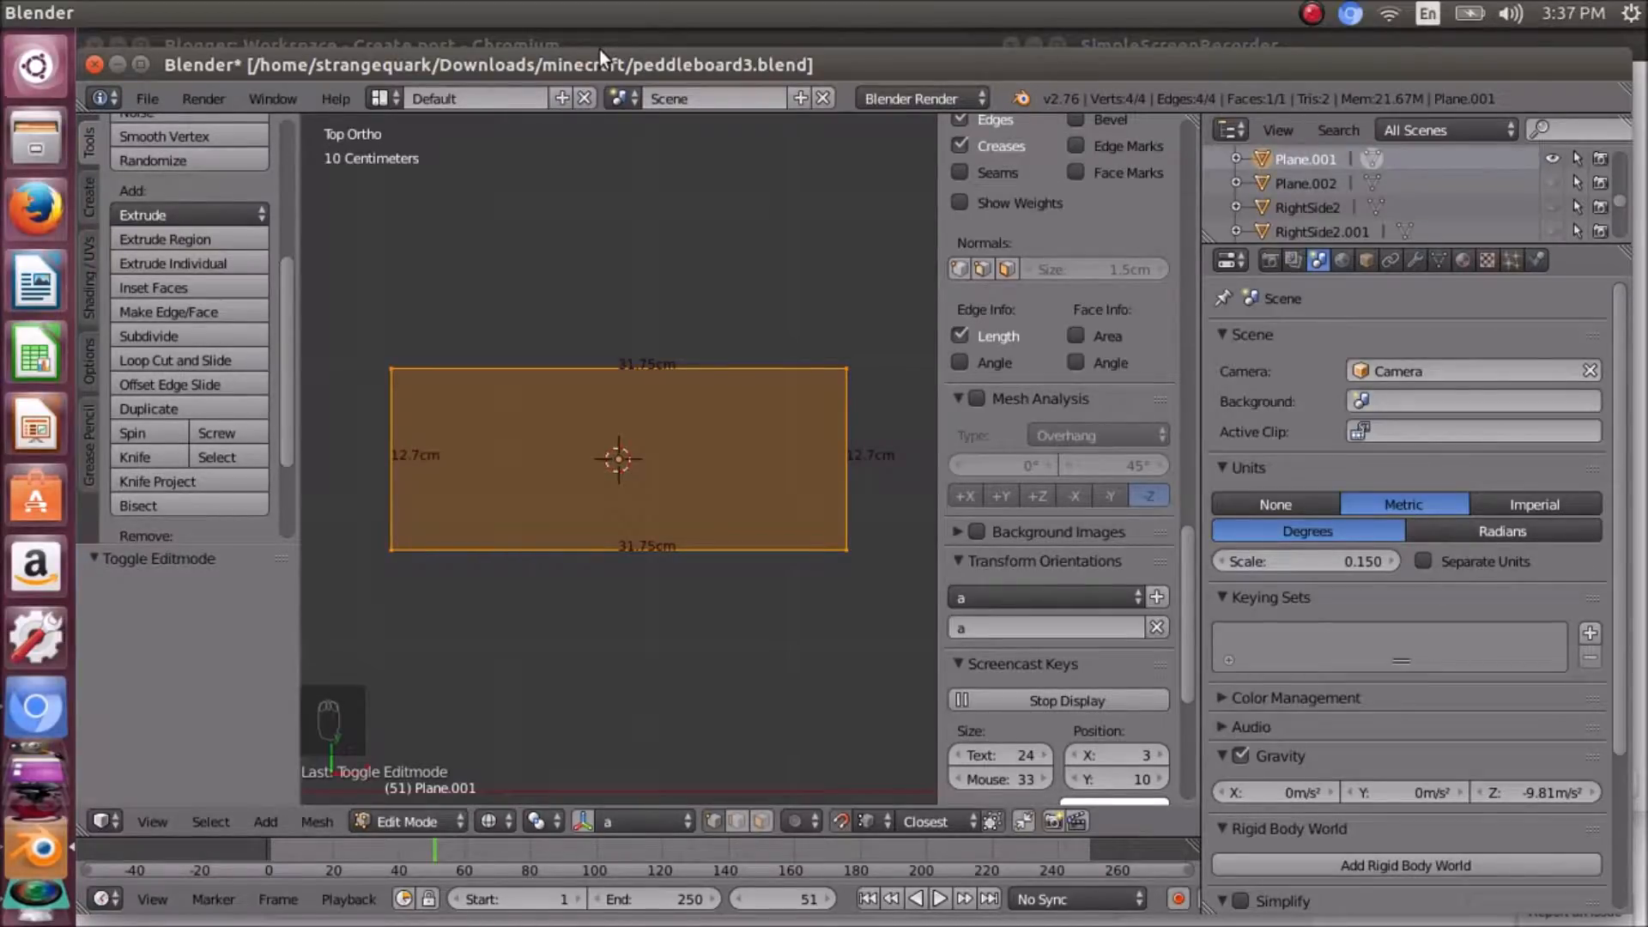
- Open the add-on preferences and search all categories for "3dprint"
left_click(136, 103)
left_click(225, 368)
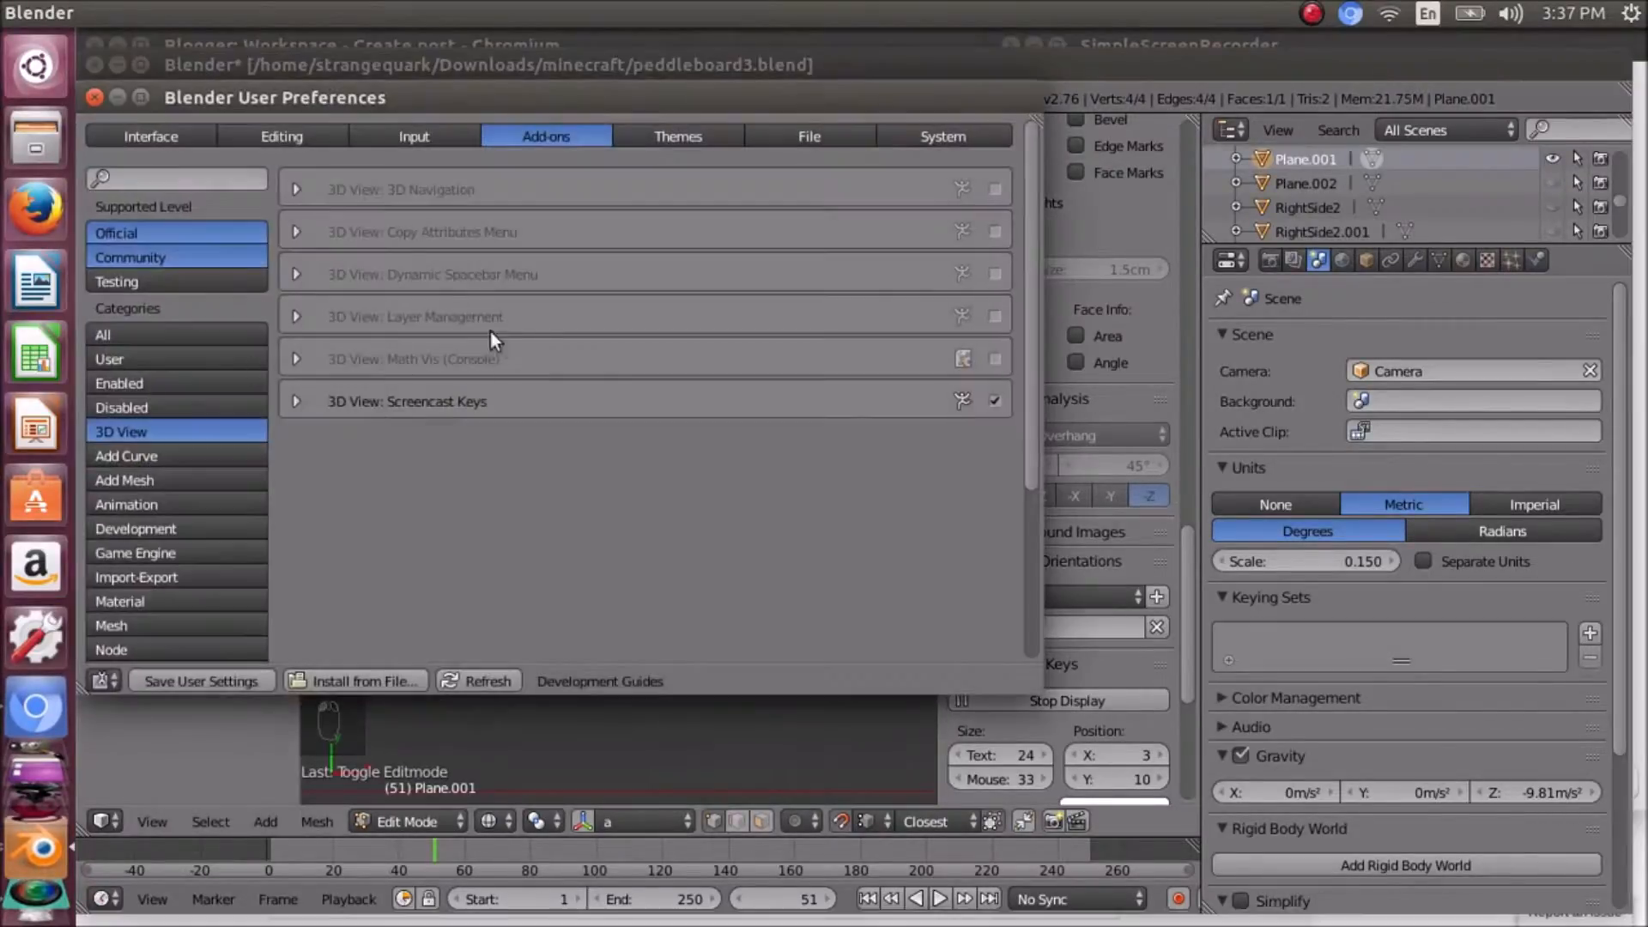
left_click(206, 179)
type("3dprint")
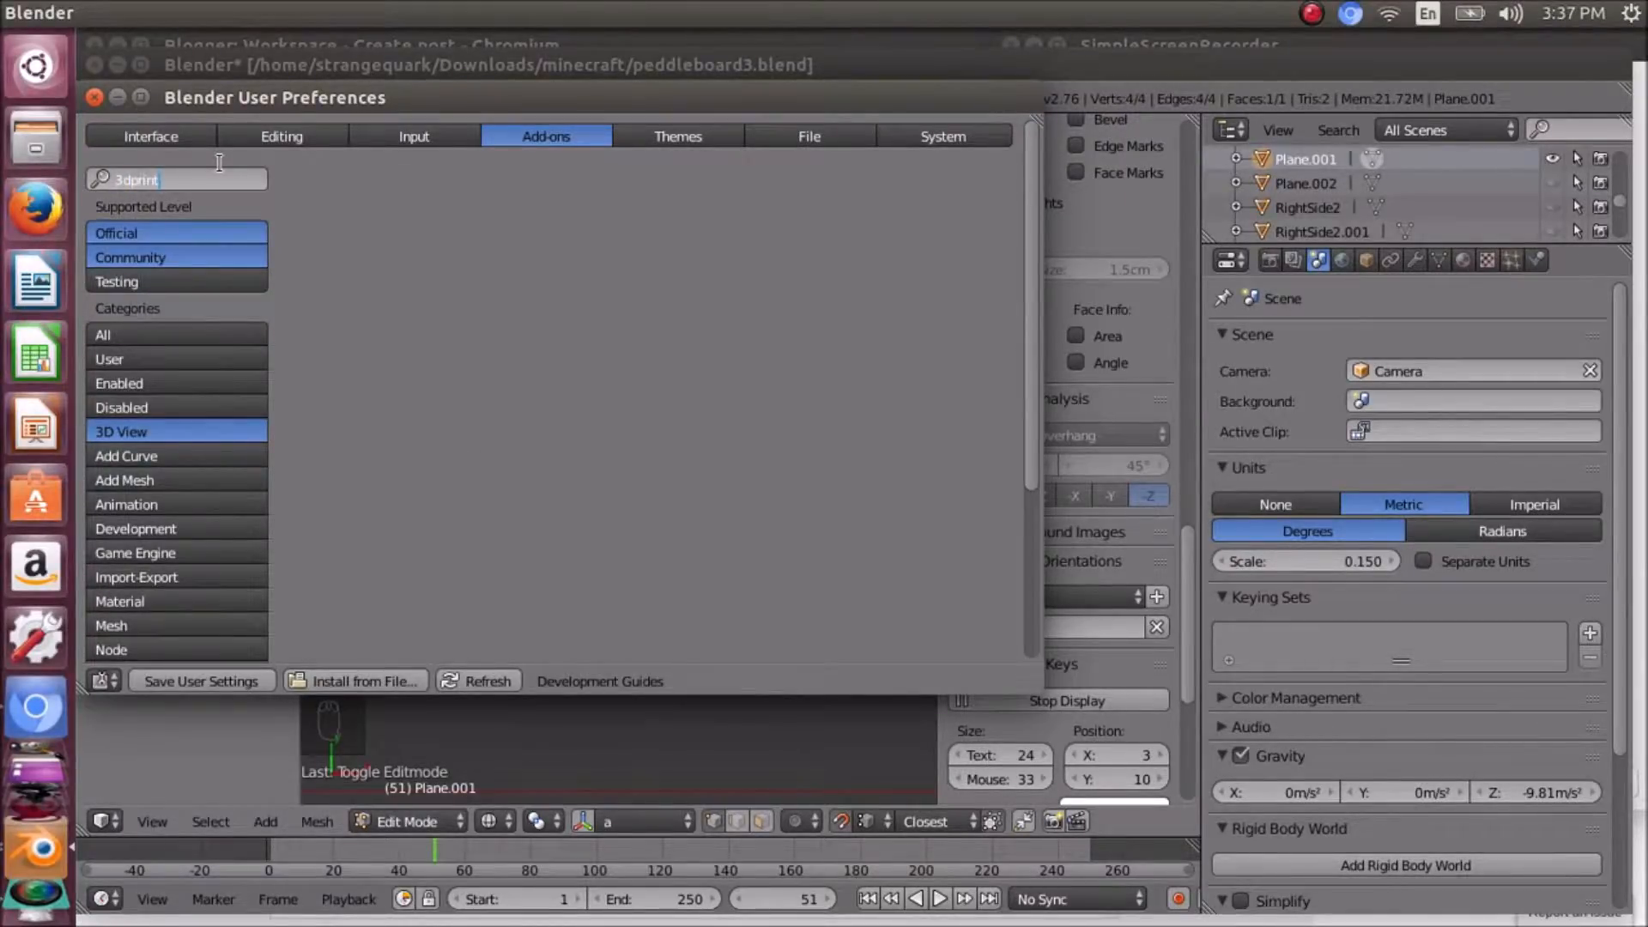
left_click(203, 335)
left_click(218, 174)
key("Return")
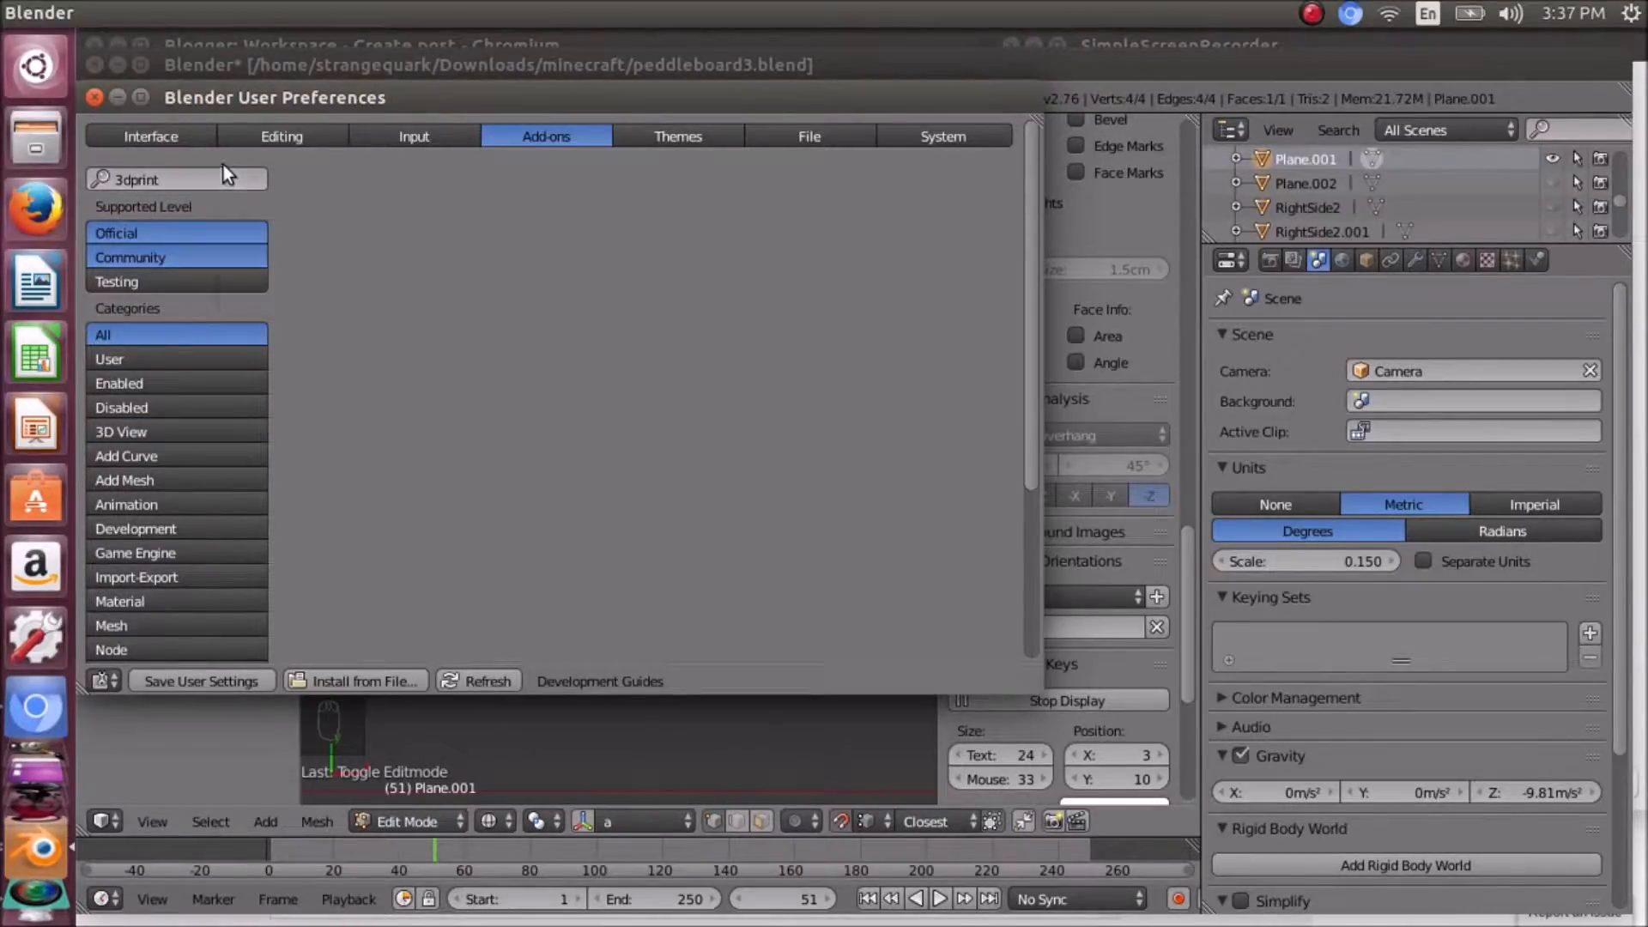
- Search the add-ons for "print" and review the Mesh: 3D Print Toolbox details before closing the preferences
left_click(234, 177)
type("print")
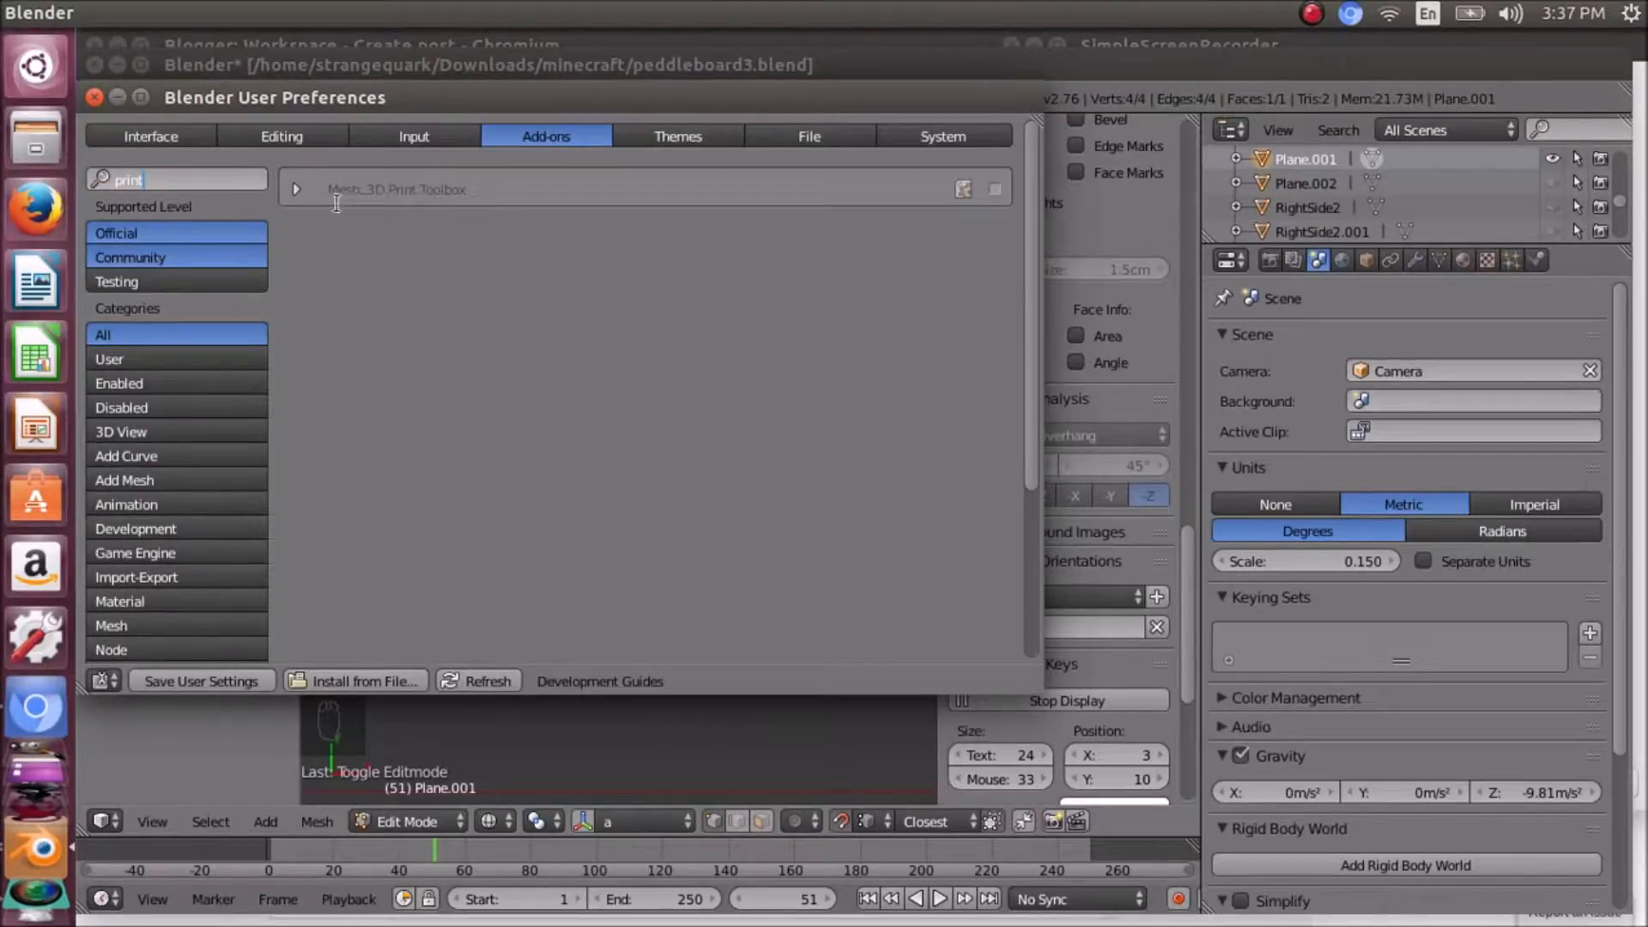
left_click(297, 188)
left_click(297, 188)
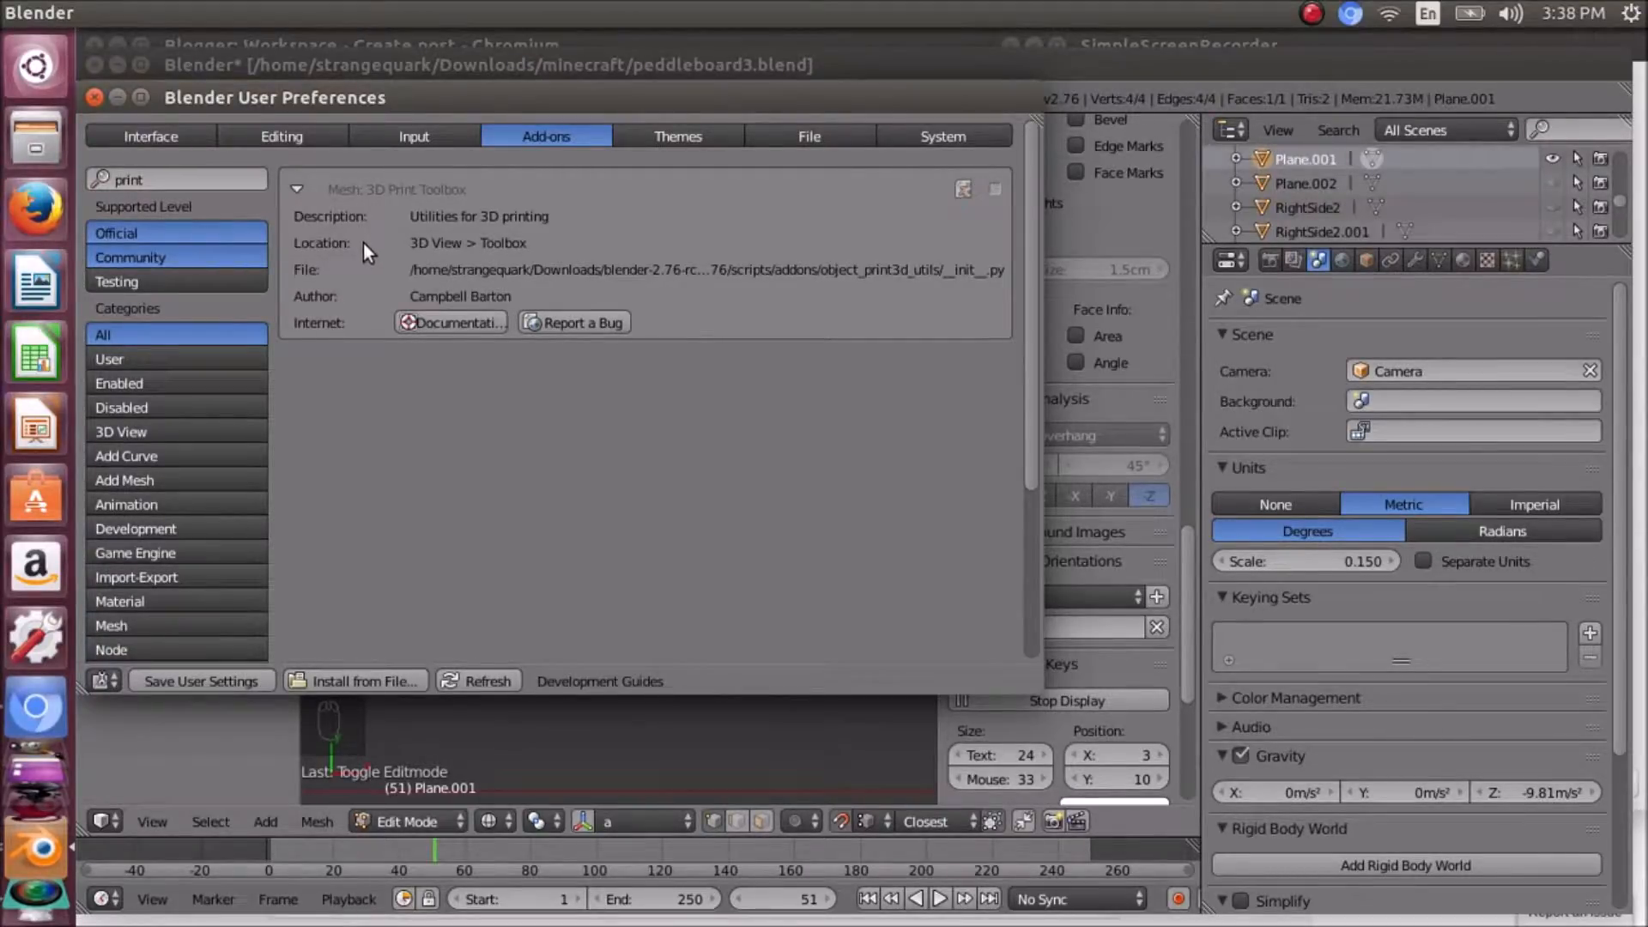
left_click(98, 99)
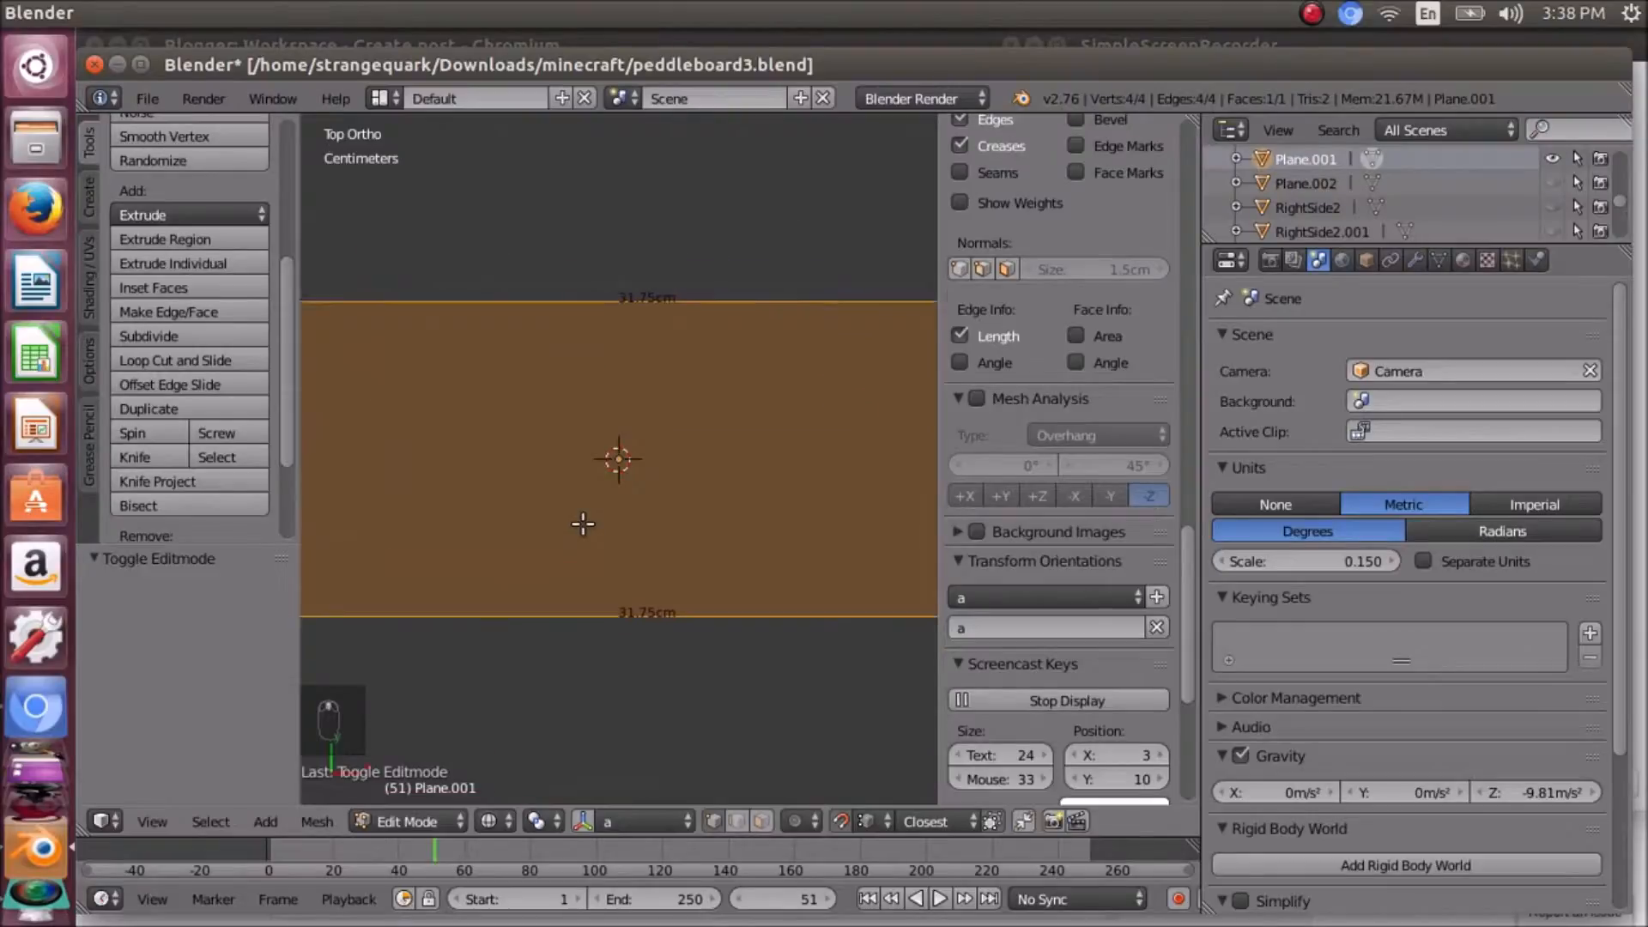
- Check the prerequisite design data, including hole diameters and plywood thickness, in the Blogger post in Chromium and return to Blender
scroll(582, 523, "up", 2)
scroll(583, 523, "down", 2)
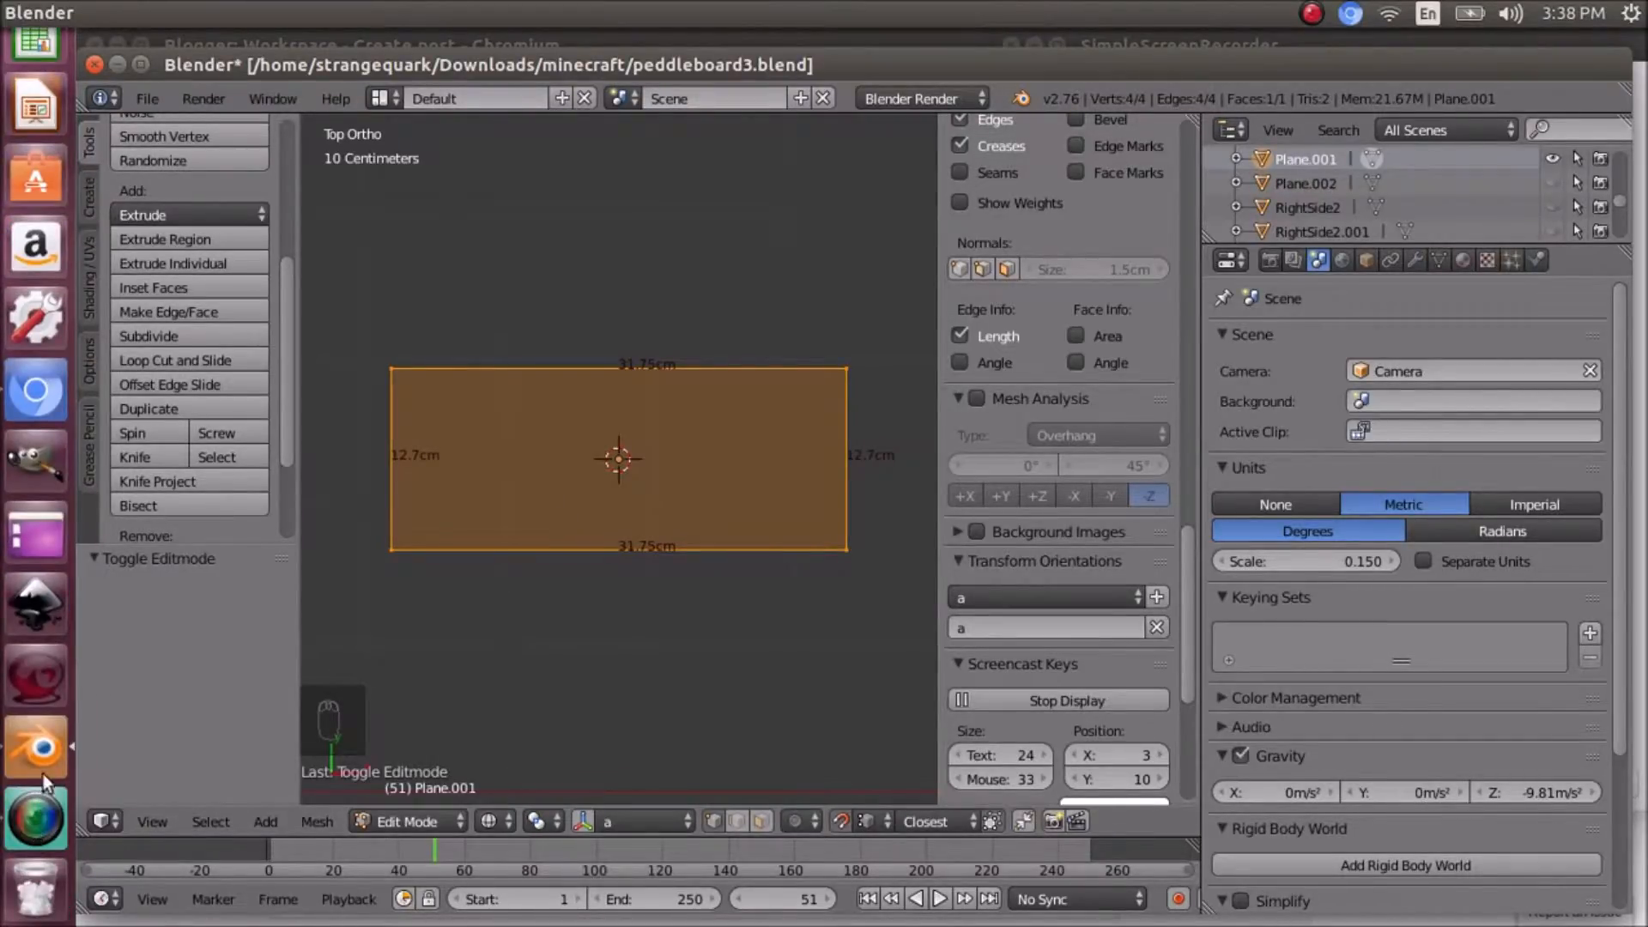
left_click(40, 404)
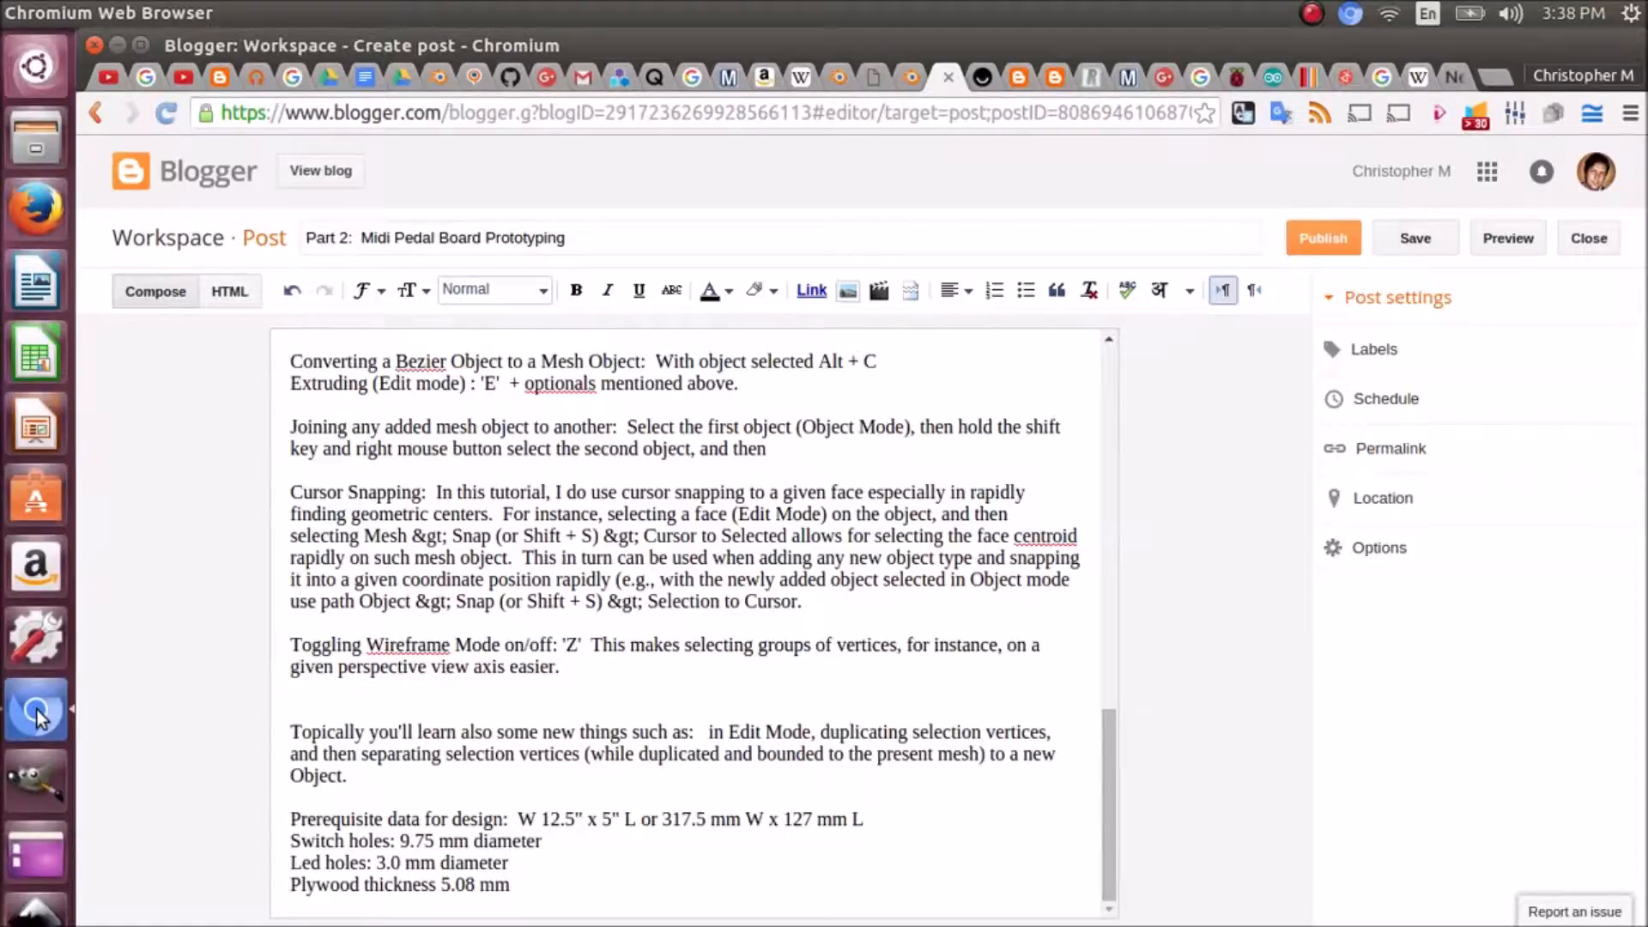
left_click(42, 754)
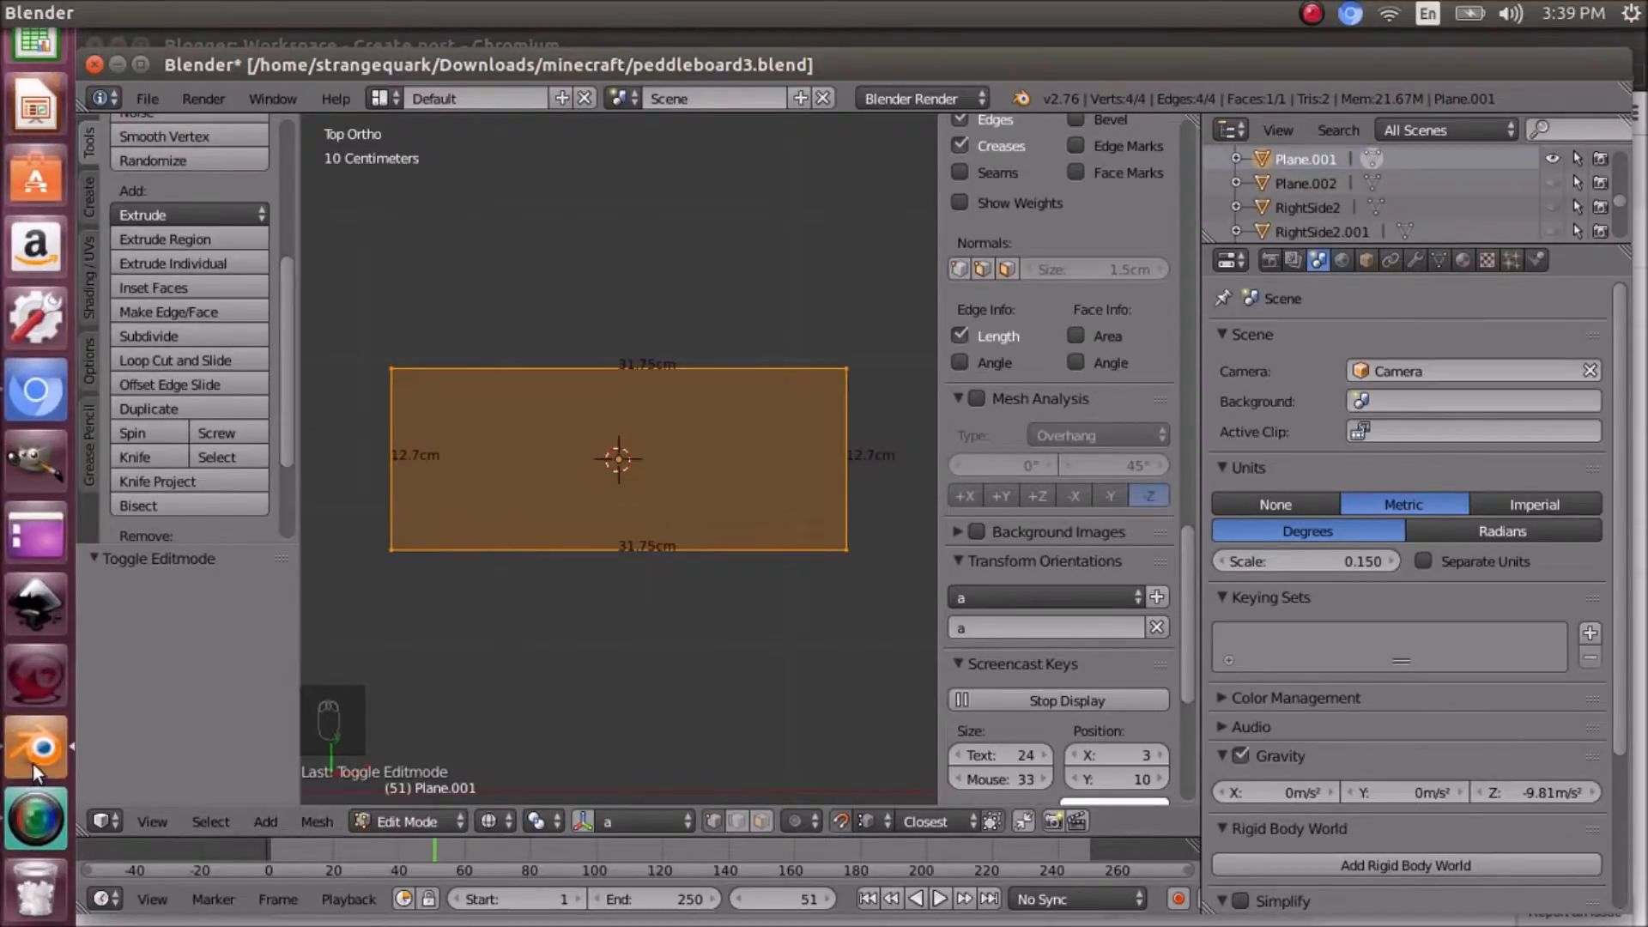
left_click(35, 397)
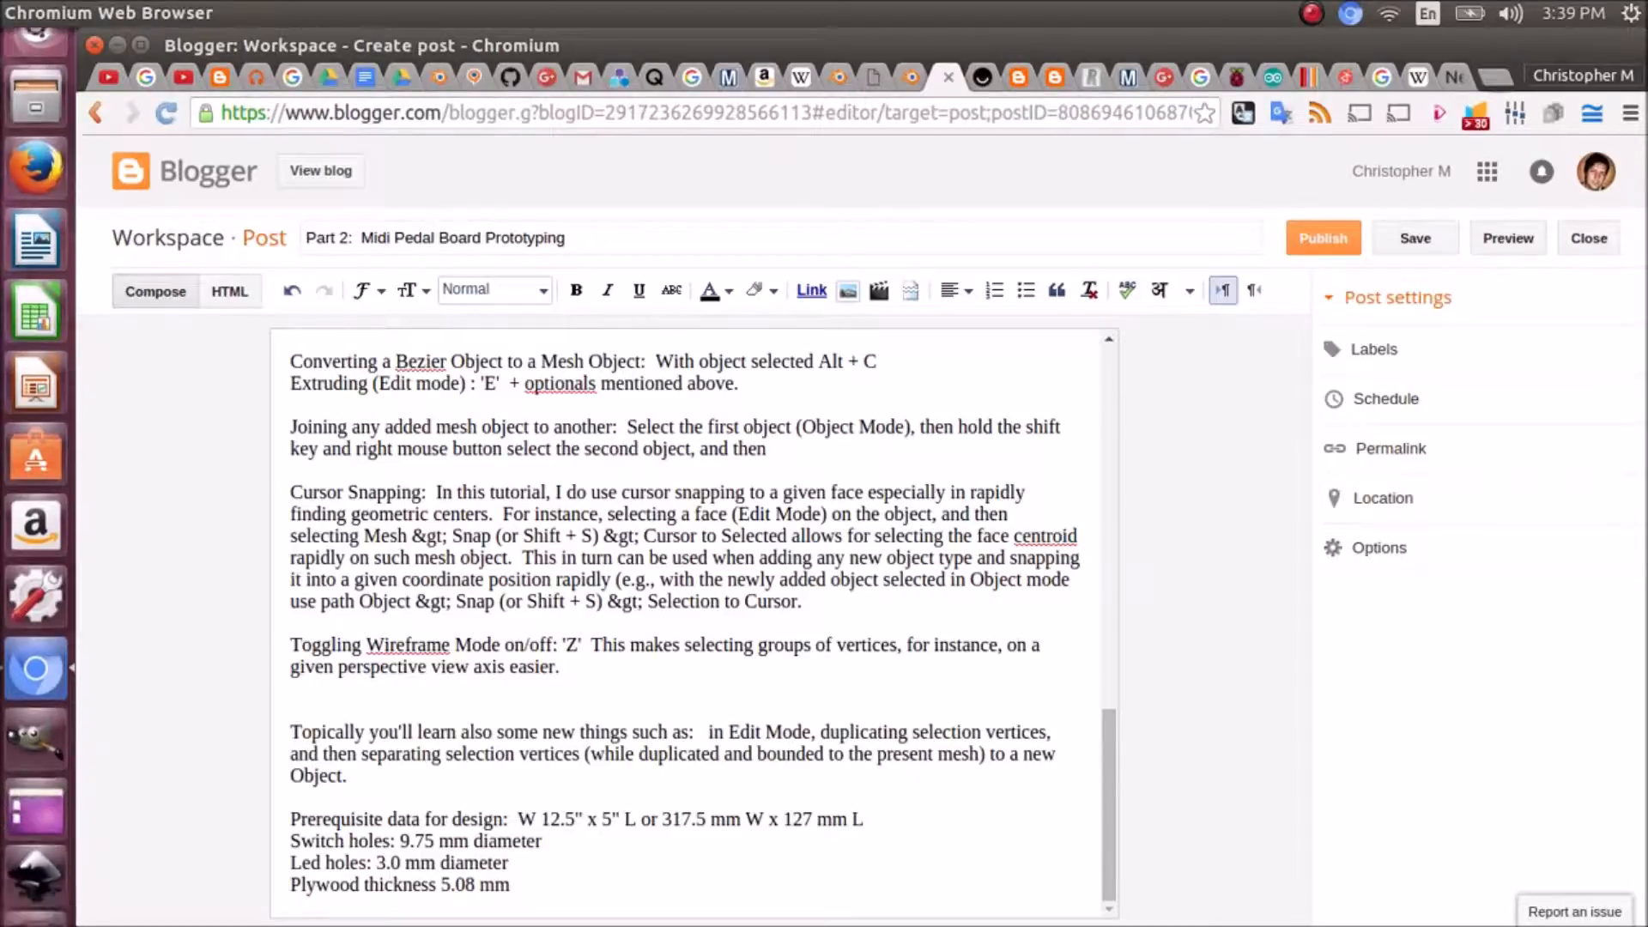
left_click(38, 773)
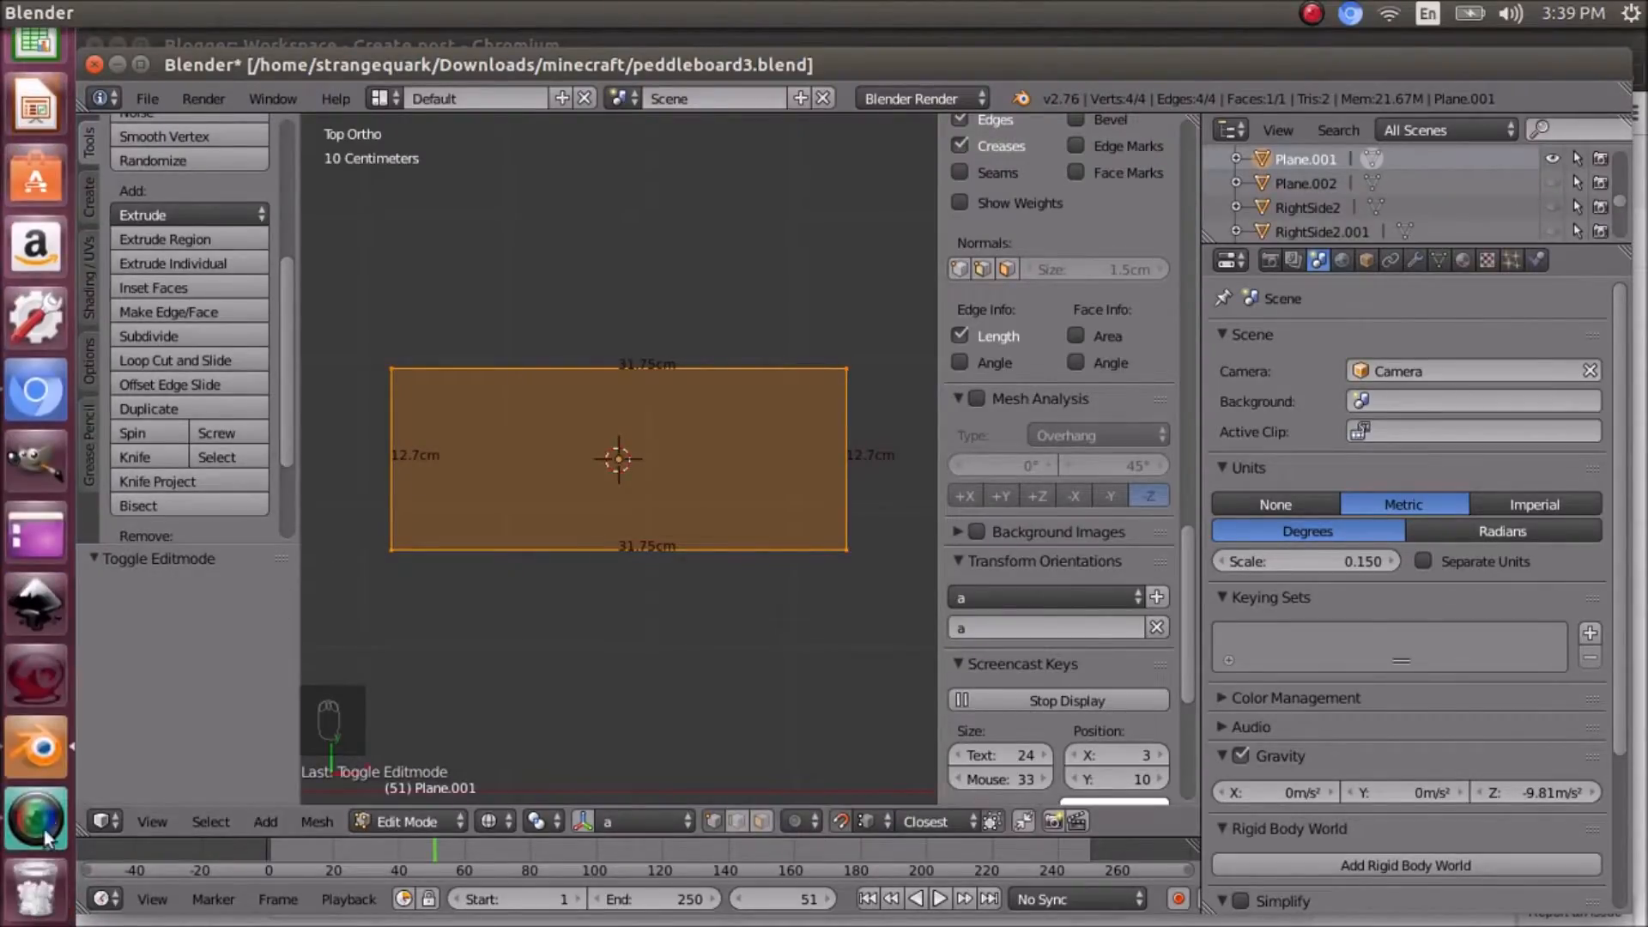
left_click(44, 407)
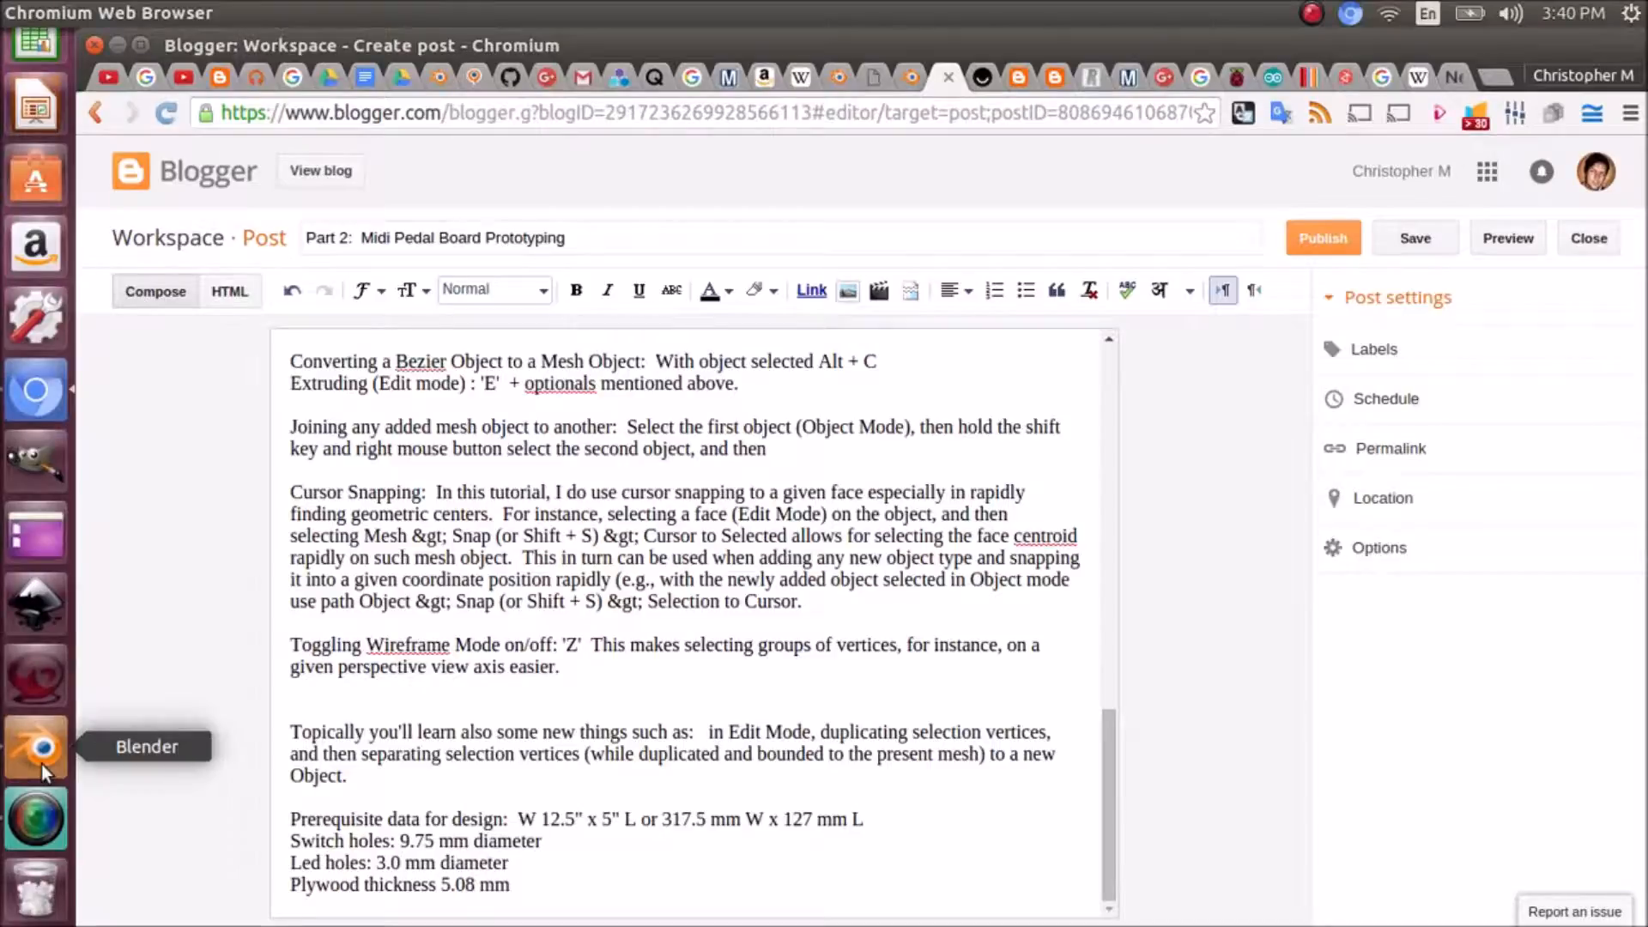
left_click(41, 762)
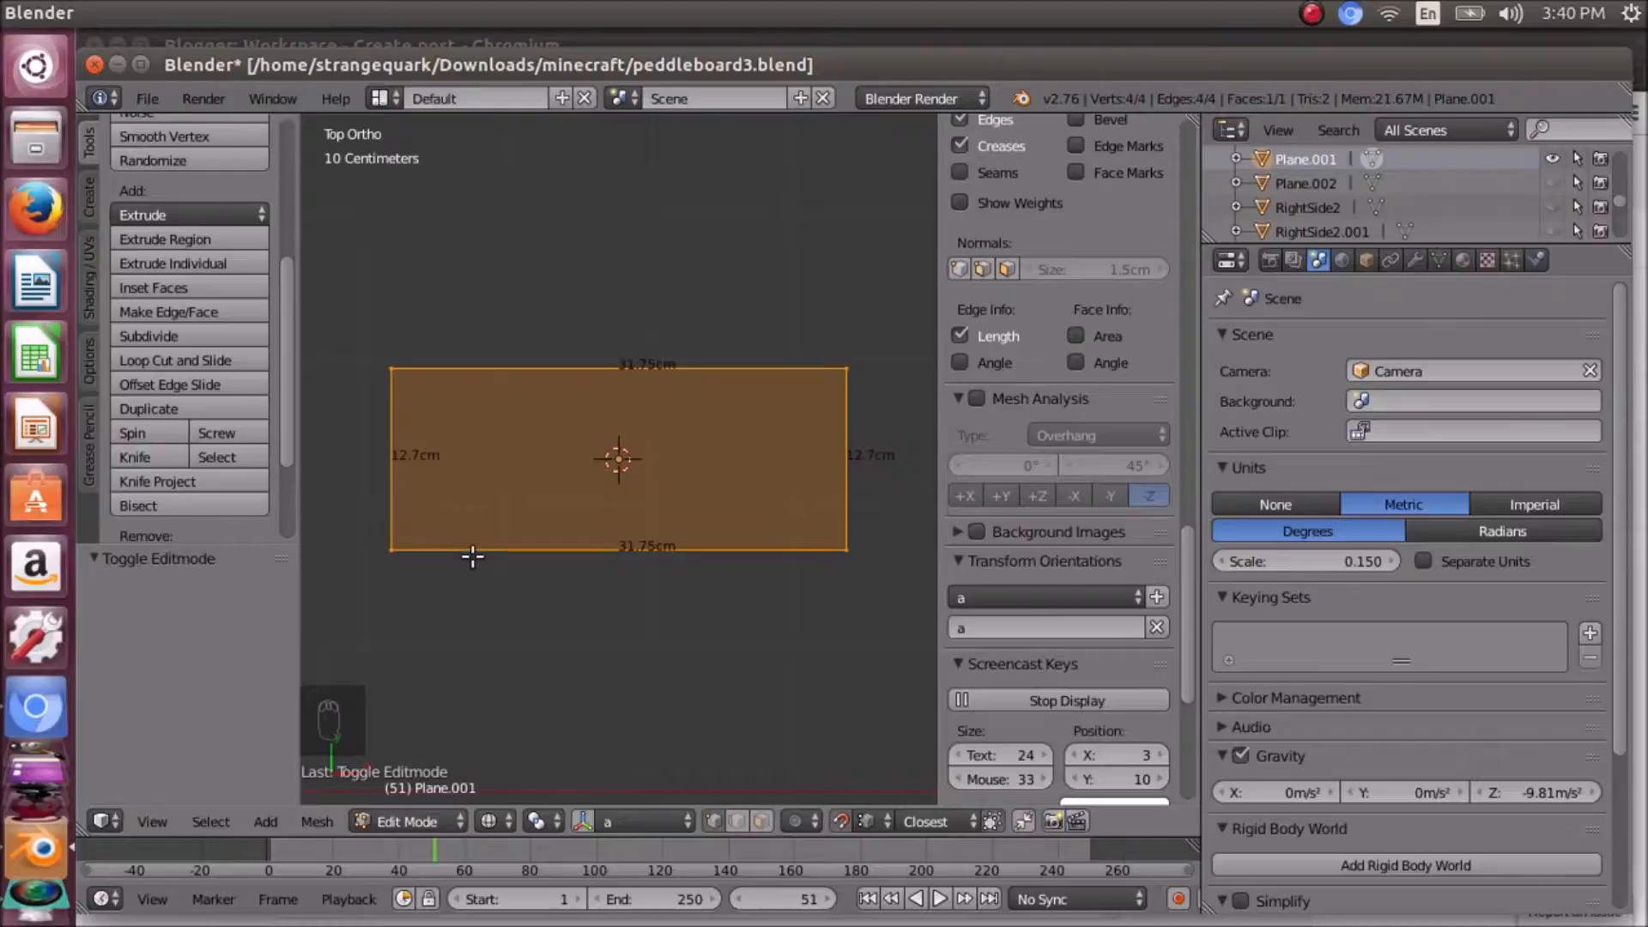
- Select the two left corner vertices of the rectangular plane and center the view on them
scroll(472, 556, "up", 3)
scroll(471, 556, "down", 3)
right_click(393, 370)
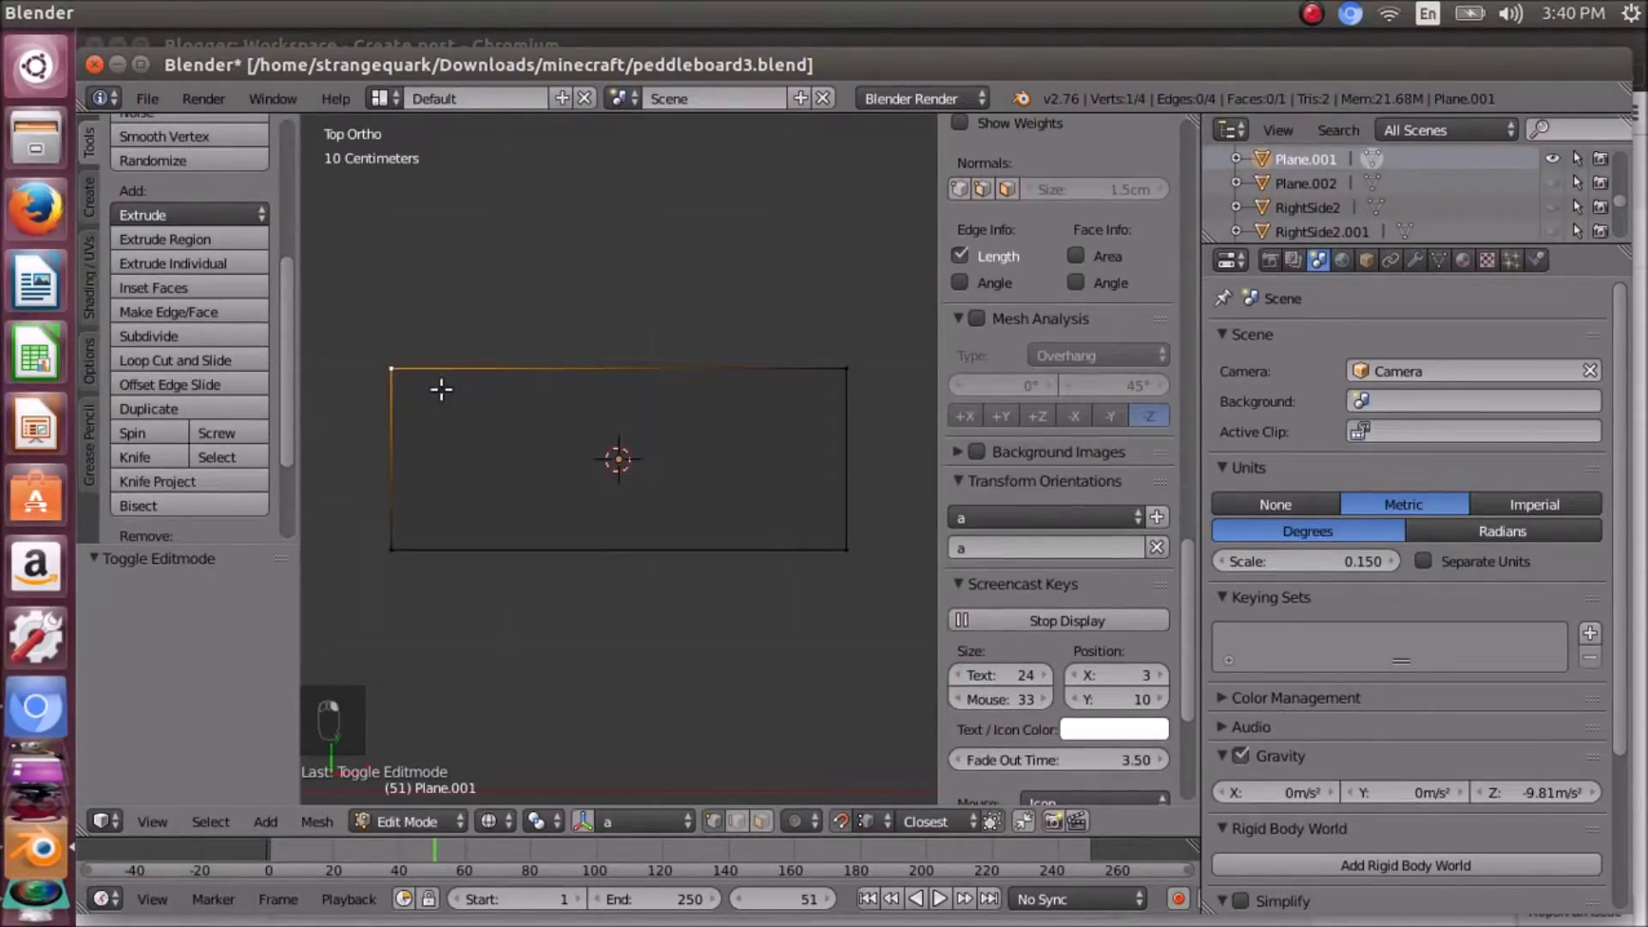
right_click(392, 550, "shift")
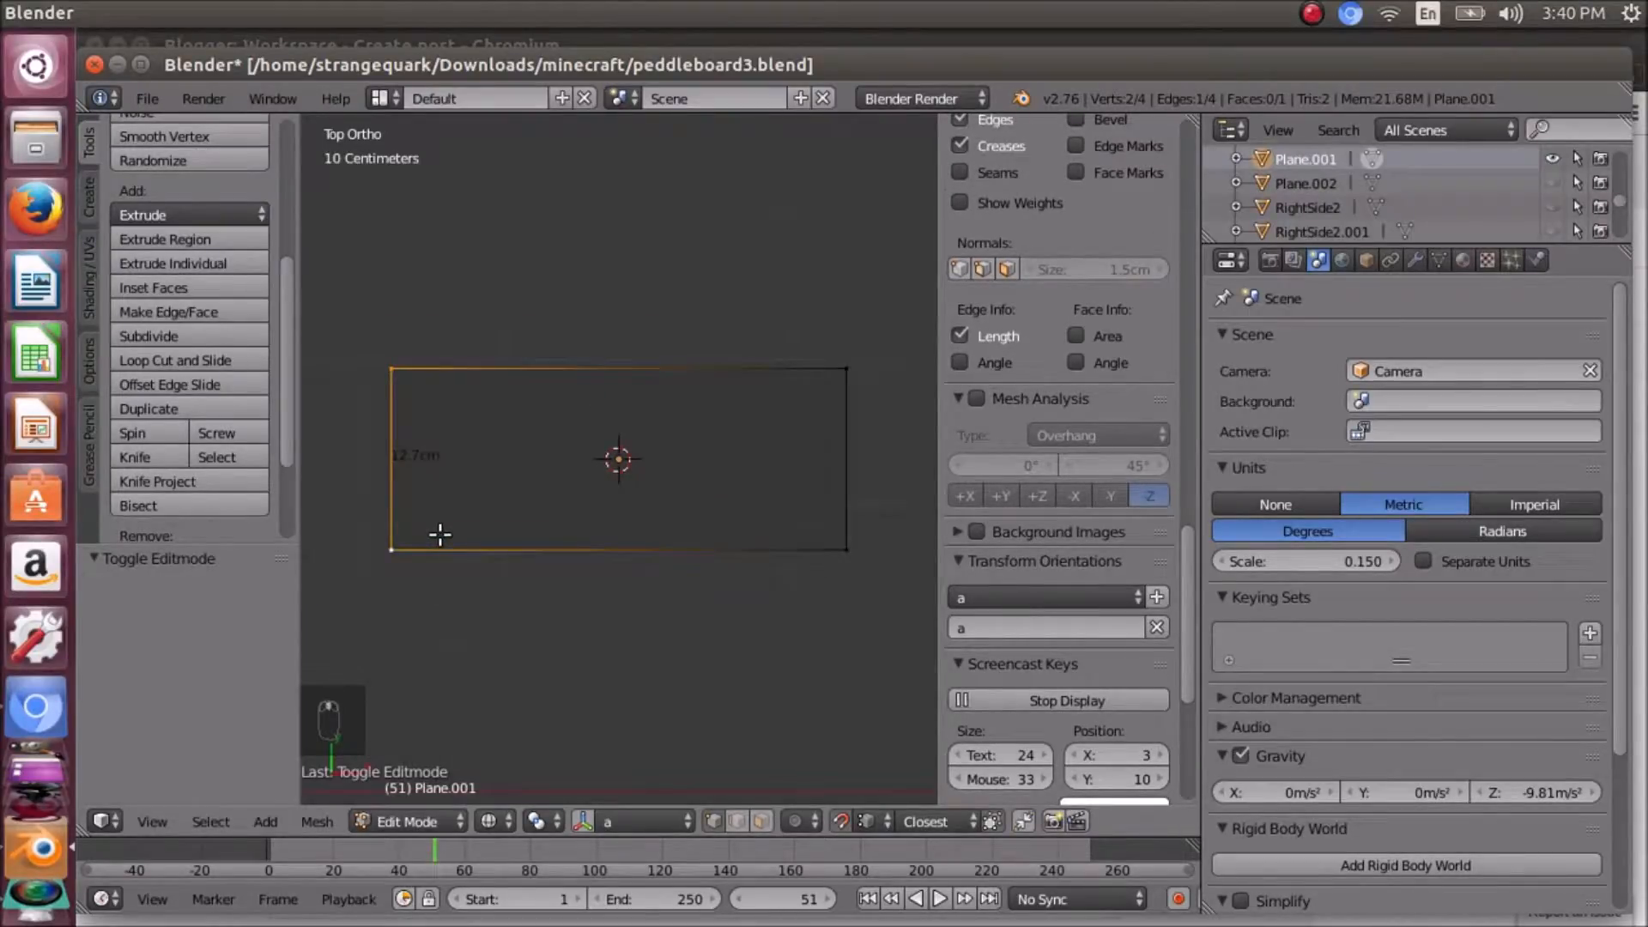
key("KP_Decimal")
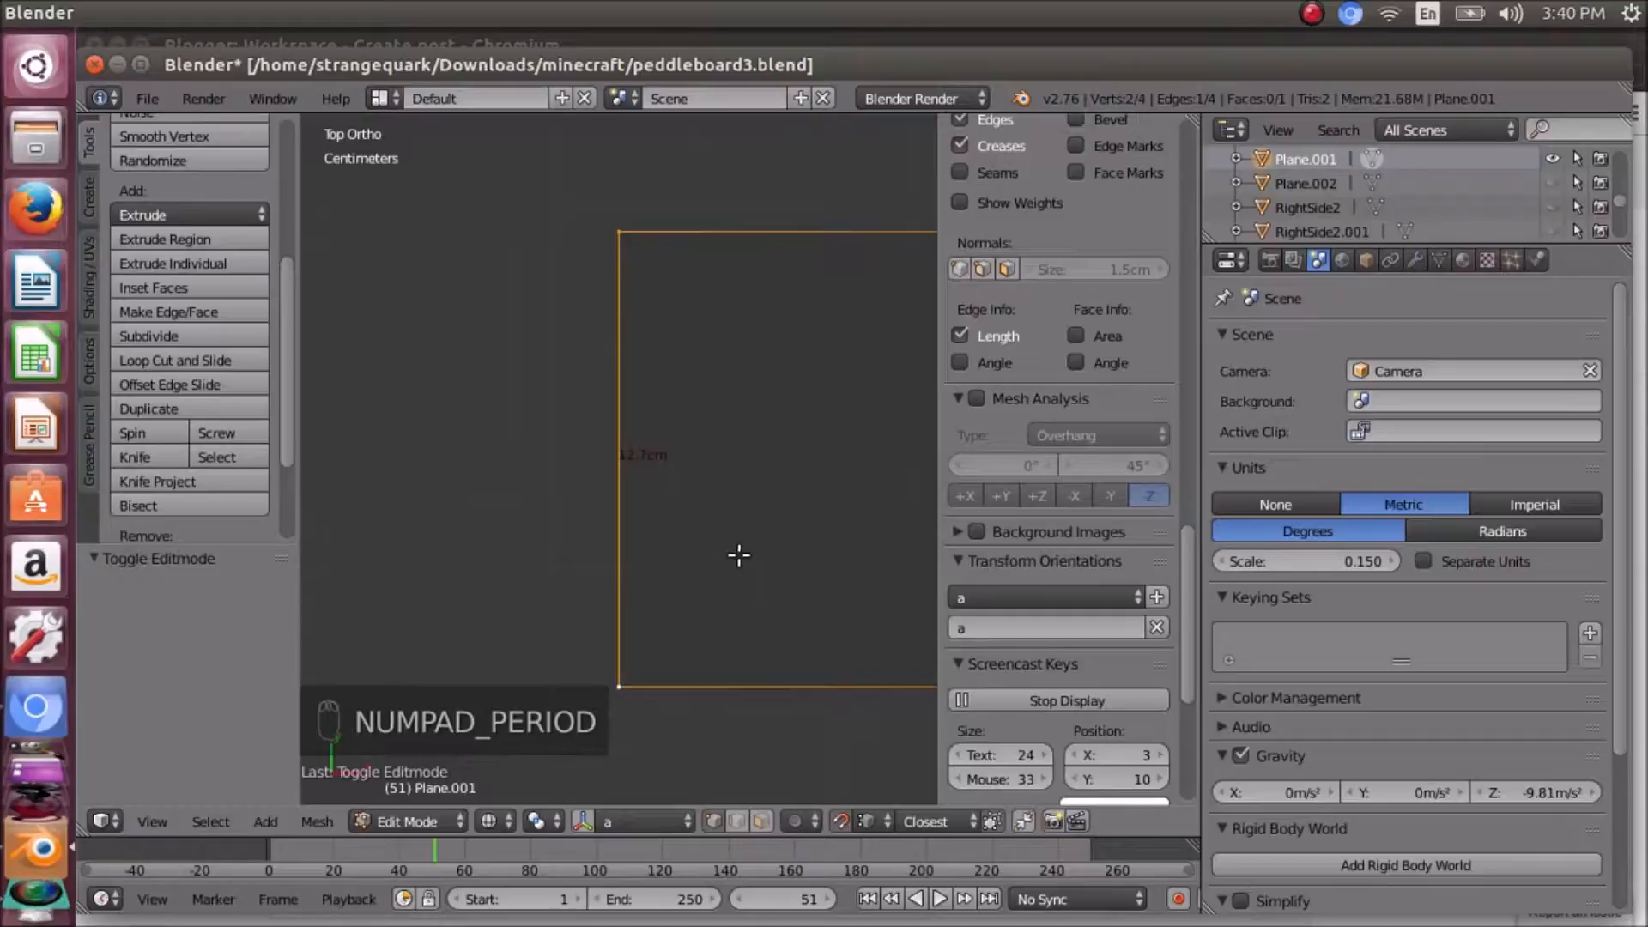
scroll(647, 550, "down", 3)
scroll(648, 550, "up", 3)
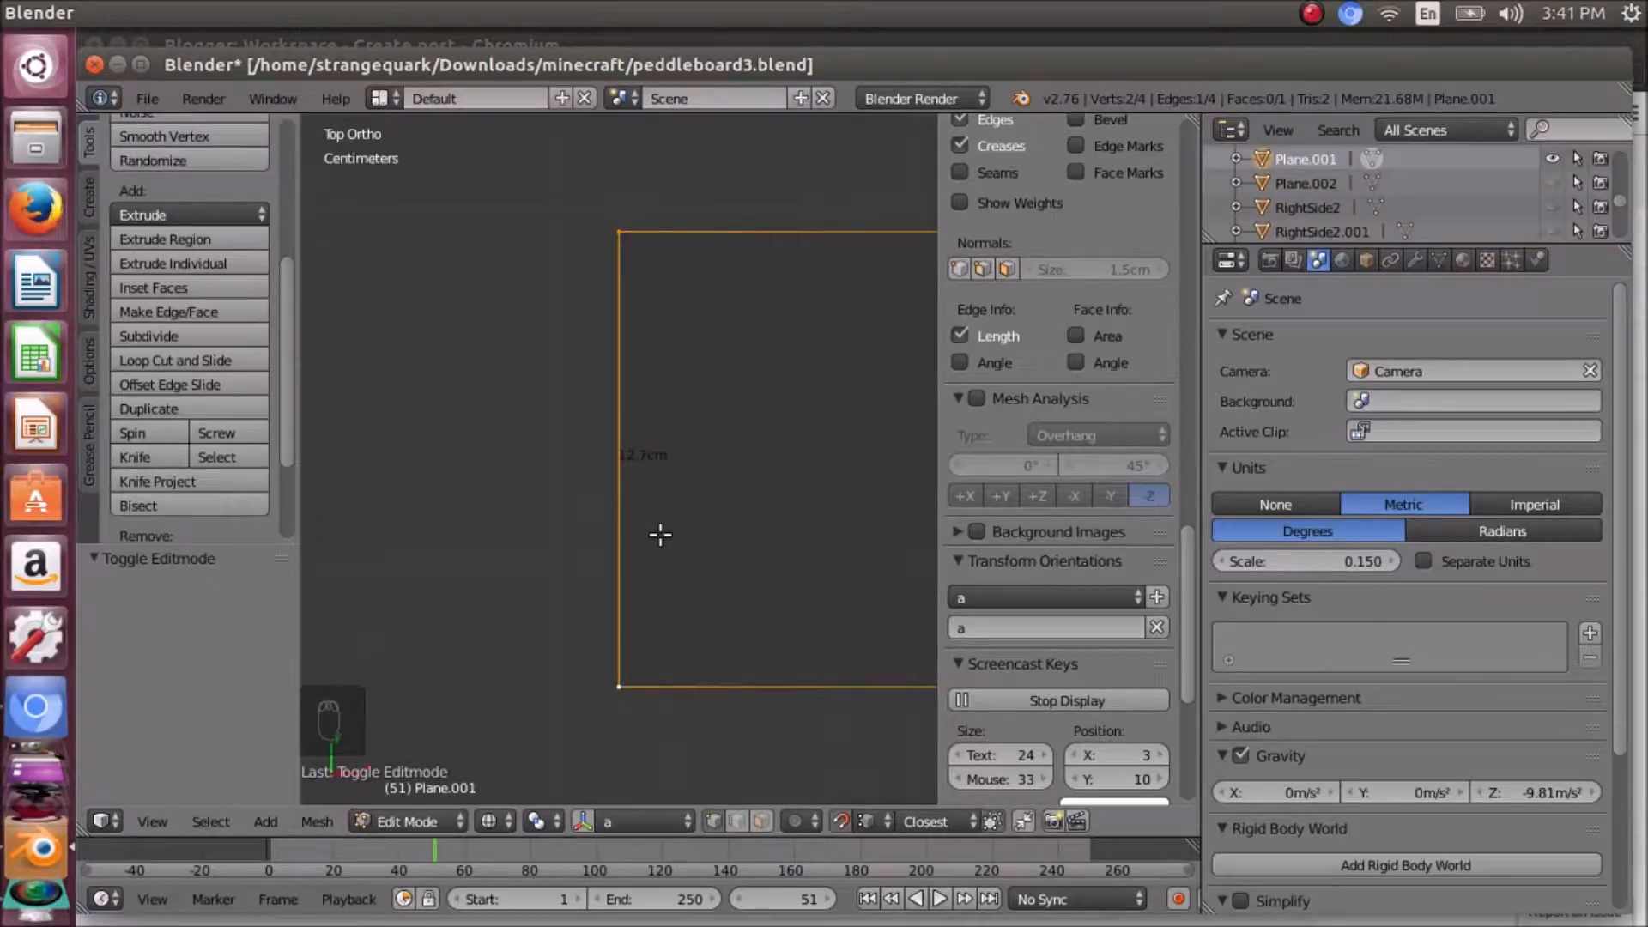
scroll(459, 550, "down", 4)
scroll(462, 550, "down", 3)
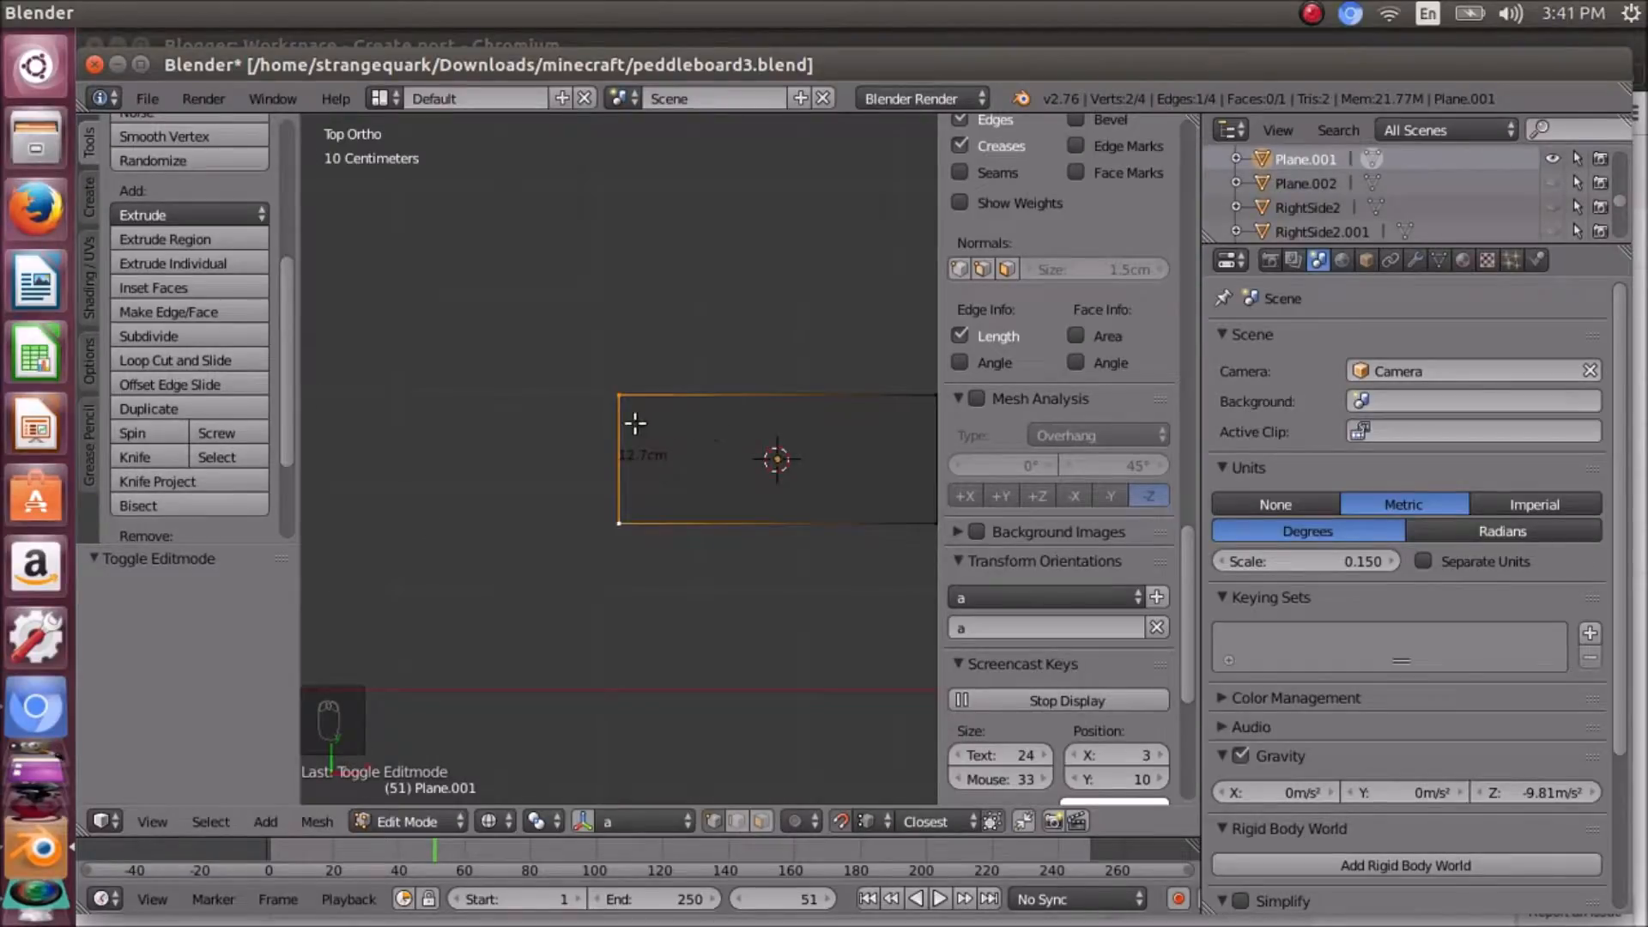
scroll(717, 508, "up", 6)
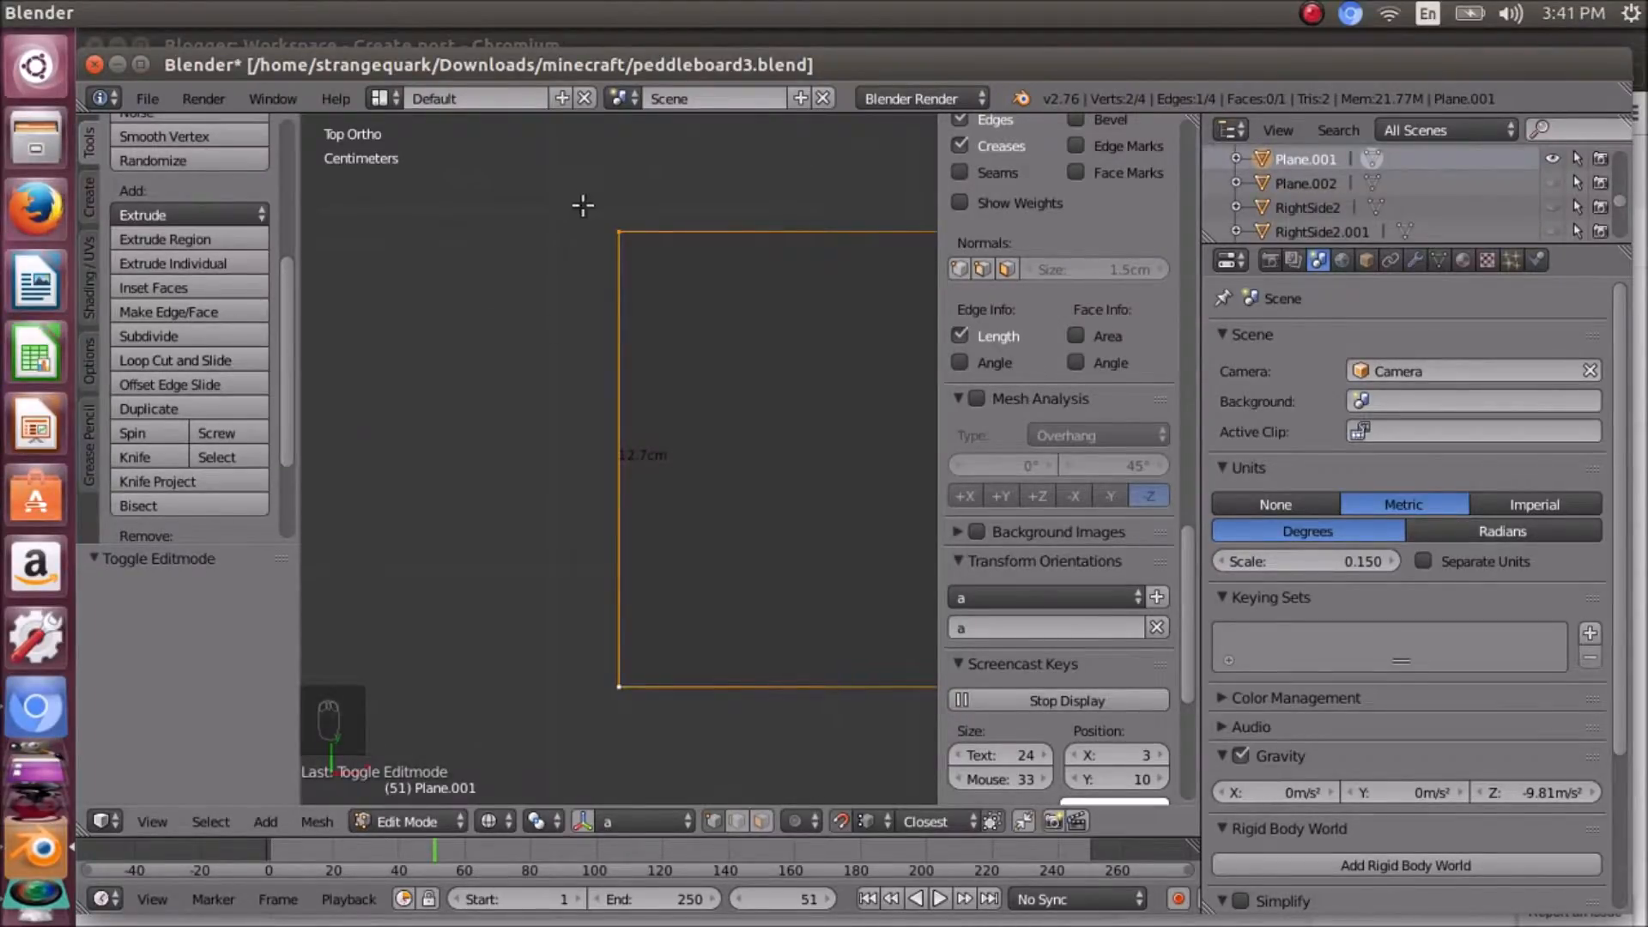
right_click(615, 229)
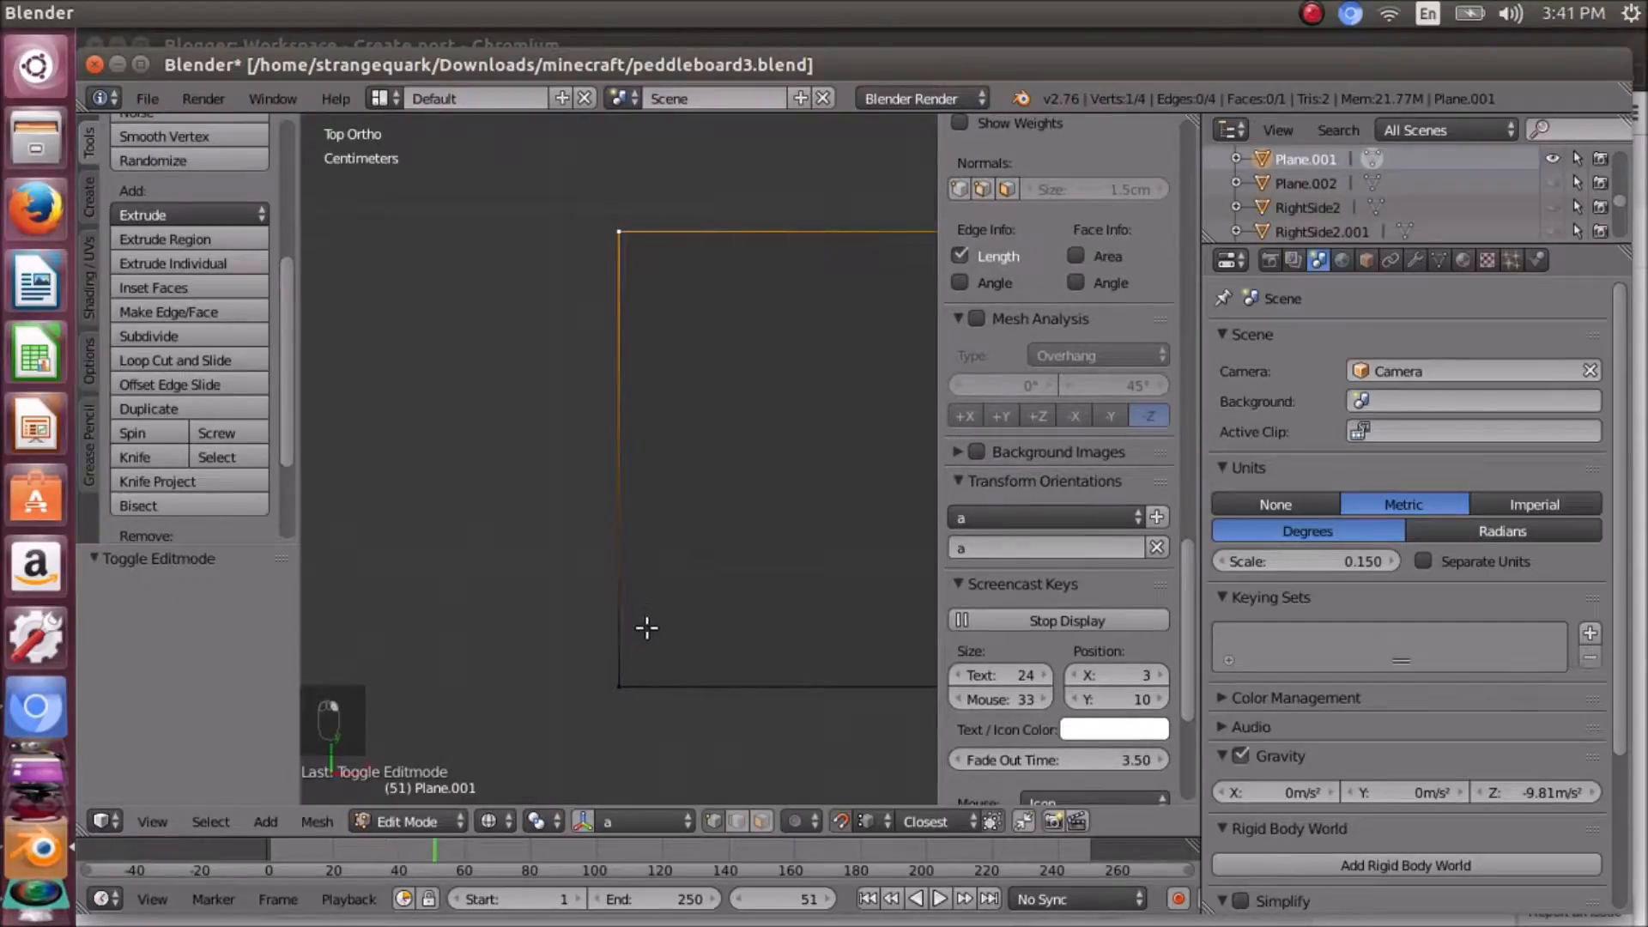
right_click(622, 681, "shift")
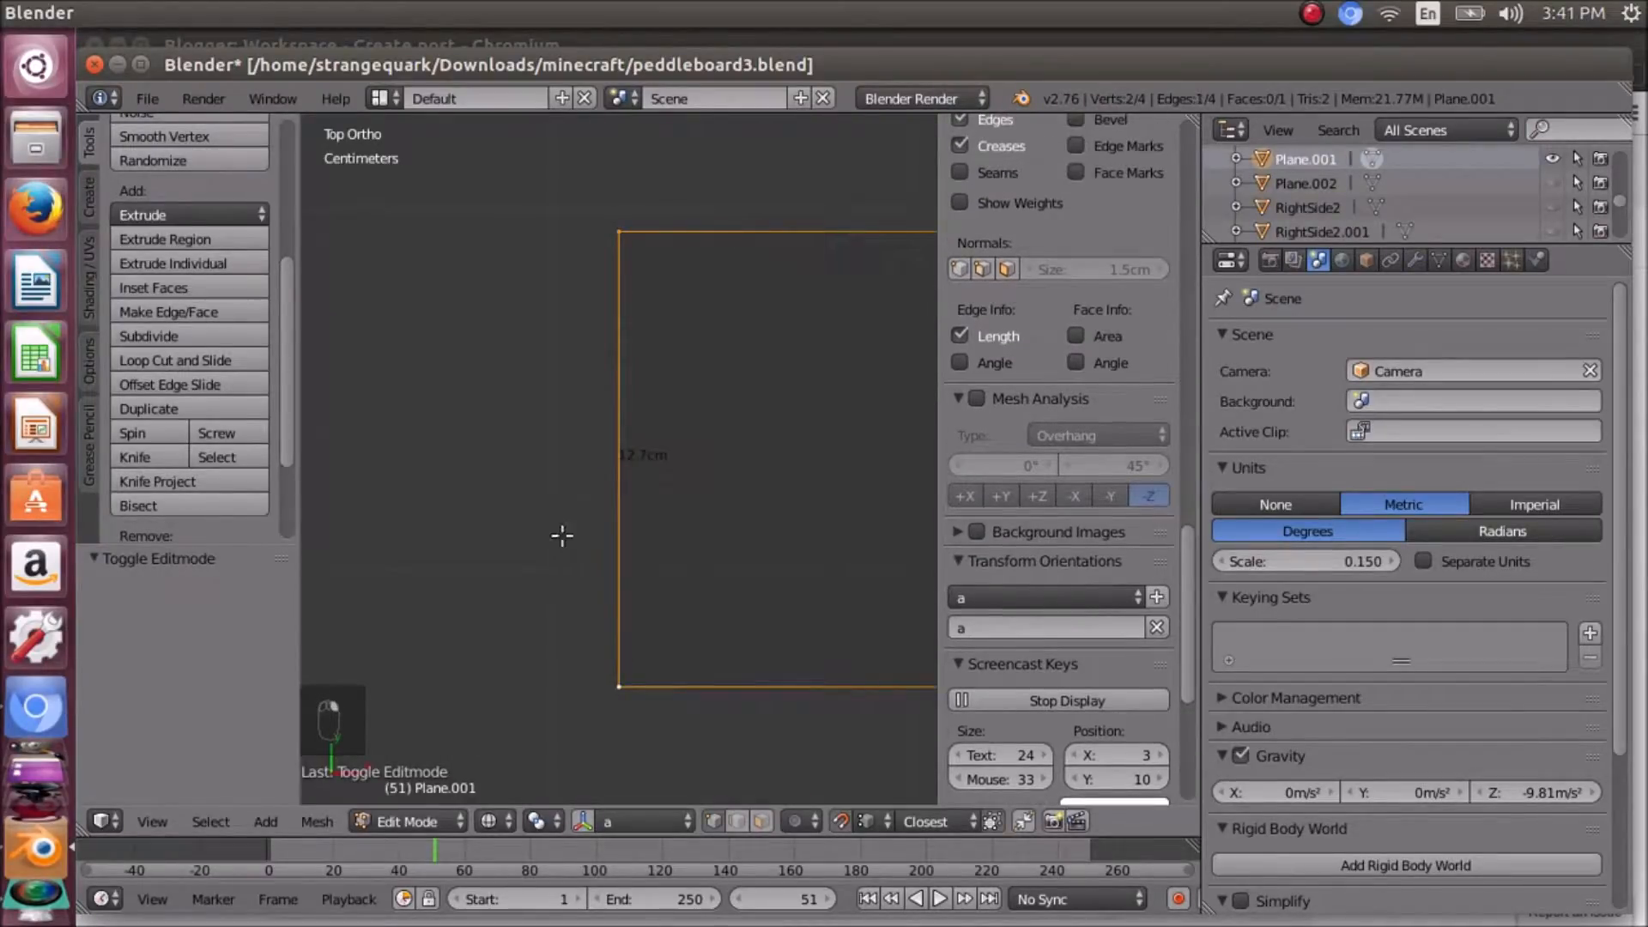
key("s")
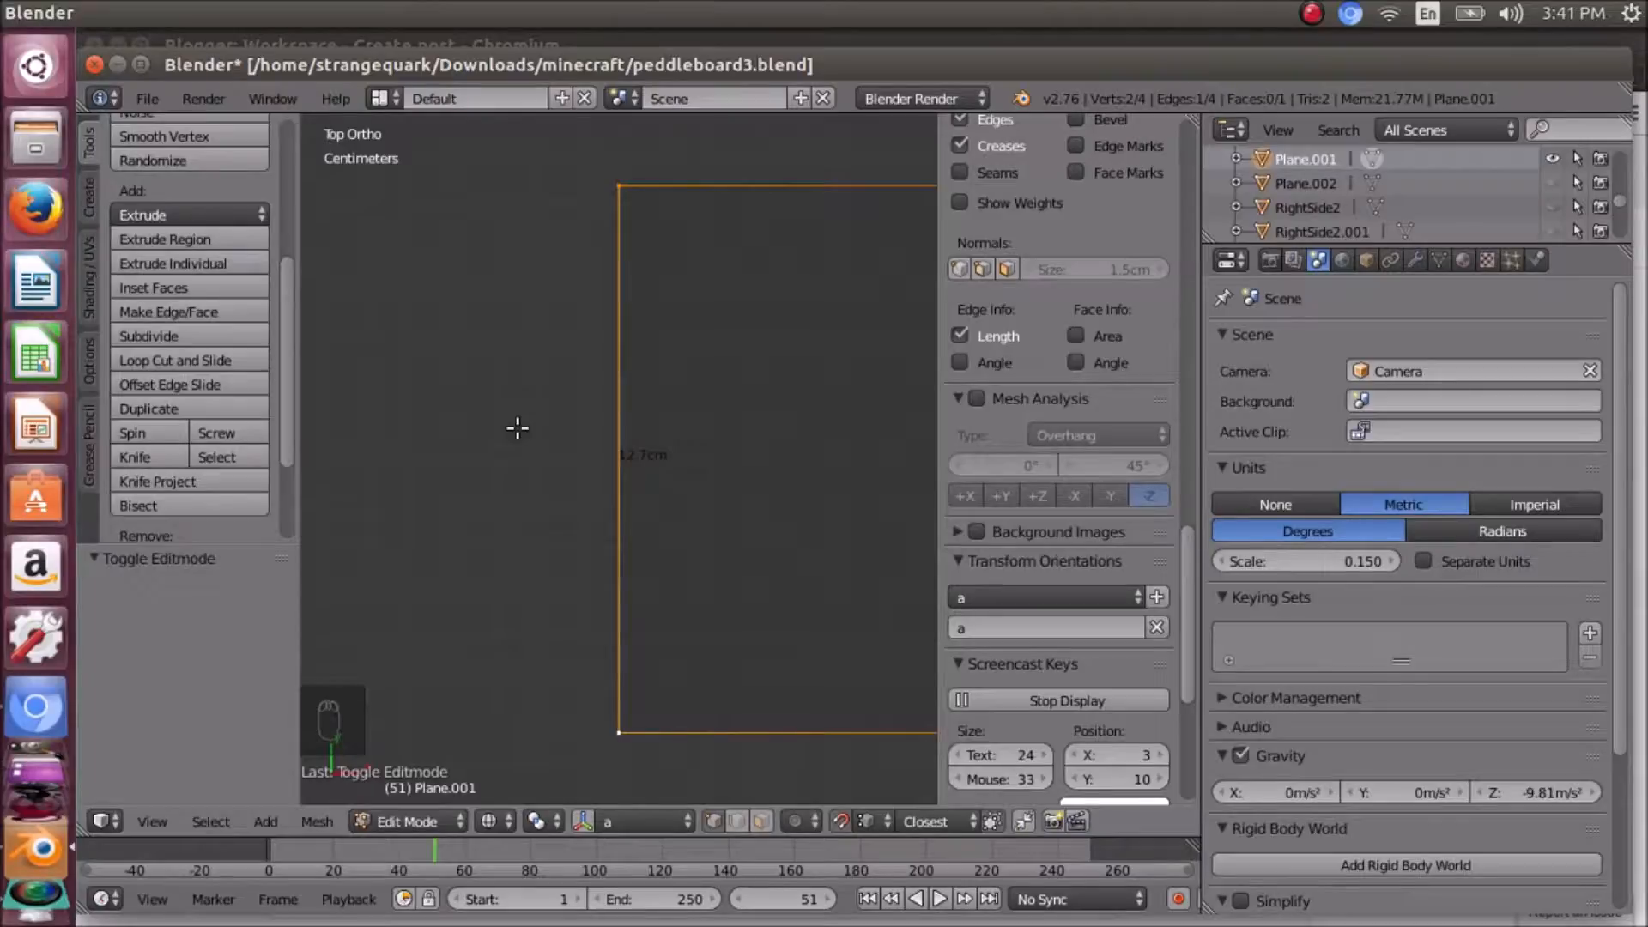
scroll(518, 427, "down", 1)
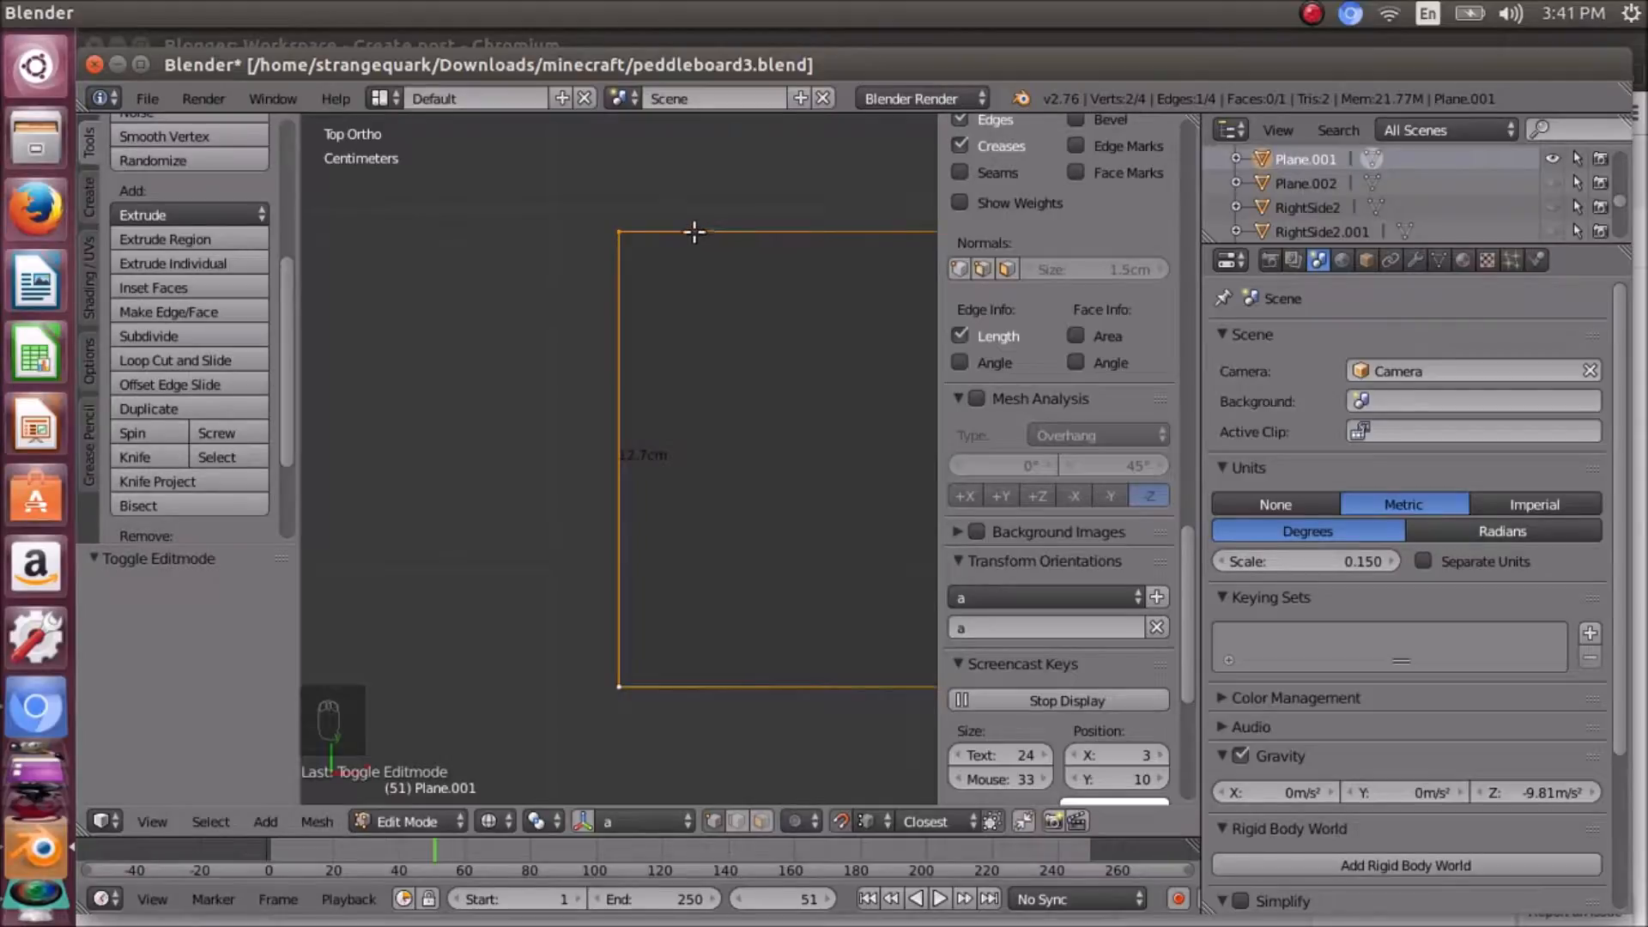
scroll(621, 323, "down", 2)
scroll(622, 323, "up", 2)
scroll(622, 323, "up", 1)
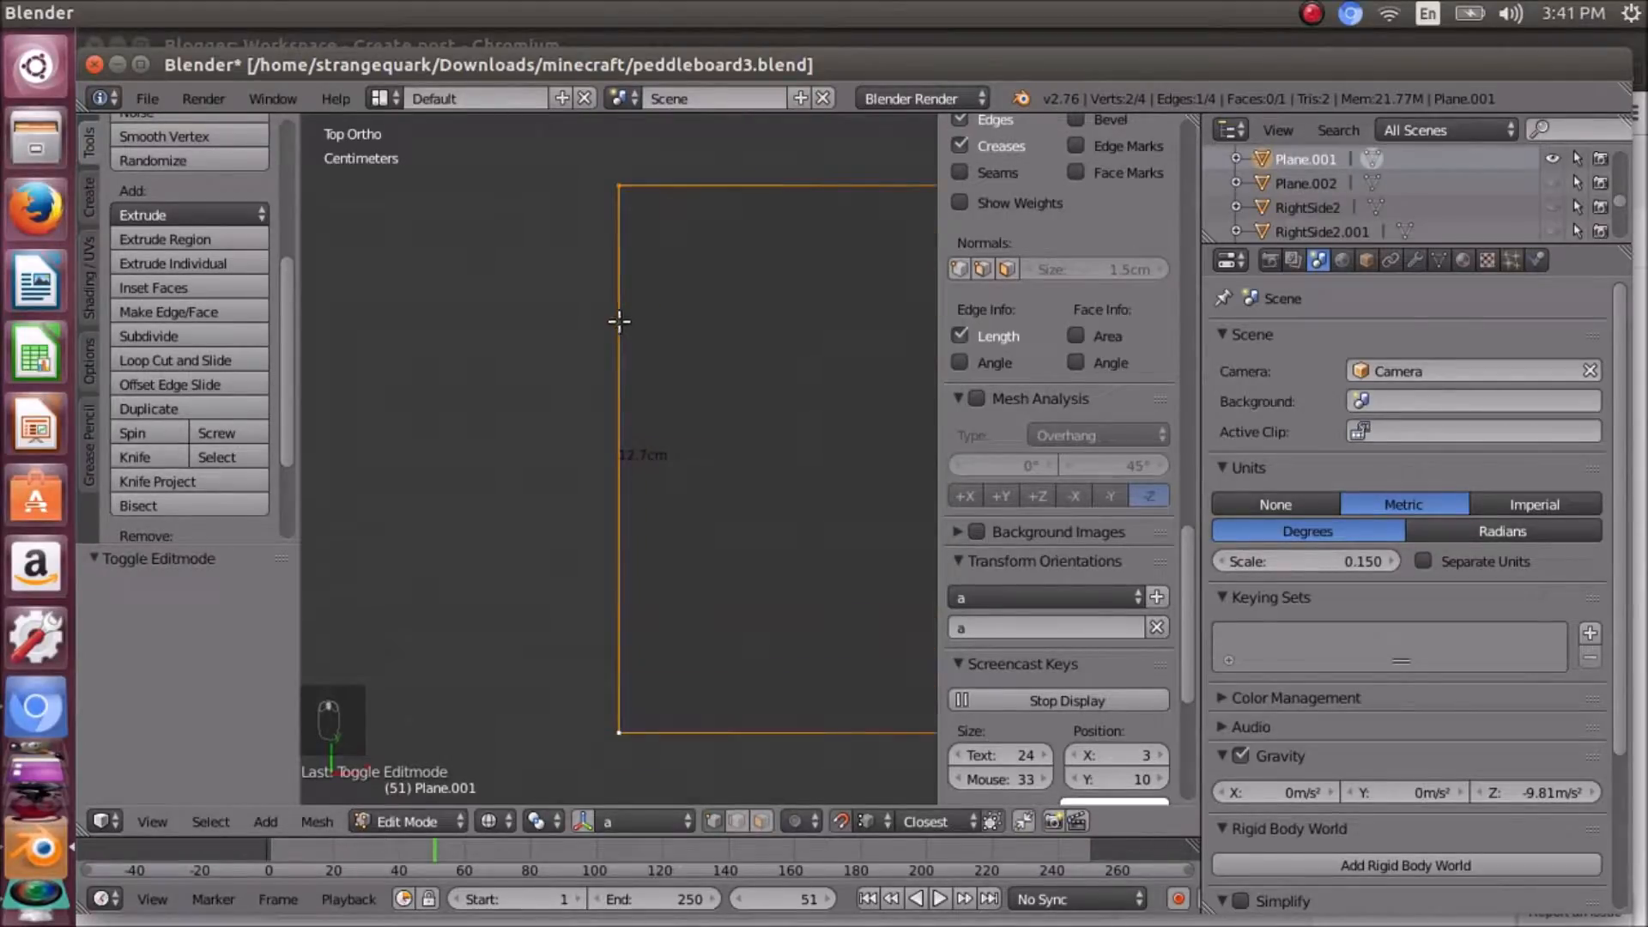
scroll(600, 312, "down", 2)
scroll(610, 378, "up", 3)
scroll(610, 379, "down", 2)
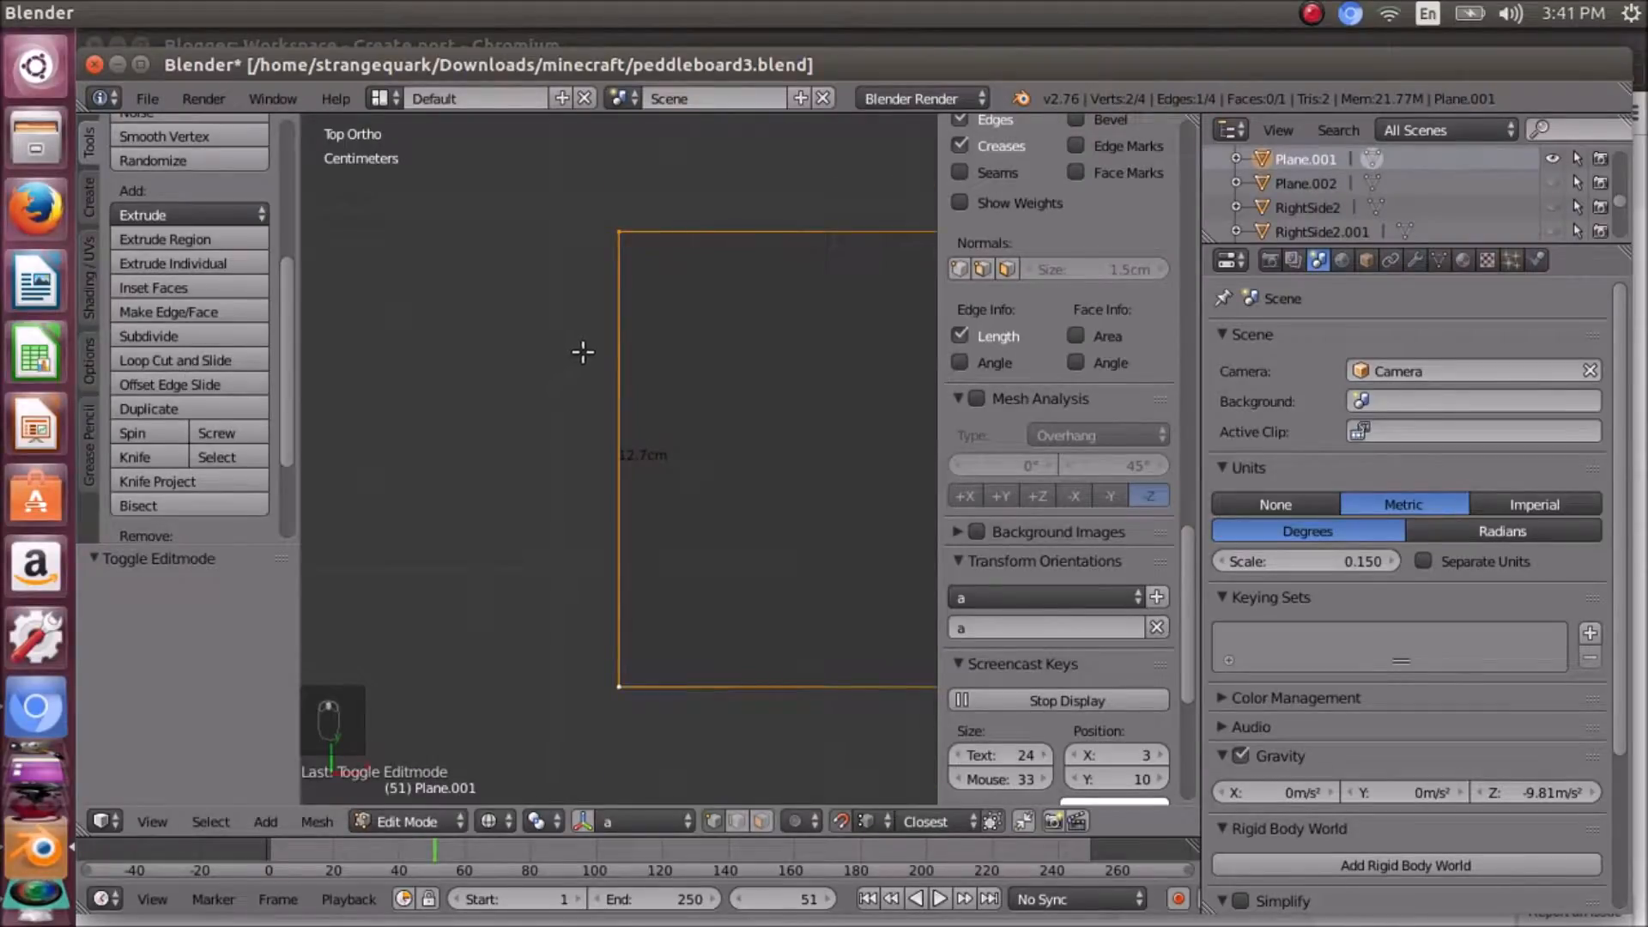
- Extrude the plane's left edge inward along global X, entering .0338666 for a distance of 5.08 mm
key("e")
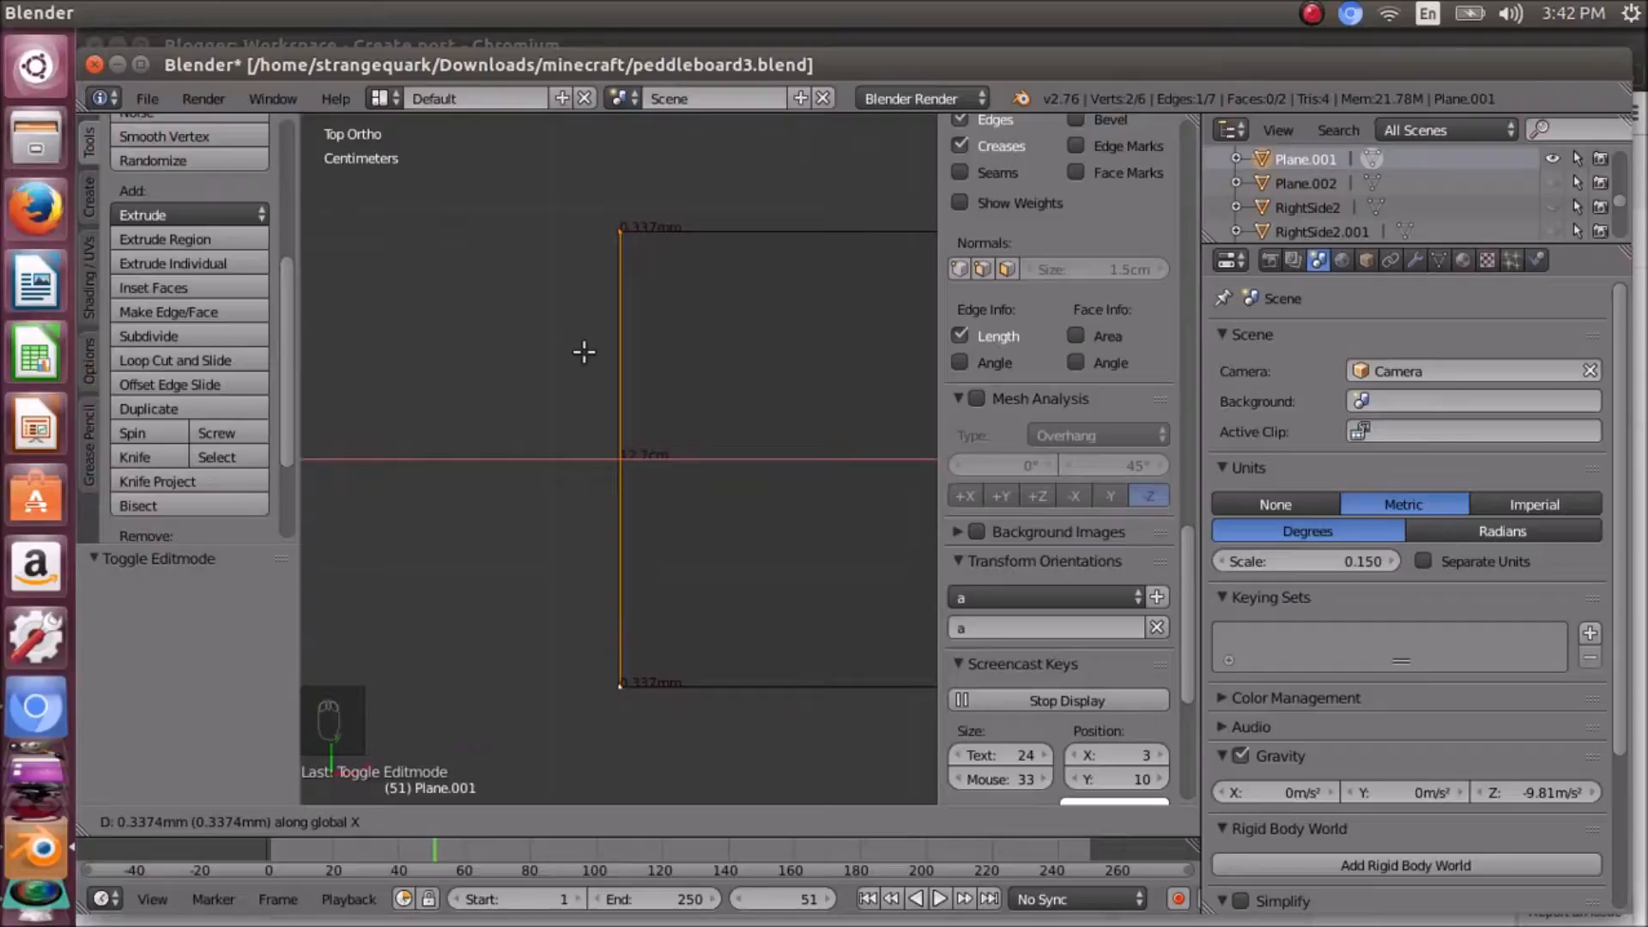
type(".03")
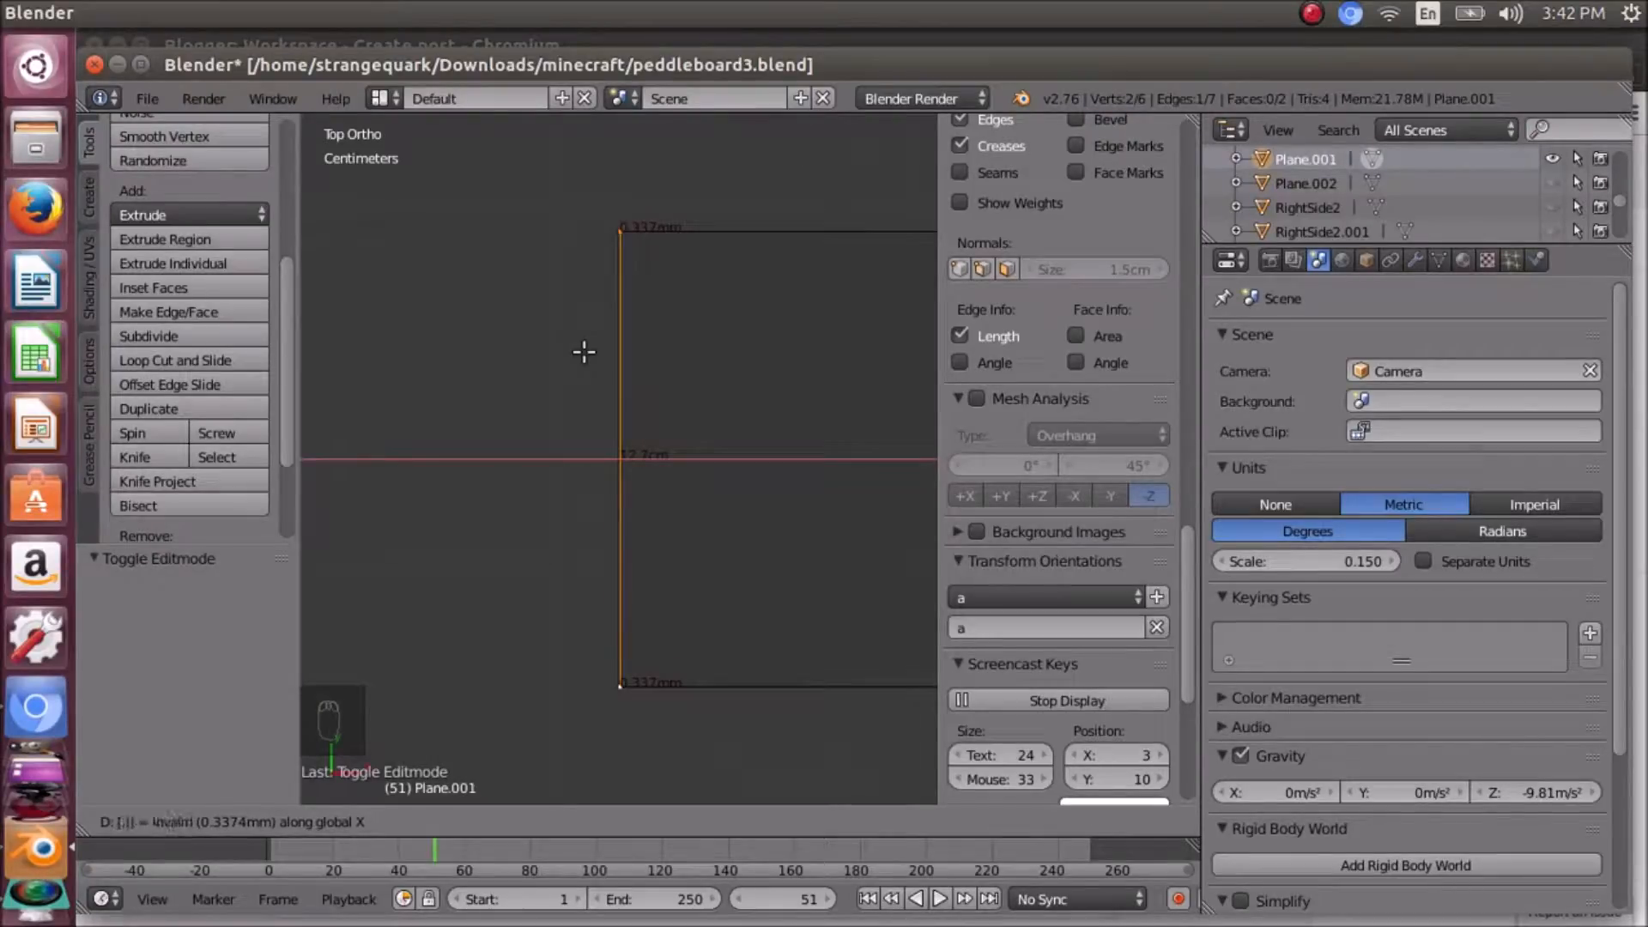
type("3")
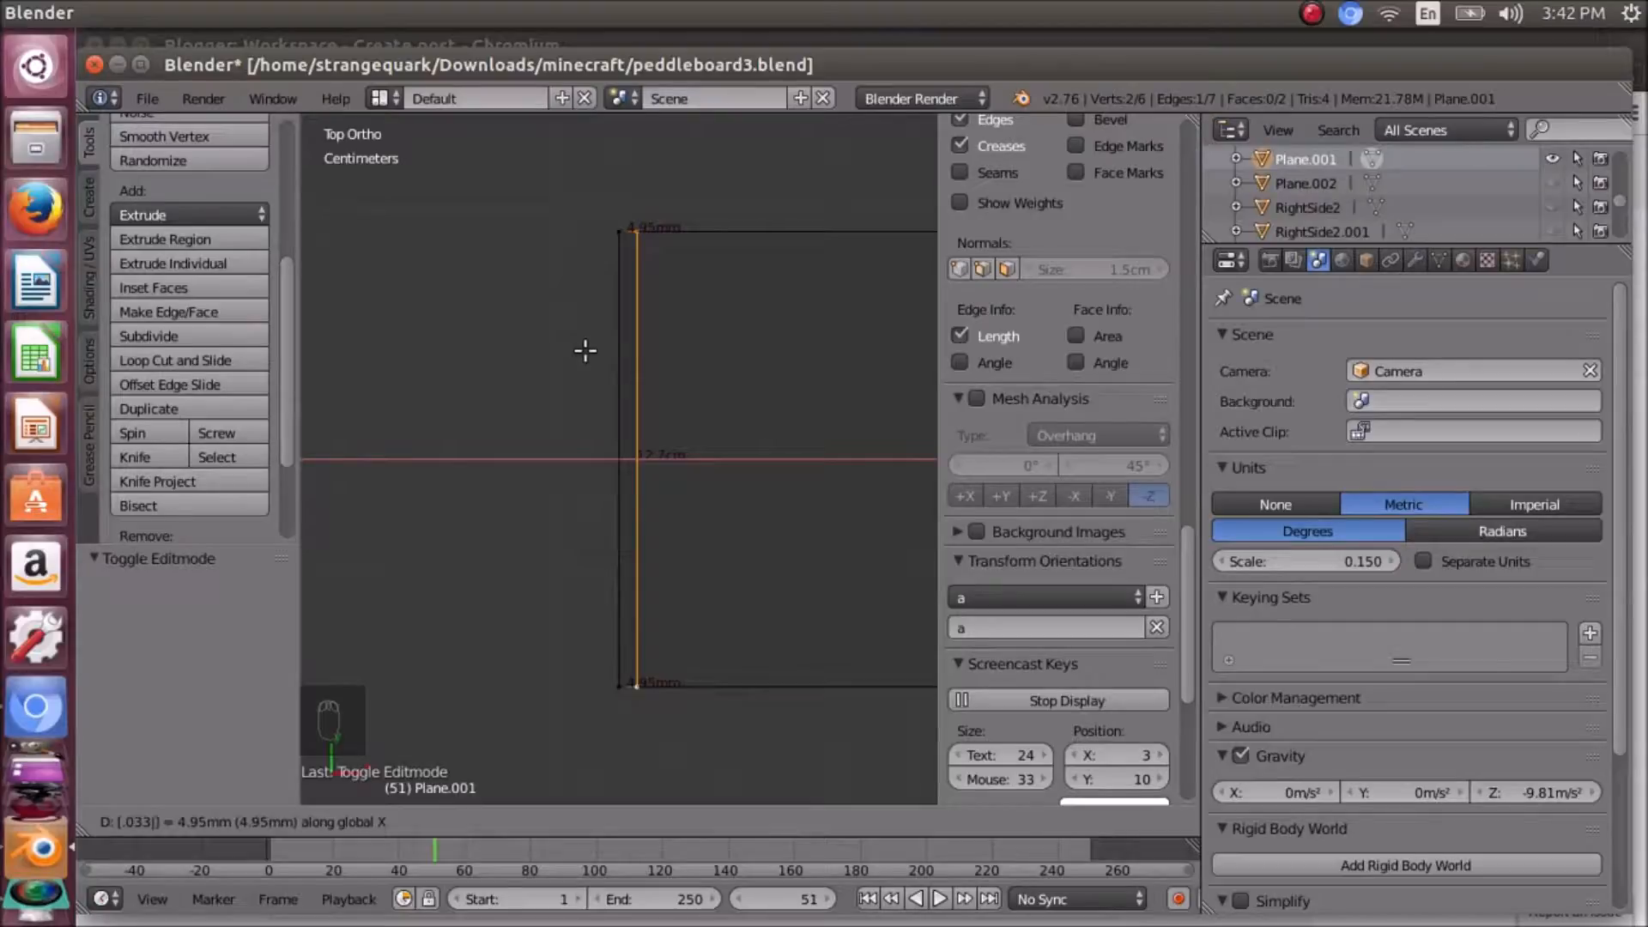
type("8")
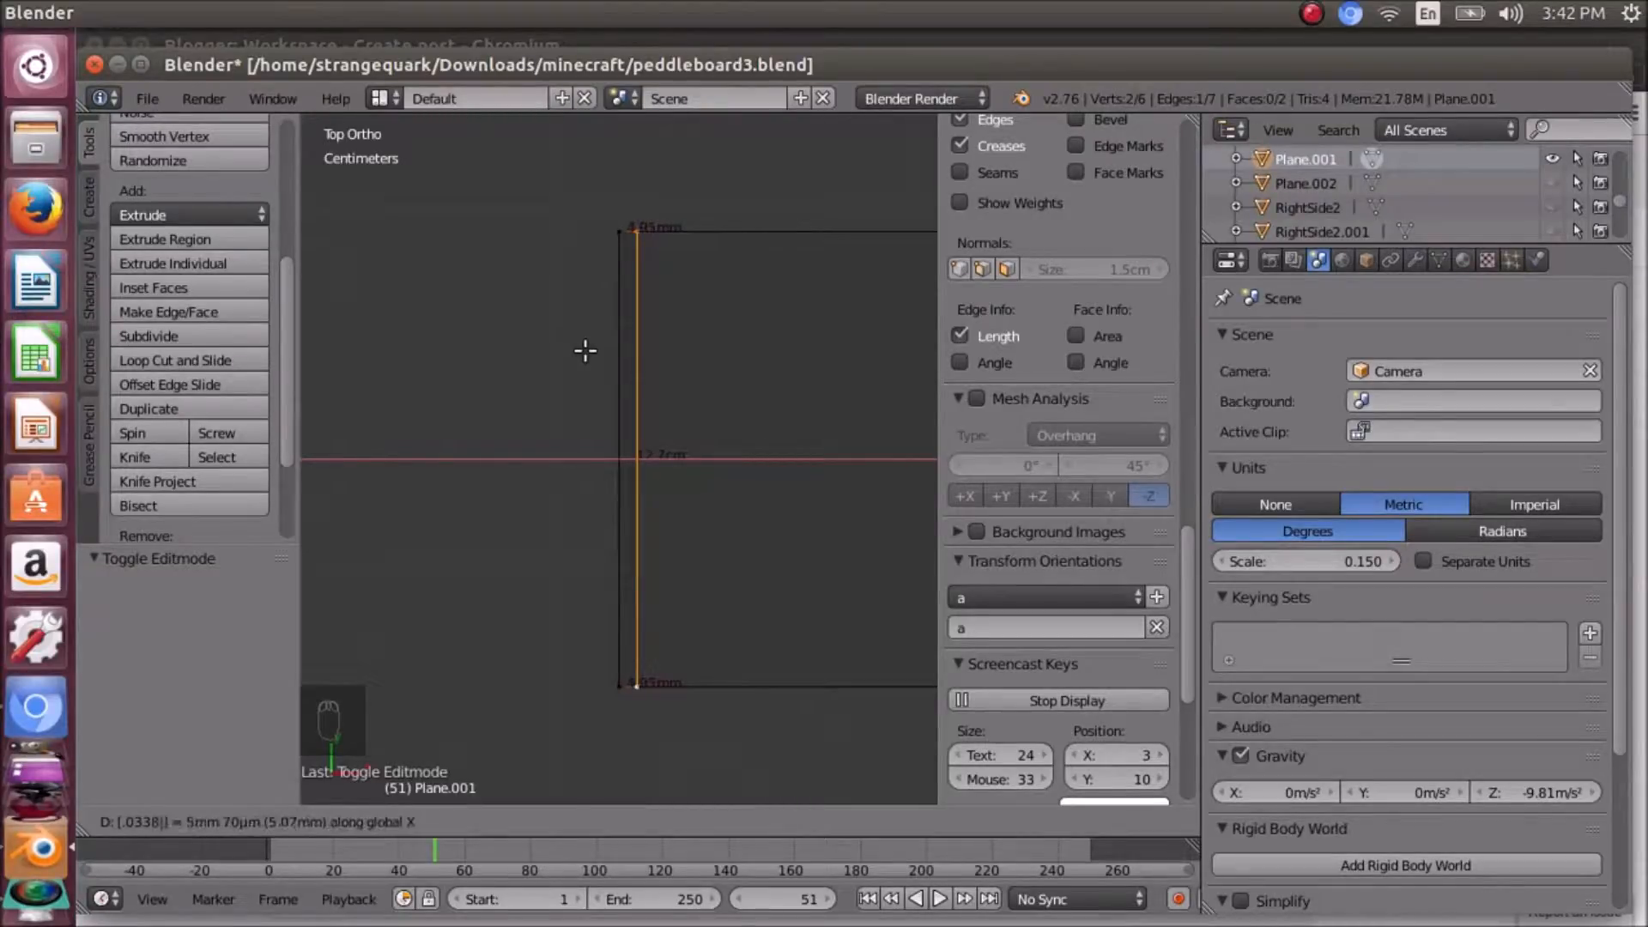
type("6")
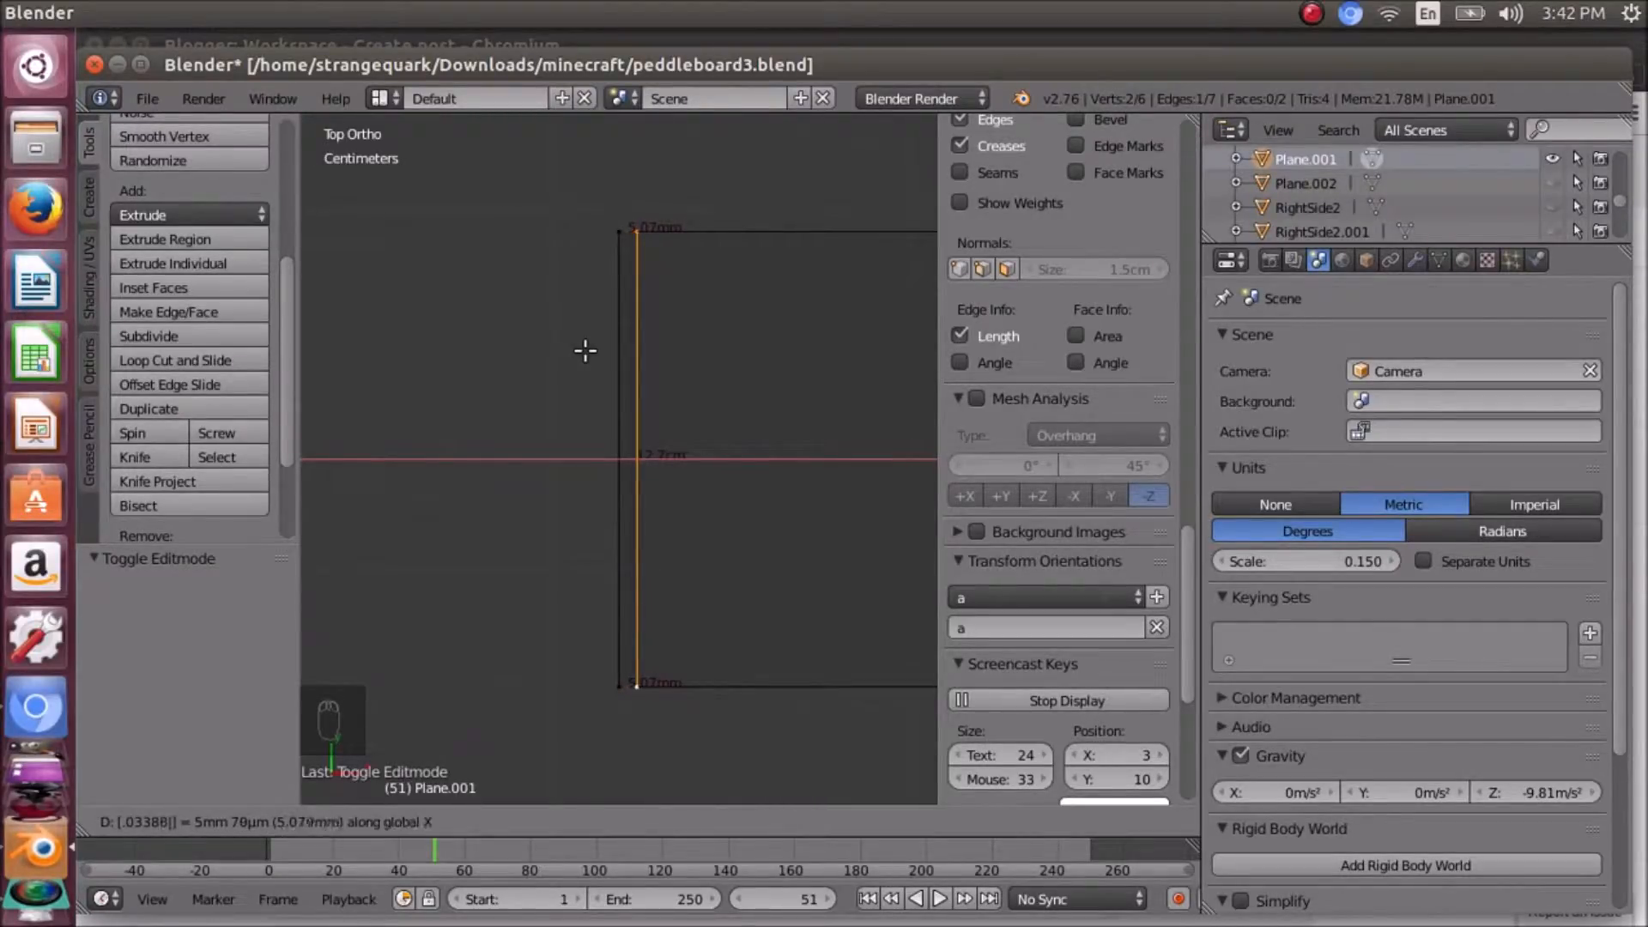
type("66")
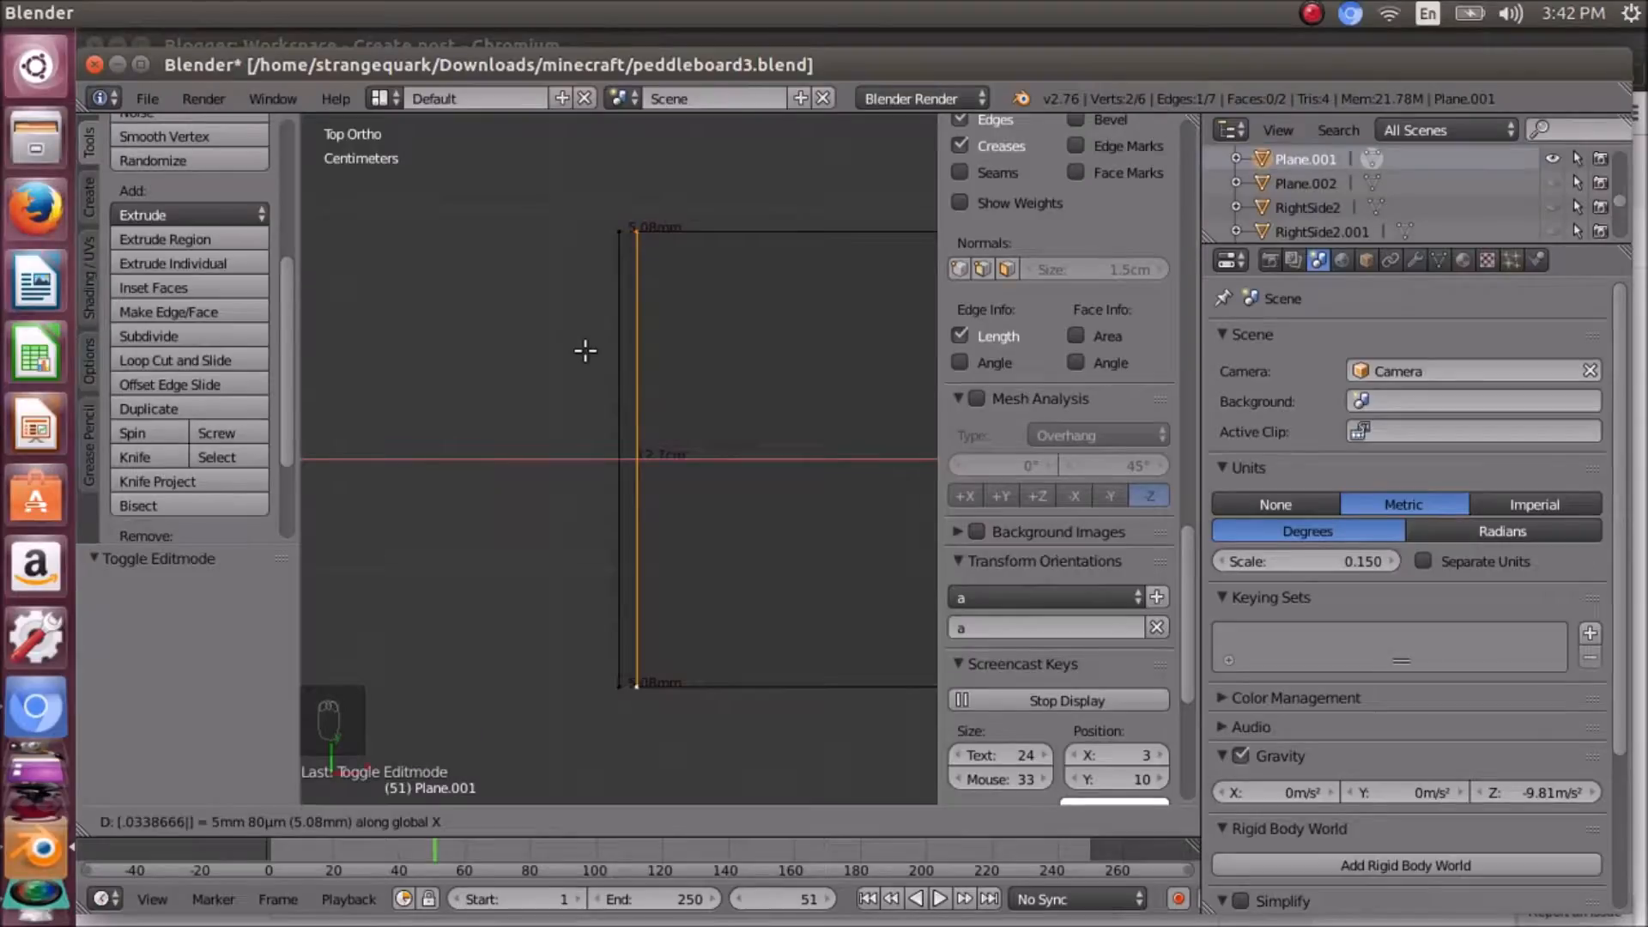
key("Return")
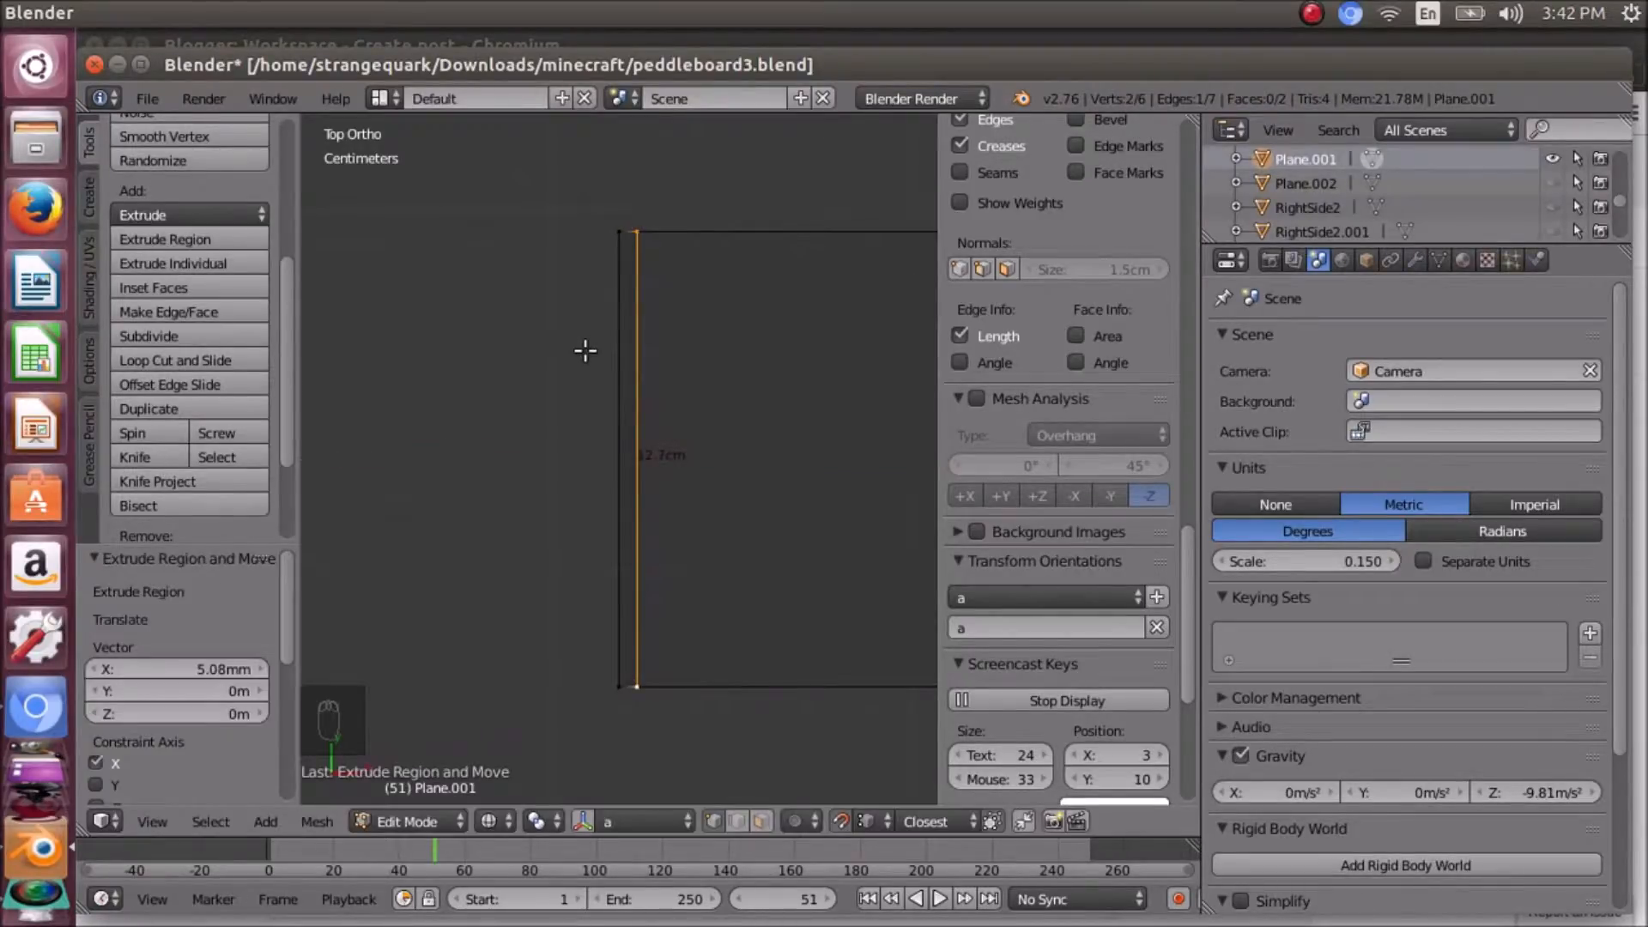
- Measure the width of the extruded left strip between its two bottom vertices
key("KP_Decimal")
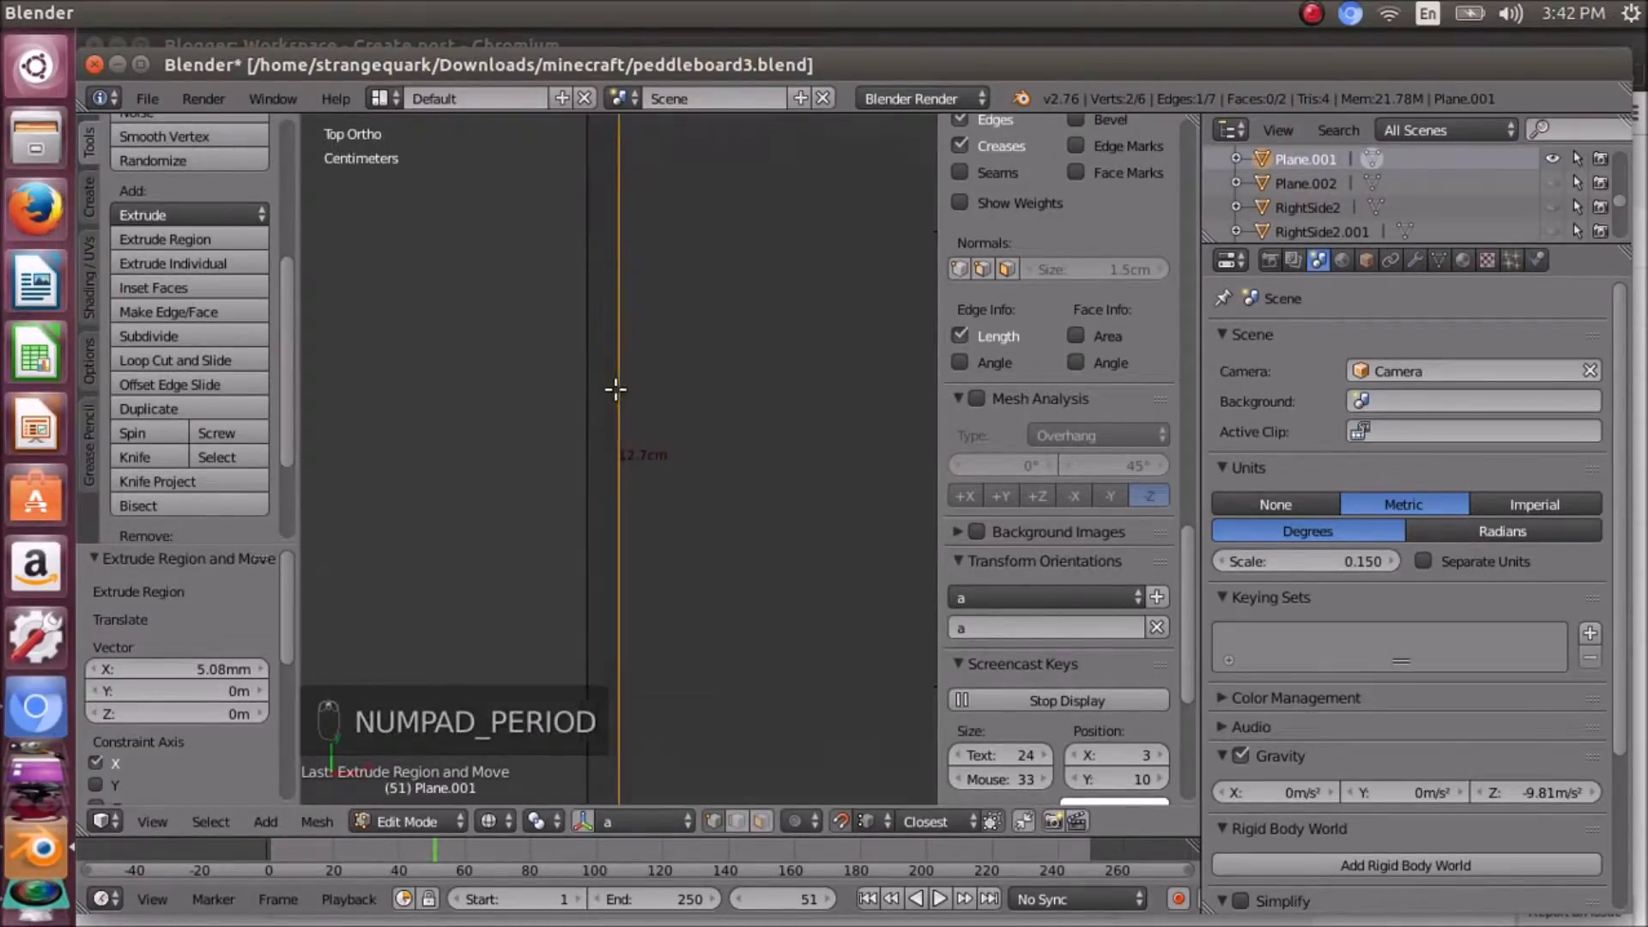
scroll(595, 411, "down", 1)
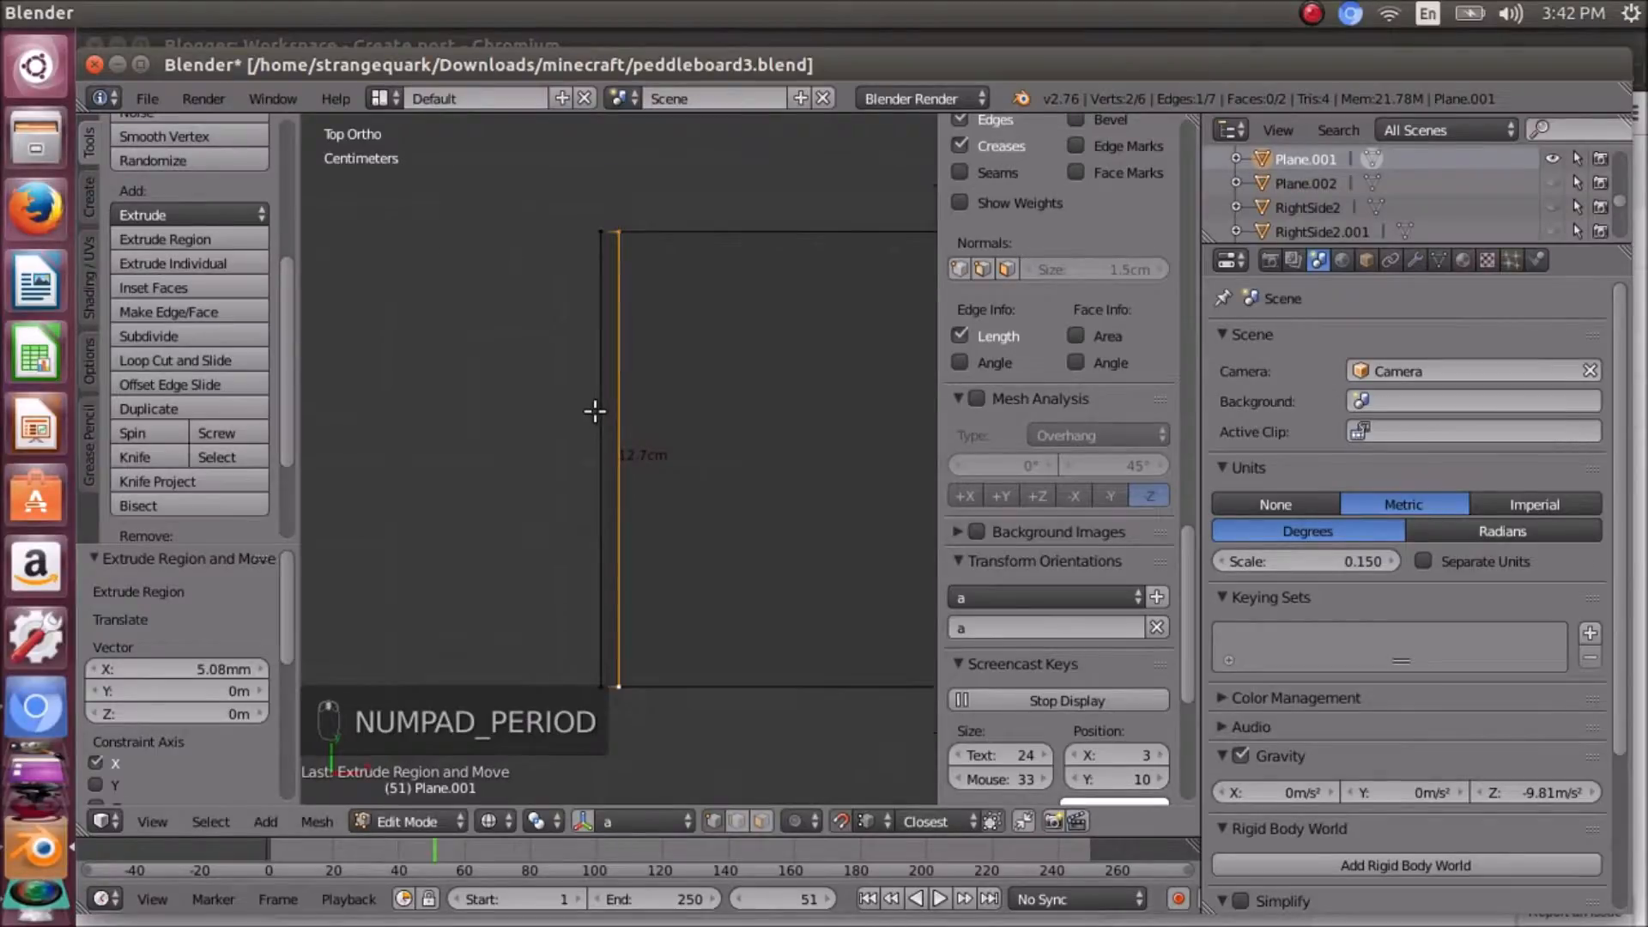
scroll(574, 339, "up", 2)
scroll(577, 340, "down", 2)
right_click(604, 687)
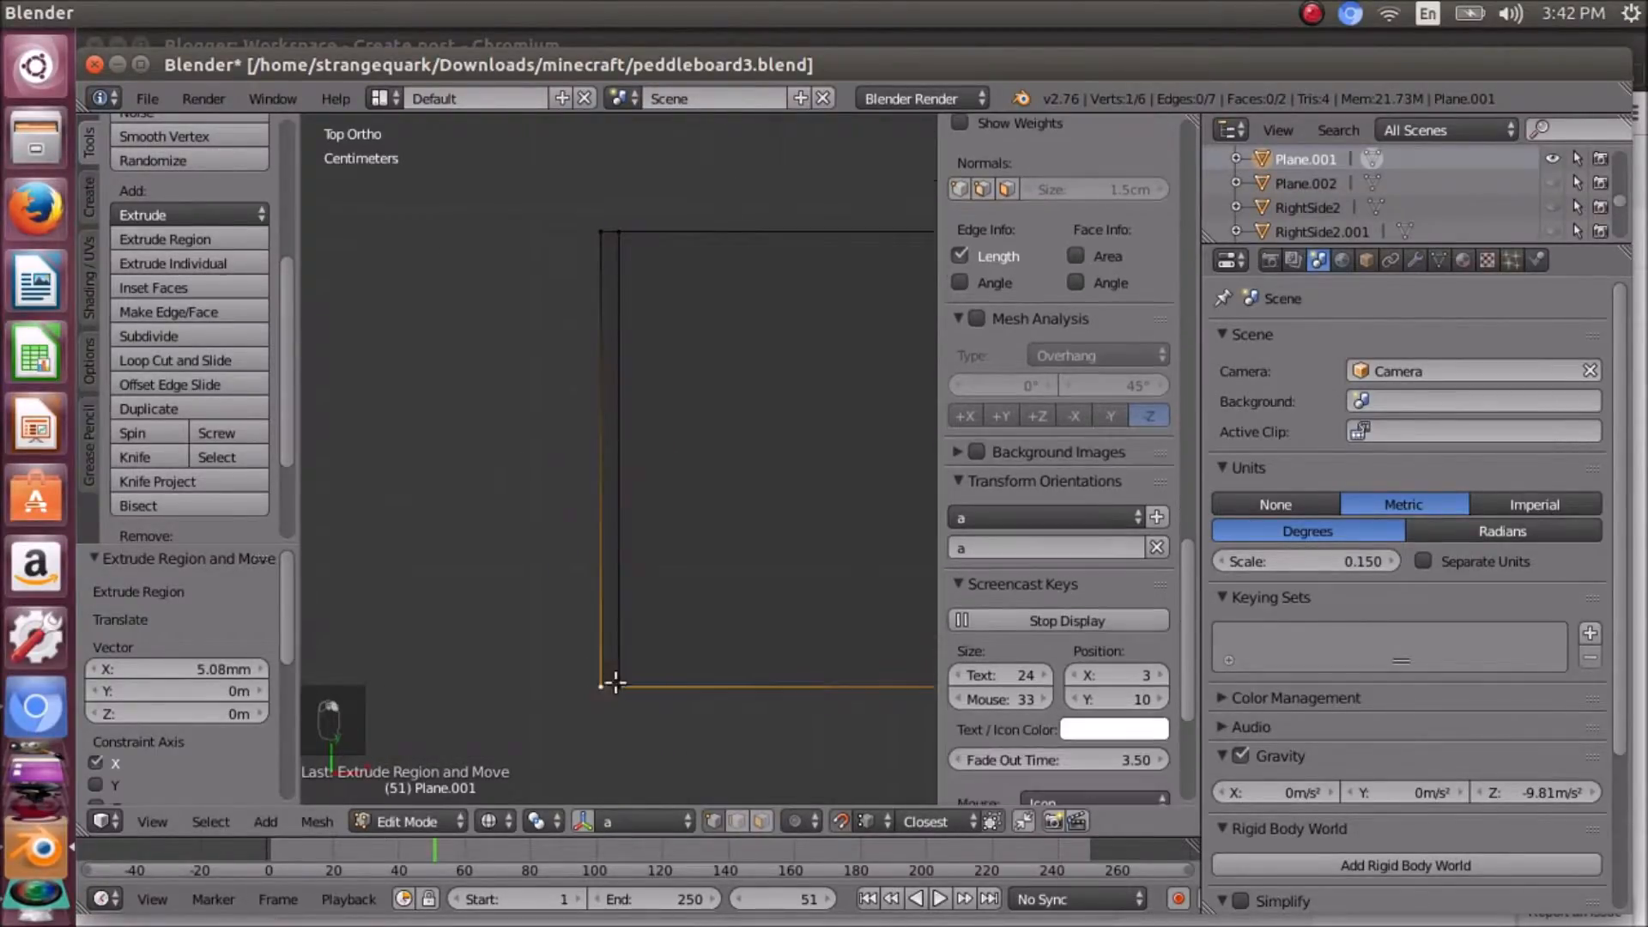
right_click(616, 684, "shift")
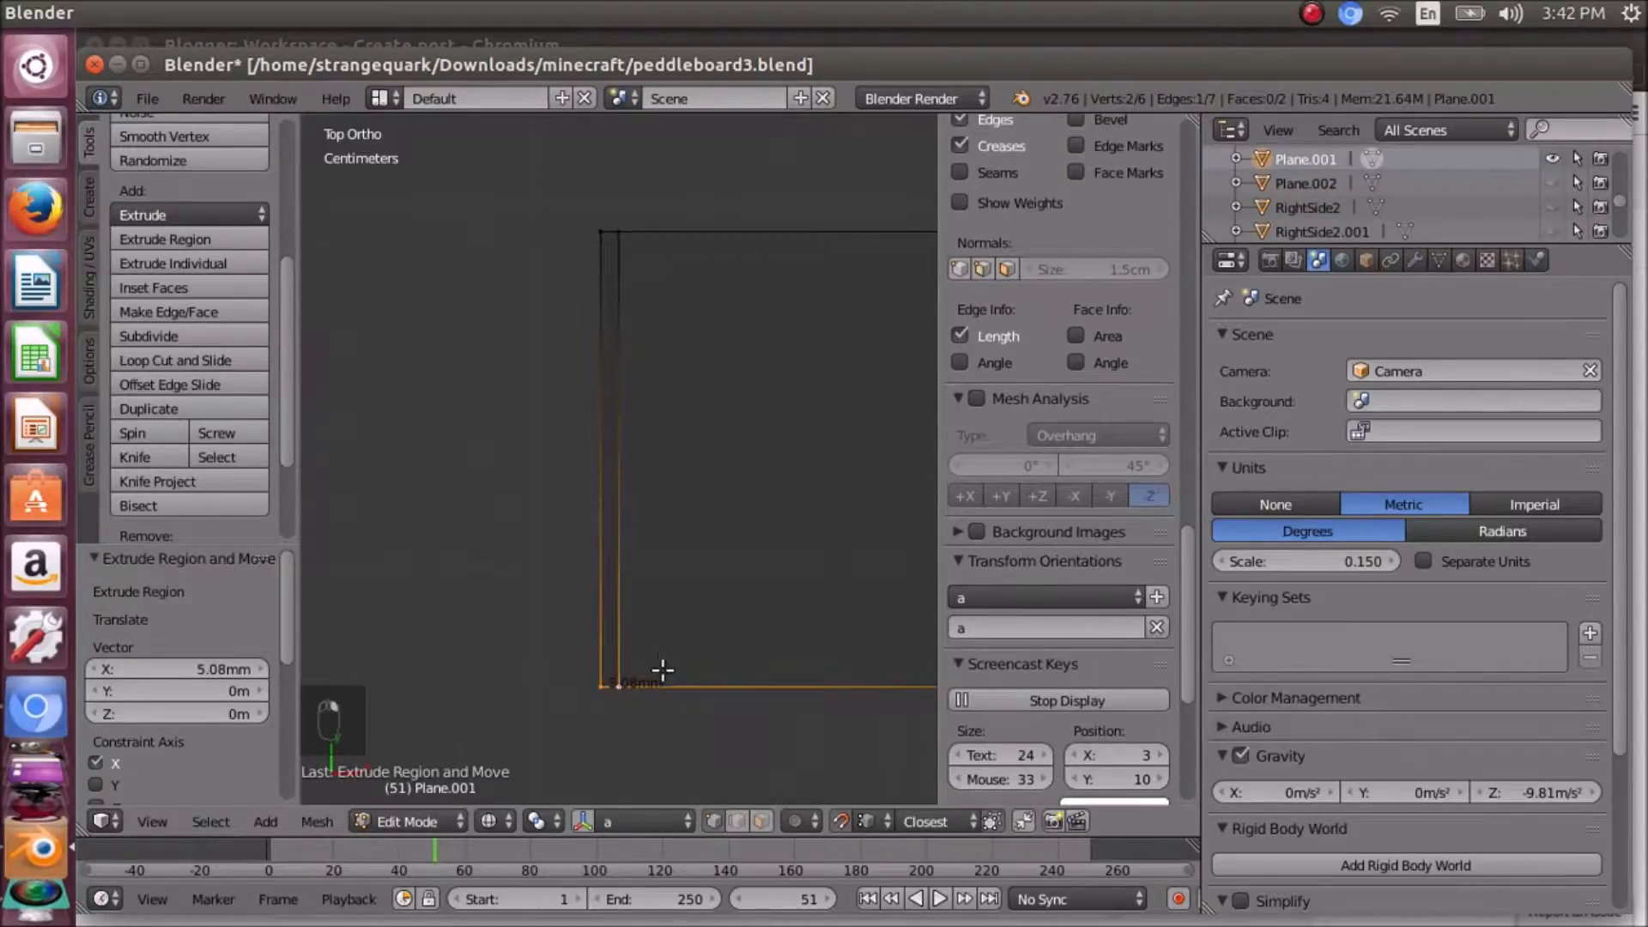
scroll(655, 699, "up", 2)
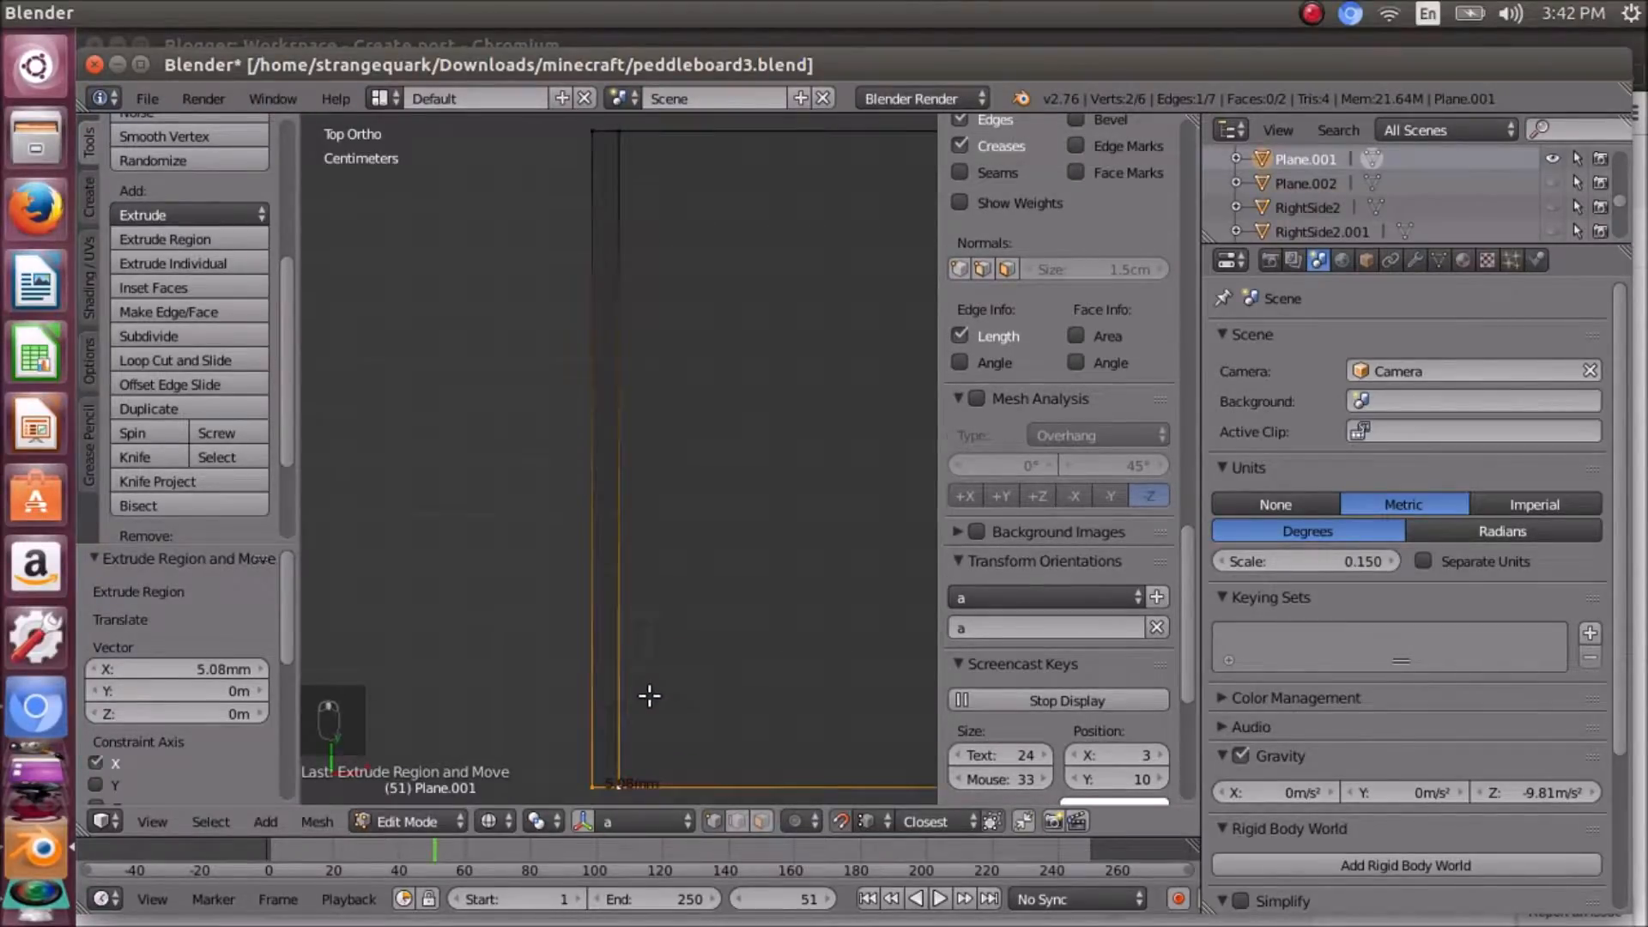
key("KP_Decimal")
scroll(566, 409, "down", 15)
scroll(562, 407, "down", 3)
scroll(562, 407, "up", 4)
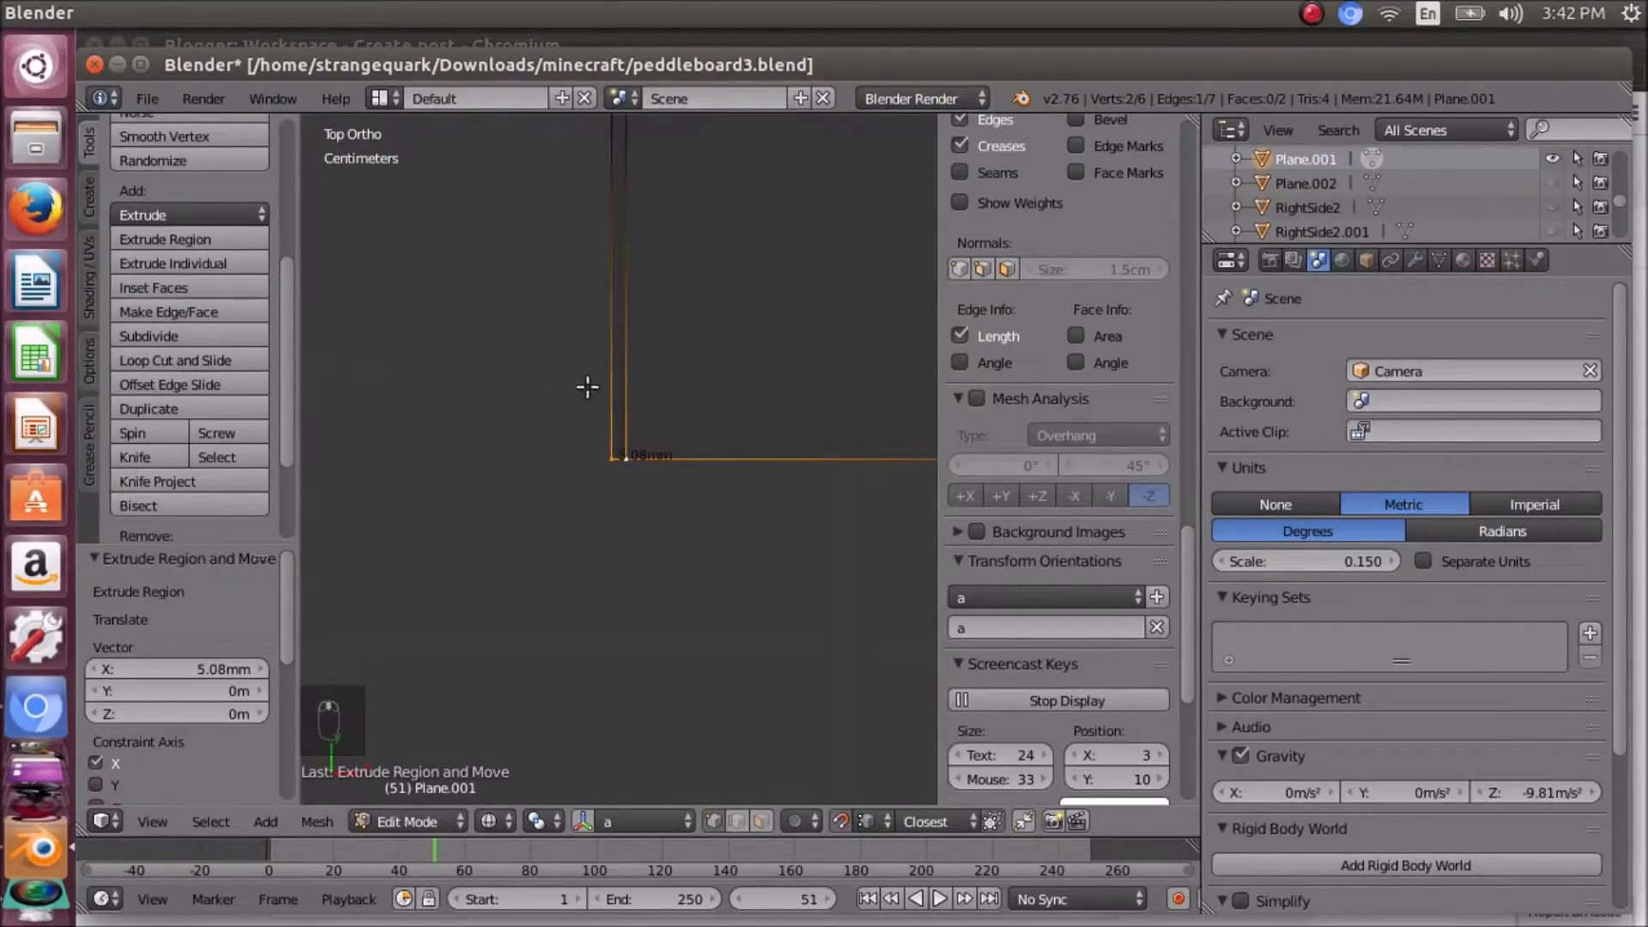
scroll(643, 386, "down", 1)
scroll(648, 394, "down", 2)
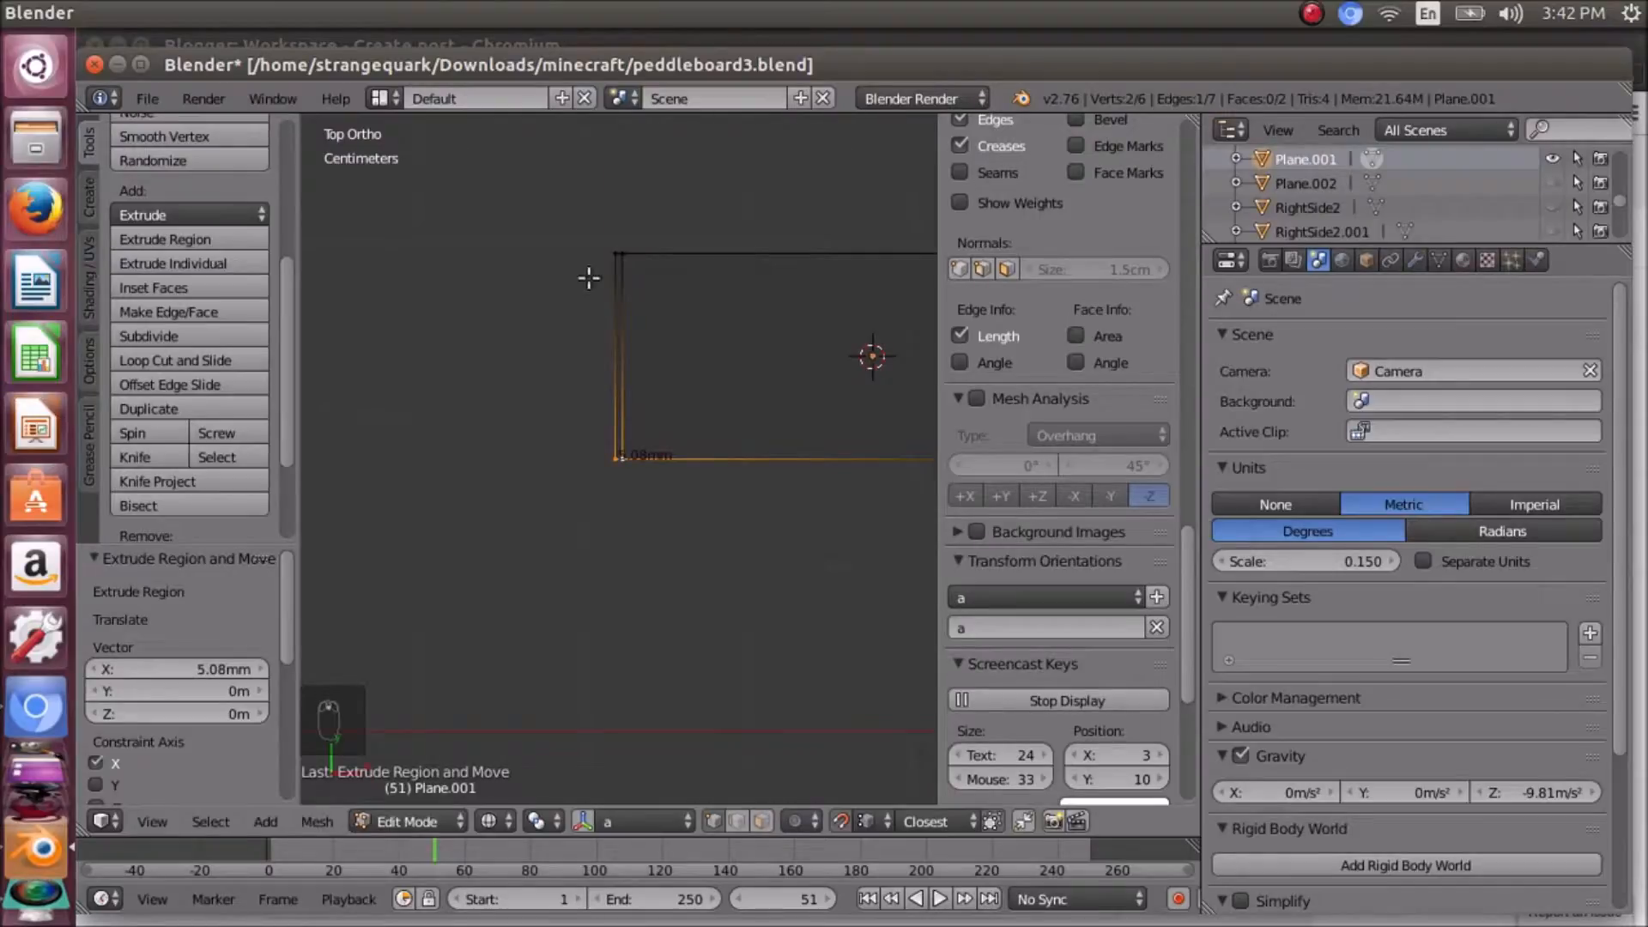
- Extrude the plane's top edge inward along global Y, entering -.0338666 for a distance of 5.08 mm
right_click(610, 249)
scroll(692, 310, "down", 2)
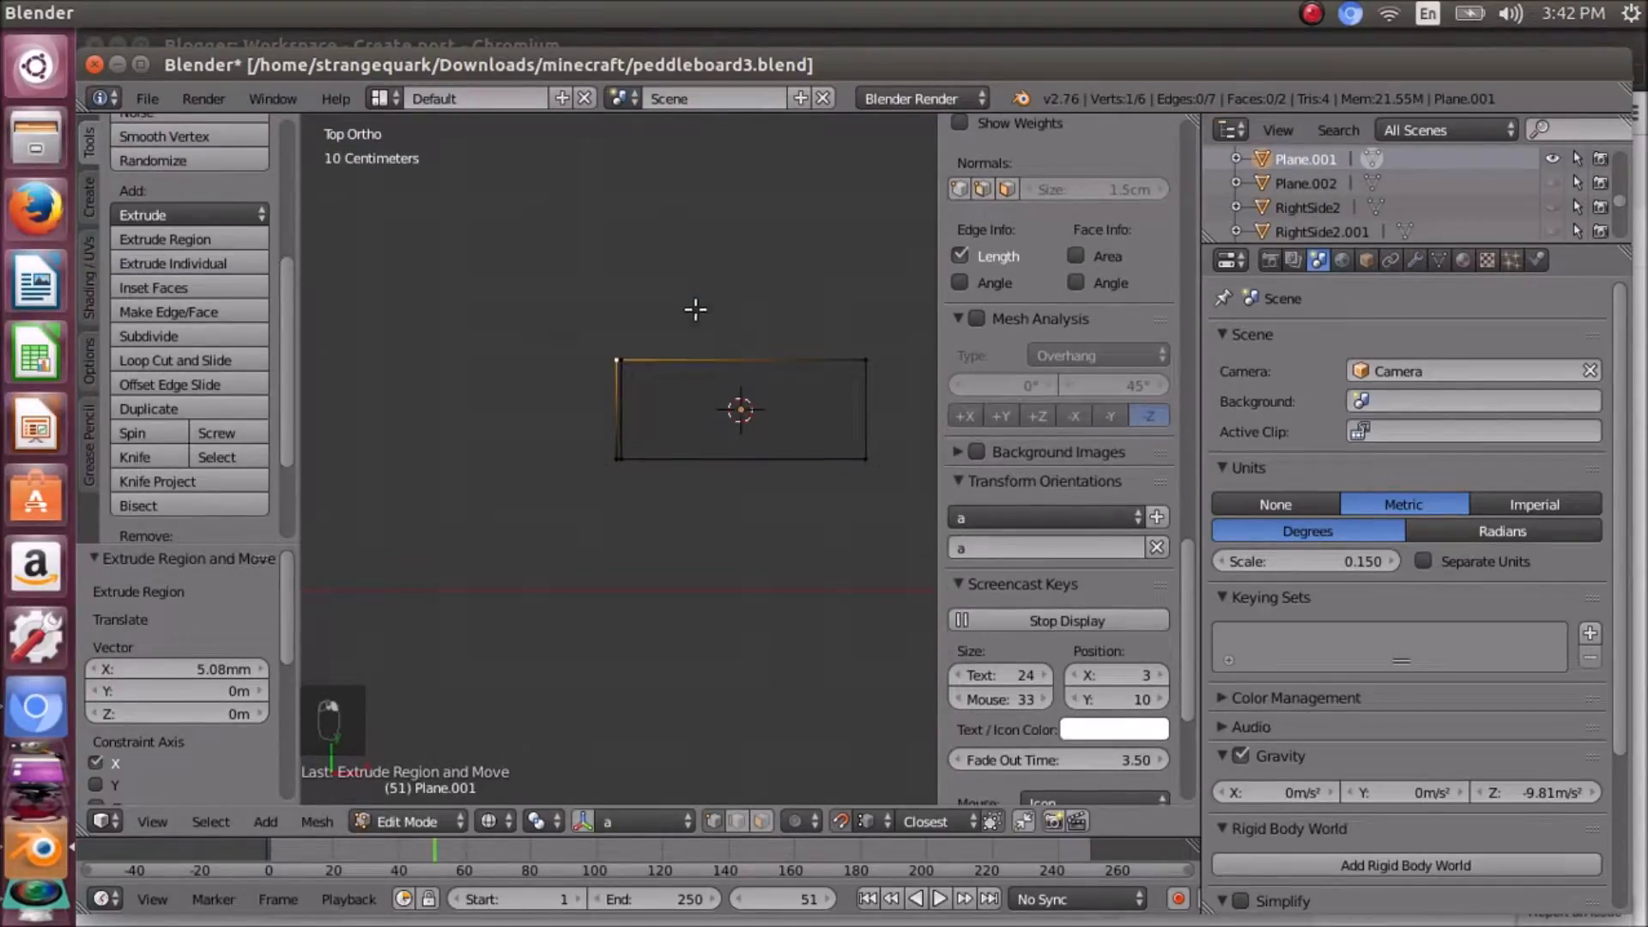
right_click(863, 359, "shift")
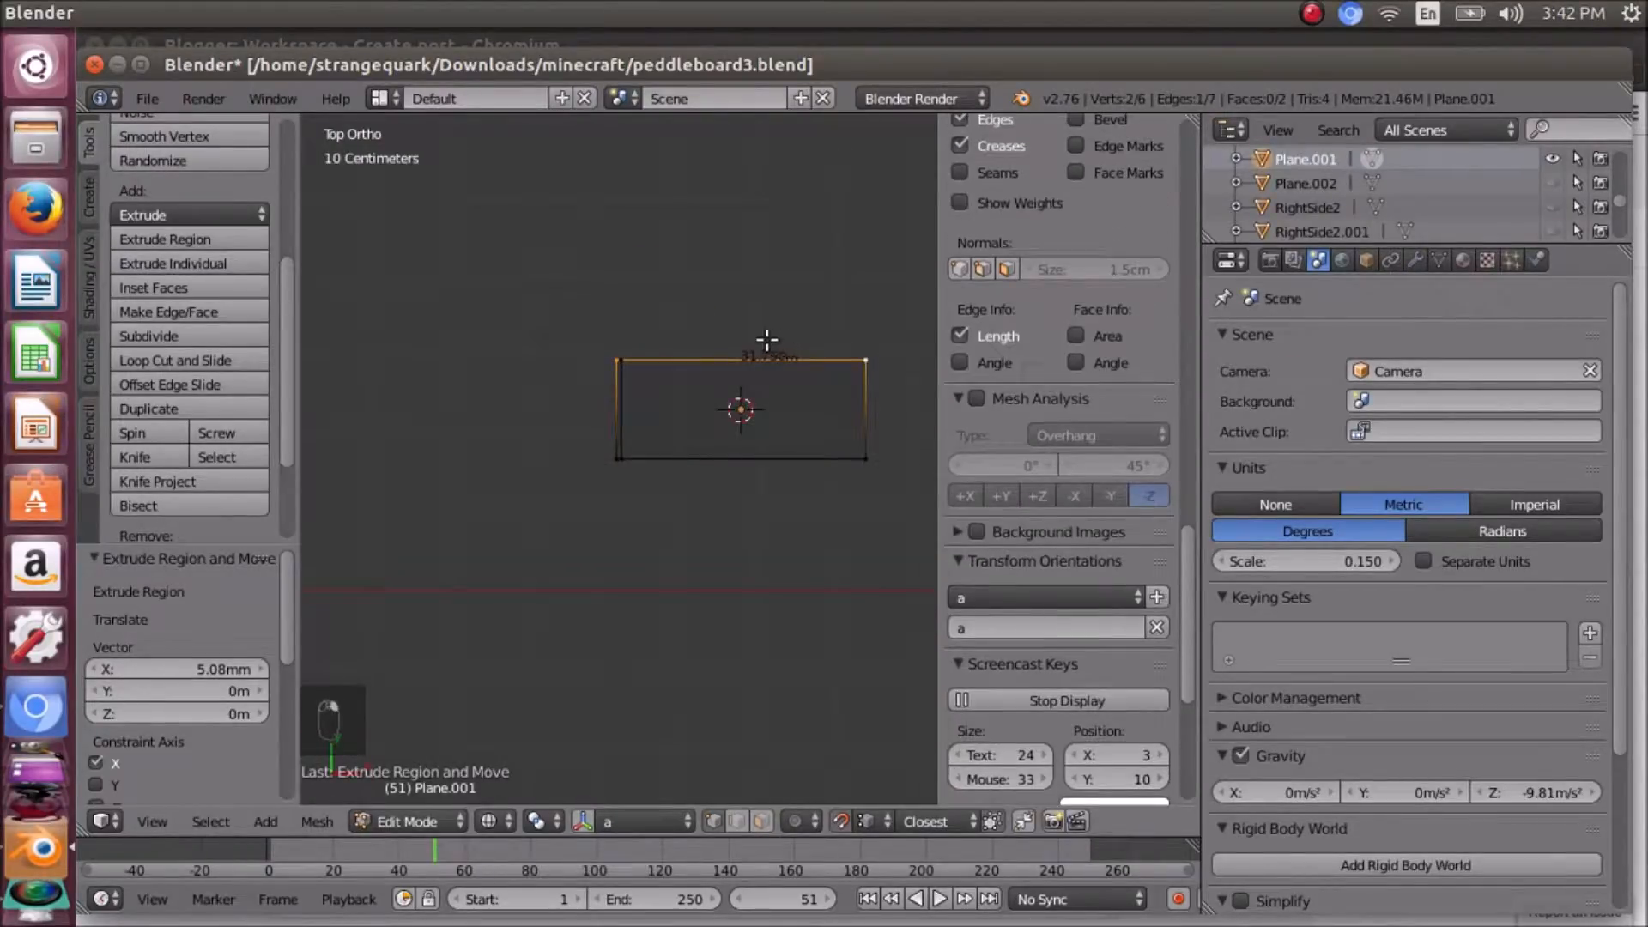
key("KP_Decimal")
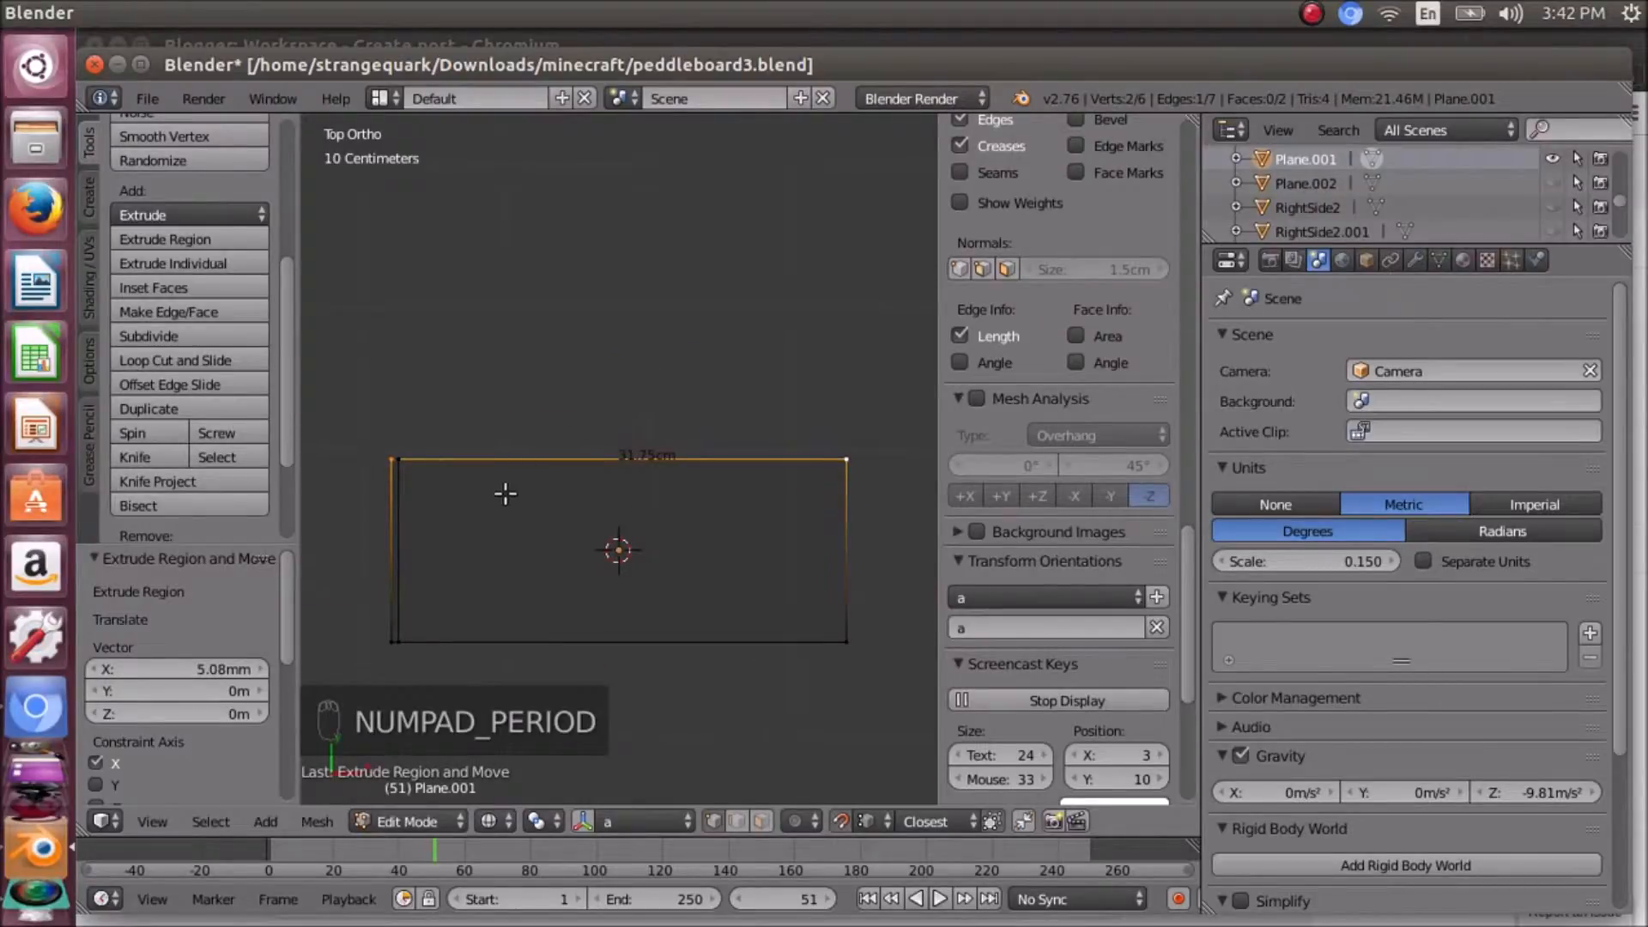
key("e")
key("e")
key("y")
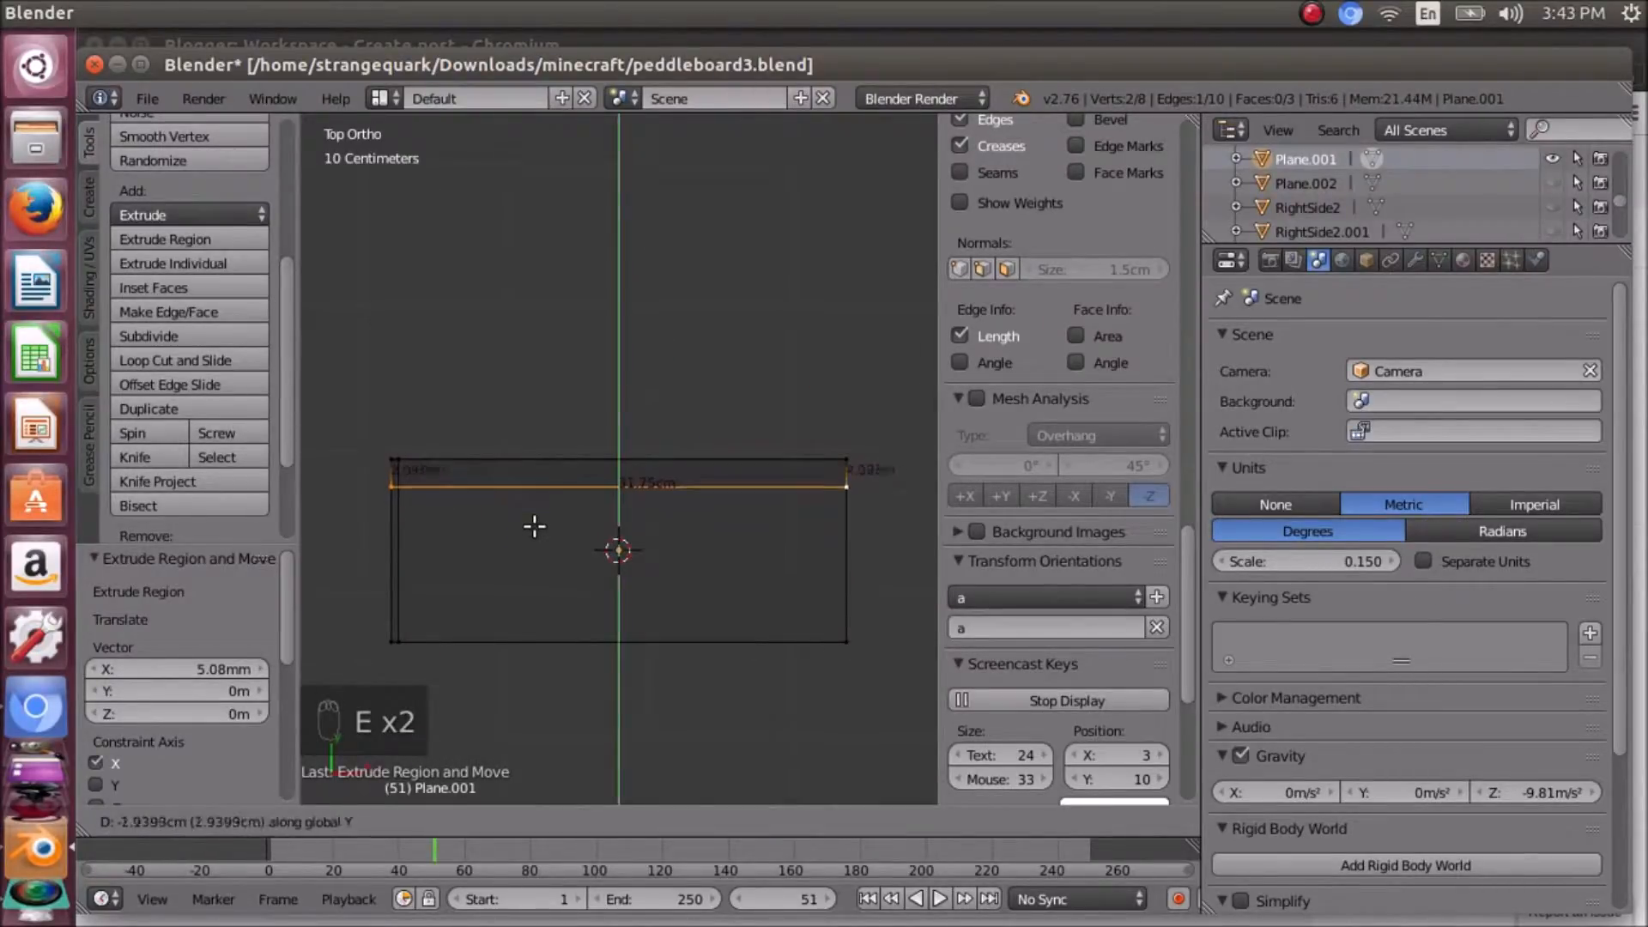
type(".033")
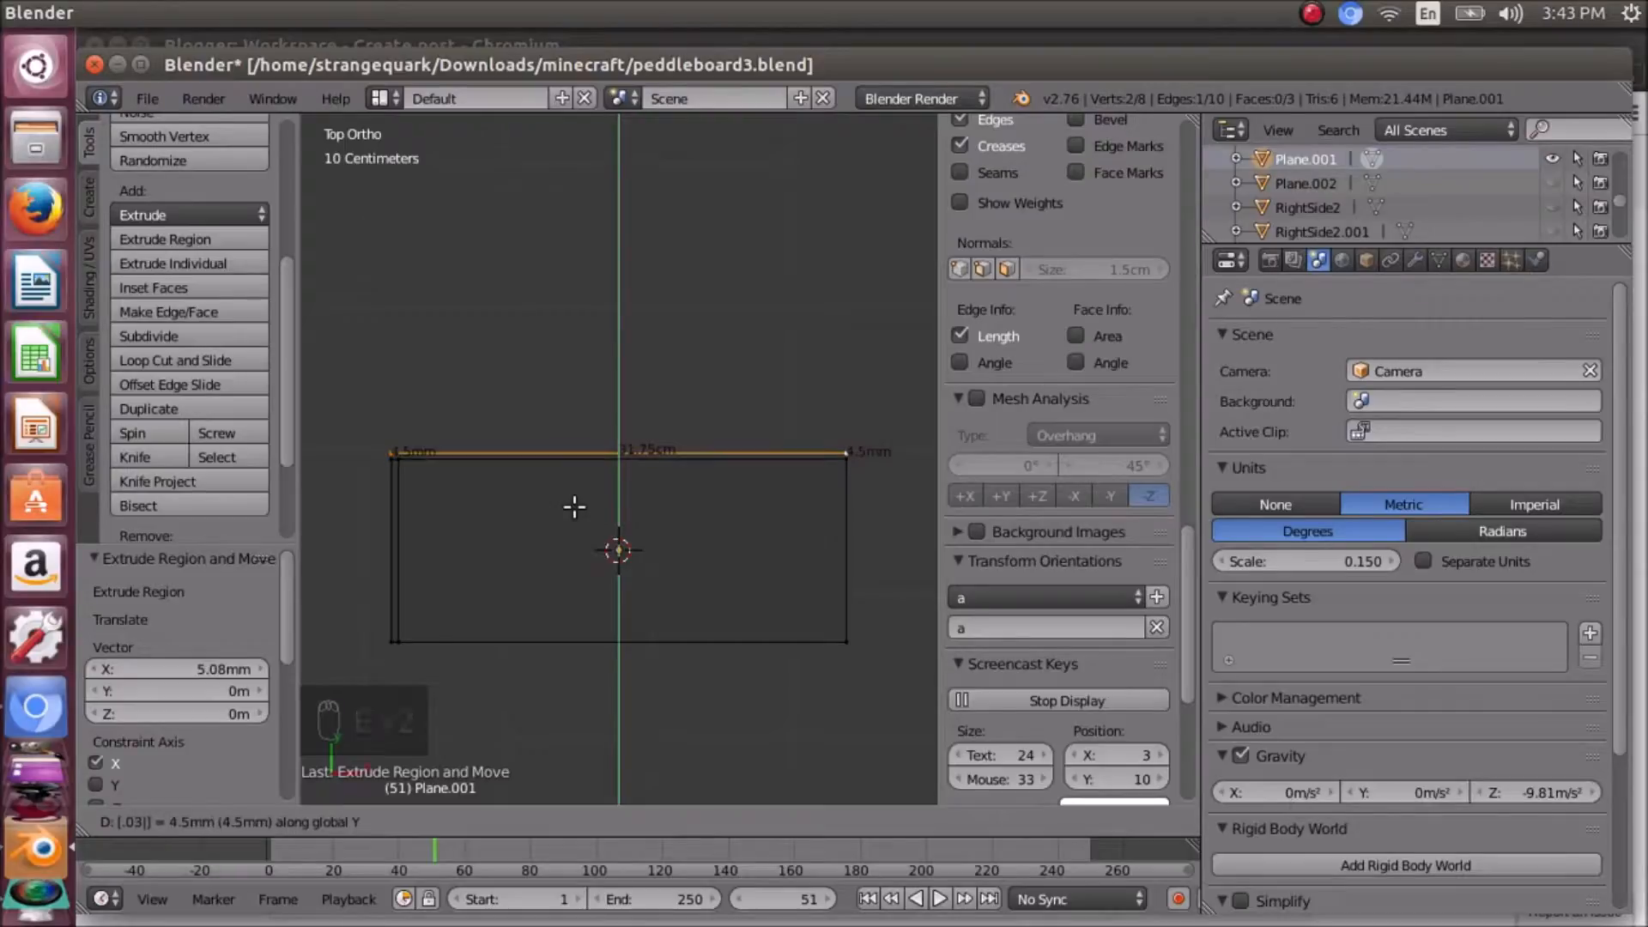
type("8")
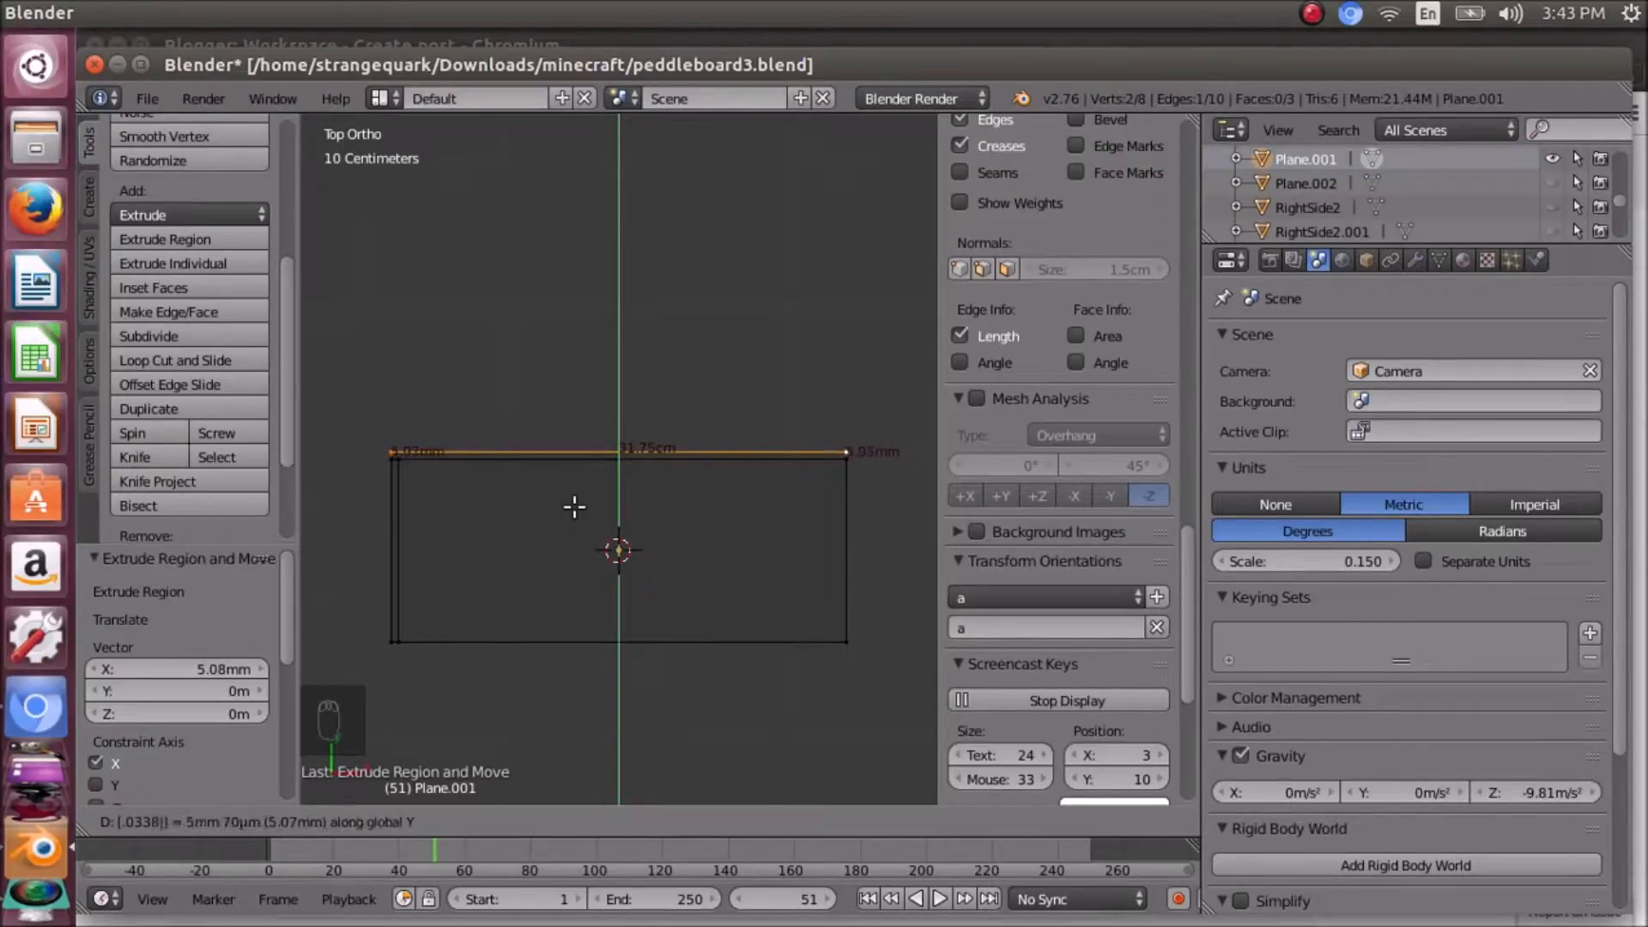
type("8666")
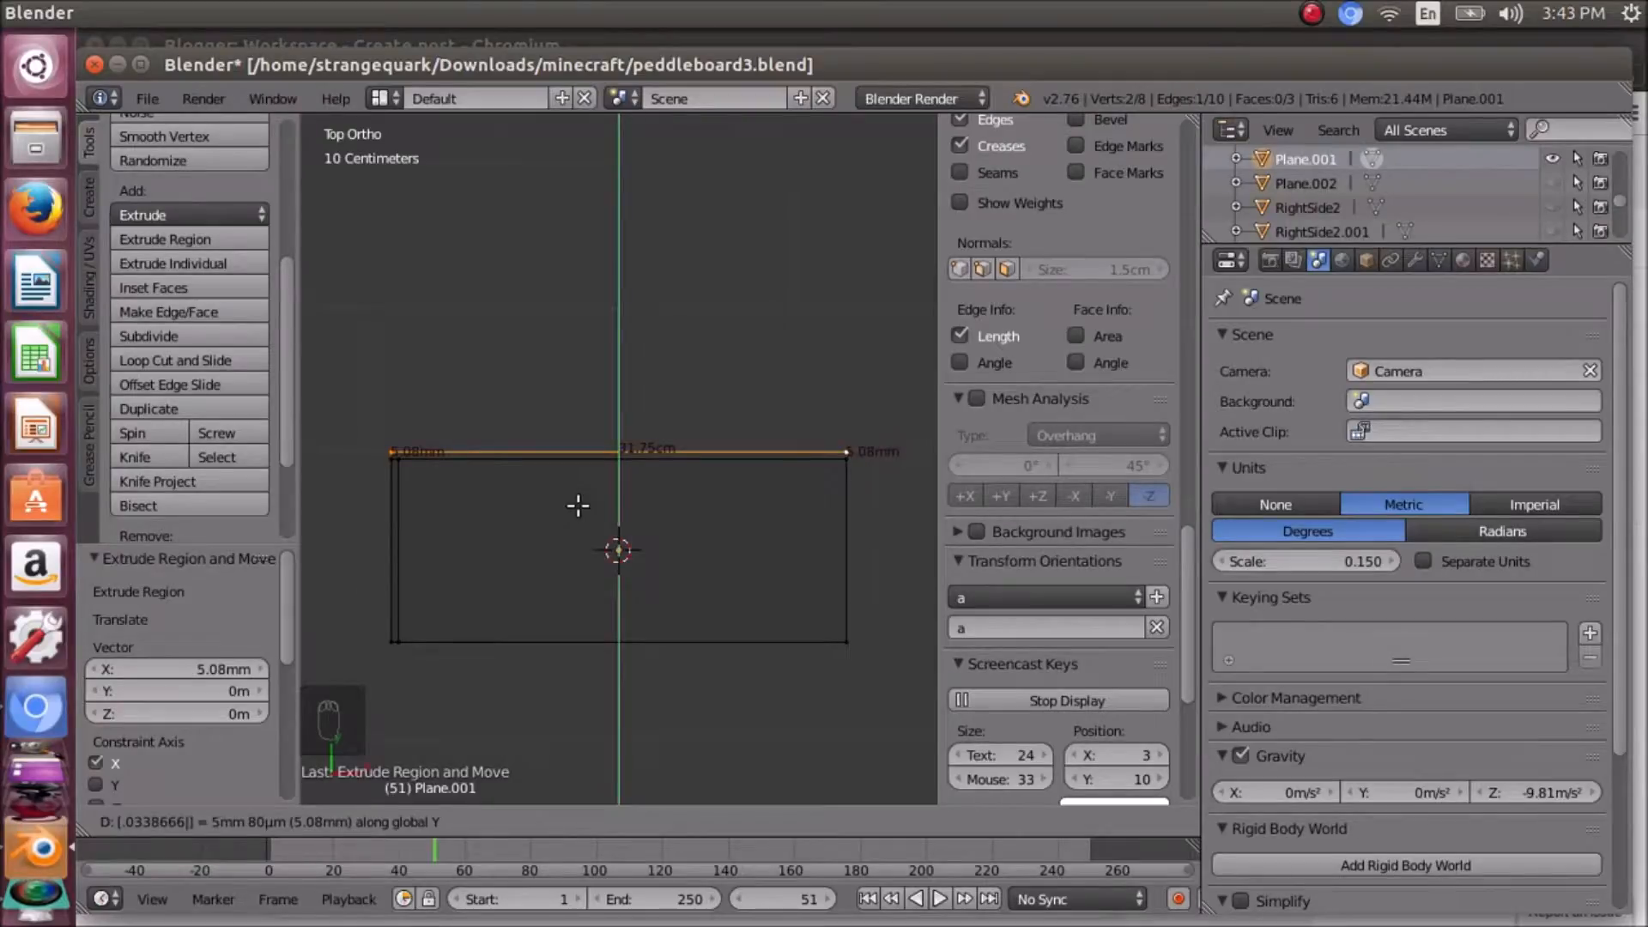
key("minus")
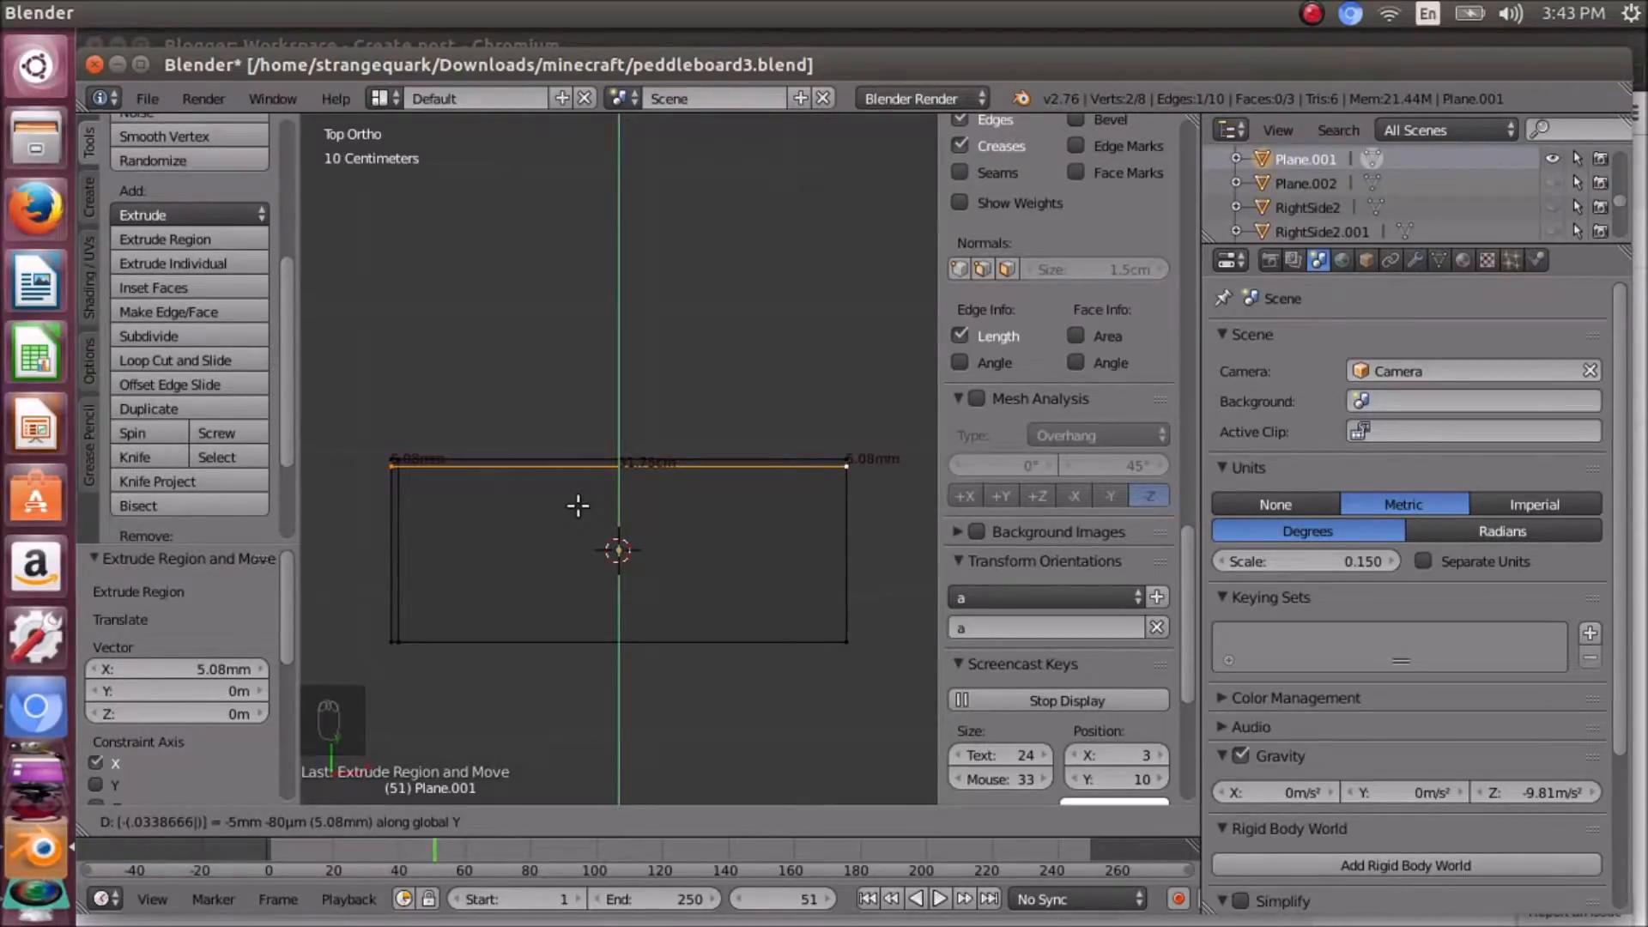
key("Return")
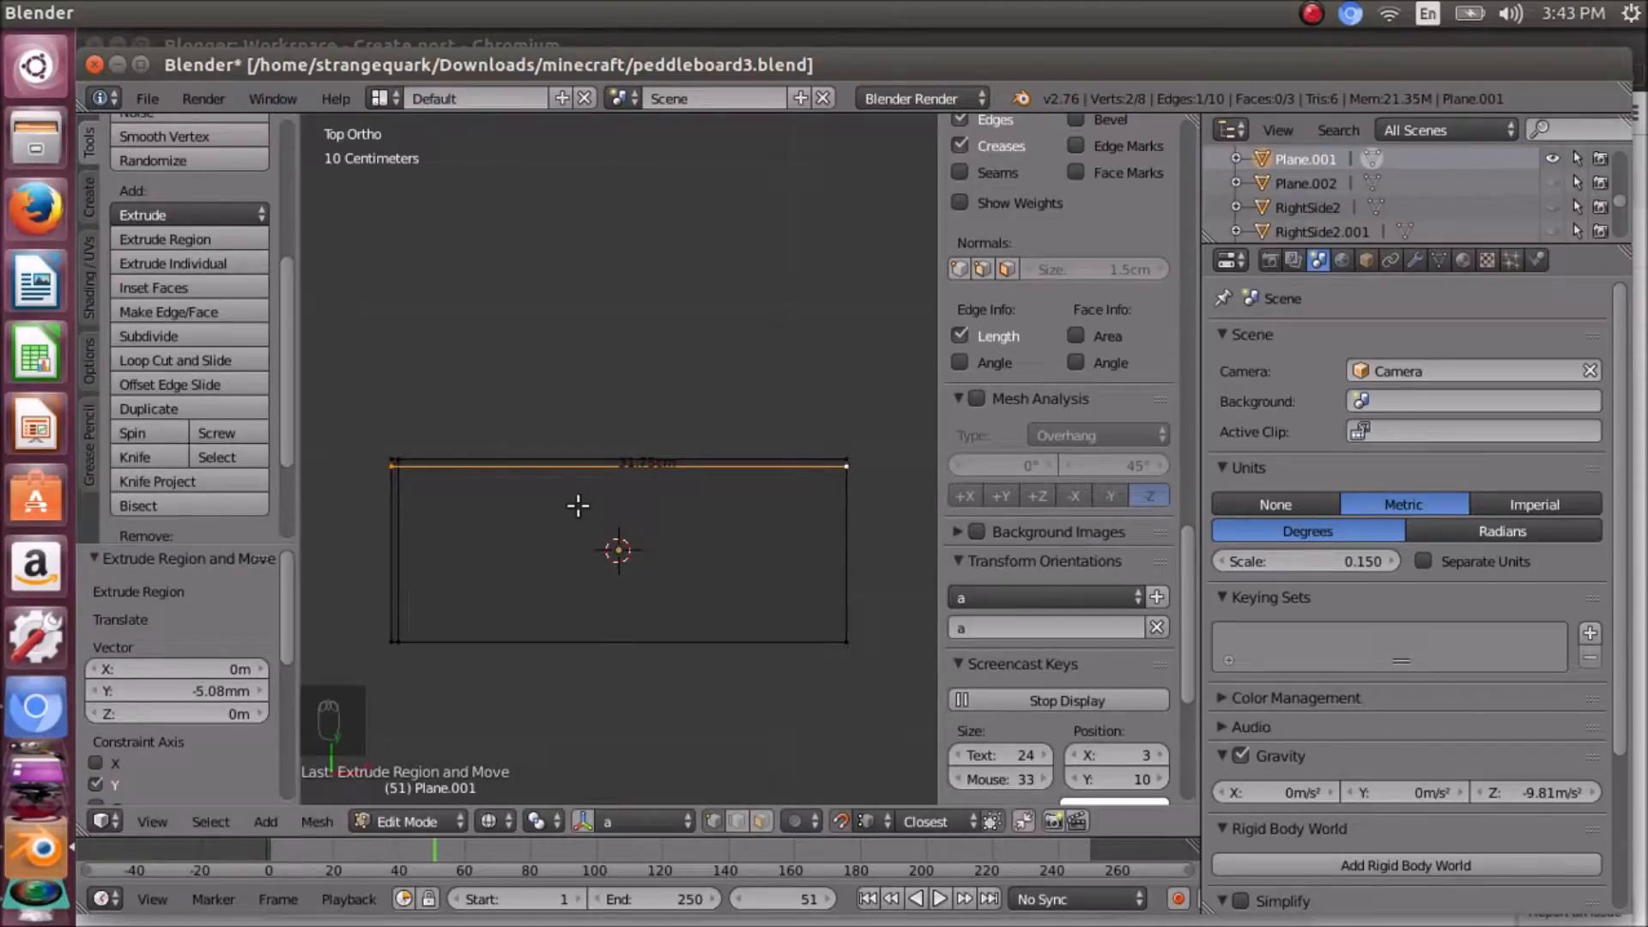
- Center the view on the panel and select the two outer right corner vertices
key("KP_Decimal")
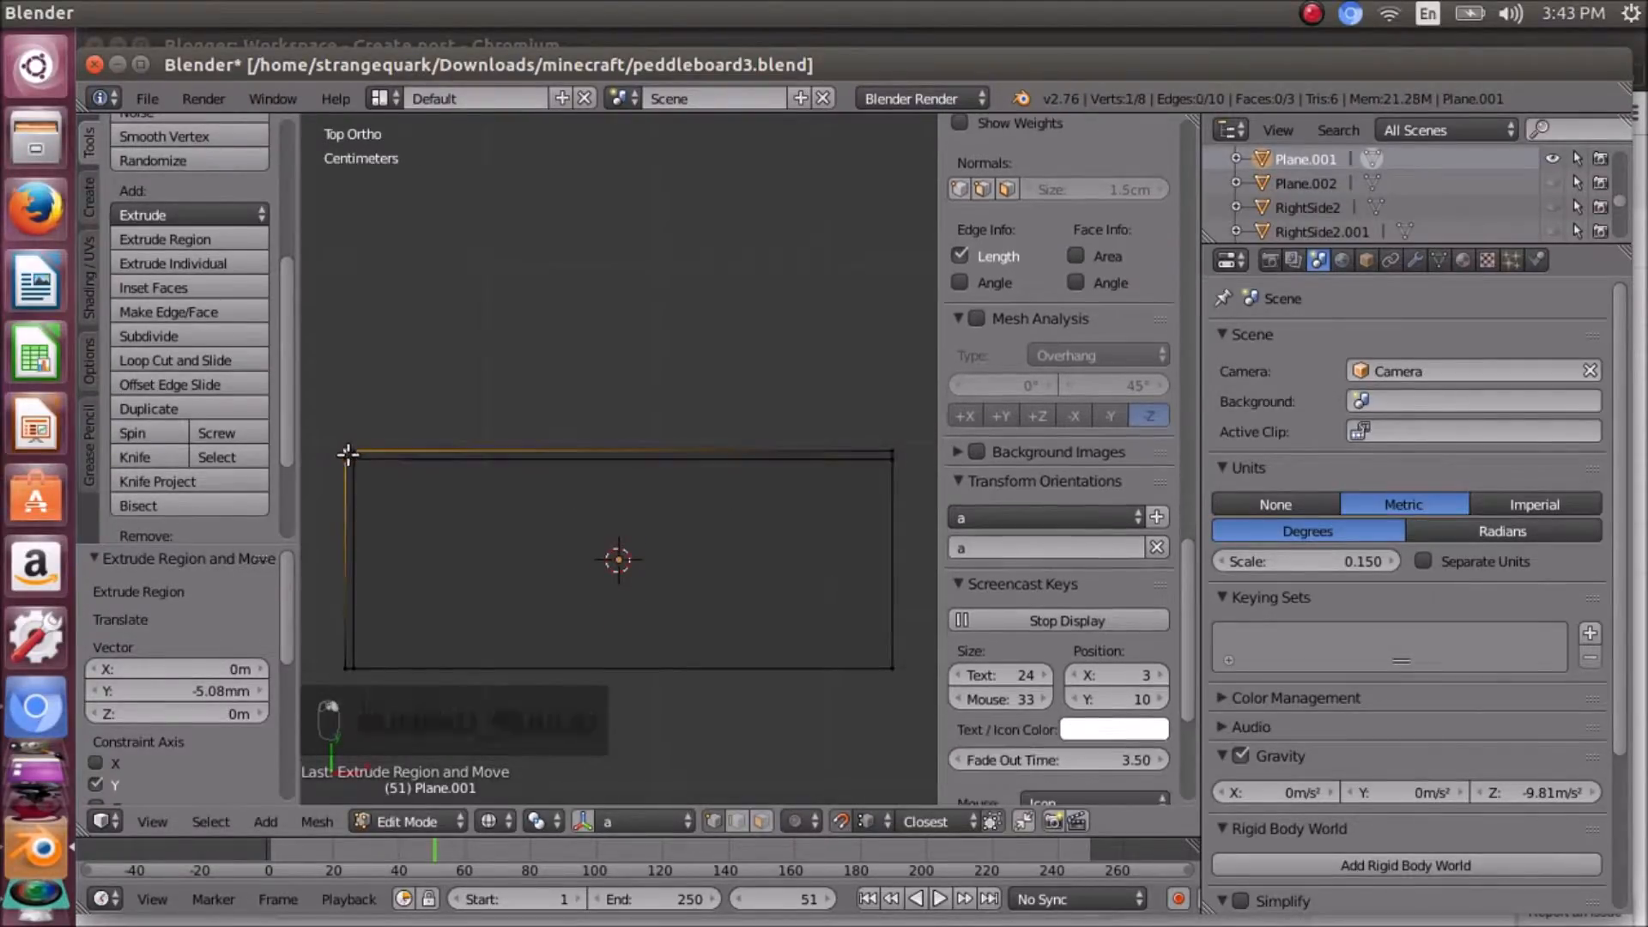
right_click(348, 456)
right_click(348, 458)
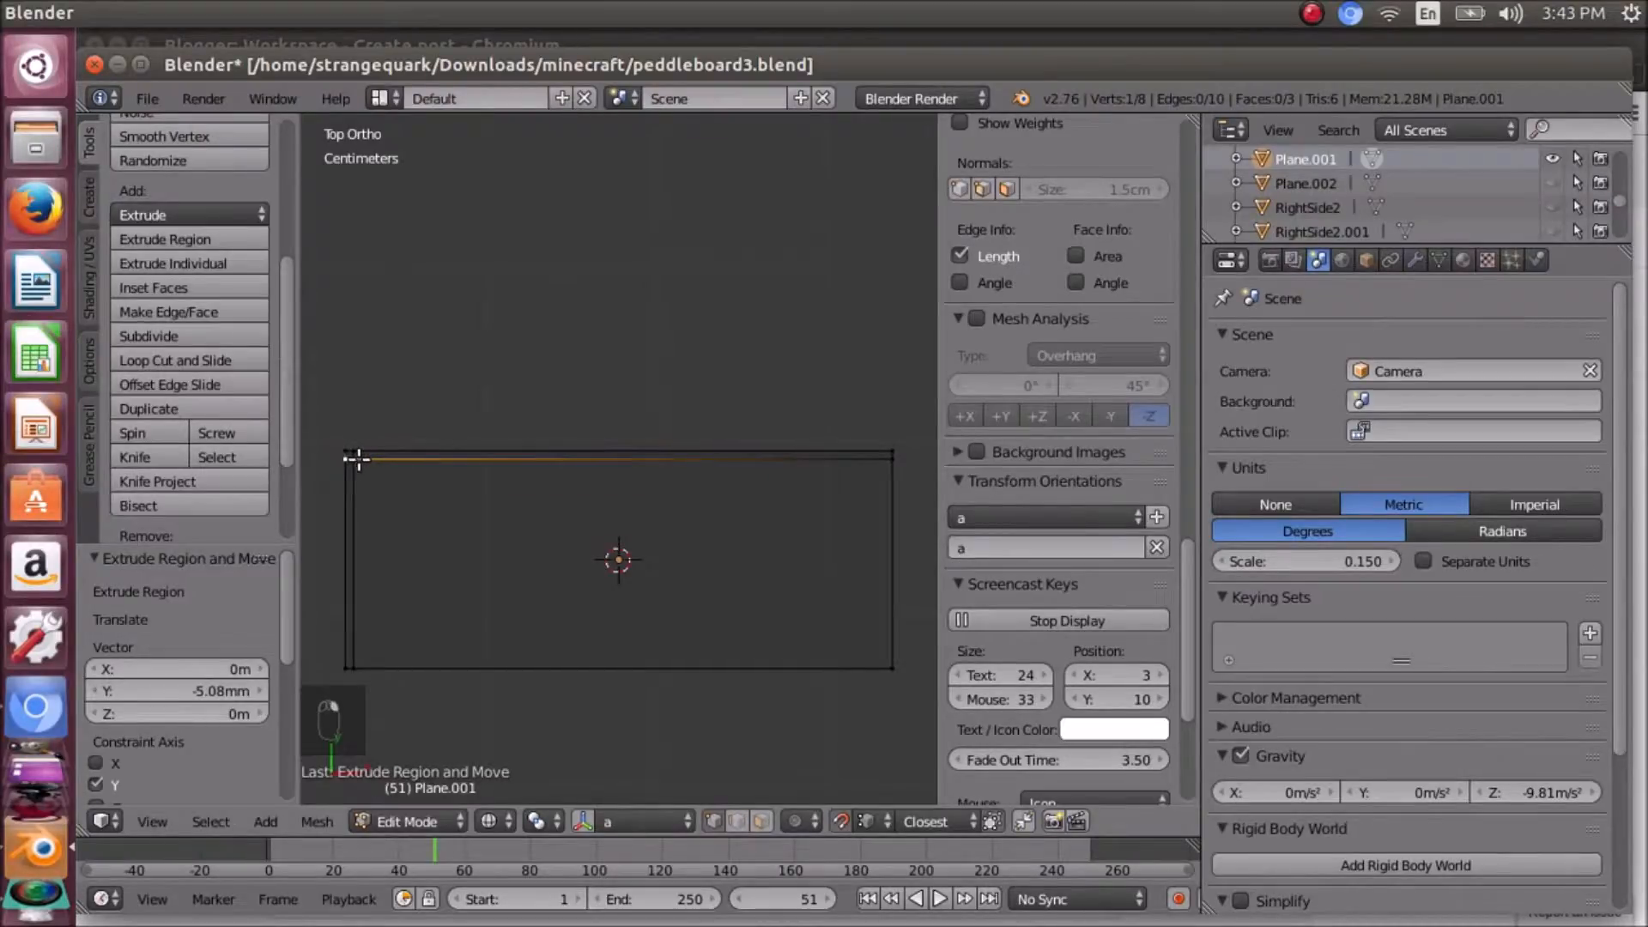
right_click(890, 448)
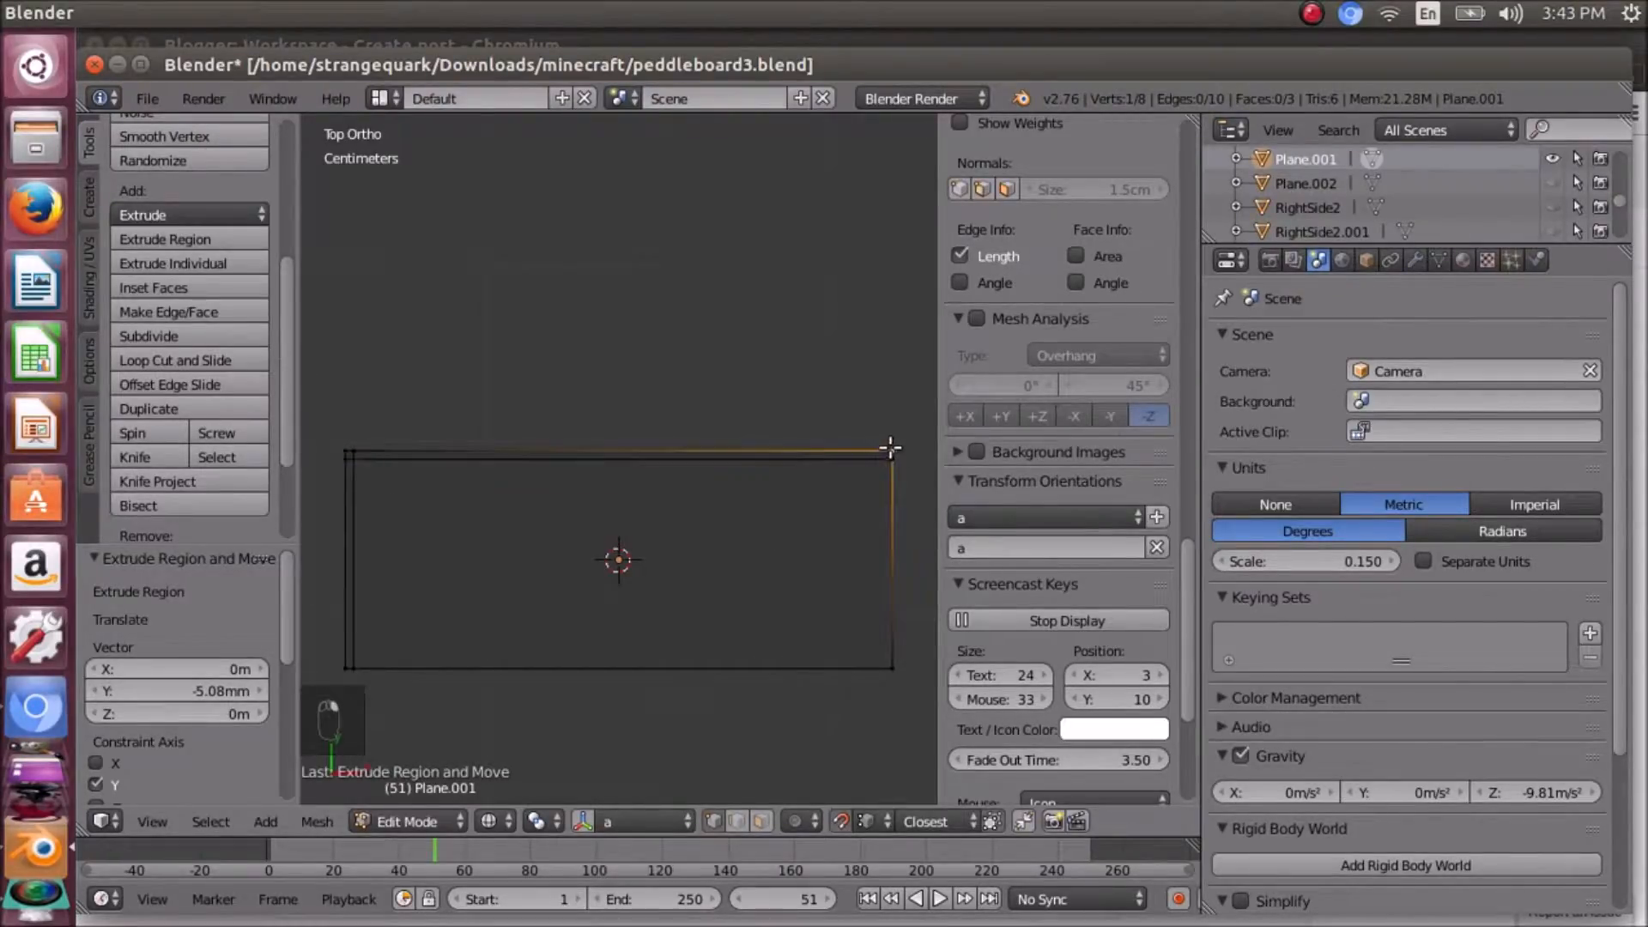
right_click(894, 667, "shift")
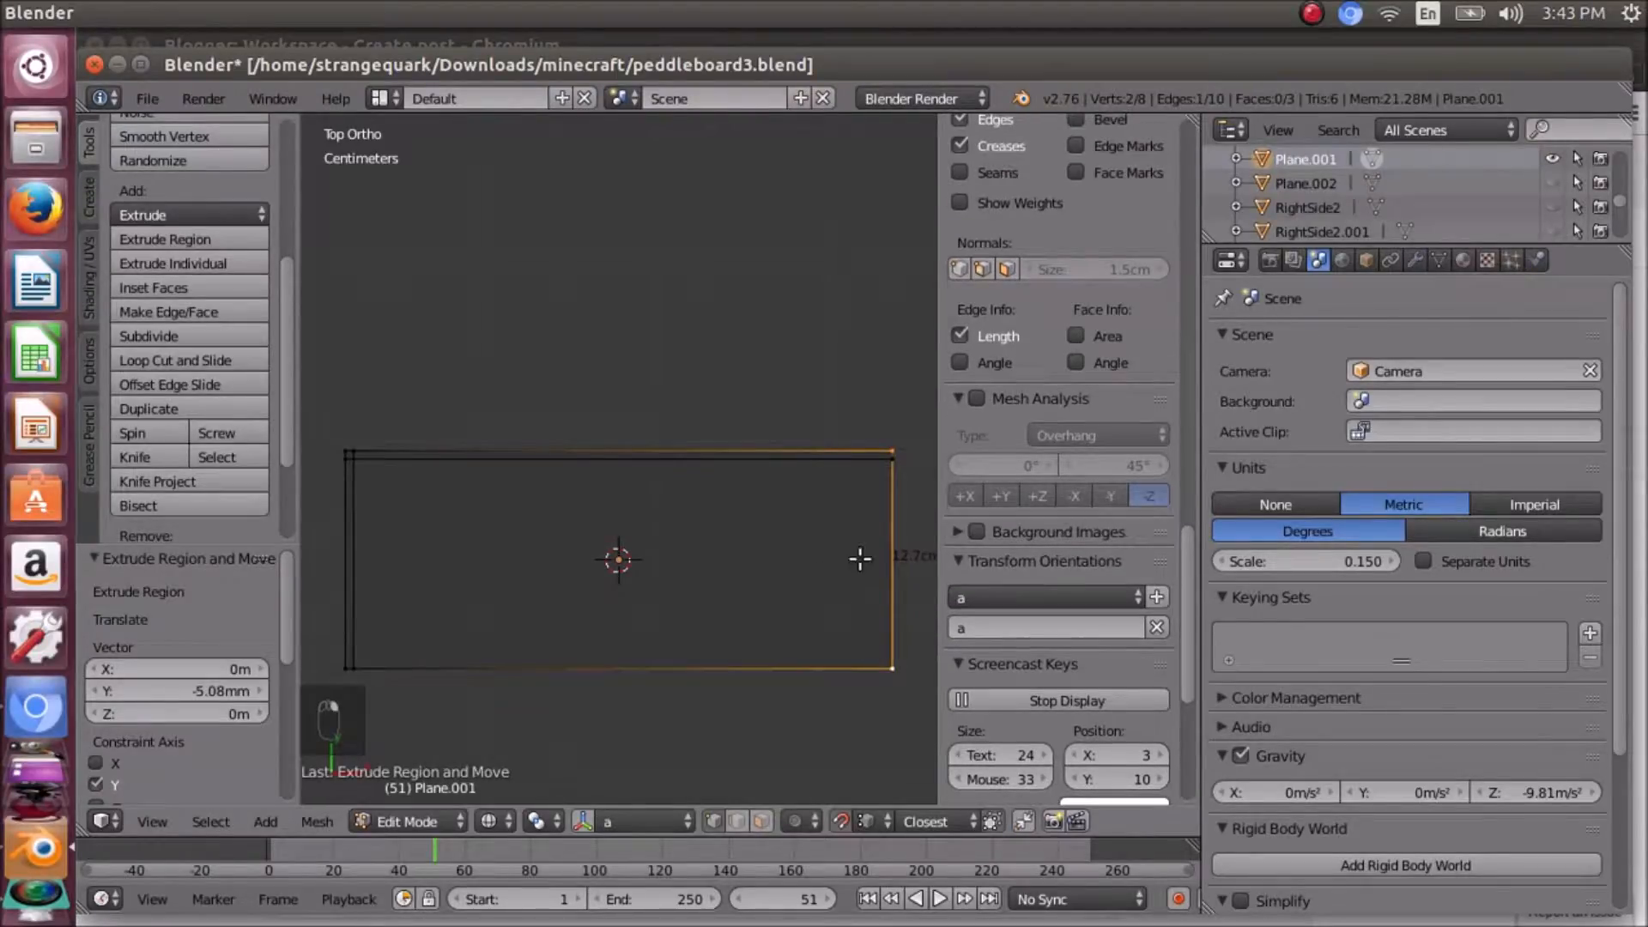
- Try to extrude the right edge 4.5 mm along global X, and undo the extrusion
key("e")
type("0")
type("3")
key("Return")
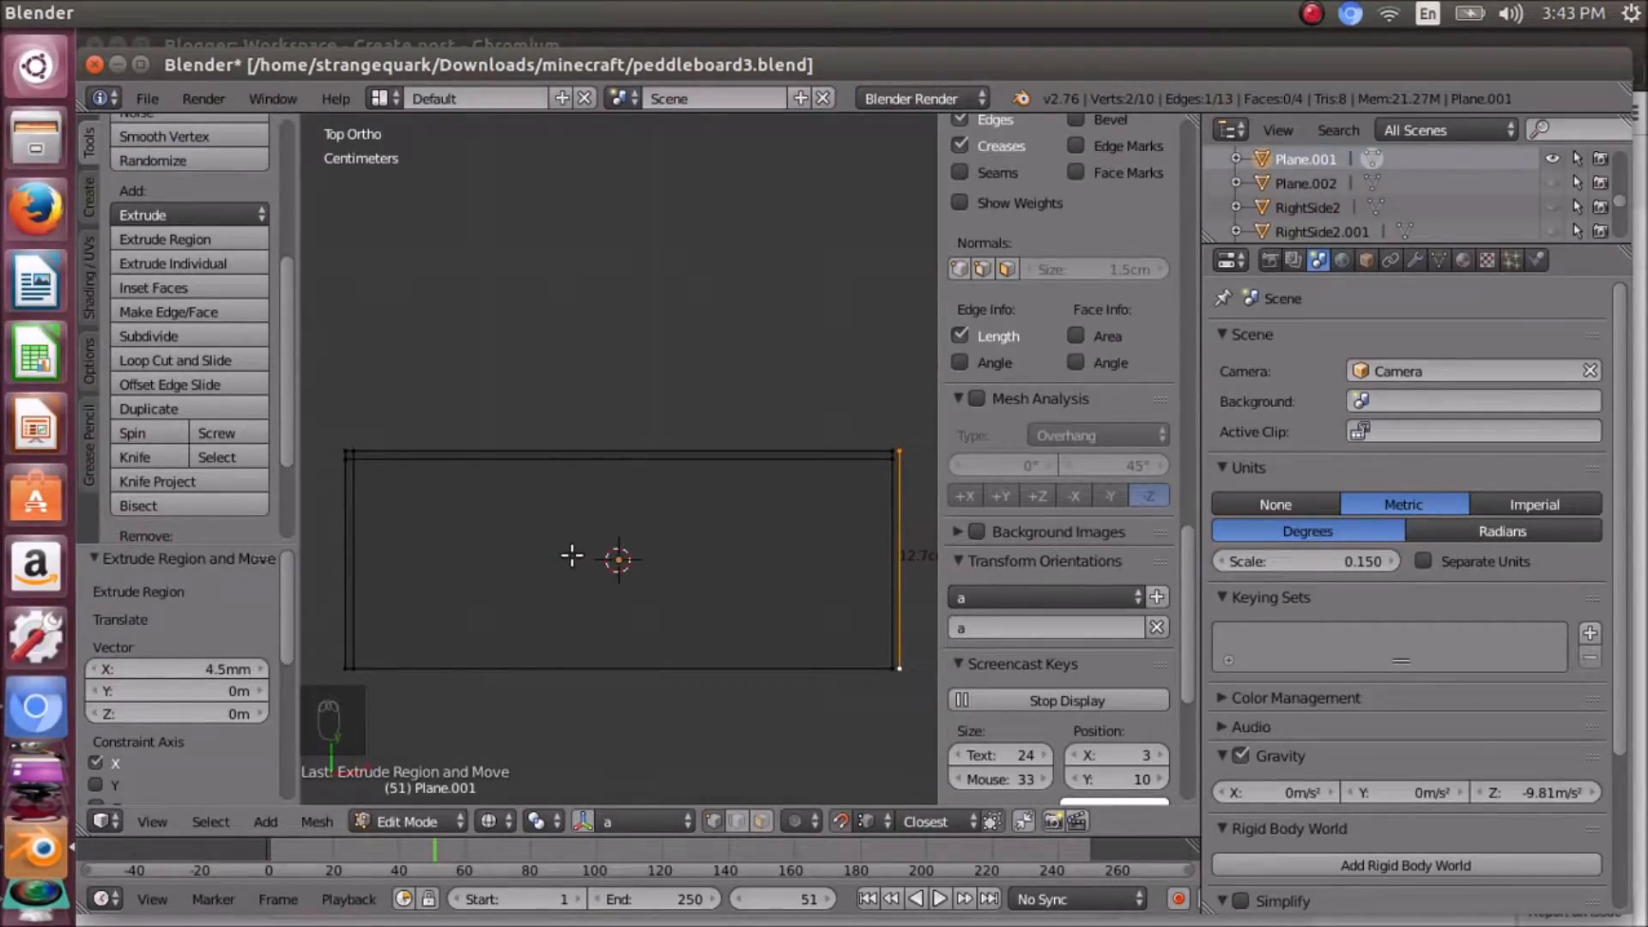
key("ctrl+z")
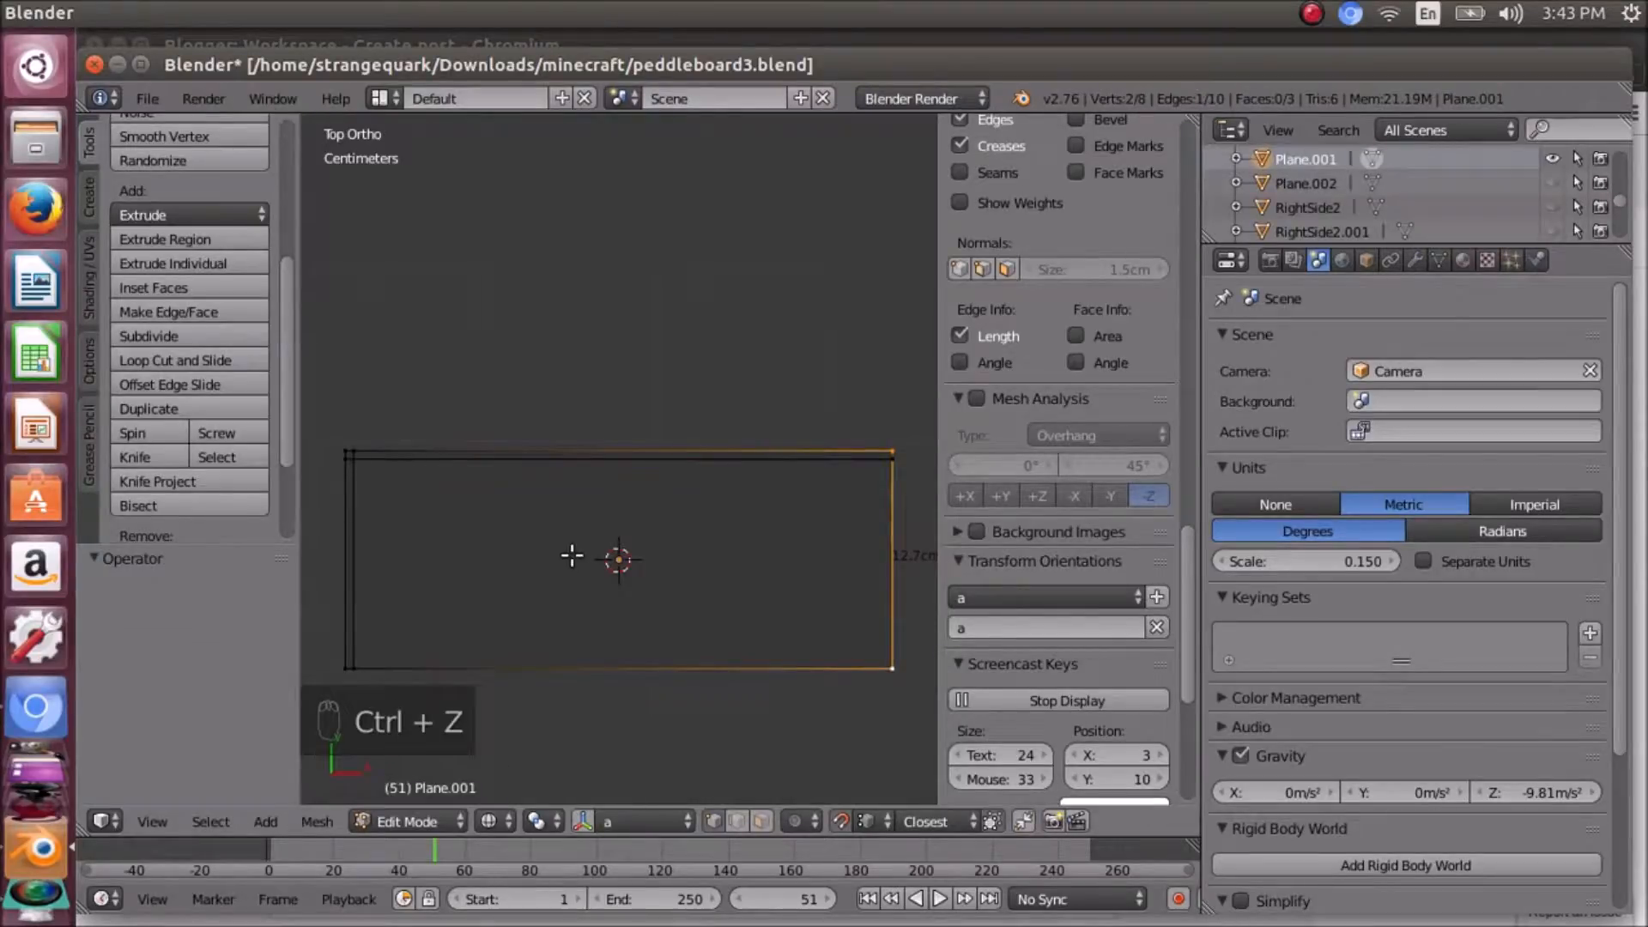
- Extrude the panel's right edge inward along global X, entering -.038666 for a distance of 5.8 mm
key("e")
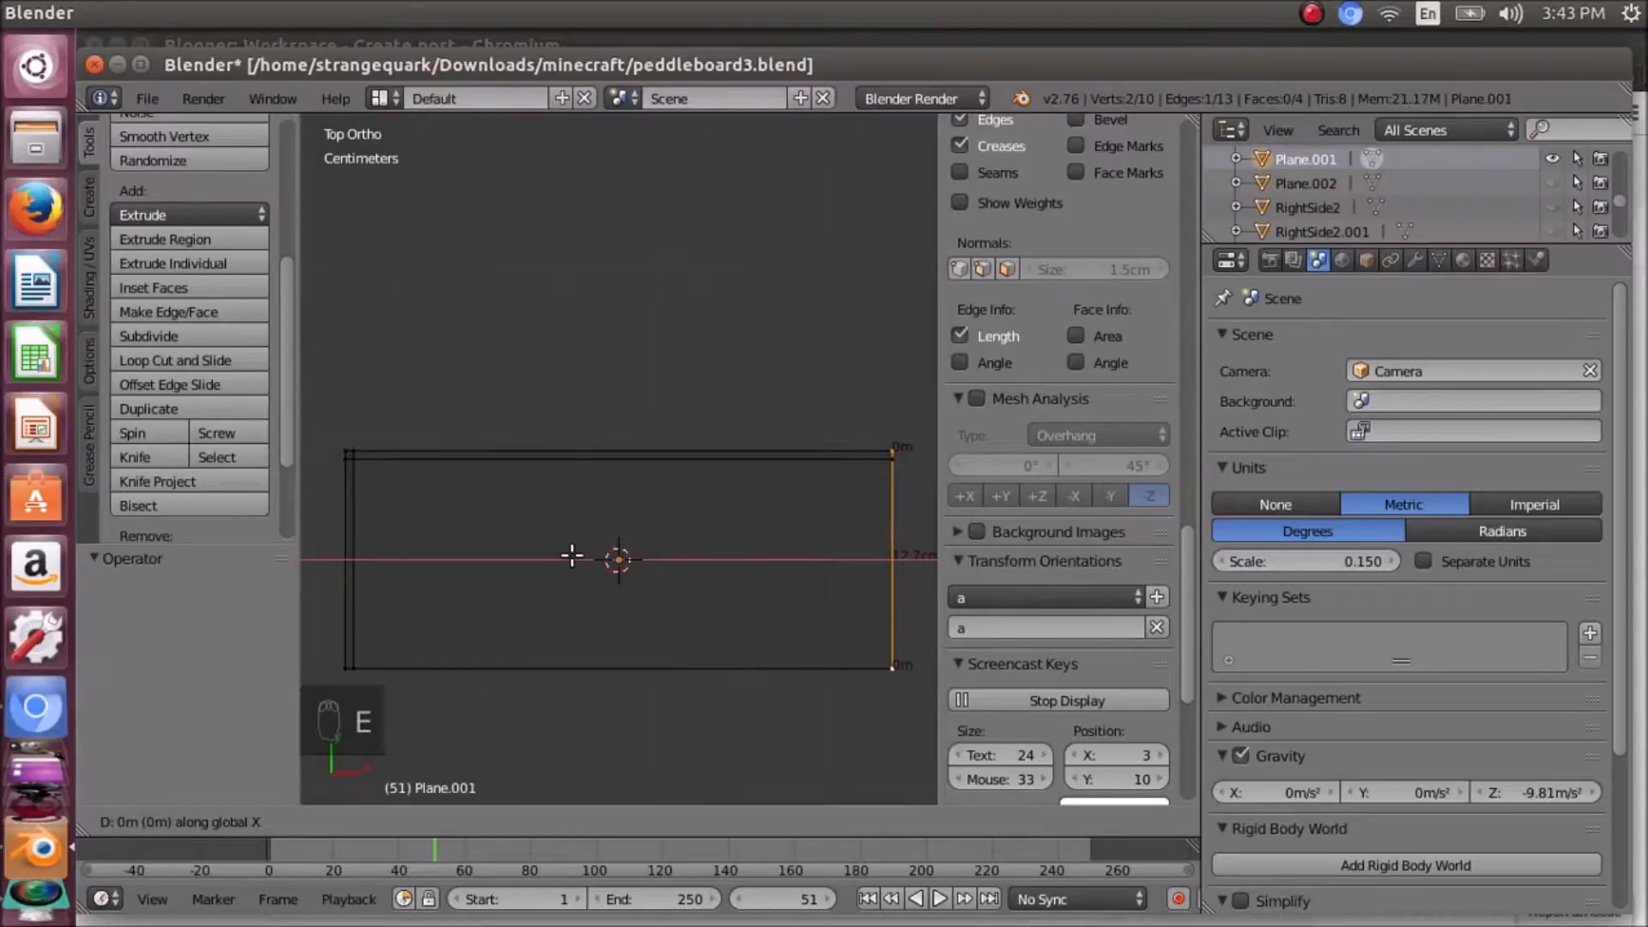
type(".038")
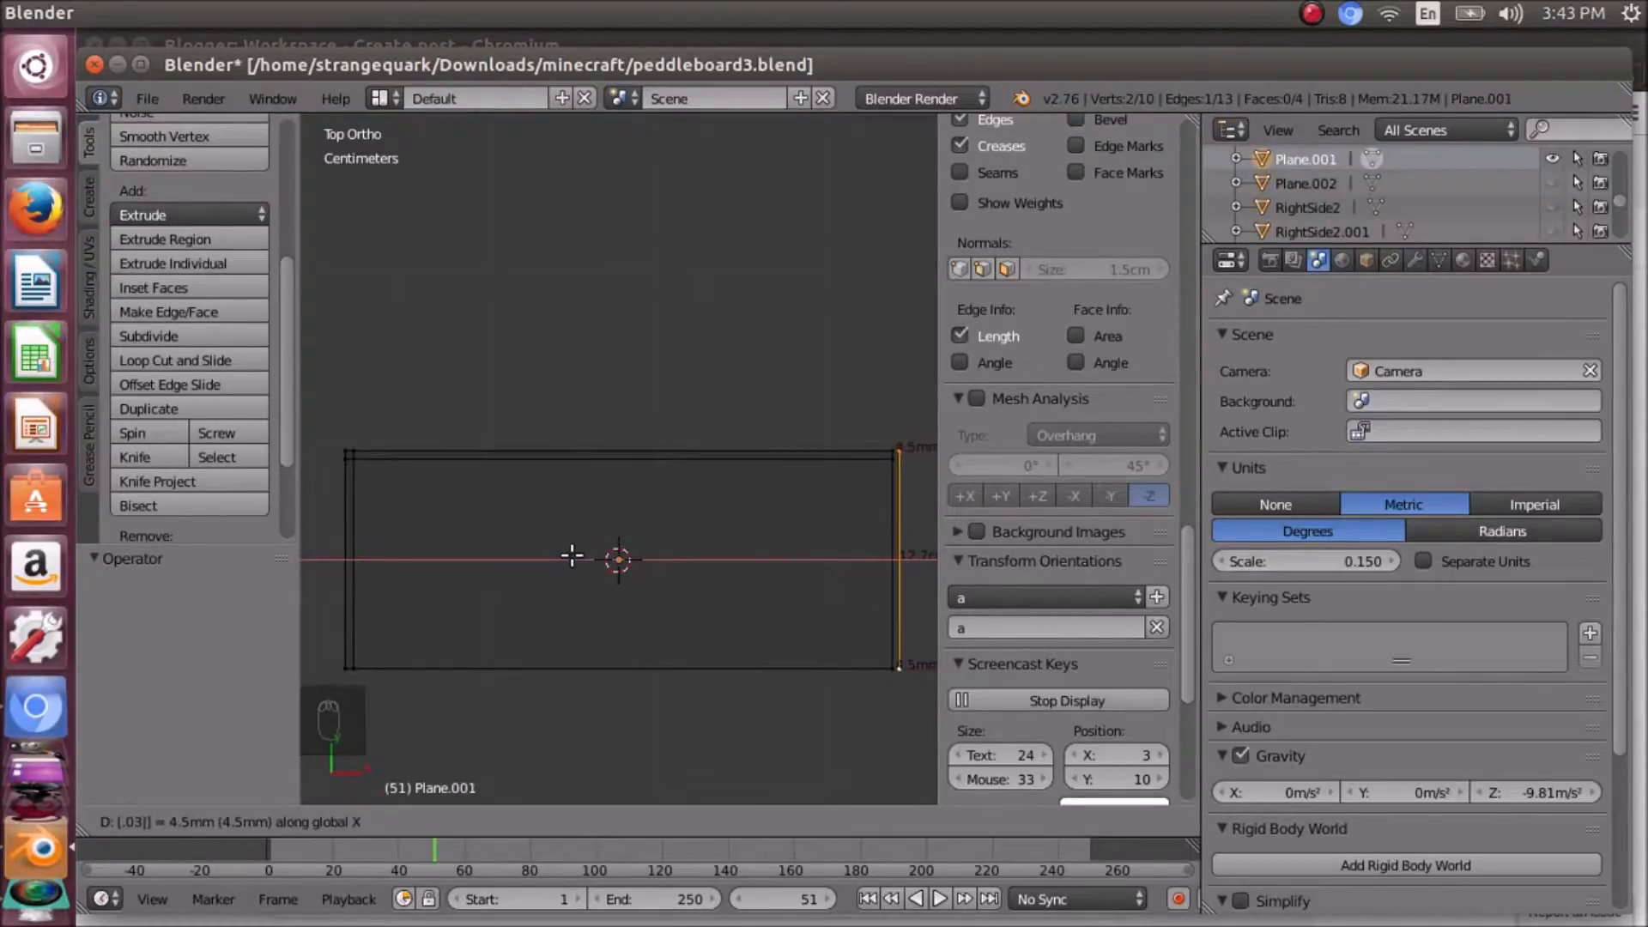
type("666|)] = -")
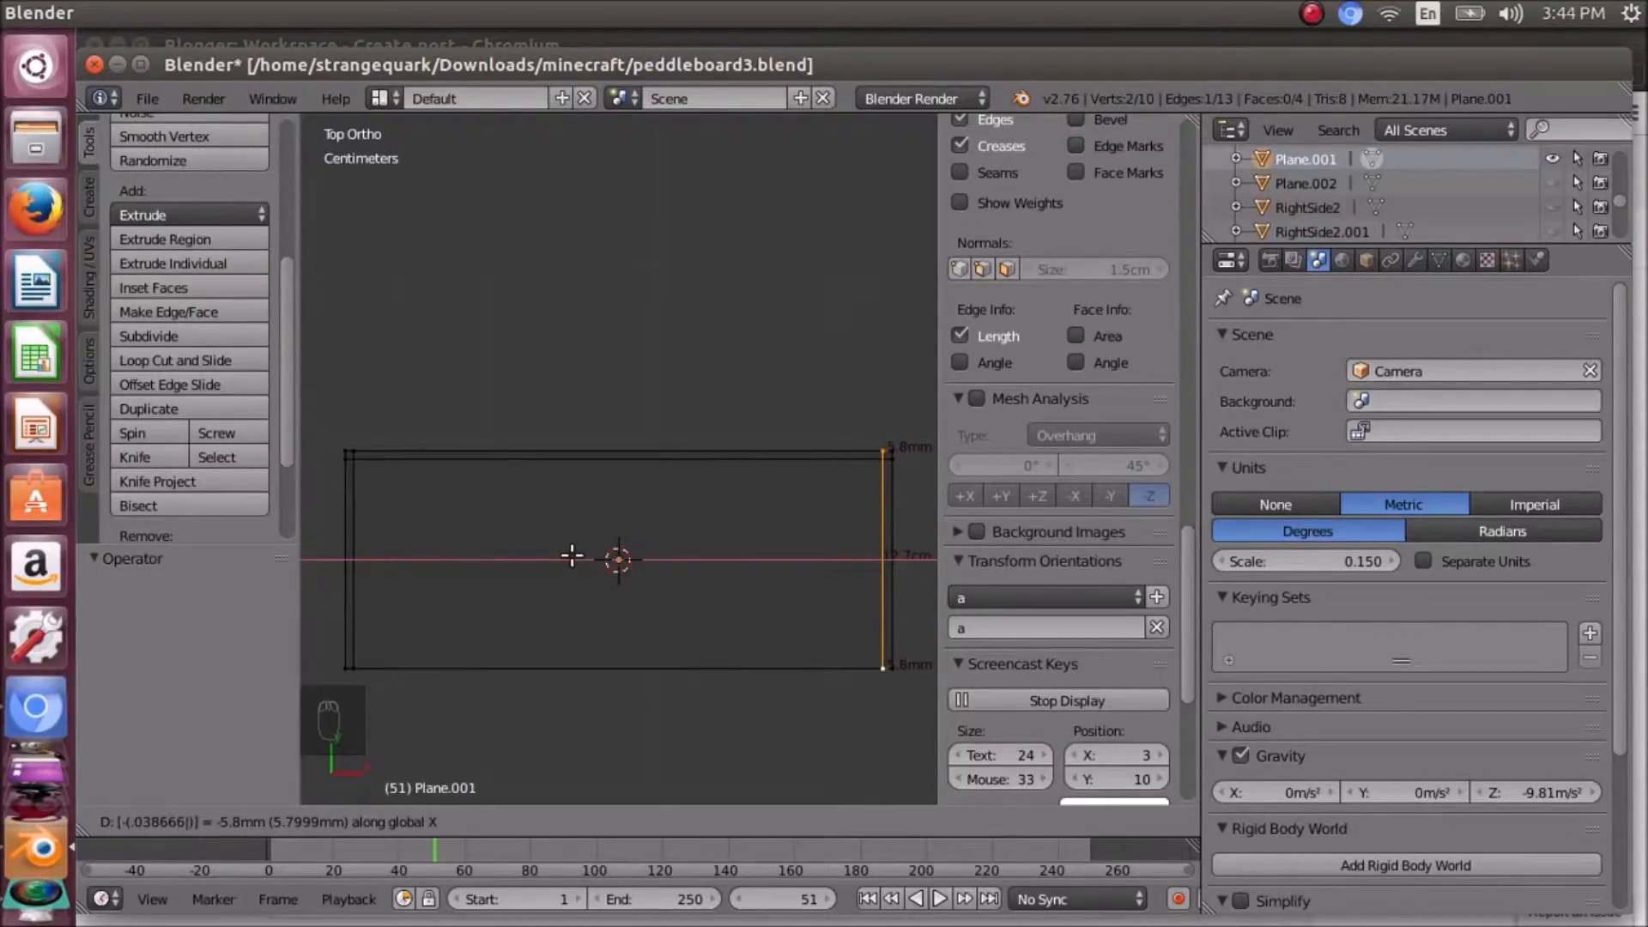
key("Return")
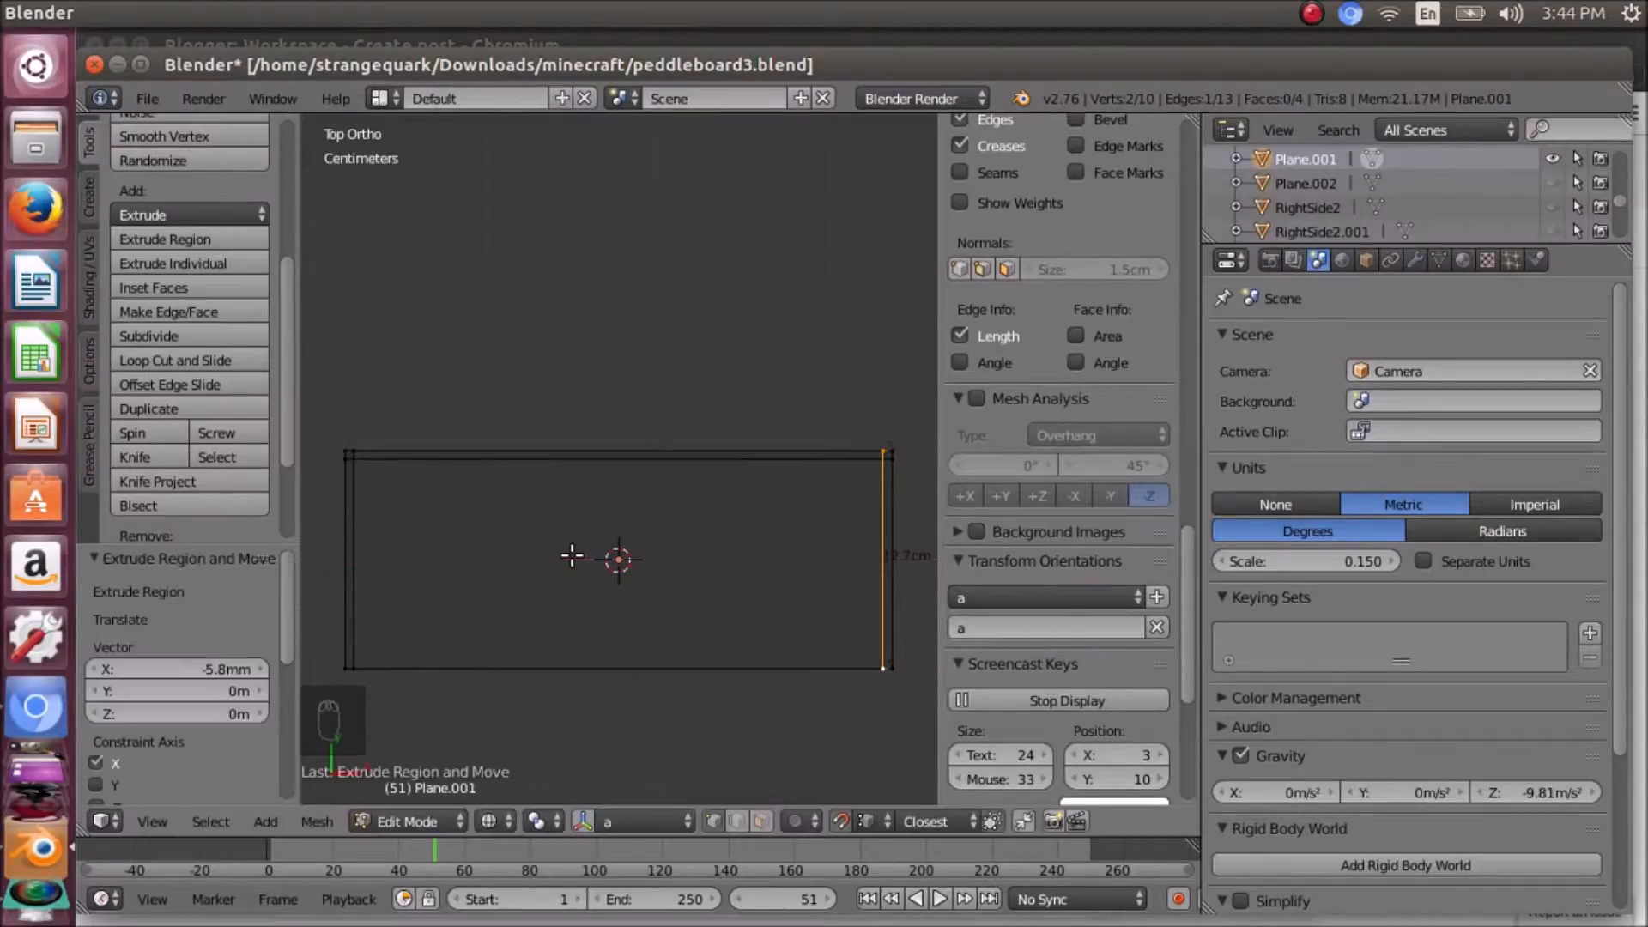
- Extrude the panel's bottom edge, between its two outer corners, inward along global Y, entering .0386666 for a distance of 5.8 mm
right_click(340, 672)
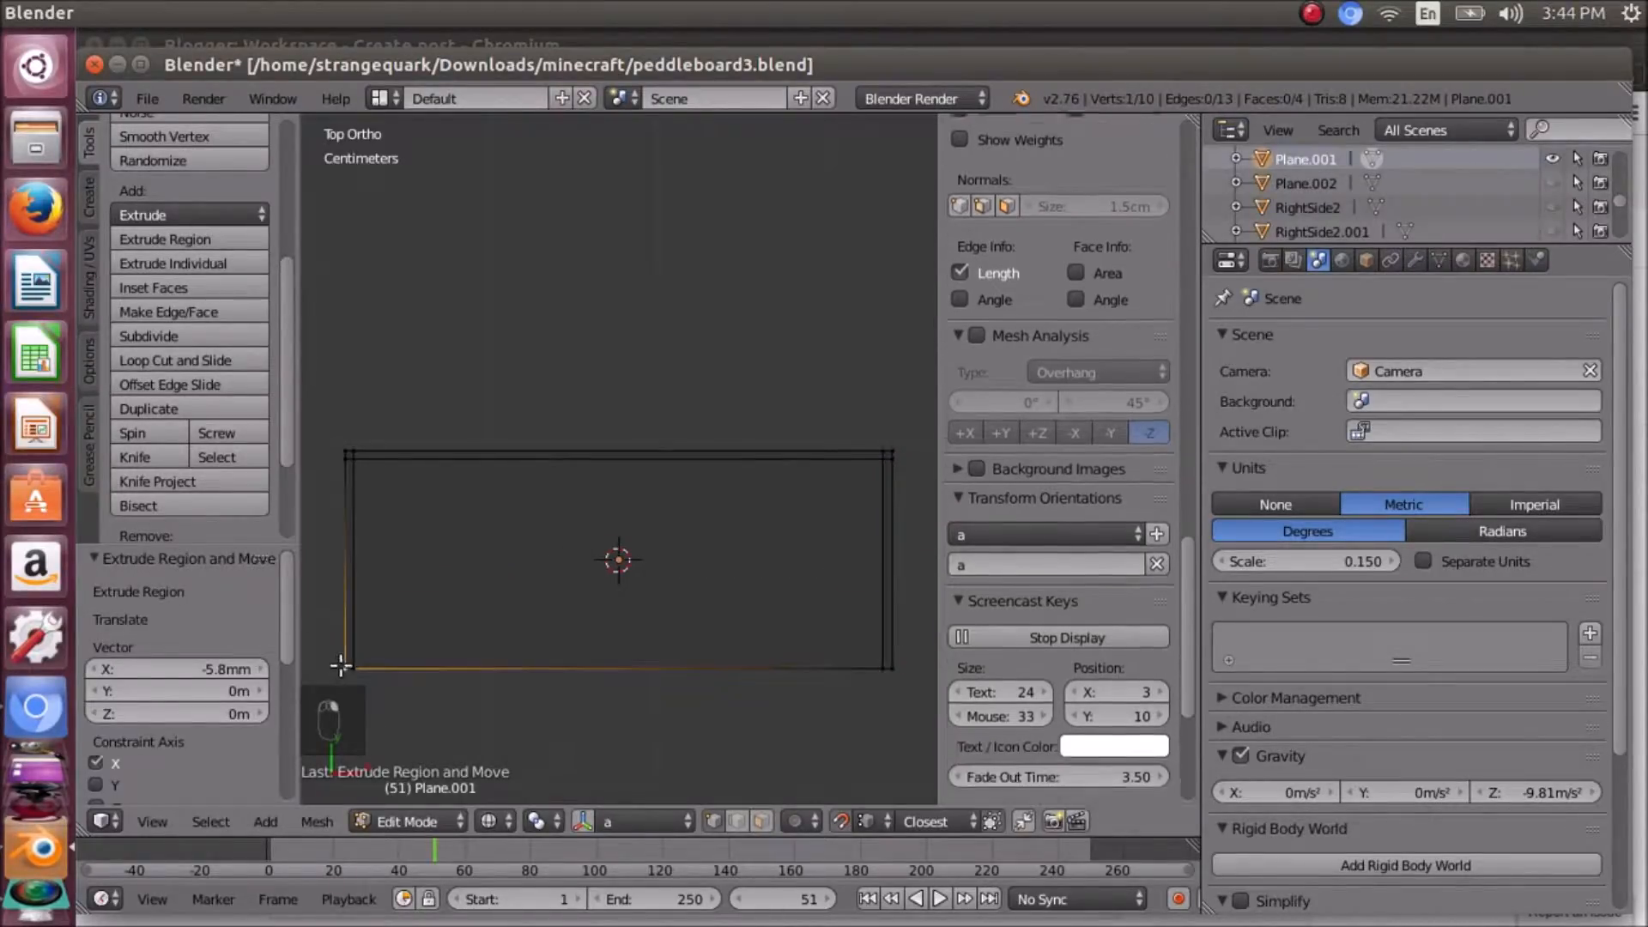
right_click(893, 666, "shift")
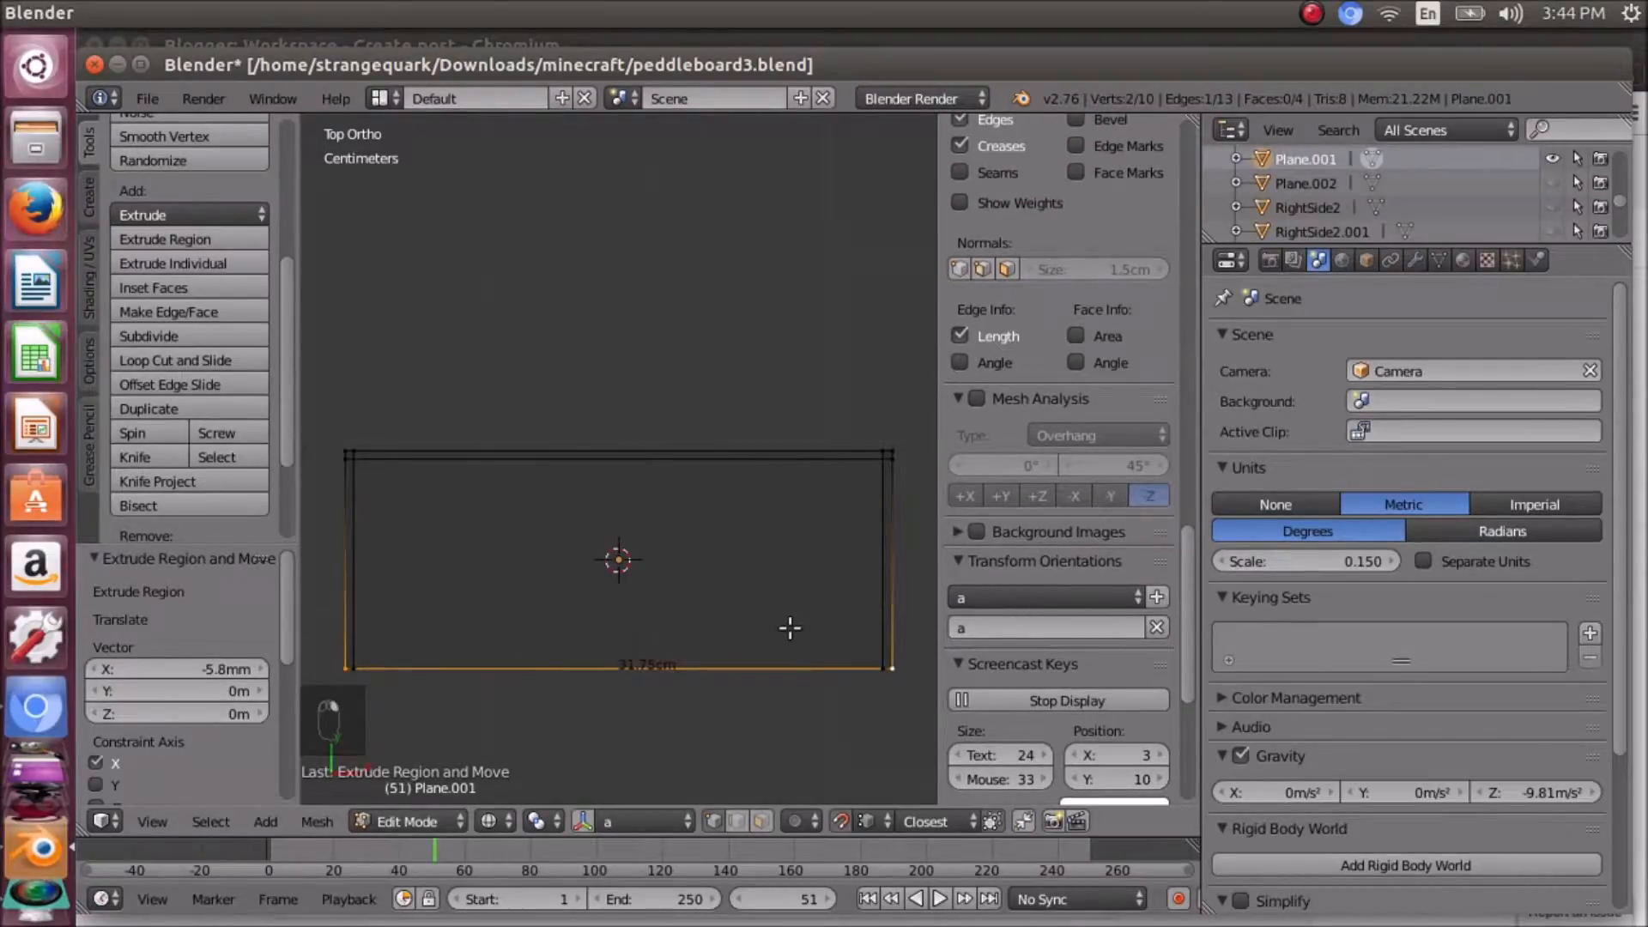
key("e")
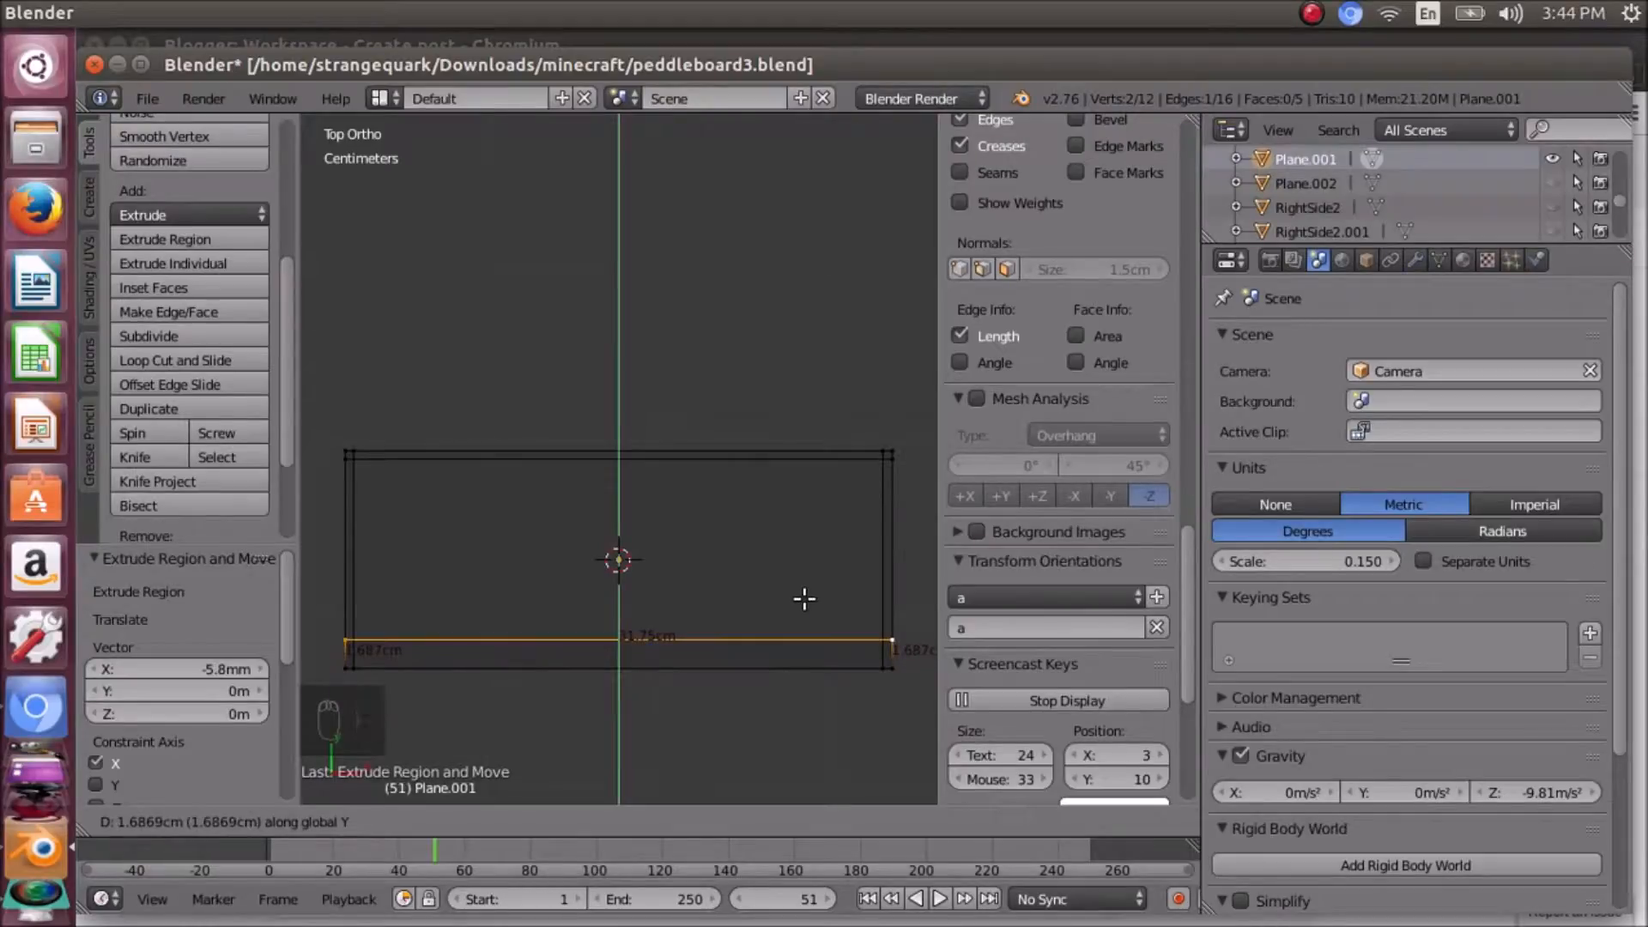
type(".038")
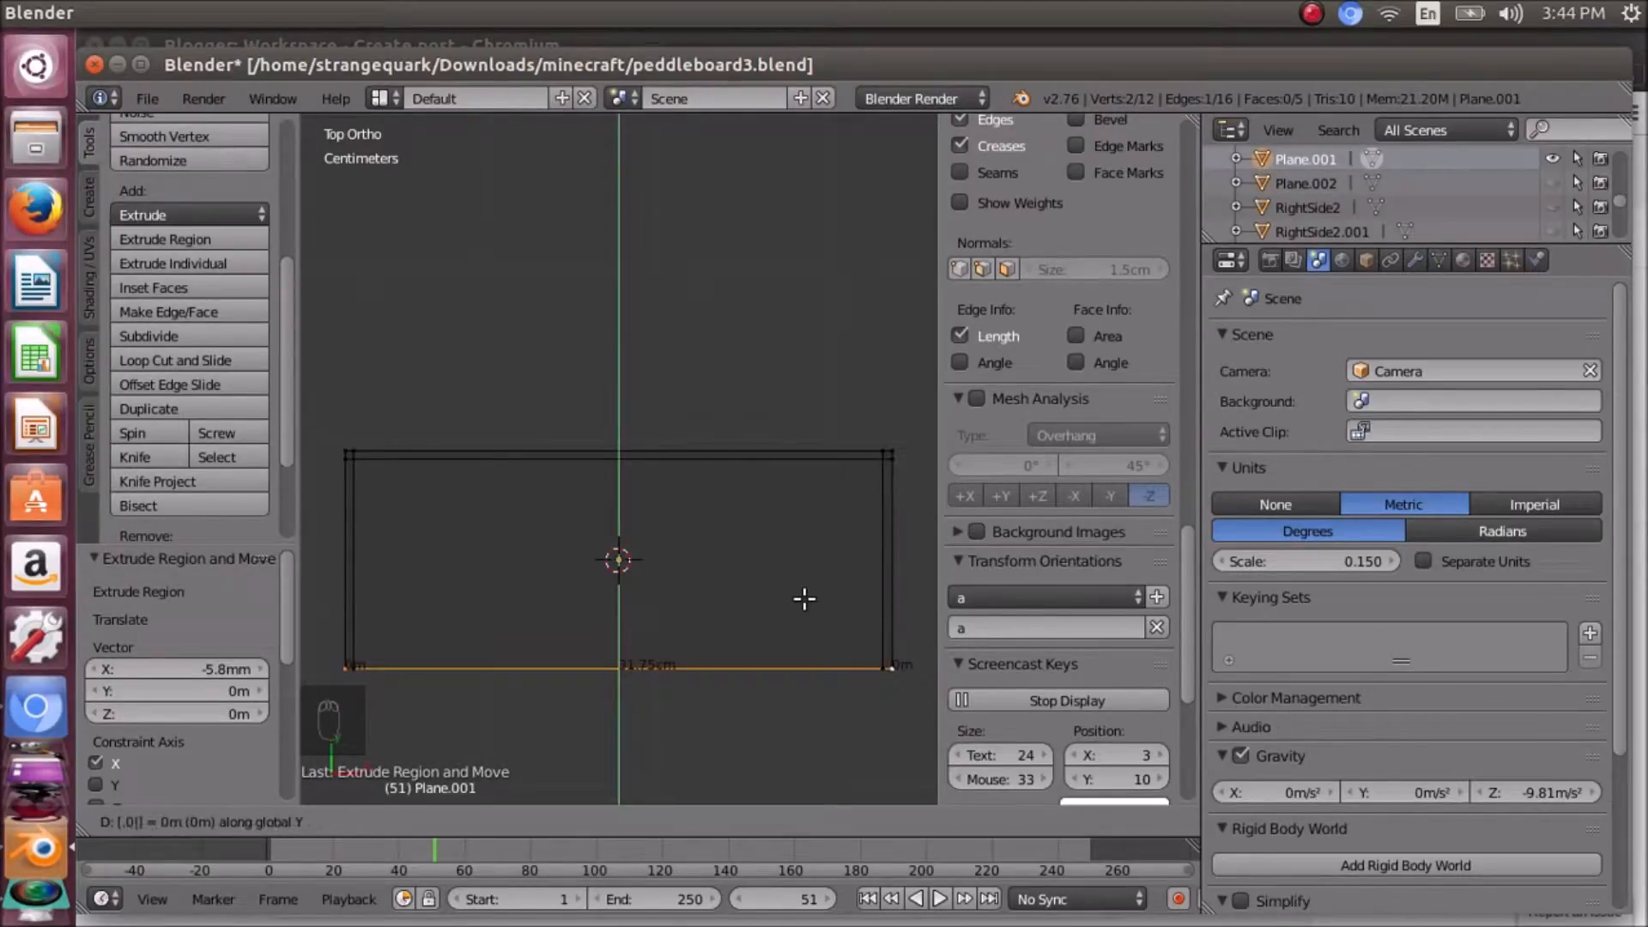
type("6666")
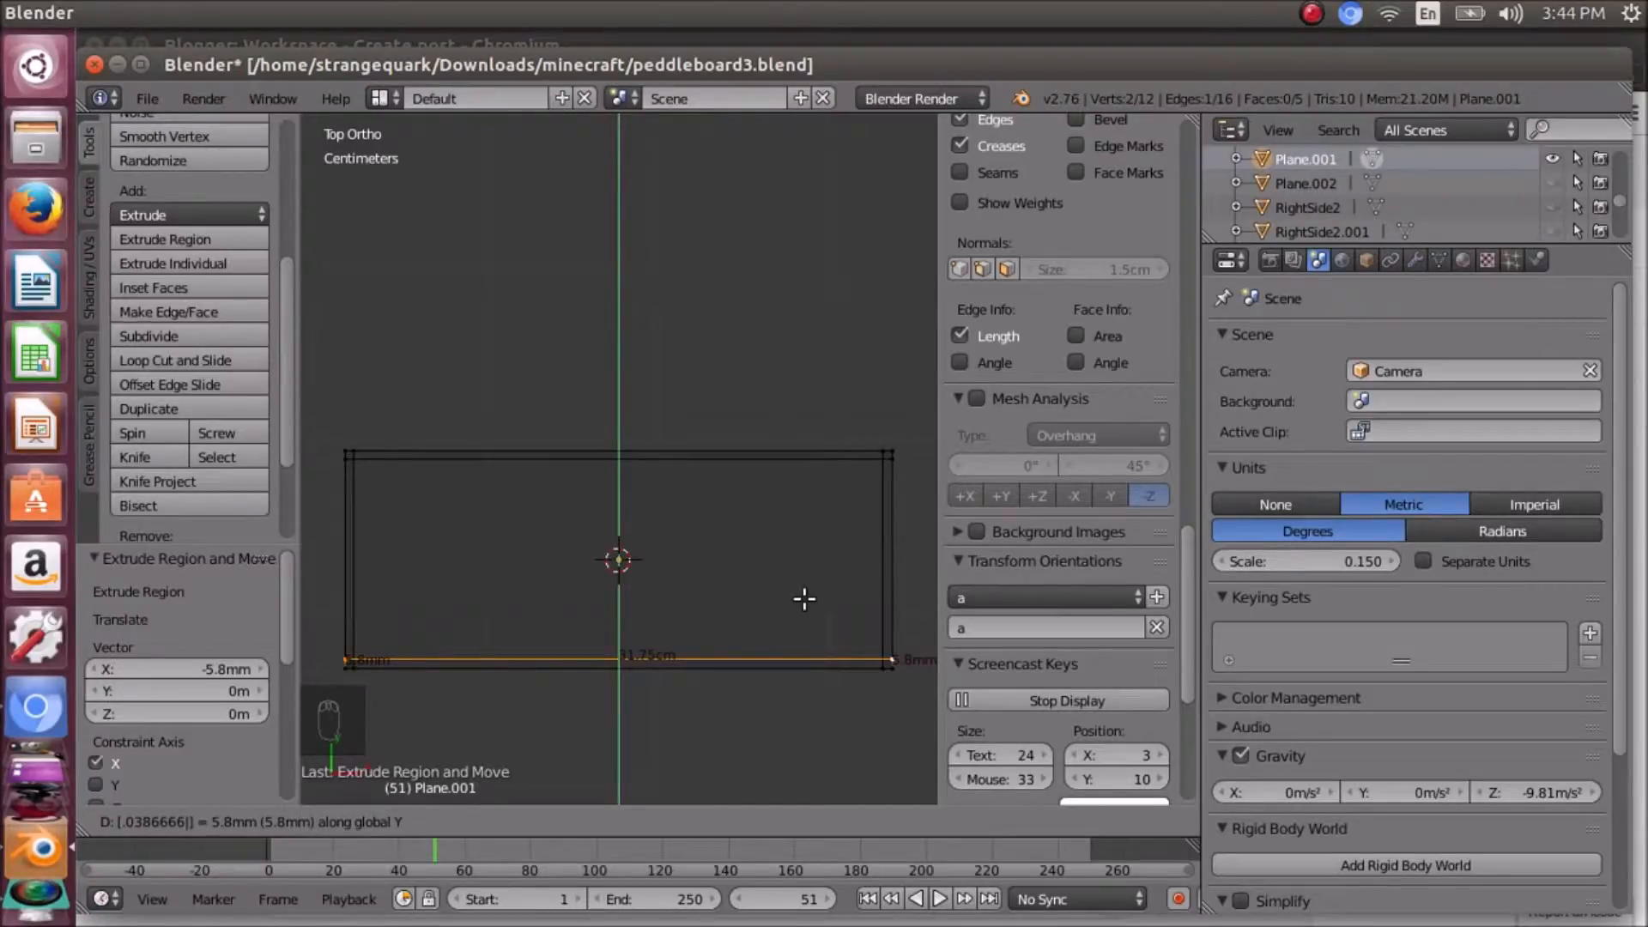
key("Return")
- Select the entire mesh and center the view on it to check all edge lengths
scroll(819, 617, "down", 2)
key("a")
key("a")
key("a")
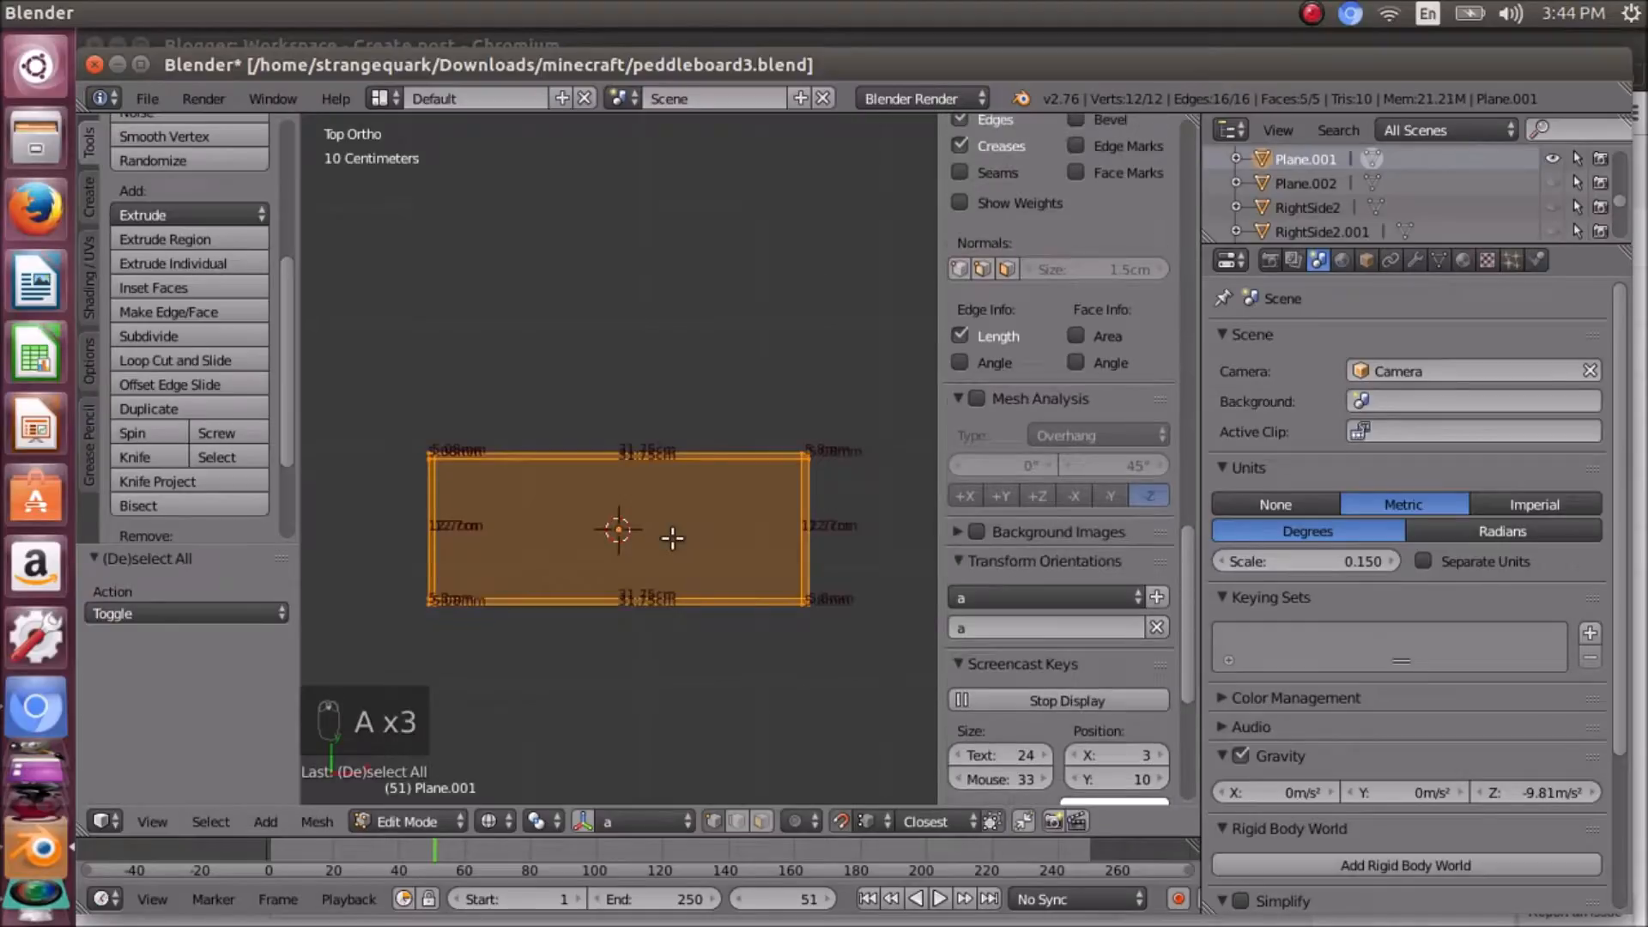
key("KP_Decimal")
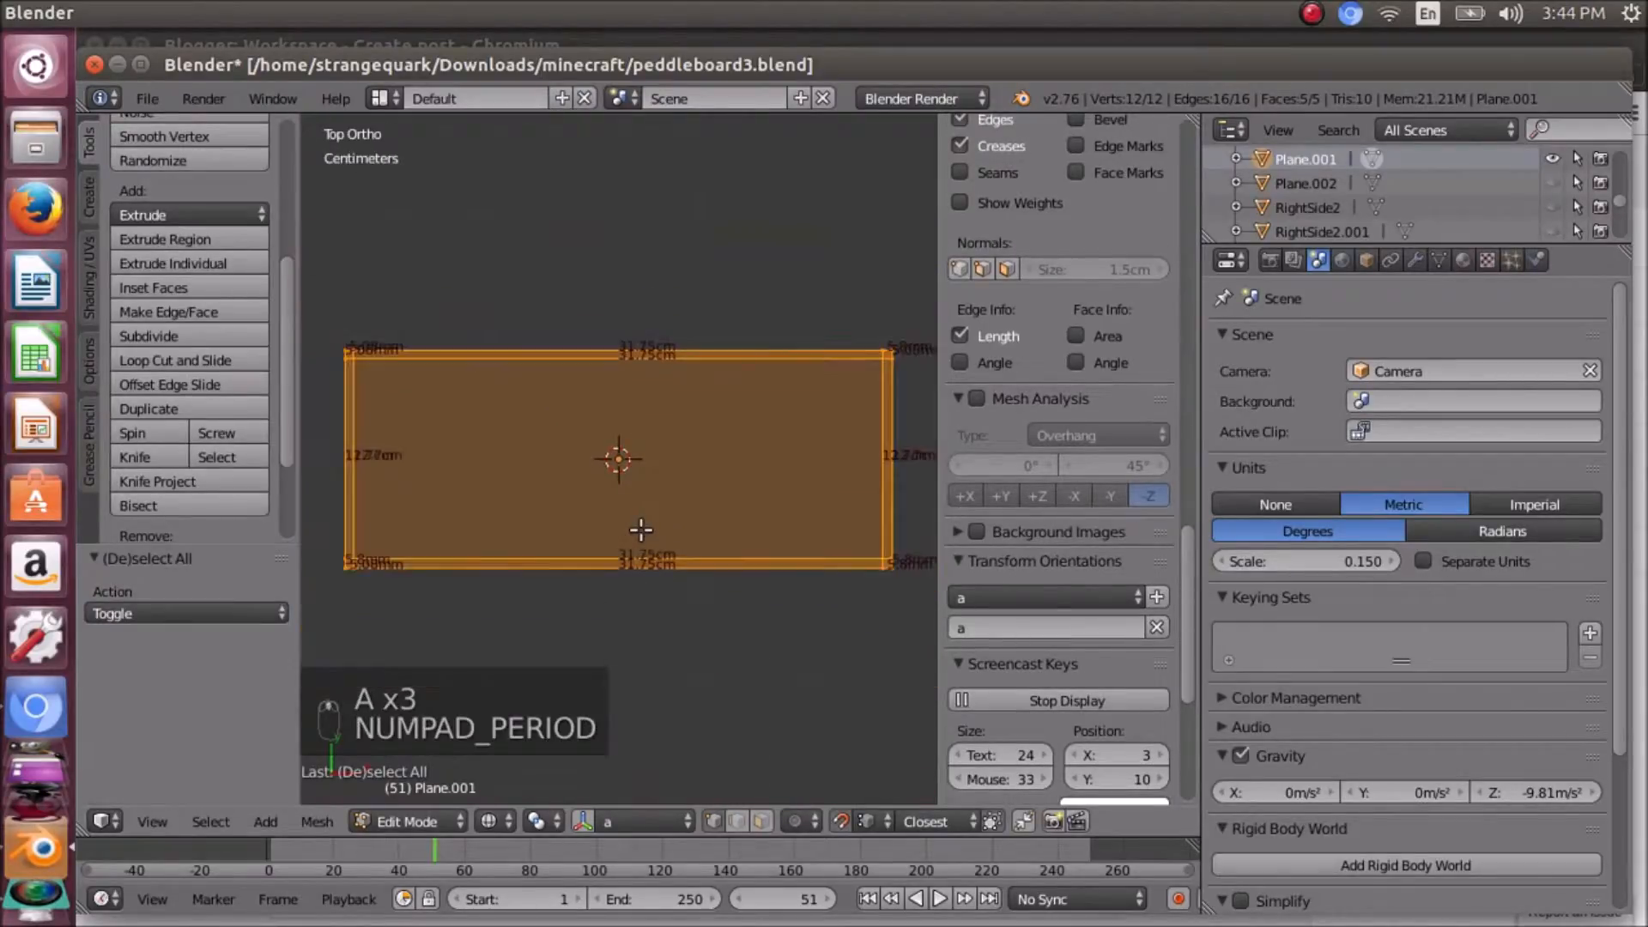
- Inspect the vertices around the panel's lower-left corner up close
right_click(348, 563)
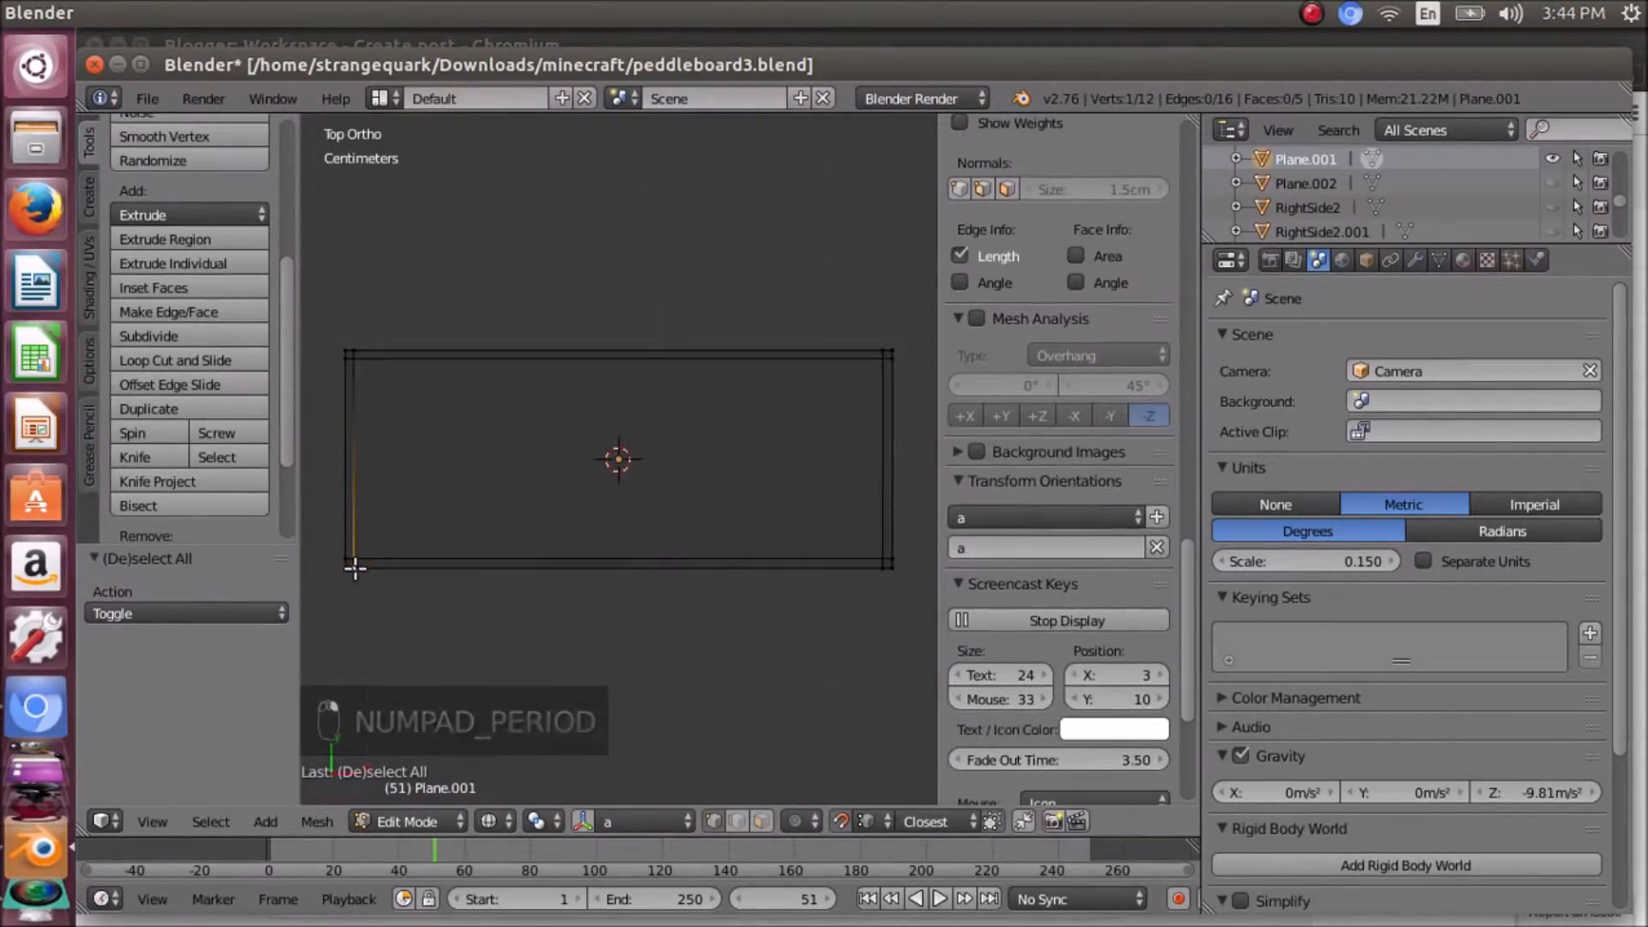
scroll(357, 563, "up", 2)
scroll(368, 566, "down", 3)
scroll(360, 557, "up", 2)
scroll(360, 557, "down", 2)
scroll(360, 558, "up", 2)
scroll(357, 558, "down", 2)
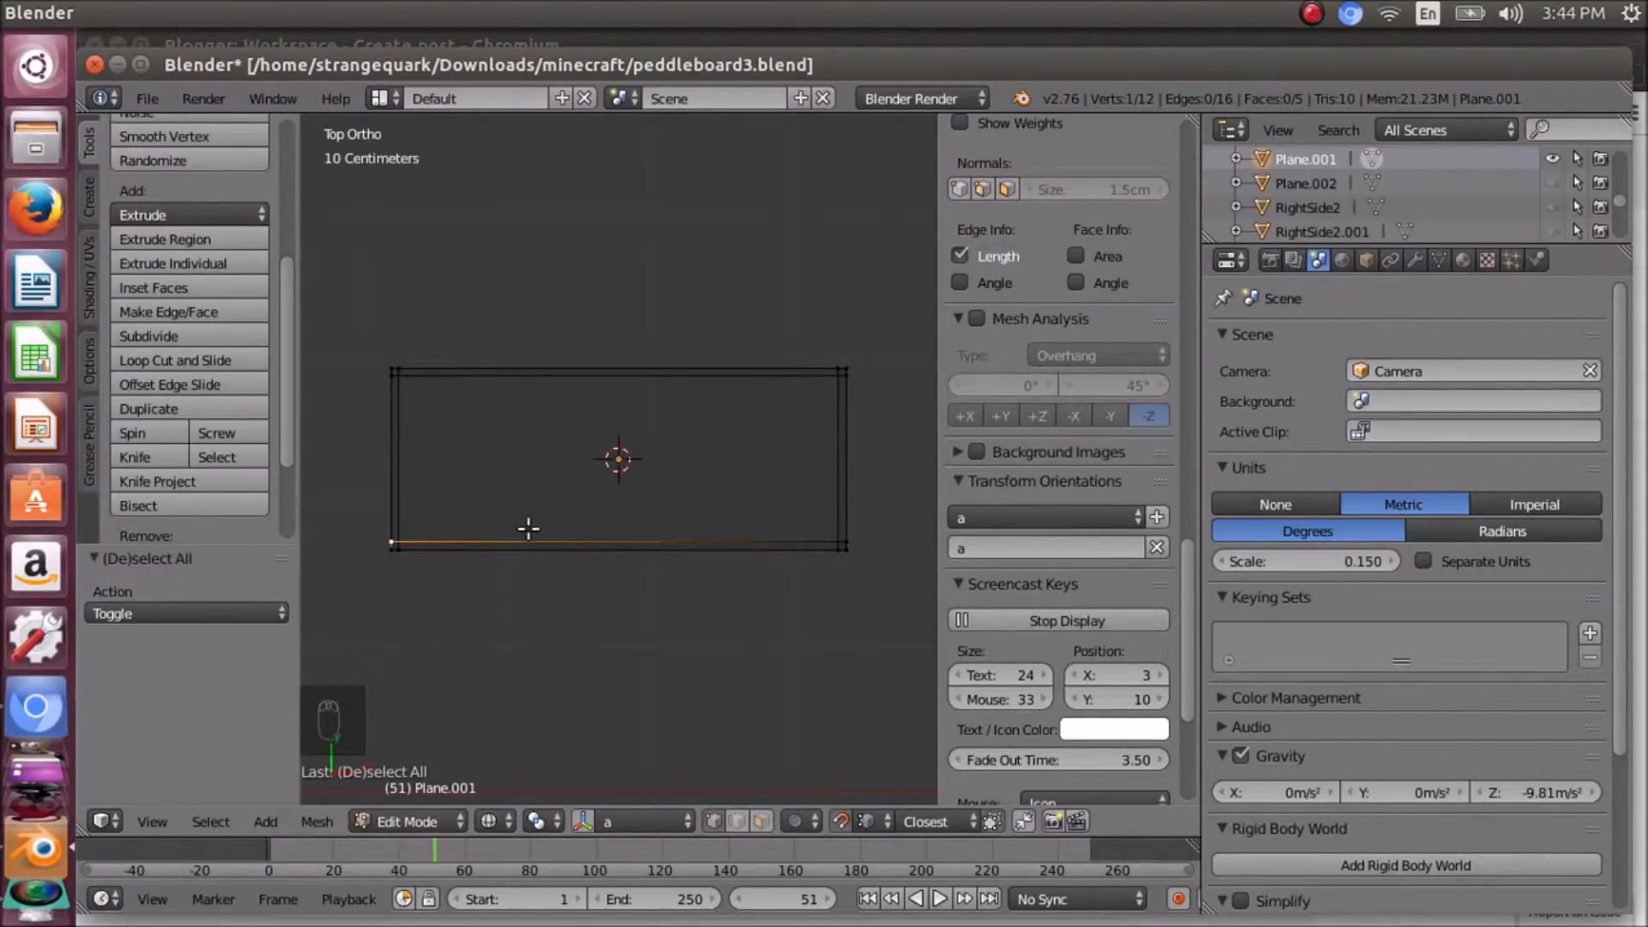
- Inspect the vertices on the left and top edges around the panel's upper-left corner up close
right_click(397, 376)
right_click(394, 375)
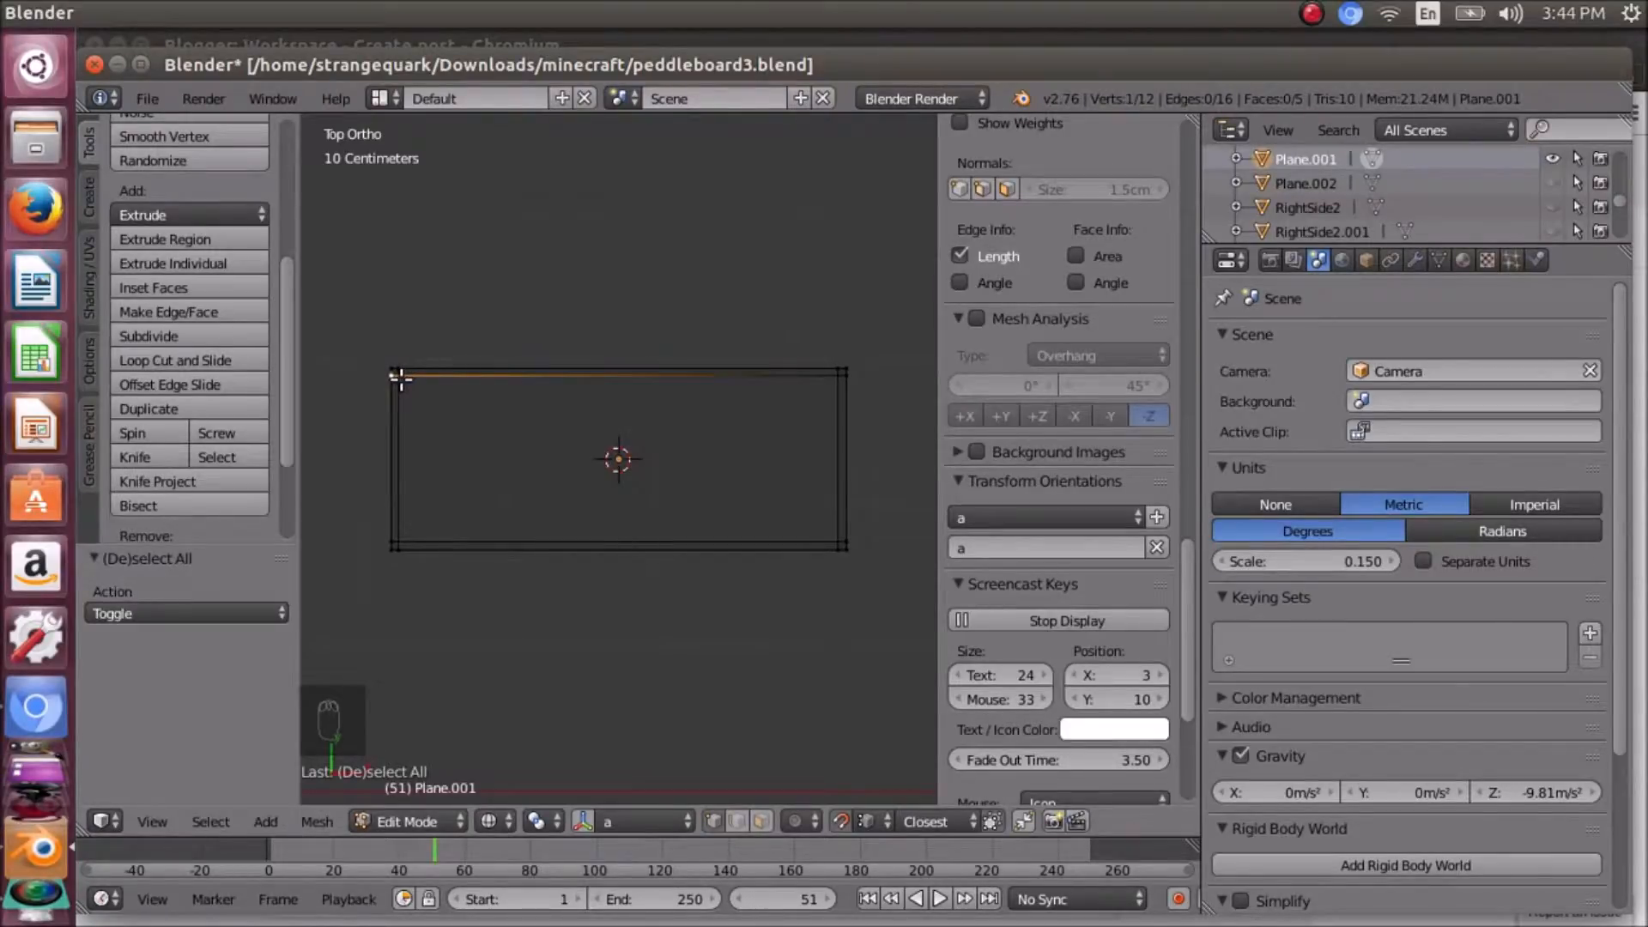
scroll(398, 378, "up", 3)
scroll(398, 379, "down", 2)
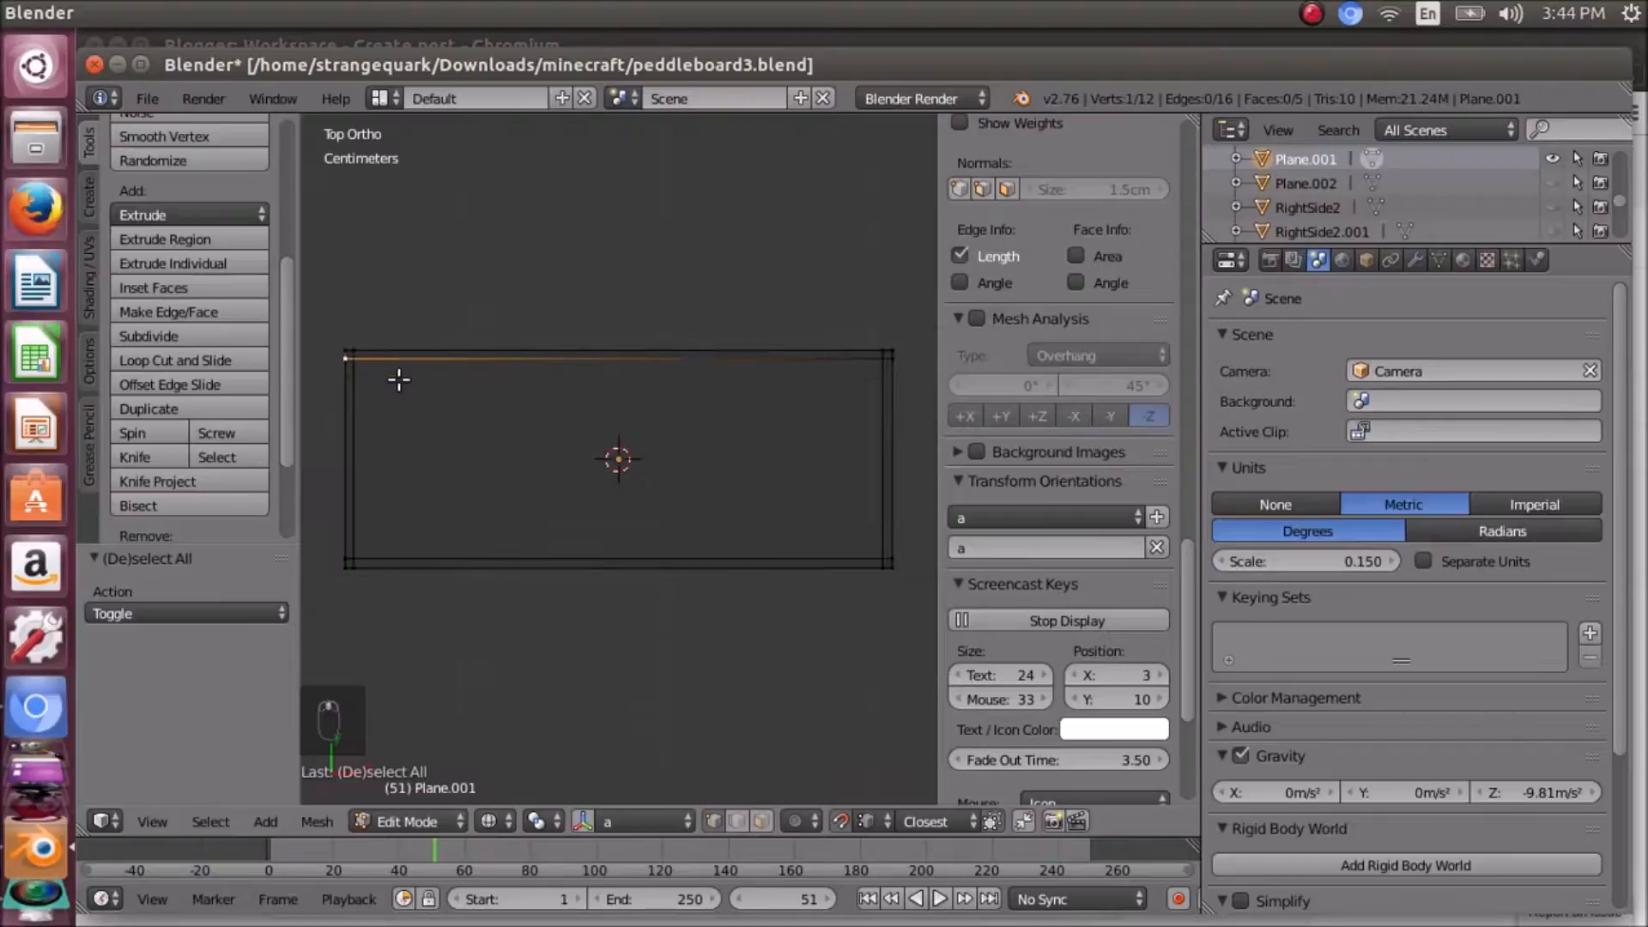
key("KP_Decimal")
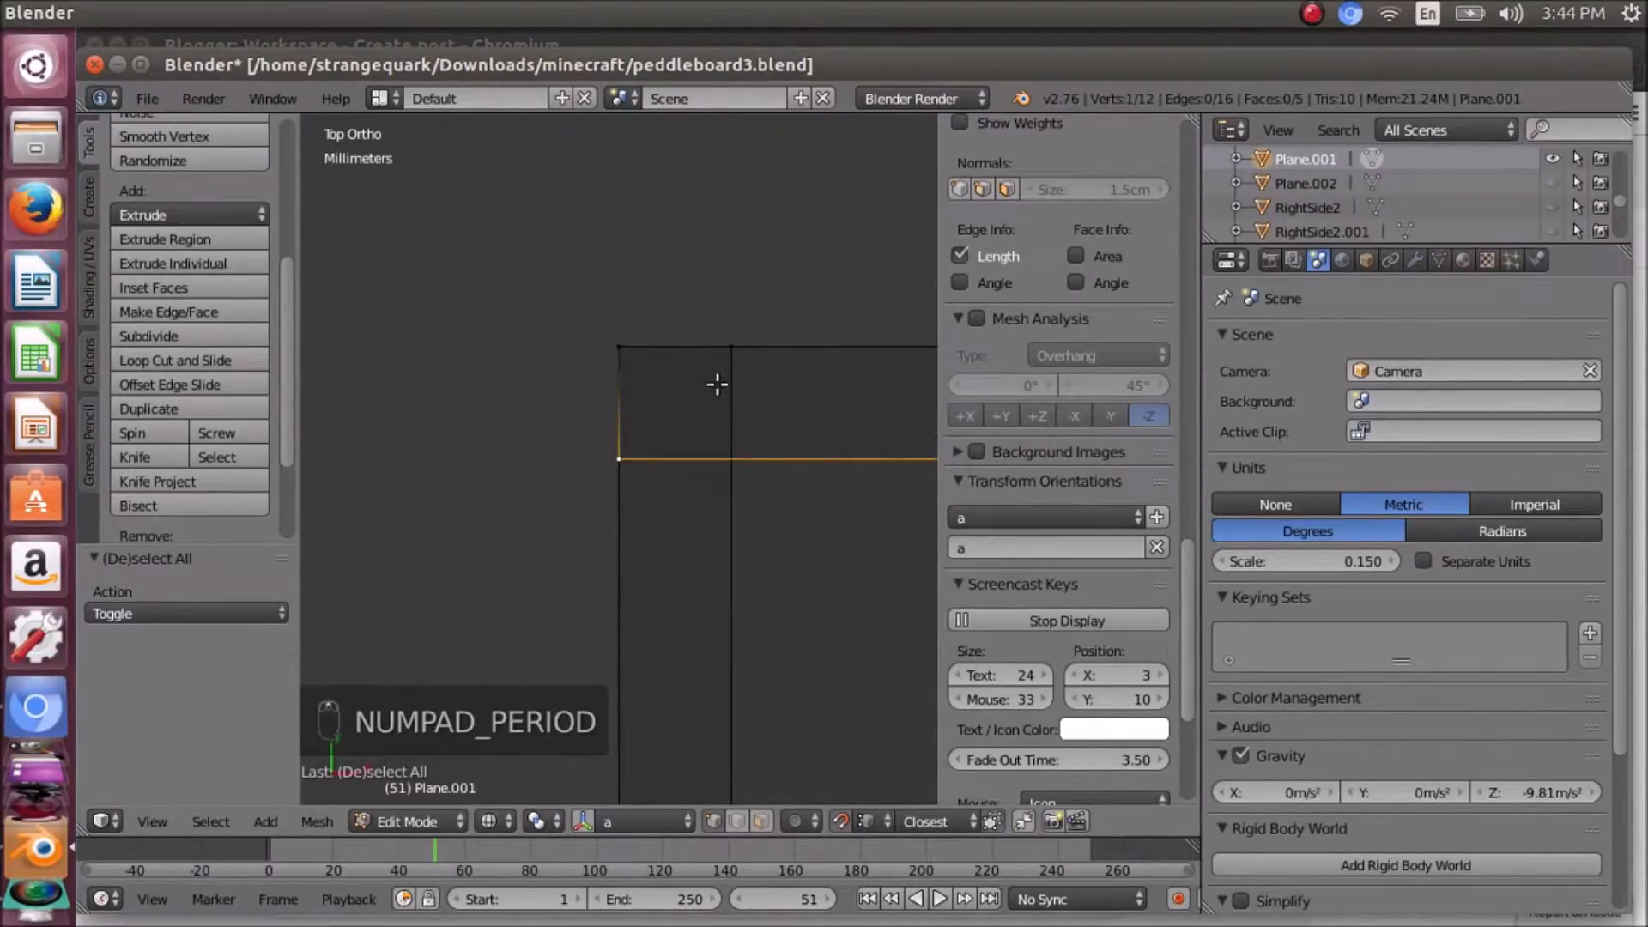
right_click(734, 346)
scroll(652, 442, "down", 3)
scroll(633, 417, "down", 3)
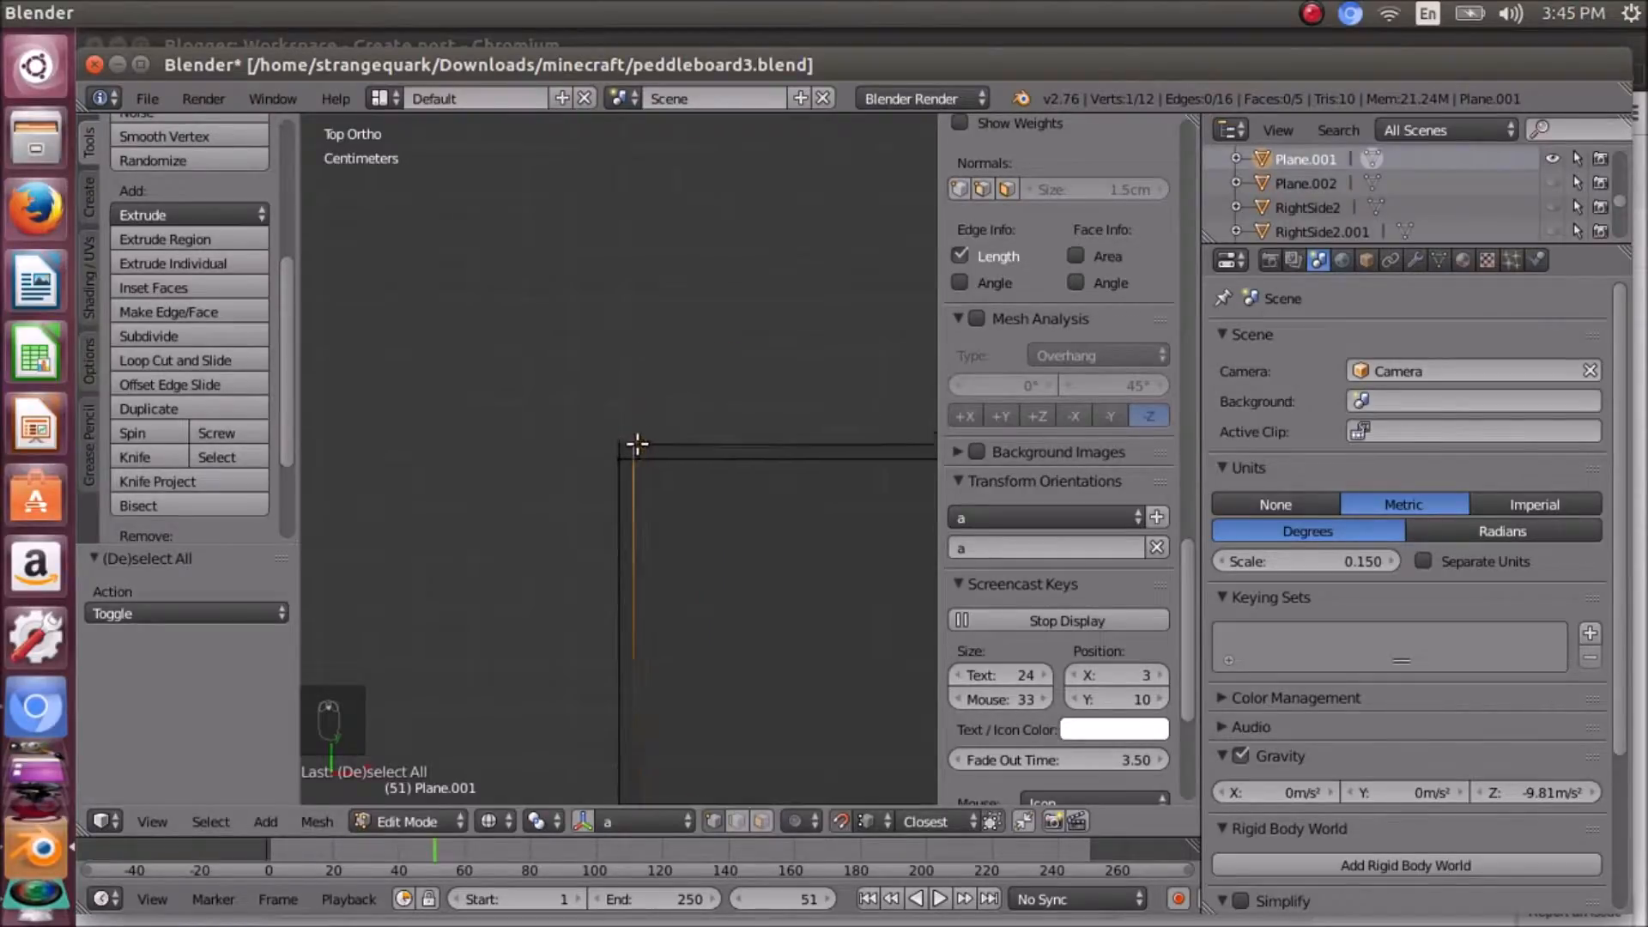
scroll(622, 452, "up", 4)
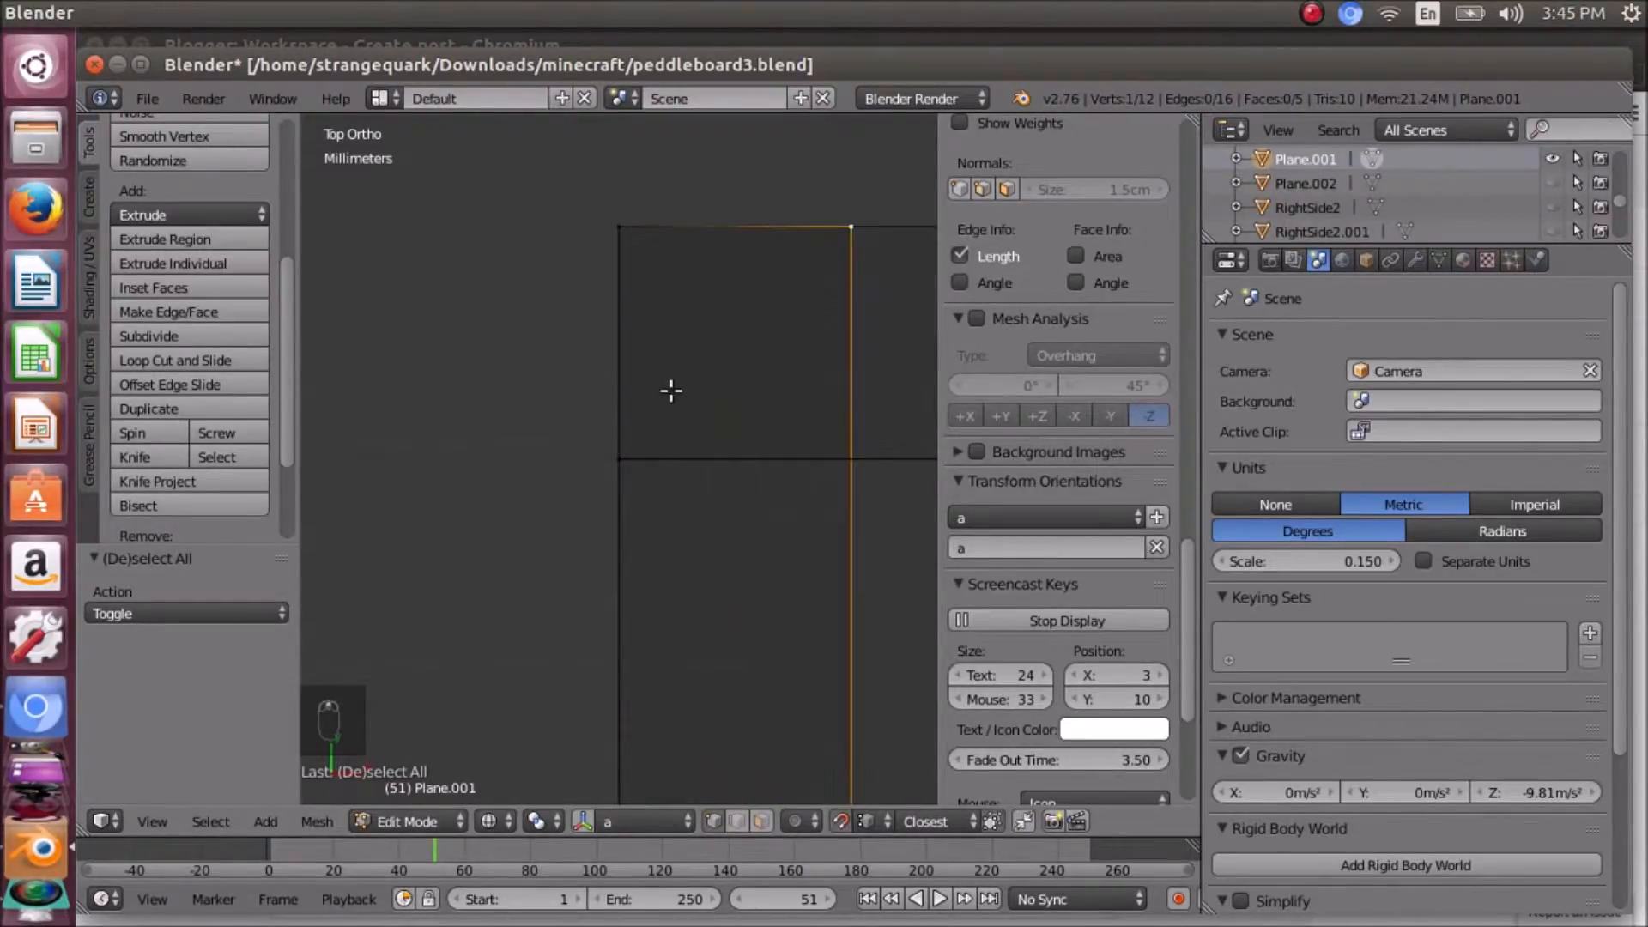
- Examine where the thickness lines cross at the upper-left corner, comparing the close-up with the wider panel outline
scroll(709, 338, "down", 2)
scroll(710, 338, "down", 2)
scroll(681, 383, "down", 2)
scroll(651, 430, "down", 2)
scroll(624, 458, "down", 1)
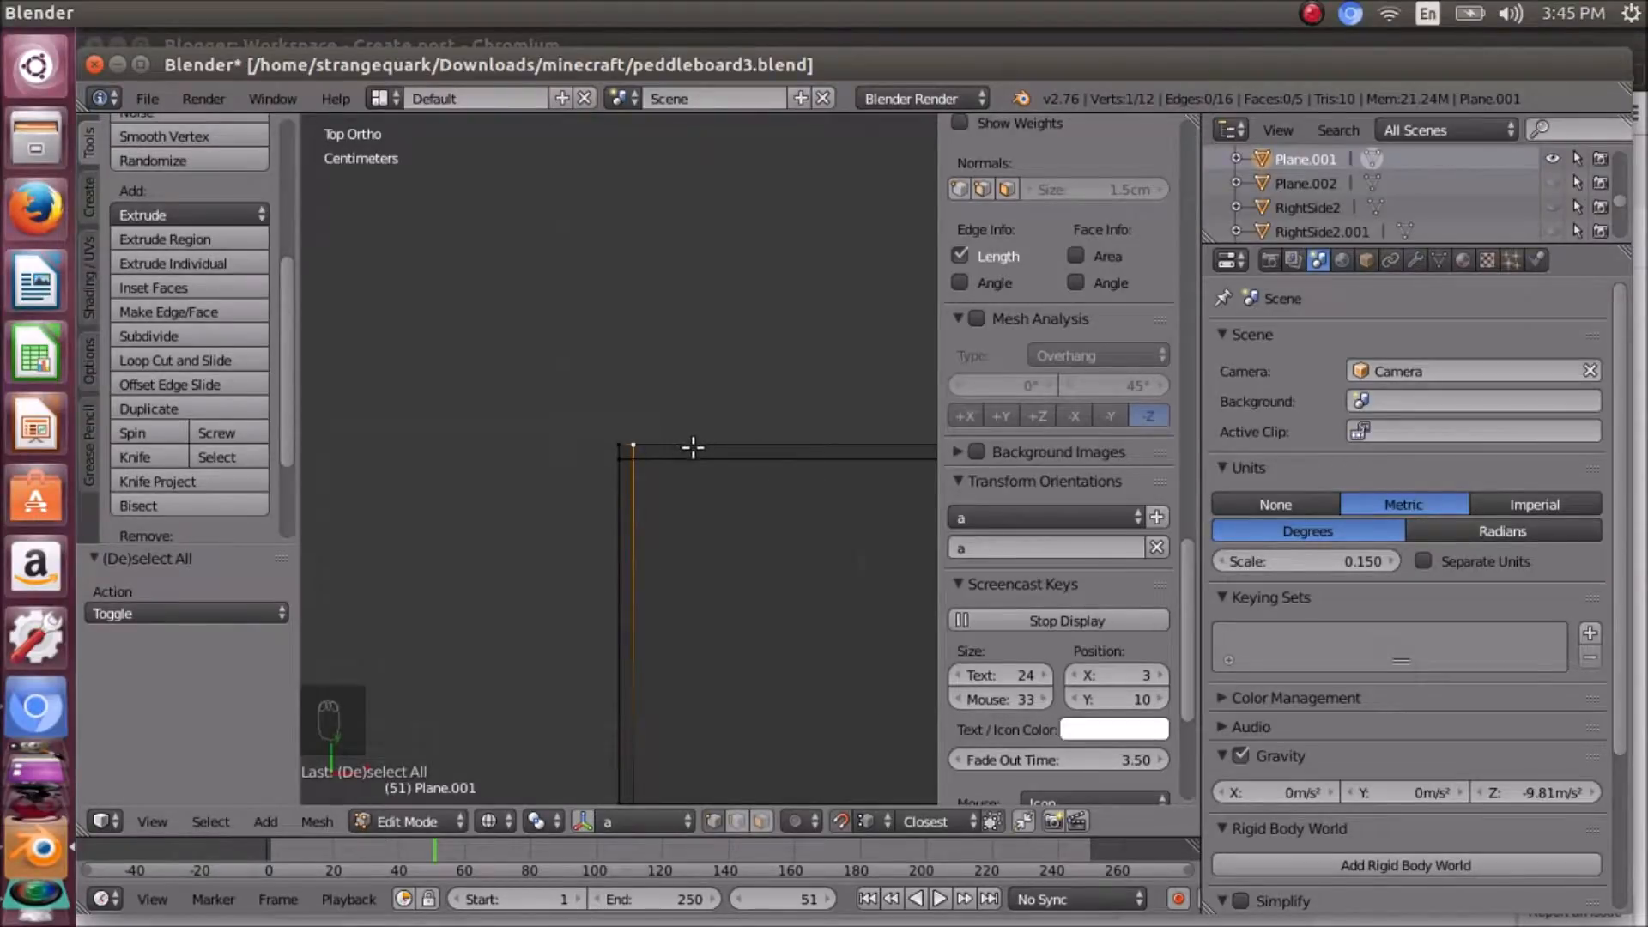
scroll(694, 448, "down", 3)
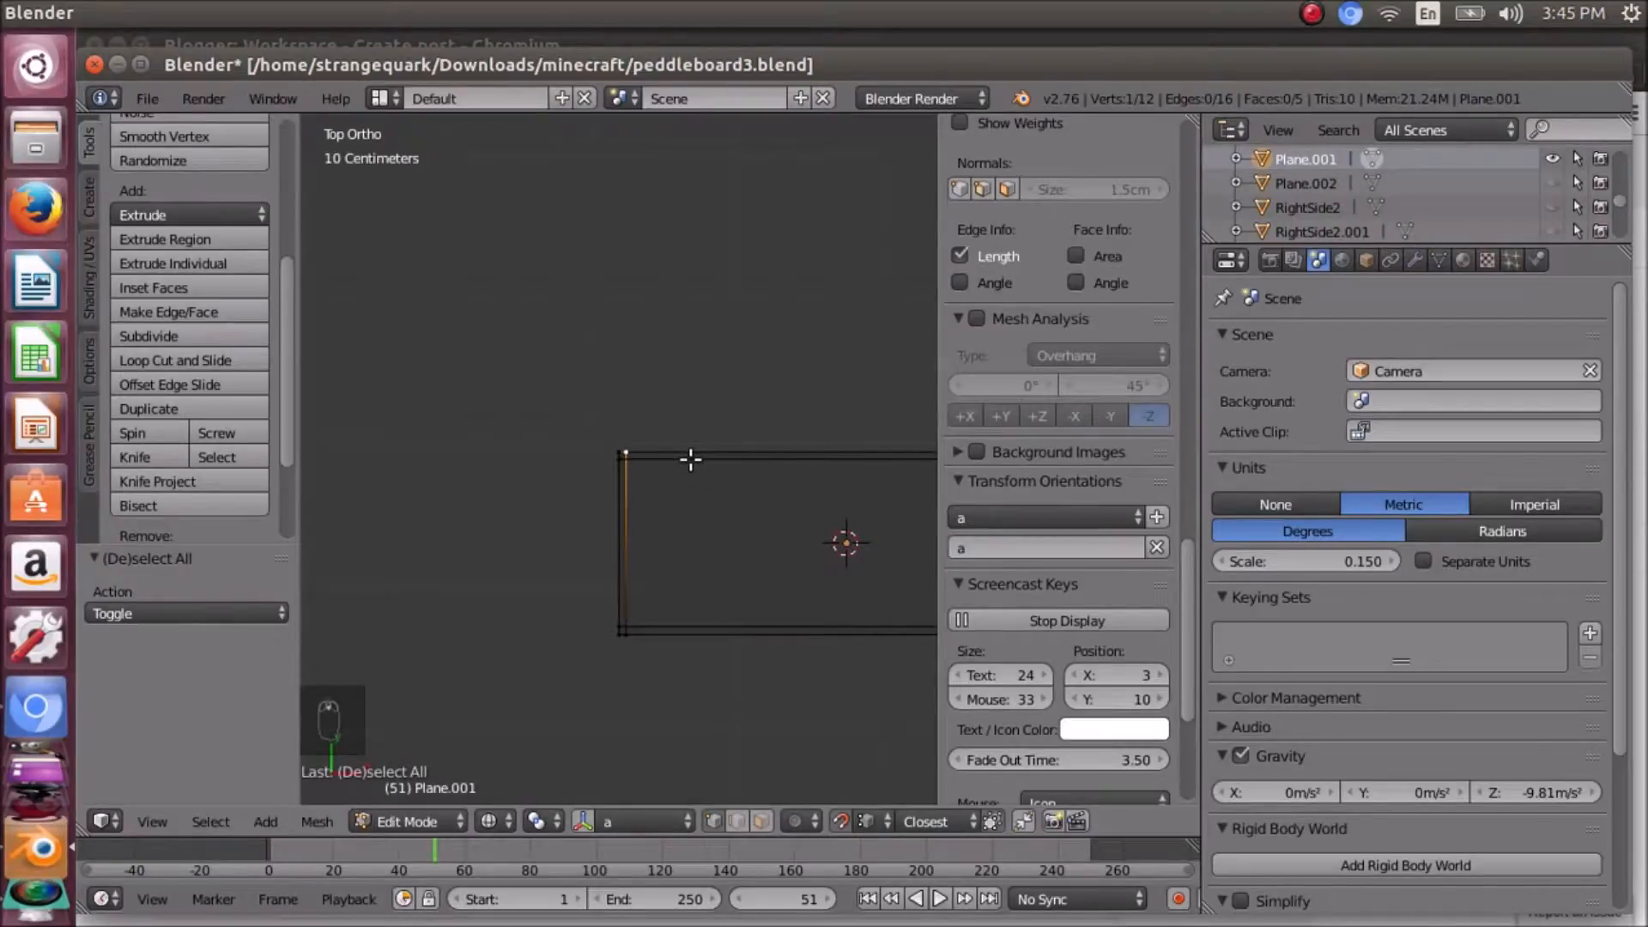
scroll(794, 518, "down", 2)
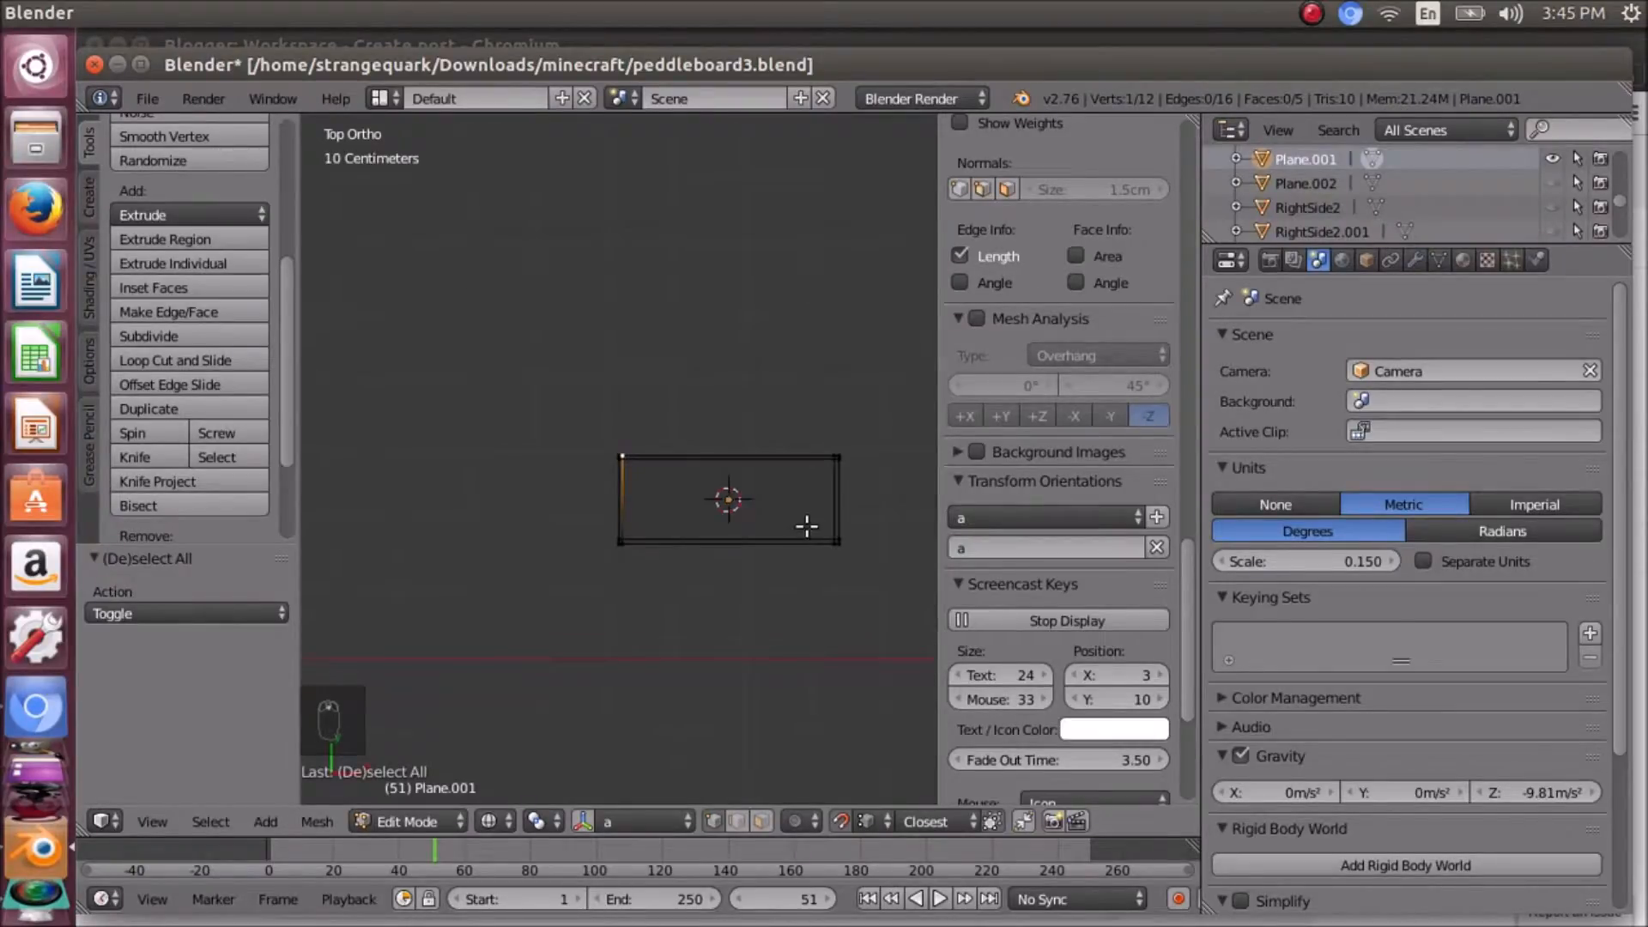
scroll(791, 521, "up", 2)
scroll(785, 520, "up", 2)
scroll(776, 518, "up", 1)
scroll(772, 516, "down", 1)
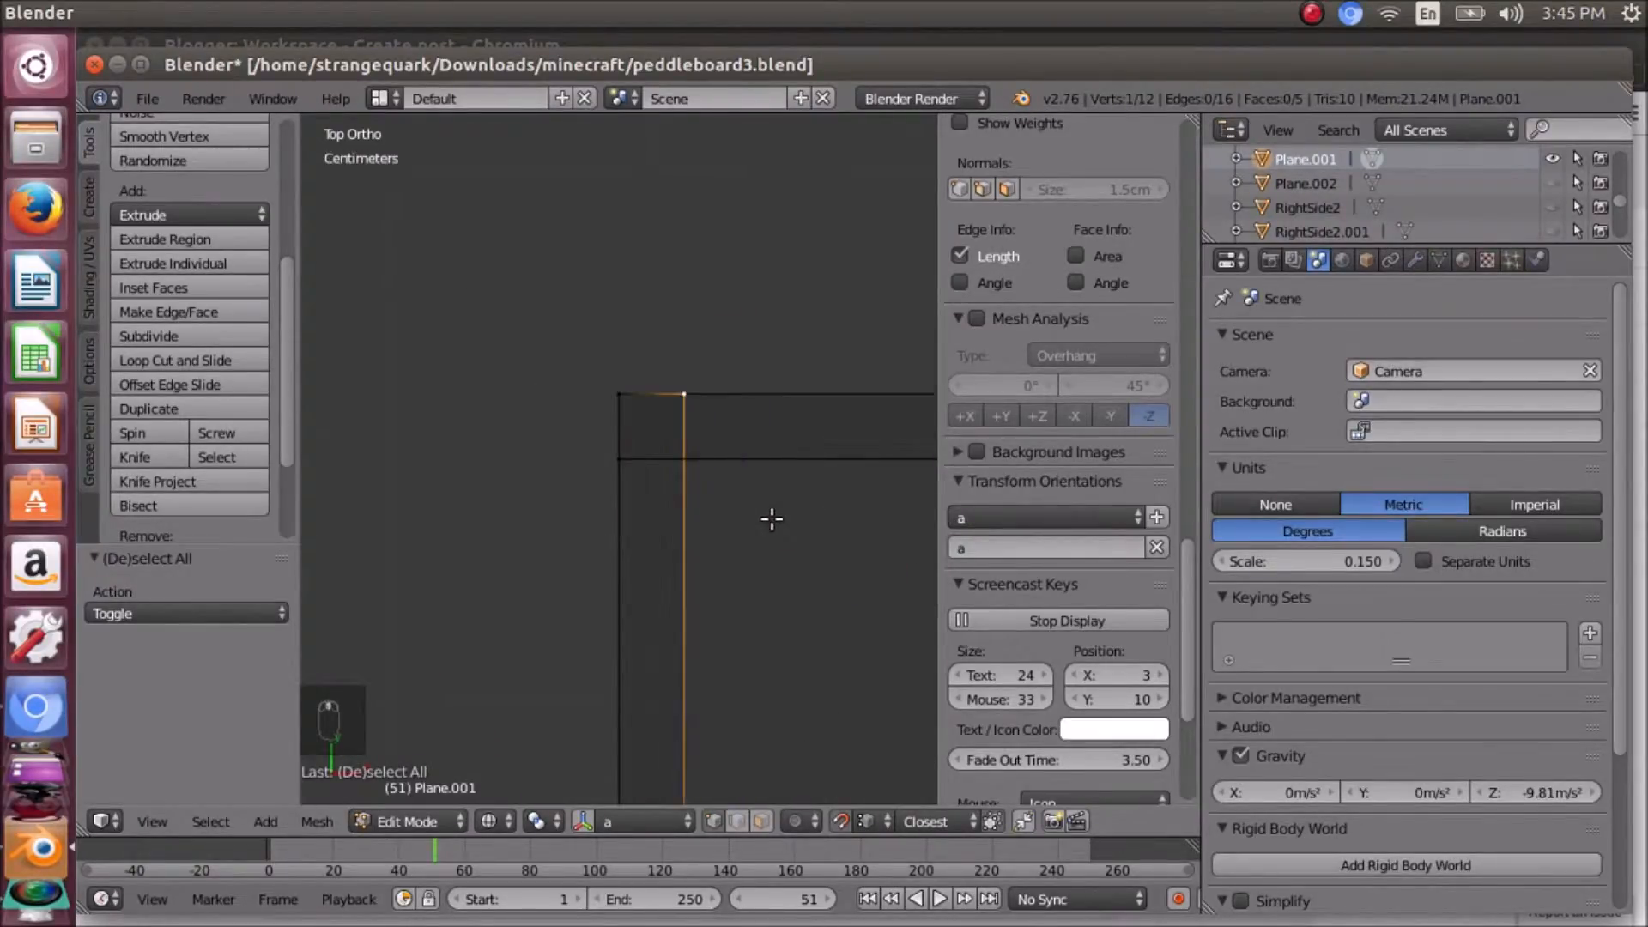
scroll(724, 563, "down", 1)
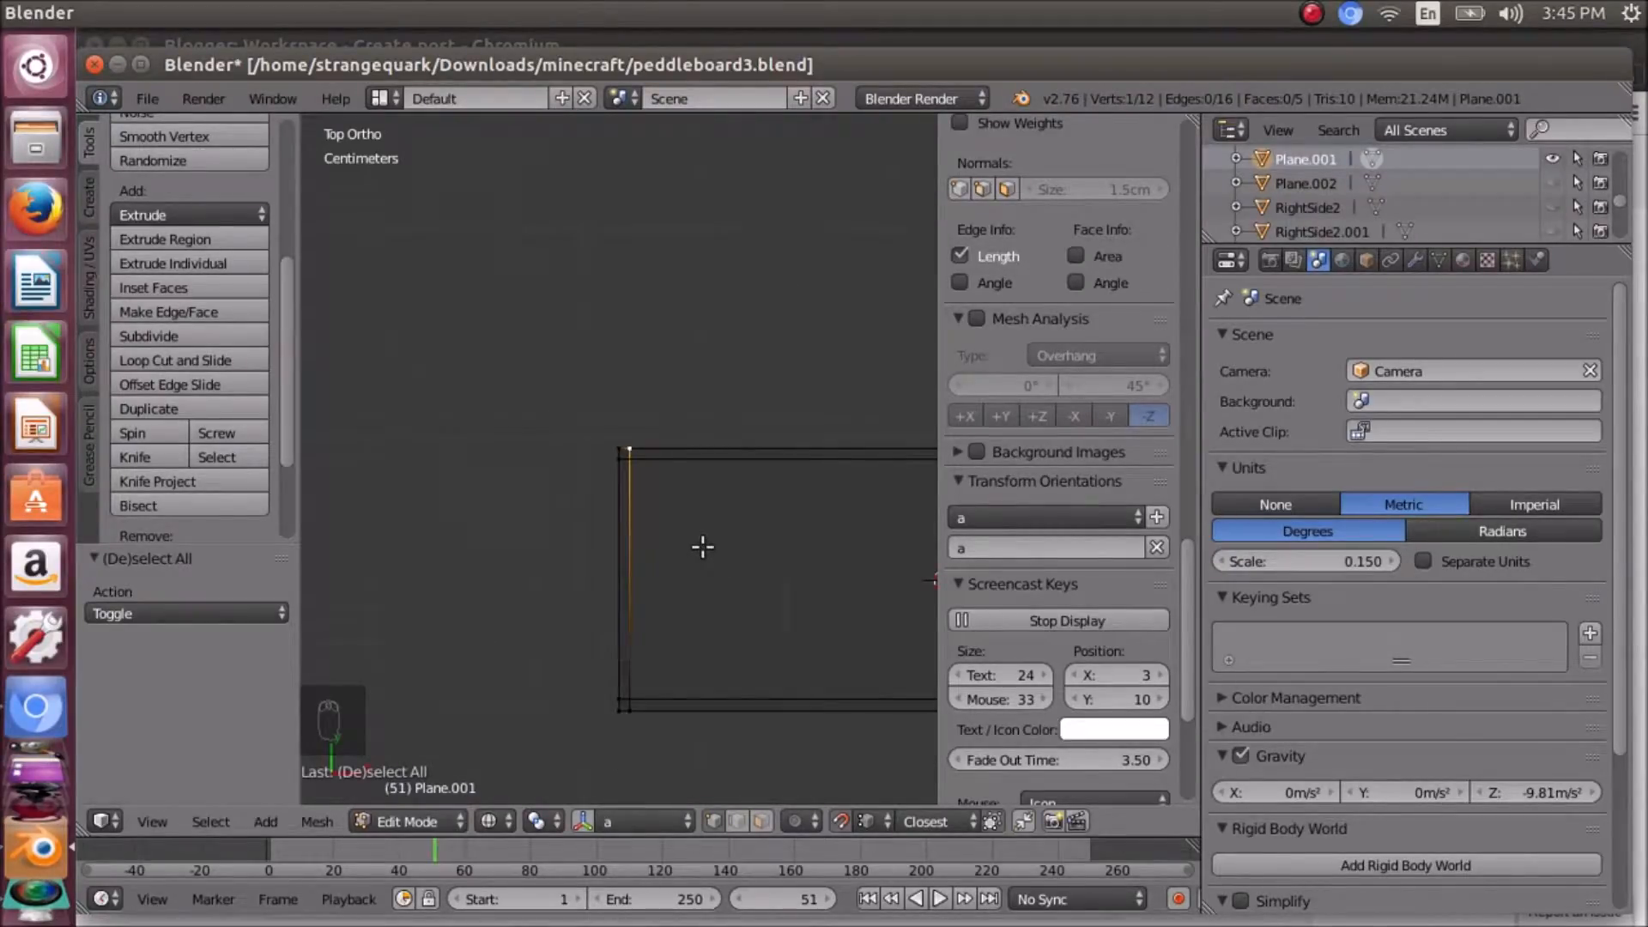
scroll(702, 546, "up", 5)
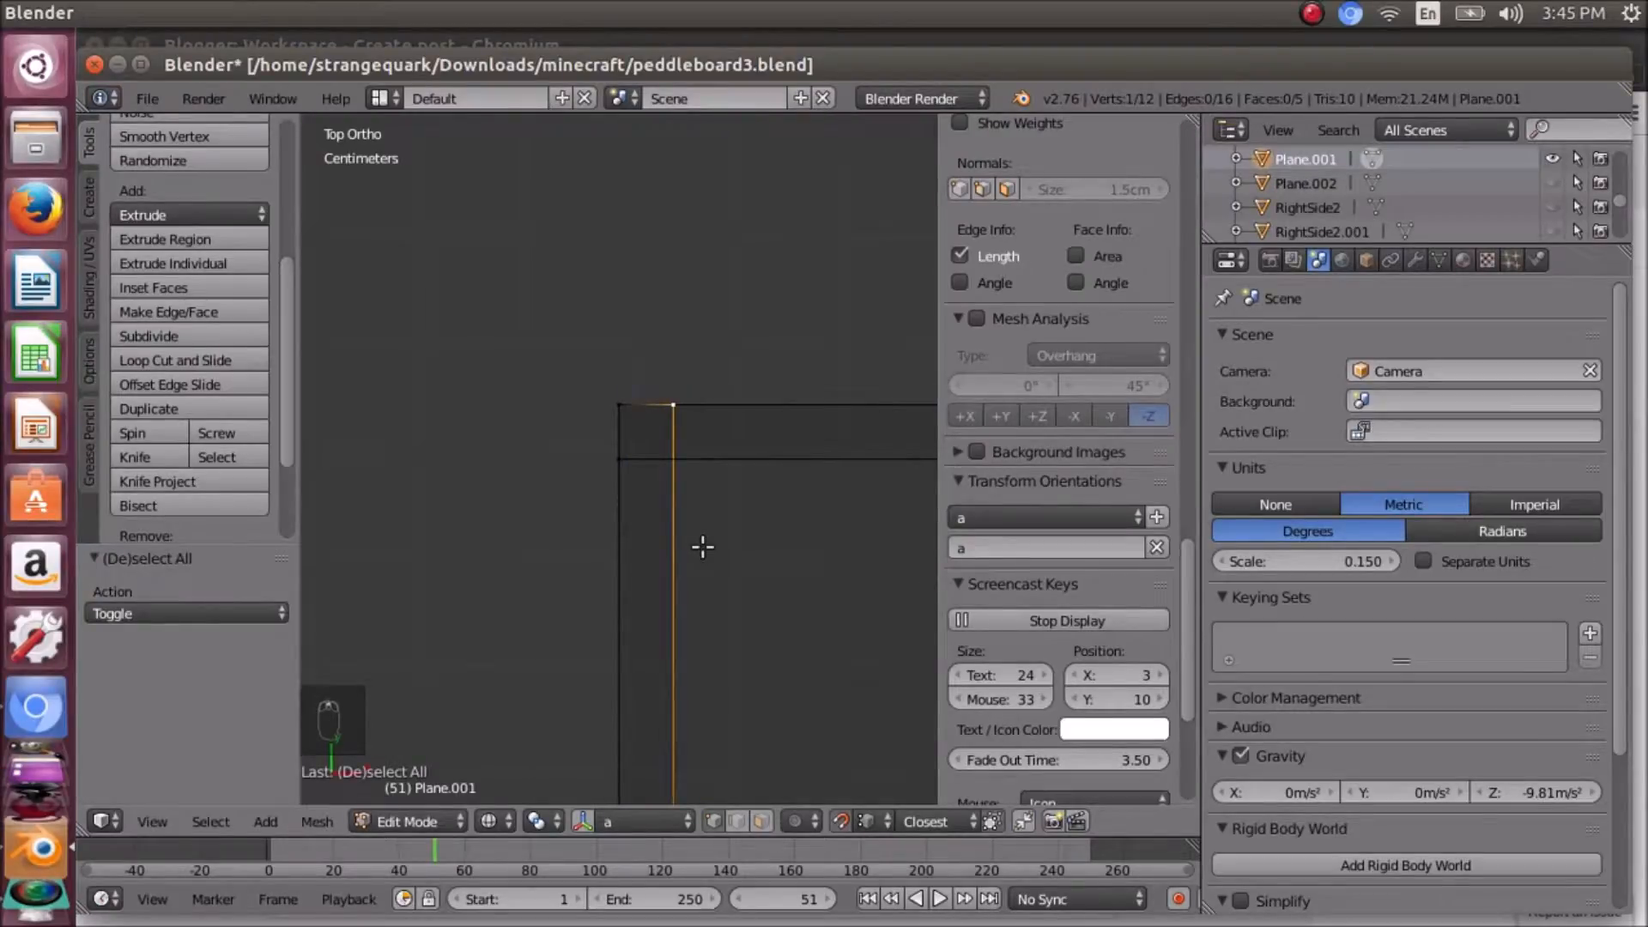
scroll(702, 547, "down", 5)
scroll(702, 547, "up", 5)
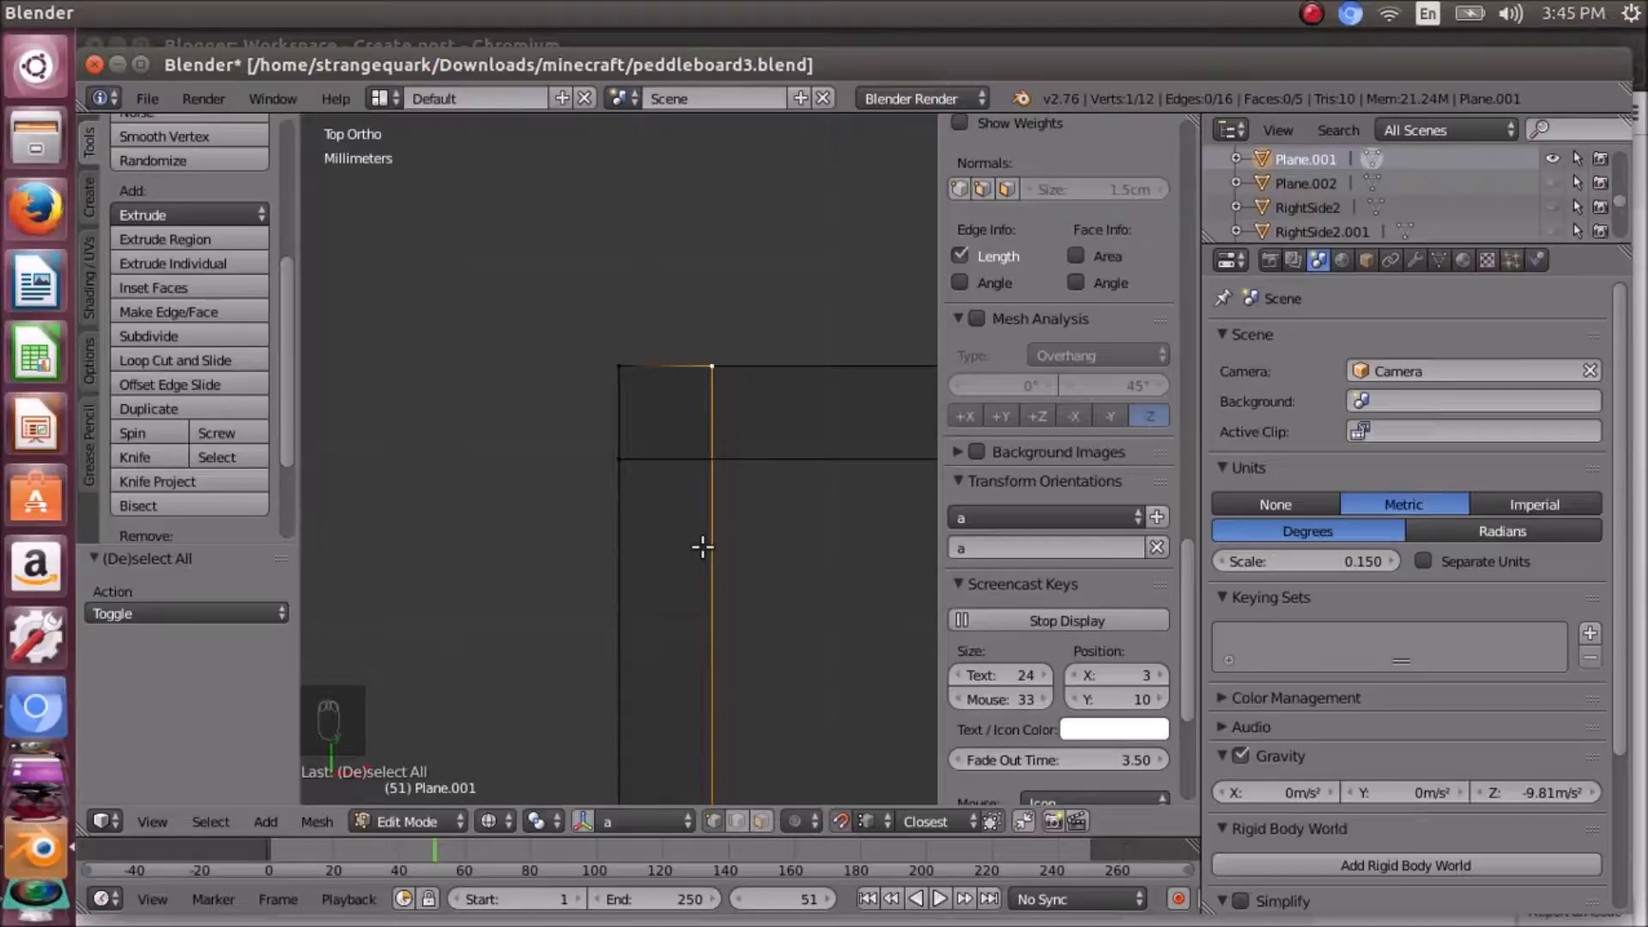
scroll(702, 547, "down", 8)
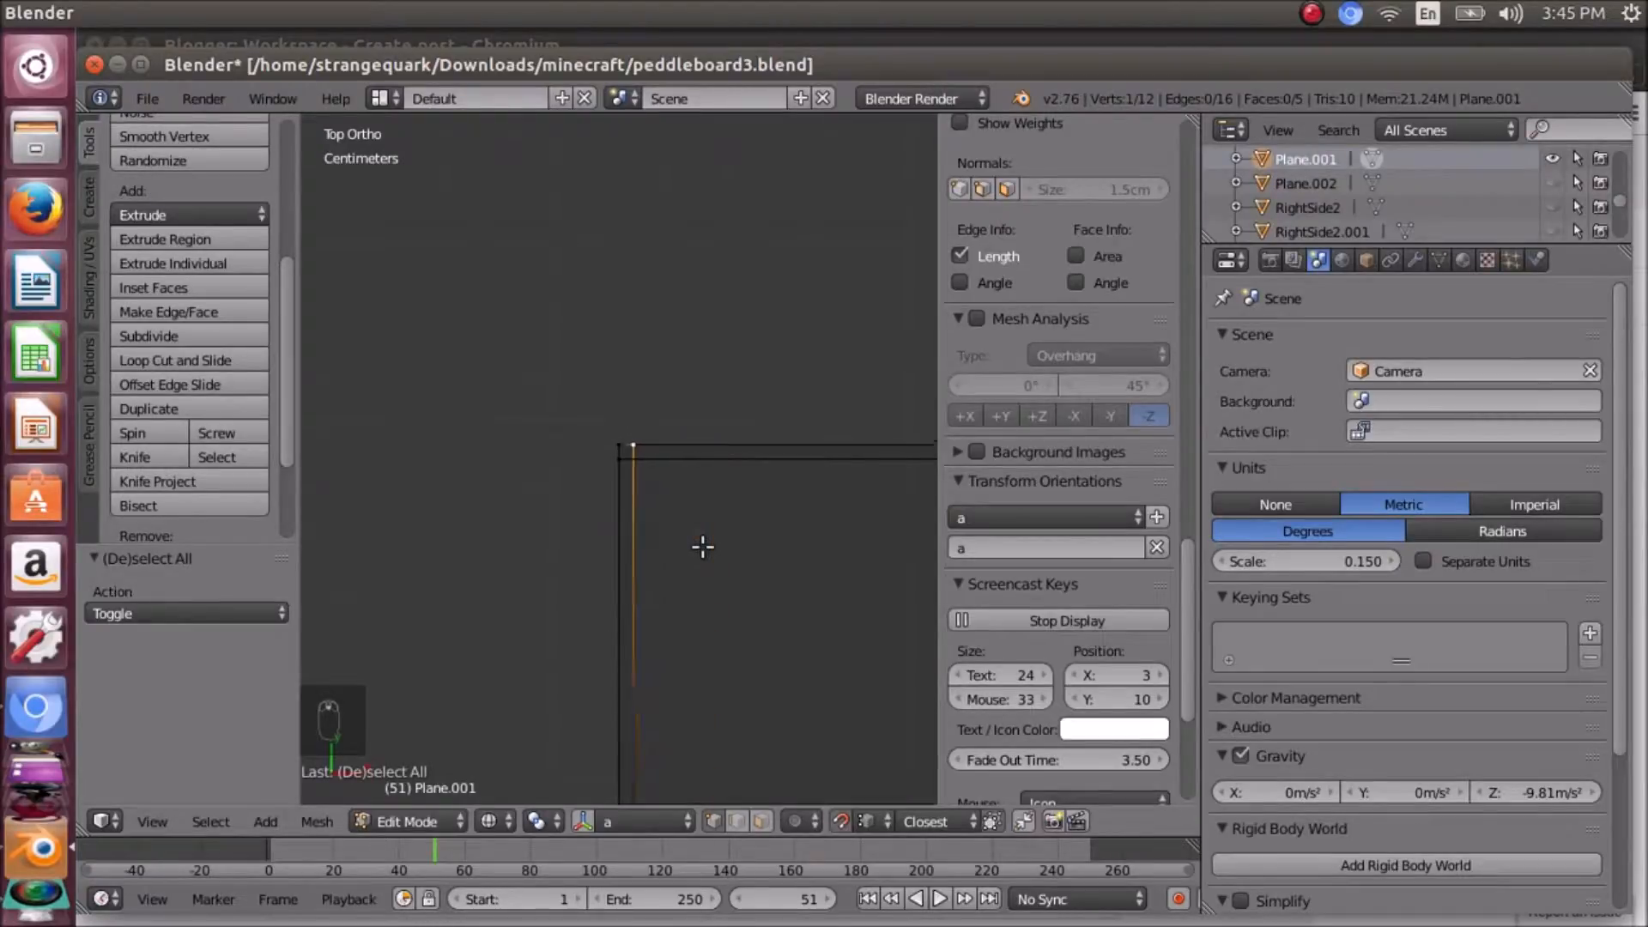
scroll(702, 546, "up", 3)
scroll(702, 547, "up", 4)
scroll(702, 547, "down", 3)
scroll(702, 546, "down", 2)
scroll(702, 547, "up", 2)
scroll(702, 547, "up", 1)
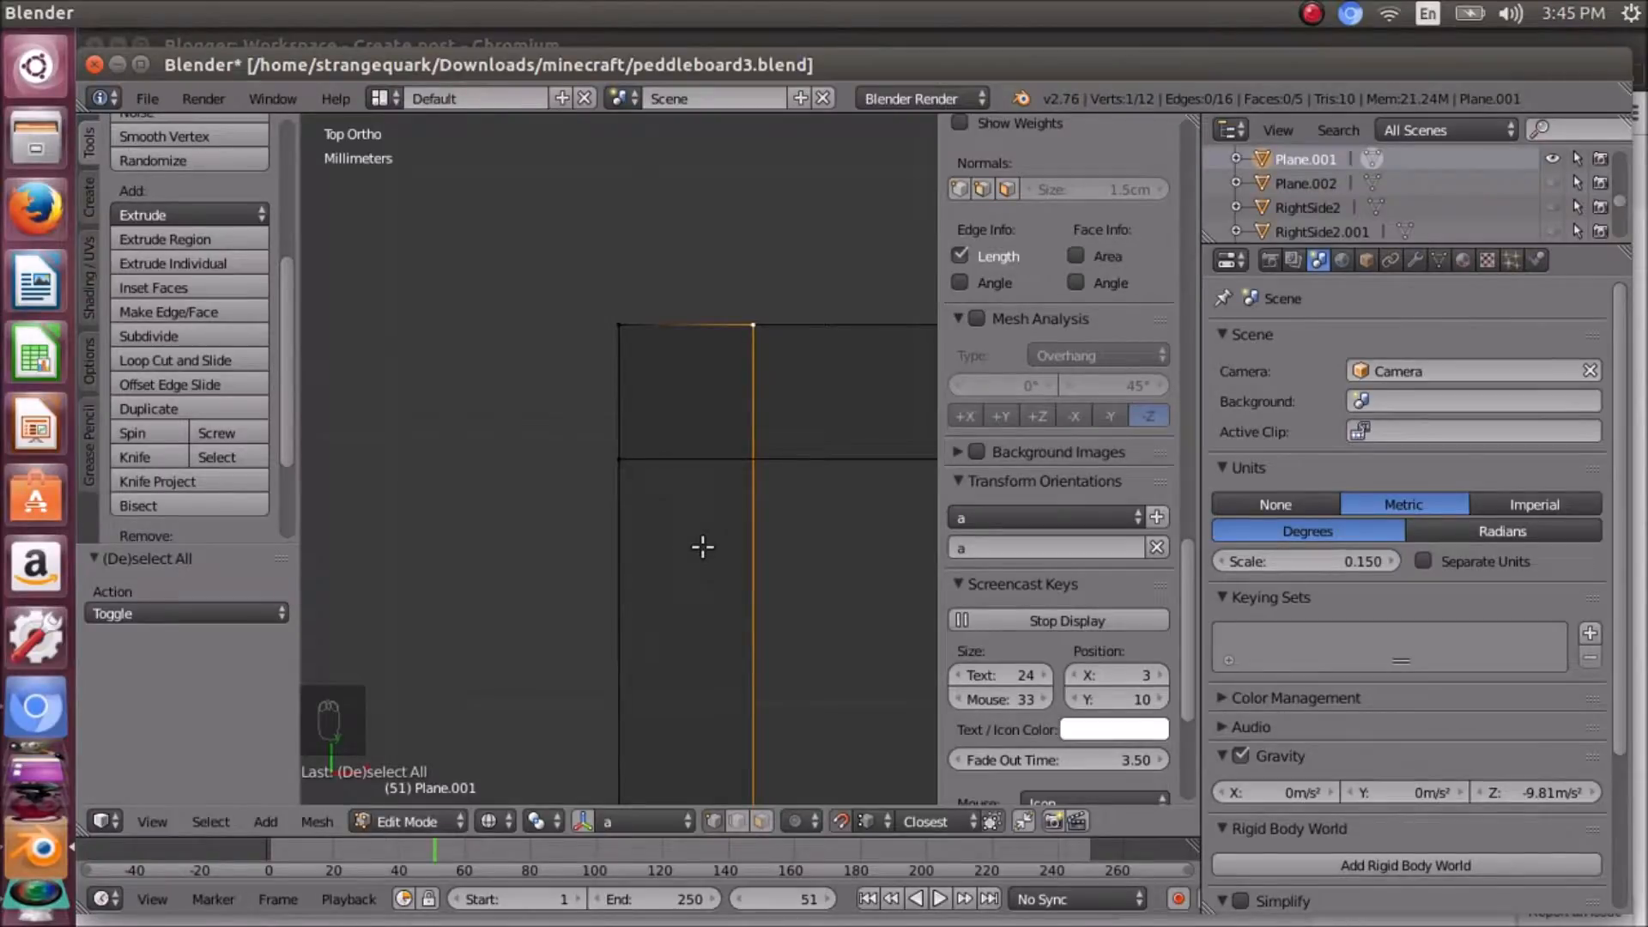
scroll(702, 546, "down", 6)
scroll(702, 546, "up", 7)
scroll(701, 545, "down", 3)
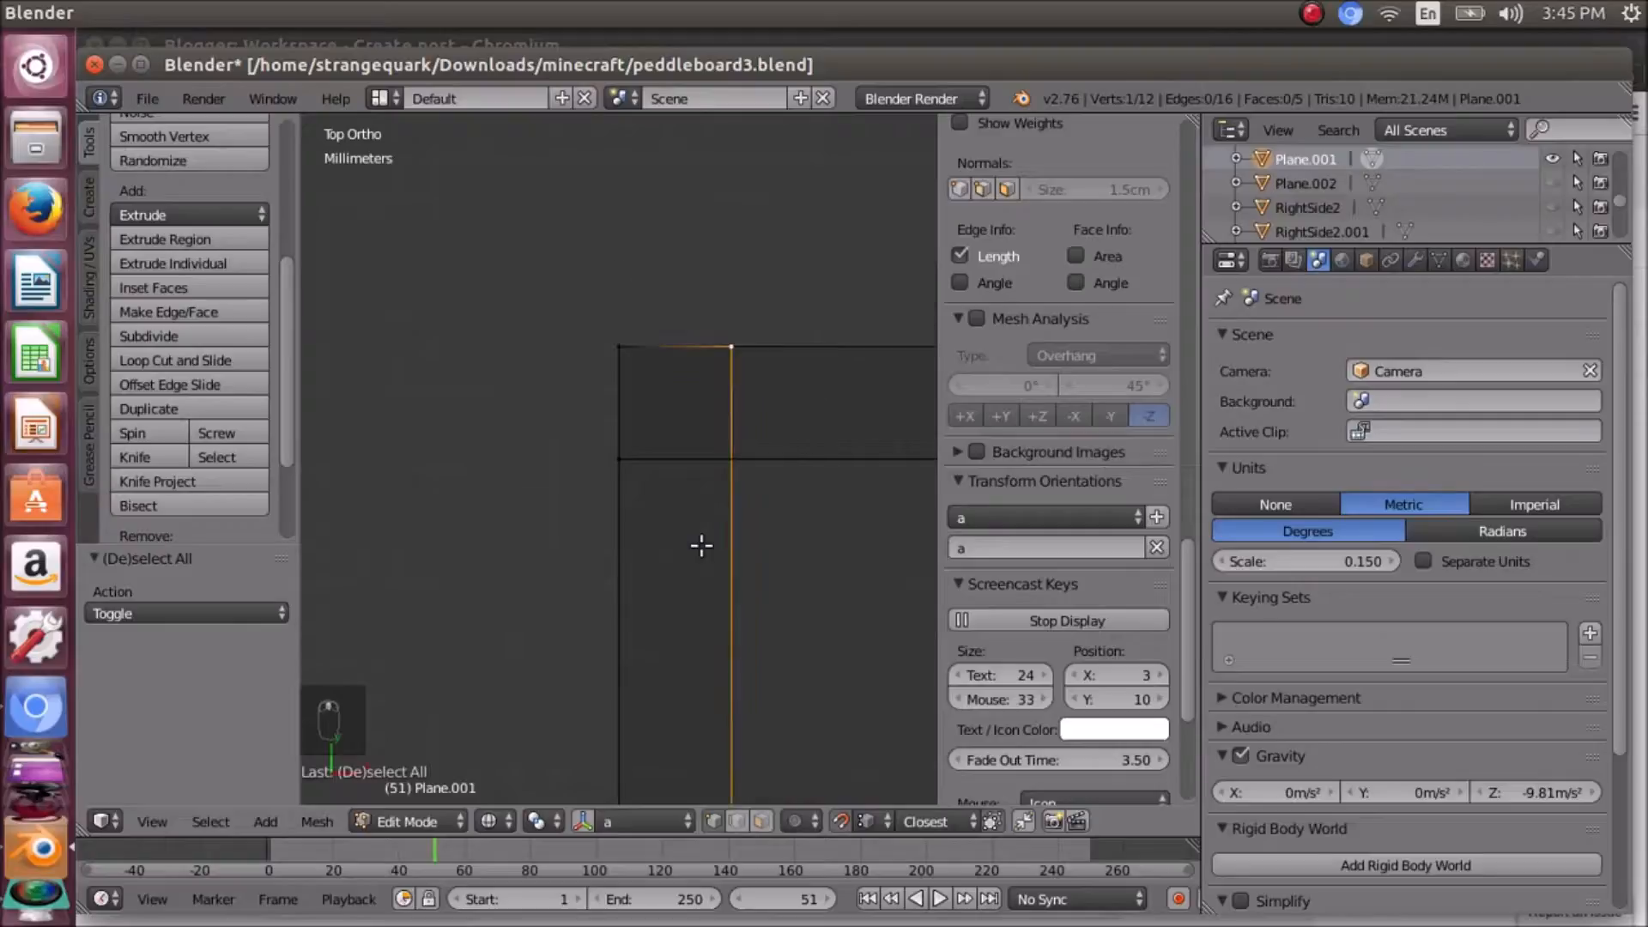
scroll(648, 362, "down", 4)
scroll(632, 433, "down", 5)
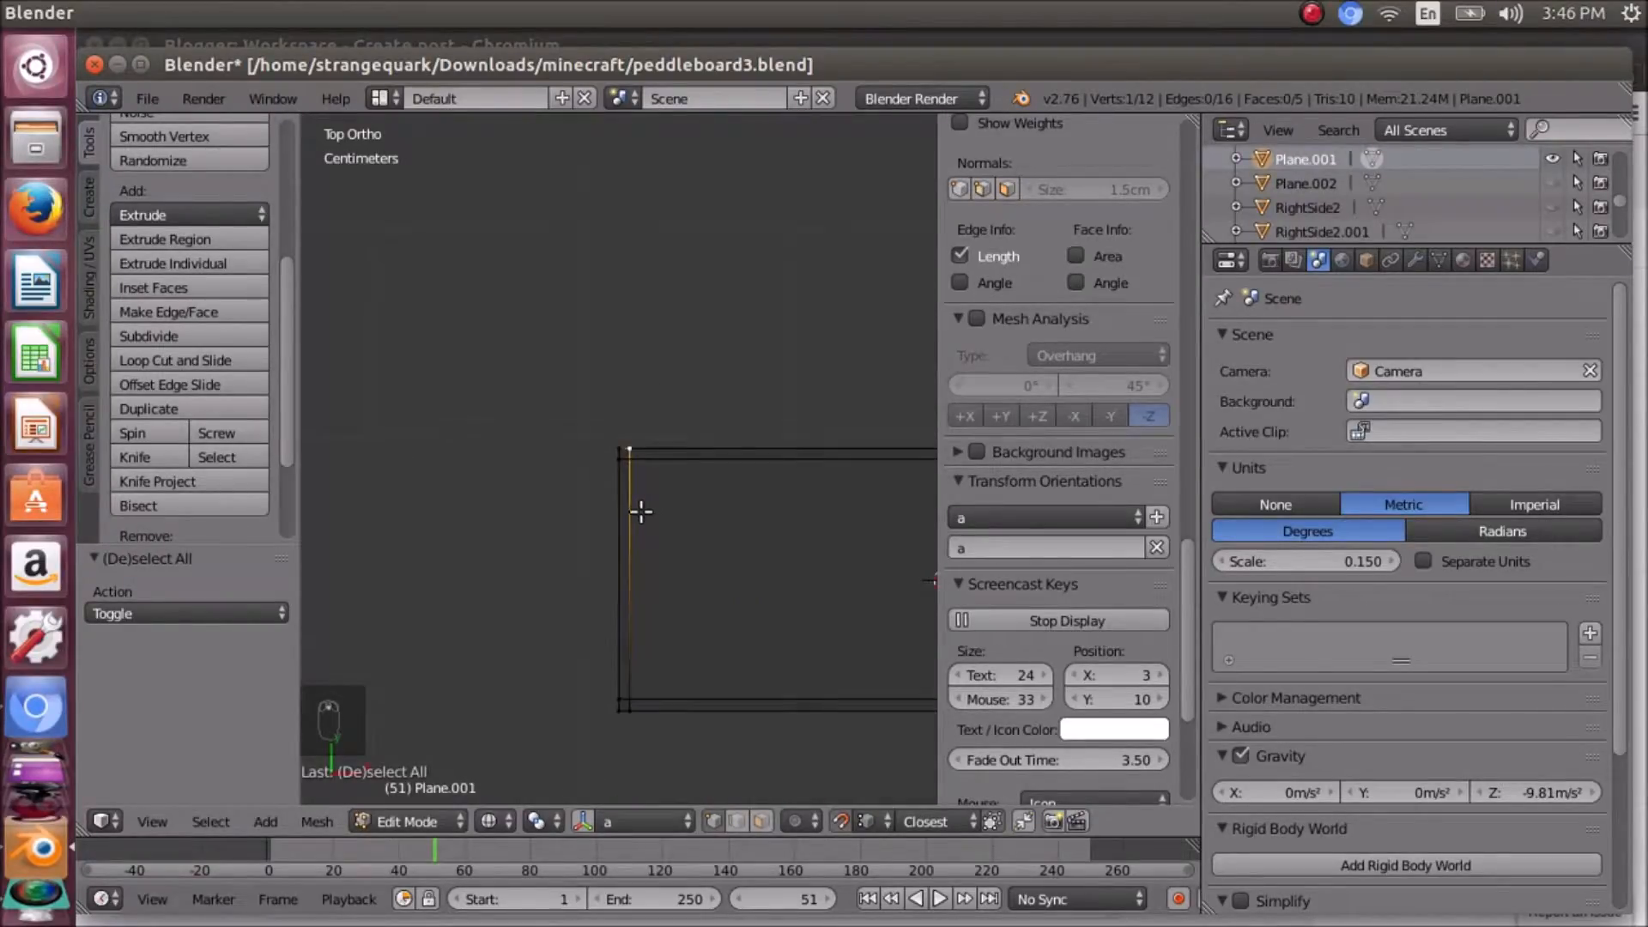
scroll(639, 508, "up", 5)
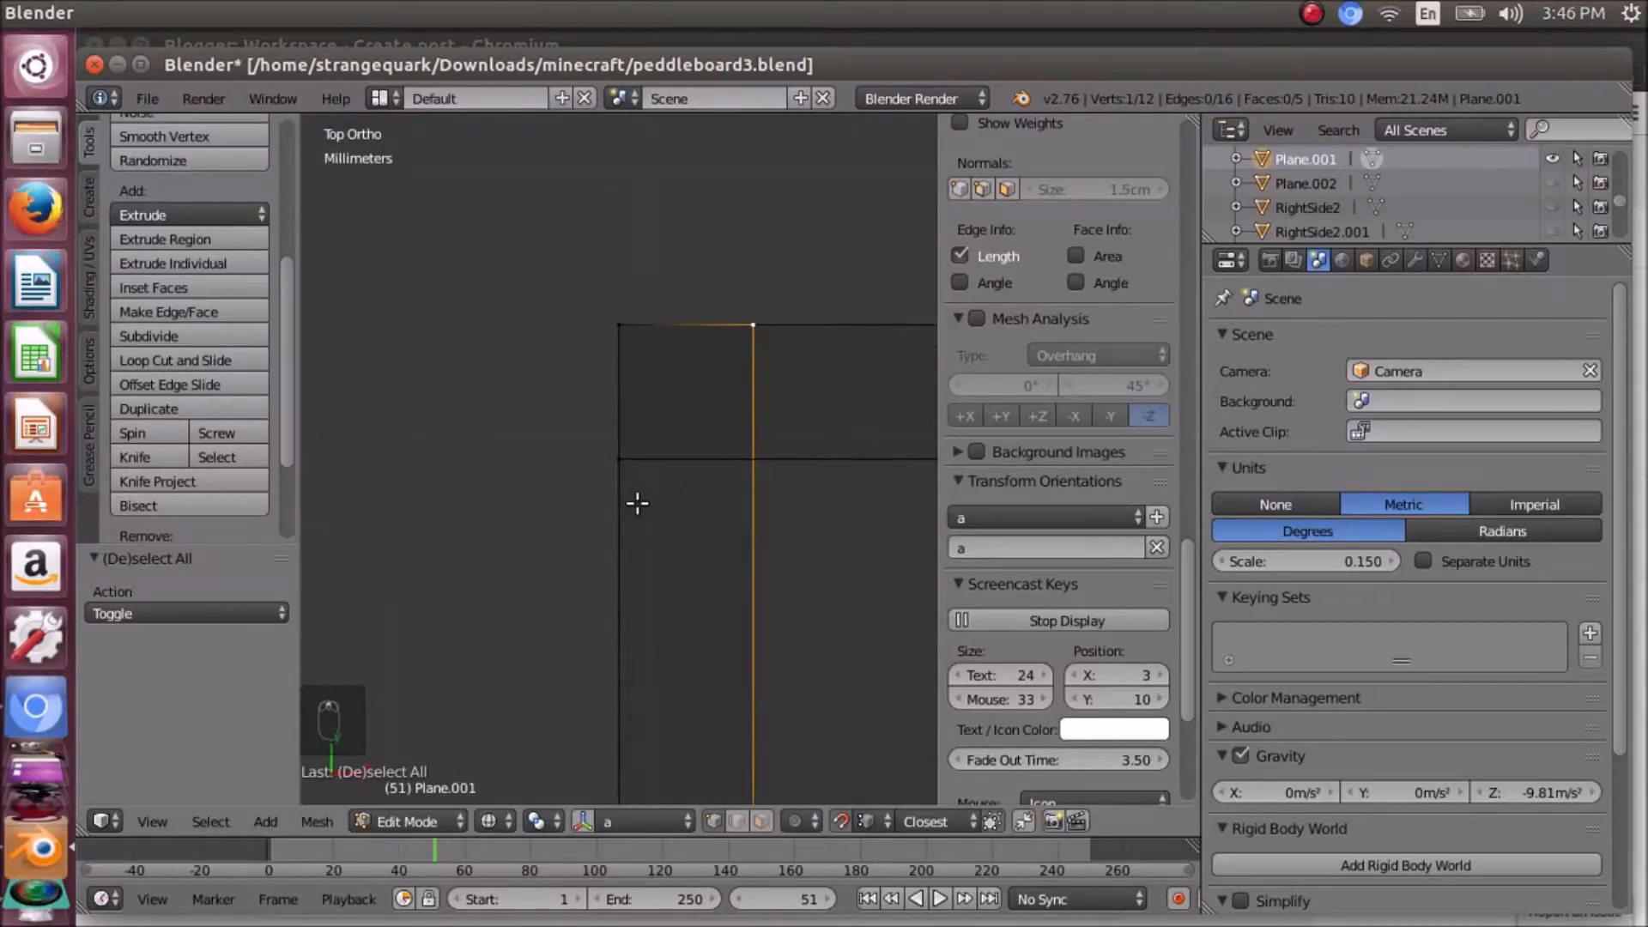
scroll(637, 503, "down", 3)
right_click(624, 455)
scroll(671, 433, "down", 4)
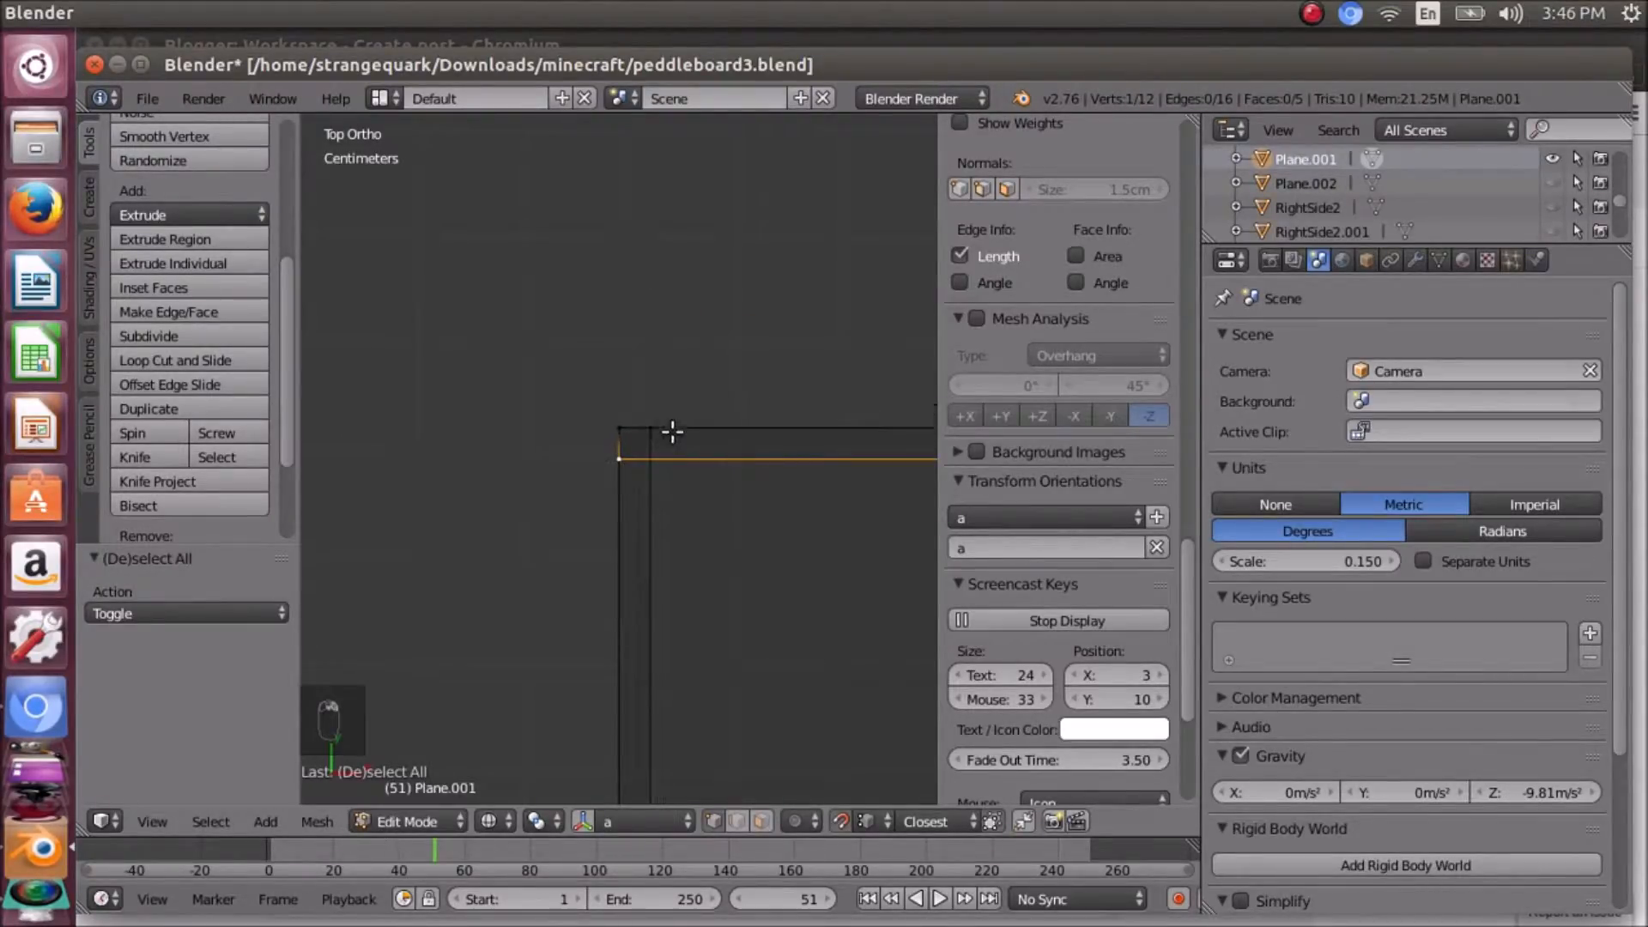
scroll(641, 441, "up", 4)
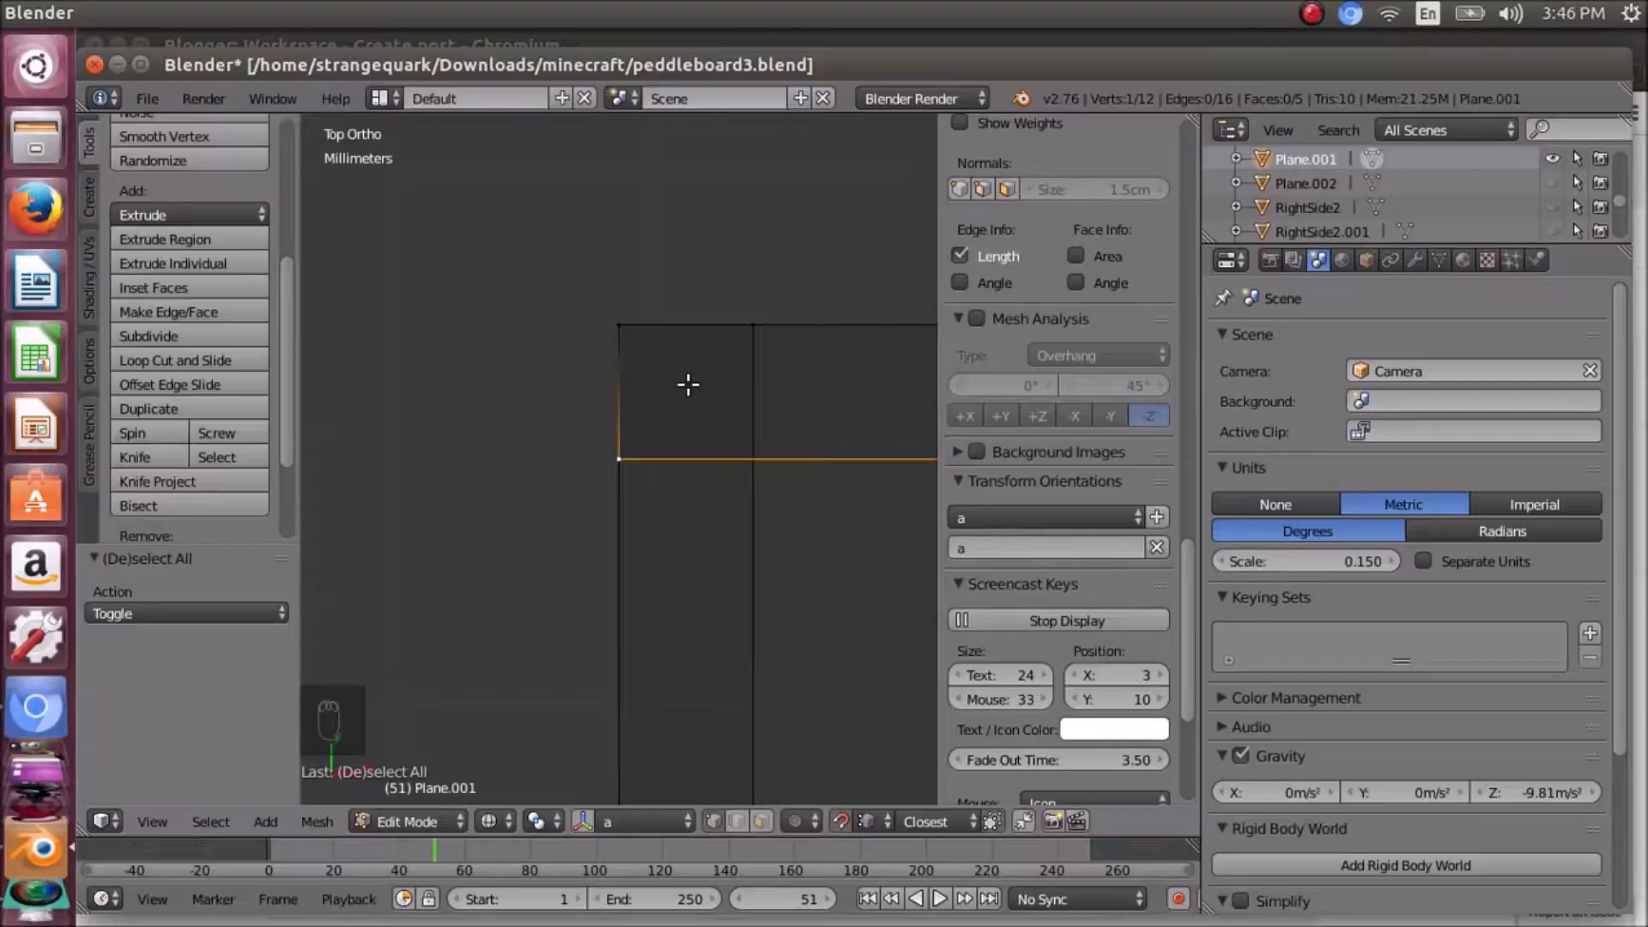
key("e")
key("x")
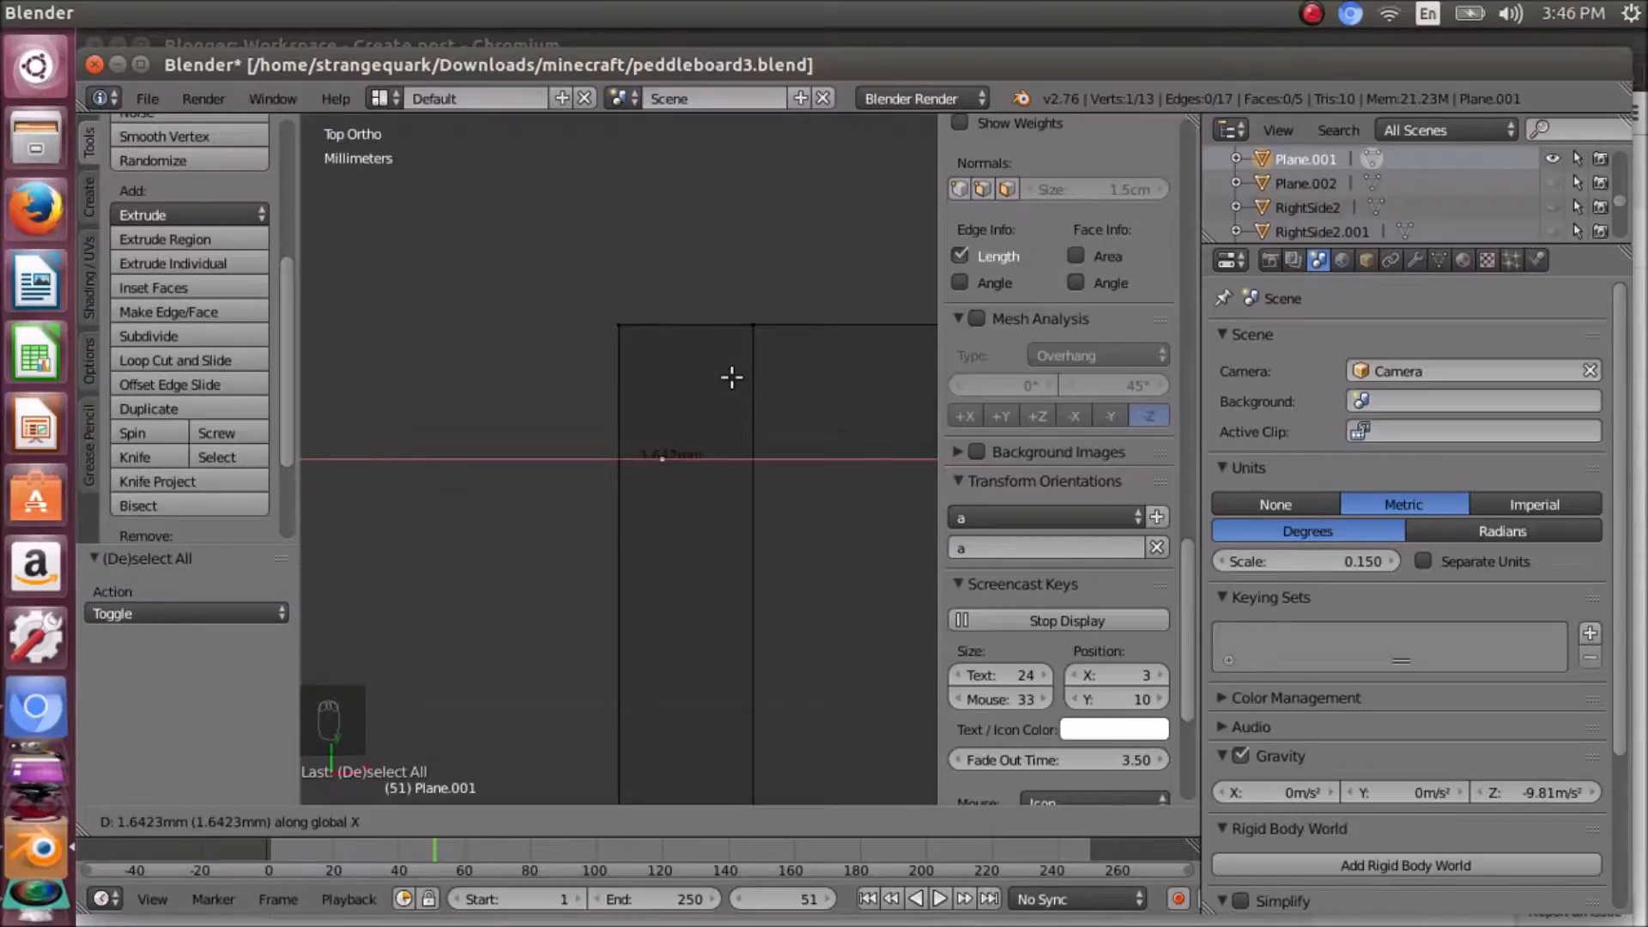
left_click(731, 376)
key("ctrl+z")
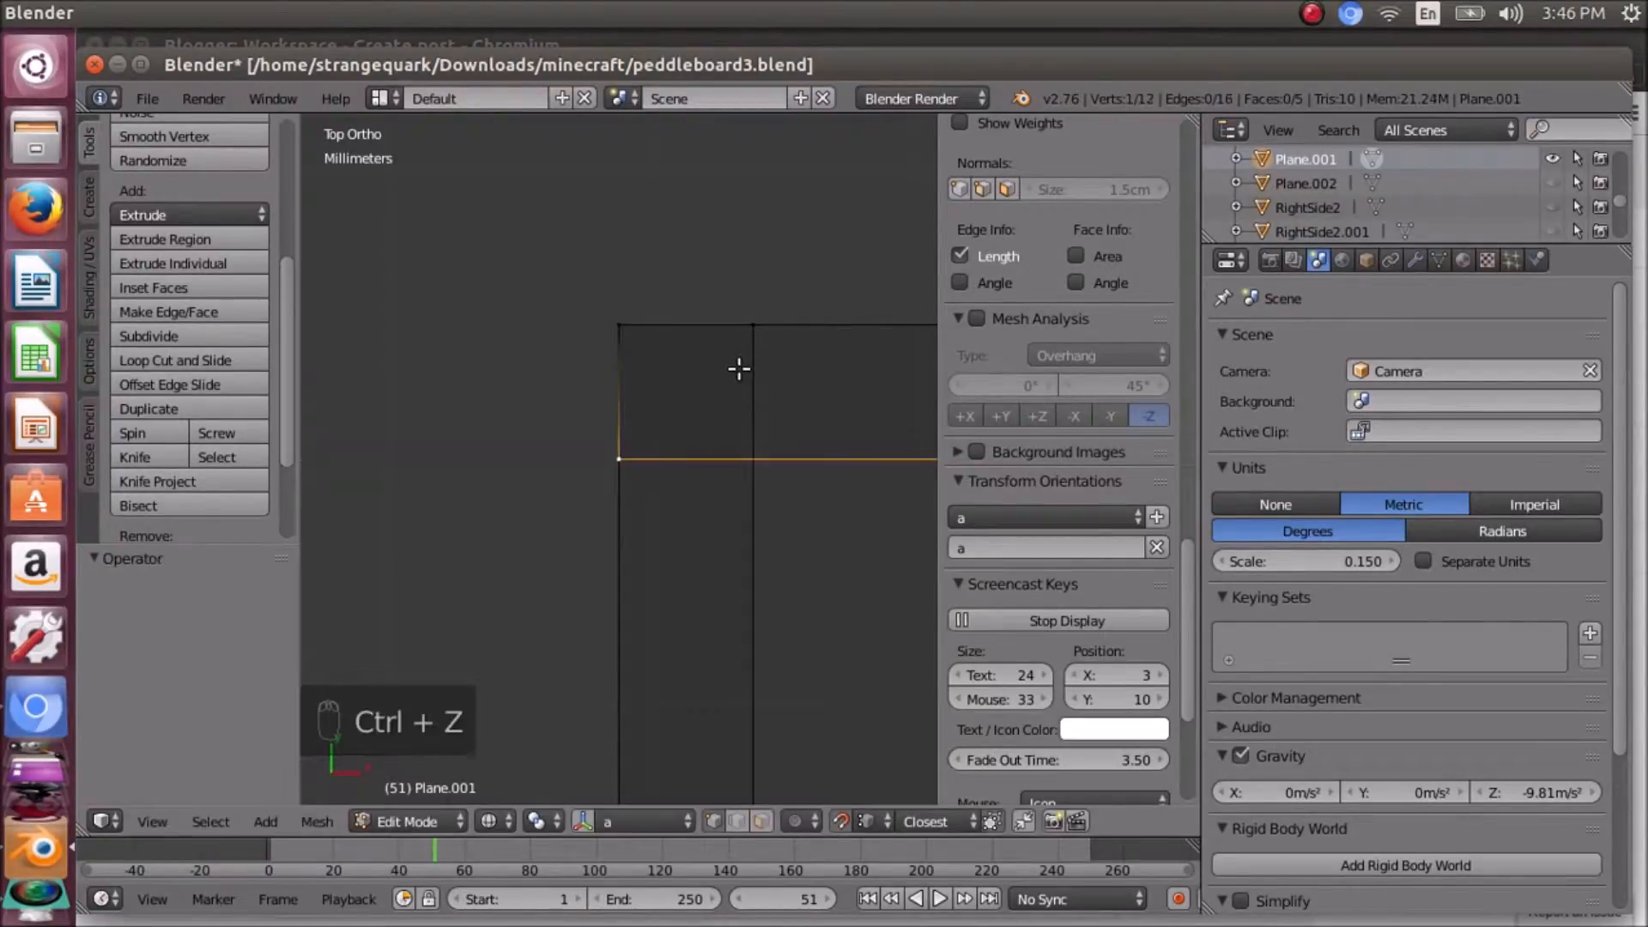
- Using vertex snapping, extrude the left edge's vertex just below the upper-left corner 5.08 mm along global X, onto the left thickness line
left_click(868, 820)
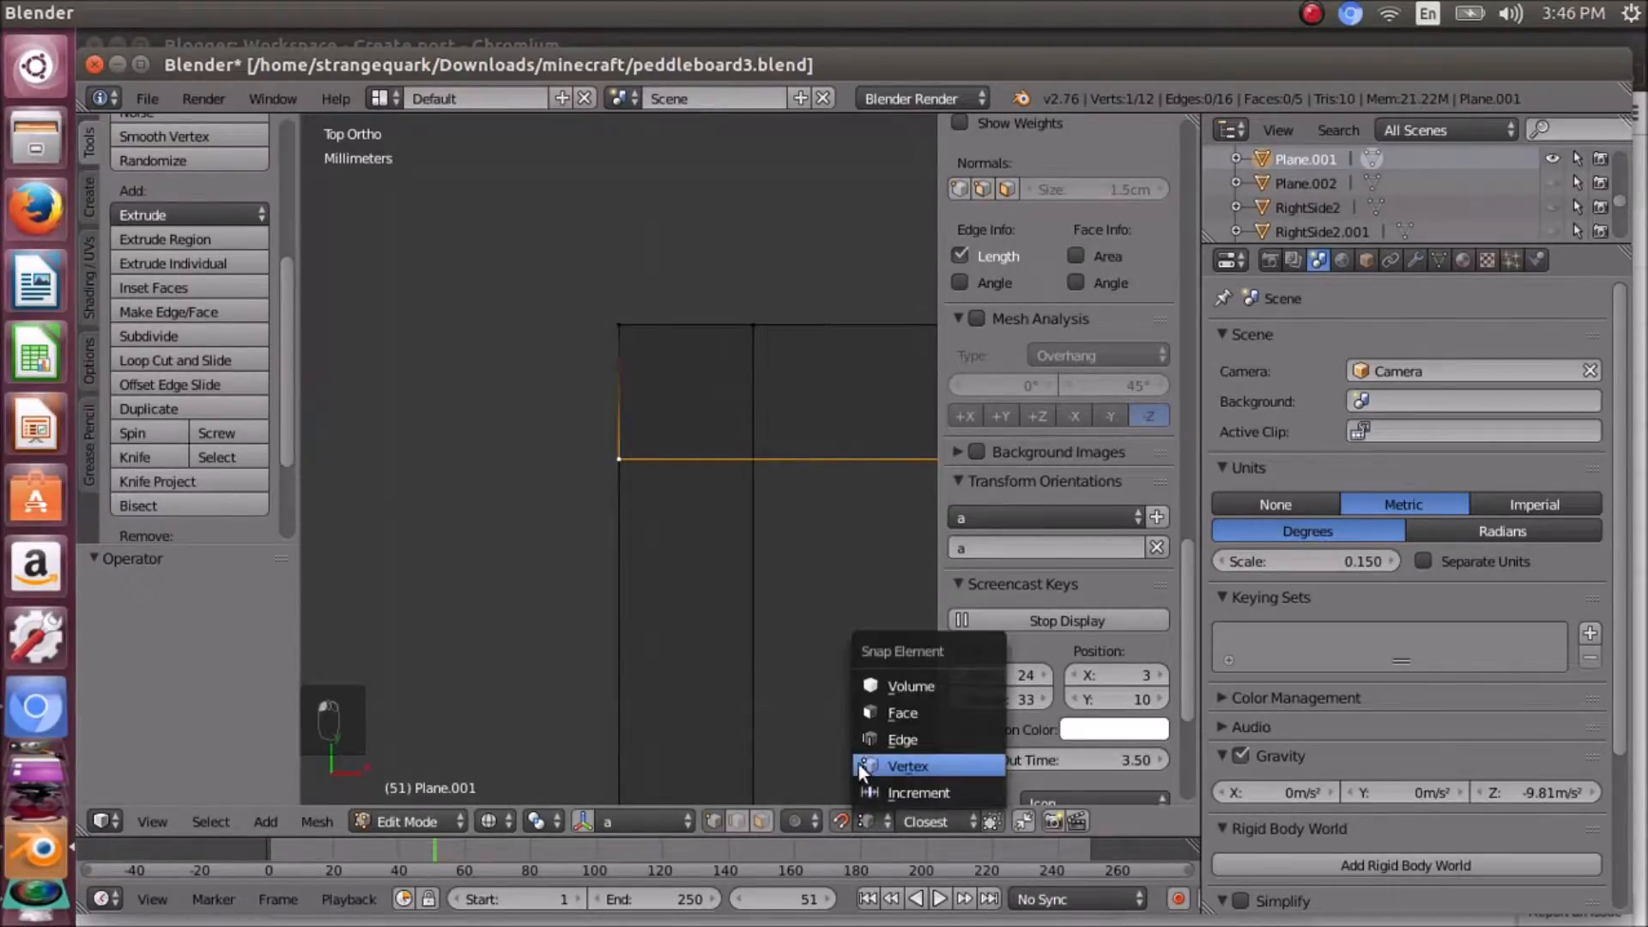
right_click(621, 326)
right_click(629, 453)
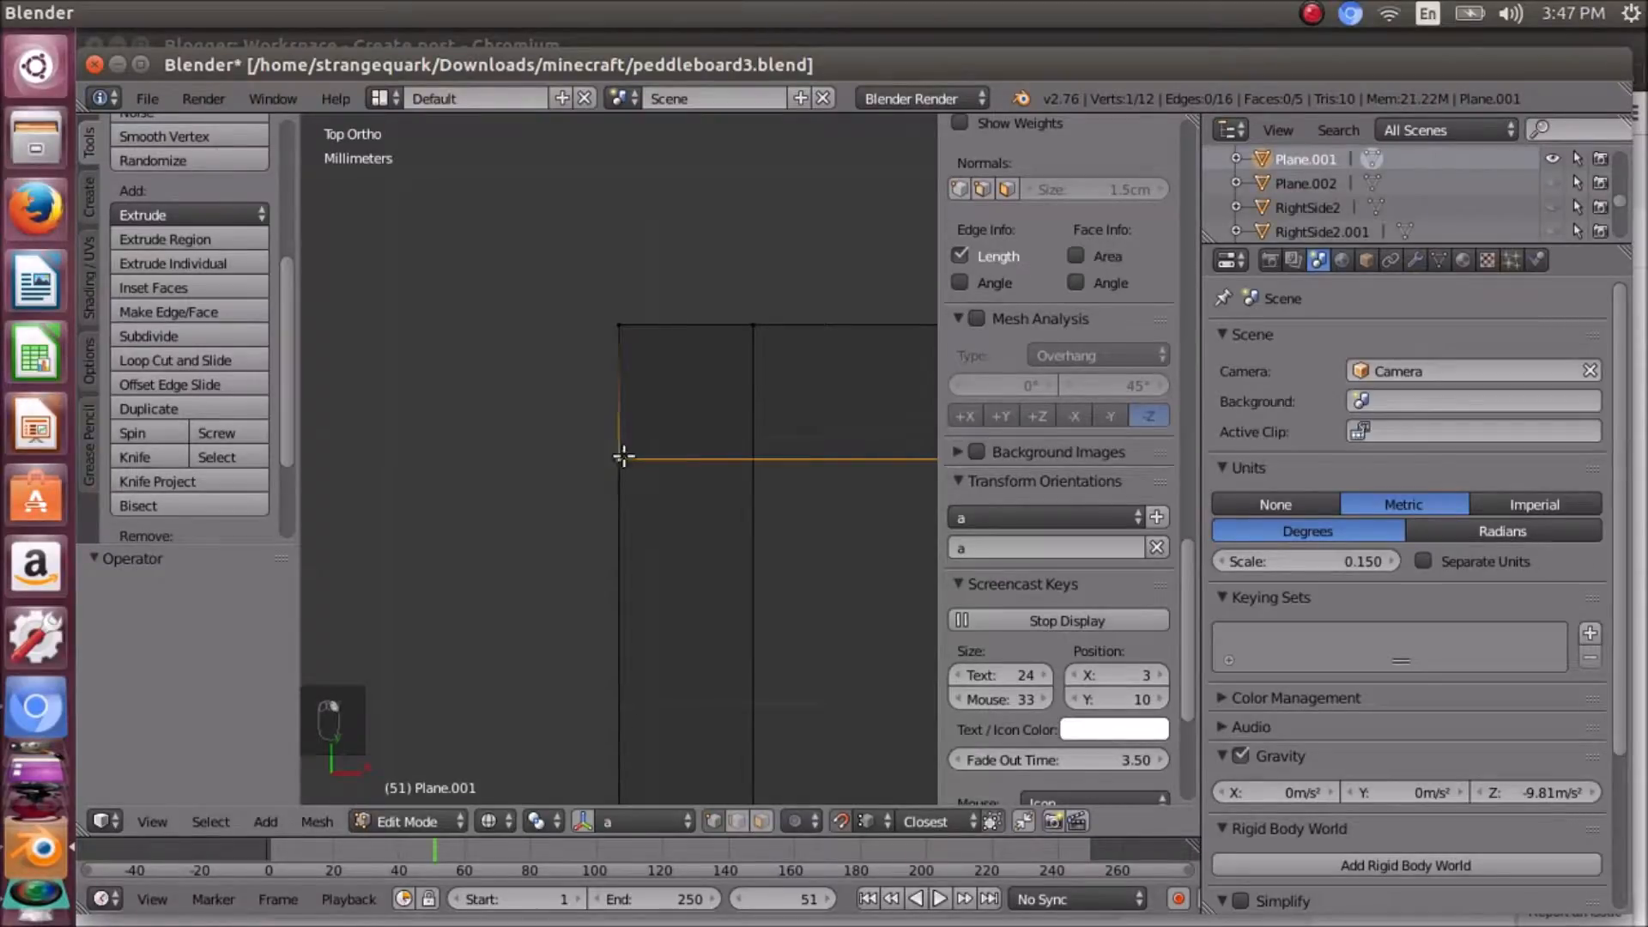
key("e")
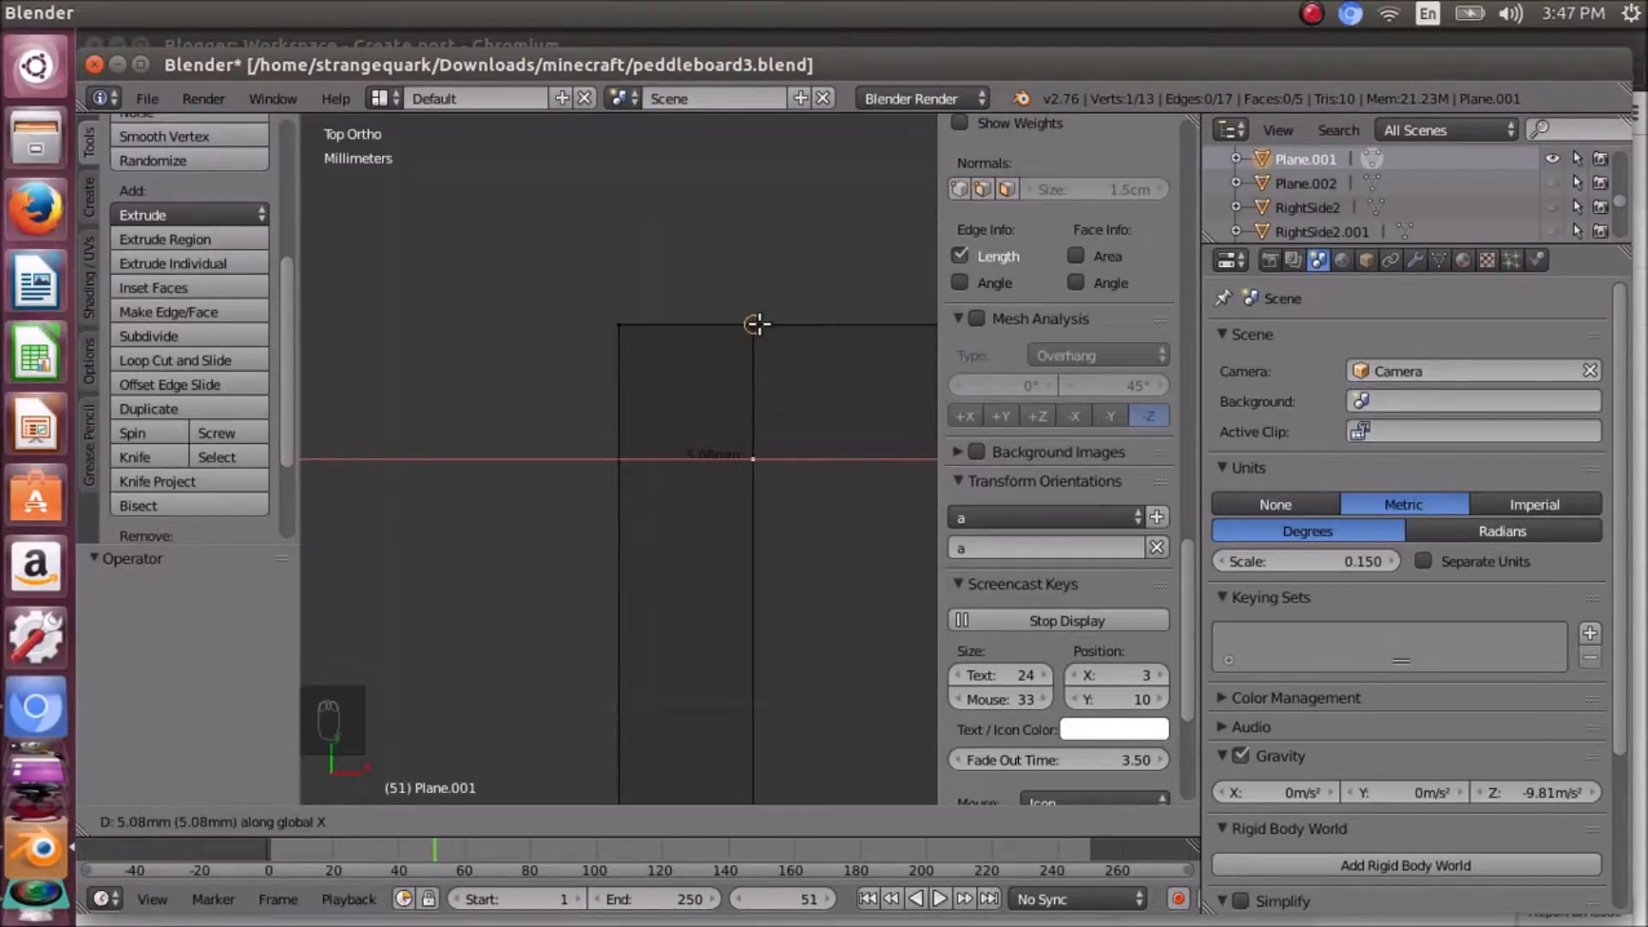
left_click(756, 323)
scroll(725, 452, "up", 1)
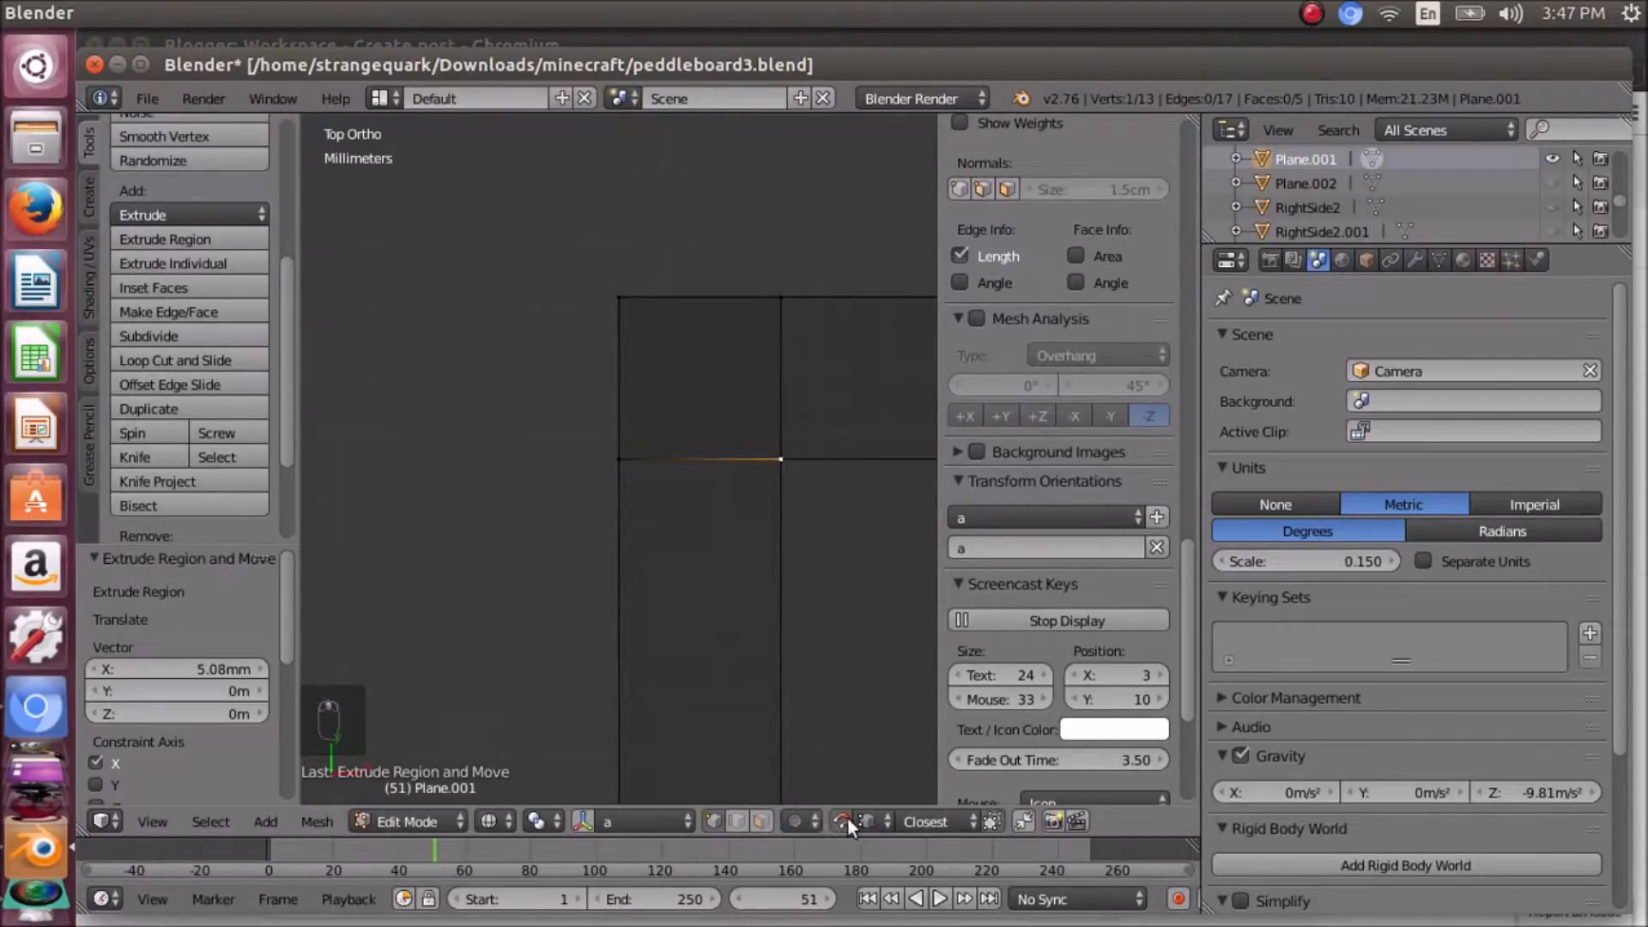
scroll(746, 549, "down", 5)
scroll(710, 543, "down", 2)
scroll(711, 542, "up", 7)
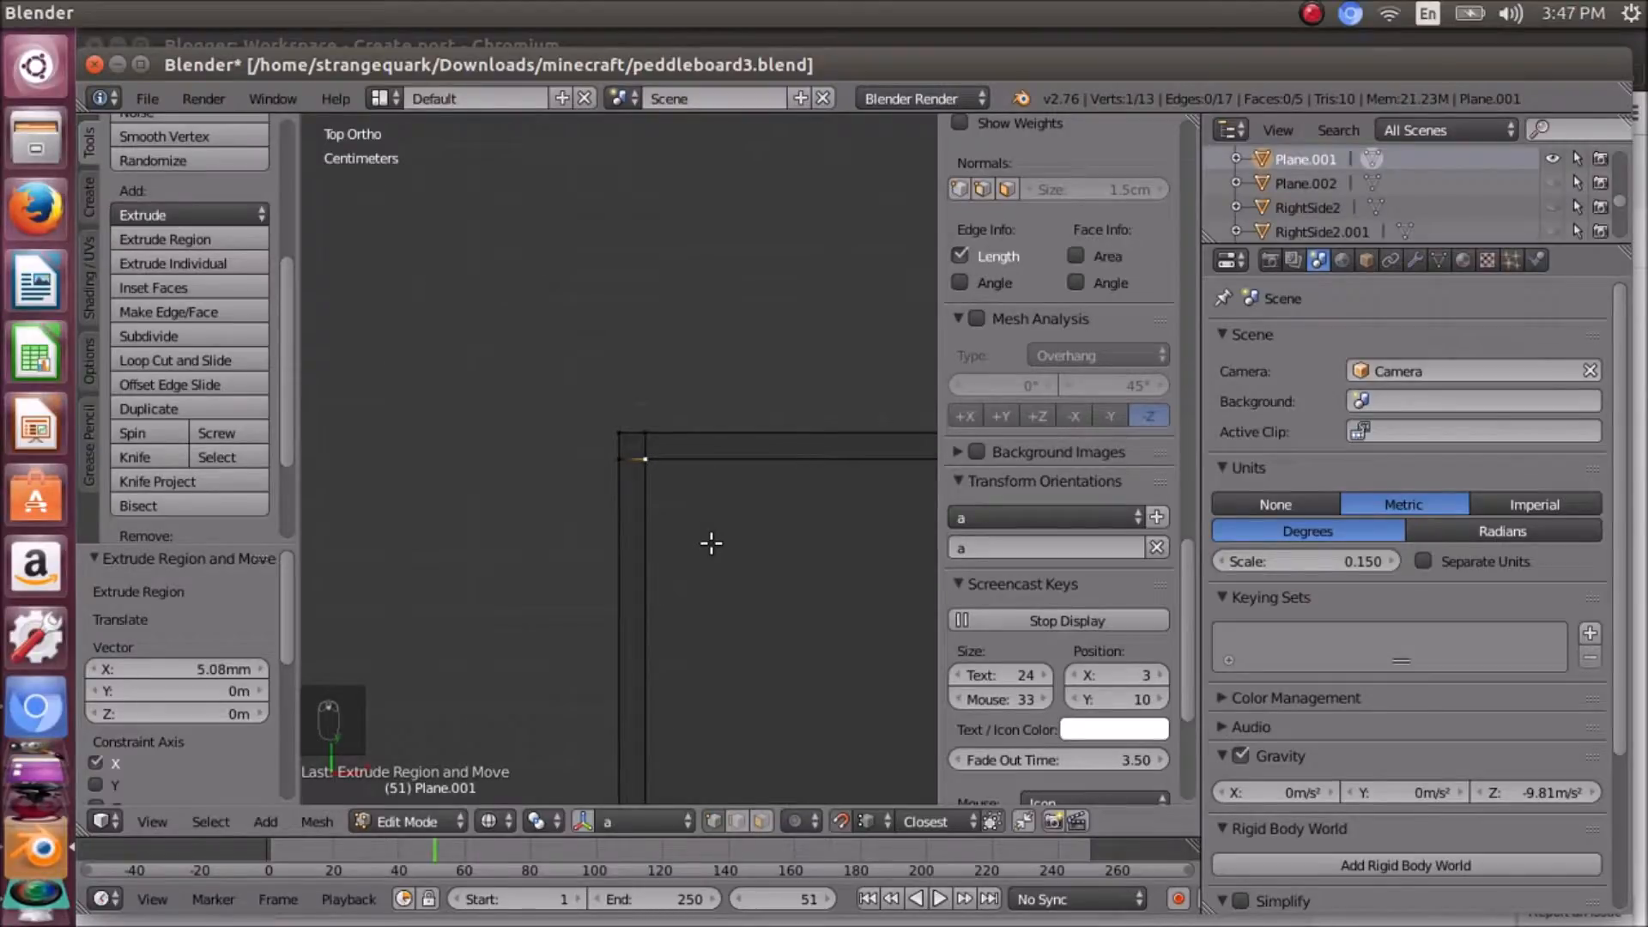
scroll(711, 542, "down", 7)
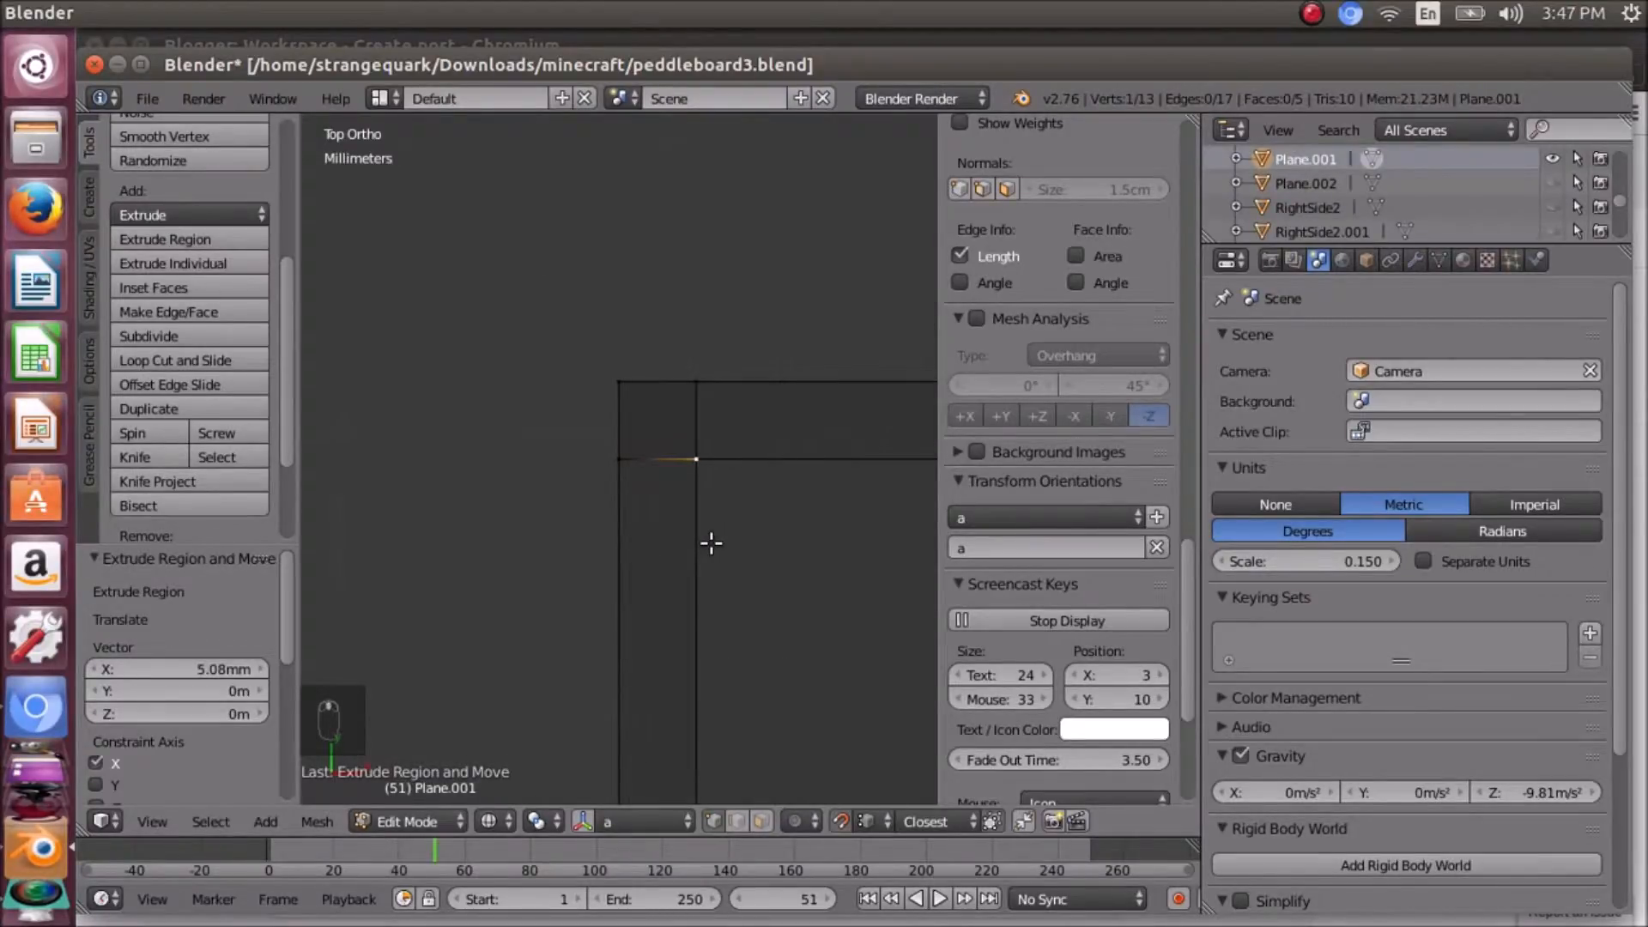
- Extrude the left edge's vertex just above the lower-left corner 5.08 mm along global X, snapping to the left thickness line's bottom vertex
middle_click_drag(710, 543, 637, 558)
scroll(637, 559, "down", 5)
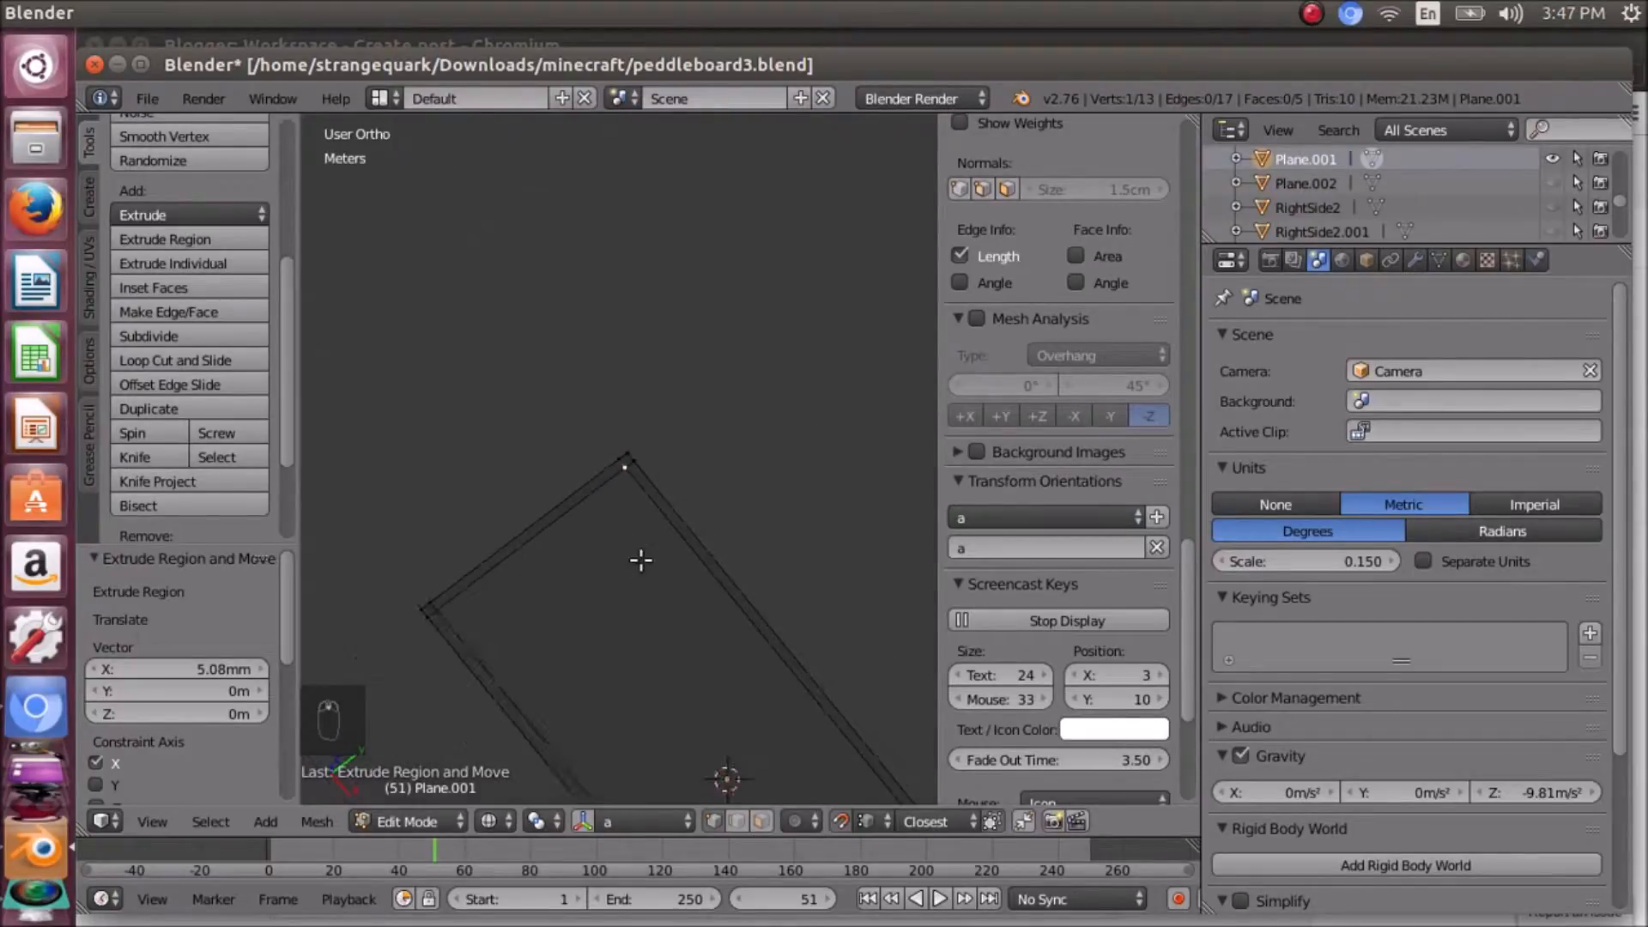
right_click(510, 549)
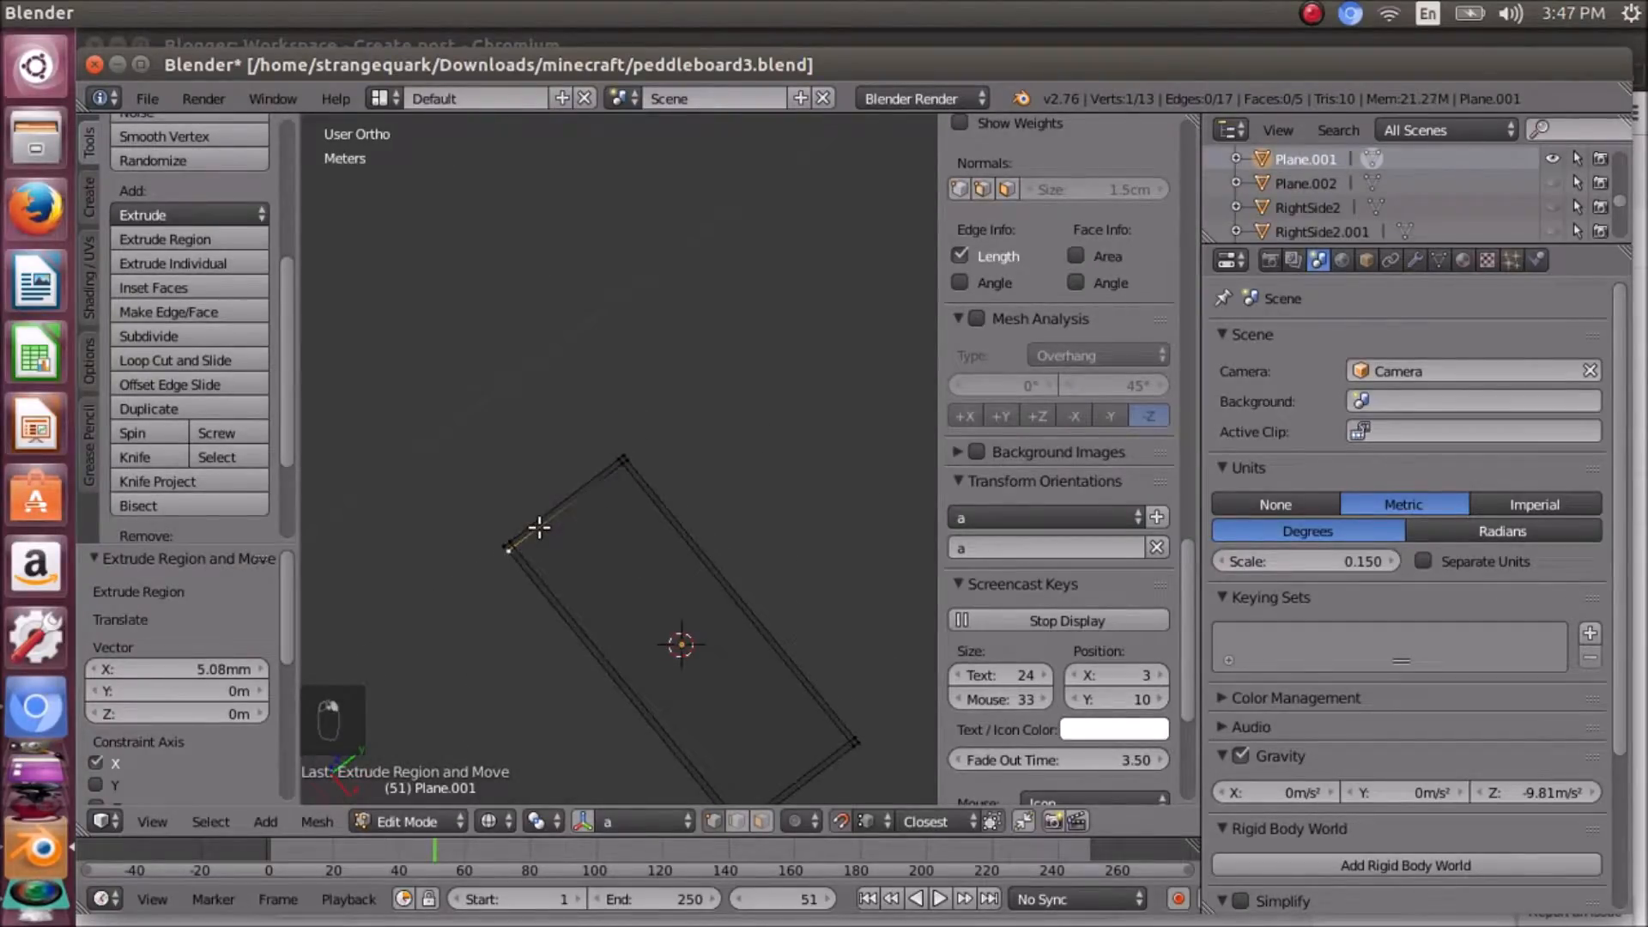
key("KP_Decimal")
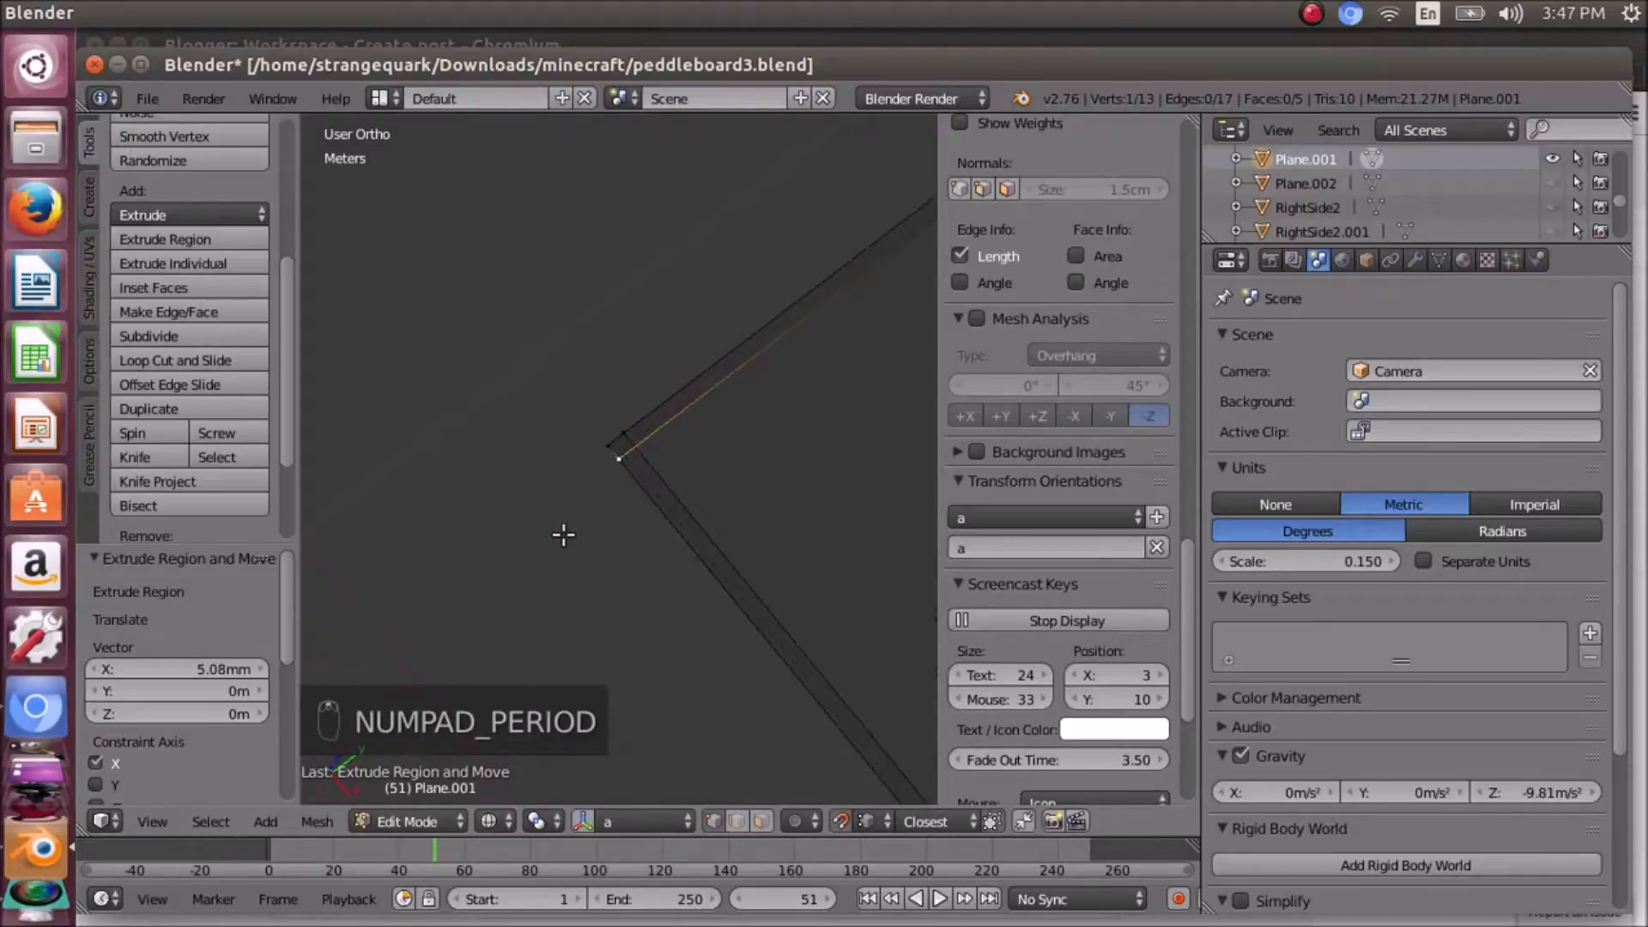
middle_click_drag(563, 531, 642, 525)
right_click(540, 386)
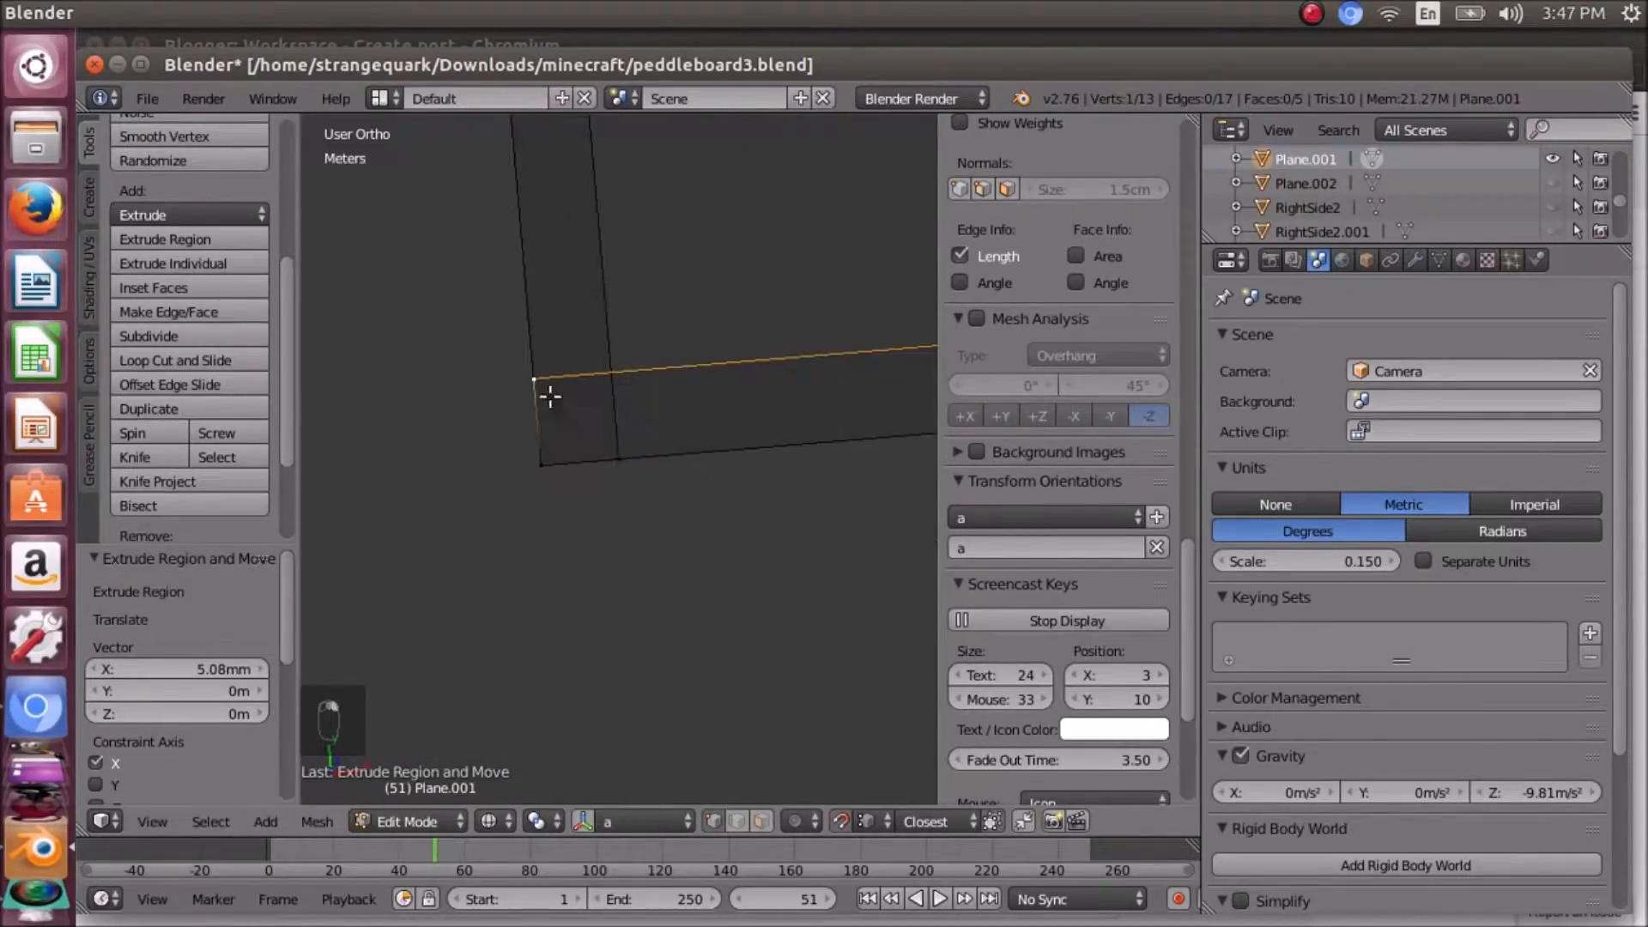
mouse_move(630, 499)
middle_mouse_down()
mouse_move(577, 500)
mouse_move(620, 507)
middle_mouse_up()
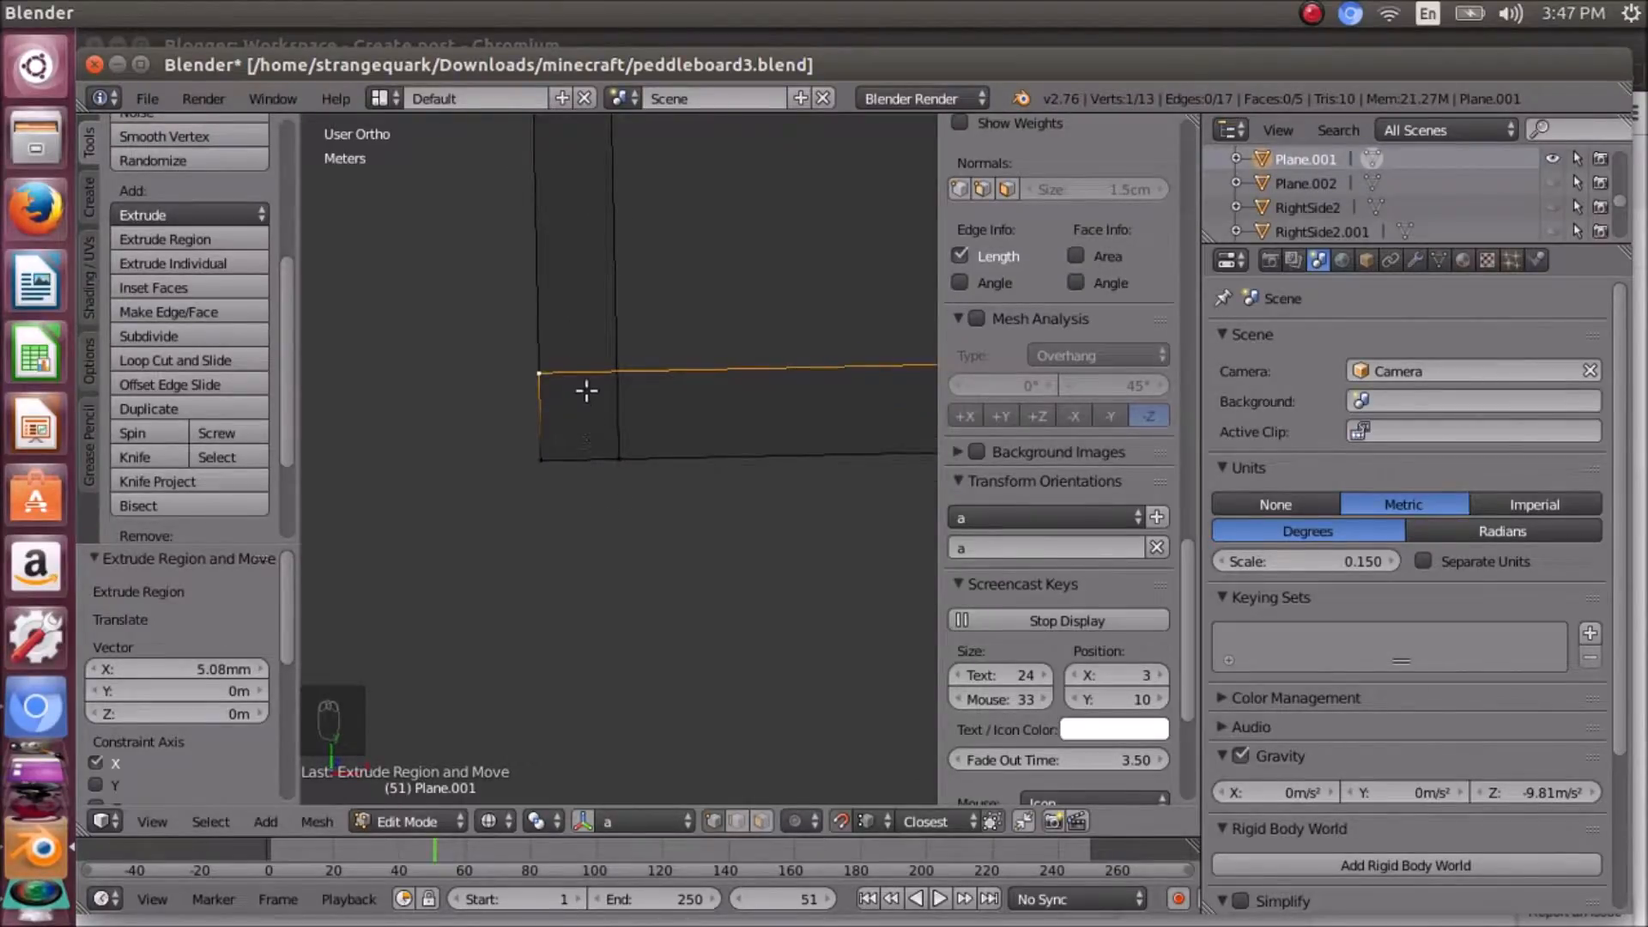
middle_click_drag(586, 393, 586, 400)
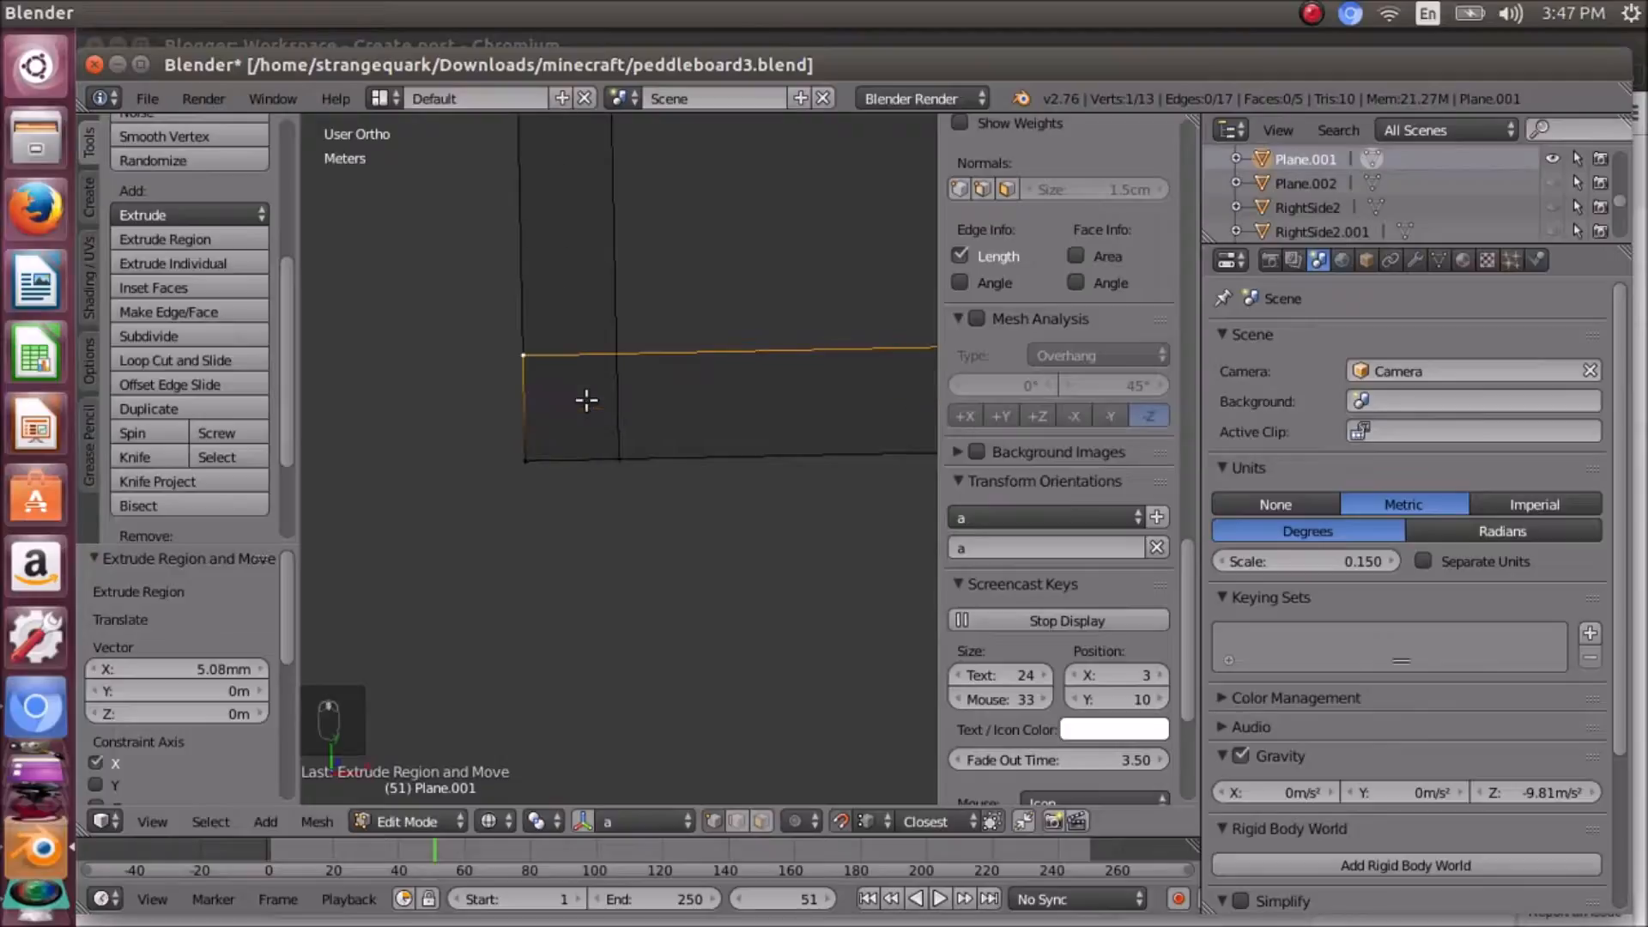
key("e")
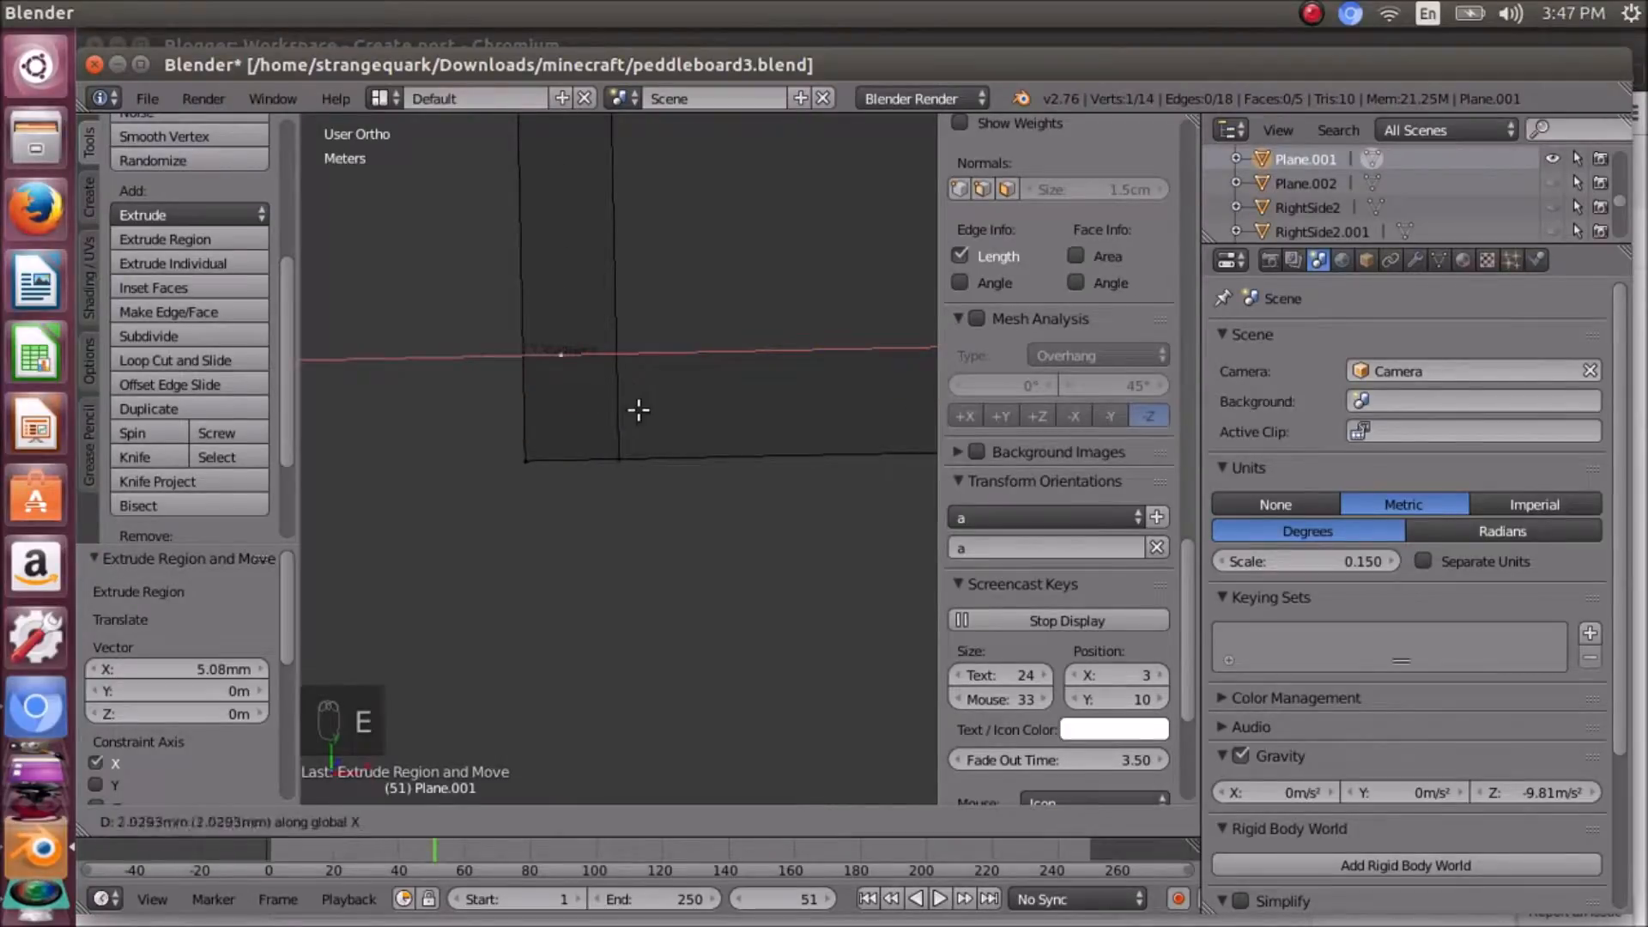
left_click(618, 461)
- Extrude the right edge's vertex just above the lower-right corner -5.8 mm along global X, snapping to the right thickness line's bottom vertex
middle_click_drag(655, 481, 624, 500)
middle_click_drag(731, 562, 734, 562)
right_click(876, 633)
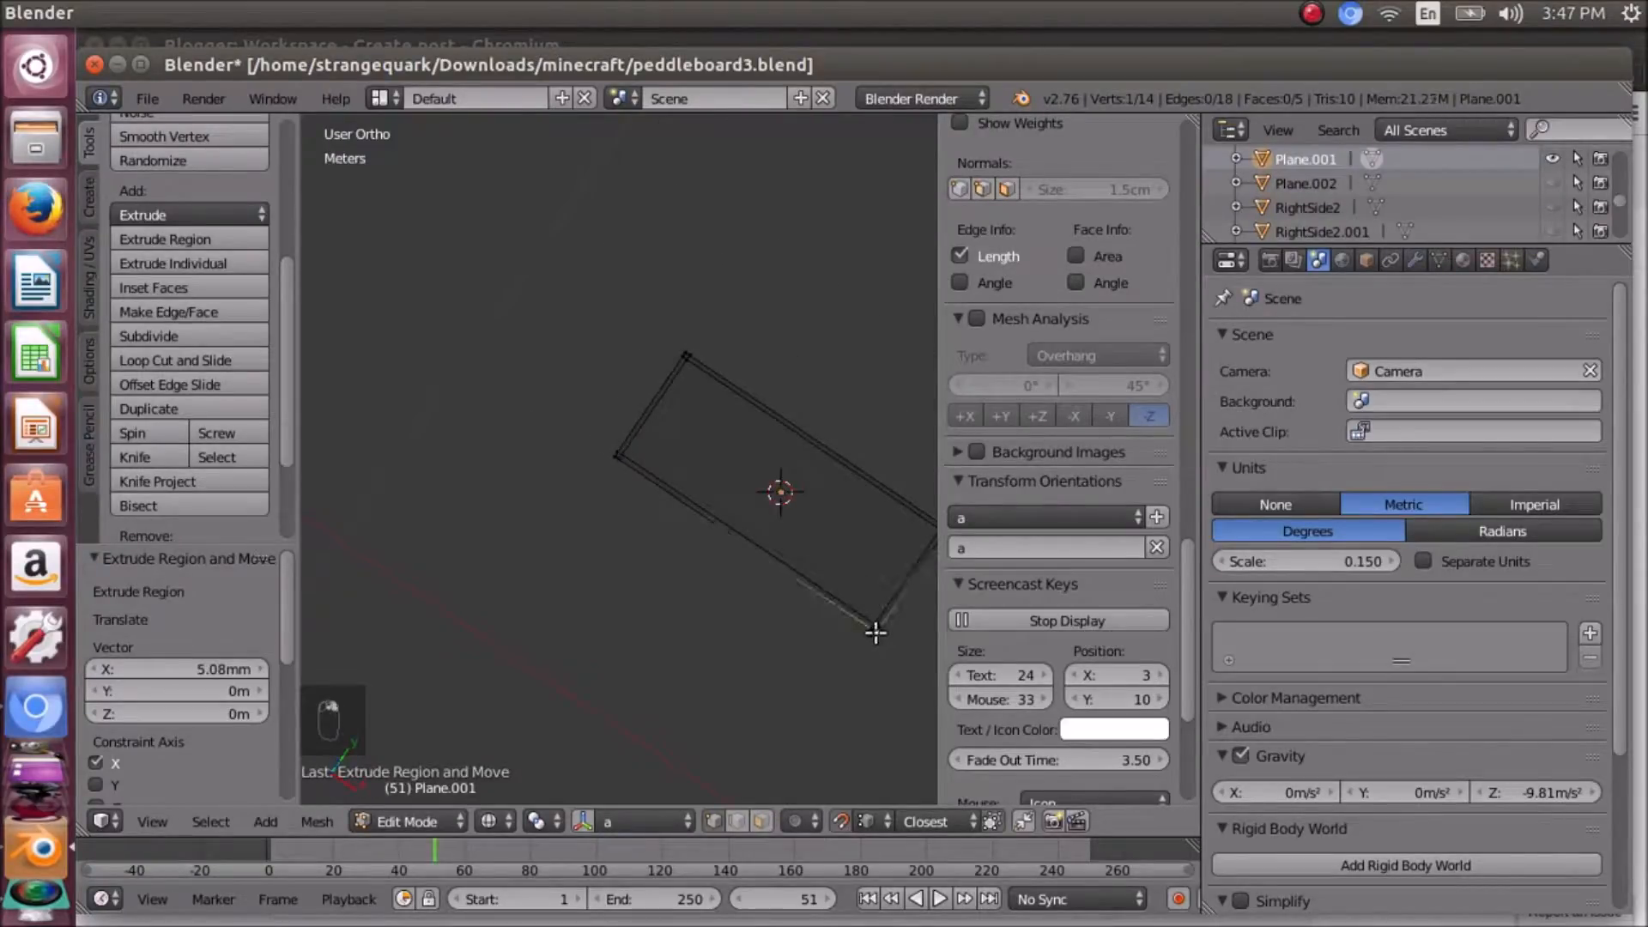
key("KP_Decimal")
middle_click_drag(673, 546, 618, 528)
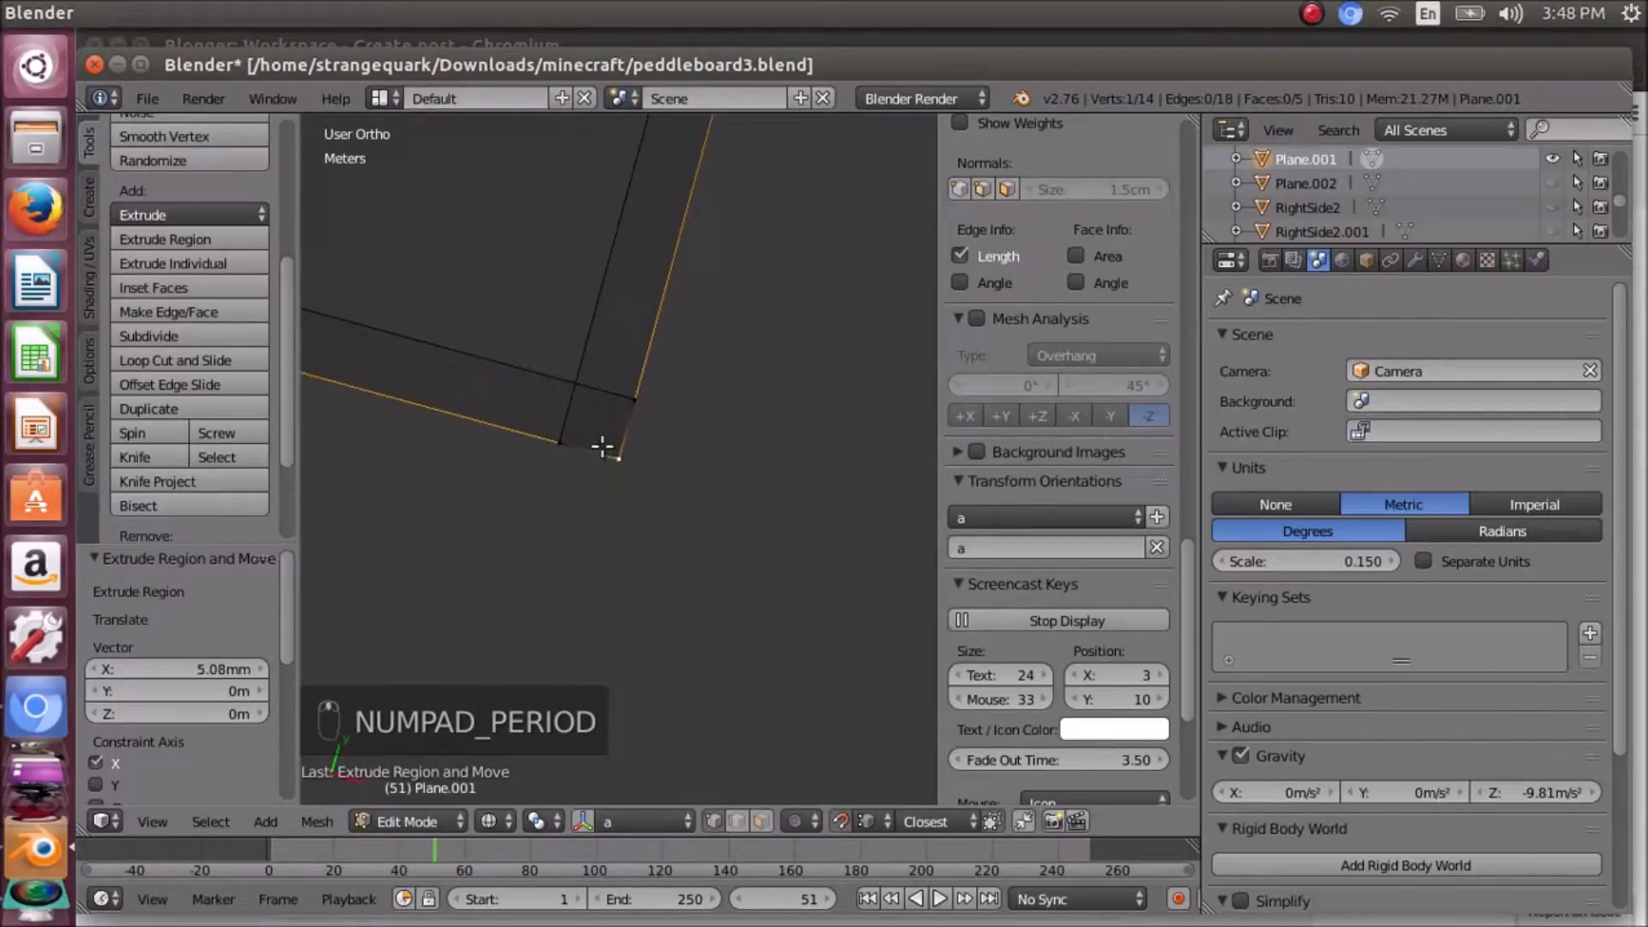
right_click(635, 401)
key("e")
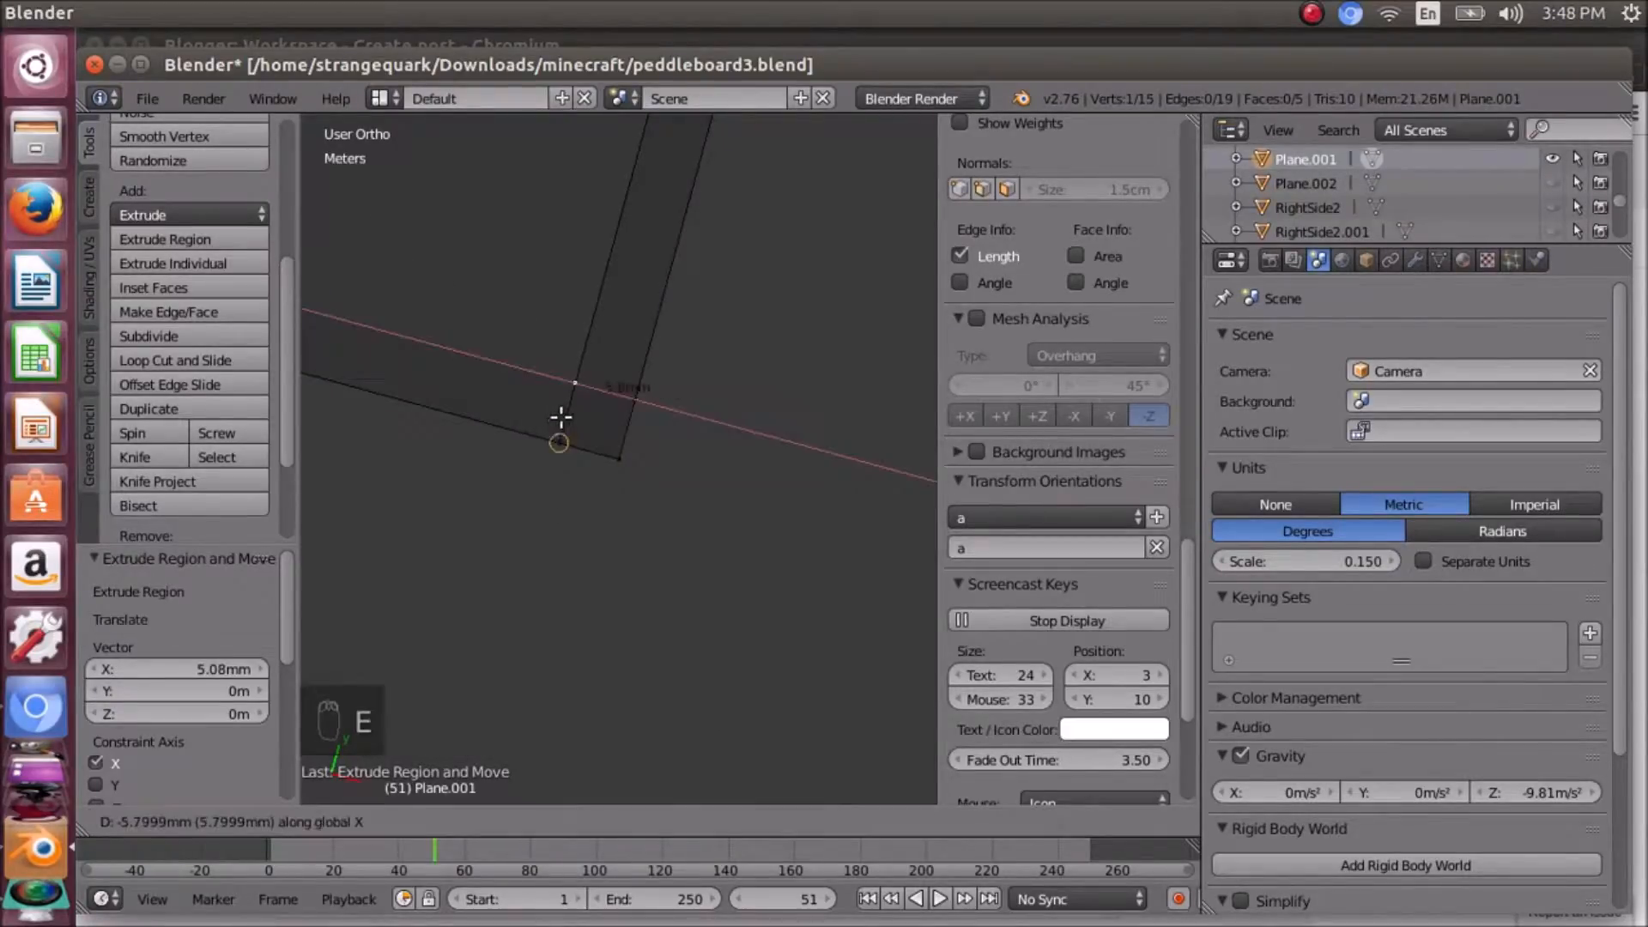
left_click(551, 457)
- Extrude the right edge's vertex just below the upper-right corner -5.8 mm along global X, snapping to the right thickness line's top vertex
middle_click_drag(690, 507, 512, 541)
scroll(548, 530, "down", 11)
right_click(789, 429)
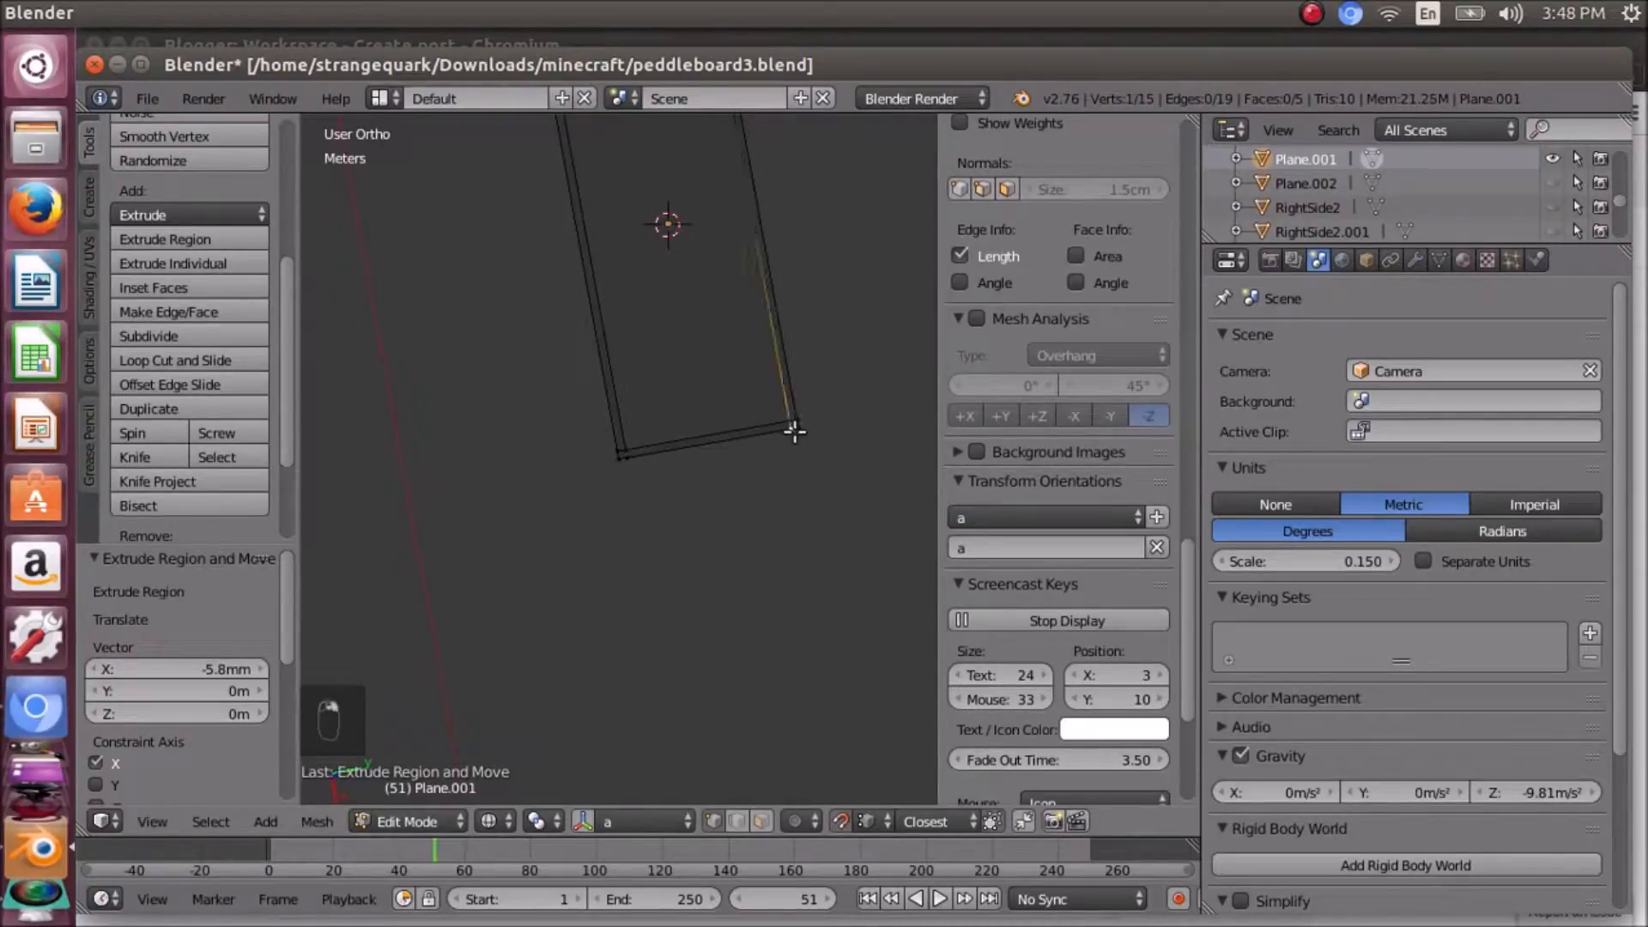
key("KP_Decimal")
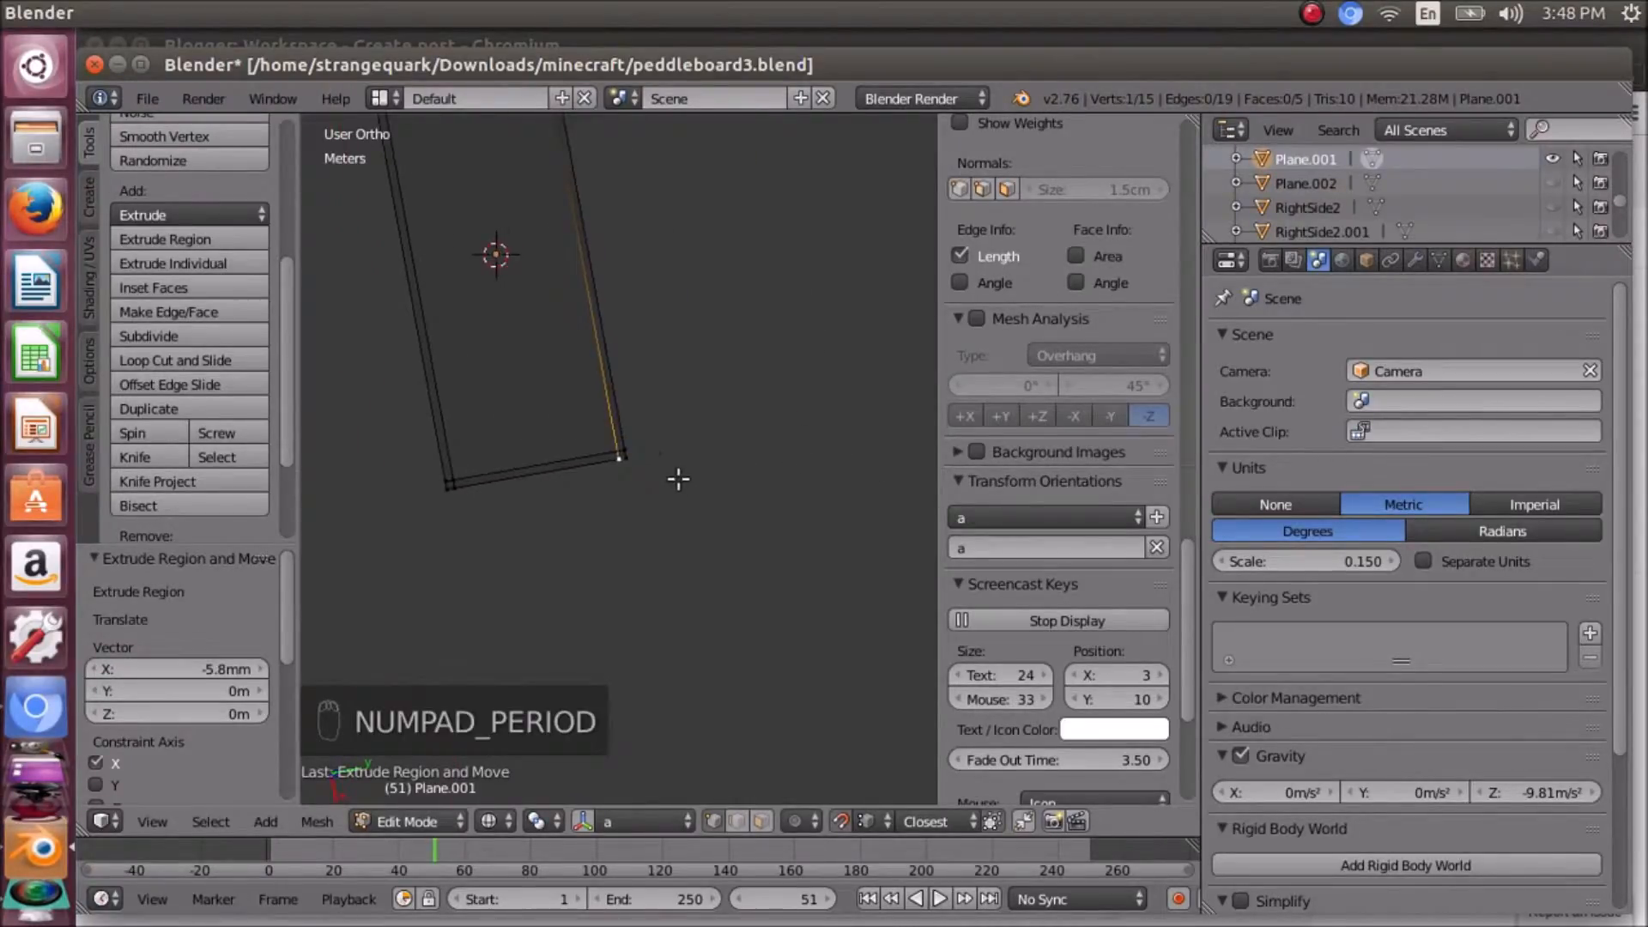
middle_click_drag(601, 551, 477, 554)
middle_click_drag(600, 563, 647, 567)
key("e")
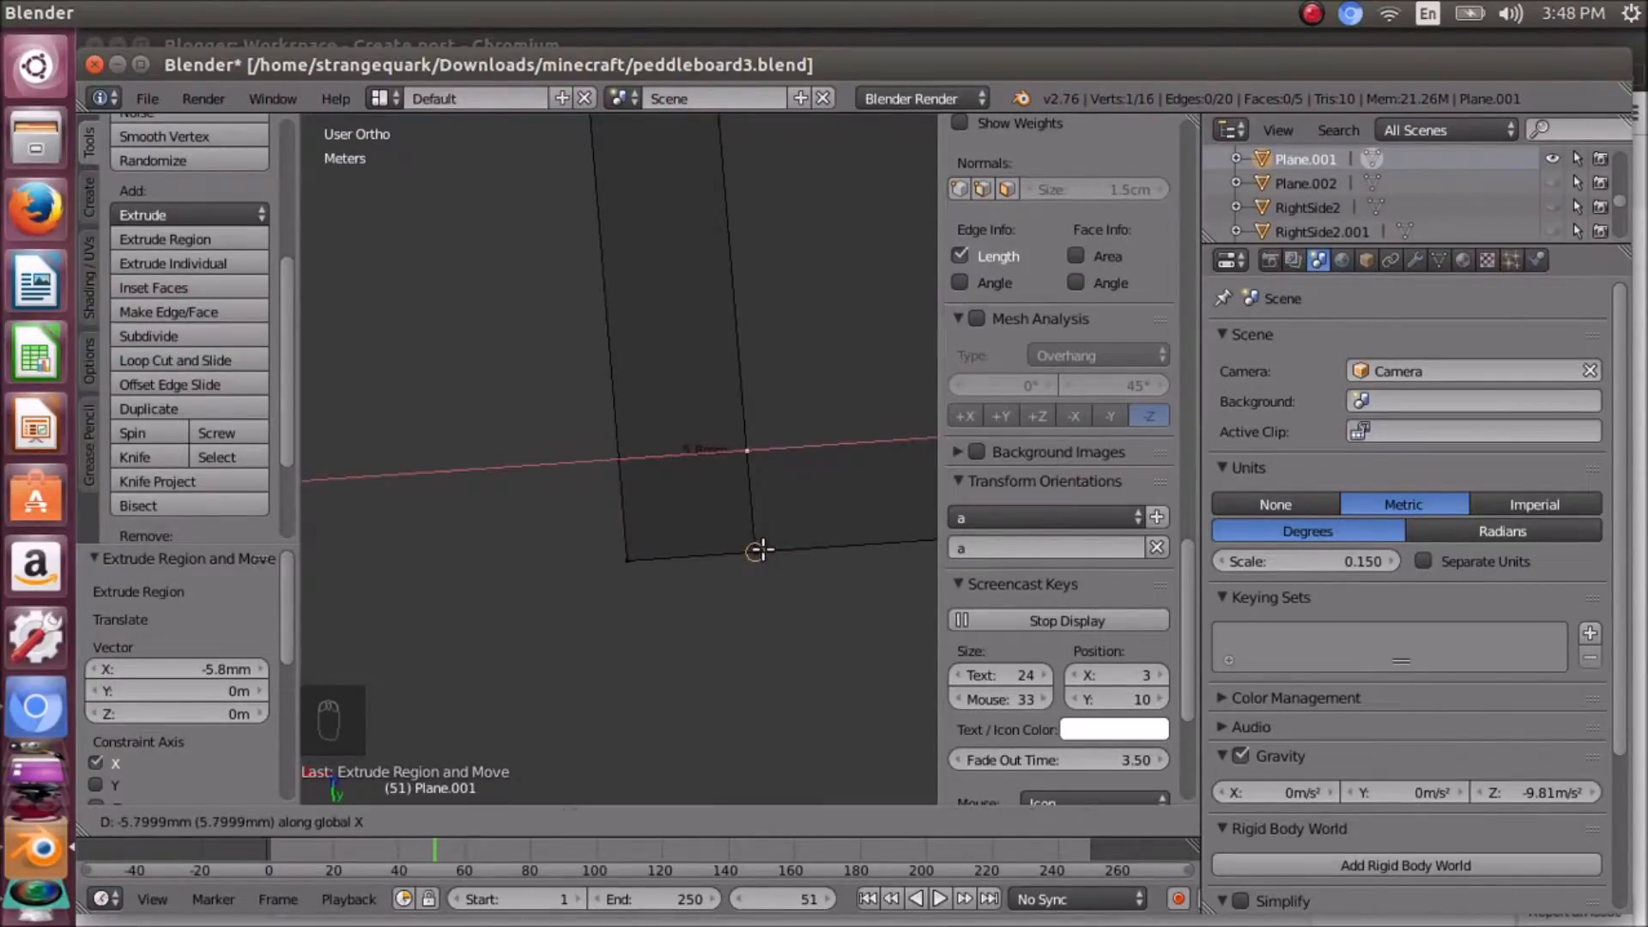
left_click(757, 550)
- Frame the whole panel in the top orthographic view and clear the selection
middle_click_drag(750, 592, 396, 486)
scroll(503, 509, "down", 5)
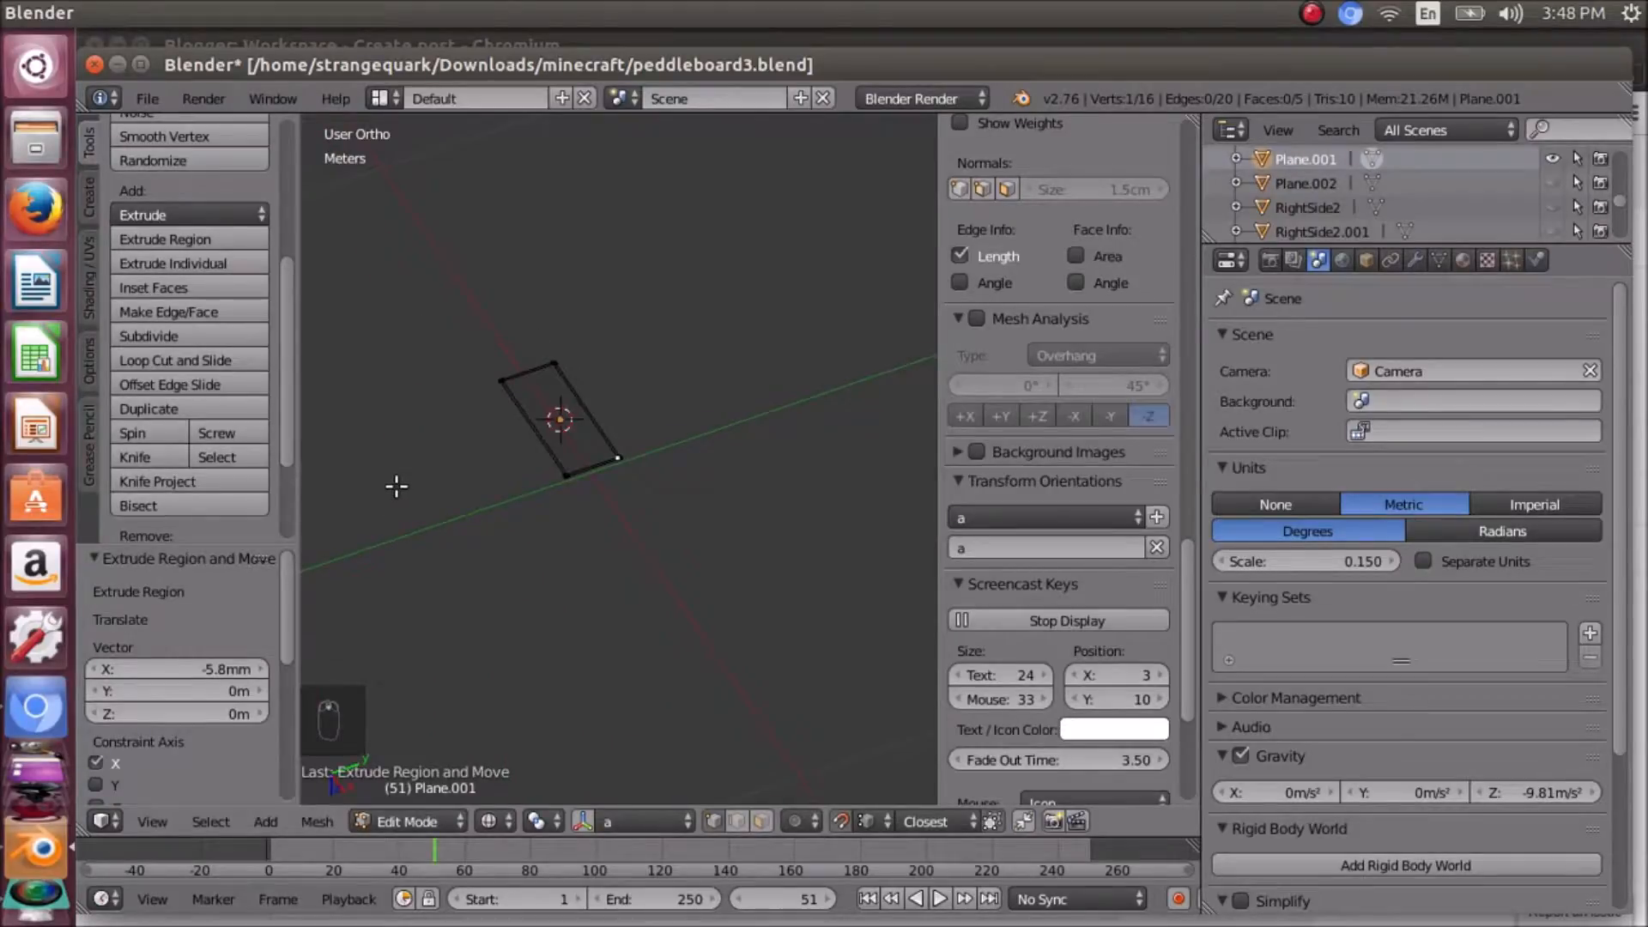
key("a")
key("KP_Decimal")
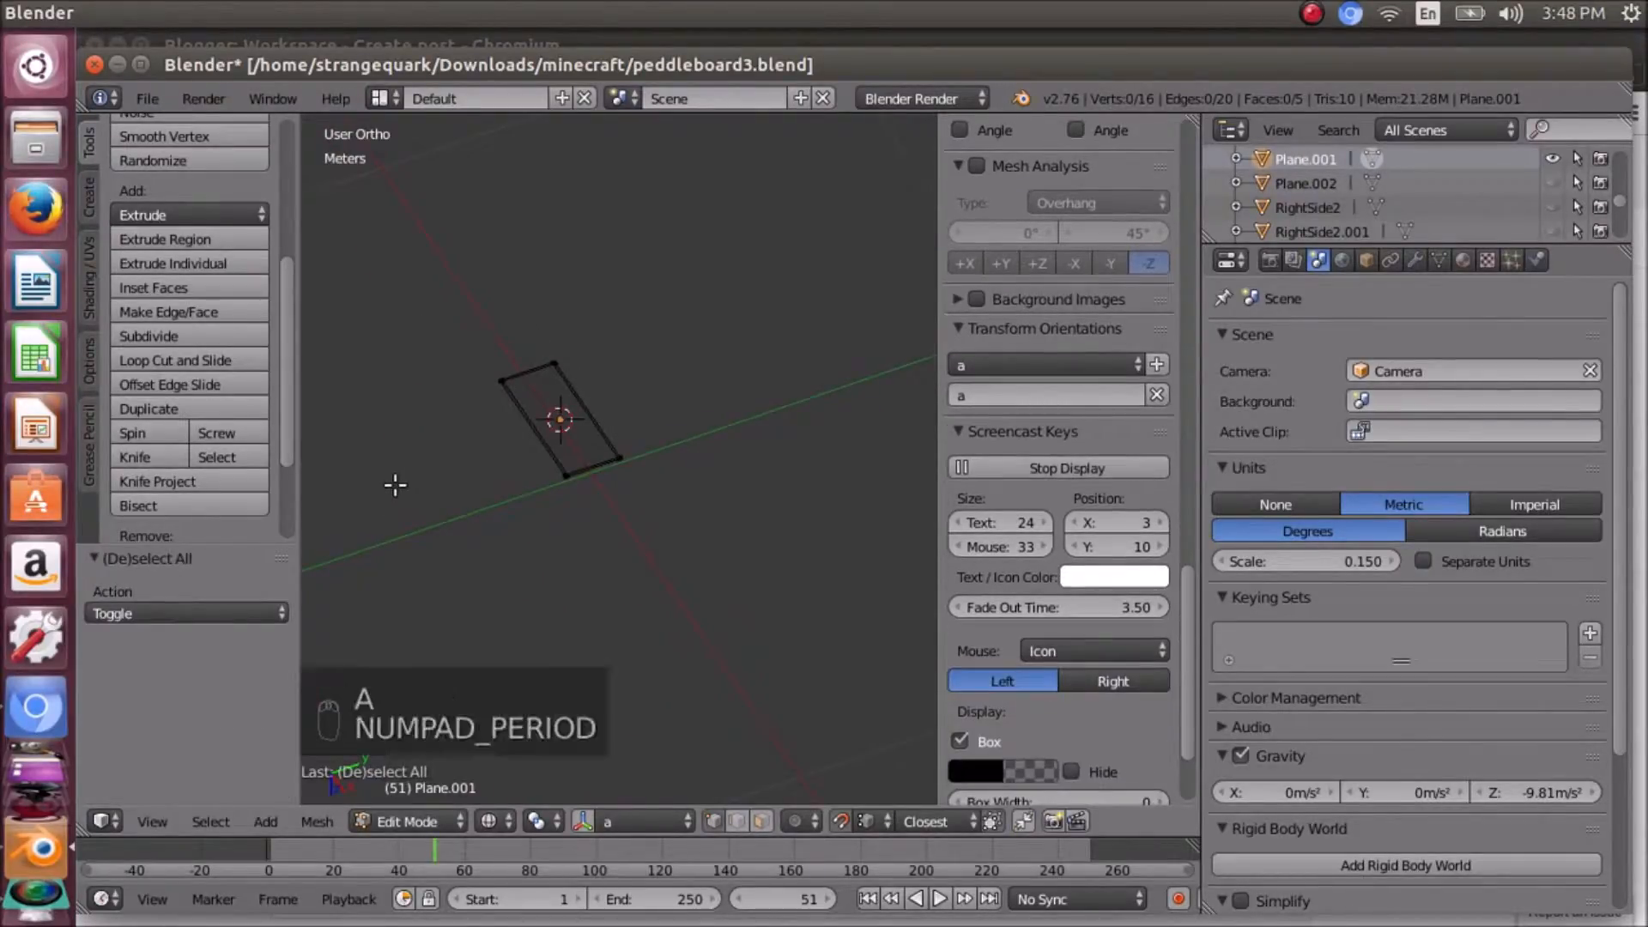
key("a")
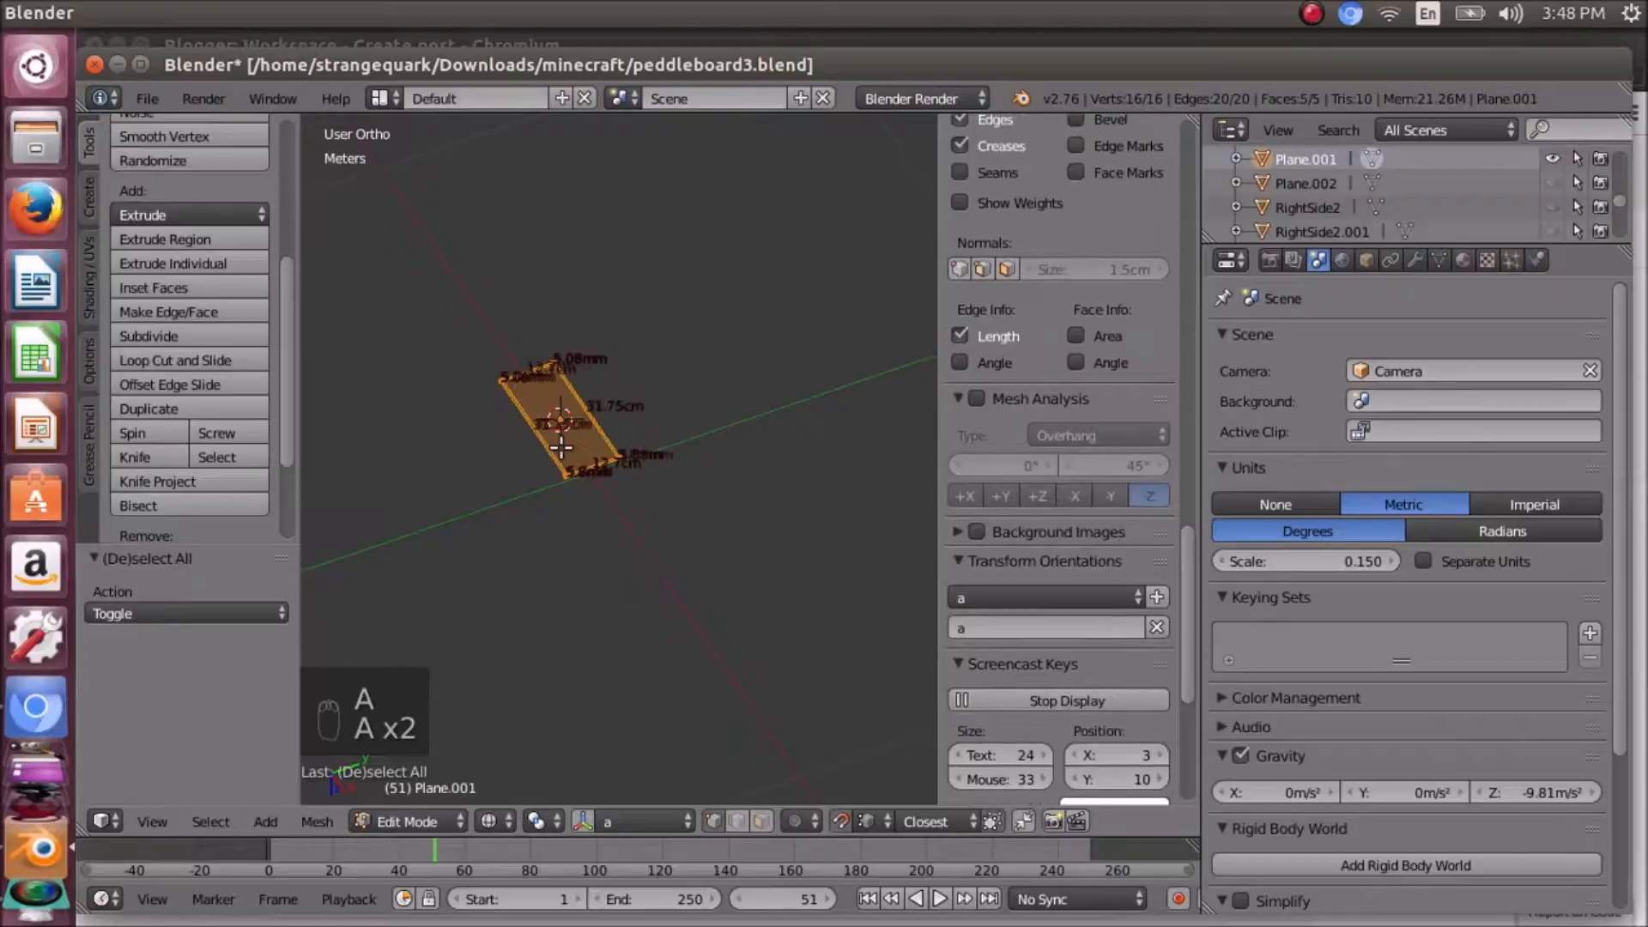
key("KP_Decimal")
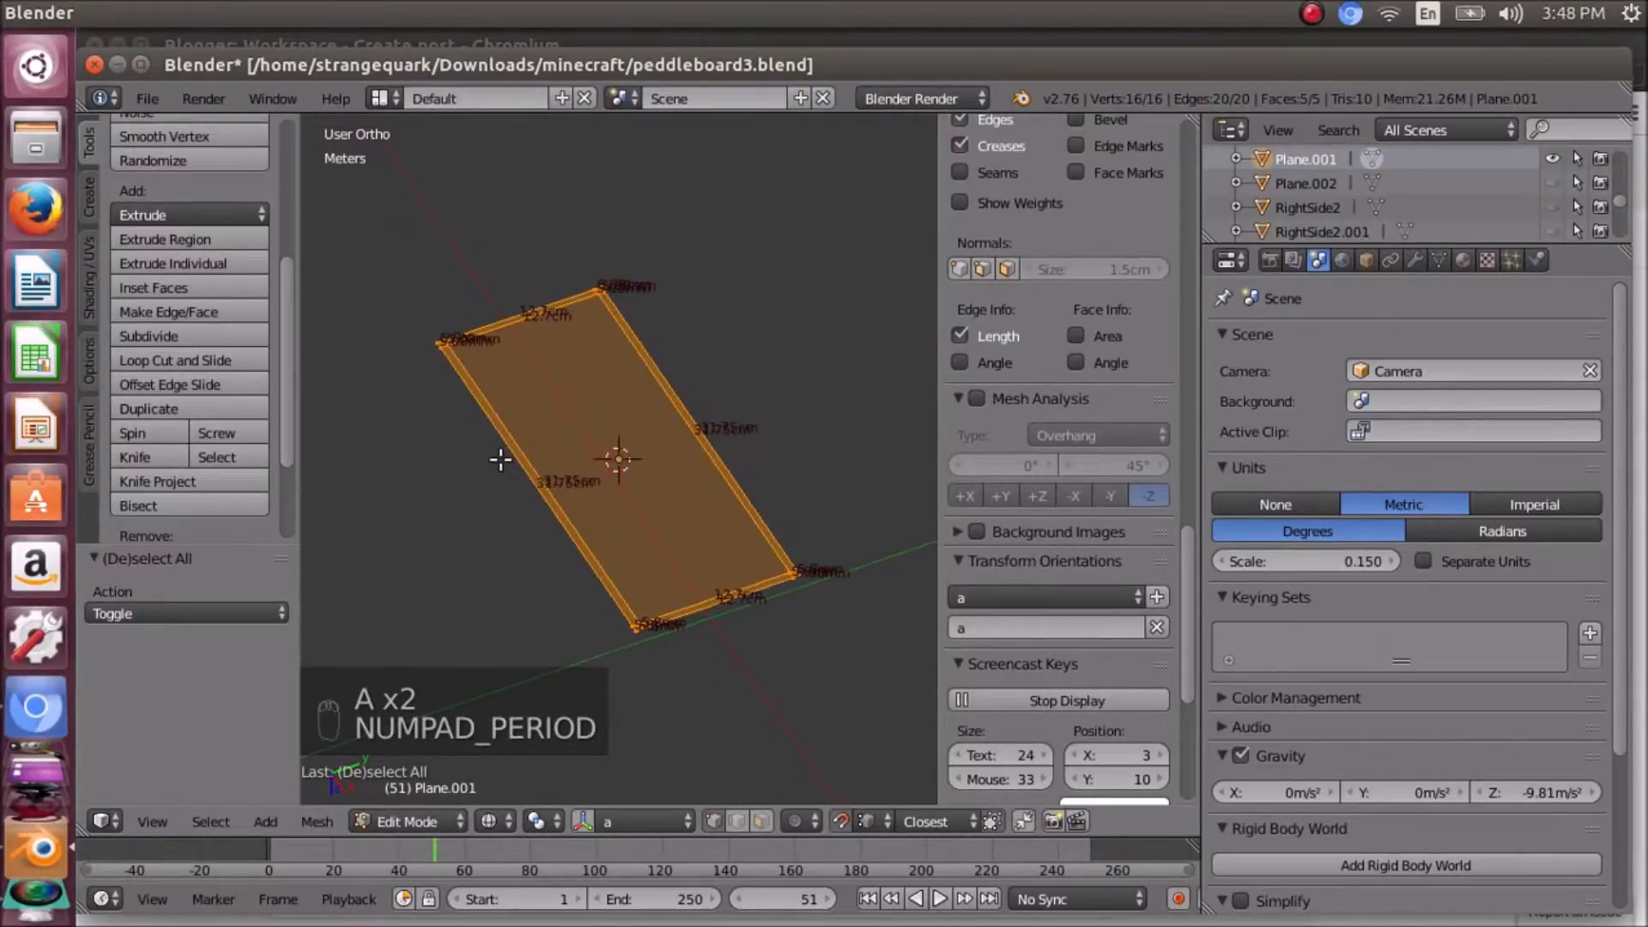
key("KP_7")
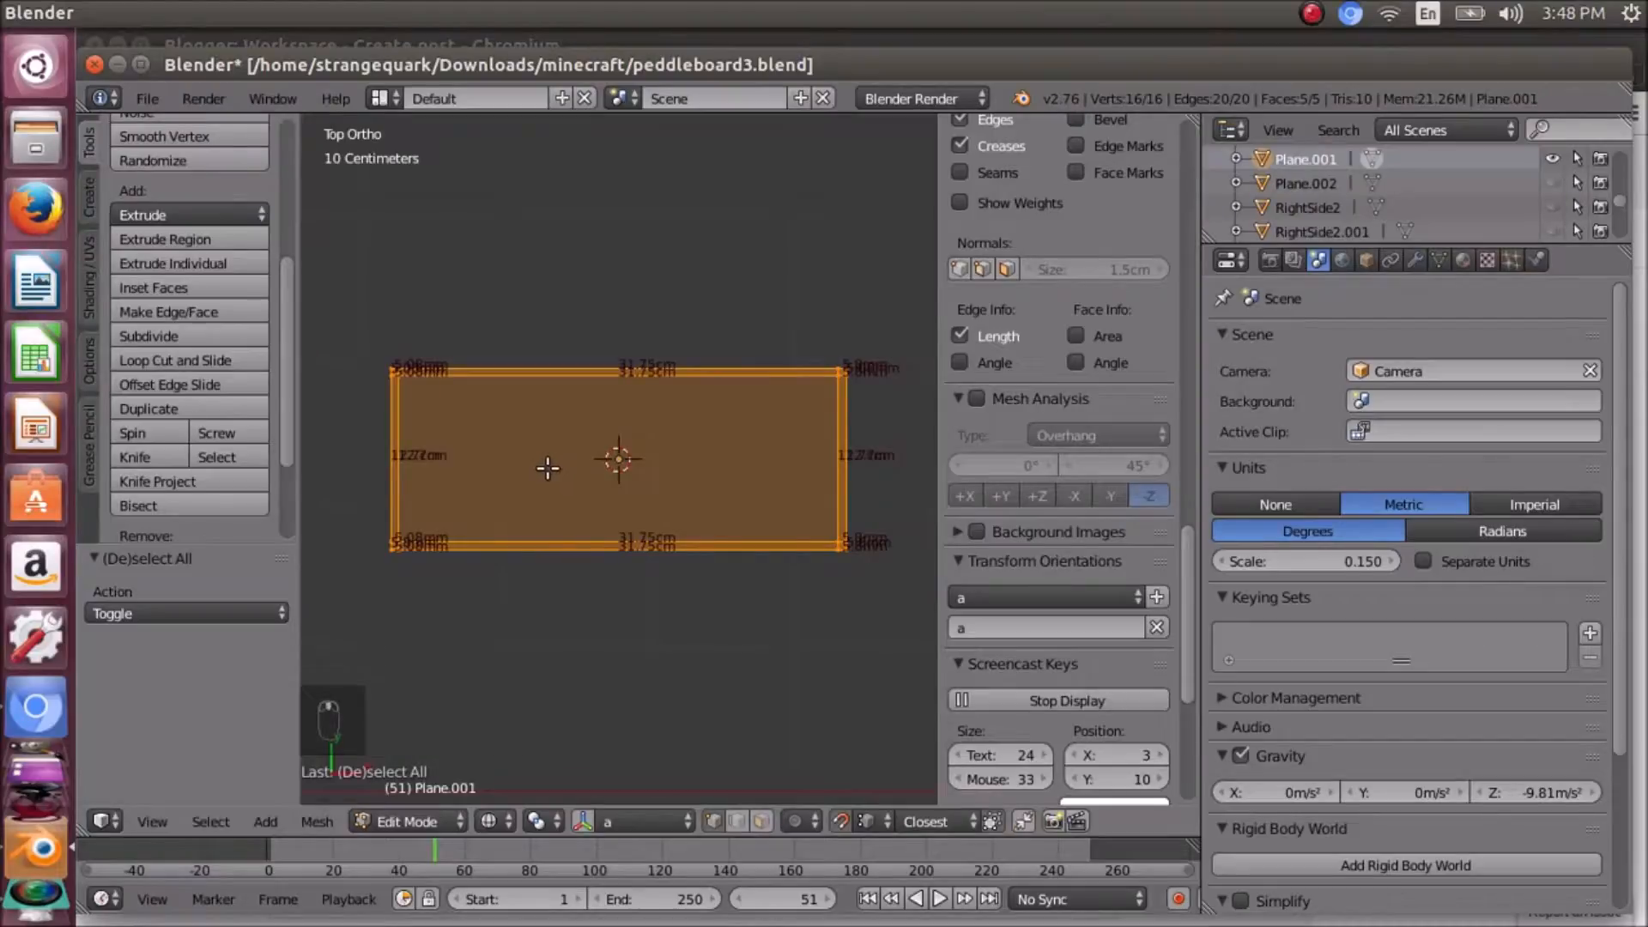
key("a")
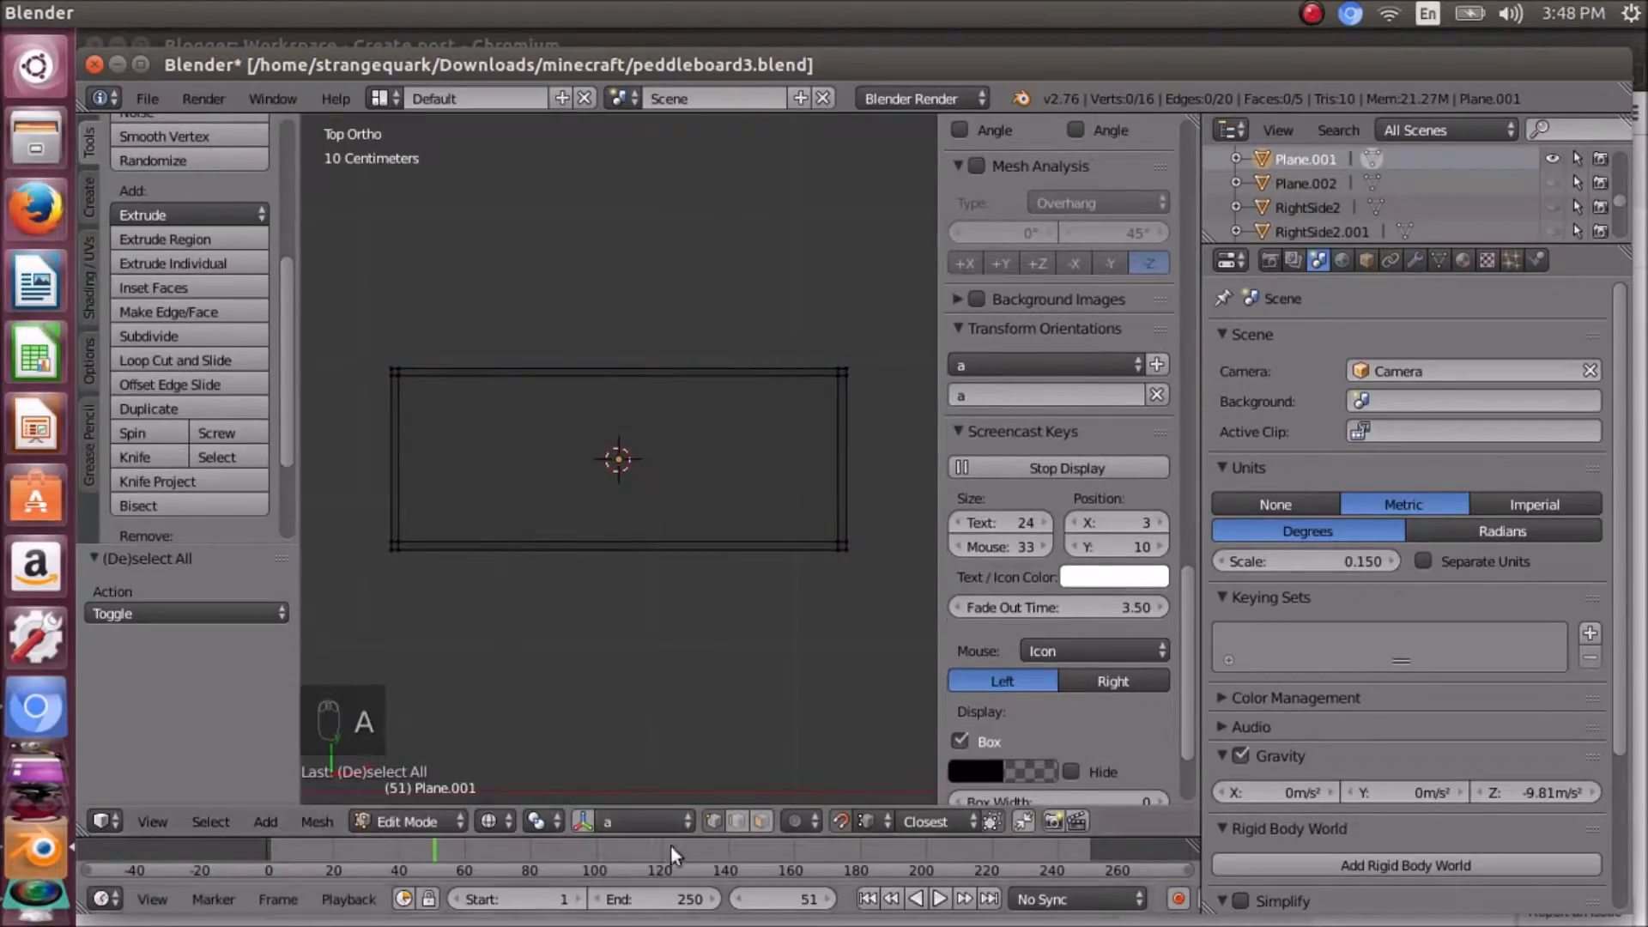
- In face selection mode, select the large face spanning the whole panel and delete it with the Faces option
left_click(762, 819)
left_click(607, 485)
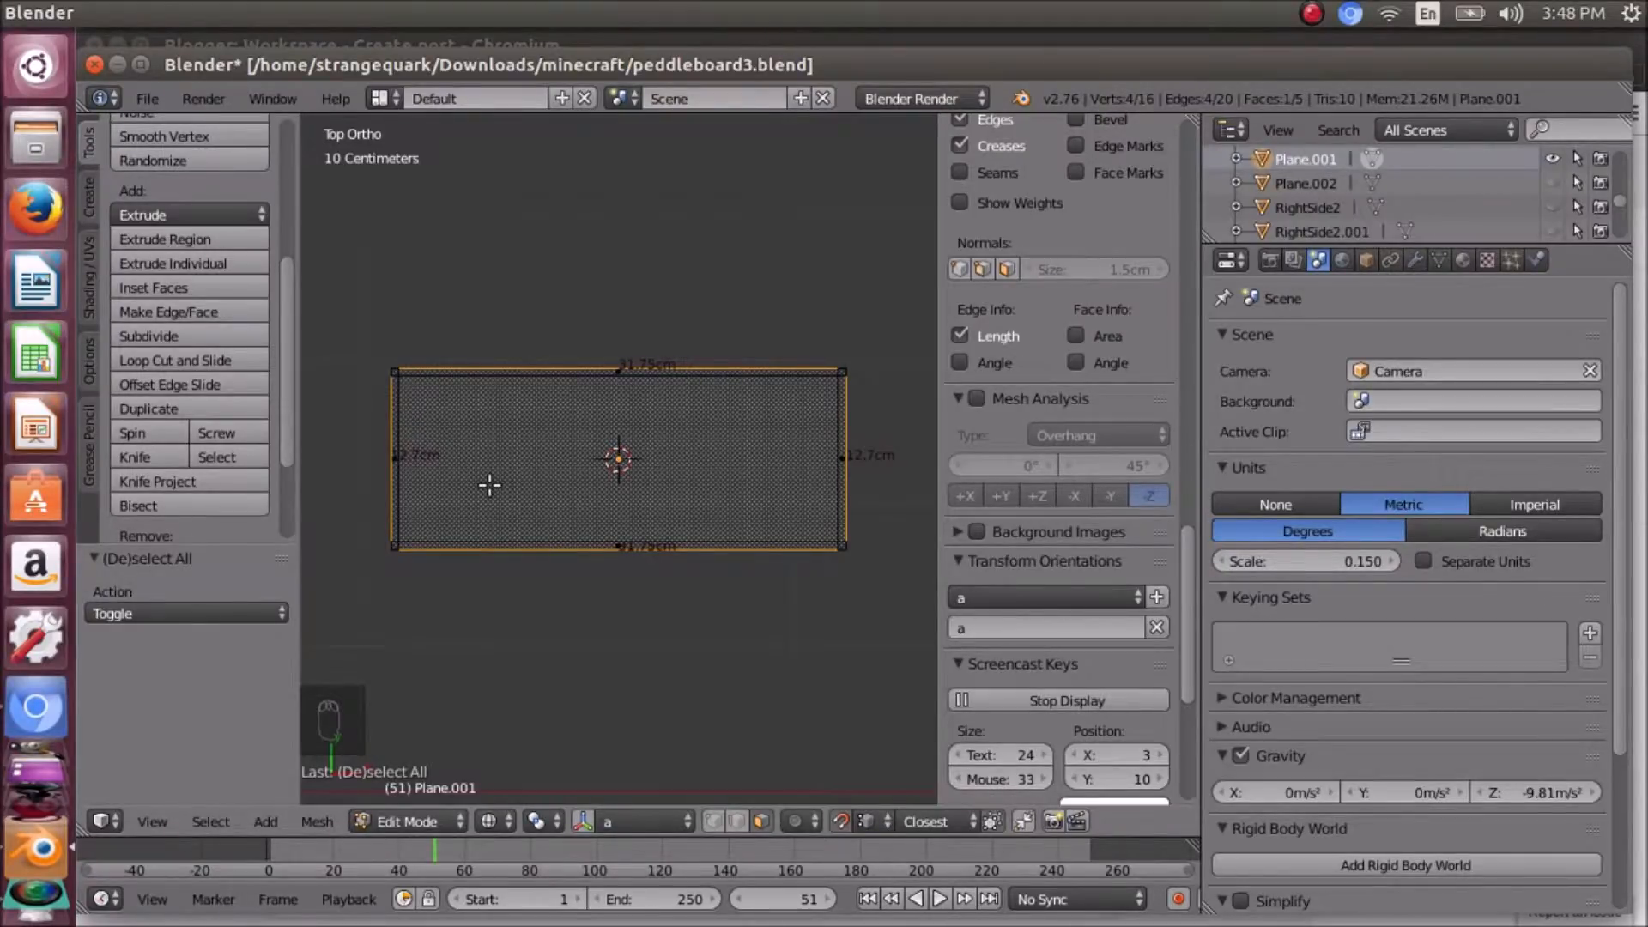
scroll(490, 483, "down", 1)
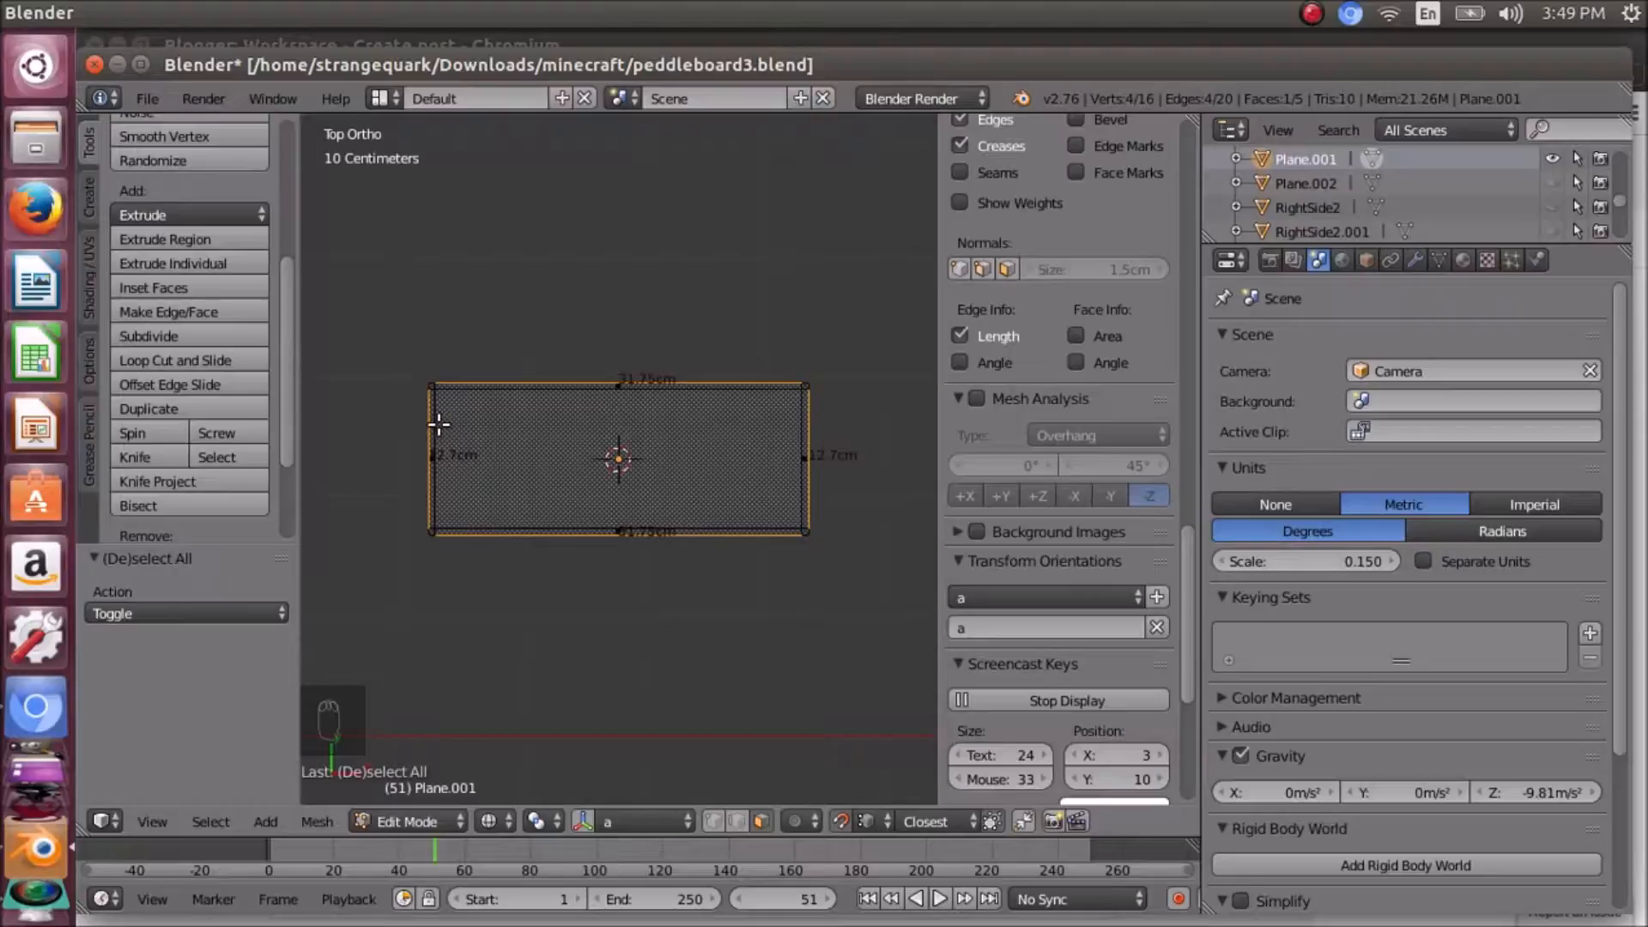
scroll(478, 434, "up", 5)
scroll(478, 434, "down", 5)
key("Delete")
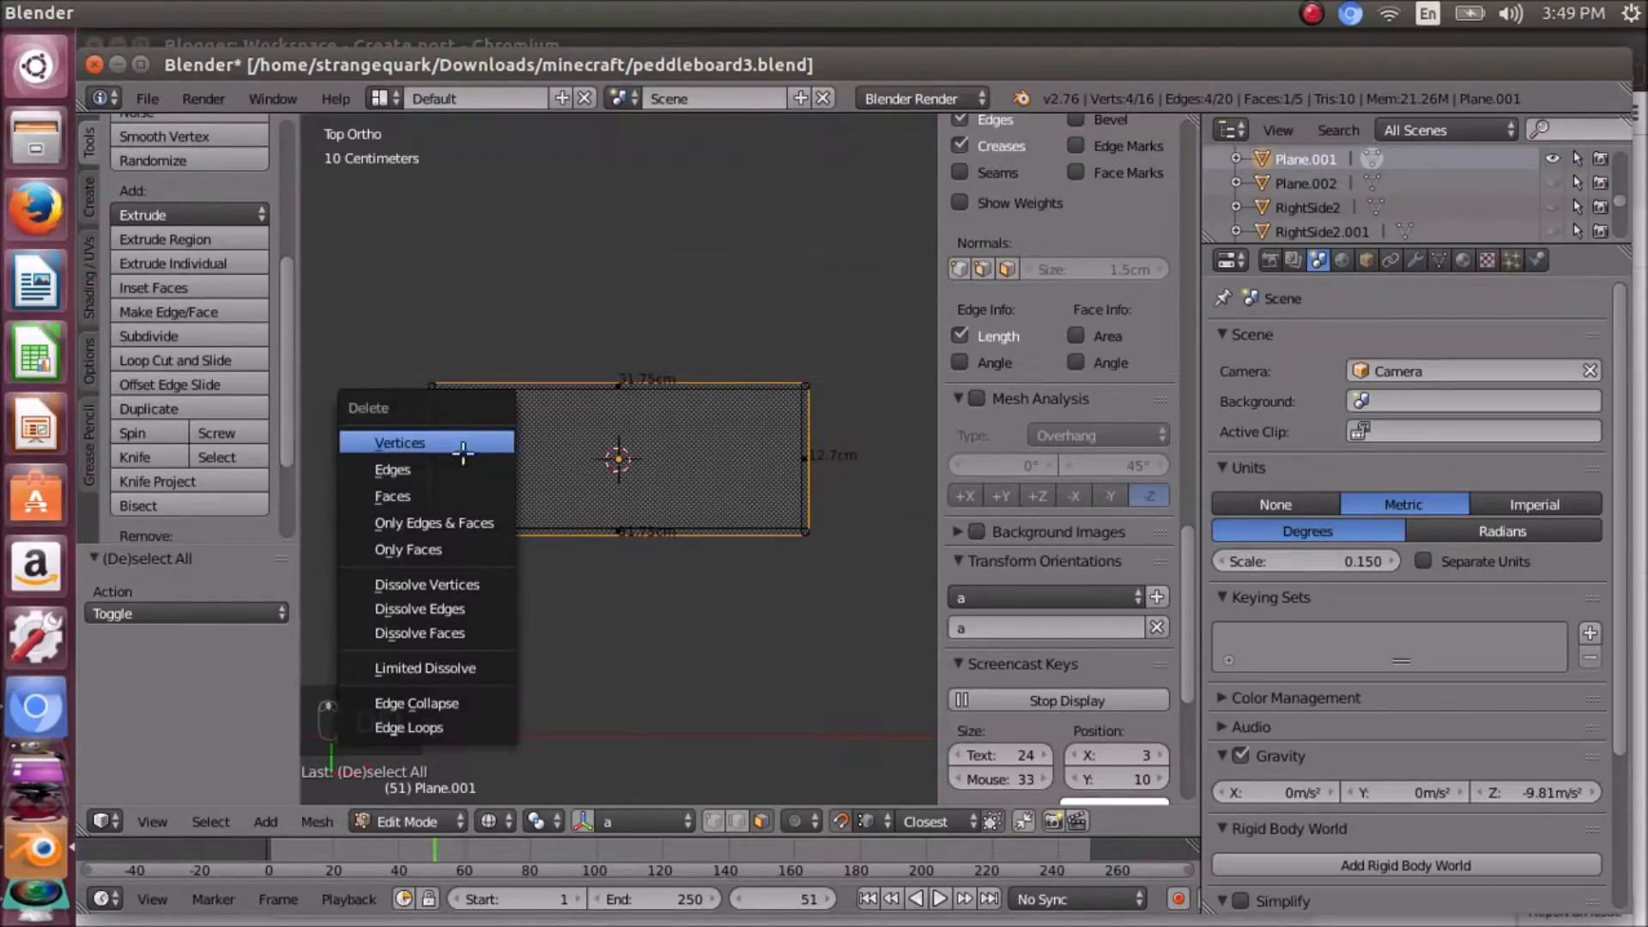
left_click(455, 496)
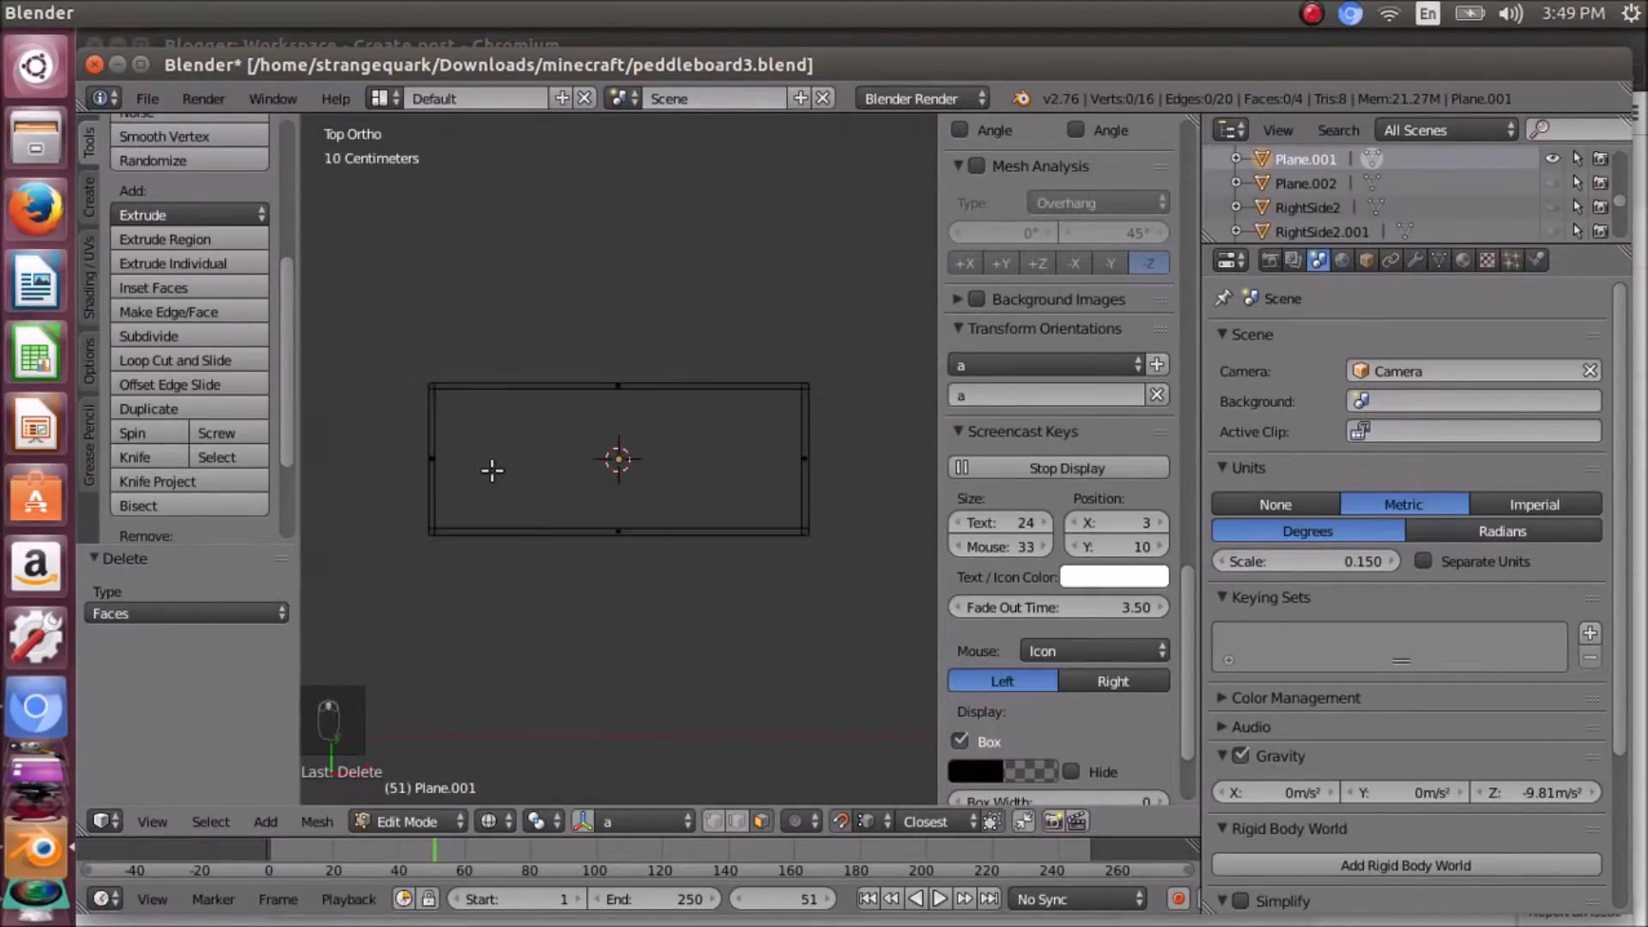
- Try to delete the four thin plywood-thickness faces along the panel's left, top, right and bottom edges with the Faces option
right_click(435, 458)
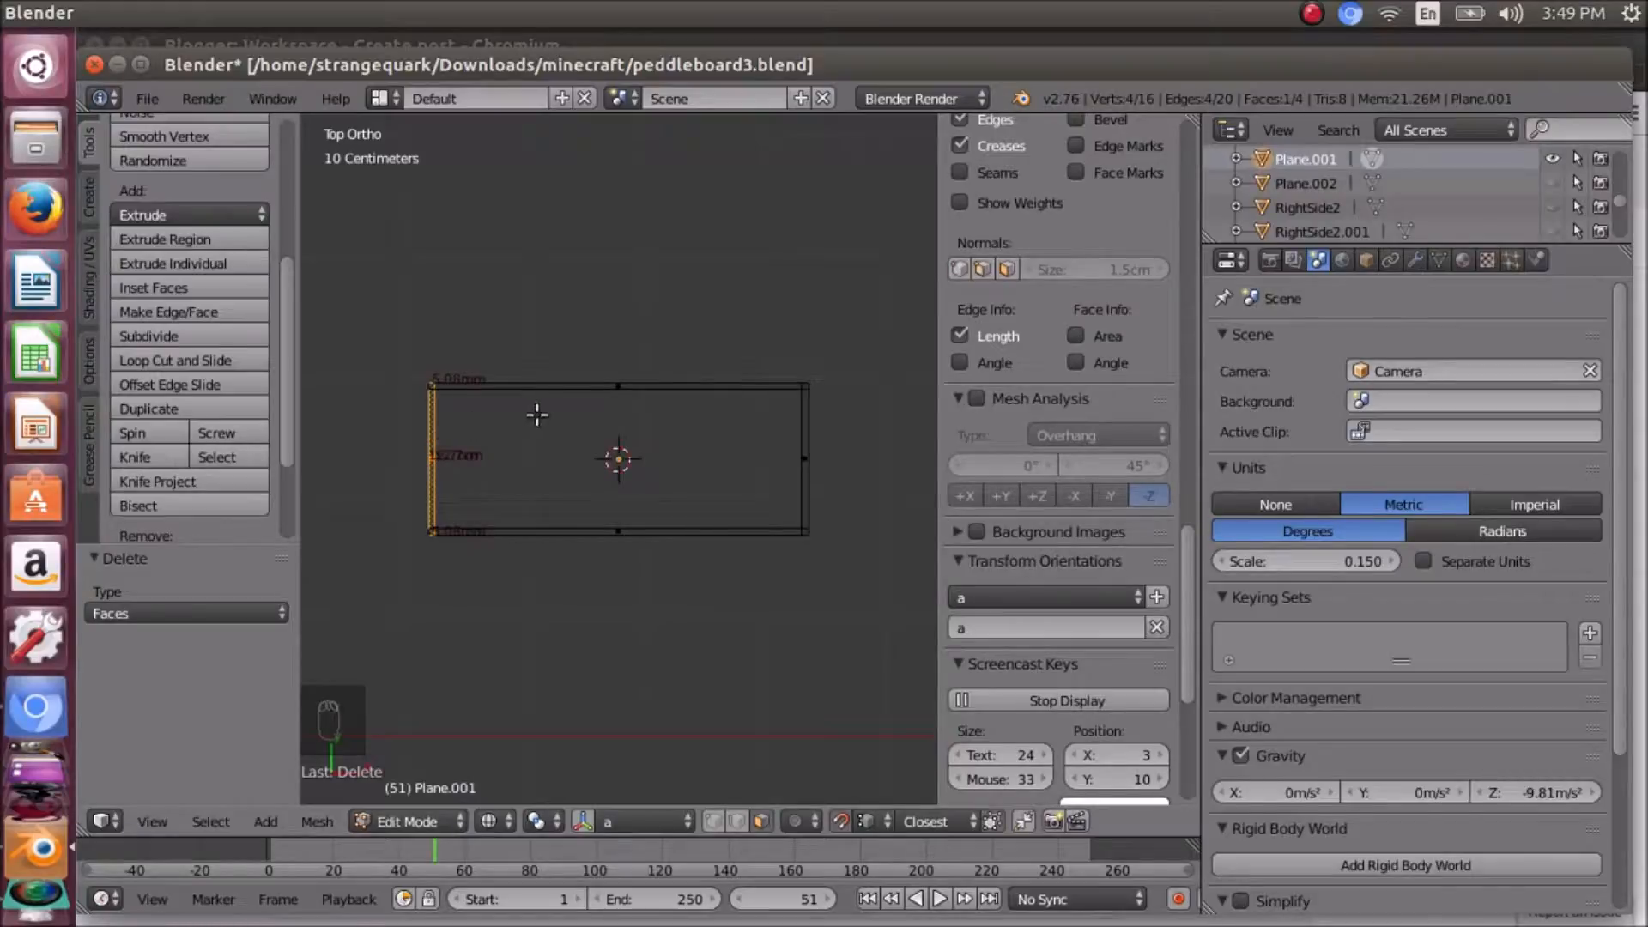
right_click(615, 384, "shift")
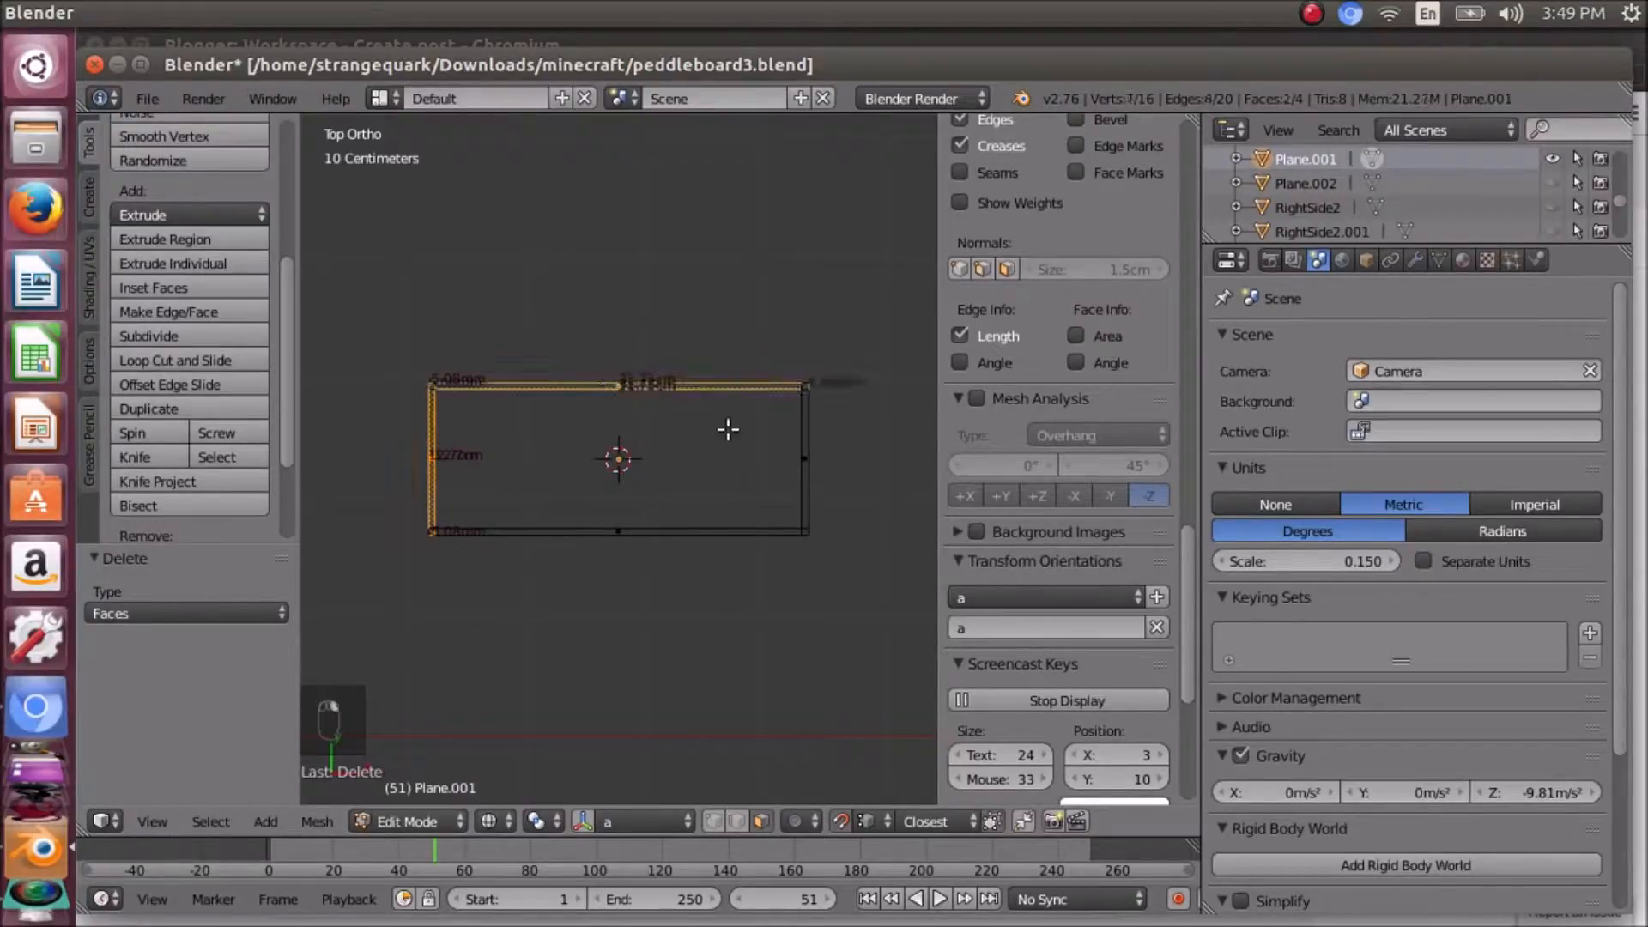
right_click(800, 462, "shift")
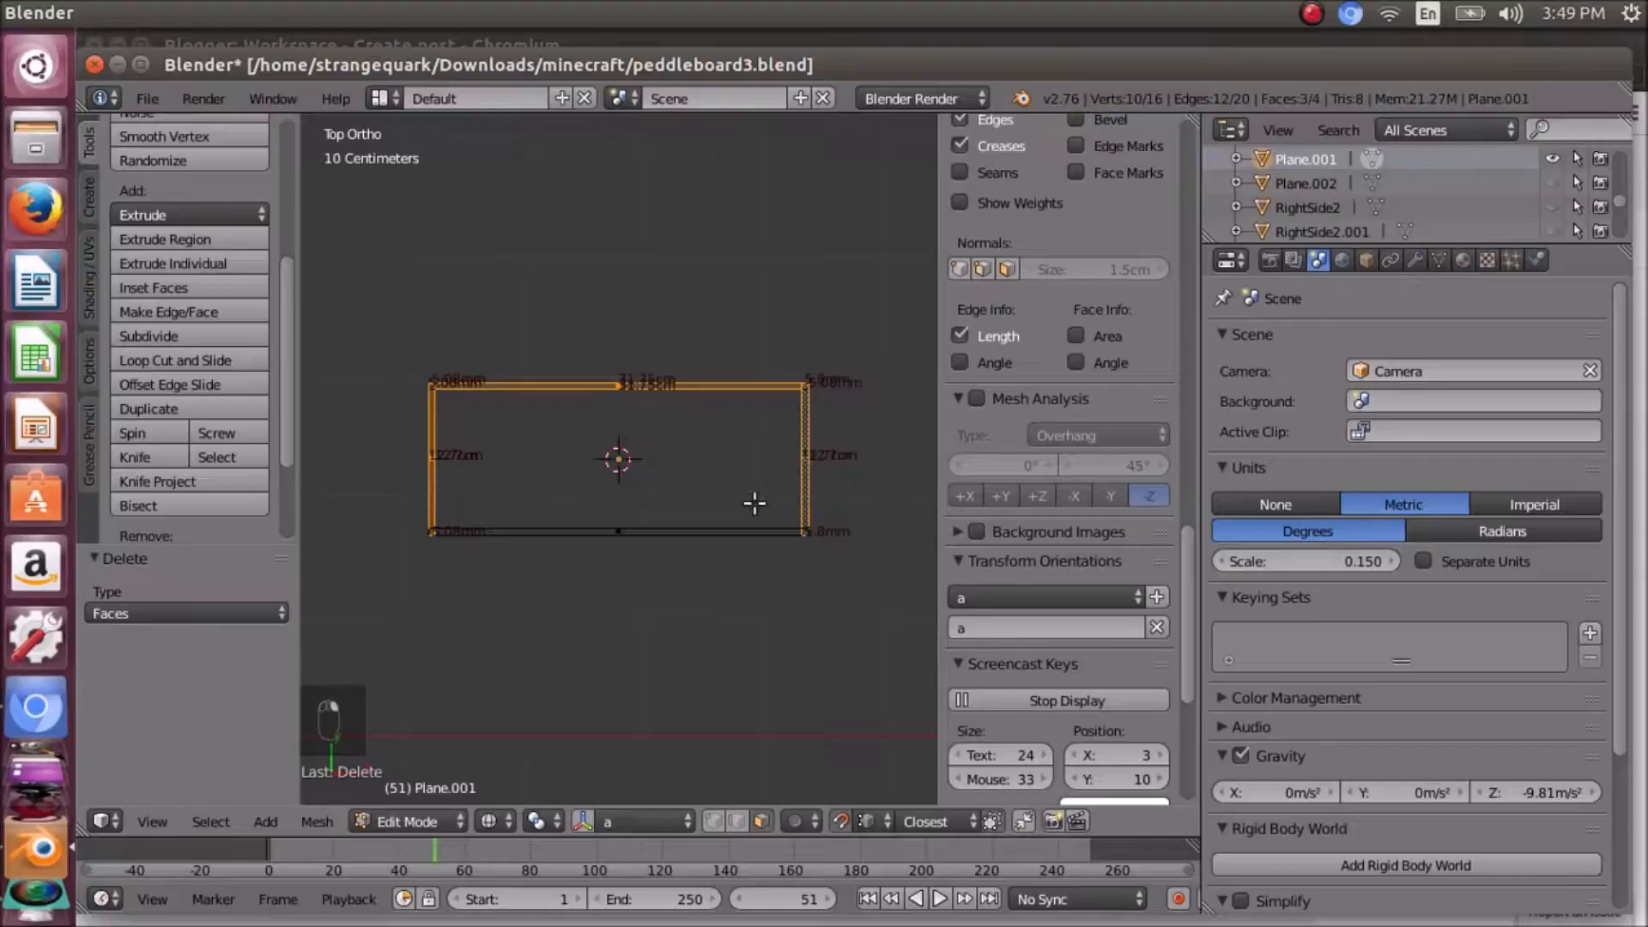
right_click(619, 526, "shift")
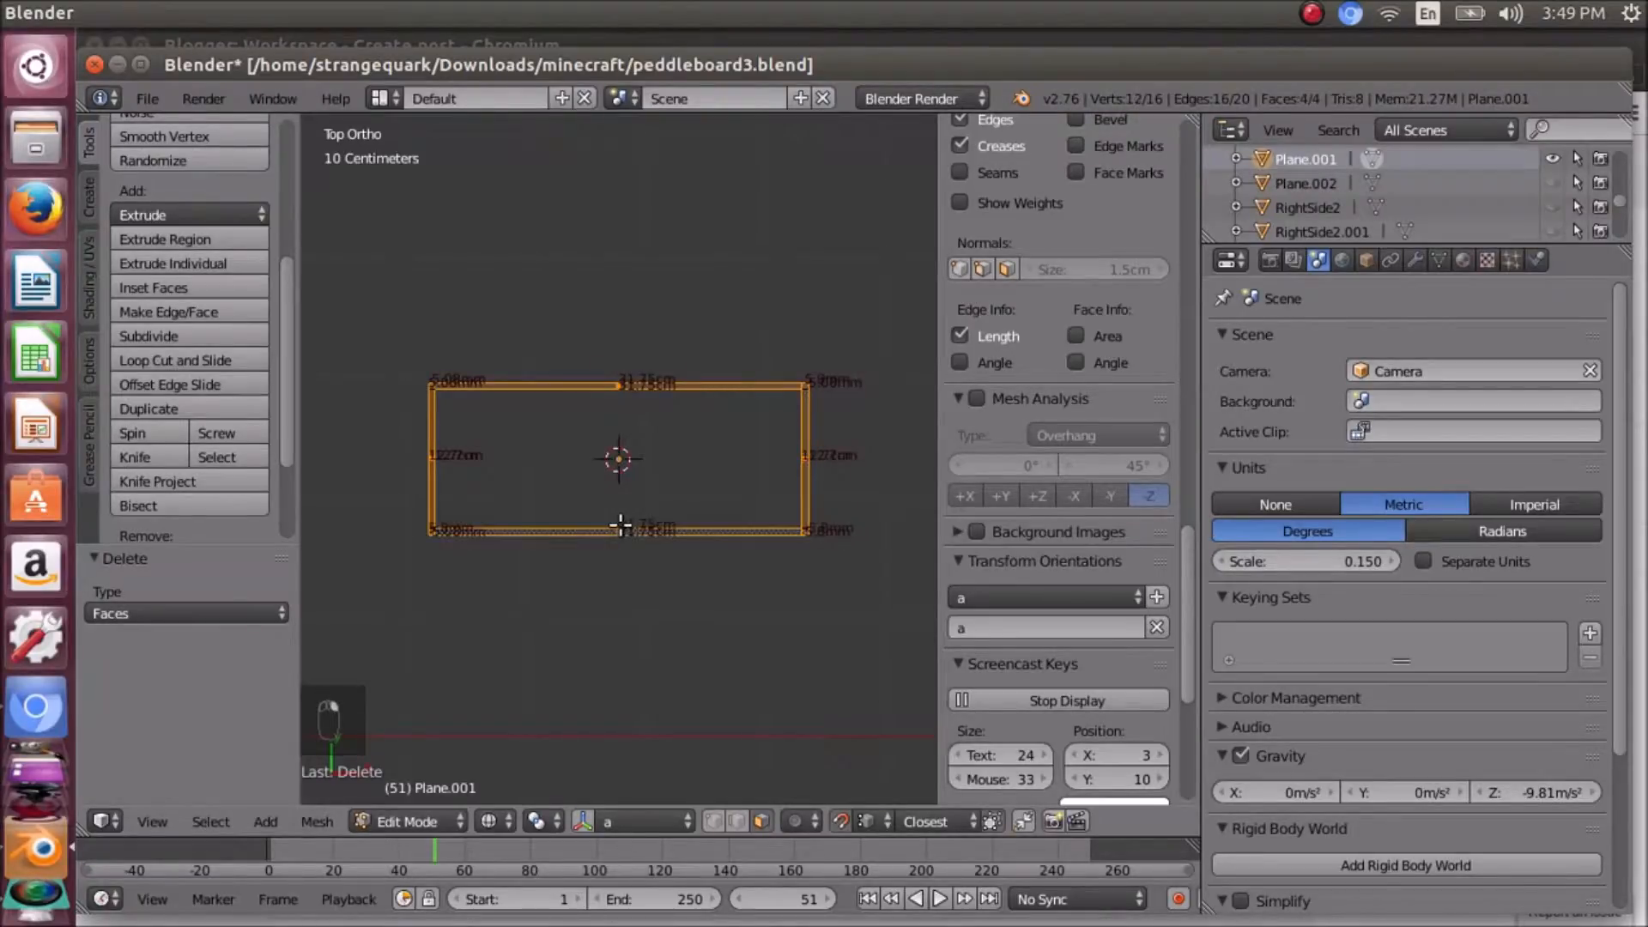
key("Delete")
left_click(634, 519)
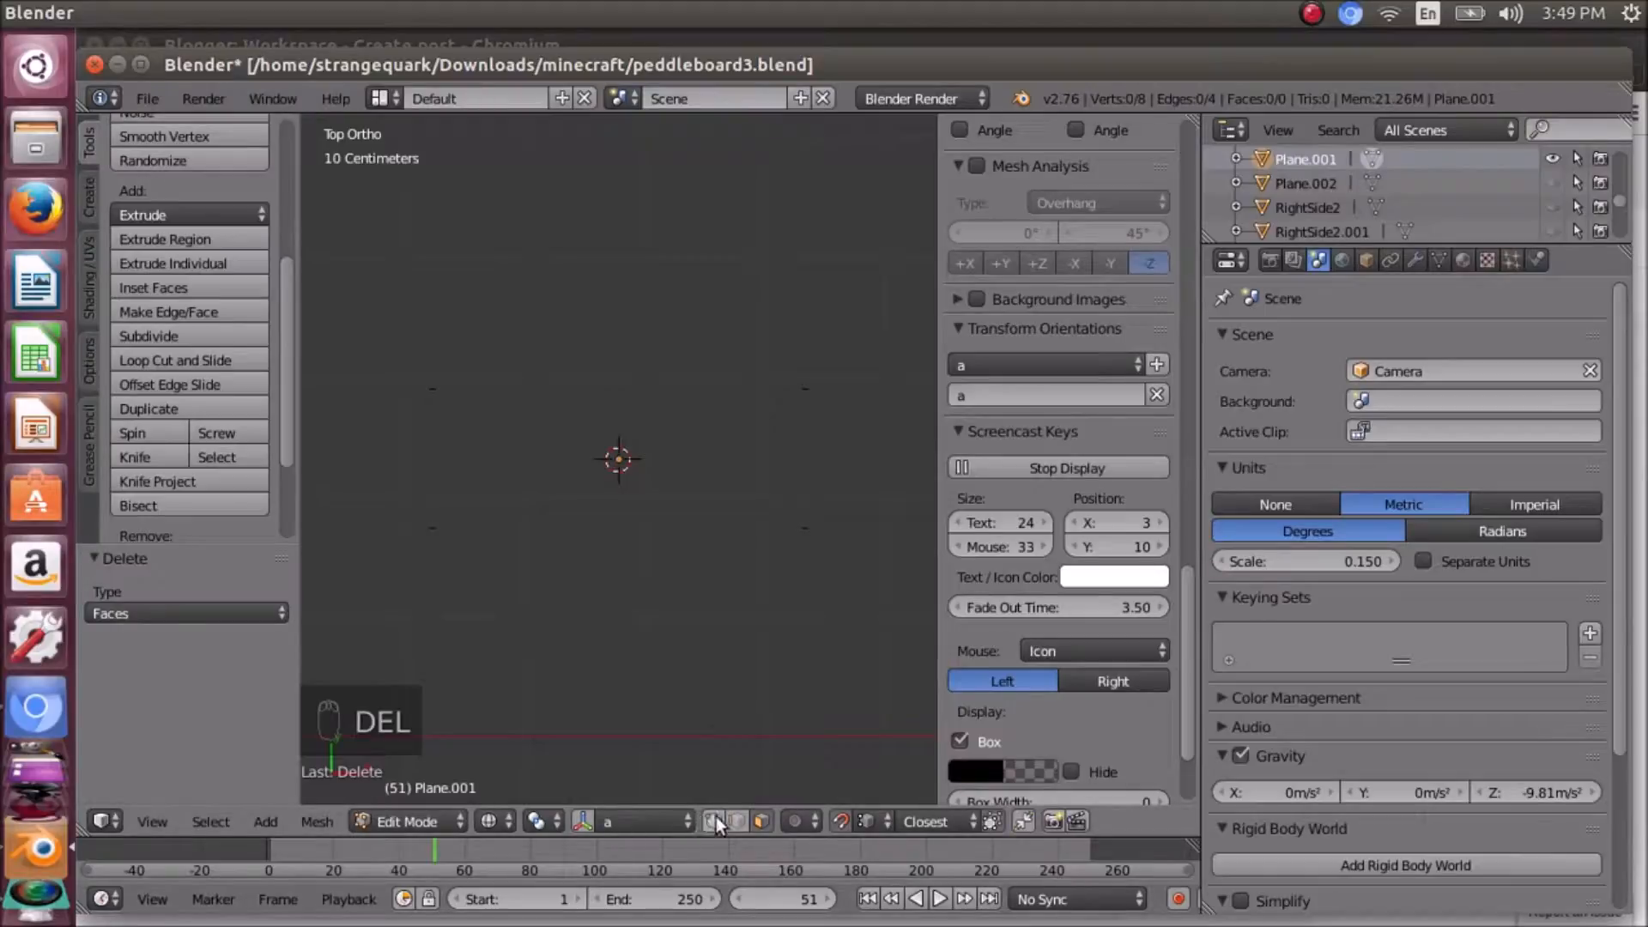
- Inspect the remaining corner geometry in vertex selection mode, focusing on the lower-left corner
scroll(442, 477, "up", 2)
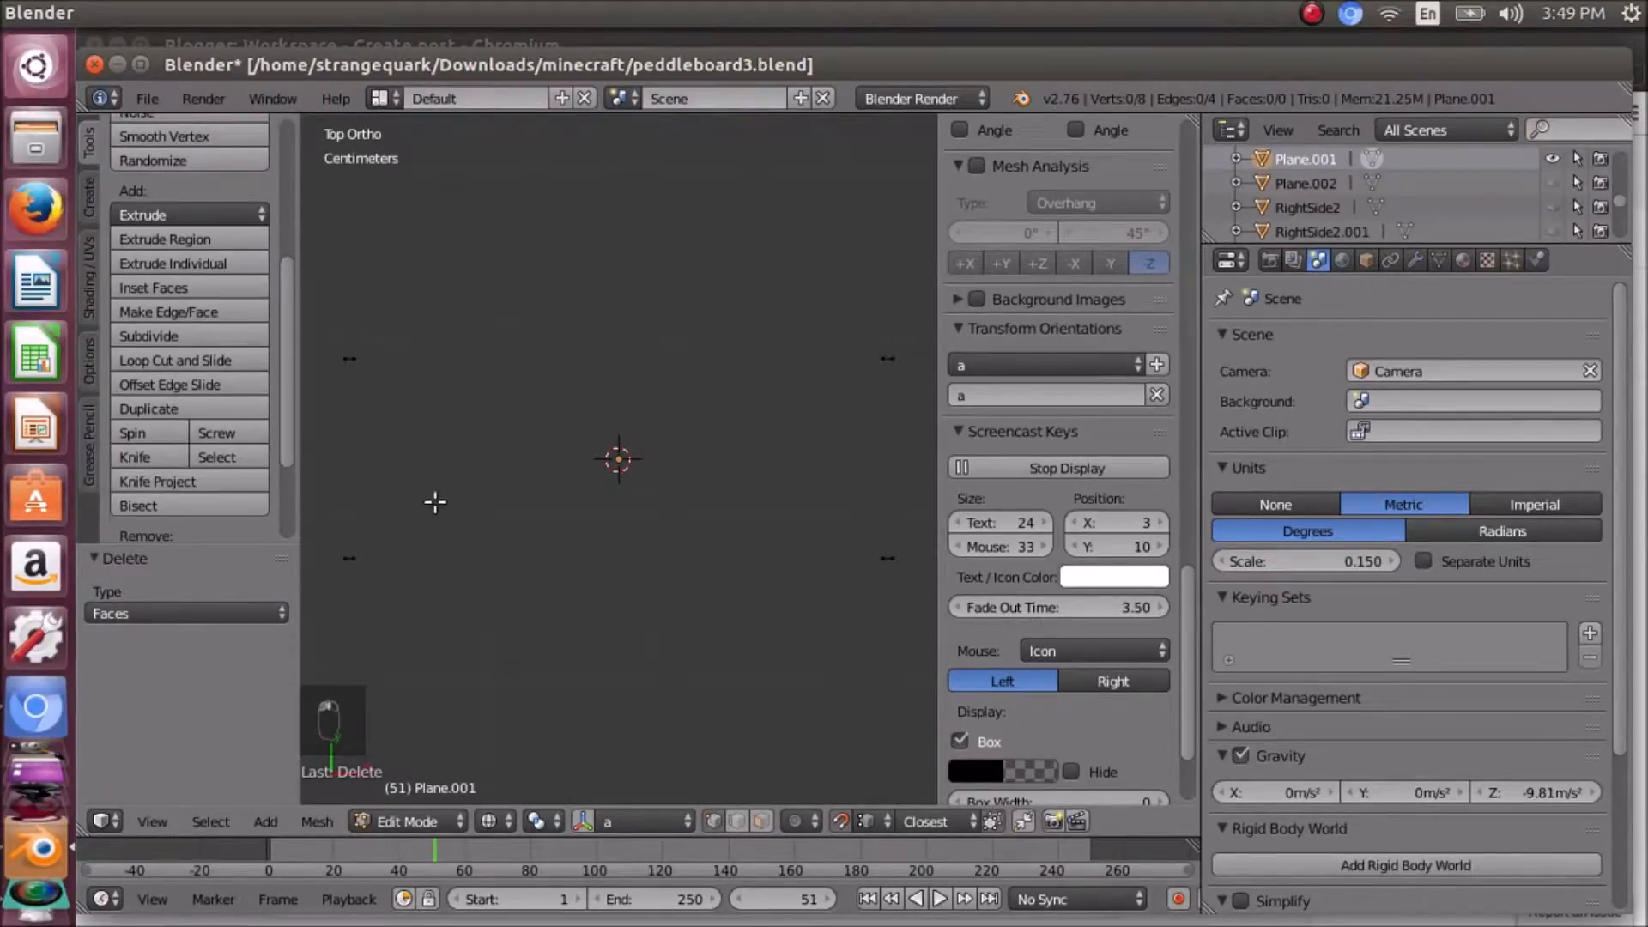
right_click(362, 560)
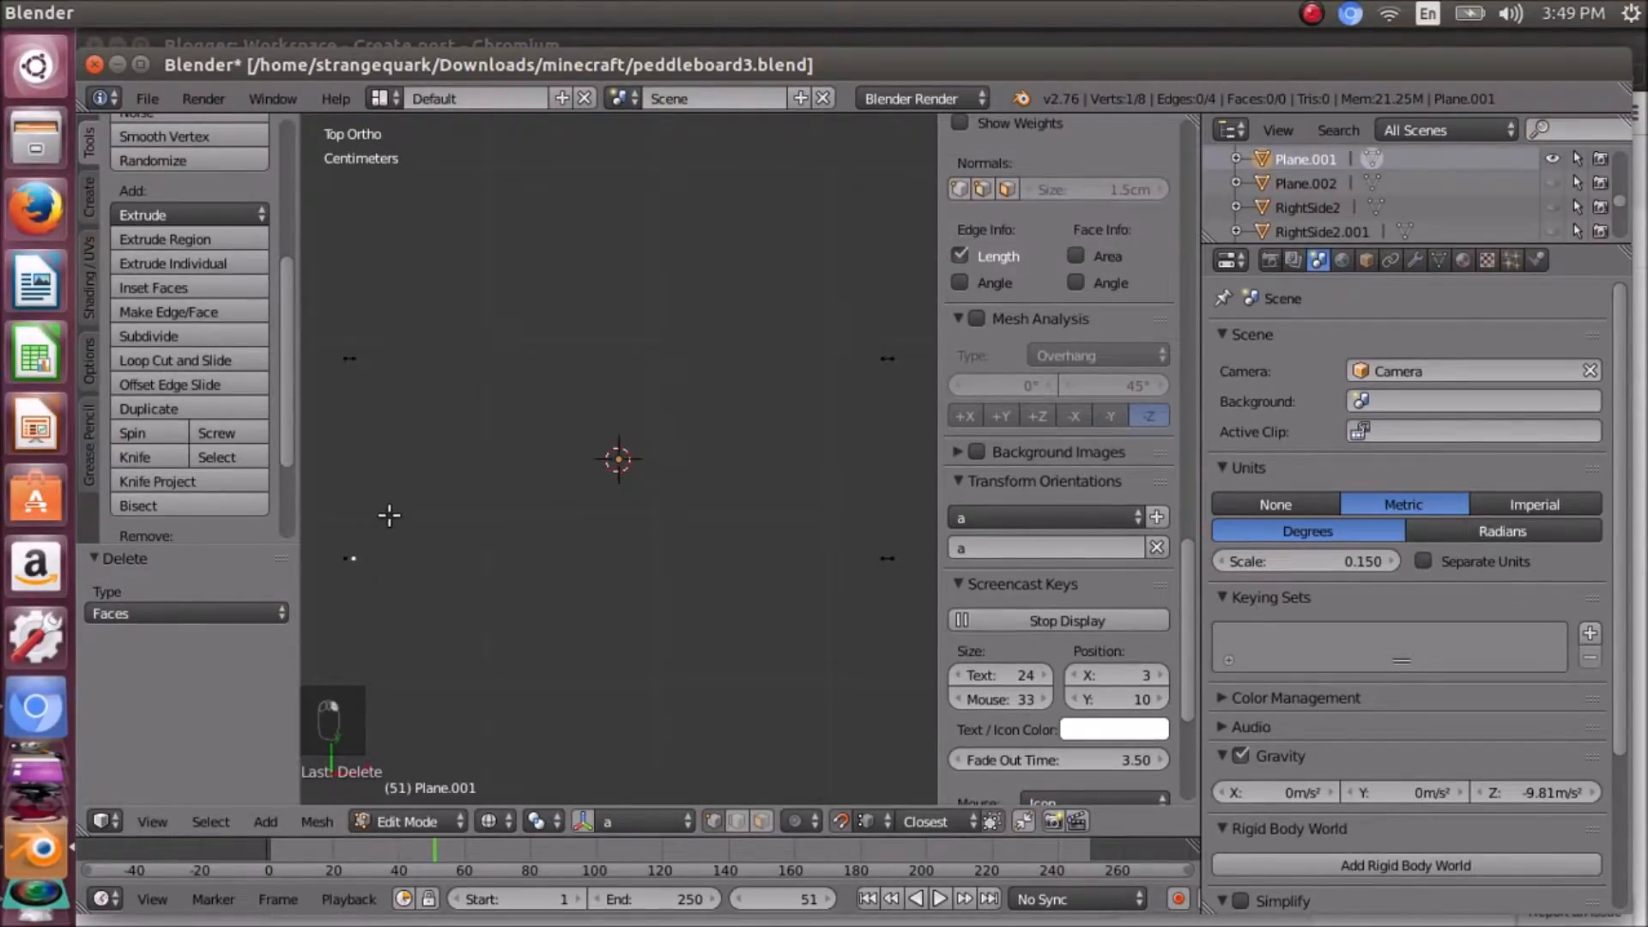
key("KP_Decimal")
scroll(533, 454, "up", 2)
scroll(534, 455, "down", 1)
scroll(533, 455, "up", 1)
scroll(610, 467, "down", 2)
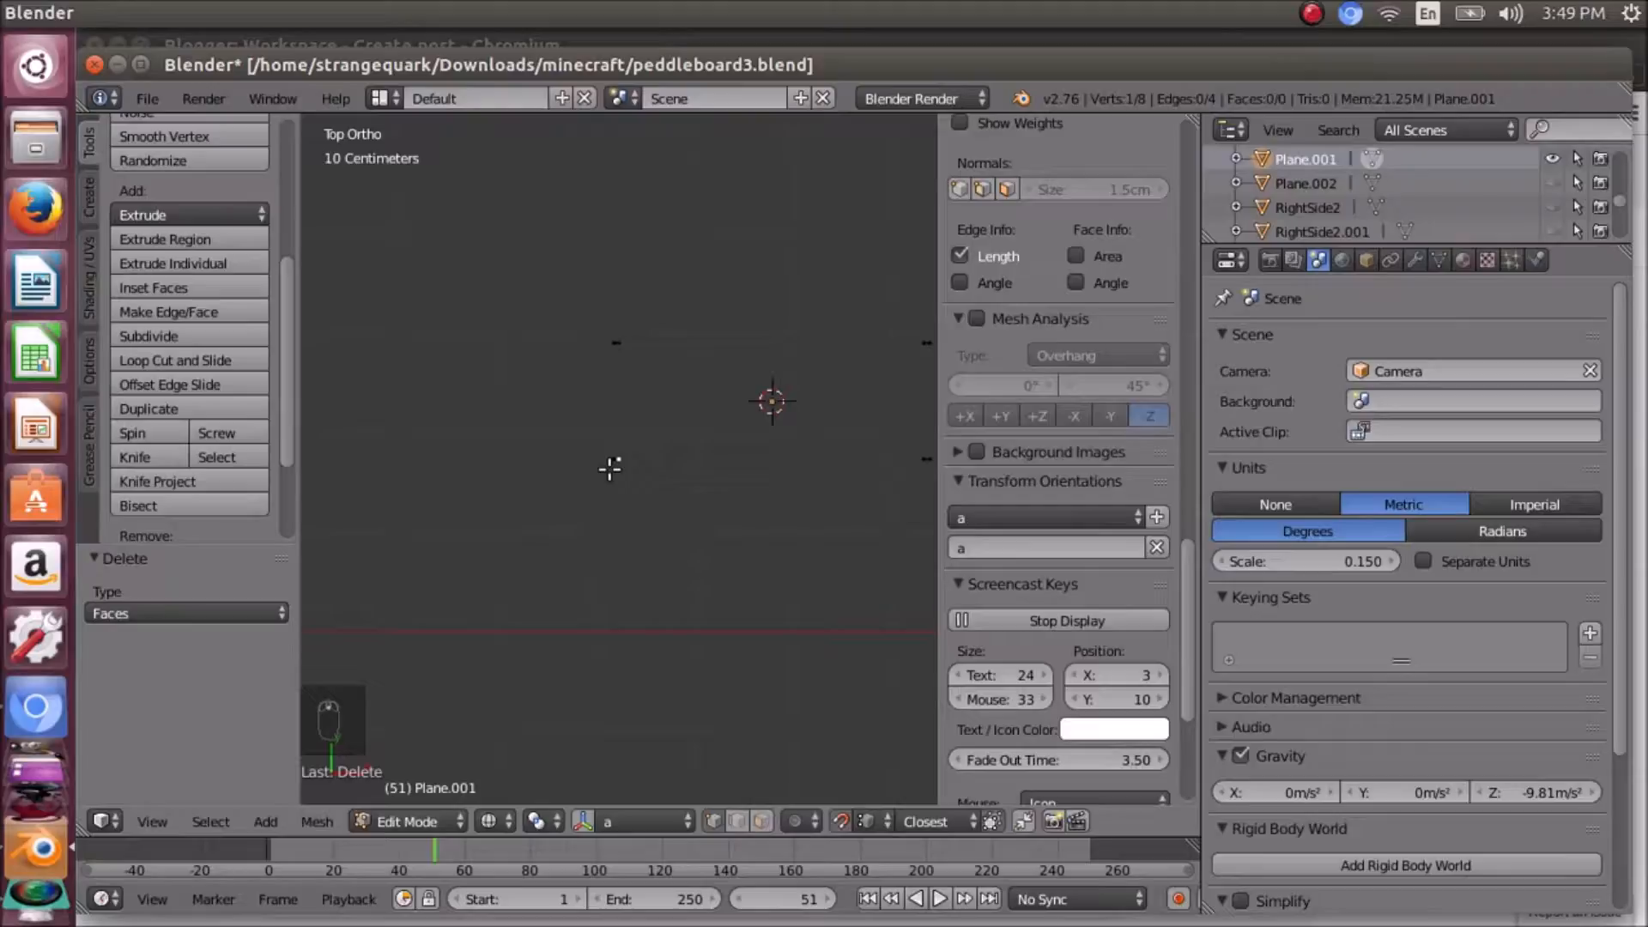
scroll(609, 468, "up", 3)
scroll(610, 465, "down", 2)
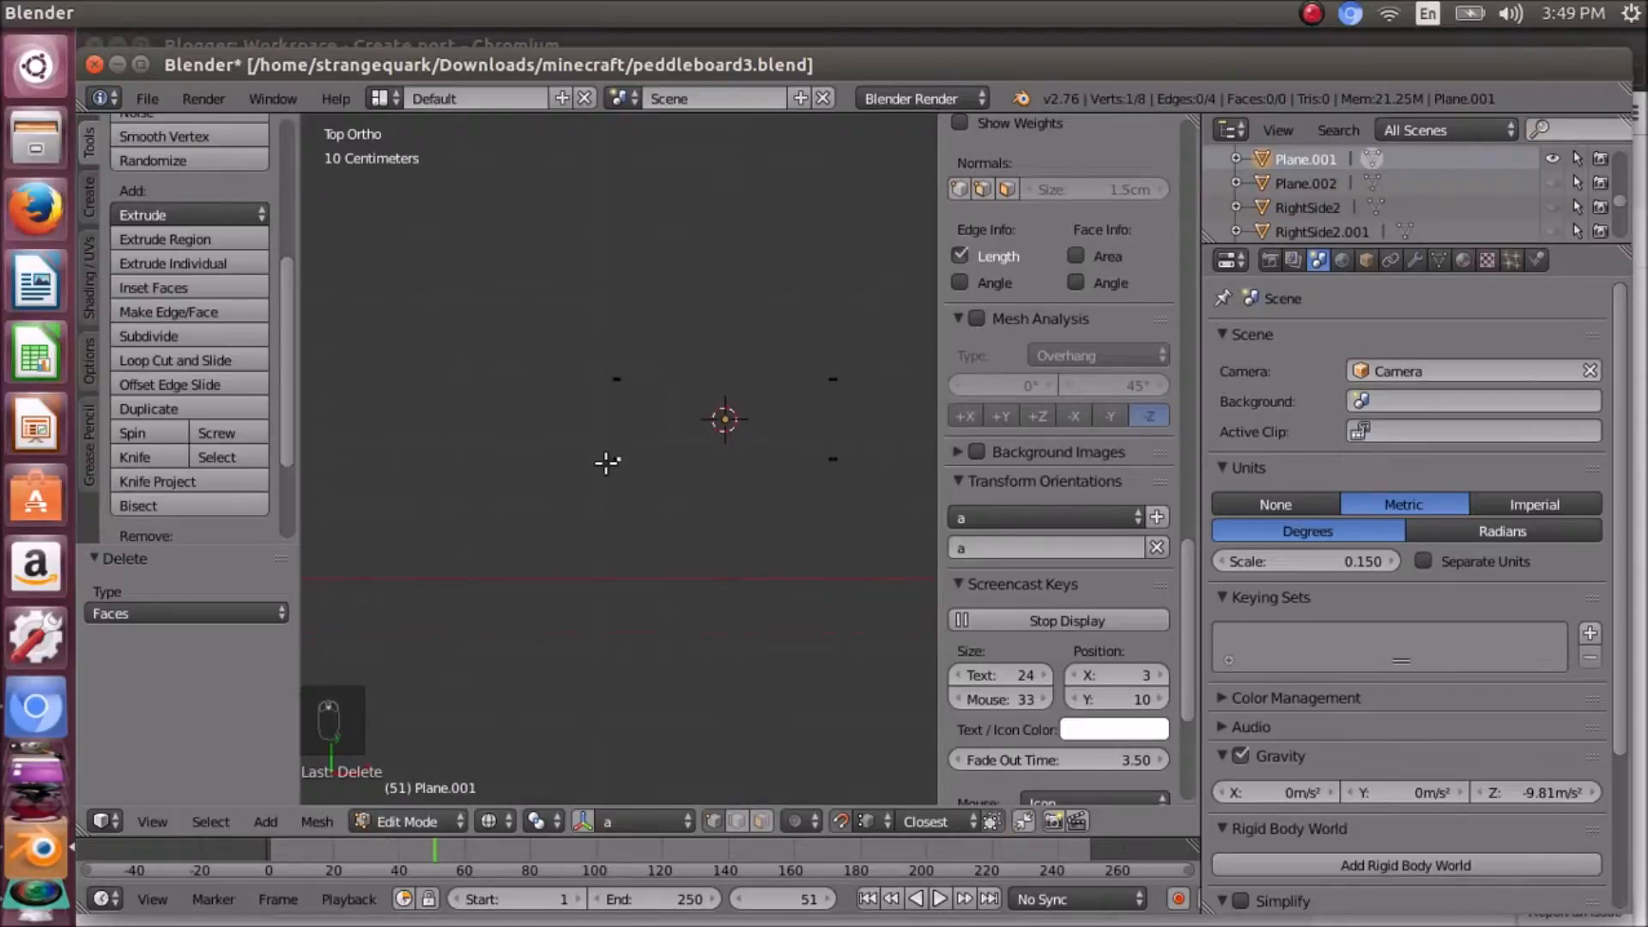
- Undo the deletion of the four thin border faces
key("ctrl+z")
key("ctrl+z")
key("ctrl+z")
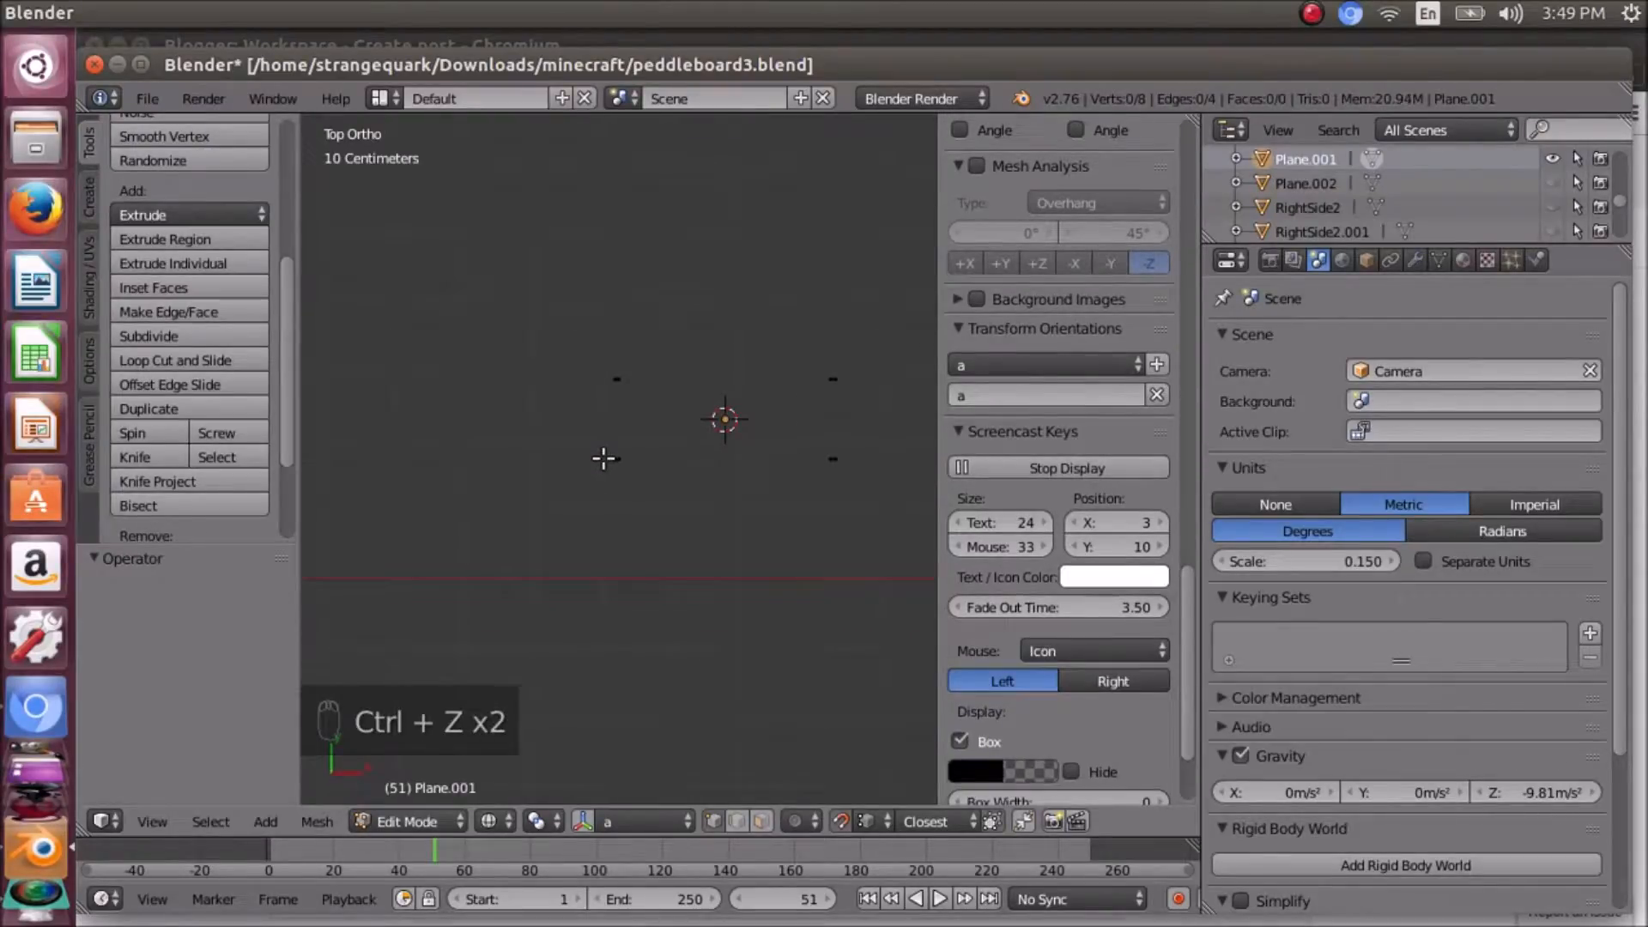
key("ctrl+z")
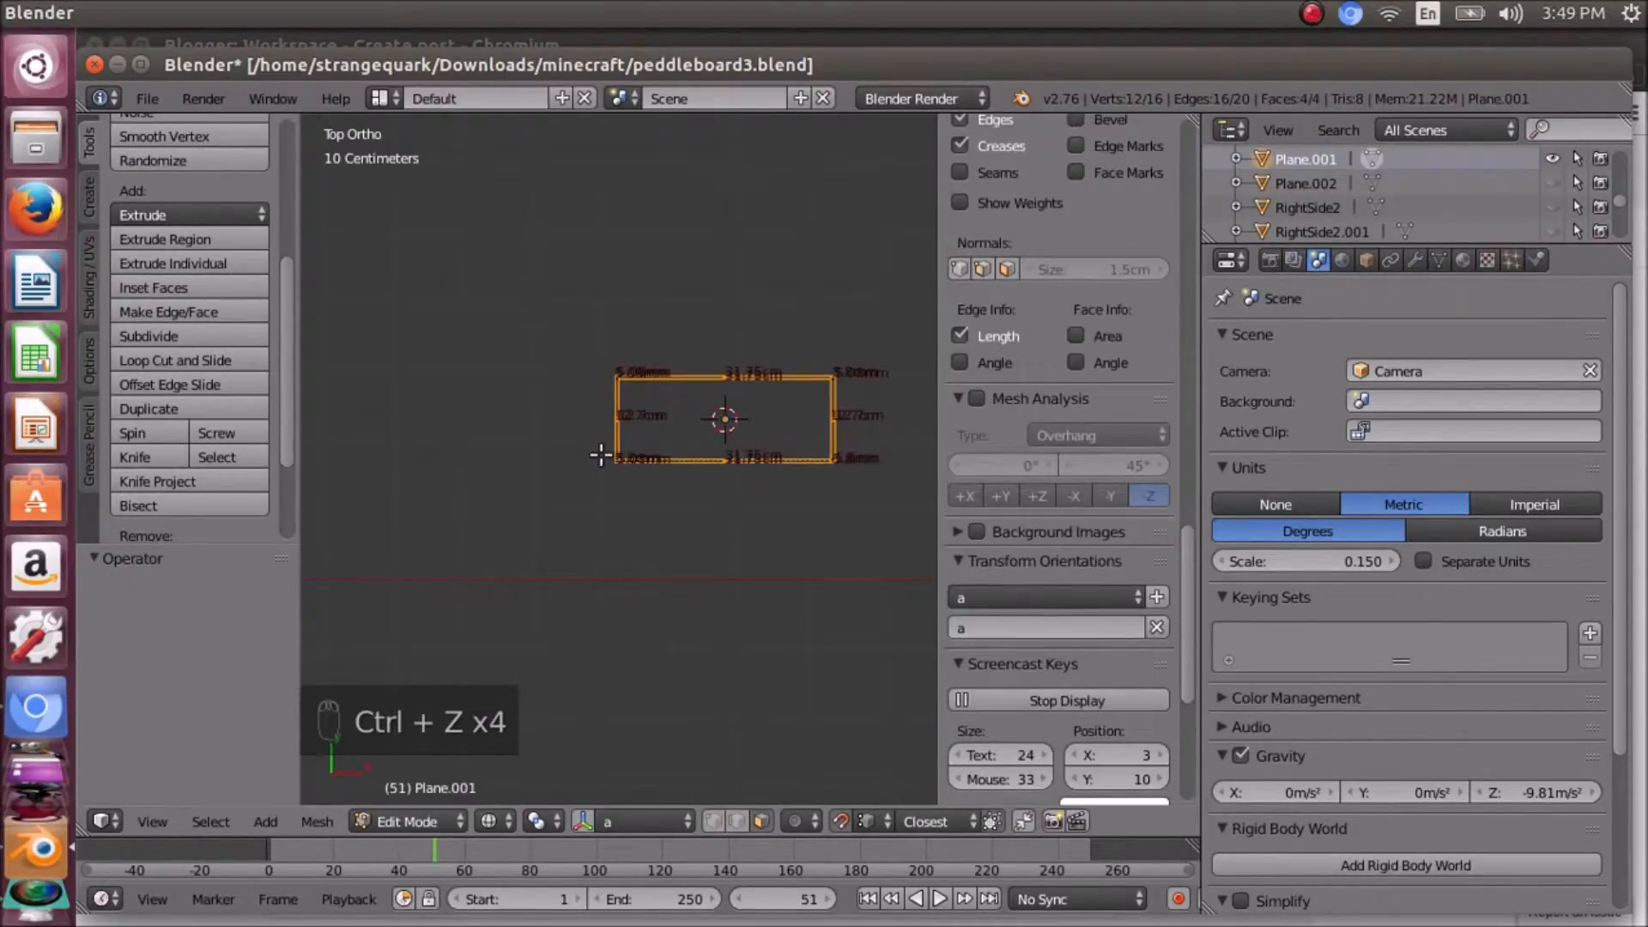
- In vertex selection mode, make a face from the two inset vertex pairs at the lower-left and upper-left corners, between the left edge and its thickness line
scroll(603, 458, "up", 5)
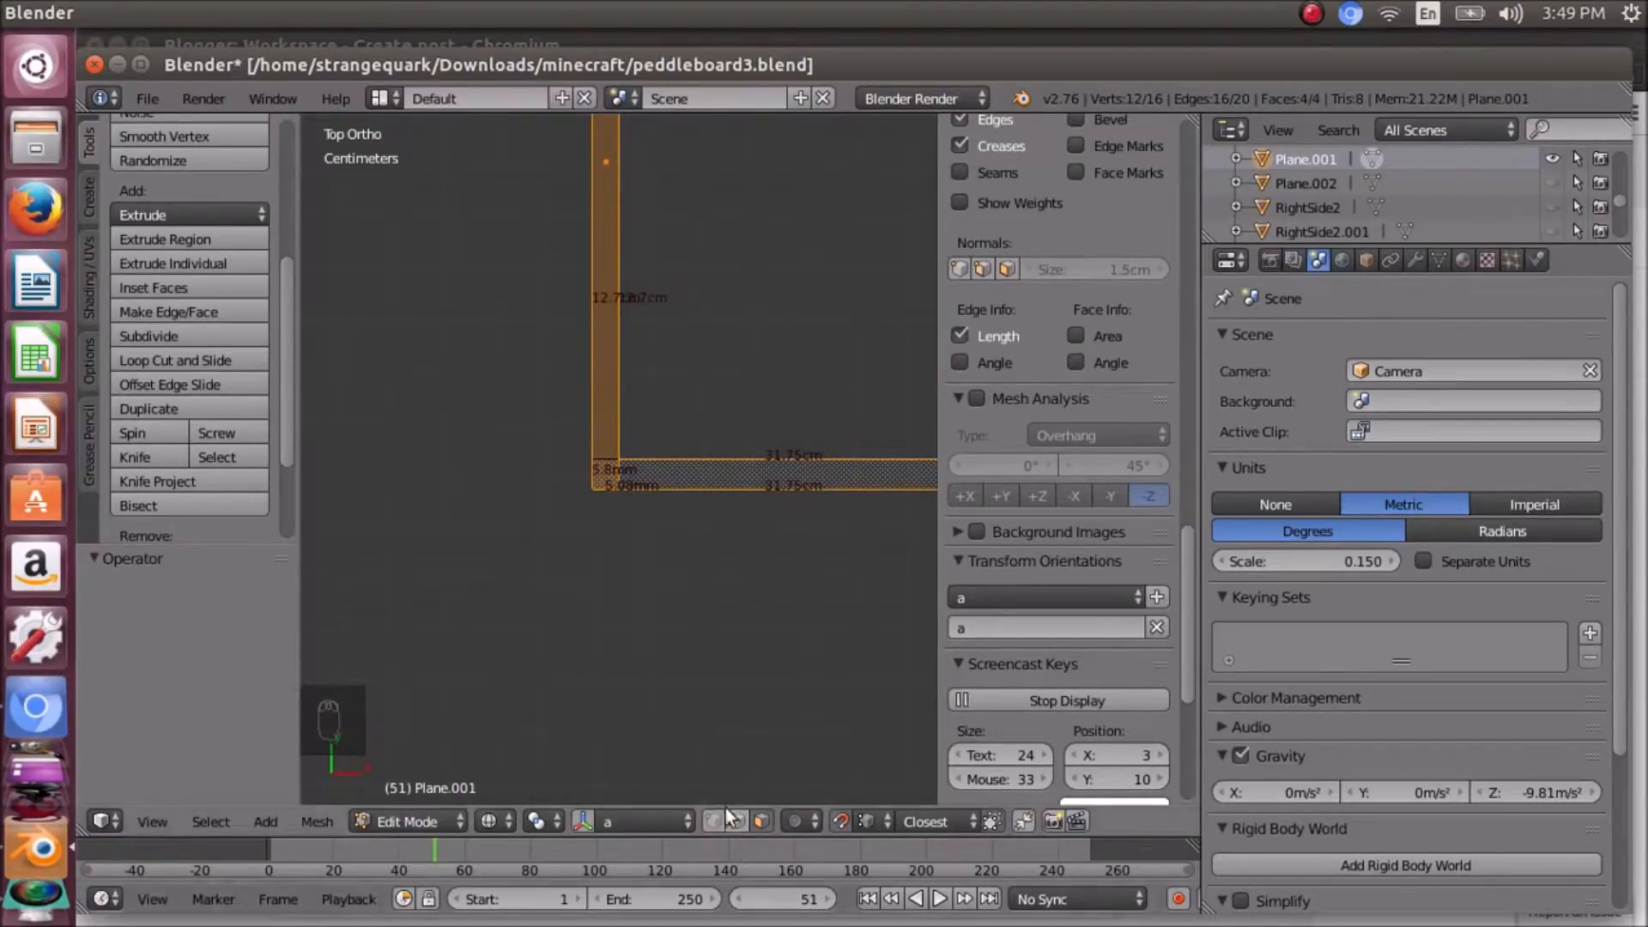
right_click(604, 171)
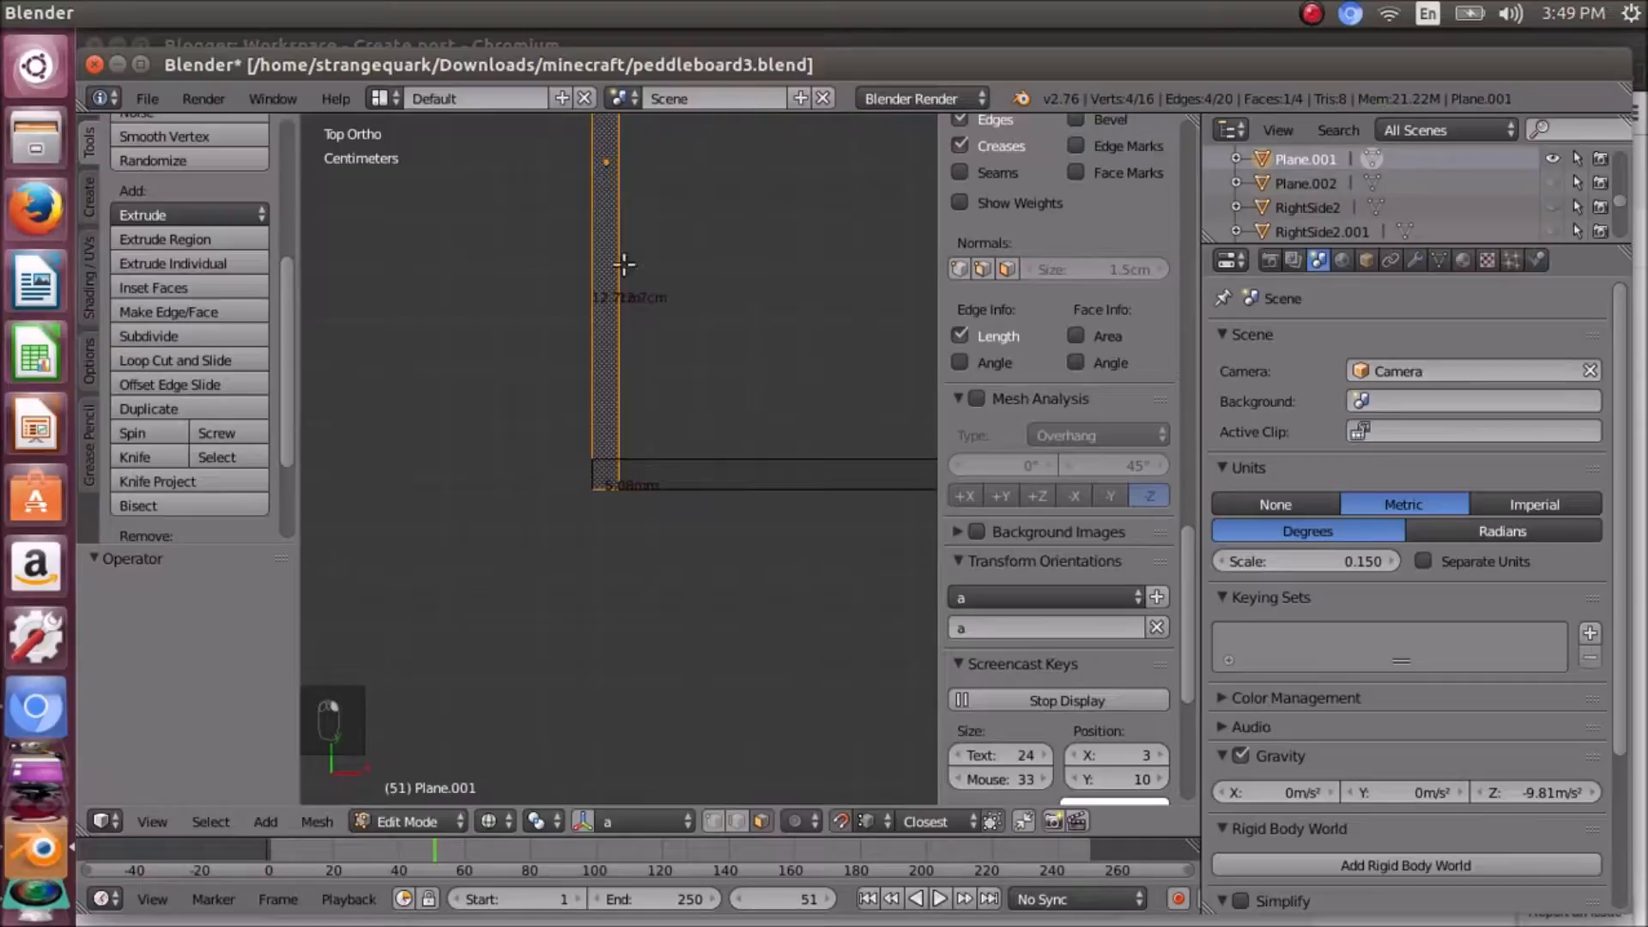
left_click(710, 822)
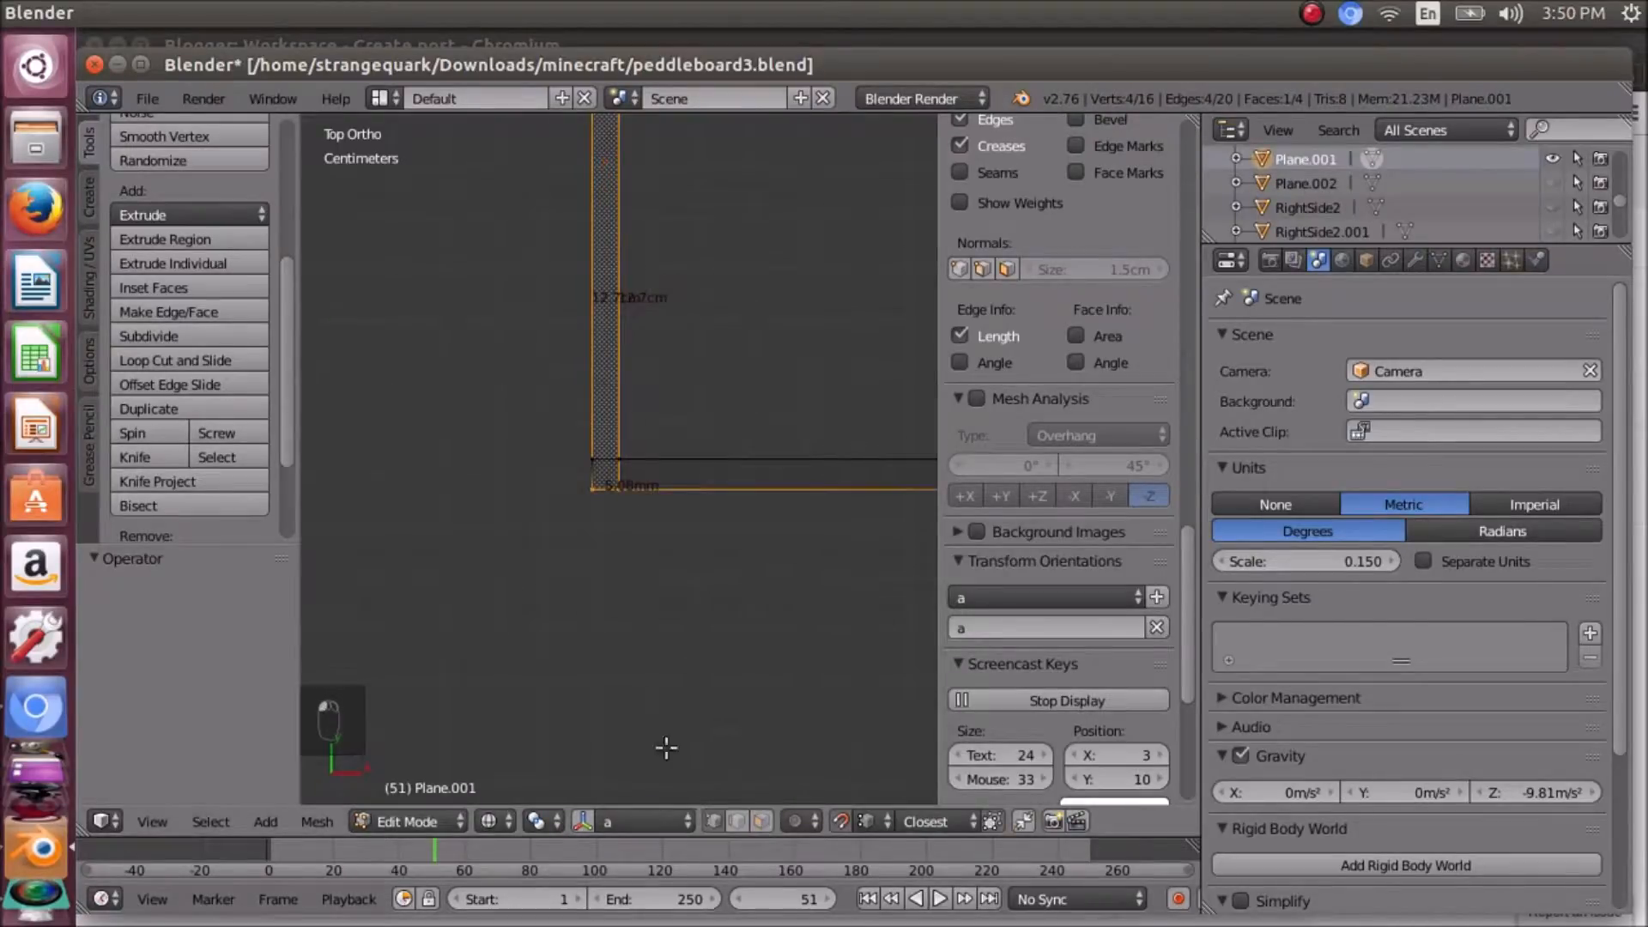
right_click(591, 460)
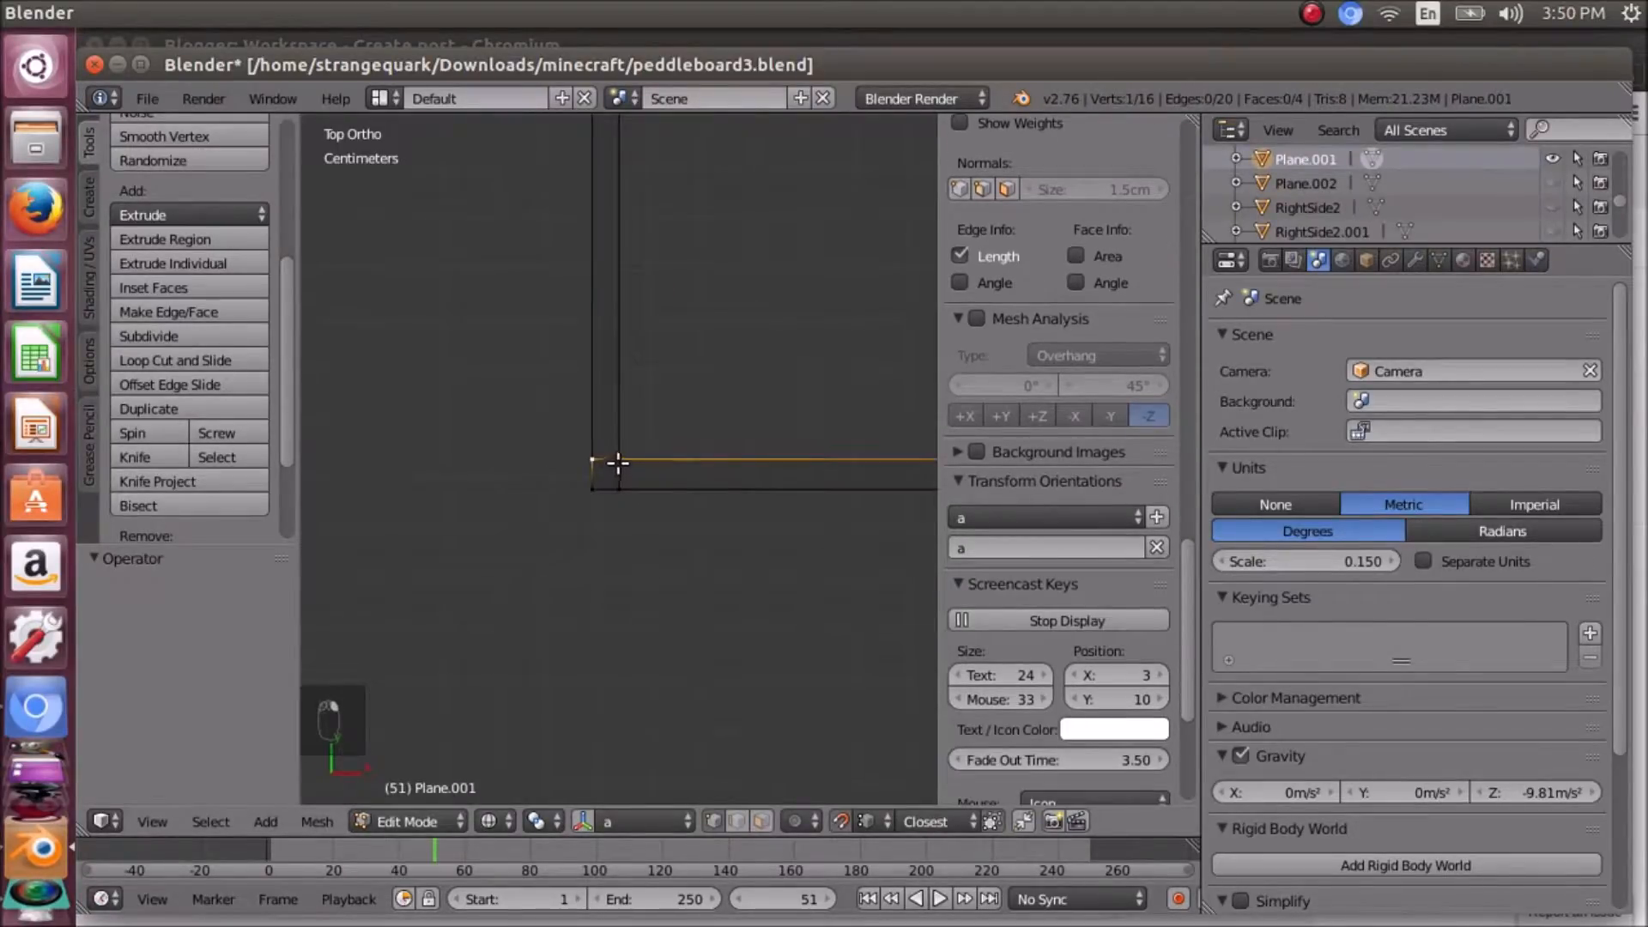
right_click(618, 463, "shift")
scroll(552, 438, "down", 8)
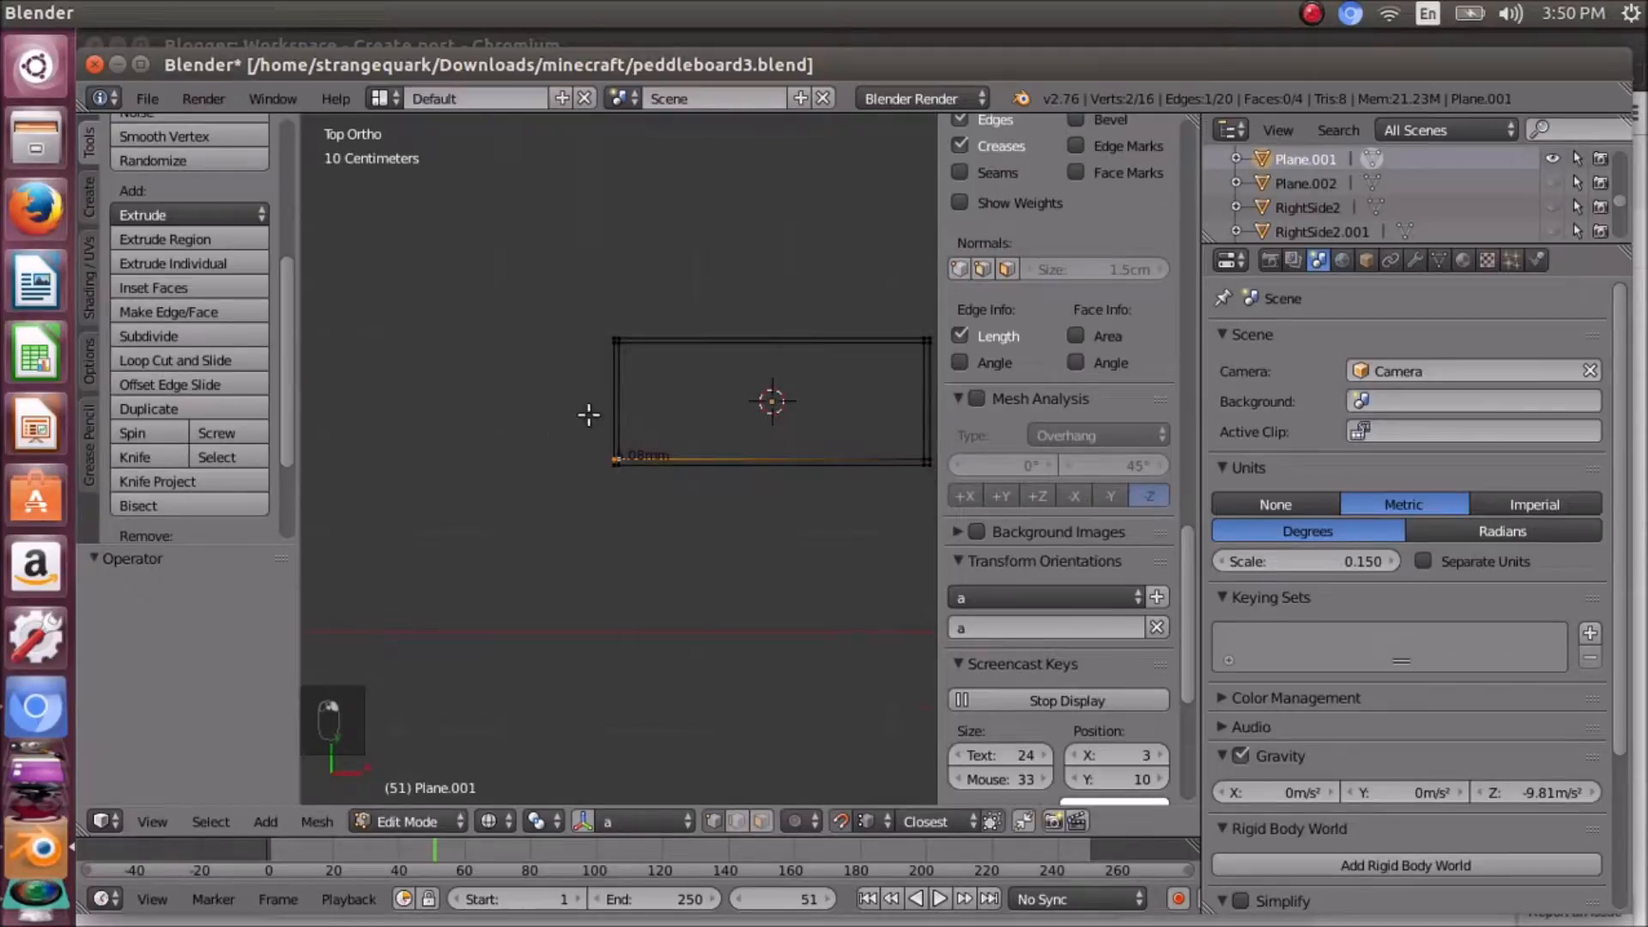
right_click(614, 342, "shift")
key("KP_Decimal")
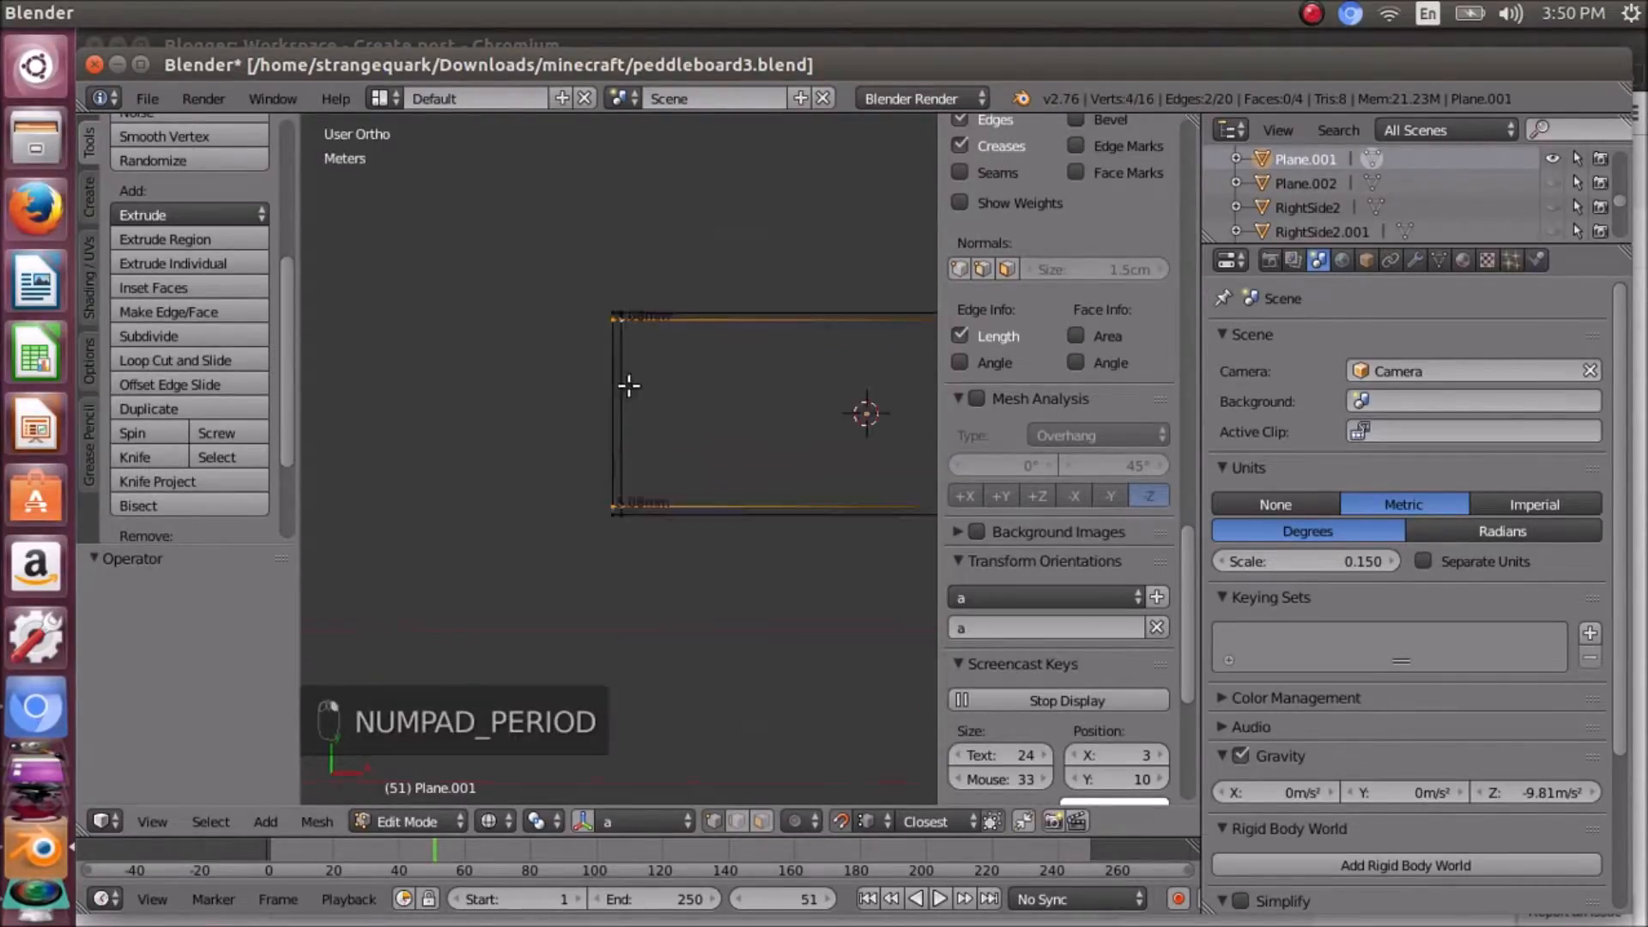
key("f")
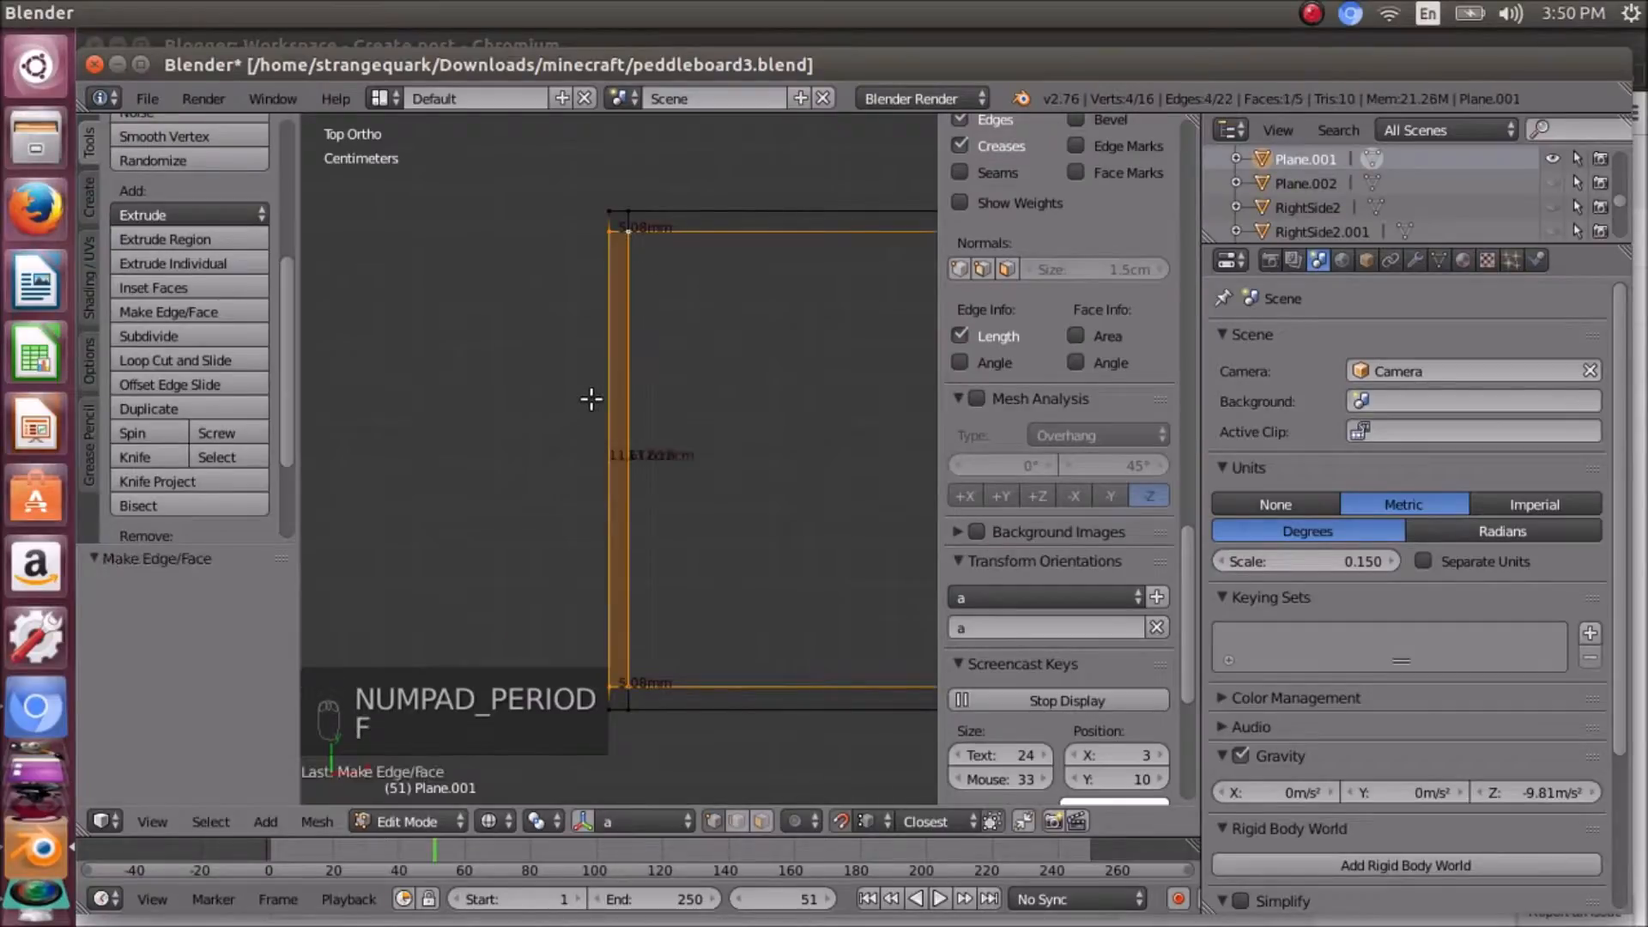
- Make a small square face from the four crossing vertices at the panel's lower-left corner
scroll(591, 399, "down", 5)
right_click(624, 550)
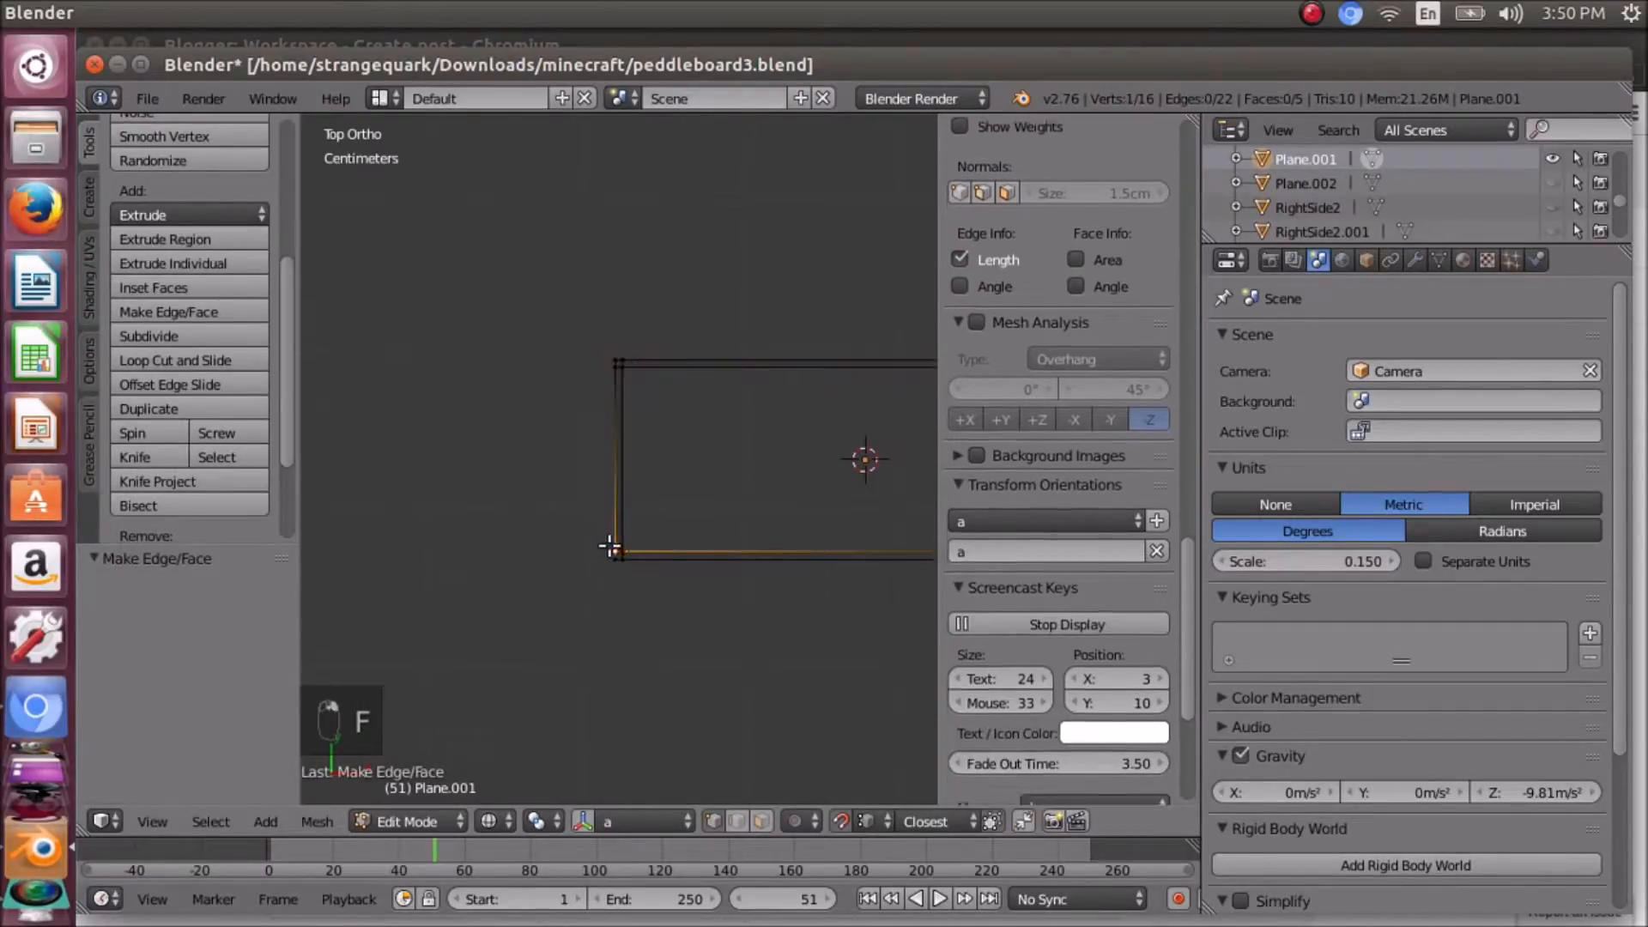
right_click(626, 562, "shift")
right_click(608, 564, "shift")
right_click(606, 563, "shift")
key("f")
- Fill the panel's upper-left corner with a square face between its four crossing vertices
right_click(616, 367)
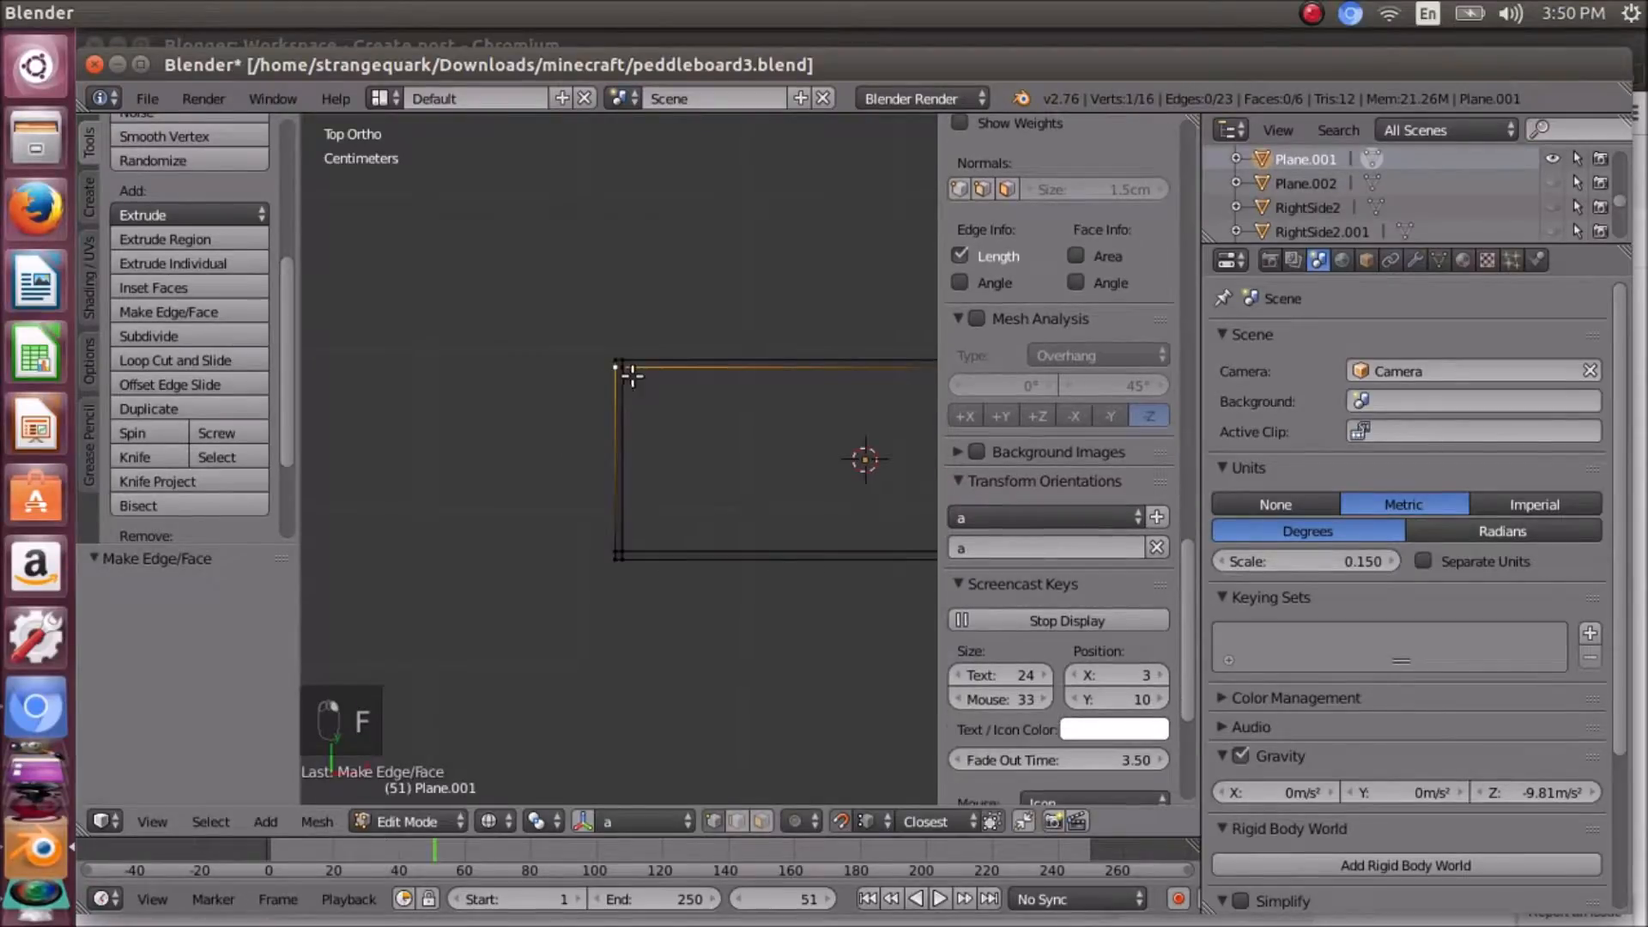
right_click(620, 358, "shift")
right_click(605, 359, "shift")
scroll(639, 410, "up", 6)
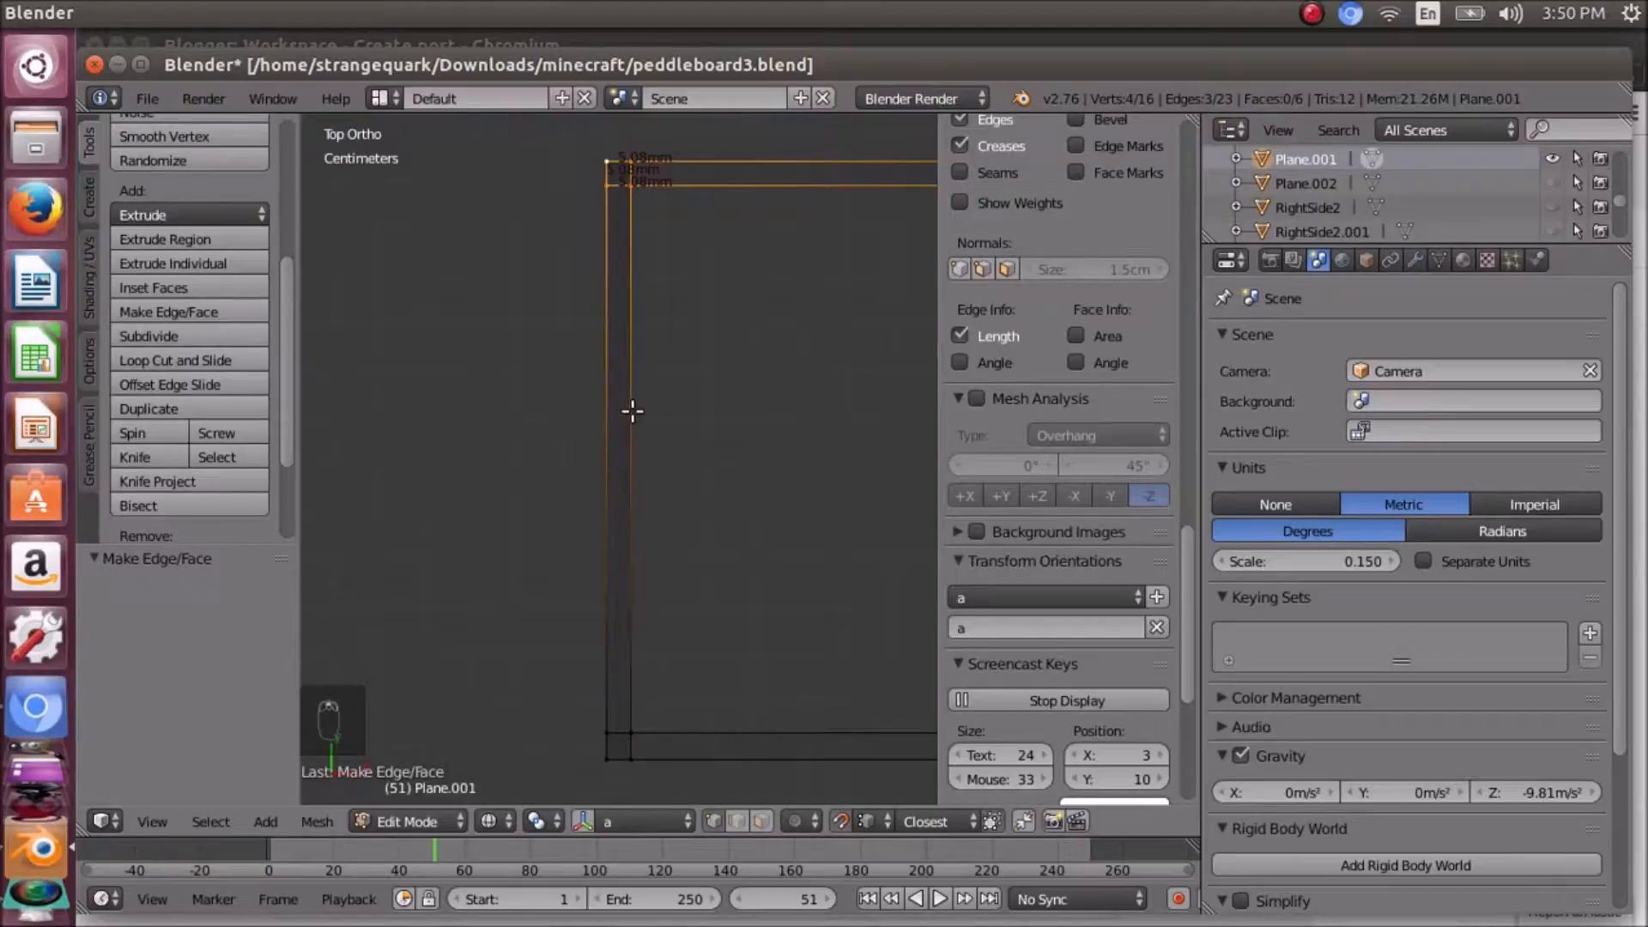
scroll(615, 389, "down", 3)
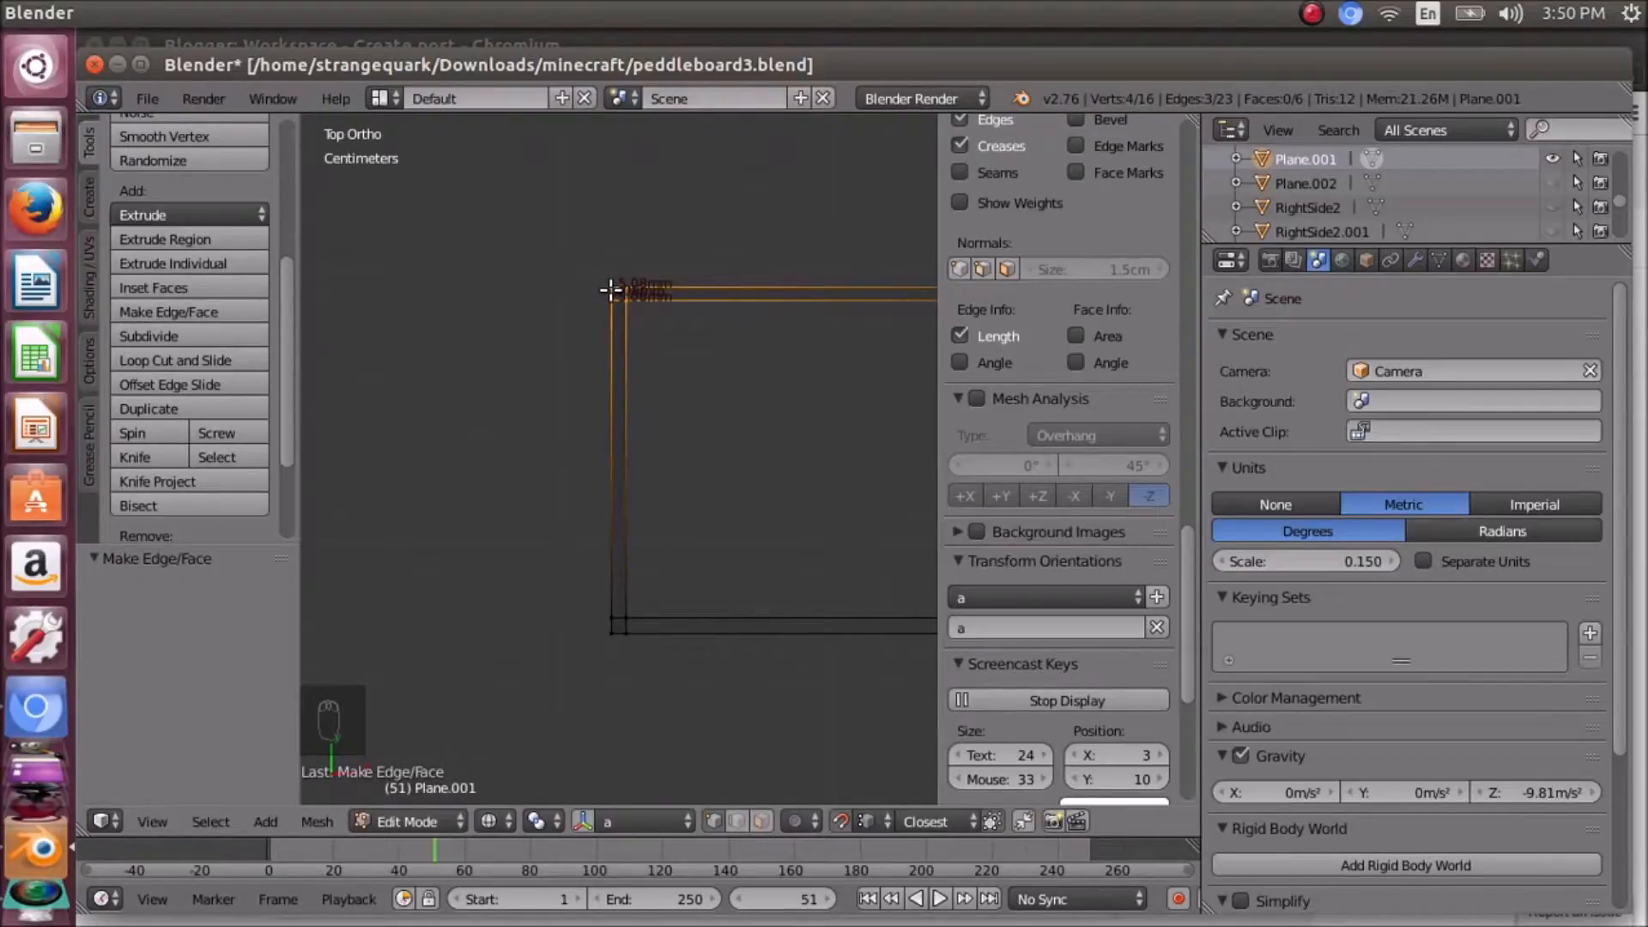
scroll(610, 296, "up", 2)
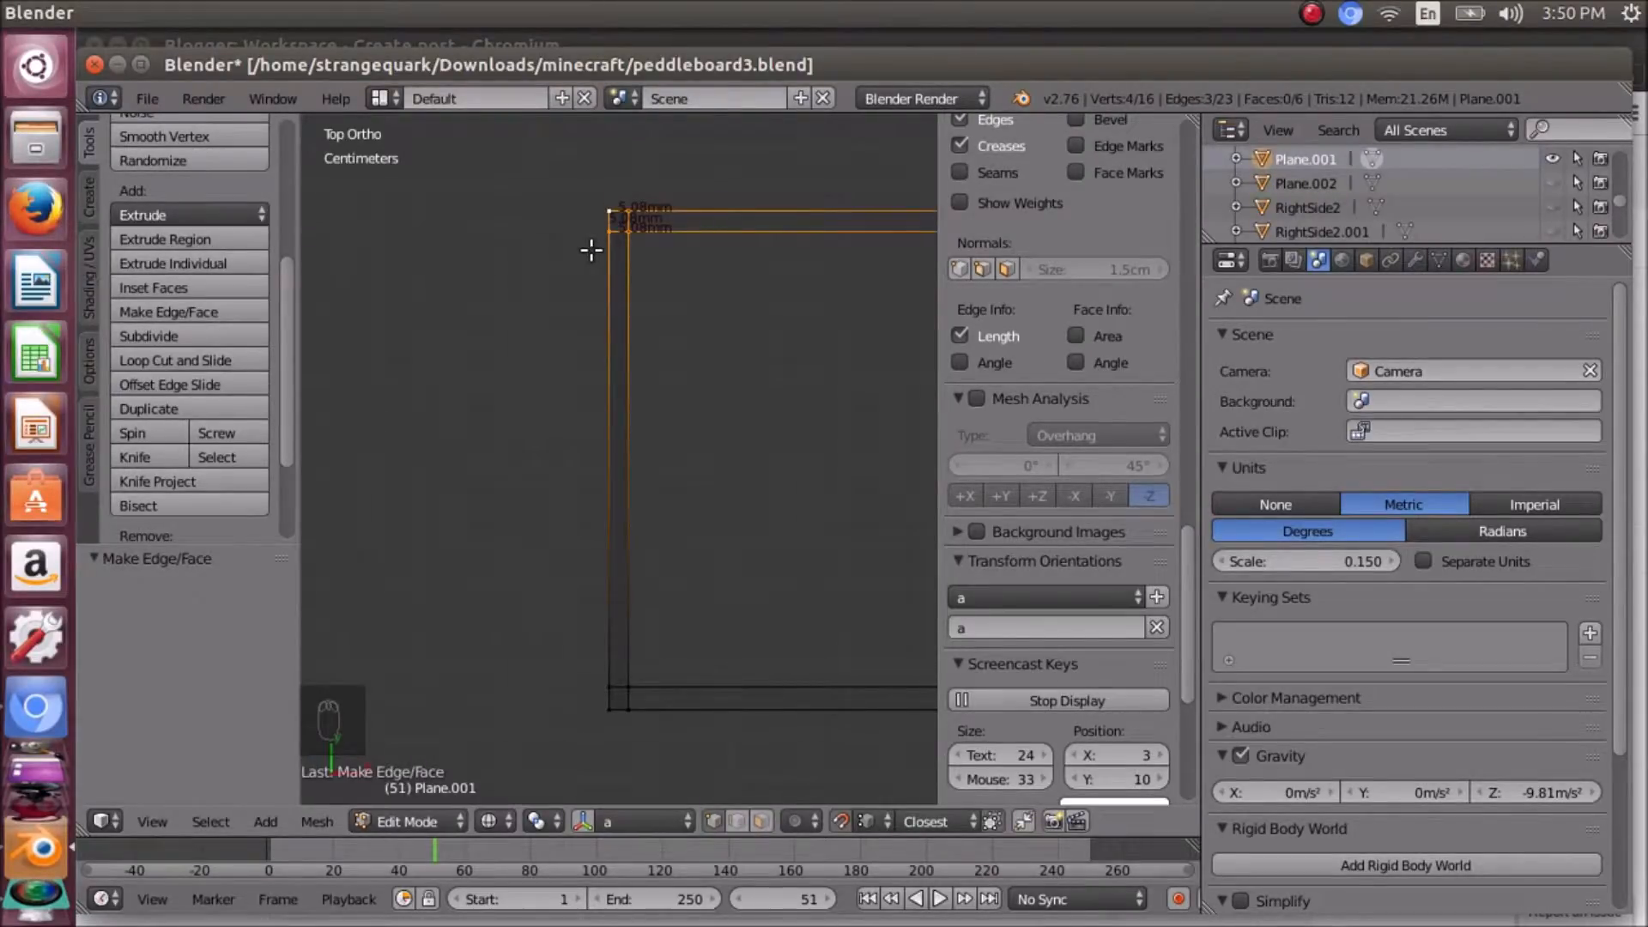
key("f")
- Make a thin strip face along the bottom edge from the inset vertex pairs at the lower-left and lower-right corners
scroll(598, 314, "up", 4)
scroll(595, 316, "down", 3)
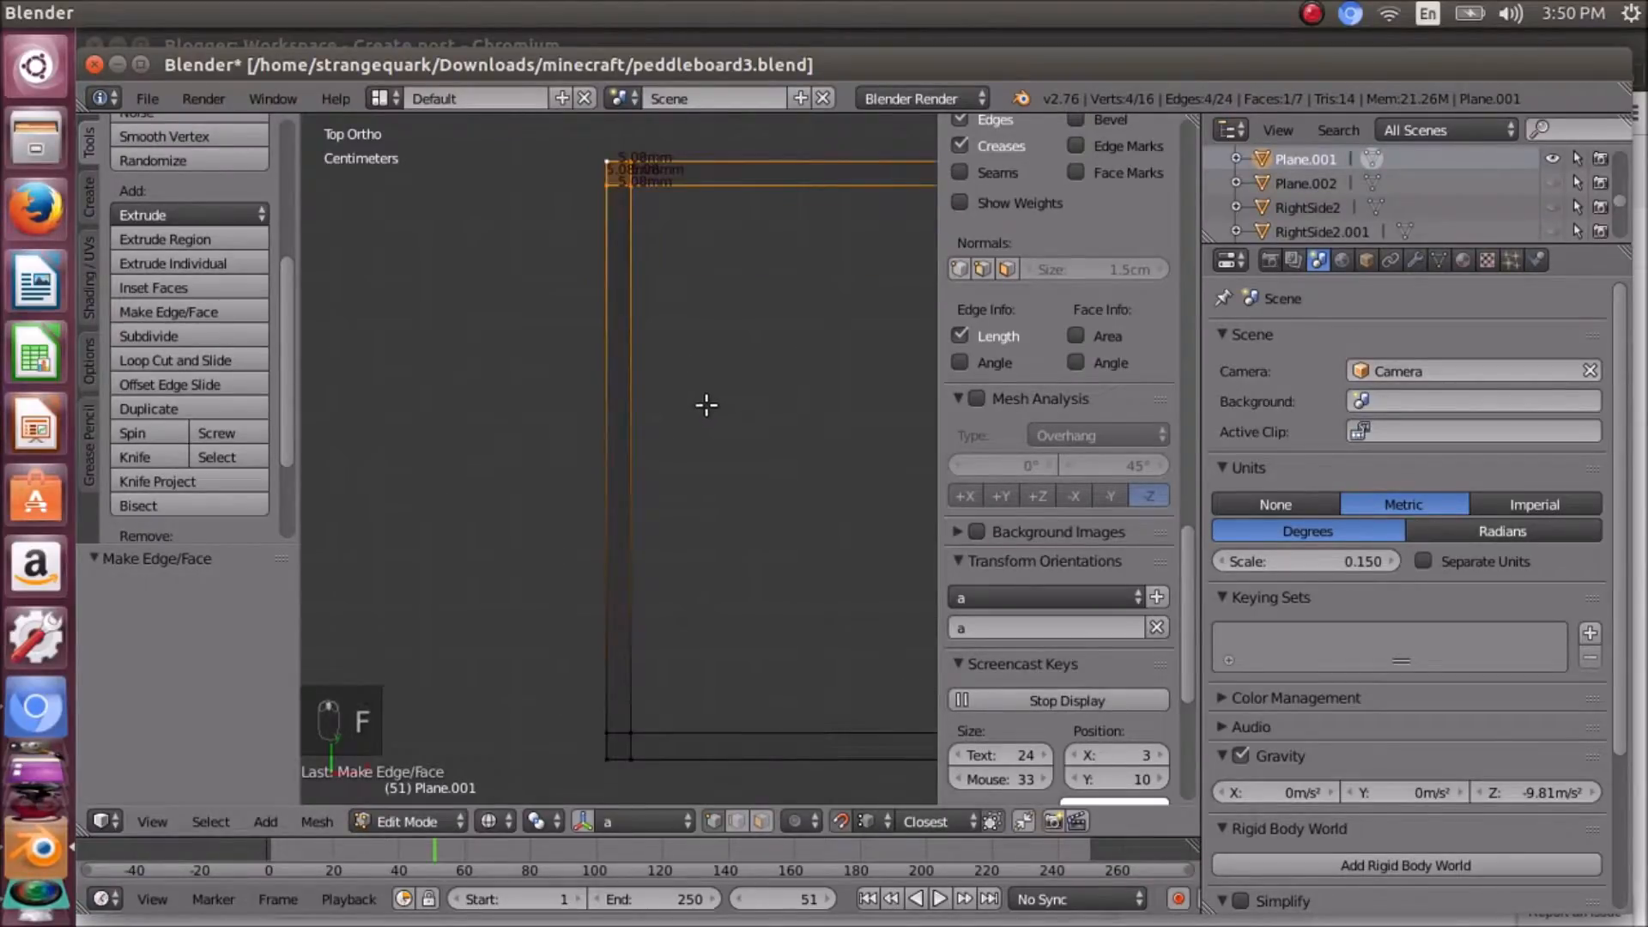
scroll(704, 404, "down", 3)
right_click(626, 616)
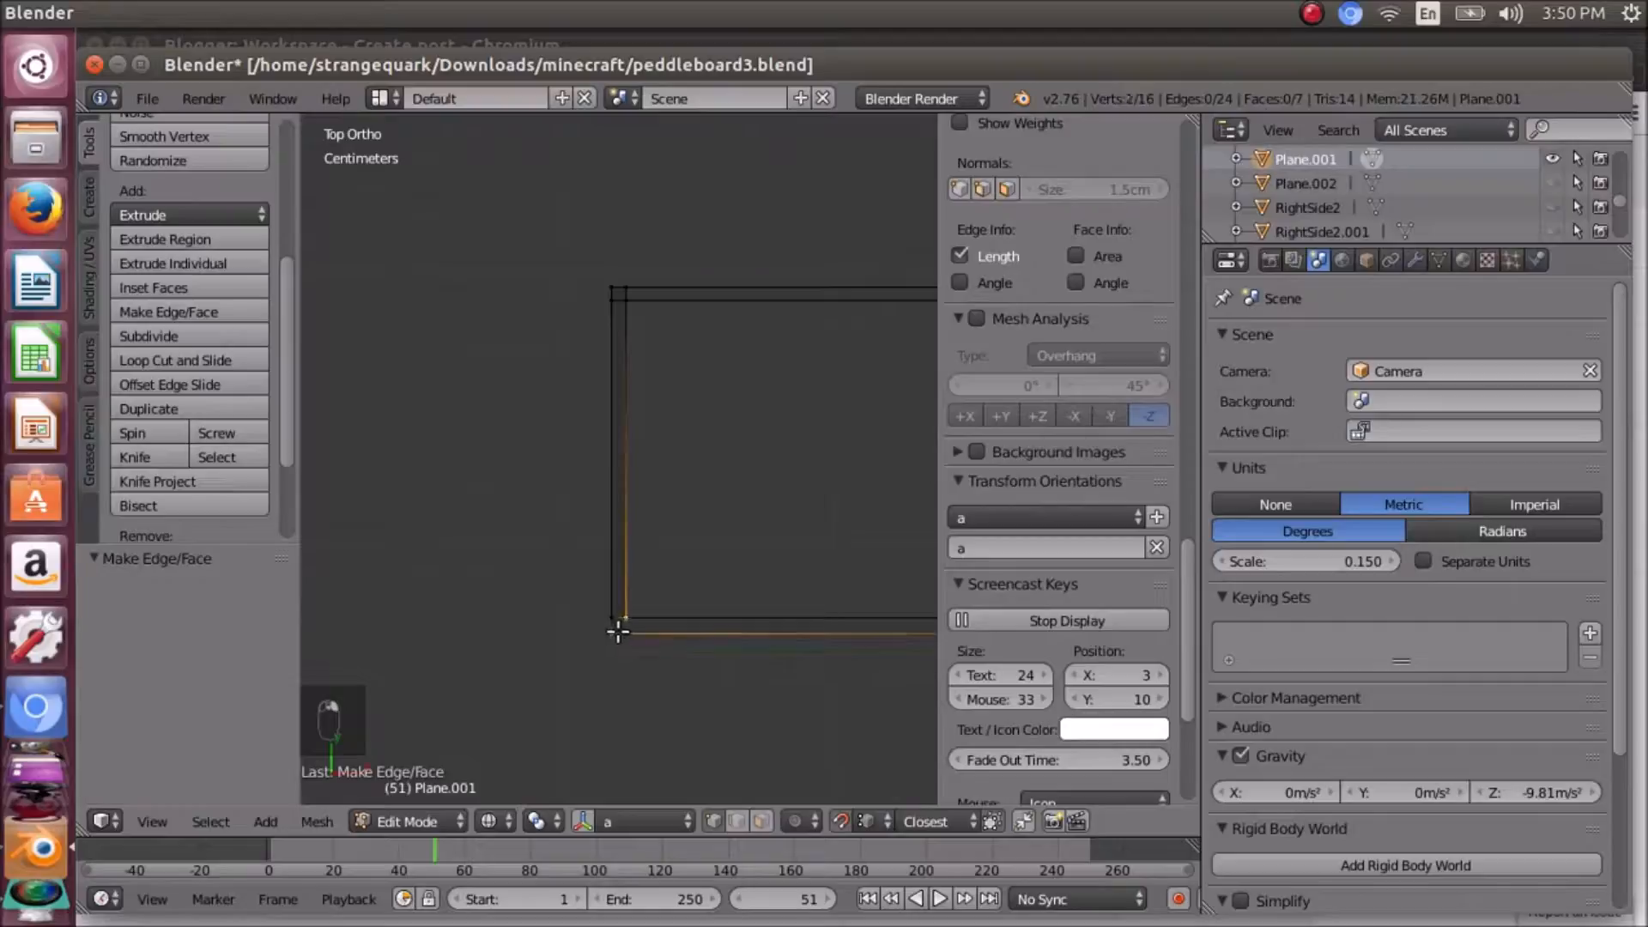
right_click(629, 630)
right_click(643, 618, "shift")
scroll(647, 616, "down", 4)
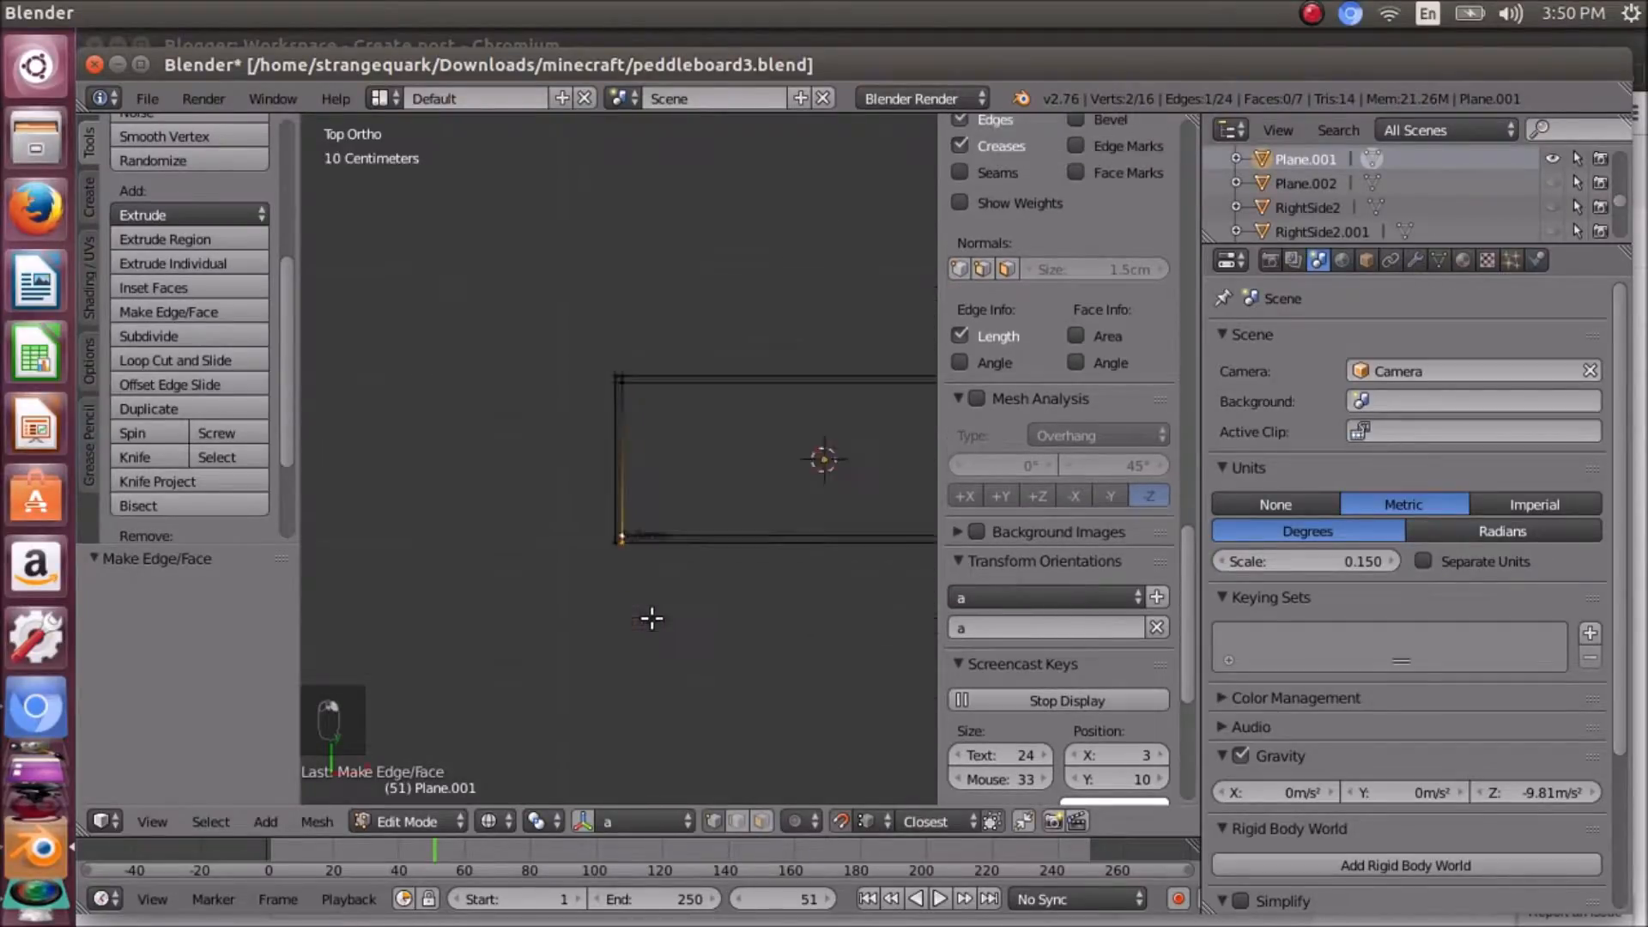
right_click(895, 518, "shift")
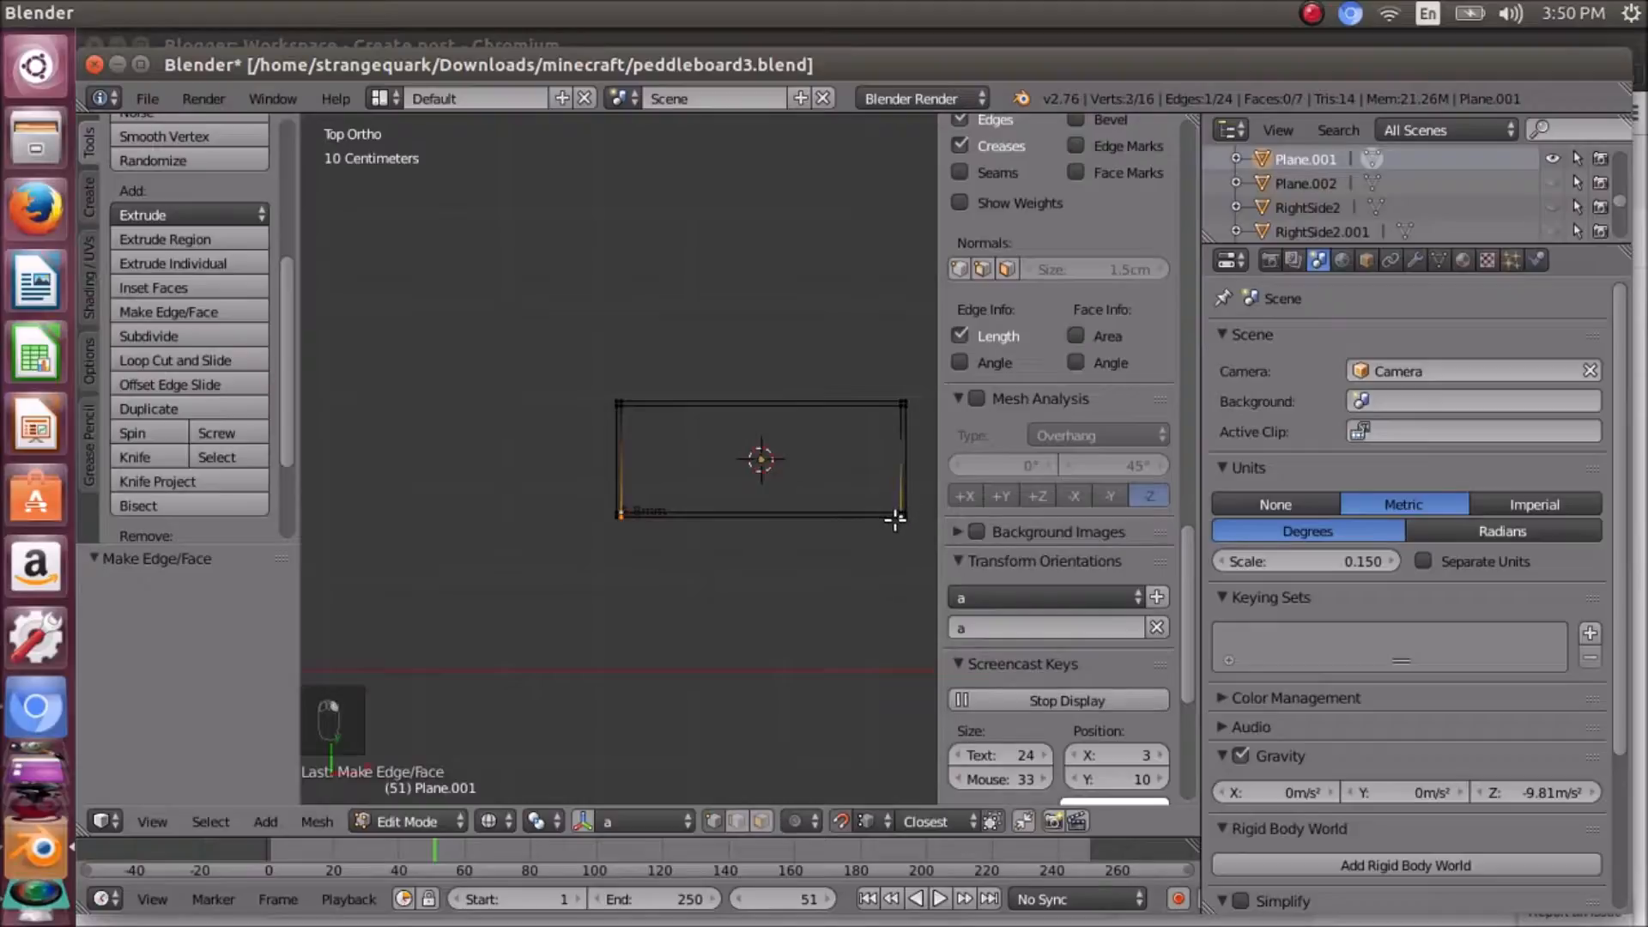
right_click(893, 512, "shift")
key("f")
- Make a small square face from the four crossing vertices at the panel's lower-right corner
middle_click_drag(816, 537, 572, 457)
right_click(611, 702)
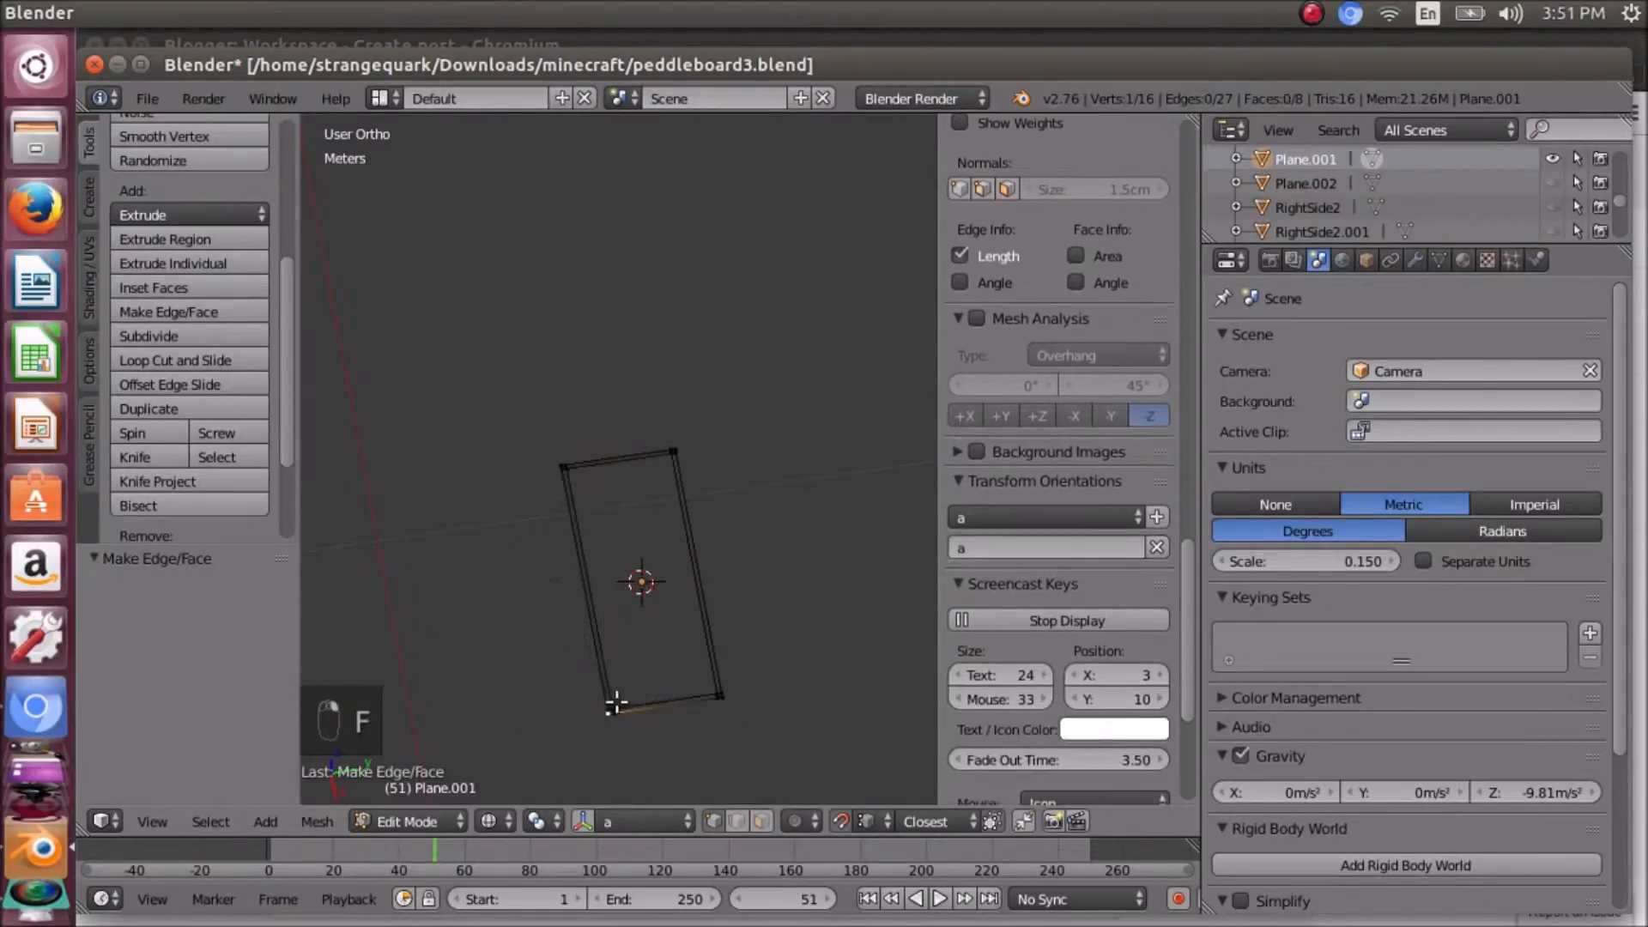
right_click(605, 701, "shift")
right_click(602, 702, "shift")
right_click(618, 708, "shift")
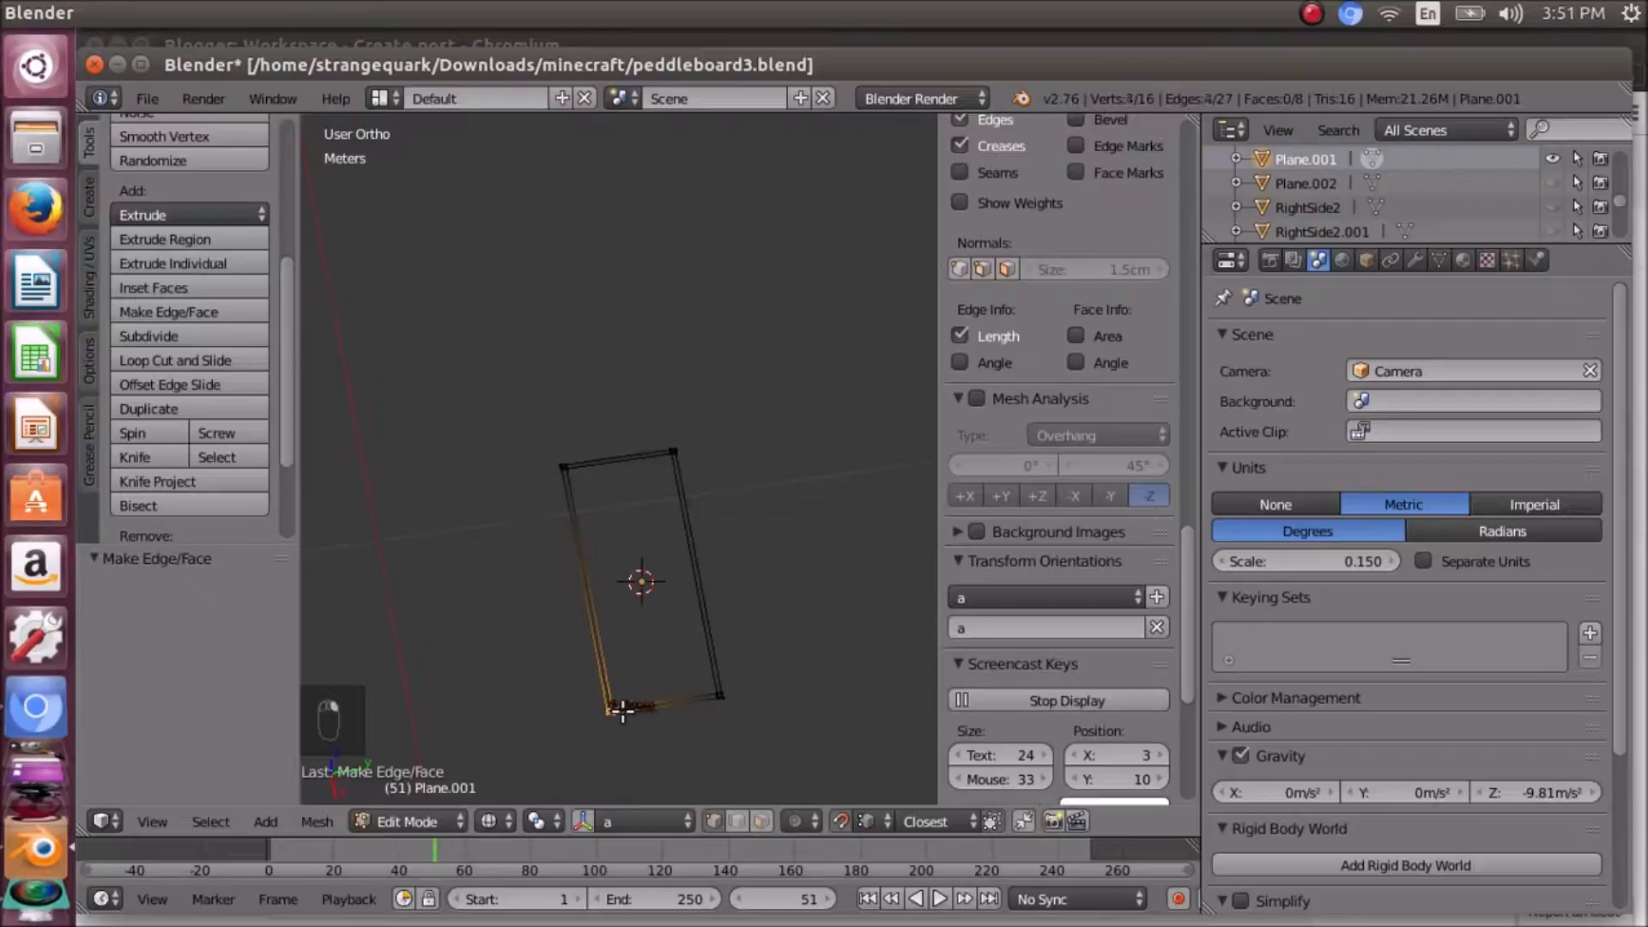
key("KP_Decimal")
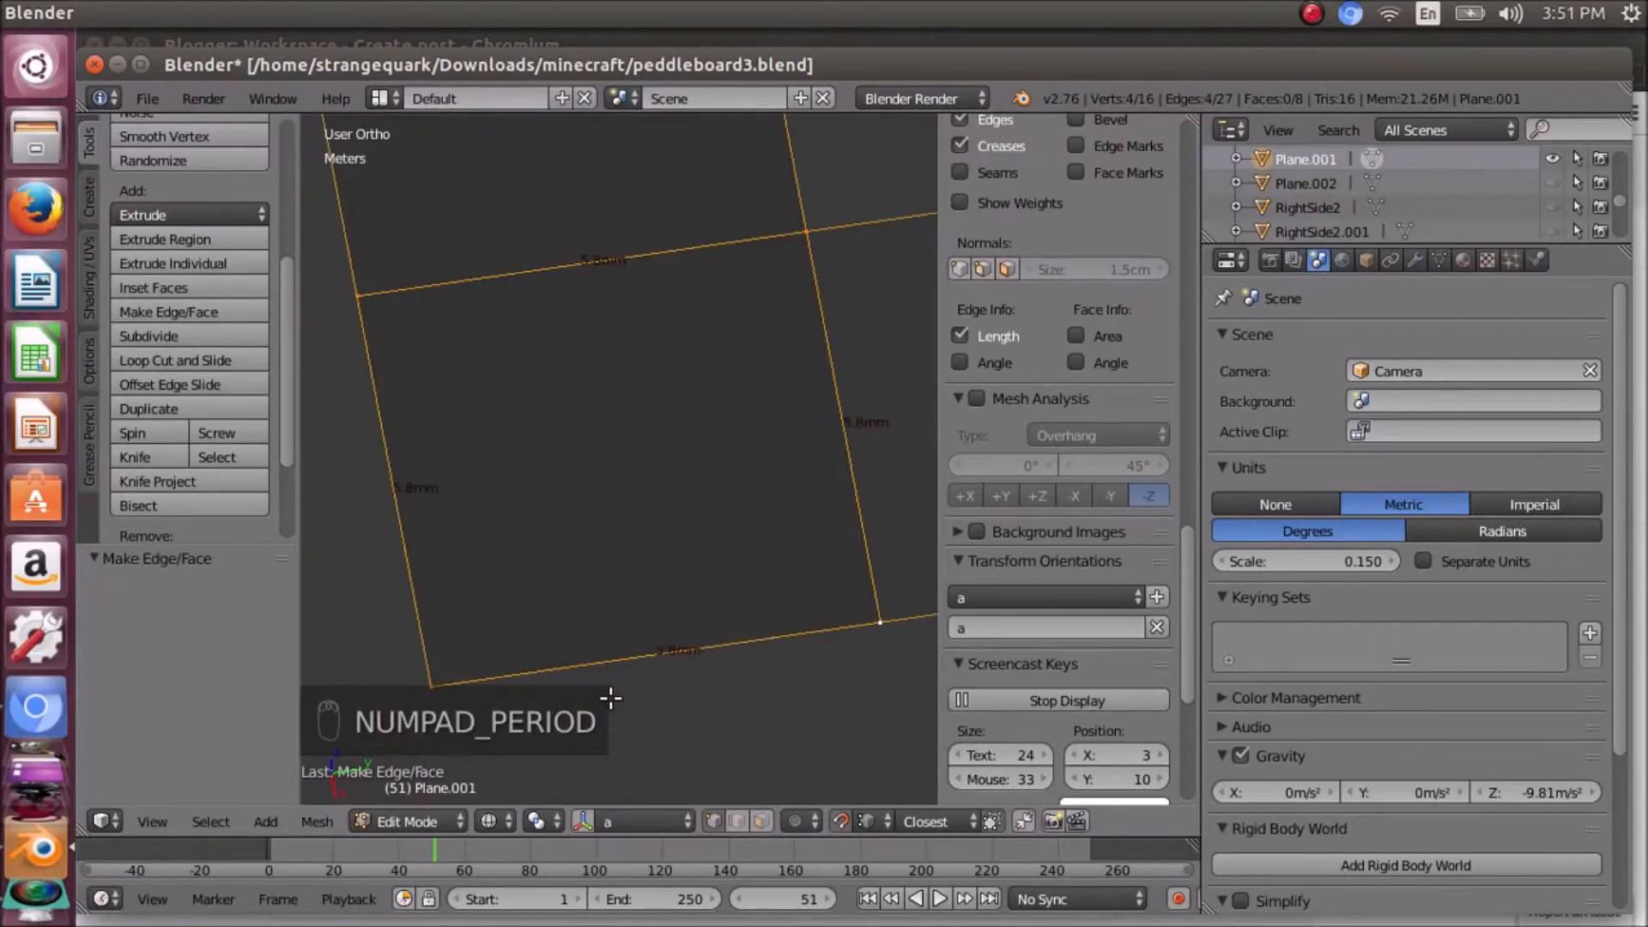
mouse_move(589, 654)
middle_mouse_down()
mouse_move(559, 600)
mouse_move(618, 641)
middle_mouse_up()
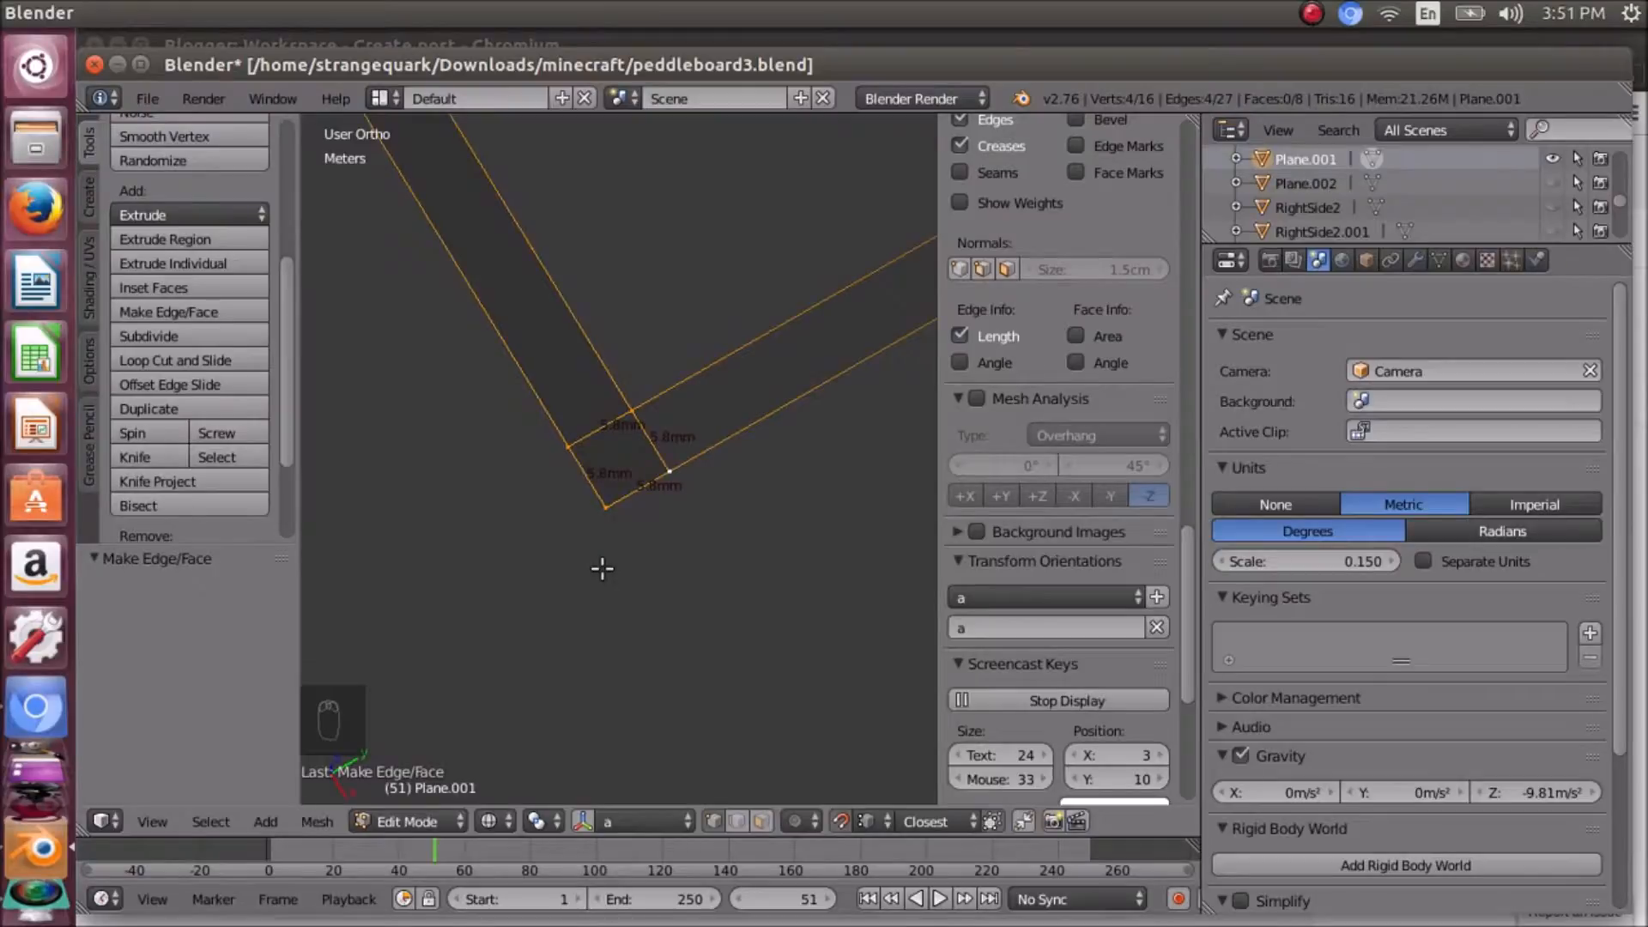
key("f")
- Fill the panel's upper-right corner with a square face between its four crossing vertices
scroll(610, 559, "down", 3)
middle_click_drag(636, 563, 640, 563)
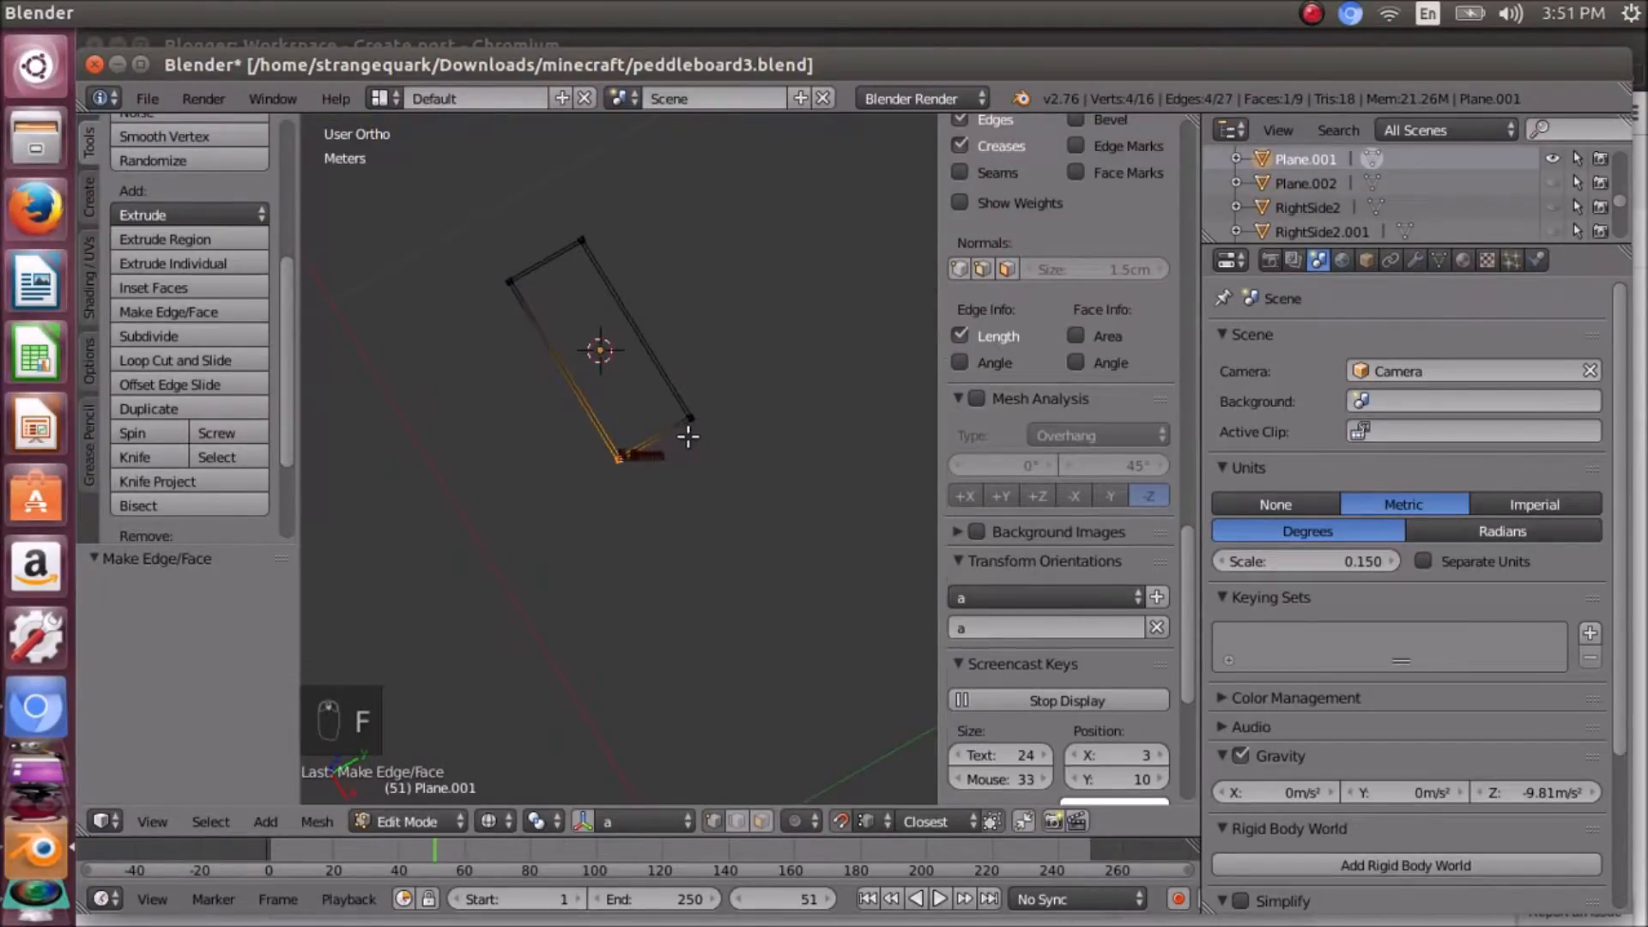
right_click(690, 420)
key("KP_Decimal")
scroll(679, 458, "up", 4)
right_click(554, 439, "shift")
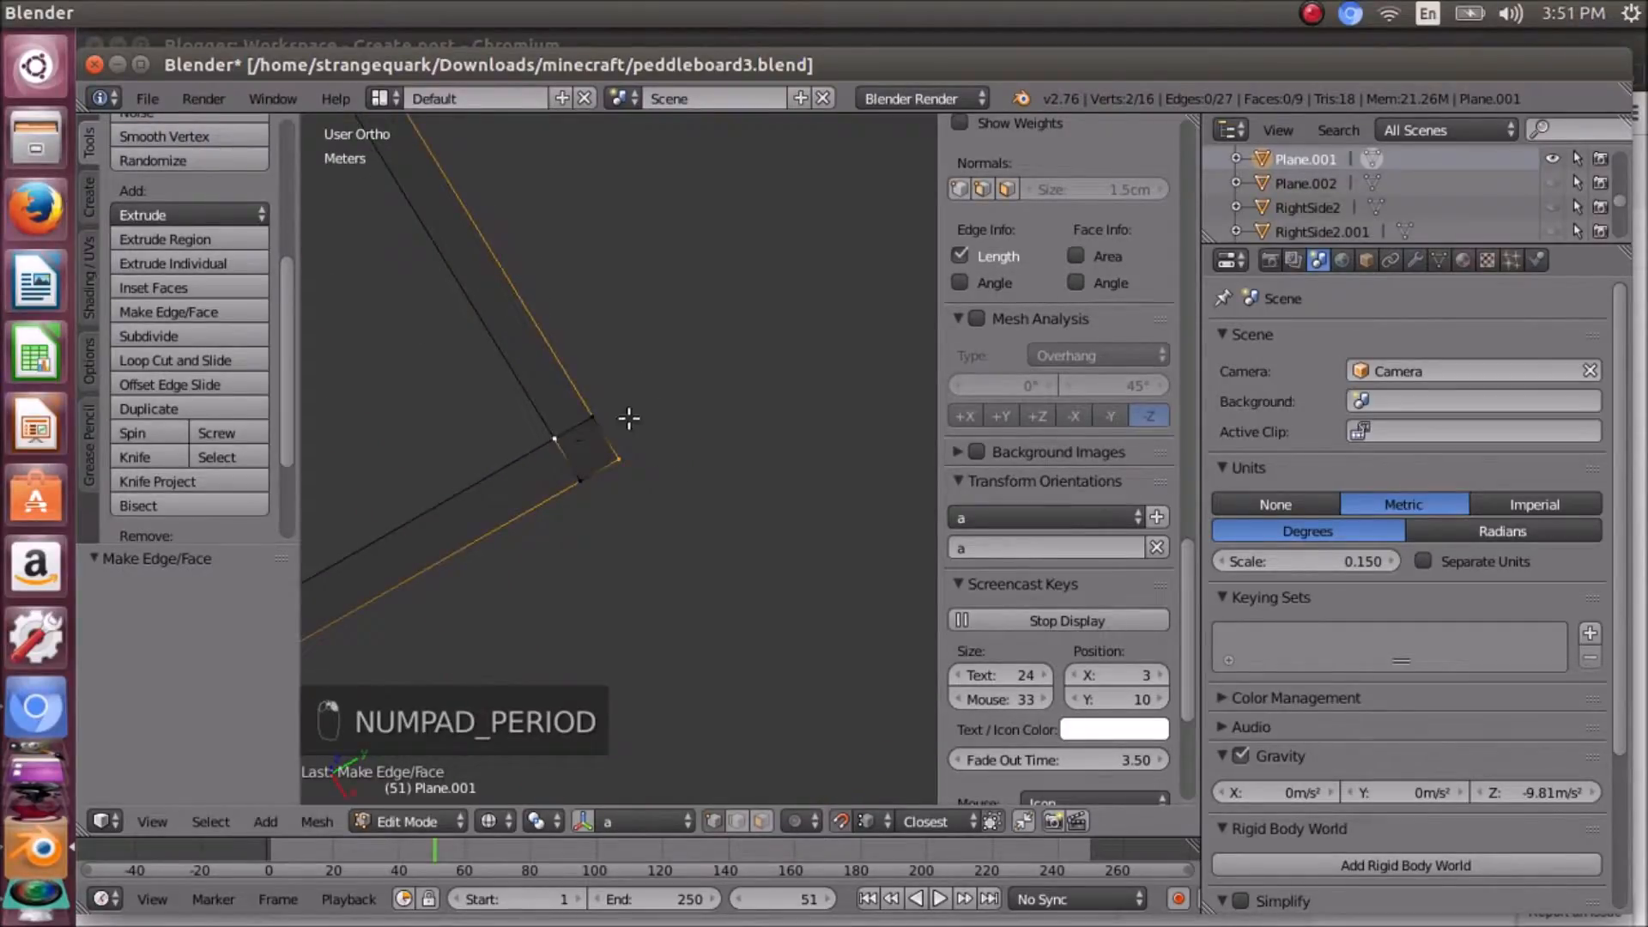
right_click(629, 419, "shift")
right_click(592, 491, "shift")
key("f")
- Make a thin strip face along the panel's right edge from the inset vertex pairs at its two right corners
scroll(592, 513, "down", 5)
right_click(599, 479)
right_click(584, 457, "shift")
scroll(577, 513, "down", 4)
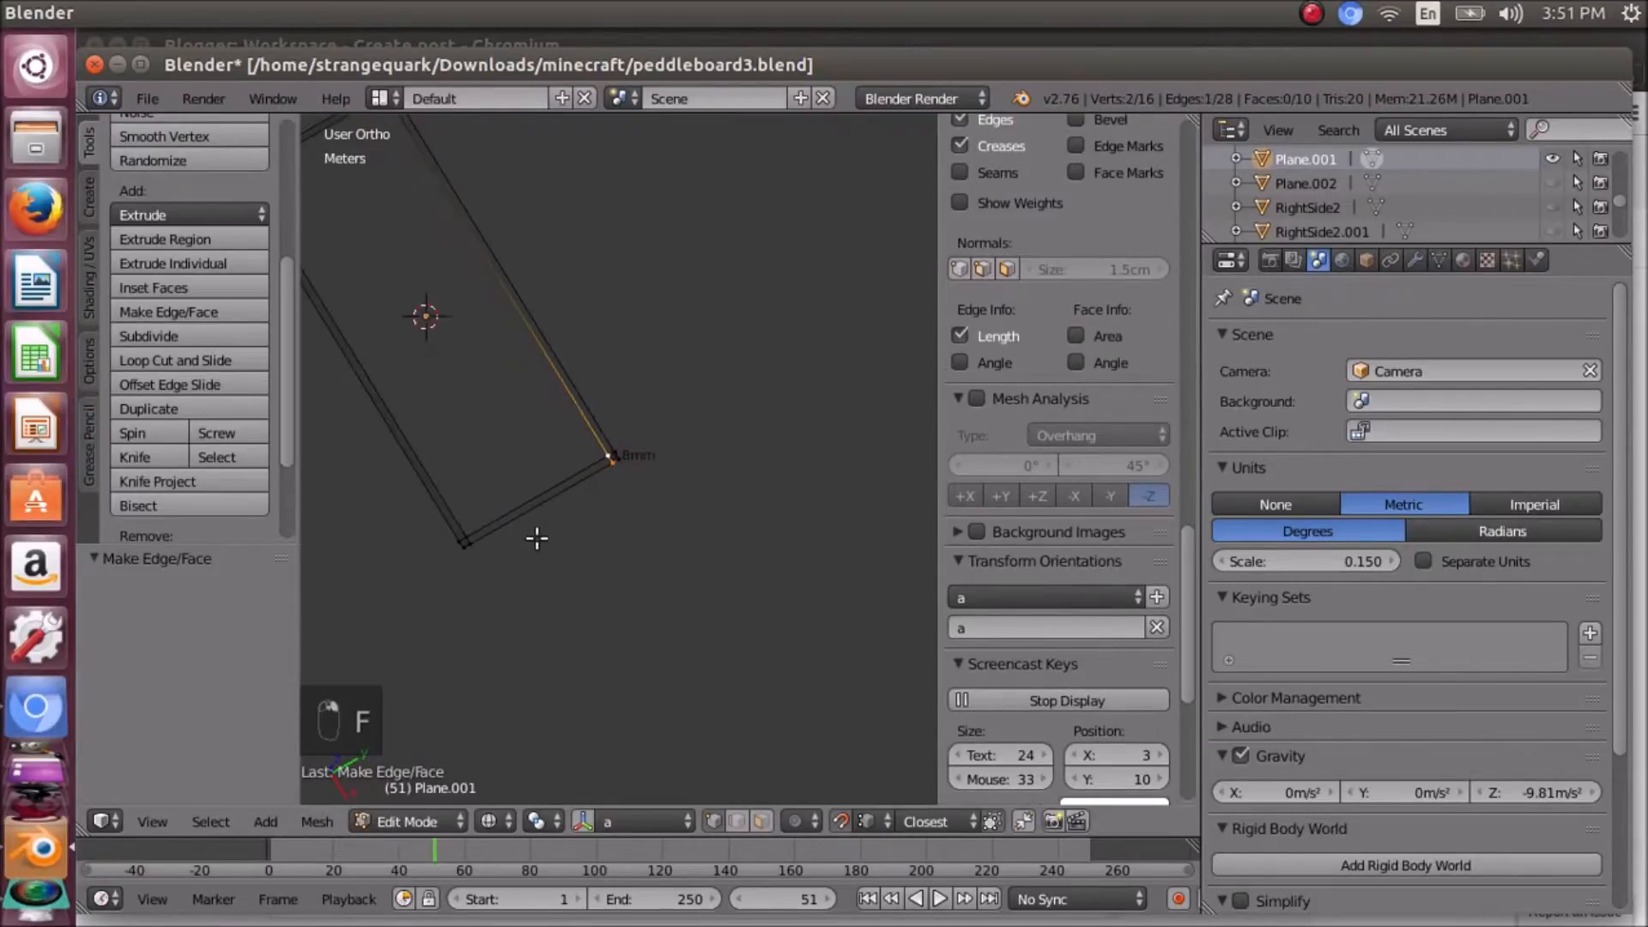
right_click(472, 536, "shift")
key("f")
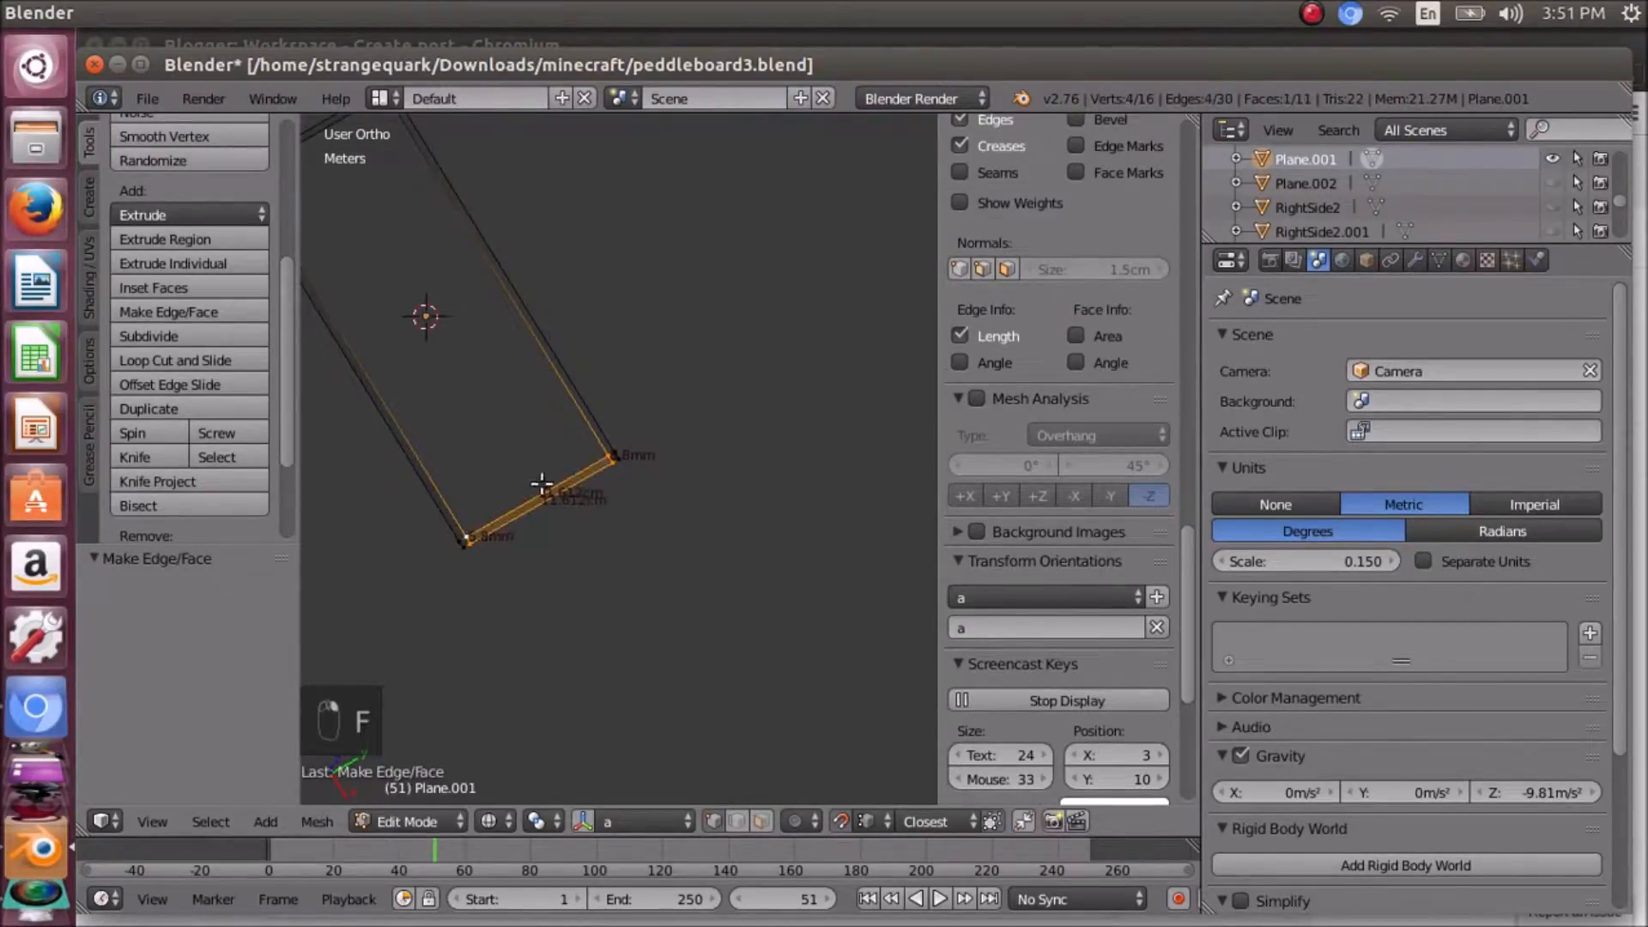
- Make a thin strip face along the top edge from the inset vertex pairs at the upper-right and upper-left corners
scroll(557, 472, "down", 1)
right_click(618, 450)
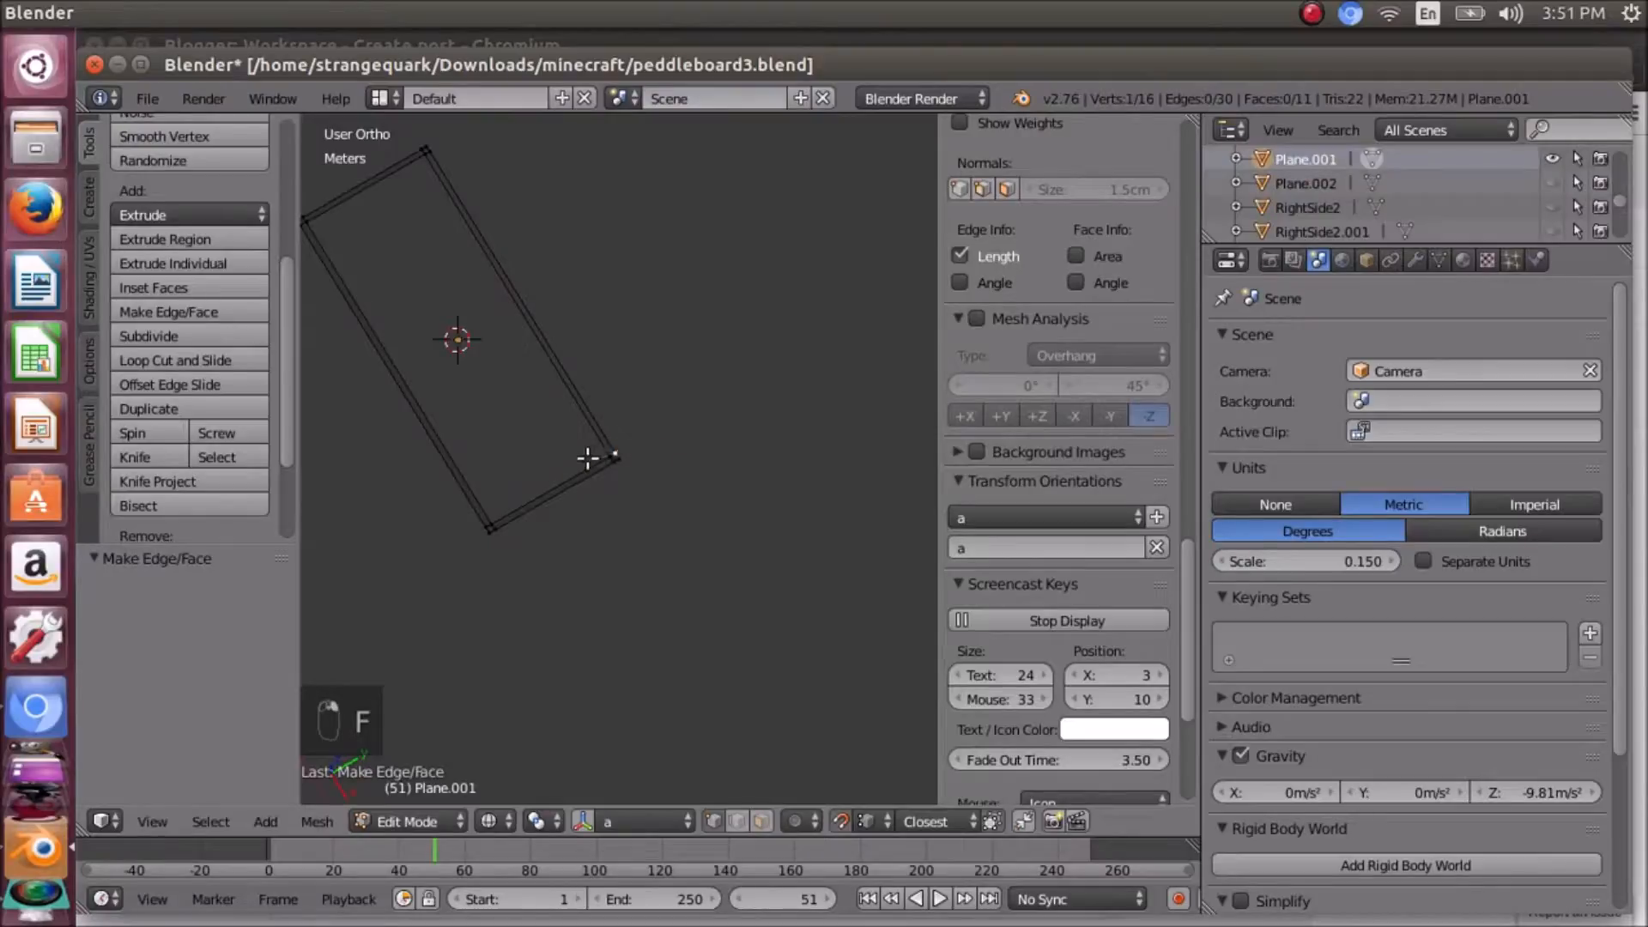
right_click(592, 461, "shift")
scroll(601, 457, "down", 4)
right_click(527, 310, "shift")
key("f")
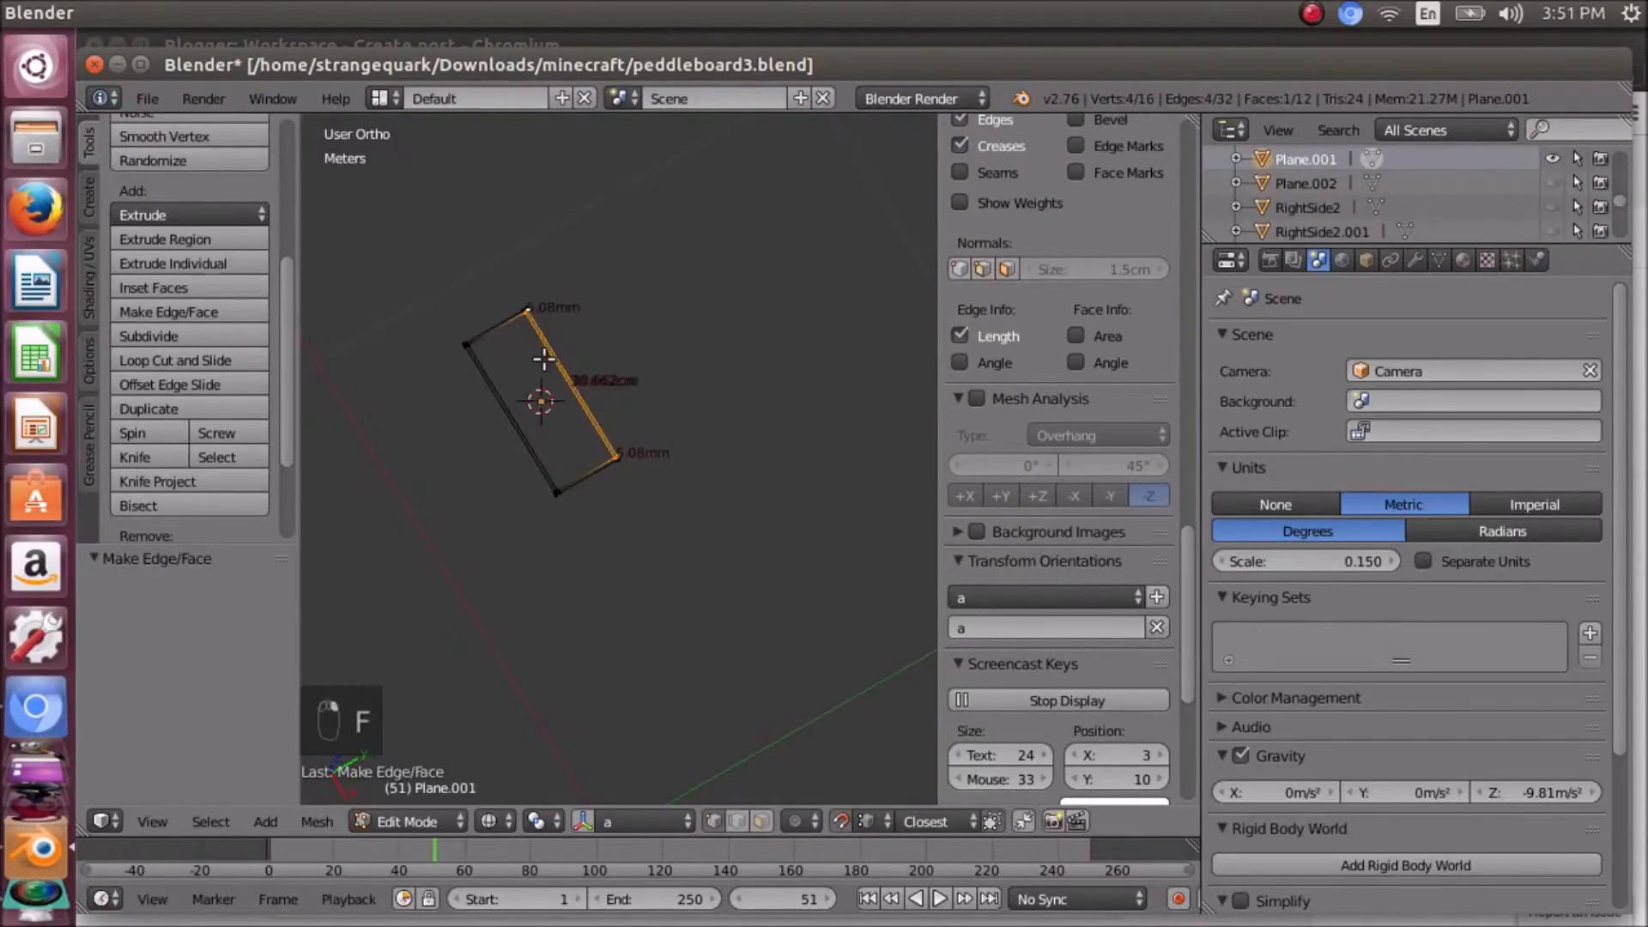
- Fill the panel's large central area with a face from the four innermost corner vertices
scroll(542, 359, "up", 5)
key("KP_Decimal")
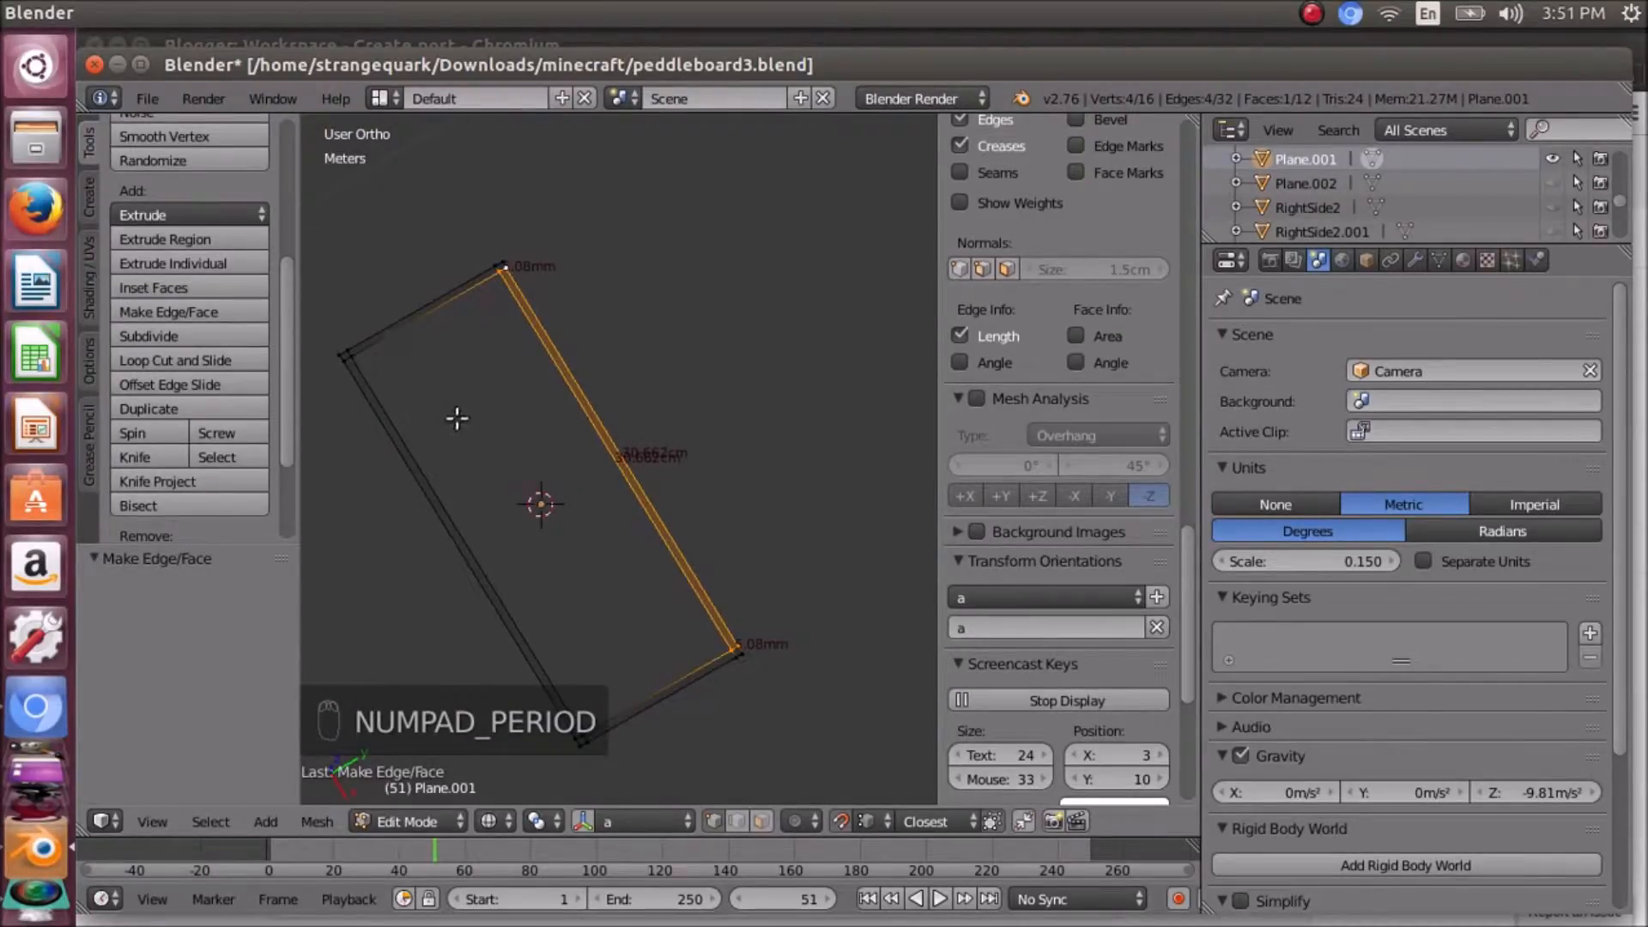
scroll(460, 420, "down", 3)
scroll(460, 424, "up", 5)
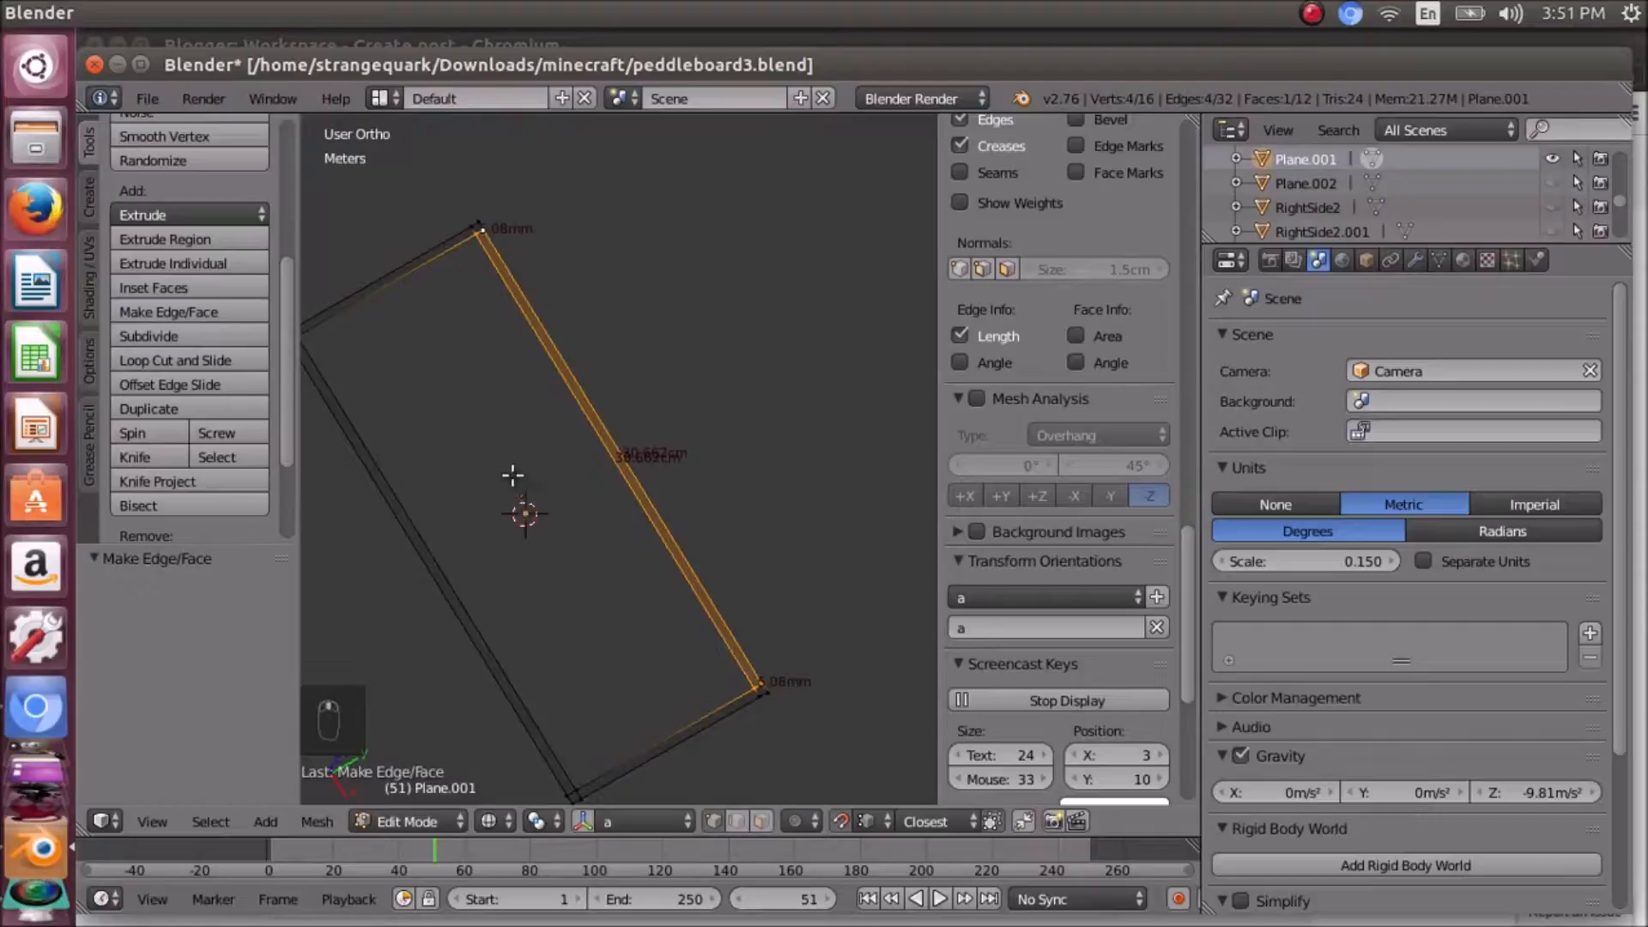
right_click(478, 273)
right_click(759, 684, "shift")
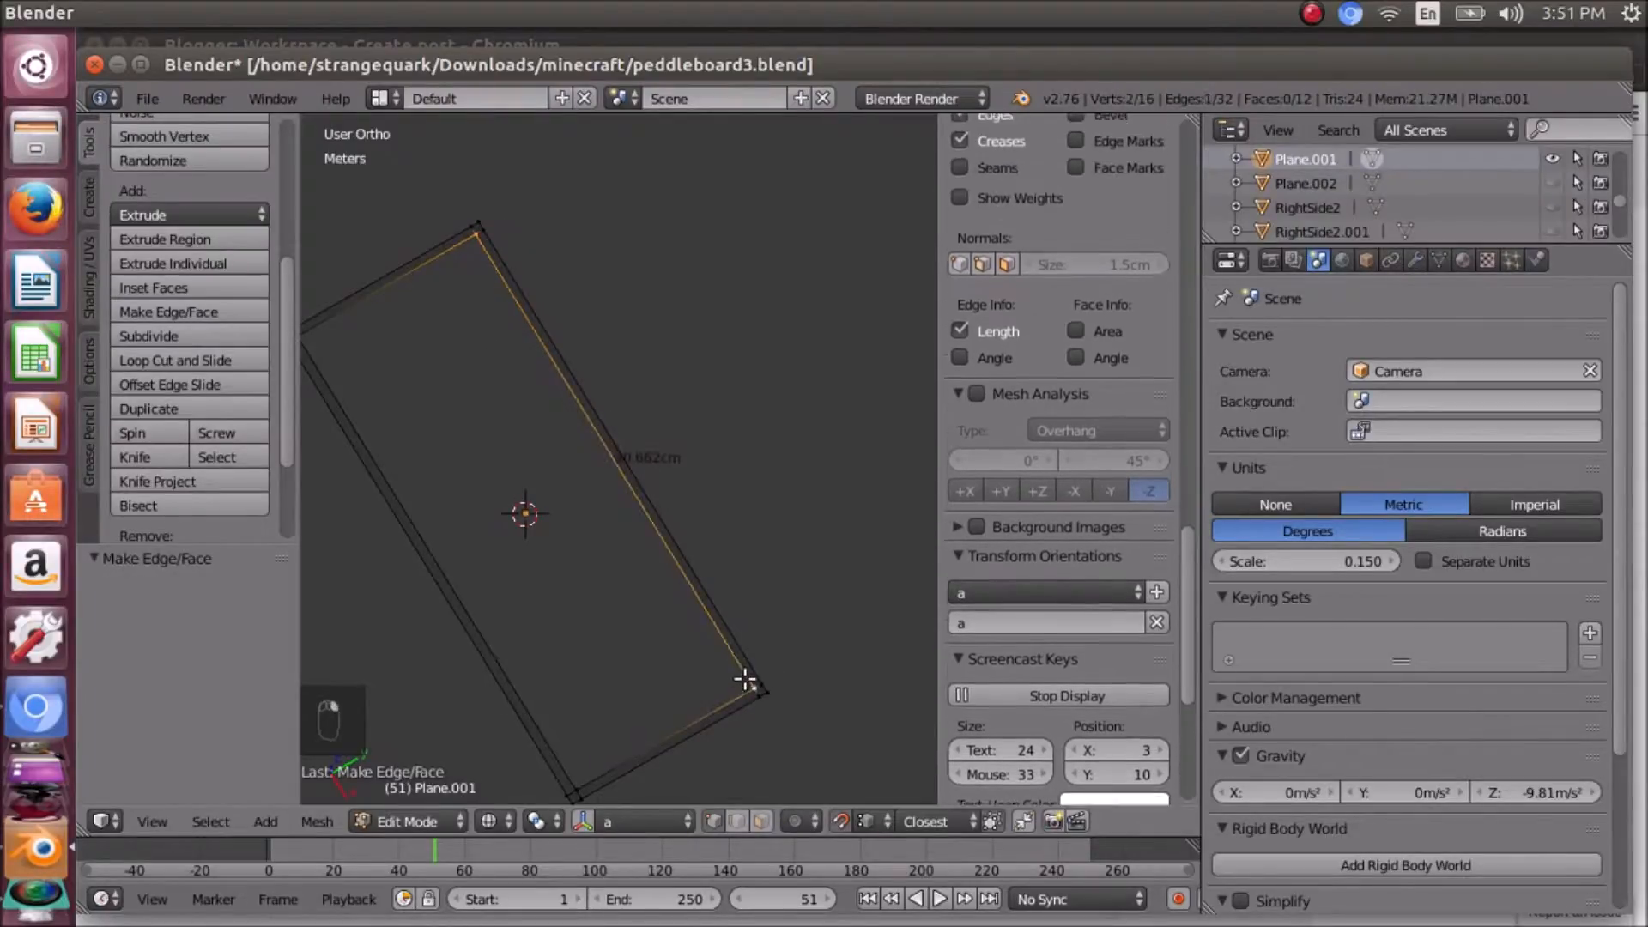
right_click(593, 766, "shift")
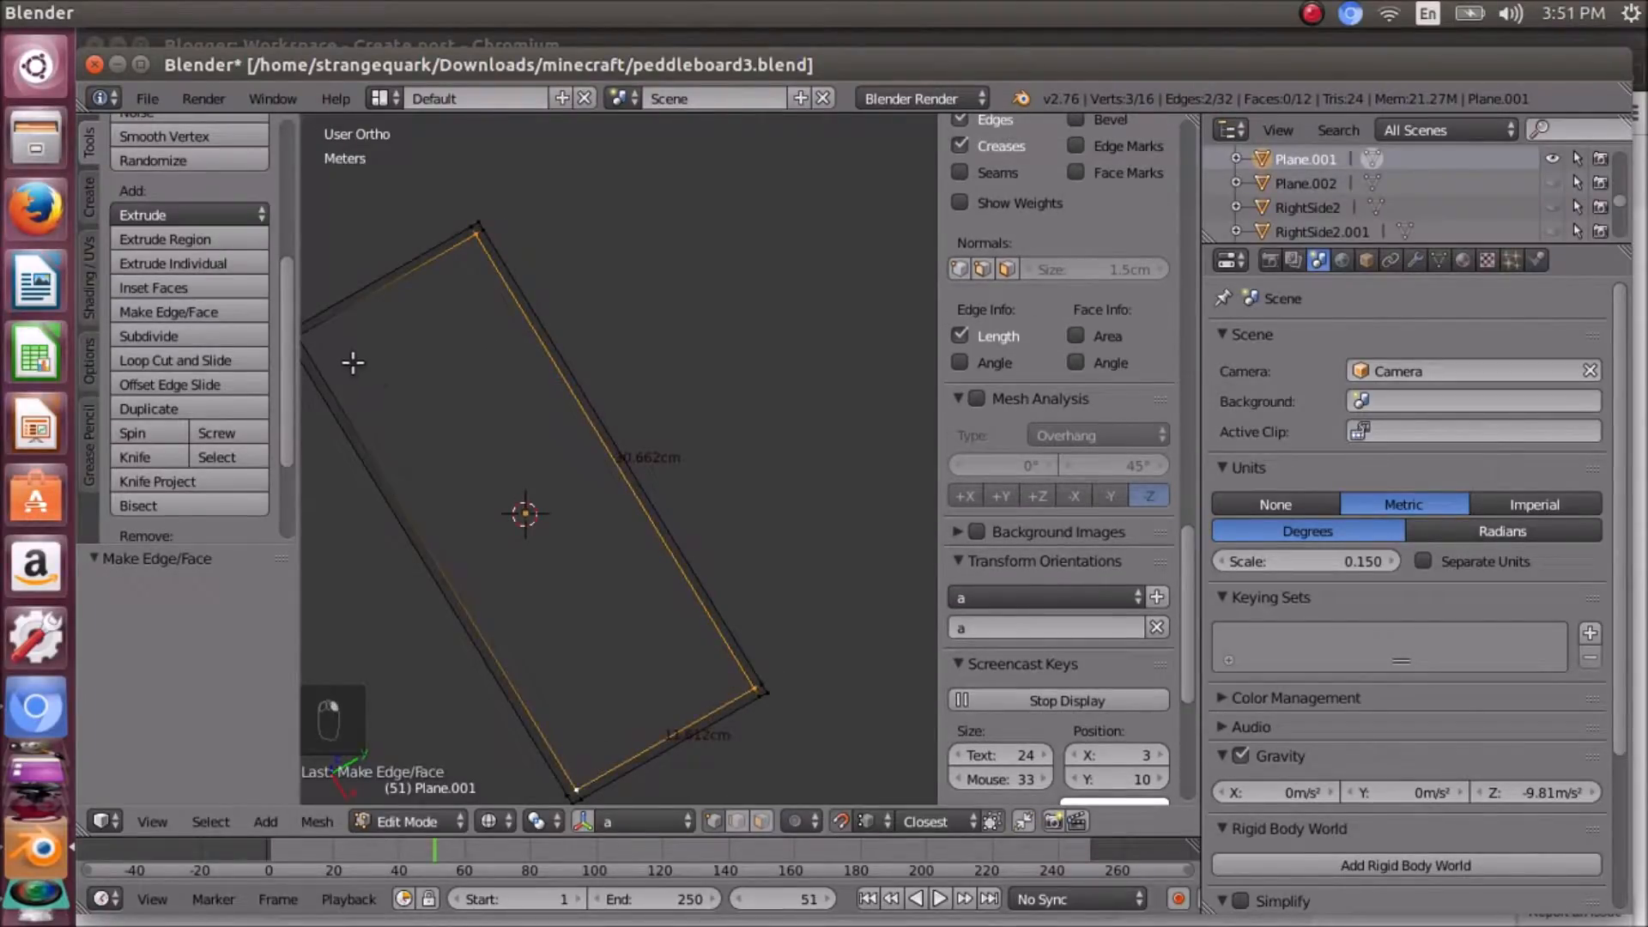
scroll(343, 348, "down", 2)
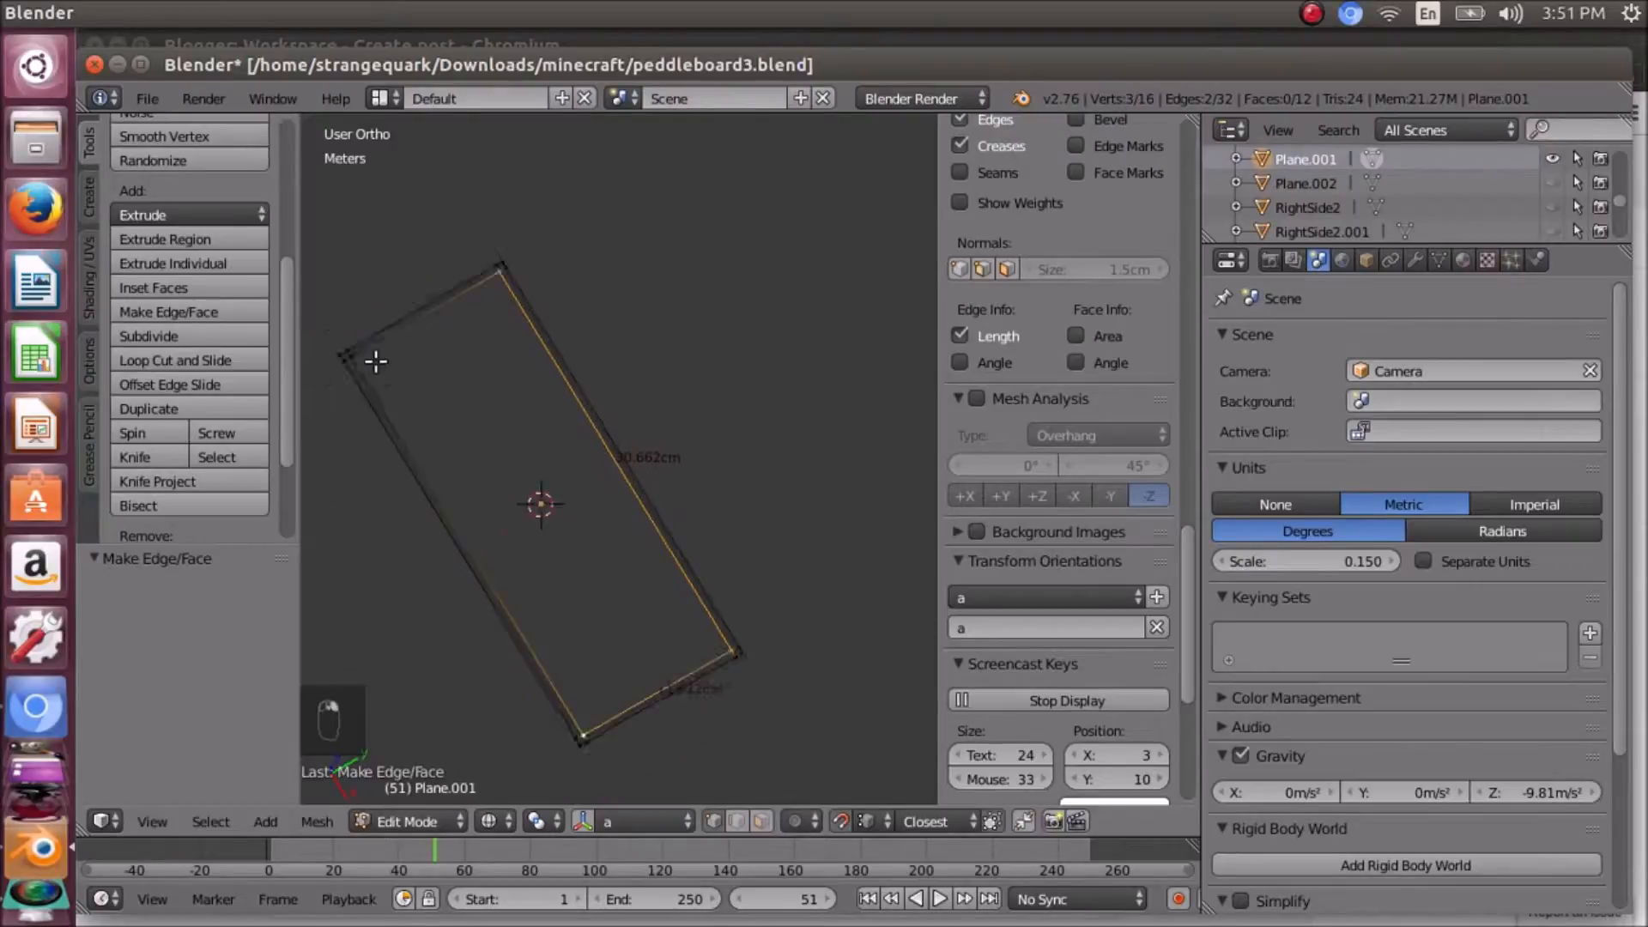
right_click(403, 376, "shift")
key("f")
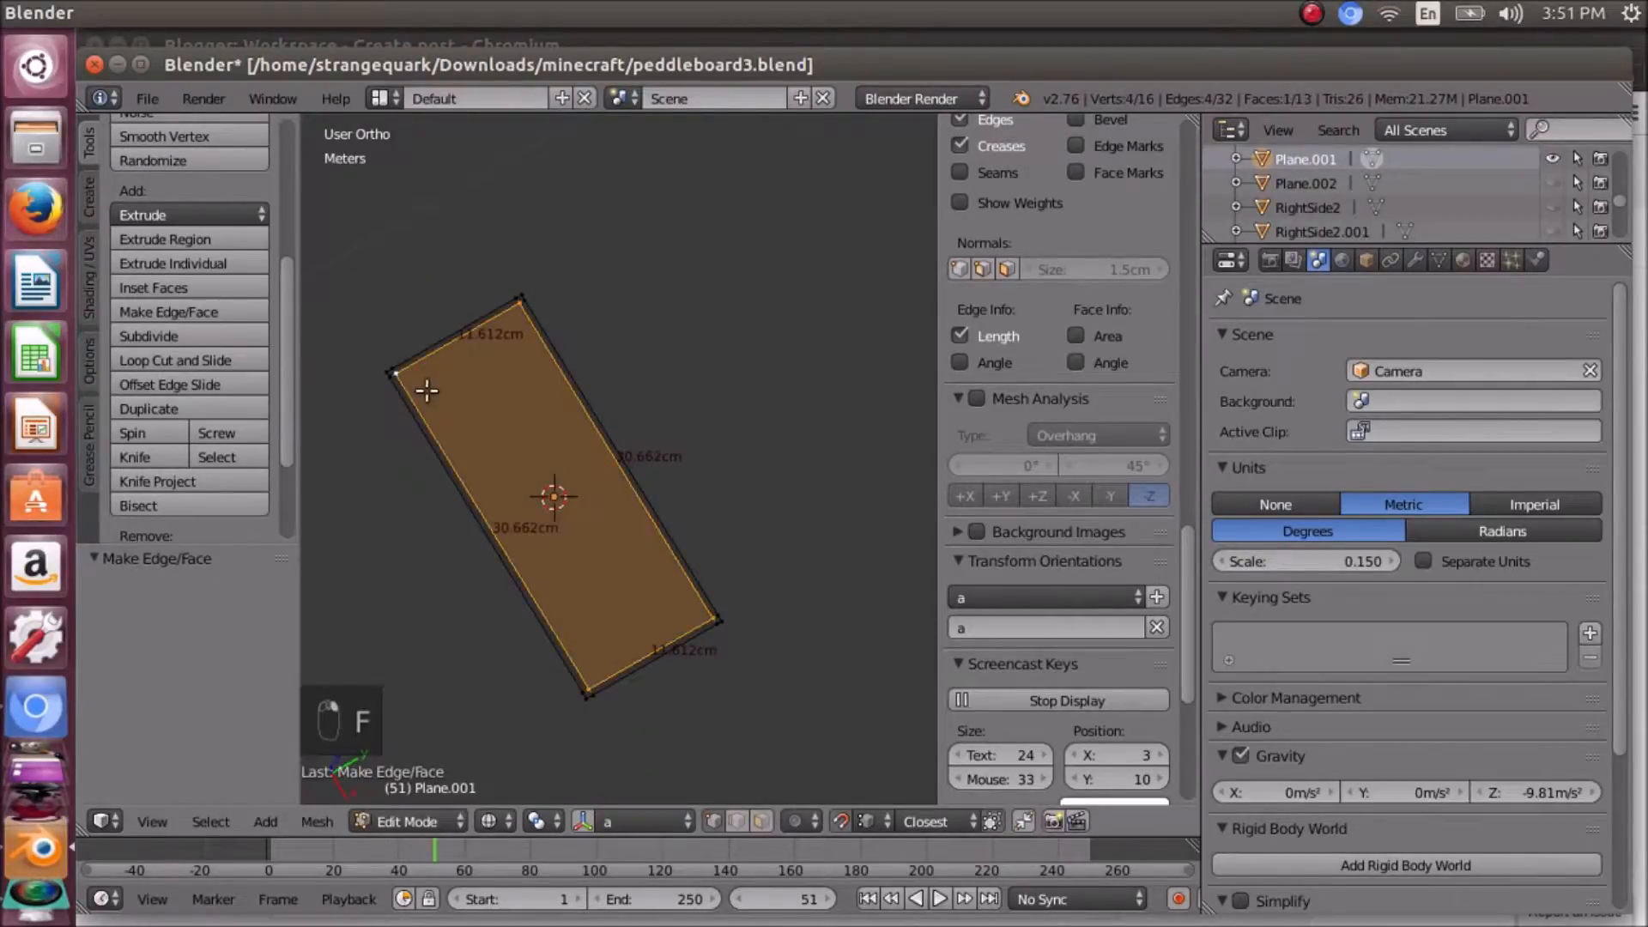
- In face selection mode, examine the thin faces along the panel's bottom edge by selecting them in turn from rotated views
scroll(571, 523, "up", 5)
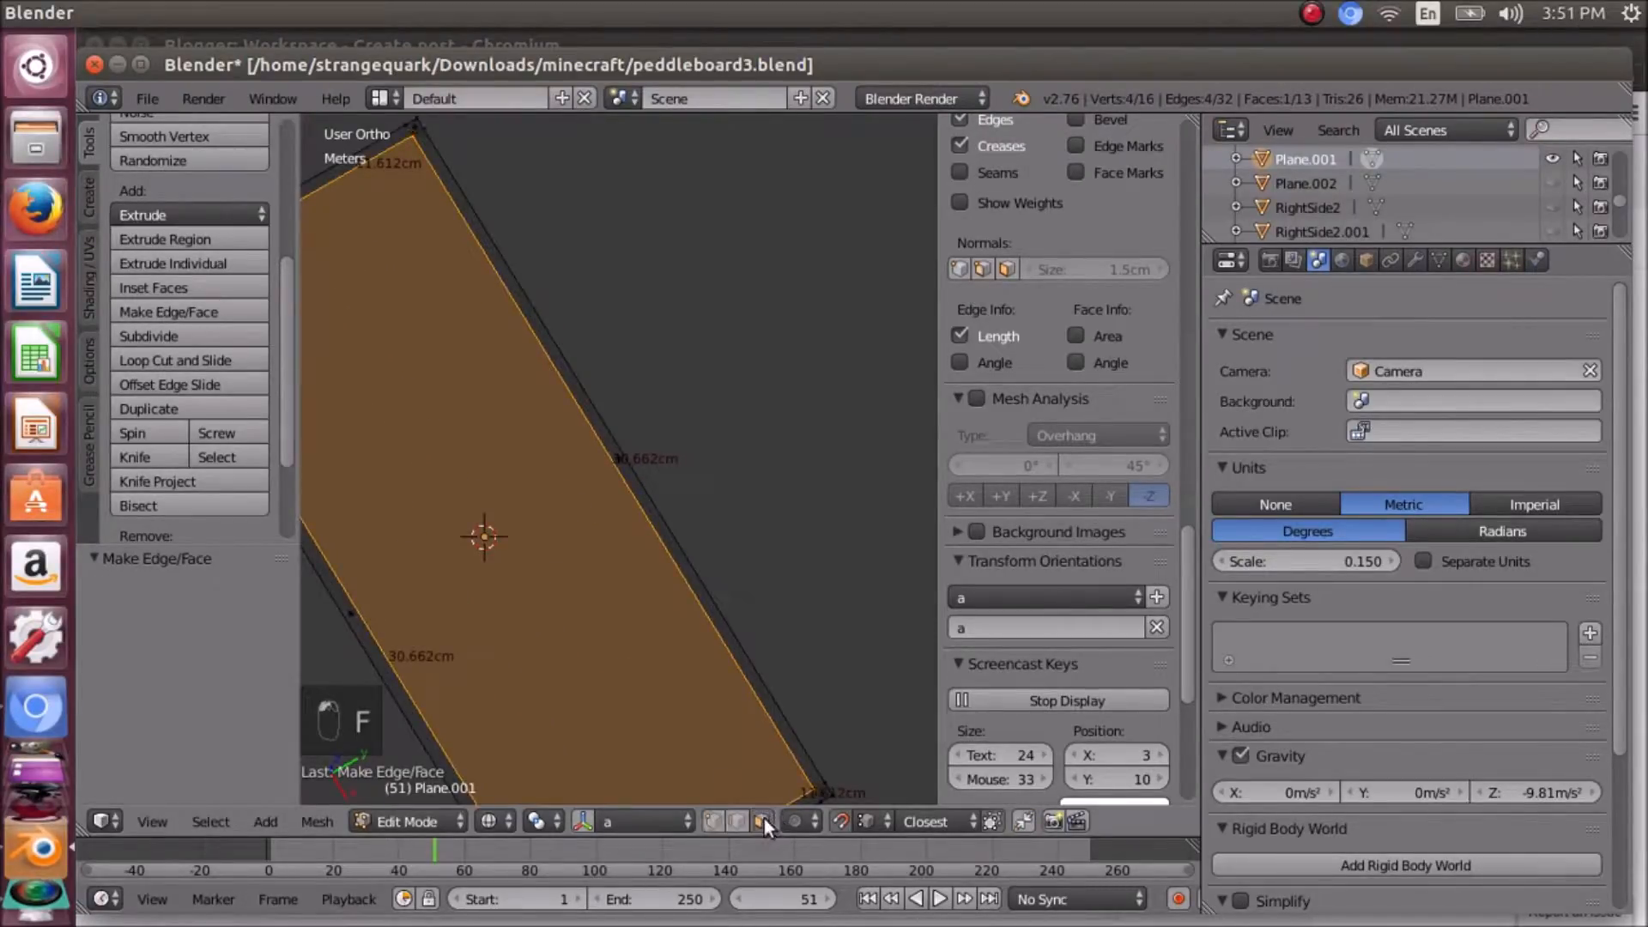
scroll(395, 450, "down", 5)
right_click(515, 506)
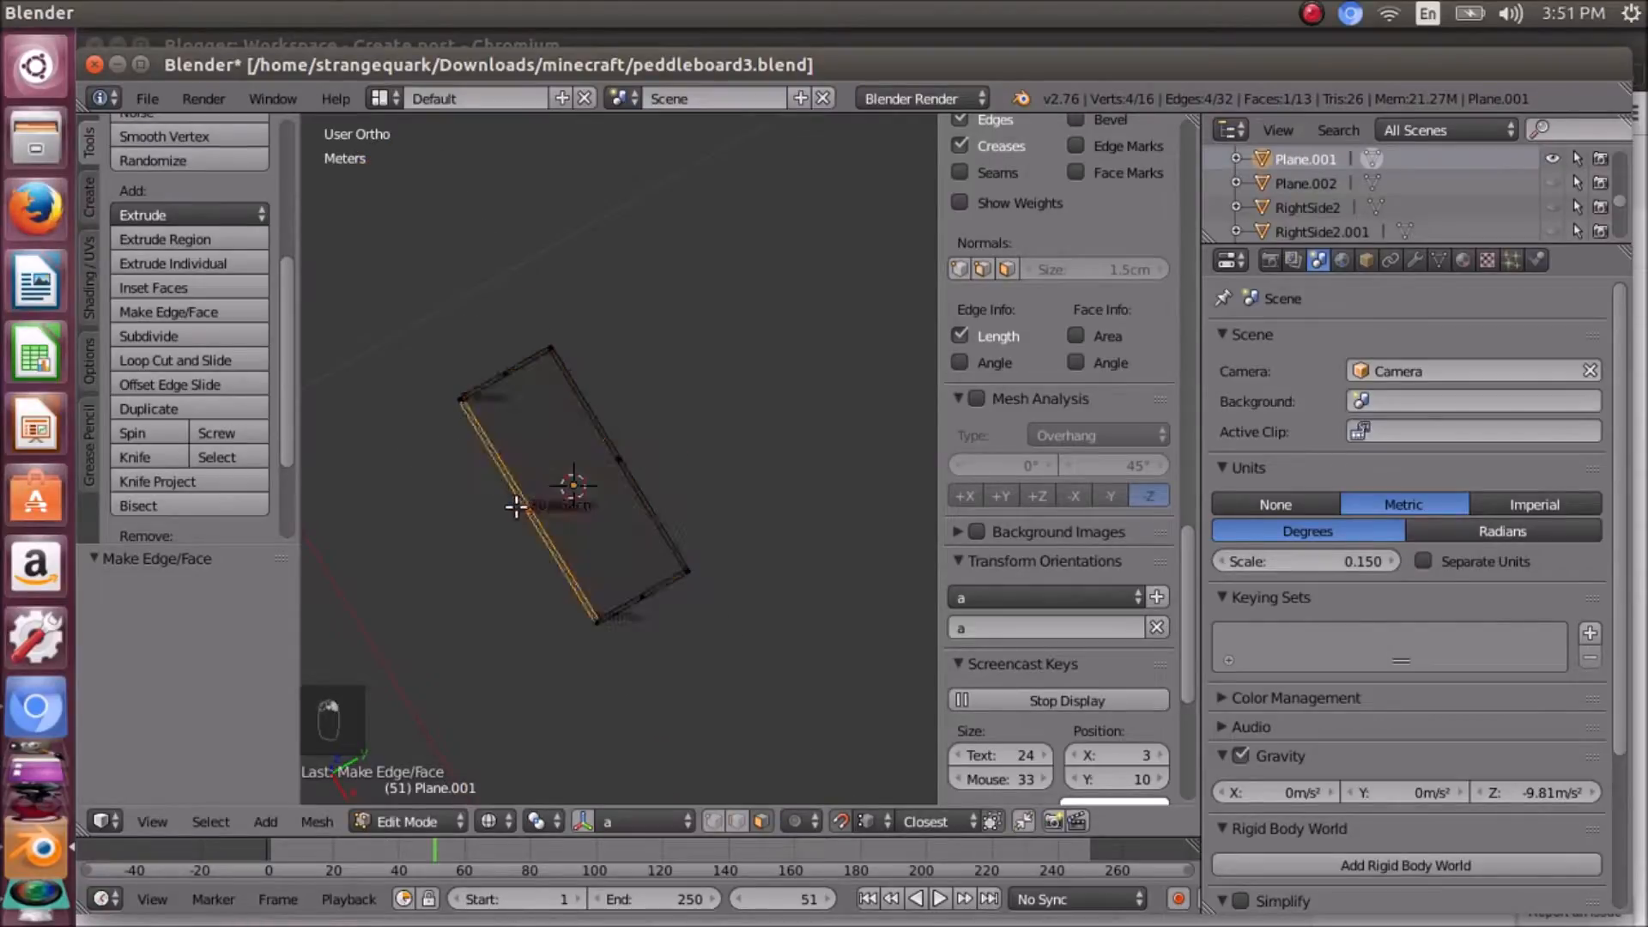
right_click(516, 506, "shift")
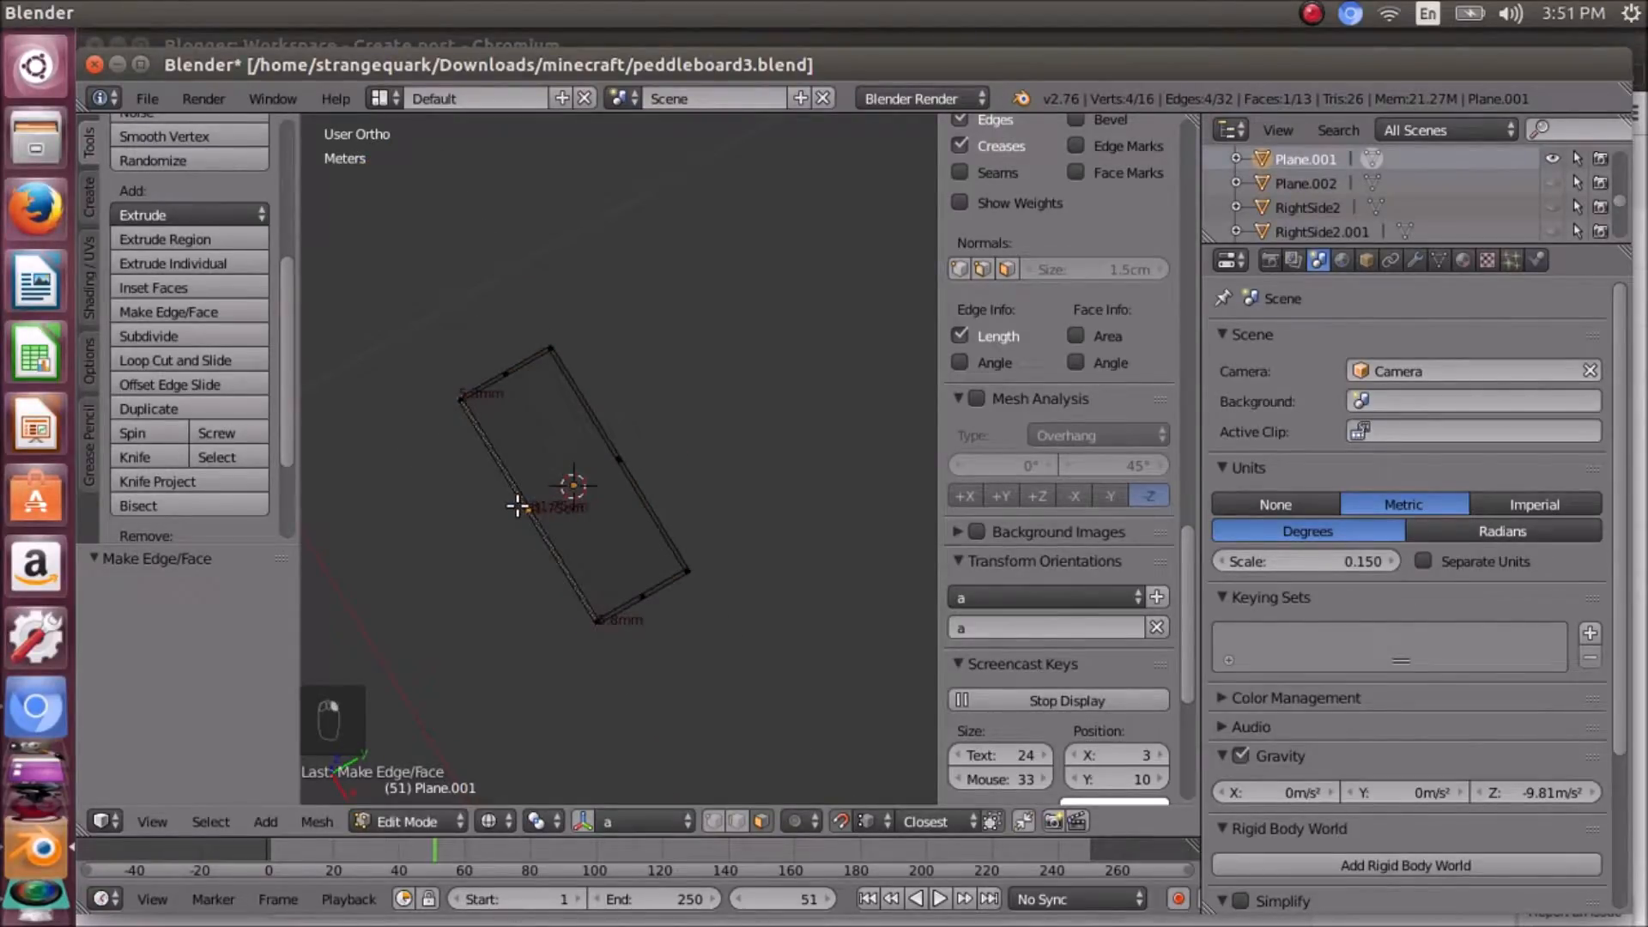
right_click(520, 507)
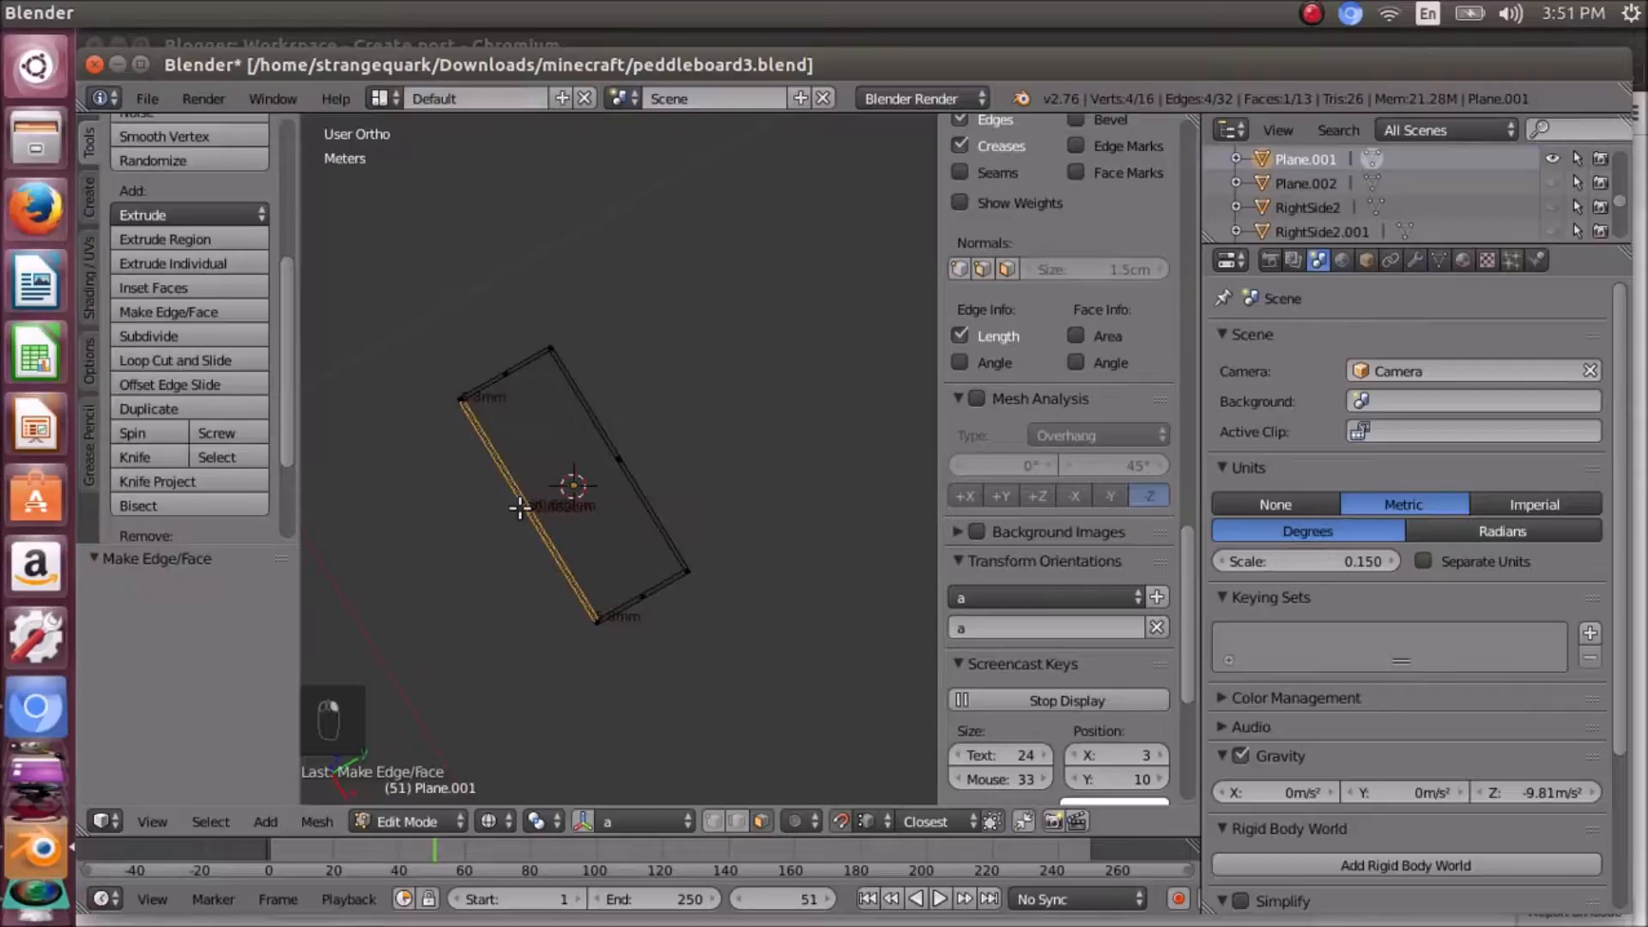
key("KP_Decimal")
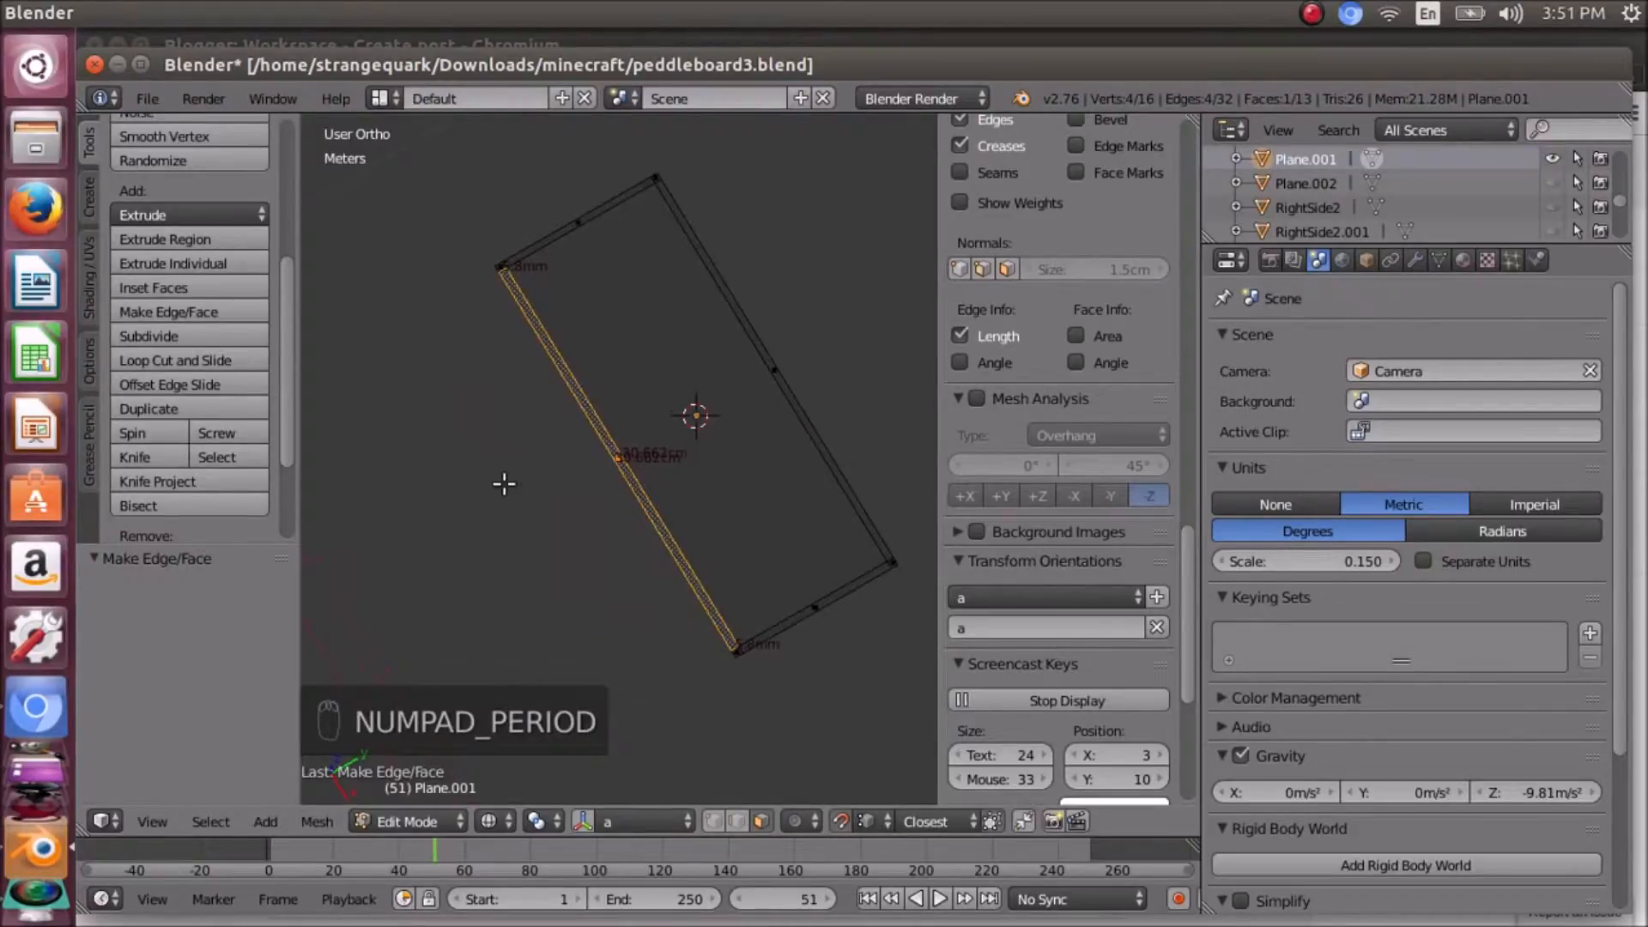
middle_click_drag(520, 493, 694, 654)
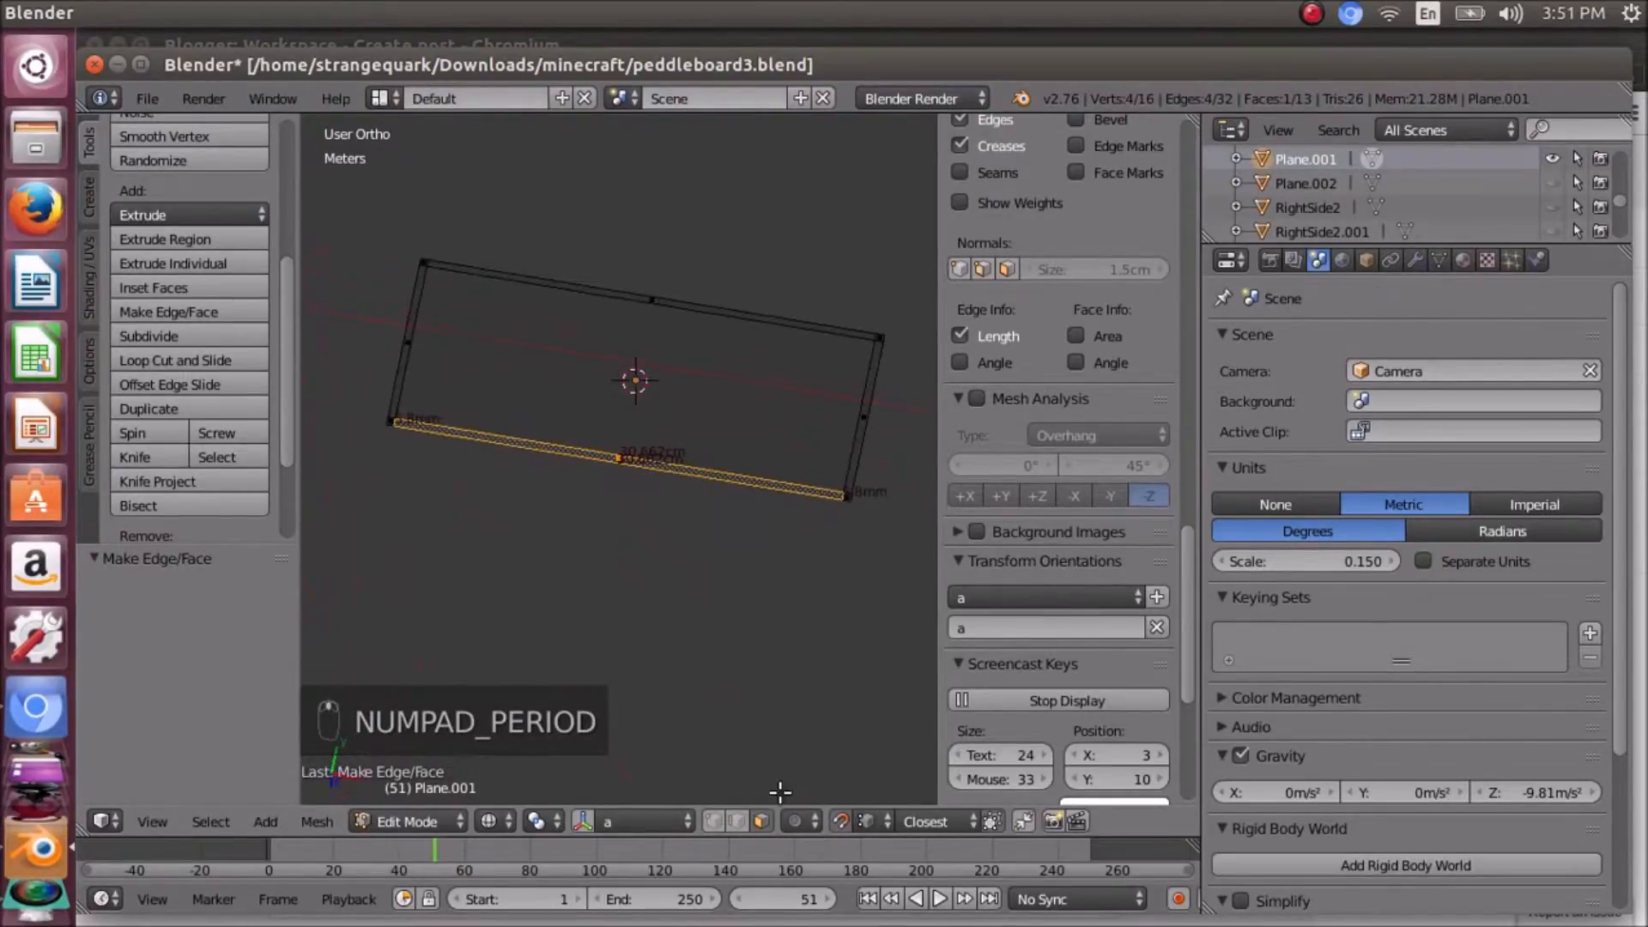
left_click(714, 822)
left_click(763, 821)
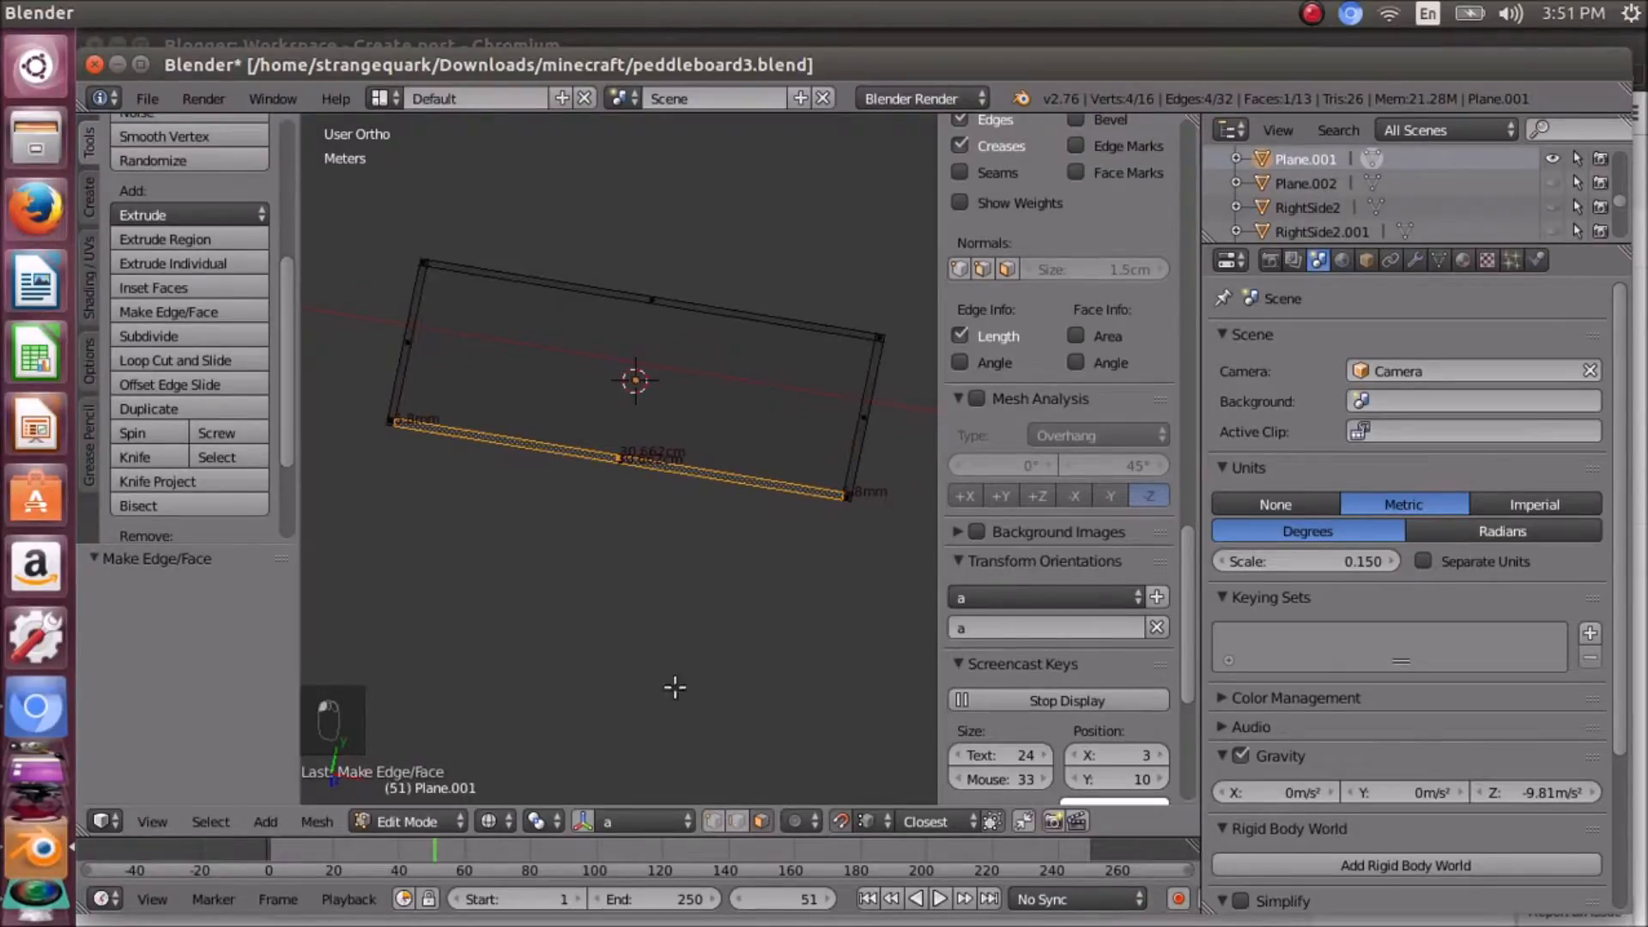
right_click(612, 456)
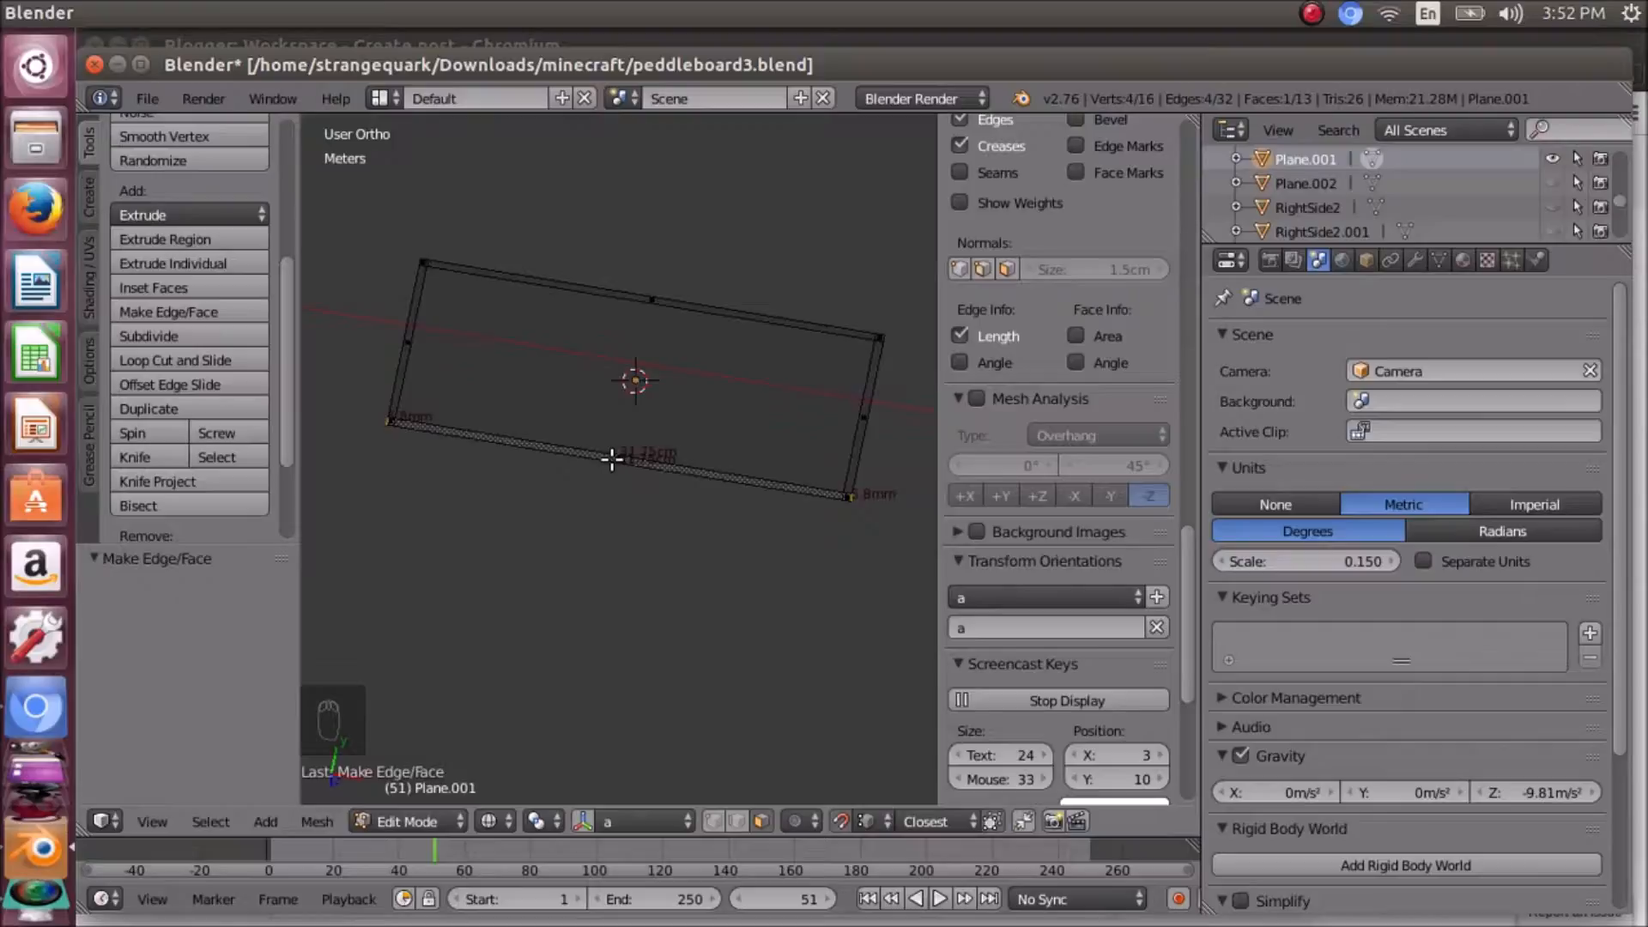
right_click(607, 462)
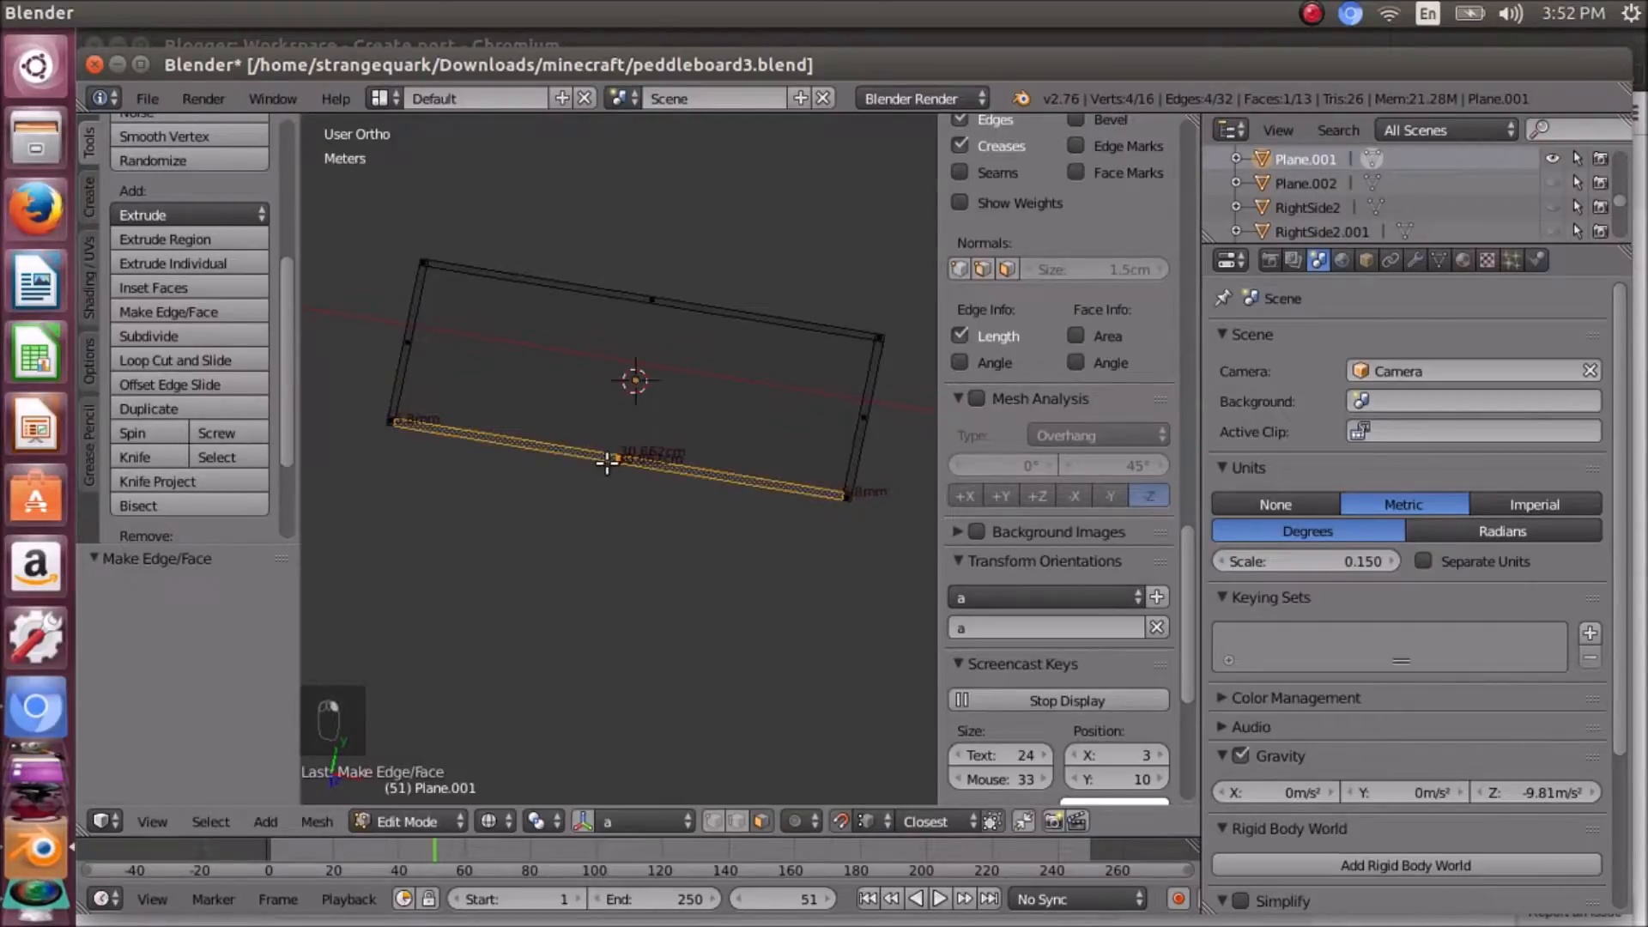
right_click(606, 461)
right_click(606, 462)
middle_click_drag(582, 504, 522, 478)
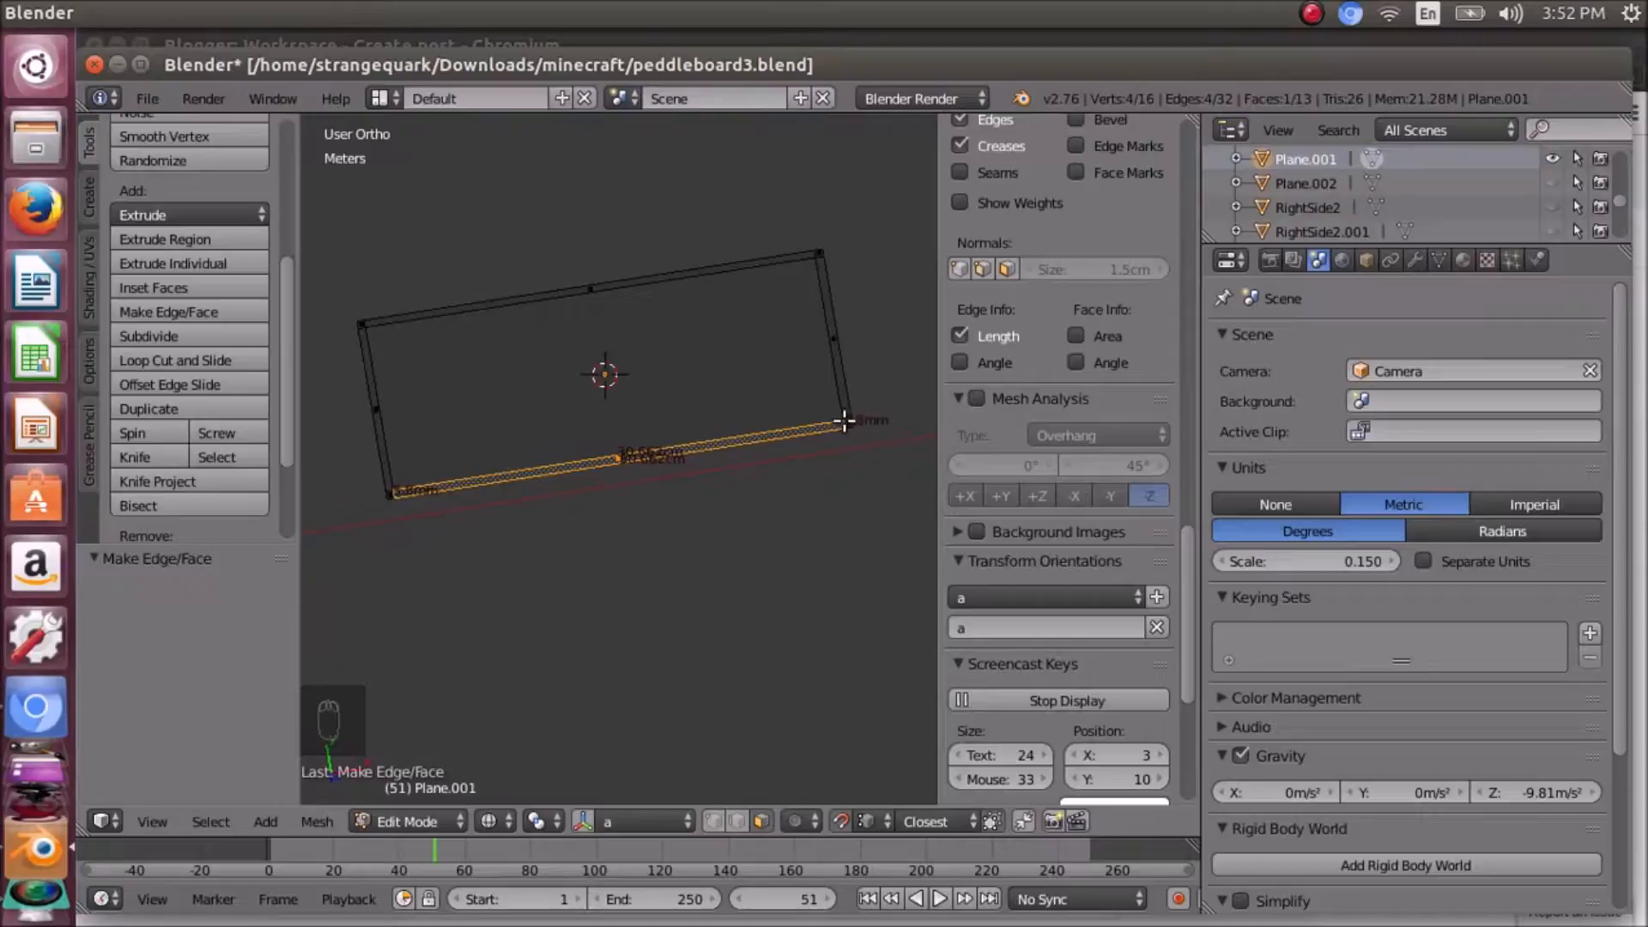
- Delete the redundant full-length thin face that overlaps the strip along the panel's bottom edge
scroll(403, 487, "up", 2)
scroll(403, 487, "down", 3)
middle_click_drag(425, 508, 446, 451)
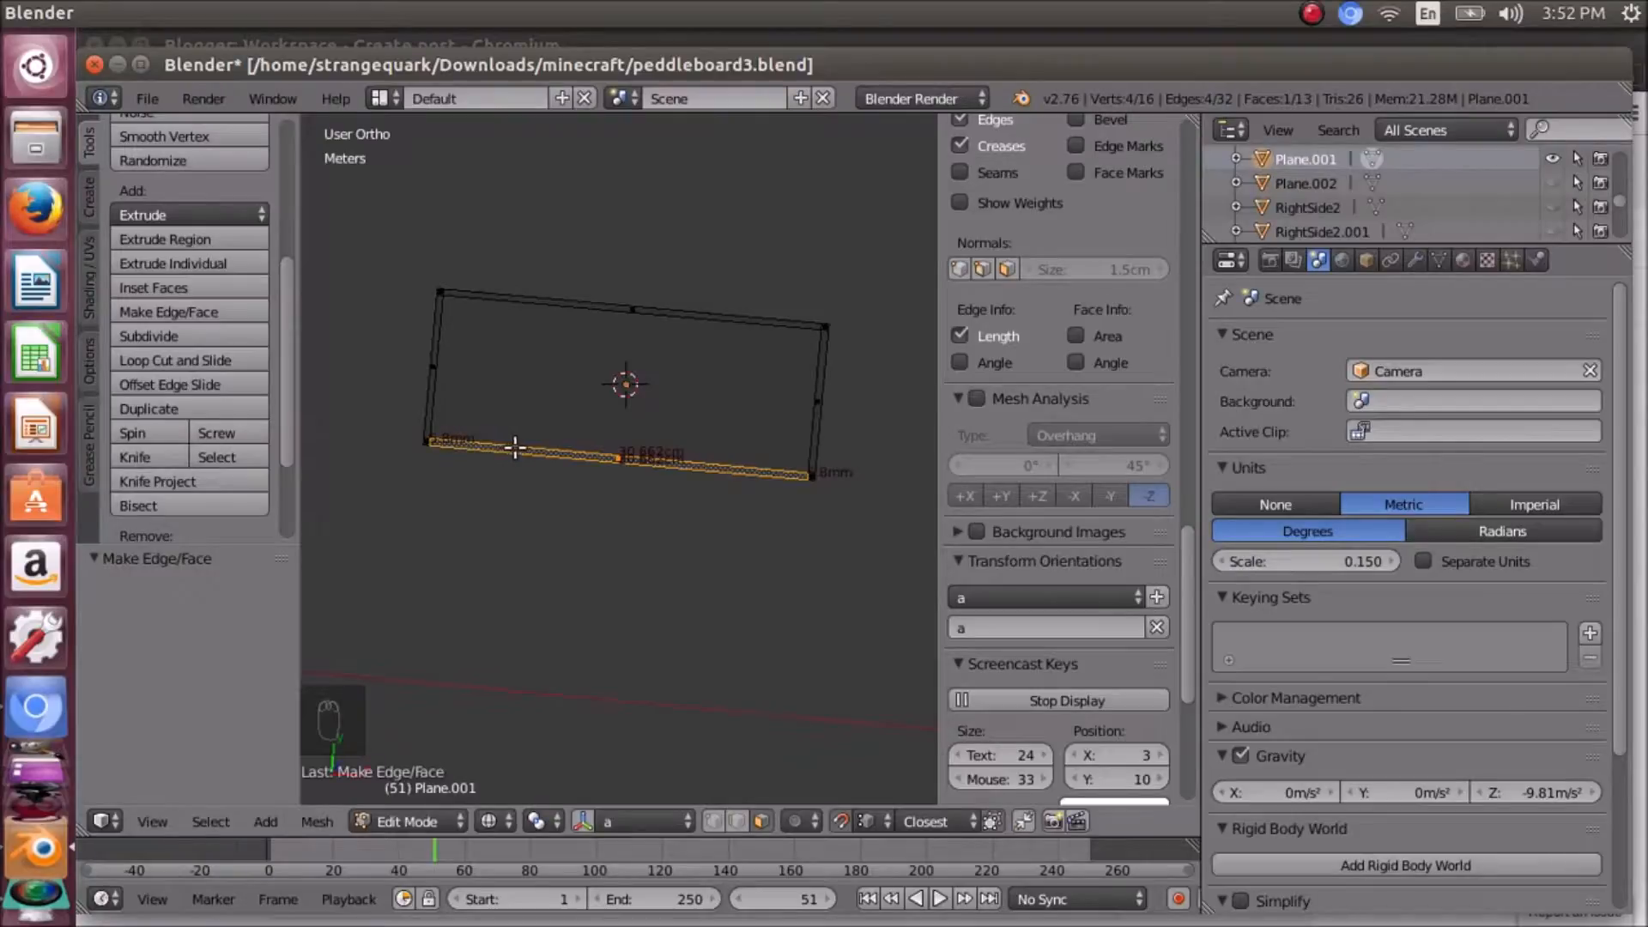
right_click(610, 461)
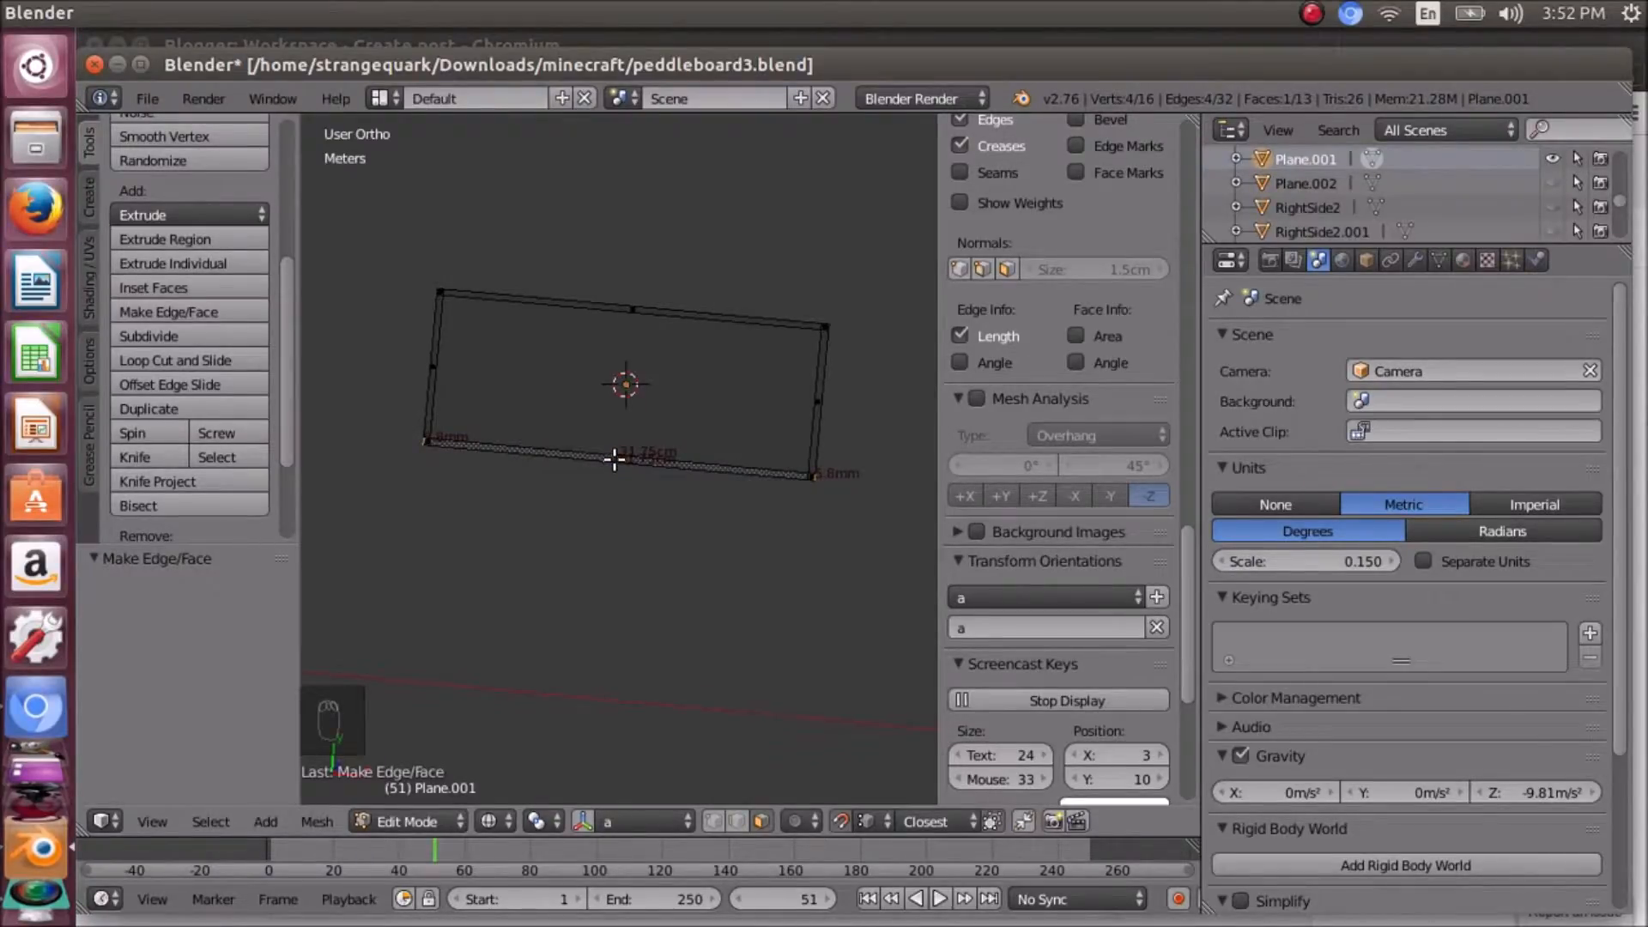
key("Delete")
left_click(547, 460)
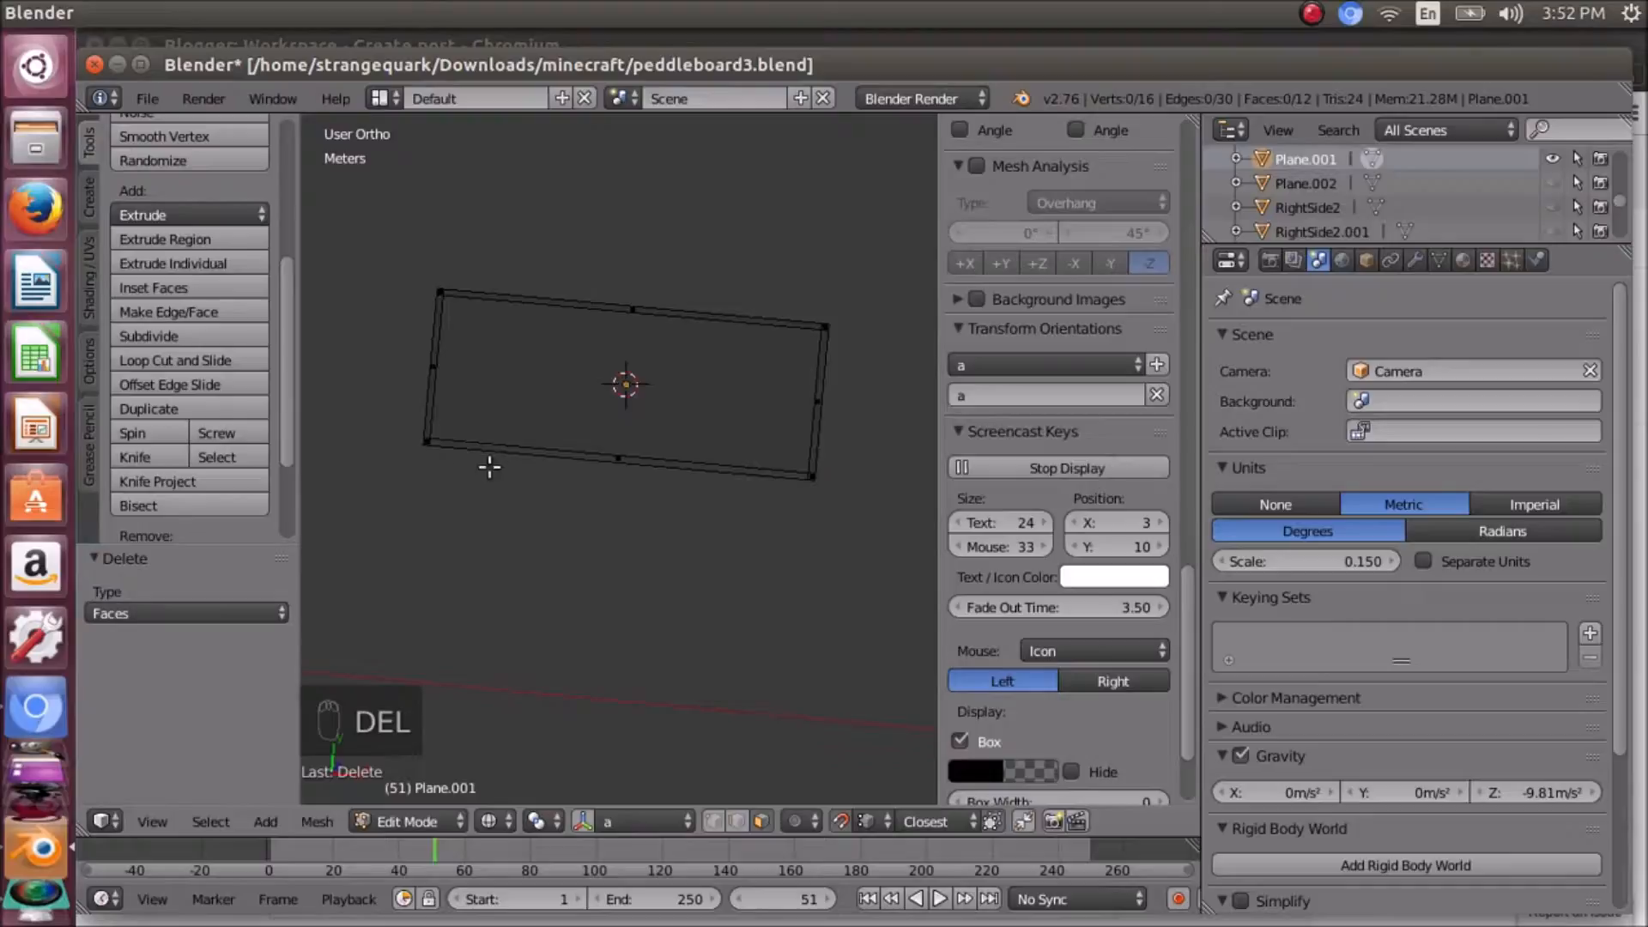
- Delete the overlapping full-length thin faces along the panel's left and top edges, using the Faces delete type
right_click(455, 450)
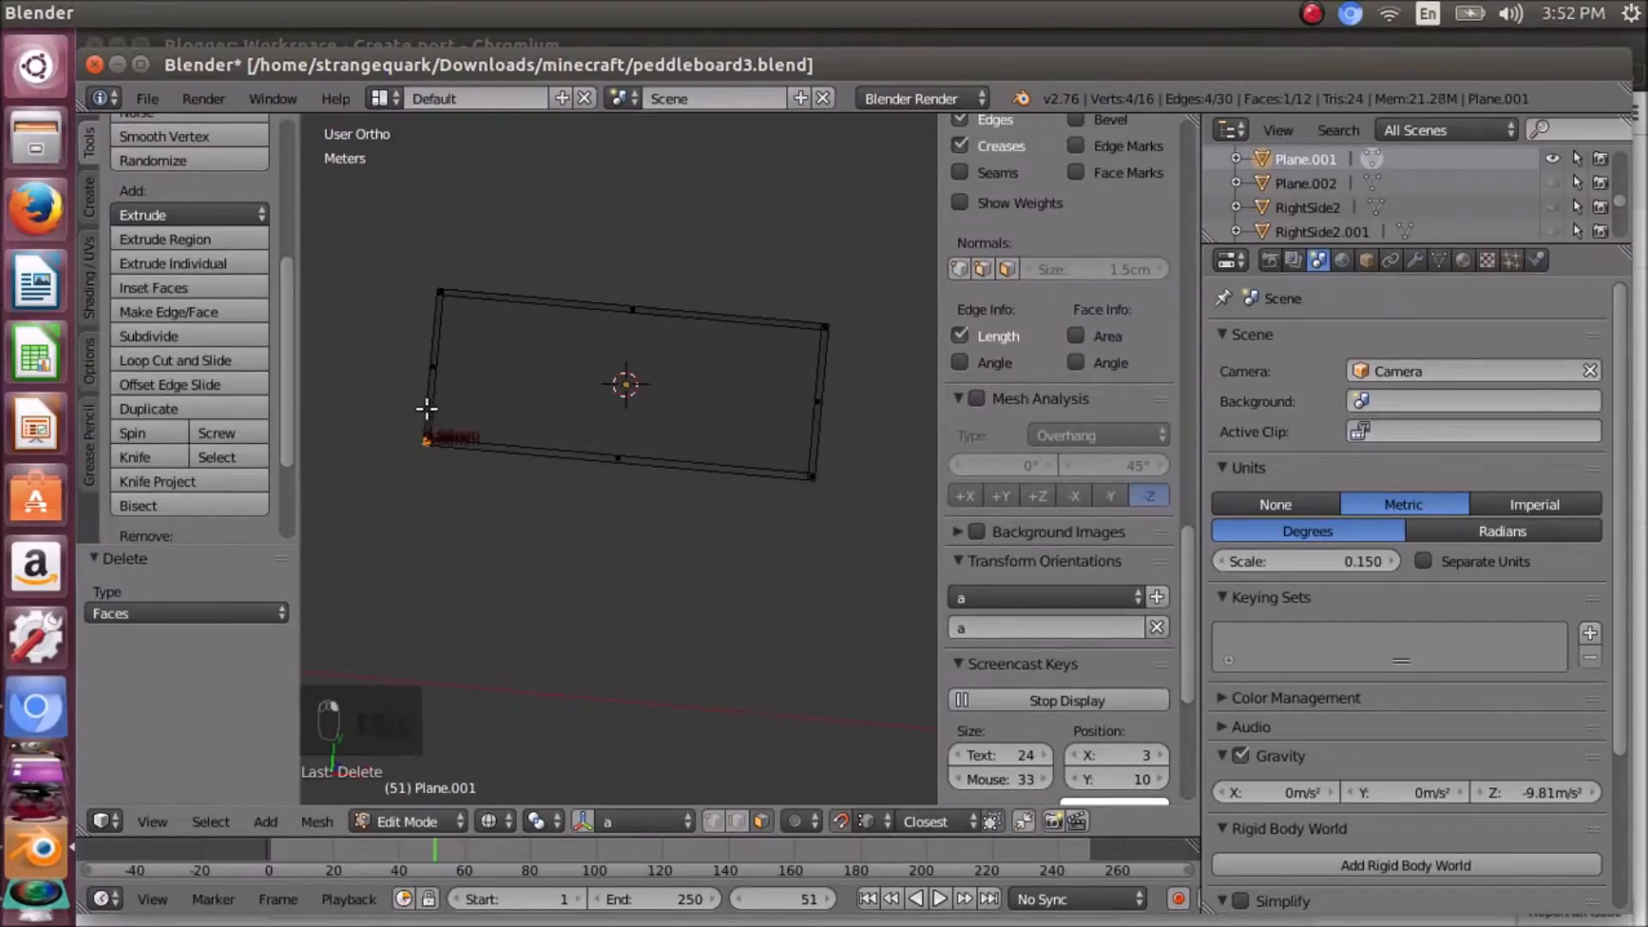
right_click(430, 360)
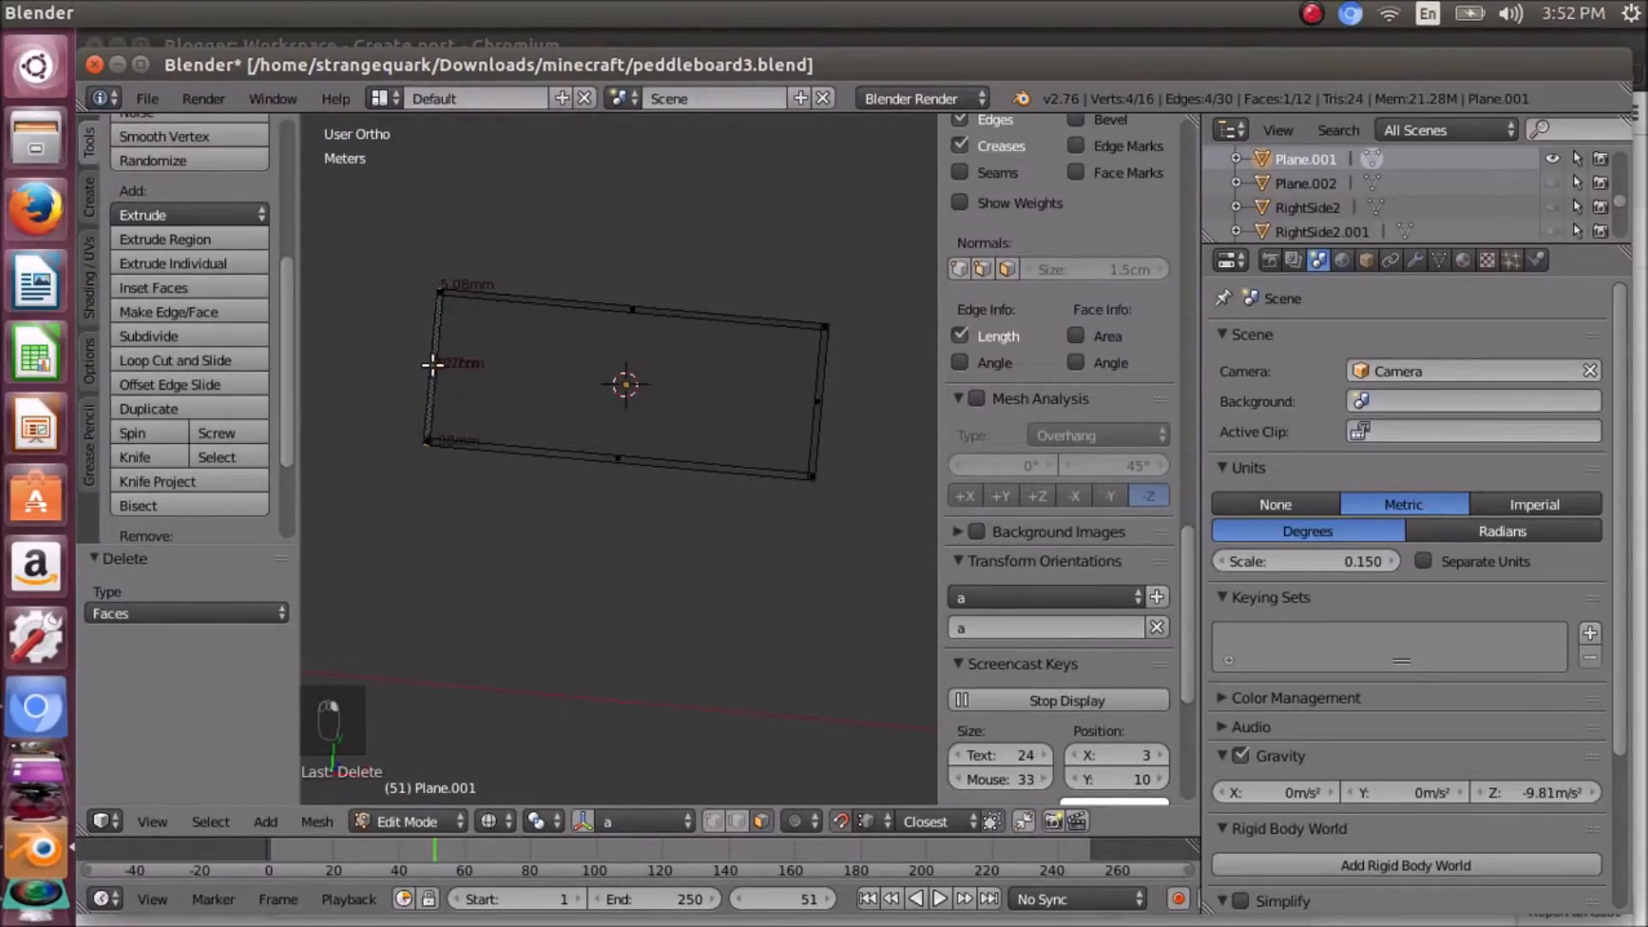
key("Delete")
left_click(436, 368)
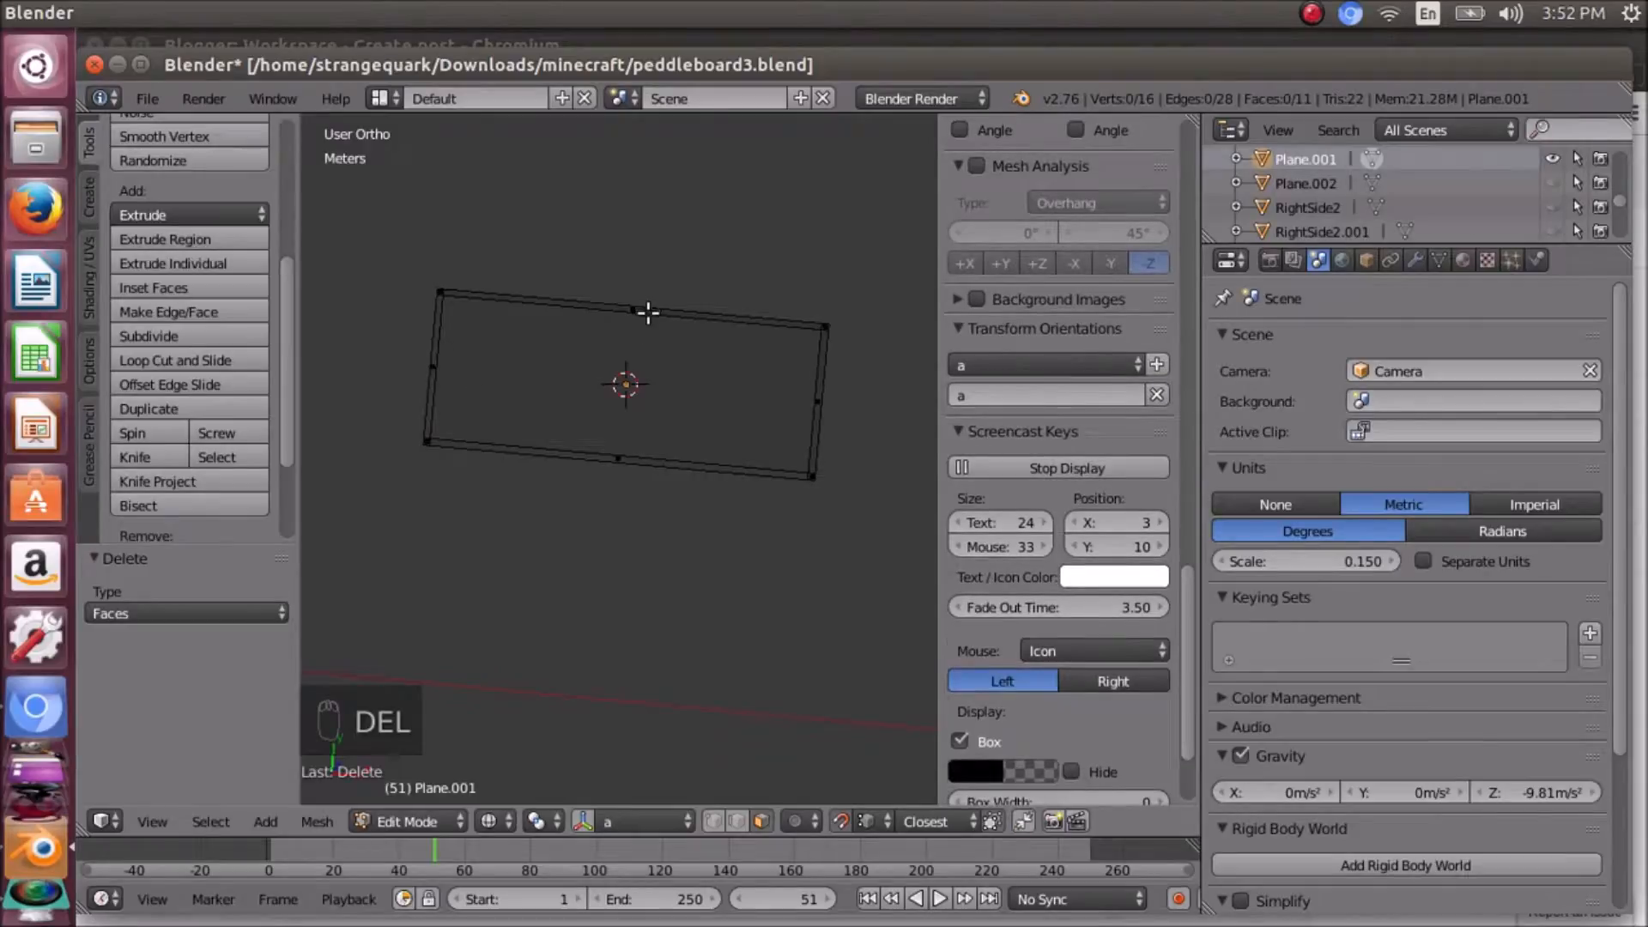
right_click(642, 311)
key("Delete")
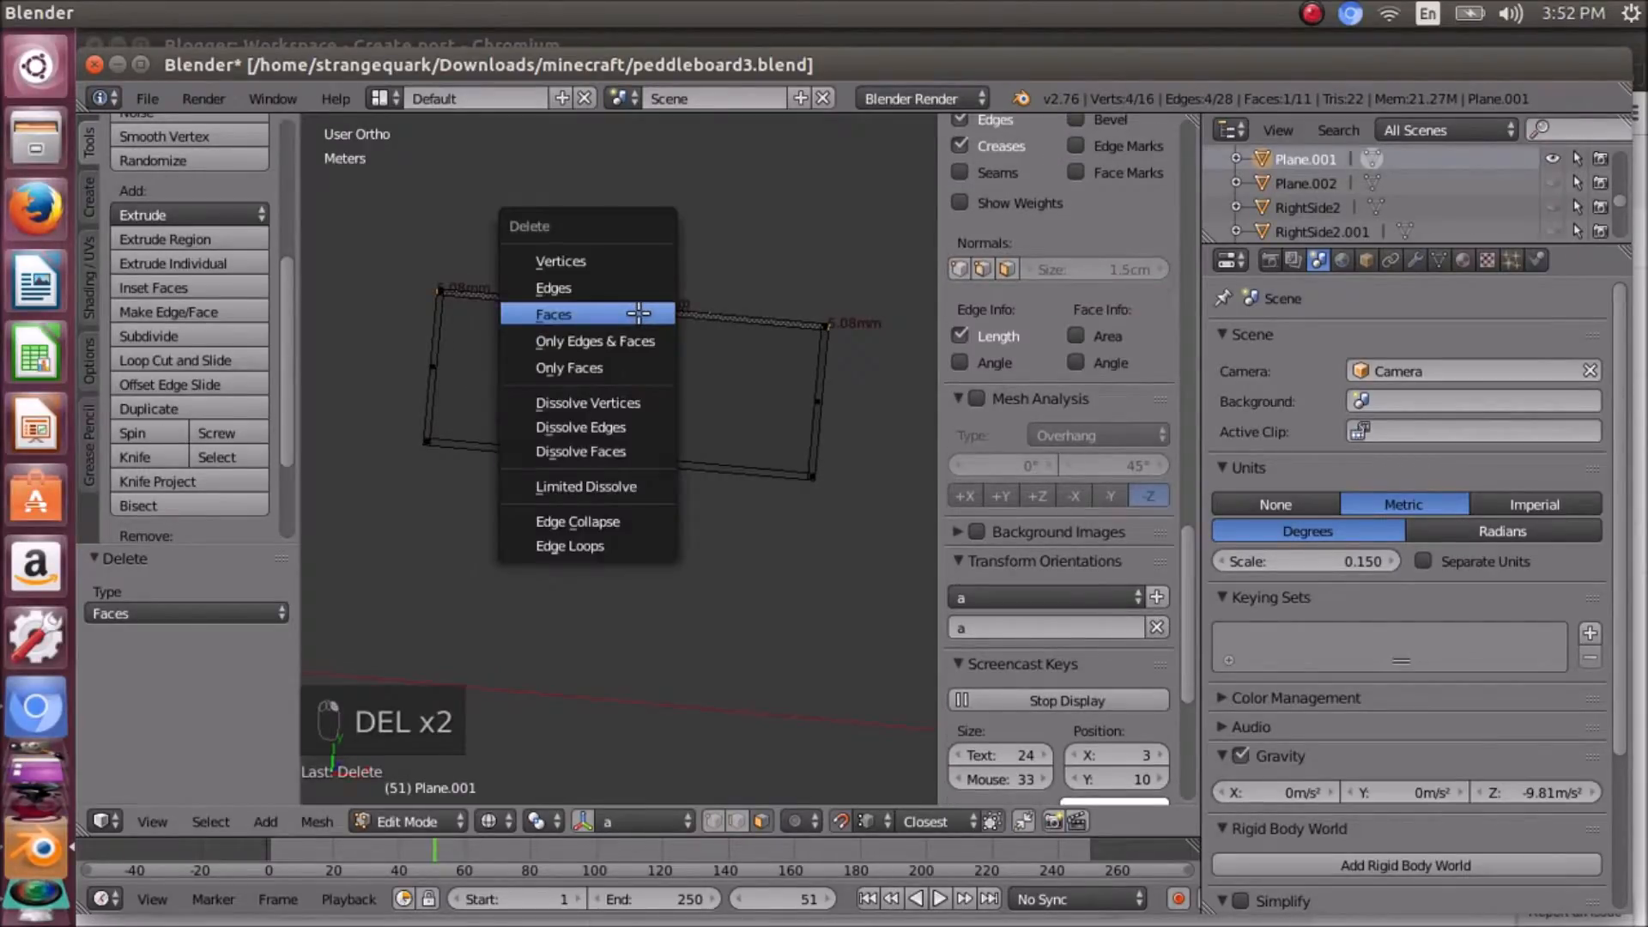
left_click(642, 311)
- Delete the overlapping full-length thin face along the panel's right edge
right_click(820, 400)
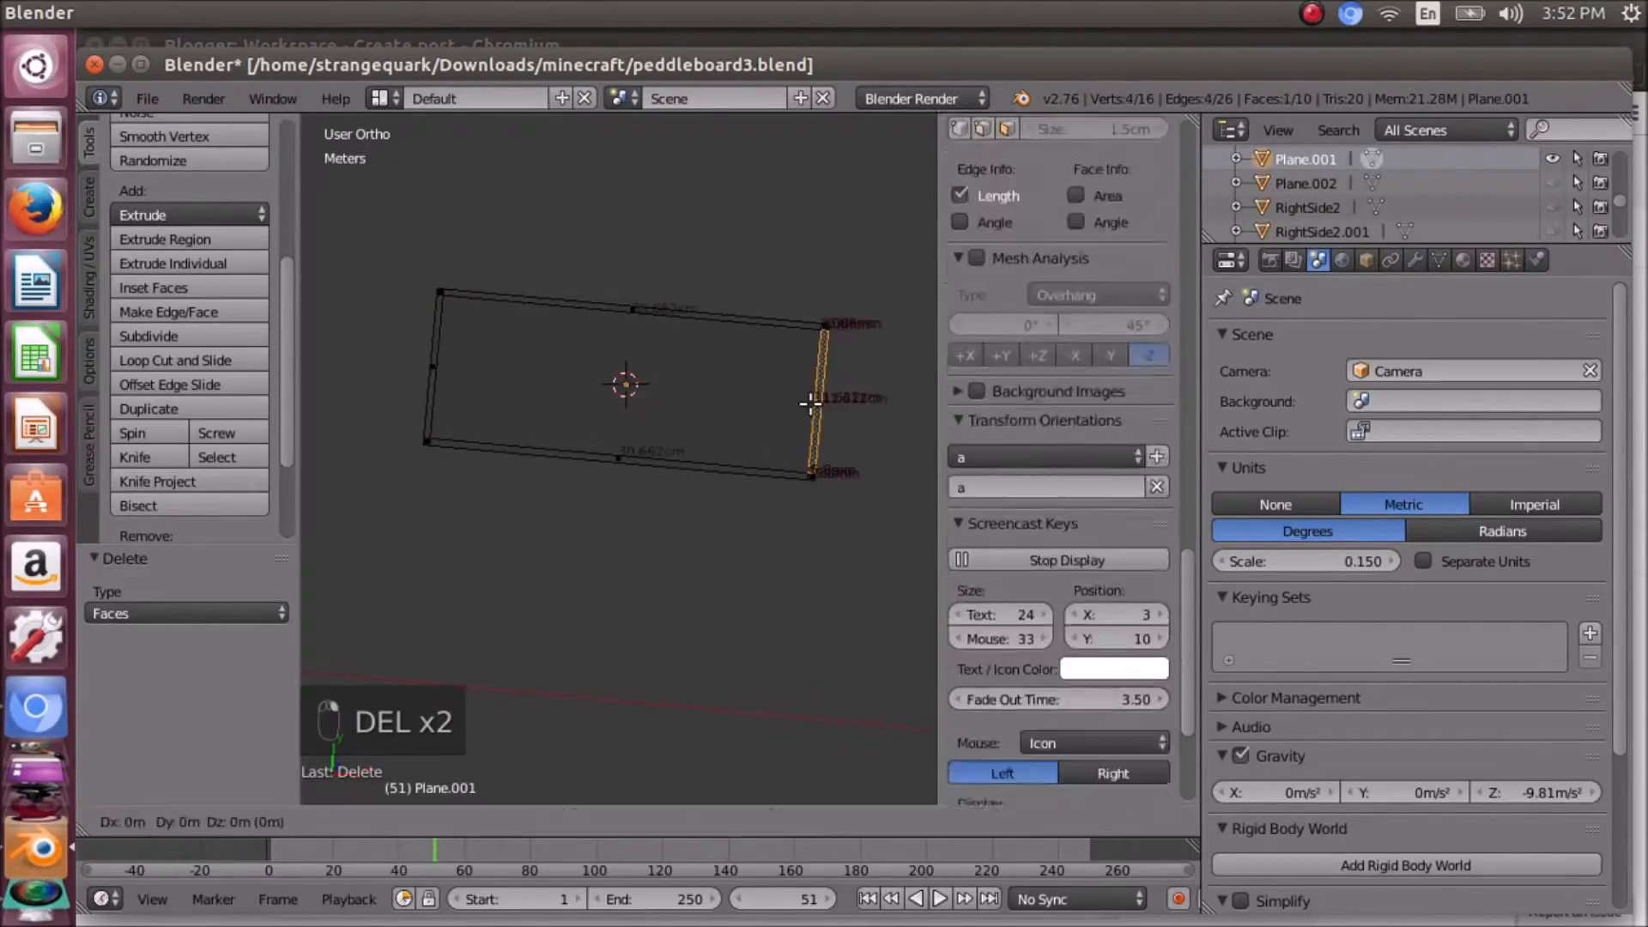
right_click(818, 400)
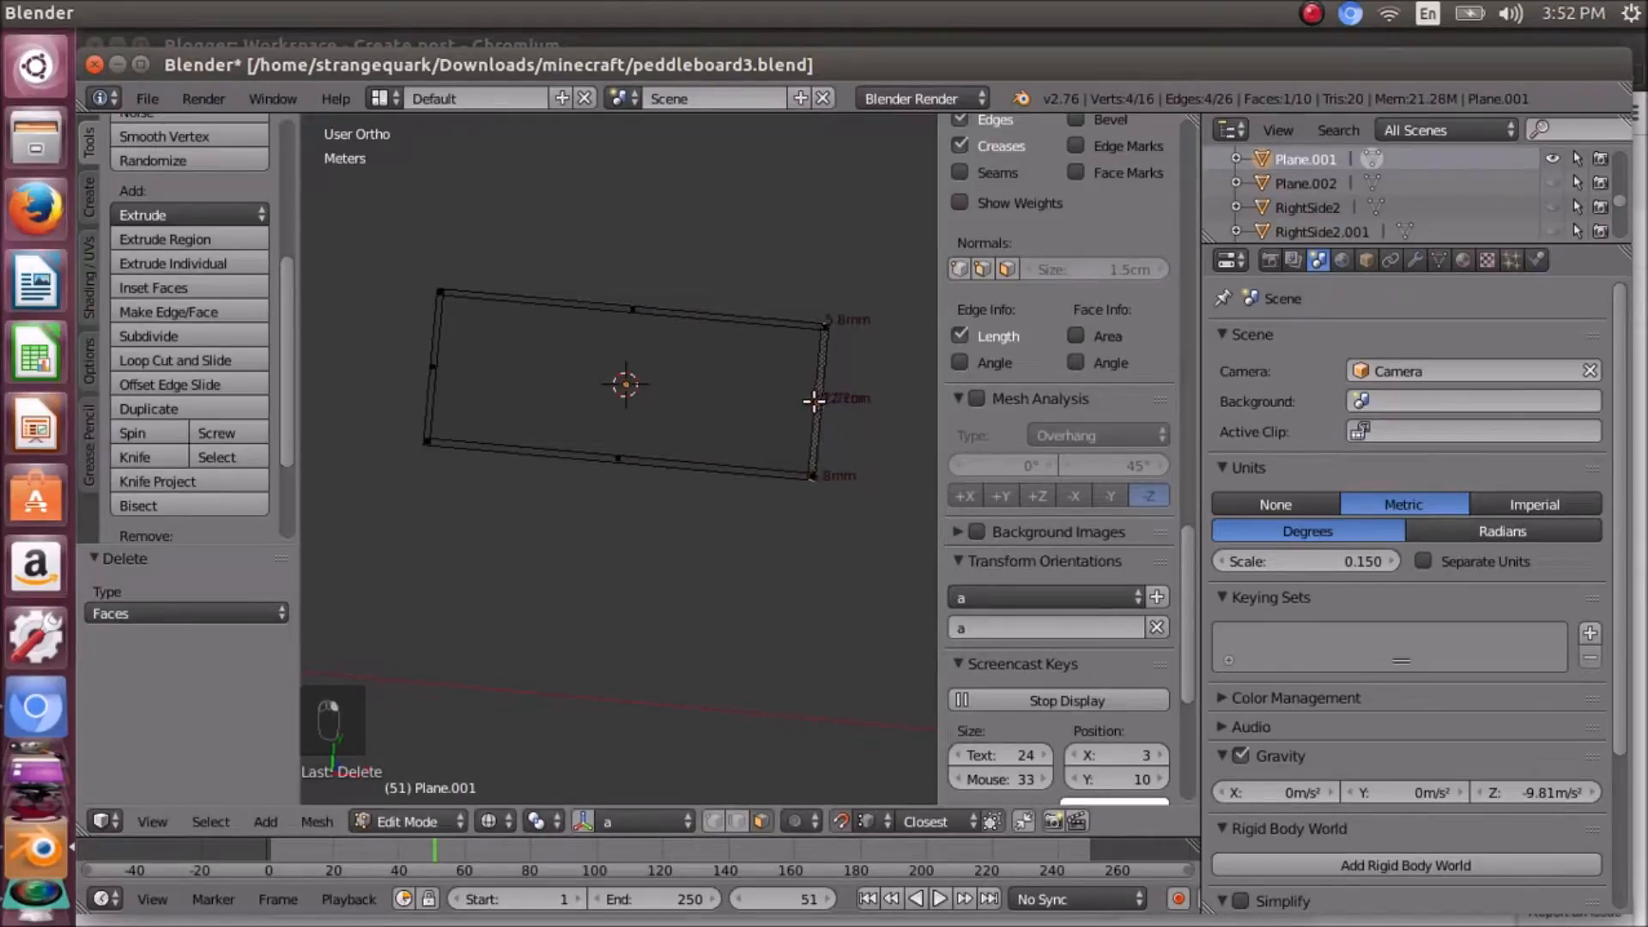
key("Delete")
left_click(815, 403)
- Examine the right edge strip, both right corner squares and the top strip by selecting each face up close
scroll(734, 427, "down", 2)
scroll(732, 429, "up", 5)
middle_click_drag(663, 478, 628, 482)
scroll(629, 481, "down", 5)
scroll(627, 491, "up", 2)
scroll(626, 493, "up", 4)
right_click(665, 471)
scroll(696, 498, "down", 6)
right_click(747, 455)
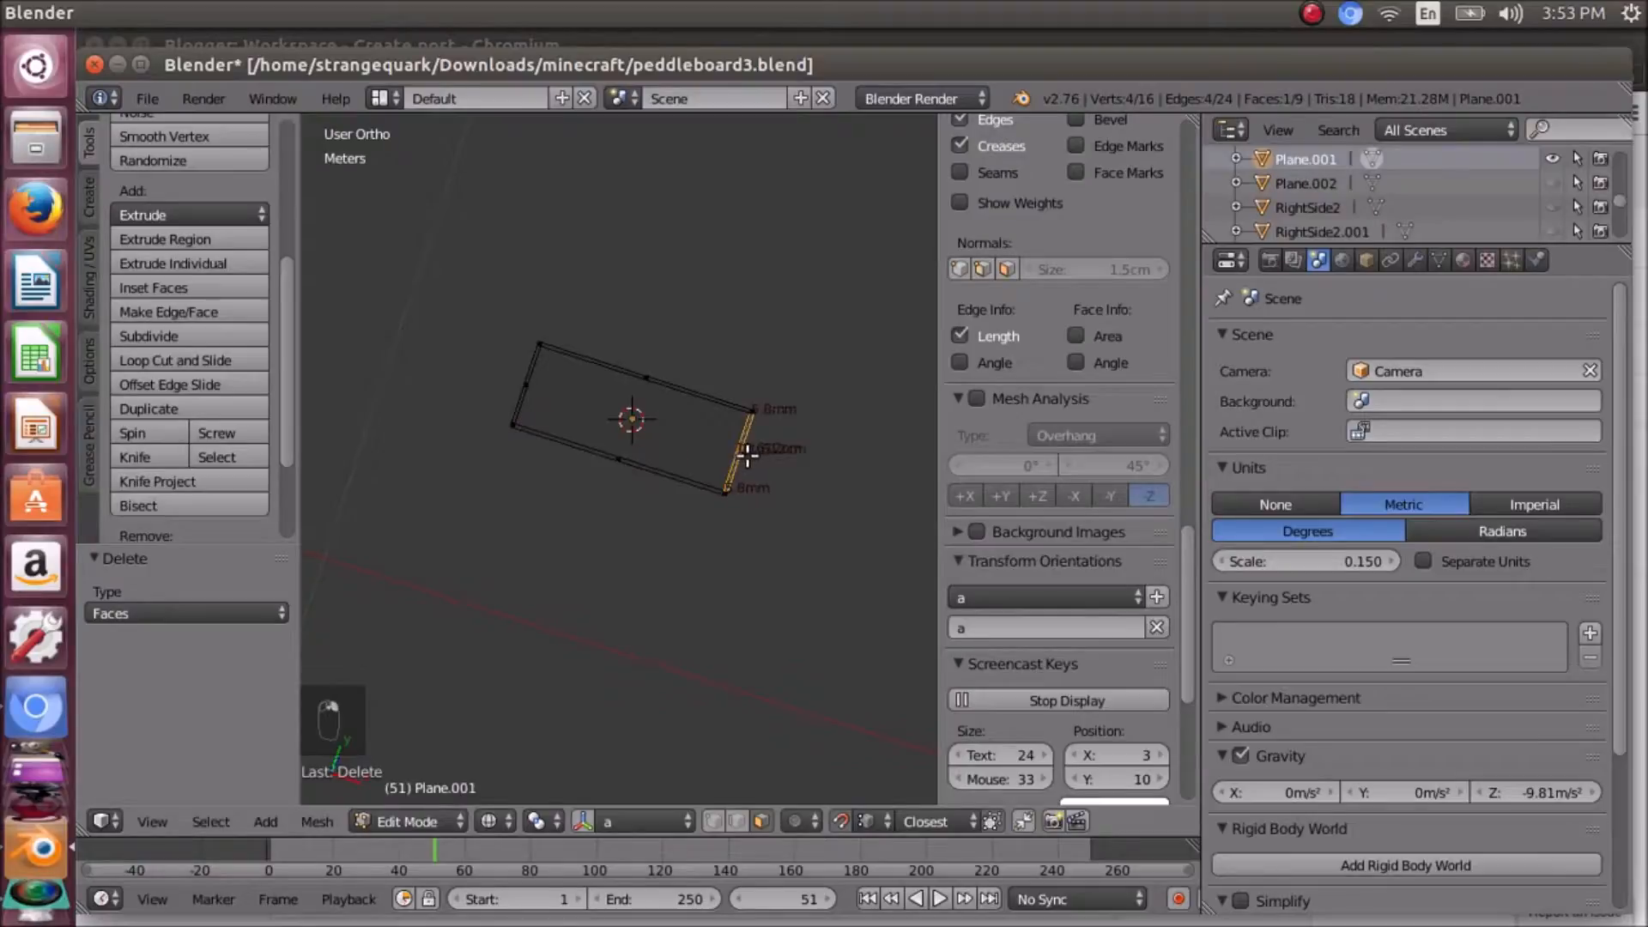
key("KP_Decimal")
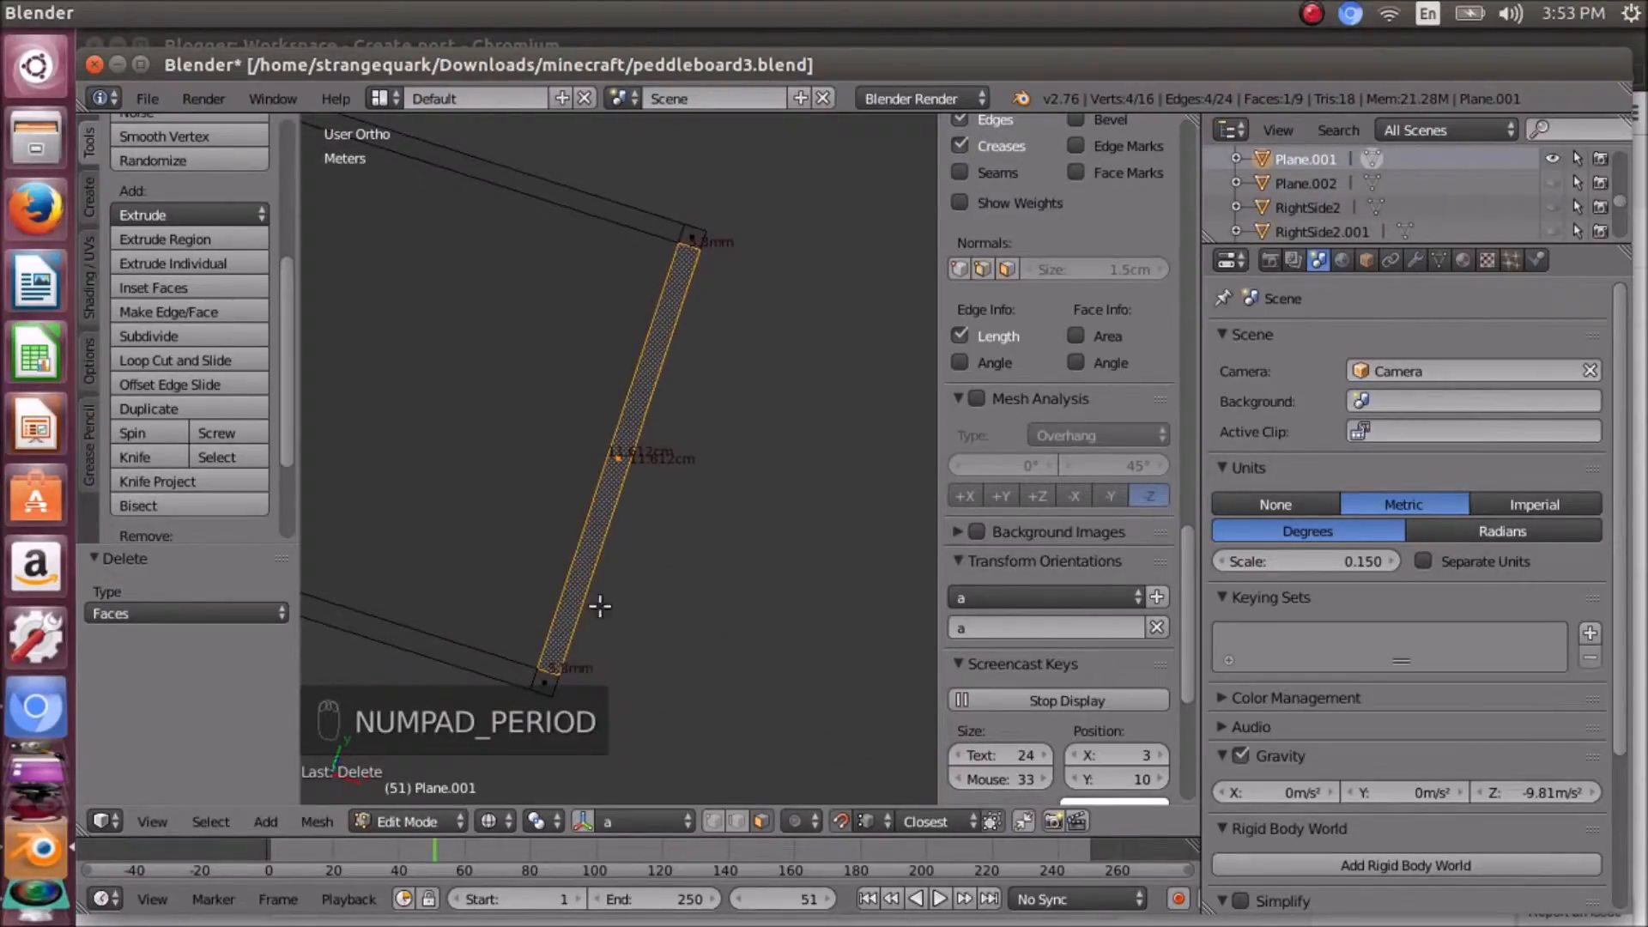
right_click(549, 686)
scroll(581, 603, "down", 4)
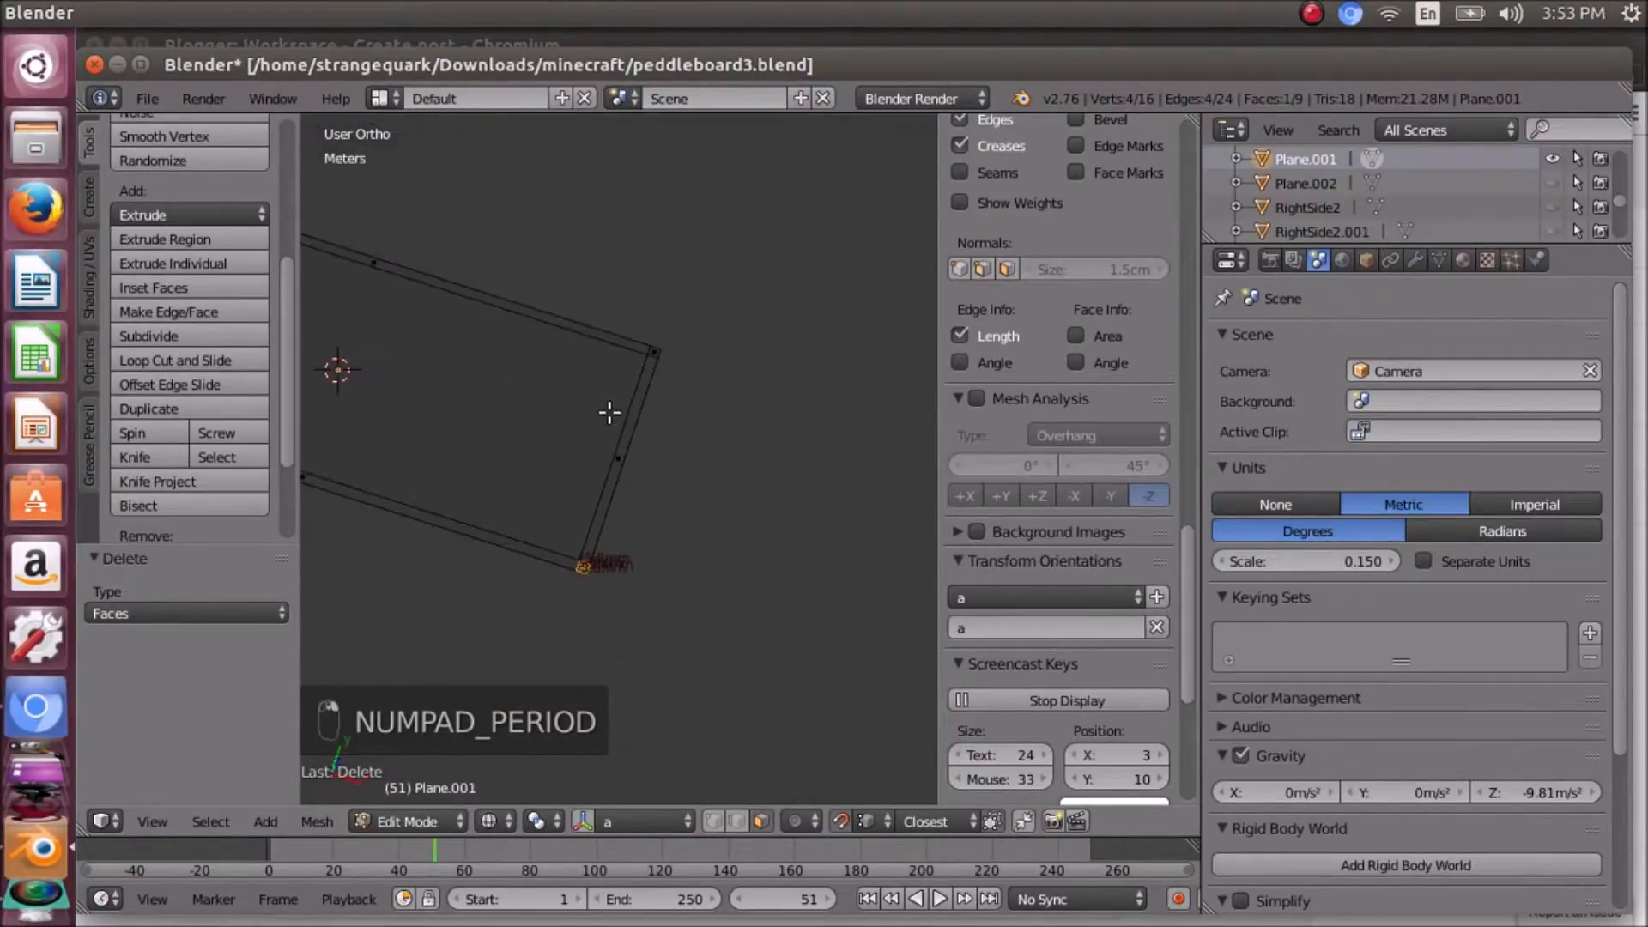
right_click(648, 354)
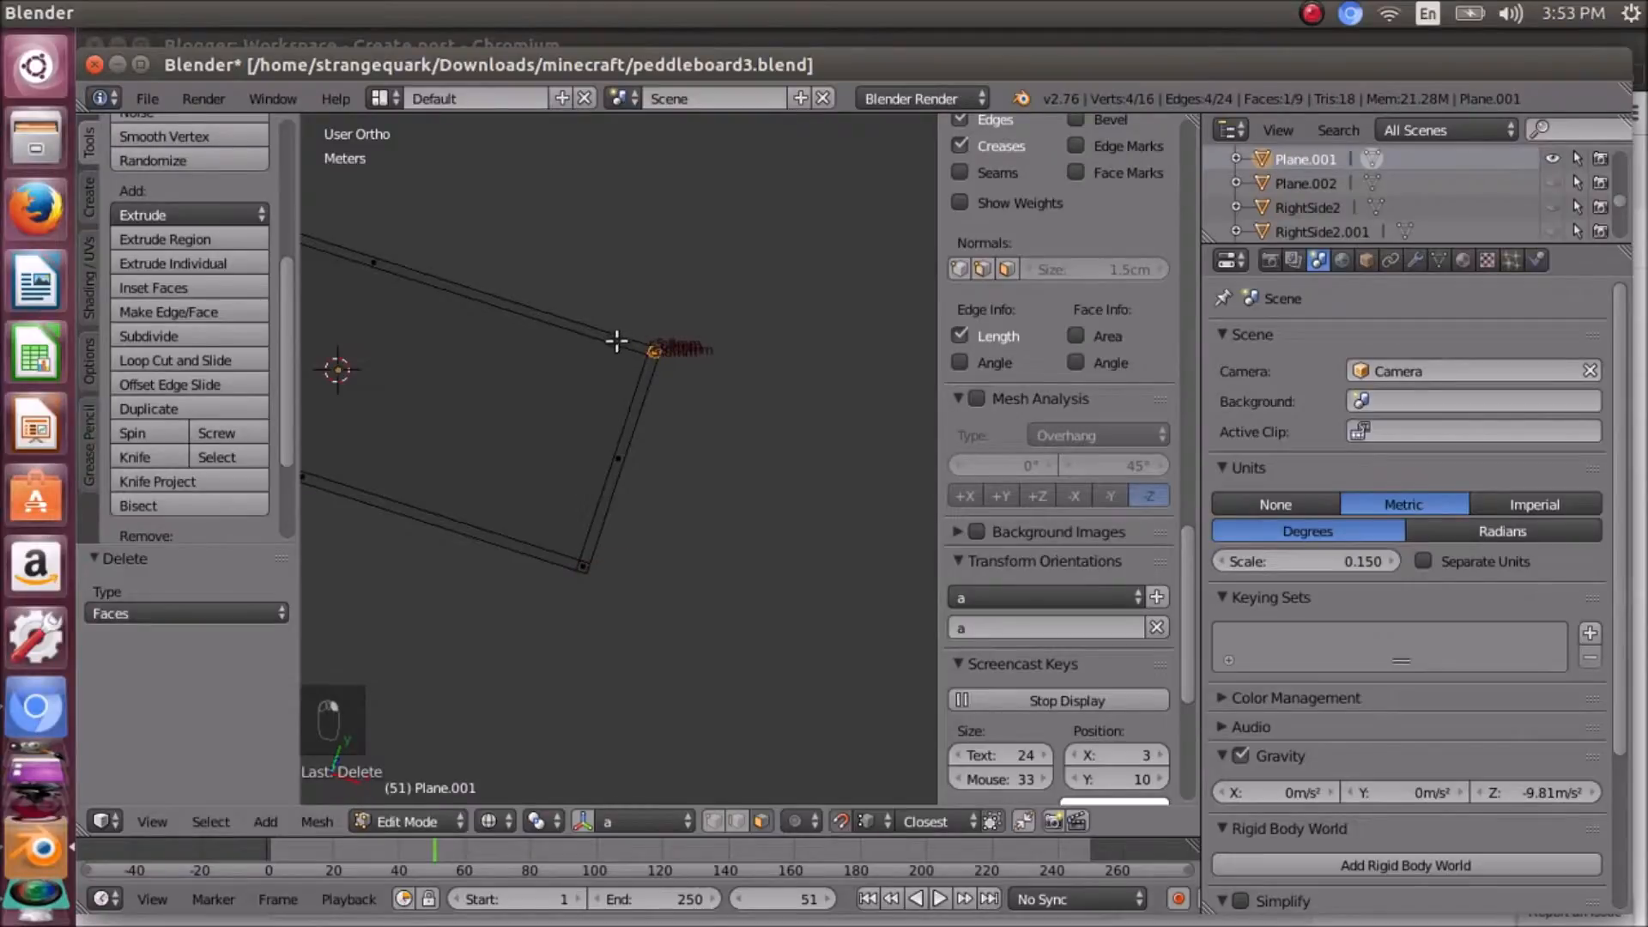
right_click(399, 276)
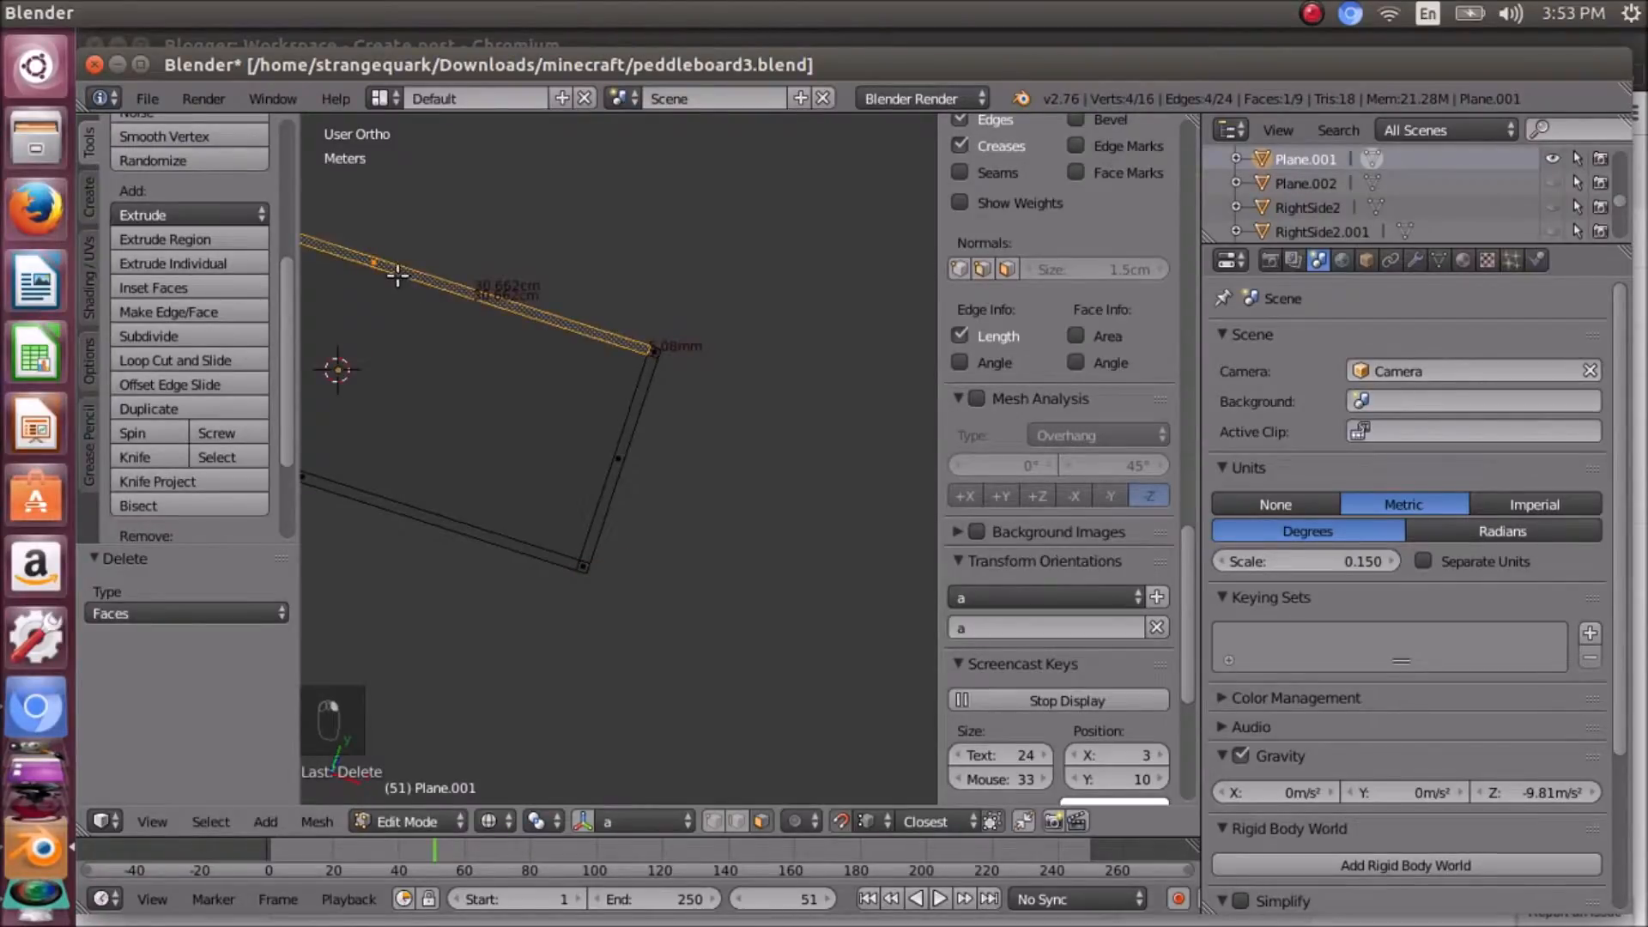
- Check the upper-left corner square and the central face by selecting them from rotated and top views
middle_click_drag(492, 364, 406, 289)
scroll(408, 296, "down", 4)
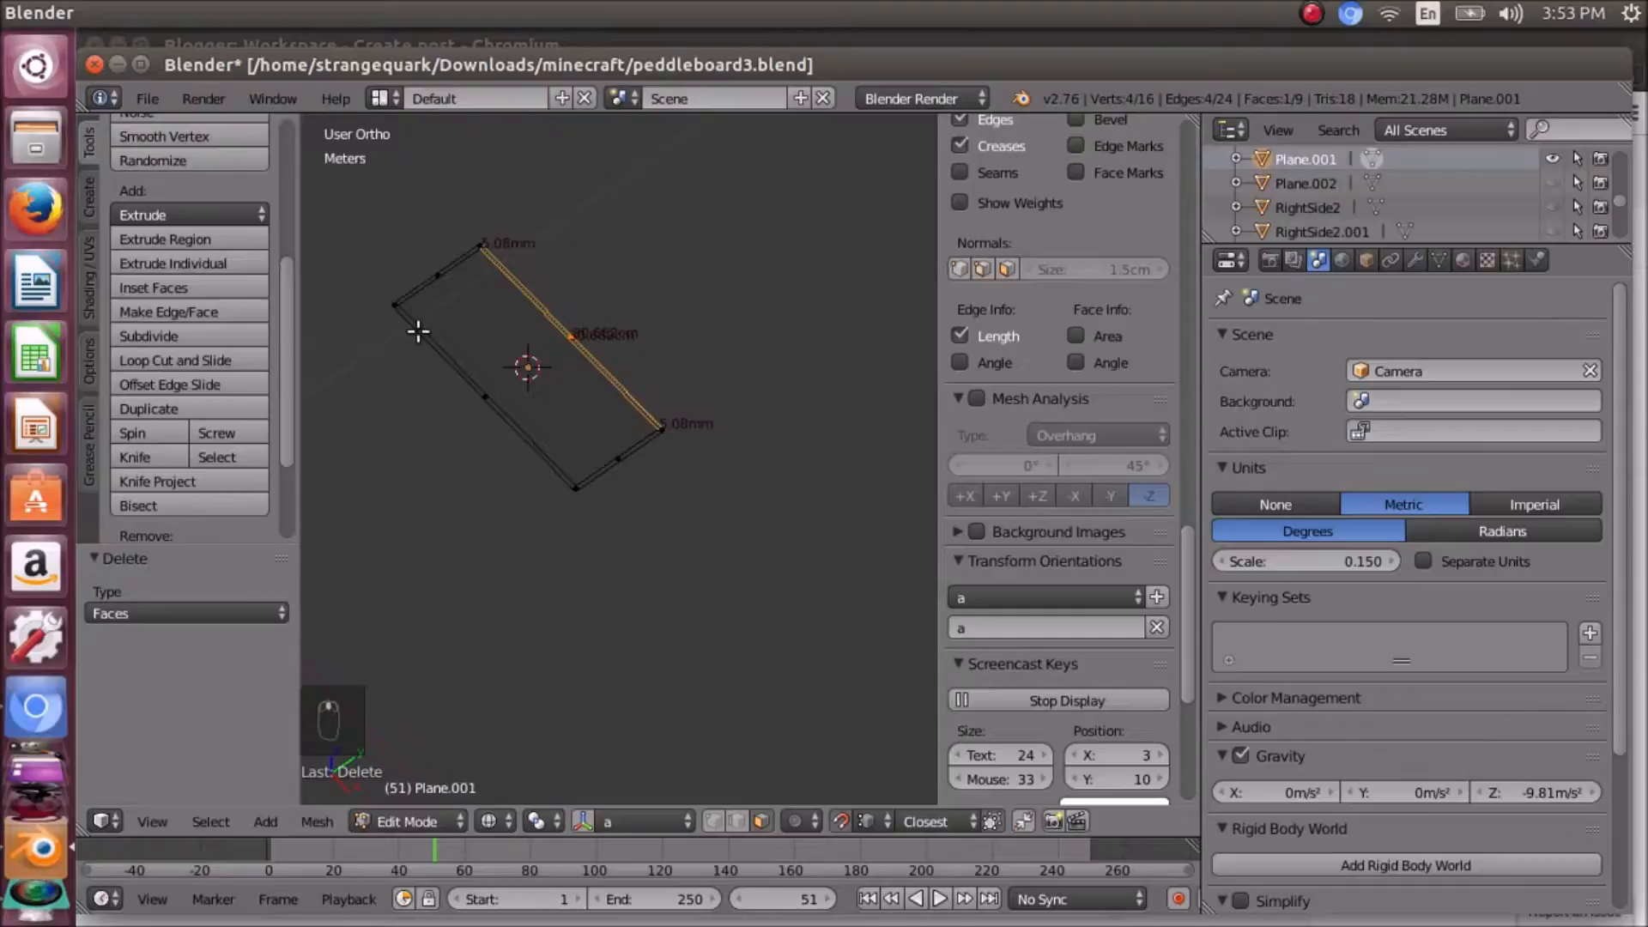
right_click(468, 243)
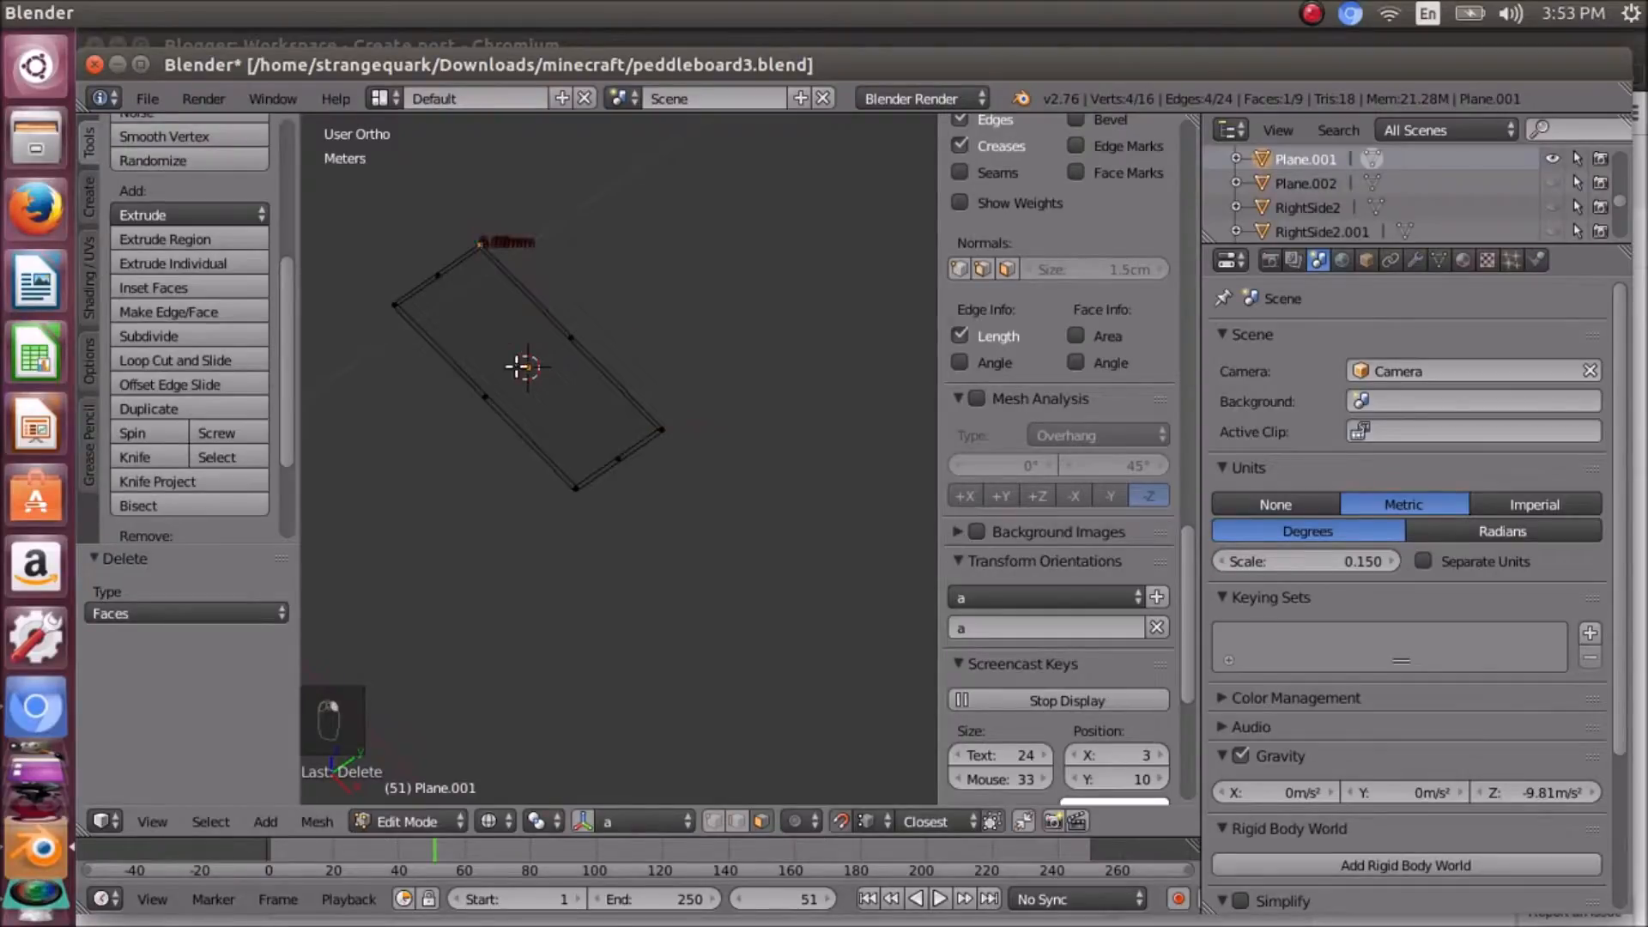
key("KP_Decimal")
scroll(515, 378, "down", 8)
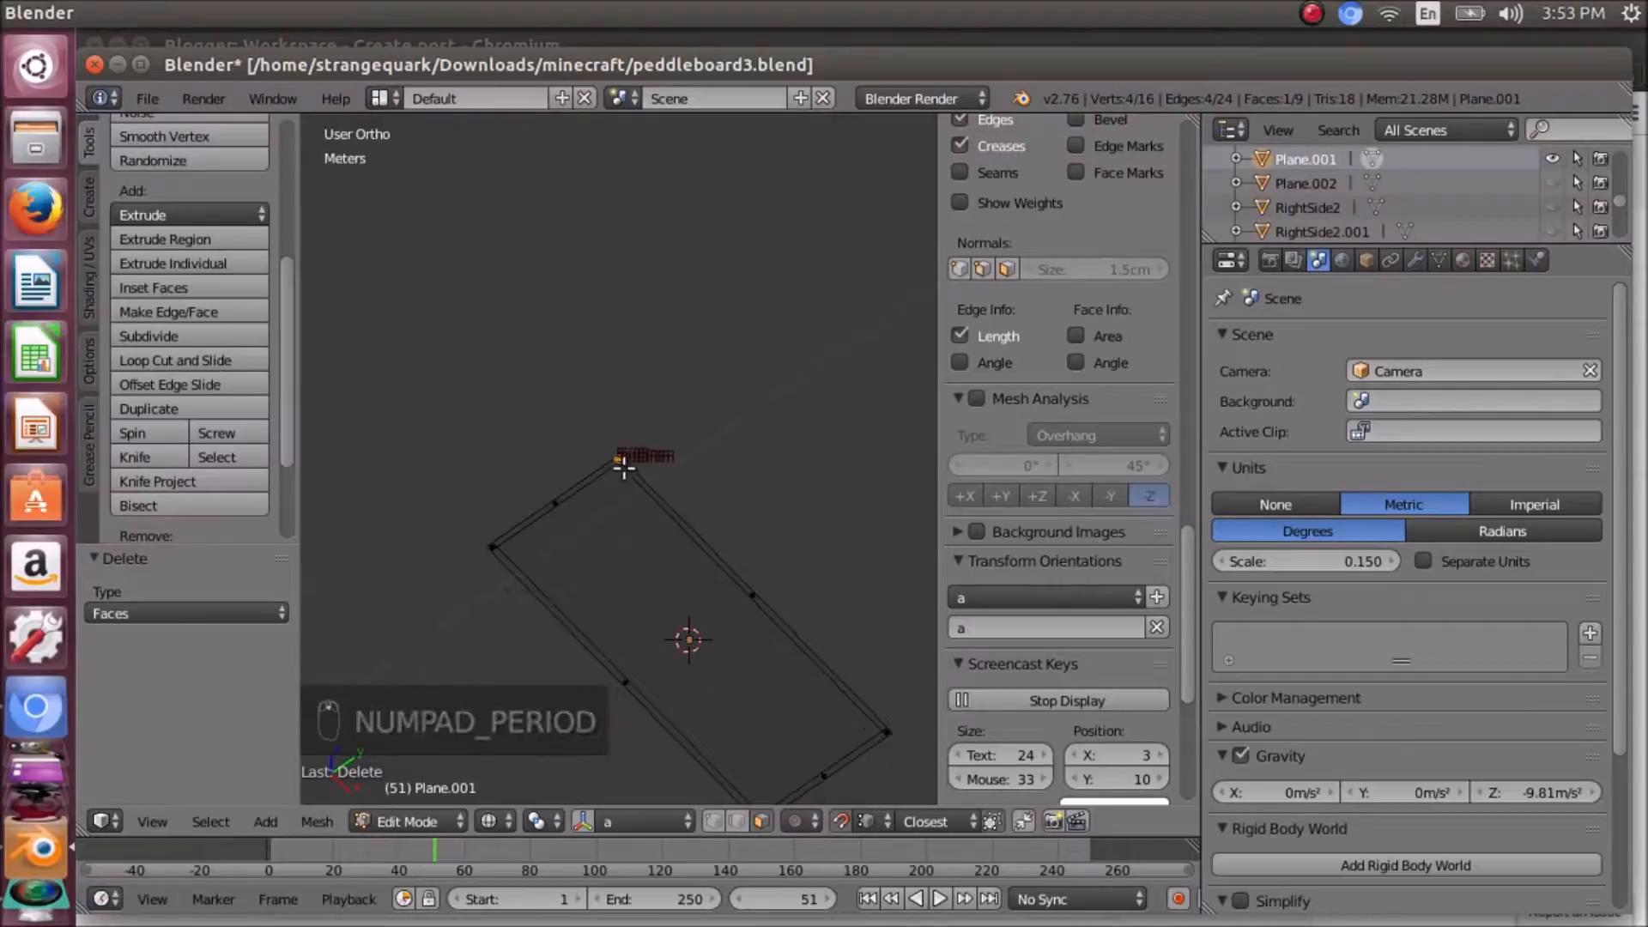
right_click(672, 592)
key("a")
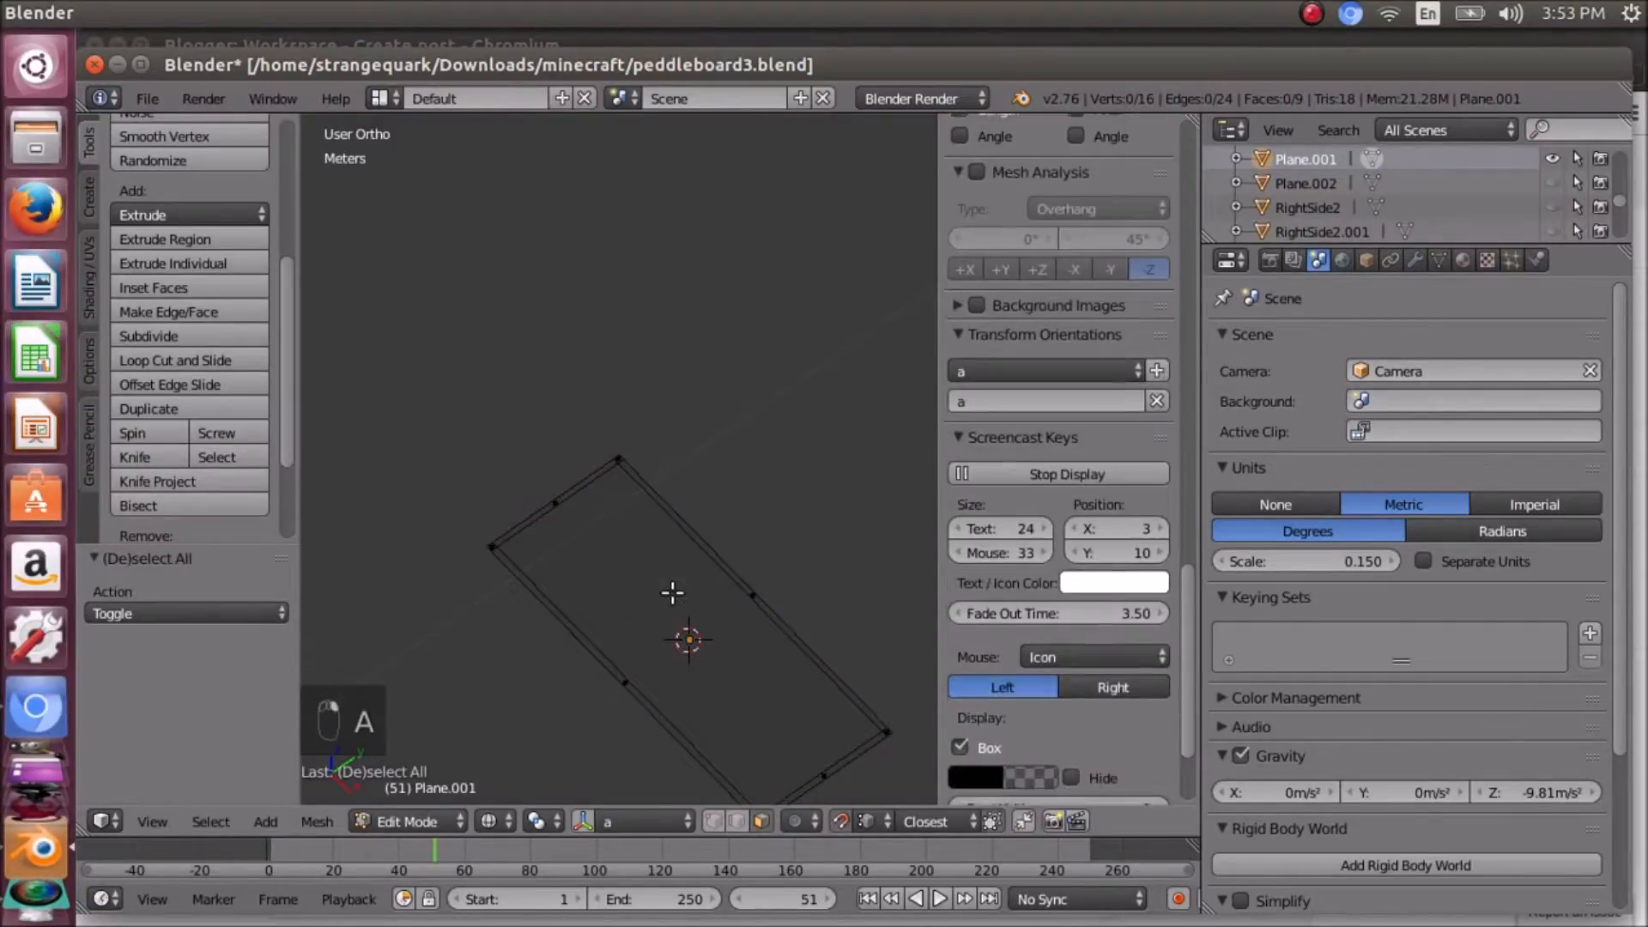
key("a")
key("KP_7")
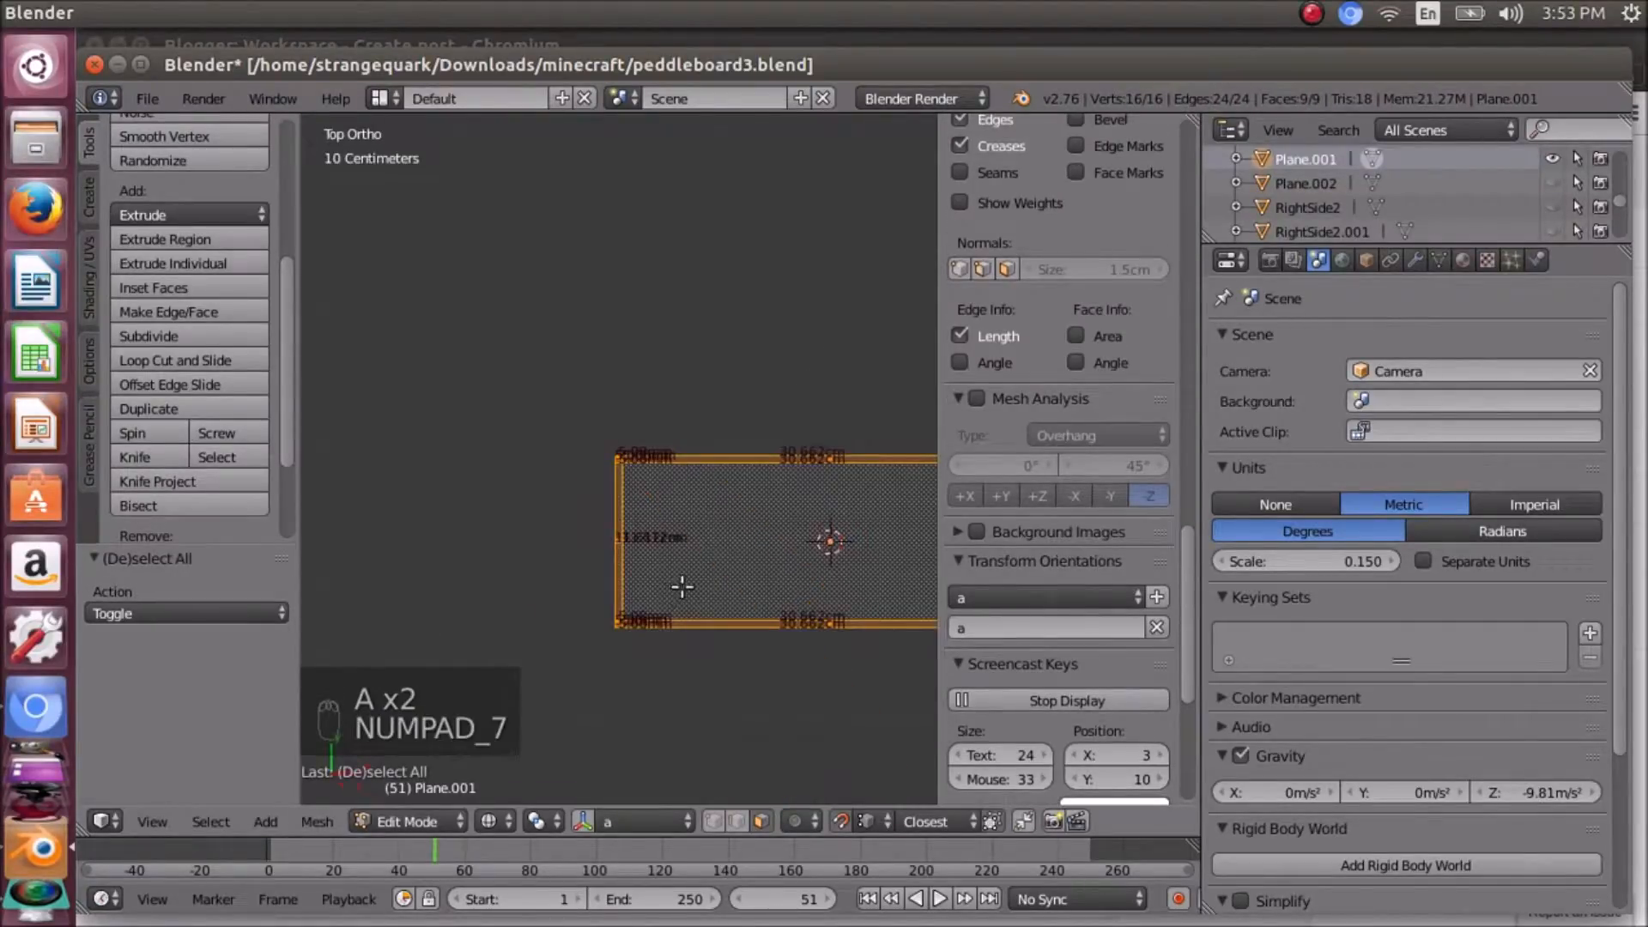
key("KP_Decimal")
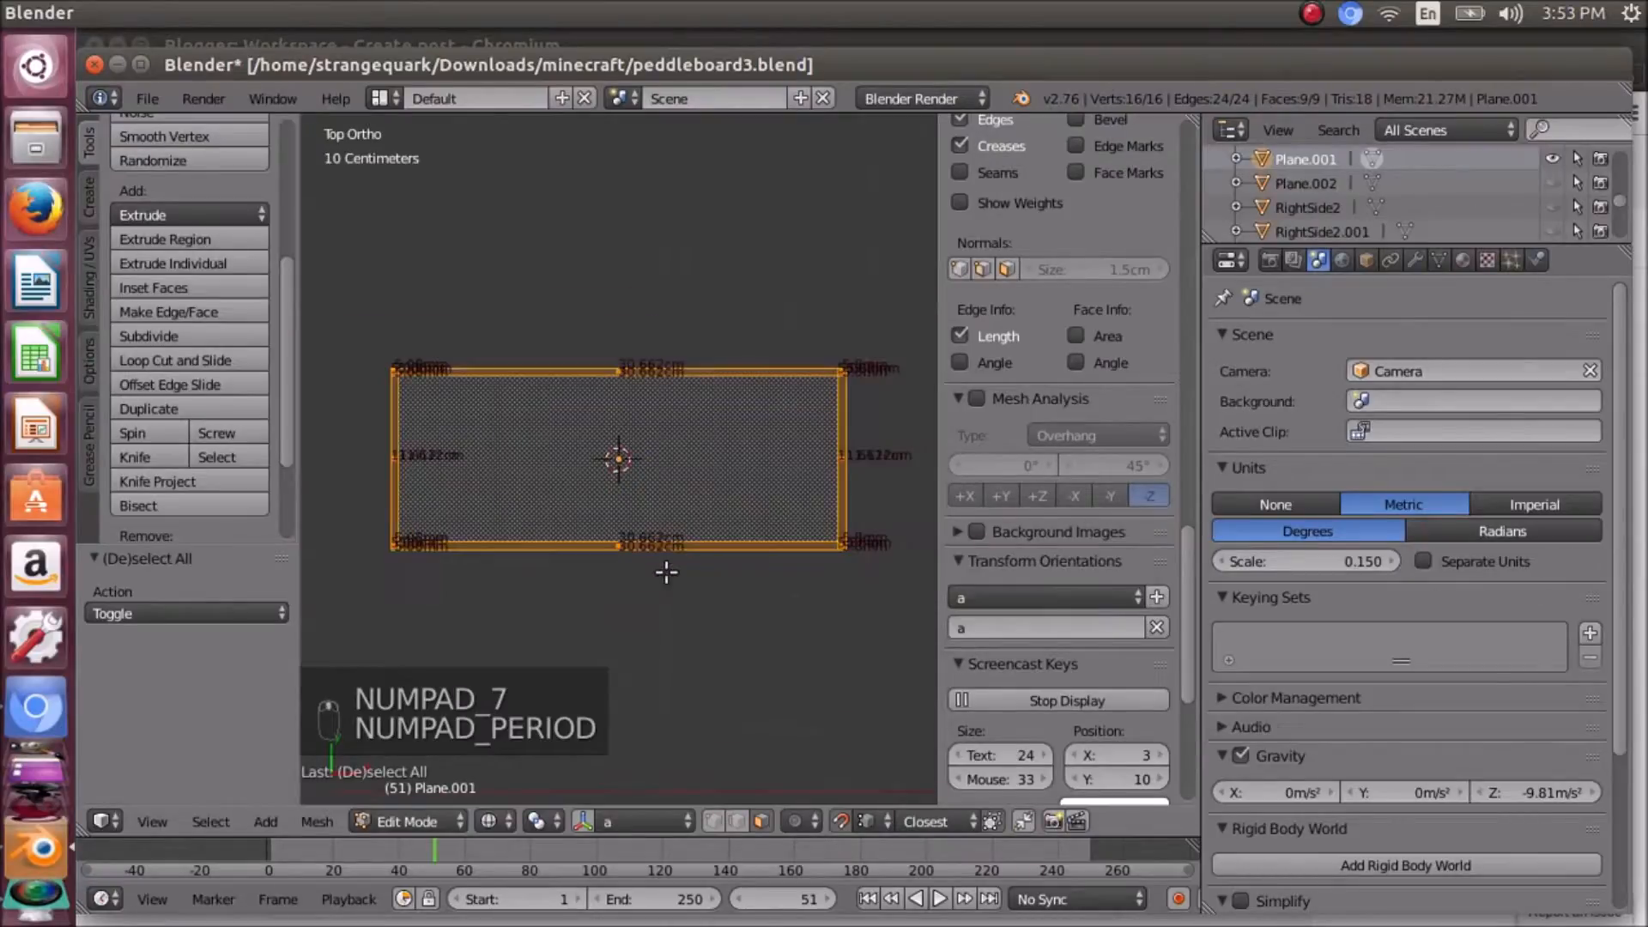
right_click(626, 468)
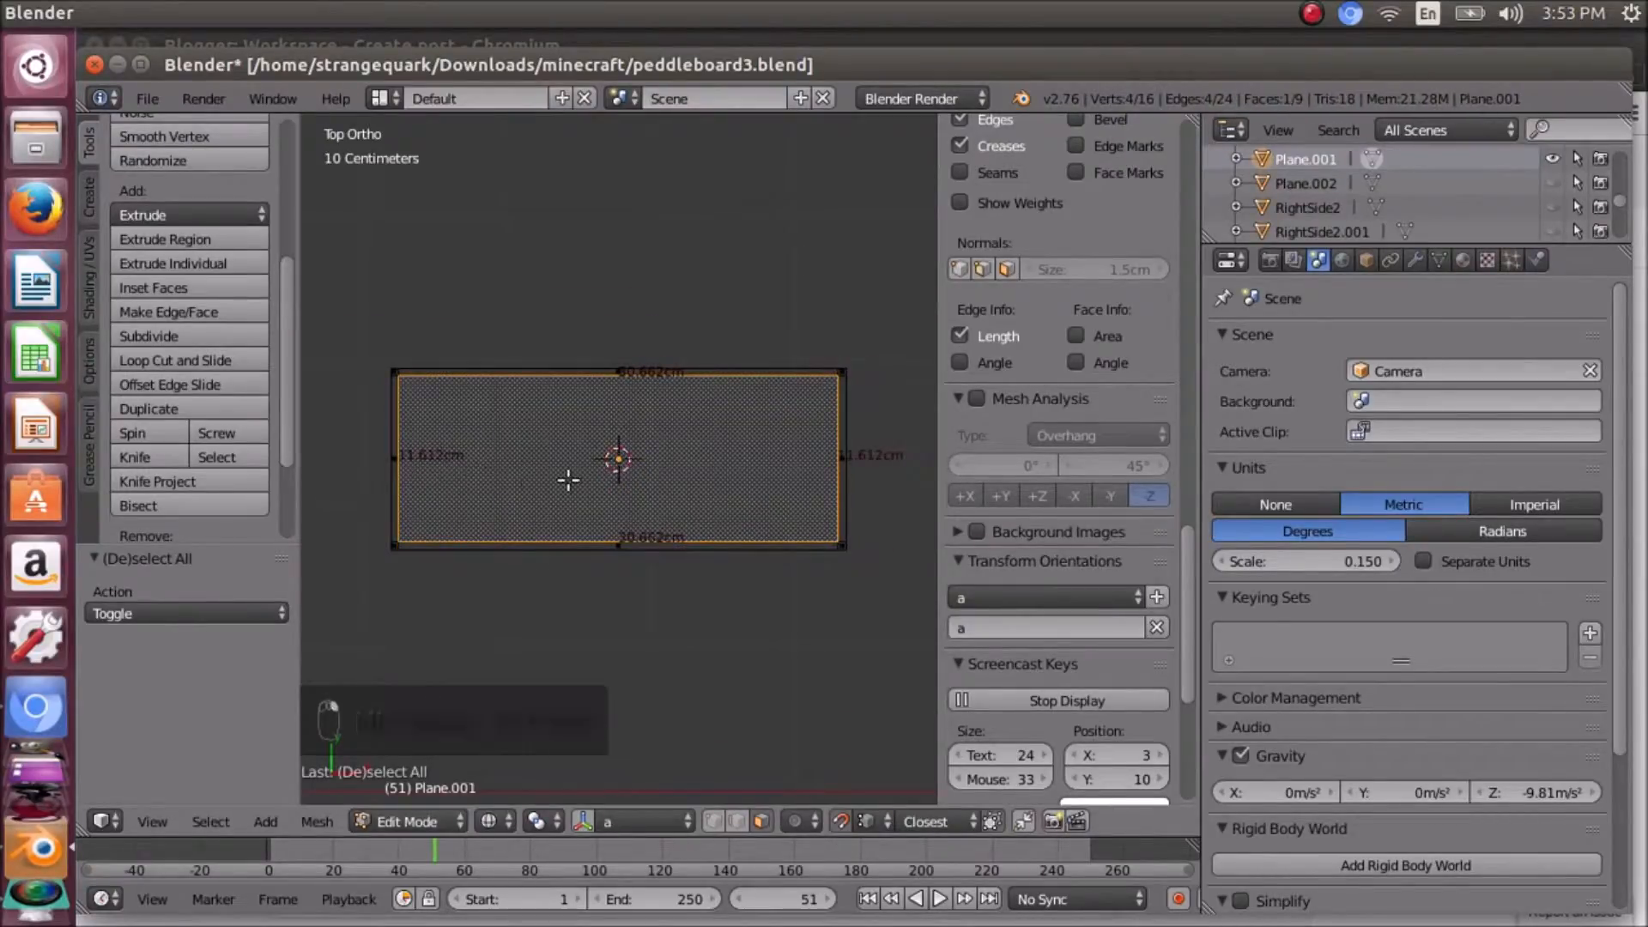
- Select all faces of the panel and try a lengthwise loop cut through its middle
key("a")
key("a")
middle_click_drag(643, 618, 456, 528)
scroll(561, 511, "up", 5)
scroll(456, 527, "down", 5)
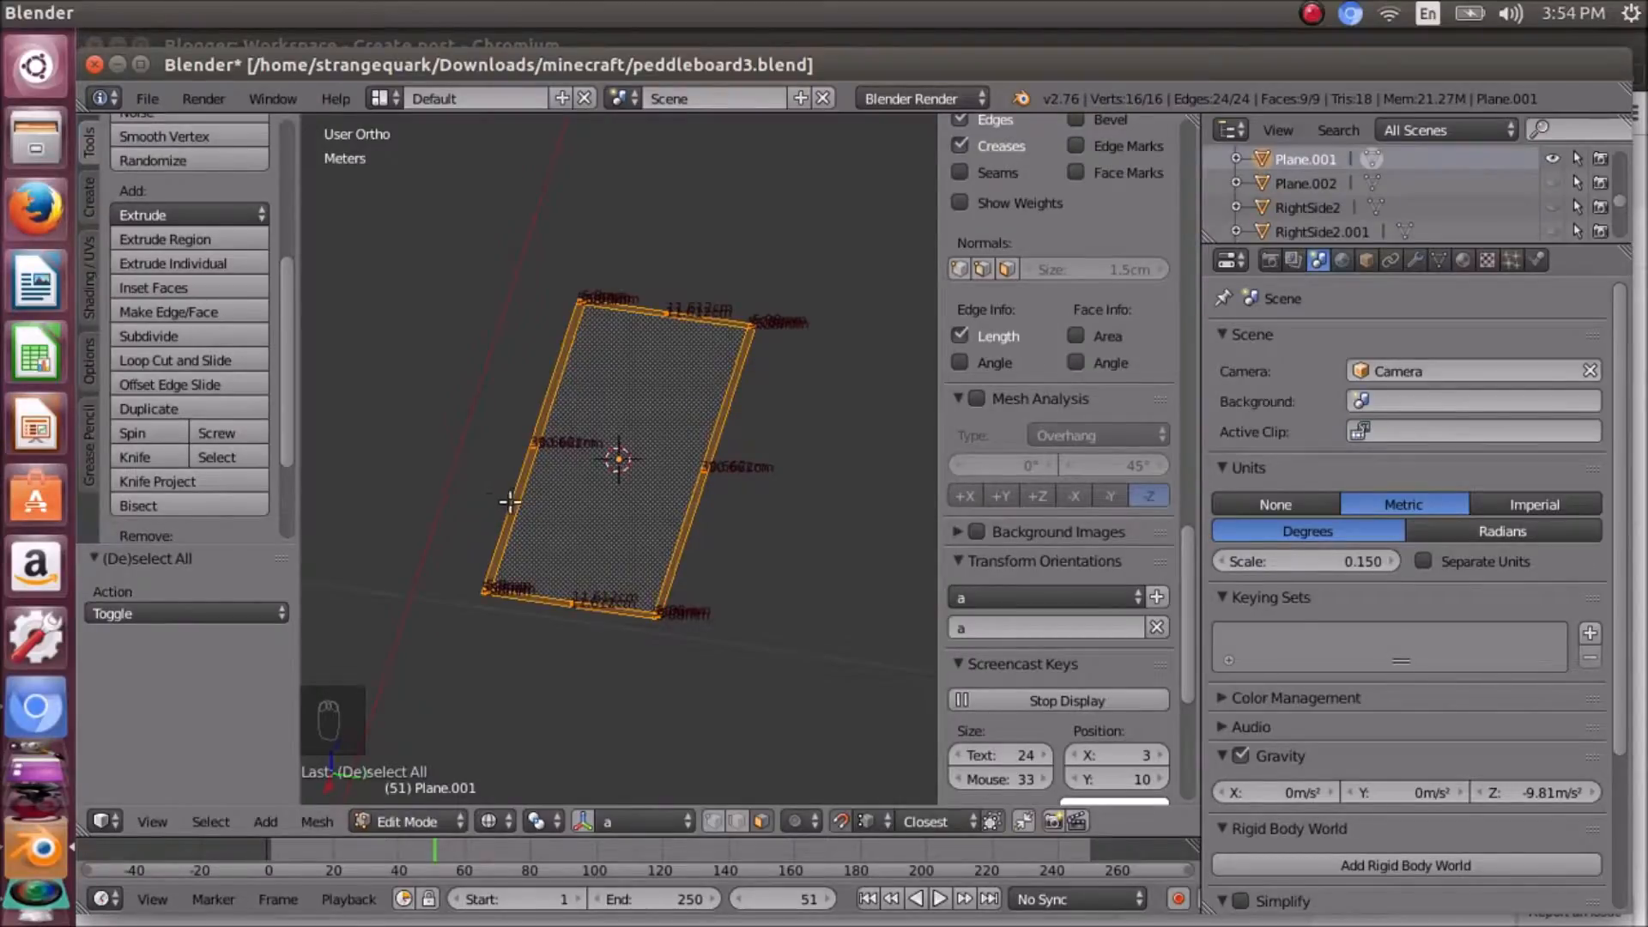
left_click(177, 360)
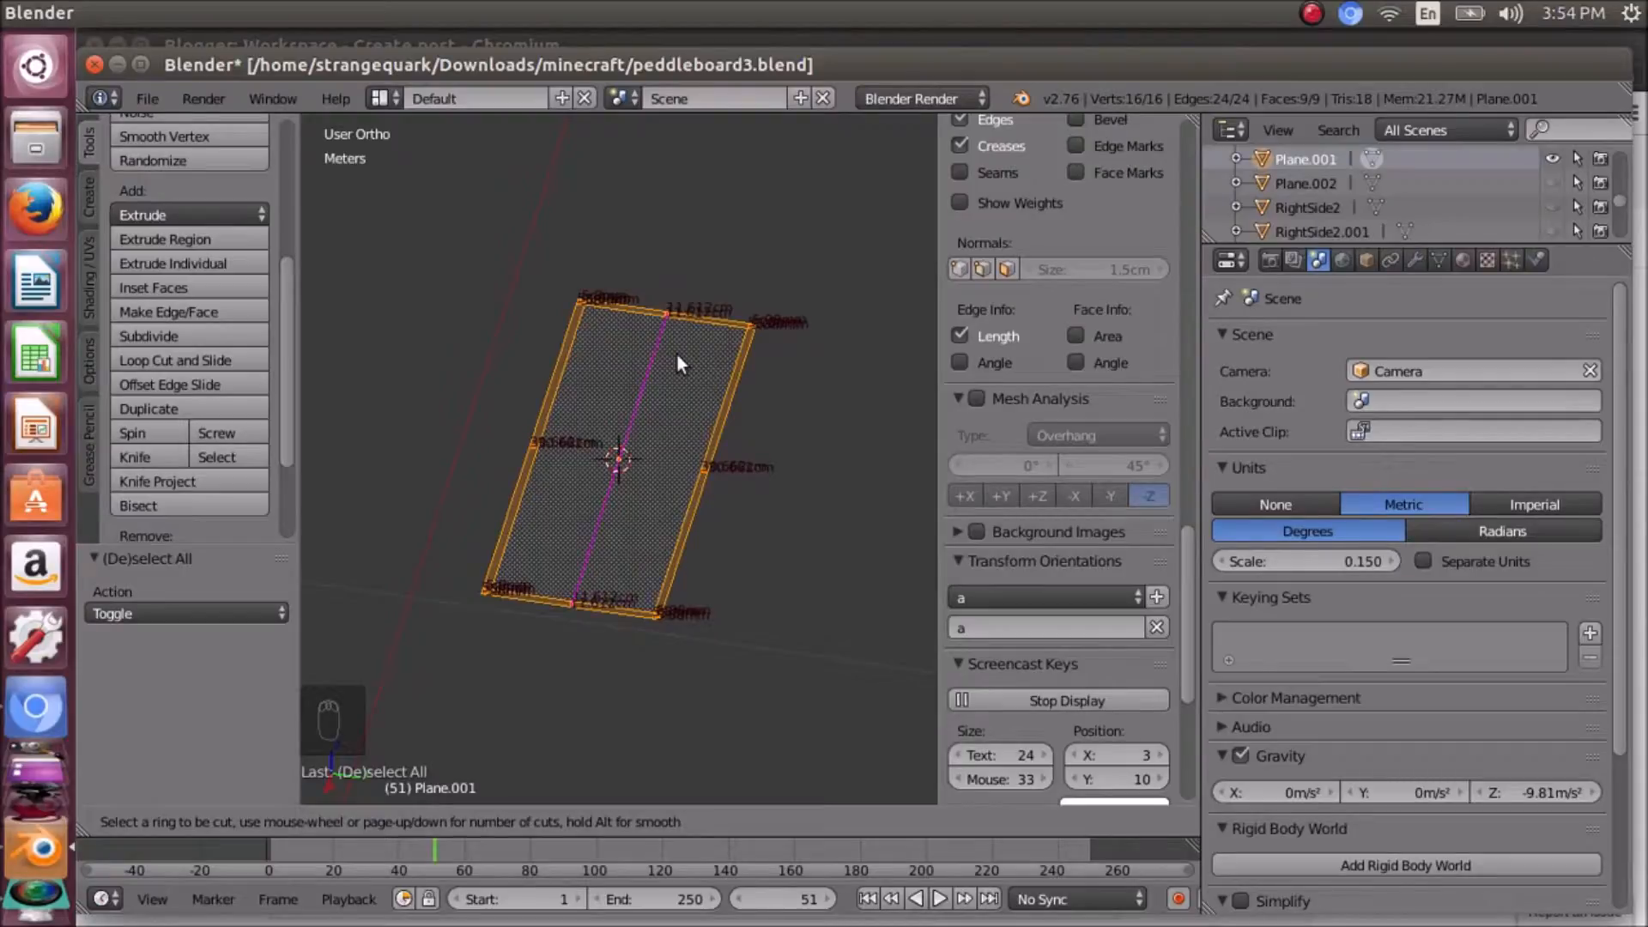
key("Escape")
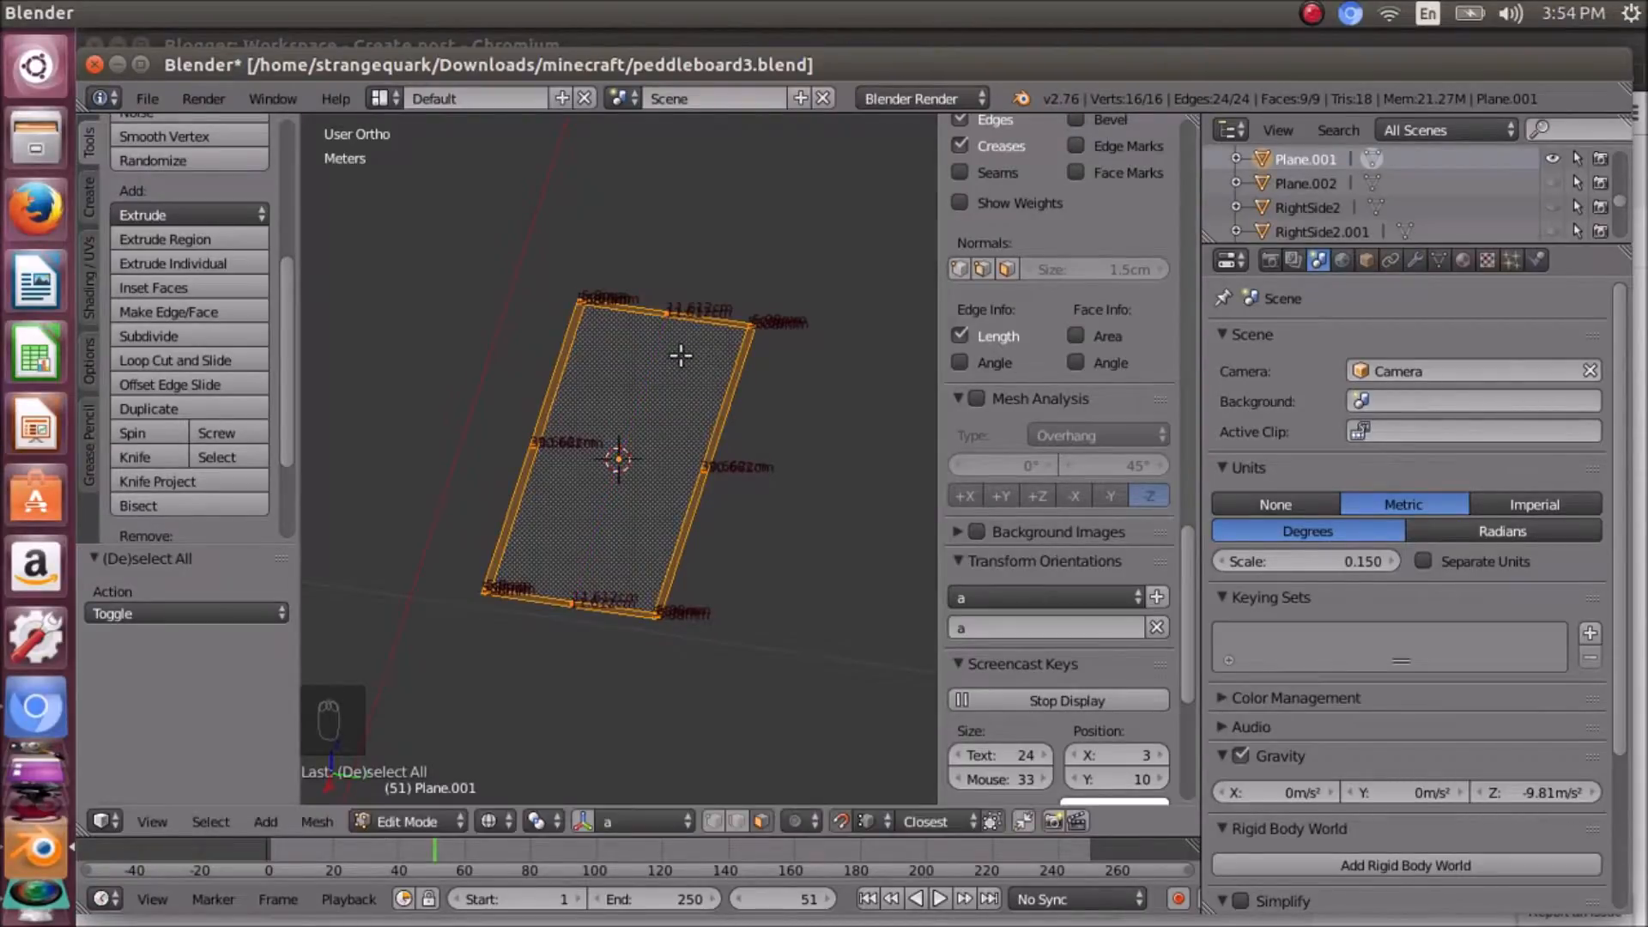
key("KP_7")
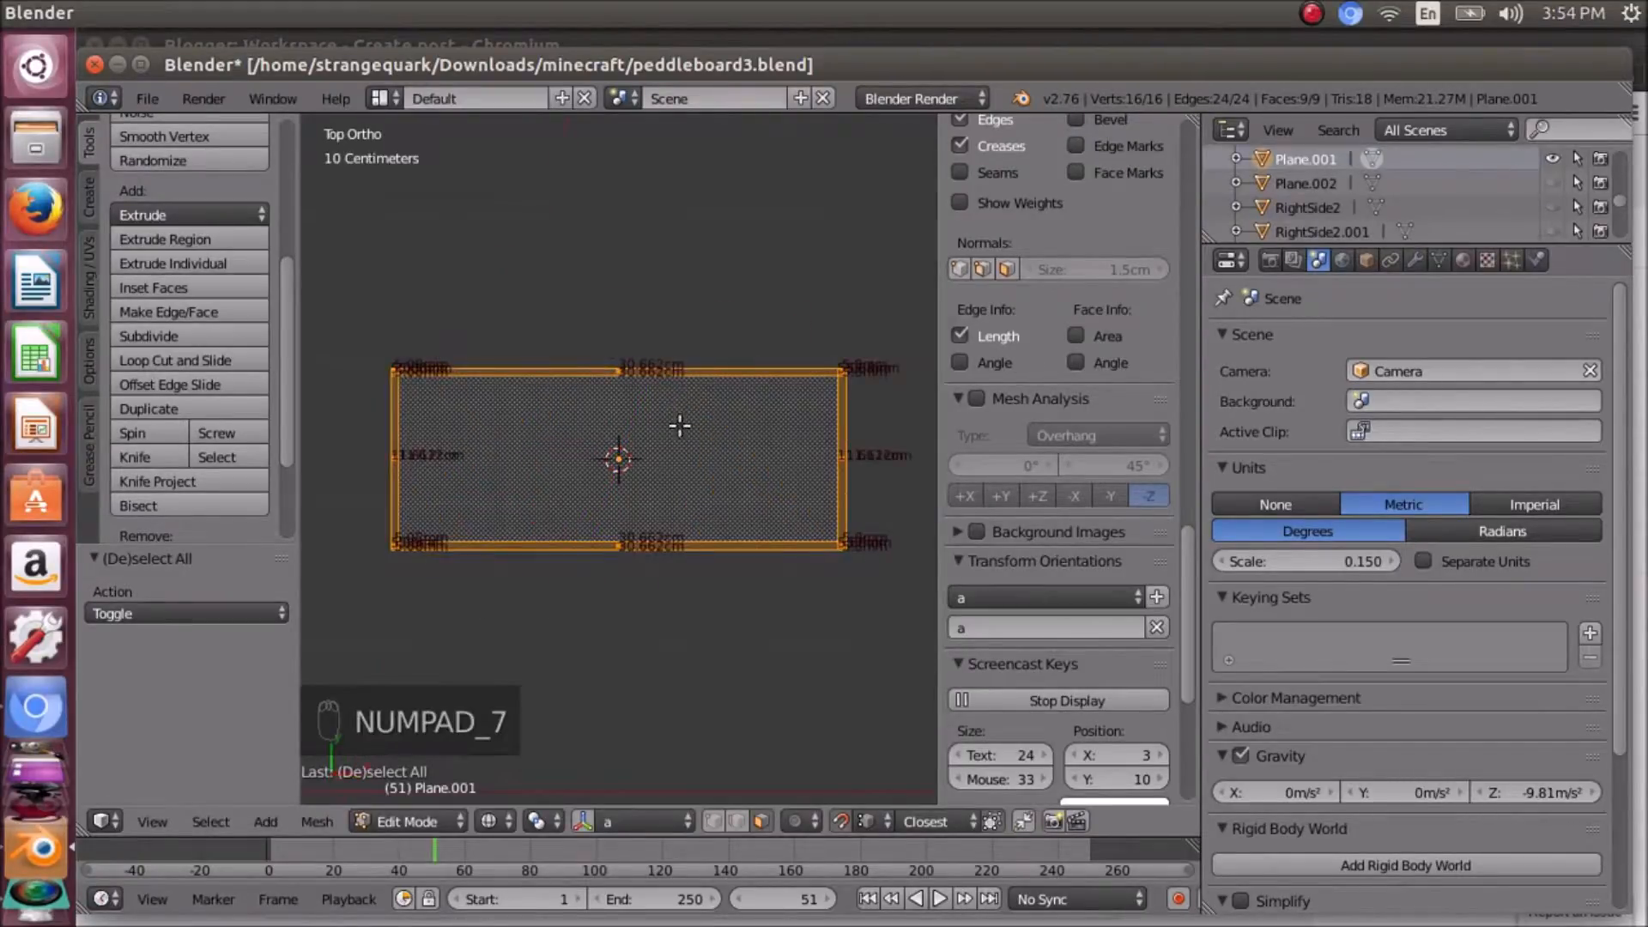
scroll(415, 449, "up", 1)
scroll(415, 448, "down", 1)
scroll(416, 447, "up", 1)
scroll(417, 448, "down", 1)
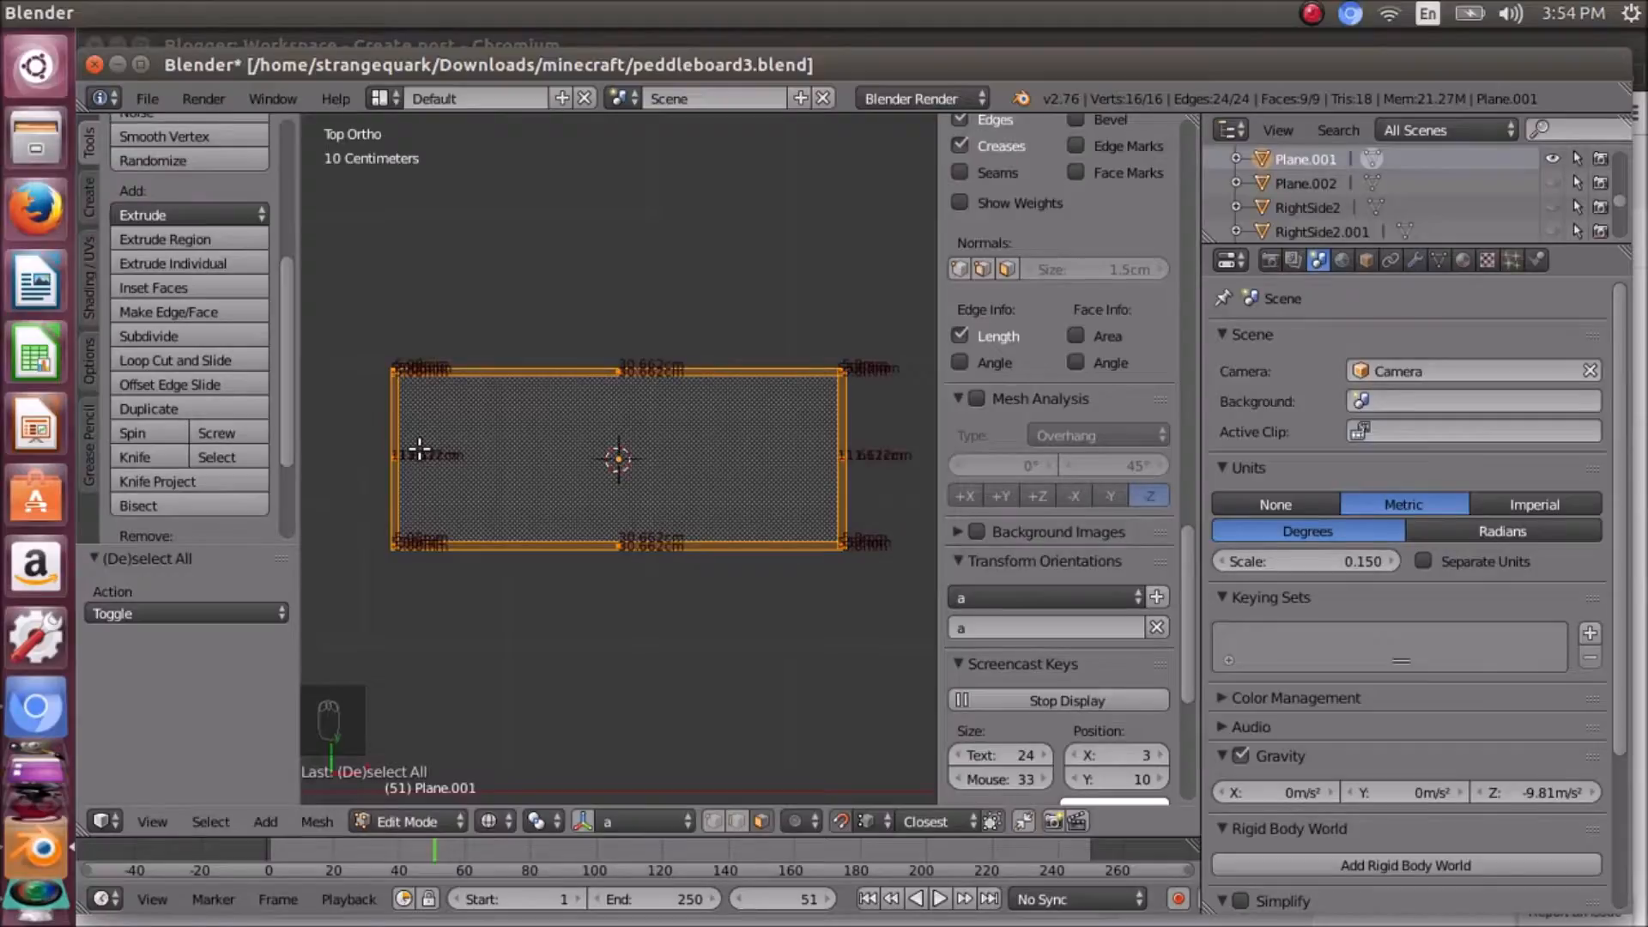
scroll(419, 448, "up", 2)
scroll(419, 448, "down", 3)
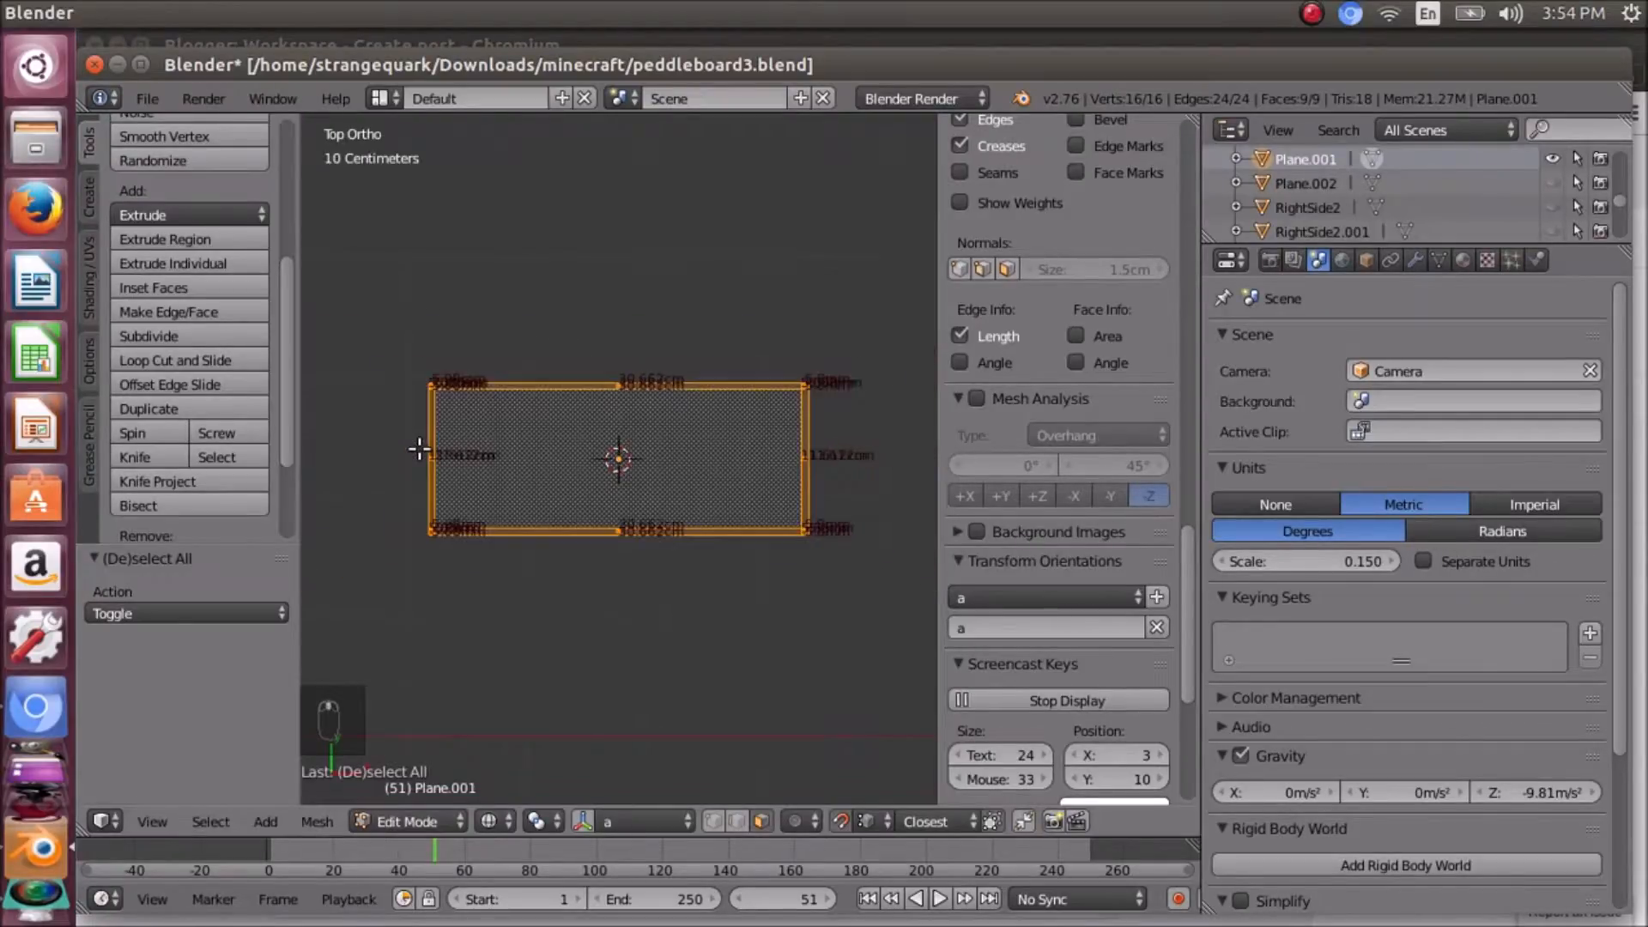
scroll(419, 448, "up", 2)
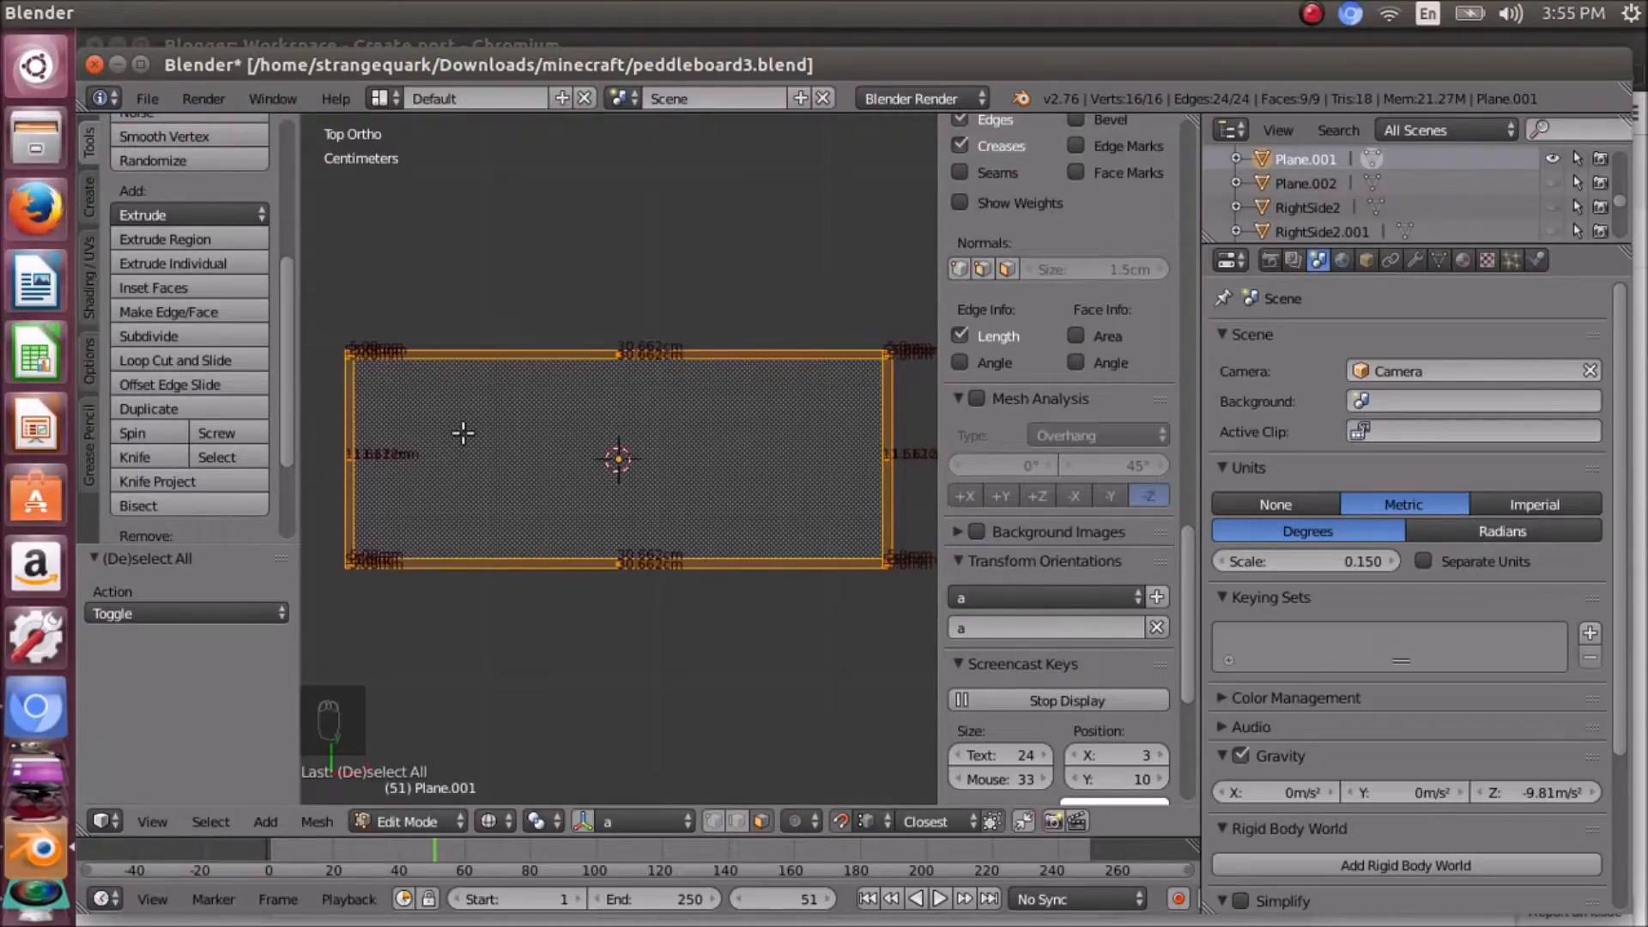
scroll(695, 456, "up", 3)
scroll(703, 463, "down", 5)
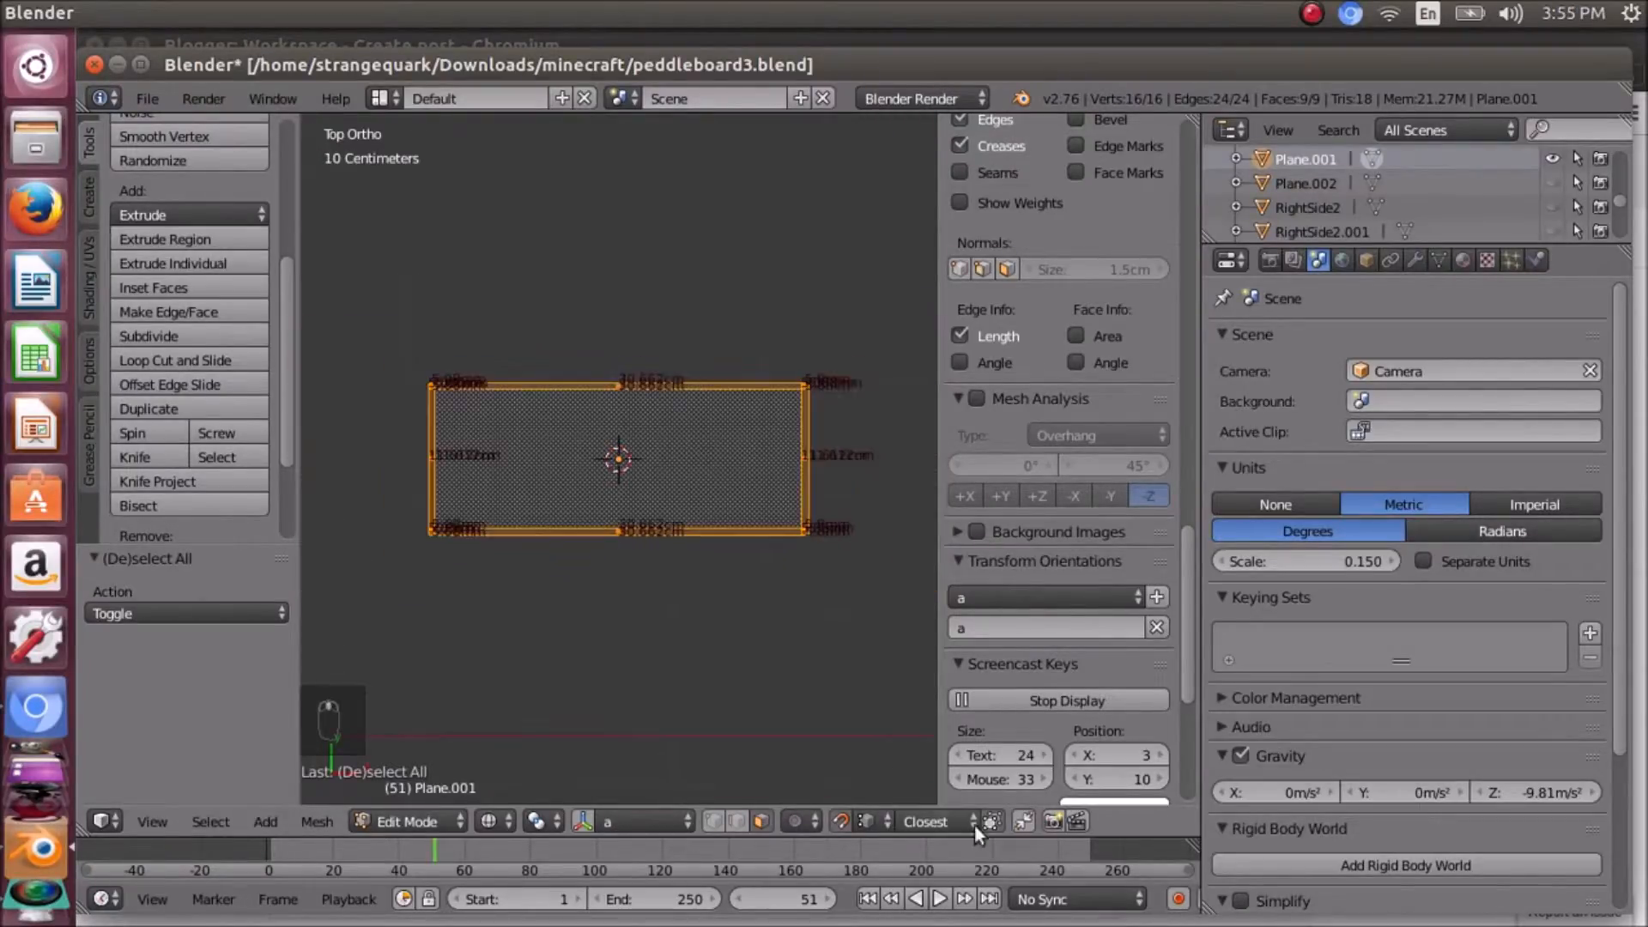
middle_click_drag(729, 634, 511, 559)
scroll(512, 558, "up", 4)
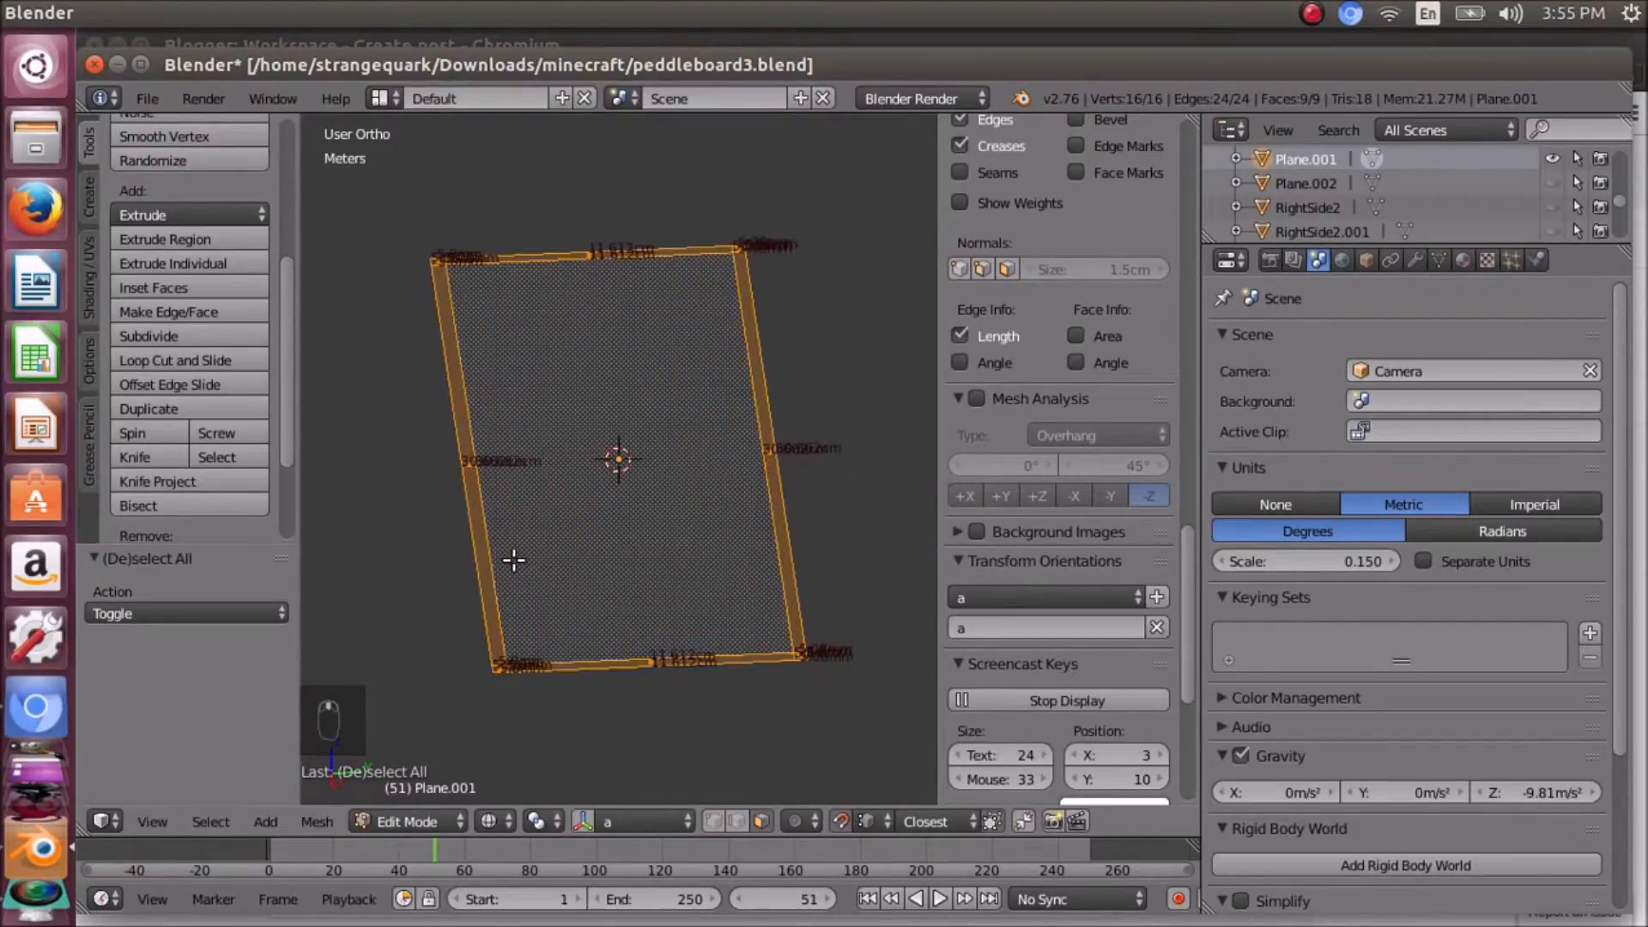
scroll(513, 560, "down", 3)
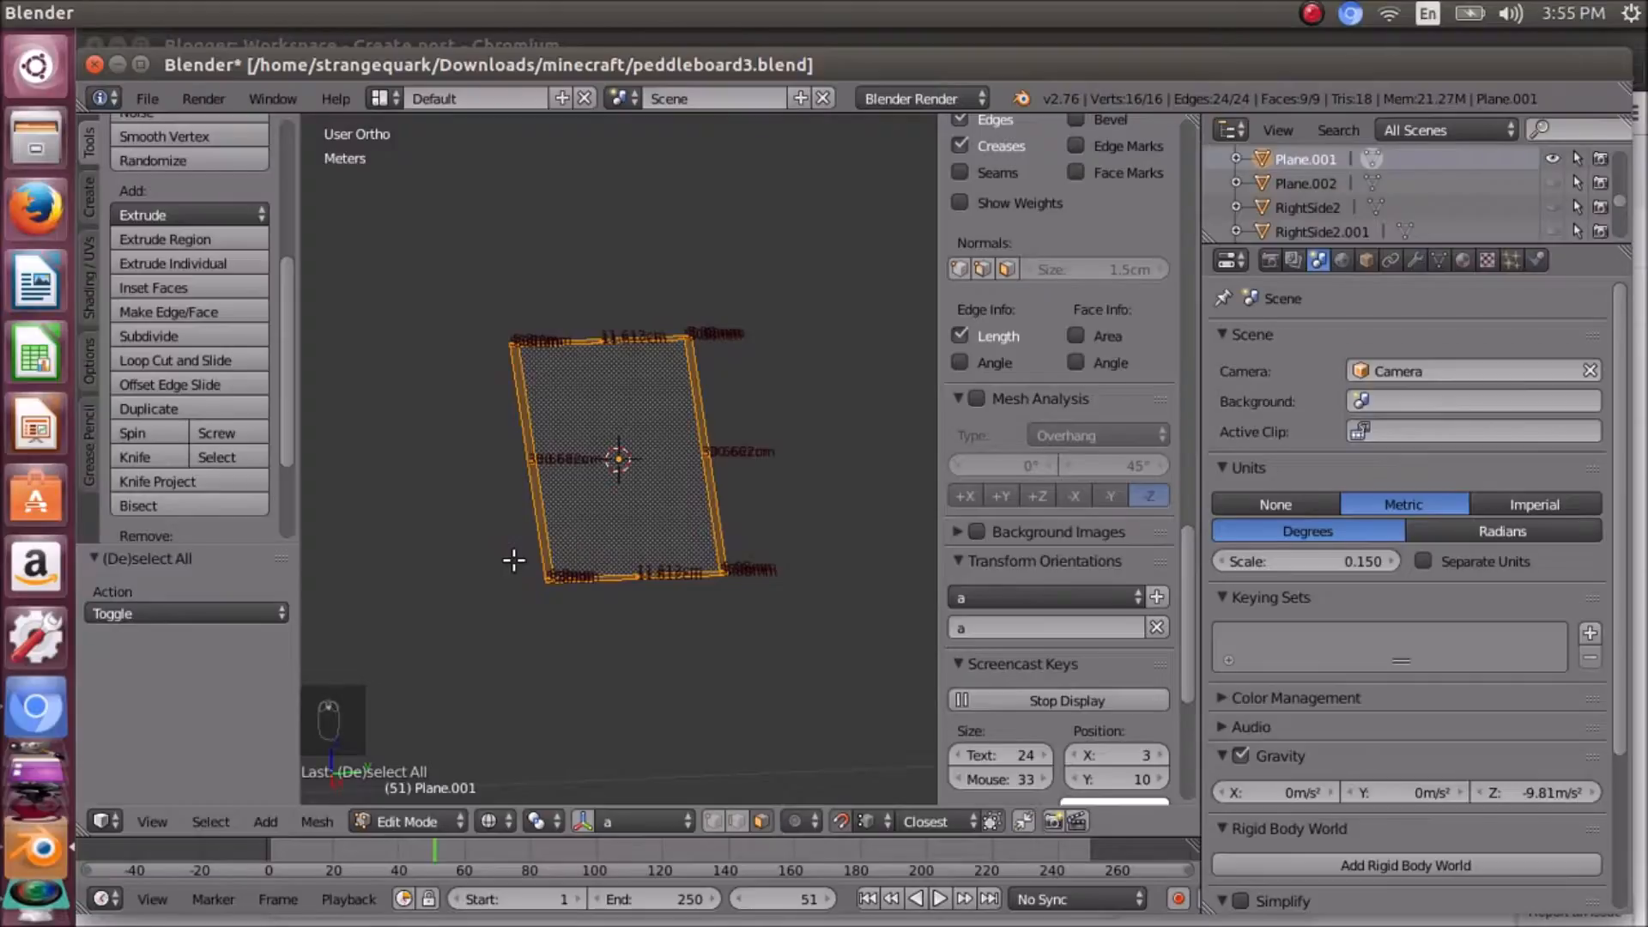
scroll(514, 560, "up", 2)
mouse_move(512, 559)
middle_mouse_down()
mouse_move(482, 544)
mouse_move(501, 548)
middle_mouse_up()
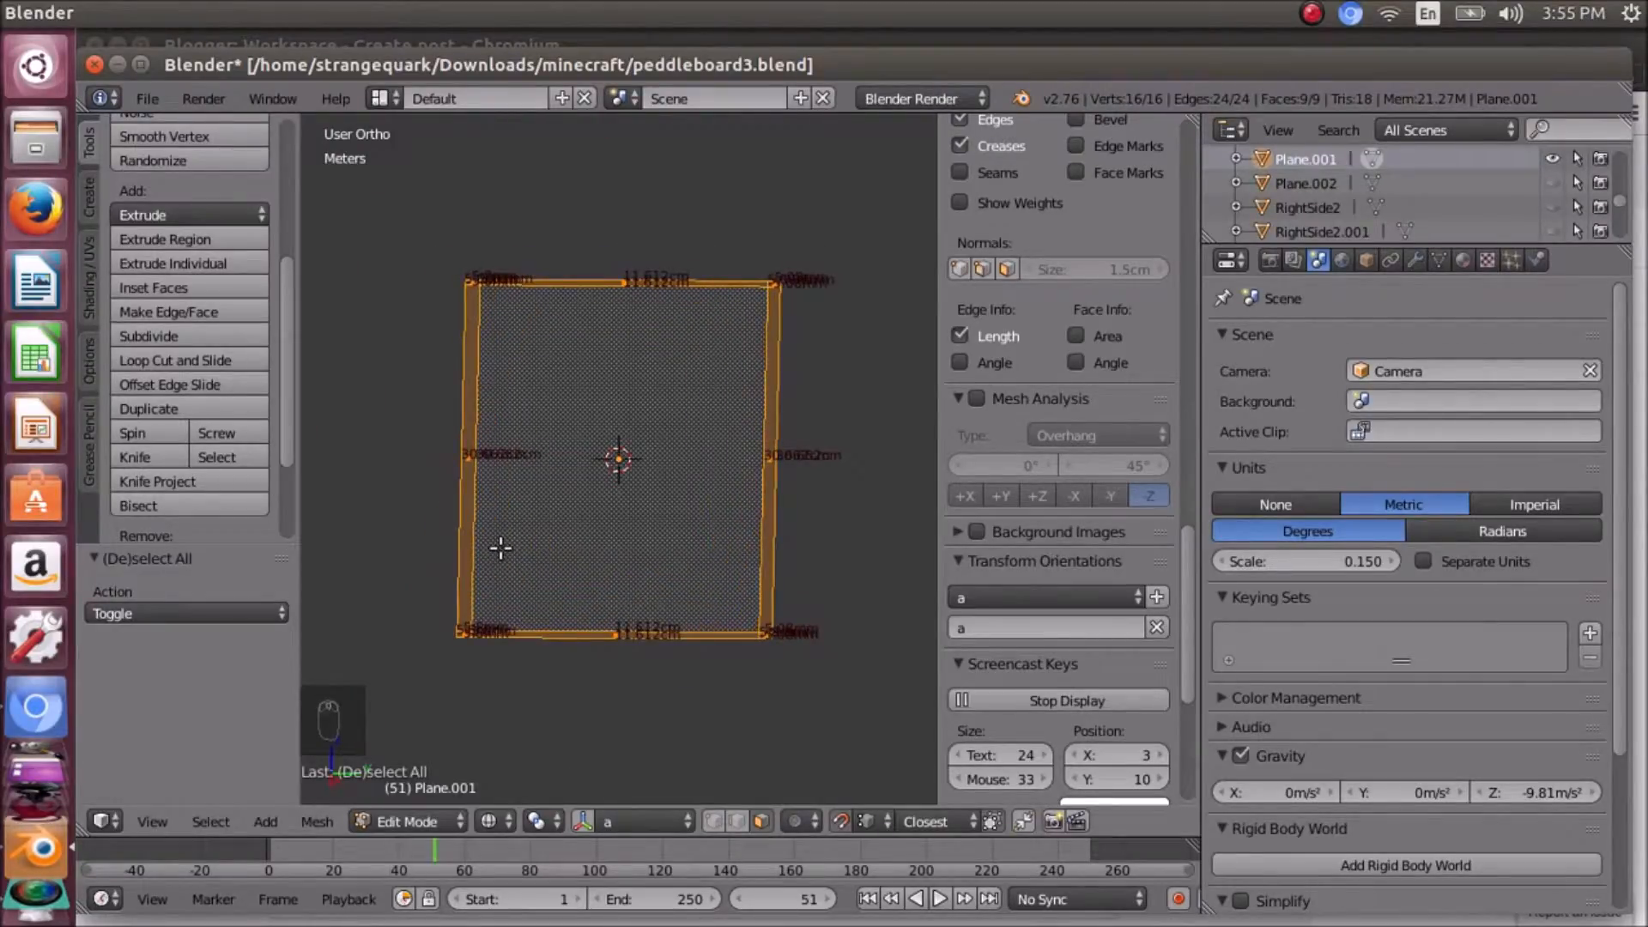
mouse_move(60, 582)
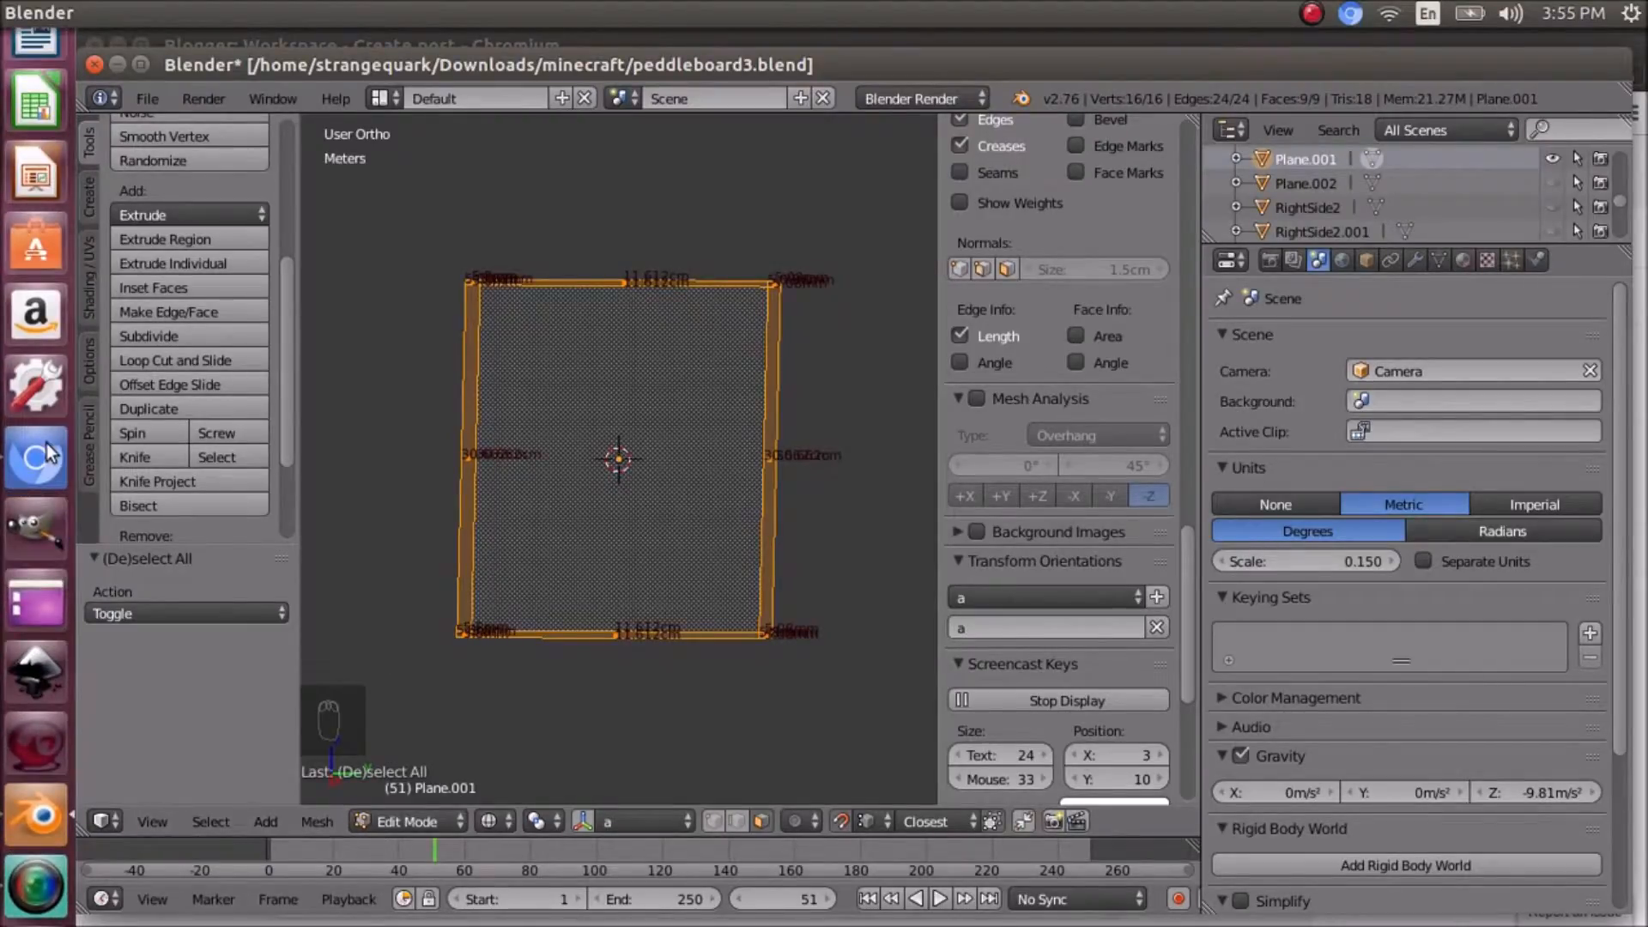
scroll(502, 603, "up", 1)
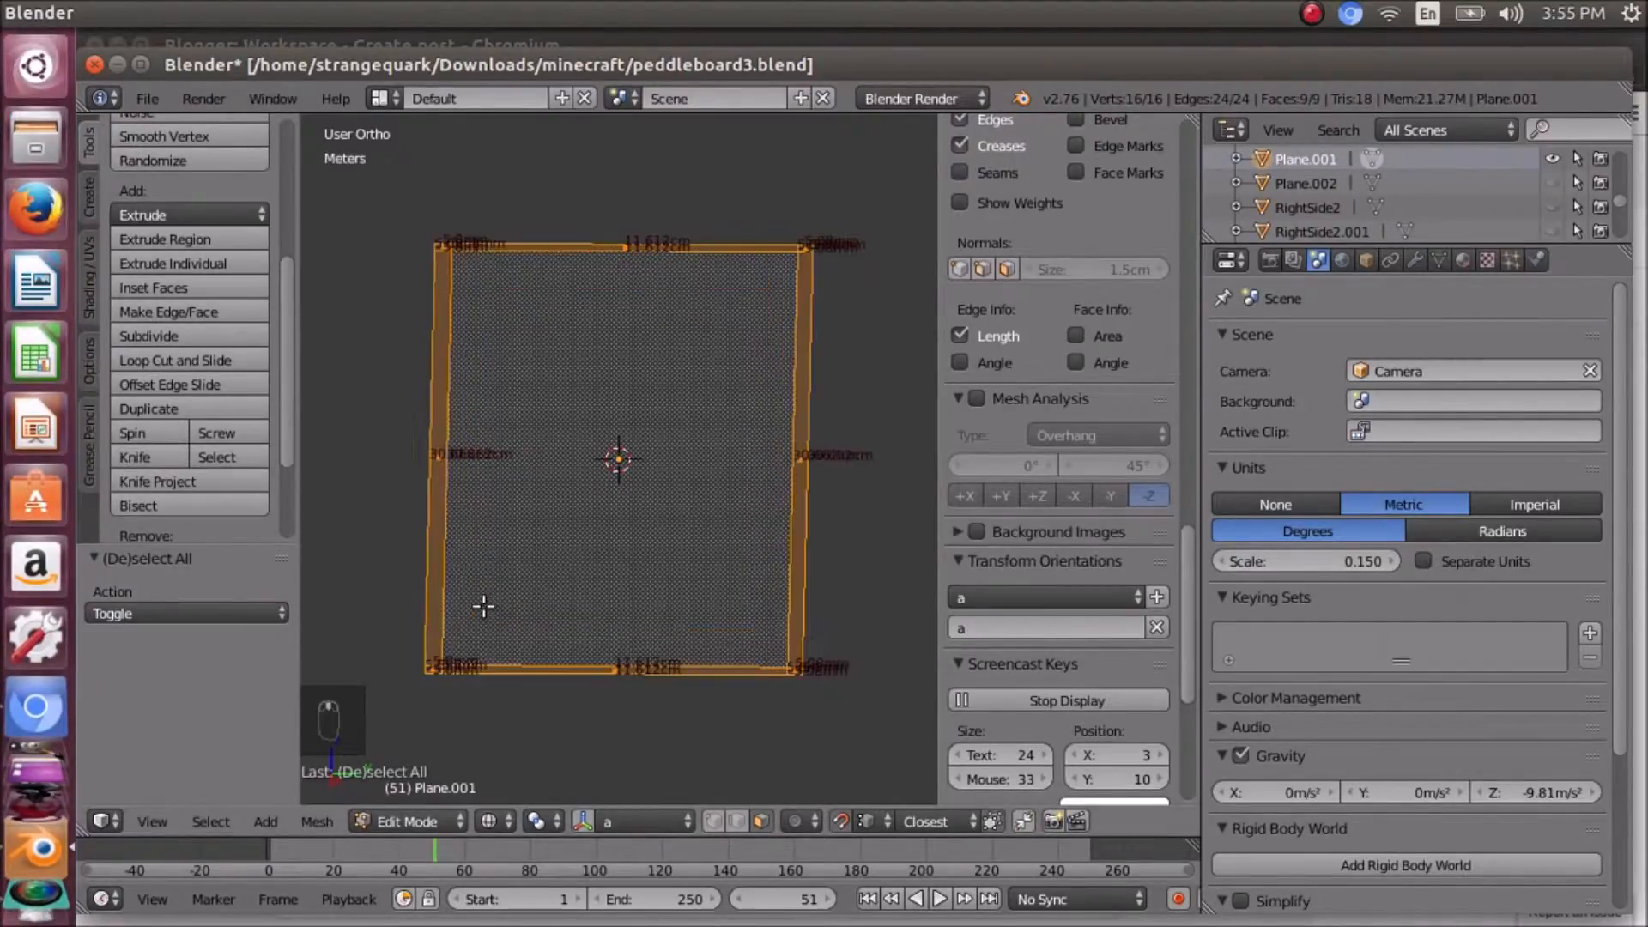
scroll(438, 601, "down", 4)
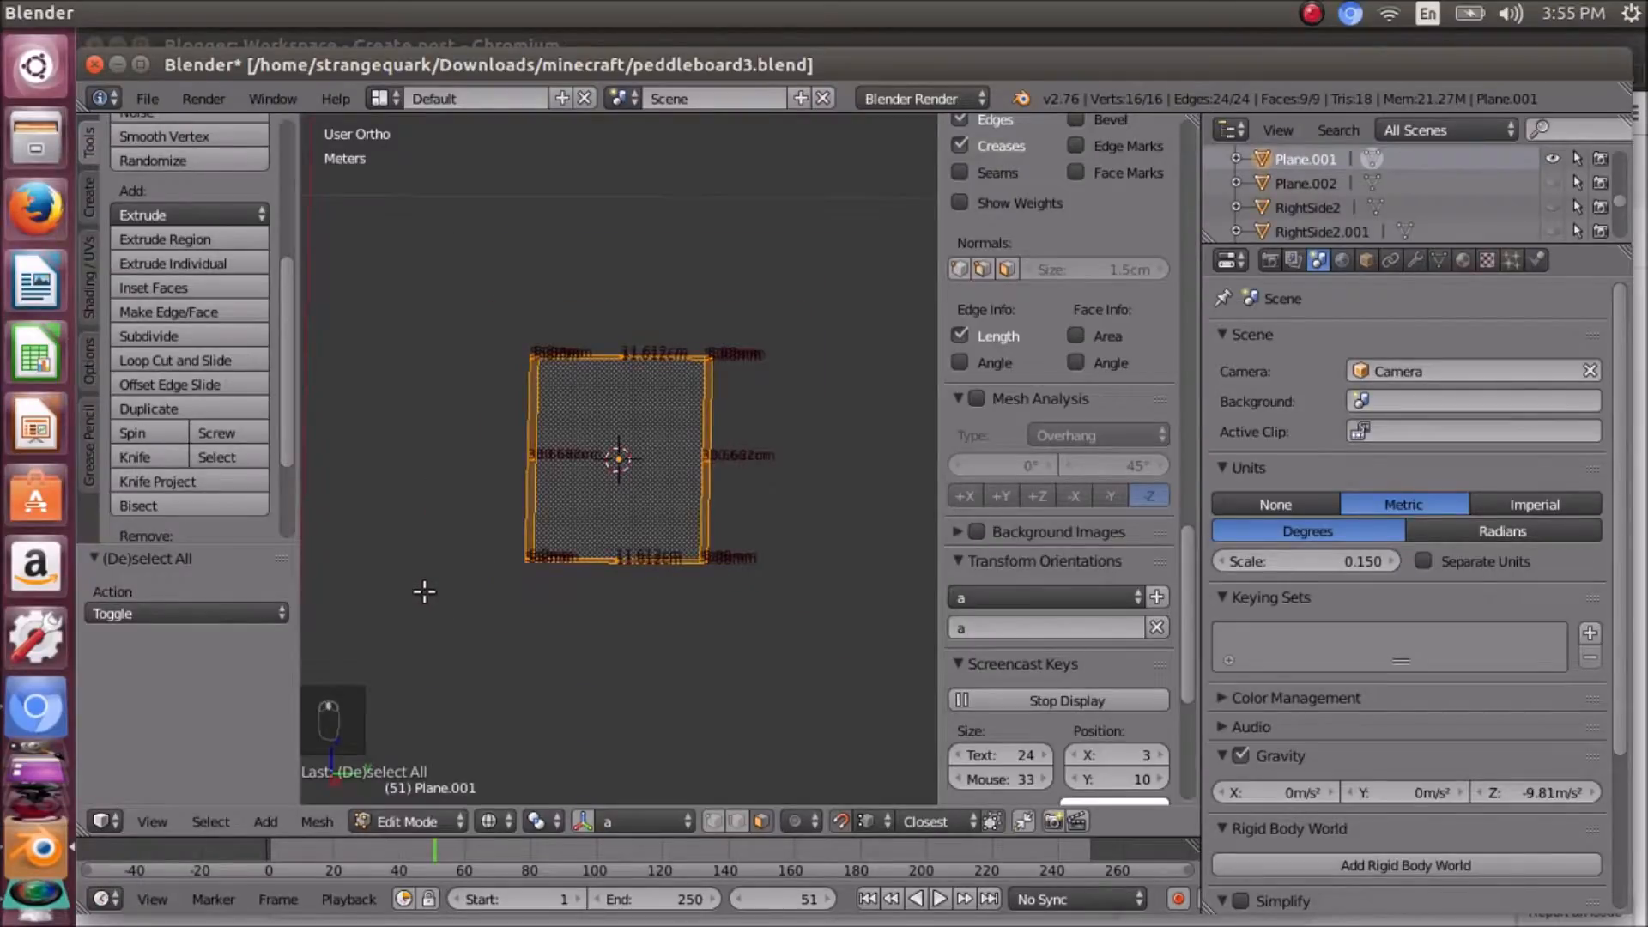
- Try to extrude all faces of the panel about 2.16 cm upward along Z
mouse_move(435, 552)
middle_mouse_down()
mouse_move(519, 526)
mouse_move(461, 544)
middle_mouse_up()
scroll(627, 468, "up", 3)
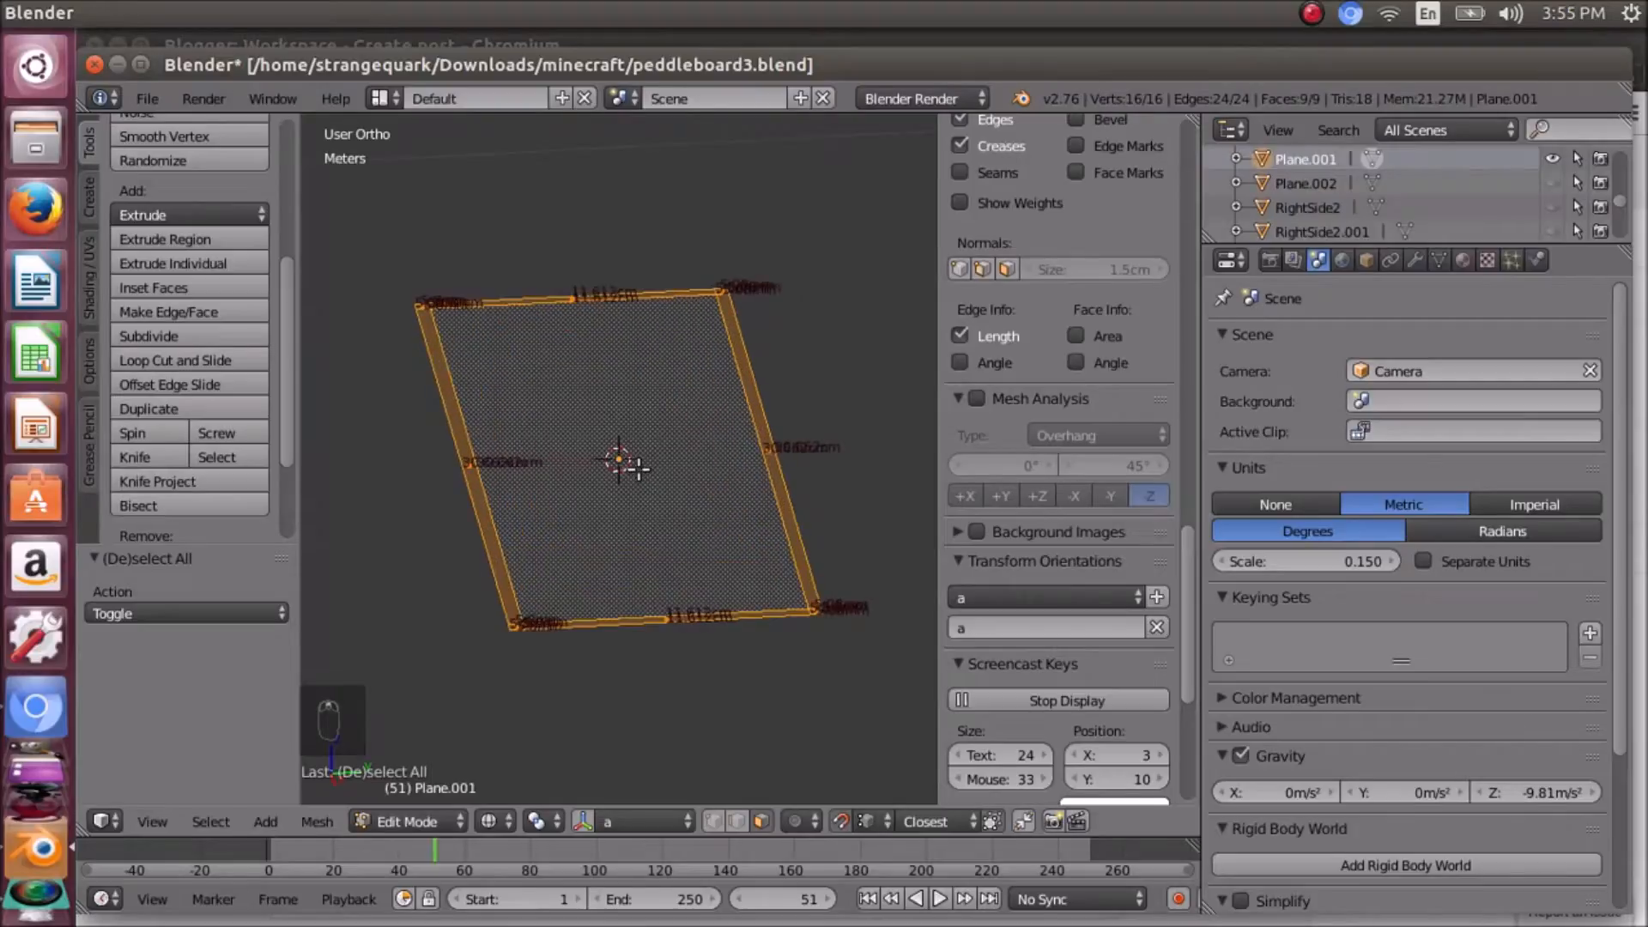
key("e")
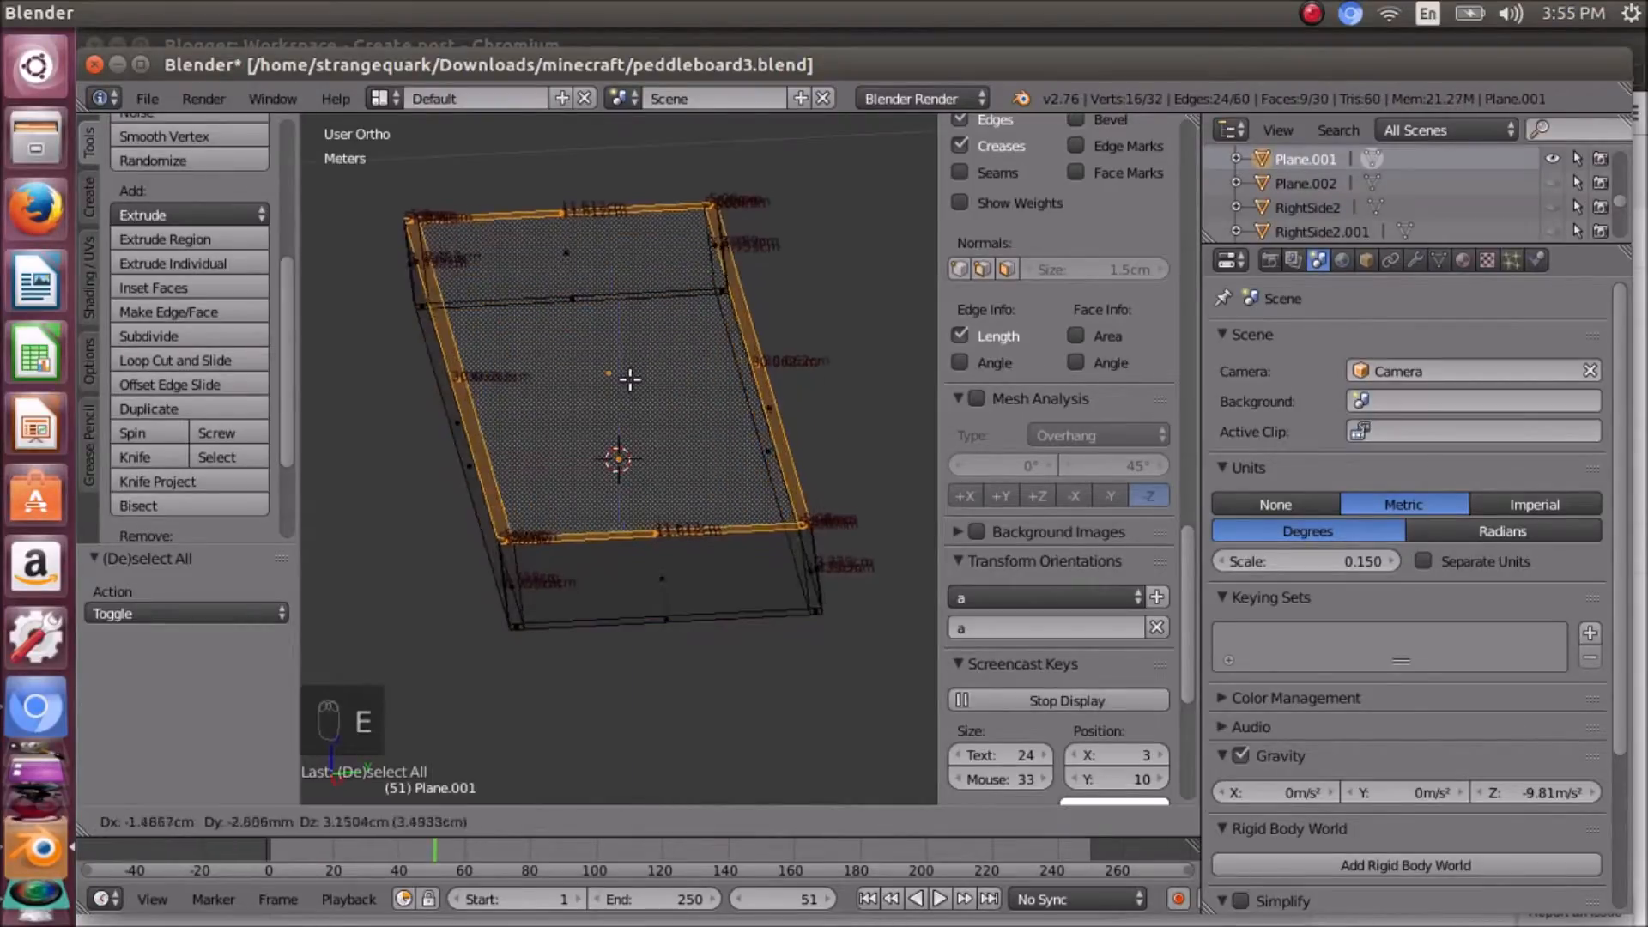
key("z")
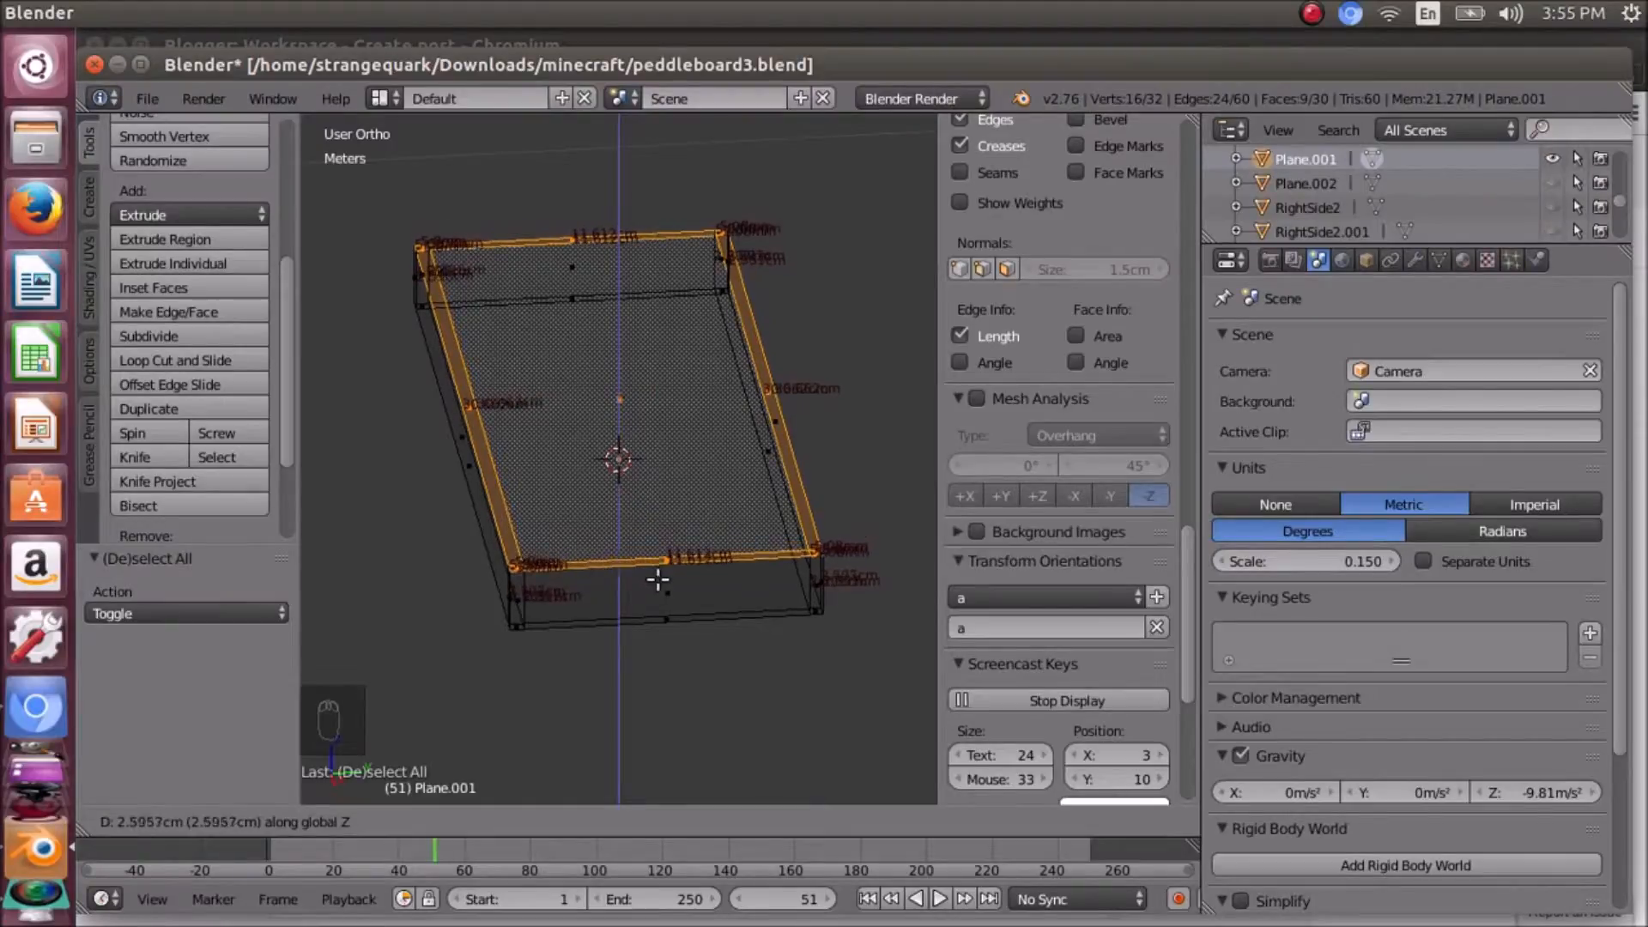
left_click(624, 697)
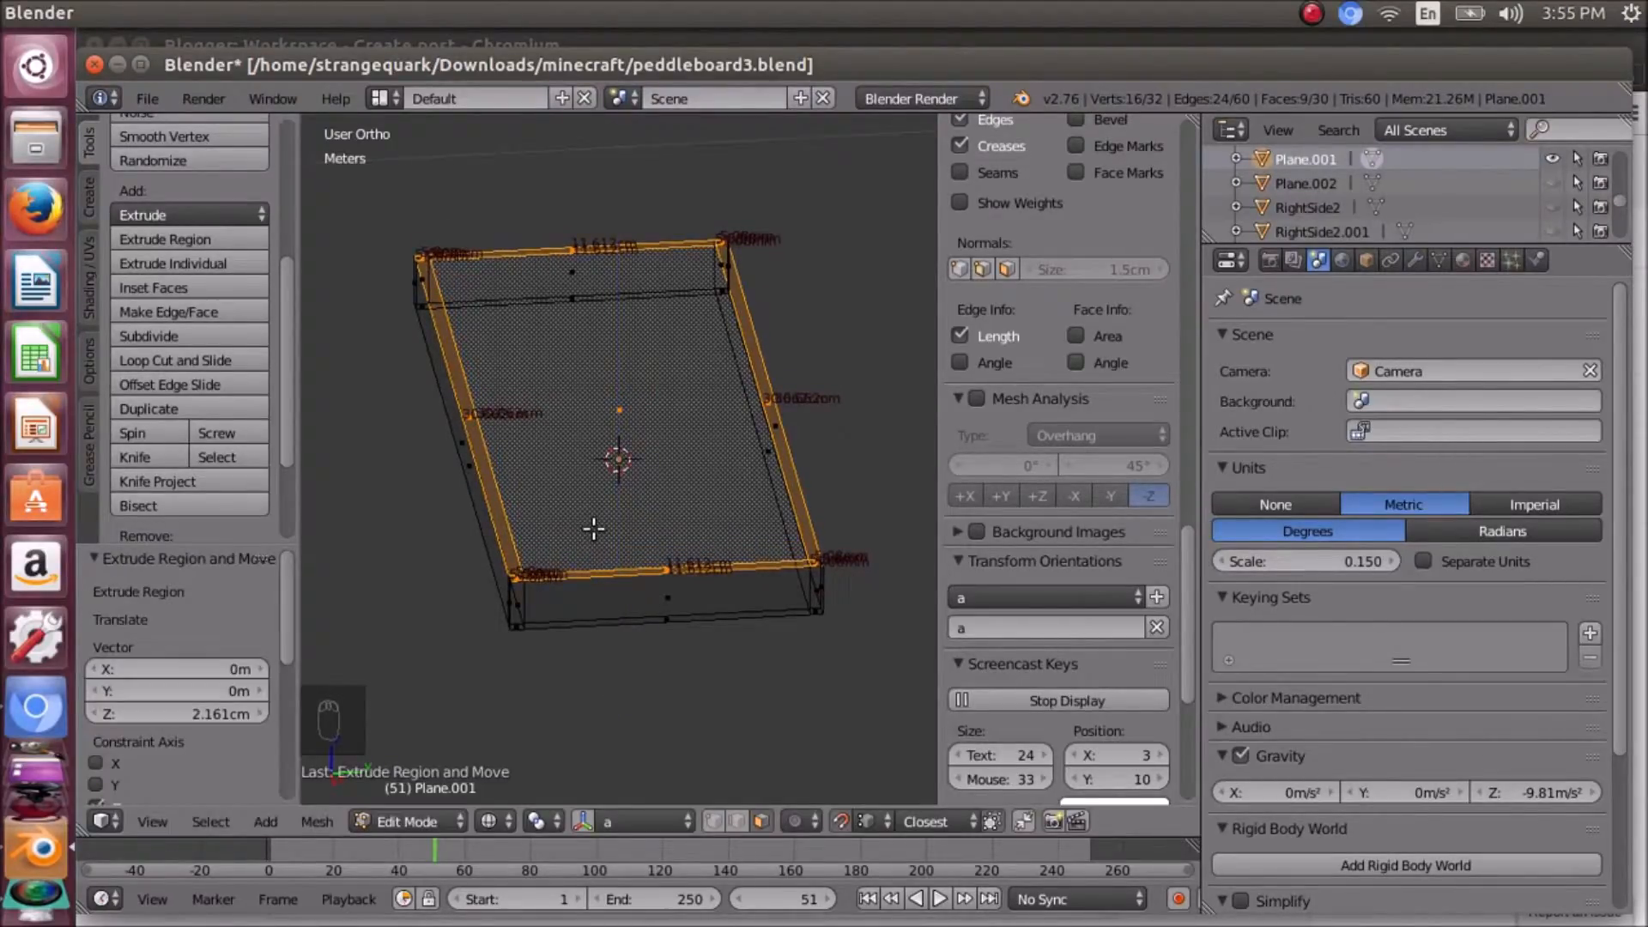
- Examine the extruded walls and corners from low and raised angles, and undo the extrusion
key("KP_Decimal")
mouse_move(588, 518)
middle_mouse_down()
mouse_move(553, 514)
mouse_move(581, 497)
mouse_move(595, 512)
mouse_move(579, 515)
mouse_move(606, 515)
middle_mouse_up()
scroll(556, 511, "up", 4)
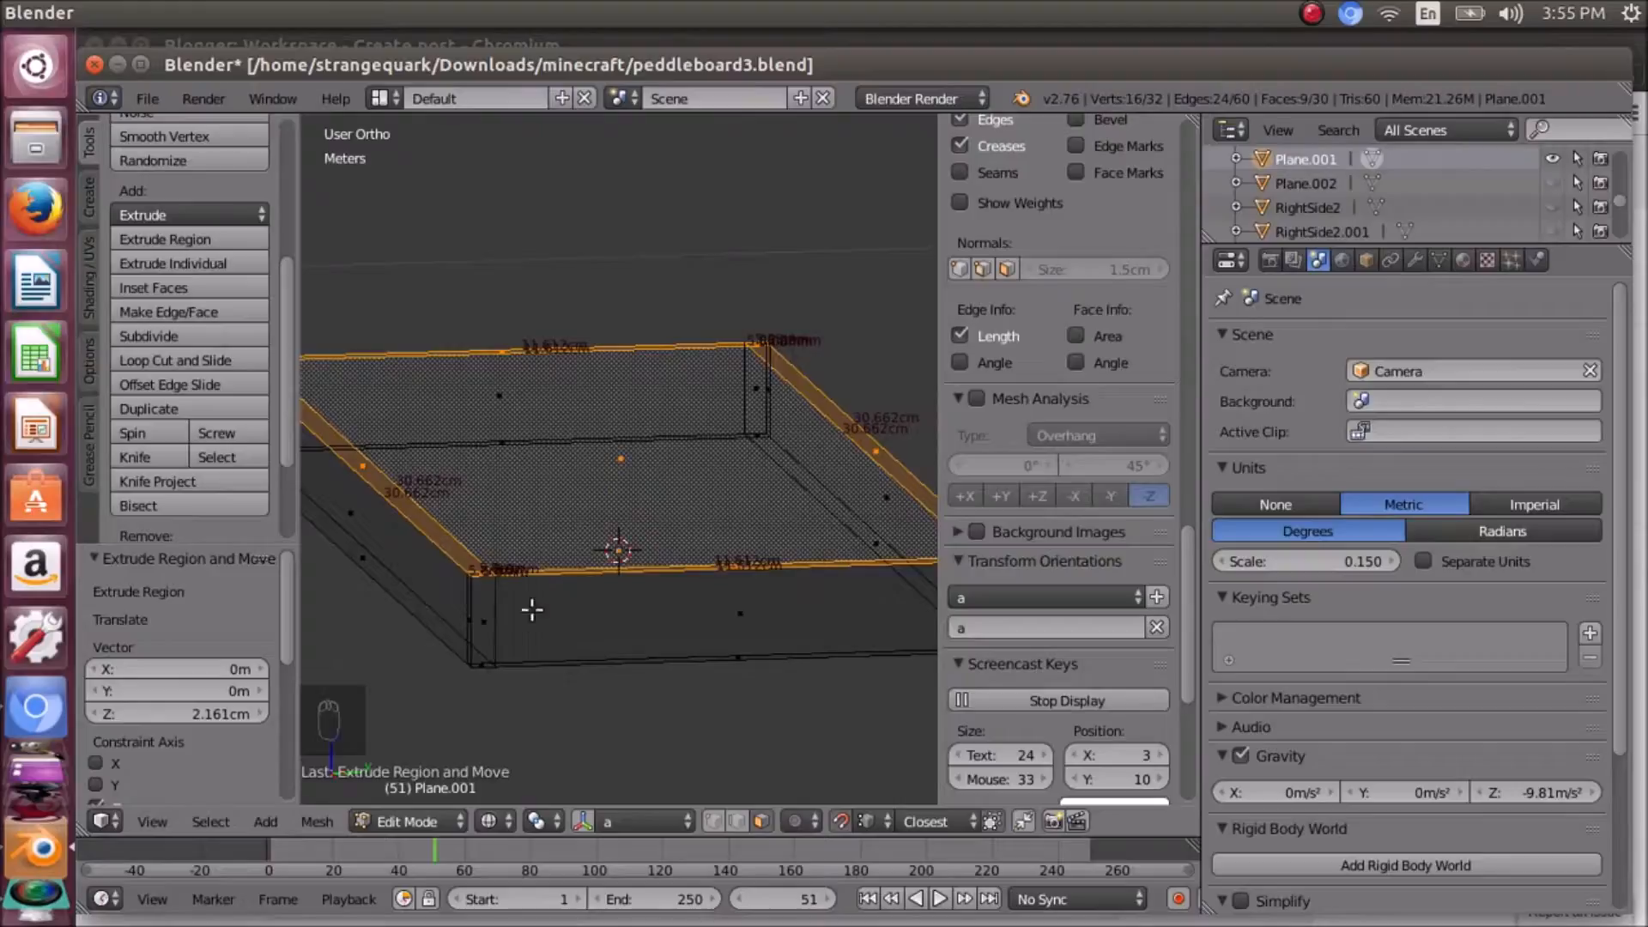
middle_click_drag(543, 569, 562, 541)
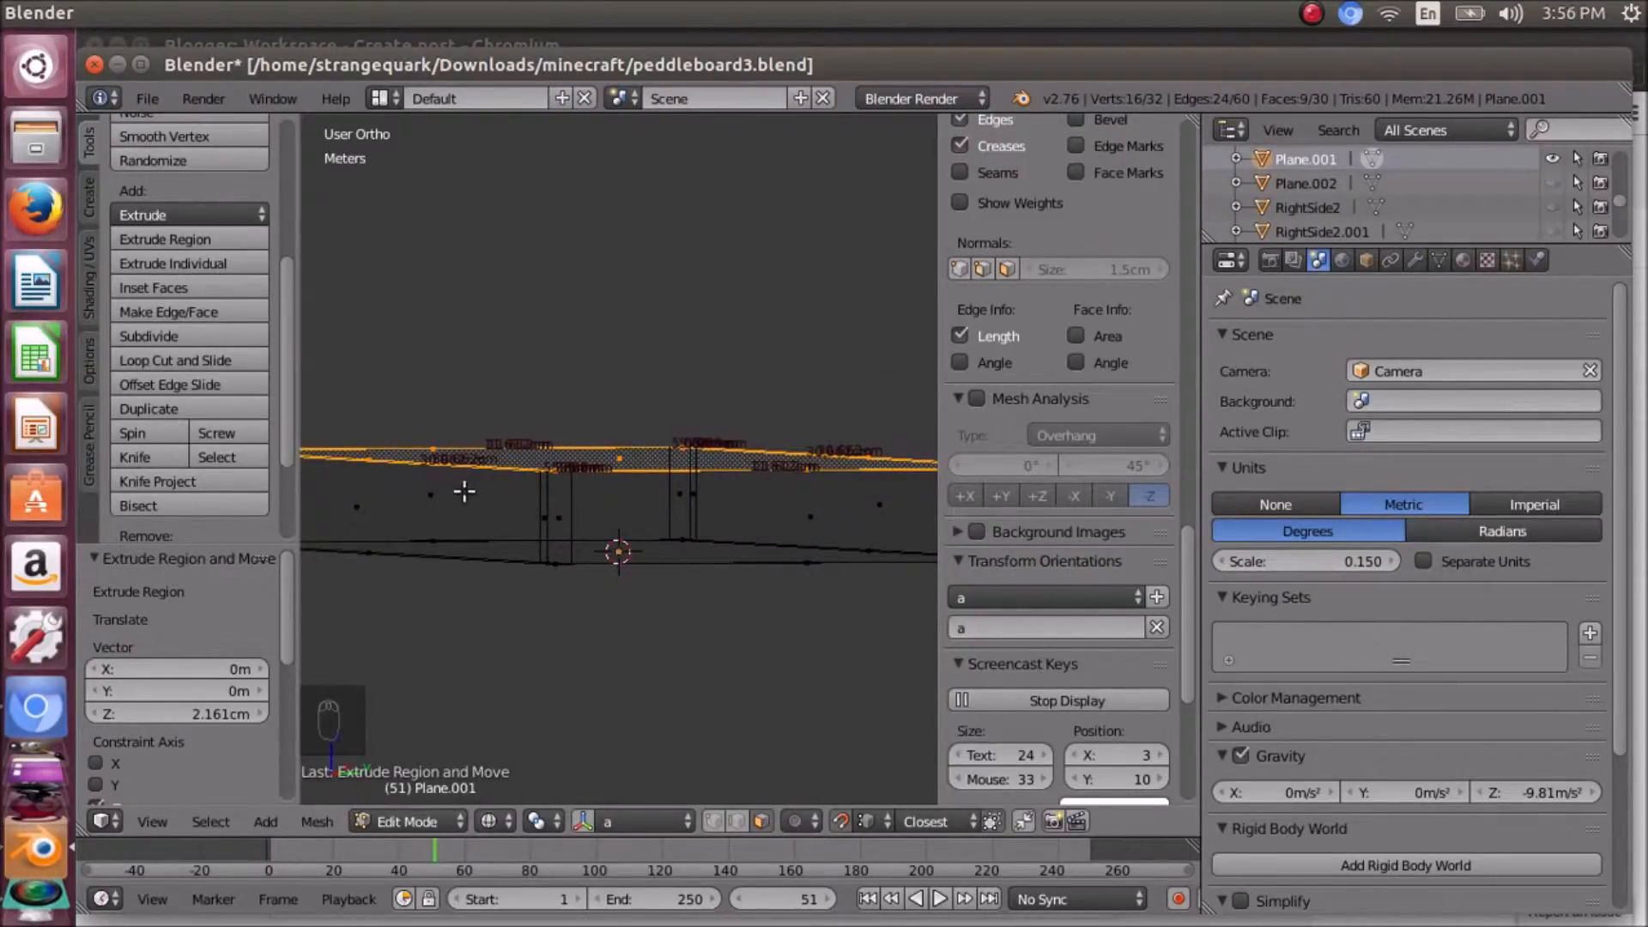
mouse_move(493, 506)
middle_mouse_down()
mouse_move(519, 517)
mouse_move(467, 526)
mouse_move(481, 556)
mouse_move(504, 467)
mouse_move(515, 508)
middle_mouse_up()
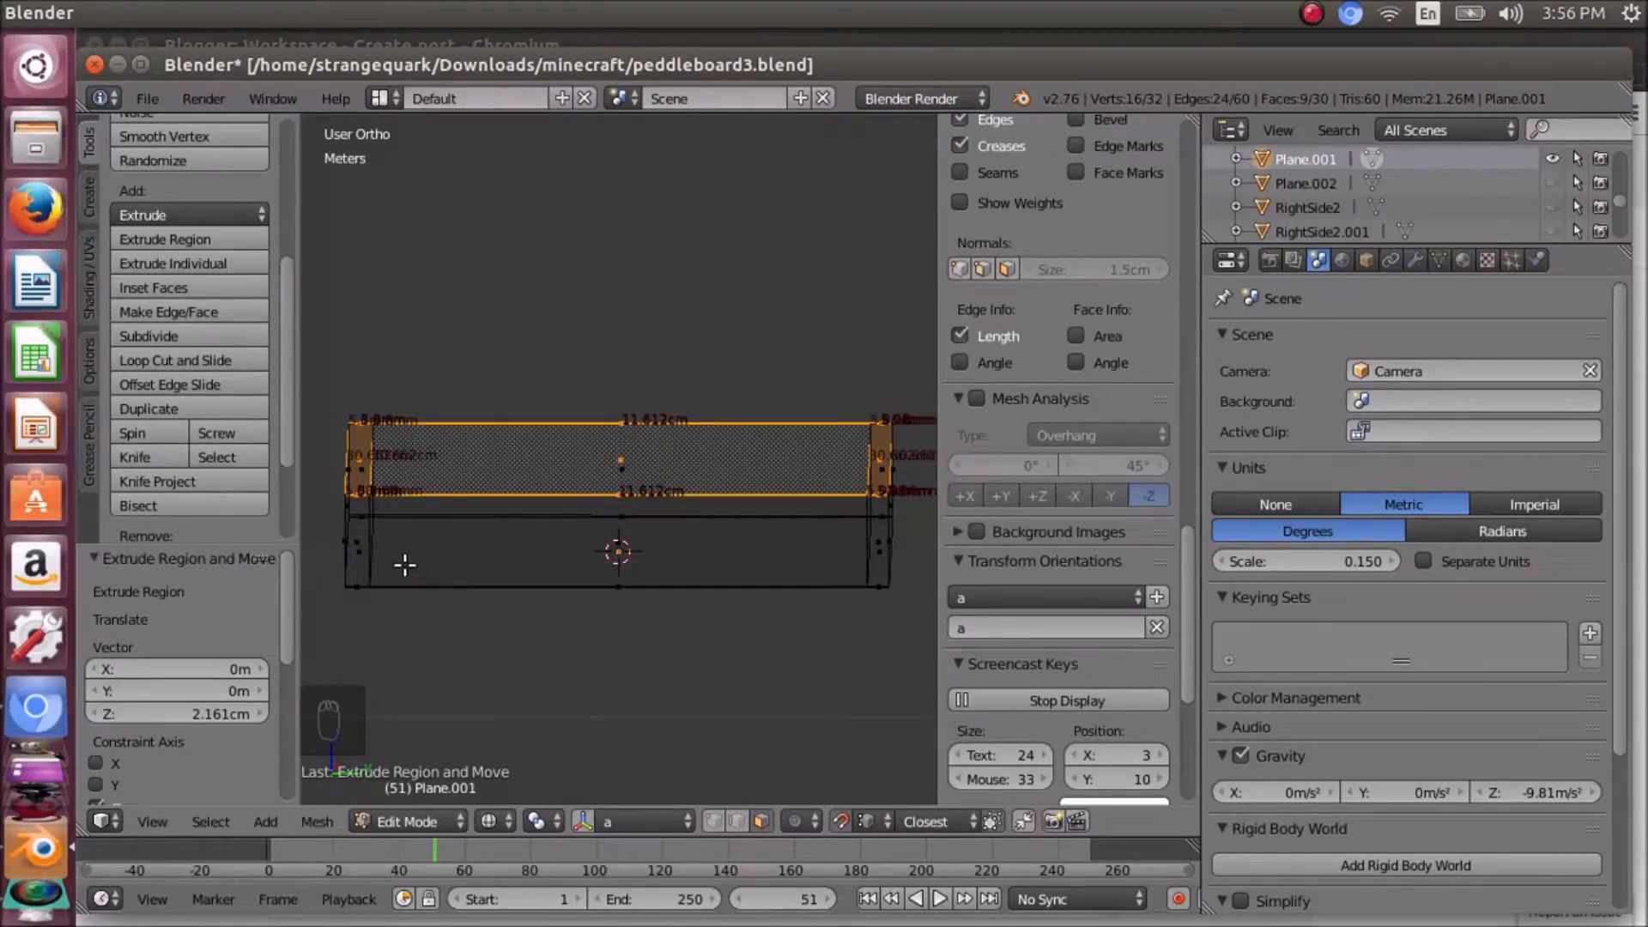
mouse_move(413, 551)
middle_mouse_down()
mouse_move(407, 502)
mouse_move(390, 555)
middle_mouse_up()
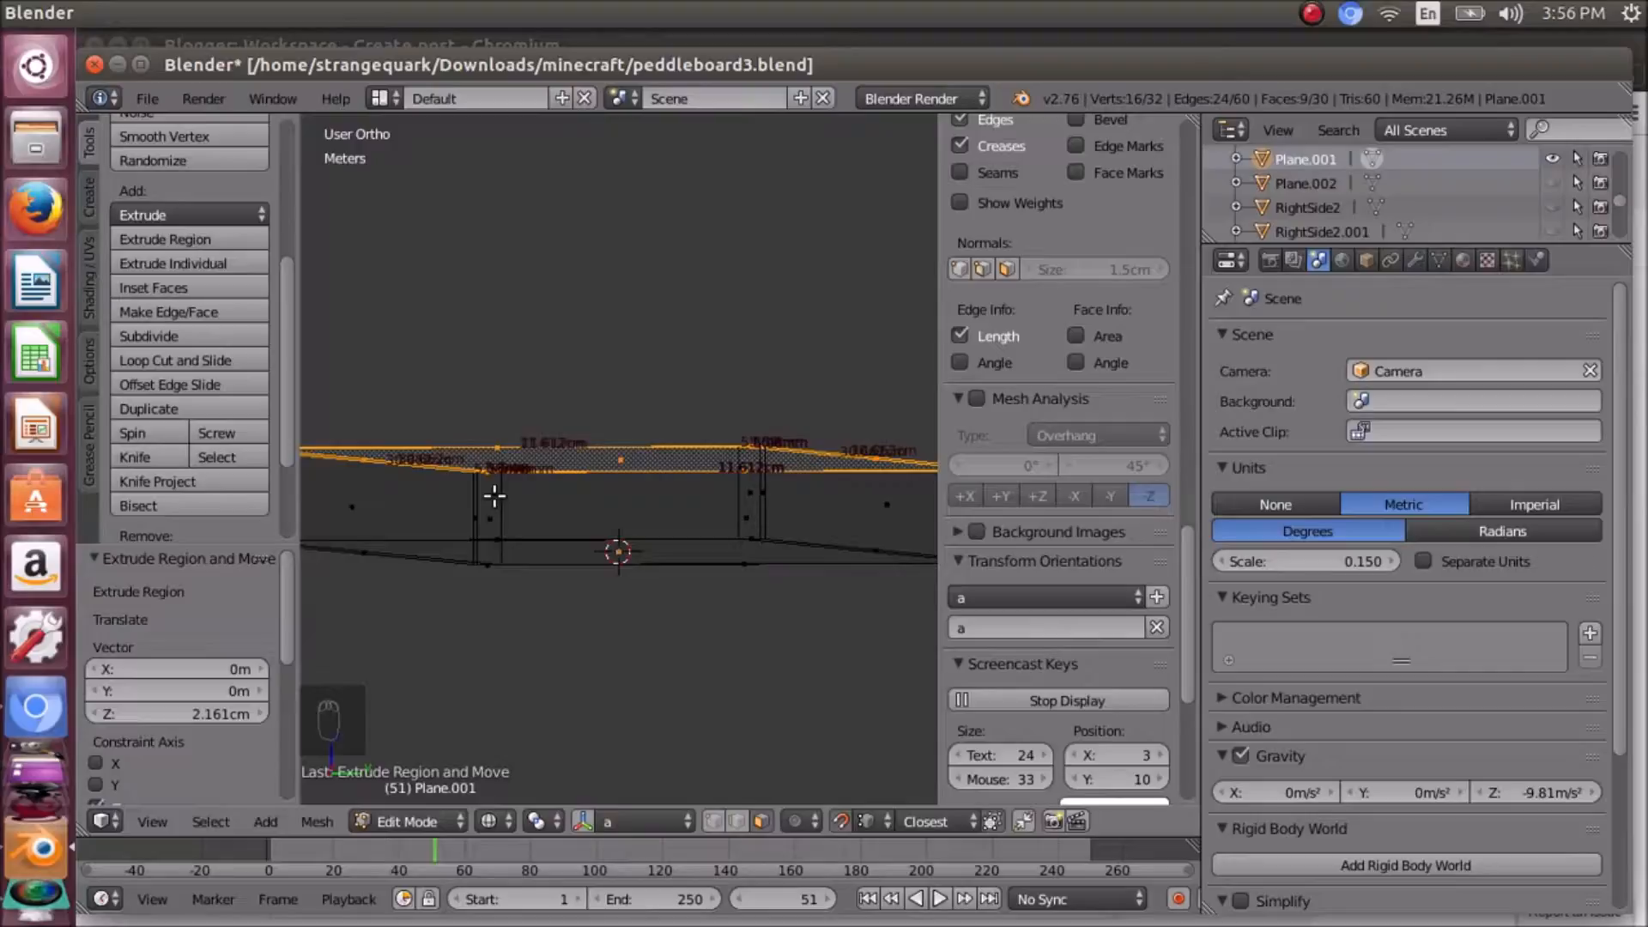
middle_click_drag(563, 391, 499, 412)
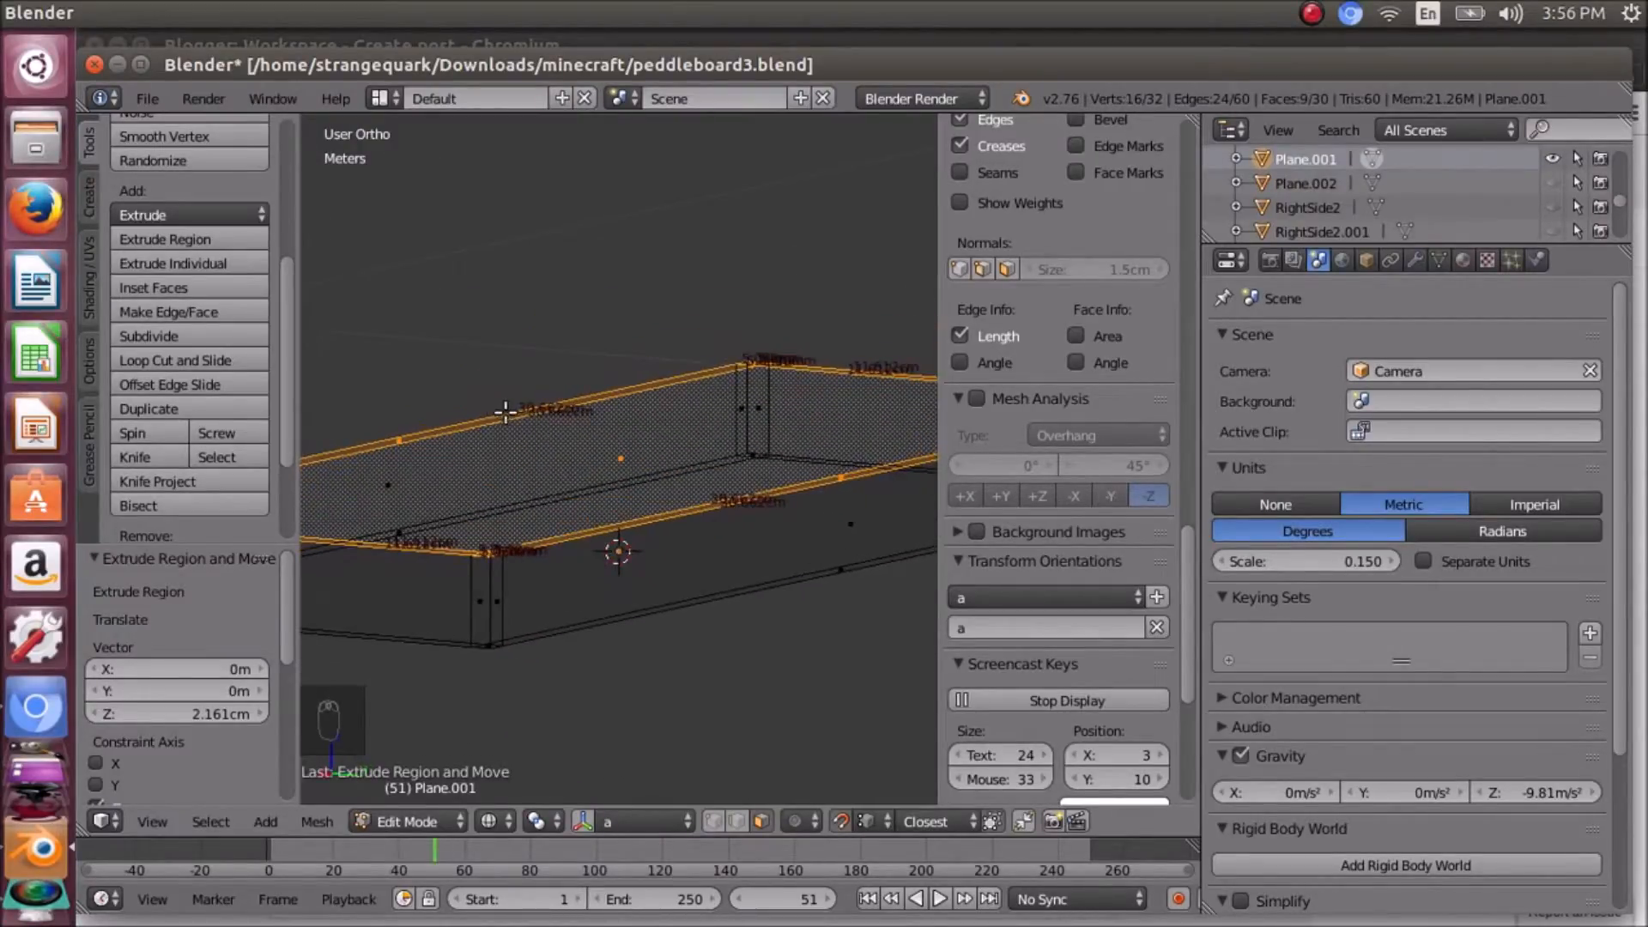
scroll(614, 415, "down", 2)
scroll(589, 415, "down", 4)
scroll(567, 464, "up", 5)
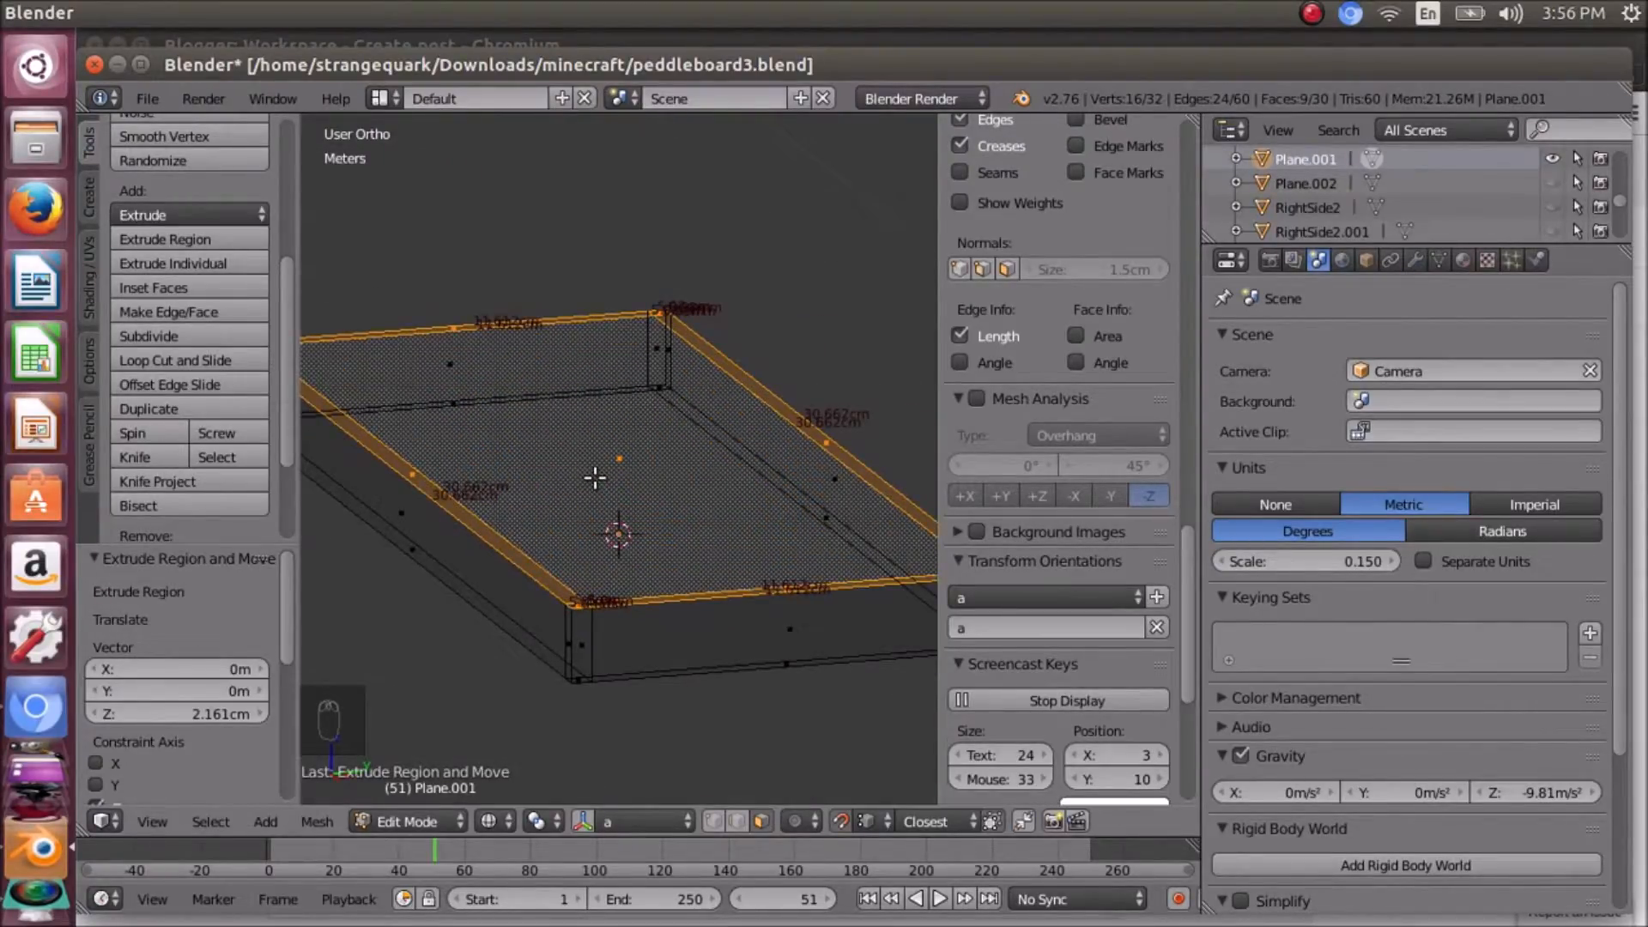
key("ctrl+z")
- Extrude all faces of the panel upward along Z by .03866 to give it the plywood thickness
scroll(589, 471, "down", 2)
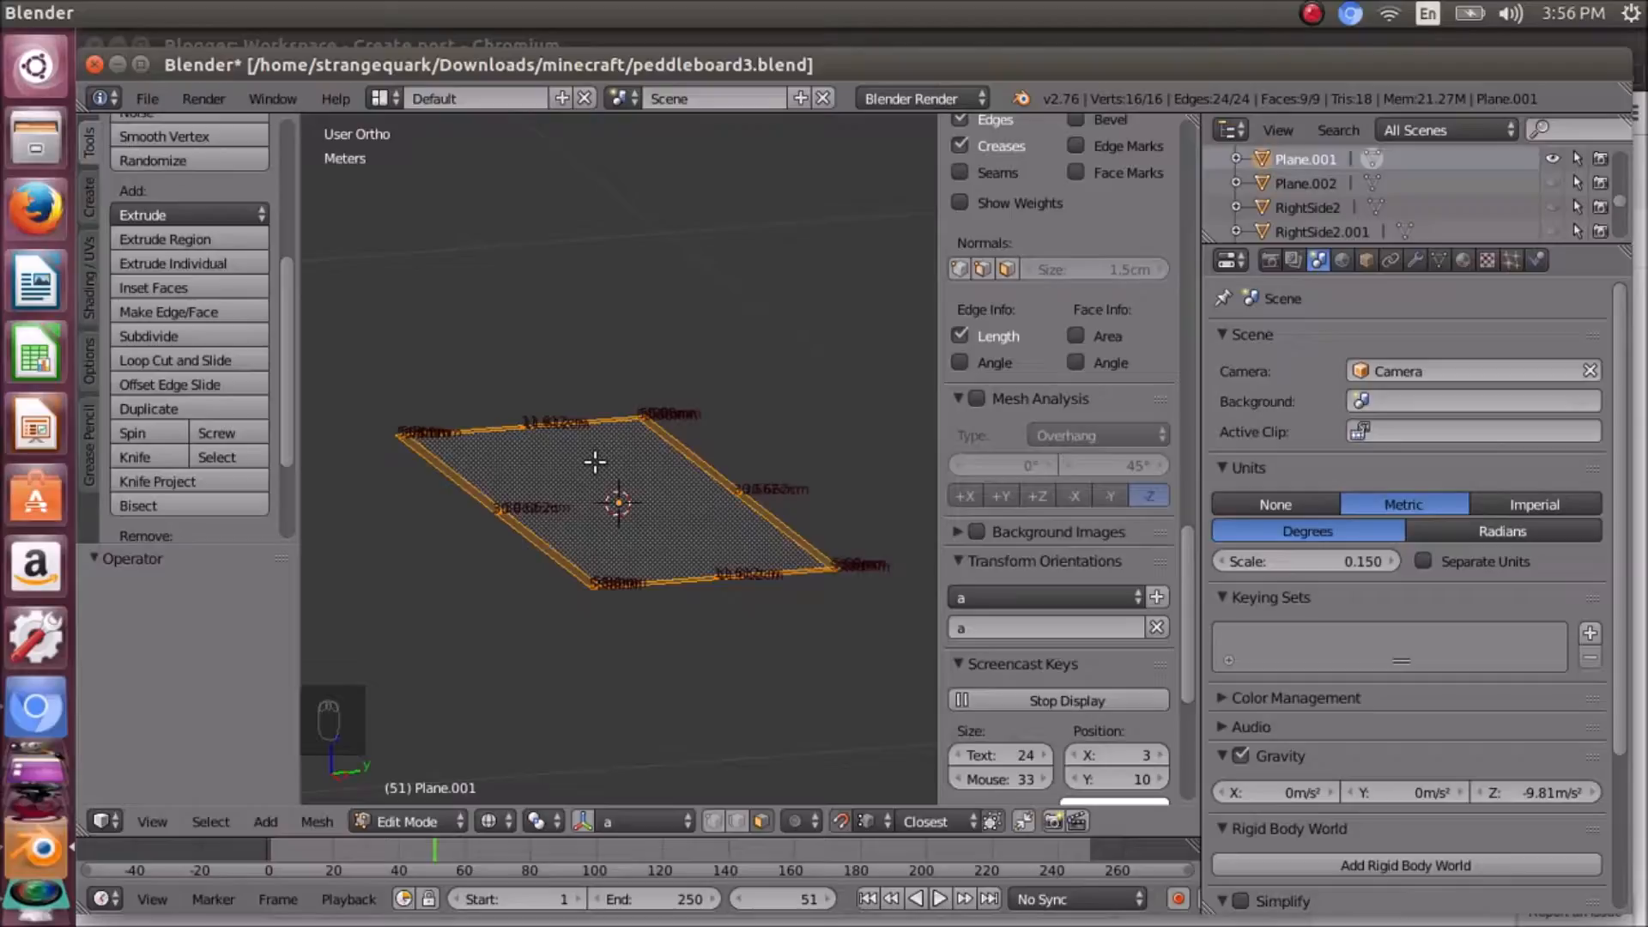
key("e")
key("z")
type(".03")
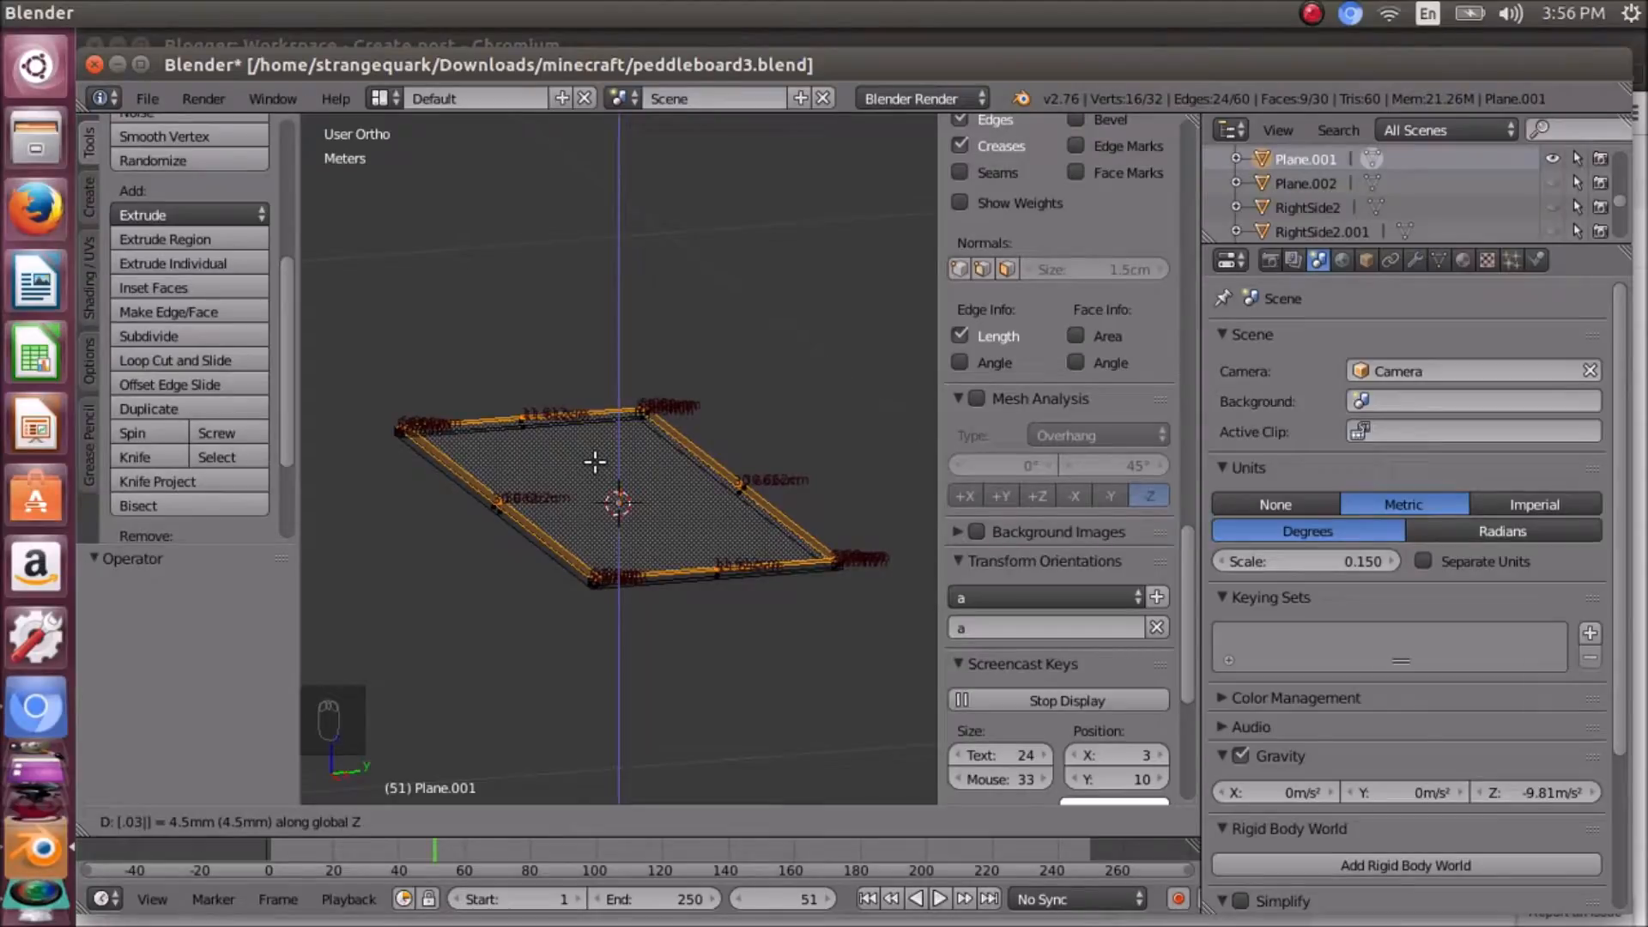
type("866")
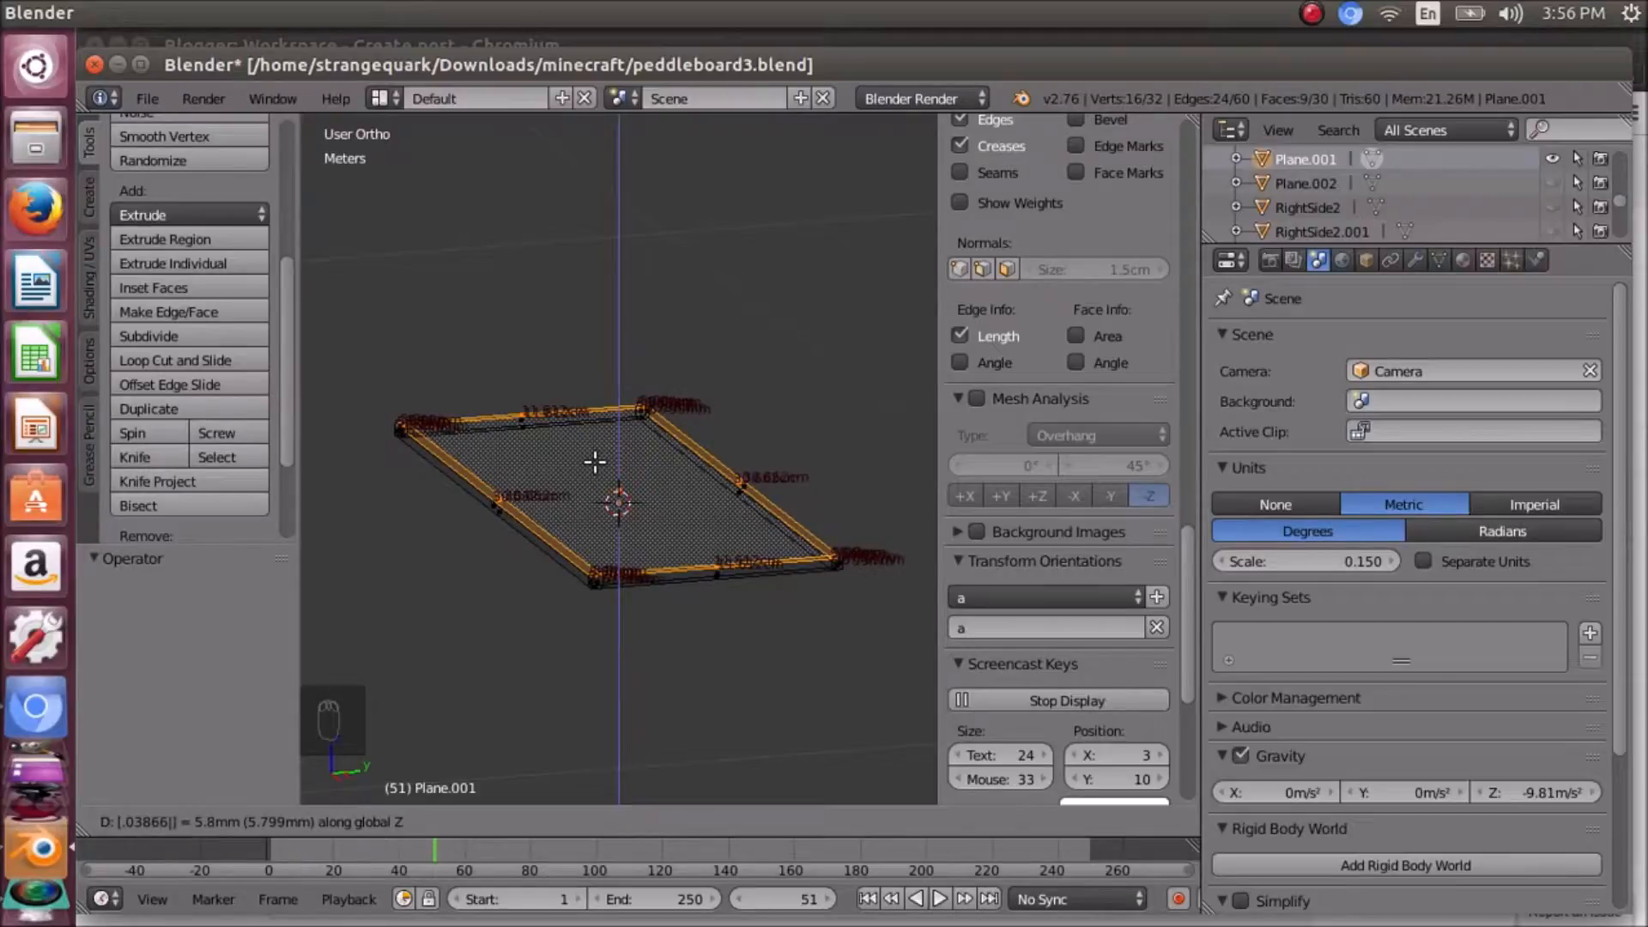
key("Return")
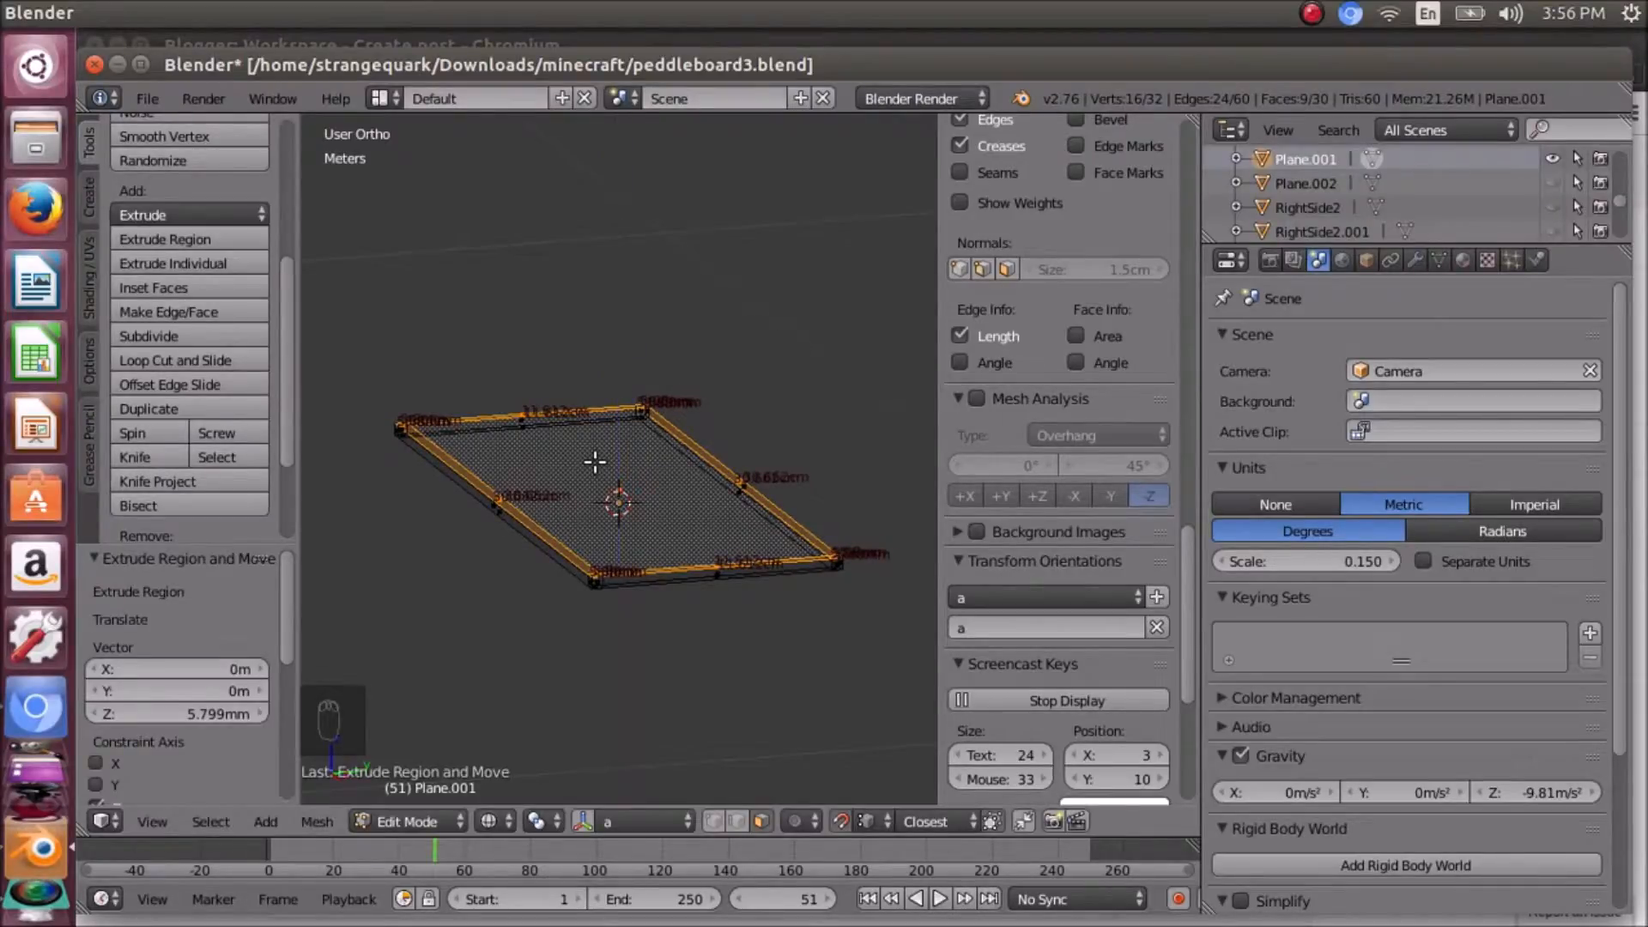
scroll(634, 626, "up", 4)
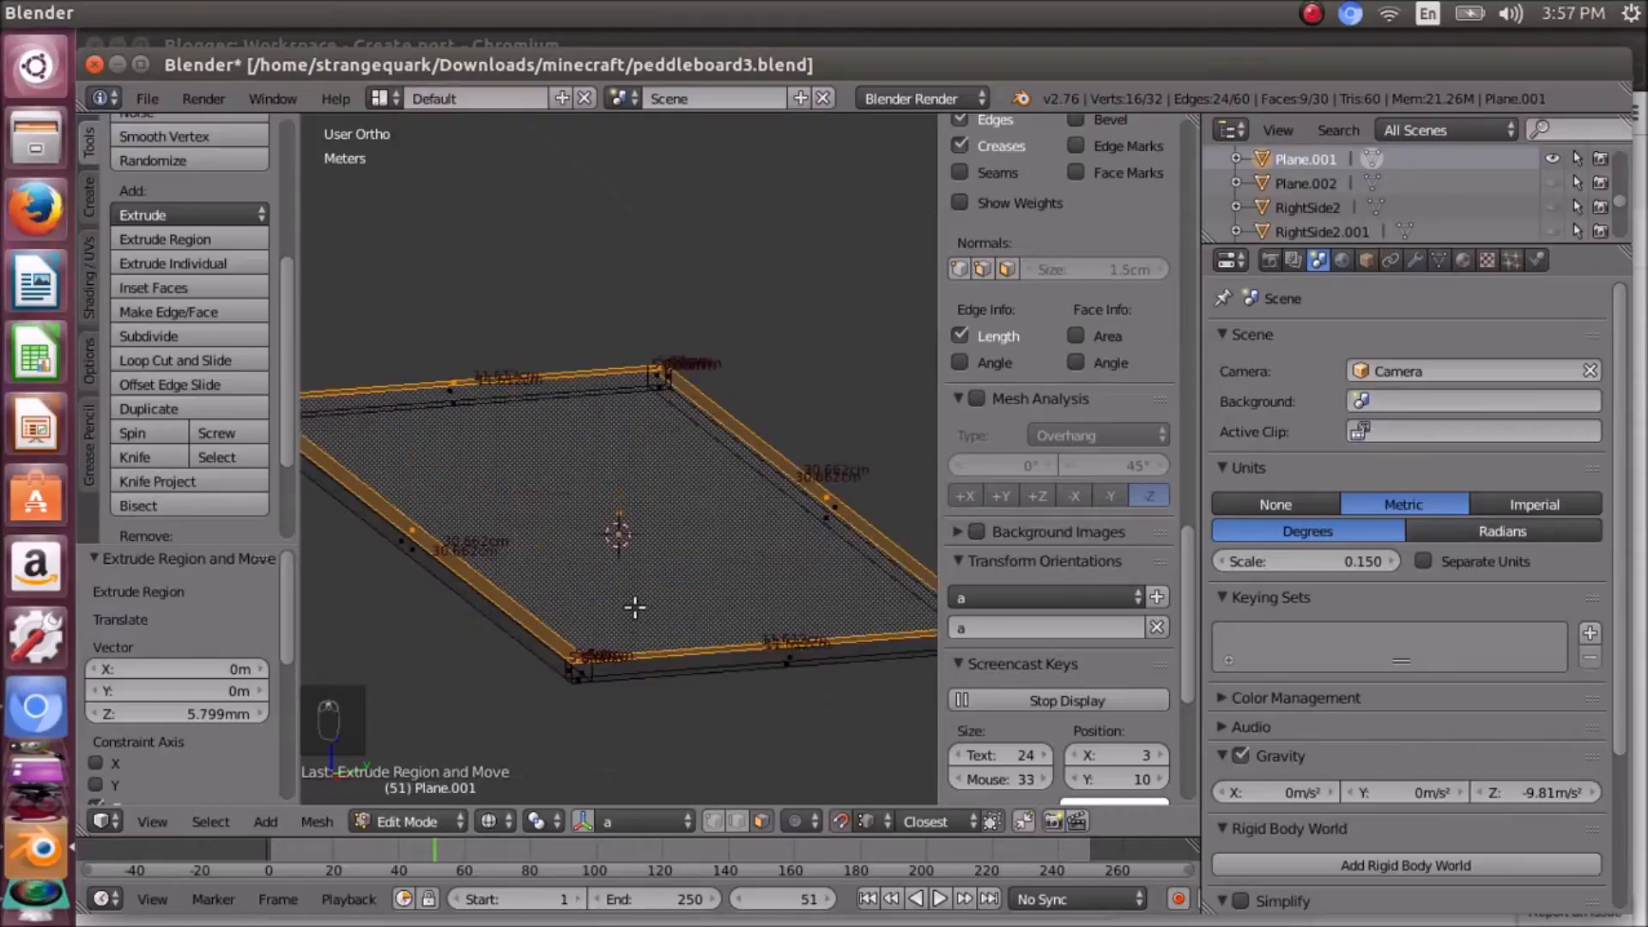
mouse_move(628, 574)
middle_mouse_down()
mouse_move(596, 563)
mouse_move(563, 596)
mouse_move(560, 554)
mouse_move(612, 562)
middle_mouse_up()
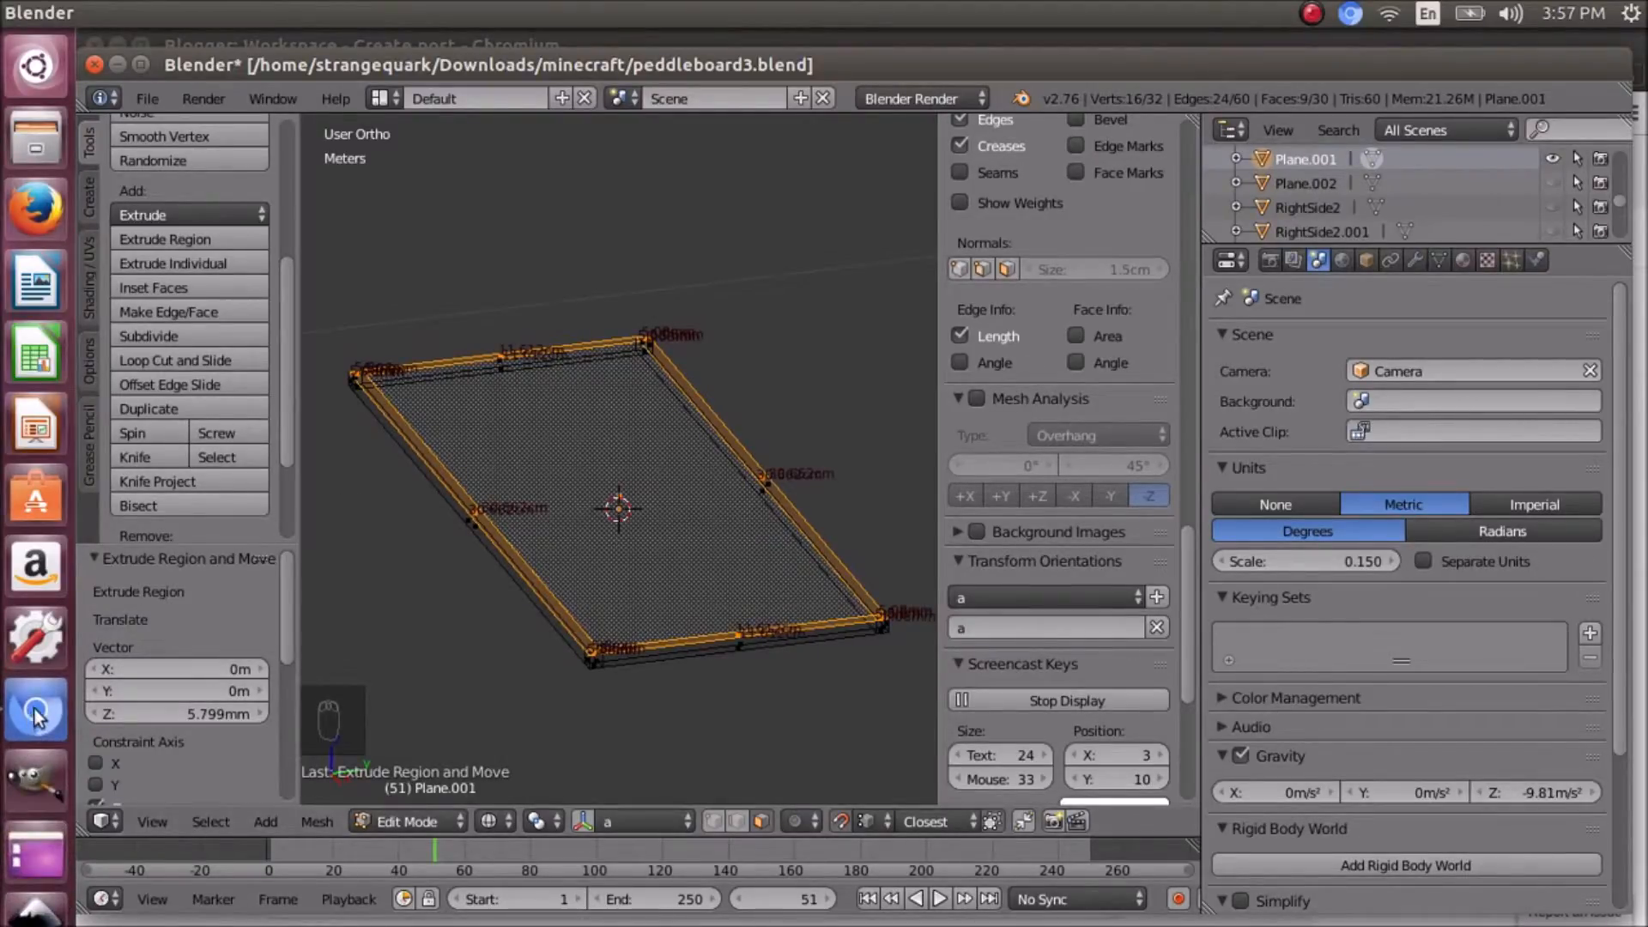
- Try a second extrusion of the selected upper faces, about 2.11 cm along Z
scroll(539, 525, "down", 2)
middle_click_drag(555, 651, 518, 636)
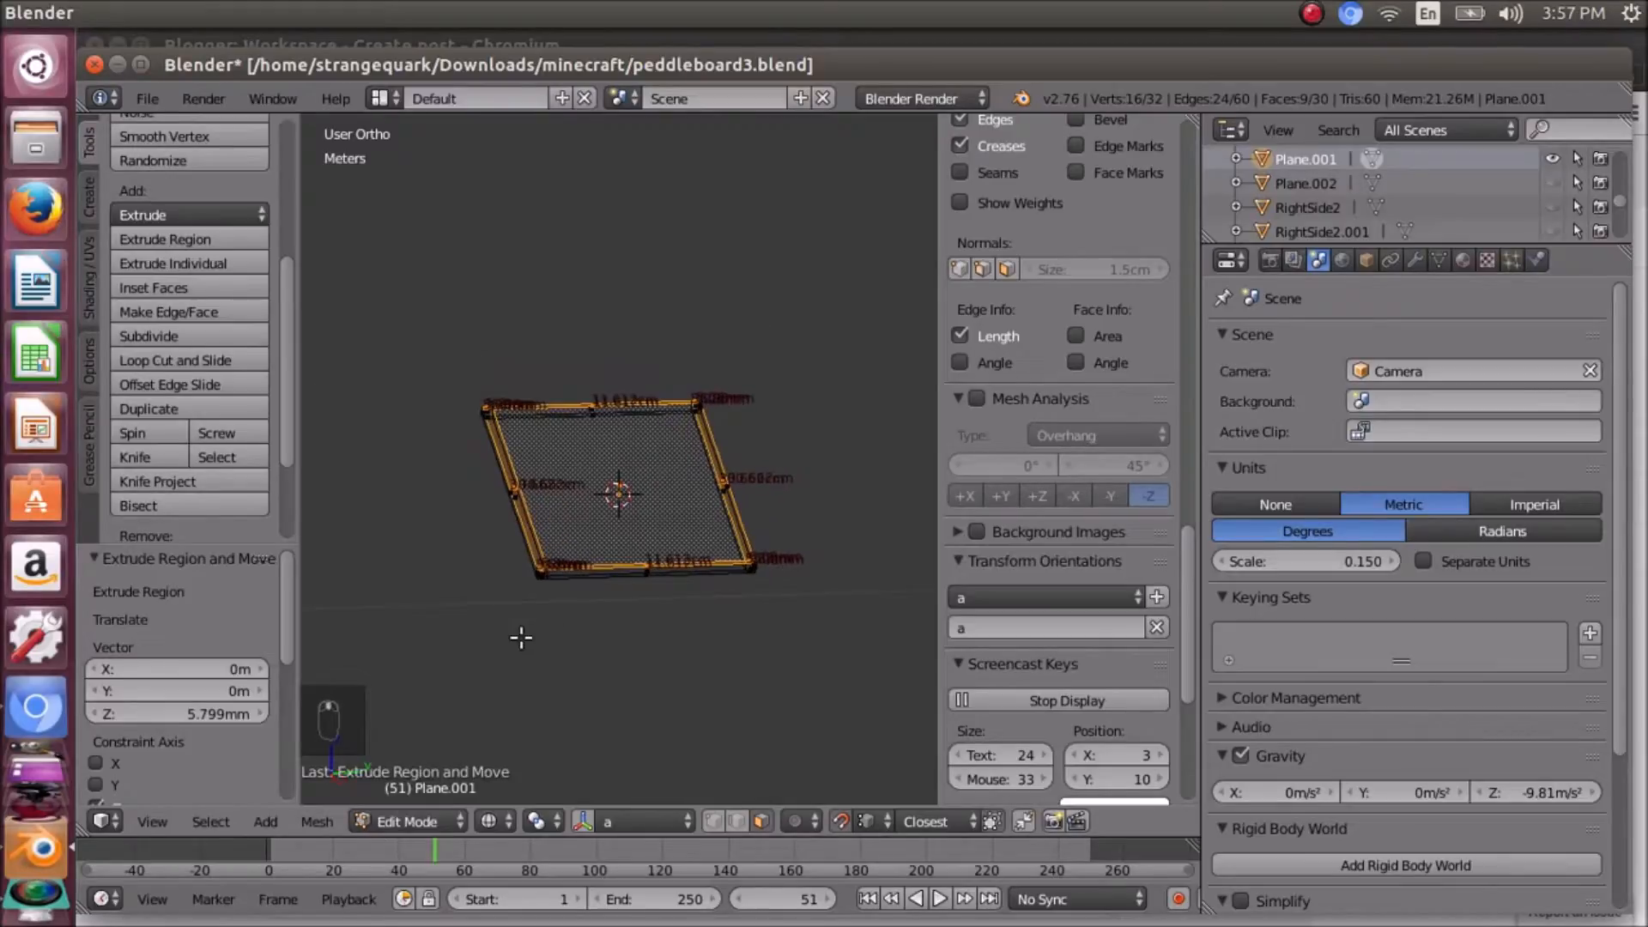
key("e")
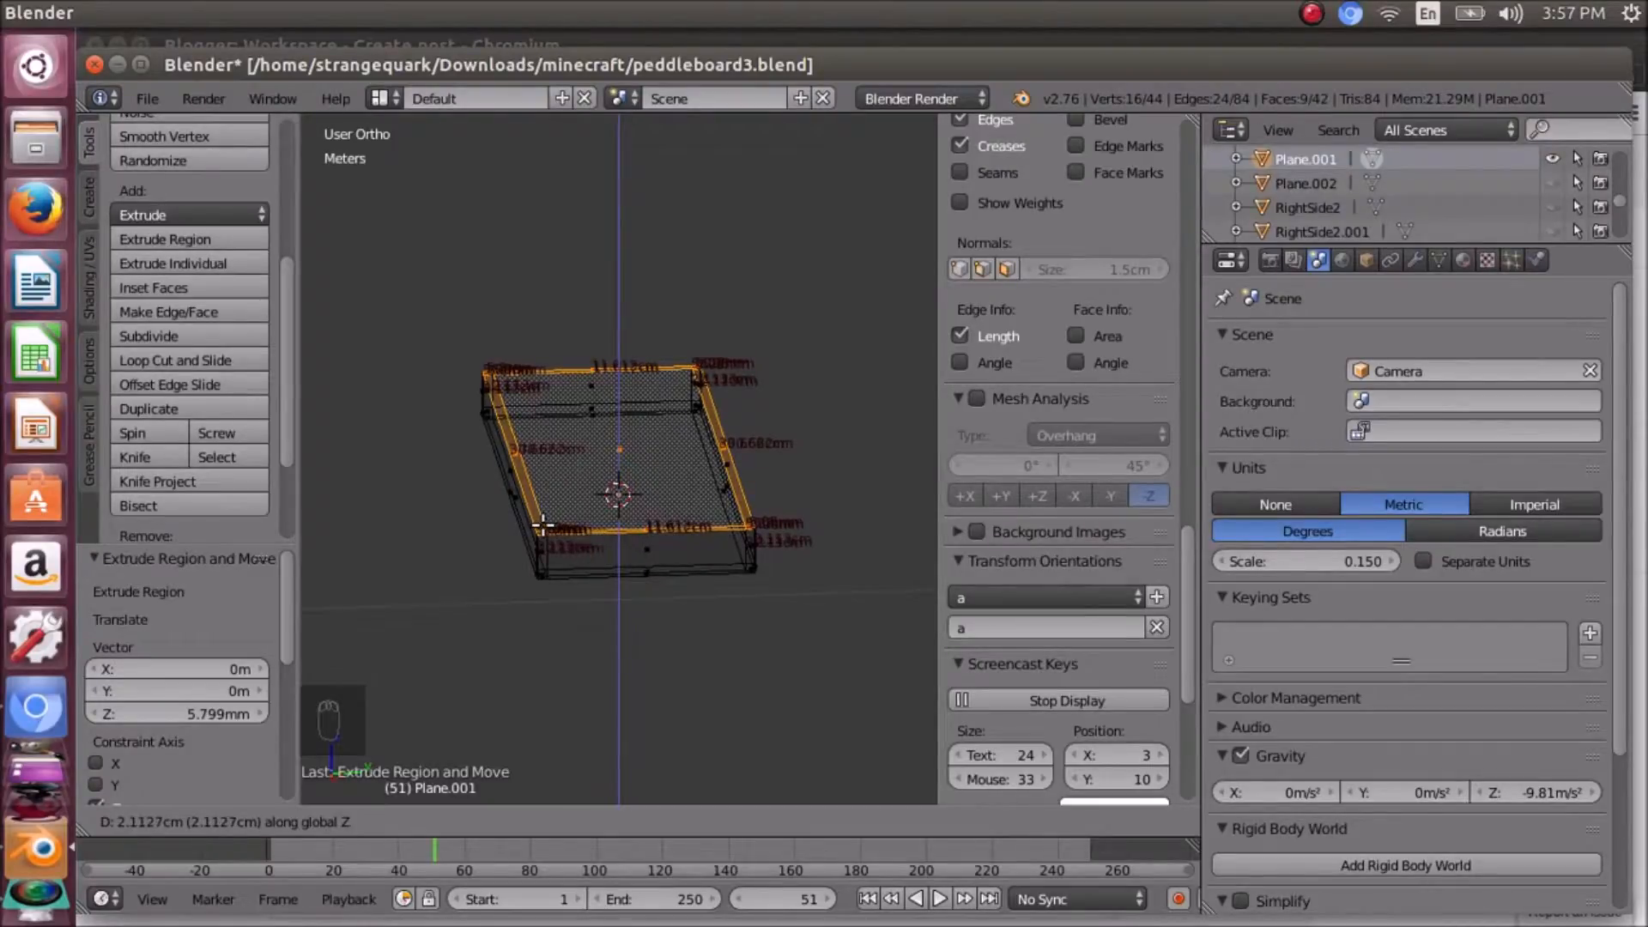
left_click(541, 524)
mouse_move(540, 526)
middle_mouse_down()
mouse_move(533, 486)
mouse_move(566, 507)
mouse_move(530, 540)
mouse_move(543, 555)
mouse_move(567, 513)
middle_mouse_up()
scroll(534, 540, "up", 4)
scroll(576, 507, "up", 2)
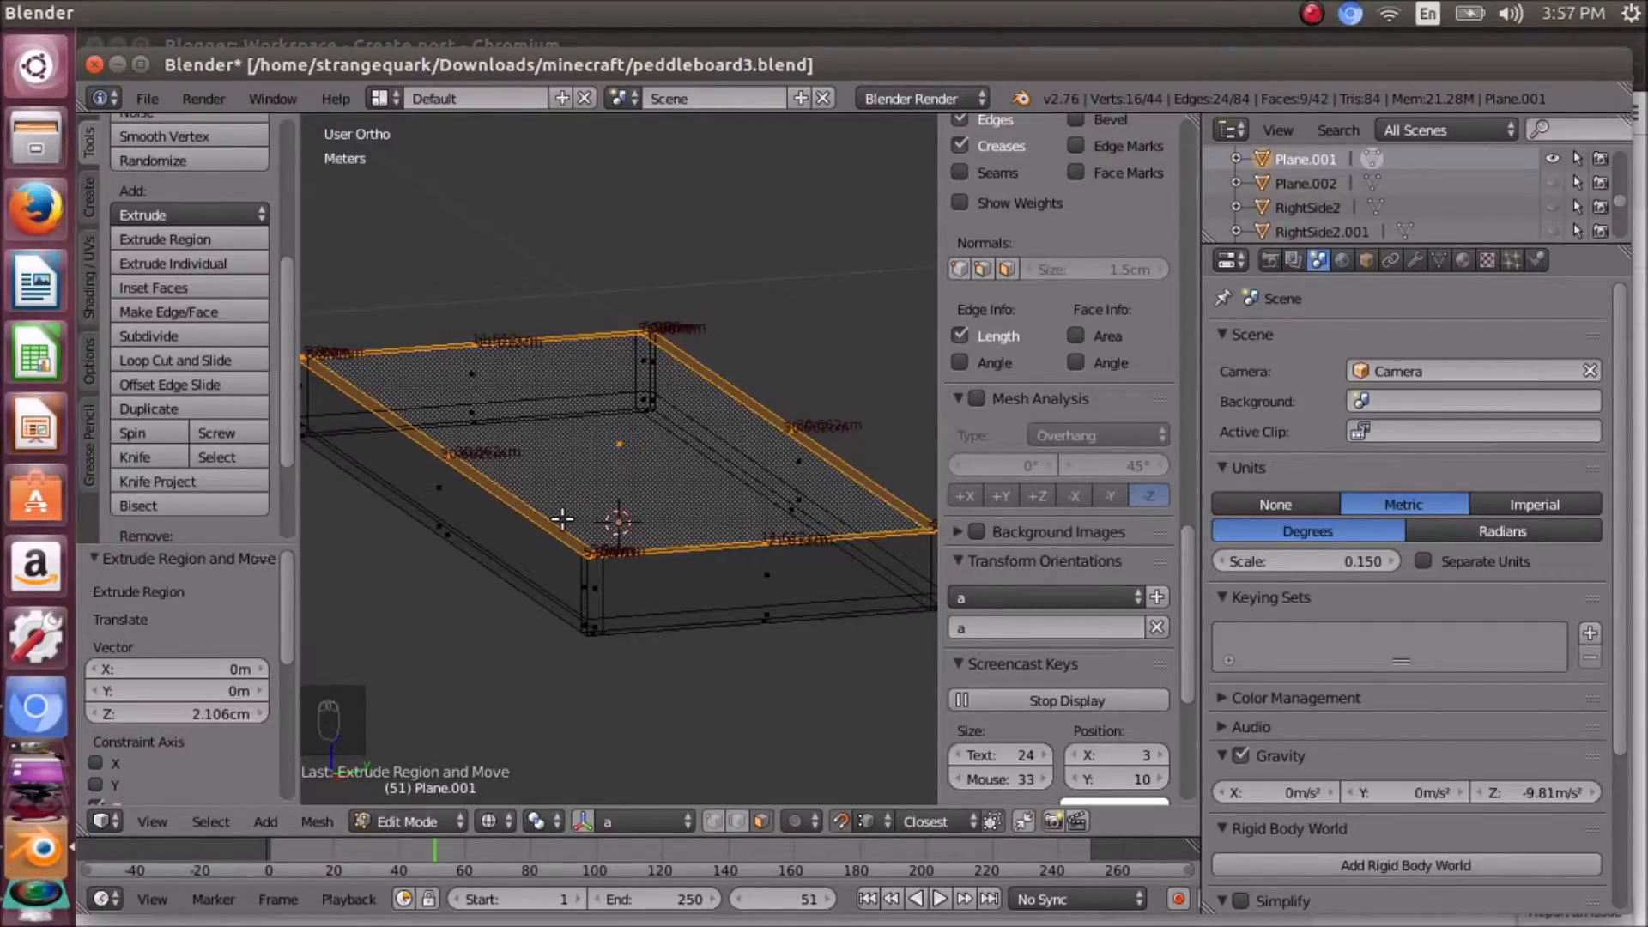
- Check the taller box up close and undo the second extrusion
middle_click_drag(562, 519, 561, 517)
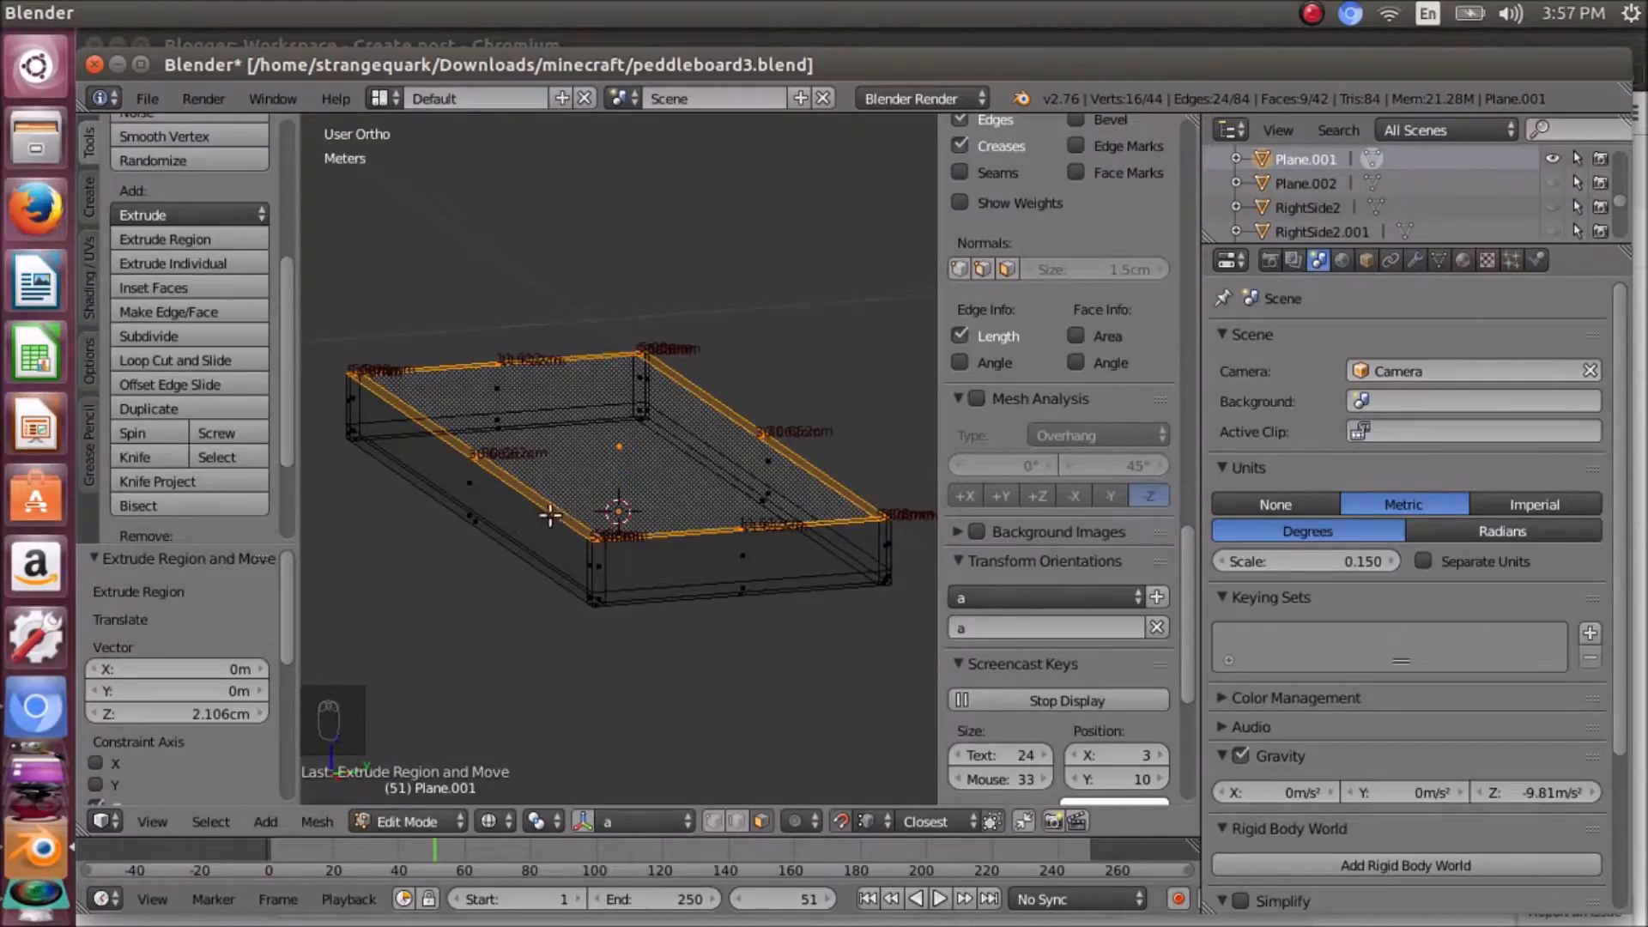
mouse_move(543, 537)
middle_mouse_down()
mouse_move(477, 536)
mouse_move(525, 543)
middle_mouse_up()
scroll(525, 543, "up", 4)
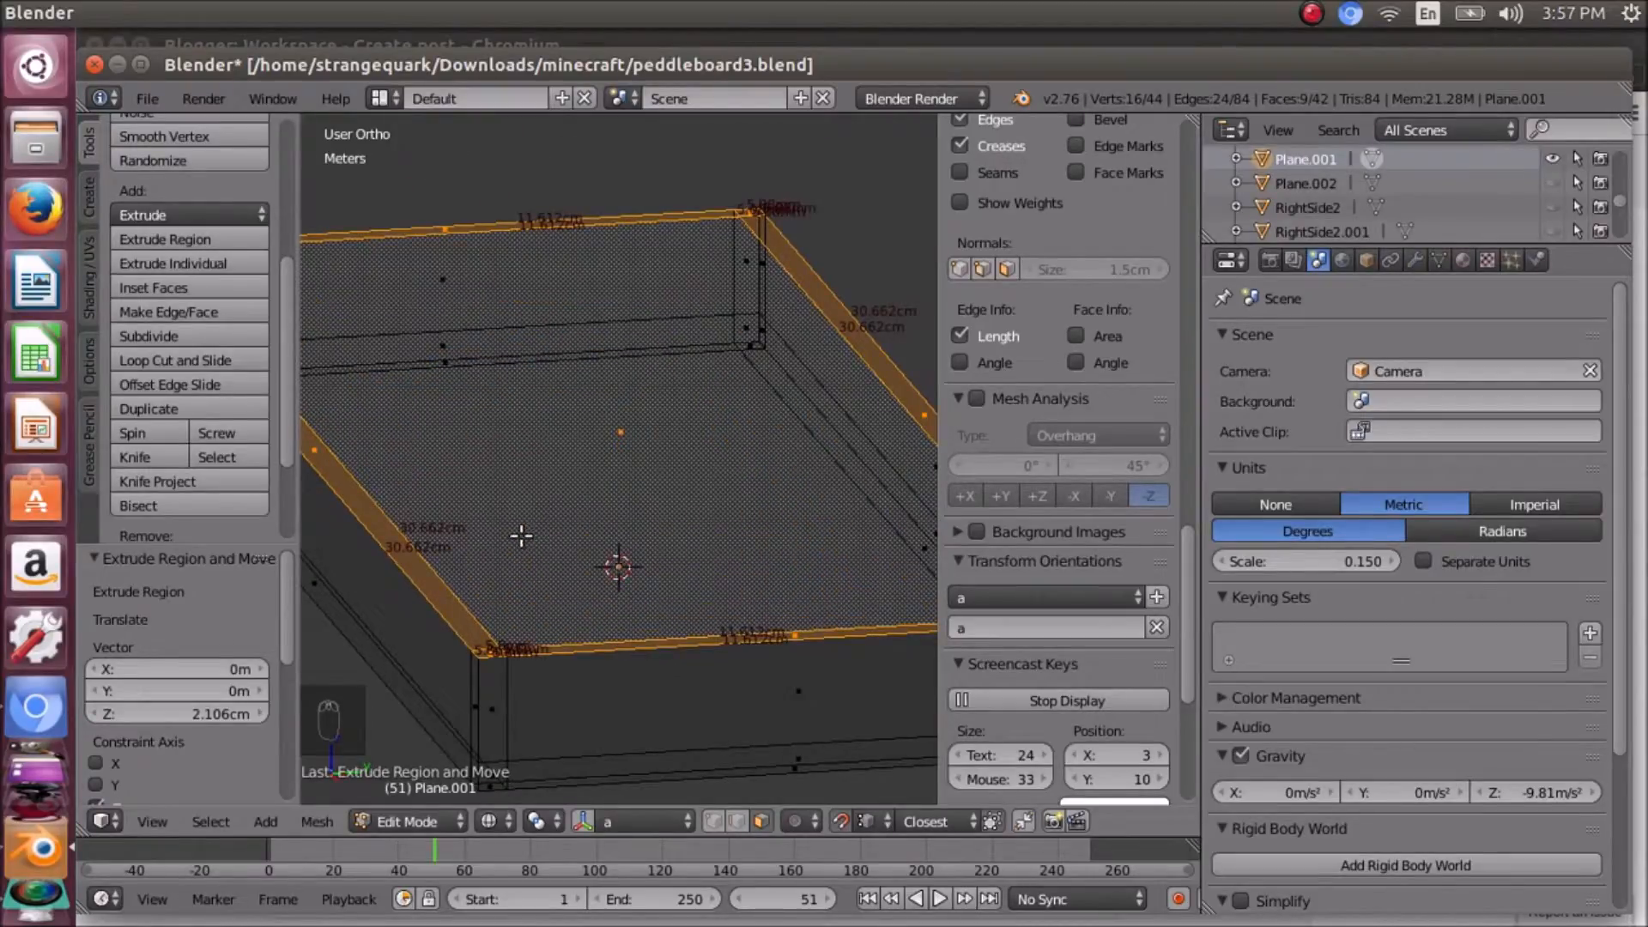
key("ctrl+z")
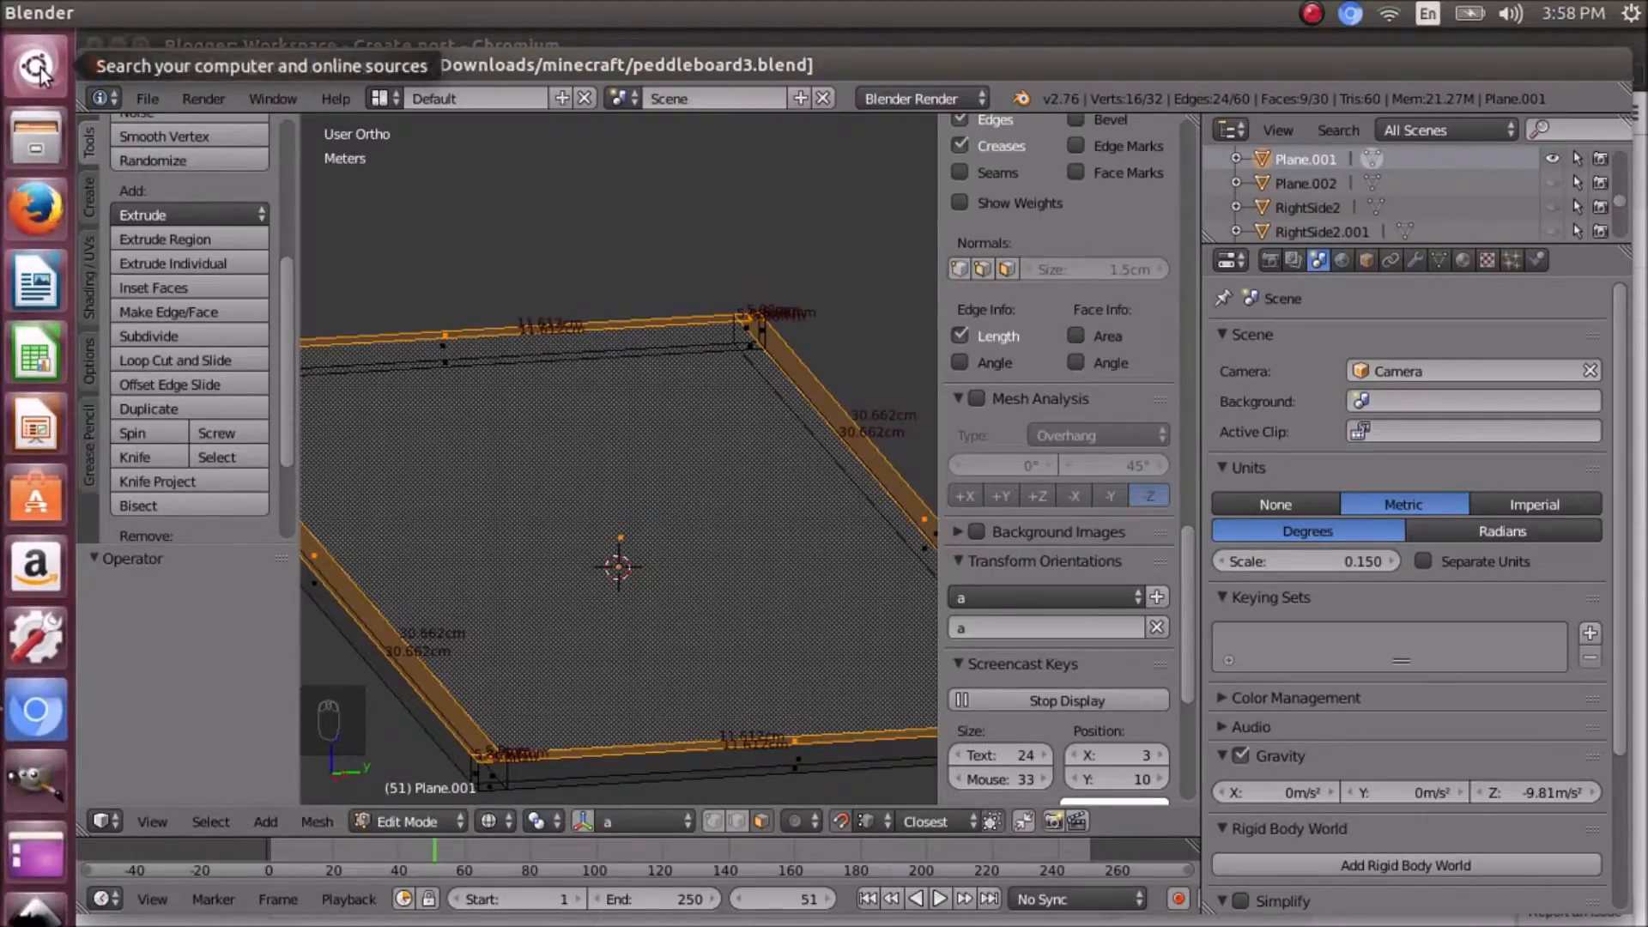
- Open the system Calculator and compute 1−.0508
left_click(36, 68)
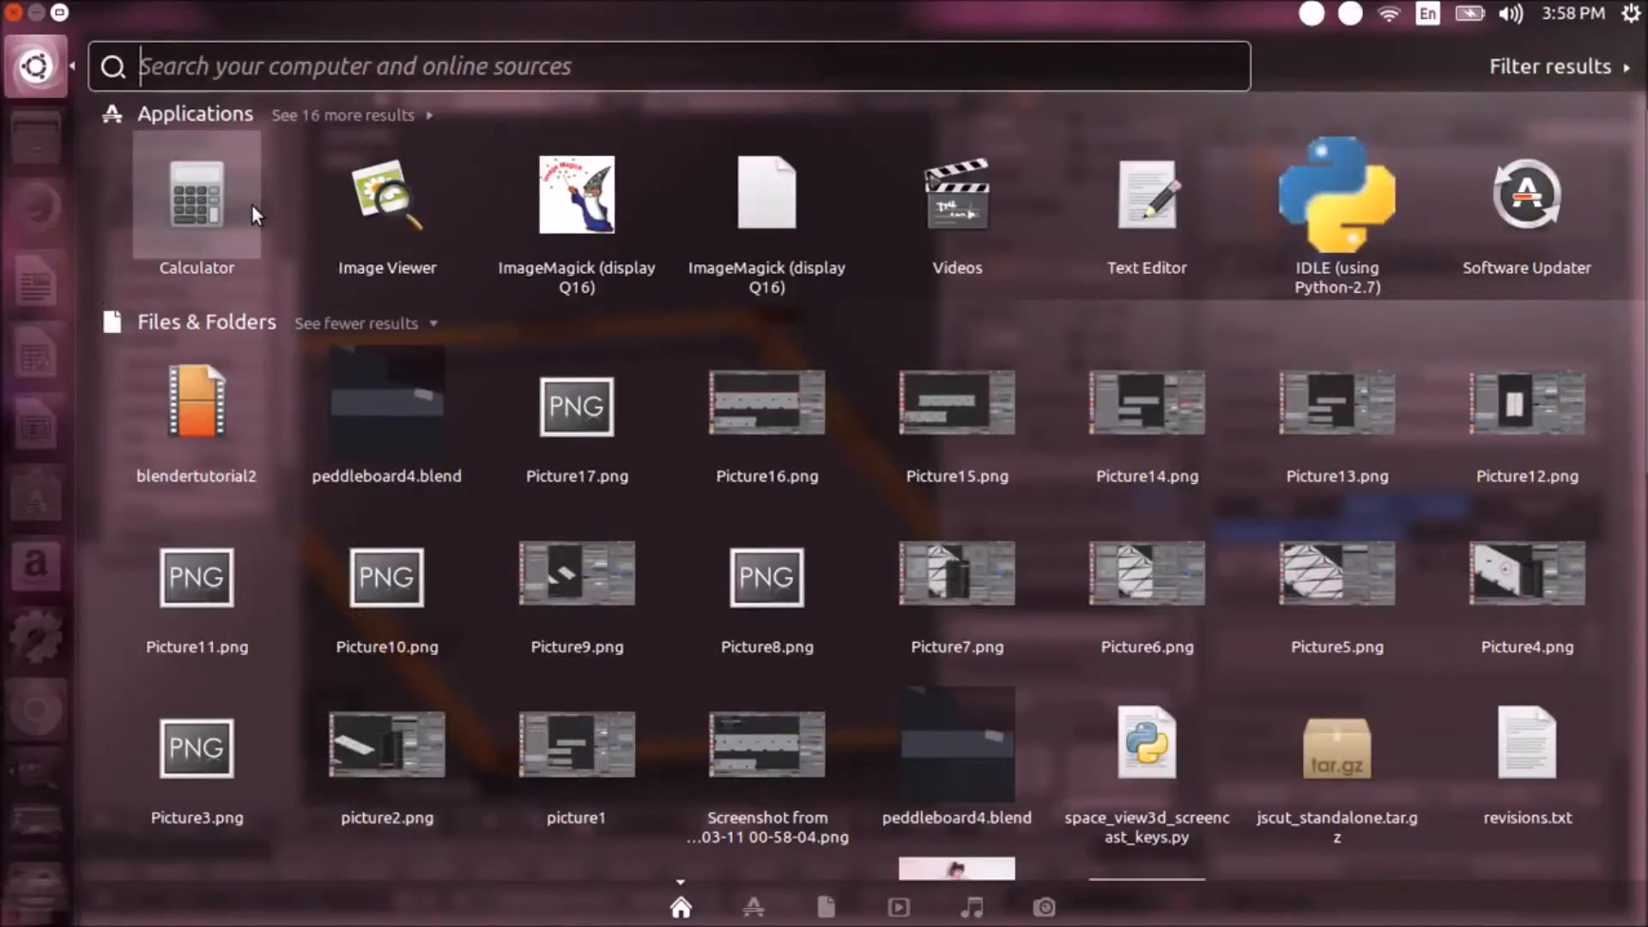
left_click(196, 196)
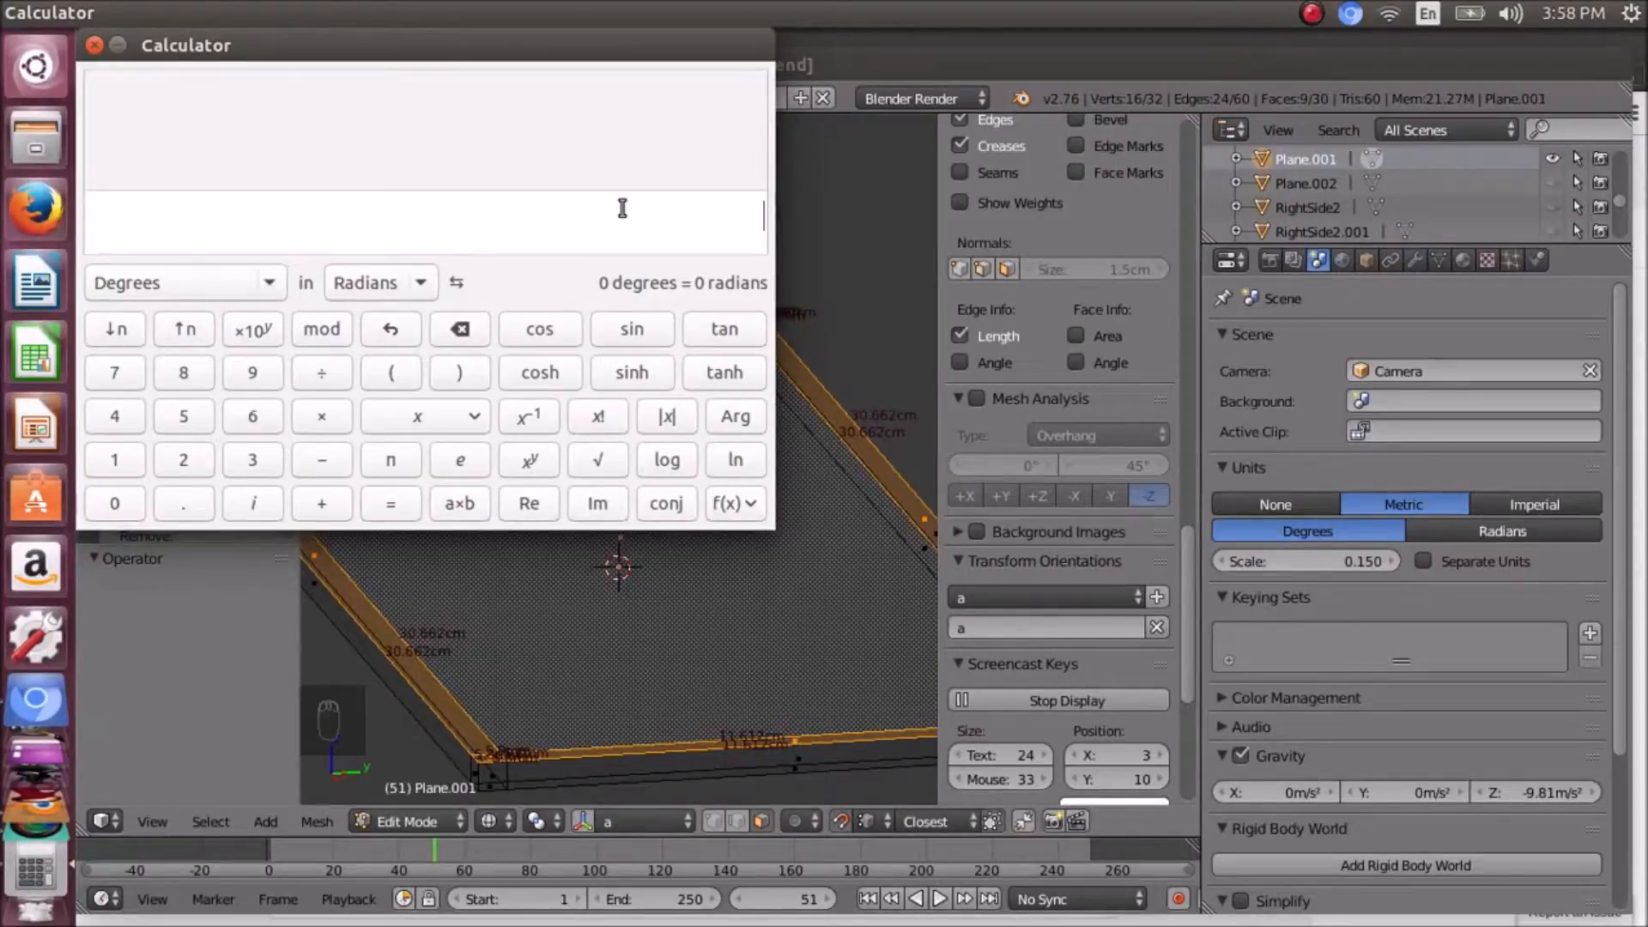
type("1-.")
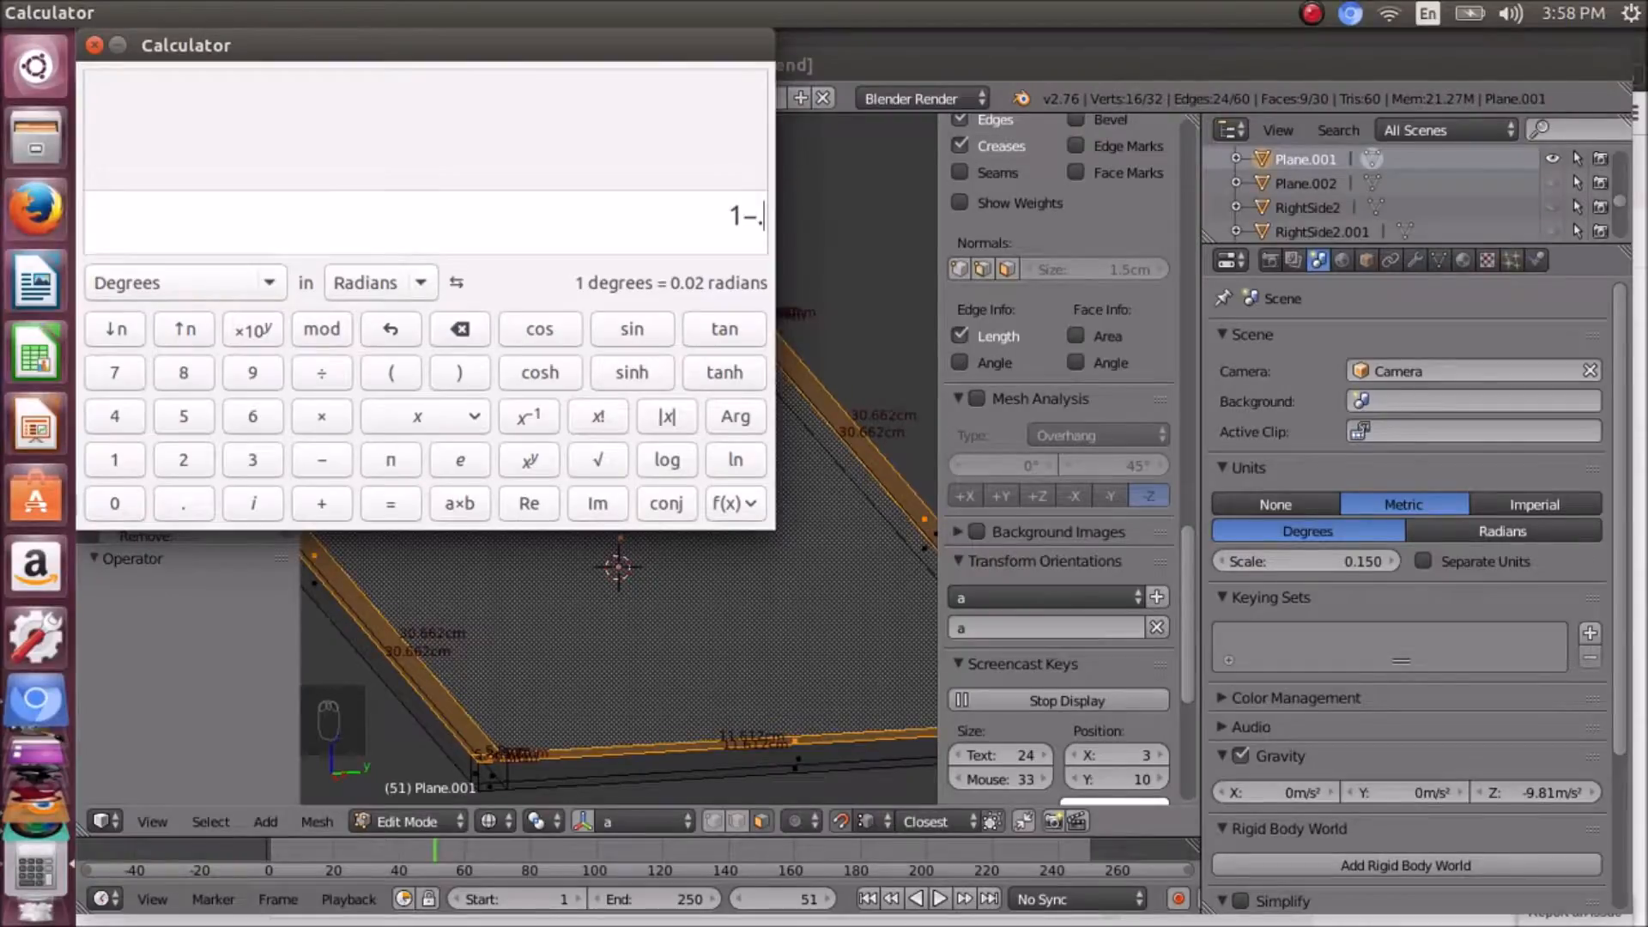
type("058")
key("BackSpace")
type("08")
key("Return")
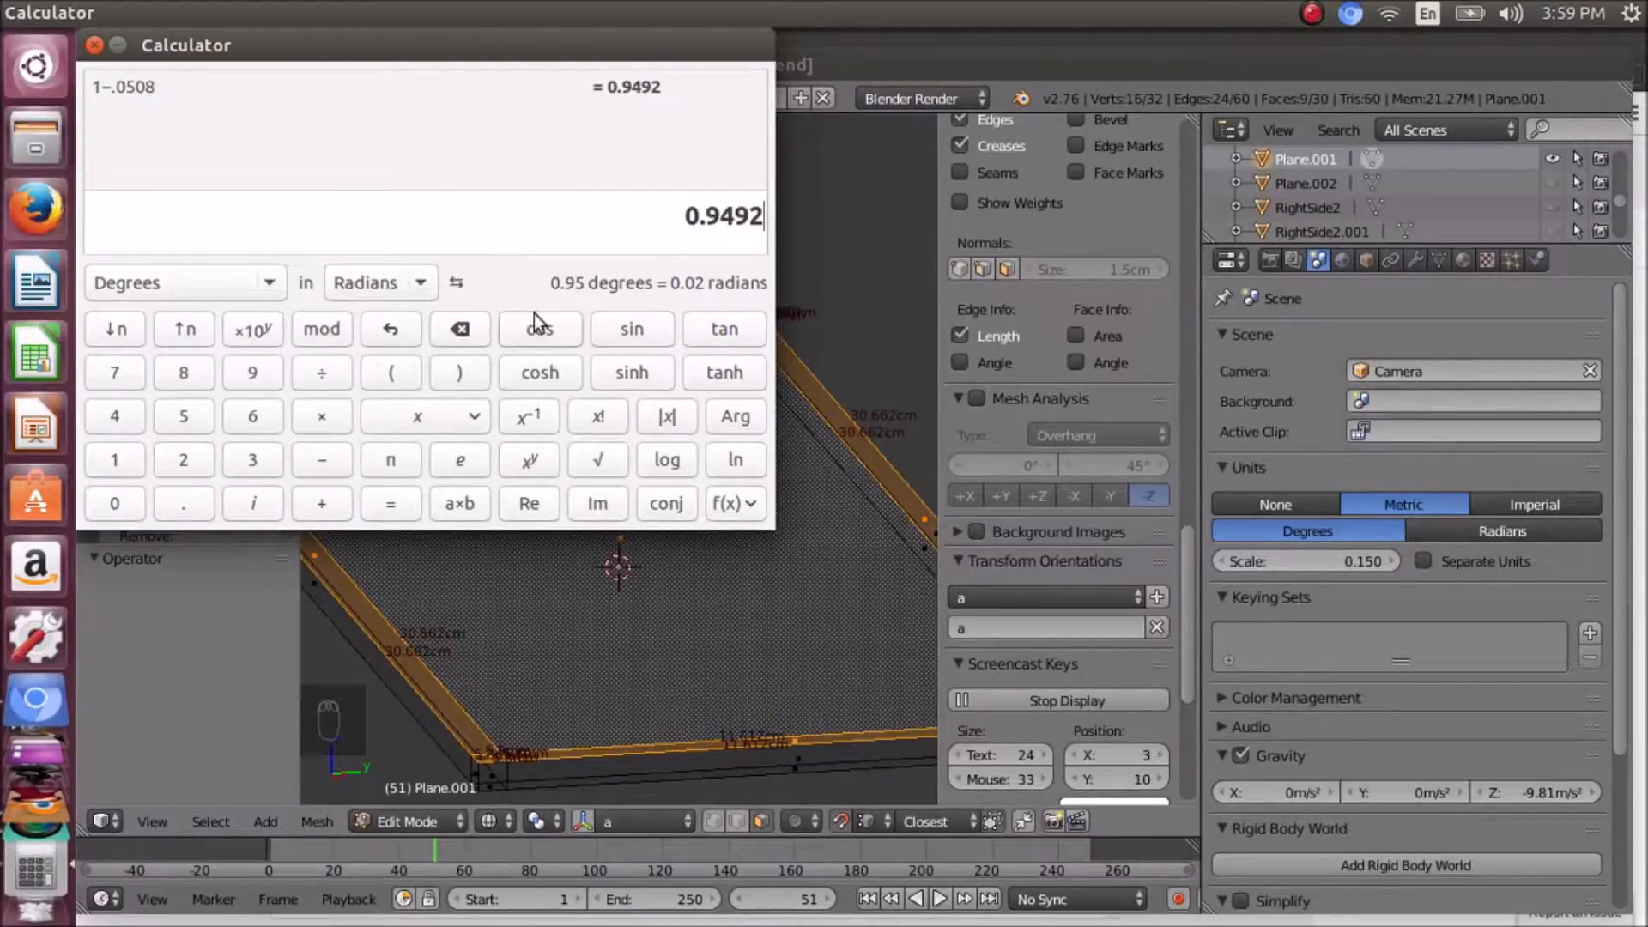
- Clear the previous result and compute 1−.508
left_click(463, 328)
type("1")
type("-")
type(".")
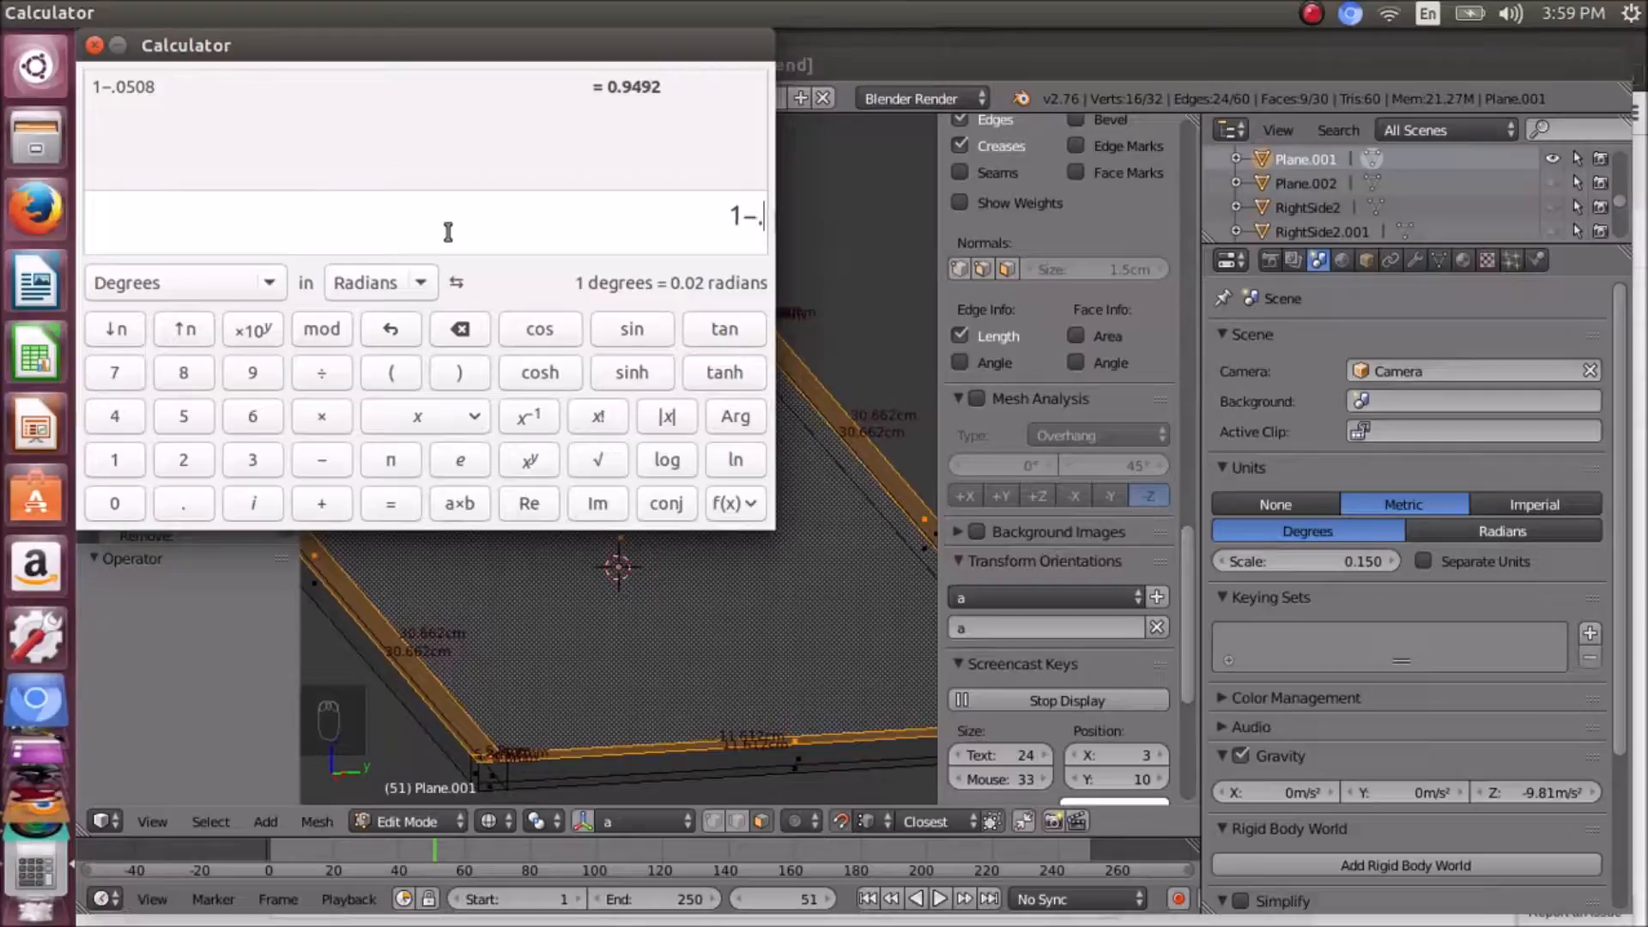
type("508")
key("Return")
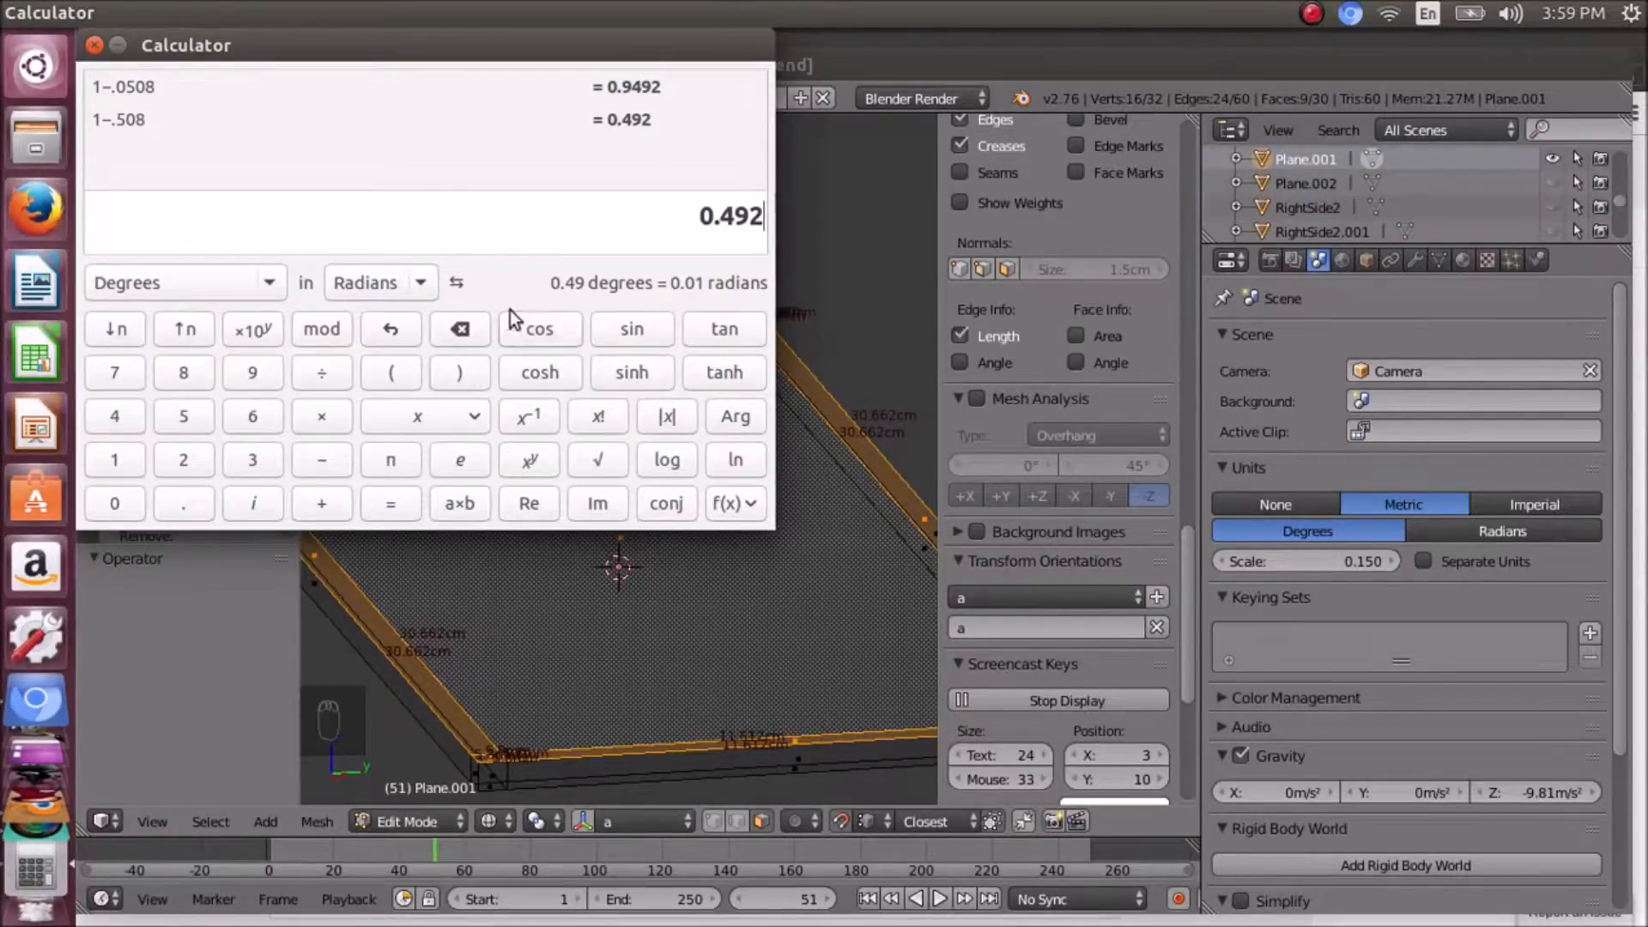
- Clear the display, compute 3−.508, and subtract another .508 from the result
left_click(464, 330)
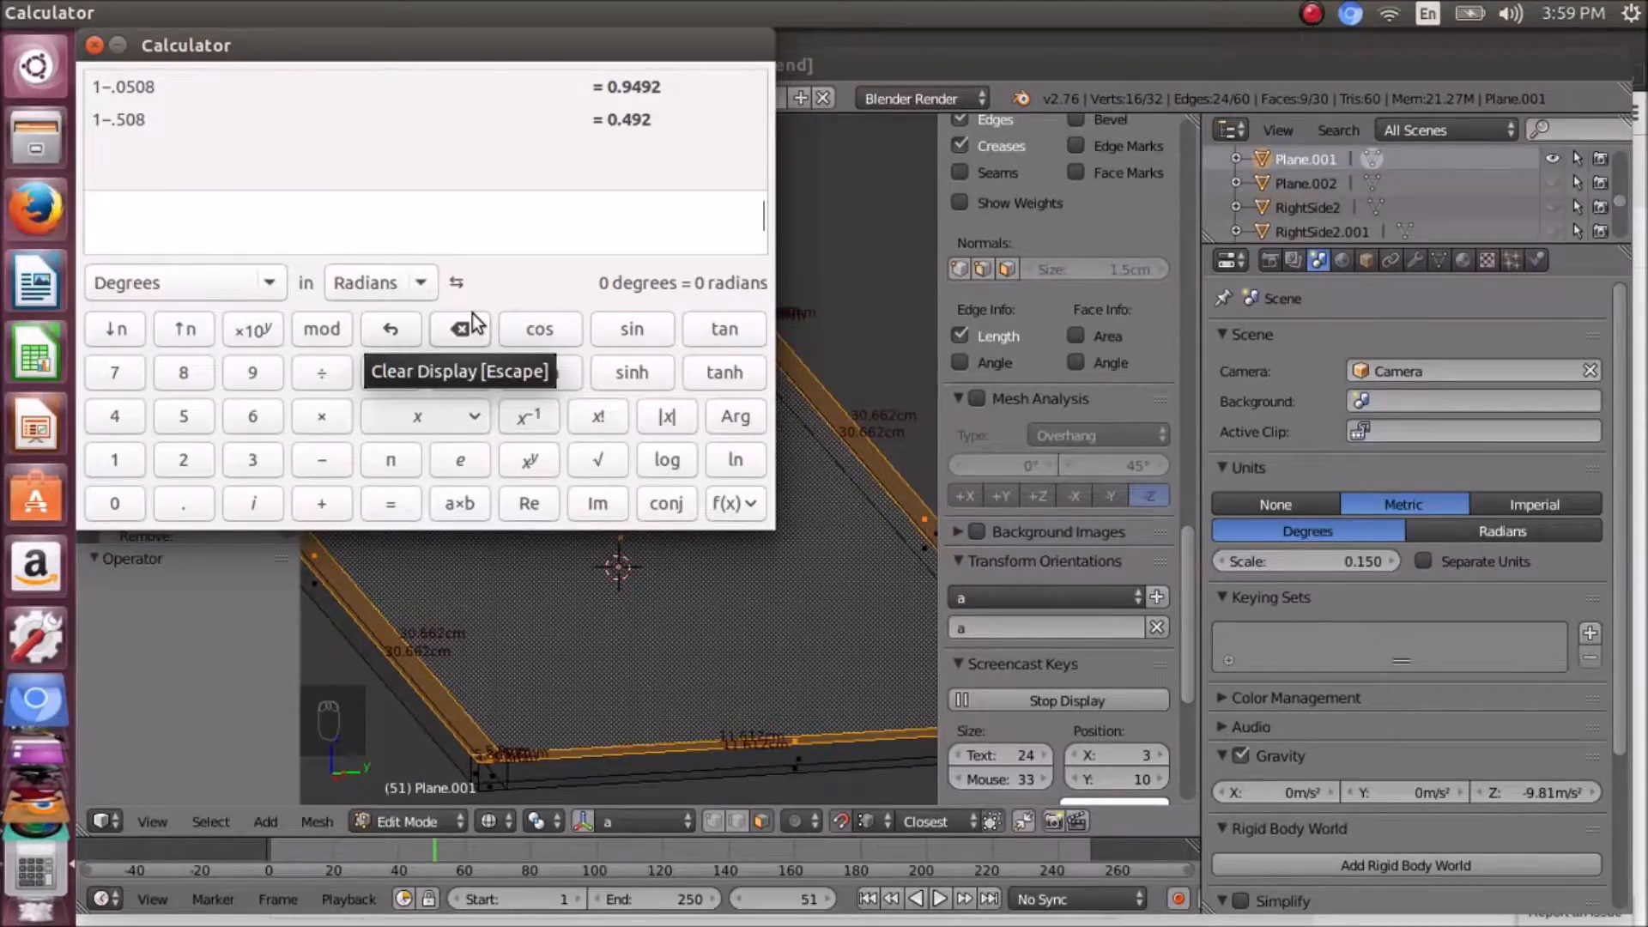
type("3")
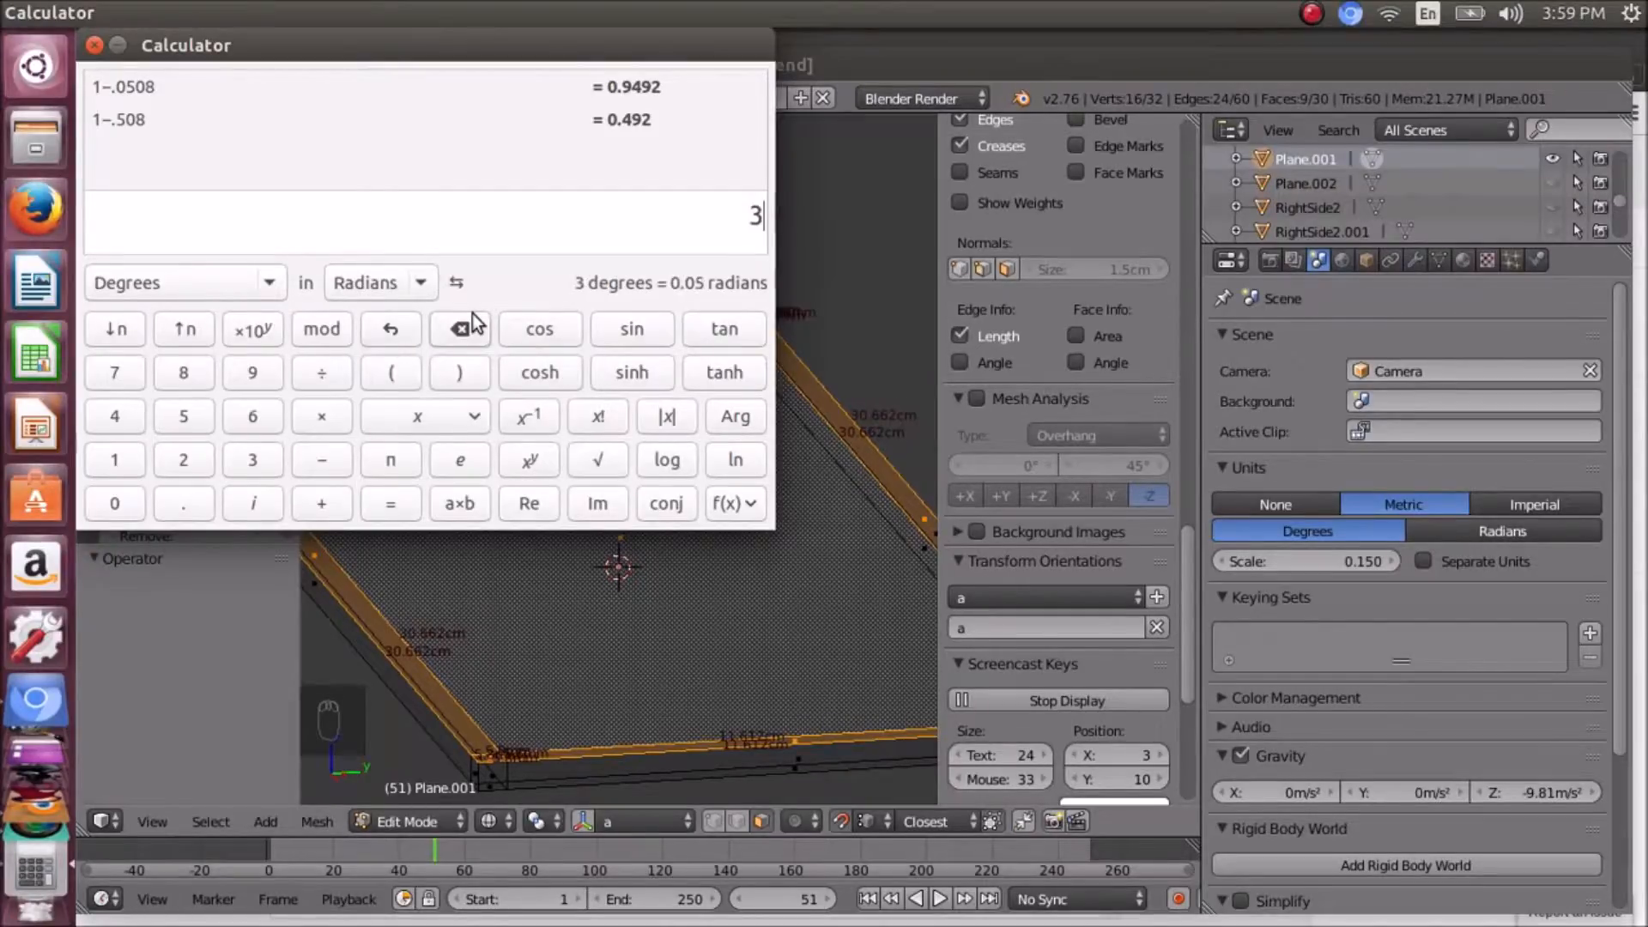
type("-.")
type("508")
key("Return")
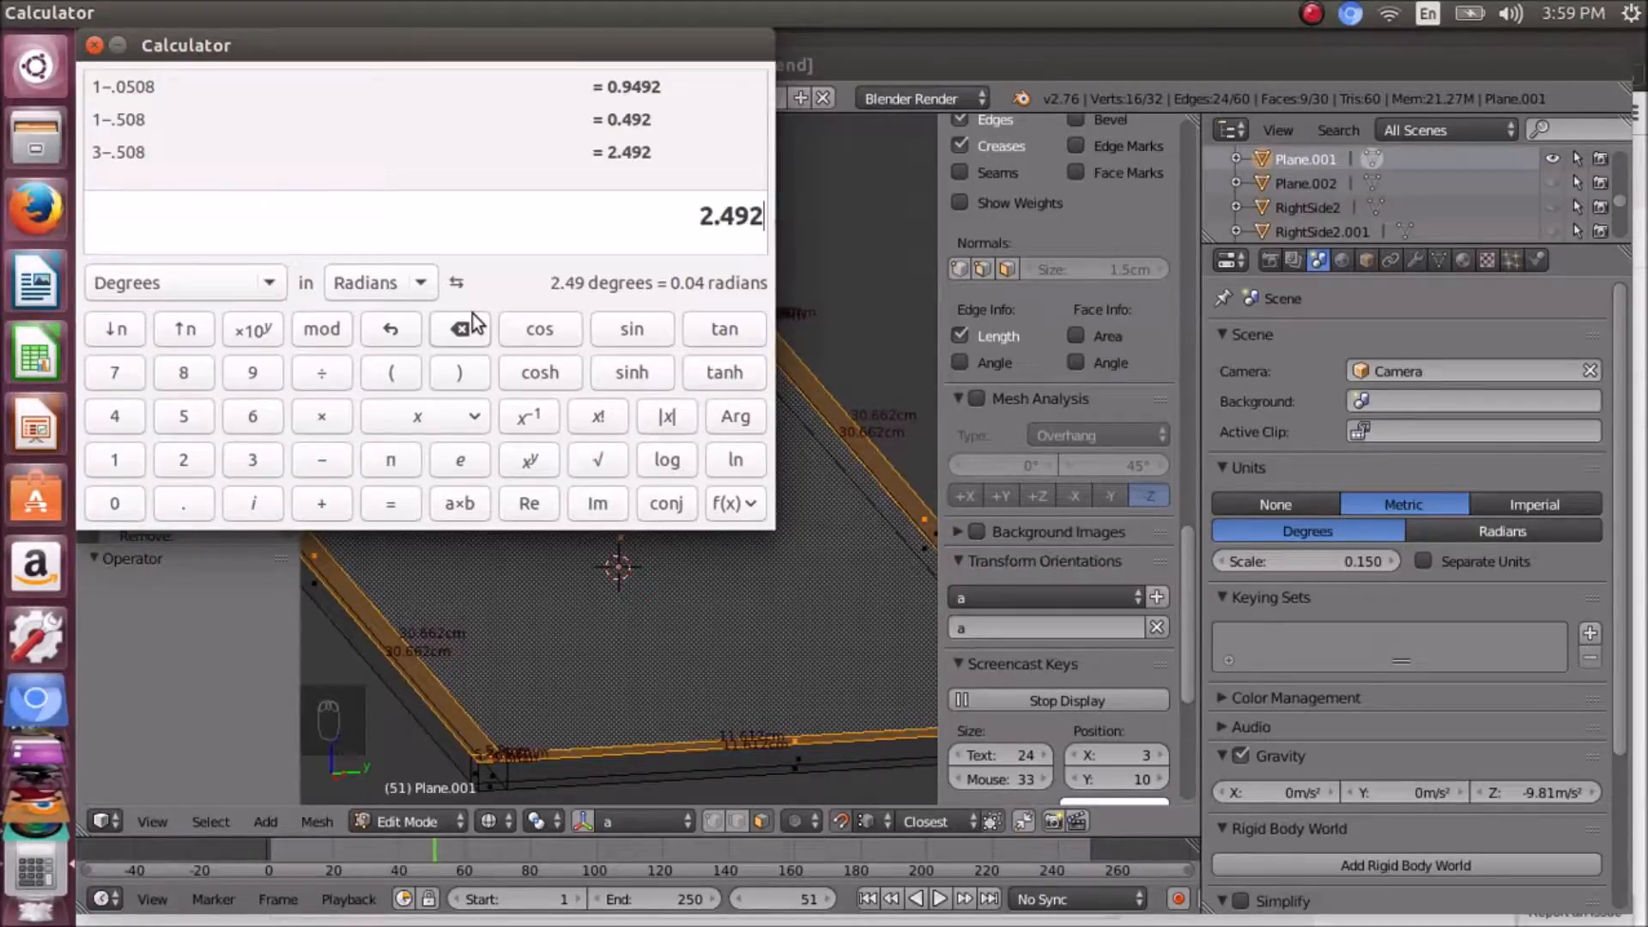
type("-")
type(".508")
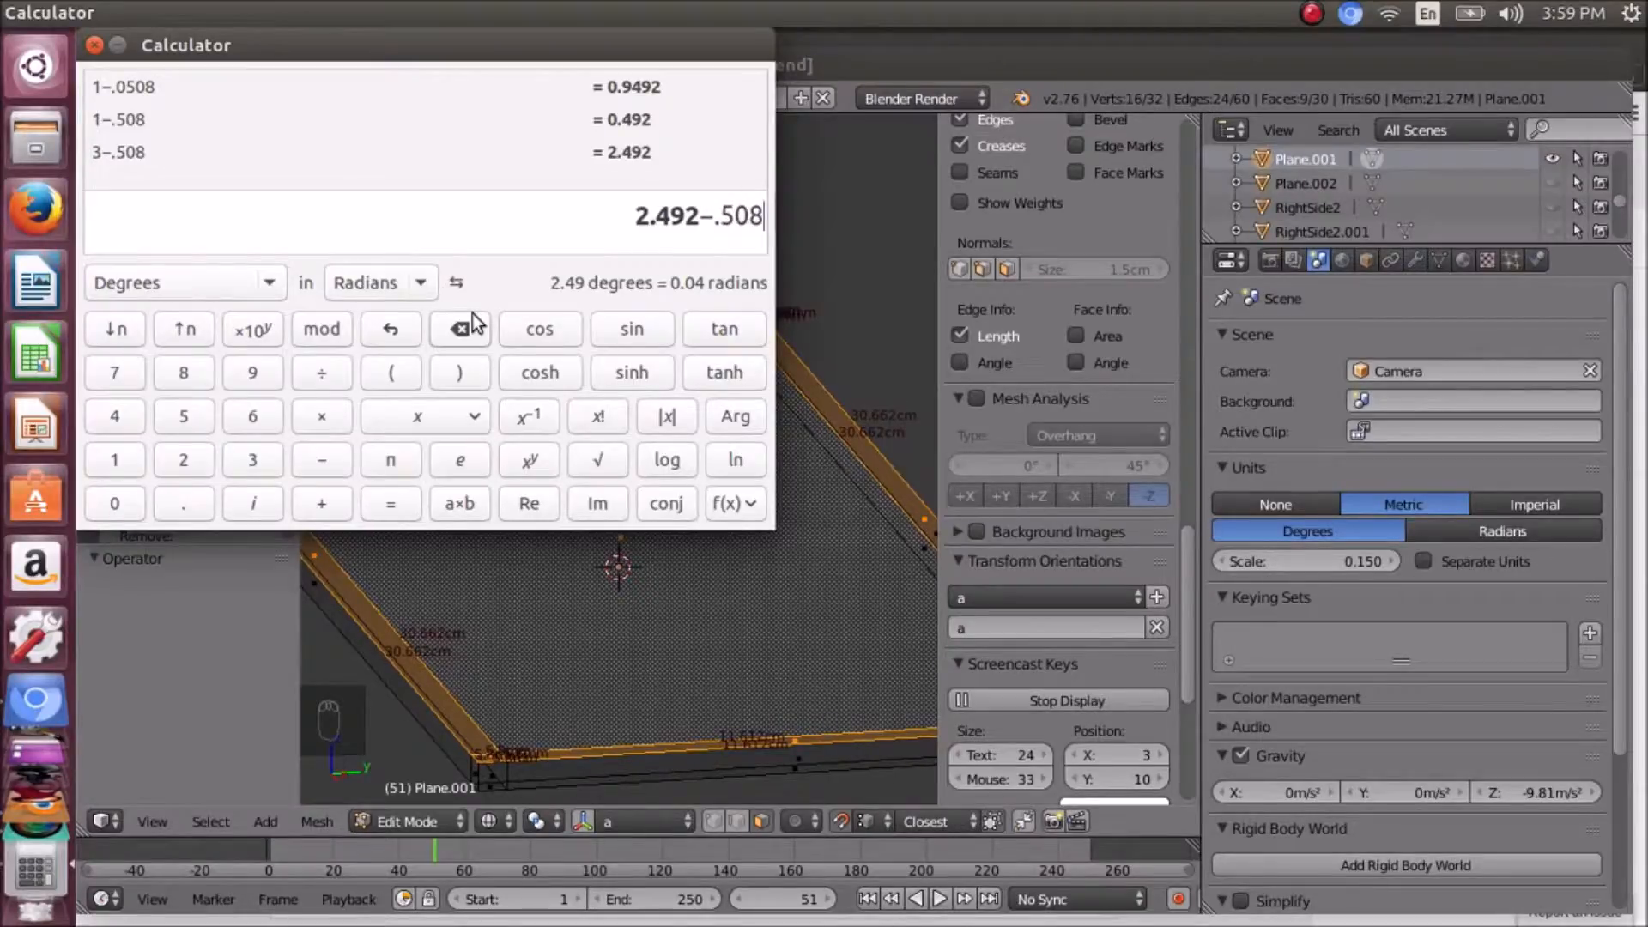
key("Return")
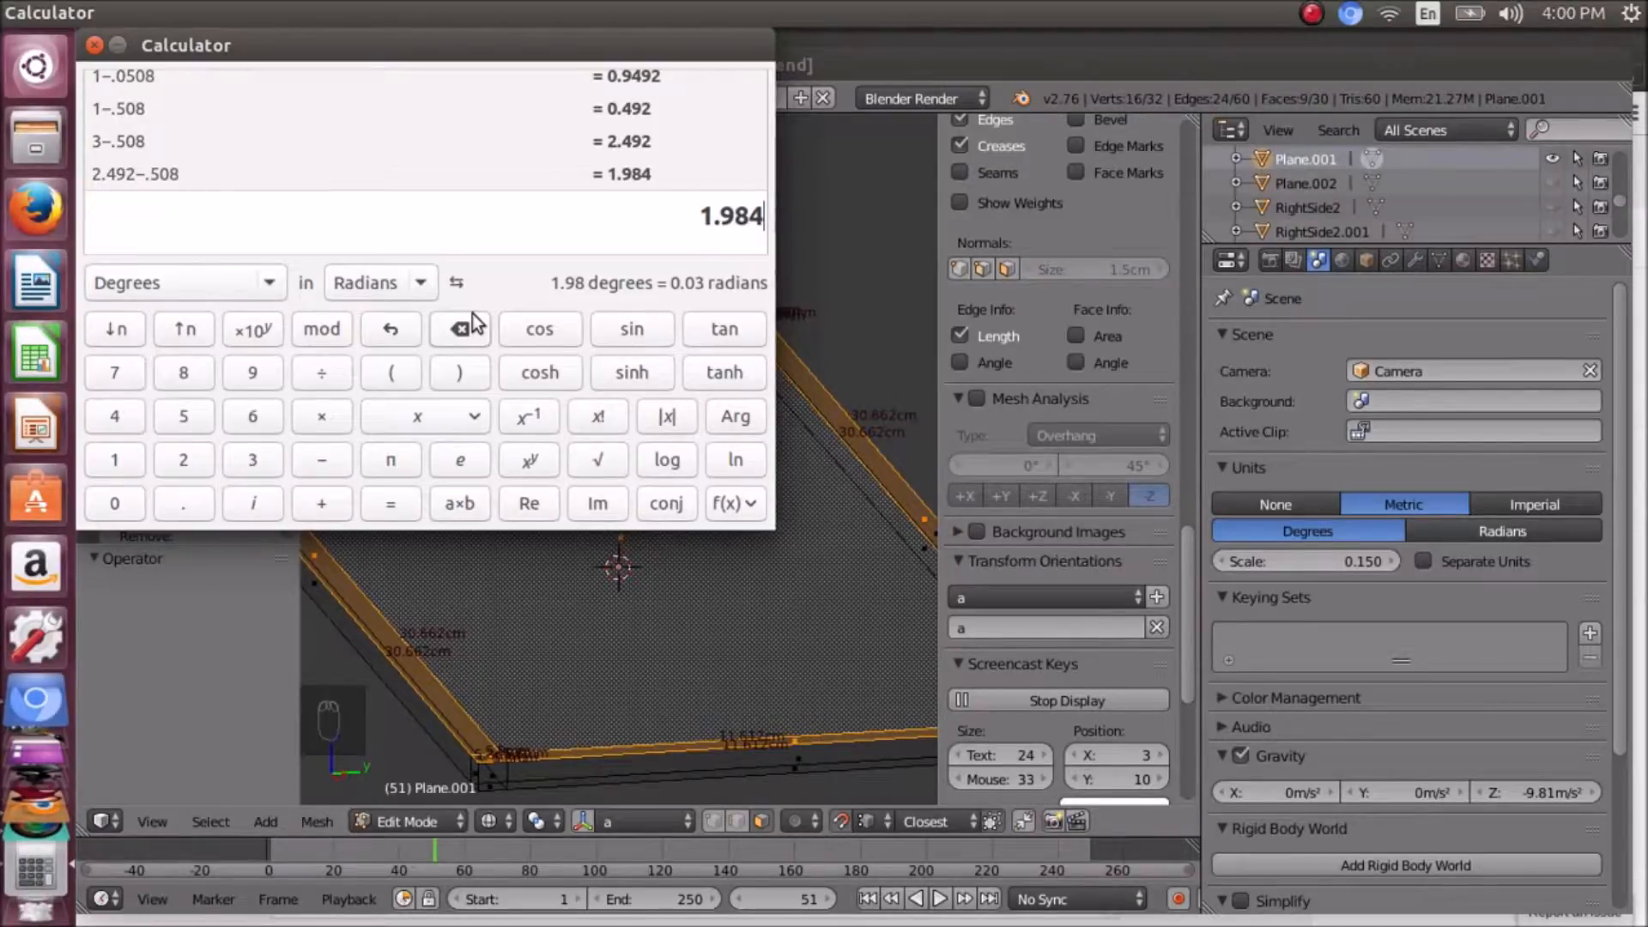
- Minimize the Calculator and return to Blender with the extruded panel seen at an angle
scroll(702, 668, "down", 3)
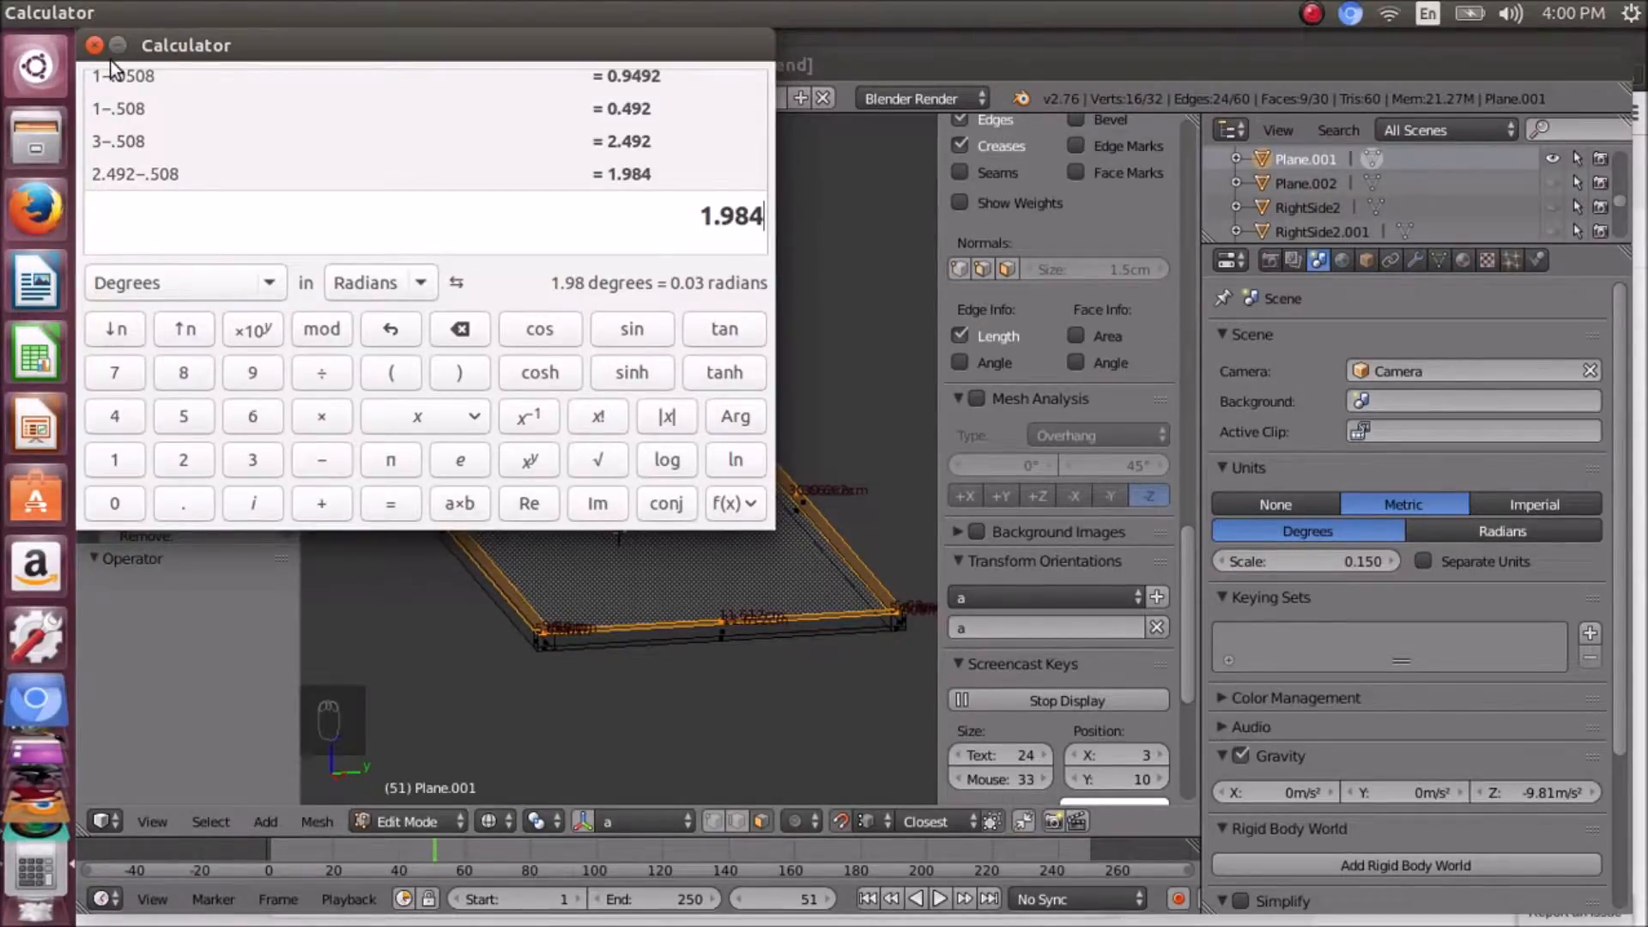
left_click(120, 45)
middle_click_drag(614, 635, 685, 661)
scroll(657, 629, "up", 5)
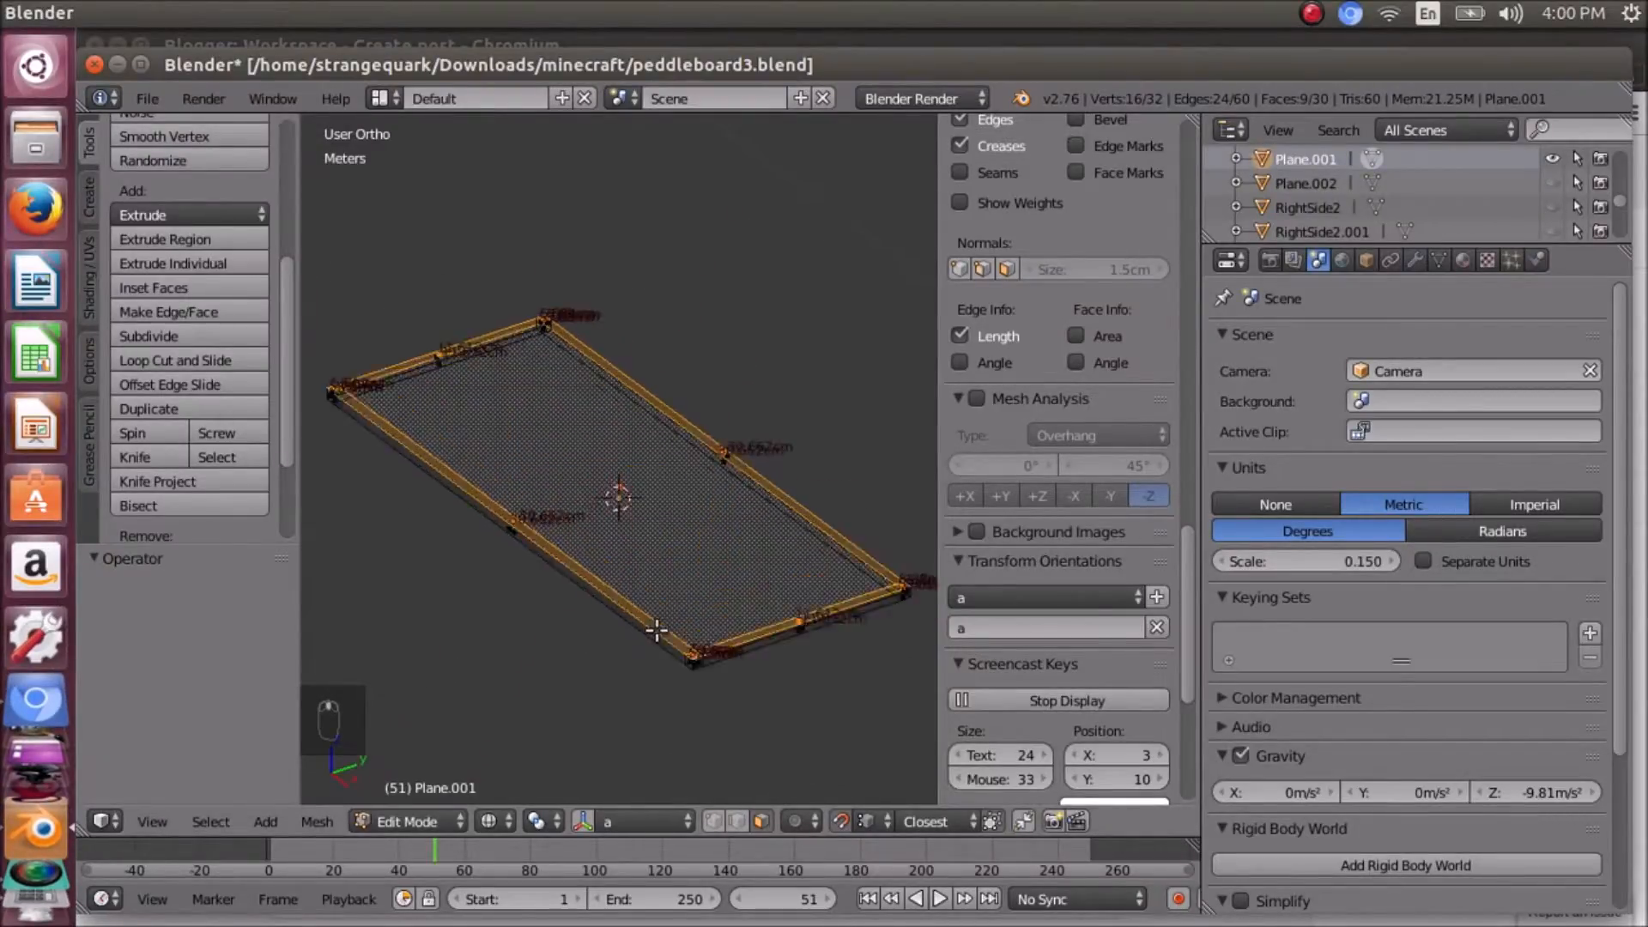
- Add a single lengthwise loop cut through the centre of the panel's short sides, without sliding it
middle_click_drag(652, 567, 590, 592)
scroll(577, 564, "down", 5)
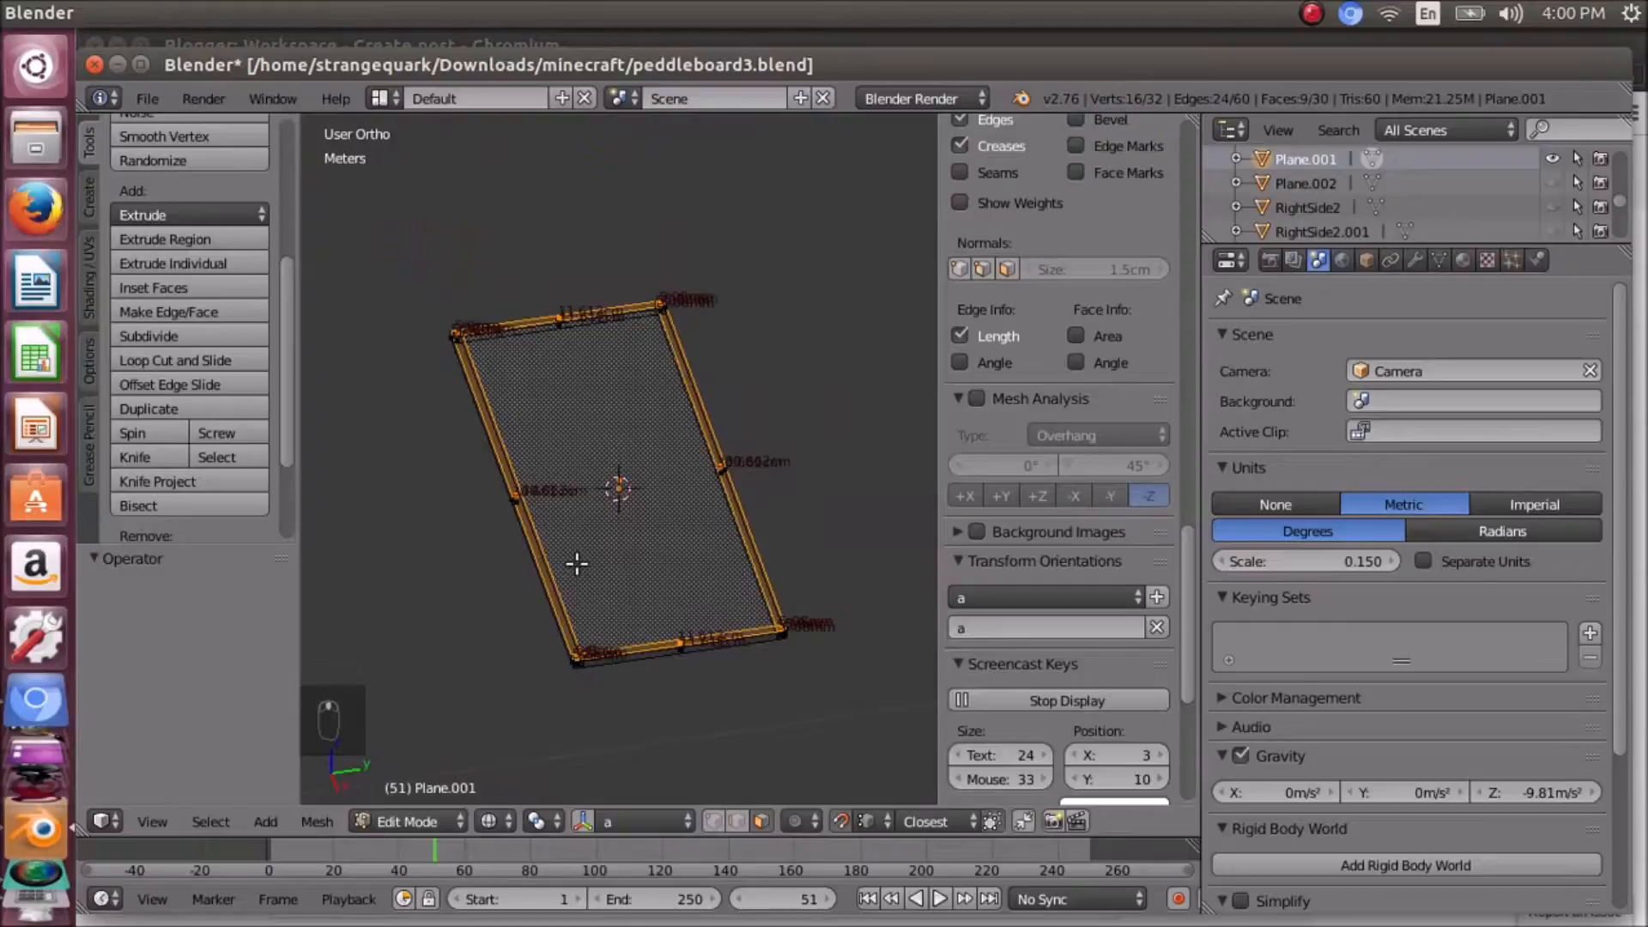
left_click(214, 358)
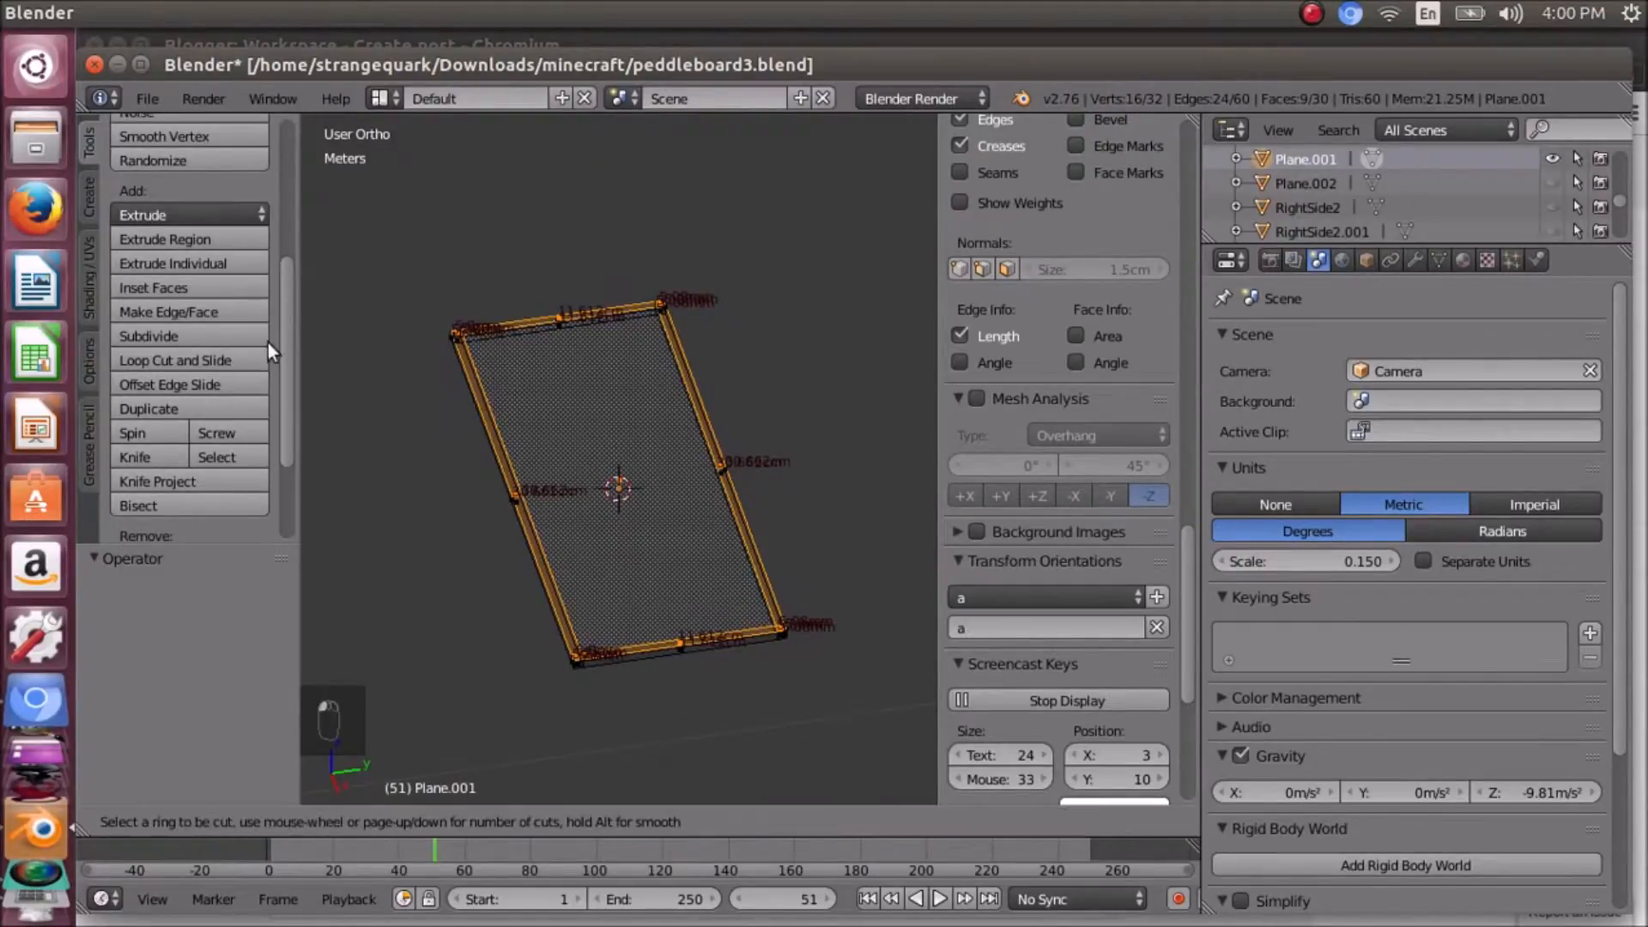
left_click(559, 340)
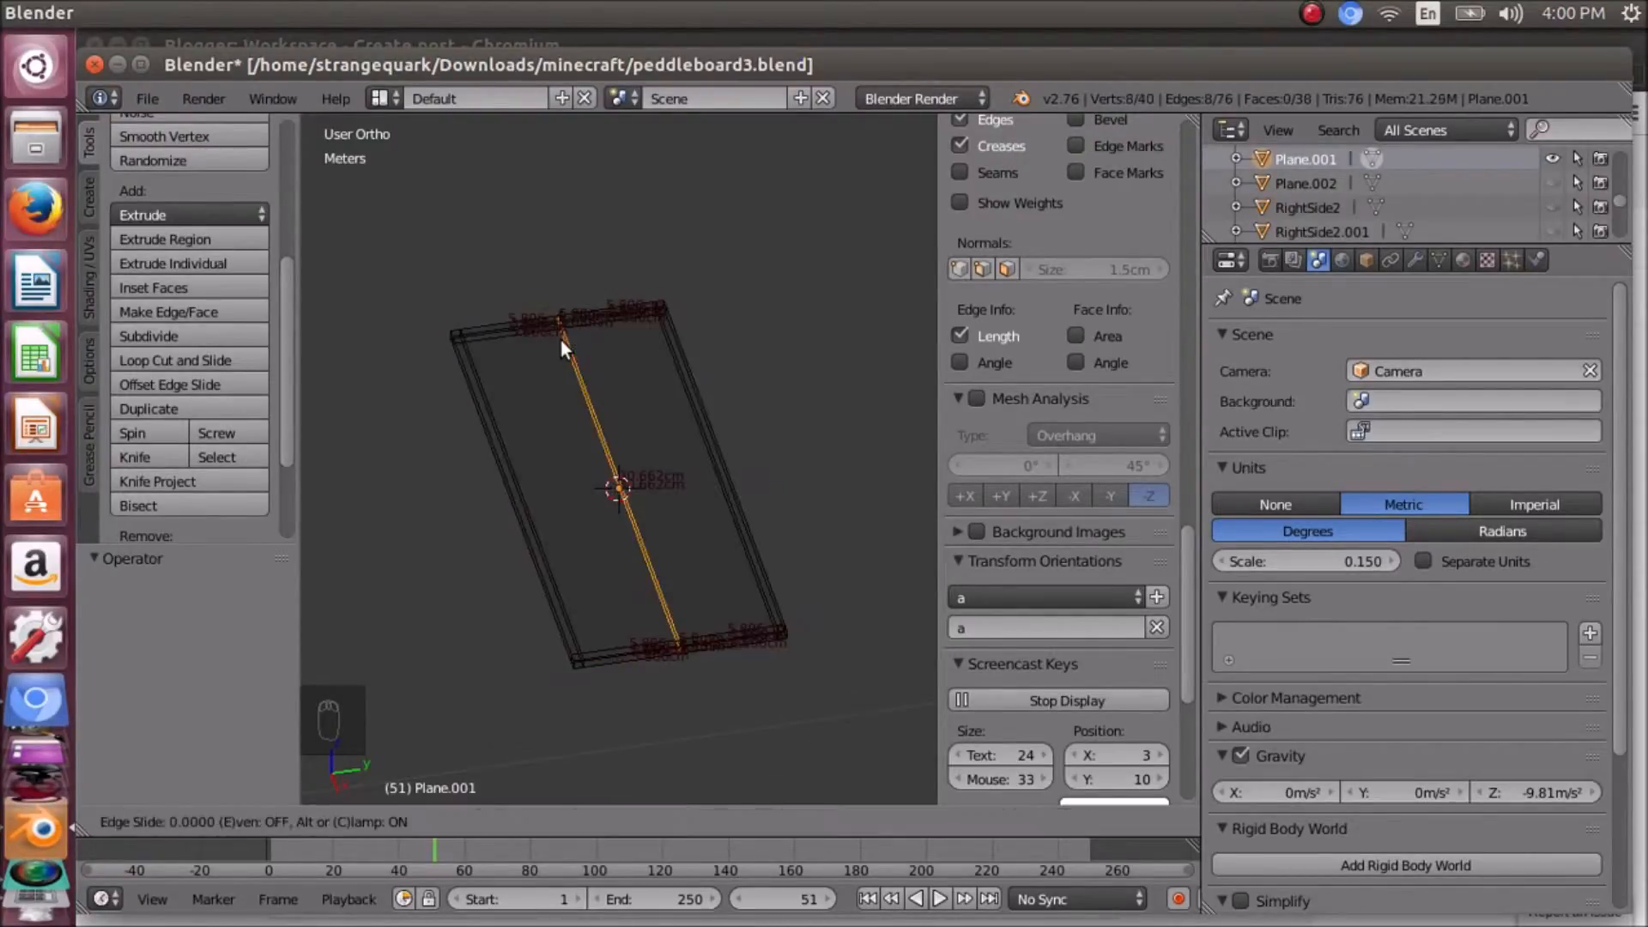
right_click(560, 340)
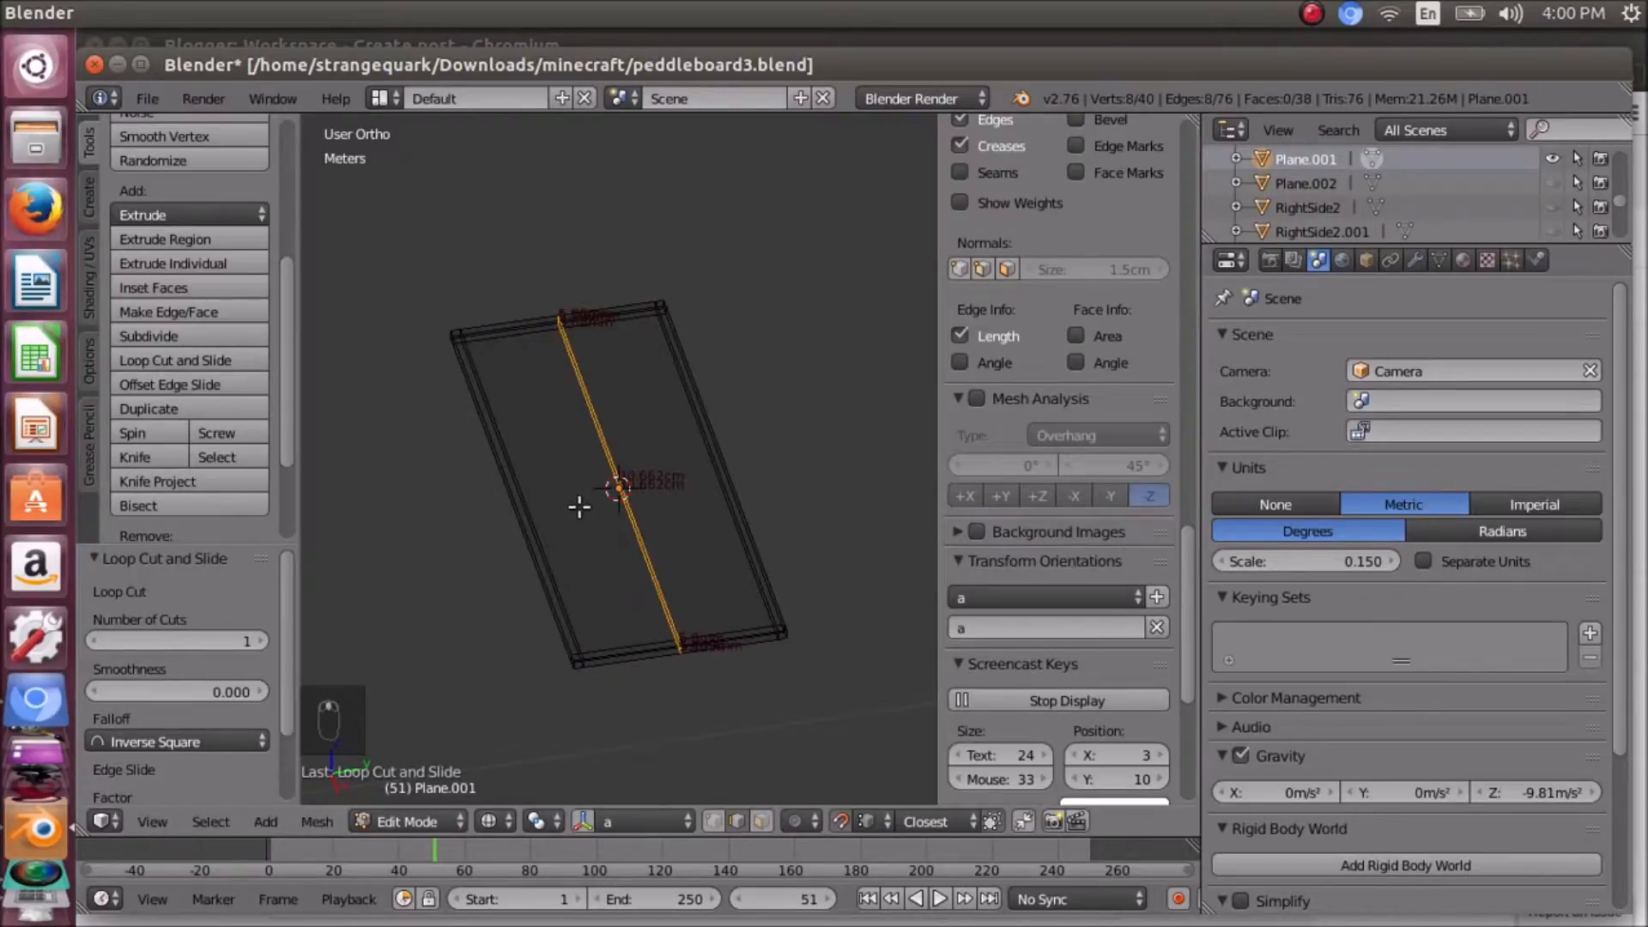
- Examine the lengthwise centre loop up close and from several angles, including where it meets both short sides
key("KP_Decimal")
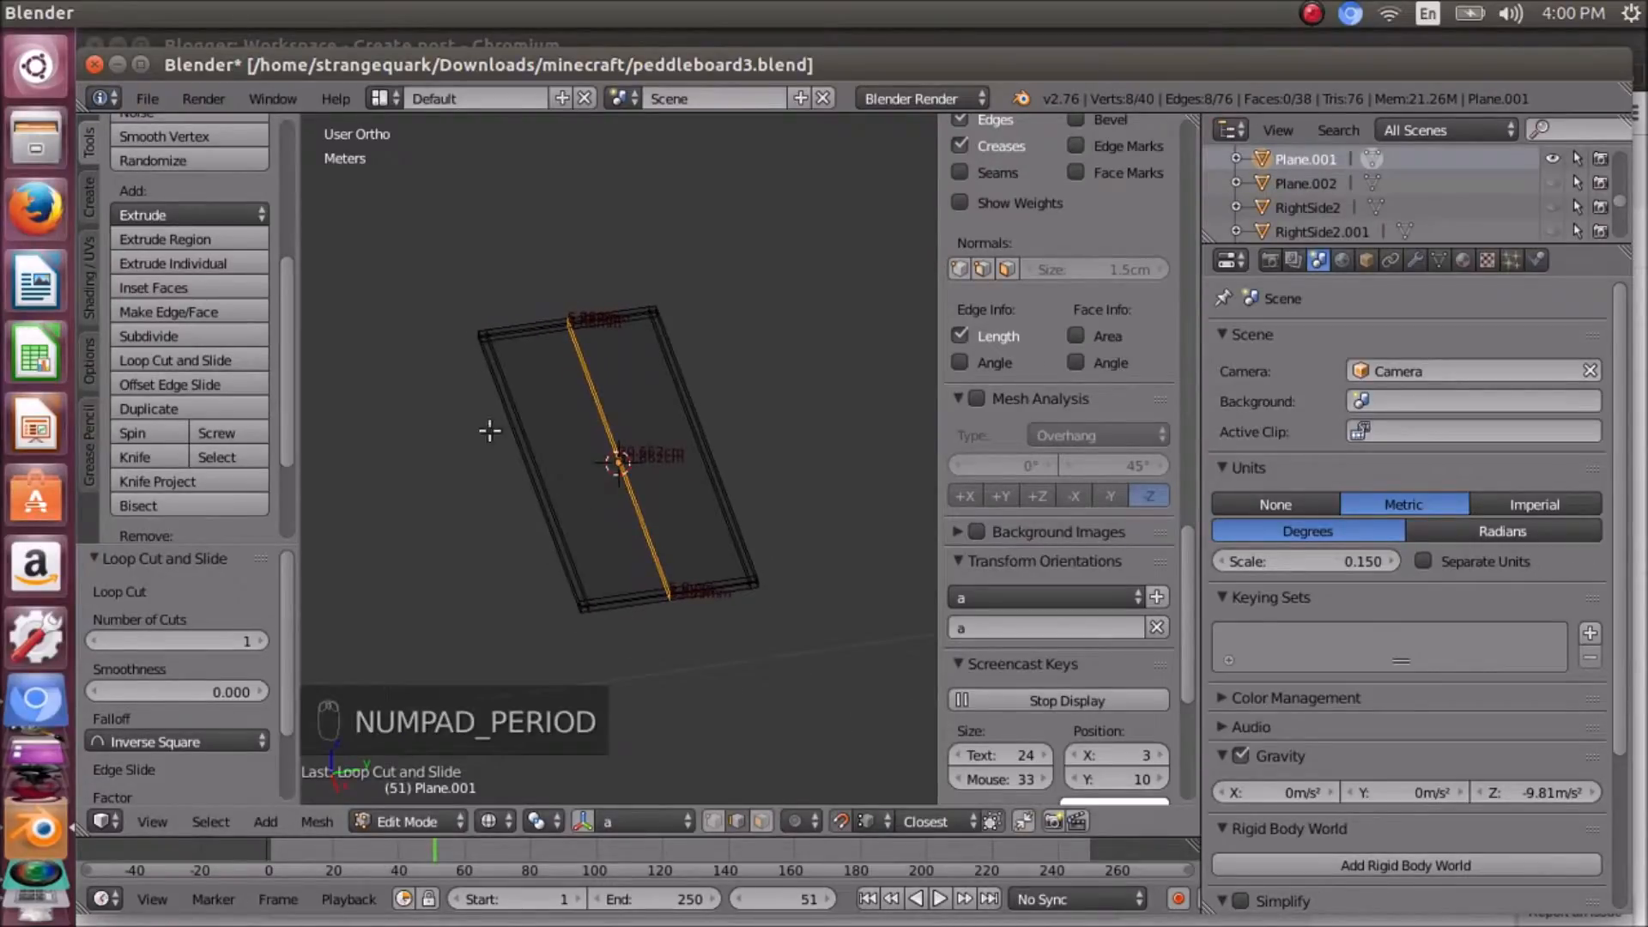
scroll(503, 387, "down", 3)
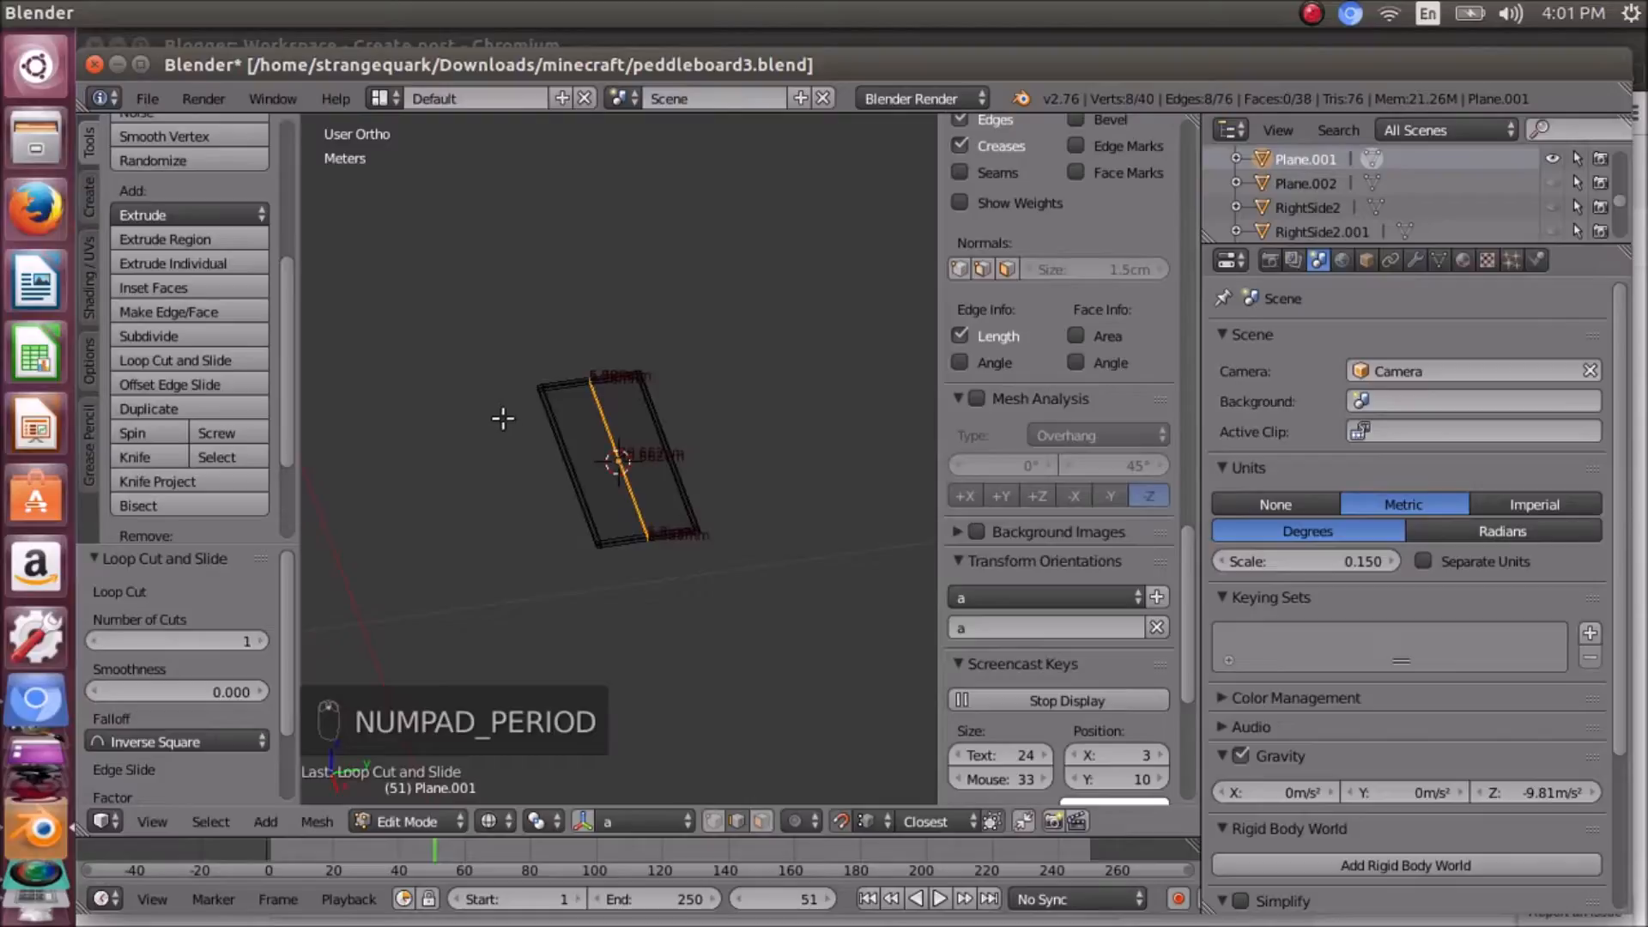
scroll(478, 415, "up", 4)
middle_click_drag(468, 444, 456, 411)
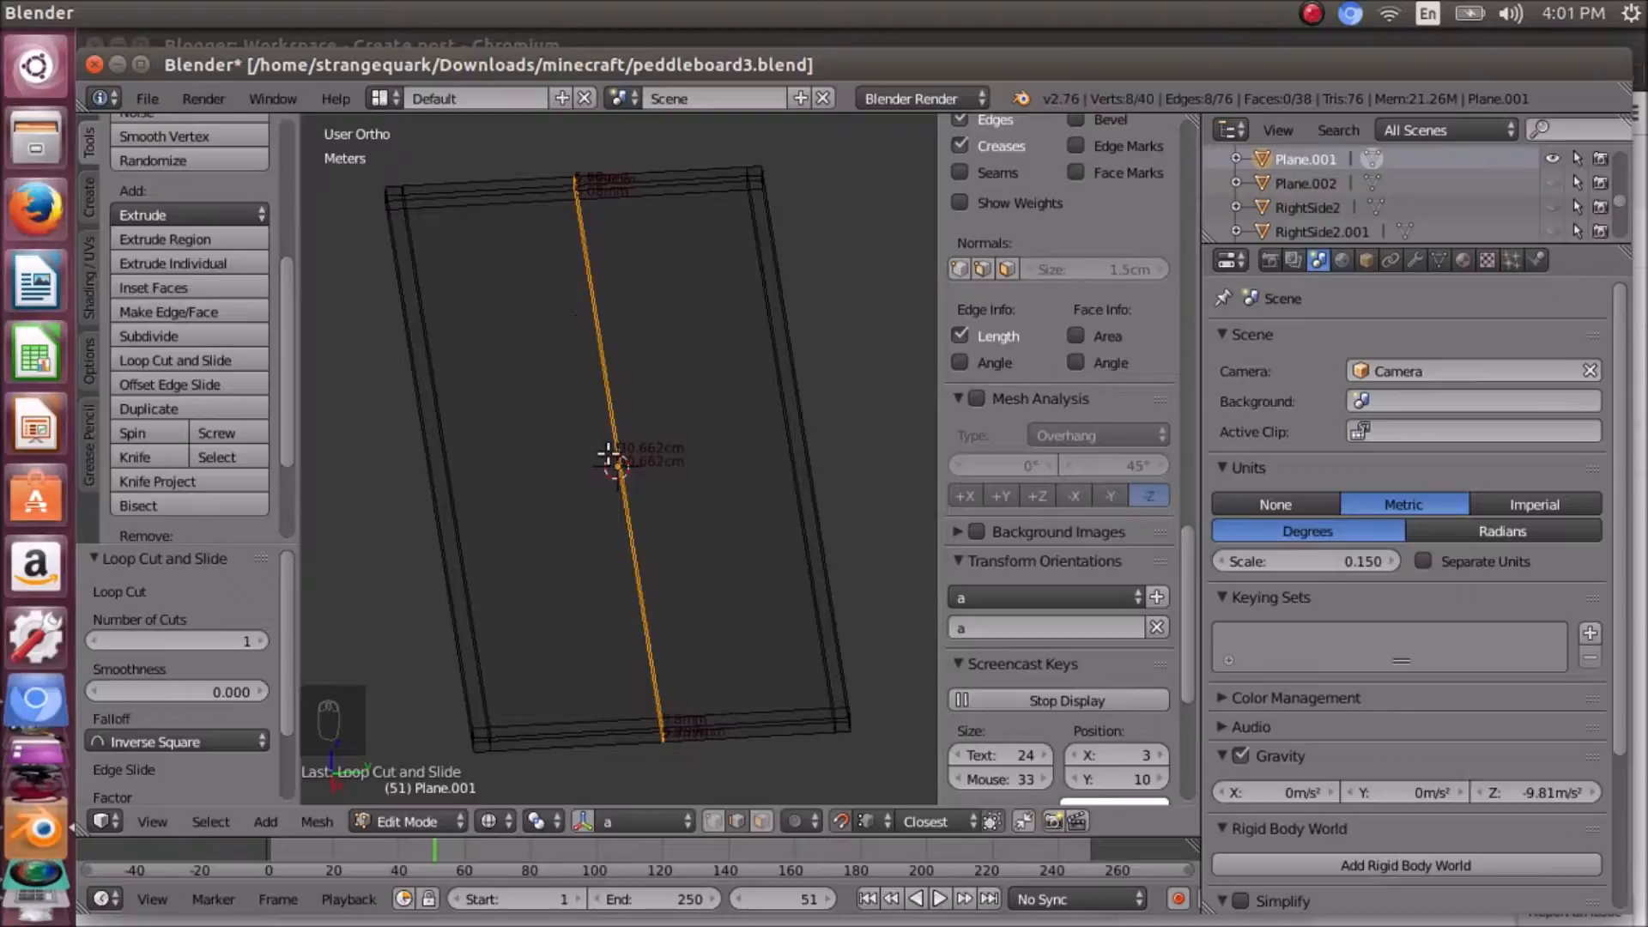
scroll(602, 385, "down", 3)
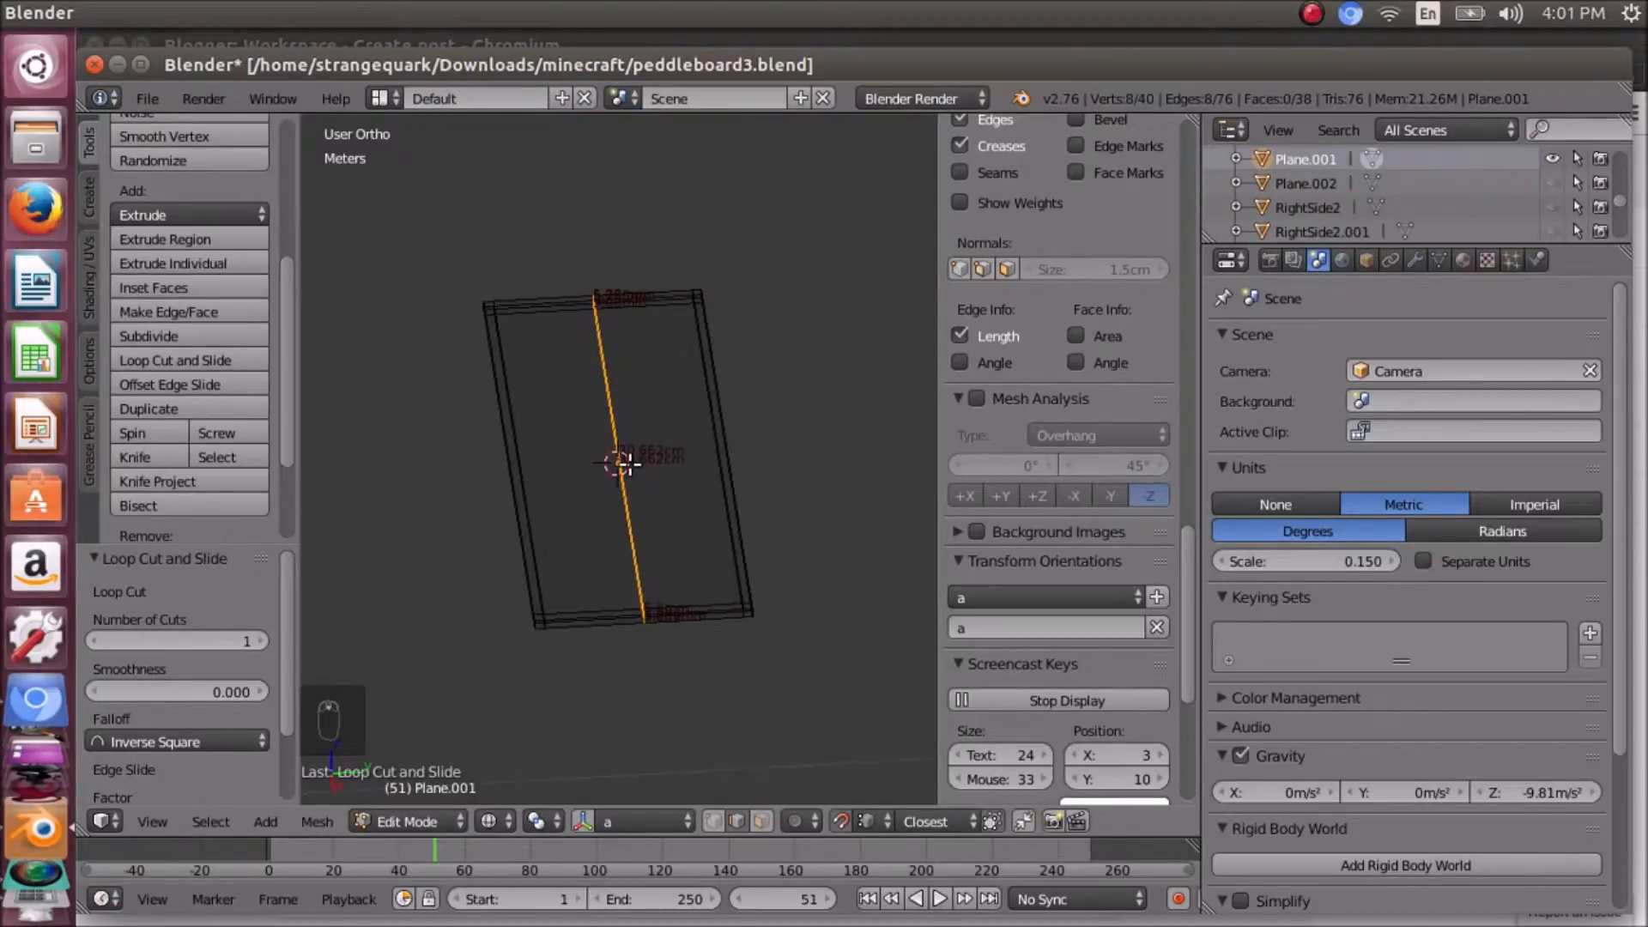
middle_click_drag(629, 465, 633, 404)
scroll(619, 376, "up", 5)
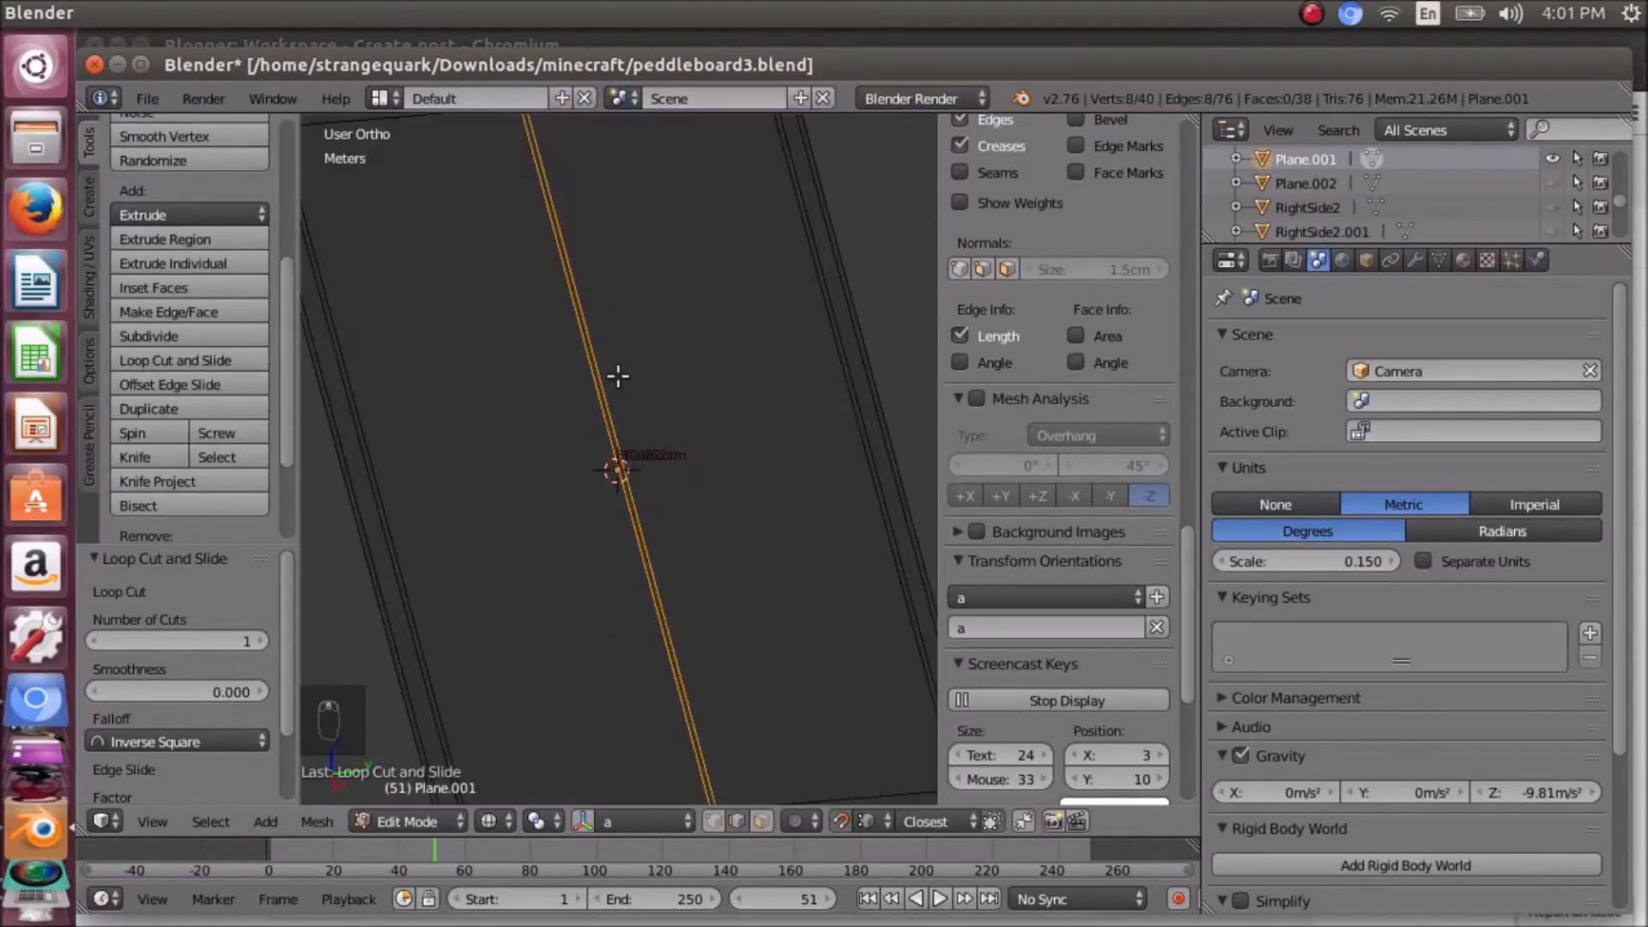
scroll(619, 378, "down", 6)
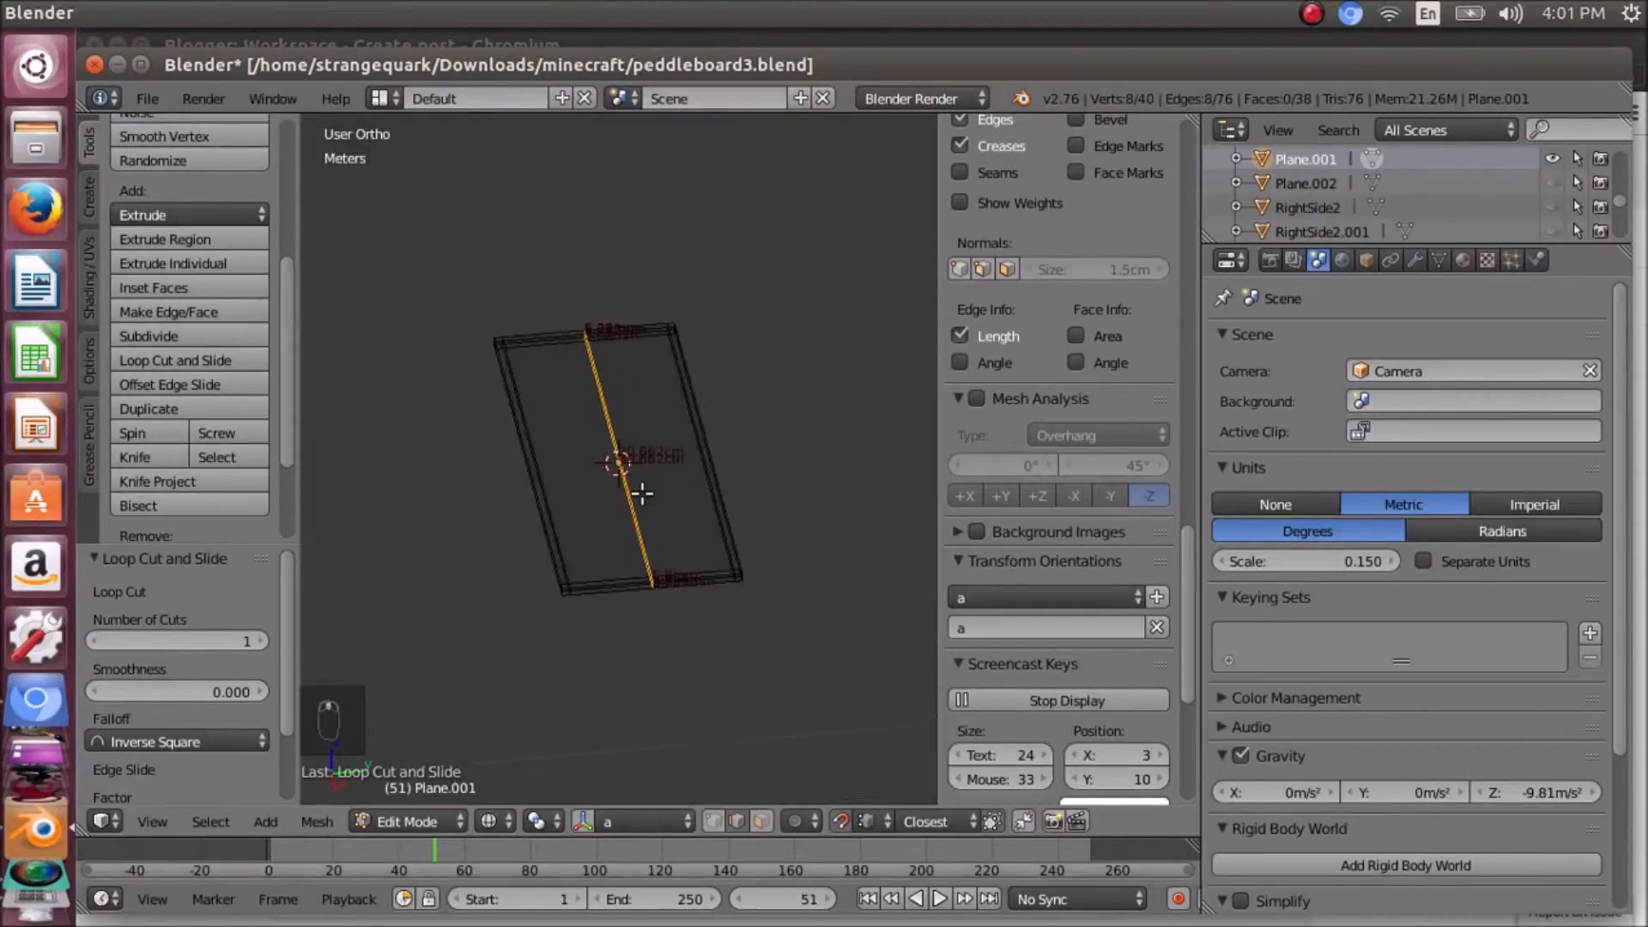
- Switch to vertex selection and select the upper inner vertex of the centre loop at the near short side
left_click(719, 827)
right_click(653, 575)
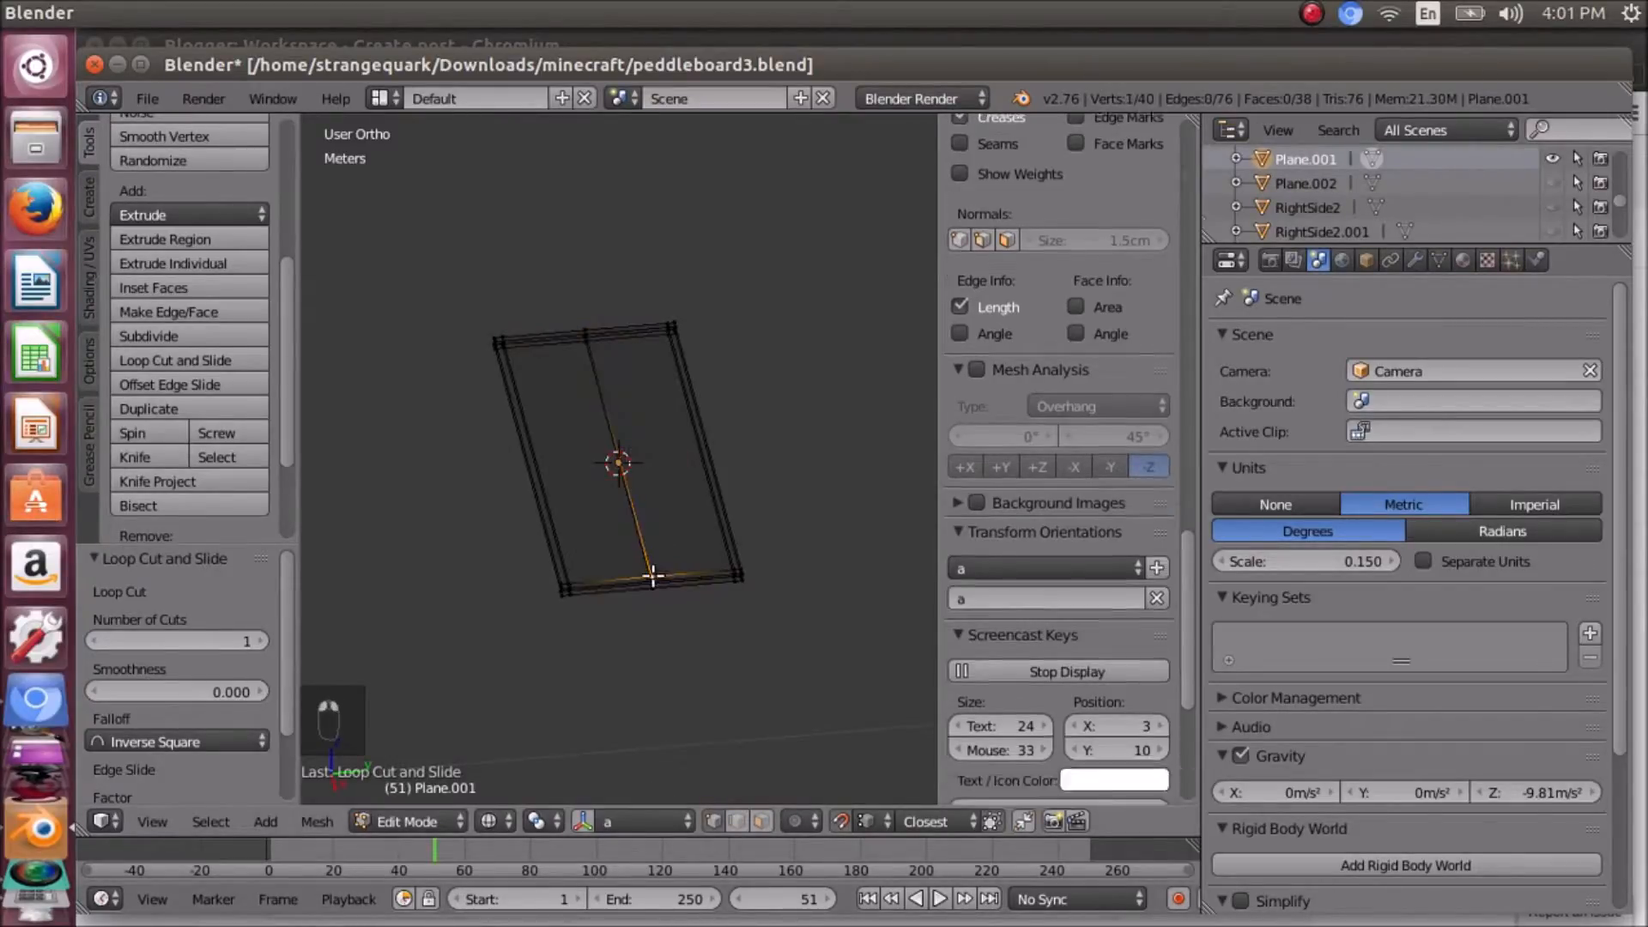
key("KP_Decimal")
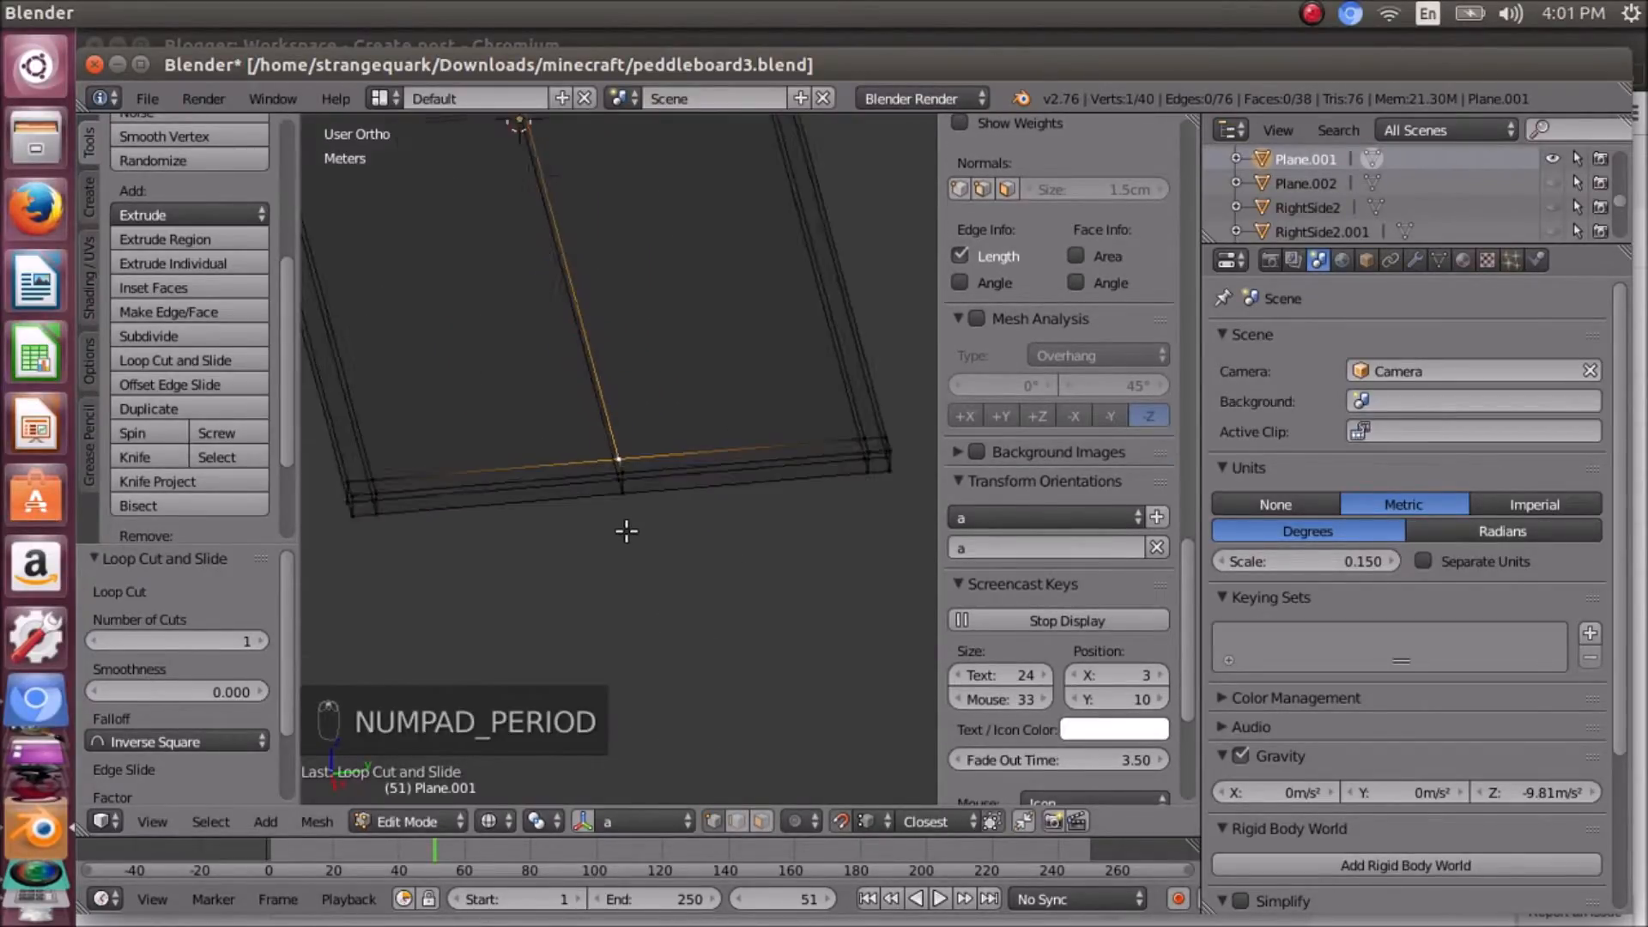
middle_click_drag(592, 548, 519, 529)
scroll(520, 528, "down", 5)
scroll(555, 493, "down", 4)
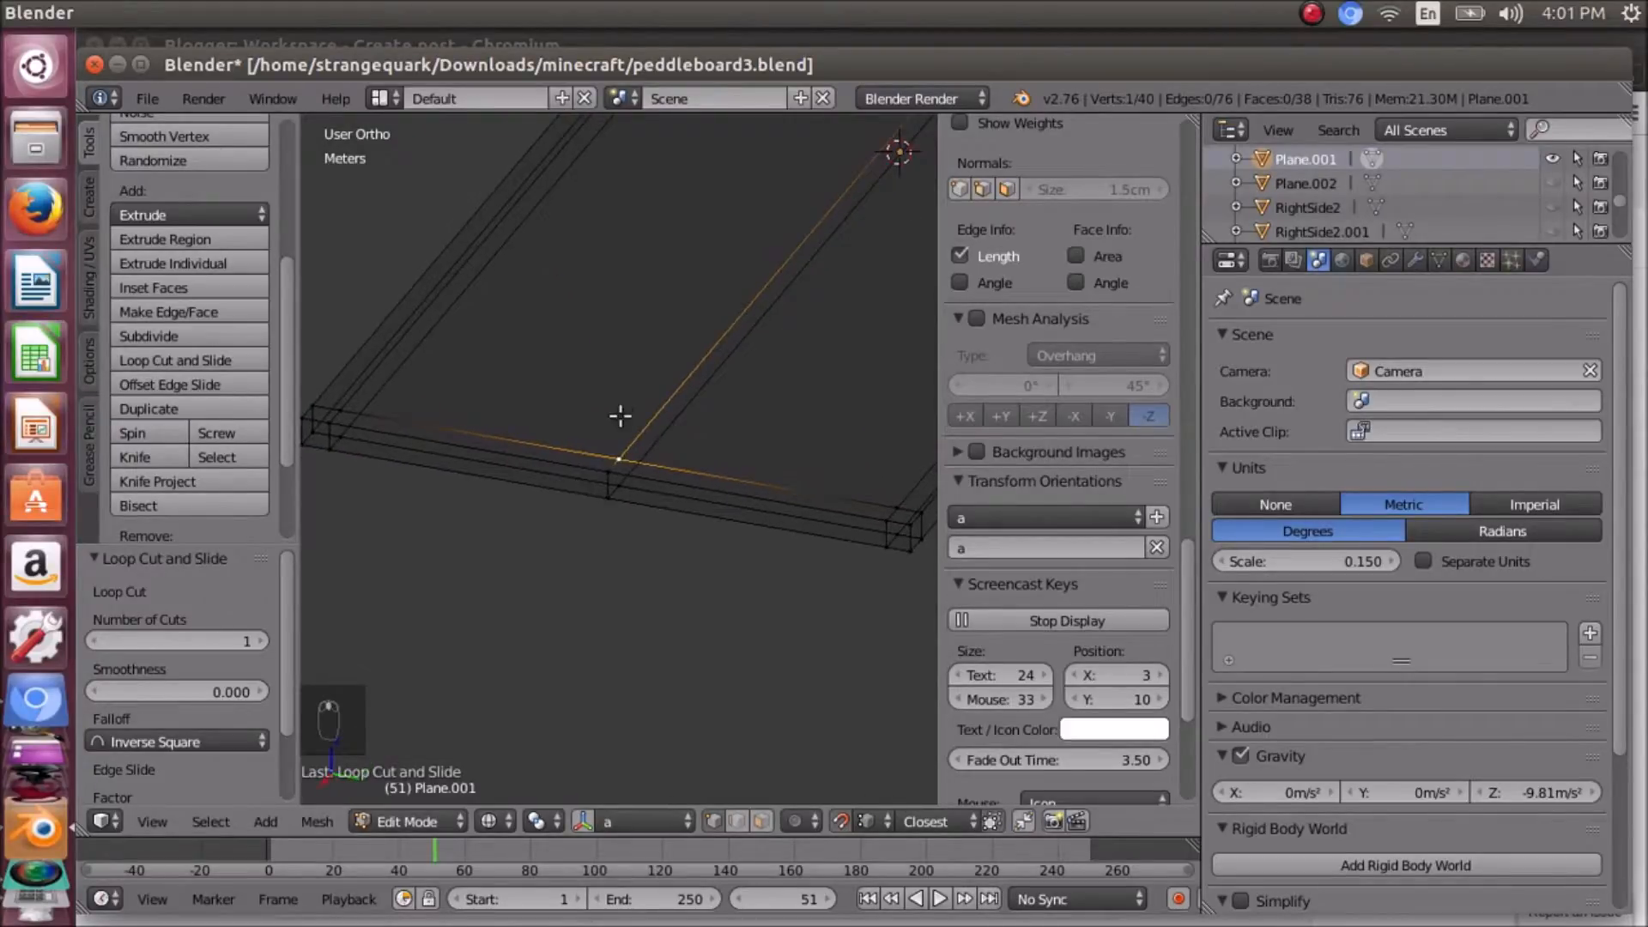
middle_click_drag(573, 481, 678, 515)
scroll(615, 474, "up", 4)
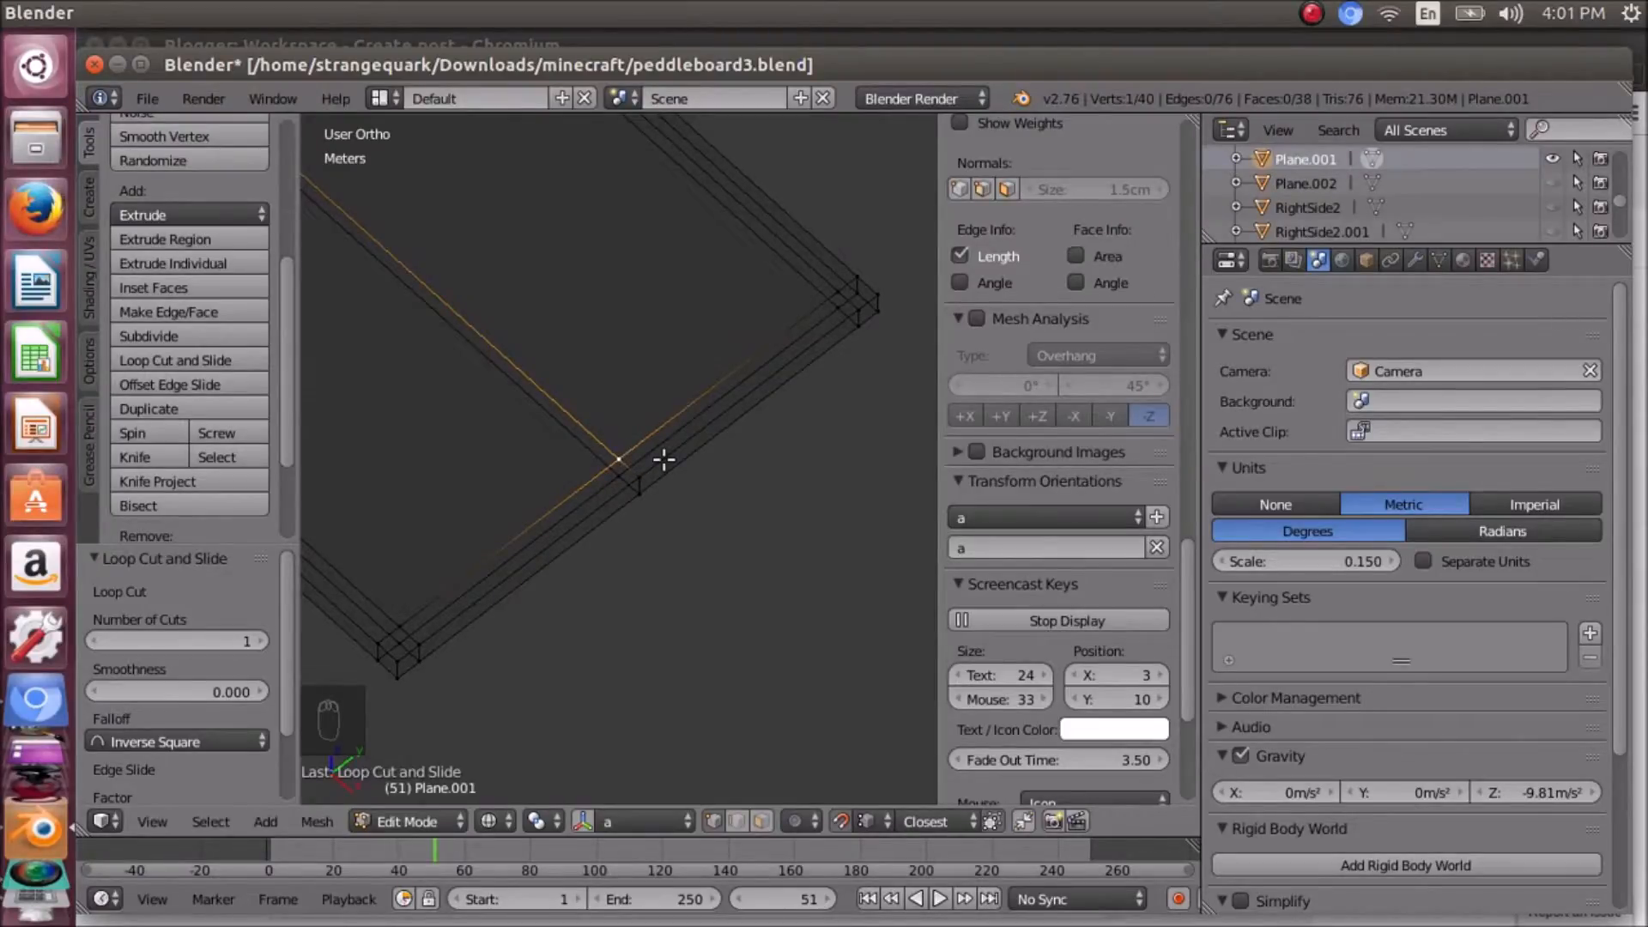
key("e")
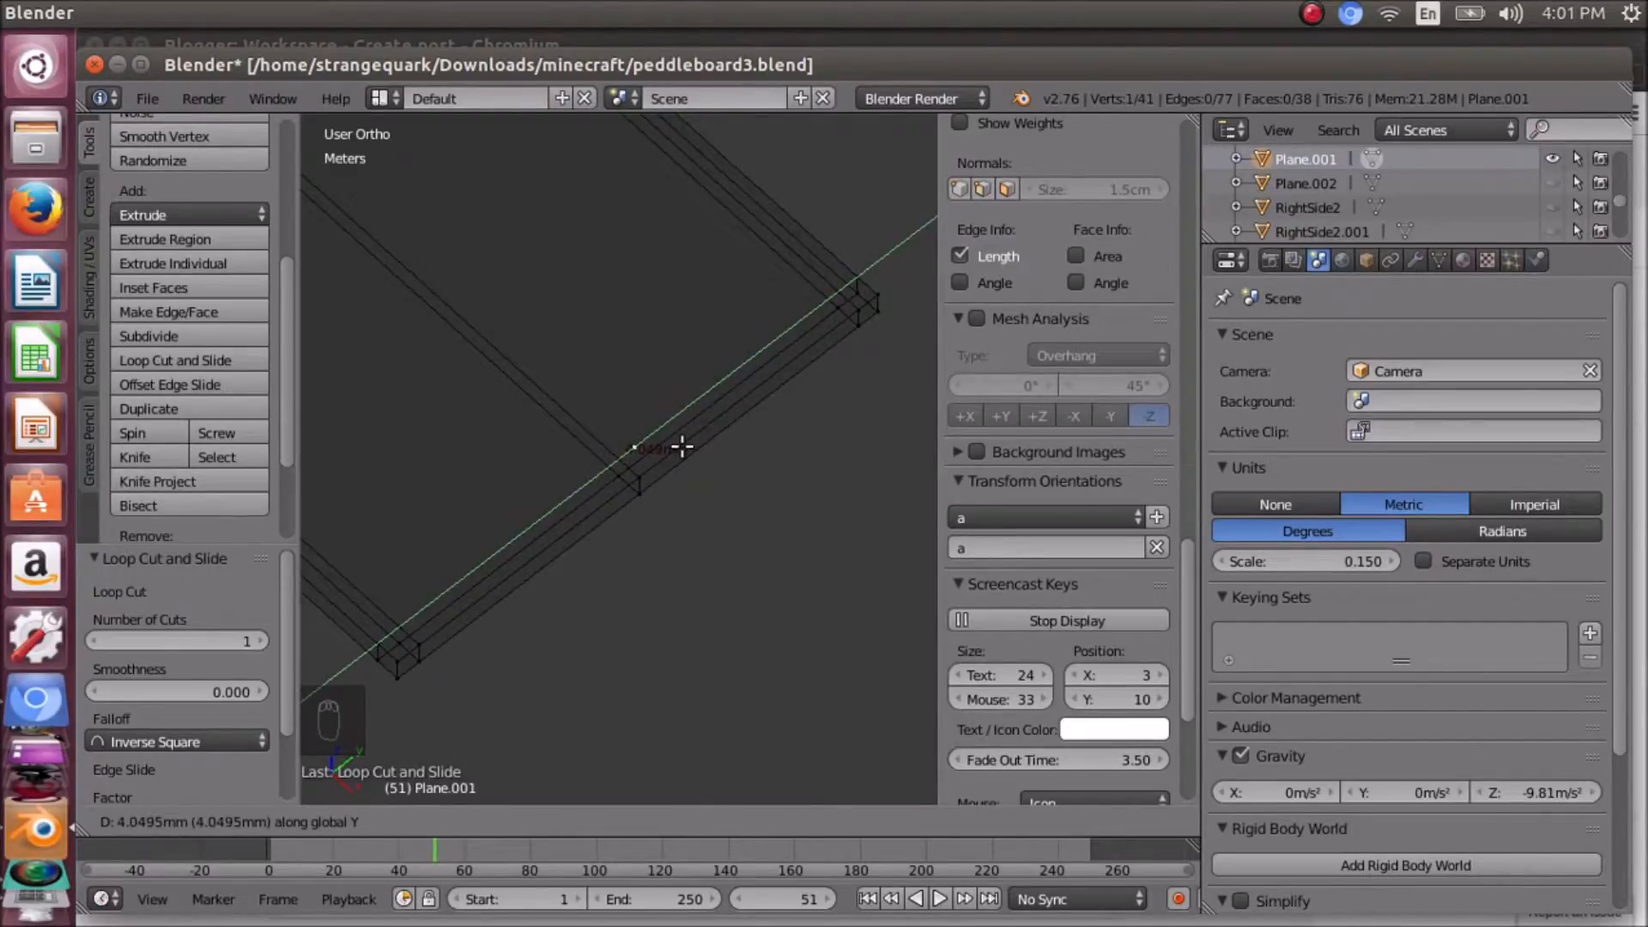
right_click(678, 444)
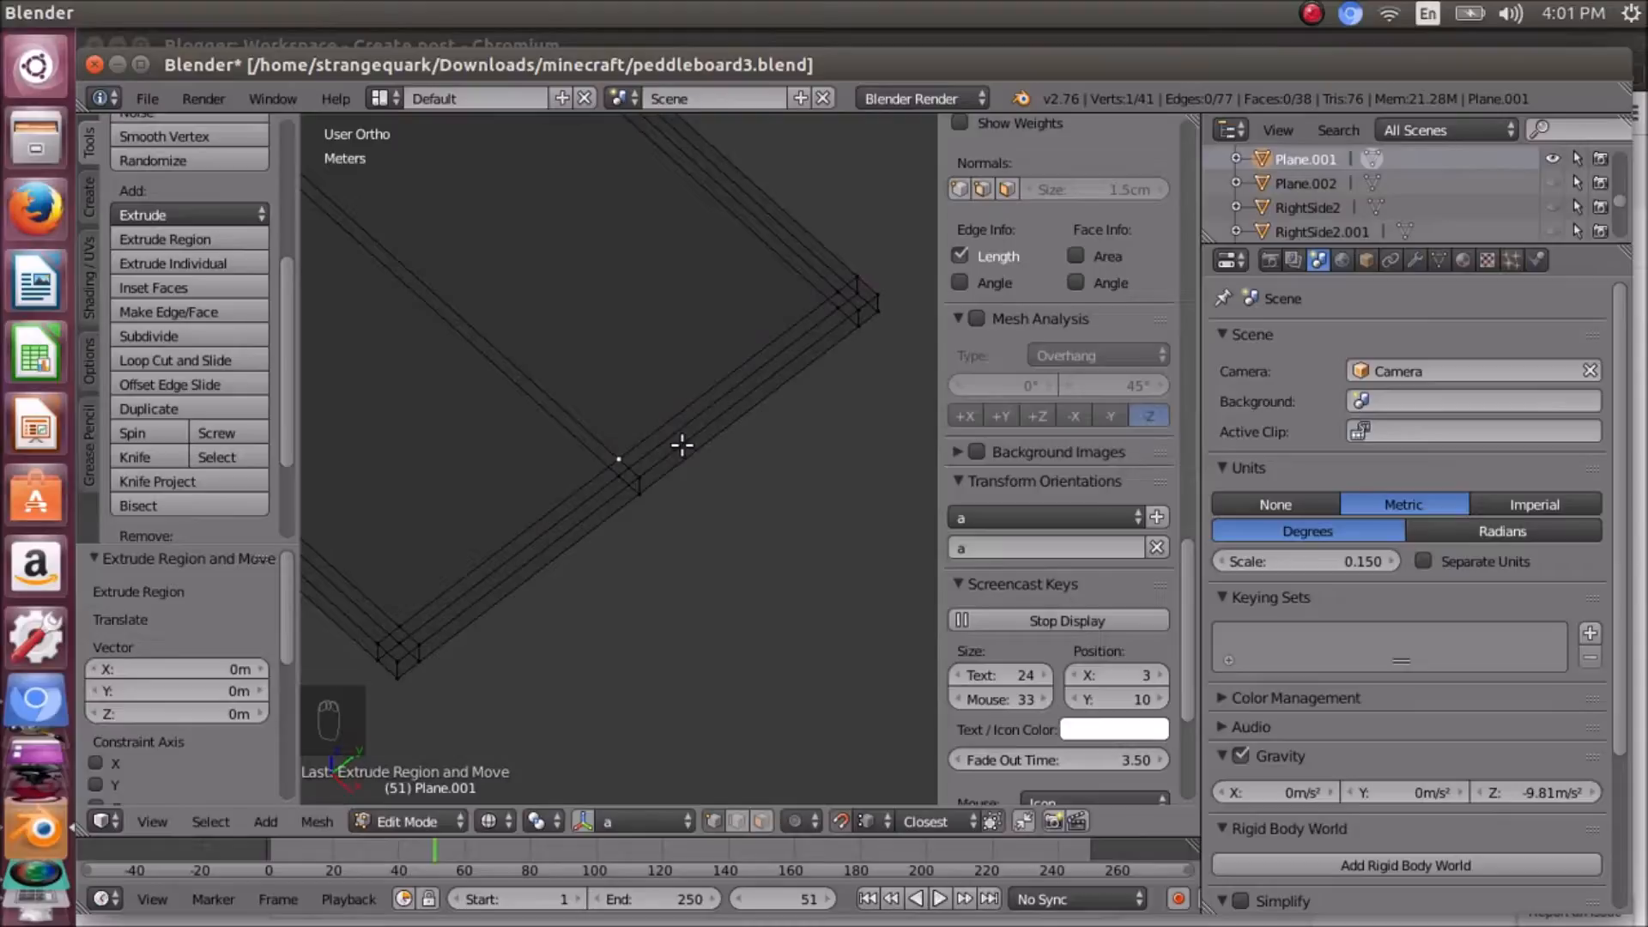
key("ctrl+z")
- Add the neighbouring upper outer vertex of the centre loop at the near short side to the selection
middle_click_drag(681, 445, 619, 418)
scroll(619, 418, "up", 3)
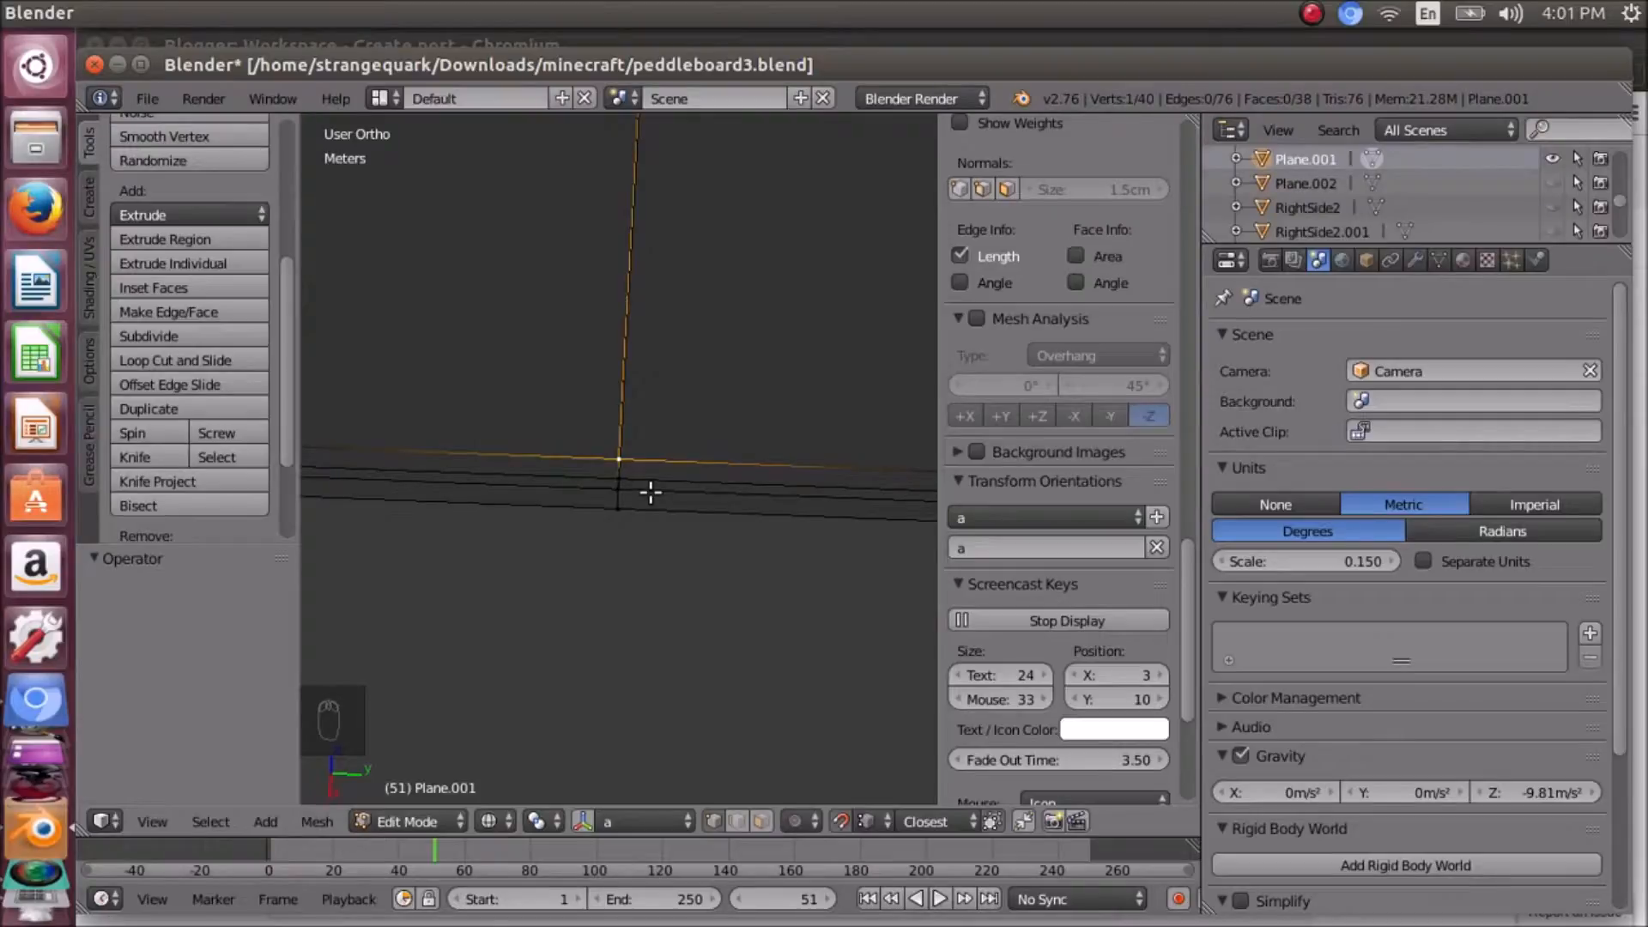
left_click(618, 486, "shift")
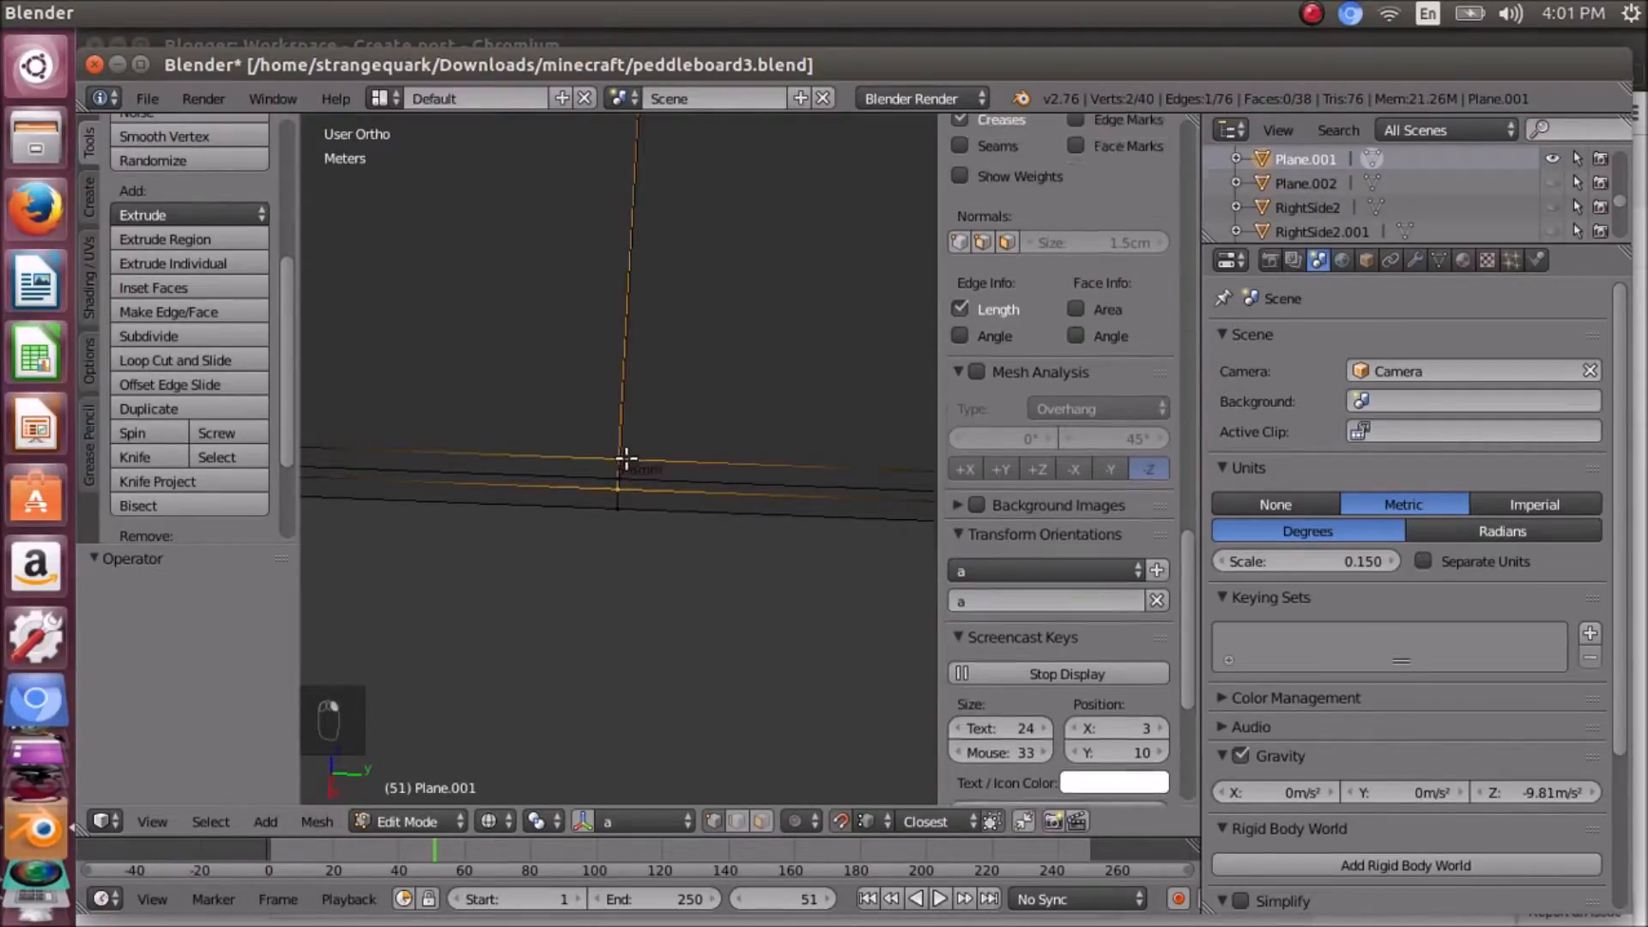
- Try to add the centre-loop vertices at the far short side individually, then clear that end with circle select
scroll(666, 421, "down", 4)
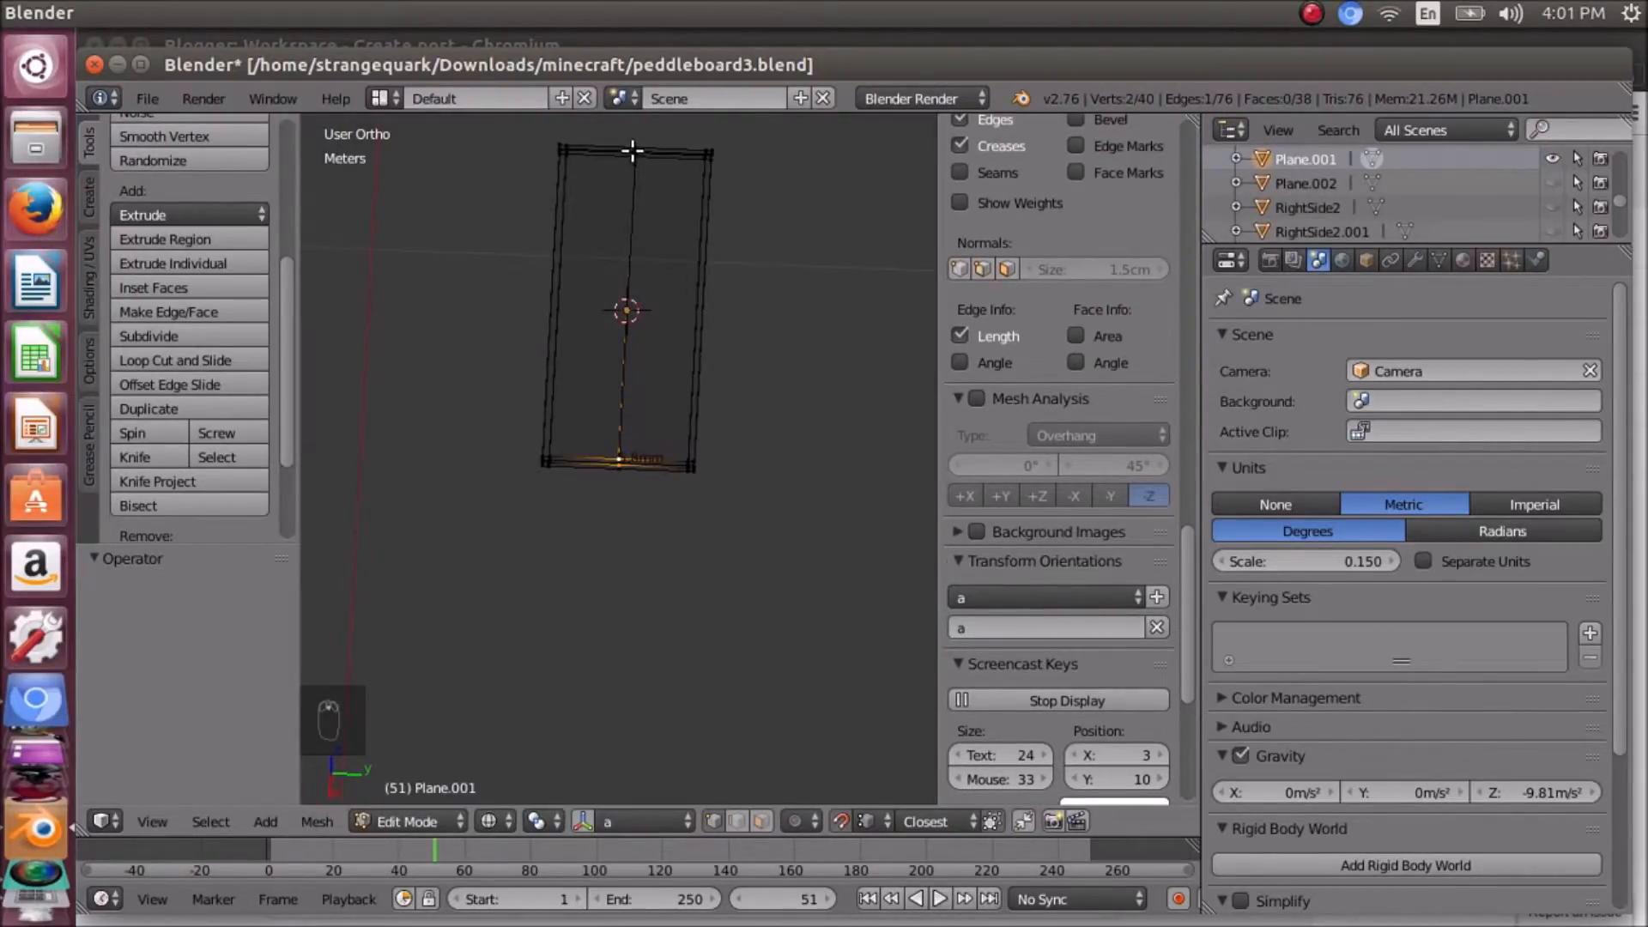
left_click(635, 149, "shift")
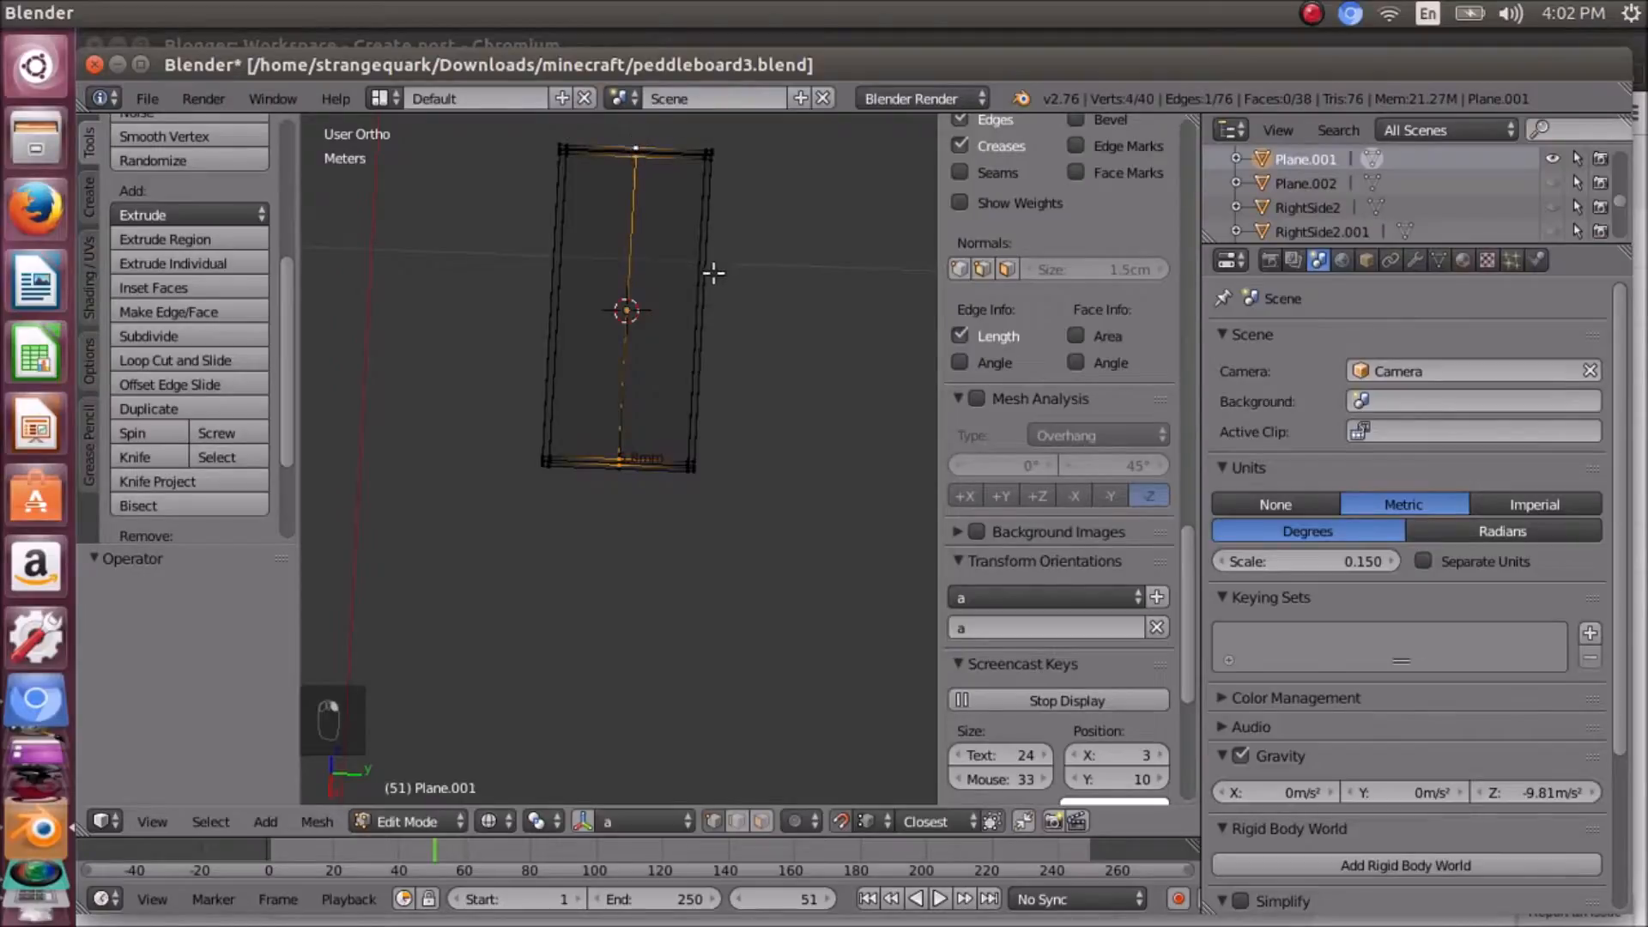
middle_click_drag(698, 269, 730, 599)
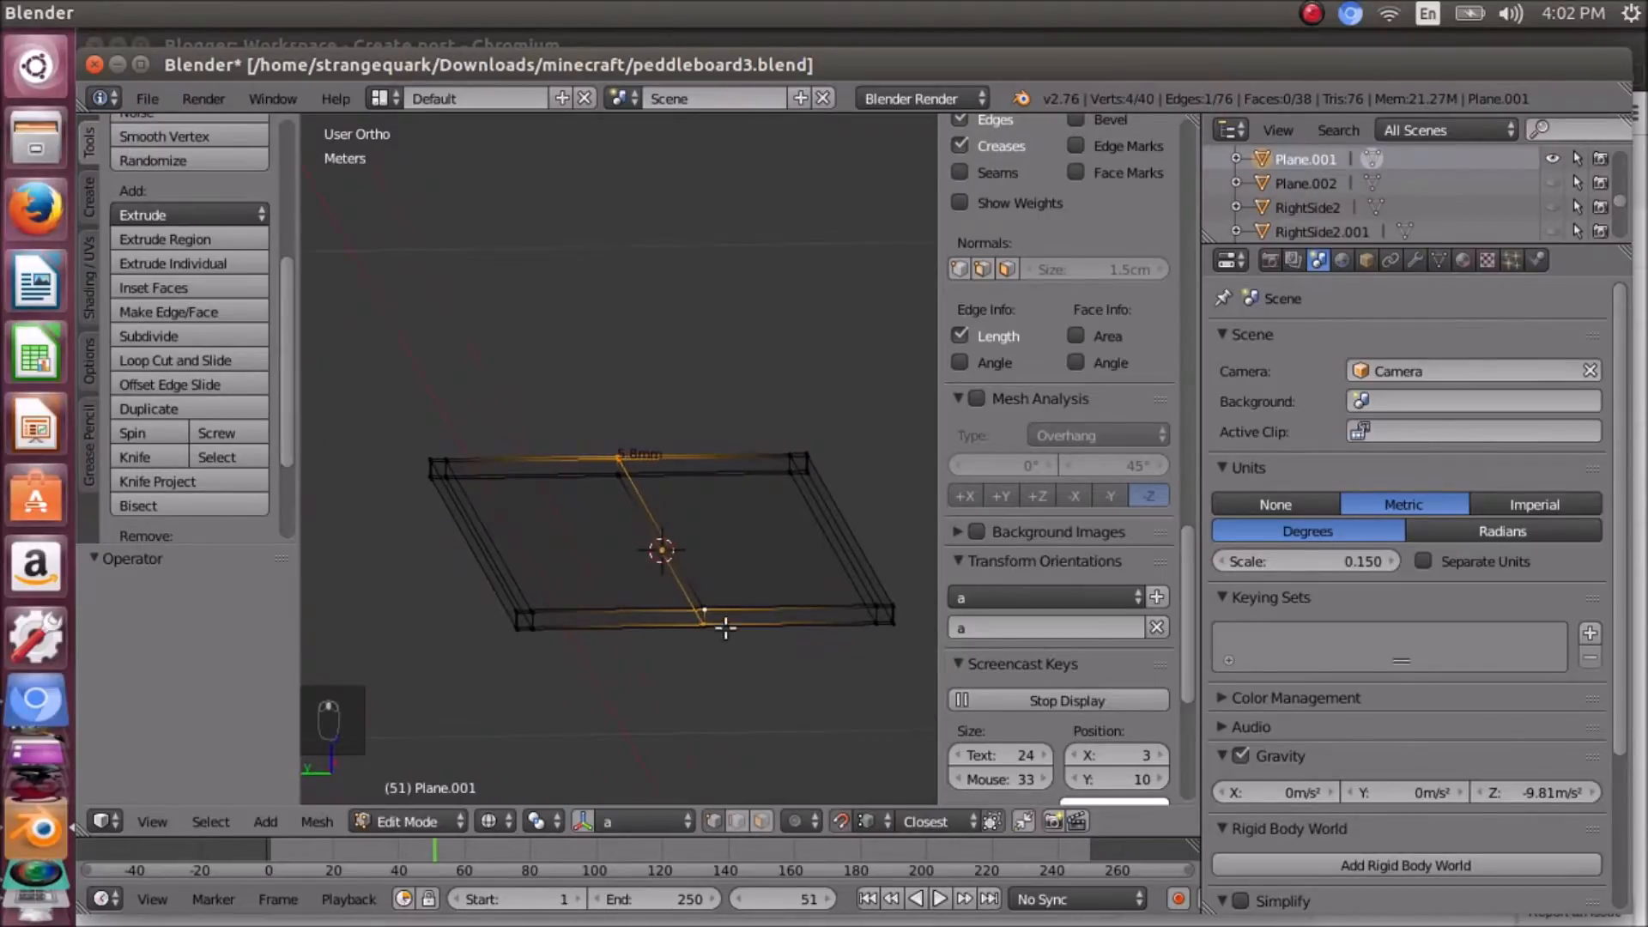
right_click(706, 614, "shift")
right_click(714, 624, "shift")
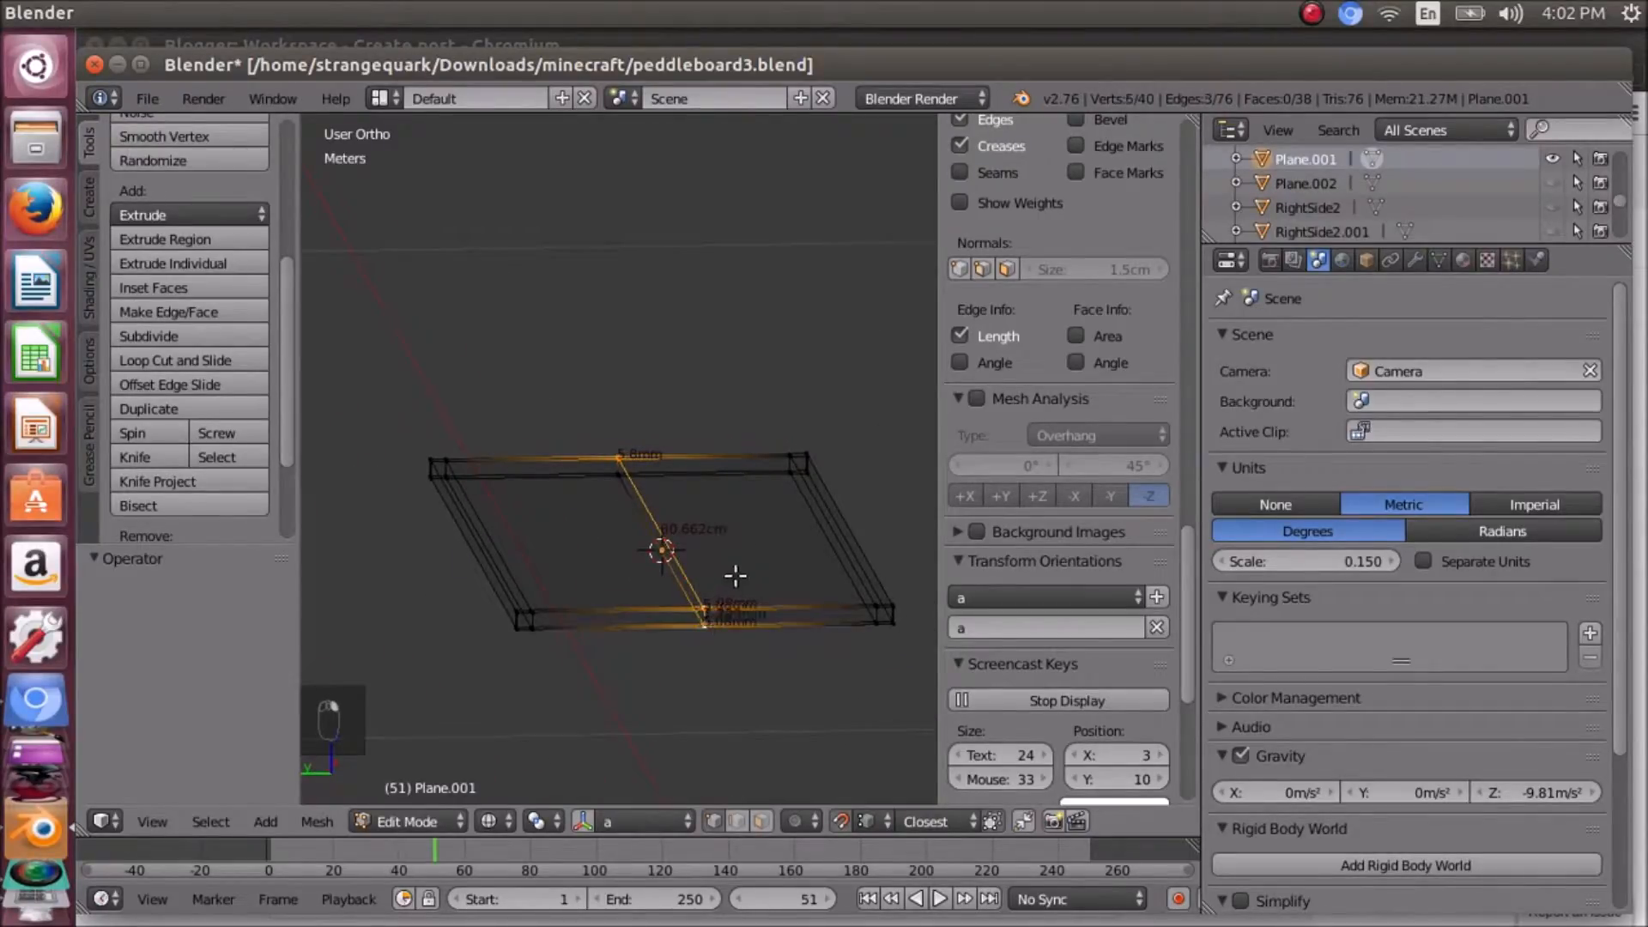
key("c")
middle_click(704, 625)
right_click(722, 616)
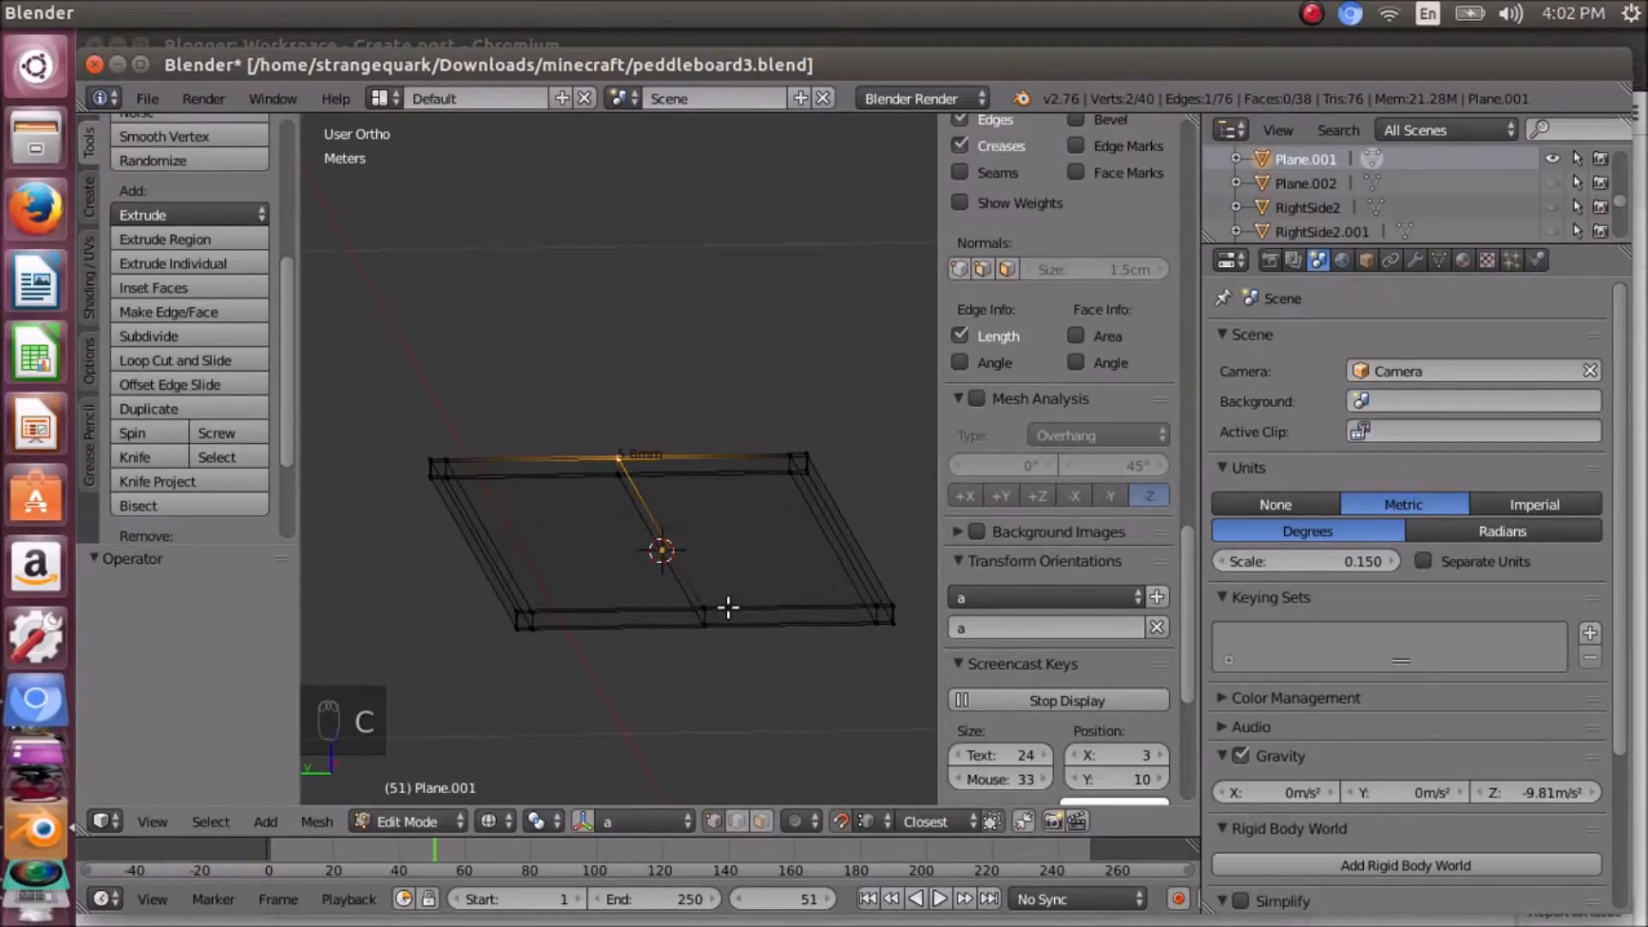
- From an end-on view, box-select the upper centre-loop vertices at both short sides of the panel
key("KP_Decimal")
key("KP_7")
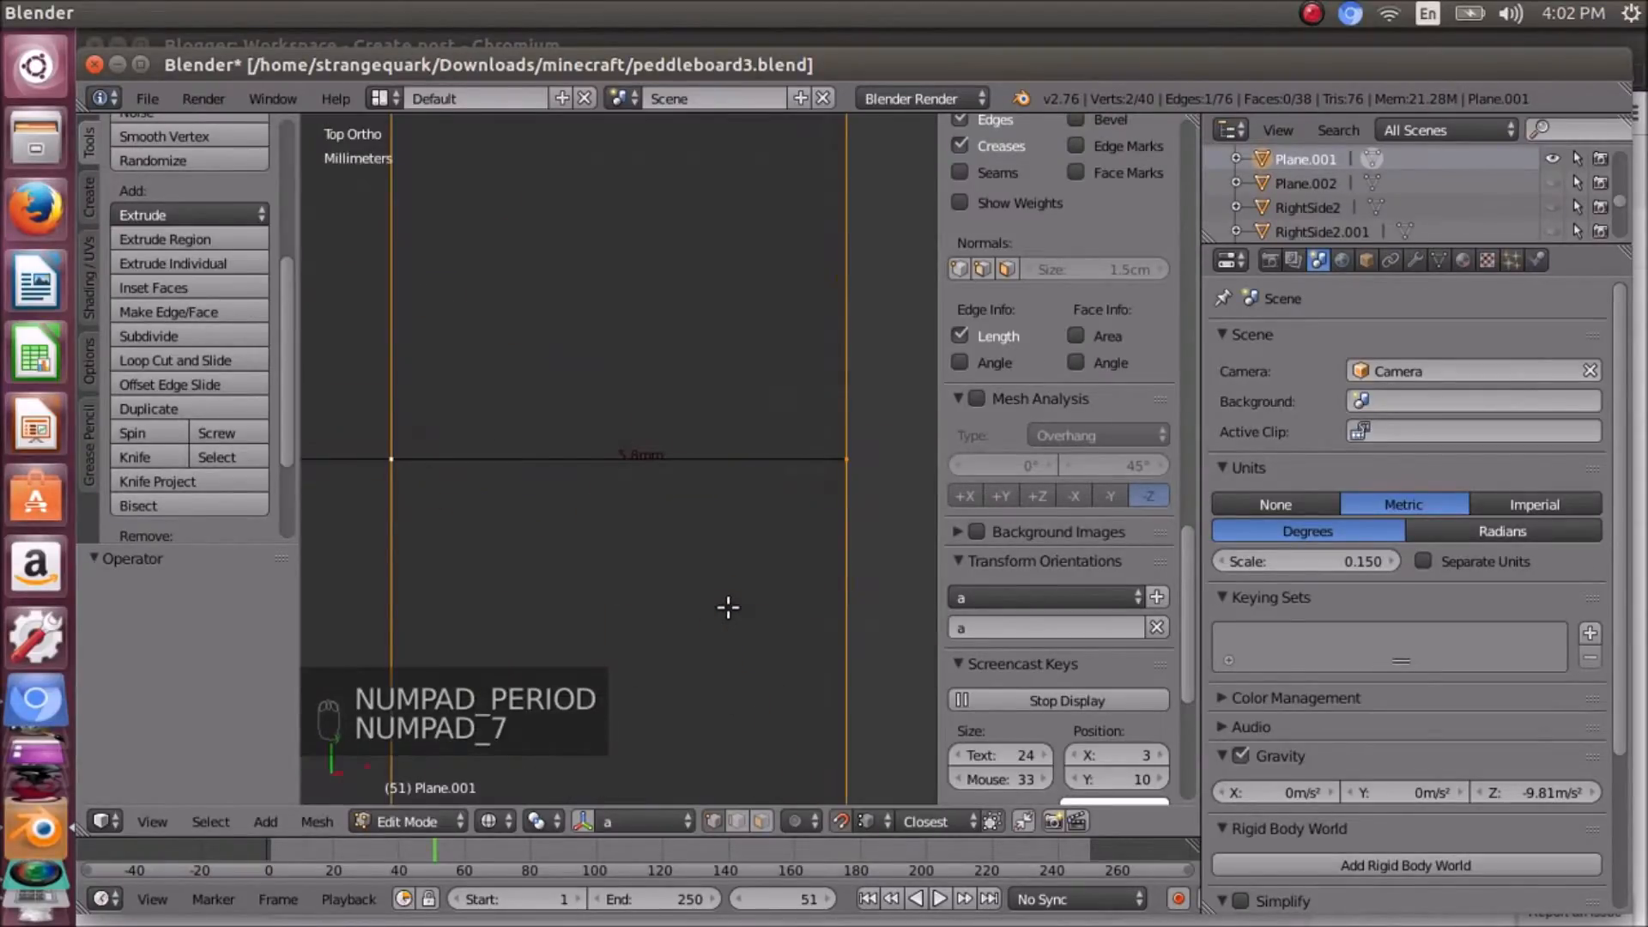
scroll(728, 606, "down", 8)
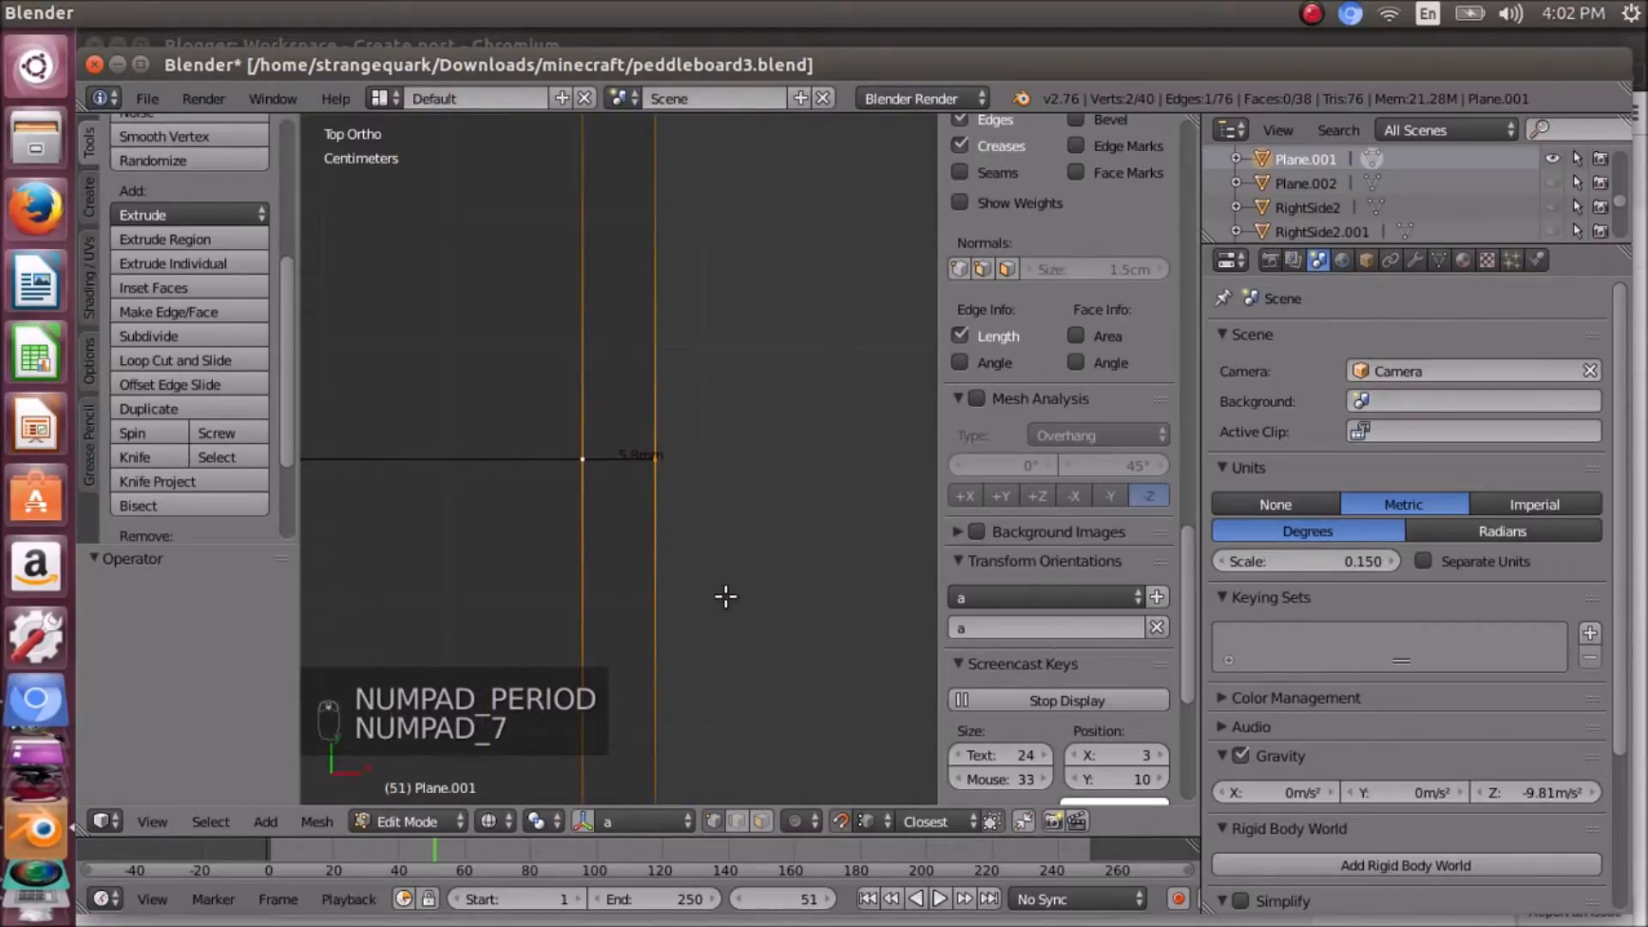
key("KP_6")
key("KP_6")
key("KP_6")
key("KP_6")
key("KP_6")
key("KP_6")
key("KP_6")
key("KP_6")
key("KP_6")
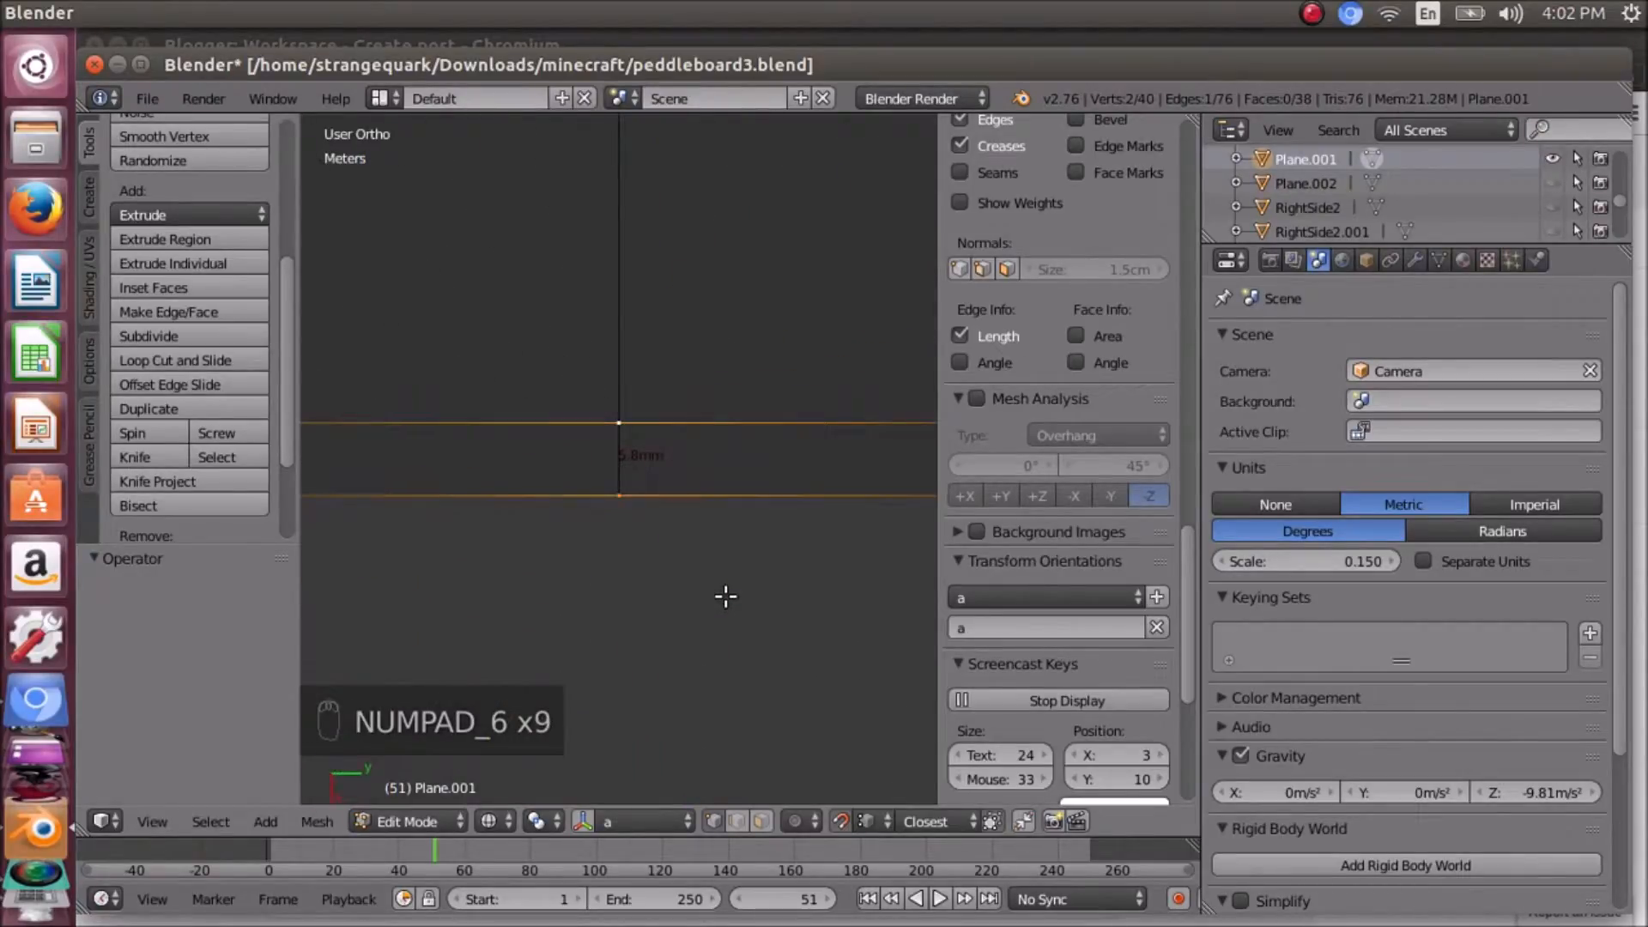
key("KP_2")
key("KP_2")
key("KP_2")
key("KP_2")
key("KP_2")
key("KP_2")
key("KP_2")
key("KP_2")
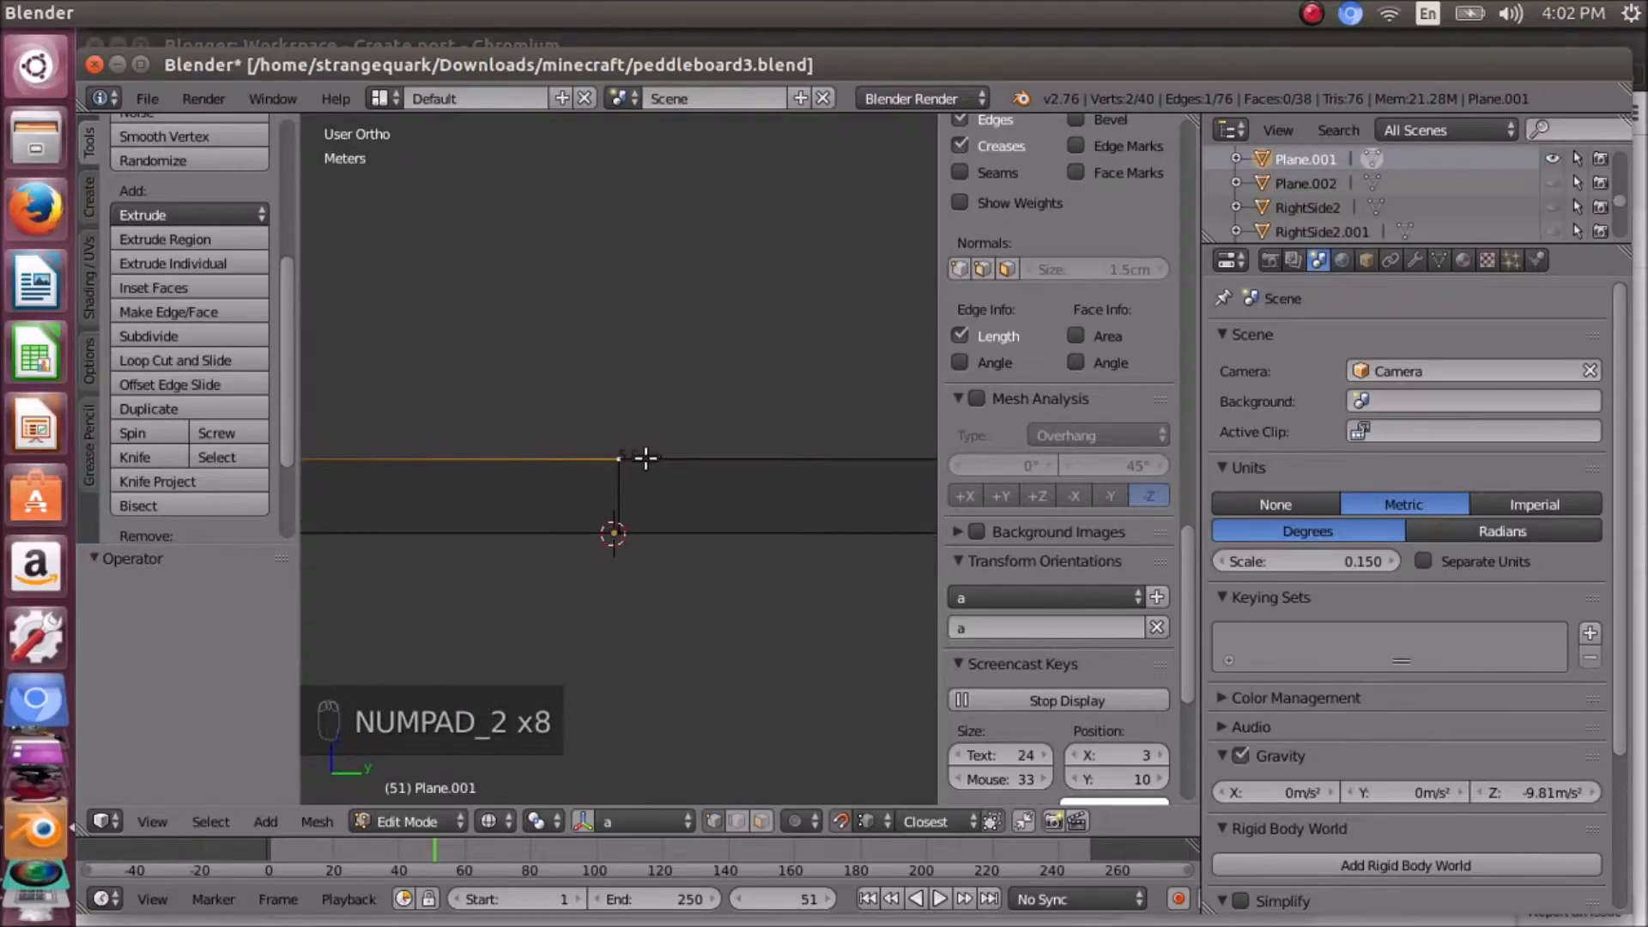
key("b")
left_click_drag(599, 440, 643, 493)
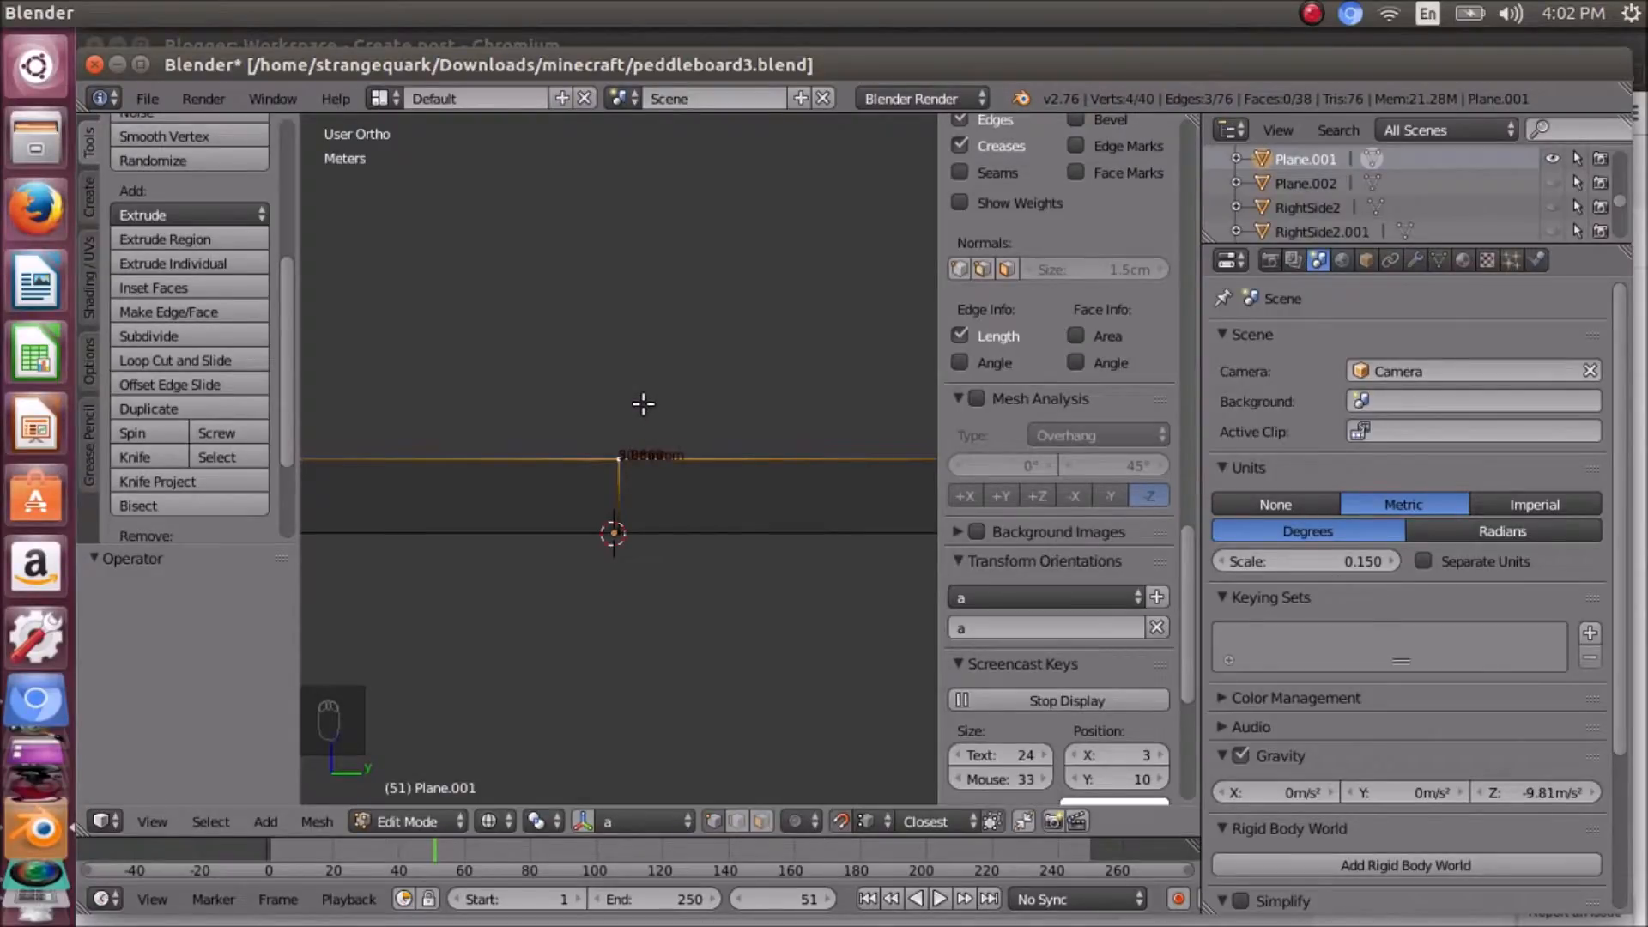
middle_click_drag(643, 403, 601, 558)
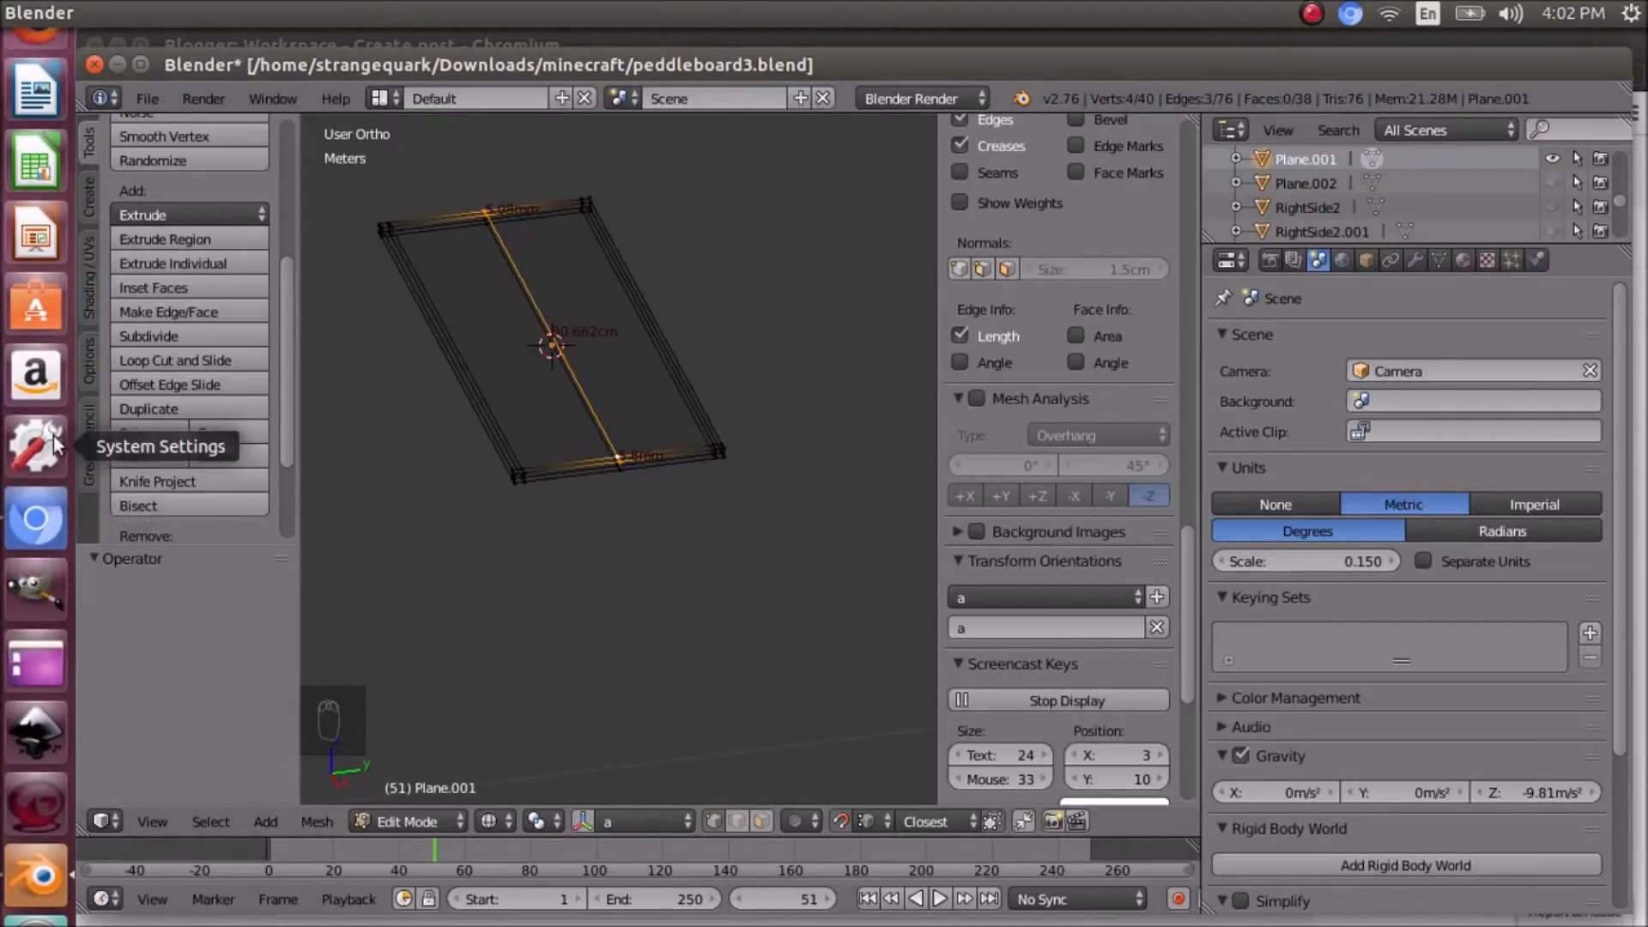
- Switch to the Calculator, clear the previous result, compute 5.08÷2, and return to Blender
left_click(44, 805)
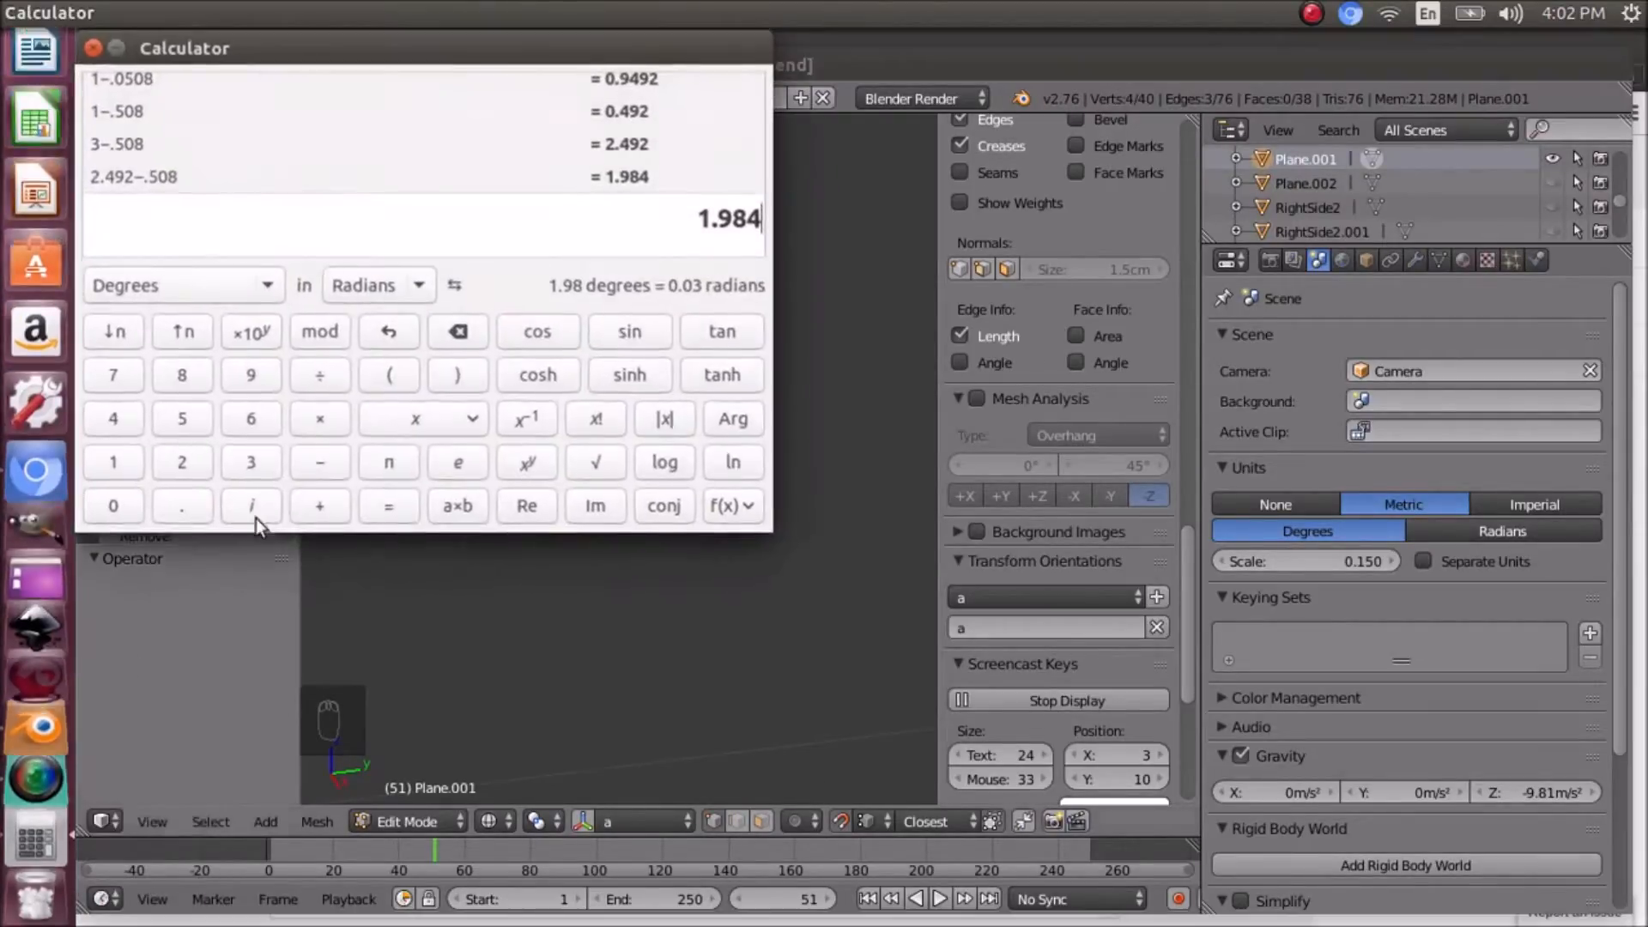
left_click(469, 326)
type("5.0")
type("8/2")
key("Return")
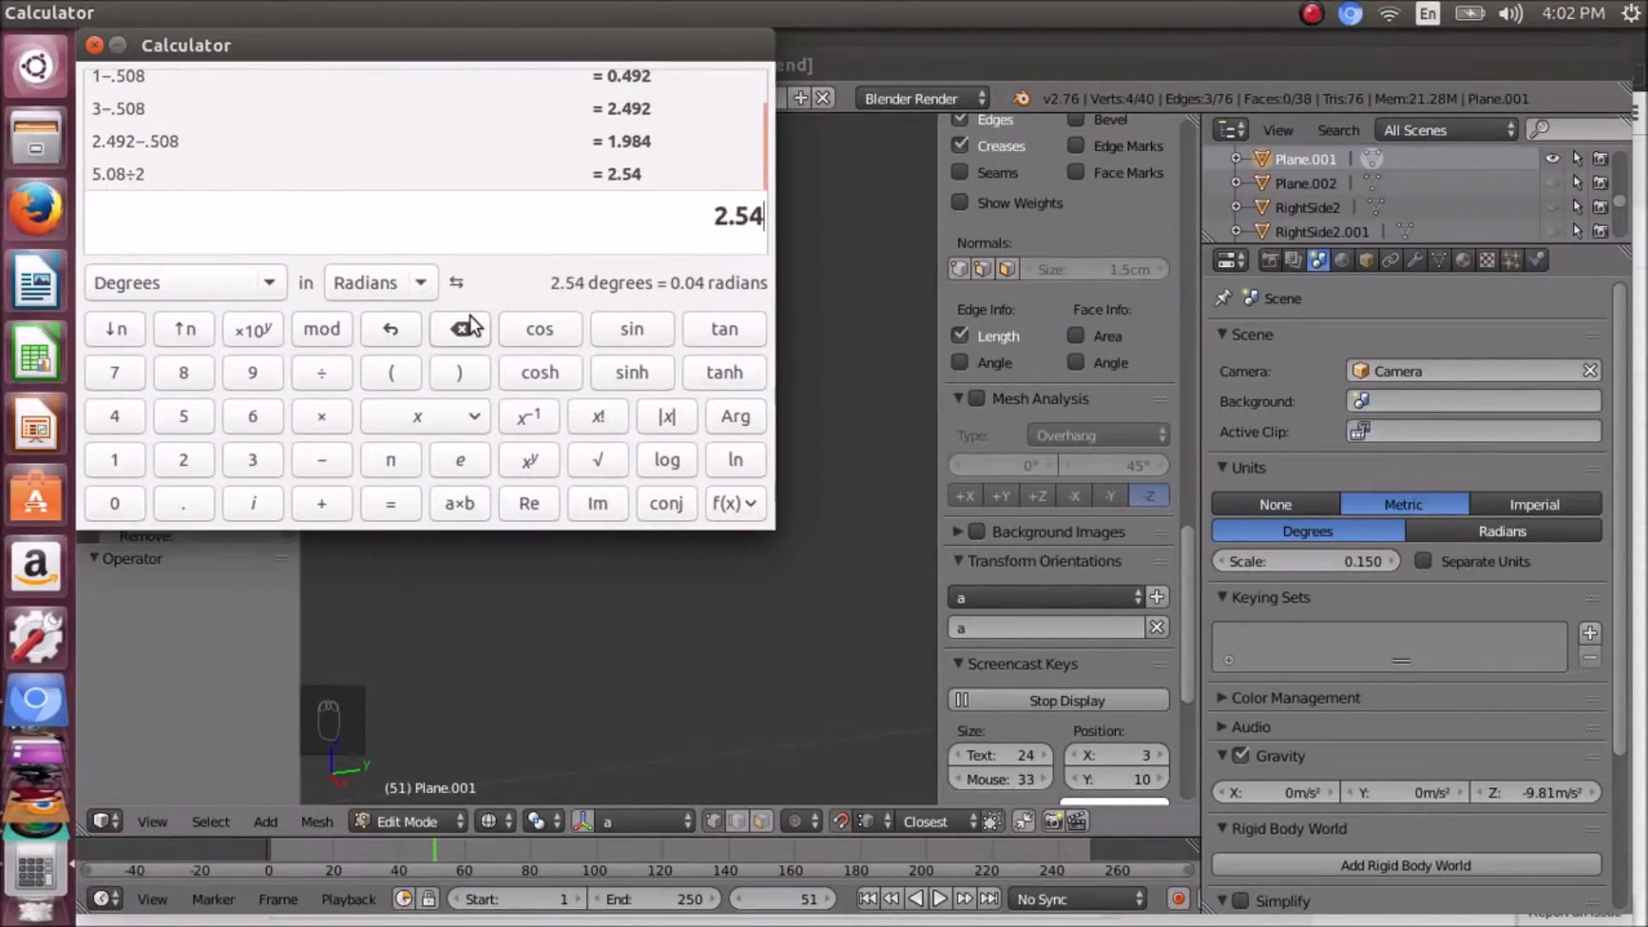
left_click(961, 65)
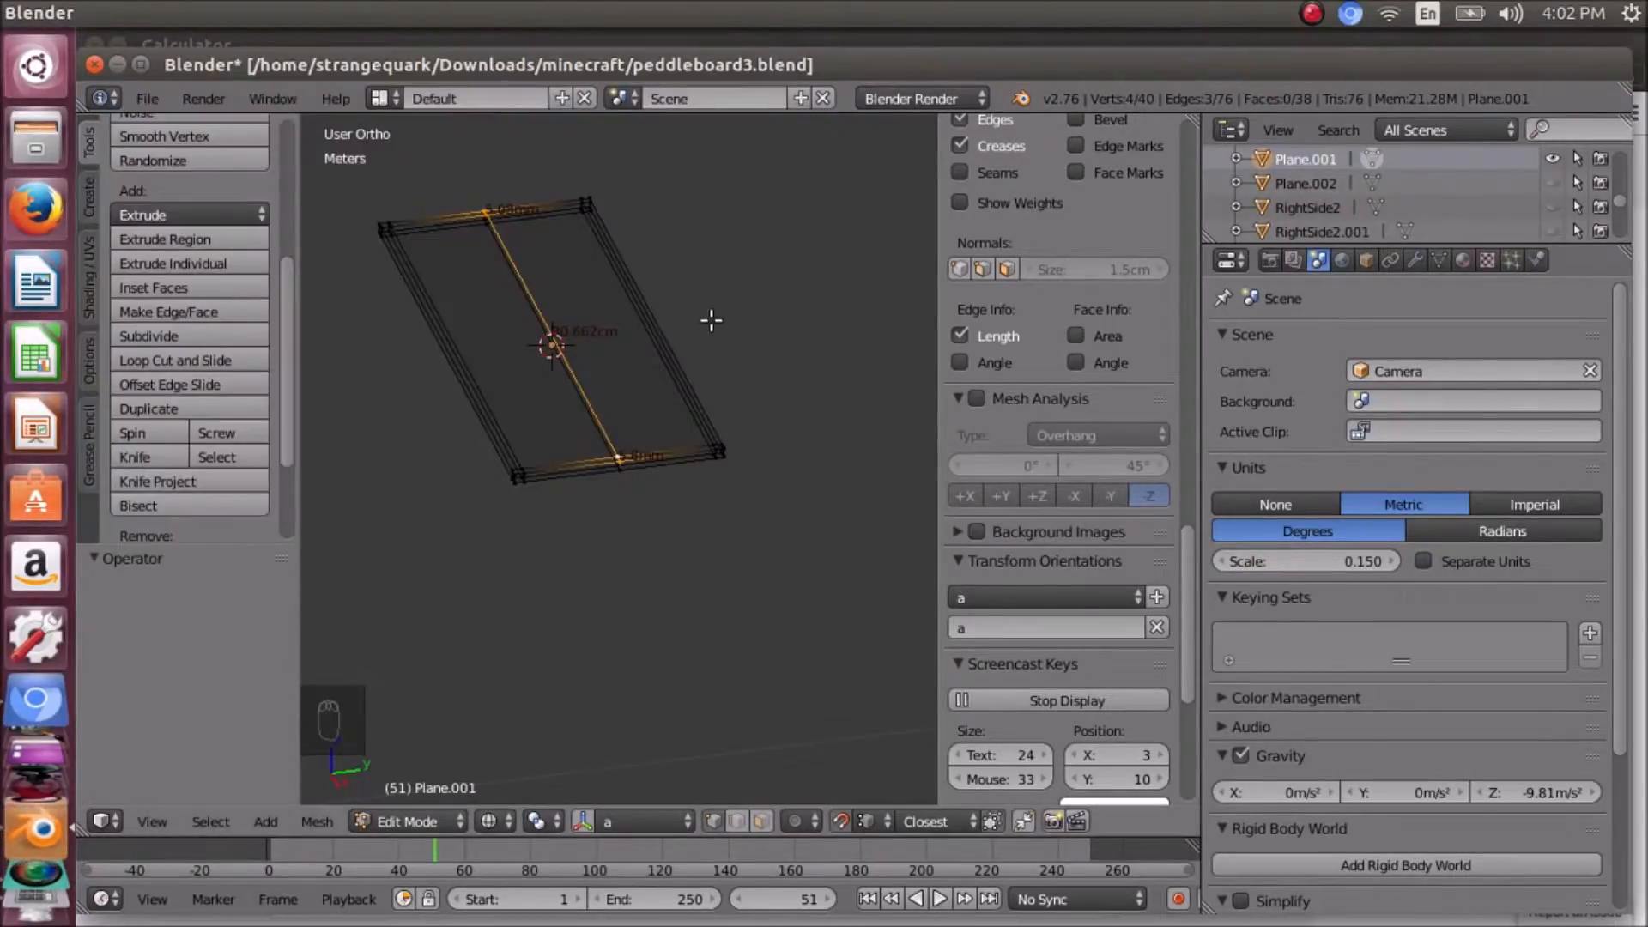
- Inspect the centre vertices at the near short side, recheck the 5.08÷2 result in the Calculator, and return to Blender
middle_click_drag(769, 404, 725, 482)
scroll(725, 481, "up", 5)
middle_click_drag(736, 558, 690, 574)
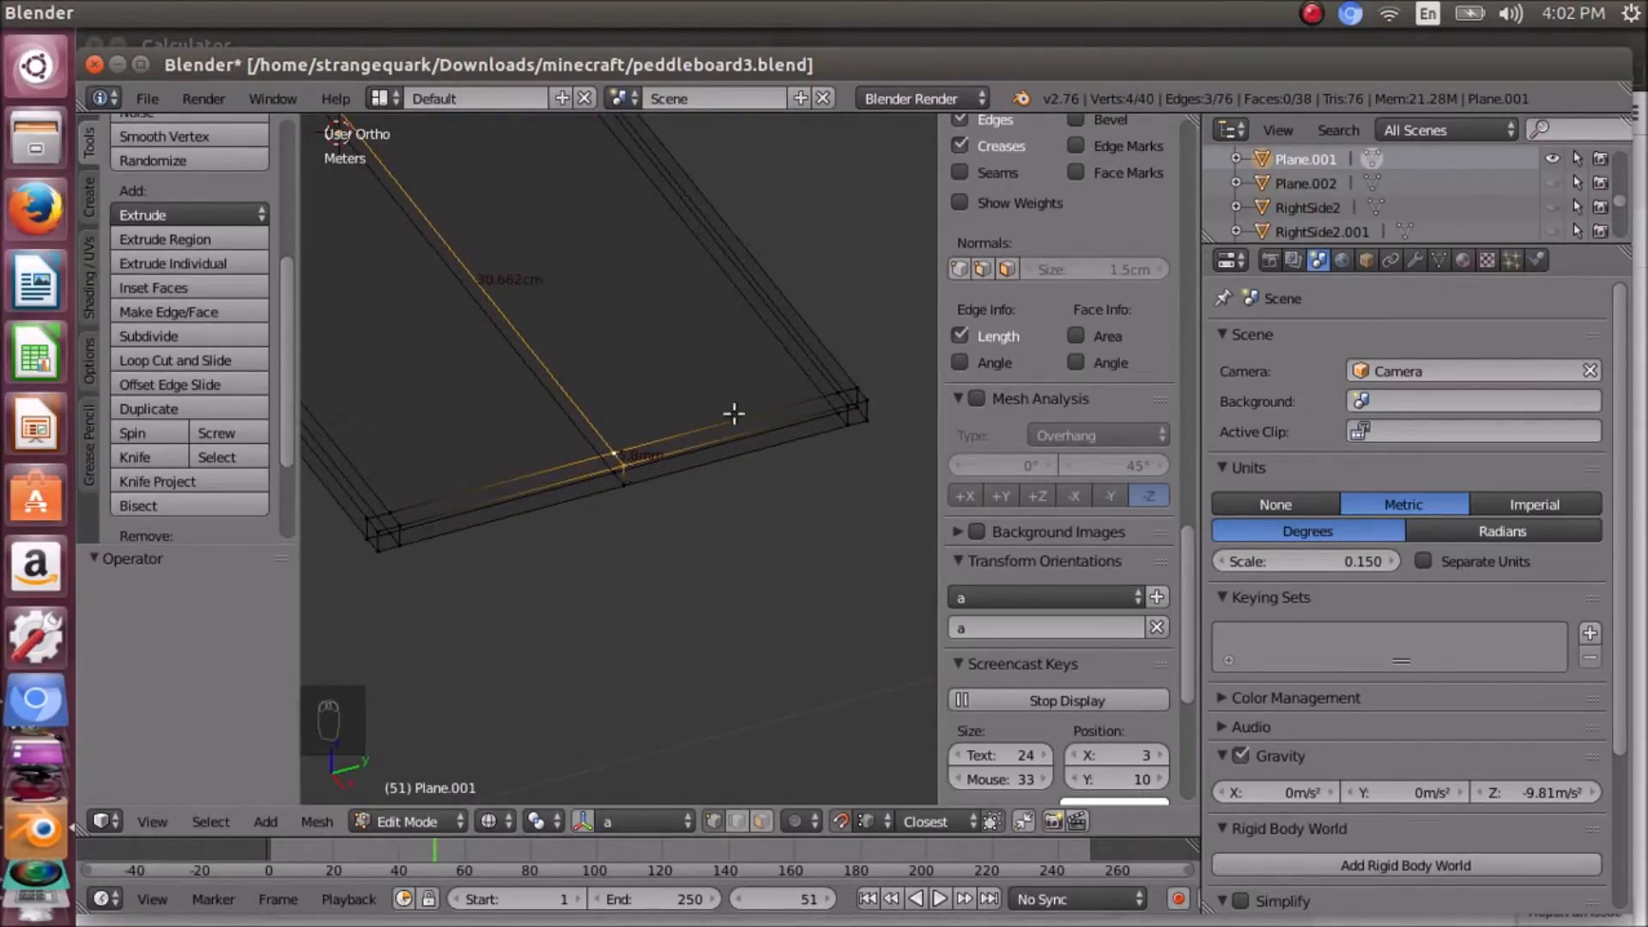
left_click(33, 820)
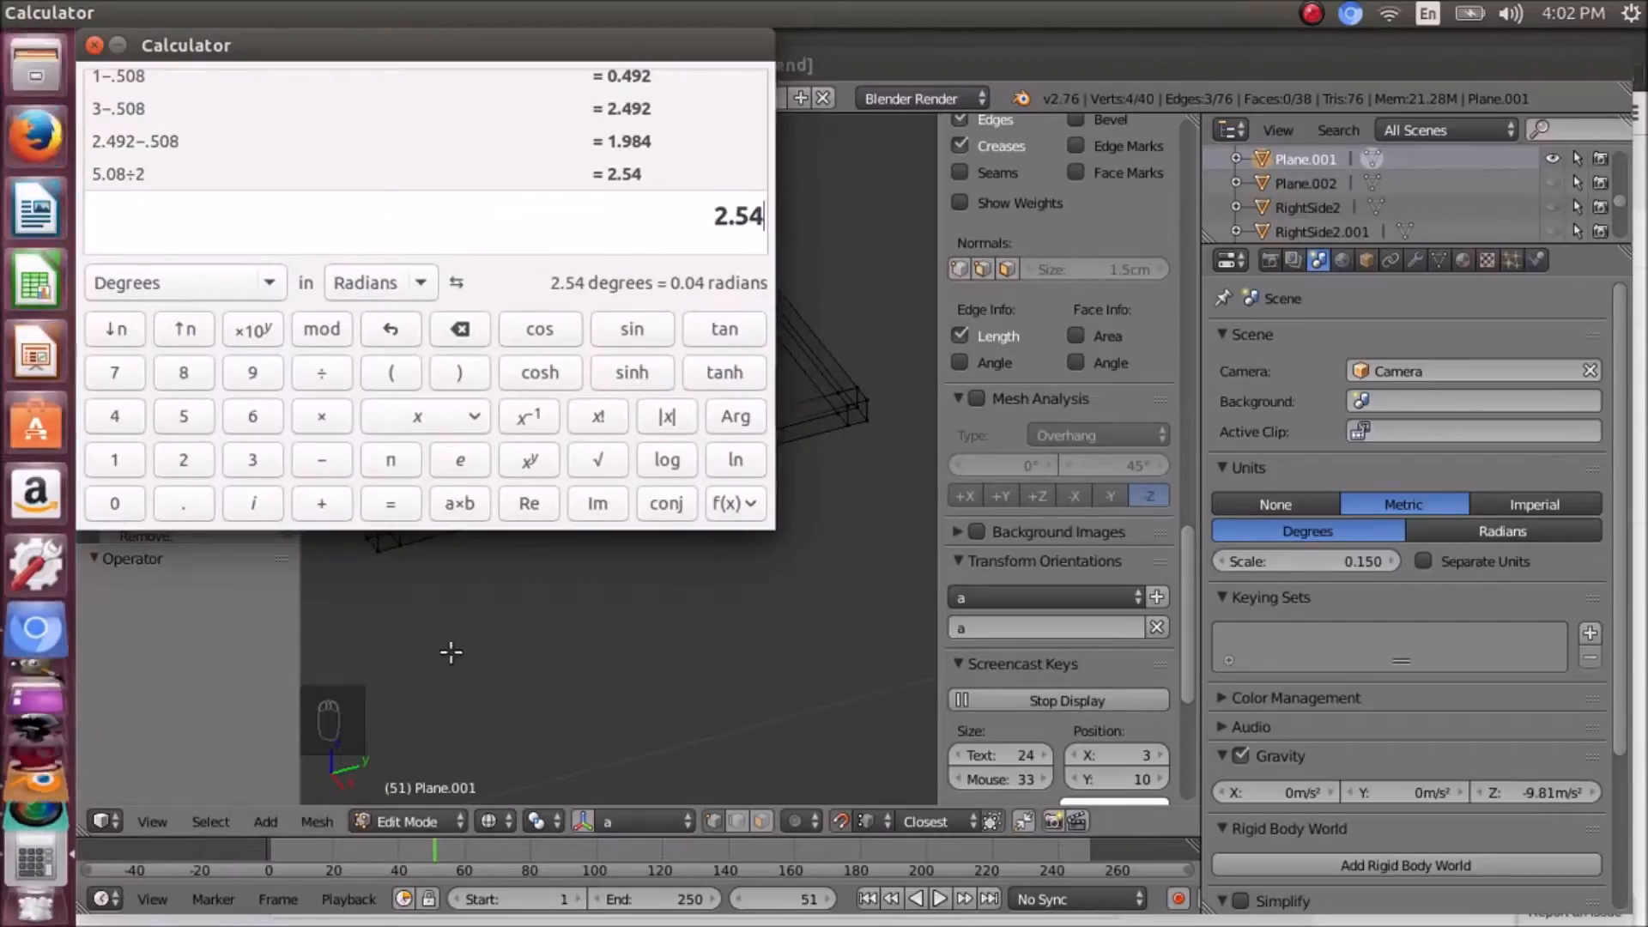
left_click(780, 590)
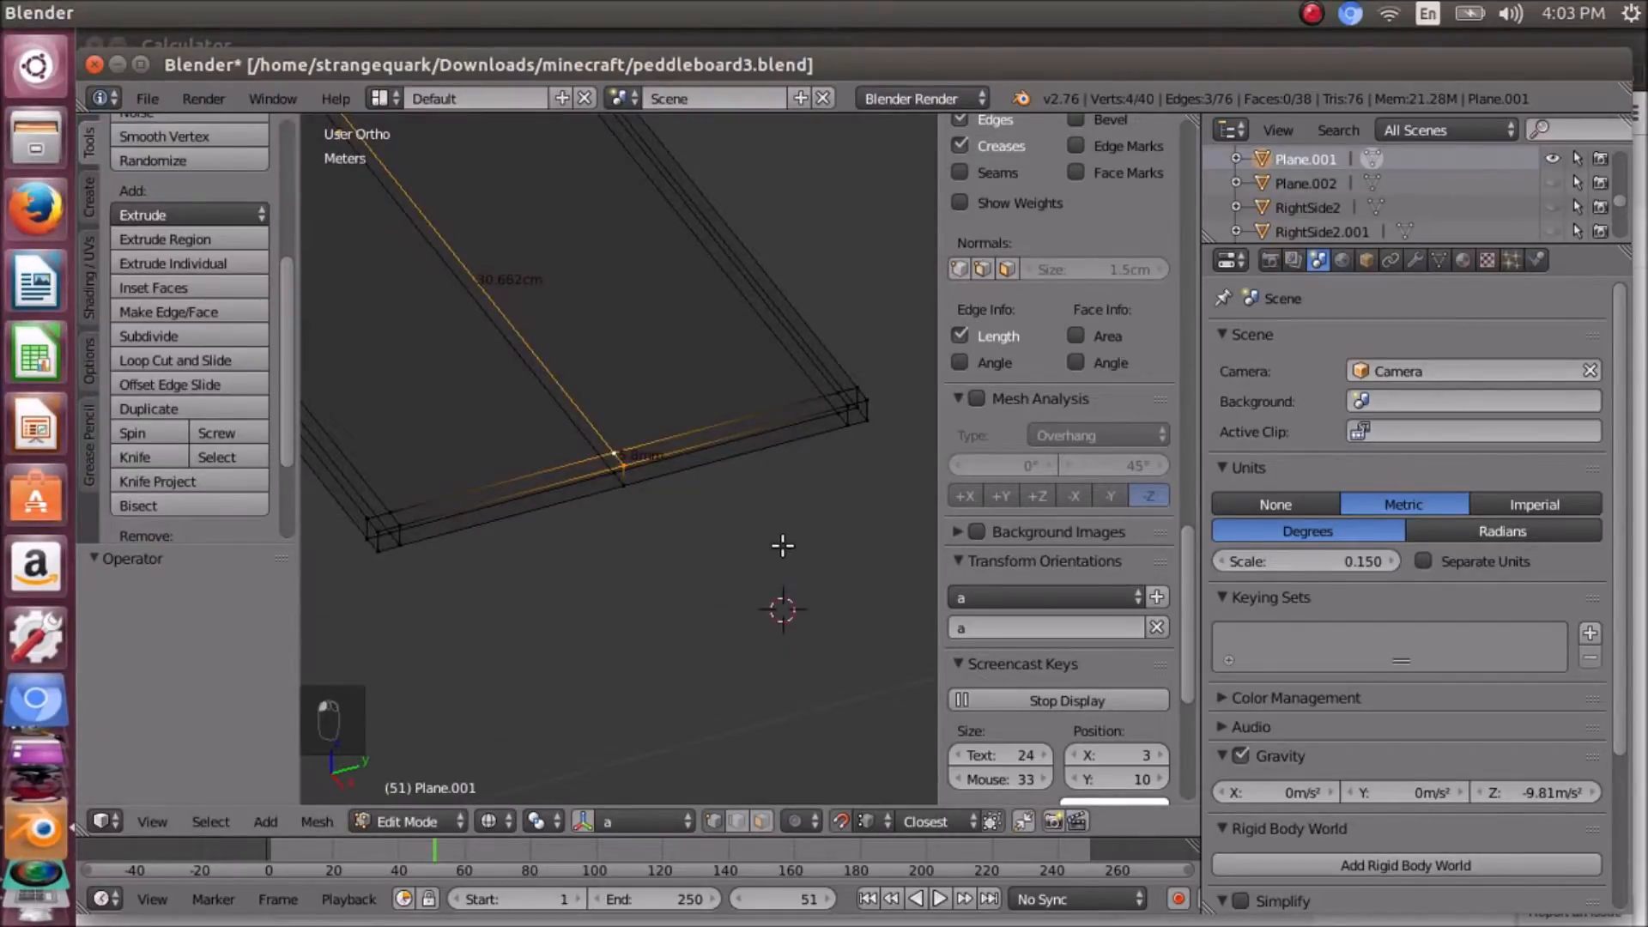
- Extrude the selected upper centre-loop vertices along the global Y axis by .01696 (2.544 mm)
key("e")
key("y")
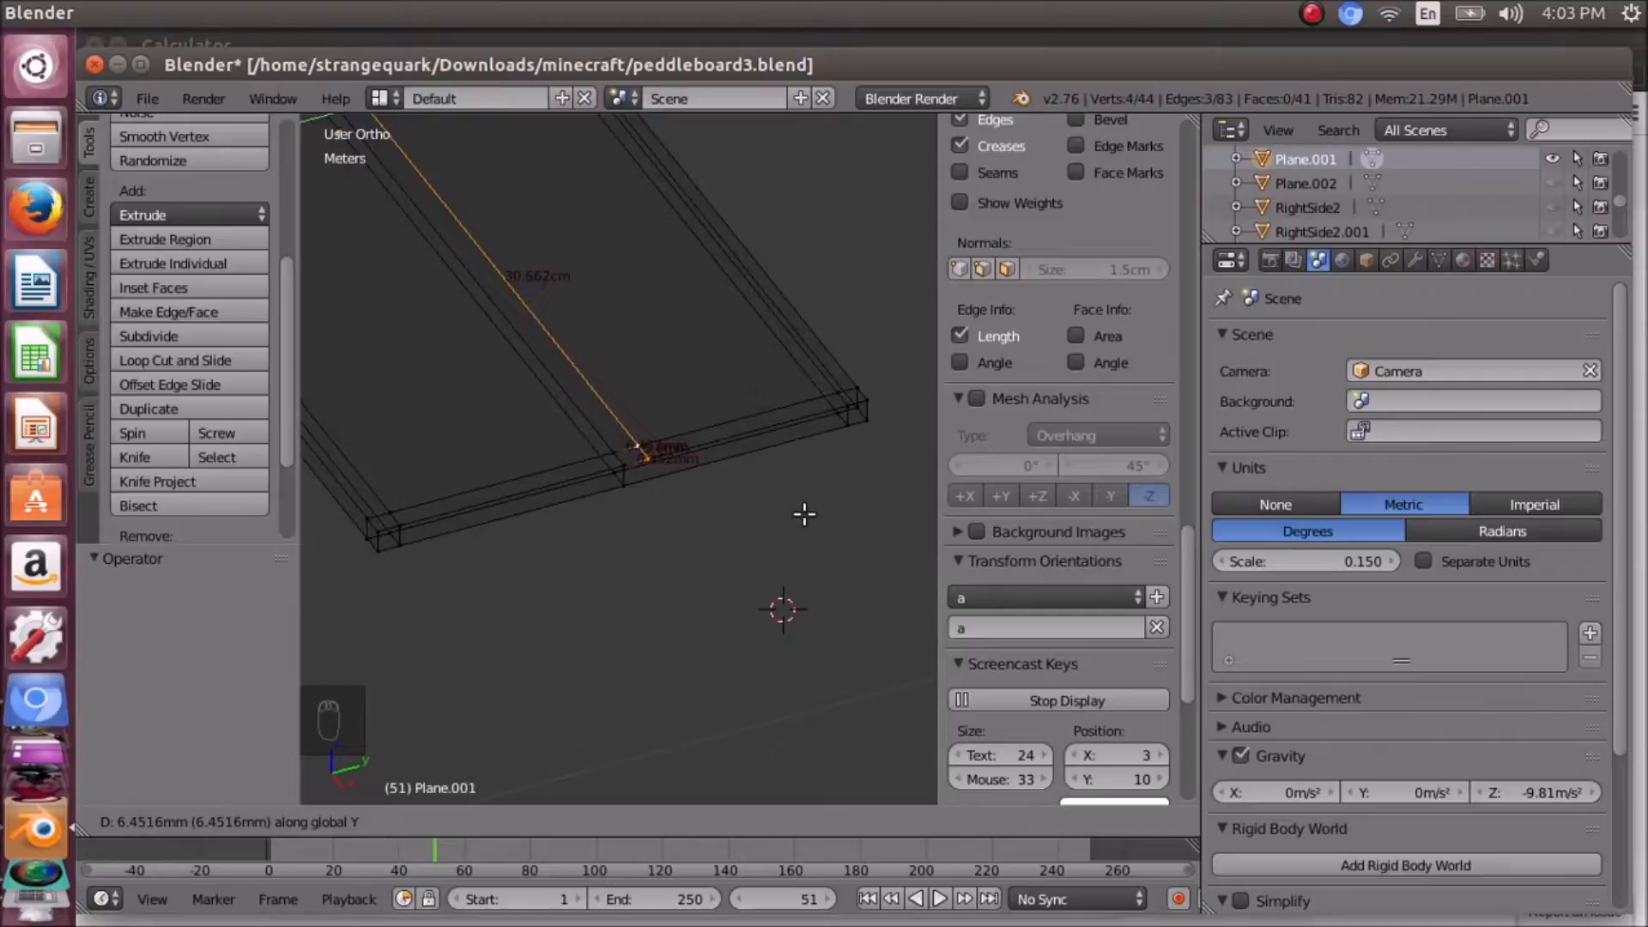
key("y")
key("y")
key("y")
key("y")
key("y")
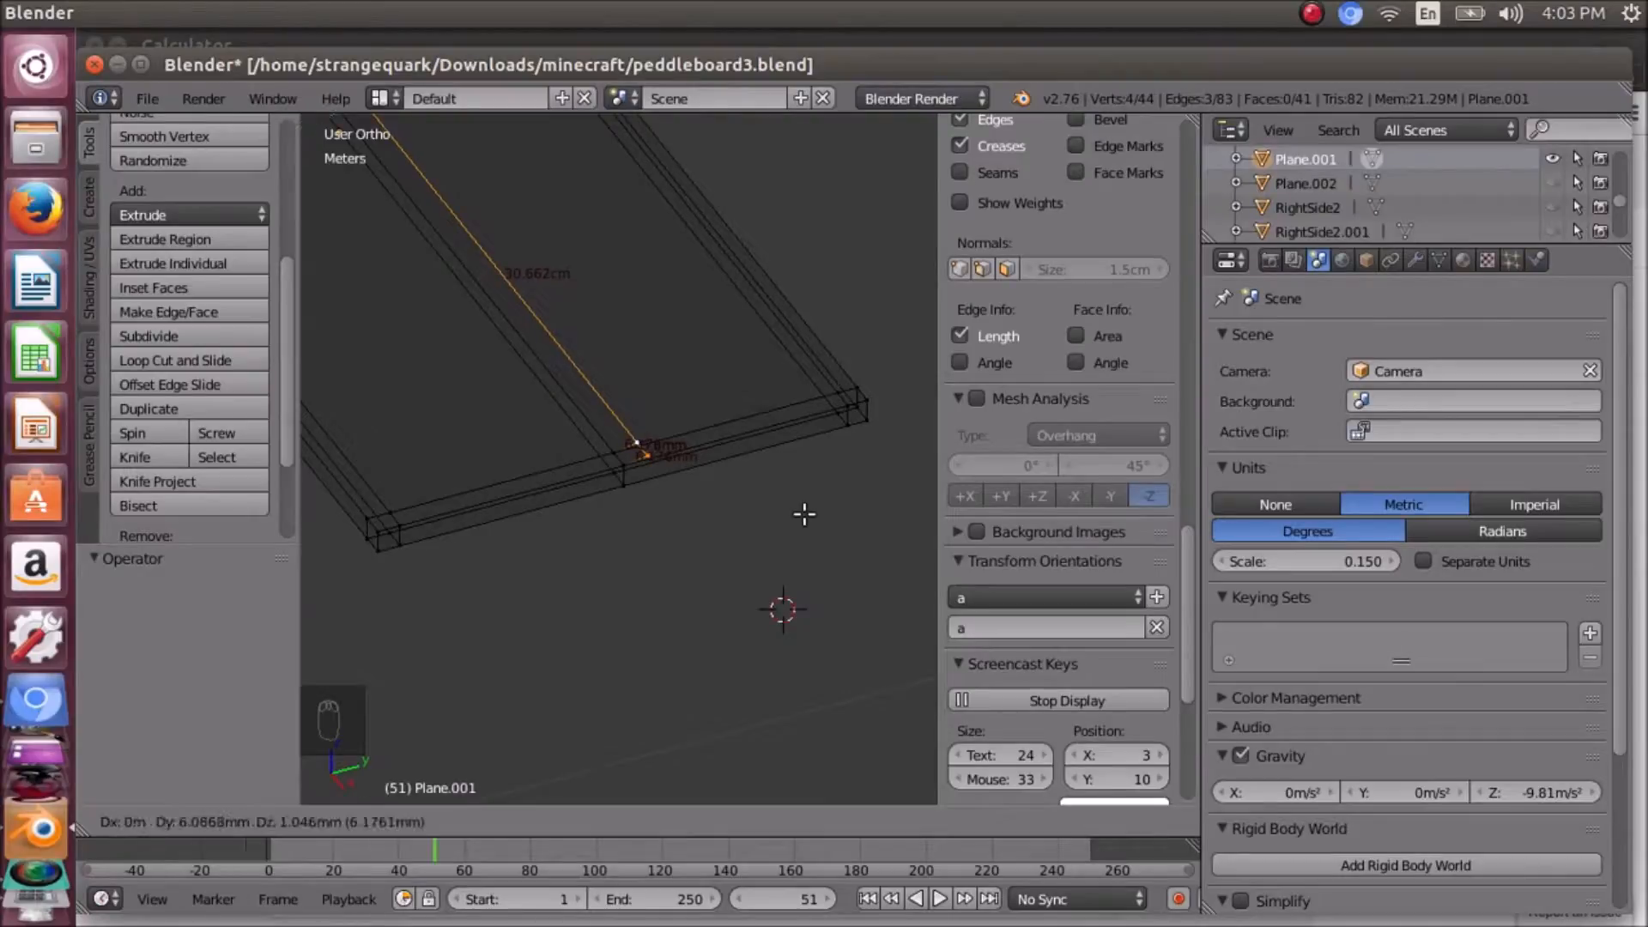
key("y")
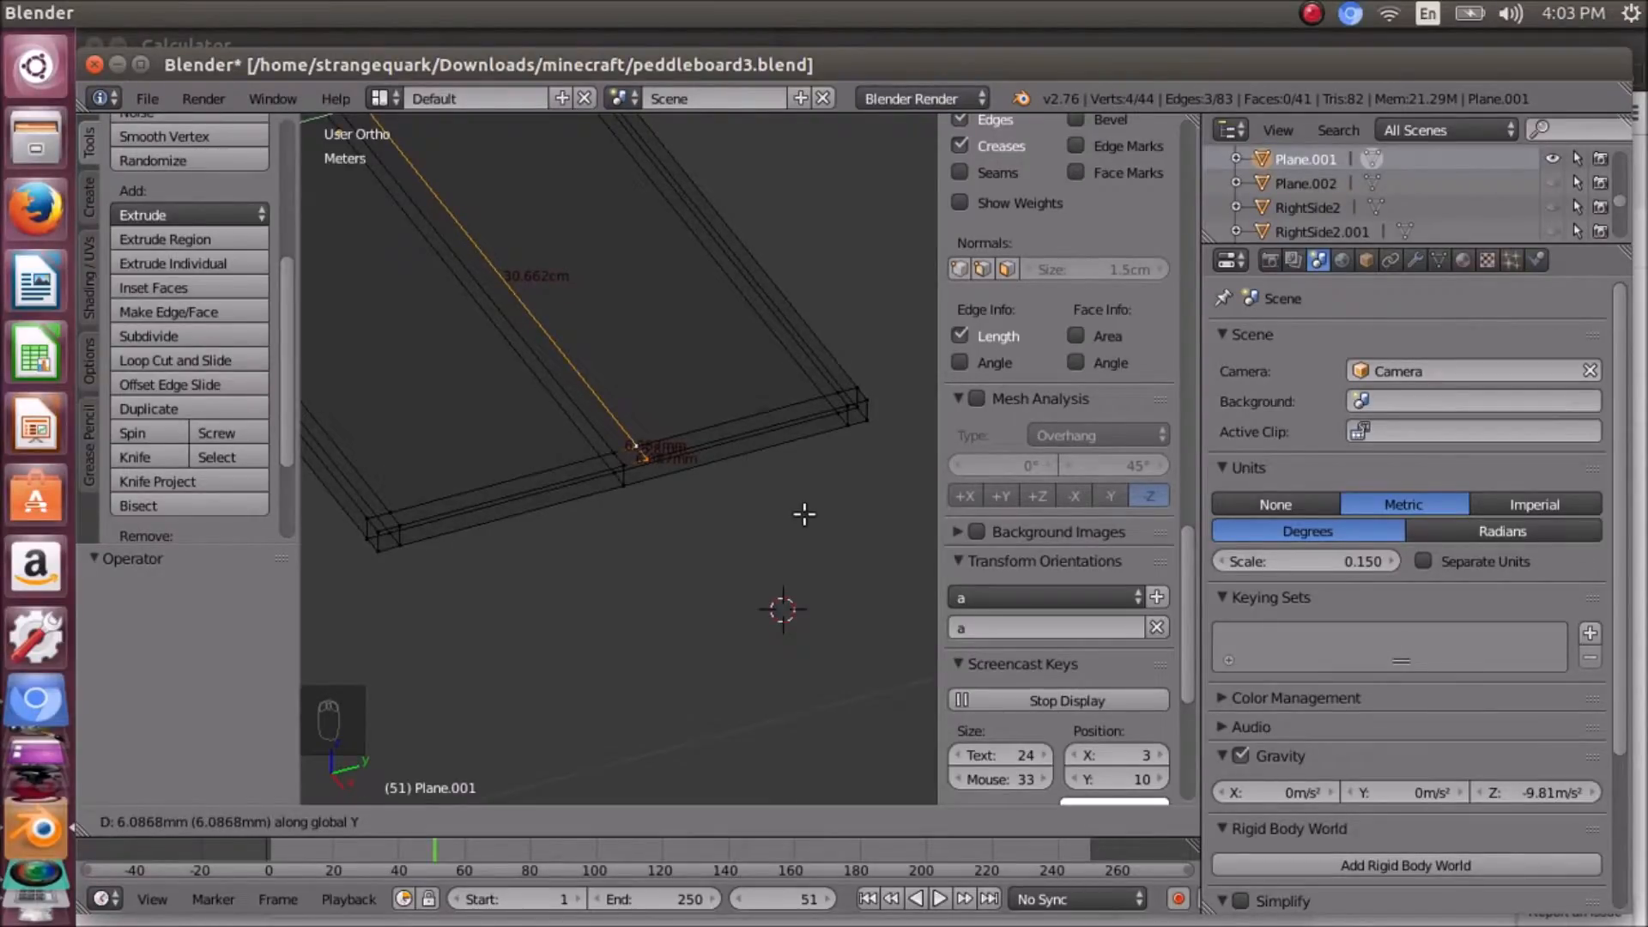
type(".02")
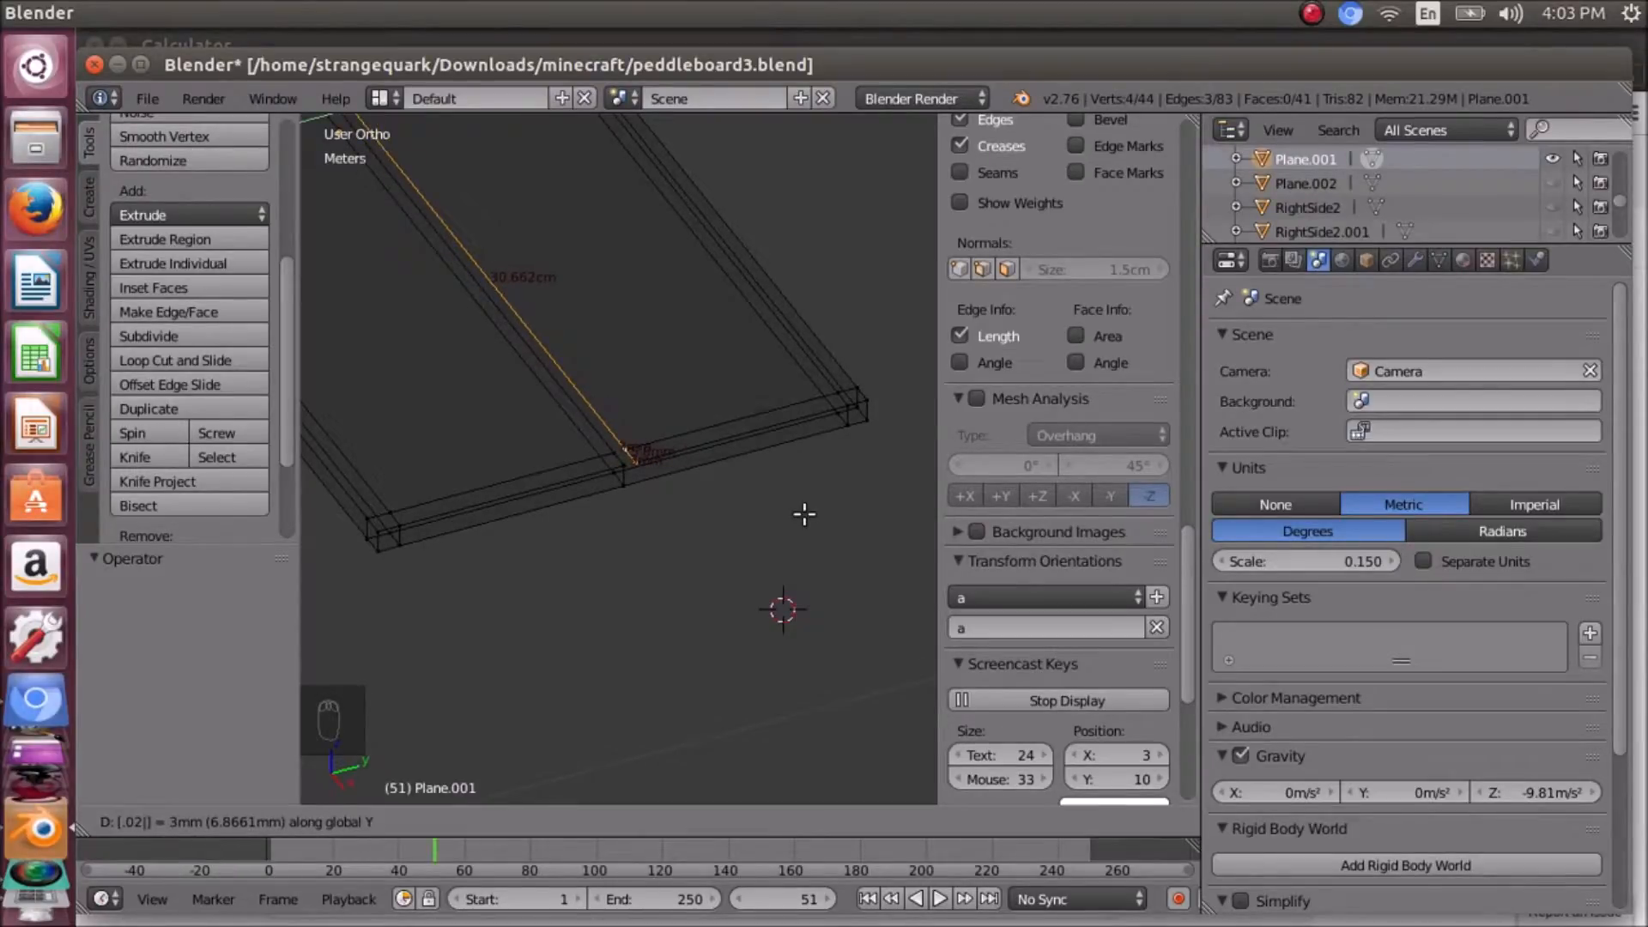
key("BackSpace")
type("15")
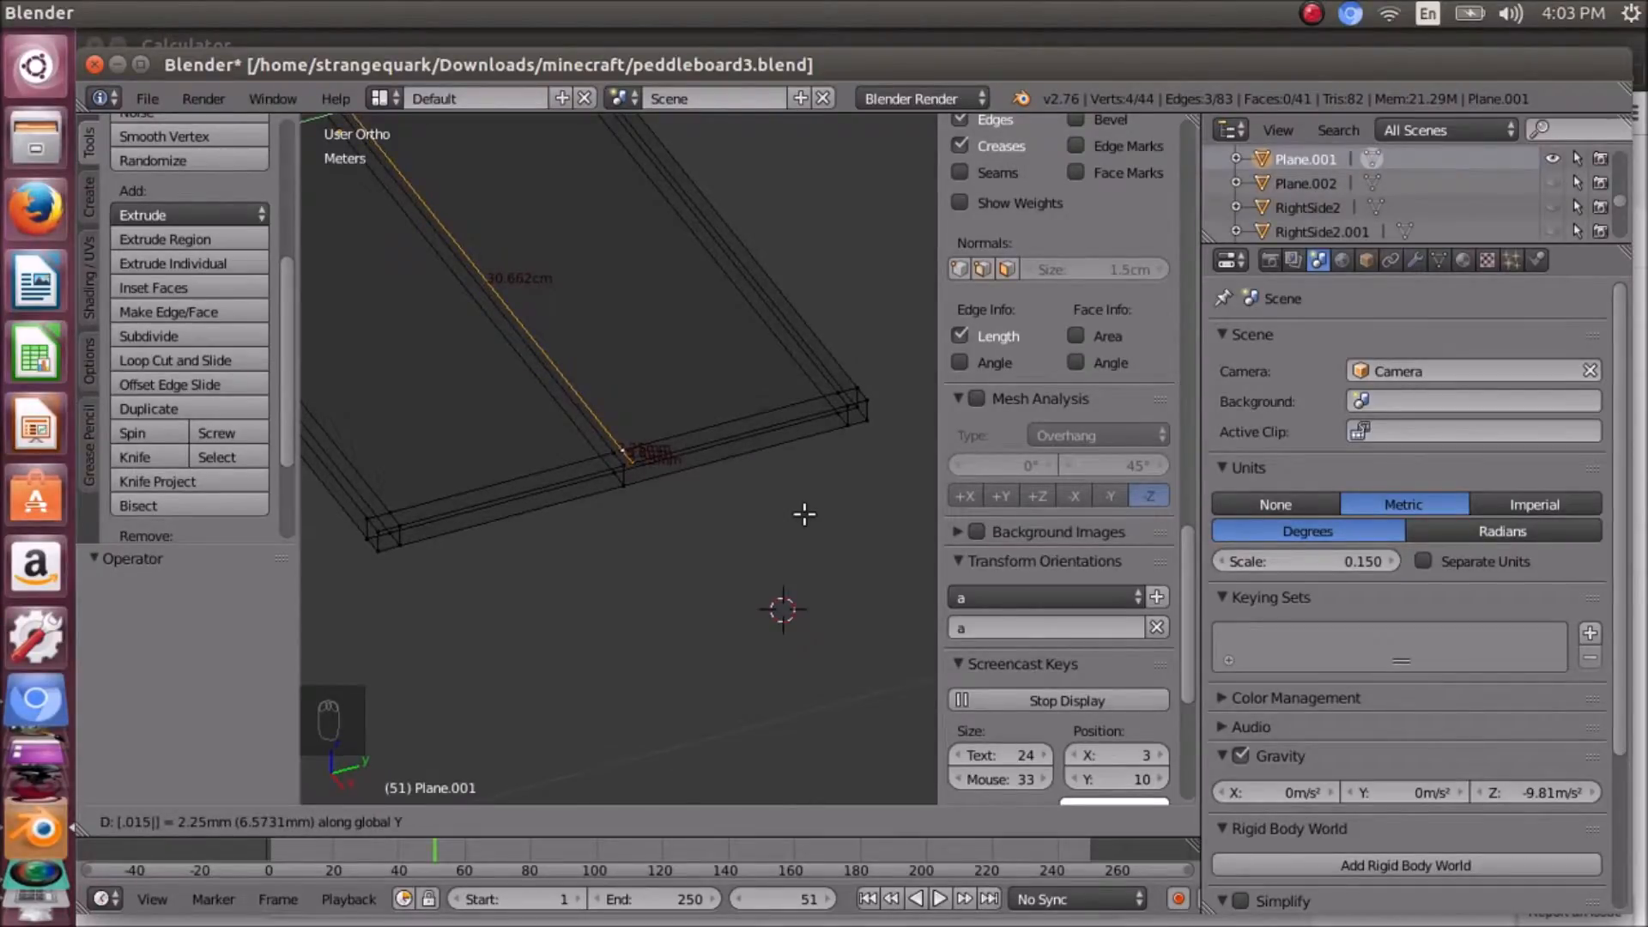
key("BackSpace")
type("7")
key("BackSpace")
type("67")
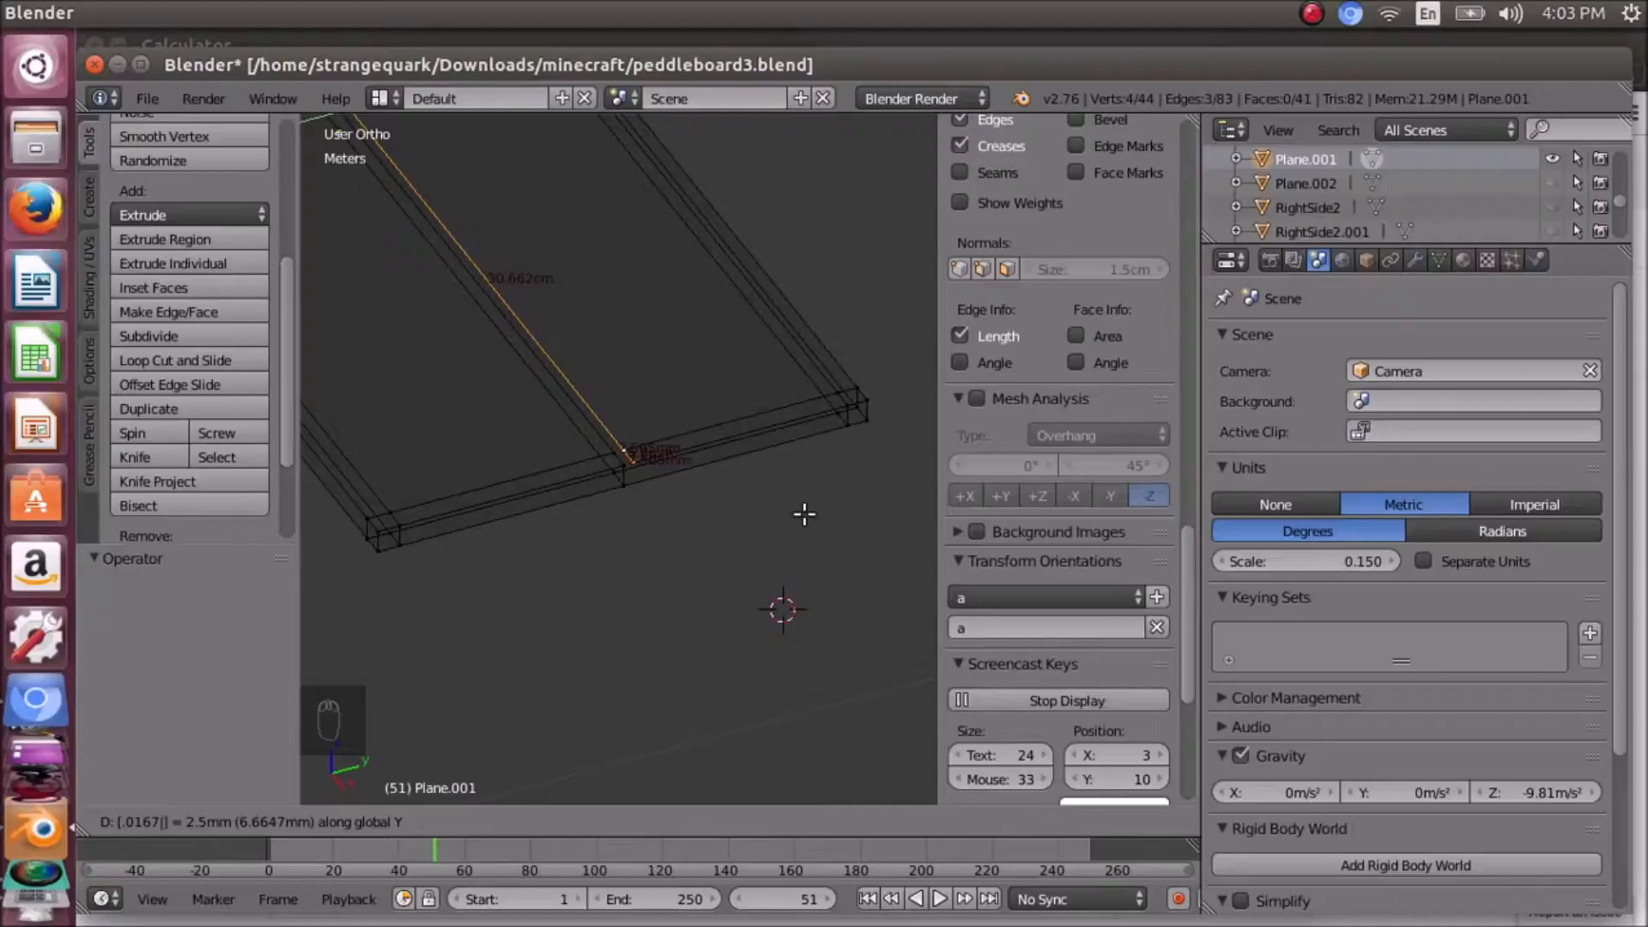
key("BackSpace")
type("8")
key("BackSpace")
type("9")
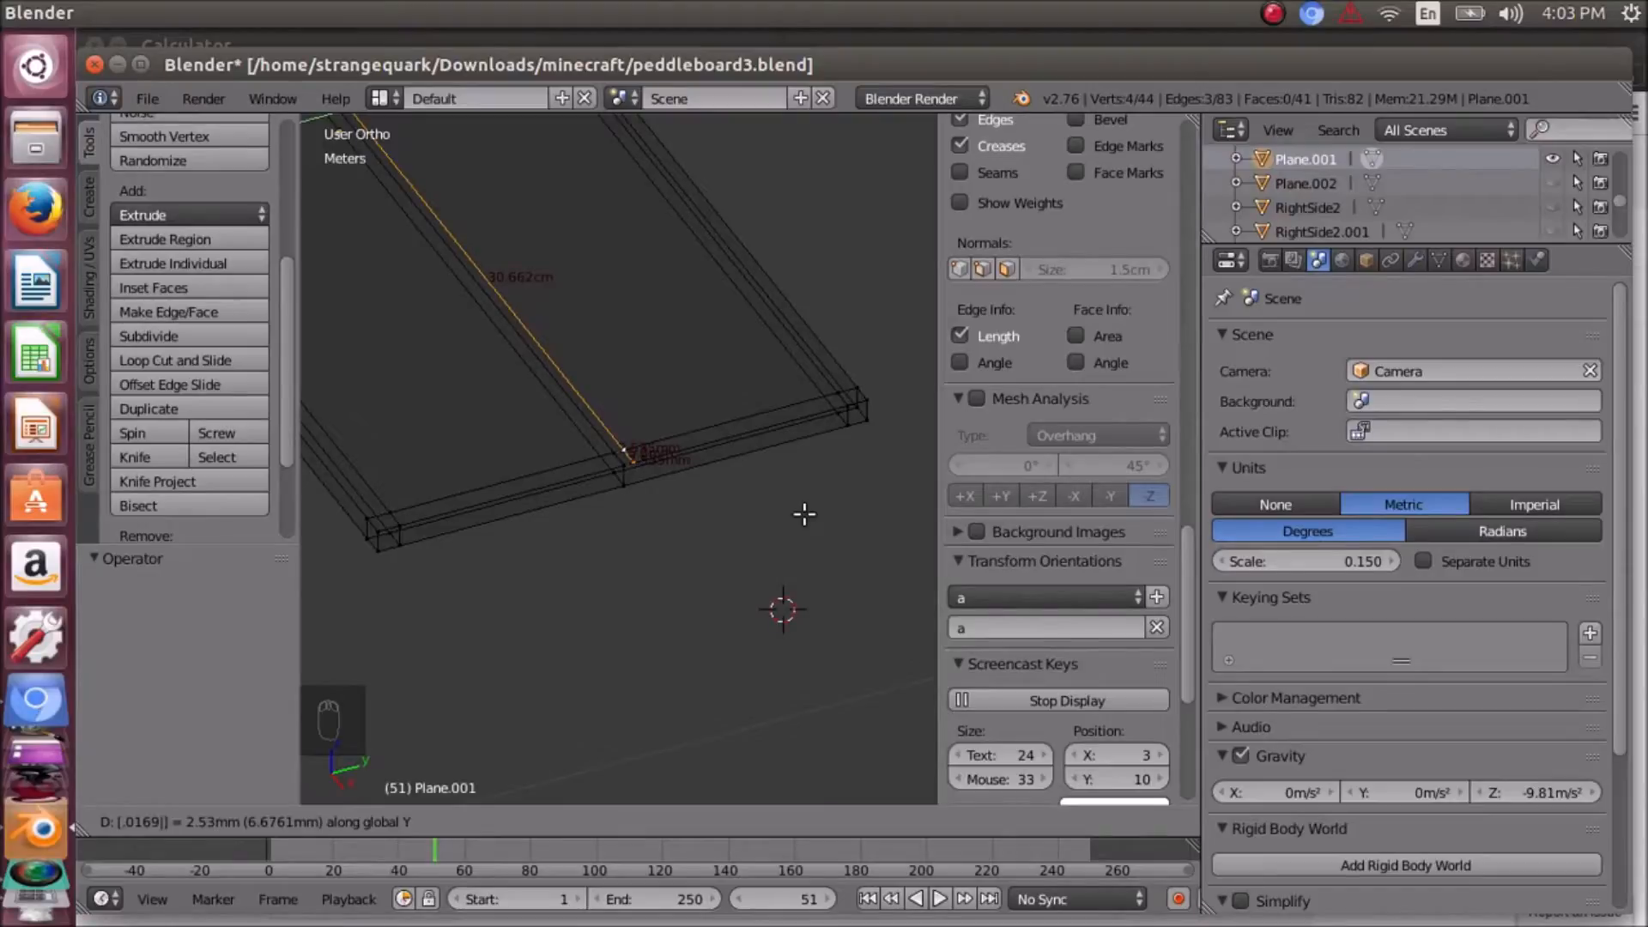
type("9")
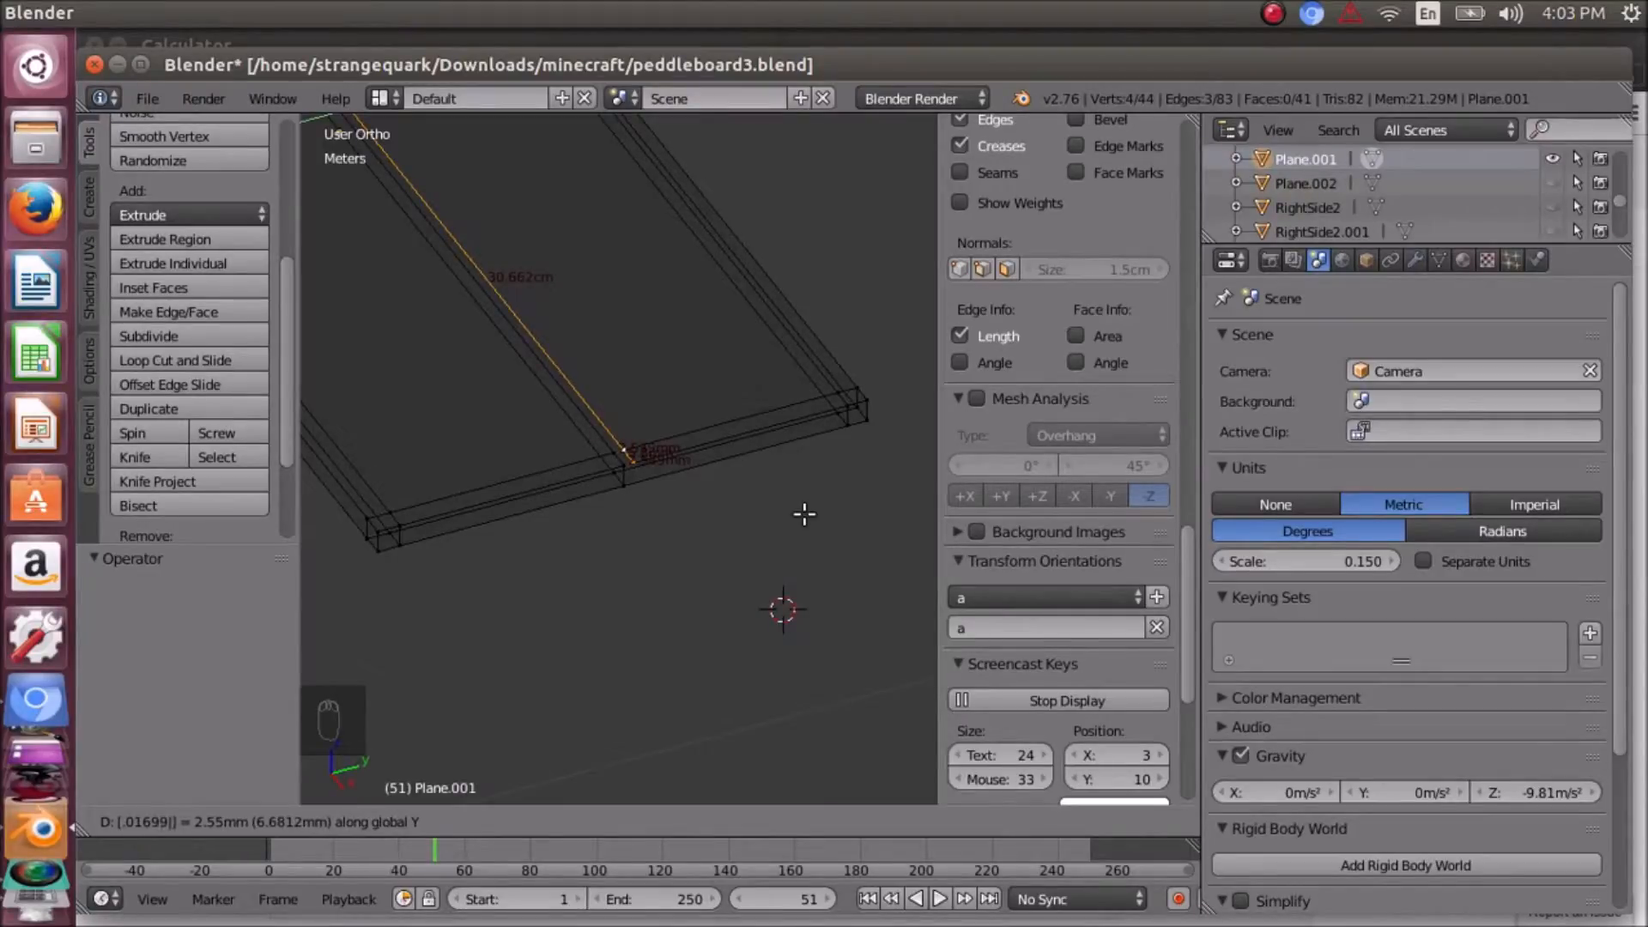
key("BackSpace")
type("8")
key("BackSpace")
type("7")
key("BackSpace")
type("6")
left_click(804, 514)
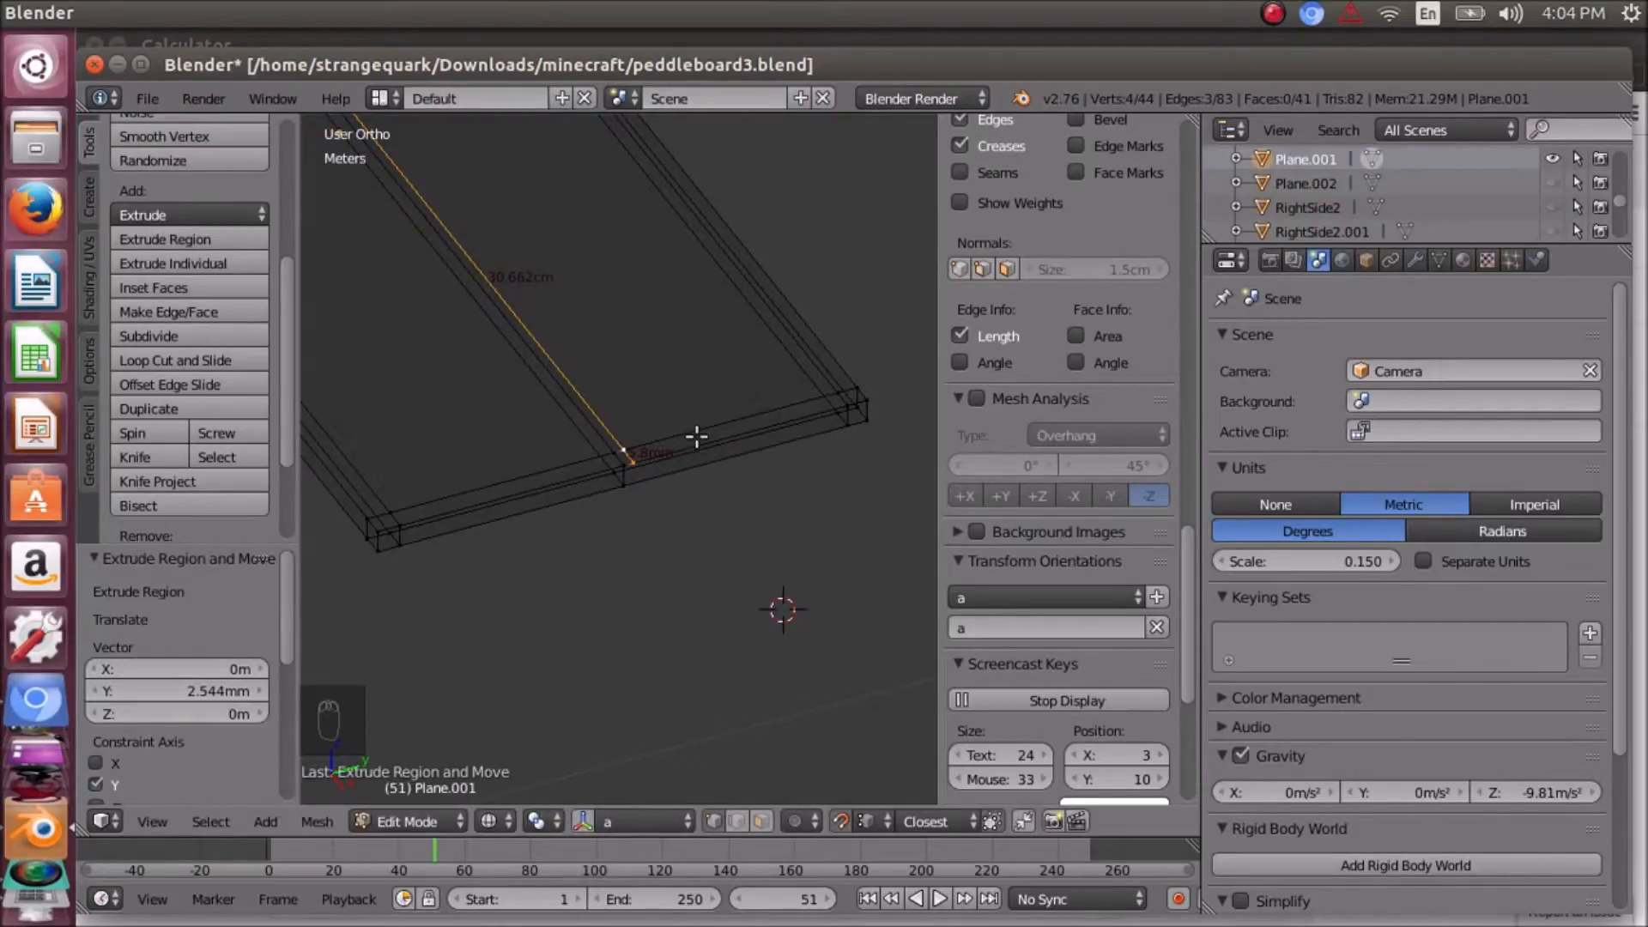
- Select the original upper centre-loop edge at the near short side of the panel
right_click(618, 460)
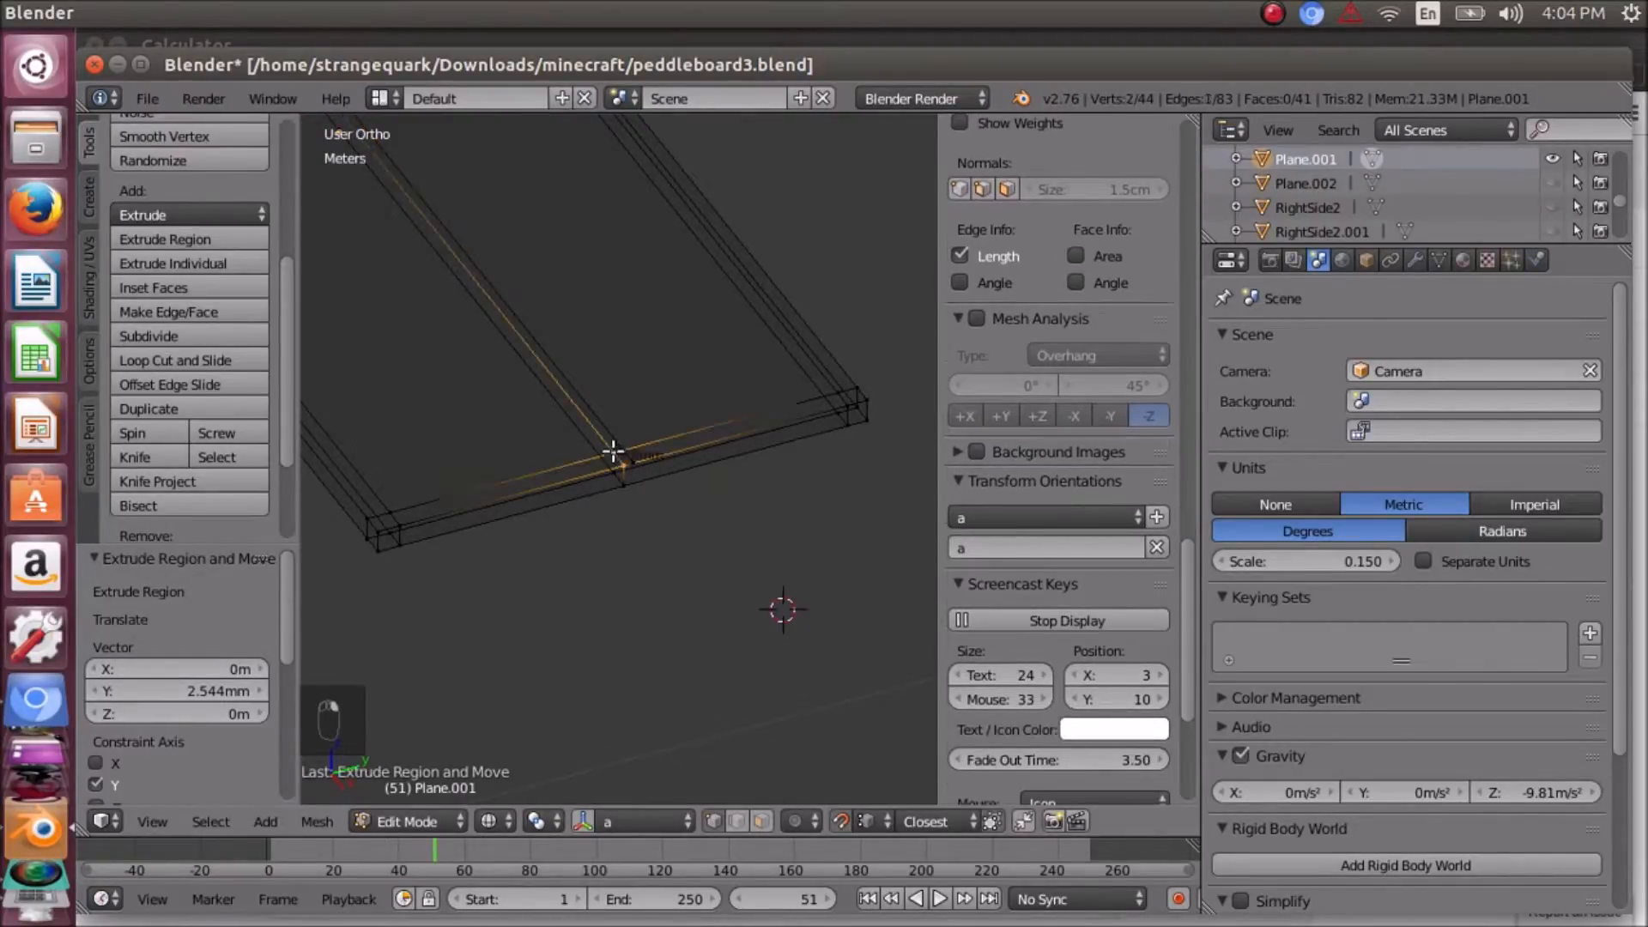
scroll(601, 402, "down", 4)
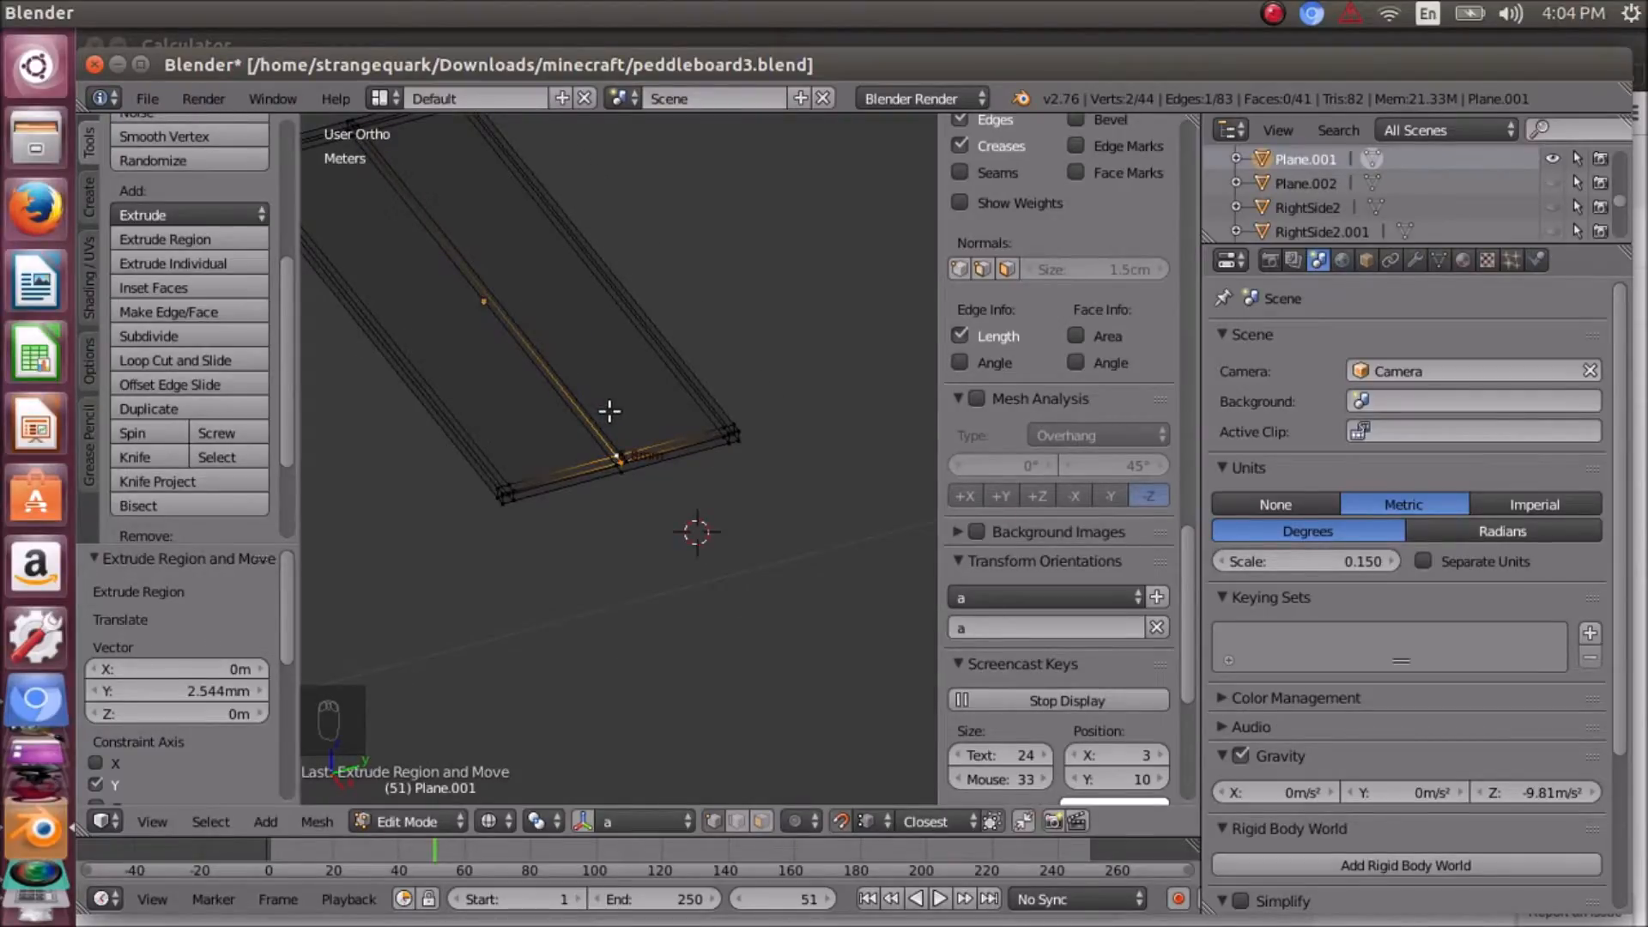
- Box-select the aligned center-line vertices so the selection covers the short edges at both ends of the board
key("KP_Decimal")
key("KP_7")
key("KP_6")
key("KP_6")
key("KP_6")
key("KP_6")
key("KP_6")
key("KP_6")
key("KP_6")
key("KP_6")
key("KP_6")
key("KP_6")
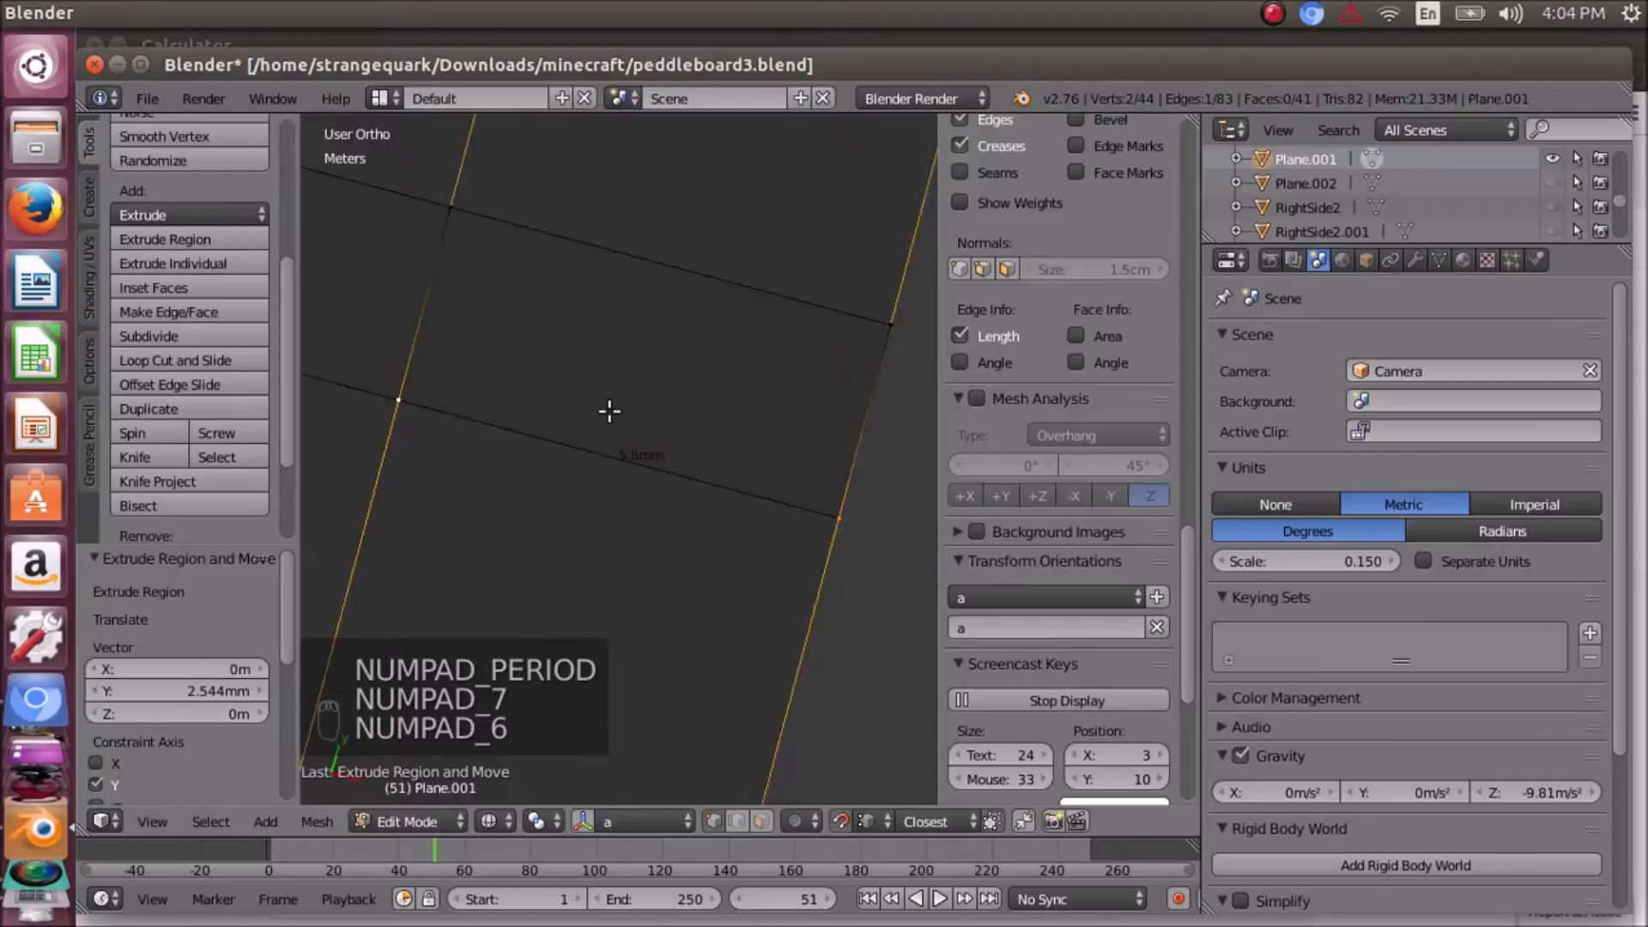
key("KP_2")
key("KP_2")
key("KP_2")
key("KP_2")
key("KP_2")
key("KP_2")
key("KP_2")
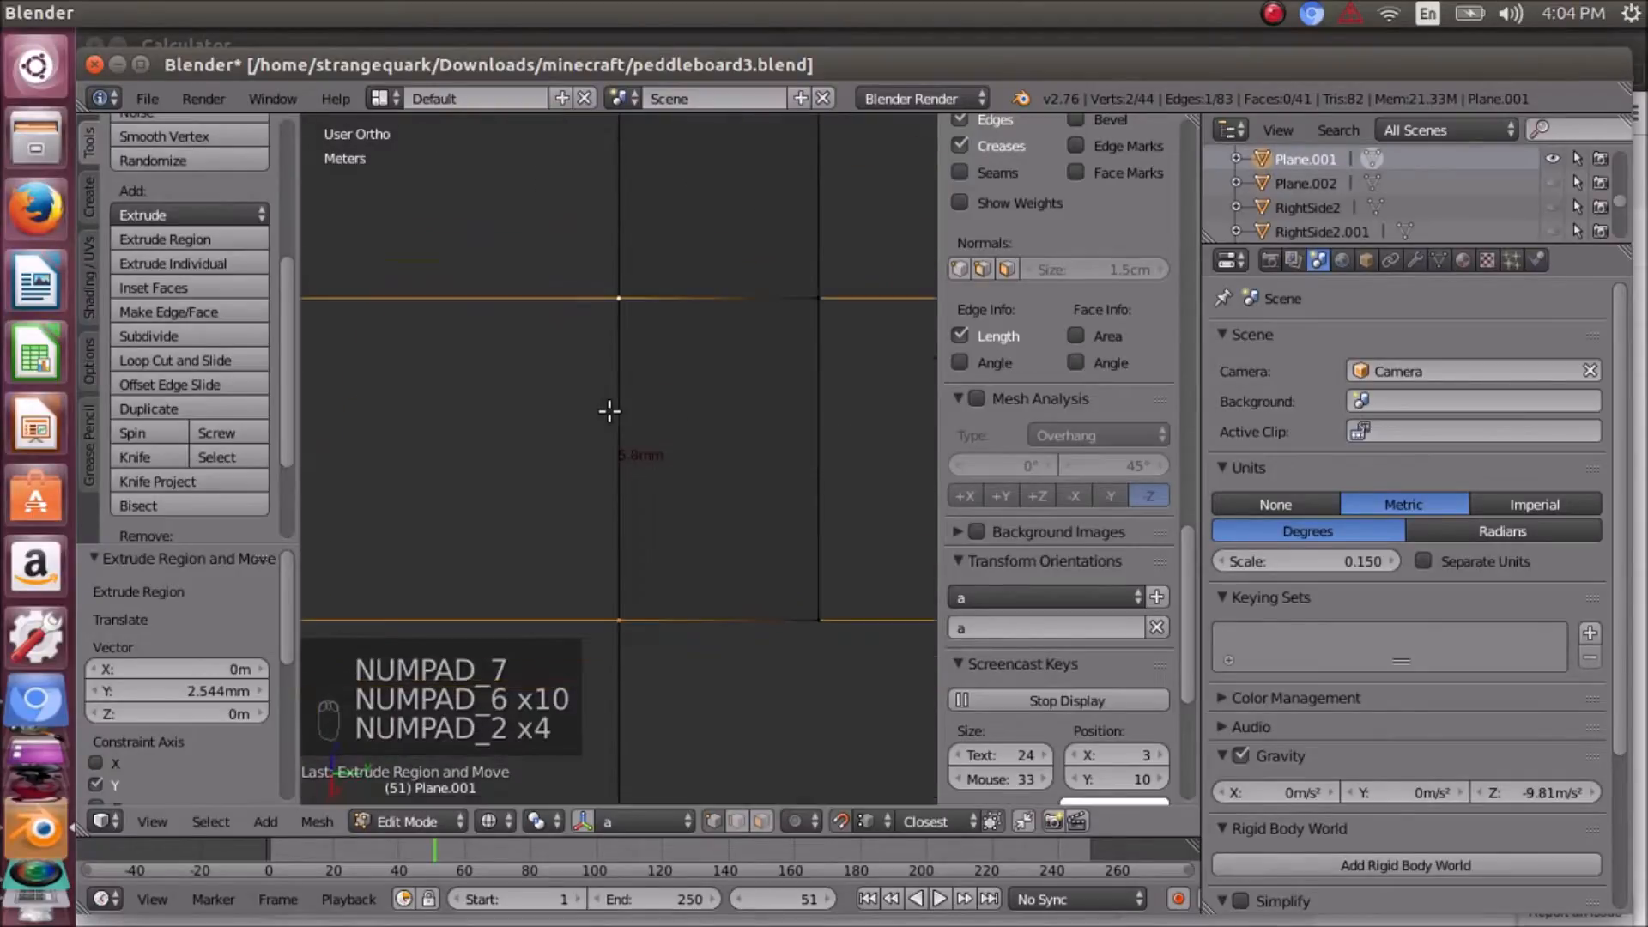
key("KP_2")
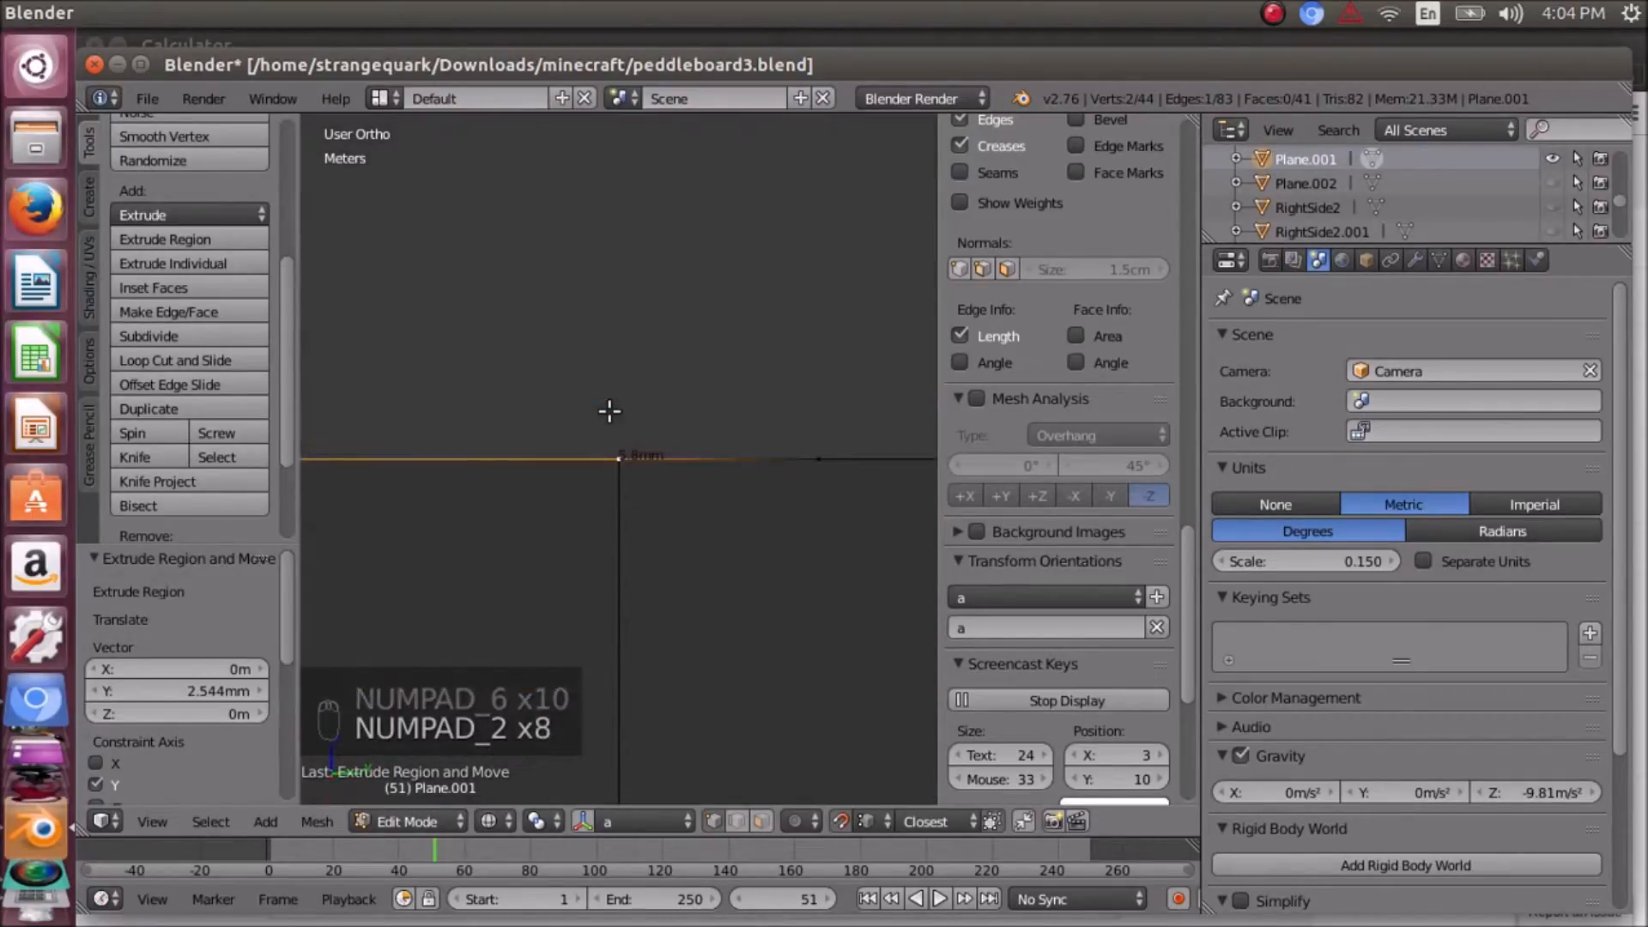
key("b")
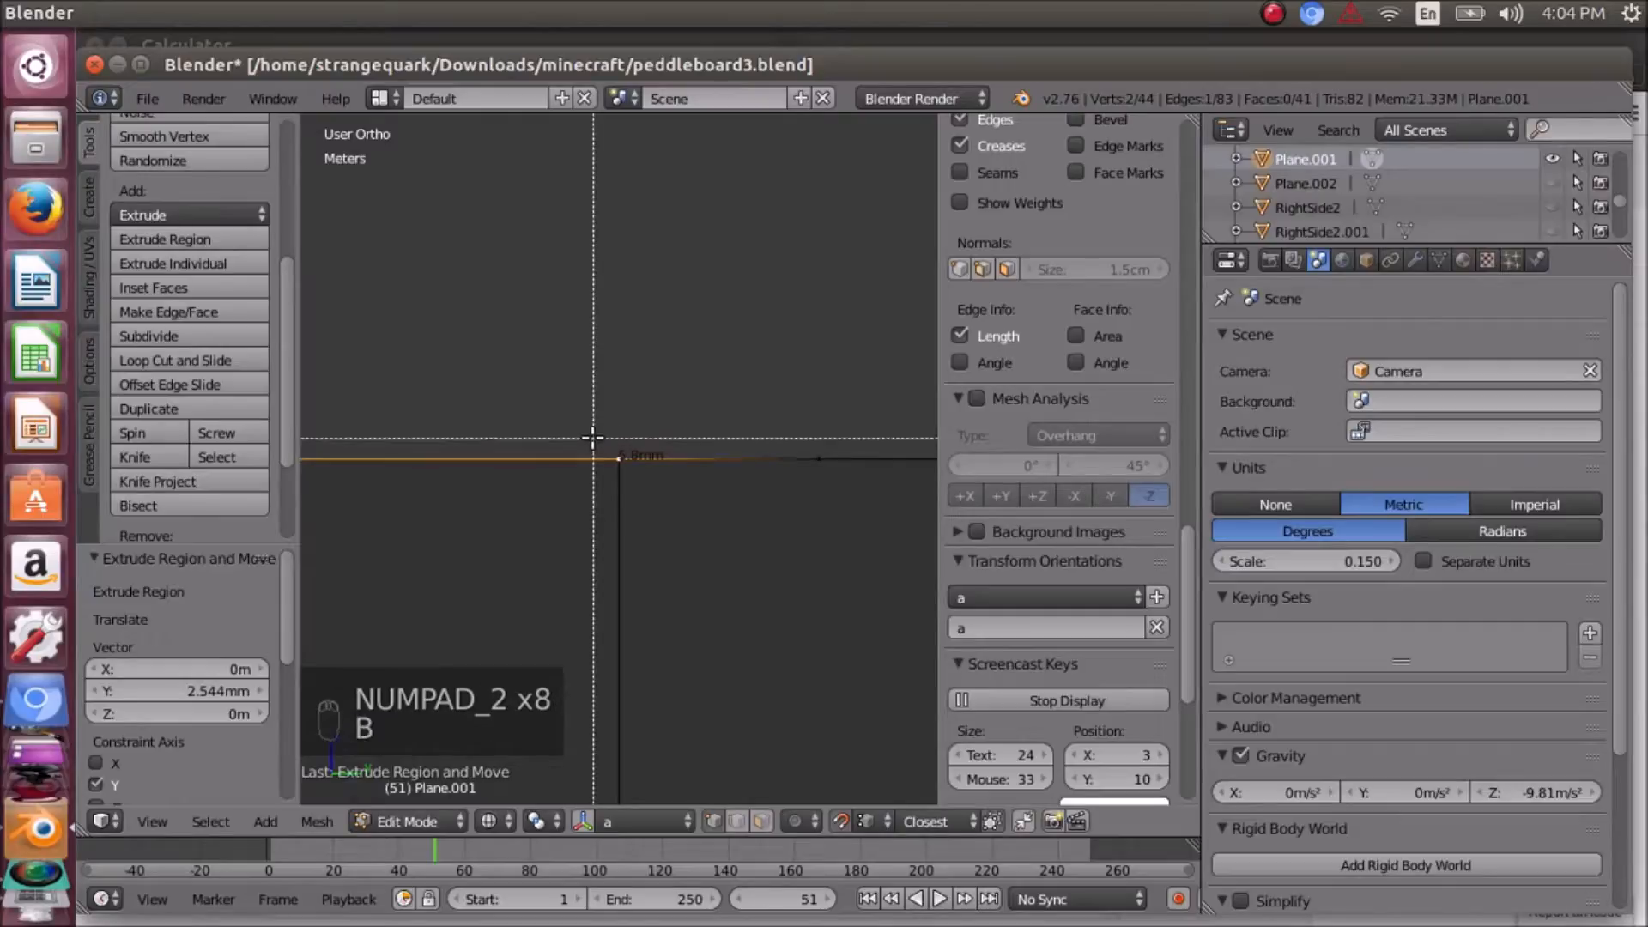
left_click_drag(593, 428, 644, 504)
- Extrude the selected center-line edges by -2.544 mm along the Y axis, entering the distance as -(.01696)
scroll(596, 348, "down", 1)
middle_click_drag(596, 348, 563, 443)
scroll(674, 471, "down", 10)
scroll(563, 442, "down", 5)
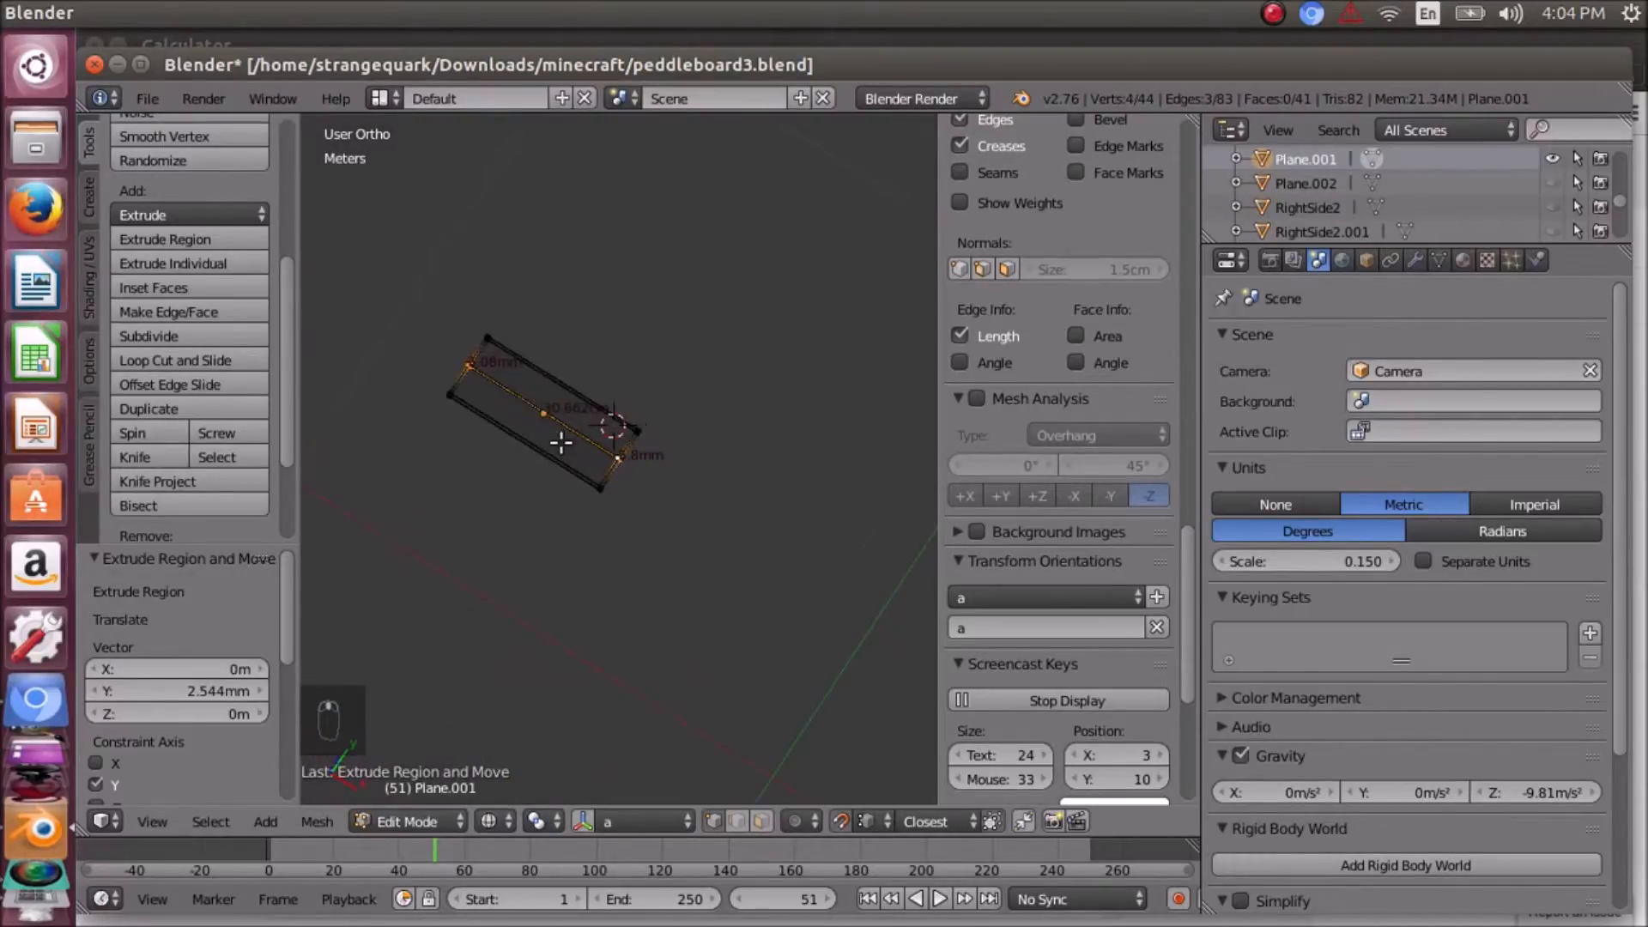
scroll(563, 443, "up", 5)
middle_click_drag(565, 448, 571, 515)
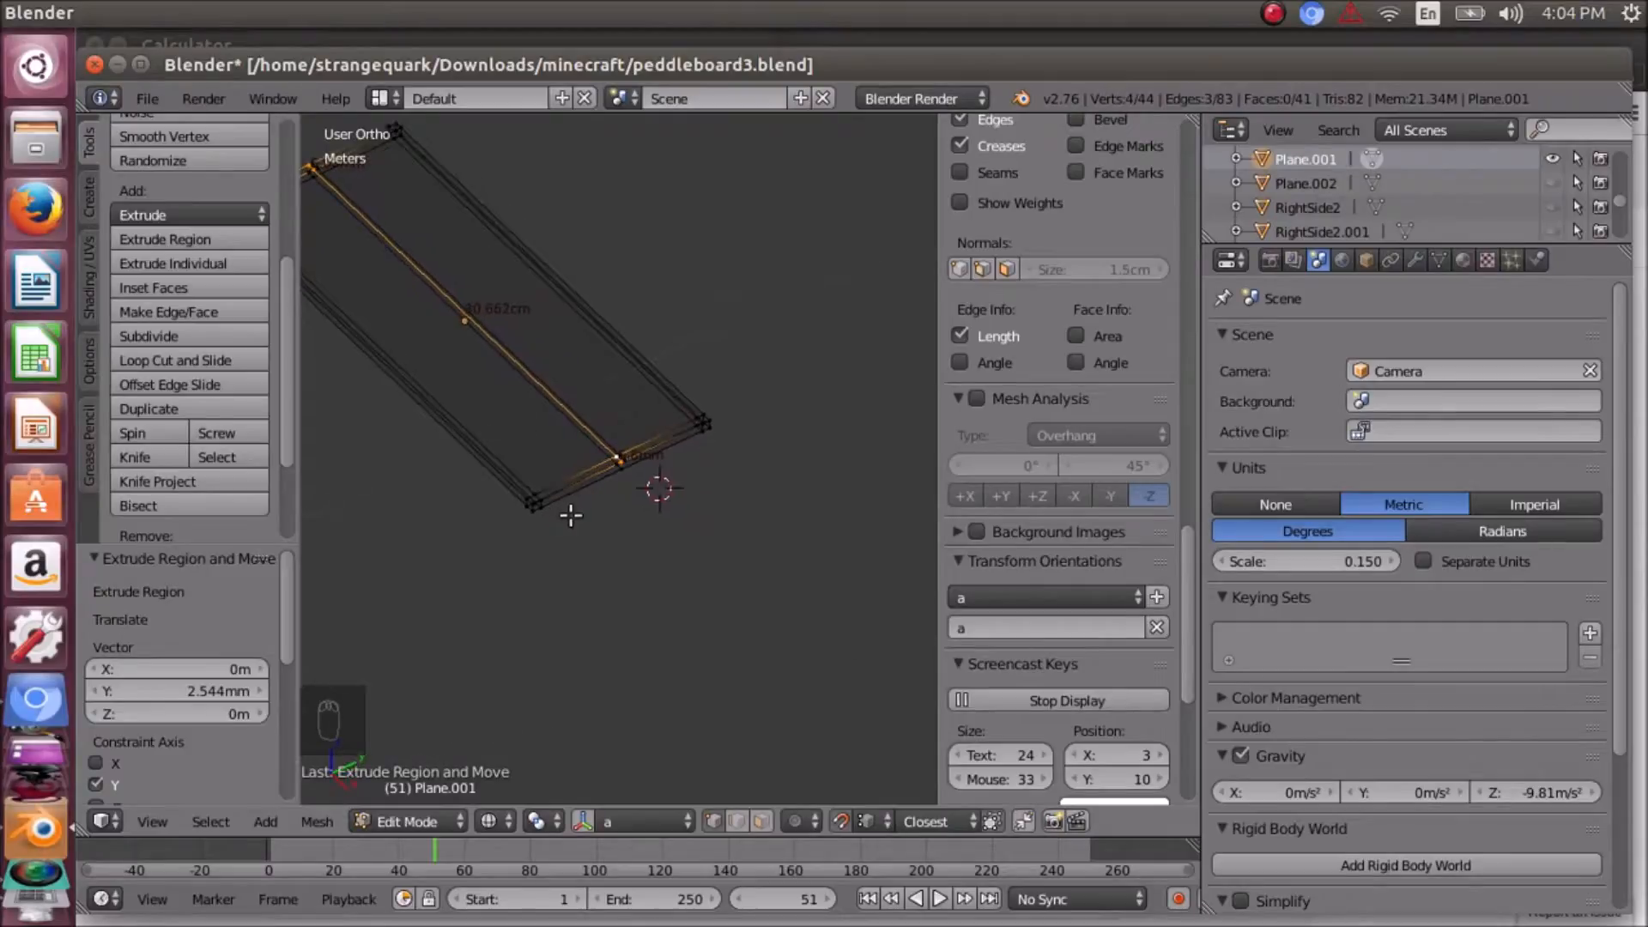
scroll(571, 515, "down", 4)
middle_click_drag(571, 515, 657, 542)
scroll(541, 486, "up", 5)
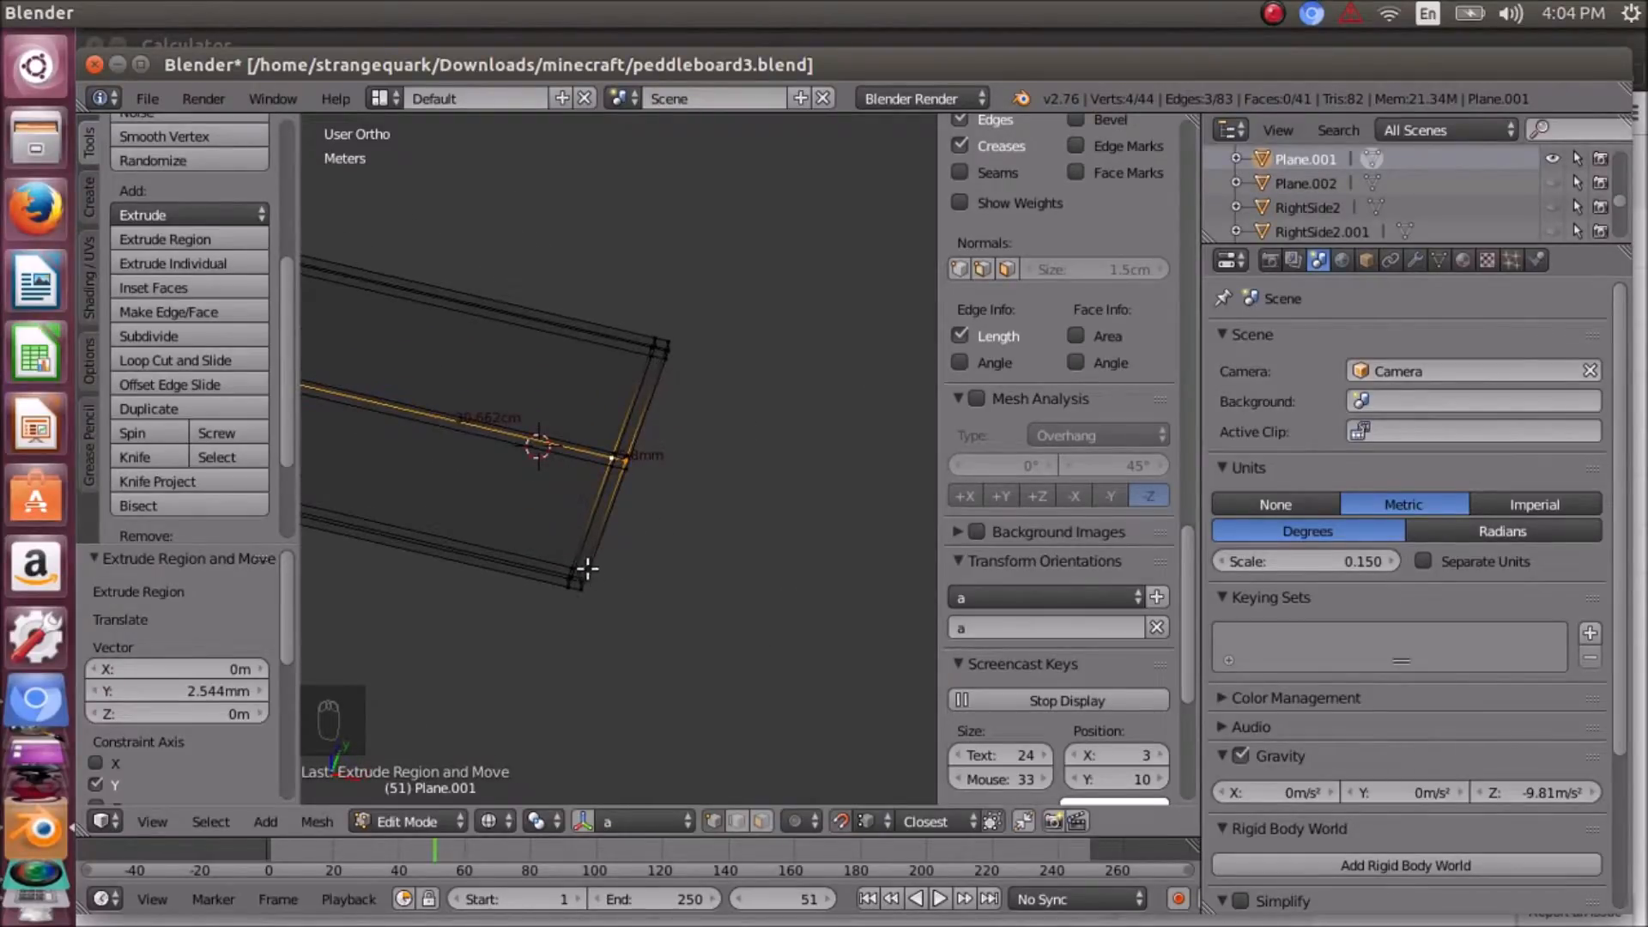
middle_click_drag(544, 514, 568, 503)
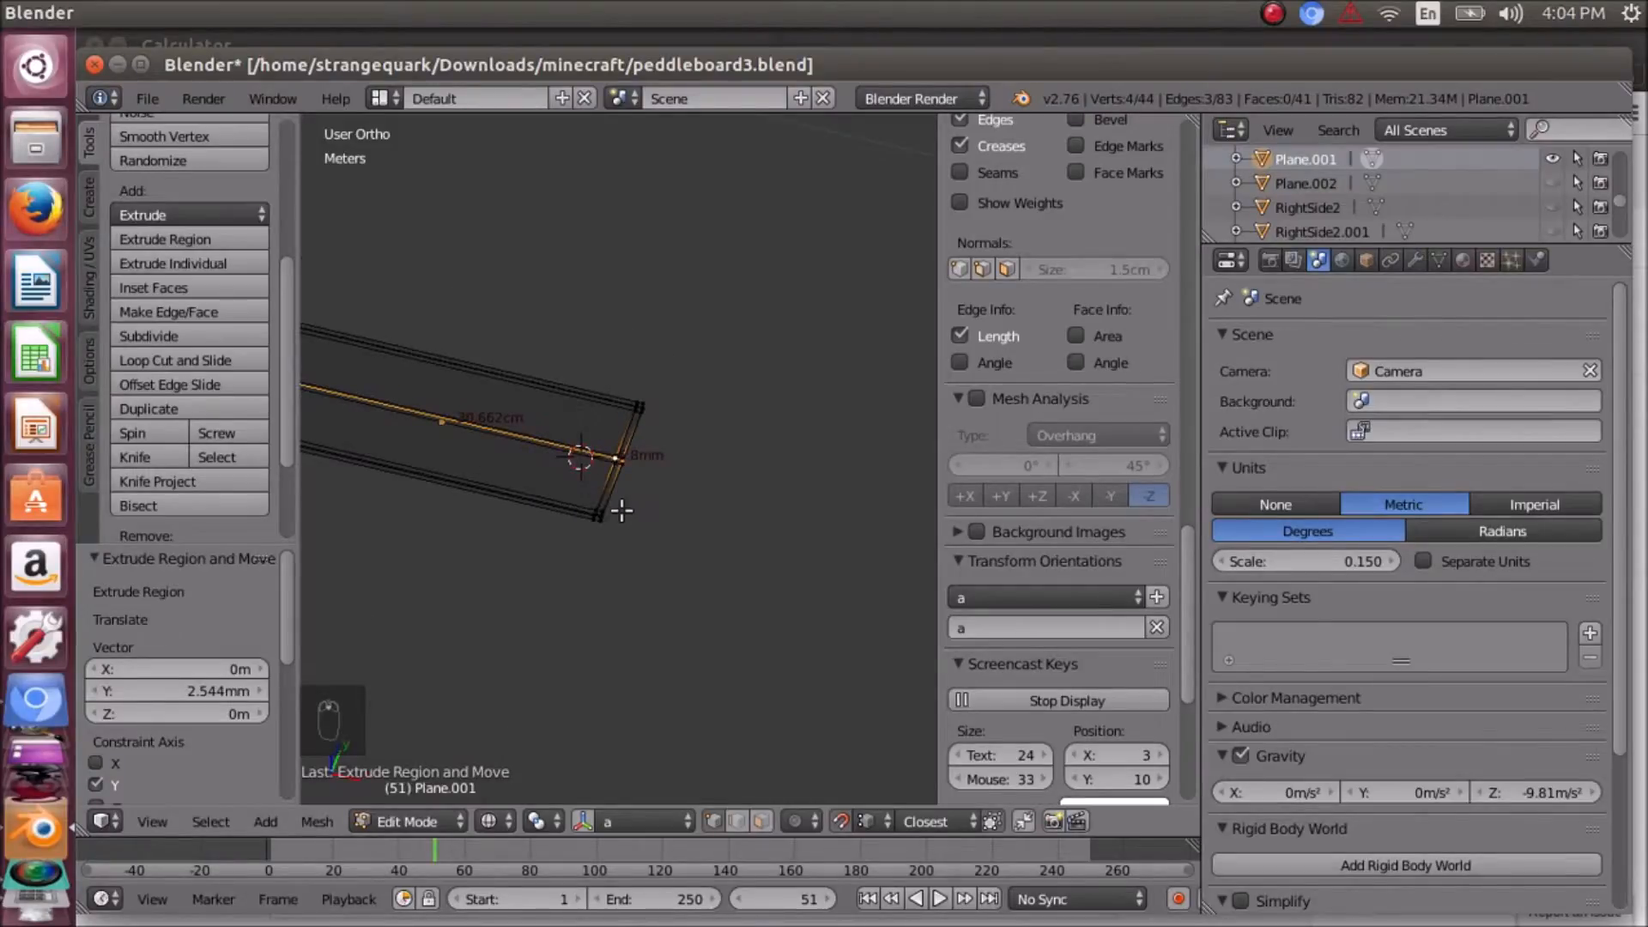
middle_click_drag(618, 512, 573, 500)
scroll(574, 501, "up", 5)
key("e")
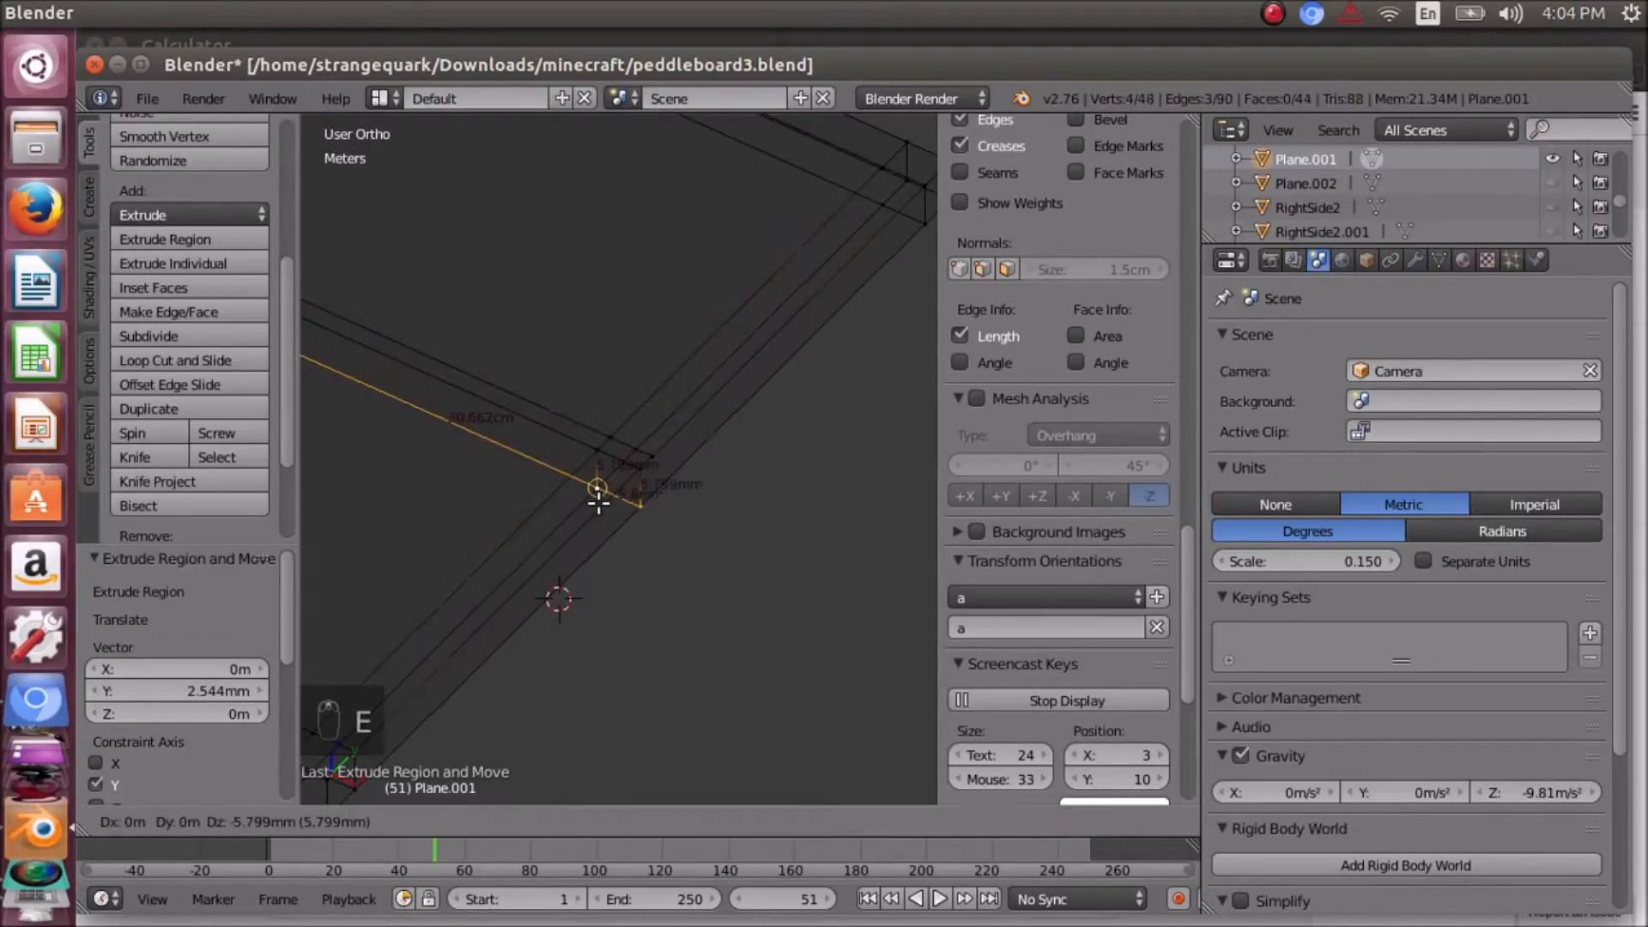
key("y")
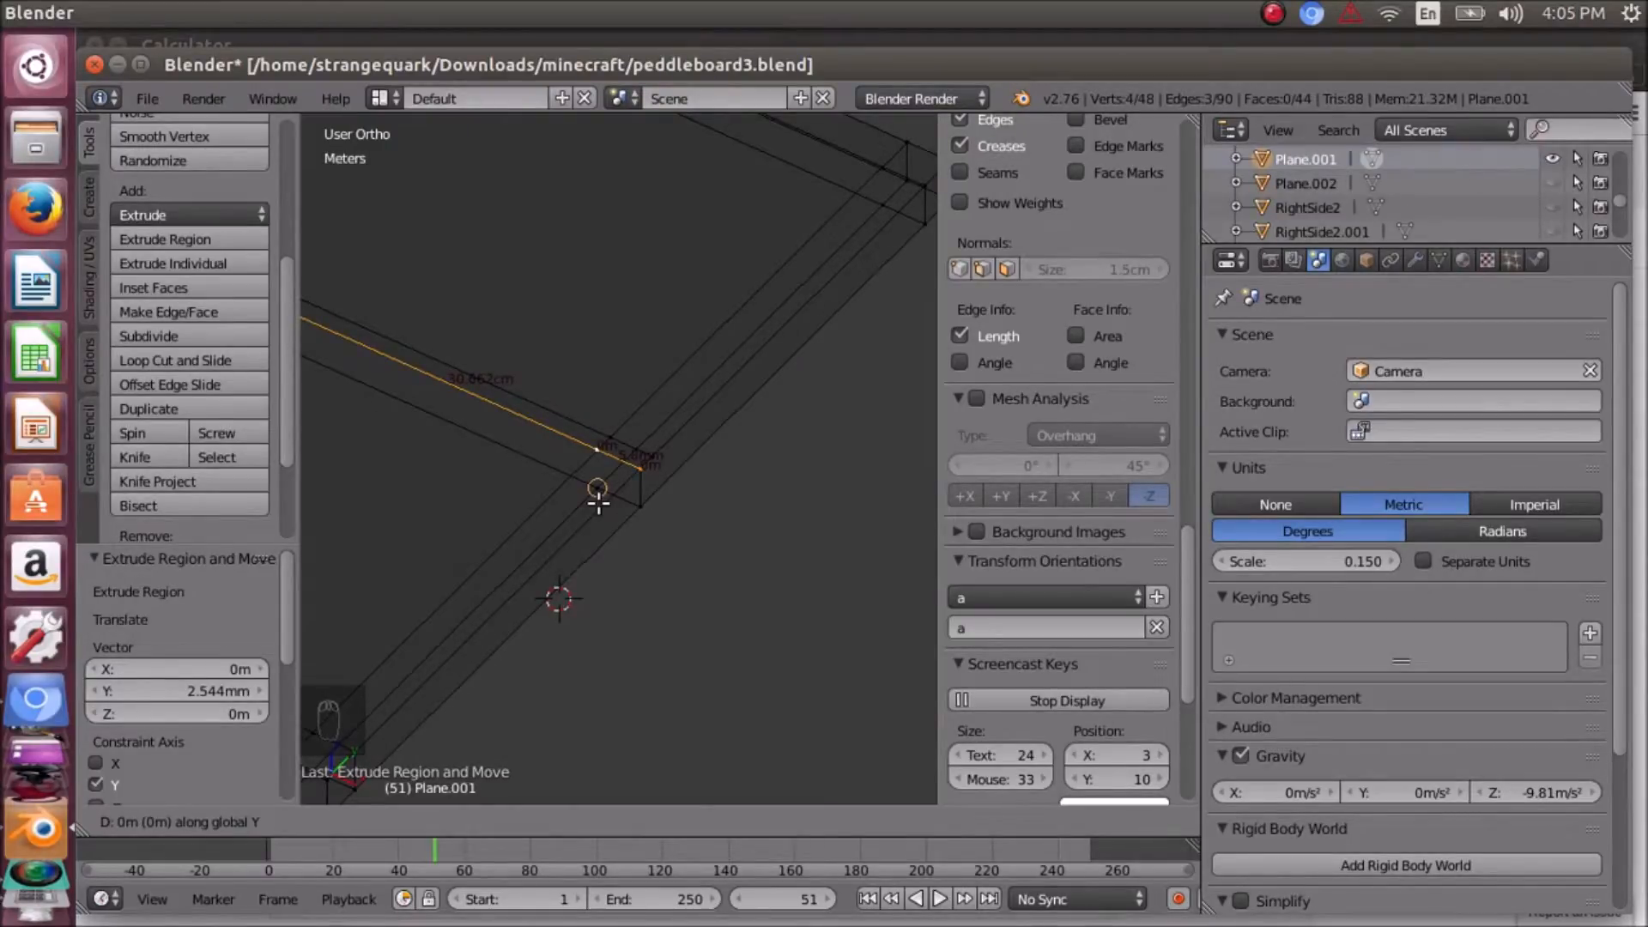
type("-(.016")
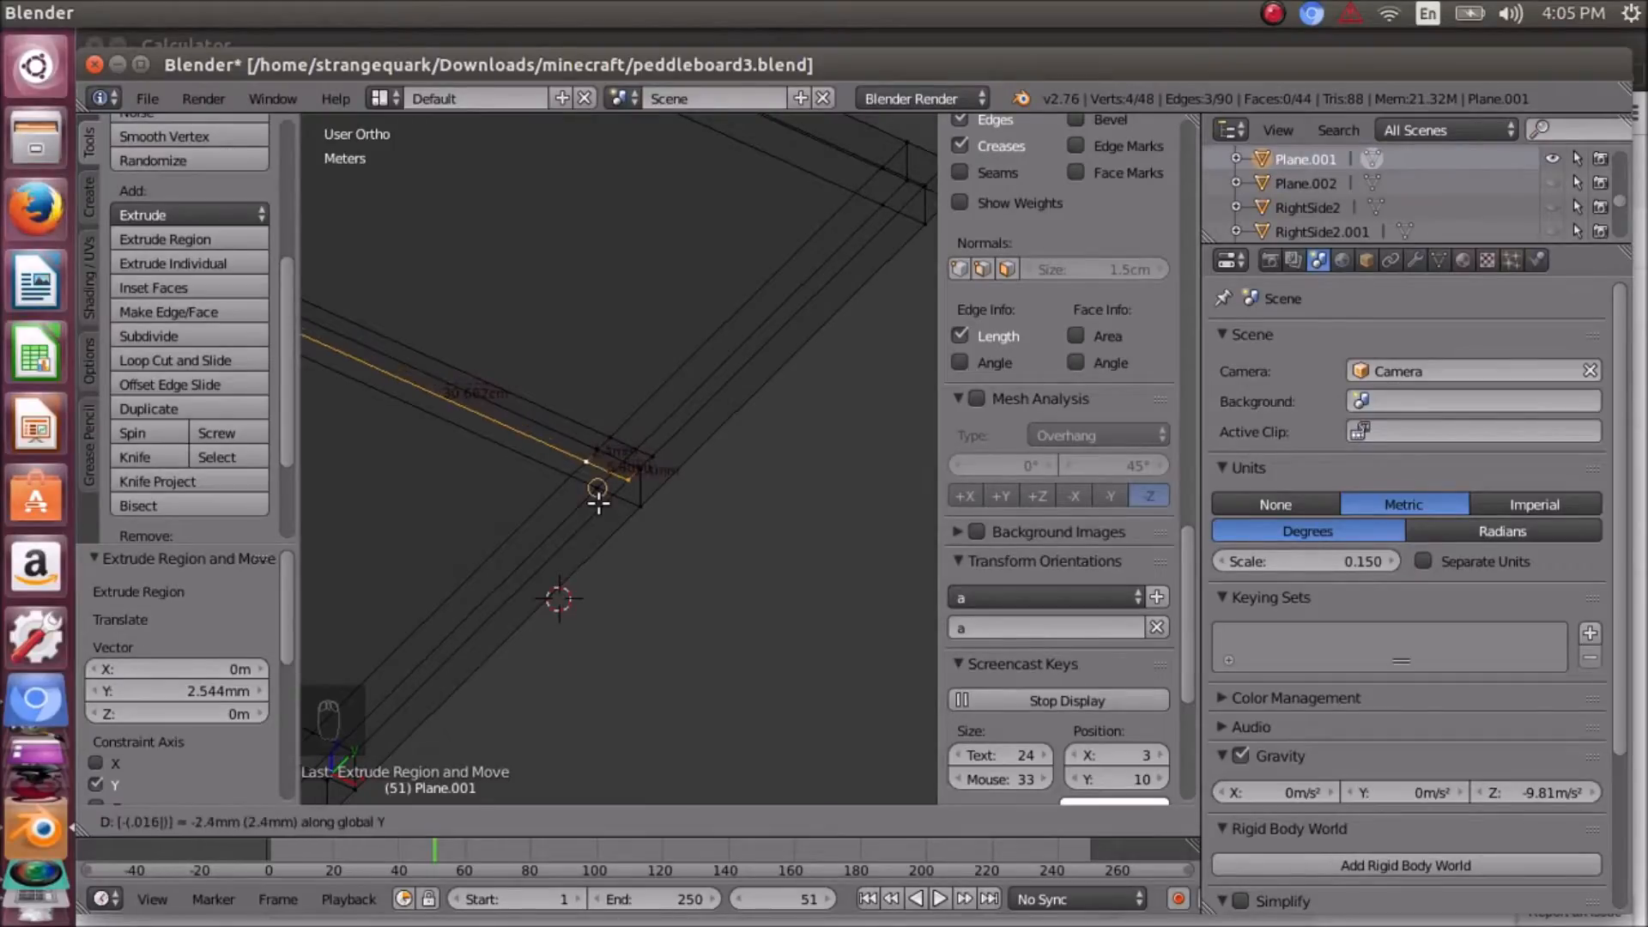
type("6")
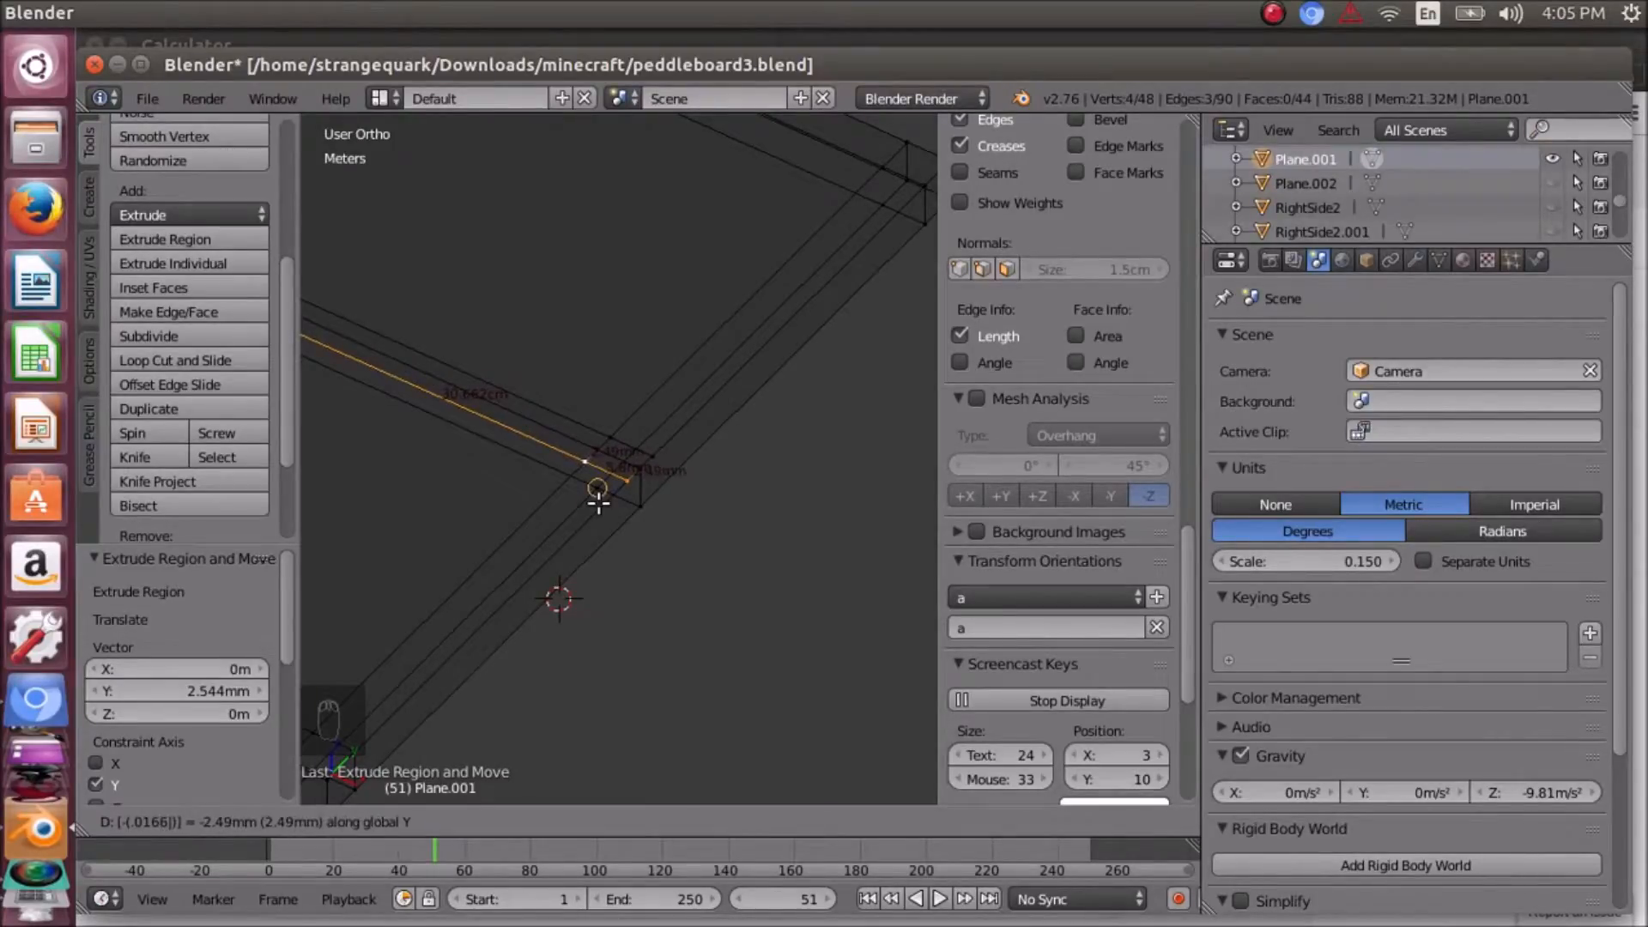
type("99")
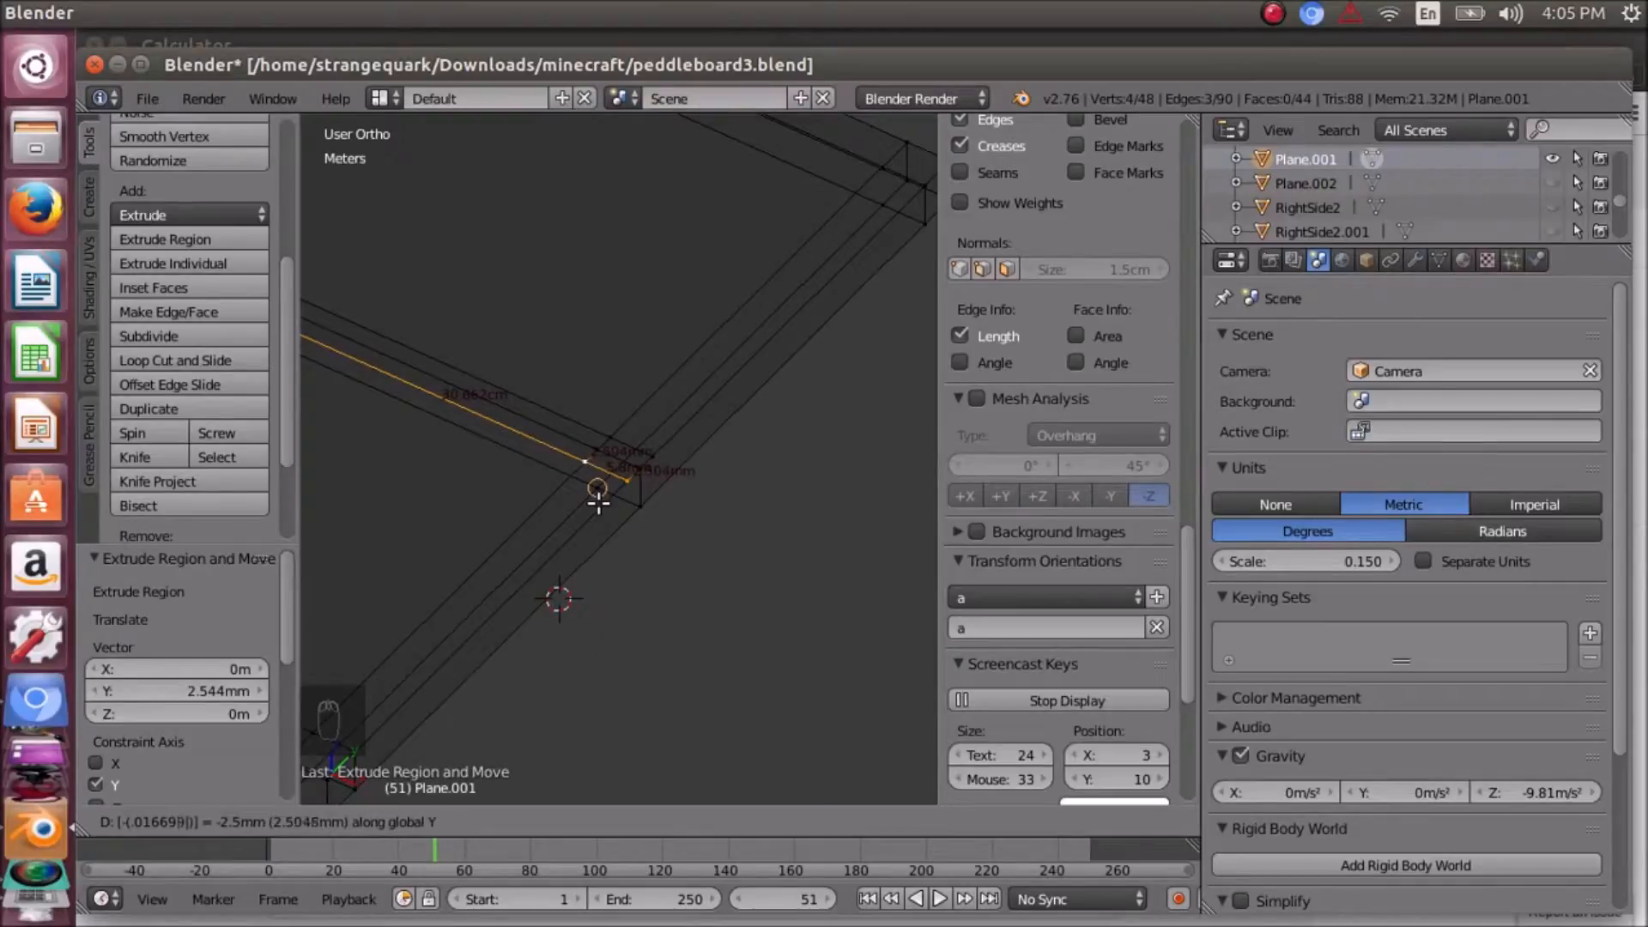
type("9")
key("BackSpace")
key("BackSpace")
key("BackSpace")
key("BackSpace")
type("7")
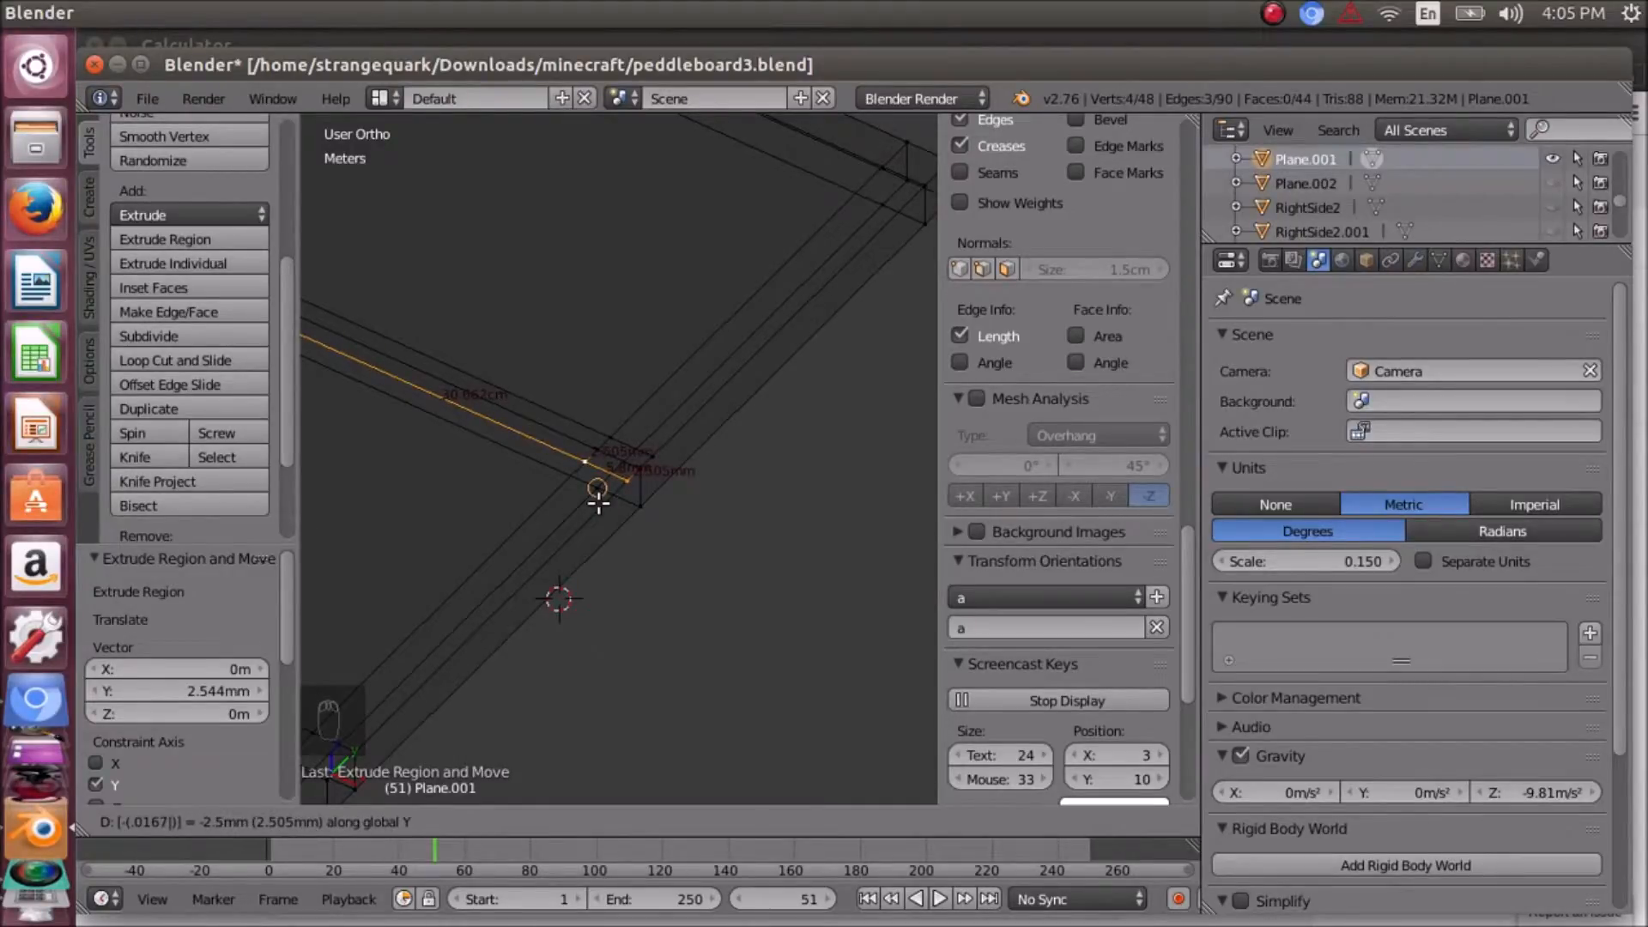
key("BackSpace")
type("99")
key("BackSpace")
type("7")
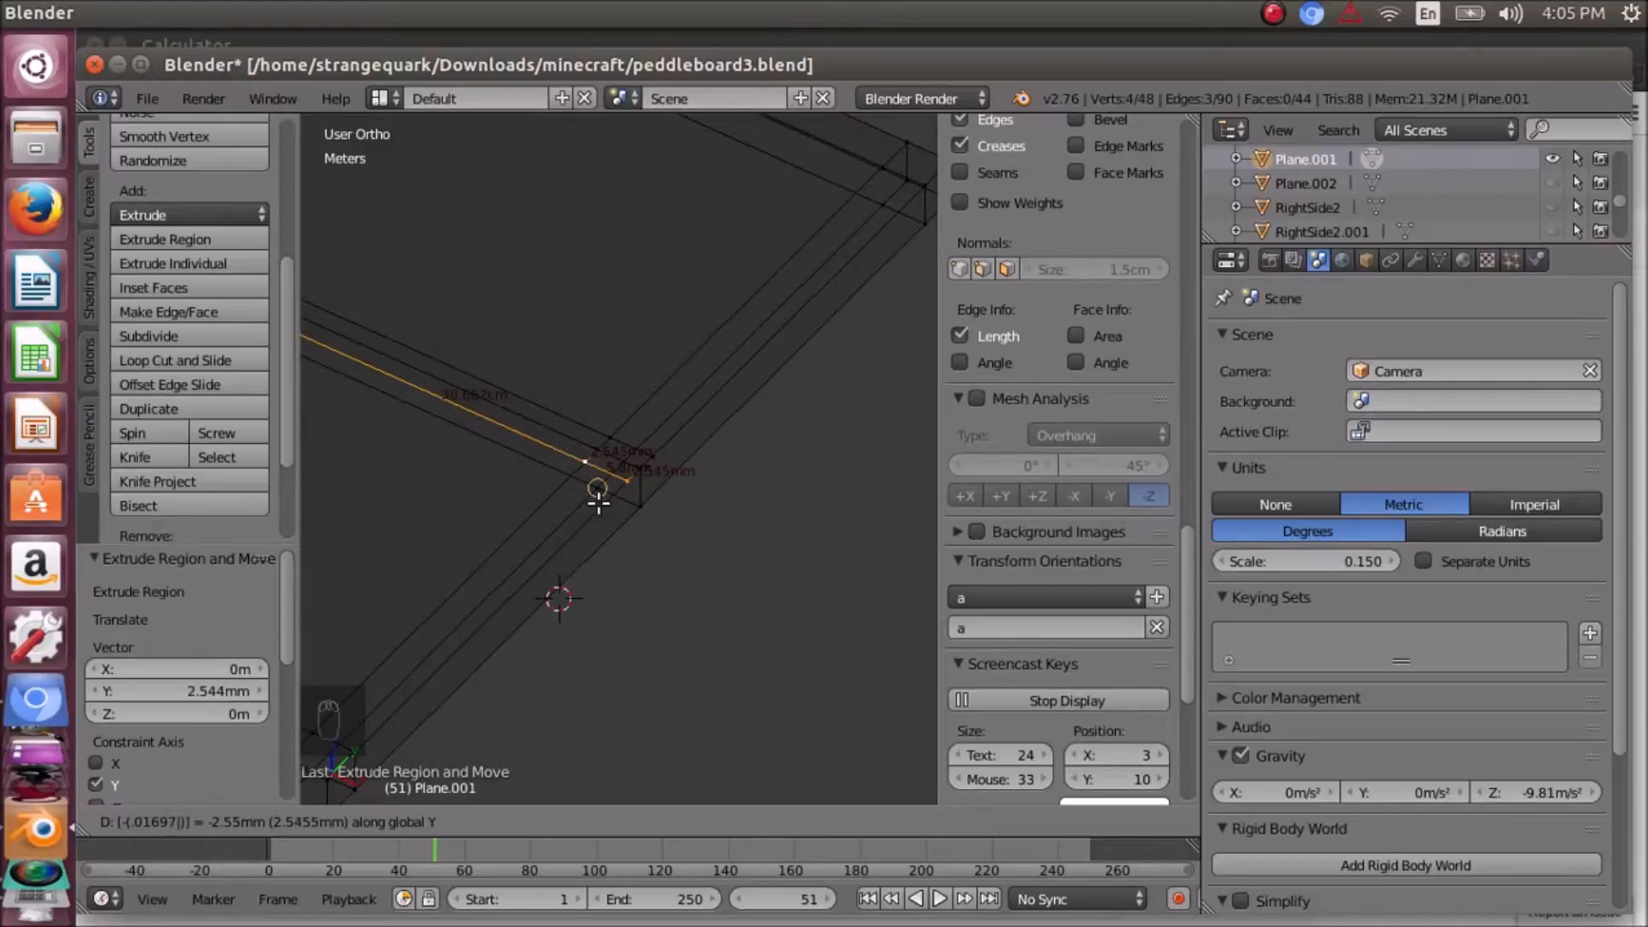
key("BackSpace")
type("6")
key("Return")
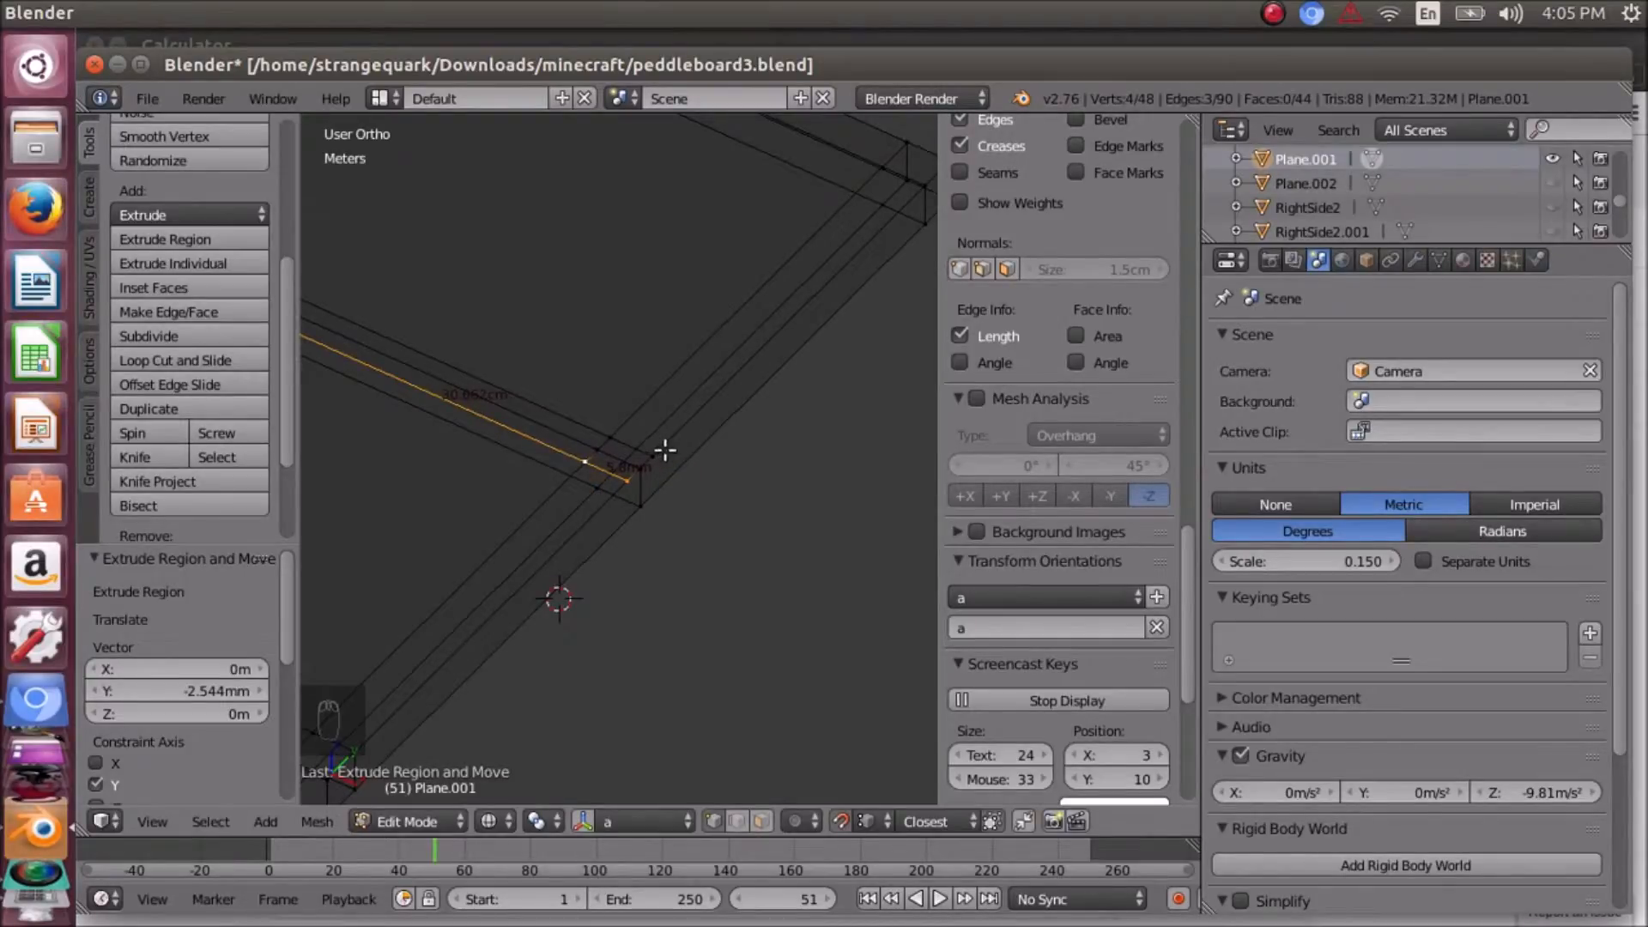
- Connect the two inner corner vertices on either side of the center line at the board's near end with a new edge
right_click(608, 438, "shift")
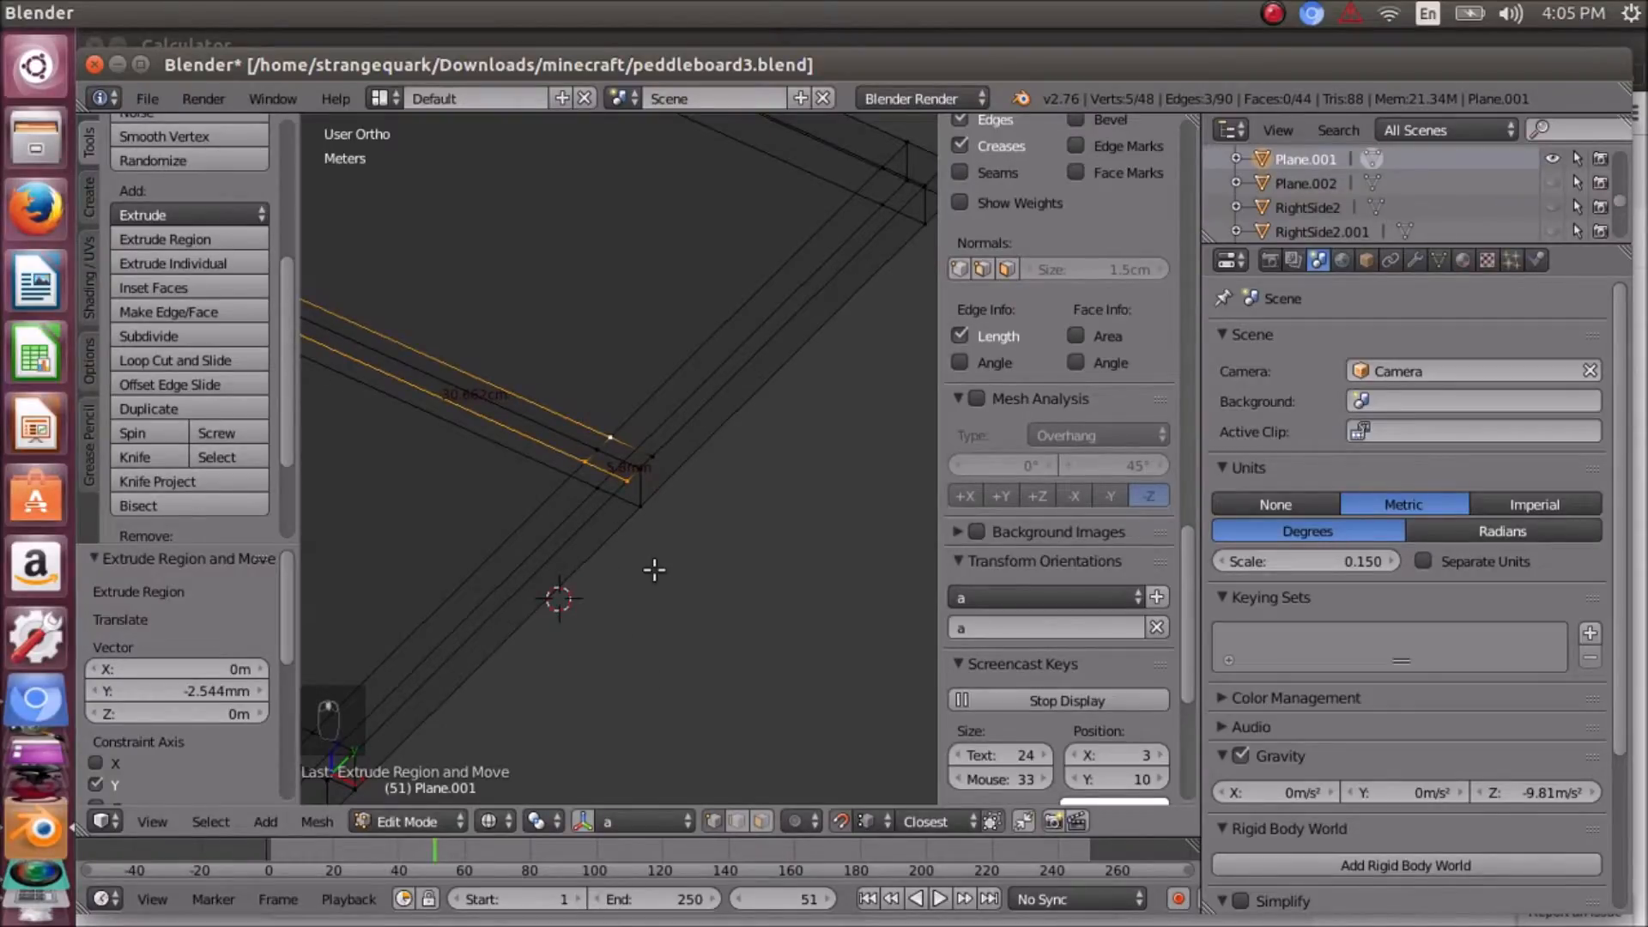
middle_click_drag(658, 515, 549, 504)
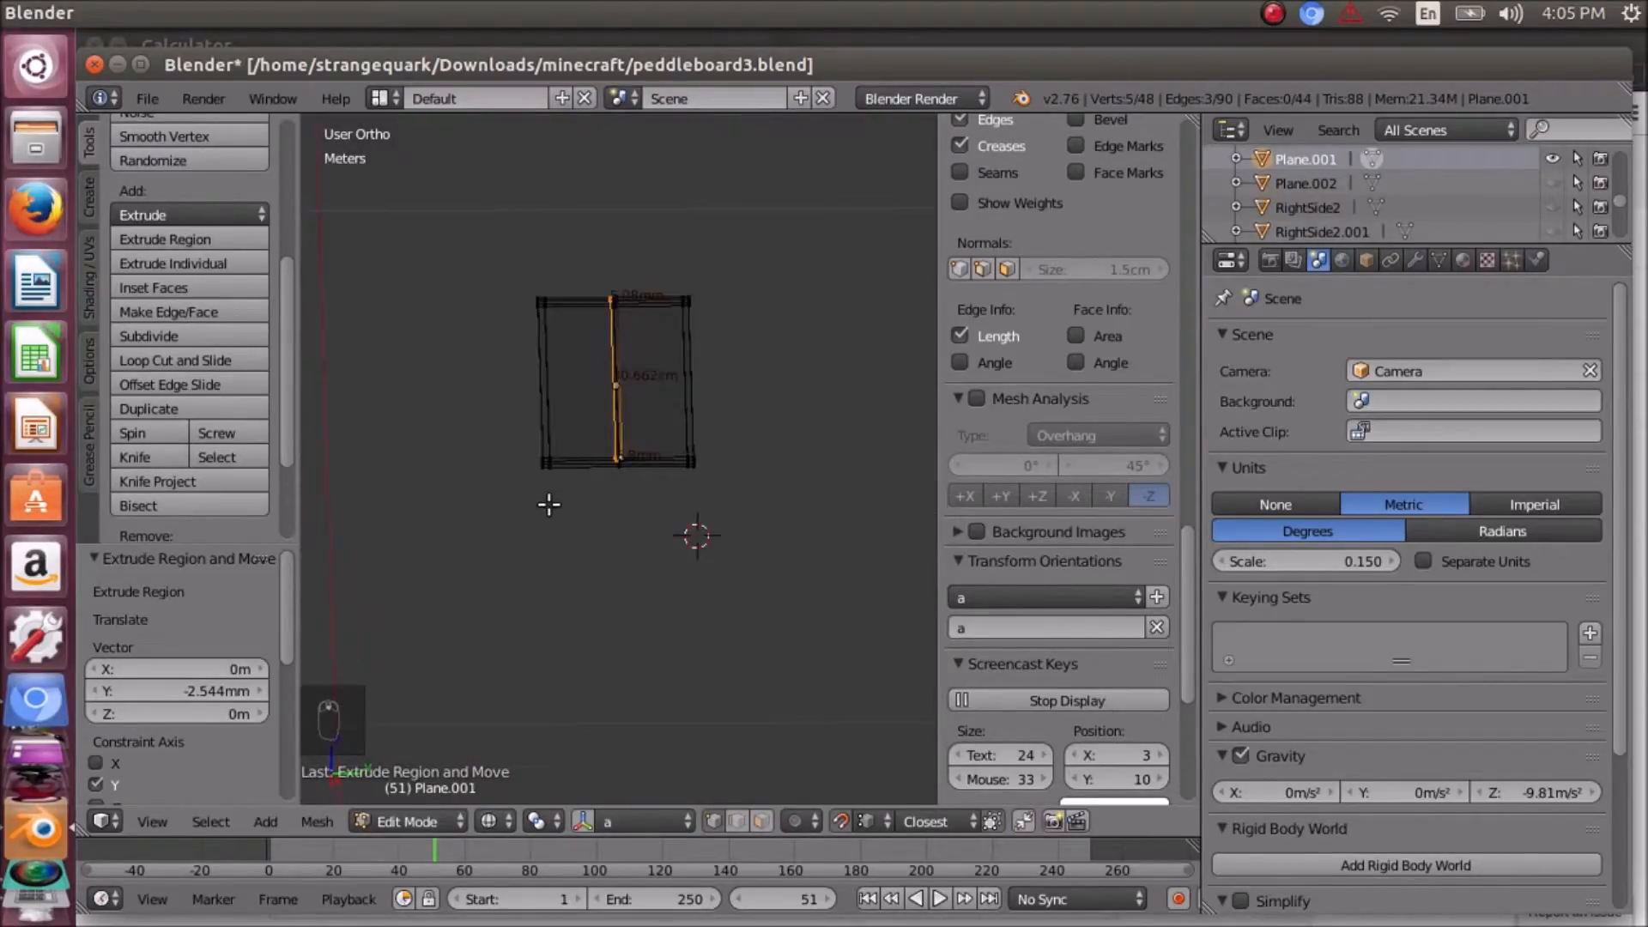
scroll(568, 523, "up", 5)
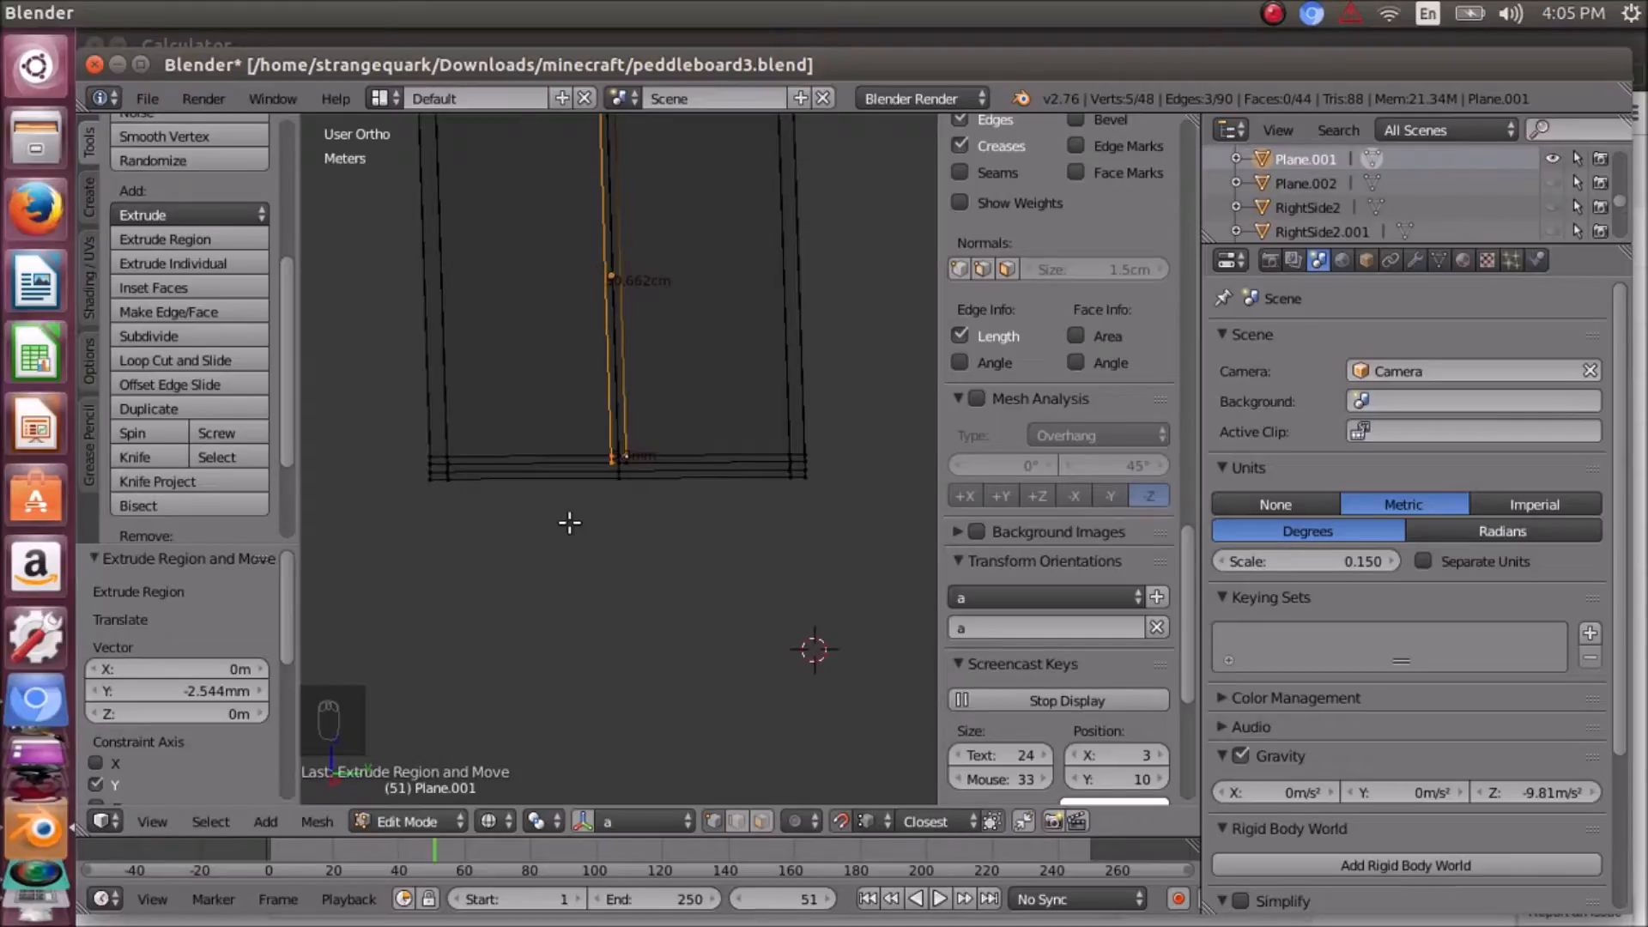
scroll(569, 523, "up", 8)
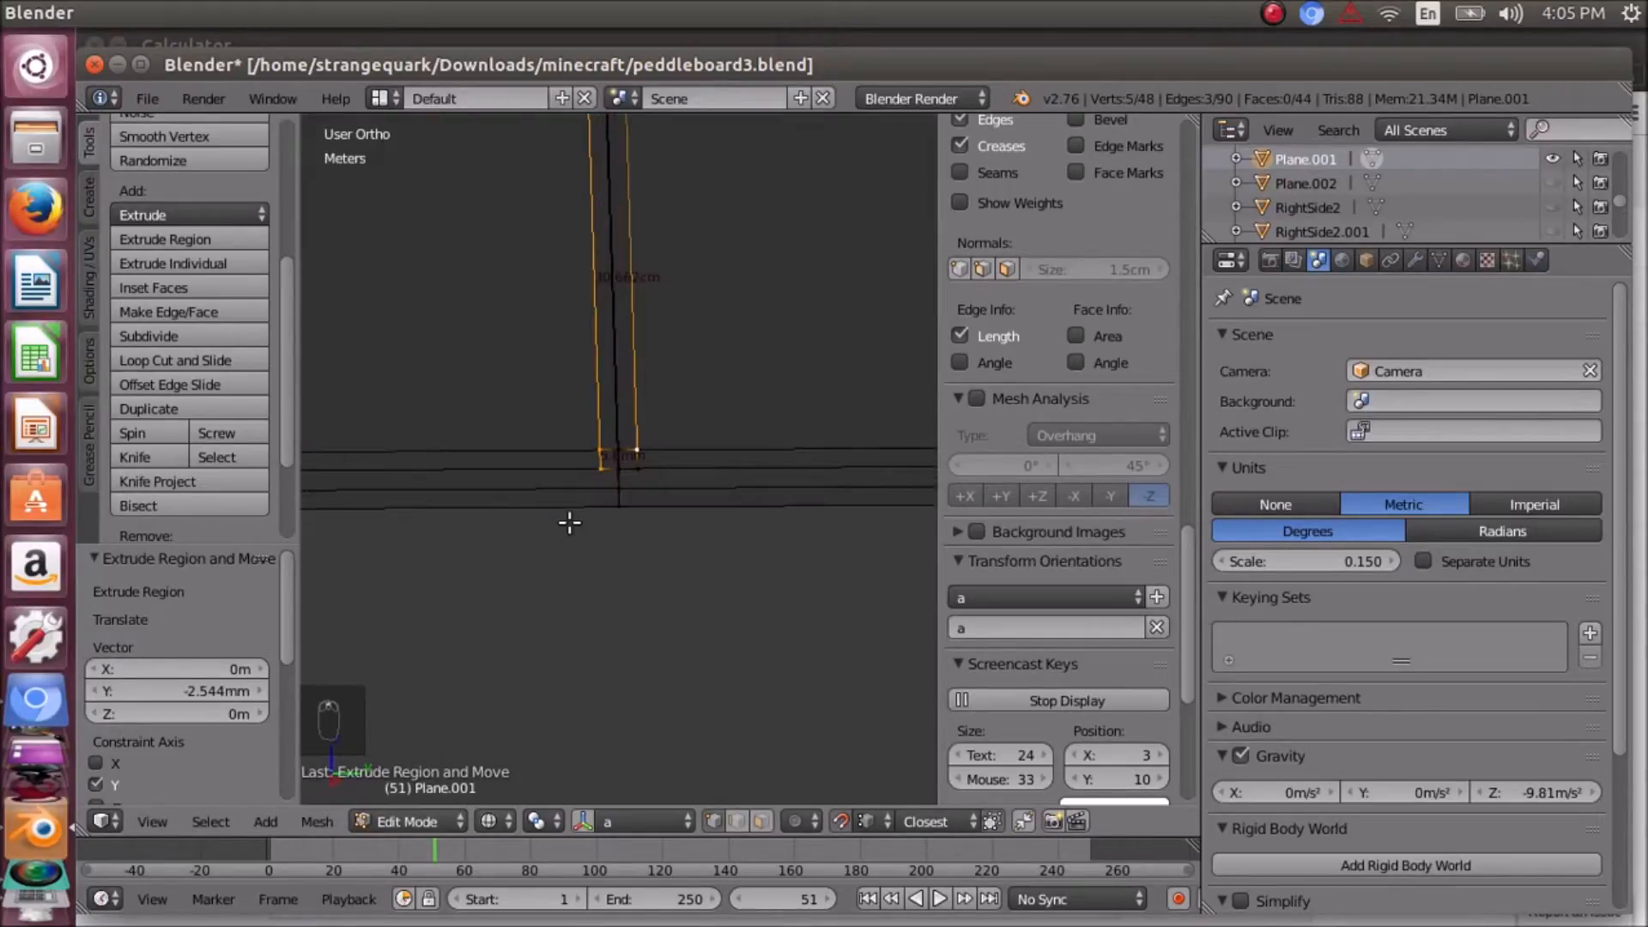
middle_click_drag(592, 581, 650, 578)
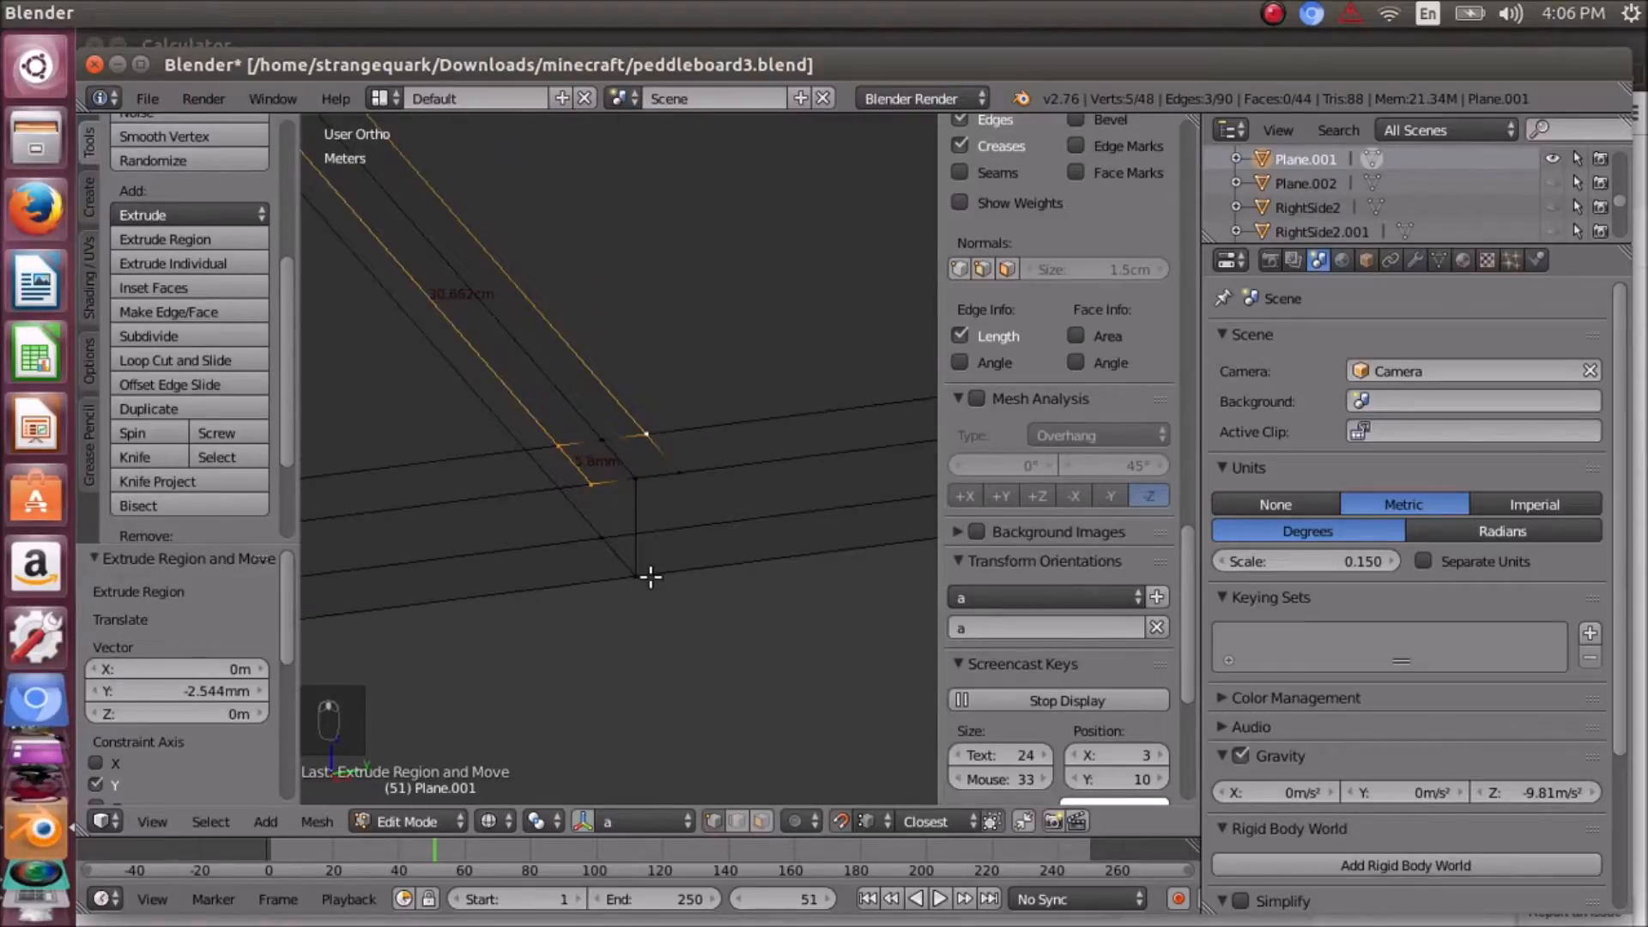
scroll(632, 537, "down", 7)
scroll(611, 453, "up", 5)
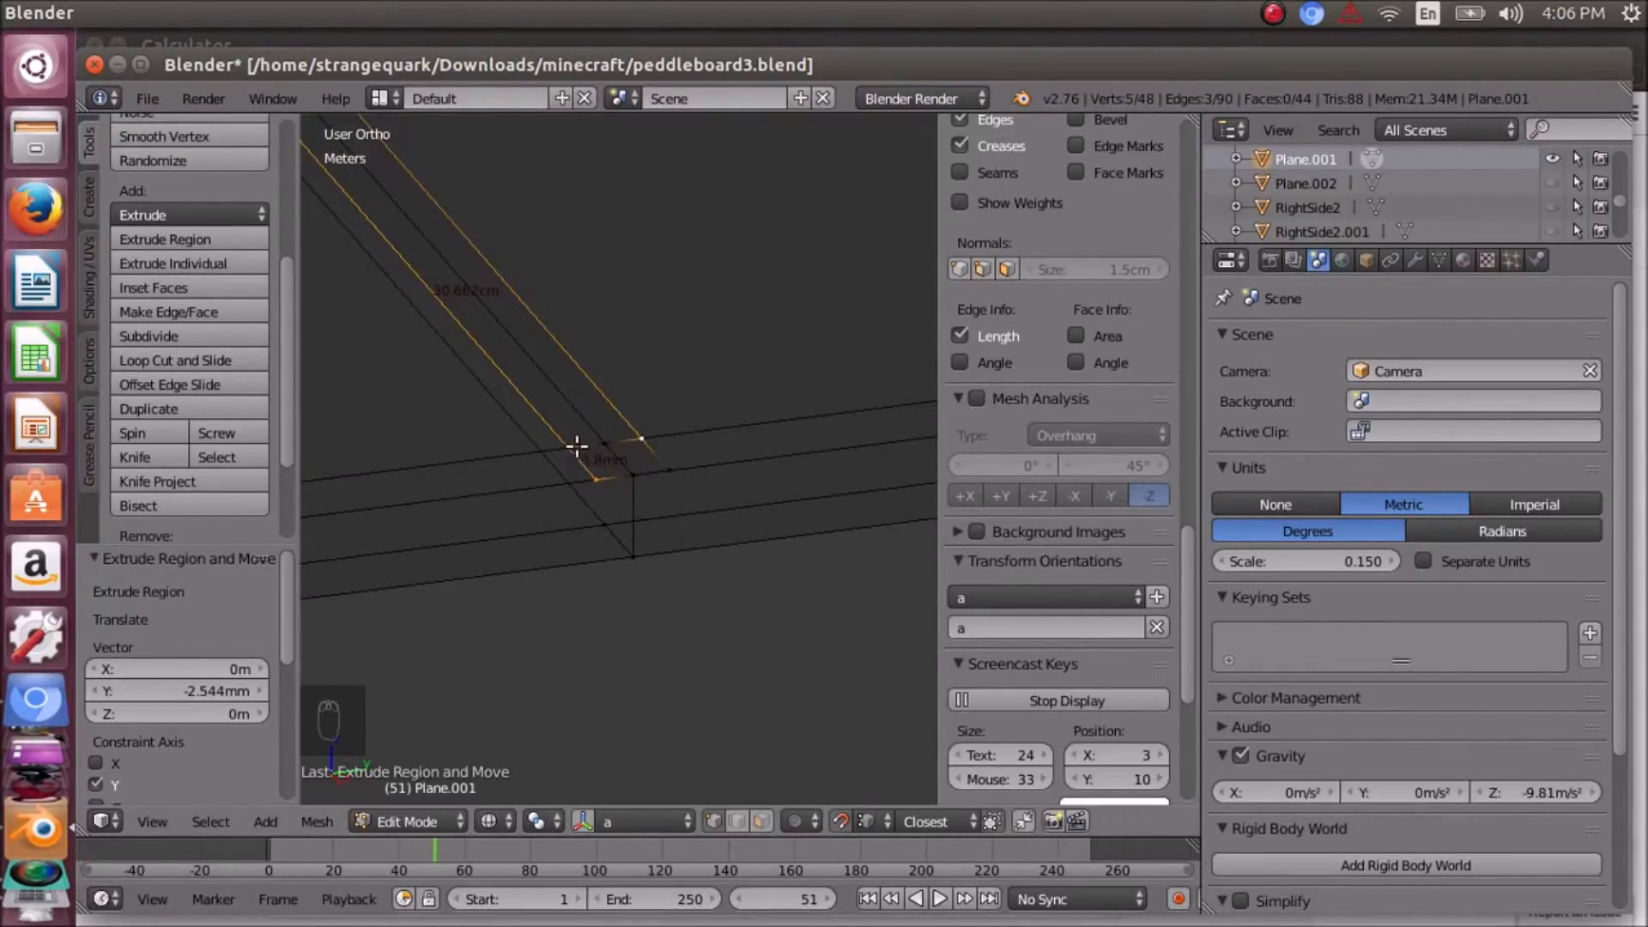
right_click(577, 448)
right_click(643, 438, "shift")
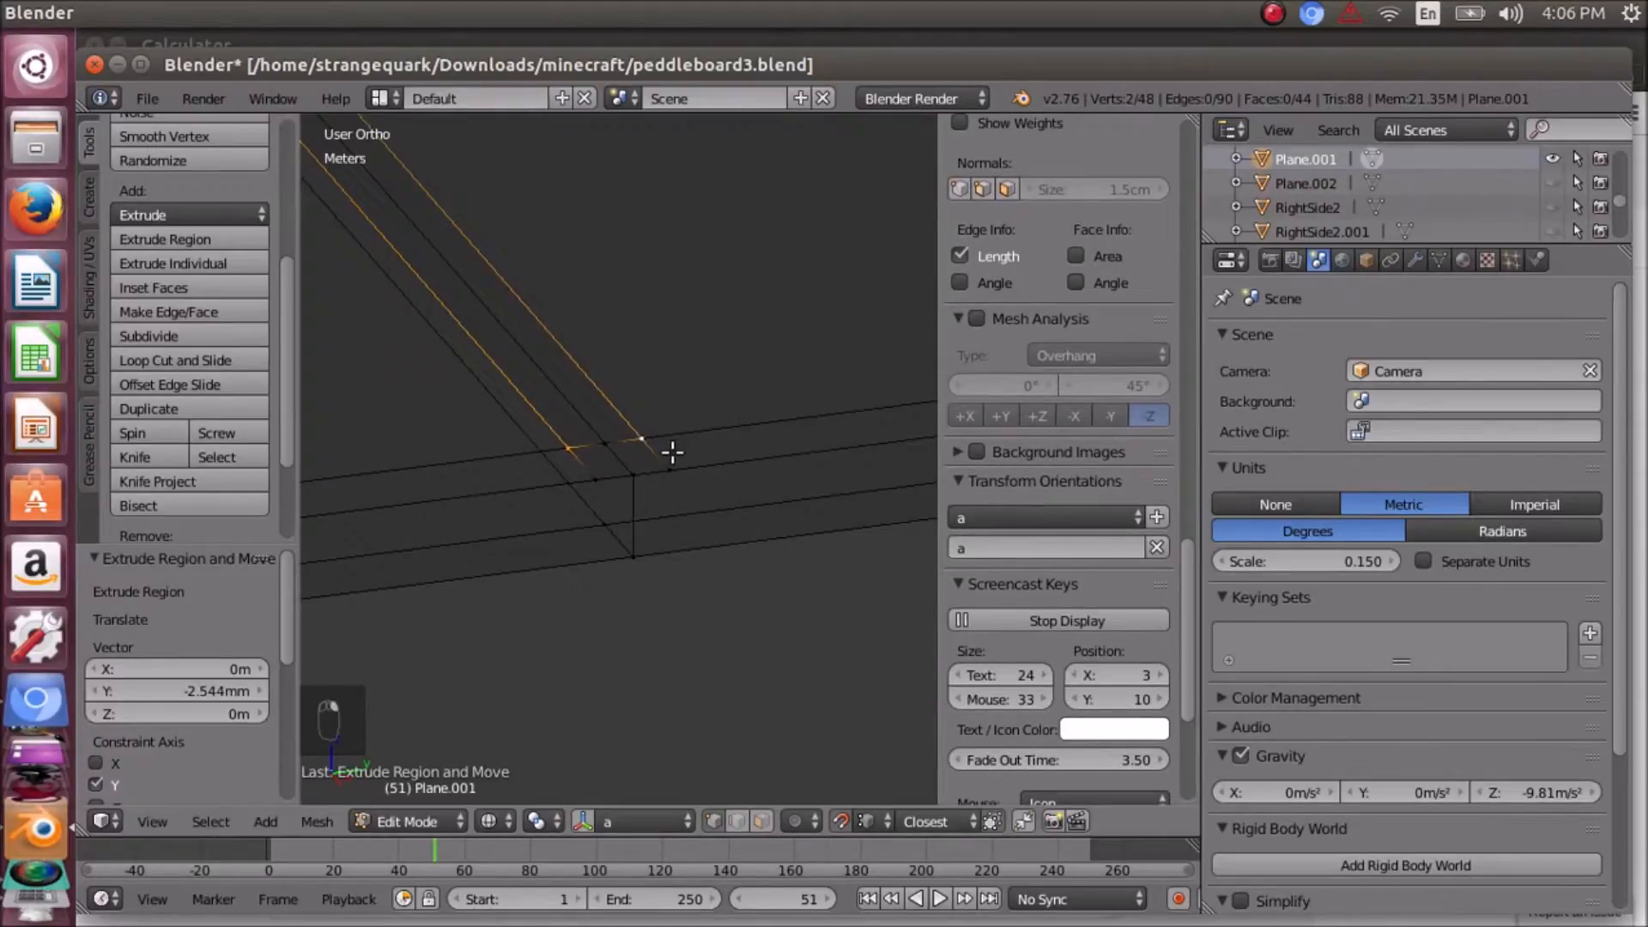
key("f")
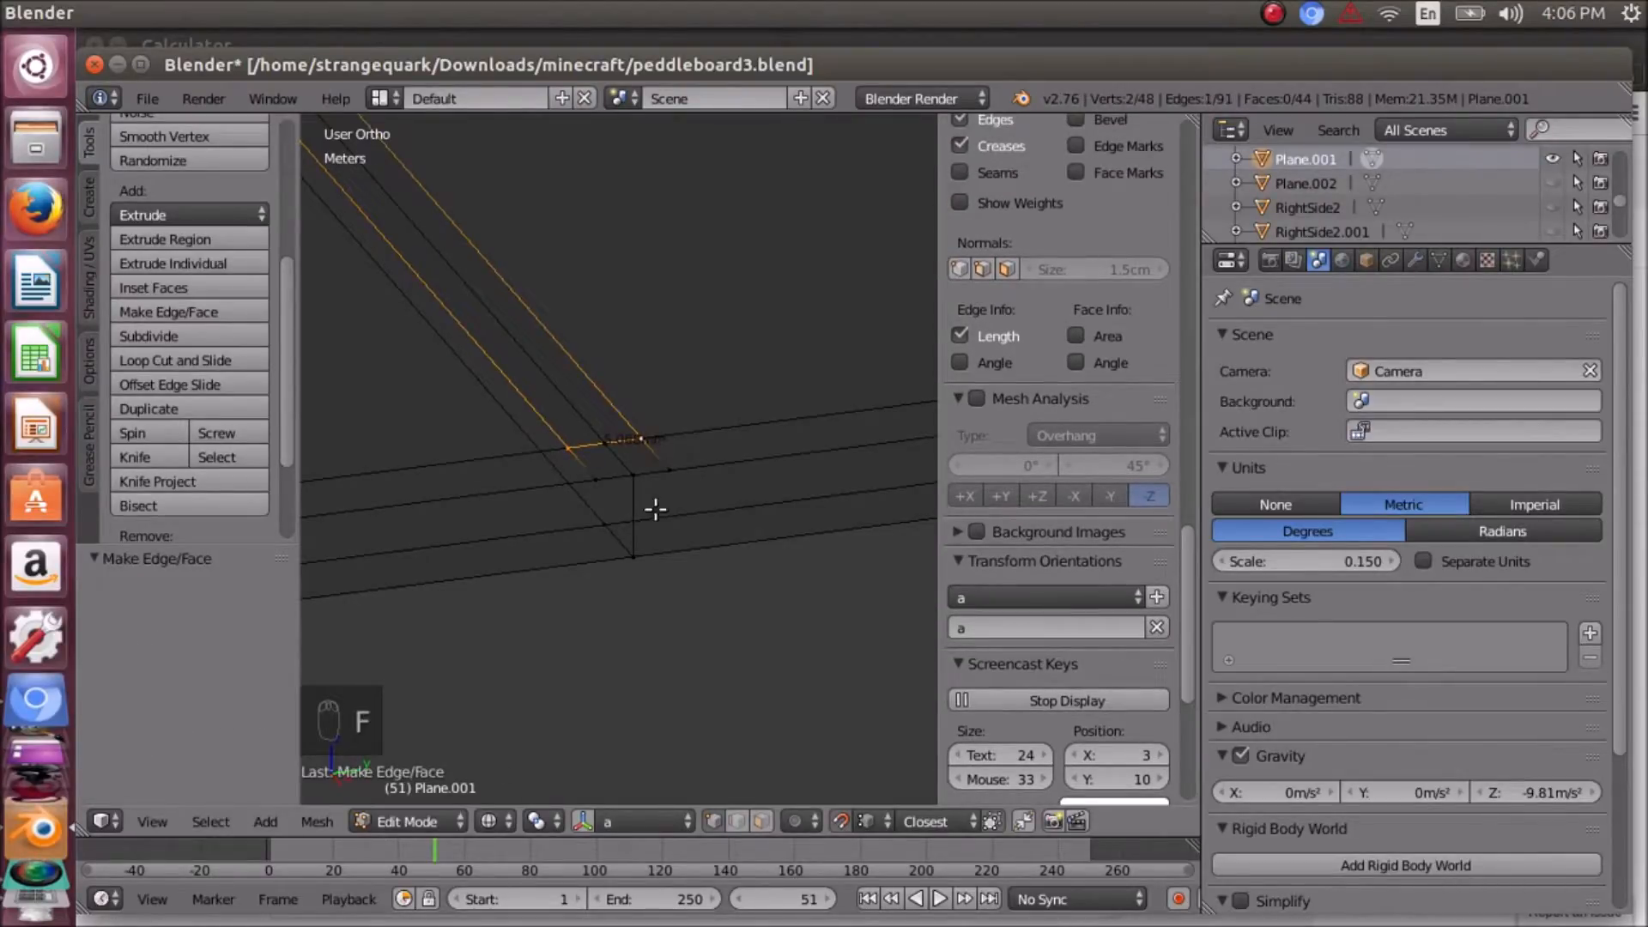
- Examine the new edge and the surrounding geometry at the near end of the center strip, close up and from afar
scroll(655, 470, "up", 8)
middle_click_drag(663, 462, 592, 456)
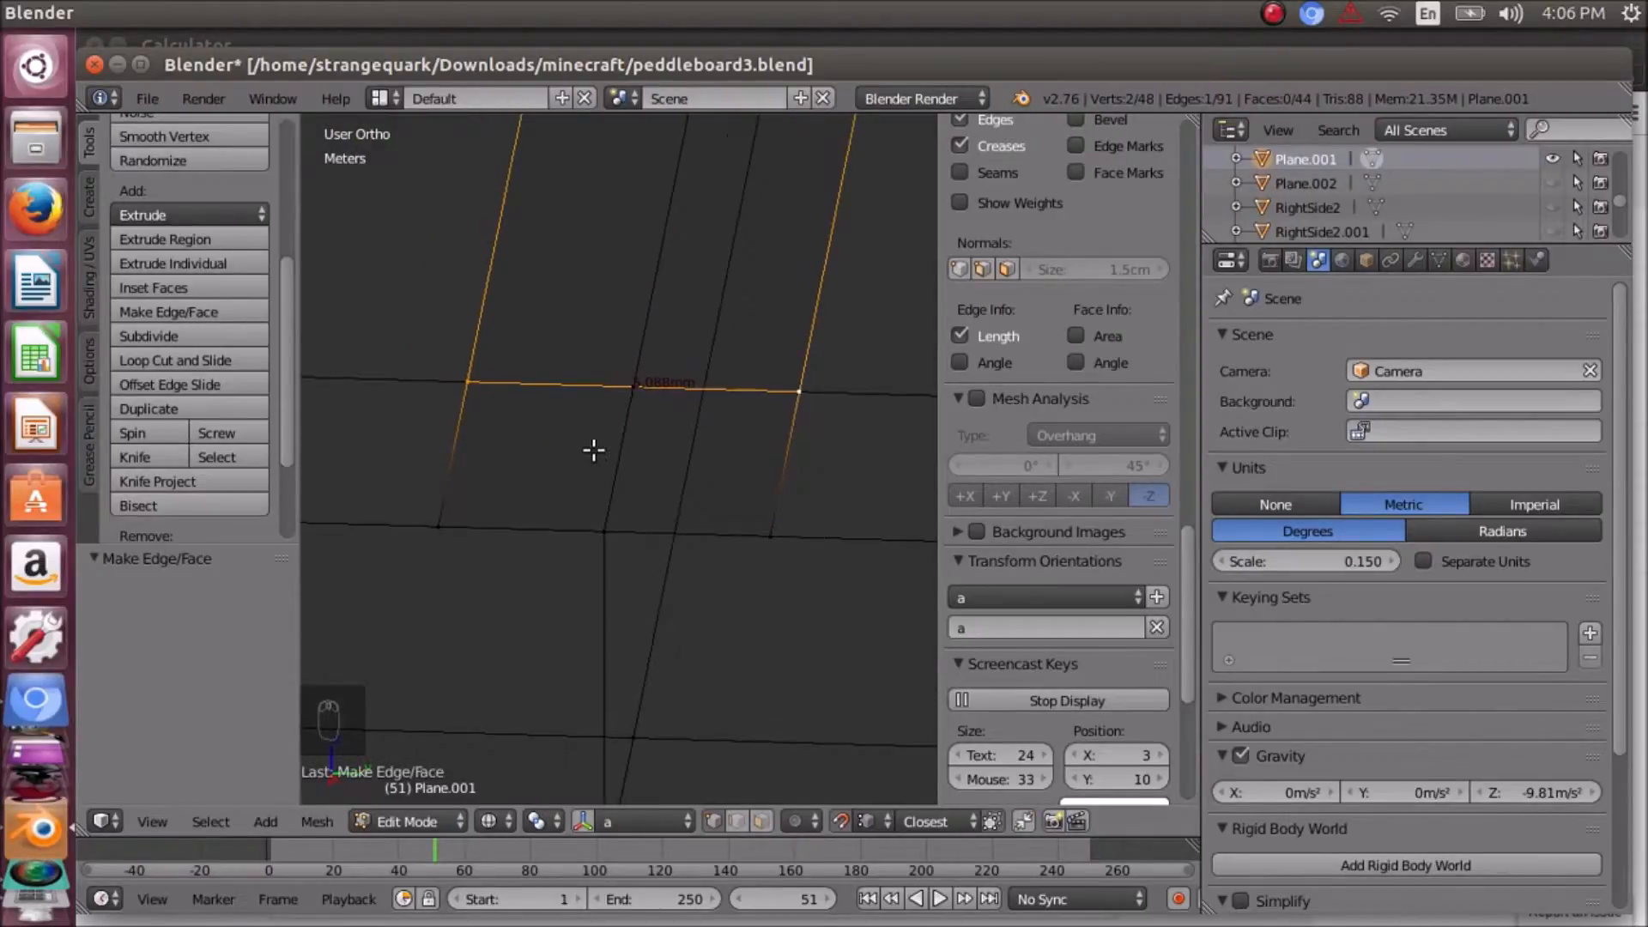
scroll(593, 450, "down", 3)
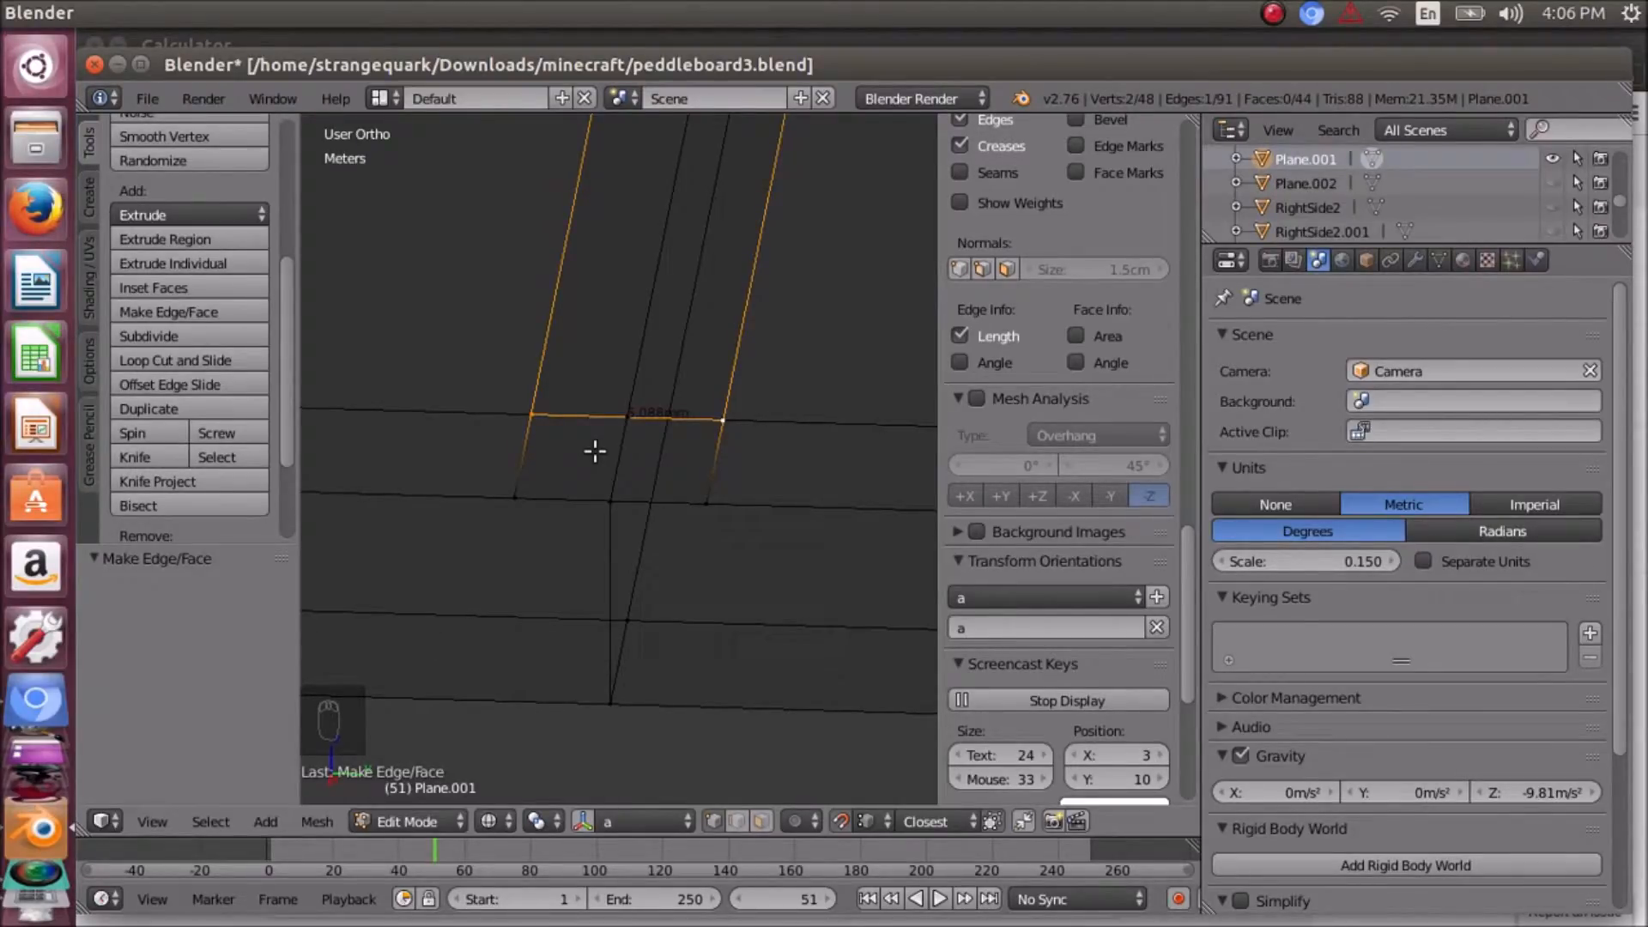
scroll(594, 451, "down", 2)
scroll(594, 450, "down", 6)
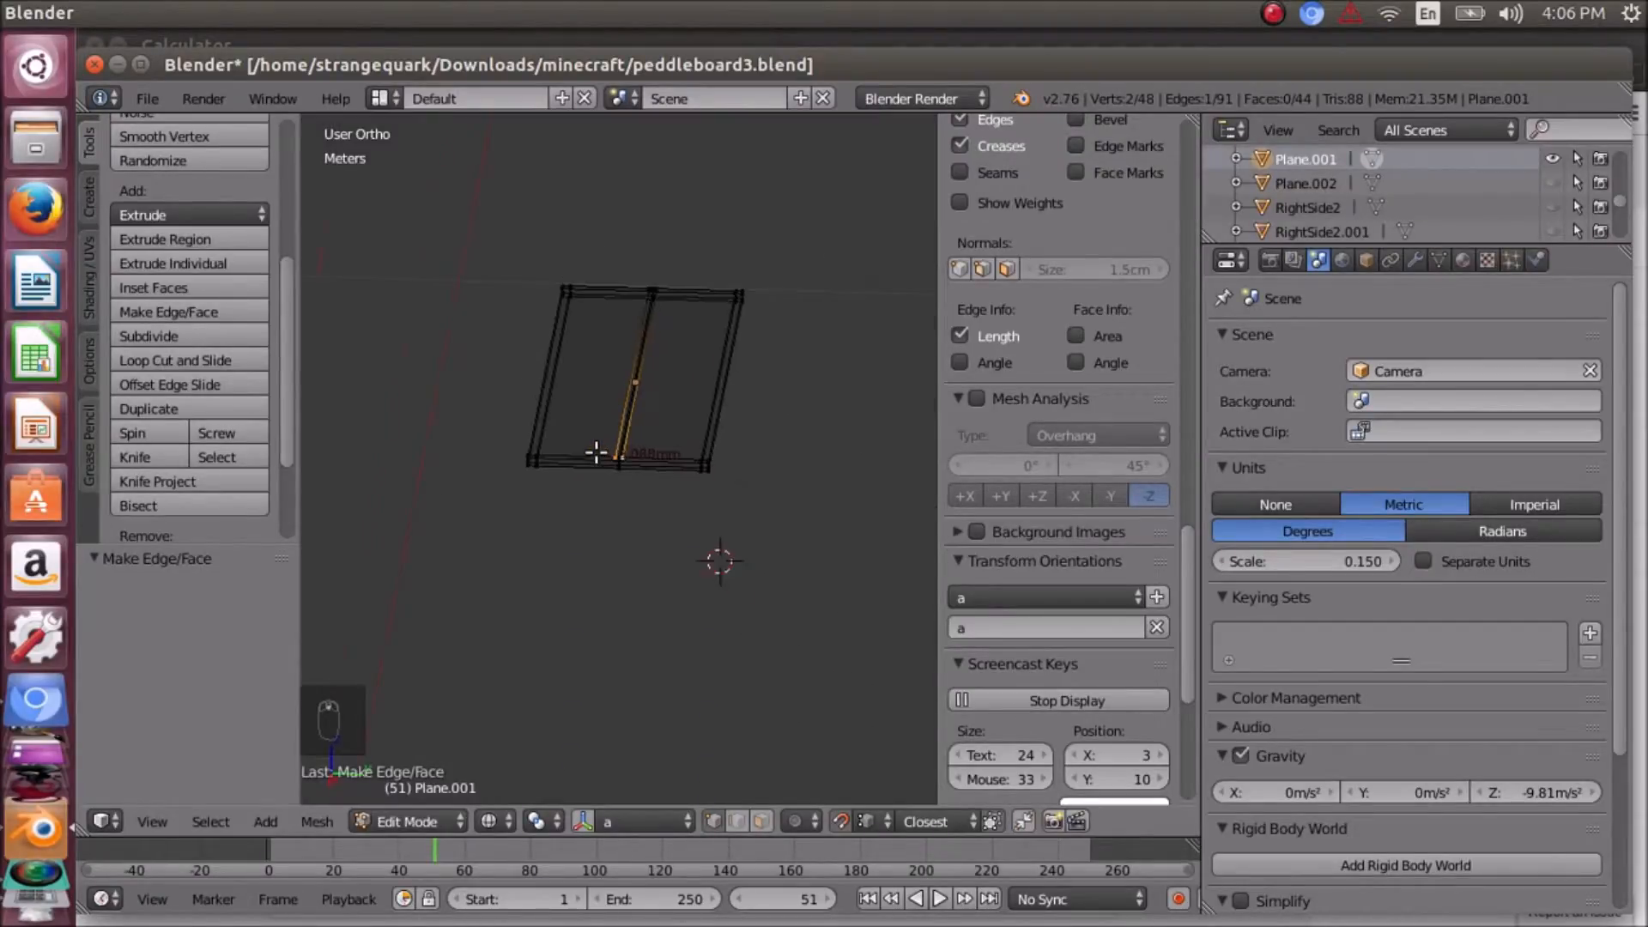
scroll(594, 451, "up", 8)
scroll(594, 451, "up", 2)
scroll(594, 451, "down", 5)
scroll(594, 451, "down", 4)
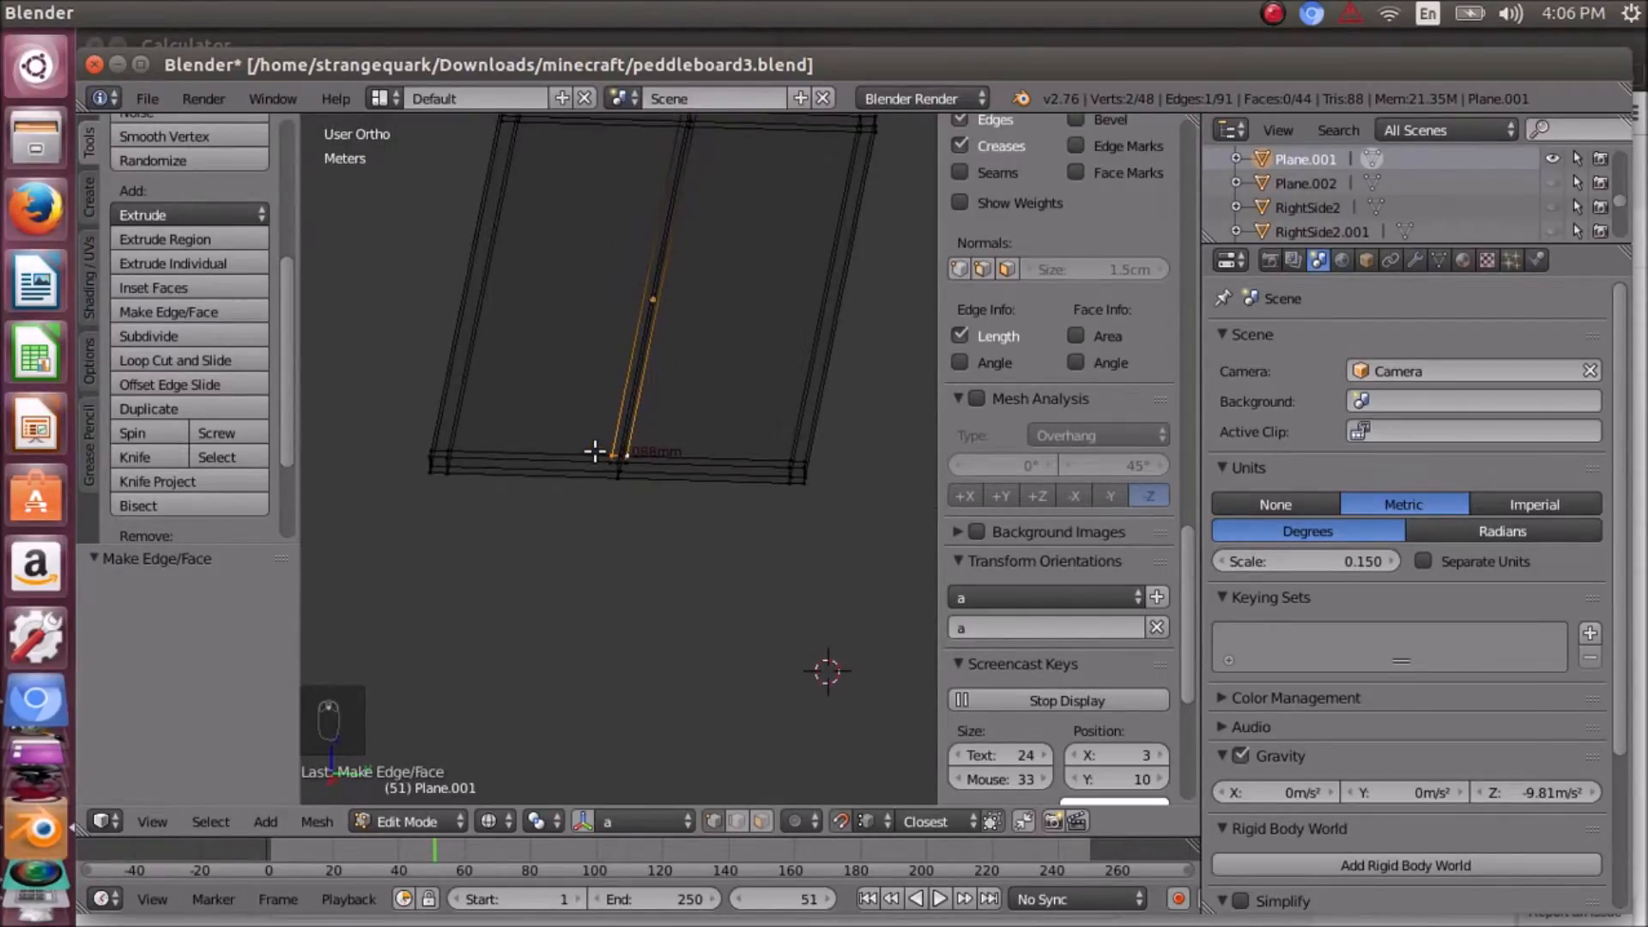
scroll(595, 445, "up", 5)
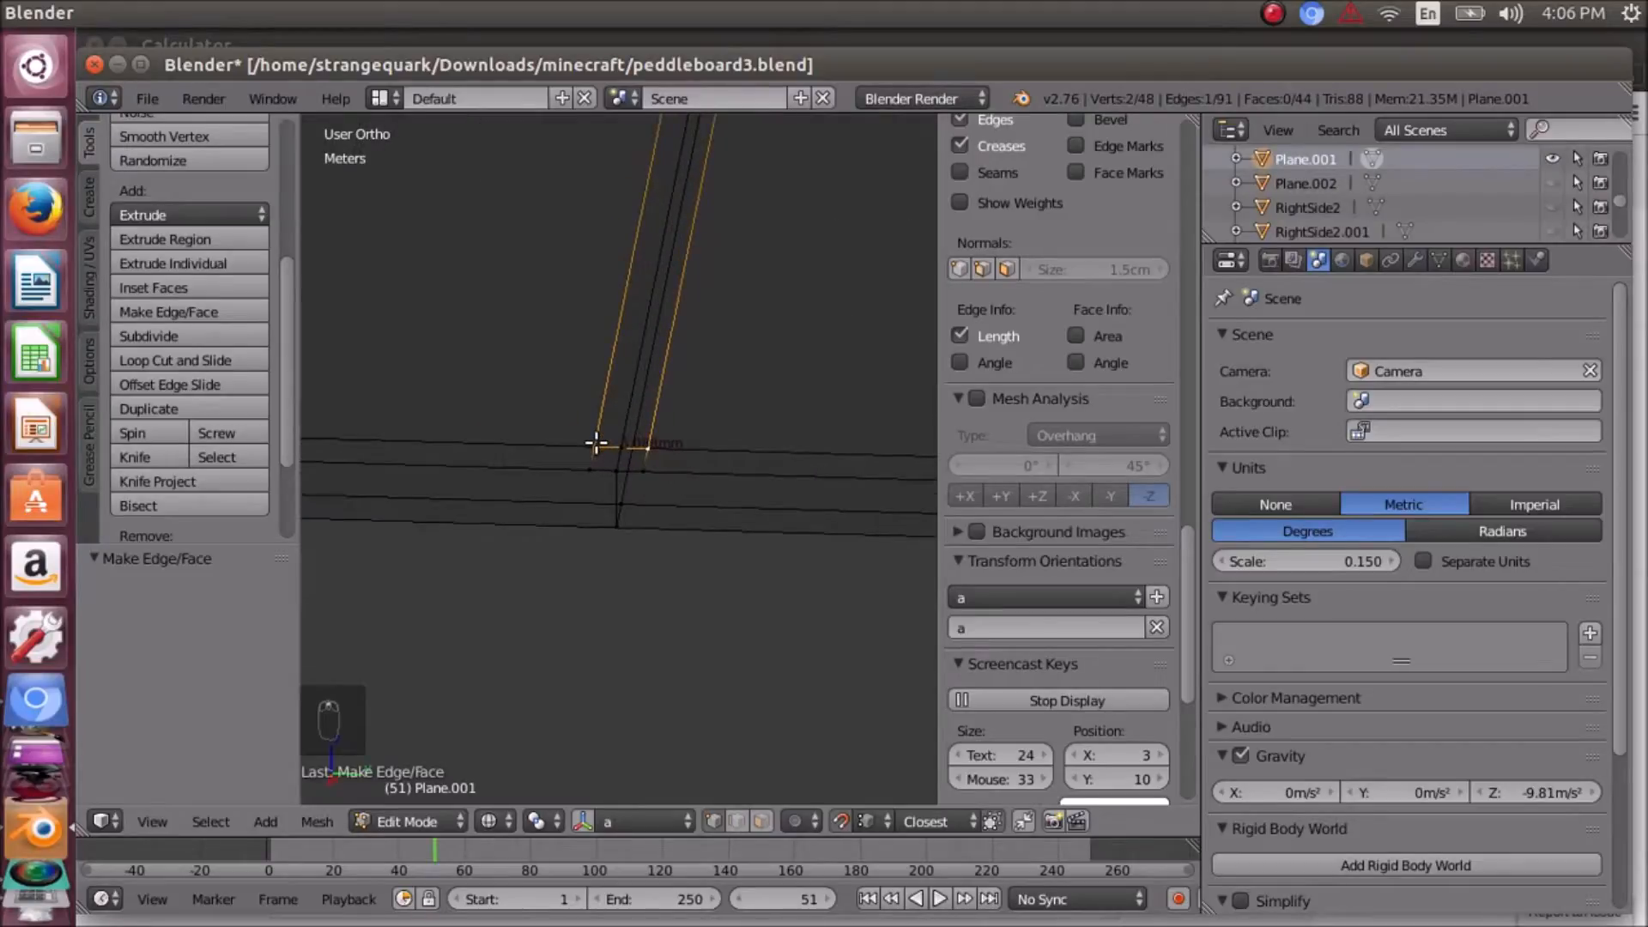
scroll(594, 397, "down", 5)
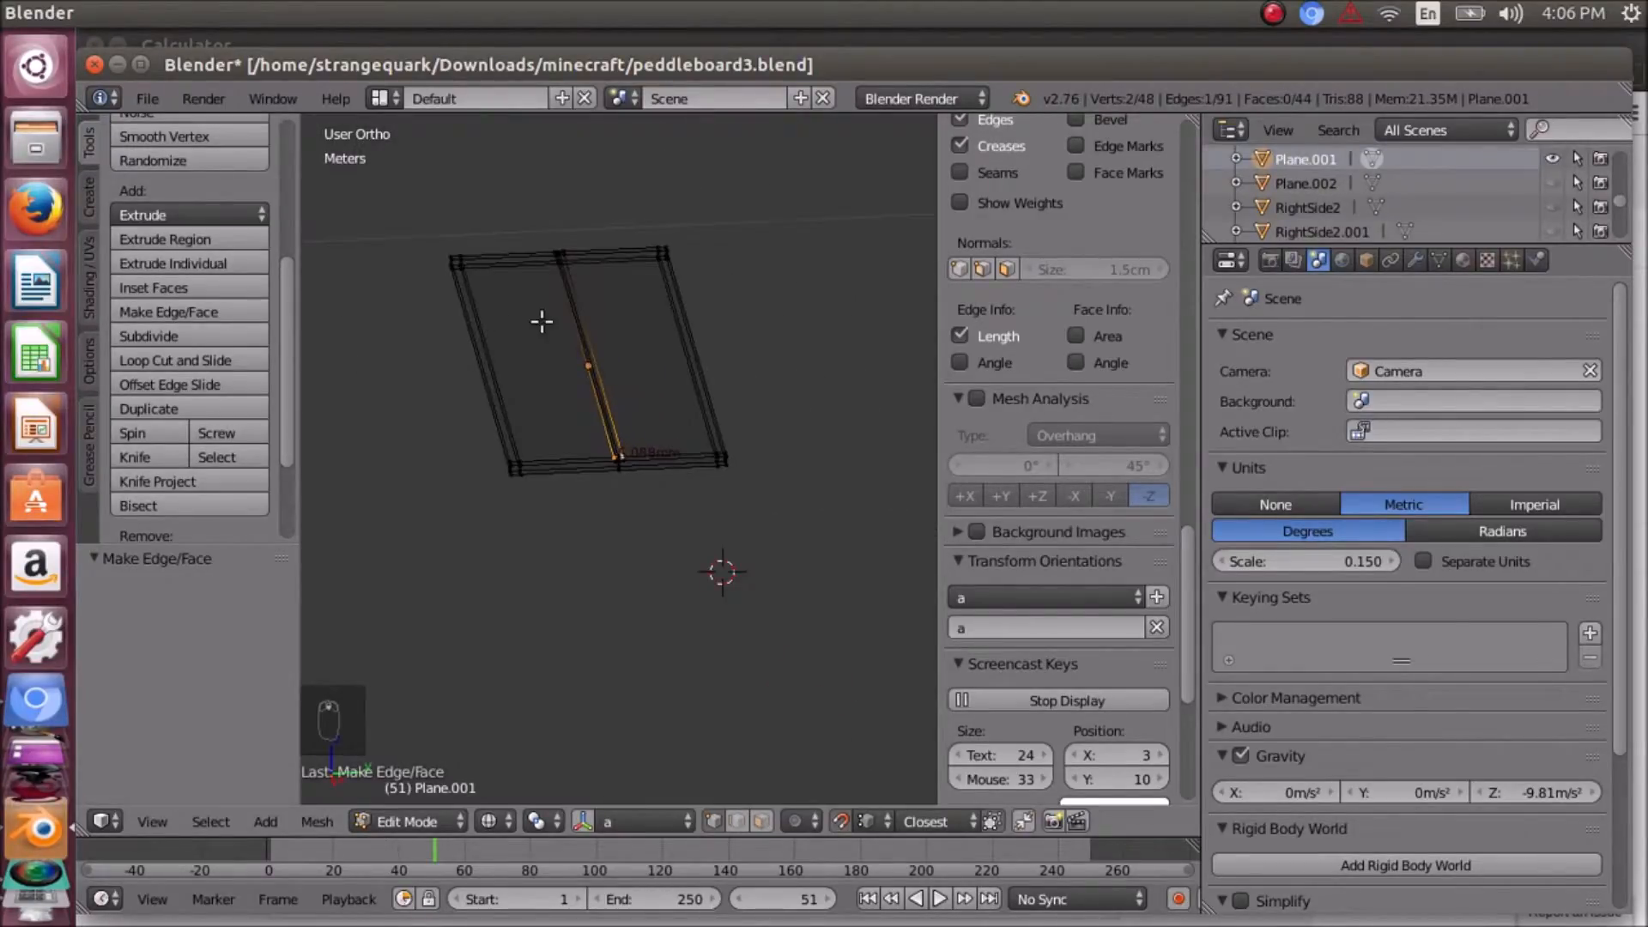
scroll(561, 342, "up", 5)
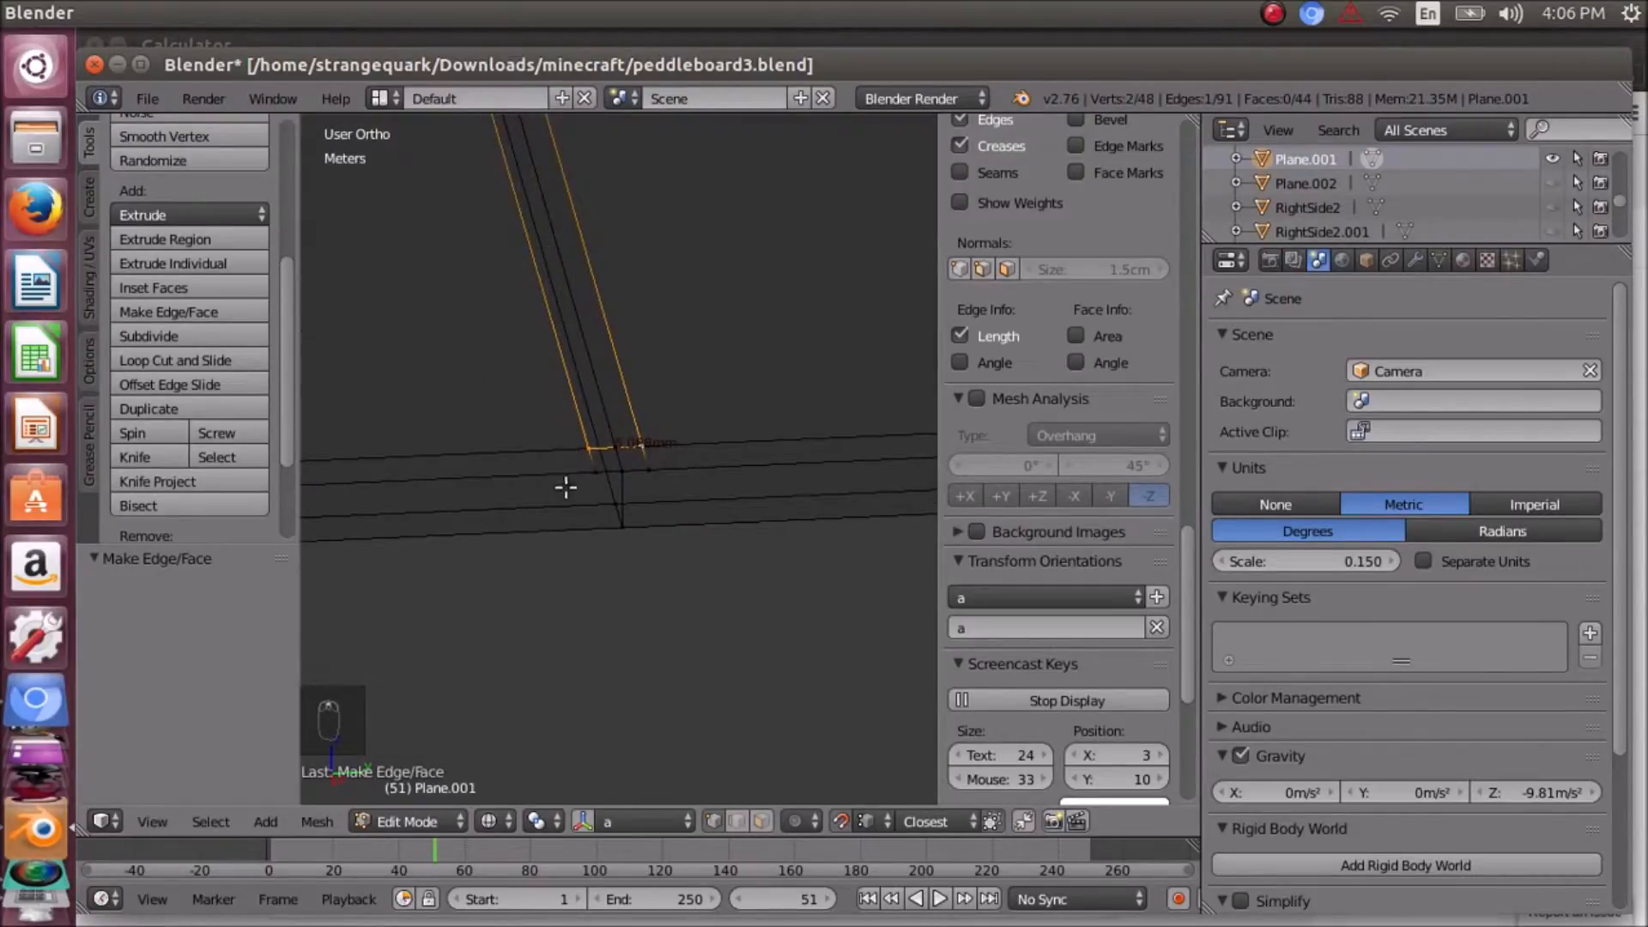
- Extrude the four corner vertices at the near end of the center strip about 5.8 mm downward along the Z axis
right_click(589, 447)
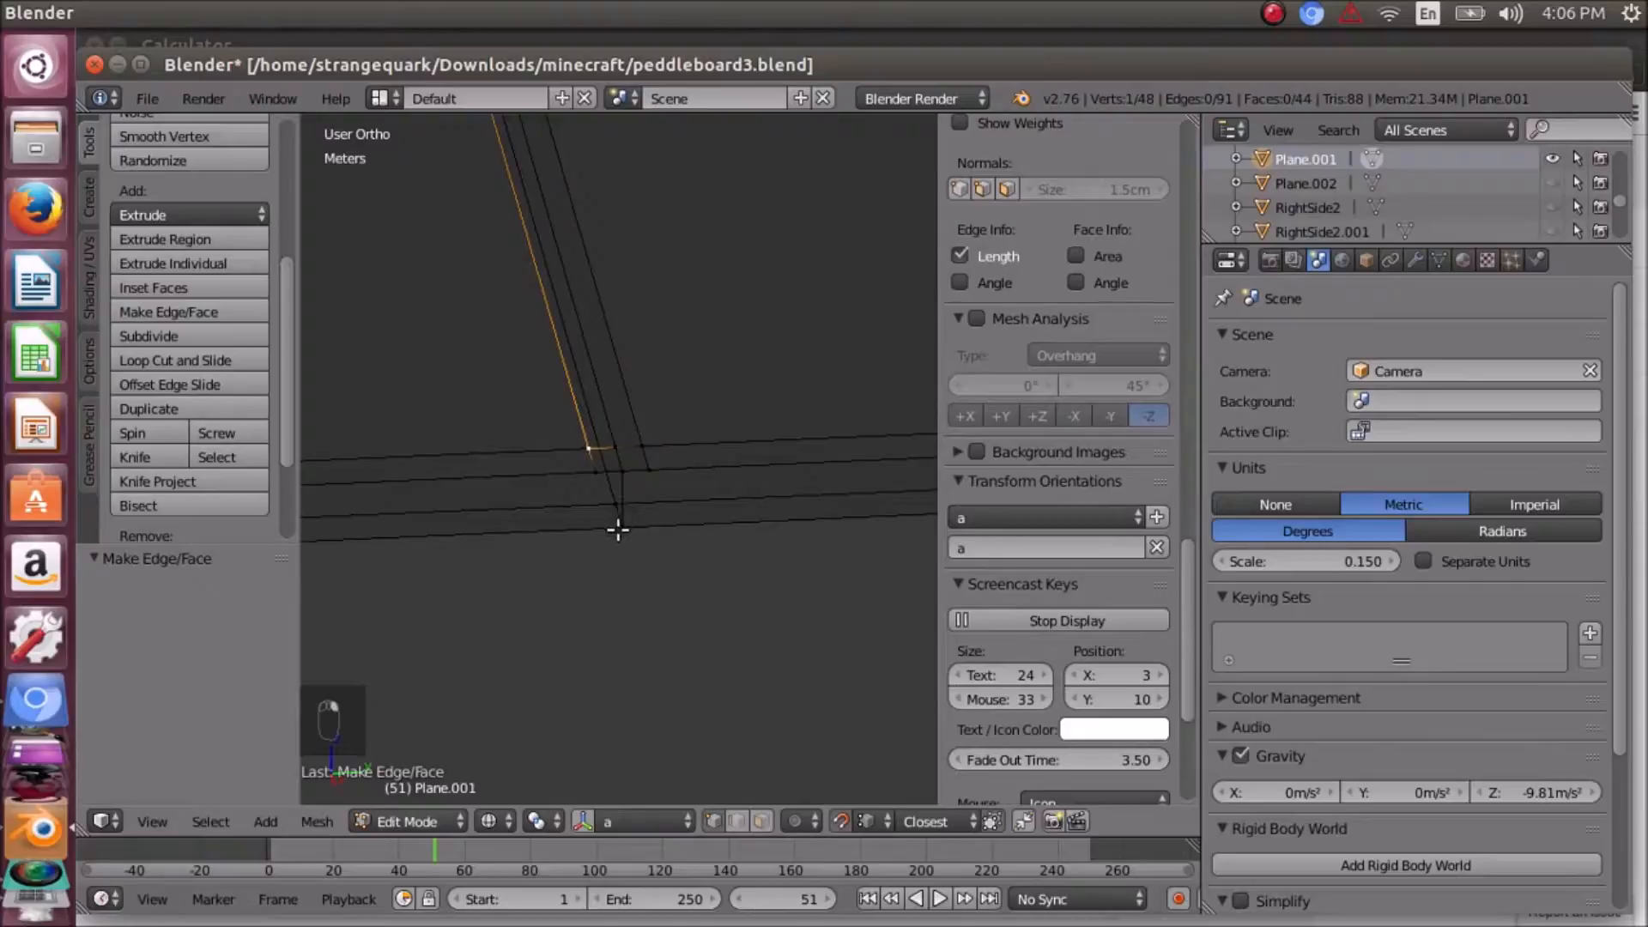
right_click(644, 445)
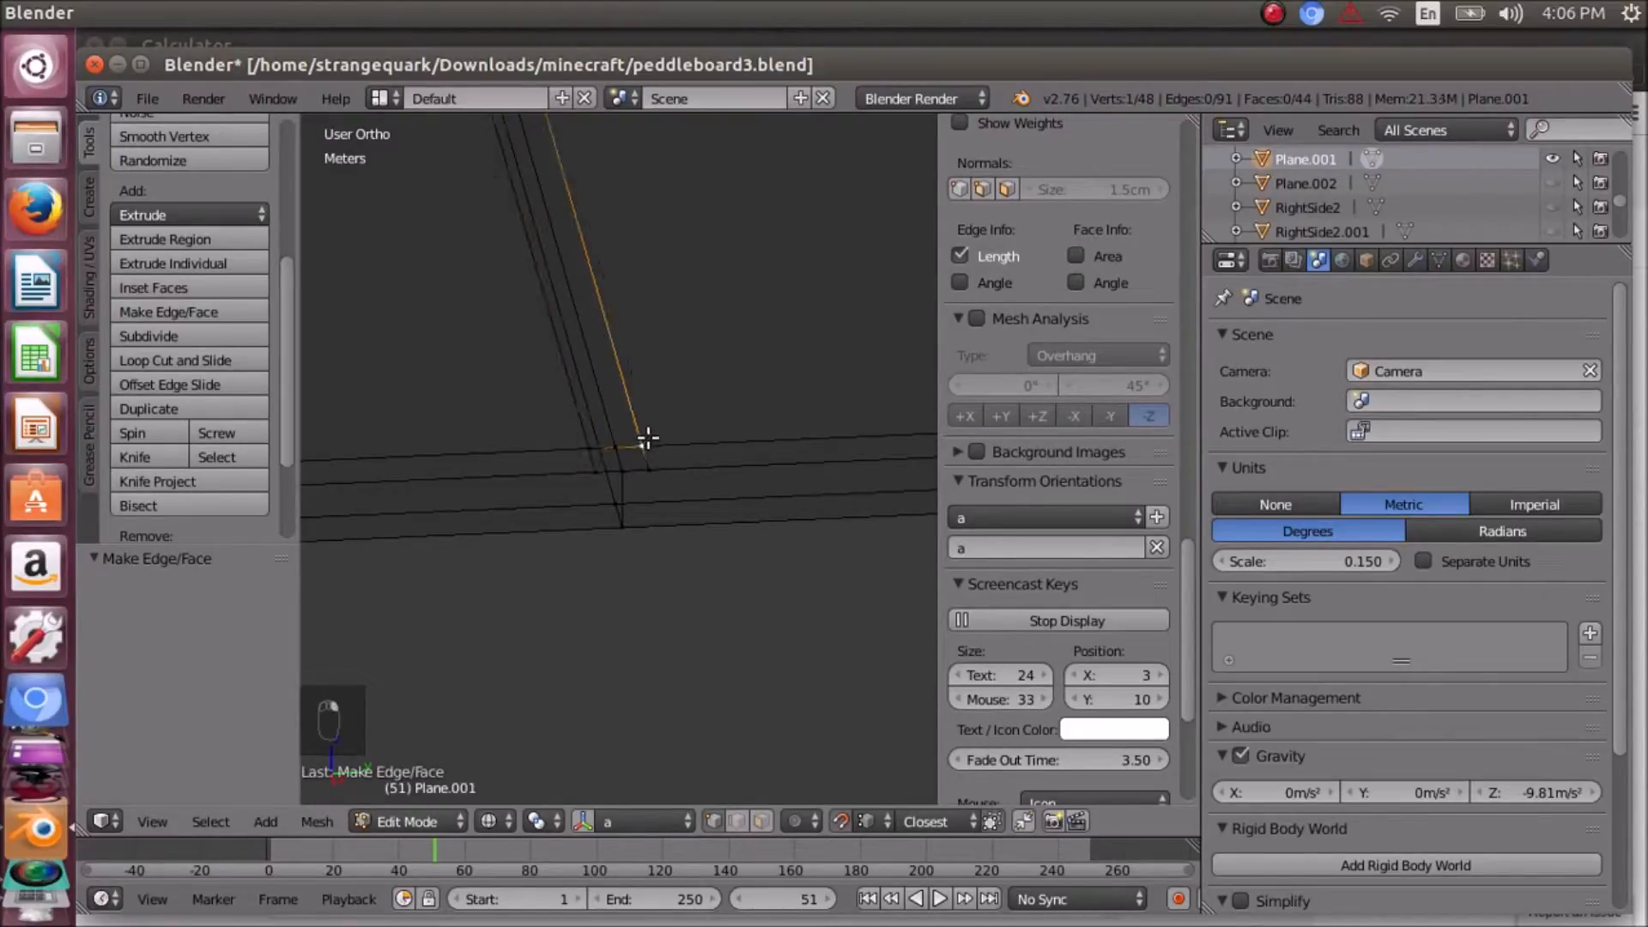
right_click(589, 448, "shift")
right_click(595, 472, "shift")
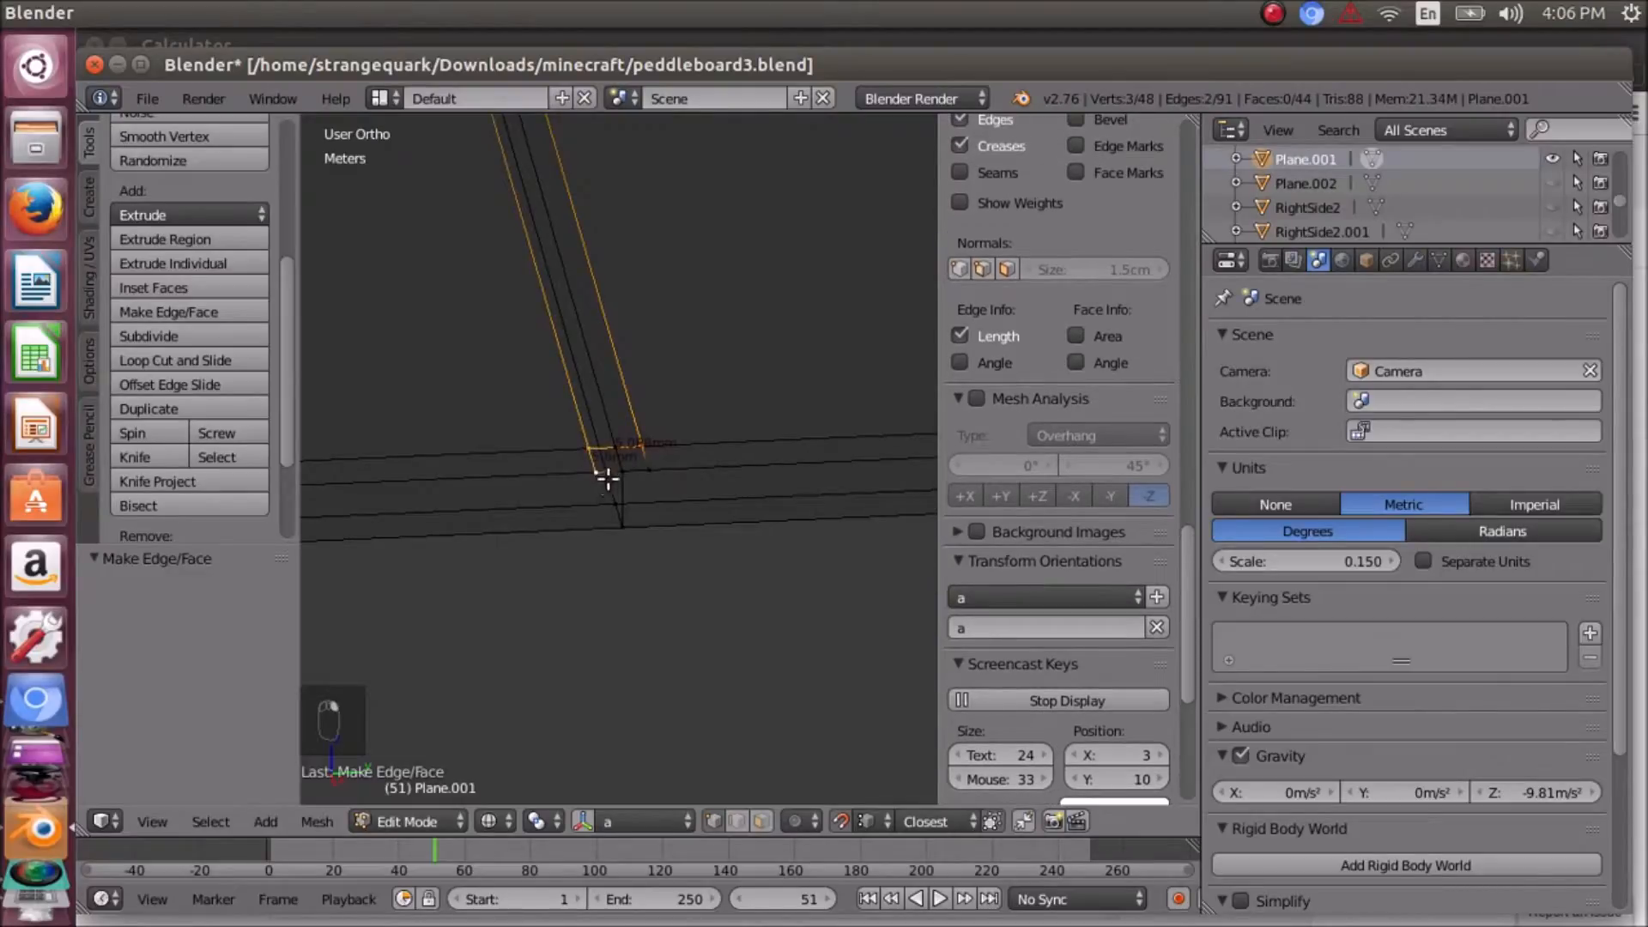
right_click(649, 469, "shift")
key("e")
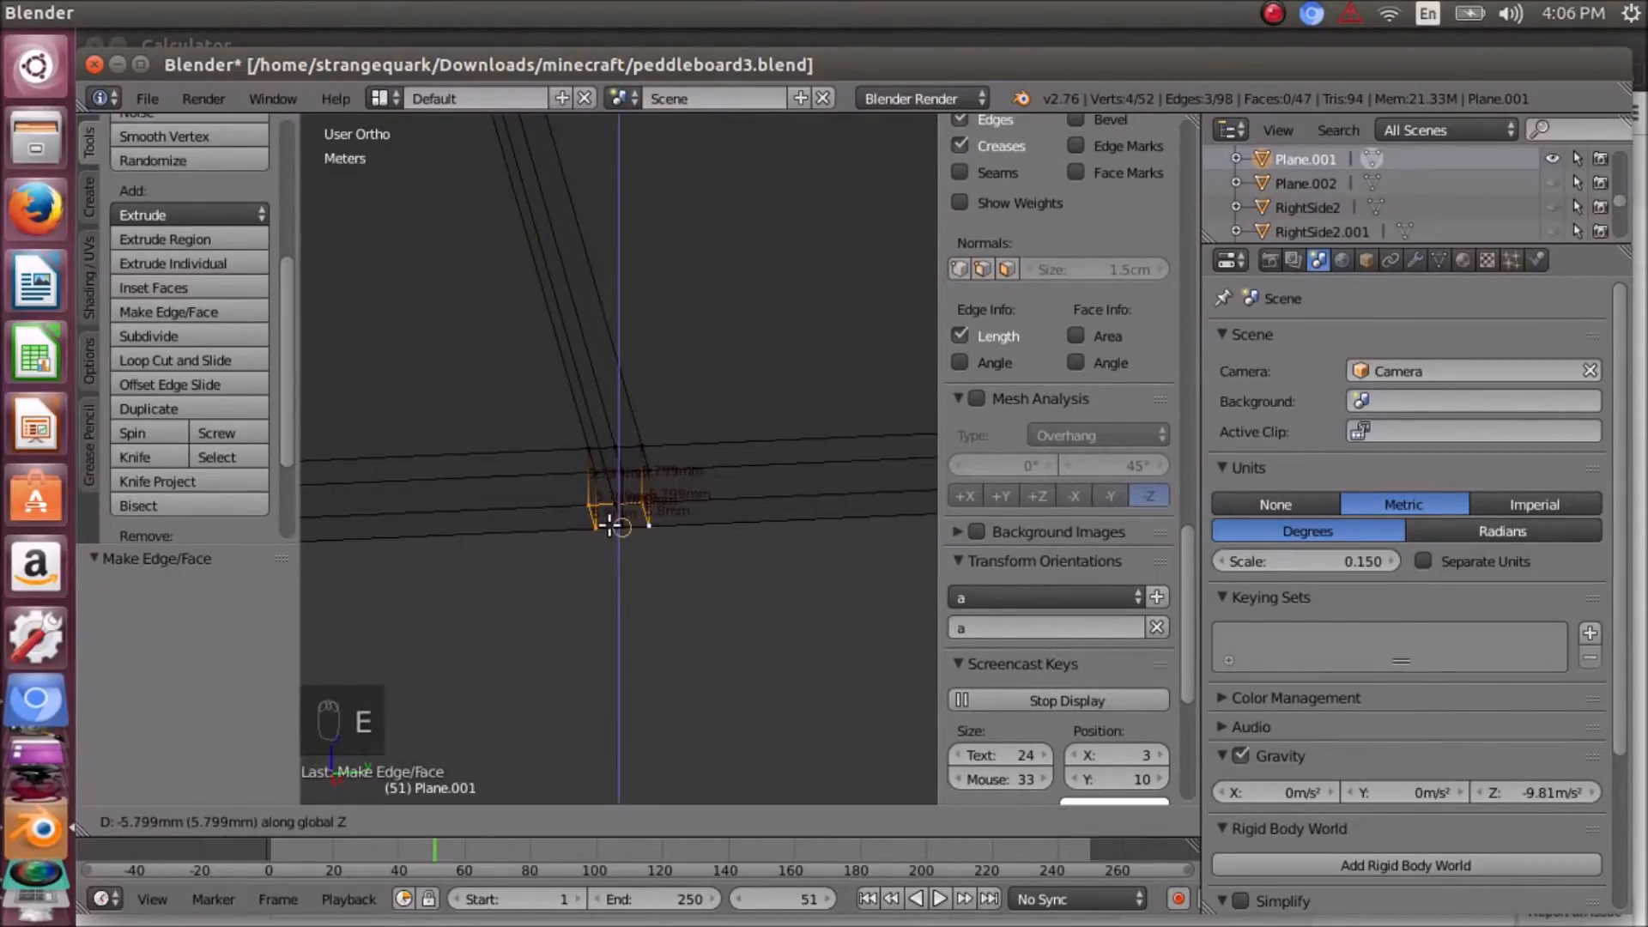
left_click(640, 516)
scroll(666, 566, "up", 1)
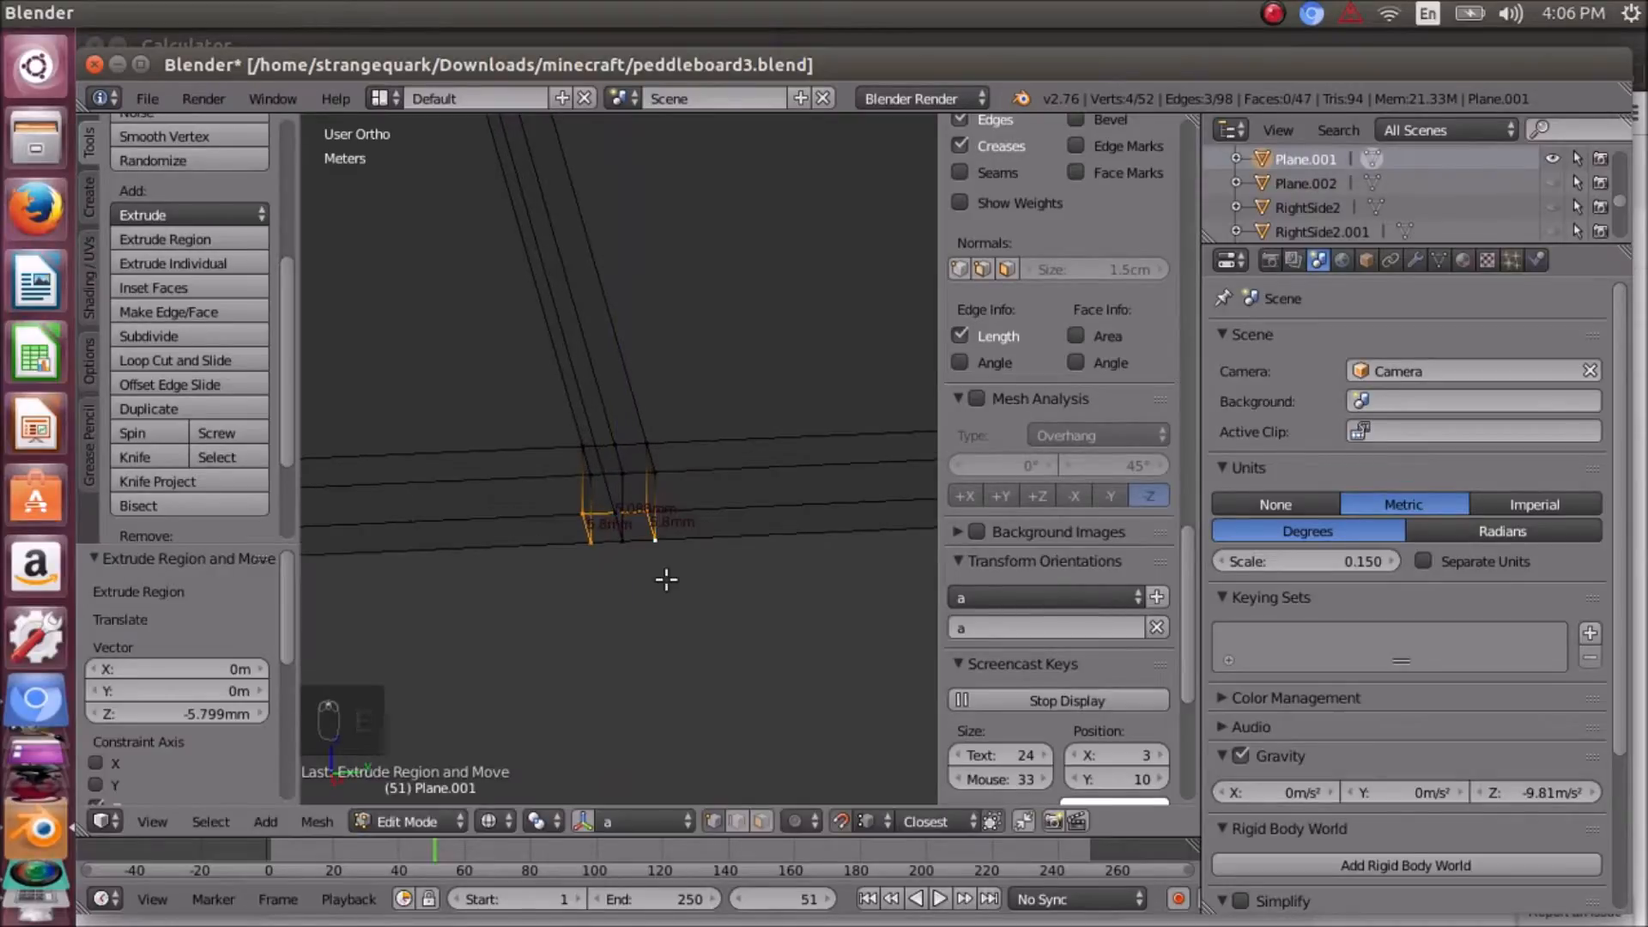
- Examine the extruded geometry at the near end of the center strip in relation to the whole board frame
middle_click_drag(601, 558, 665, 562)
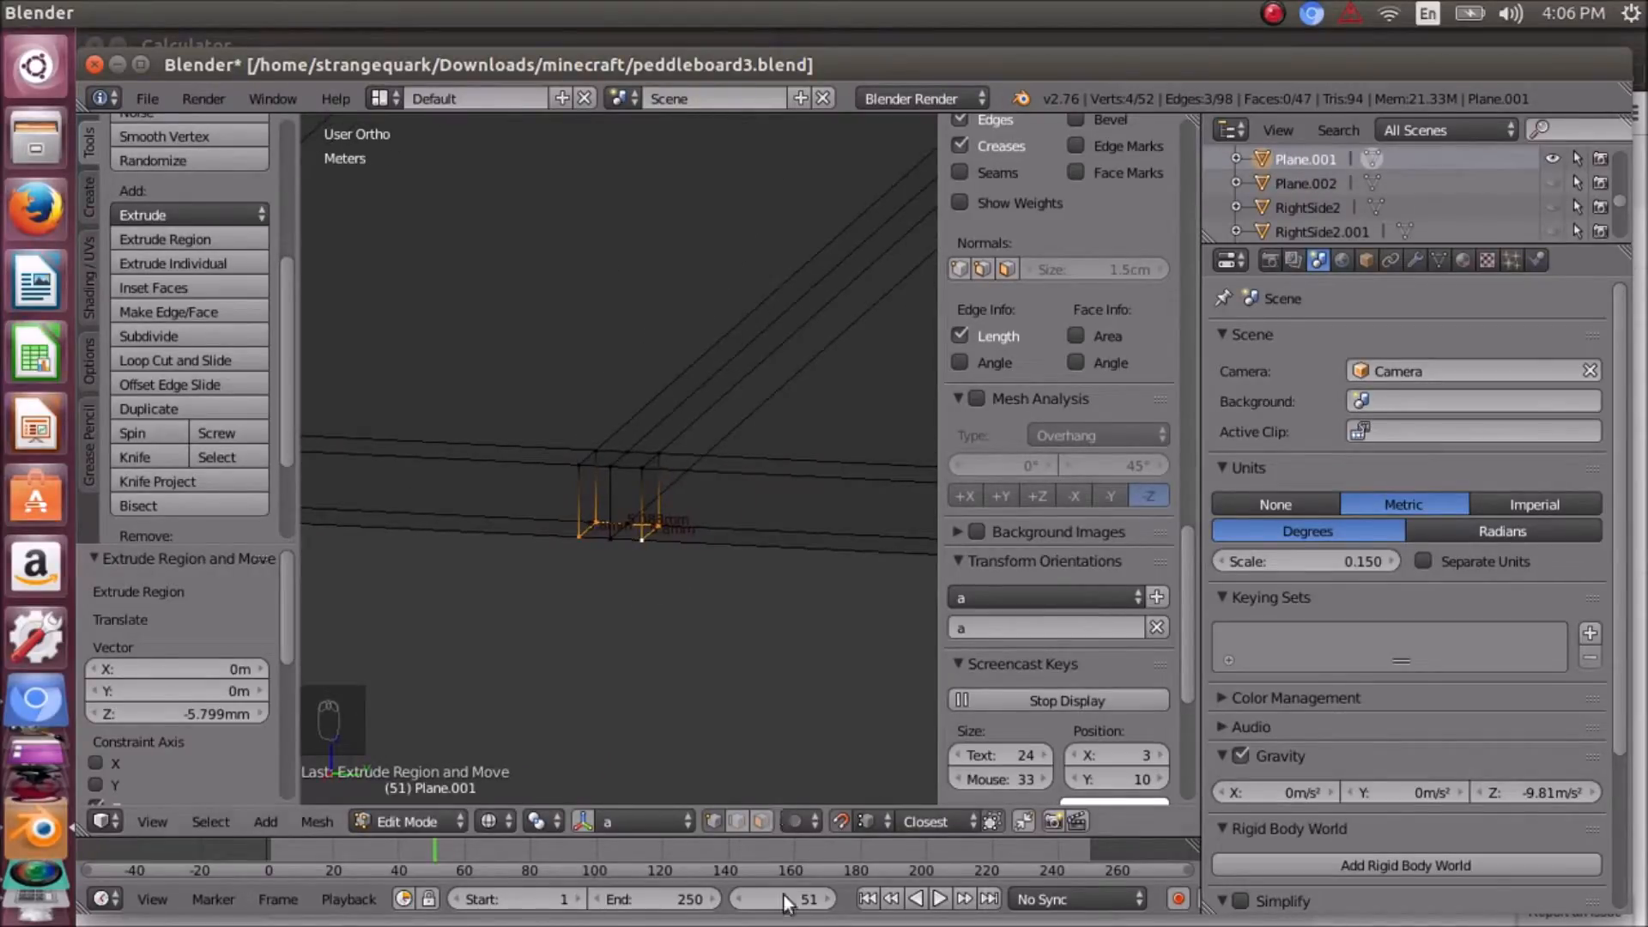
left_click(842, 821)
middle_click_drag(662, 563, 643, 636)
scroll(642, 631, "down", 6)
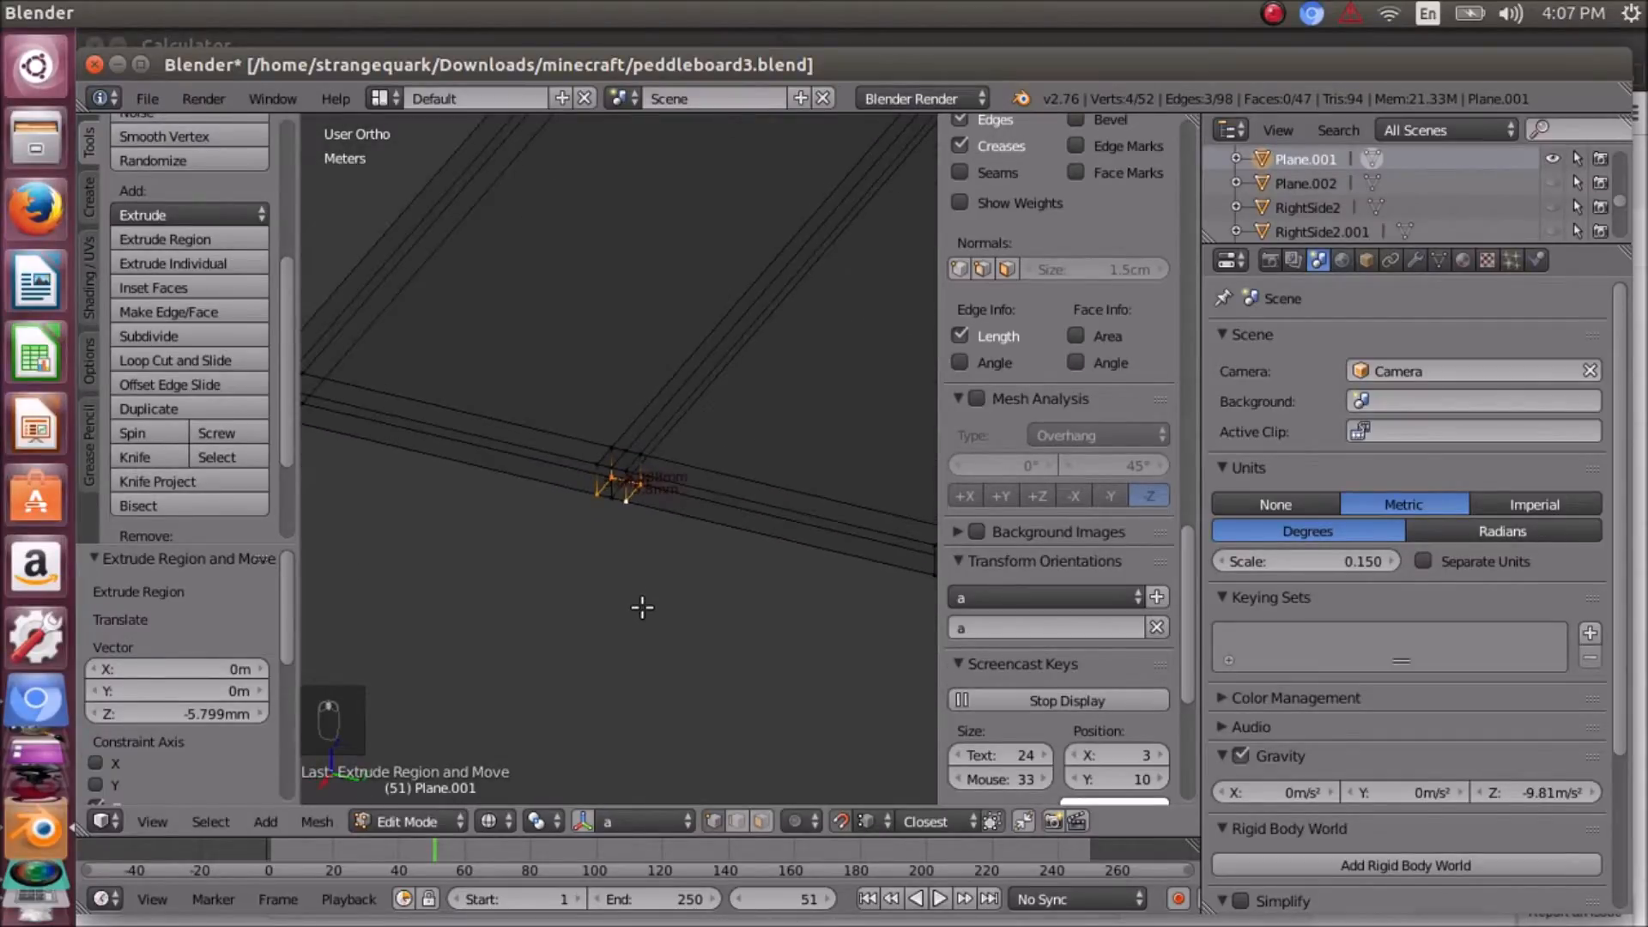
scroll(763, 267, "down", 4)
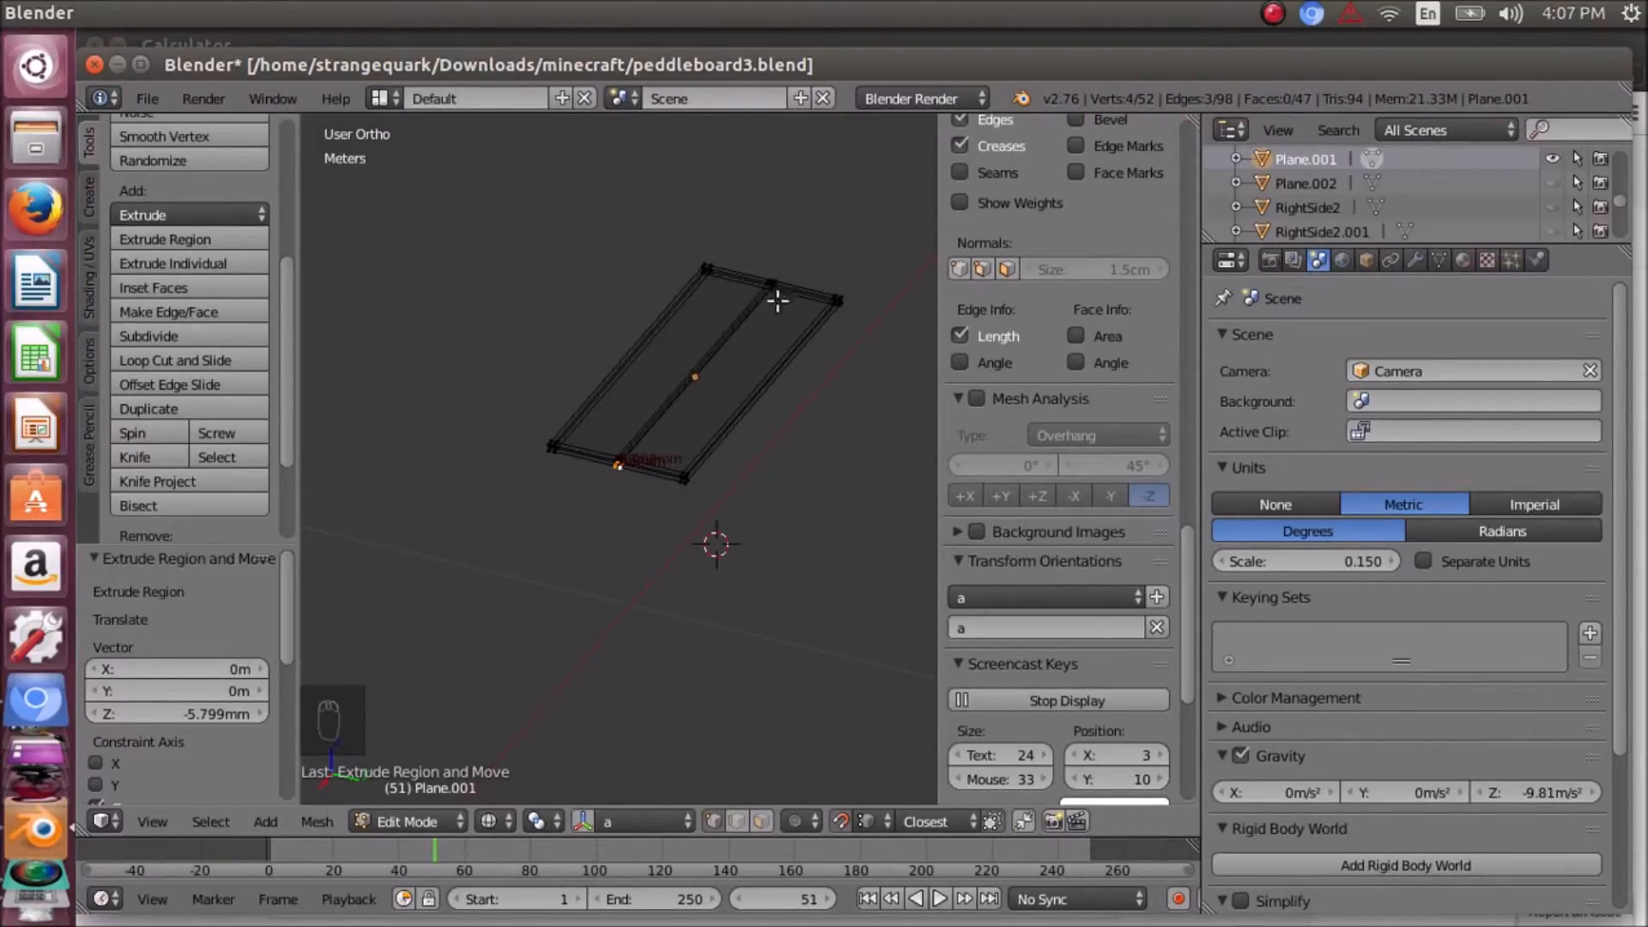
scroll(655, 425, "up", 6)
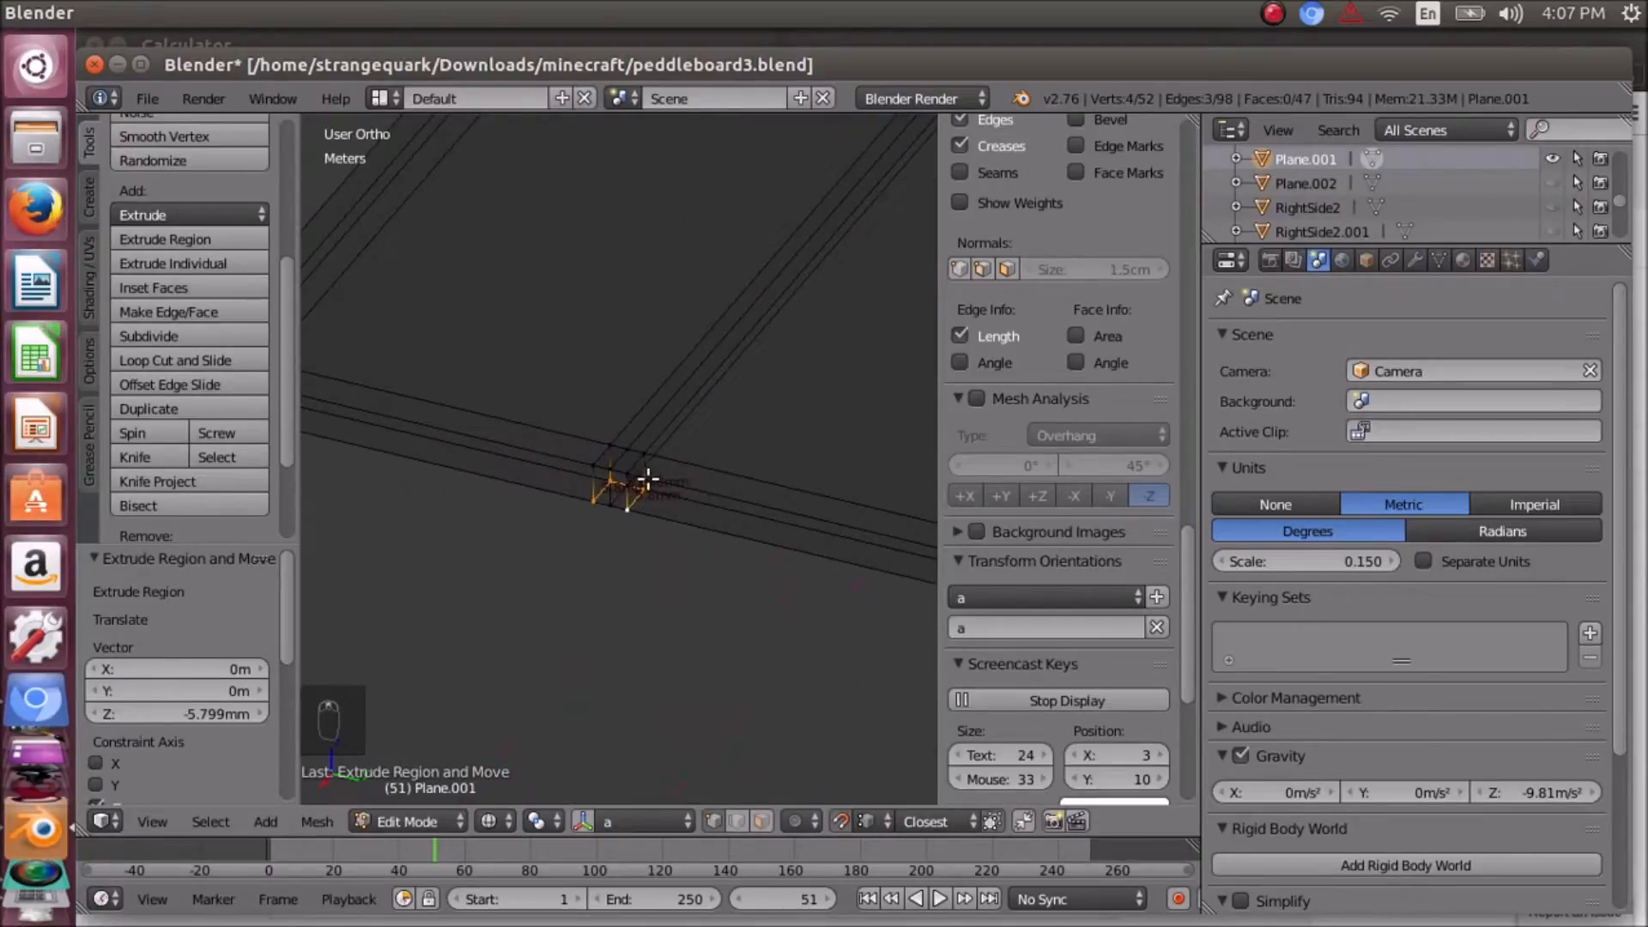
scroll(577, 482, "down", 5)
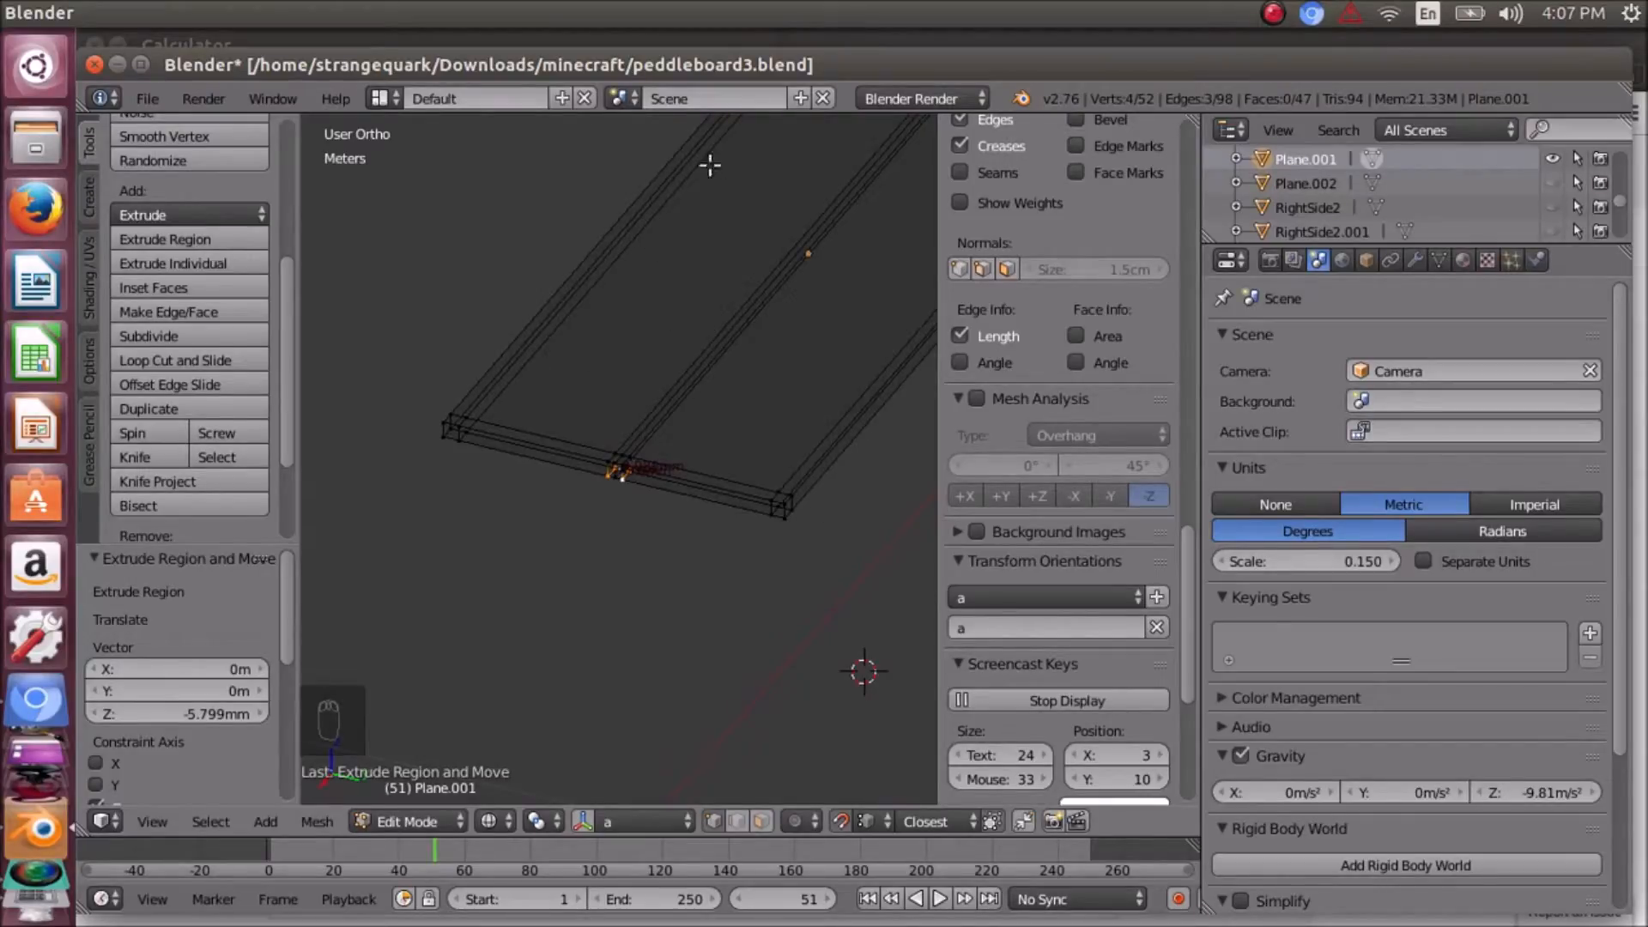
scroll(702, 282, "down", 5)
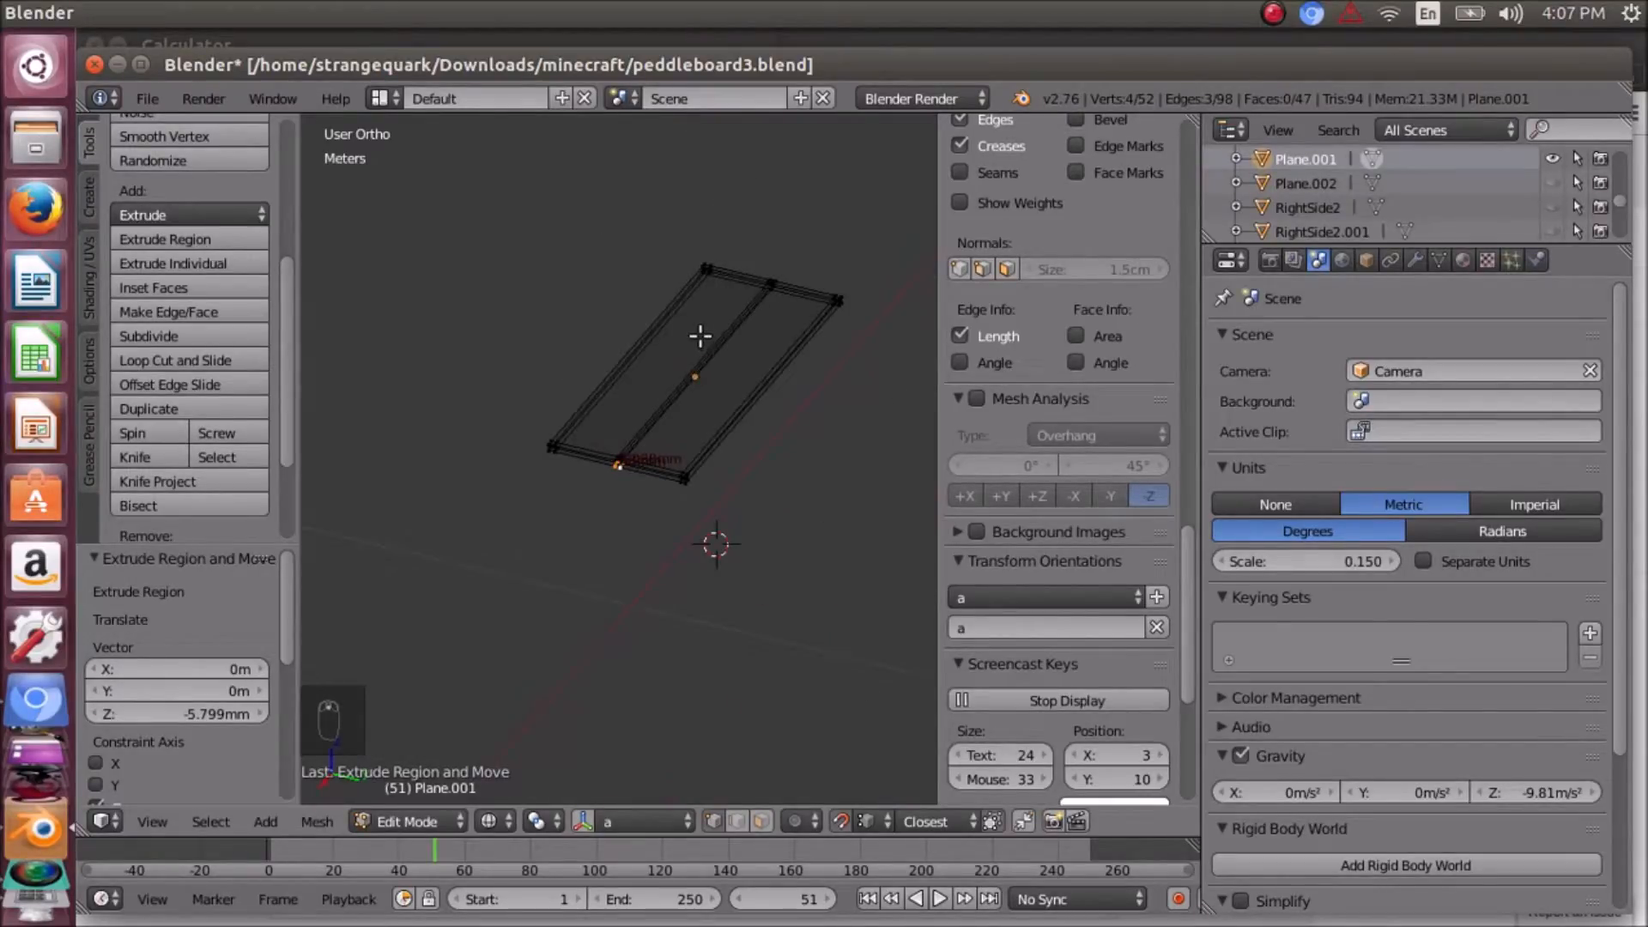
scroll(673, 307, "up", 5)
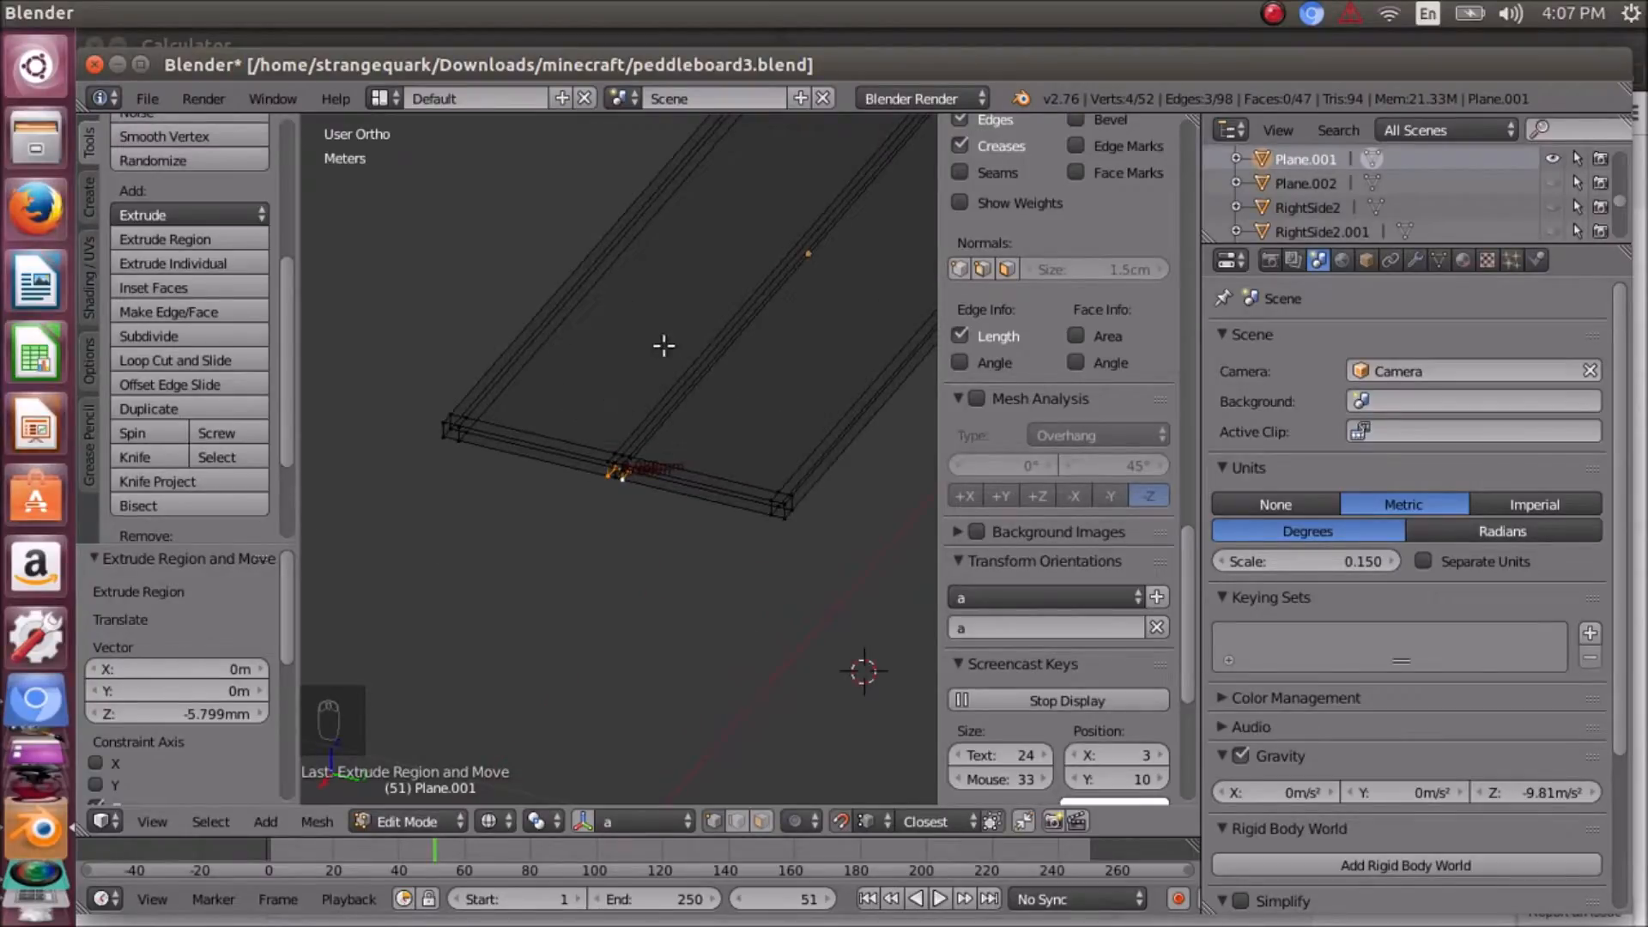
scroll(650, 339, "down", 3)
middle_click_drag(579, 495, 655, 497)
scroll(616, 486, "up", 6)
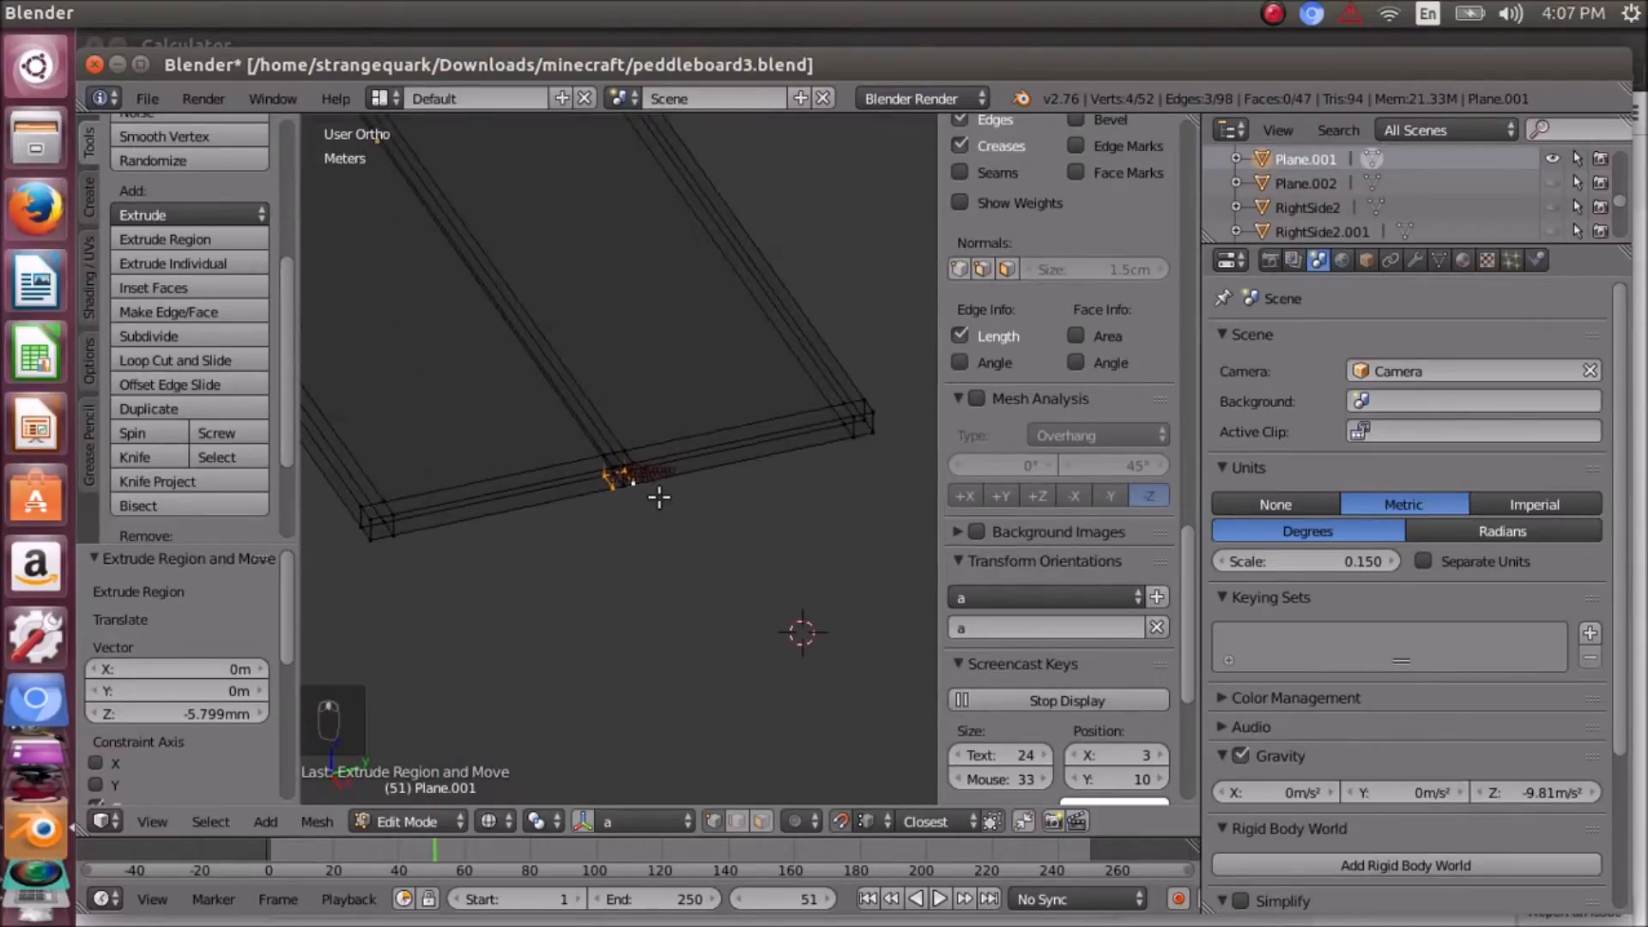
- Undo the downward extrusion at the near end of the center strip
scroll(616, 478, "down", 4)
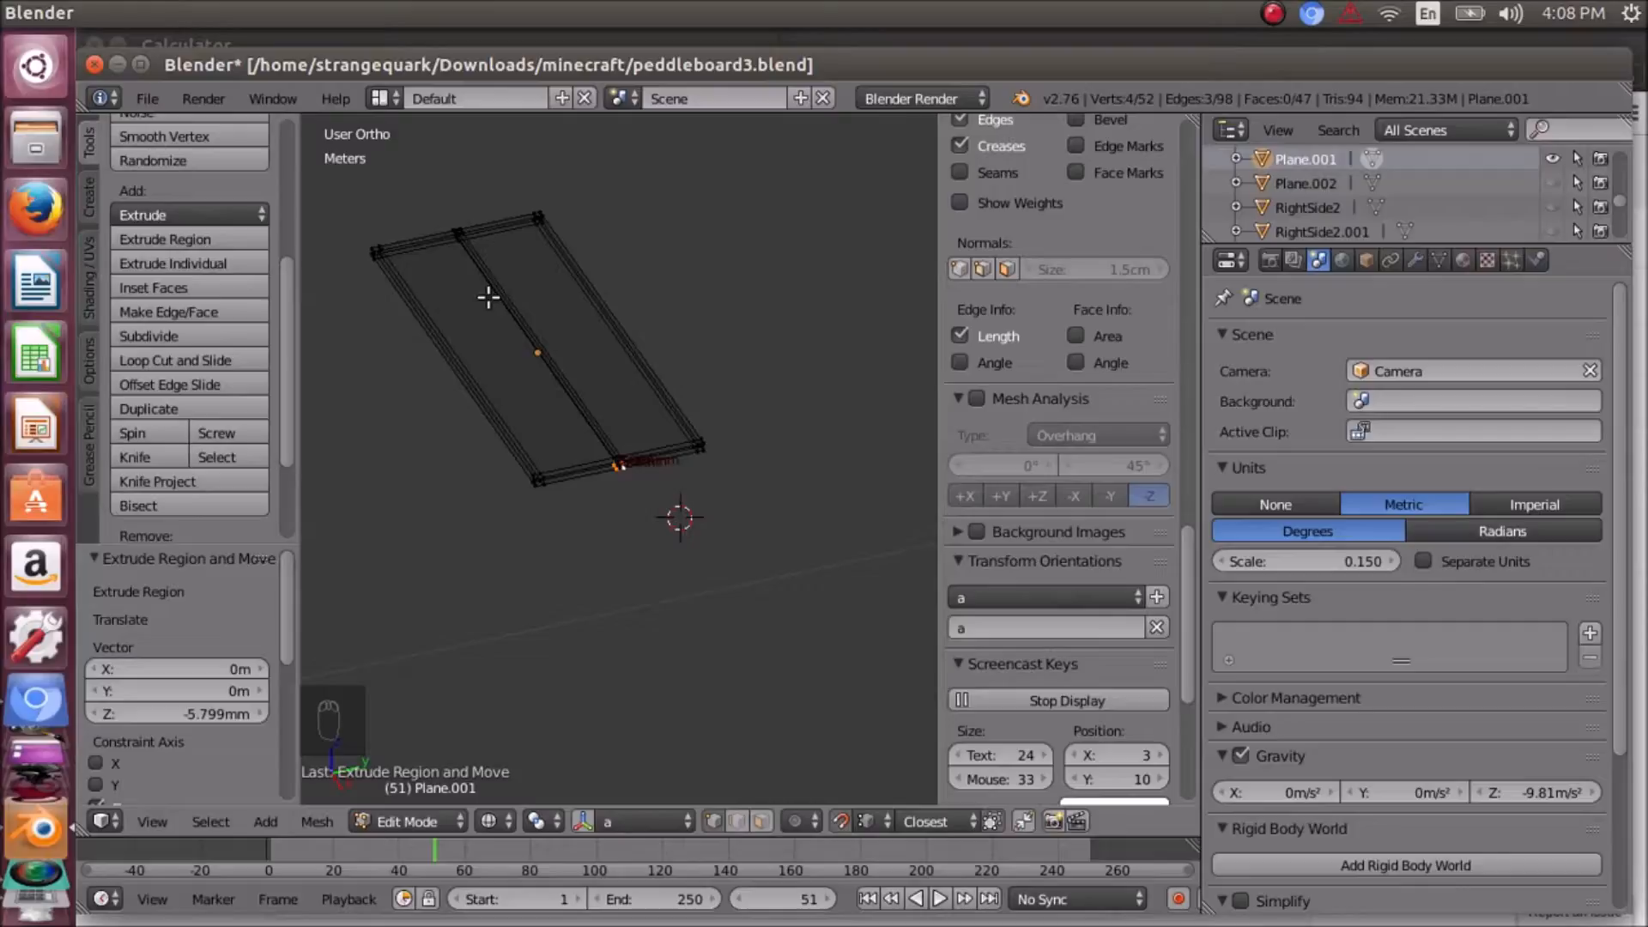
scroll(616, 487, "up", 6)
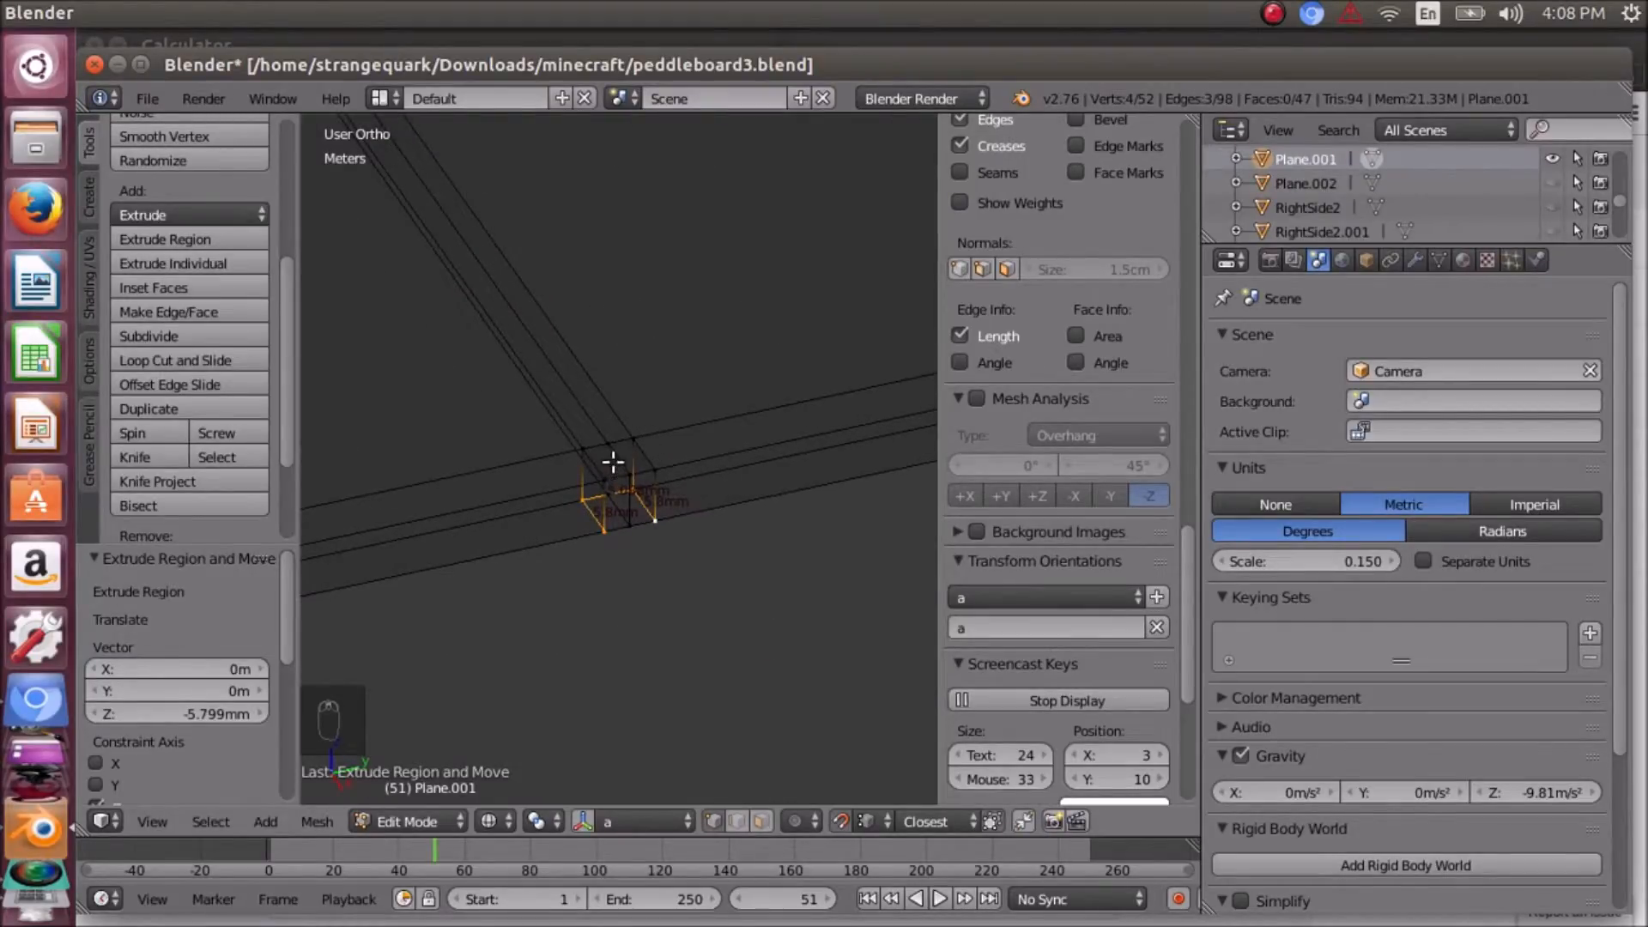
key("ctrl+z")
scroll(613, 461, "down", 3)
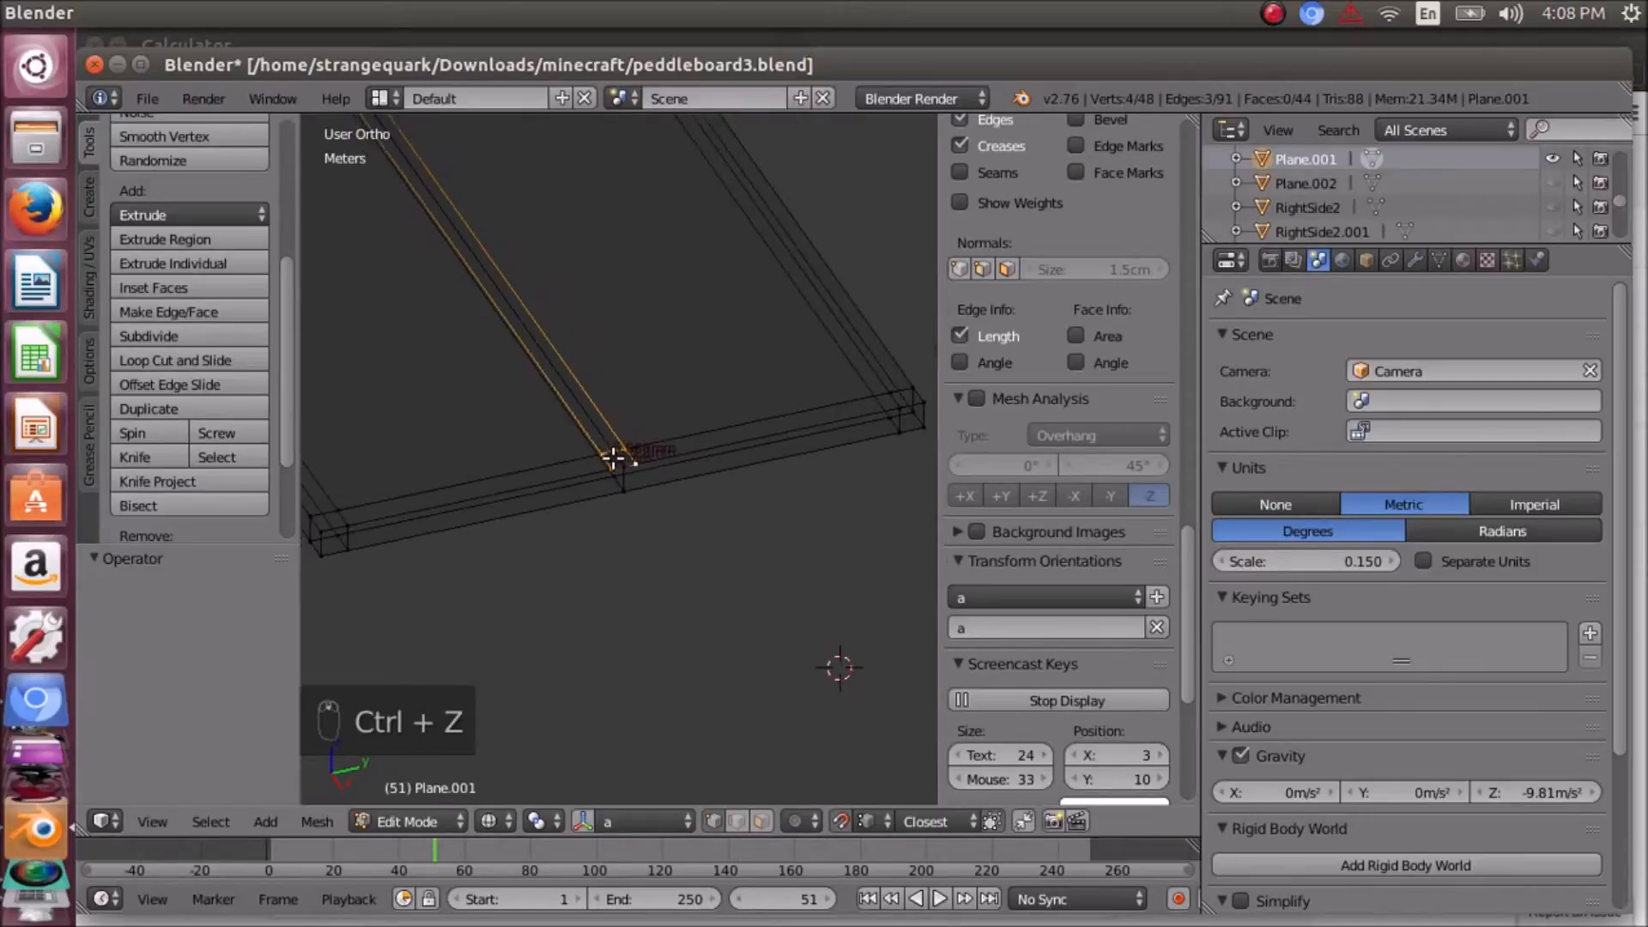
- Examine the center strip's near end and the overall frame close up, at an angle and from directly above
scroll(611, 452, "down", 3)
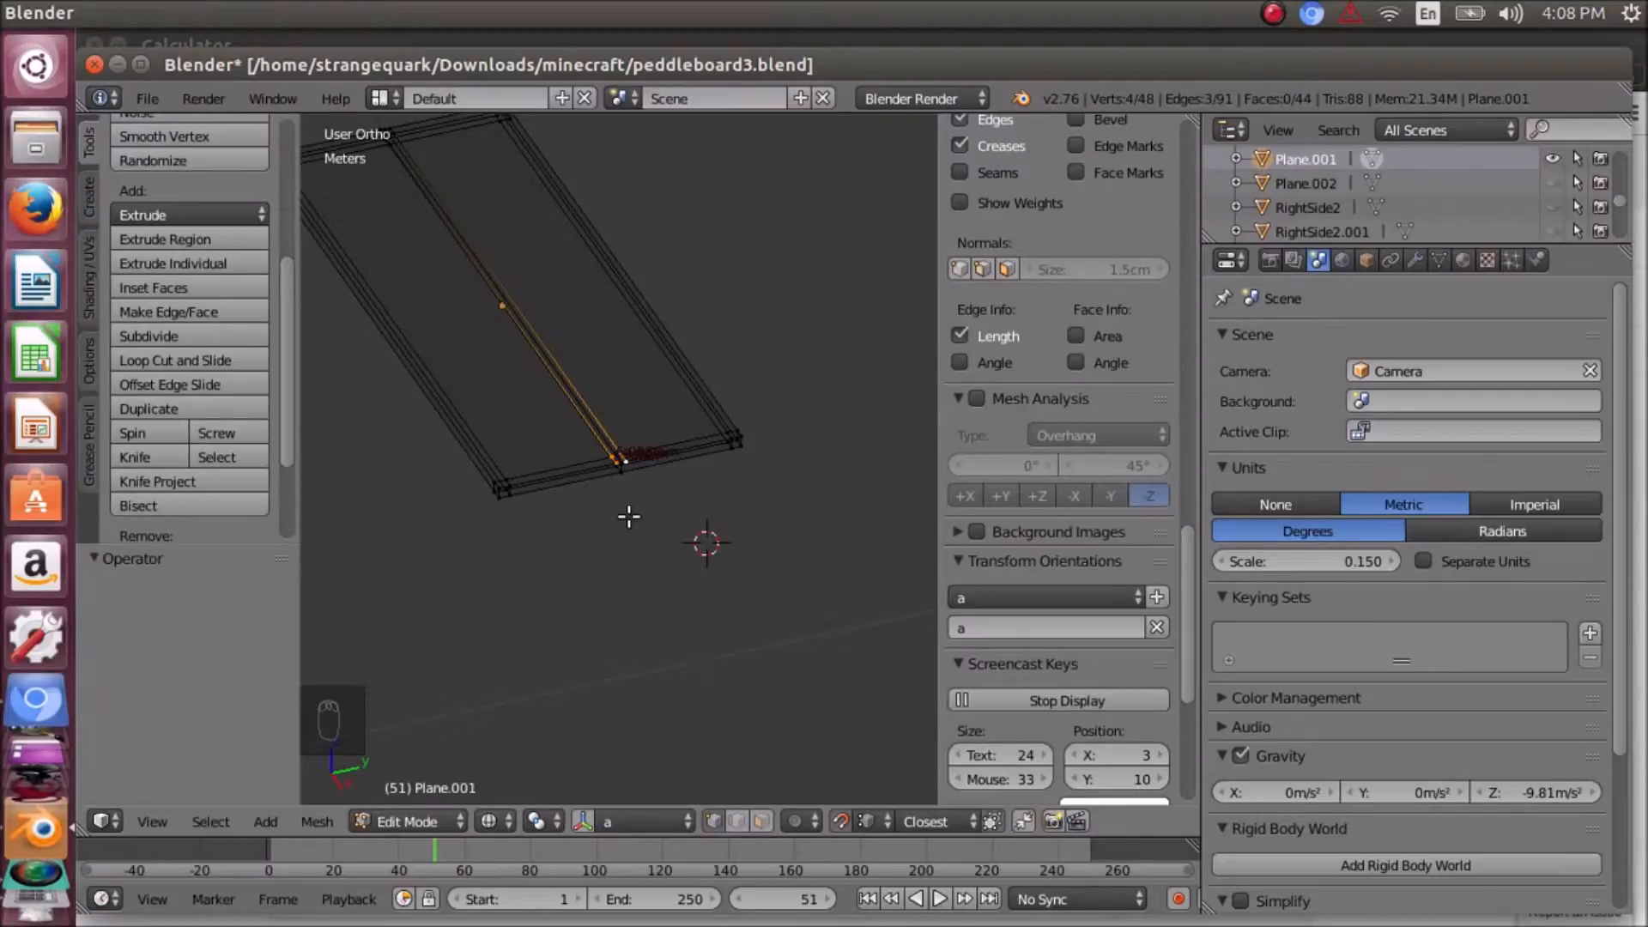
scroll(629, 516, "up", 6)
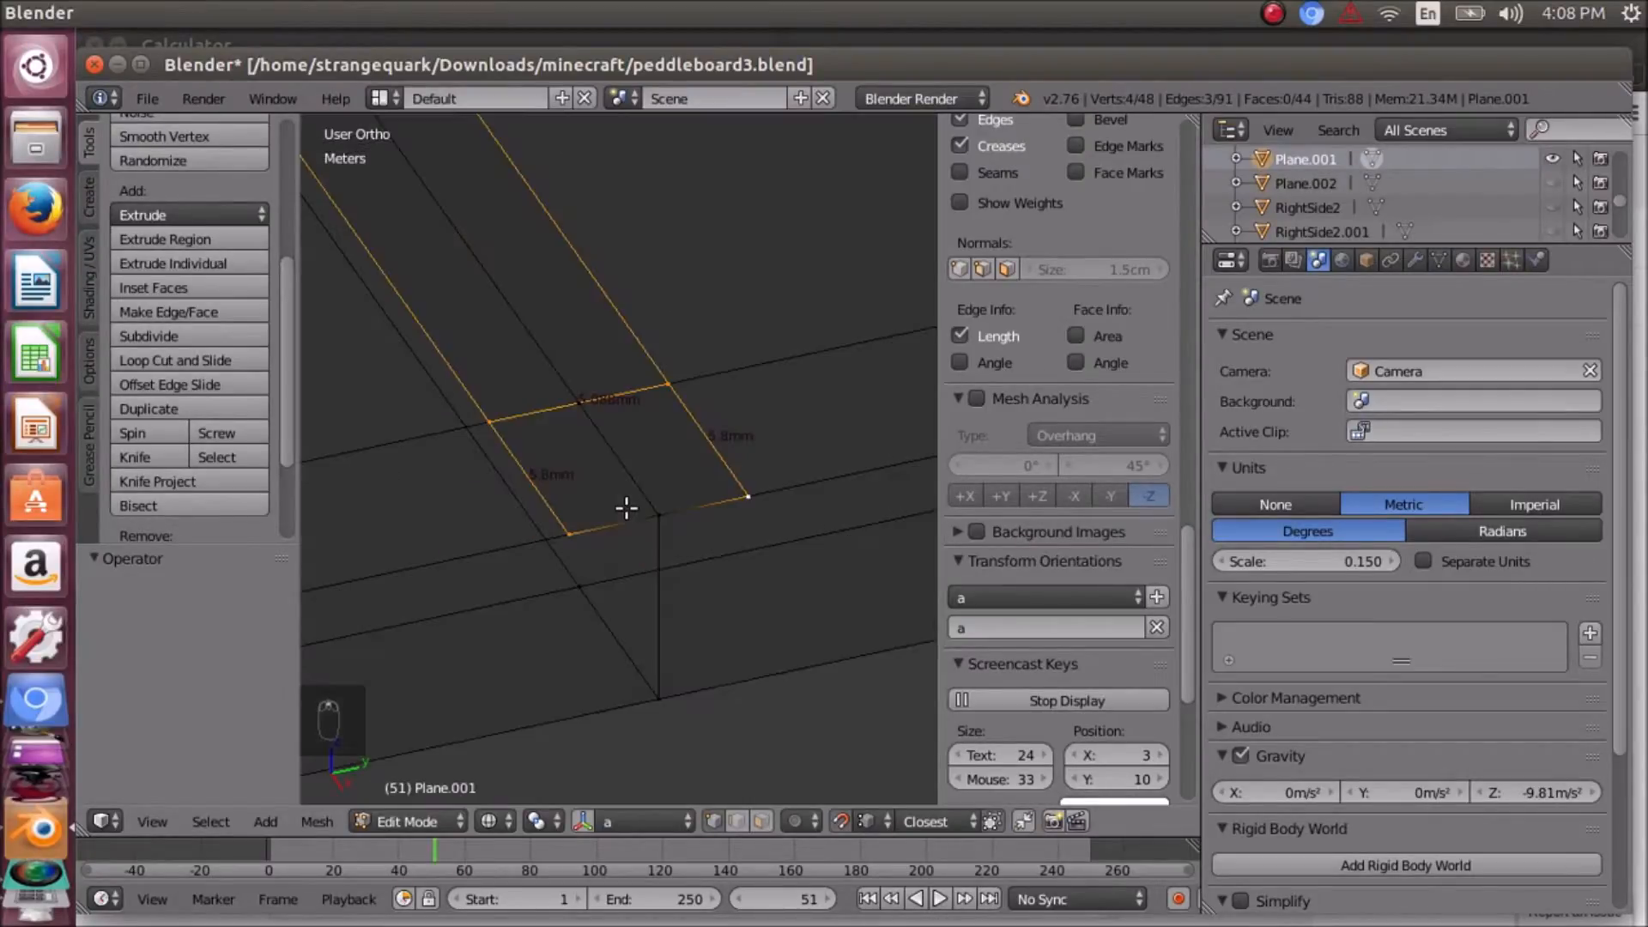
scroll(622, 496, "down", 8)
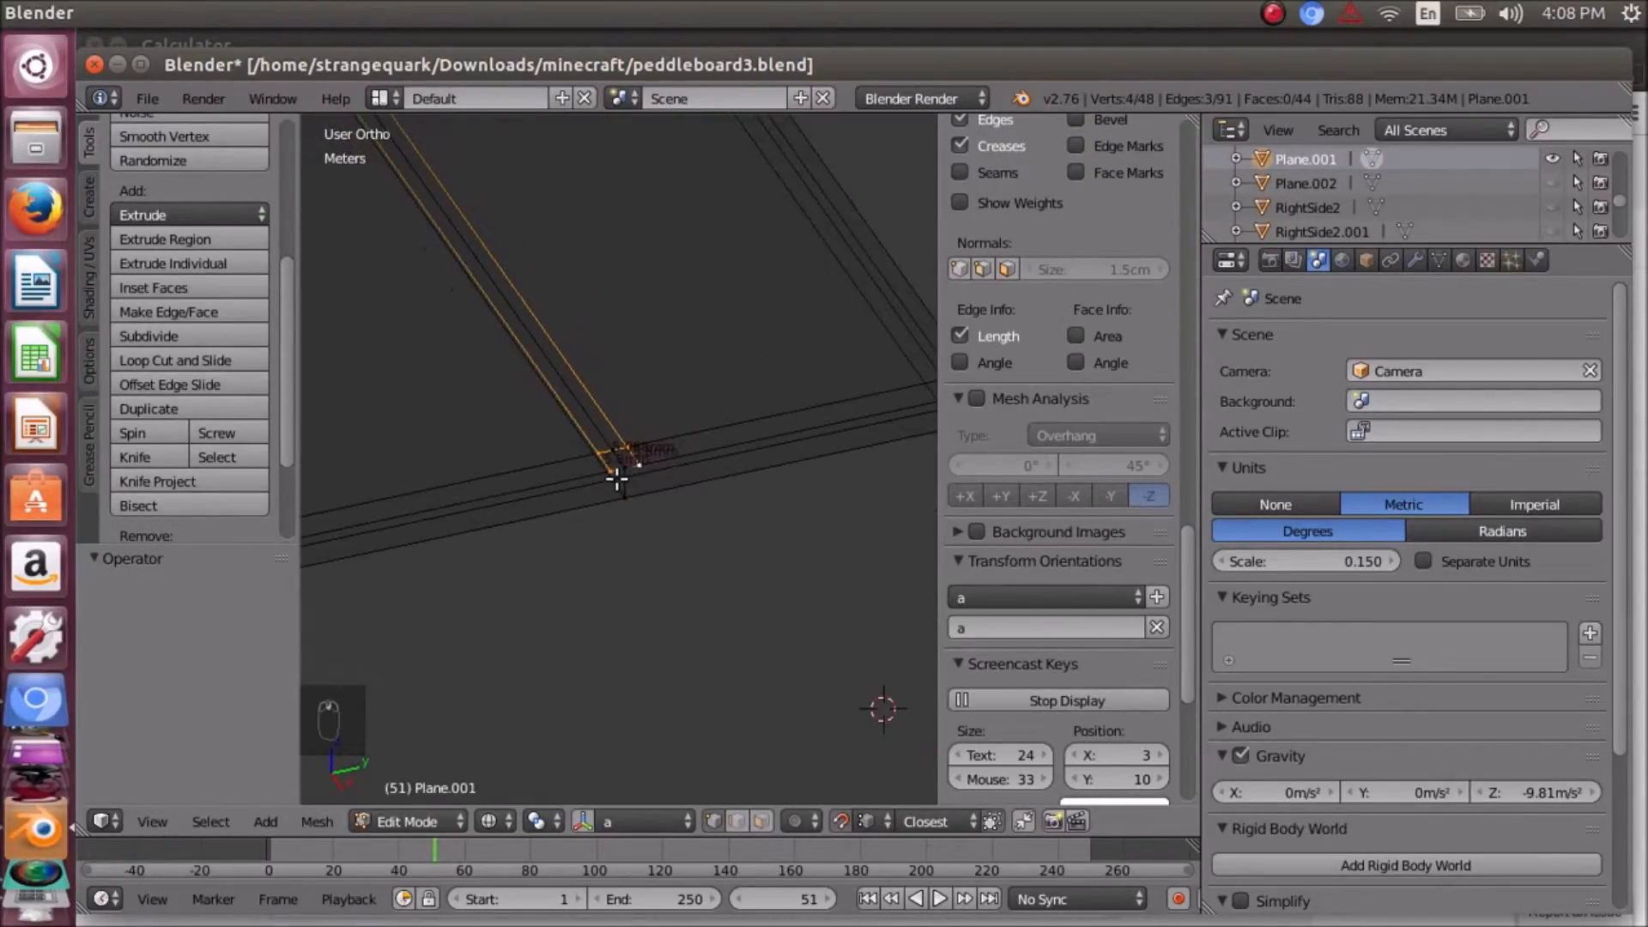
scroll(616, 479, "down", 4)
scroll(617, 476, "up", 4)
scroll(631, 468, "down", 5)
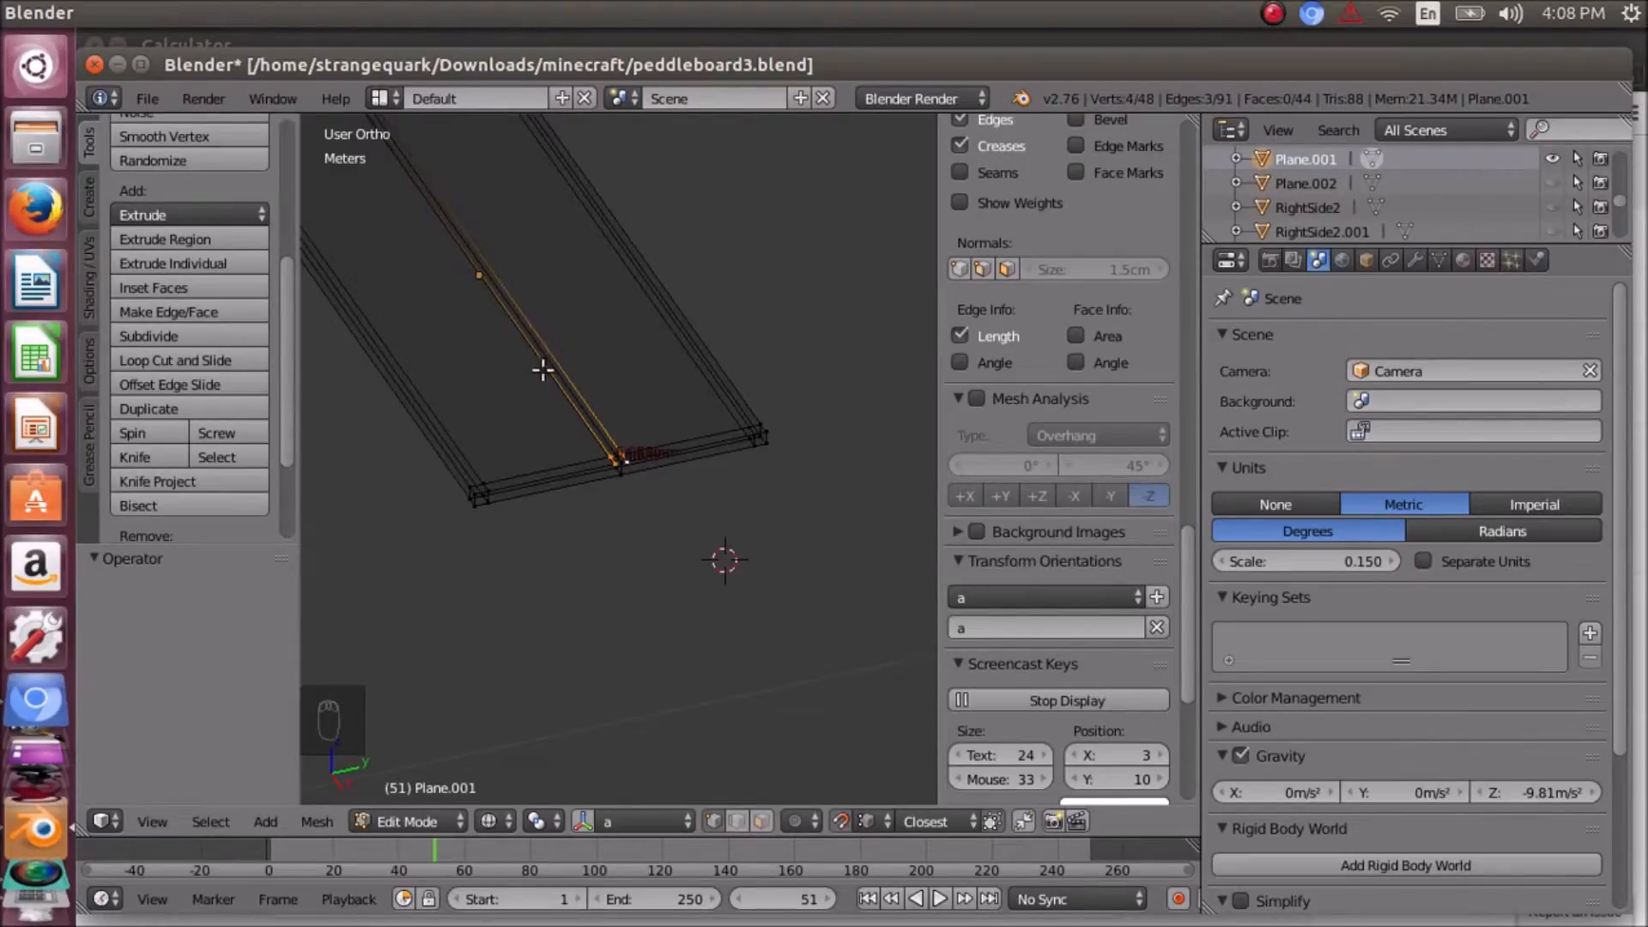
scroll(592, 515, "down", 4)
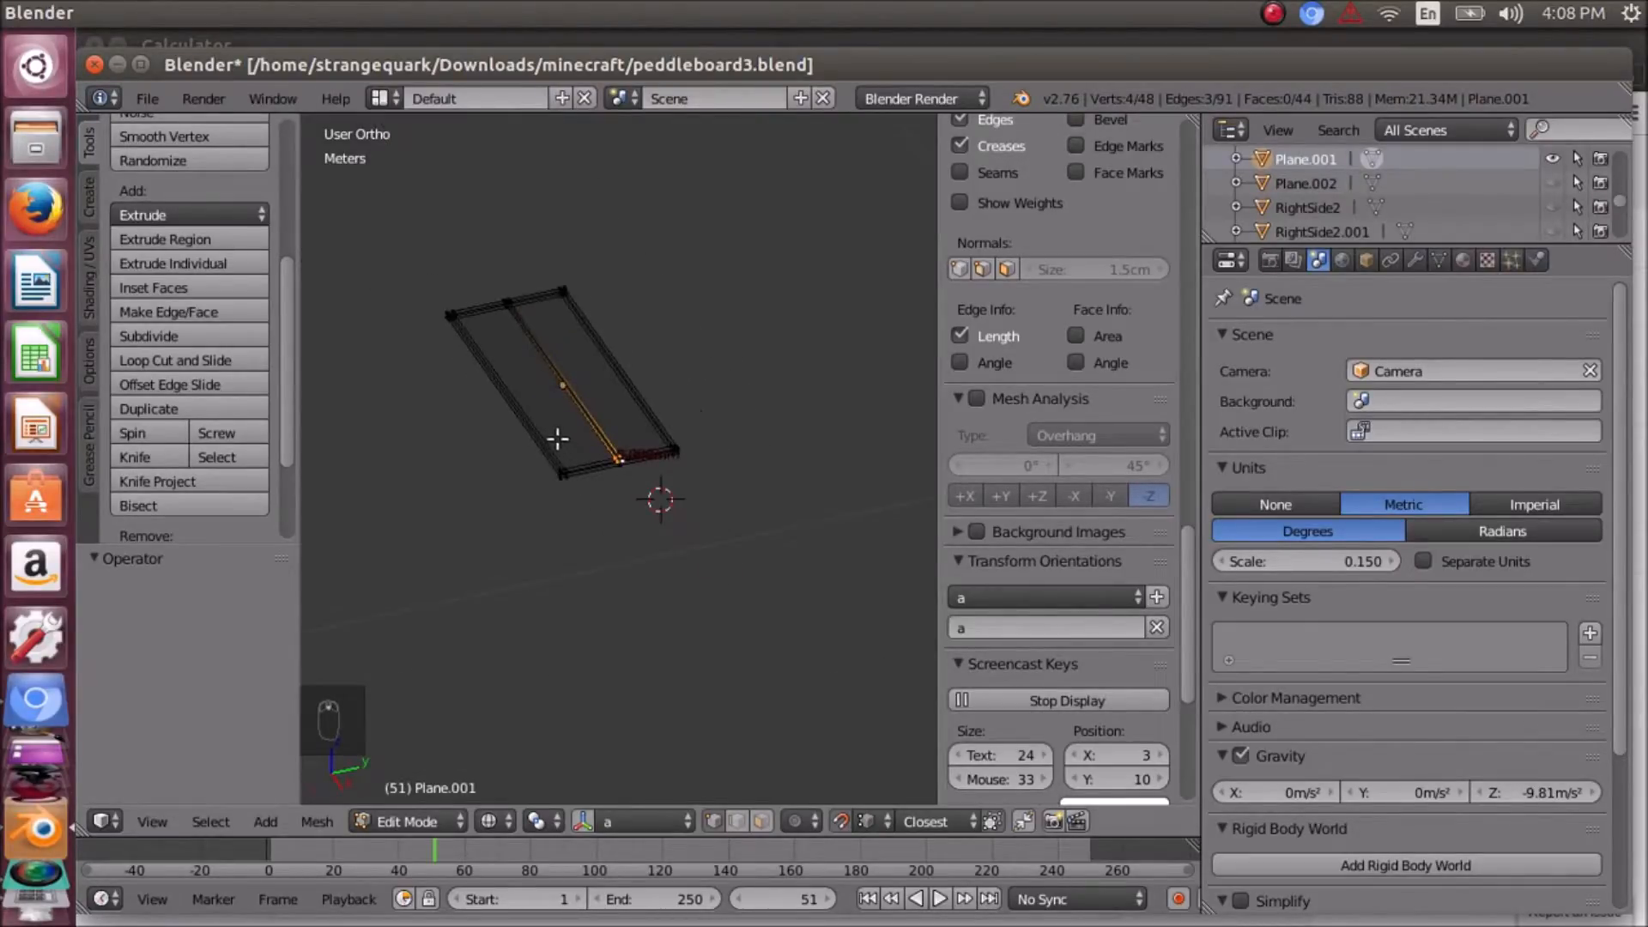
middle_click_drag(492, 380, 494, 399)
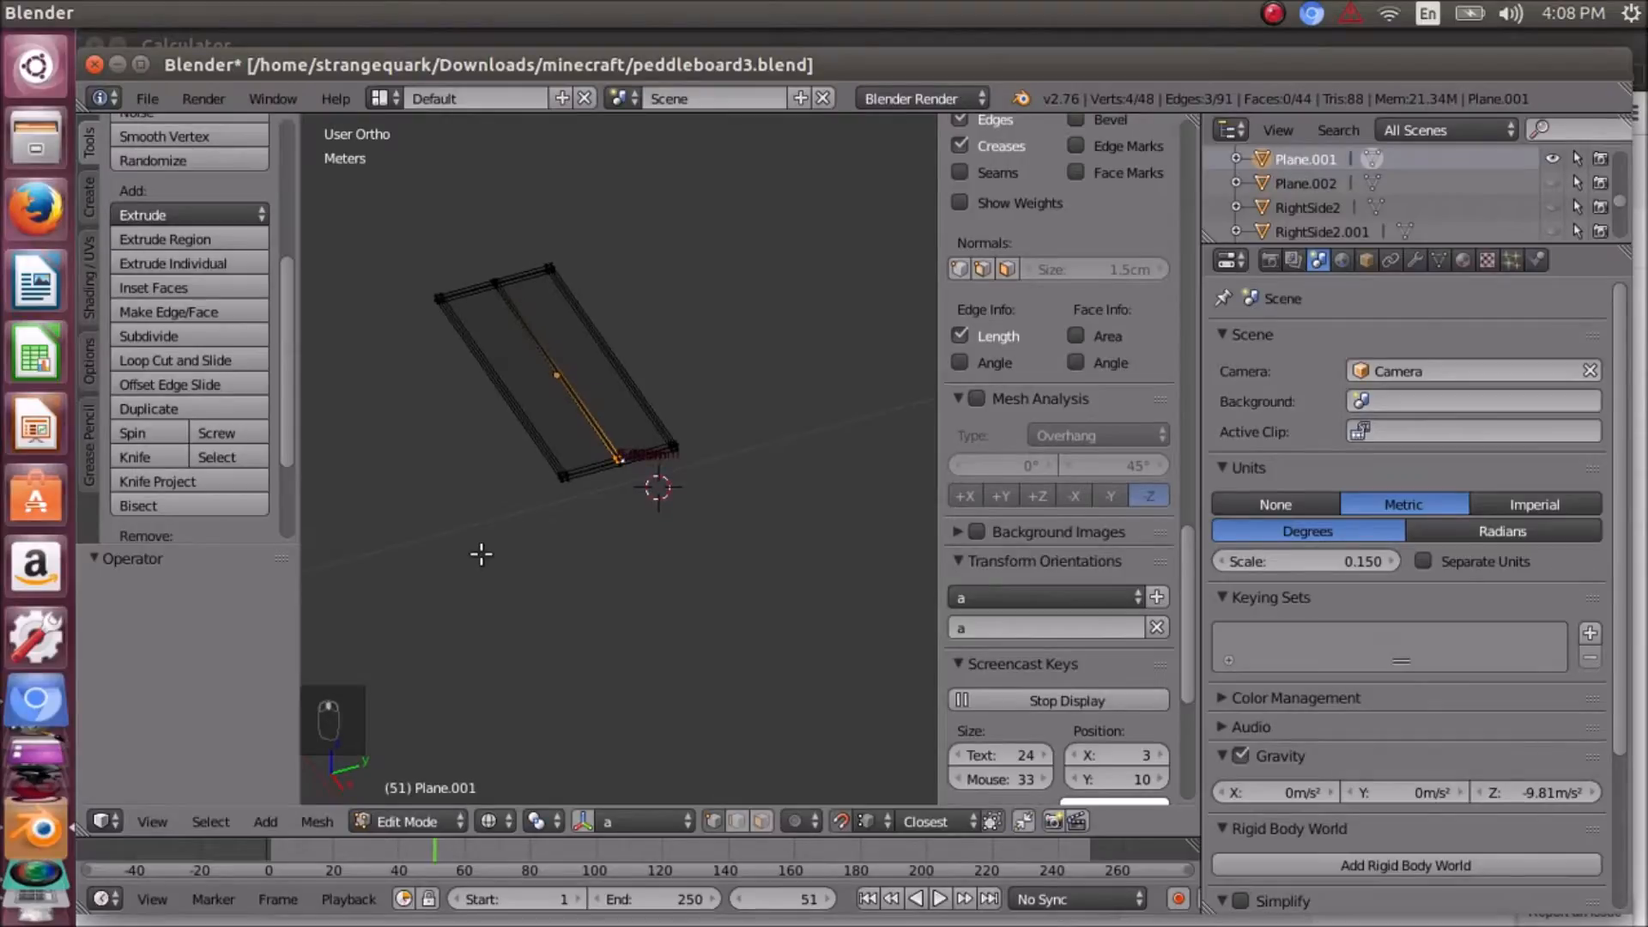
middle_click_drag(483, 552, 508, 537)
scroll(449, 468, "down", 4)
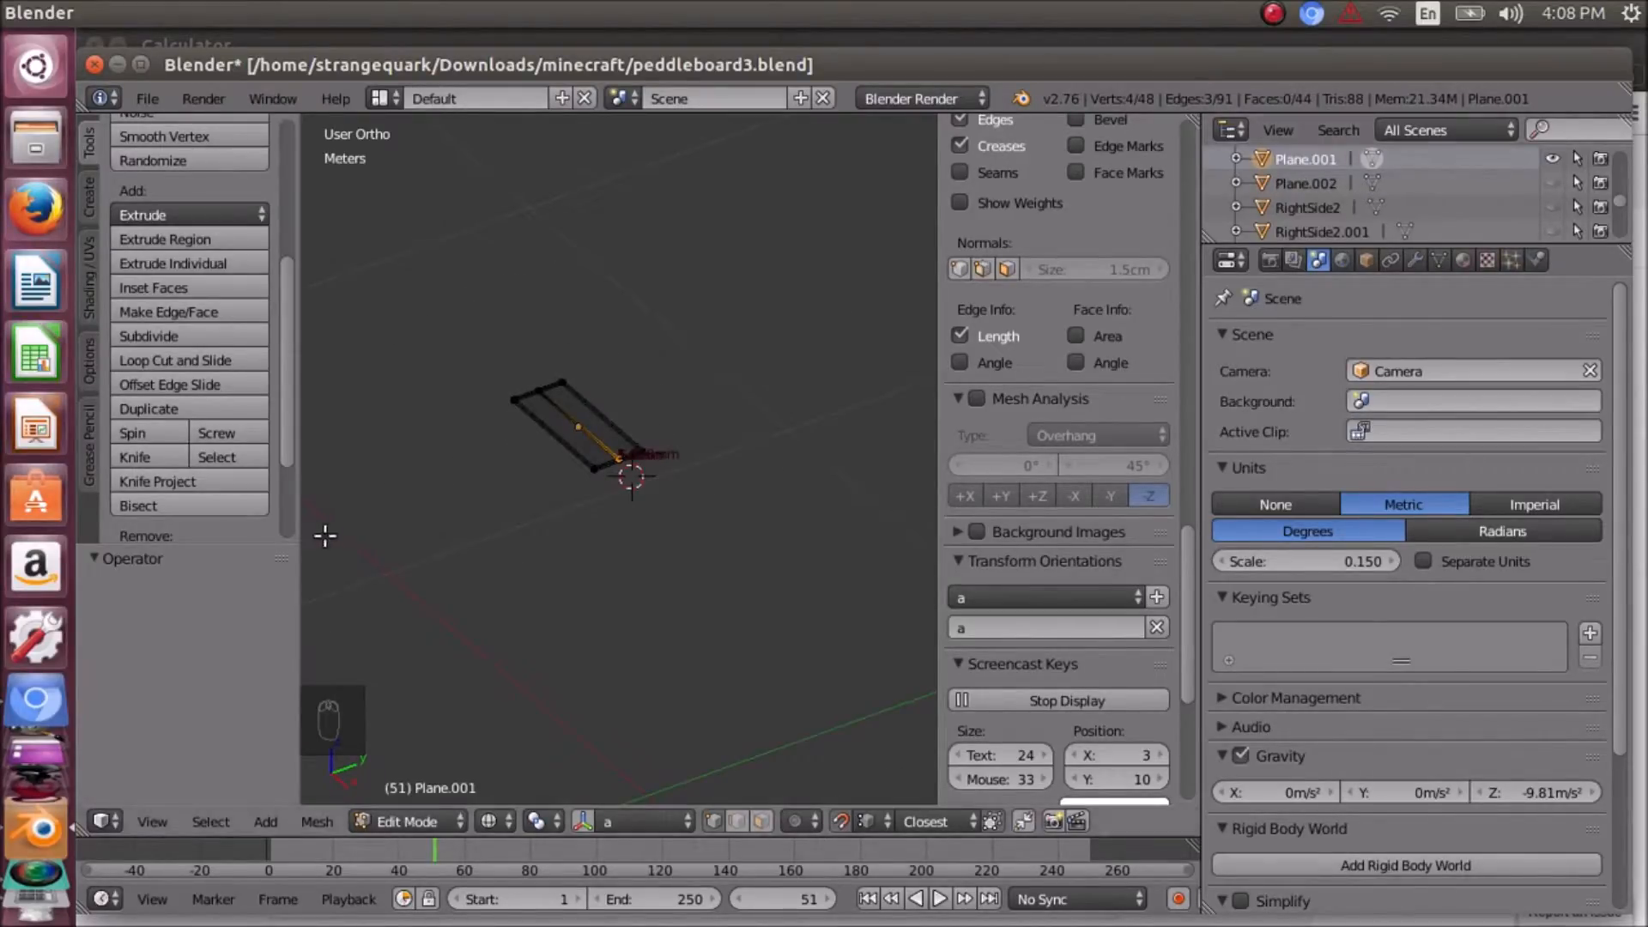
key("KP_7")
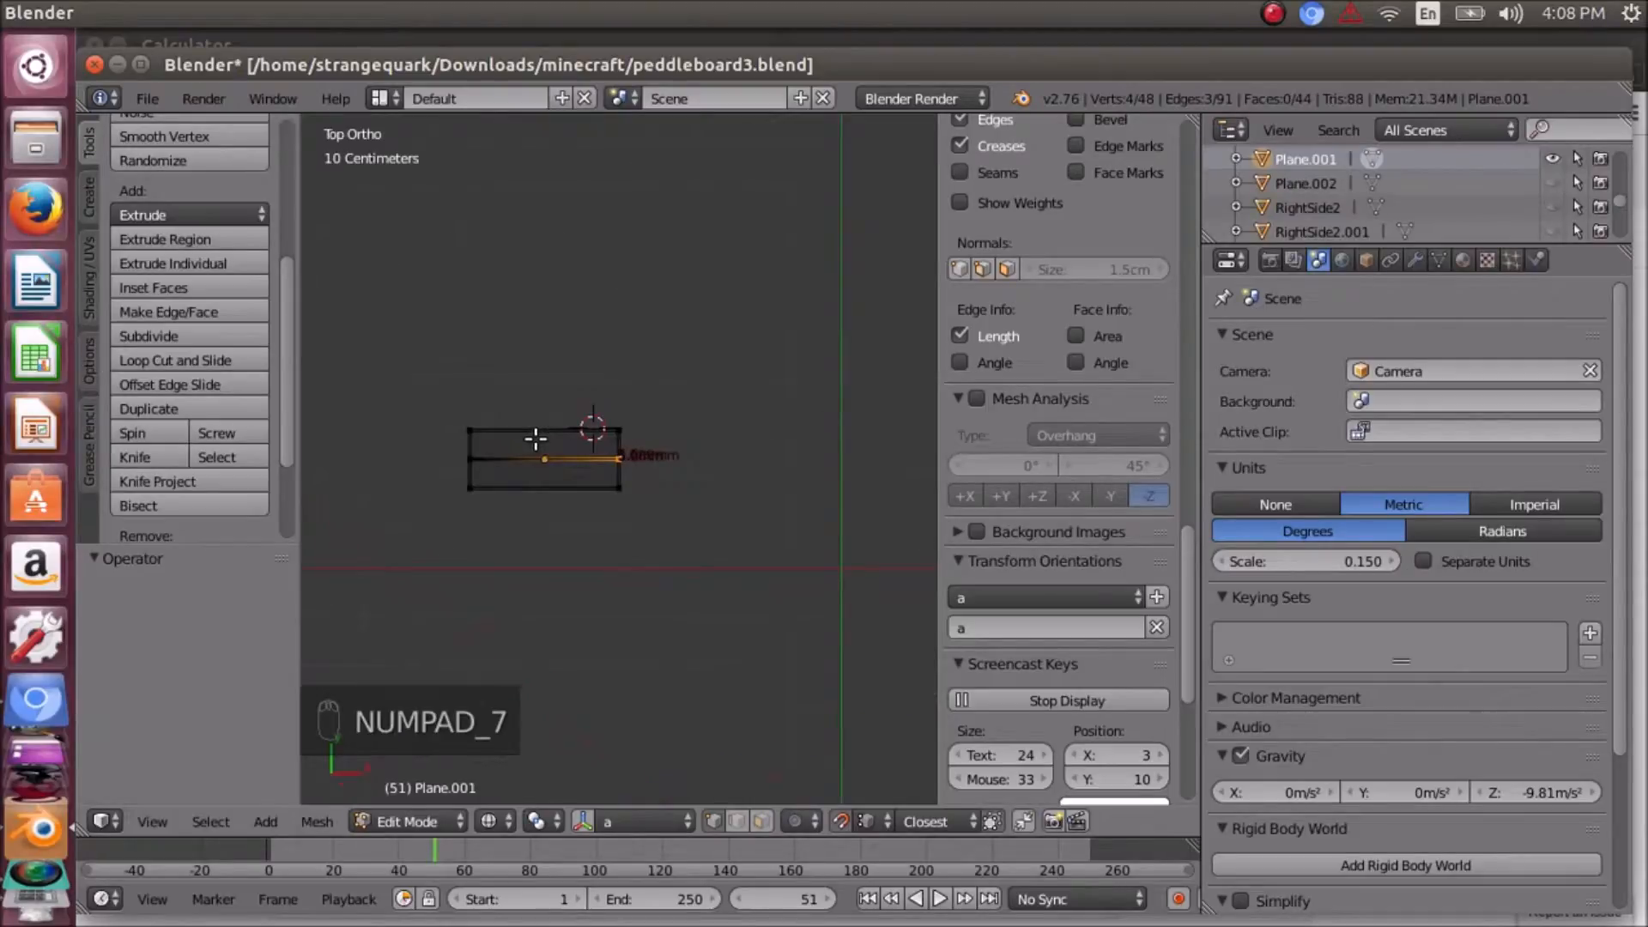
scroll(481, 429, "up", 5)
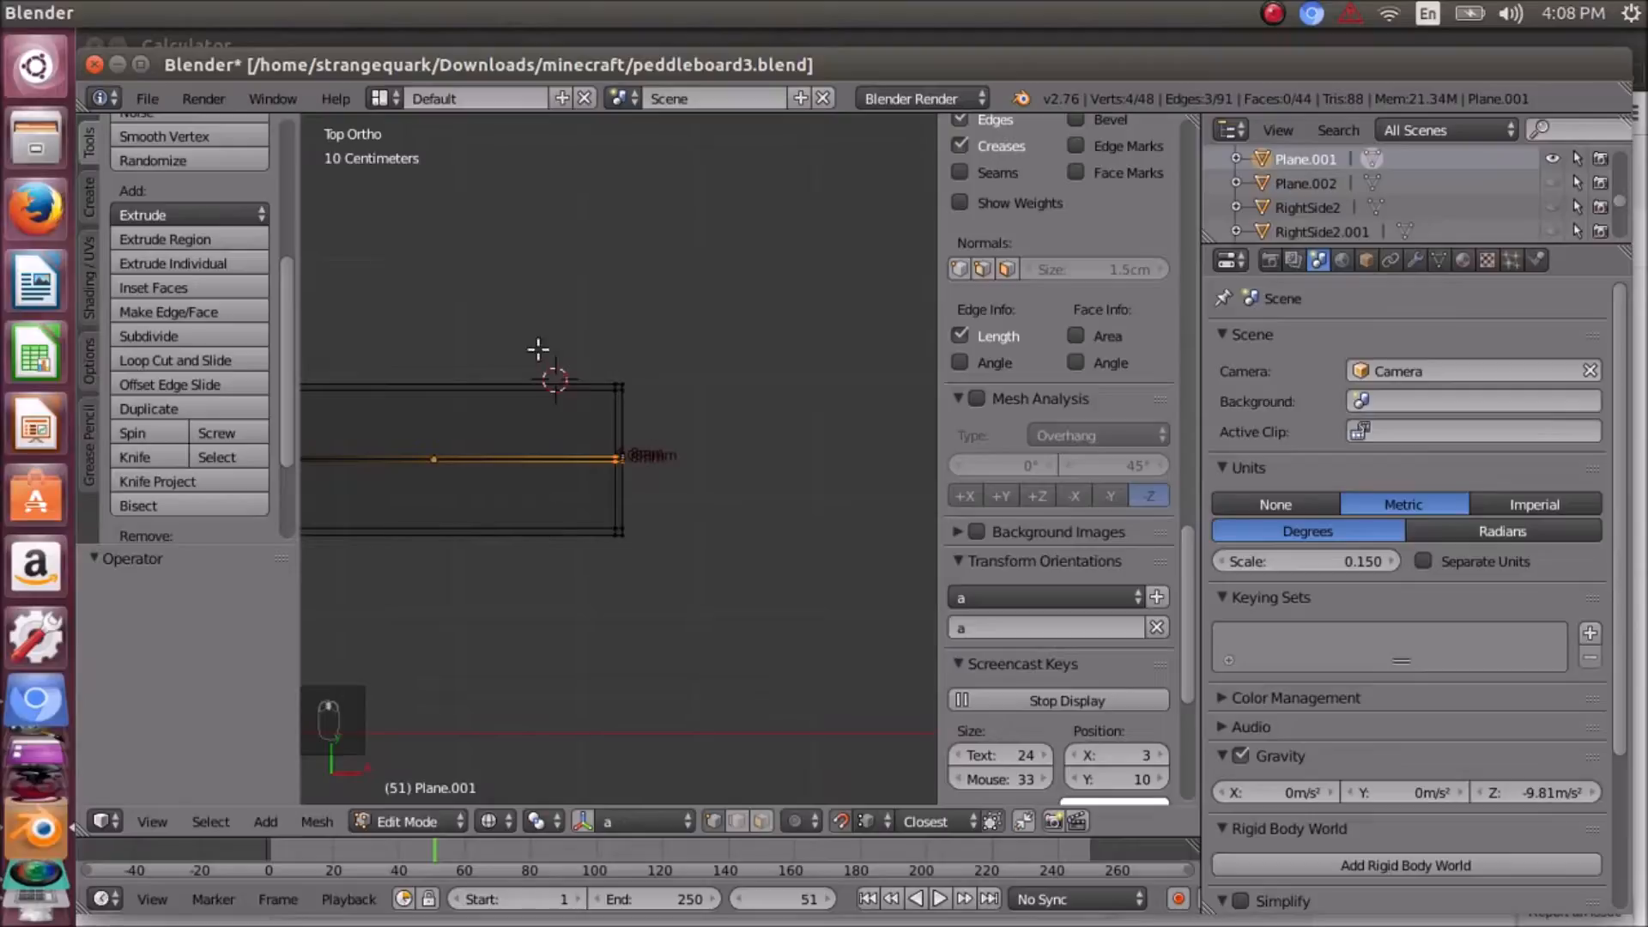
scroll(540, 401, "down", 4)
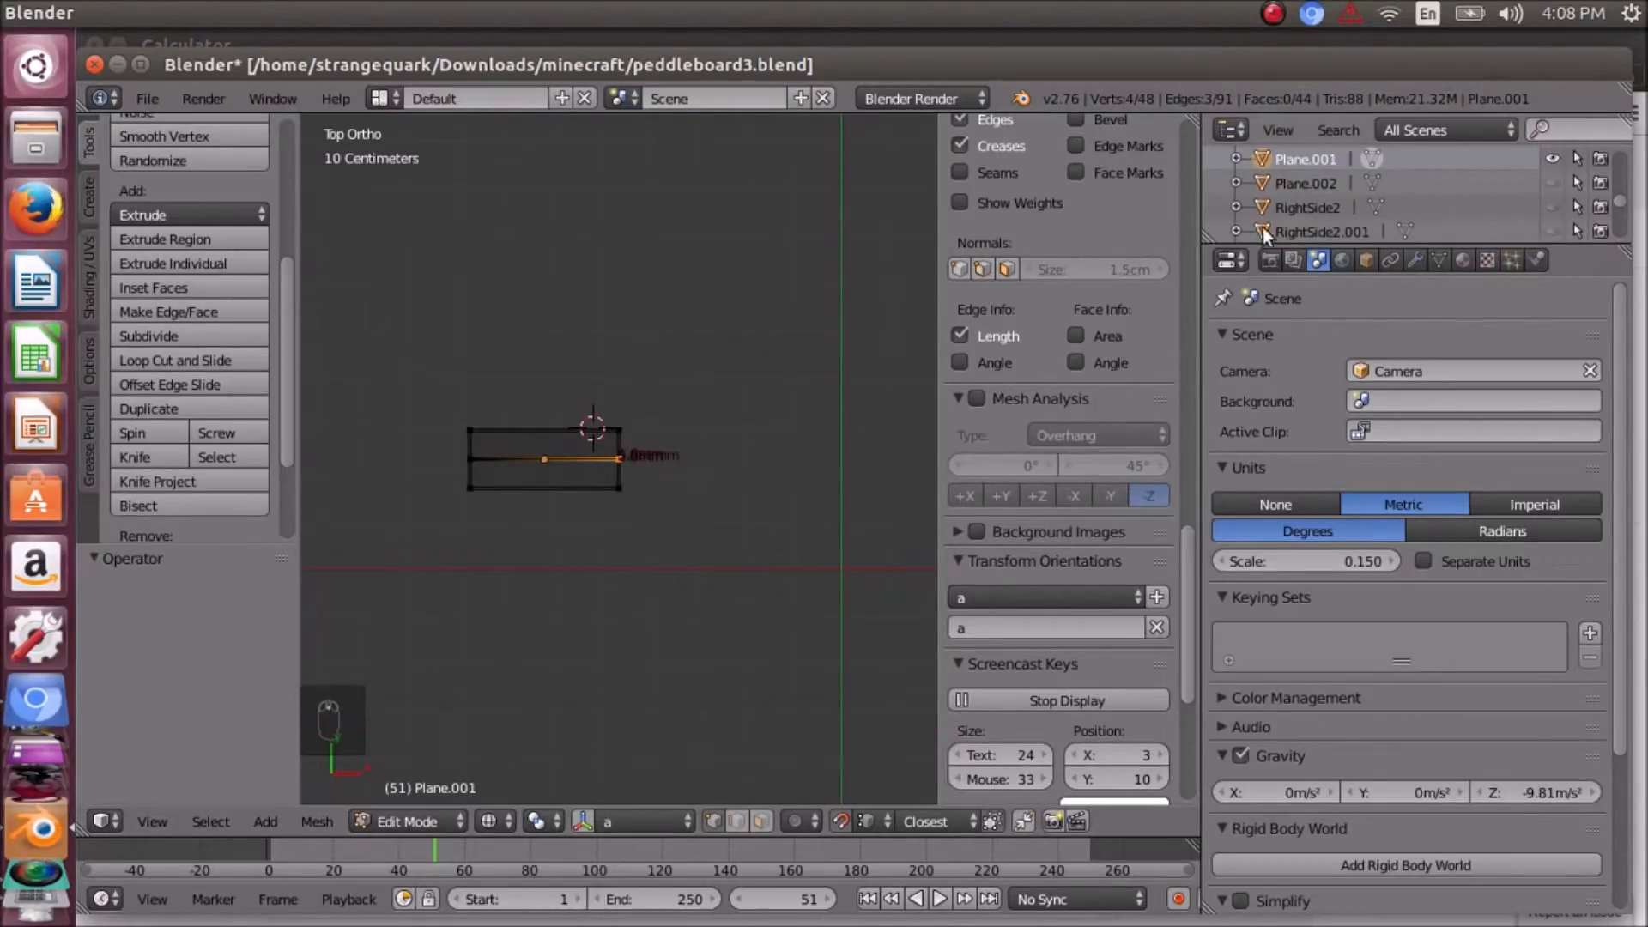
- Switch to Object Mode, hide the Plane.001 frame and show the Plane object in its place
scroll(1287, 211, "up", 2)
scroll(1290, 205, "down", 2)
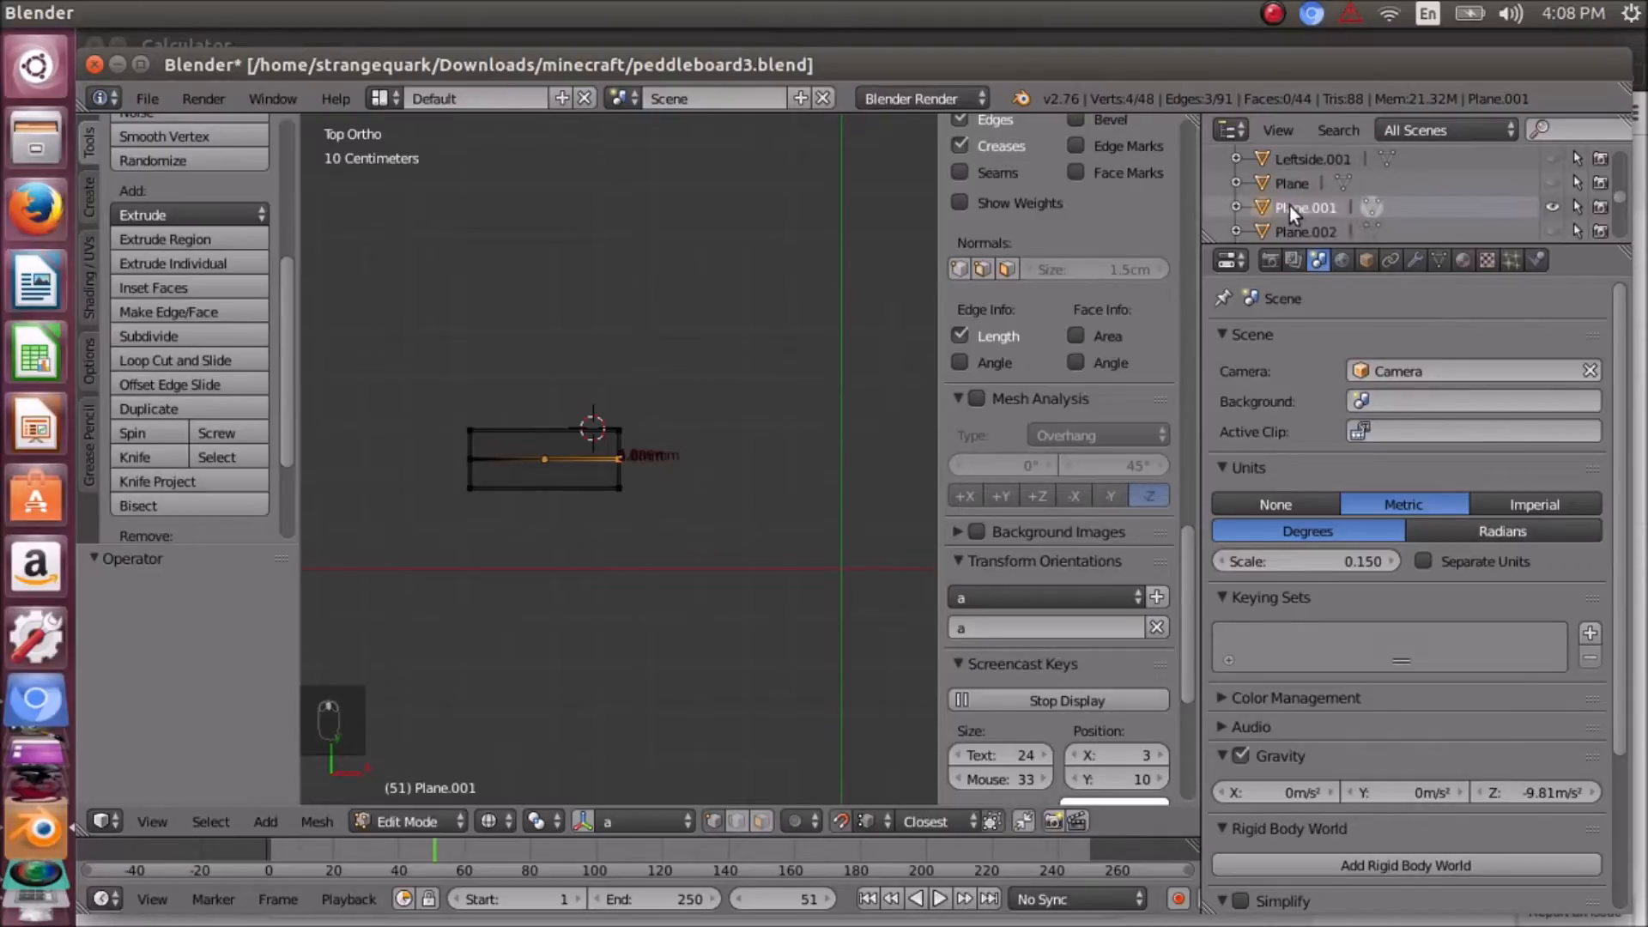
left_click(428, 824)
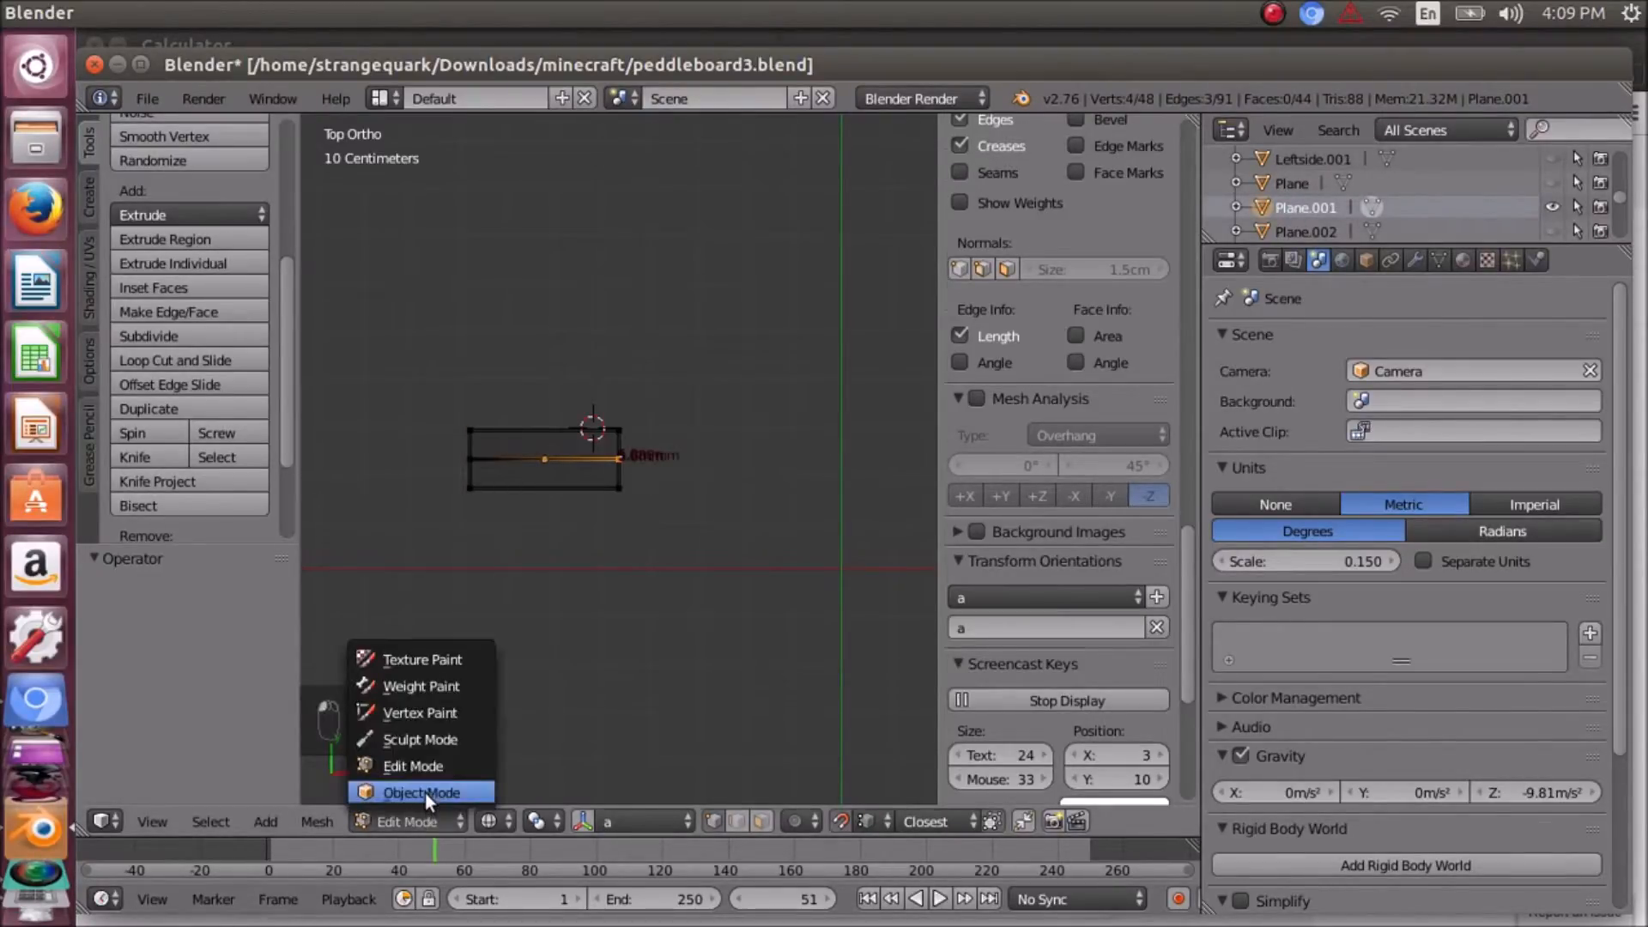
left_click(425, 793)
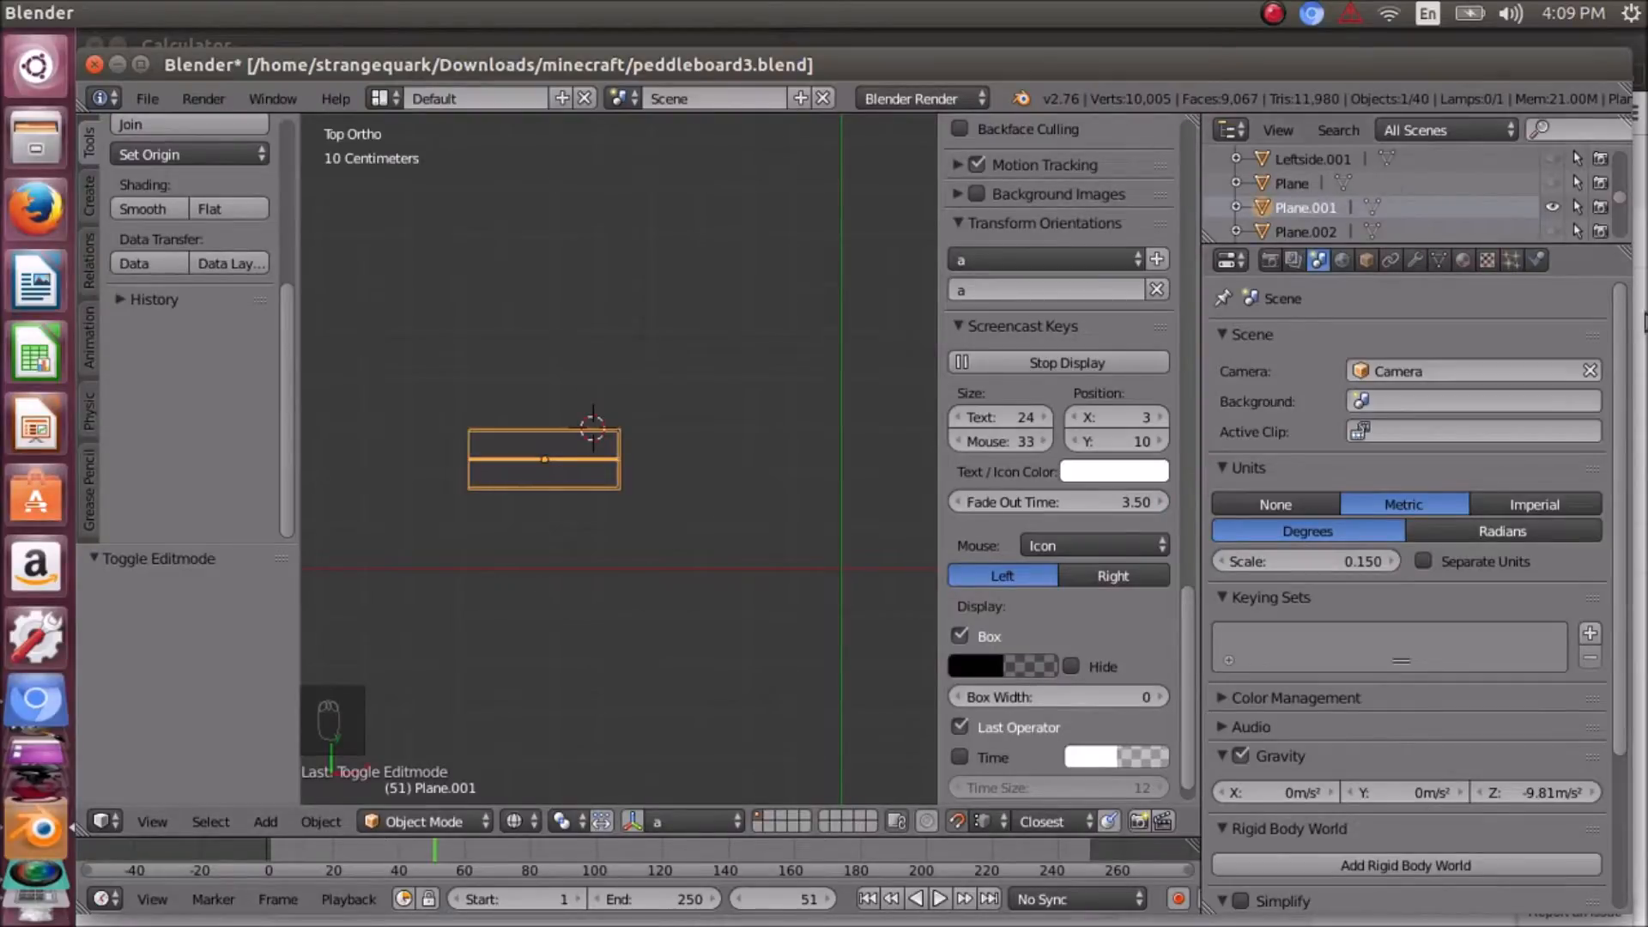
left_click(1550, 207)
left_click(1551, 182)
scroll(798, 610, "down", 4)
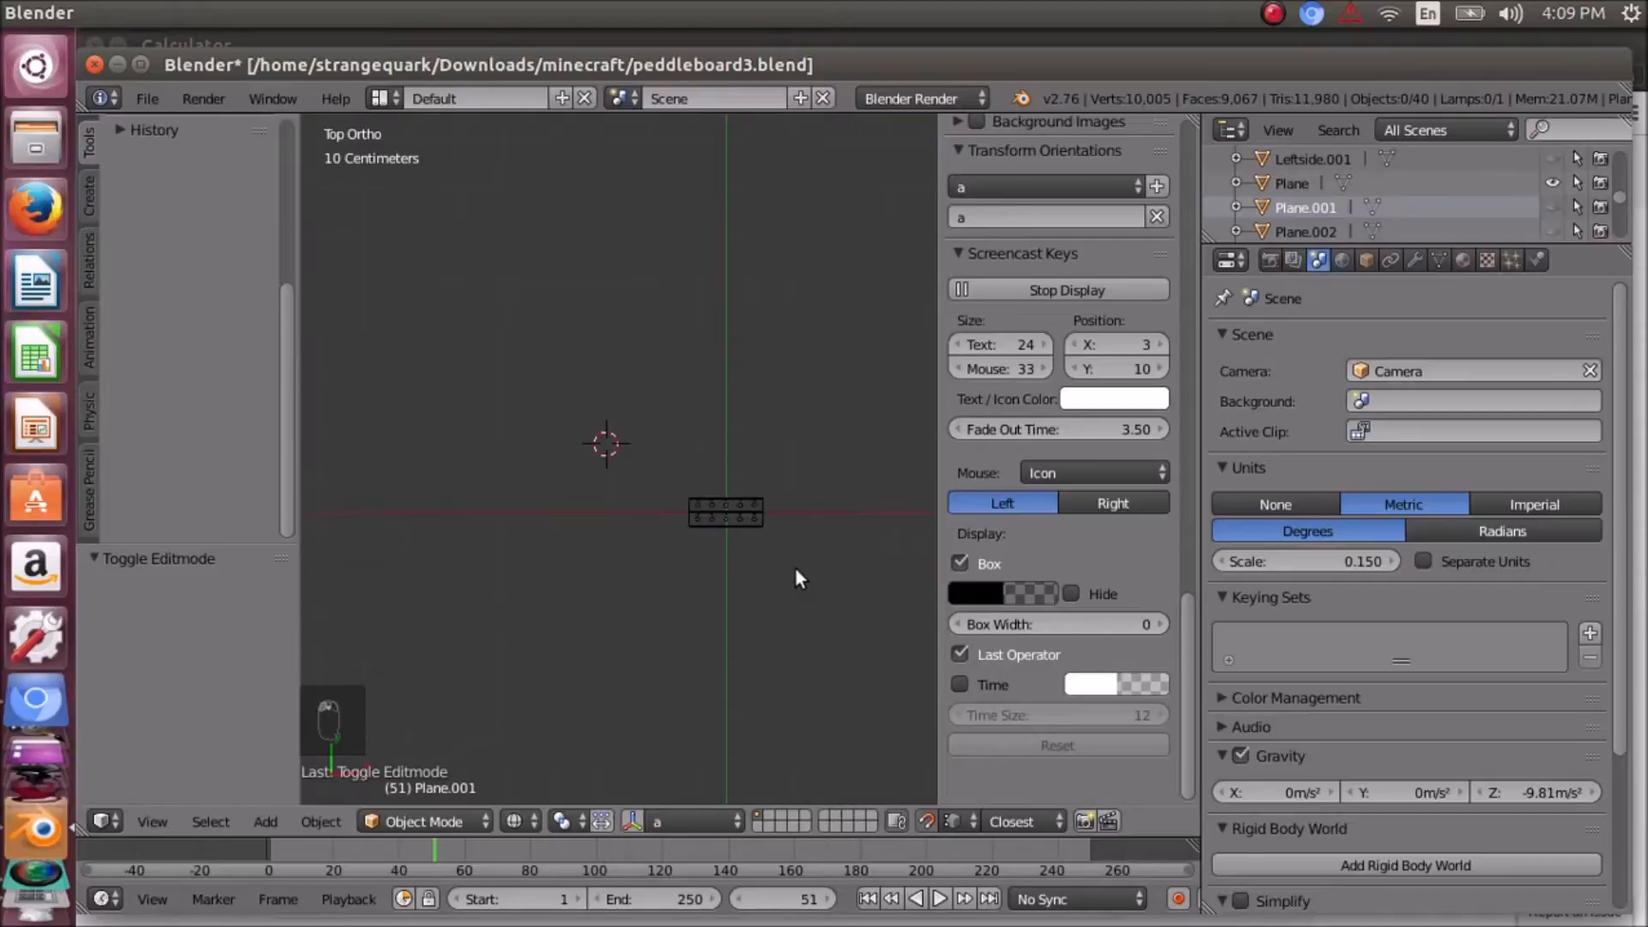
- Select the Plane pedal board with the hole pattern and open its mesh in Edit Mode
right_click(740, 508)
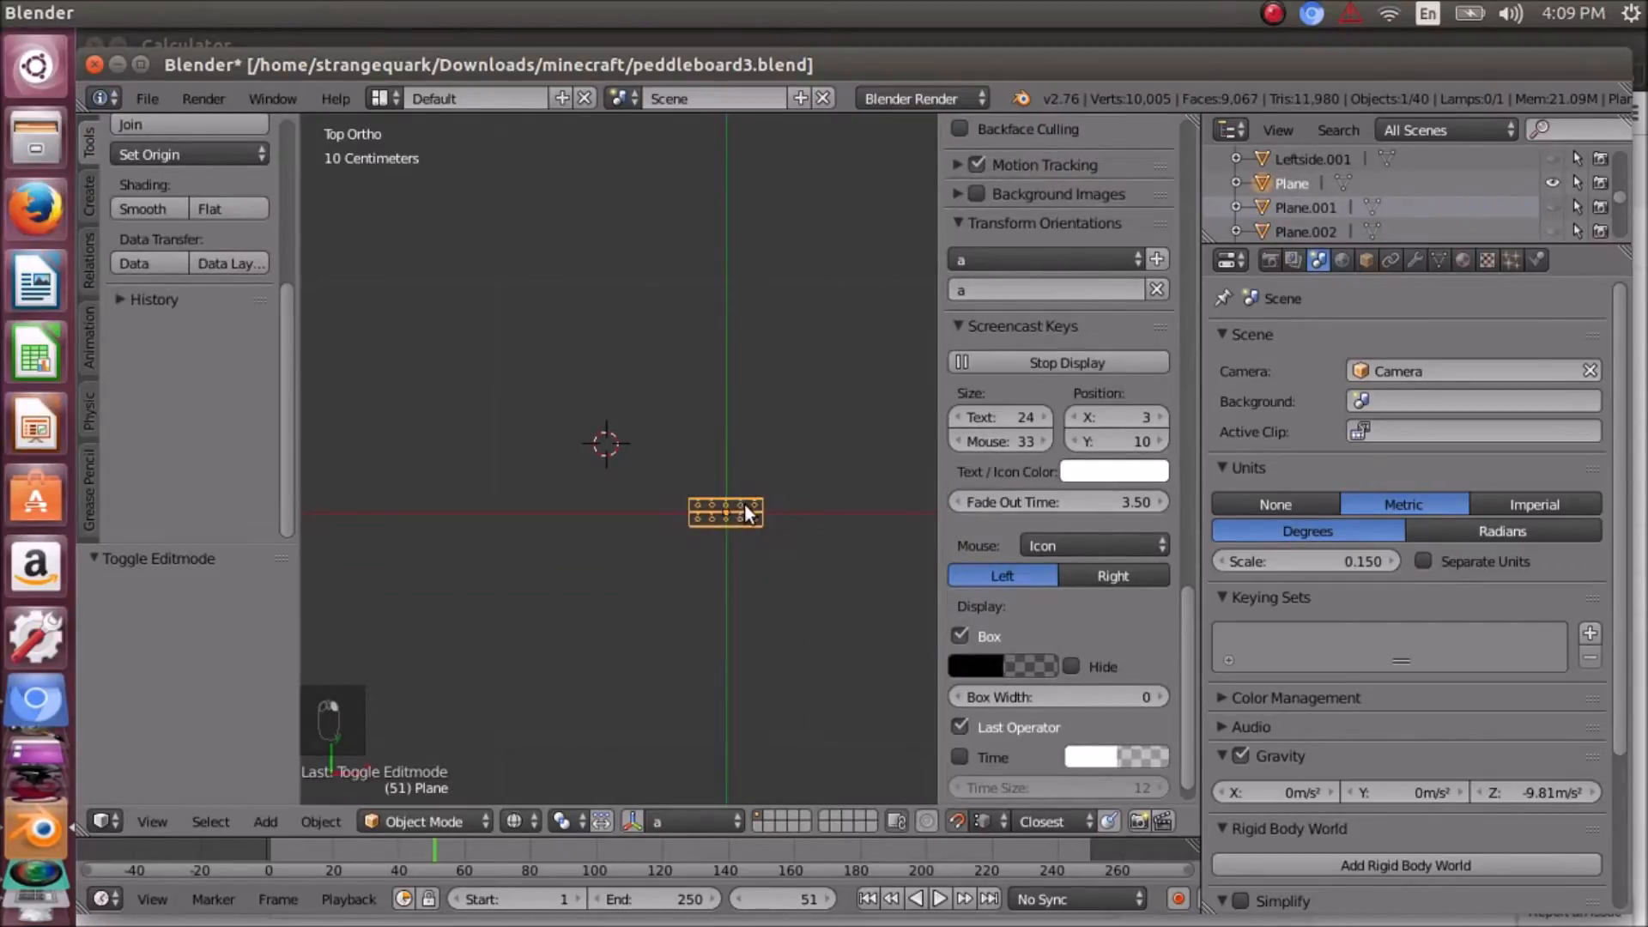
key("KP_Decimal")
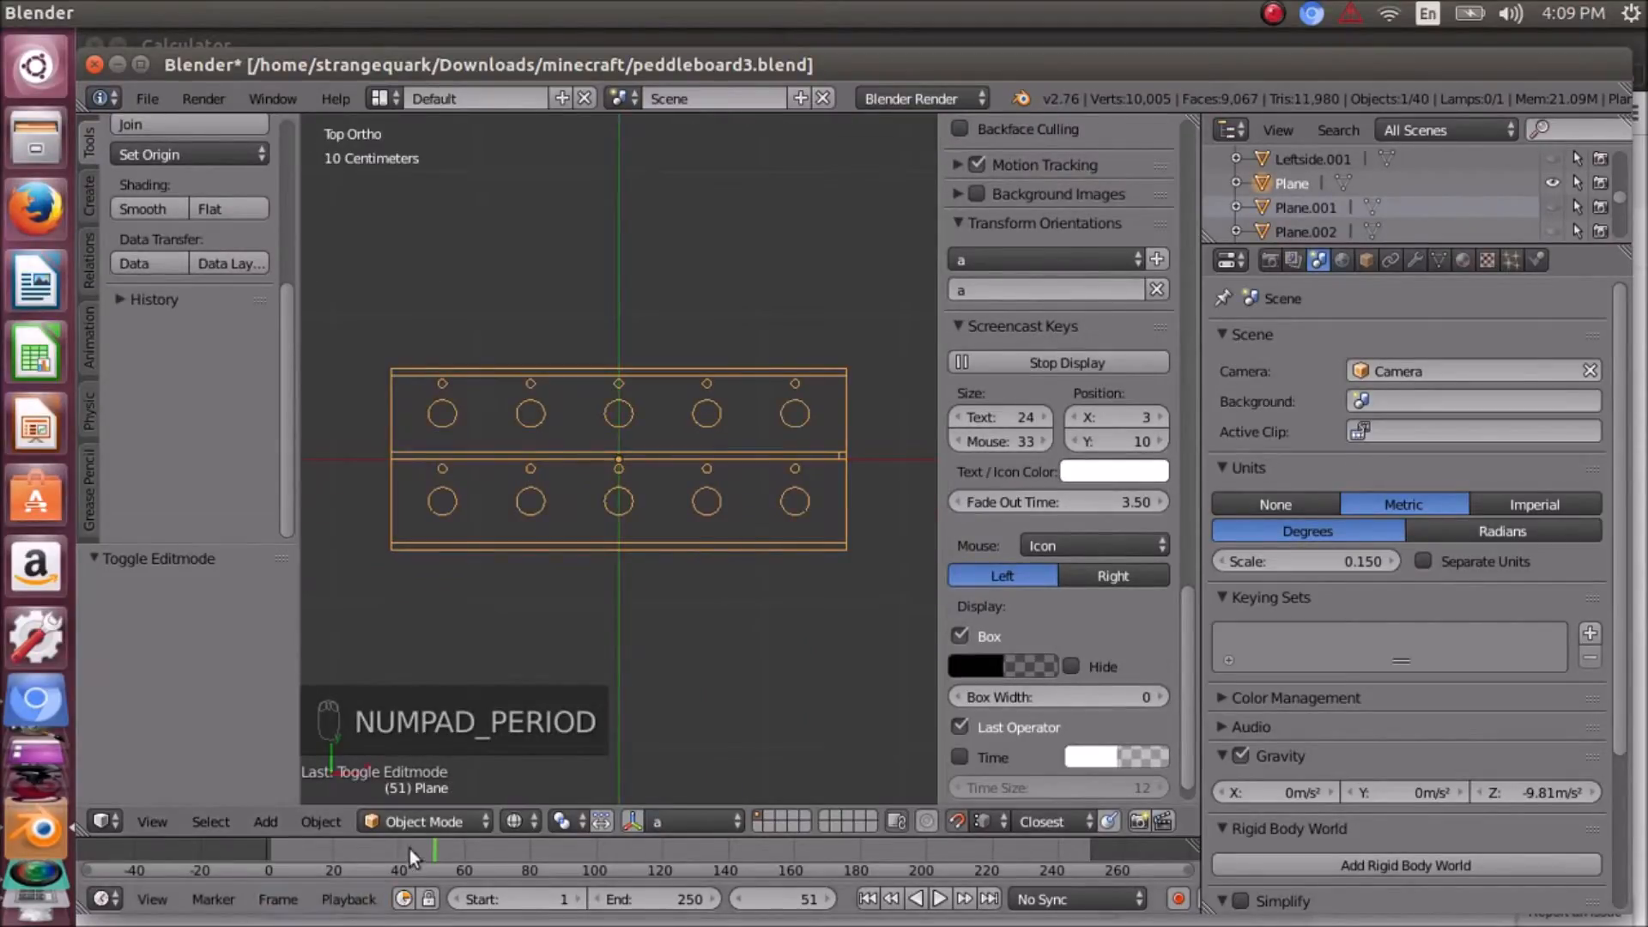
left_click(419, 822)
left_click(419, 766)
middle_click_drag(747, 549, 712, 587)
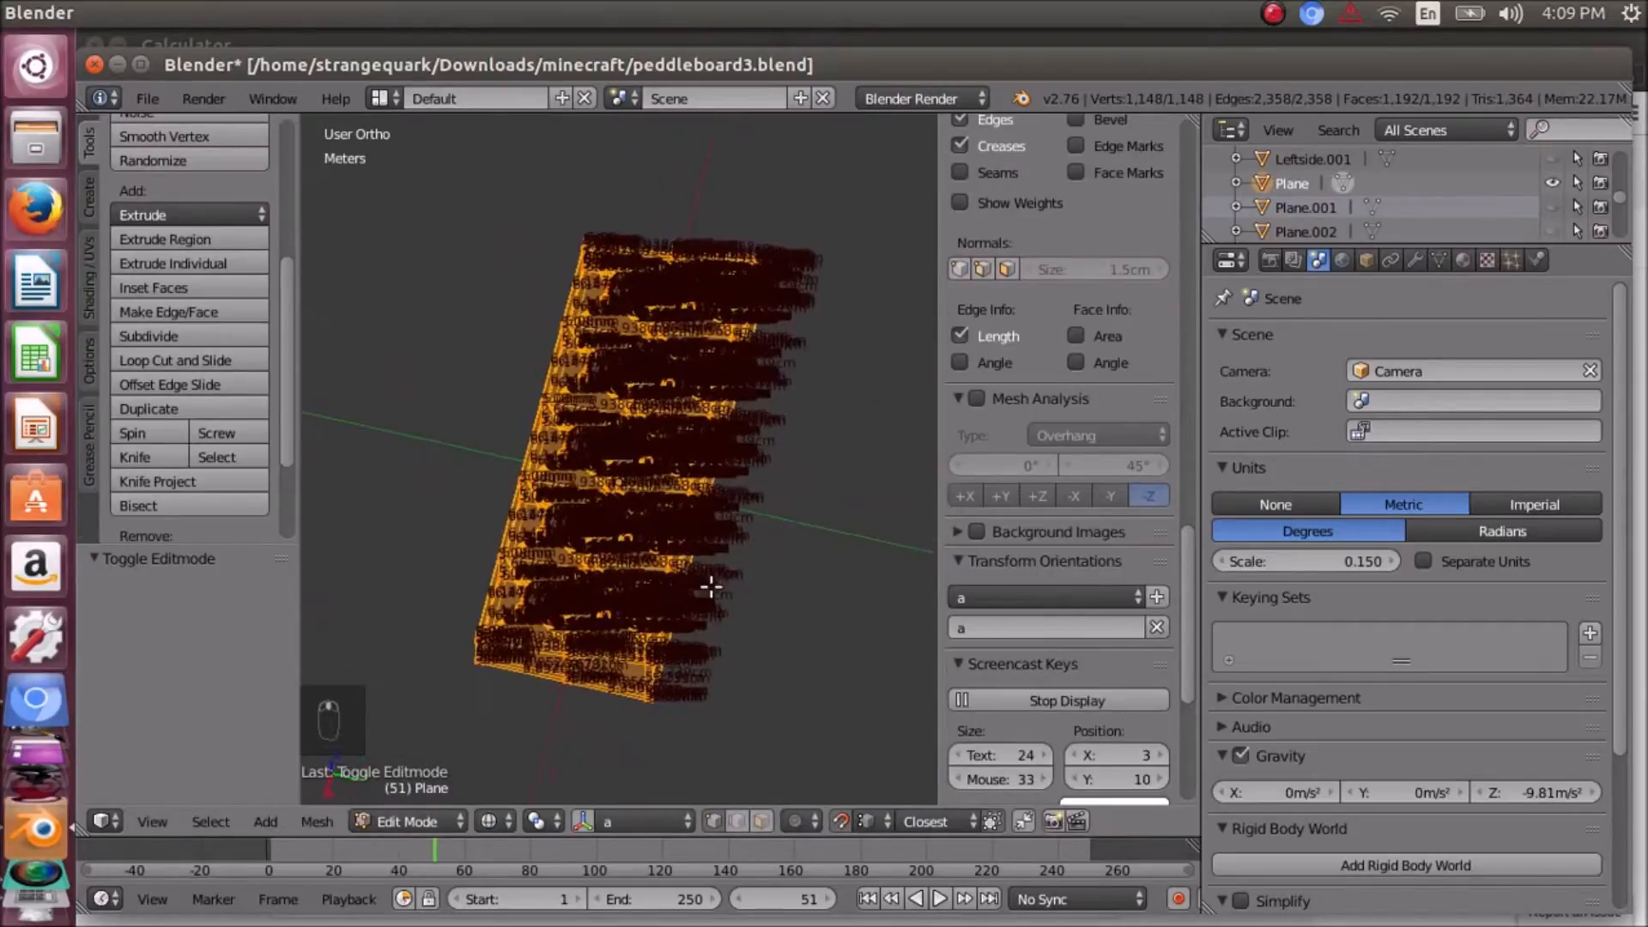
- Turn off the edge length display and examine the pedal board's mesh around the holes and center step
left_click(963, 335)
middle_click_drag(652, 533, 404, 589)
scroll(601, 567, "up", 4)
scroll(593, 573, "down", 4)
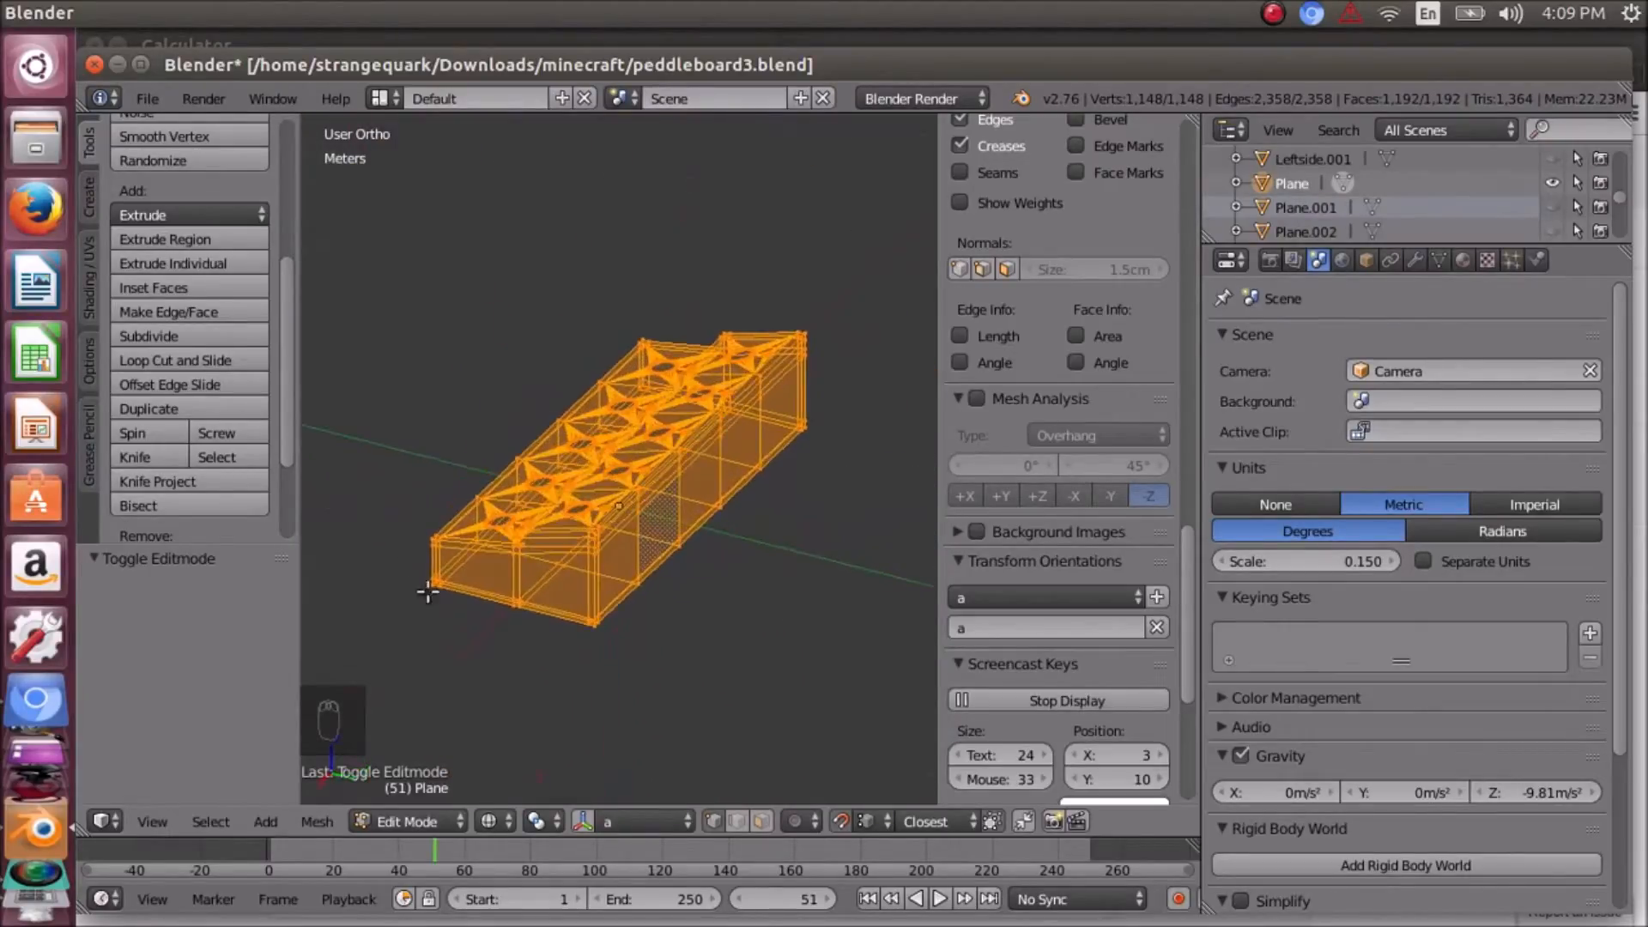
scroll(545, 605, "up", 4)
scroll(544, 605, "down", 3)
middle_click_drag(545, 605, 816, 515)
scroll(785, 648, "up", 3)
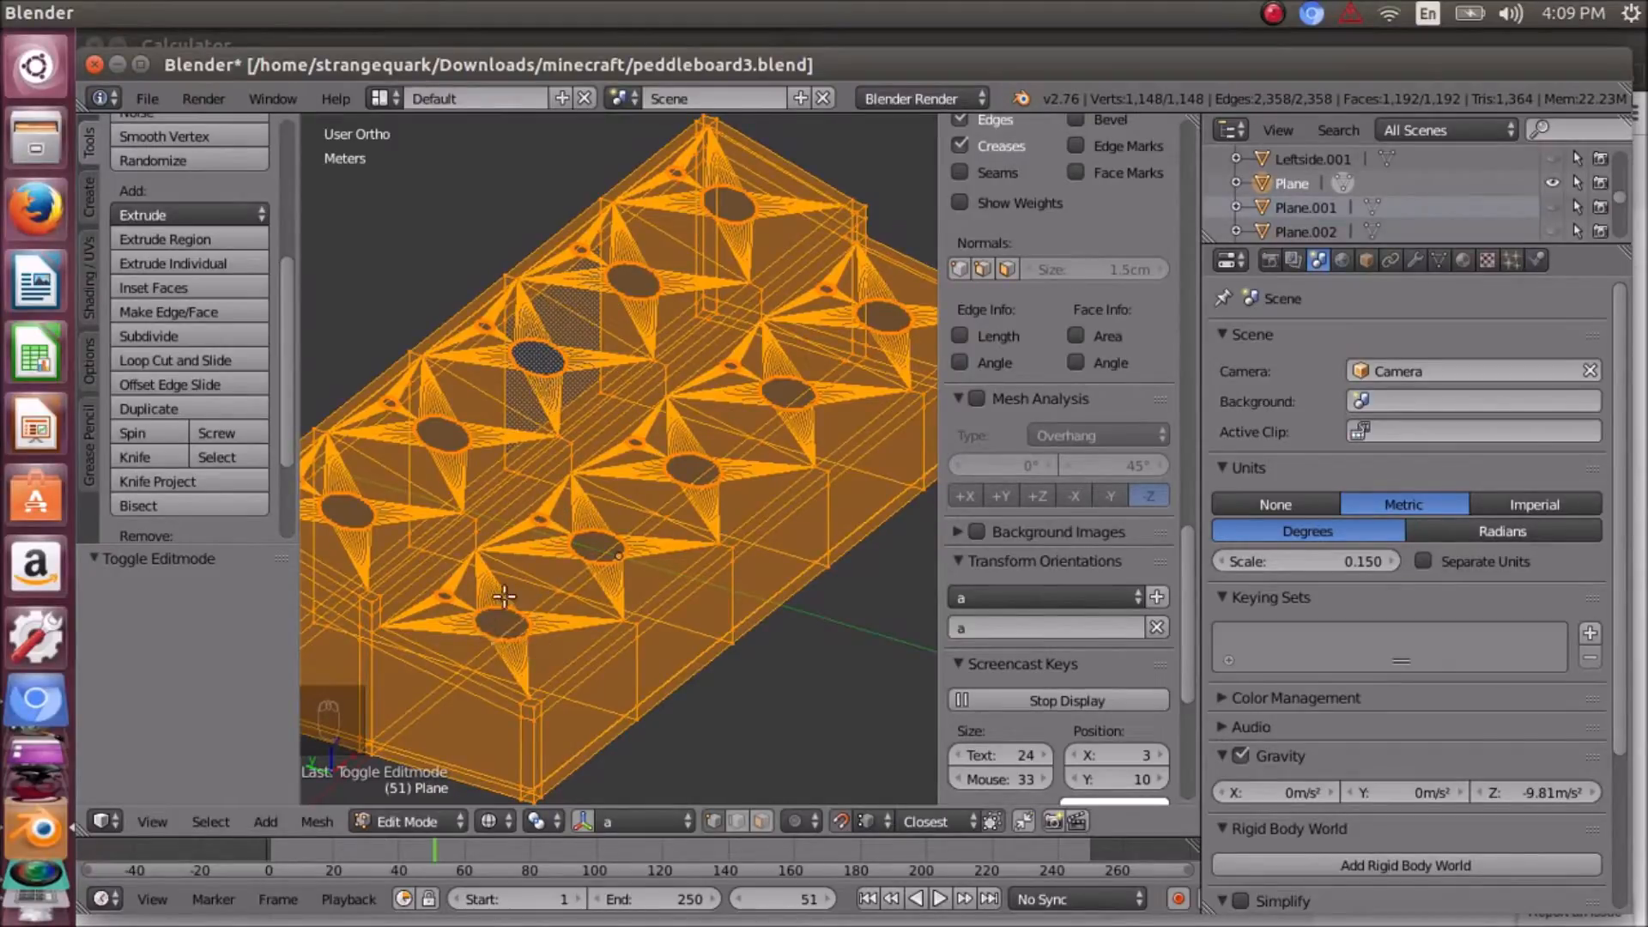
- Examine the pedal board mesh's two hole rows and center step from above and at an angle
scroll(496, 600, "down", 4)
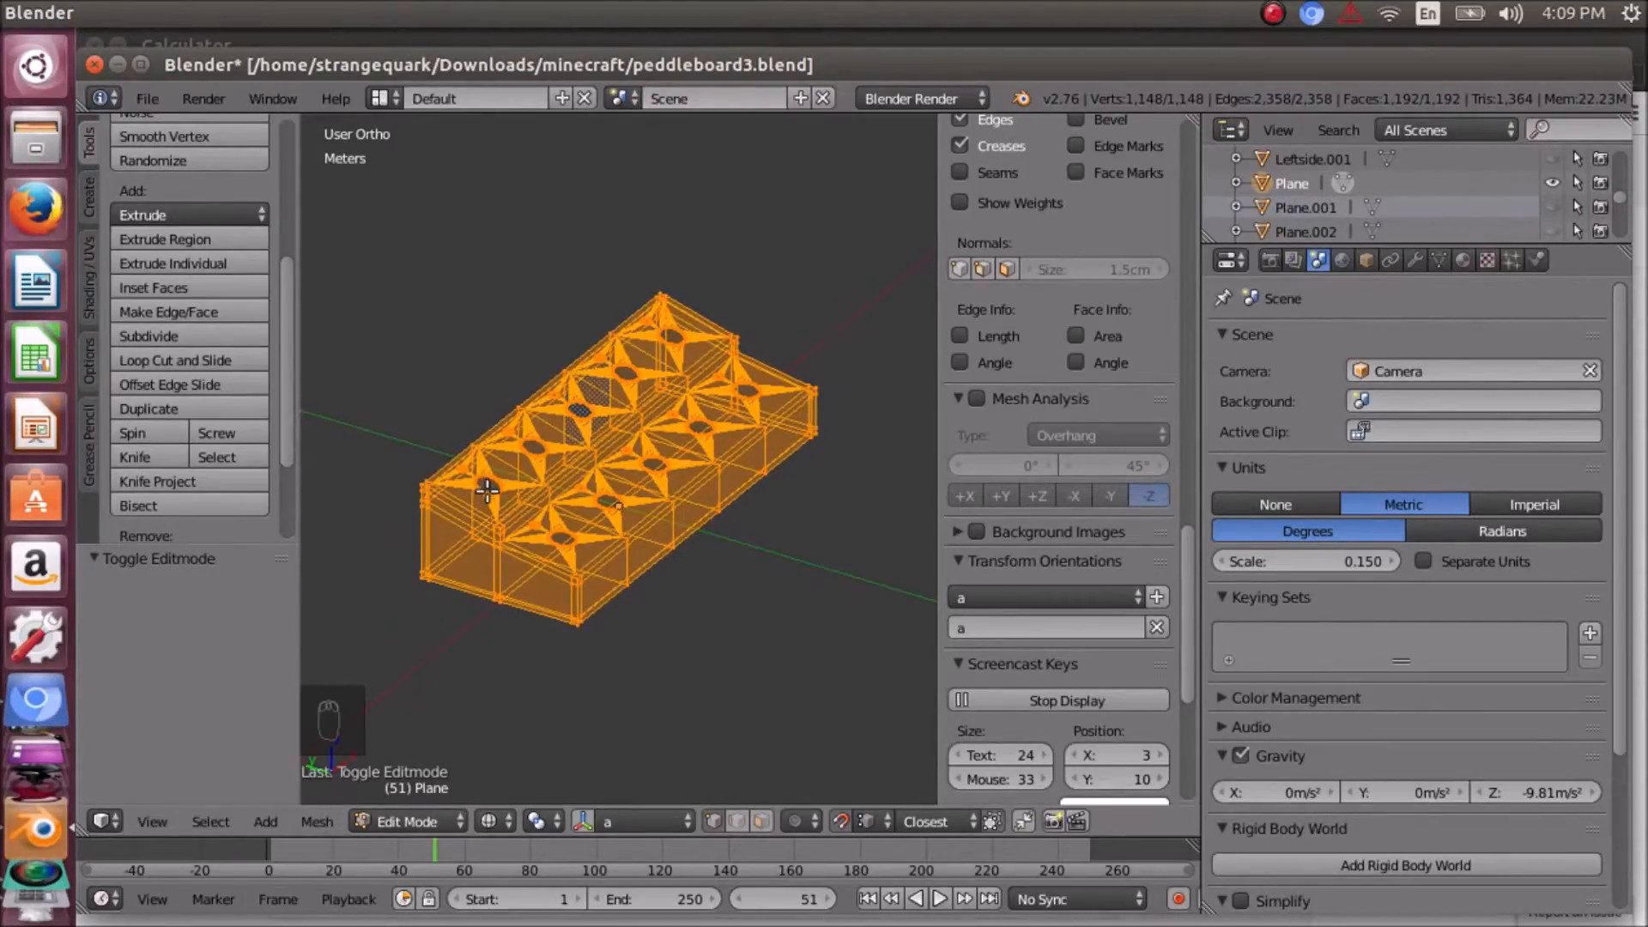
scroll(487, 489, "up", 5)
scroll(486, 489, "down", 5)
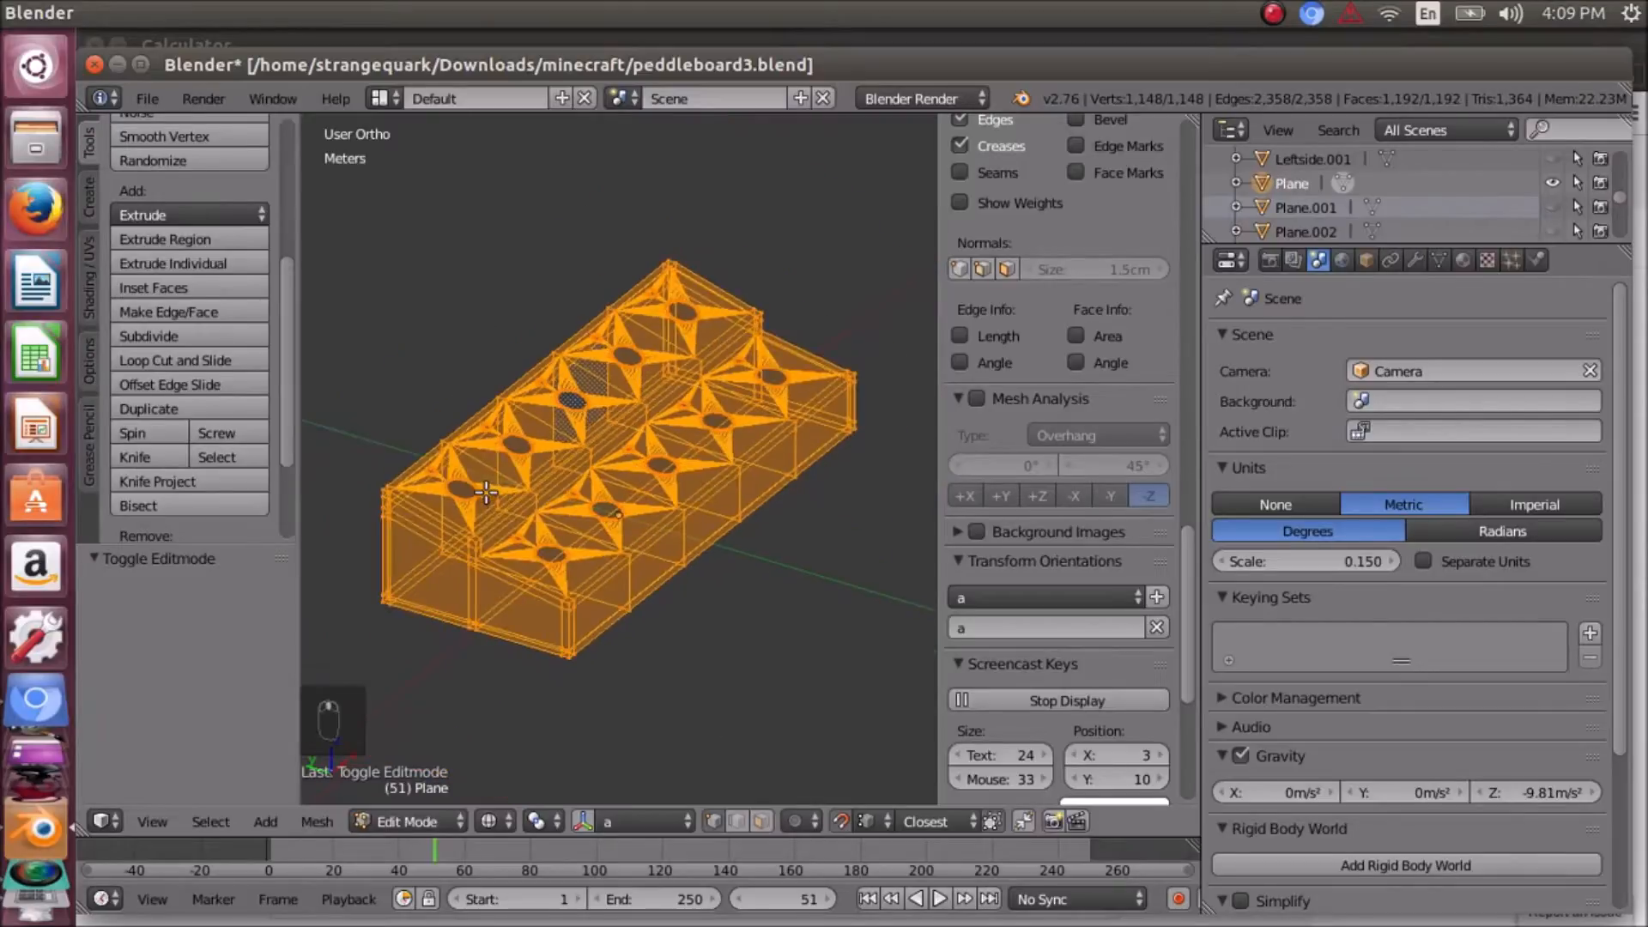
scroll(454, 637, "up", 5)
scroll(453, 637, "down", 5)
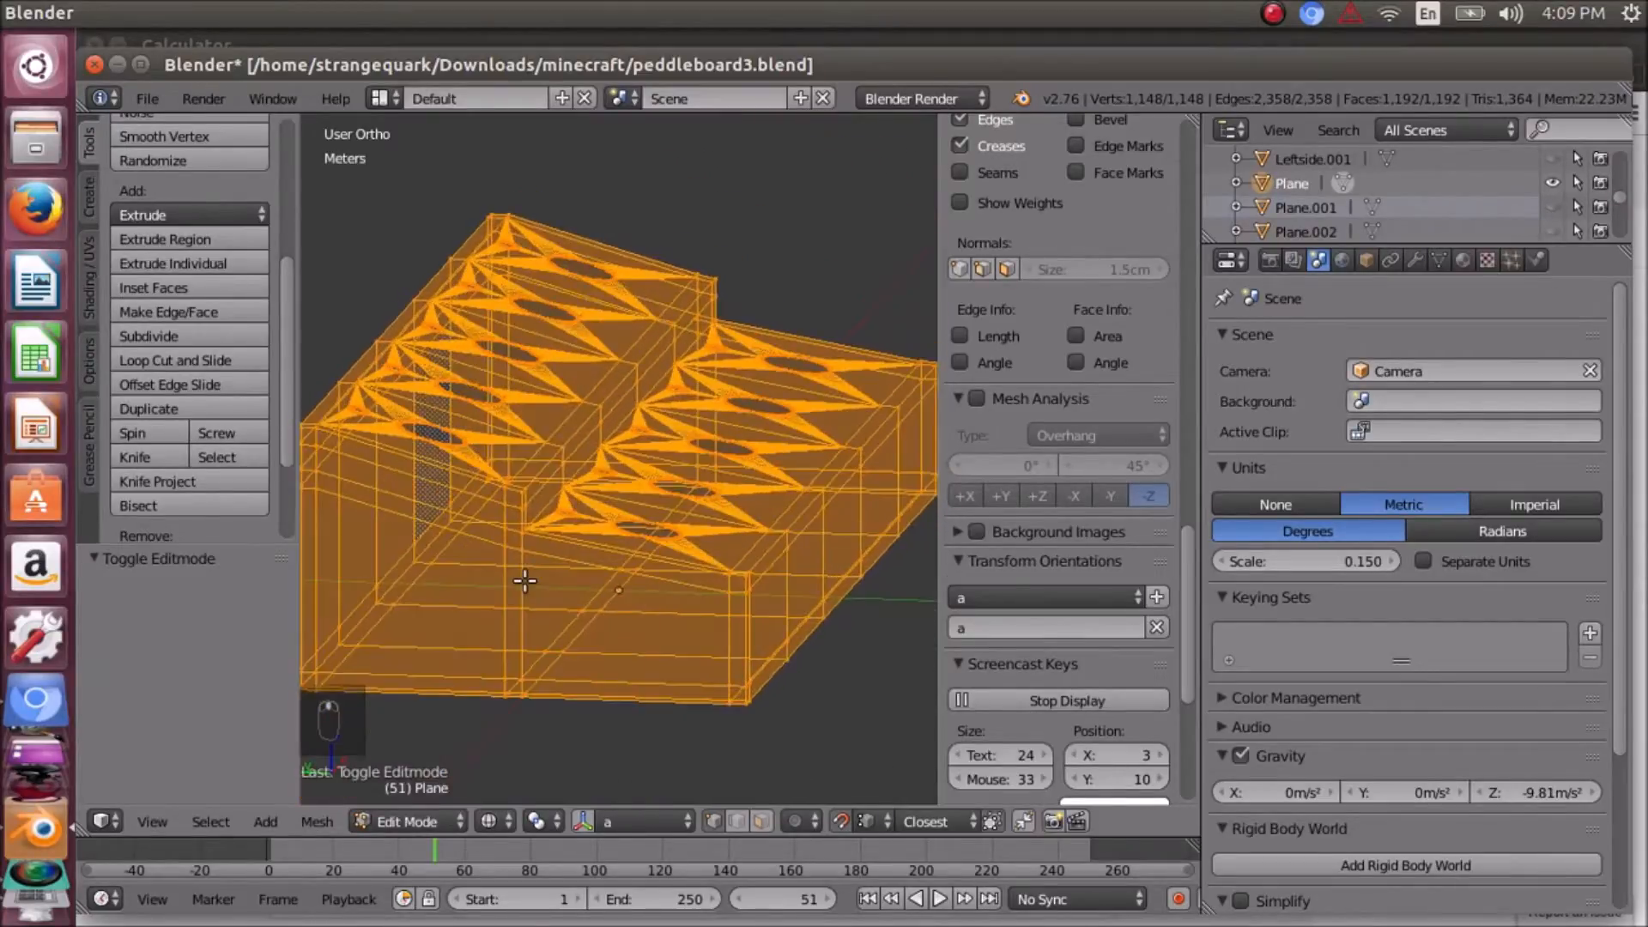
middle_click_drag(494, 550, 511, 601)
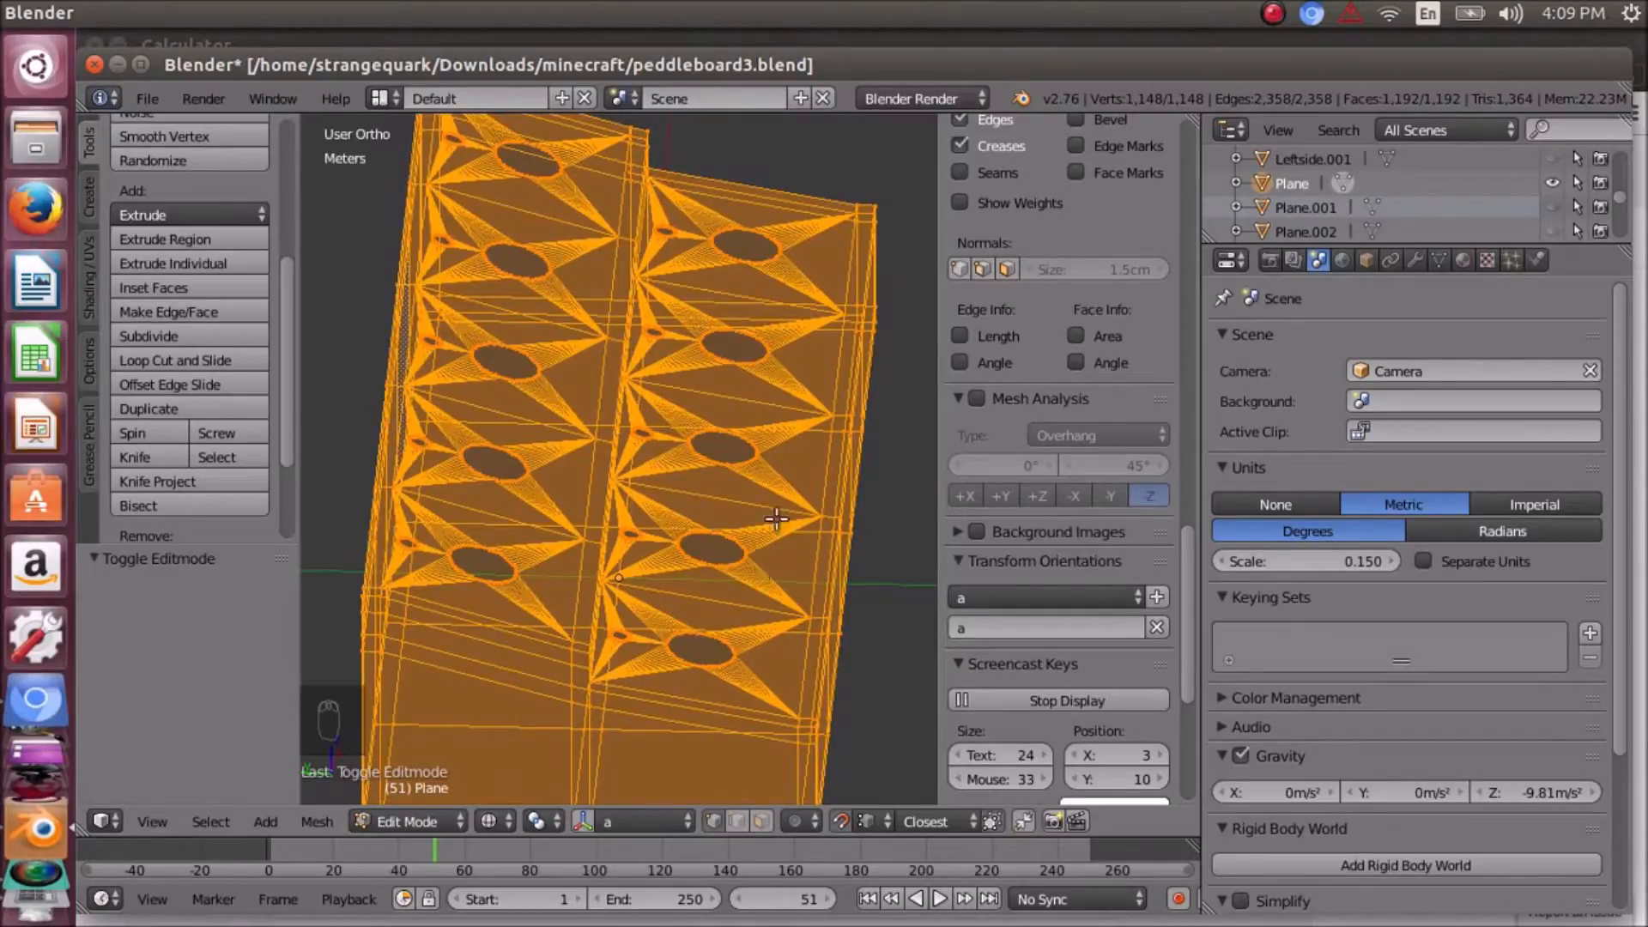
scroll(533, 497, "down", 2)
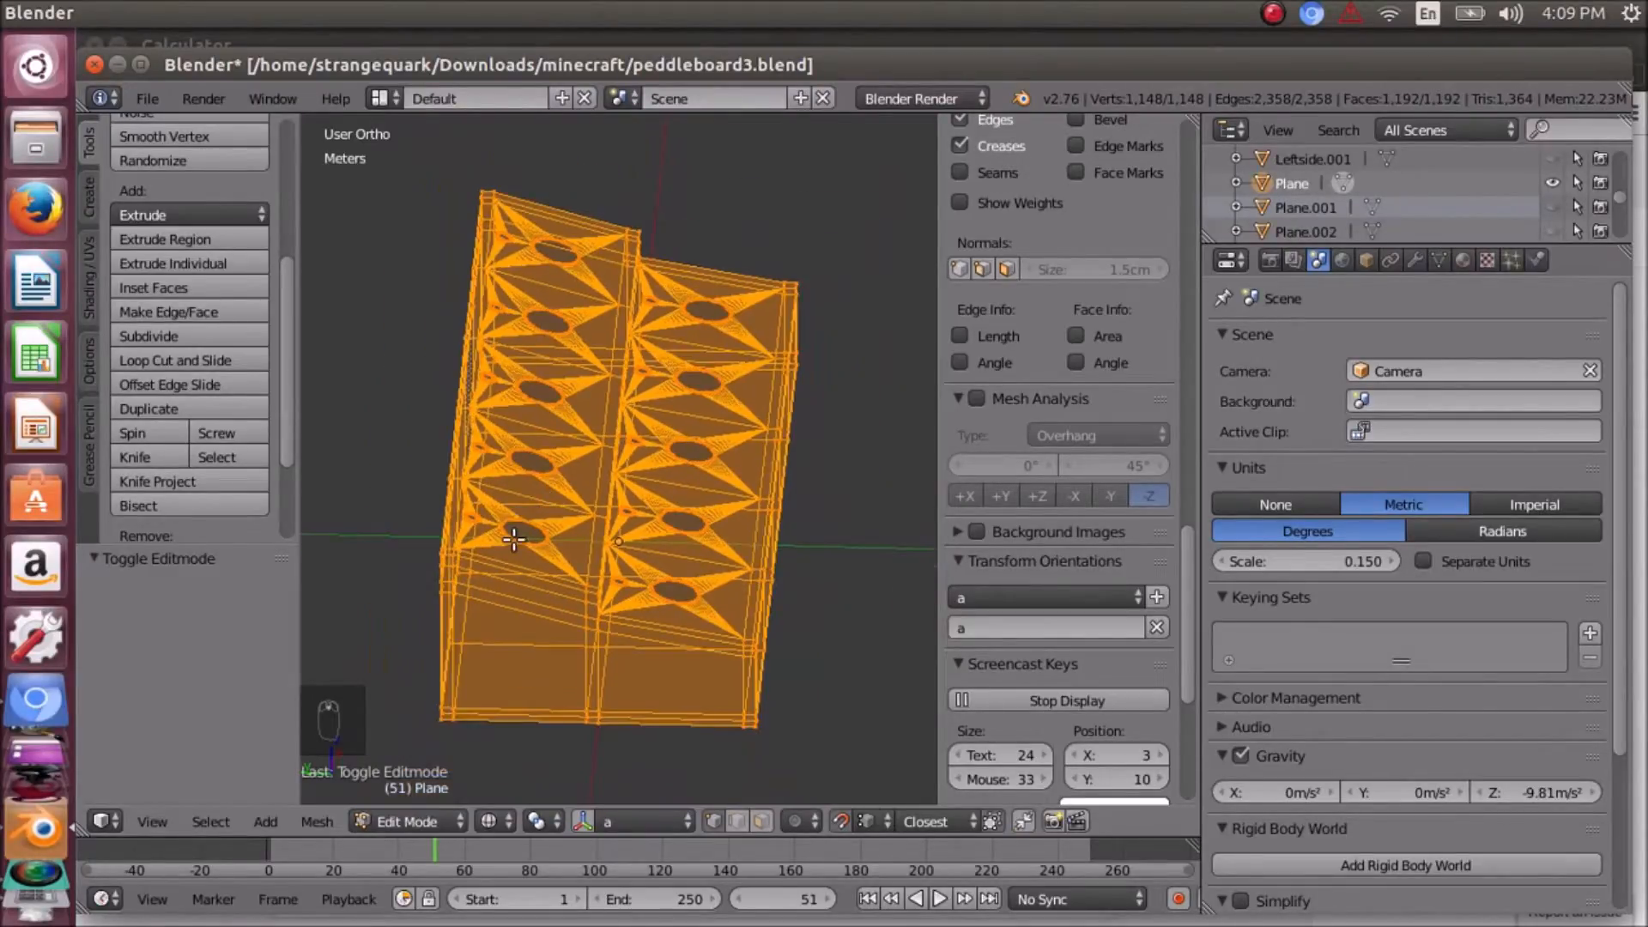
scroll(513, 538, "down", 1)
scroll(511, 535, "up", 4)
middle_click_drag(510, 535, 554, 572)
scroll(530, 555, "down", 5)
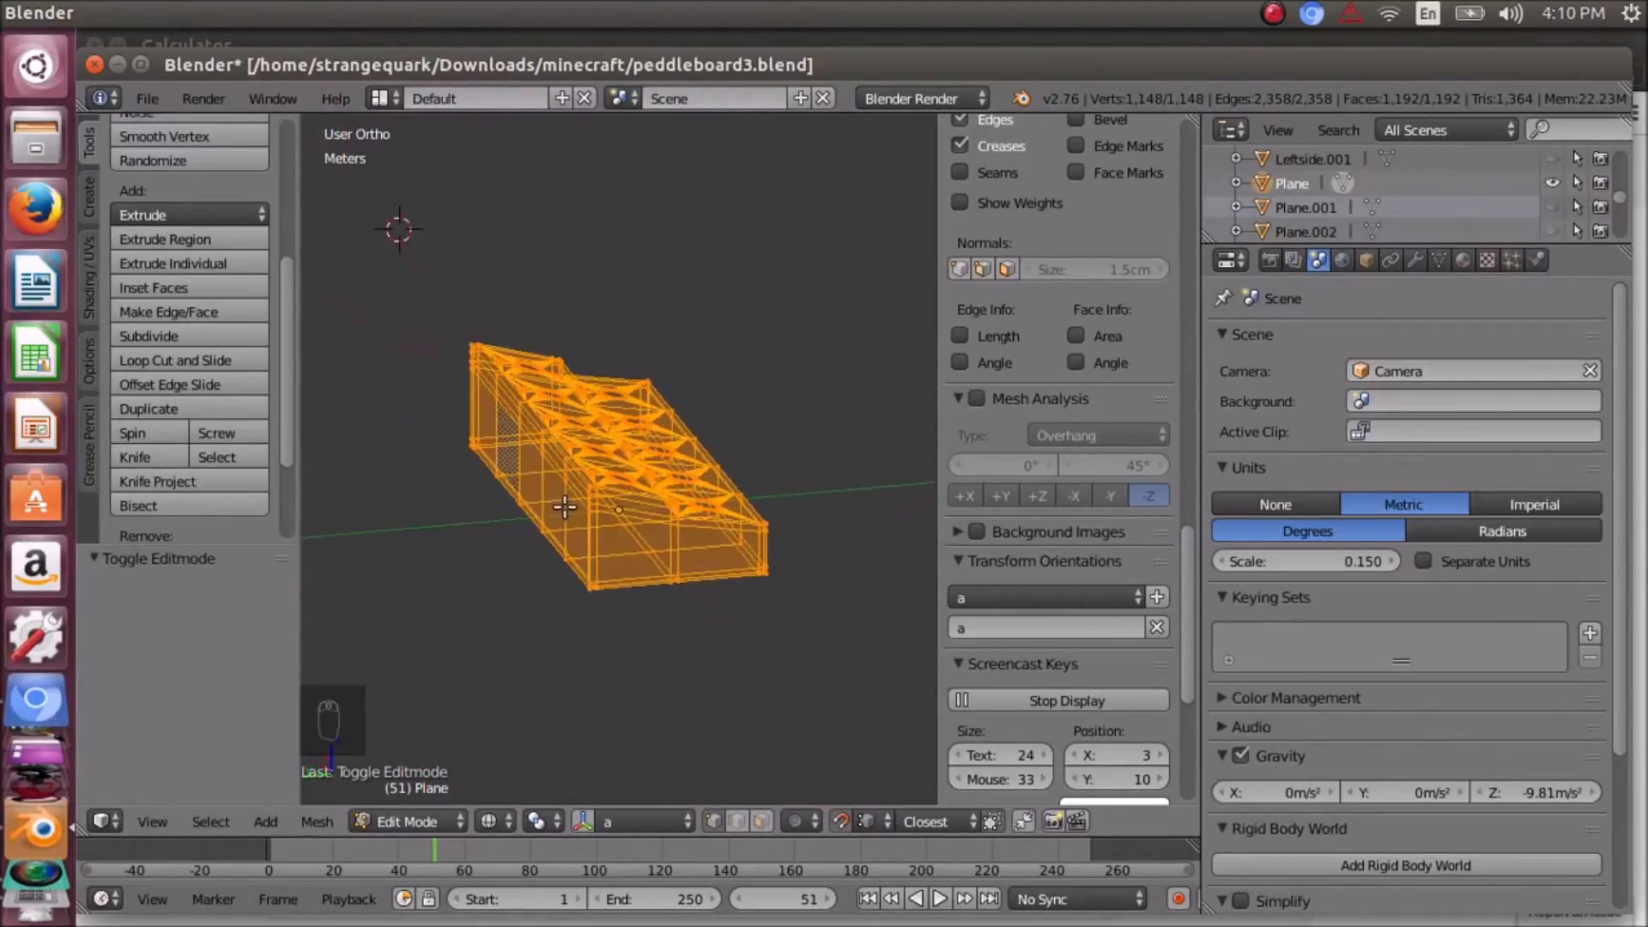
- Inspect the mesh's near end and the sloped edges around its side opening from several angles
middle_click_drag(685, 448, 681, 487)
scroll(681, 488, "up", 4)
middle_click_drag(616, 692, 566, 687)
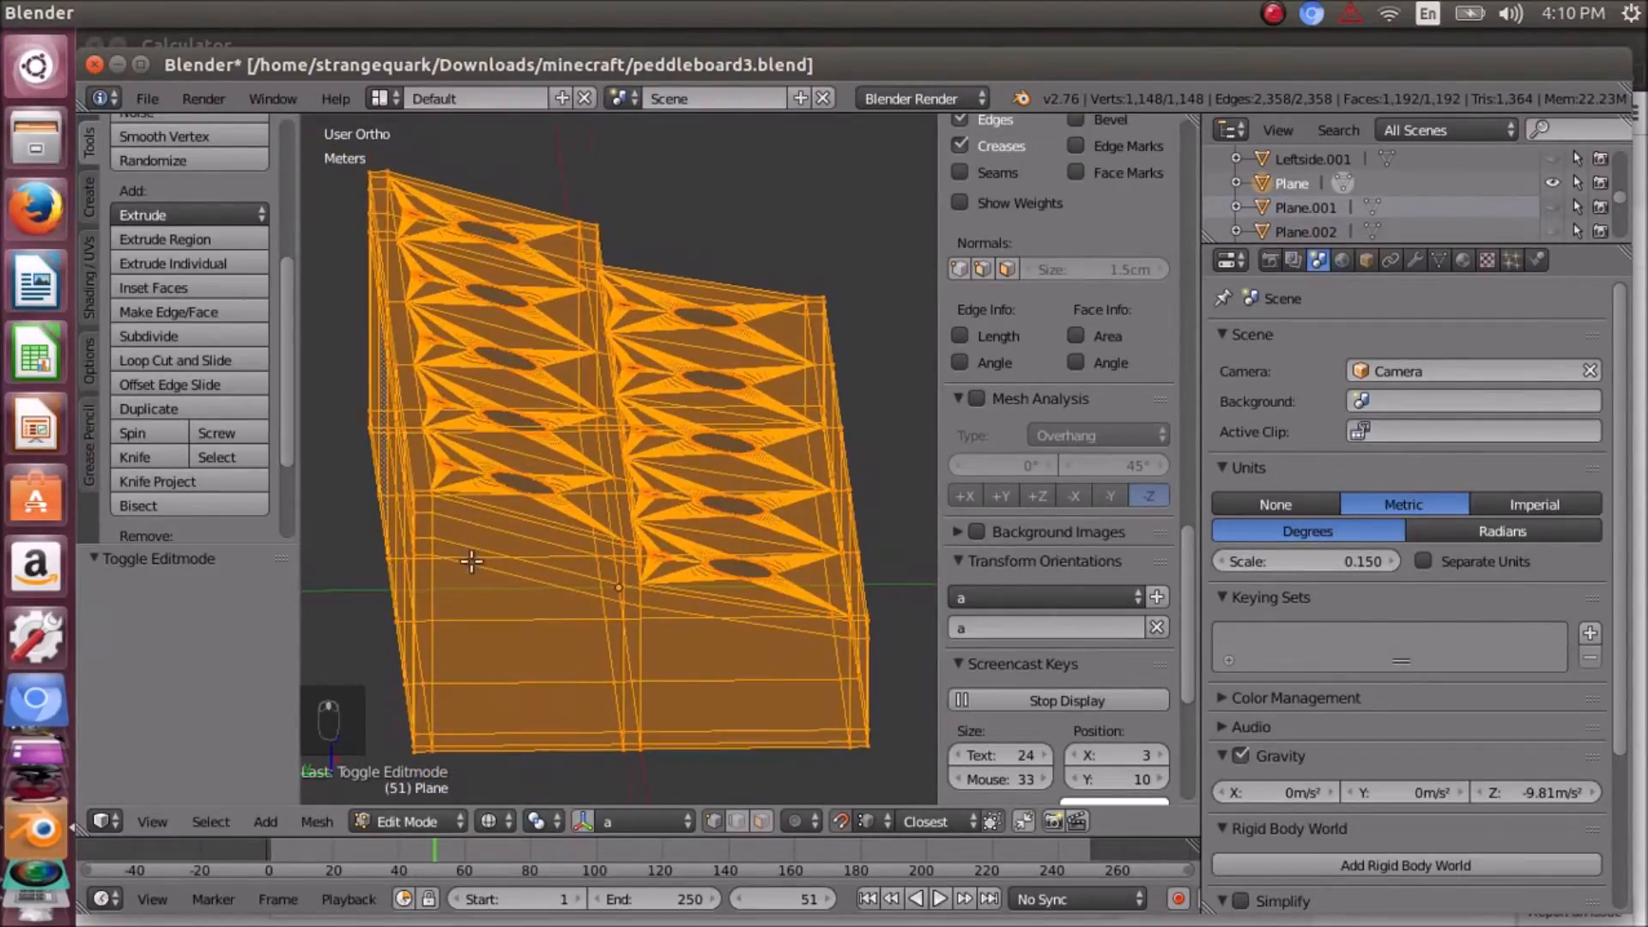
middle_click_drag(666, 662, 576, 589)
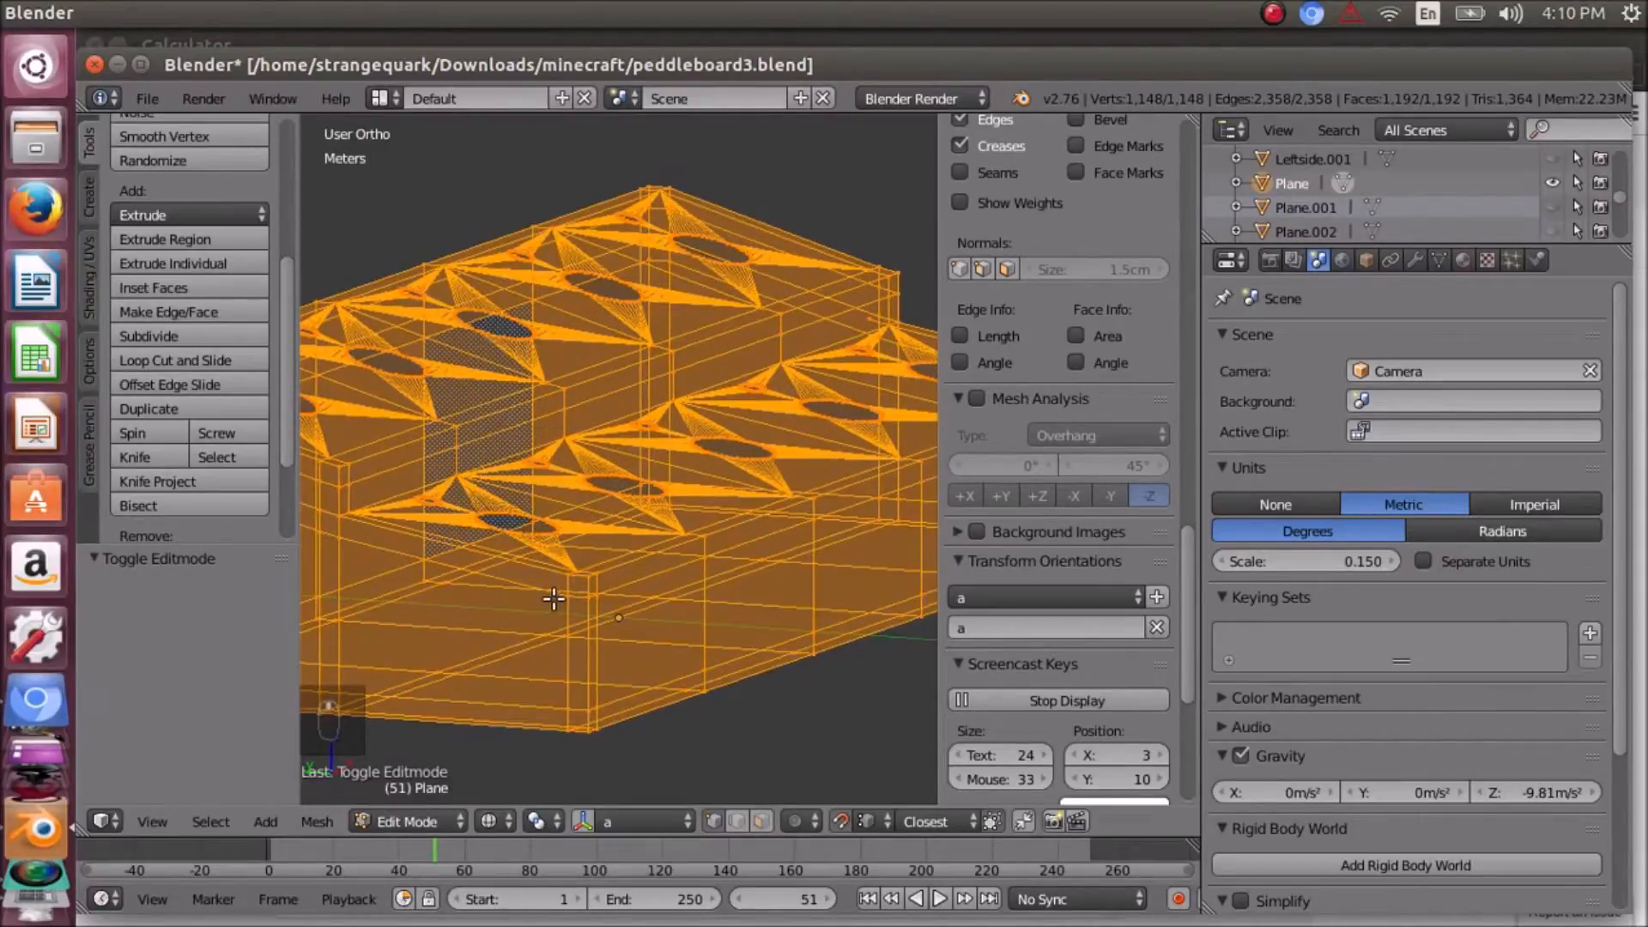
middle_click_drag(485, 562, 578, 575)
middle_click_drag(548, 574, 583, 587)
scroll(550, 565, "up", 1)
scroll(582, 587, "down", 4)
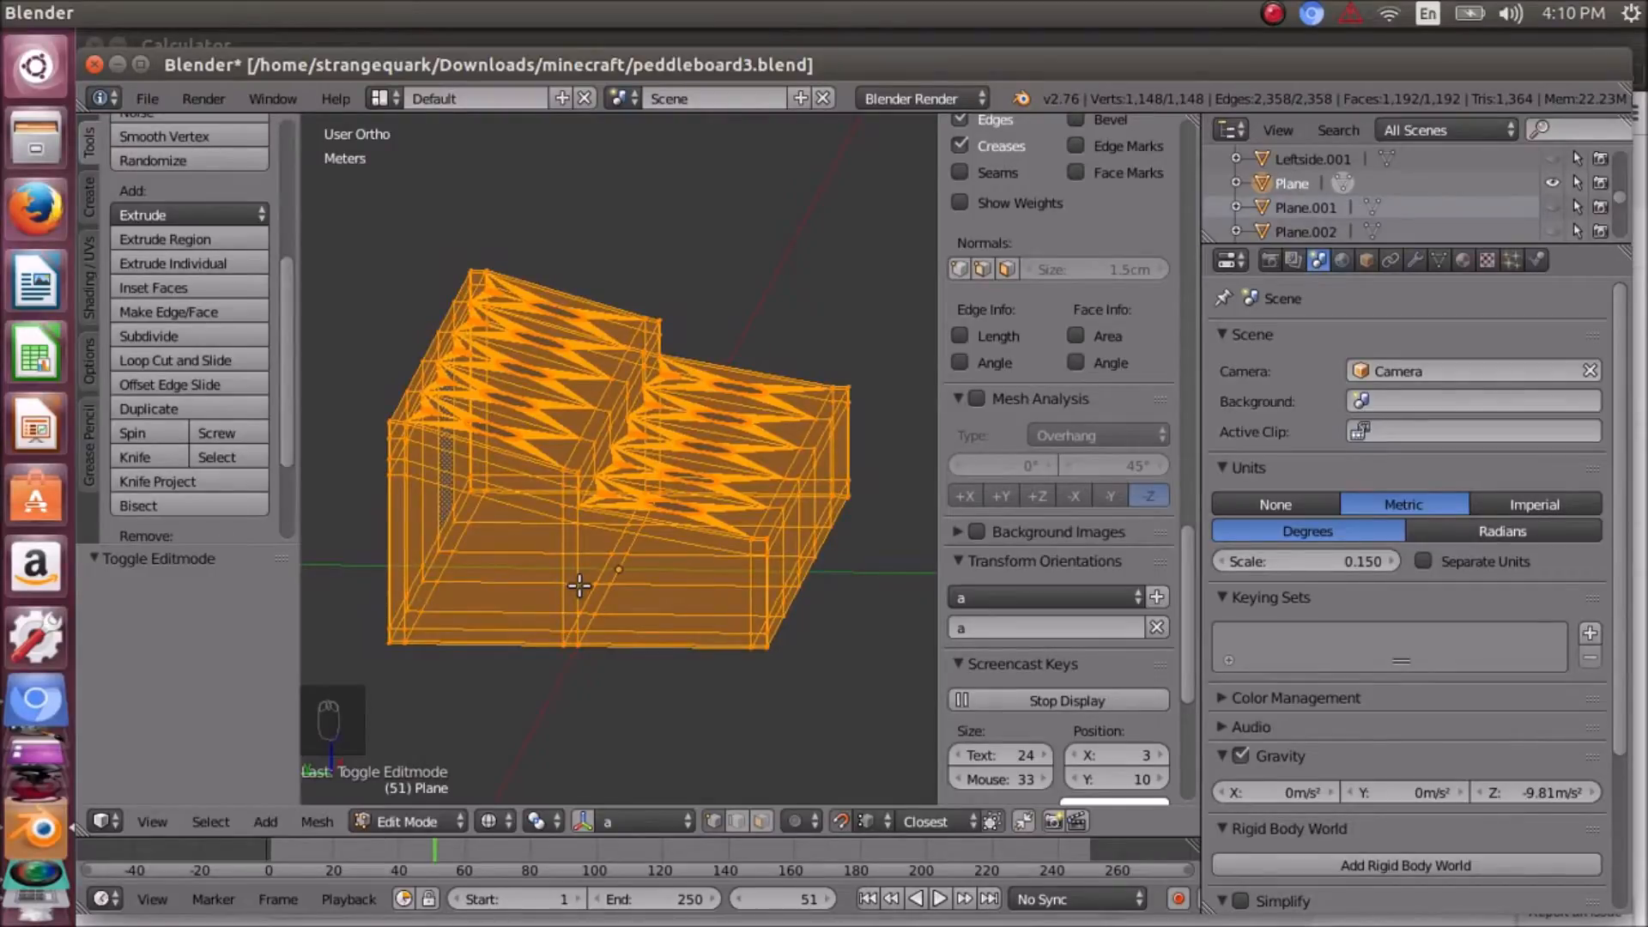
- Examine the pedal board mesh from the opposite side, including the faces around the holes close up
middle_click_drag(726, 504, 445, 577)
scroll(778, 618, "down", 4)
middle_click_drag(778, 616, 637, 570)
scroll(641, 569, "up", 5)
middle_click_drag(892, 566, 727, 592)
scroll(819, 561, "down", 2)
scroll(738, 558, "down", 2)
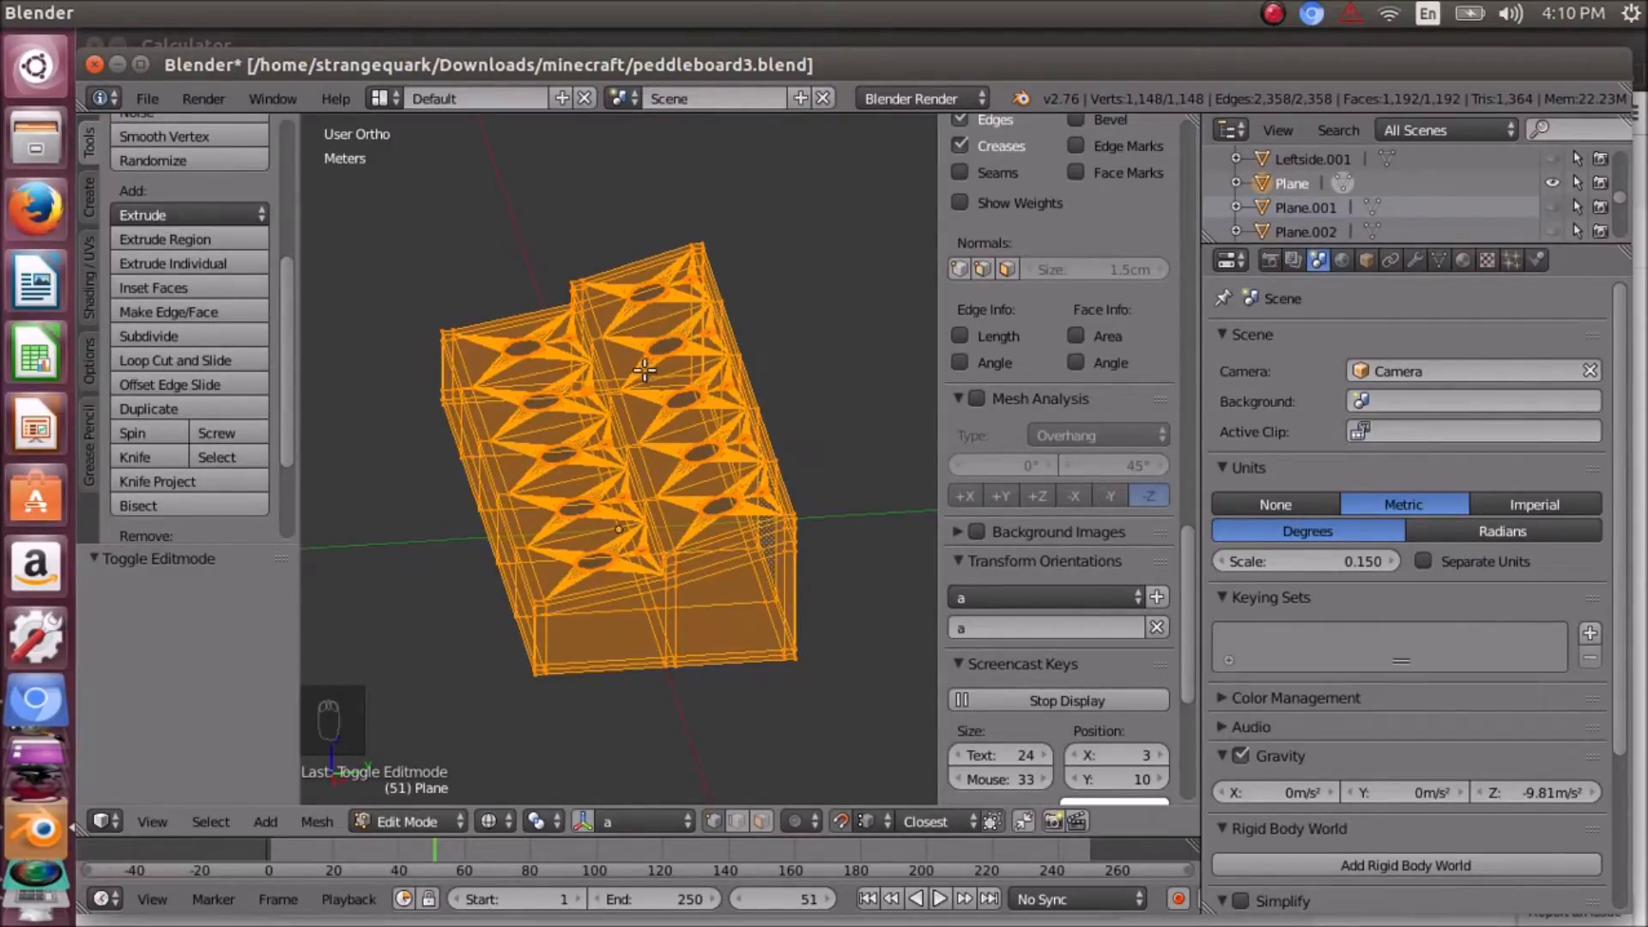
scroll(592, 377, "down", 1)
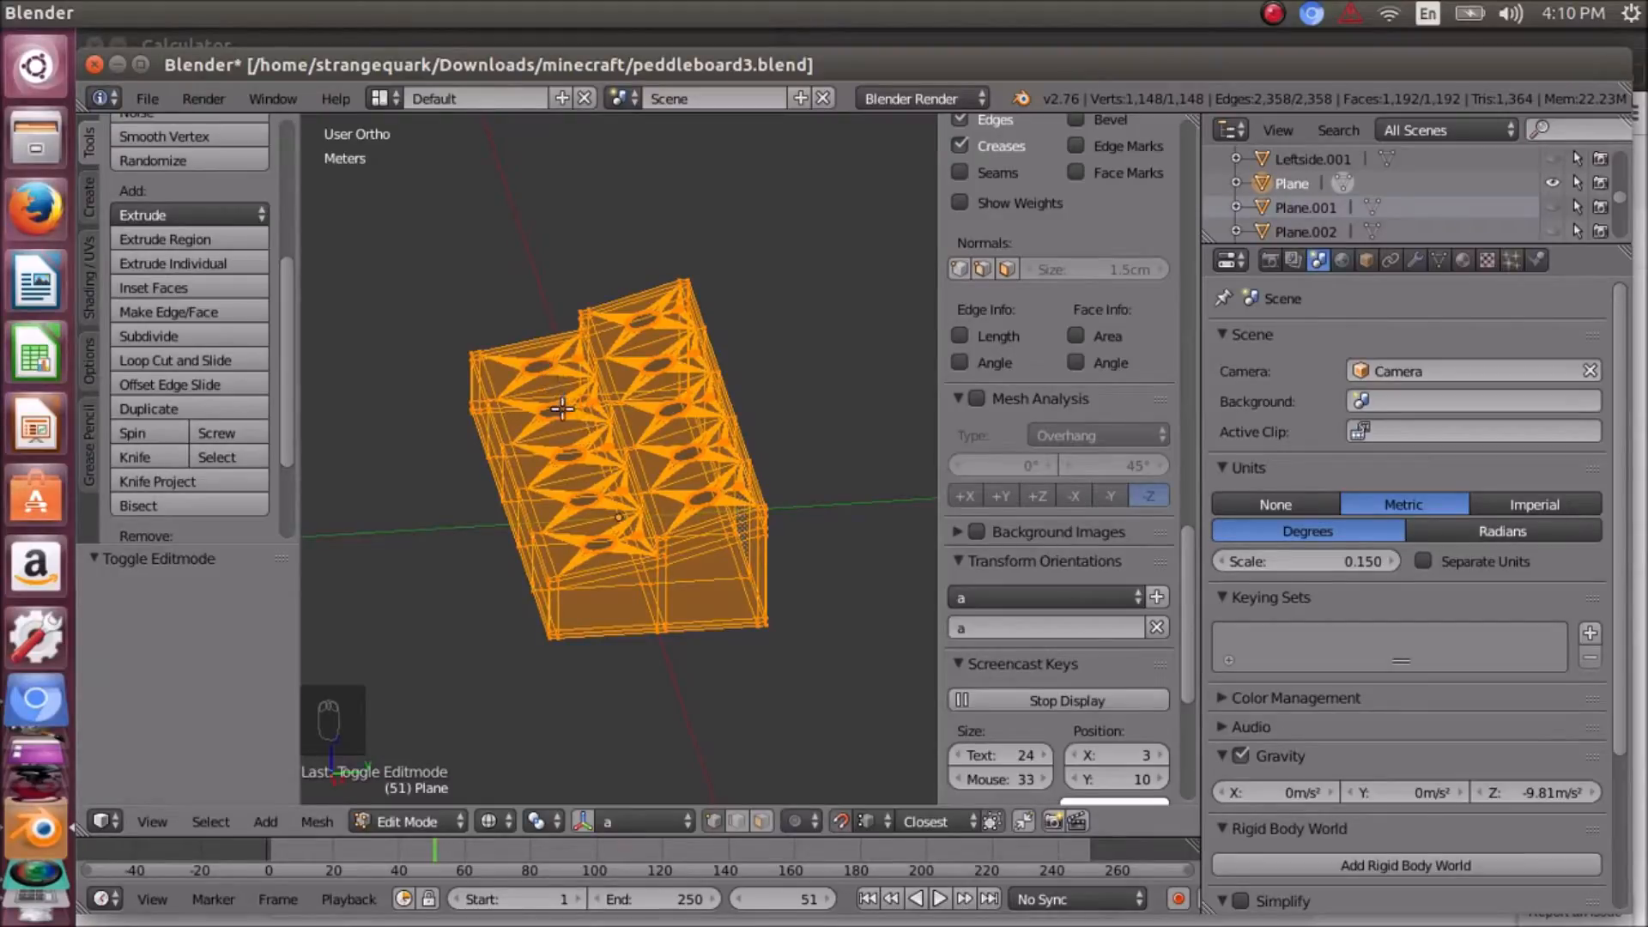
scroll(558, 395, "up", 5)
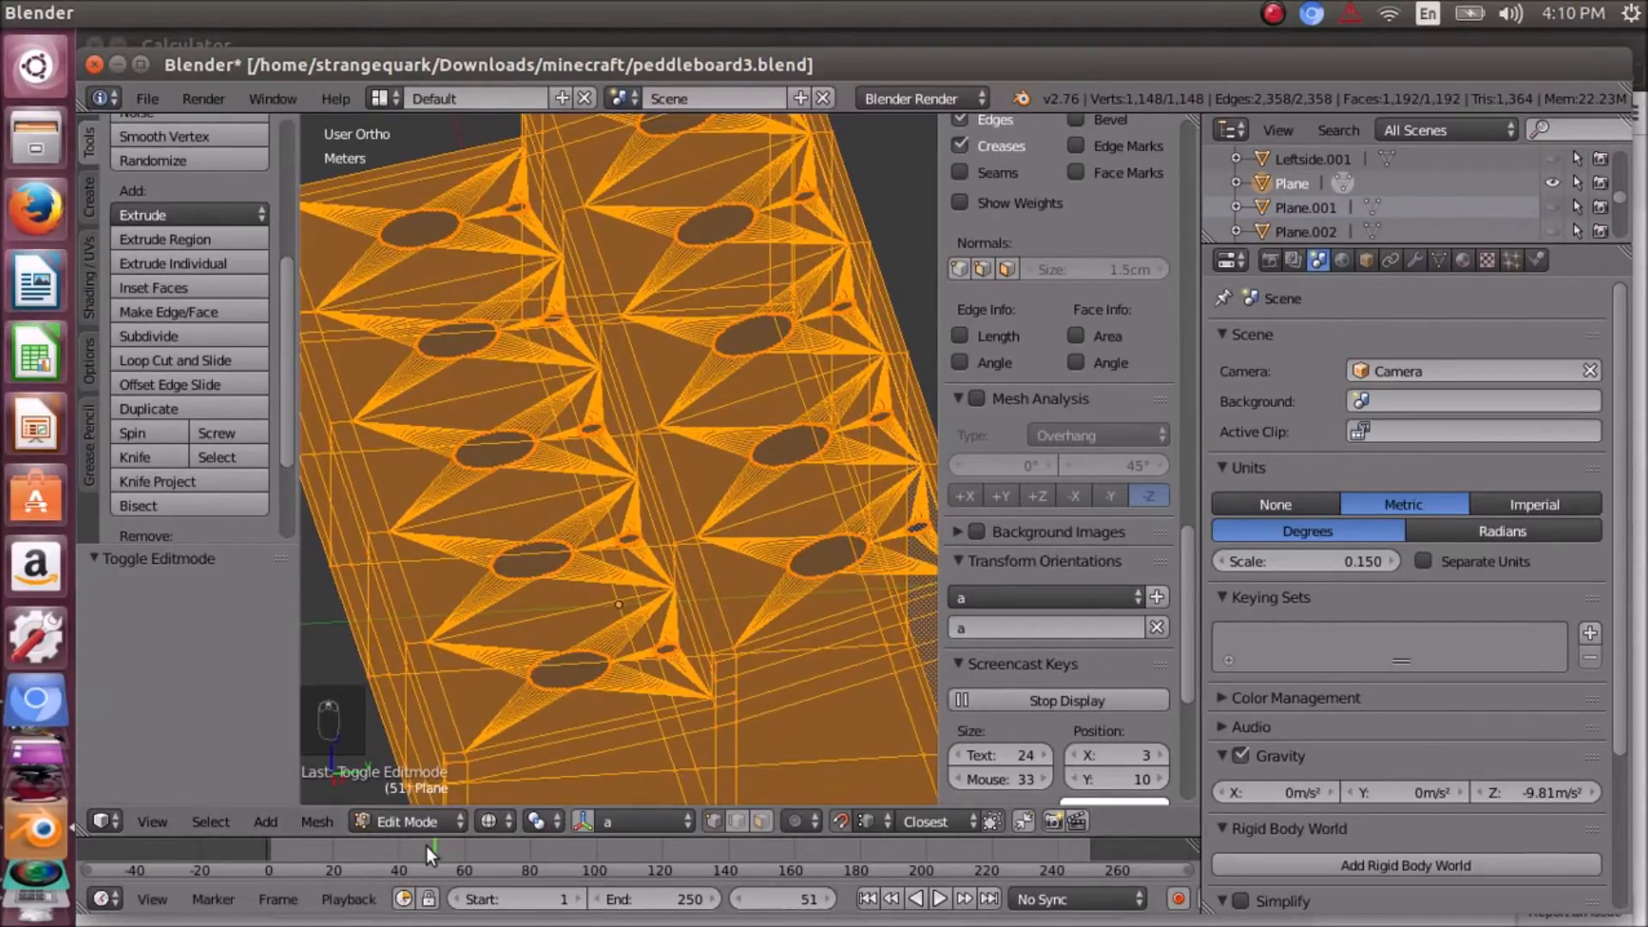
- Switch the pedal board to Object Mode and display it with solid shading
left_click(430, 822)
left_click(435, 790)
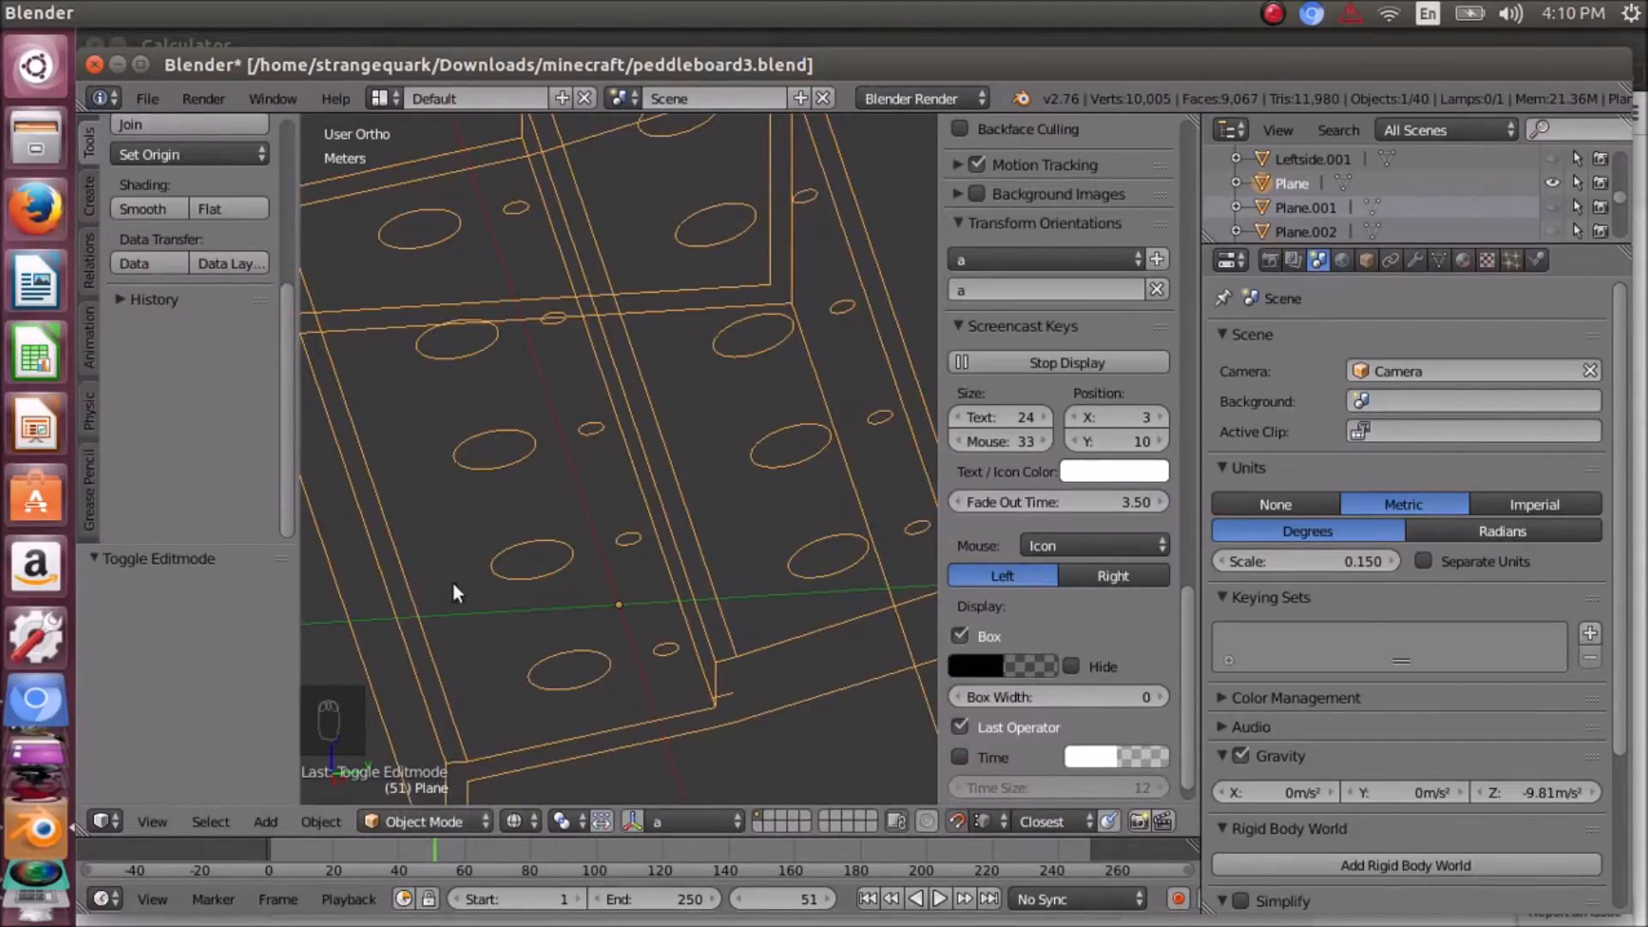
middle_click_drag(451, 582, 455, 483)
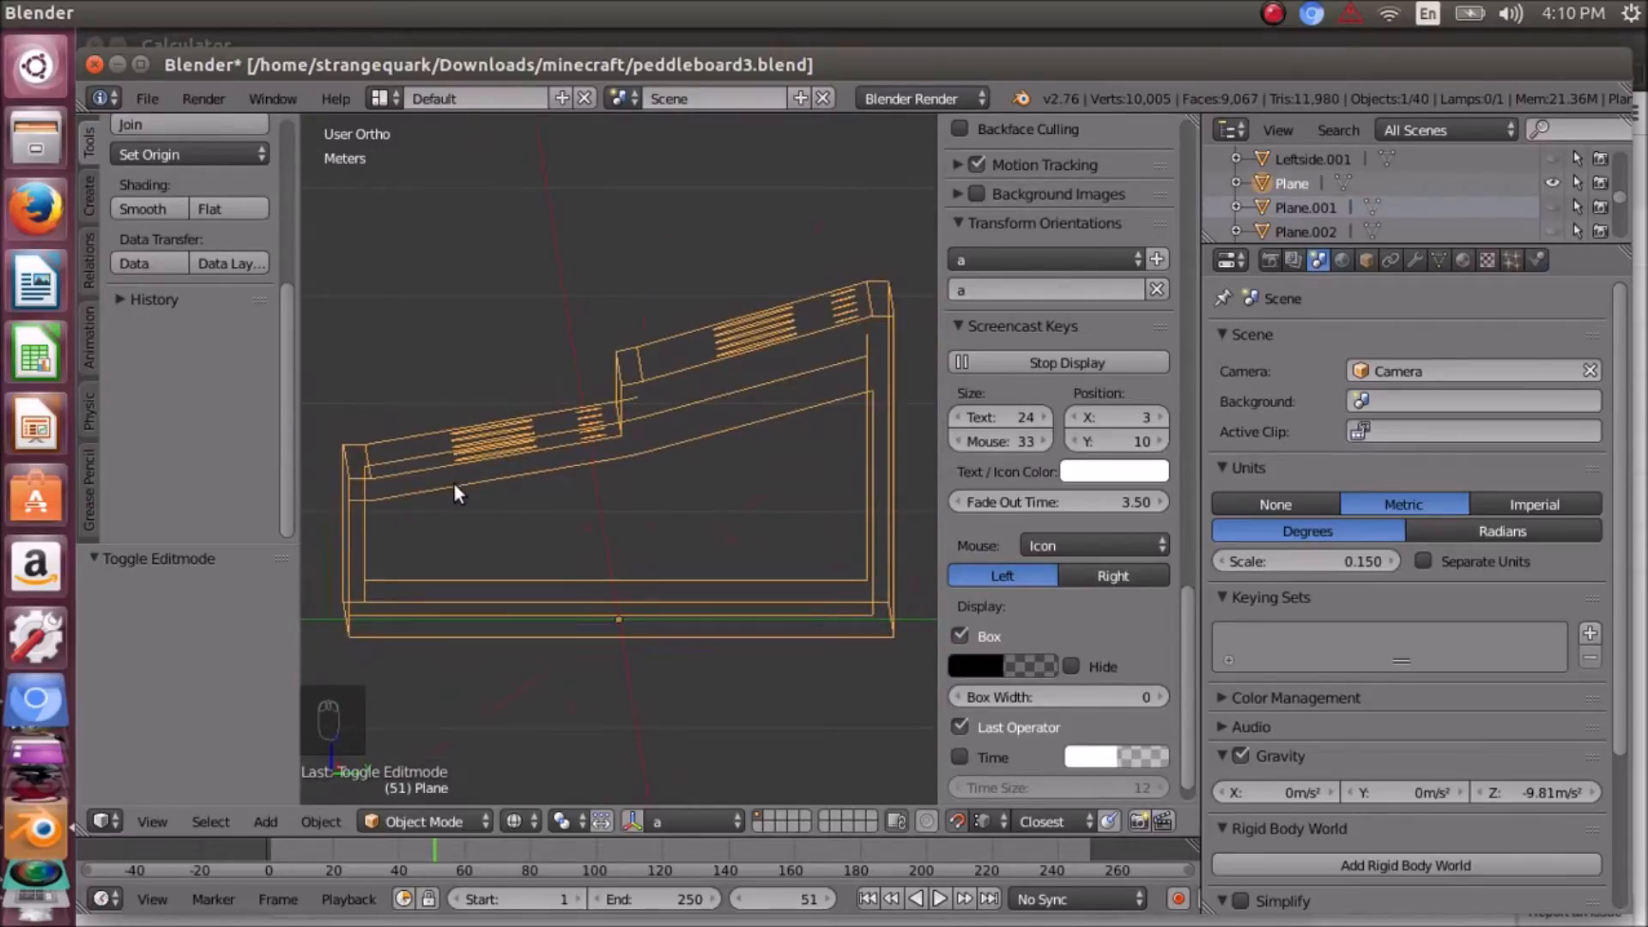
key("z")
middle_click_drag(491, 338, 580, 441)
scroll(532, 447, "down", 3)
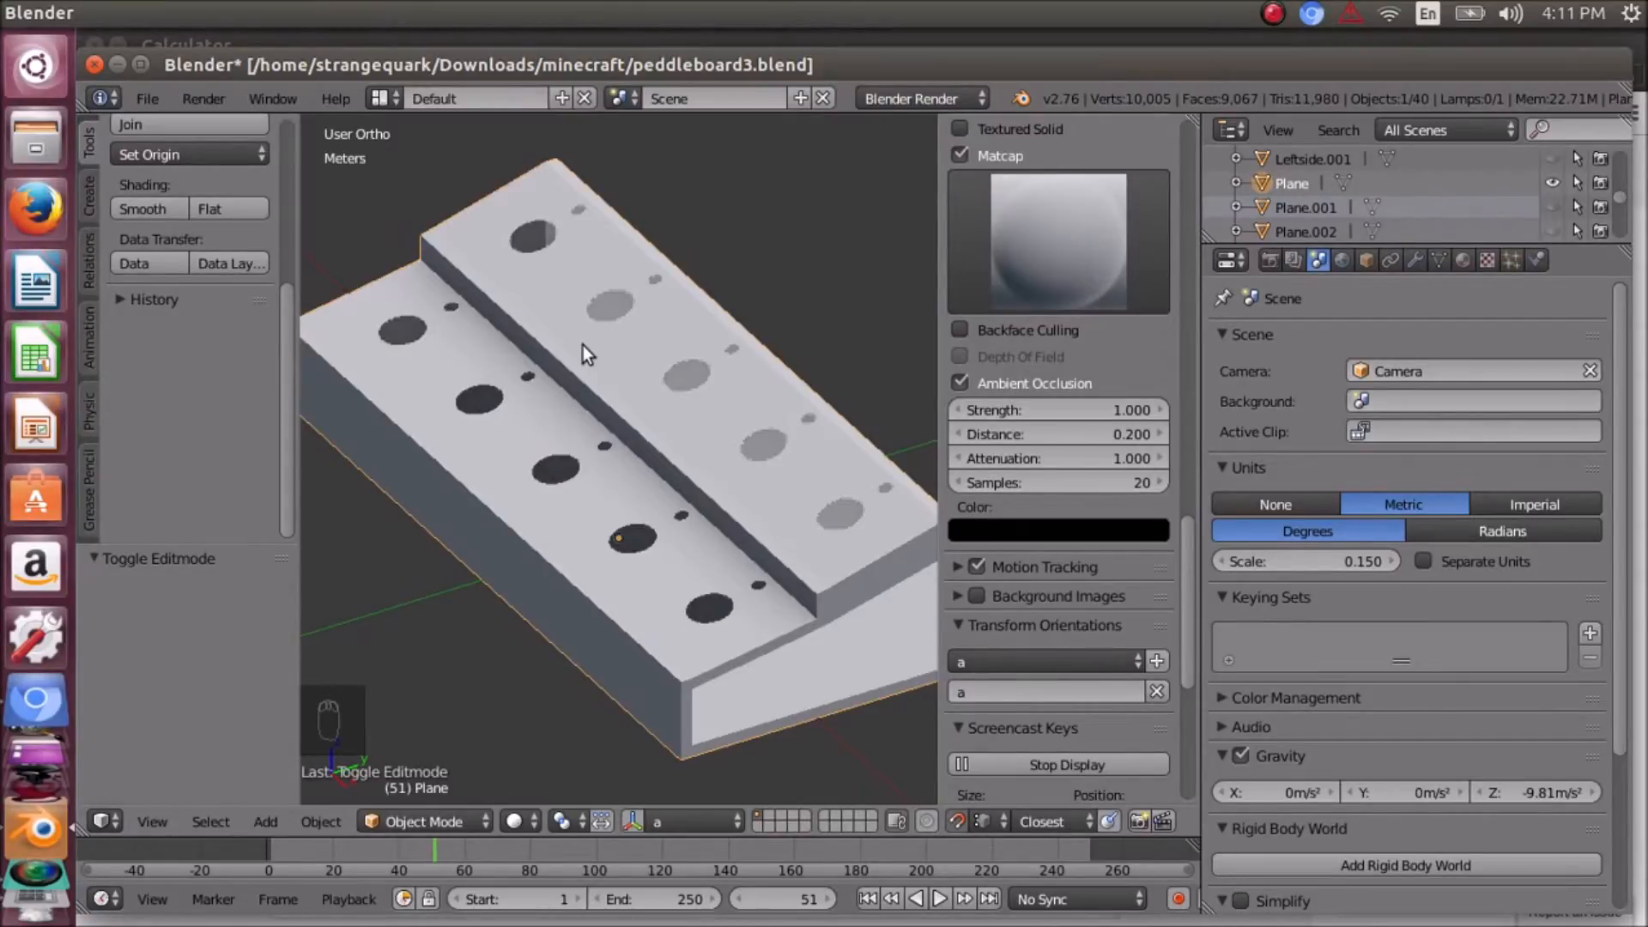
- Examine the solid pedal board's holes, center step, front face and side ends from all around
middle_click_drag(566, 442, 527, 397)
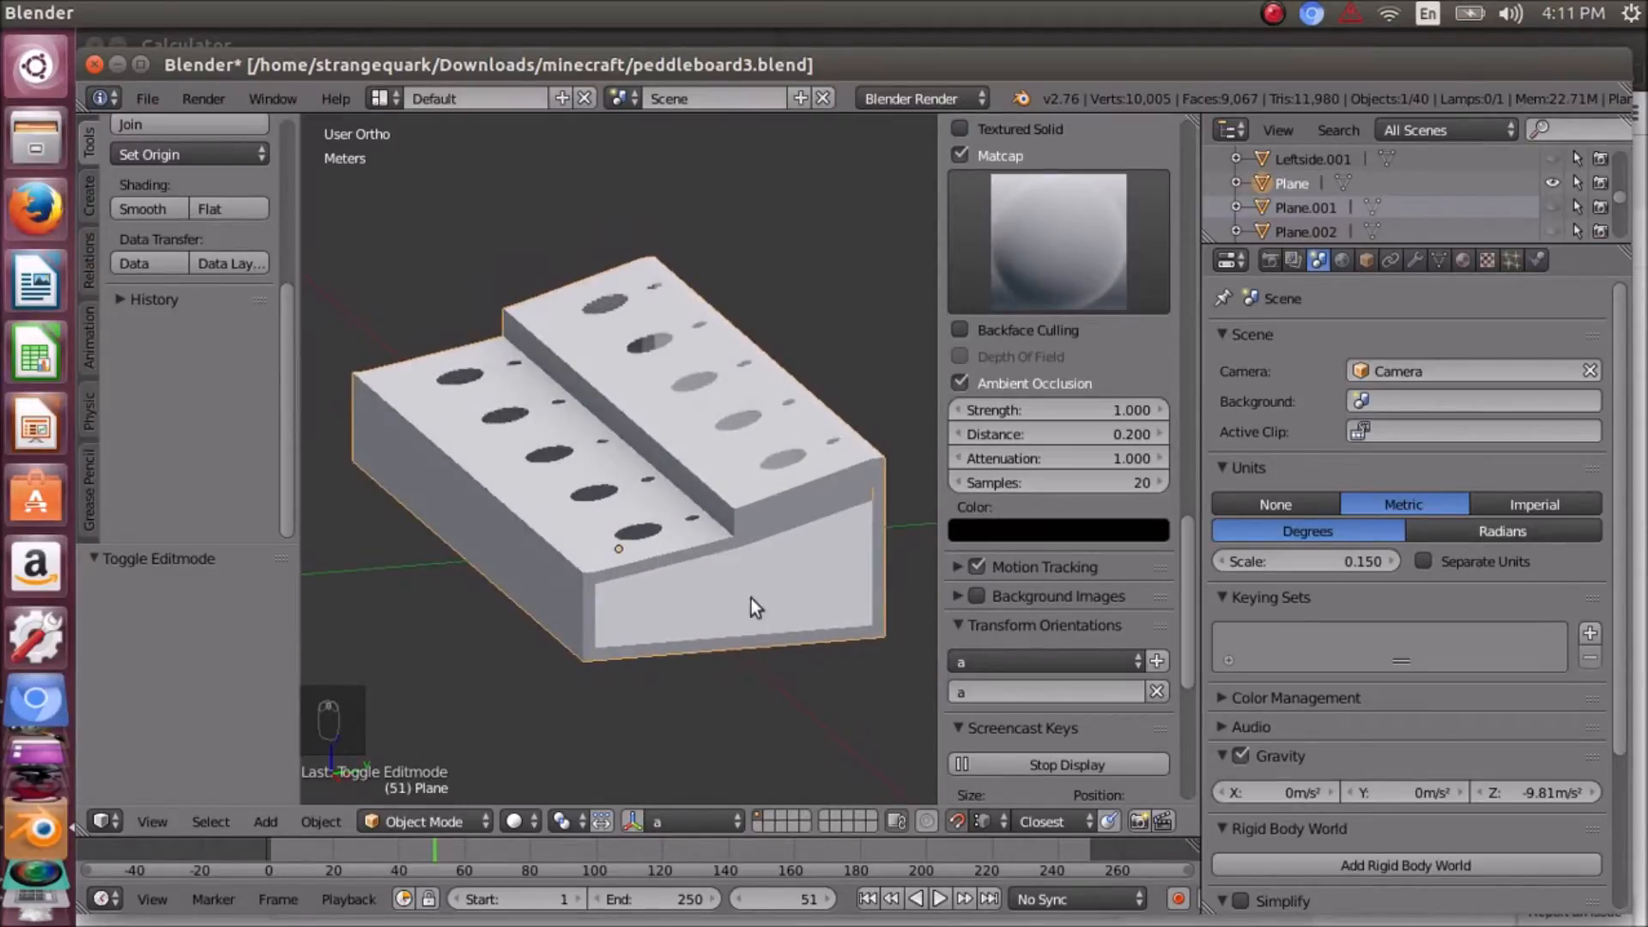
middle_click_drag(694, 666, 630, 612)
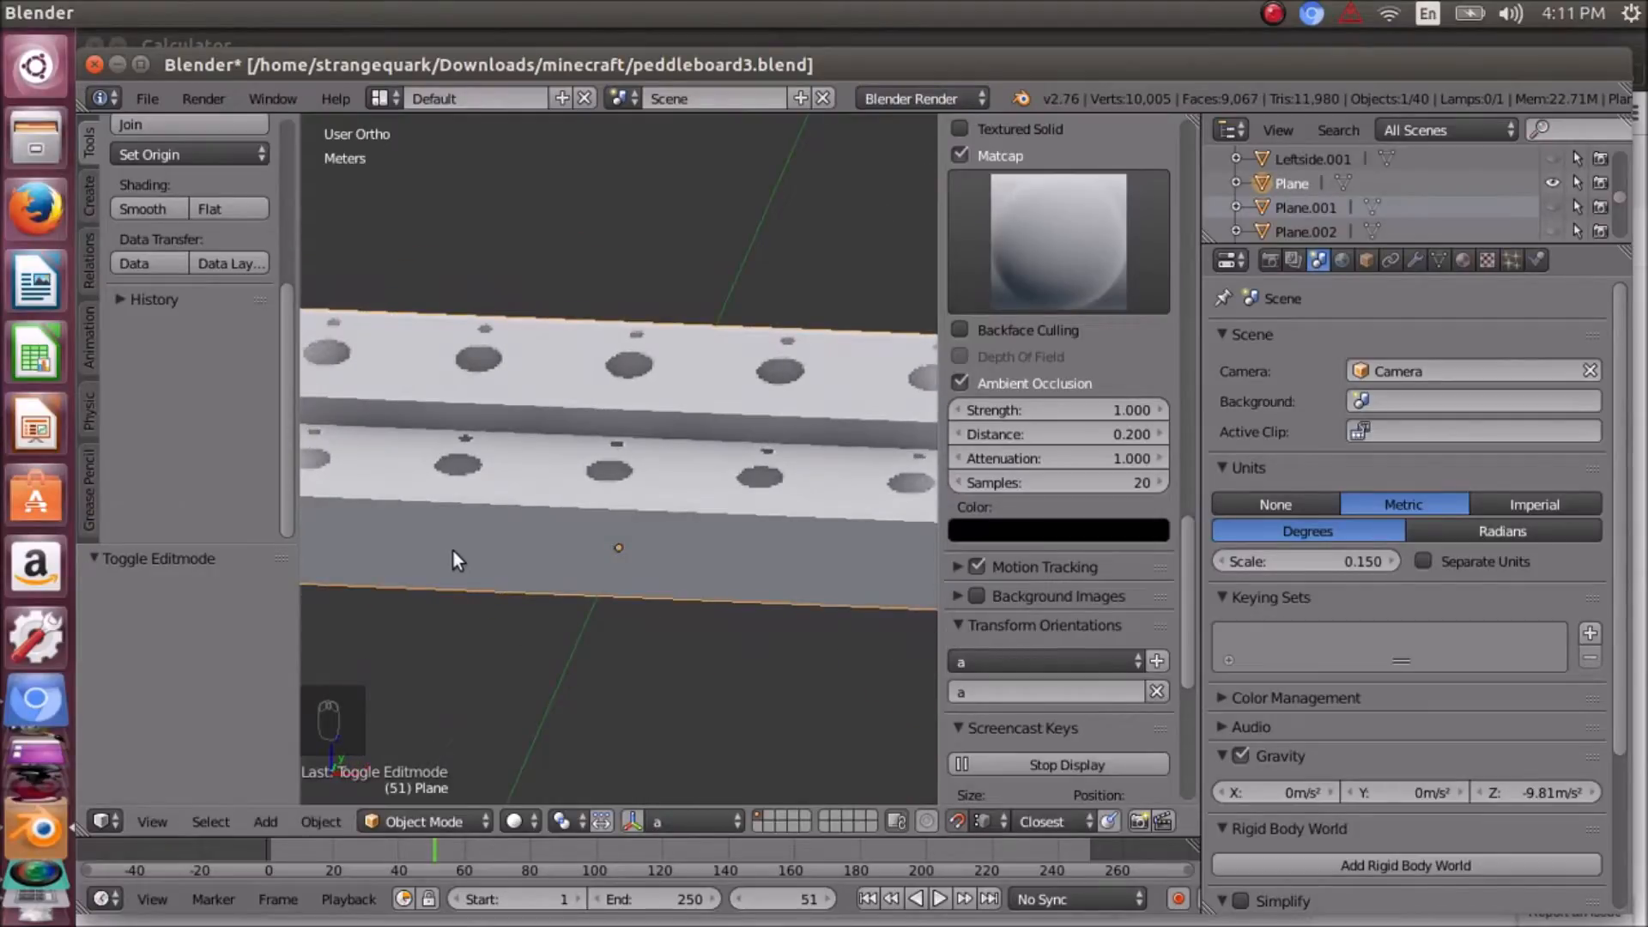
middle_click_drag(455, 549, 655, 516)
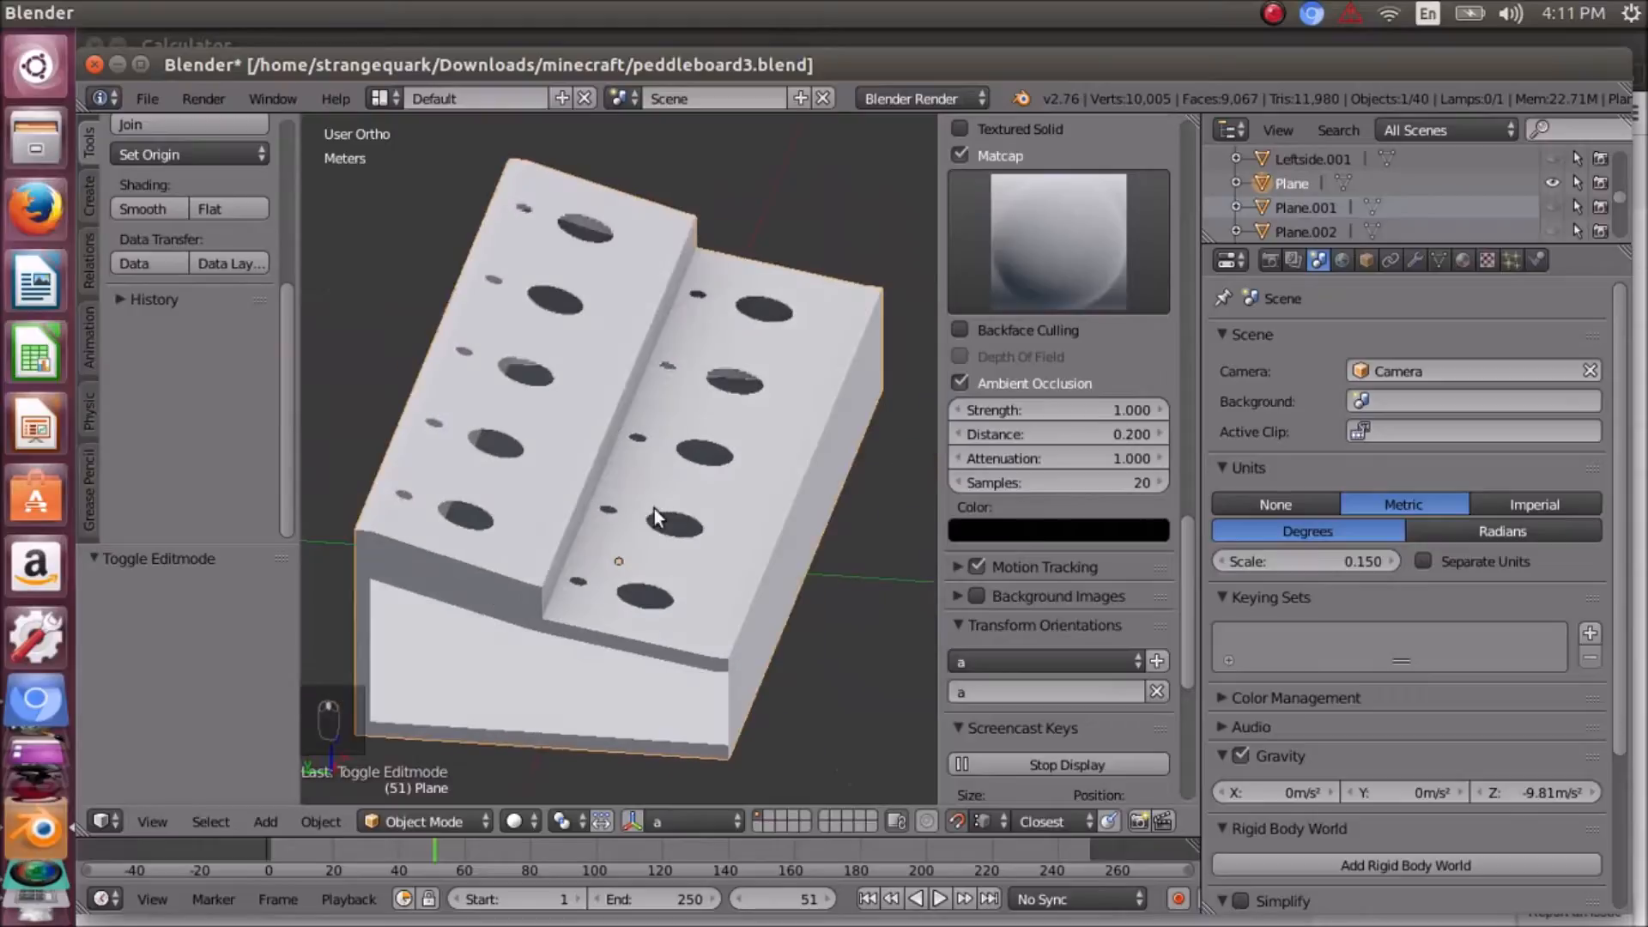
middle_click_drag(528, 647, 553, 441)
middle_click_drag(639, 324, 397, 515)
middle_click_drag(580, 519, 563, 431)
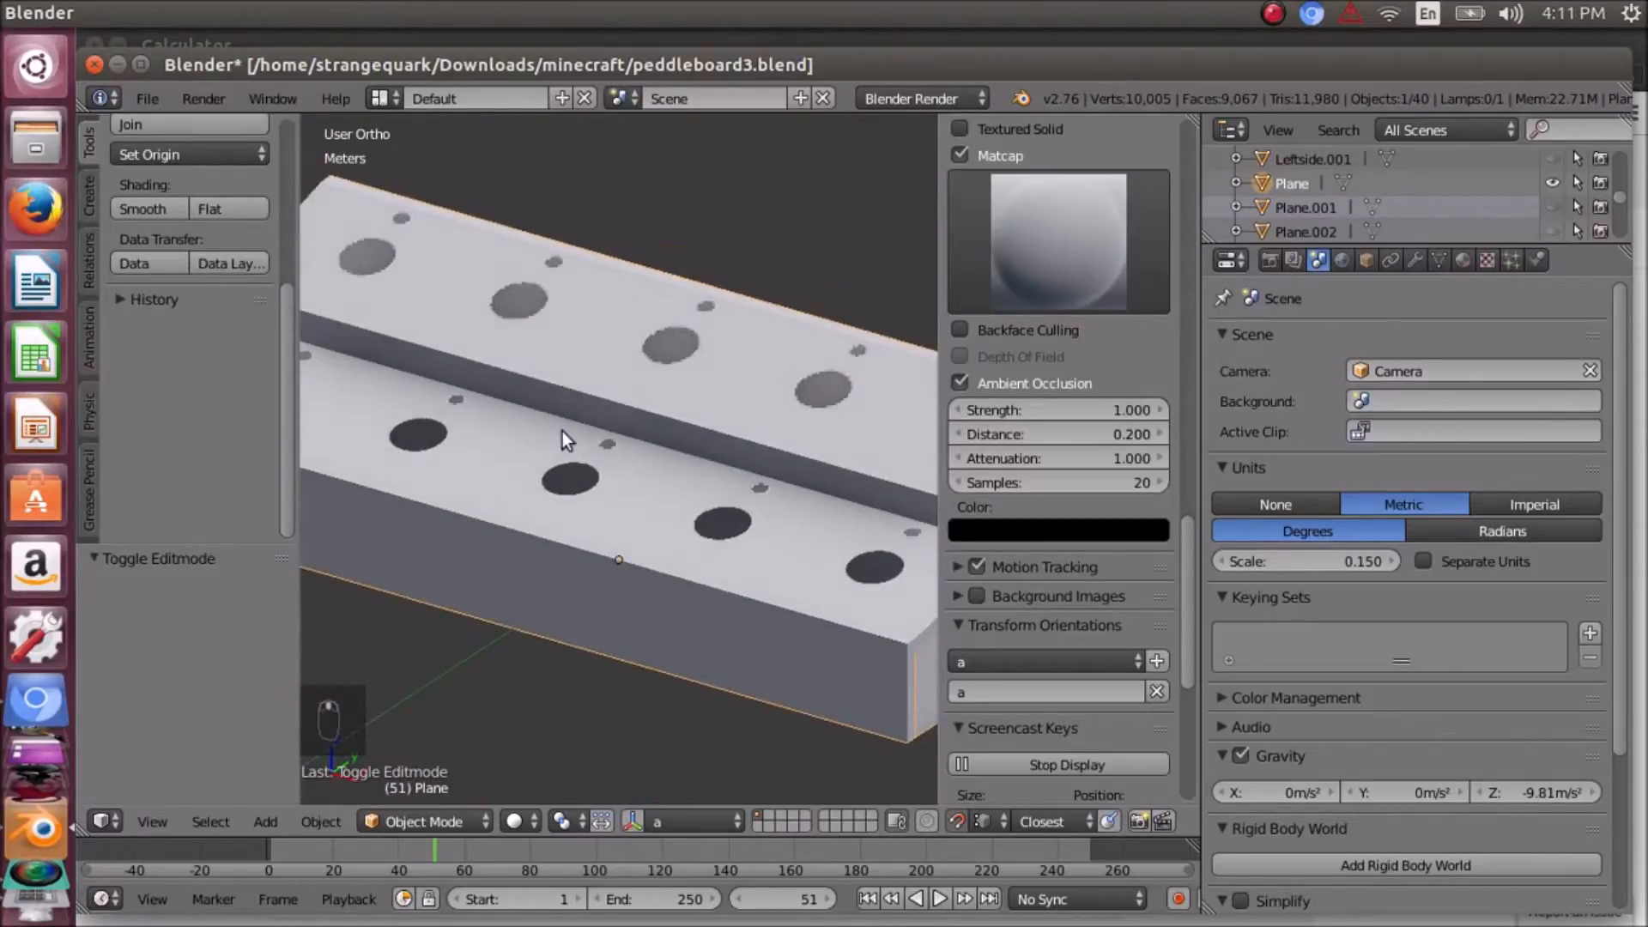
scroll(563, 431, "down", 4)
scroll(675, 532, "up", 4)
middle_click_drag(630, 527, 590, 517)
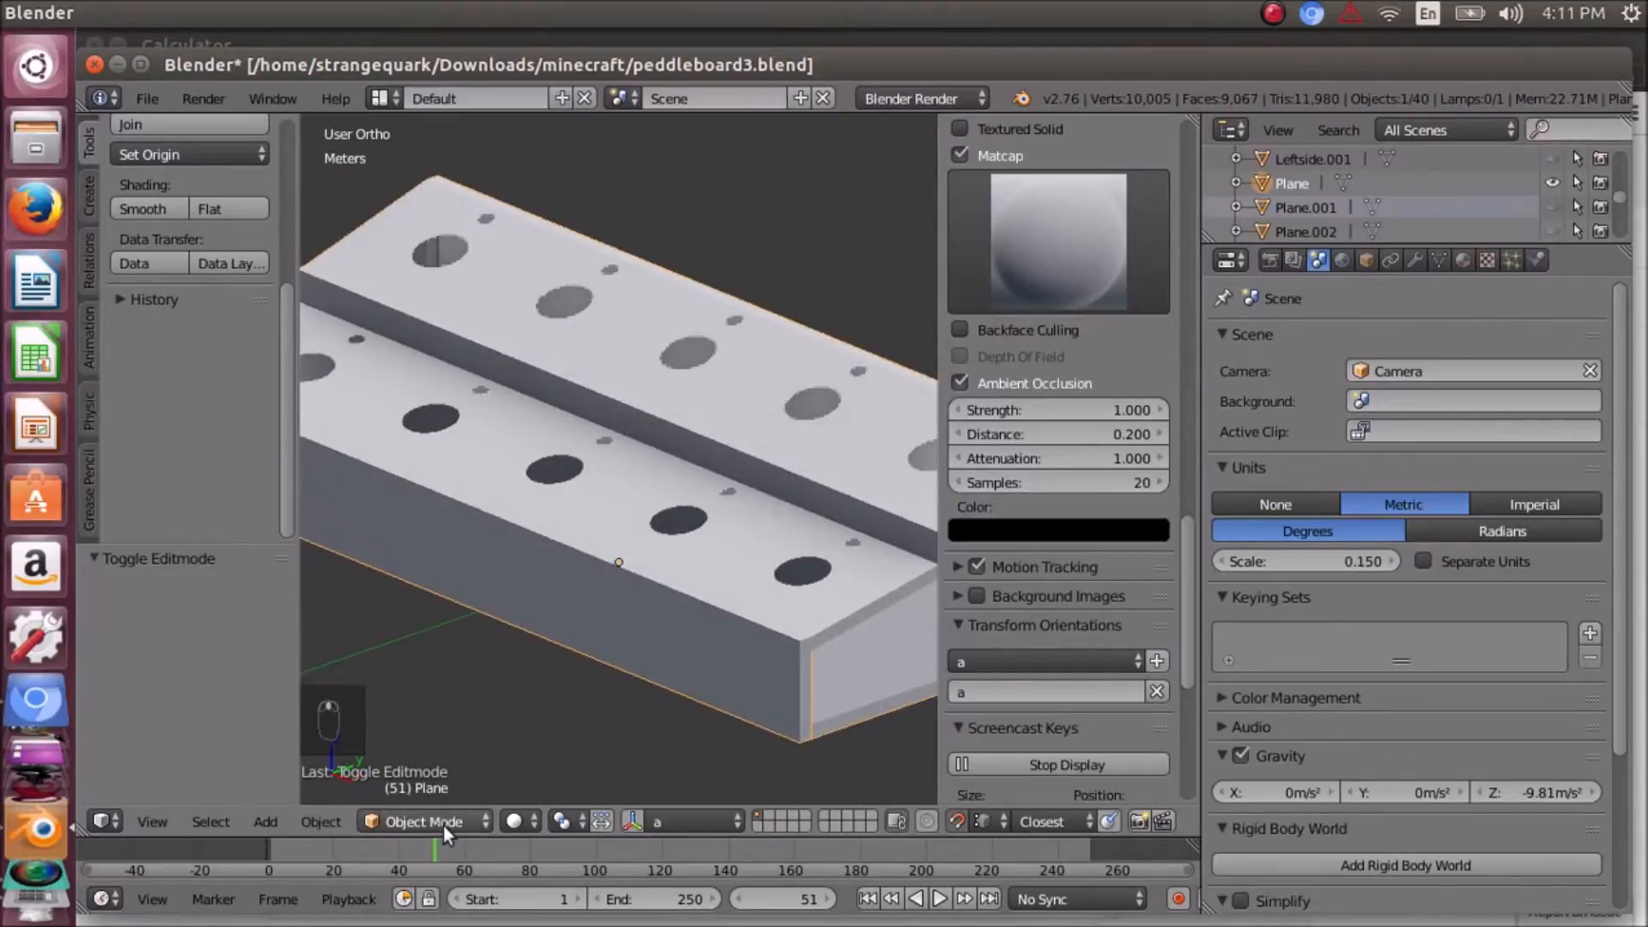
- Return the pedal board to wireframe display and reopen its mesh in Edit Mode
key("z")
middle_click_drag(633, 527, 552, 620)
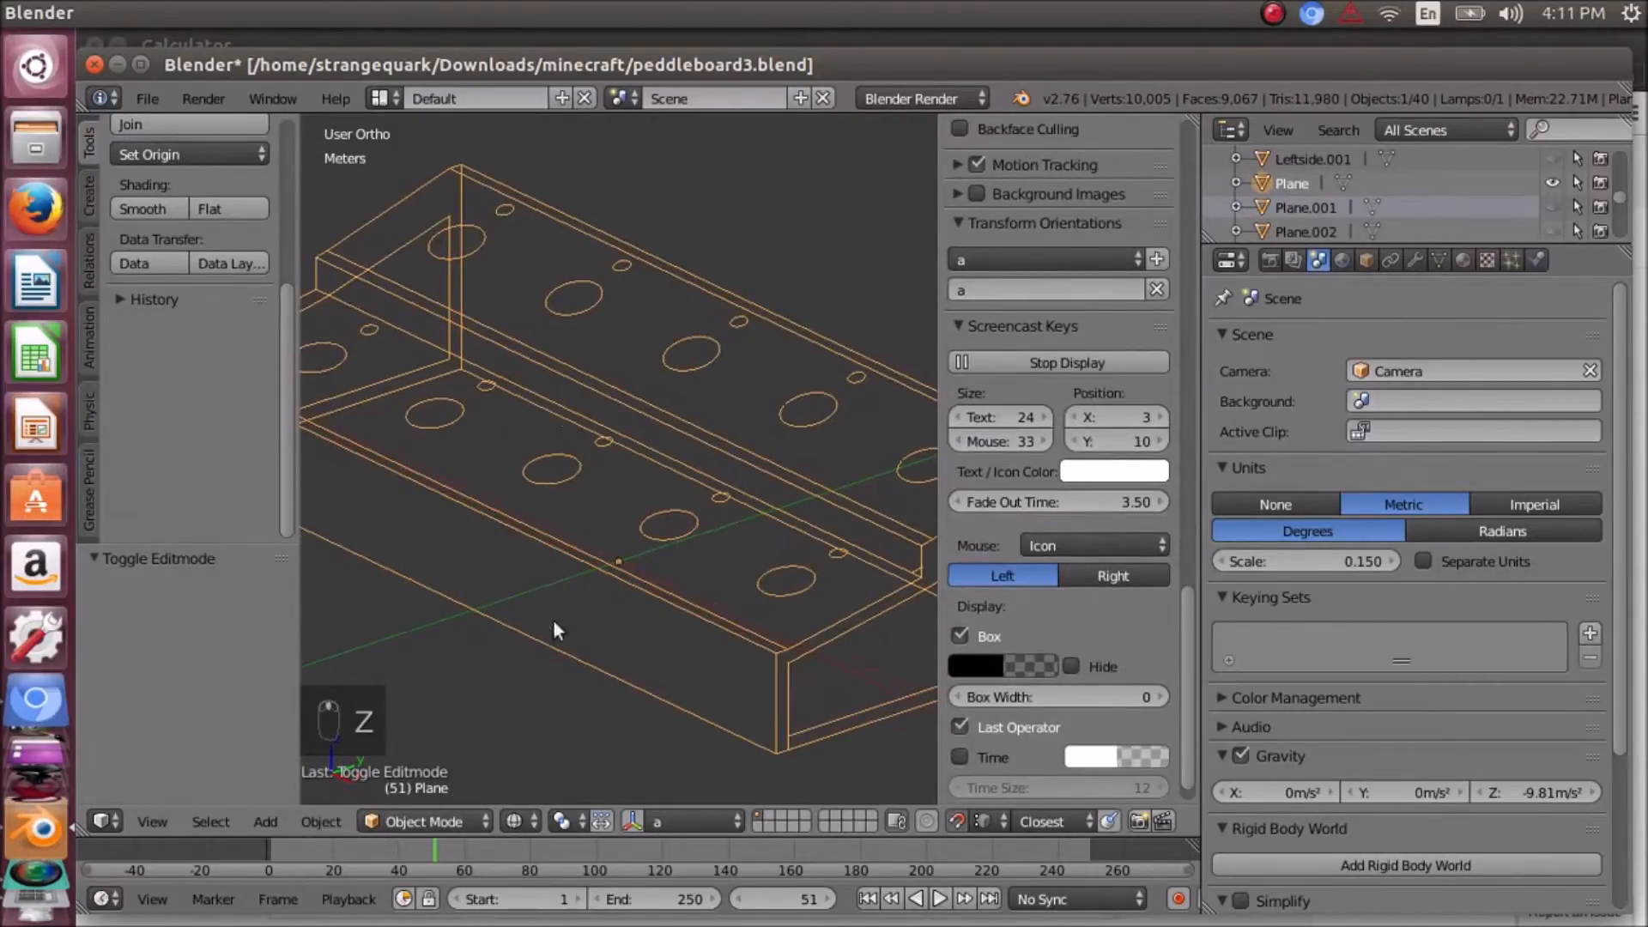
left_click(455, 821)
left_click(465, 762)
- Examine the mesh's front face and hole rows up close and as a whole, ending at a low angle
scroll(633, 448, "down", 6)
middle_click_drag(633, 449, 660, 471)
scroll(642, 494, "up", 4)
scroll(698, 519, "up", 5)
scroll(575, 420, "down", 3)
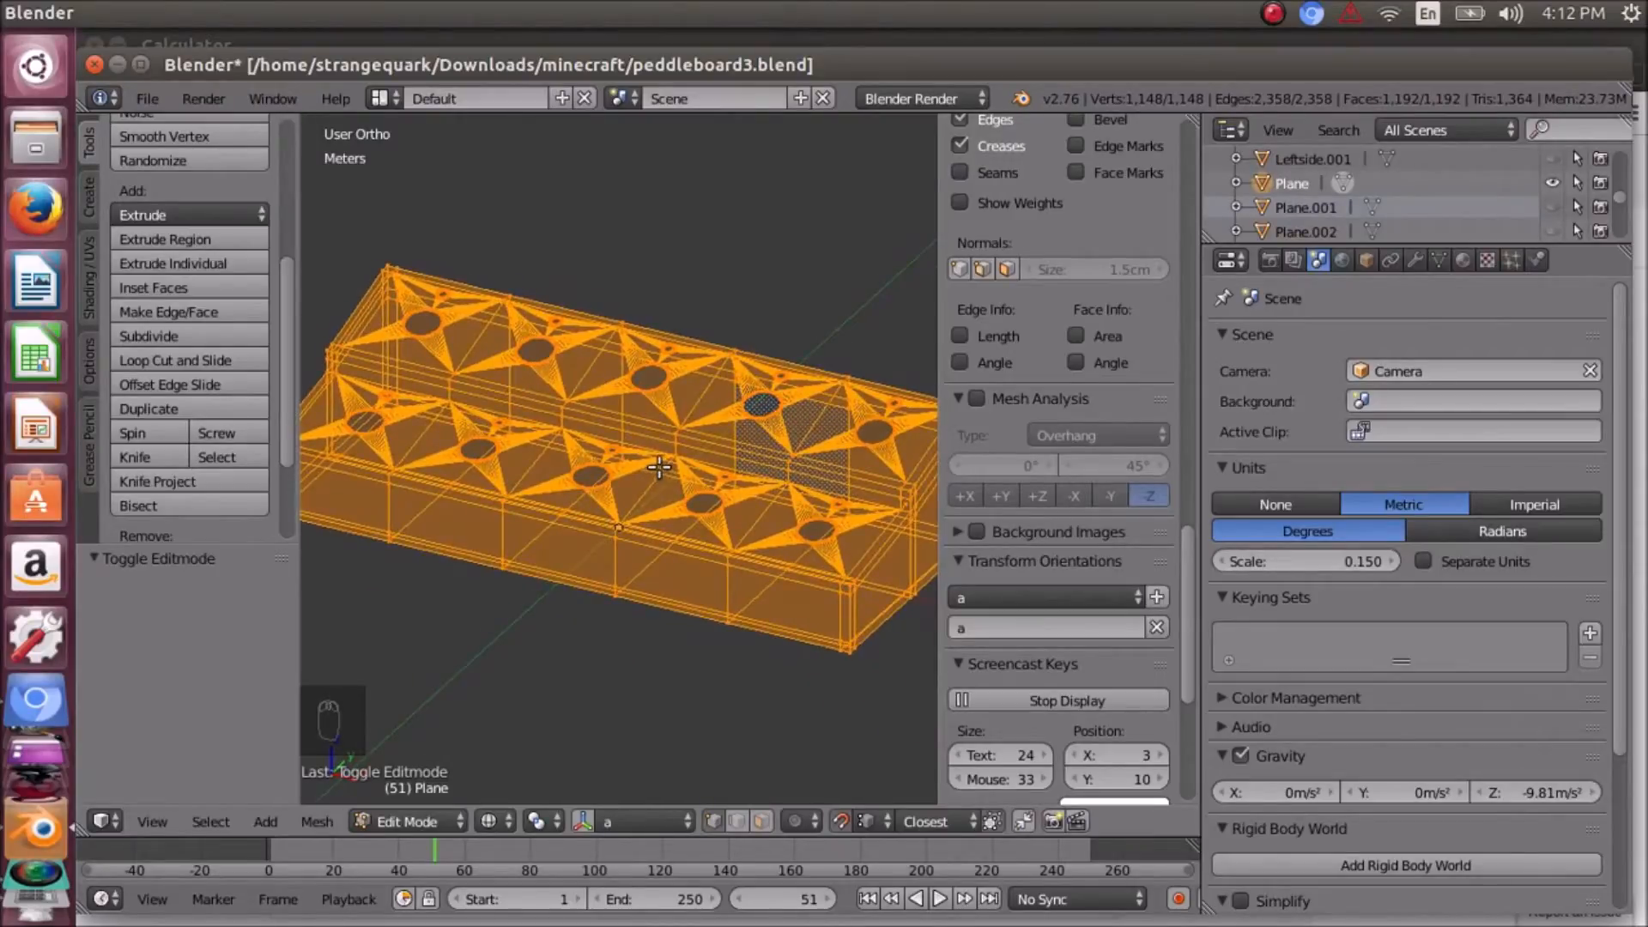
scroll(658, 467, "down", 2)
scroll(656, 469, "up", 4)
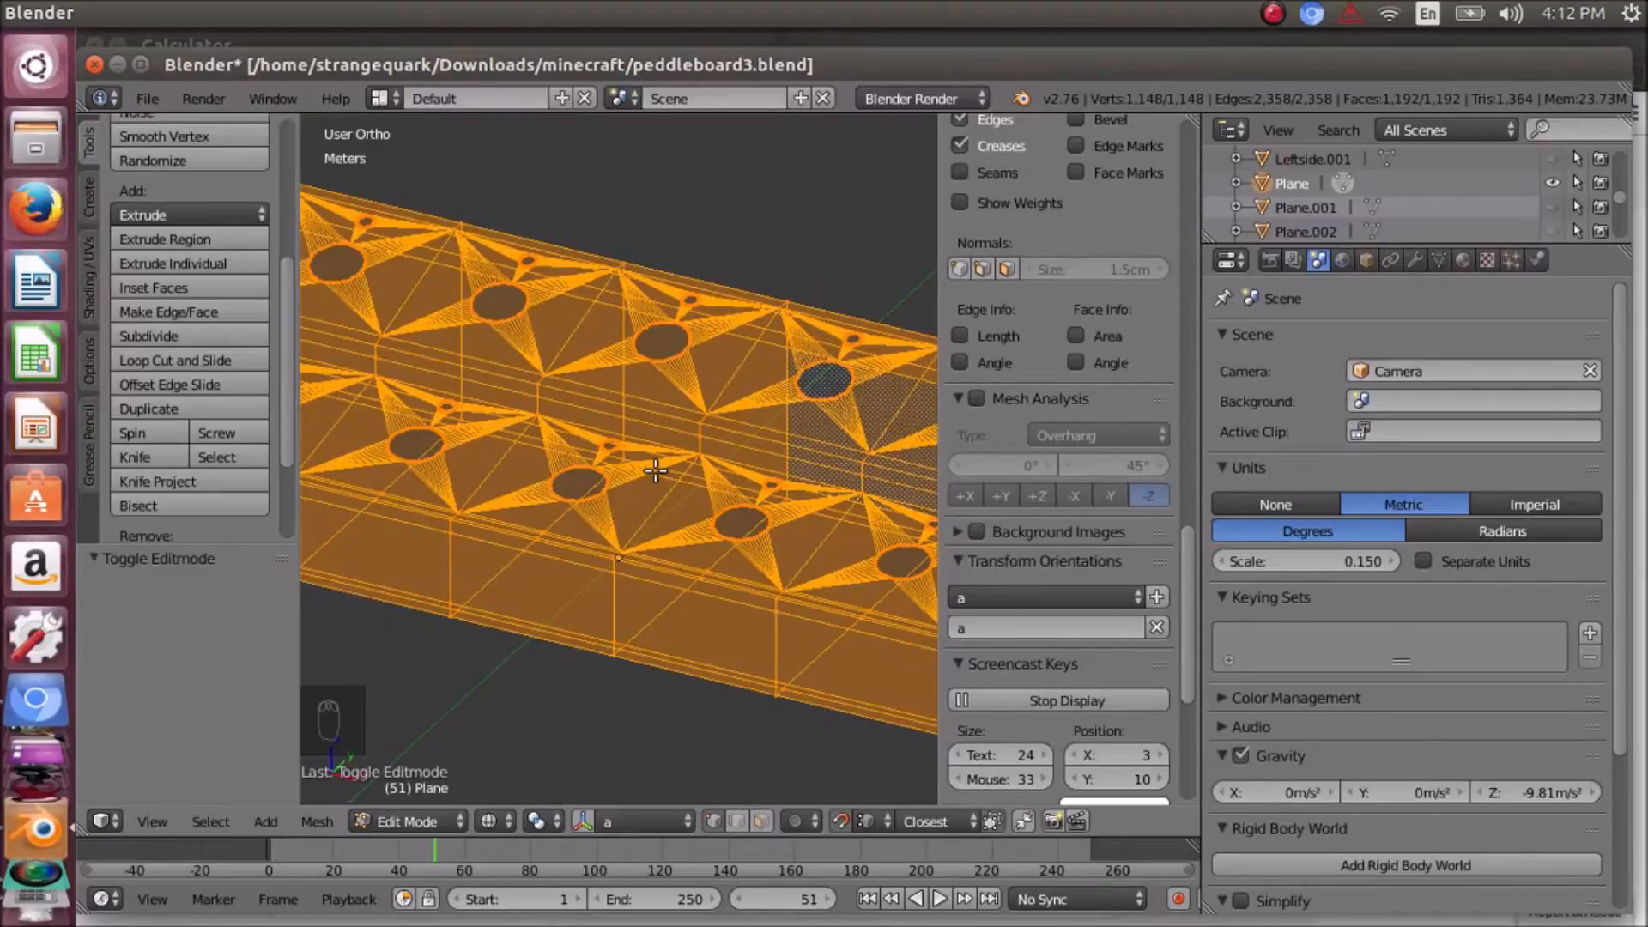
scroll(655, 470, "down", 3)
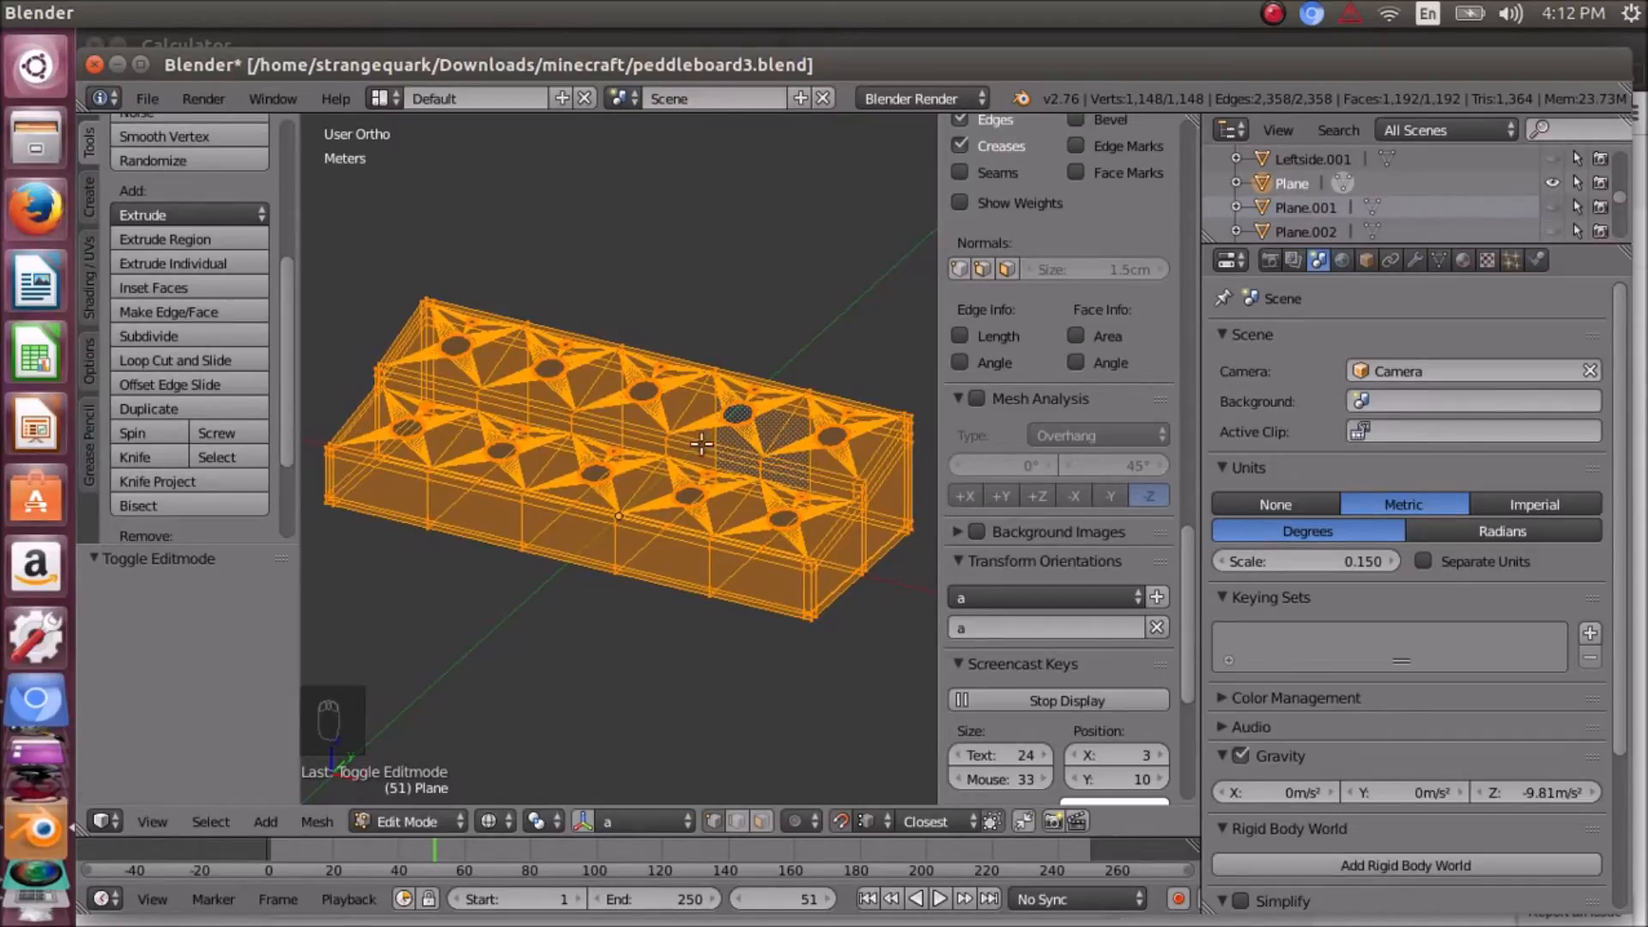
middle_click_drag(702, 588, 476, 463)
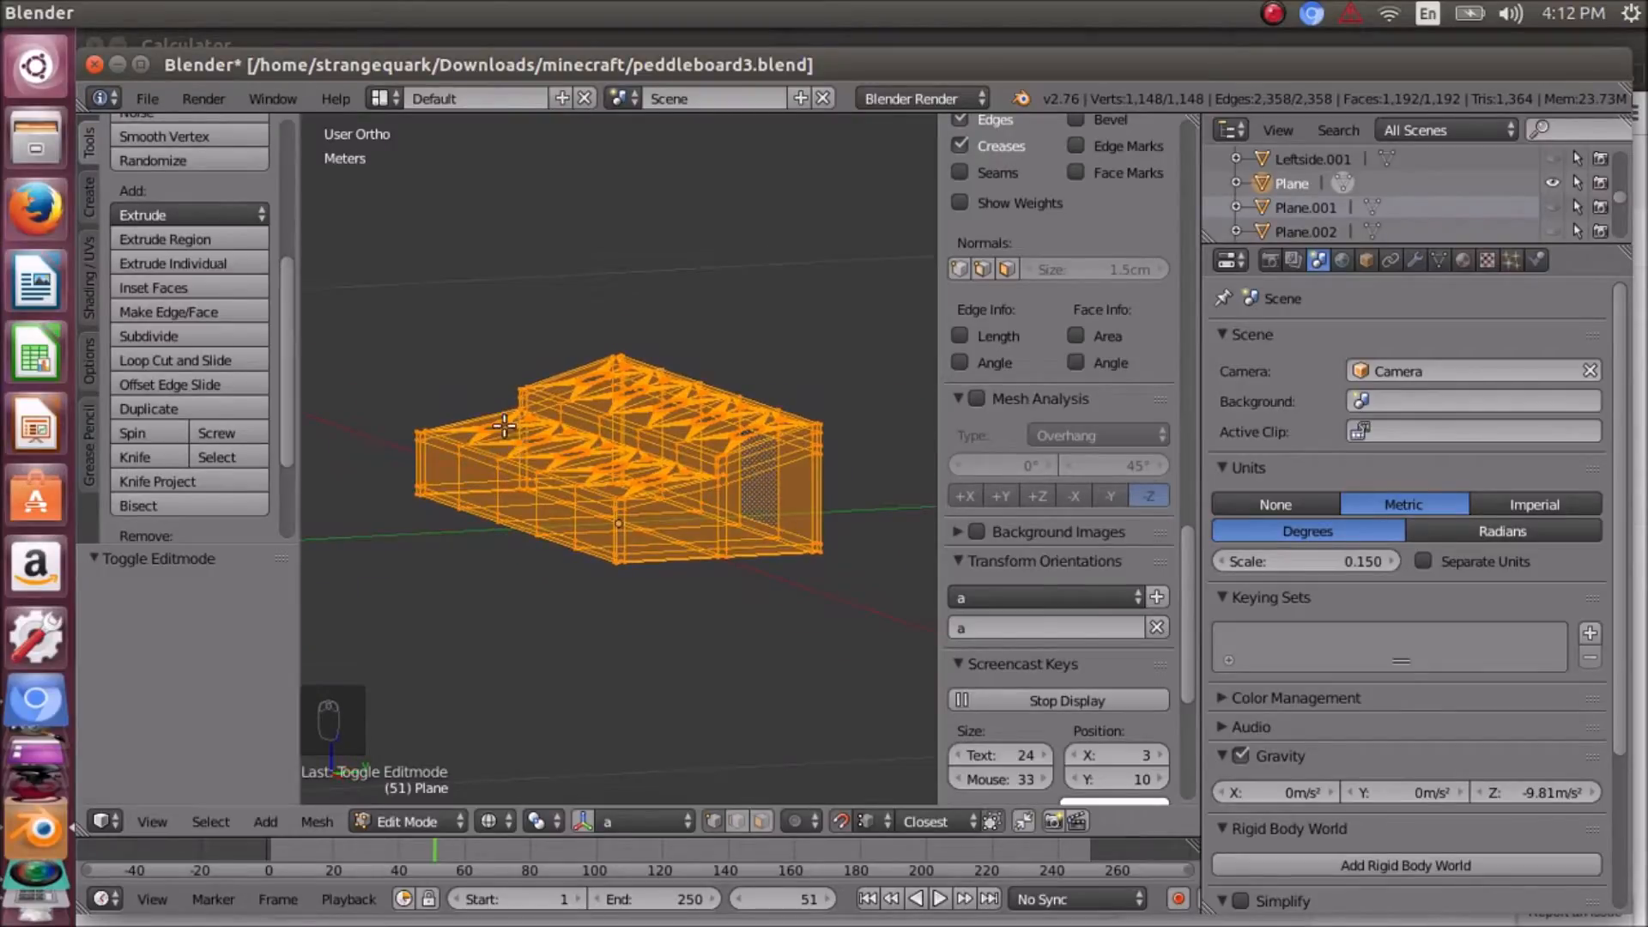
- Look at the pedal board mesh from directly above in orthographic top view
key("KP_7")
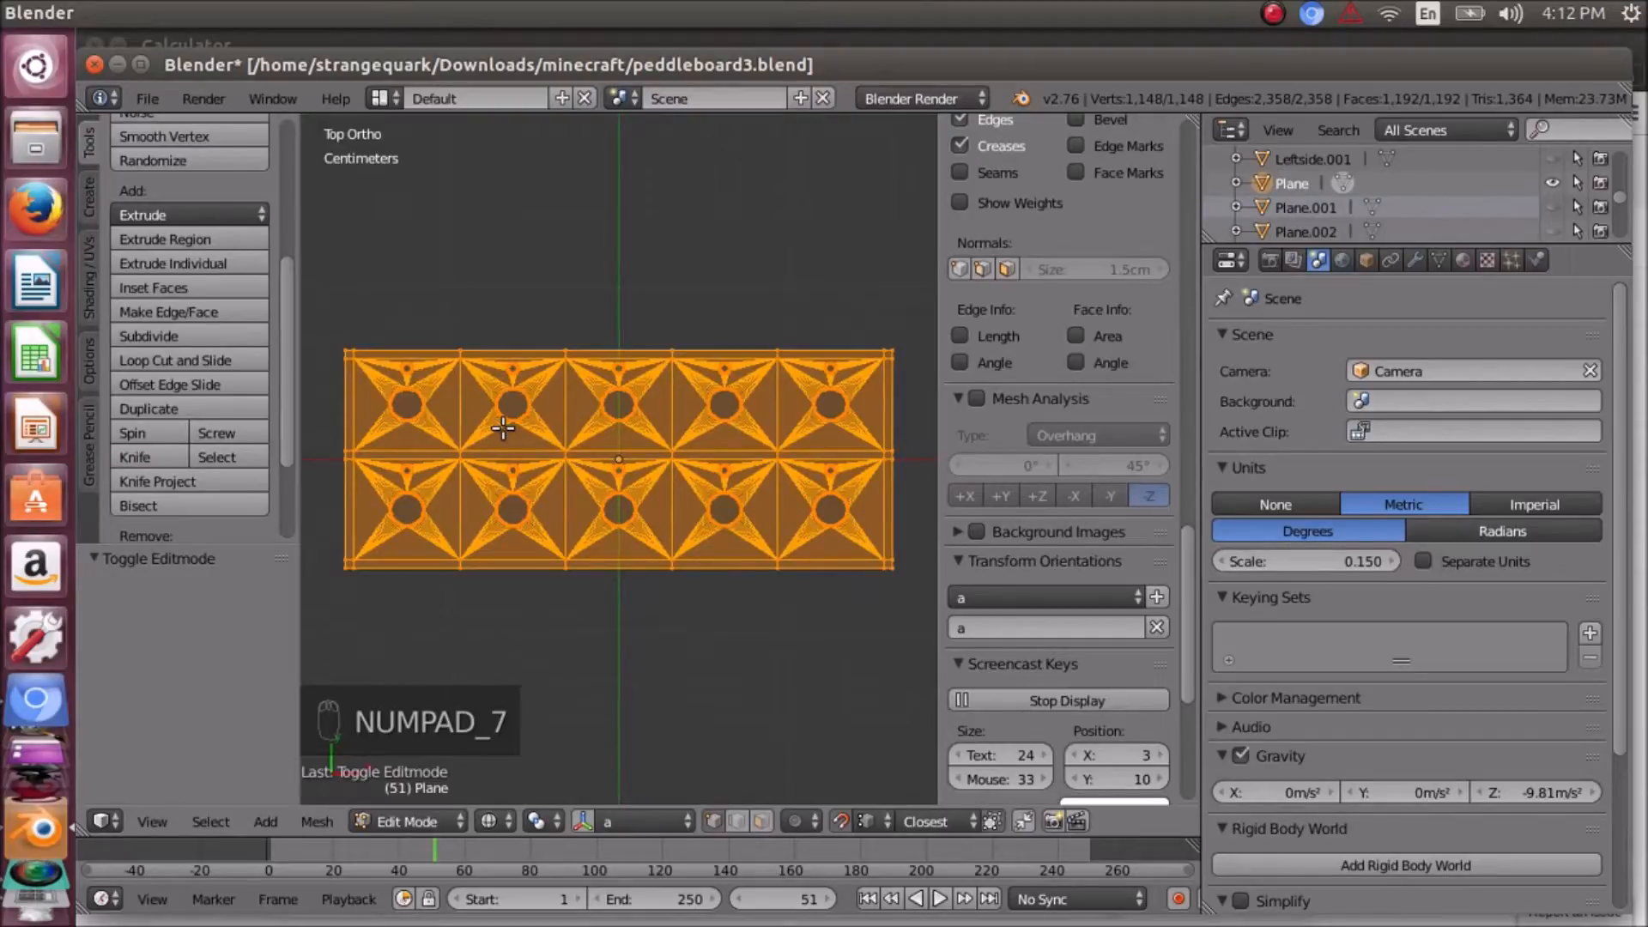
key("KP_5")
key("KP_5")
key("KP_5")
key("KP_5")
key("KP_5")
key("KP_5")
key("KP_5")
key("KP_5")
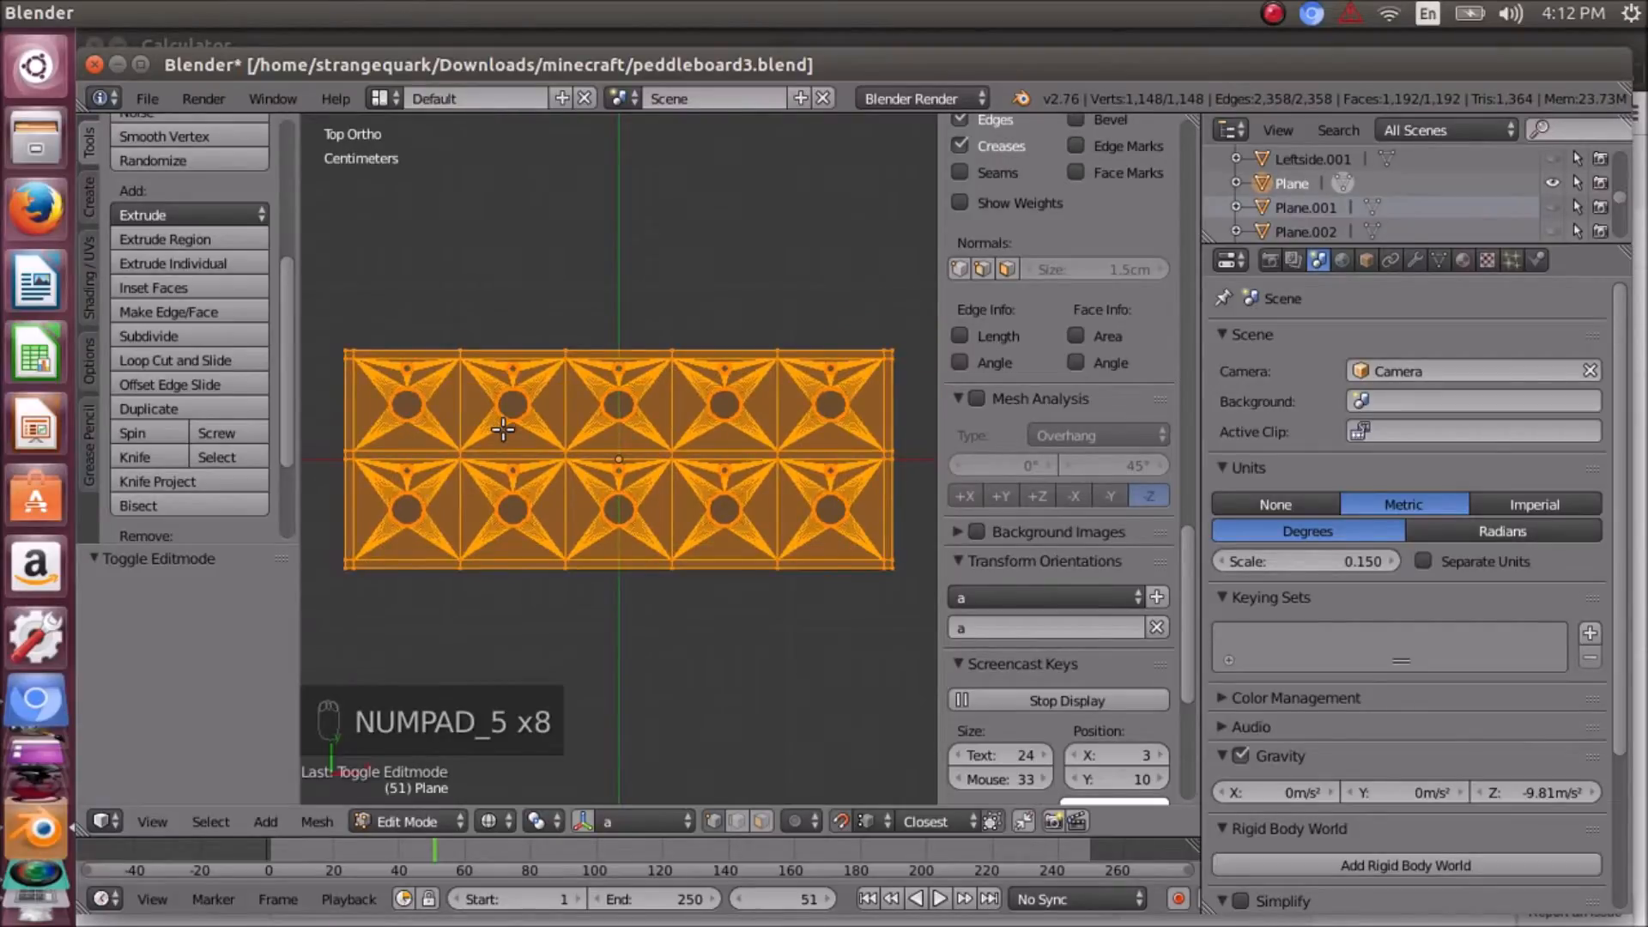
key("KP_5")
key("KP_5")
key("KP_5")
key("KP_5")
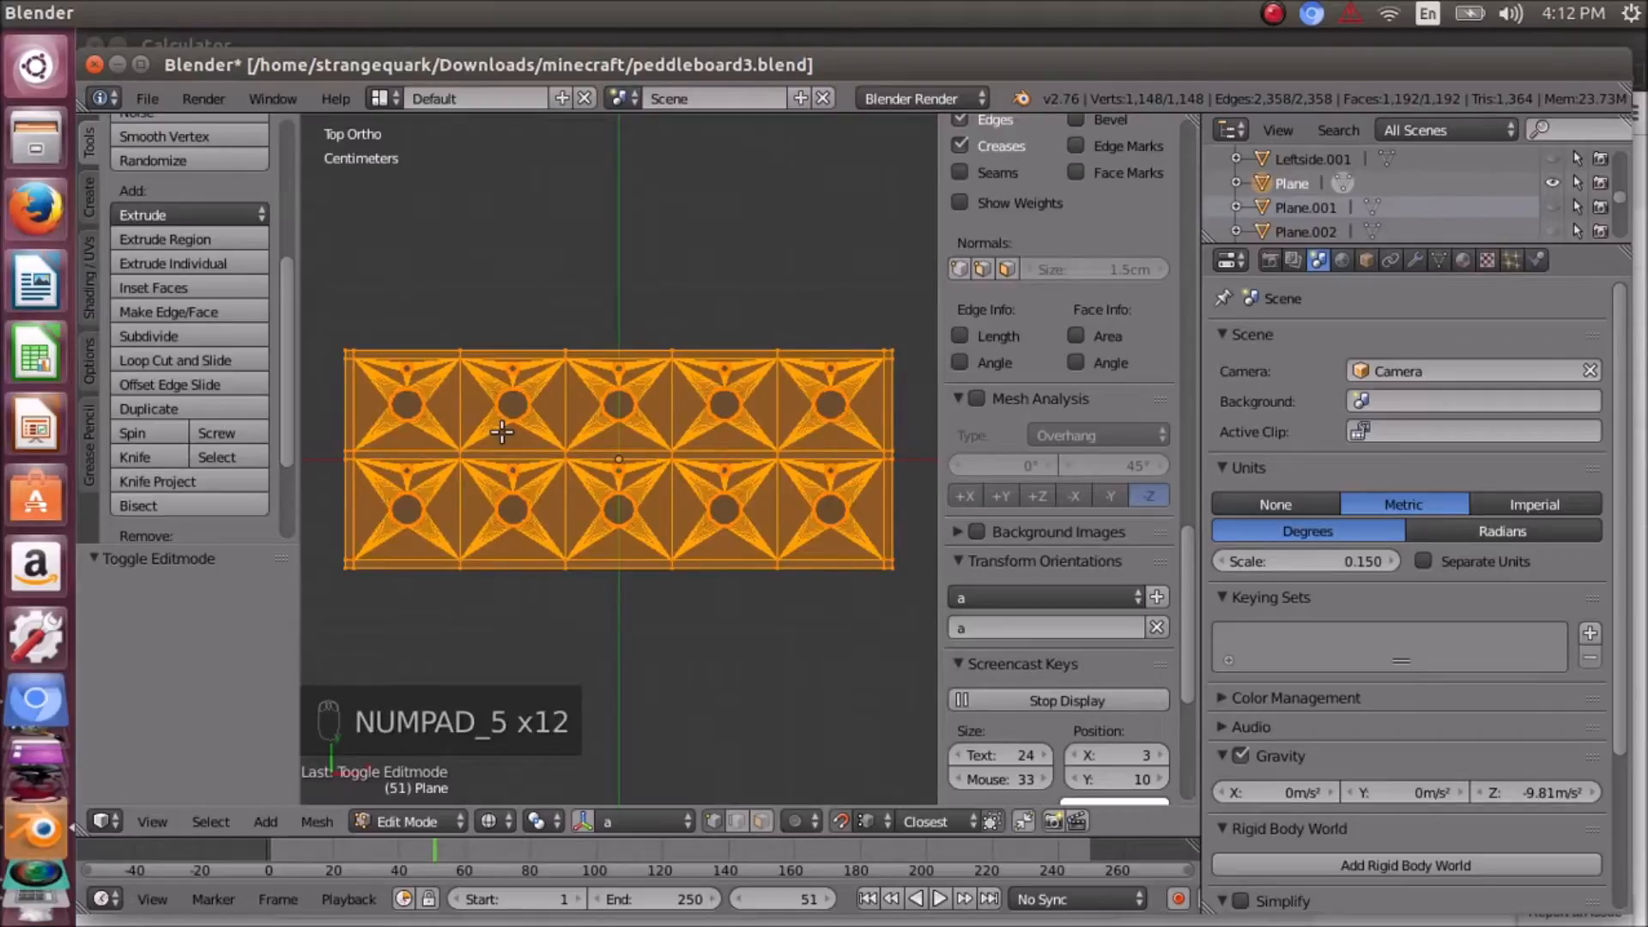
- Rotate the top view a quarter turn so the pedal board's length runs vertically
key("KP_6")
key("KP_6")
key("KP_6")
key("KP_6")
key("KP_6")
key("KP_6")
key("KP_6")
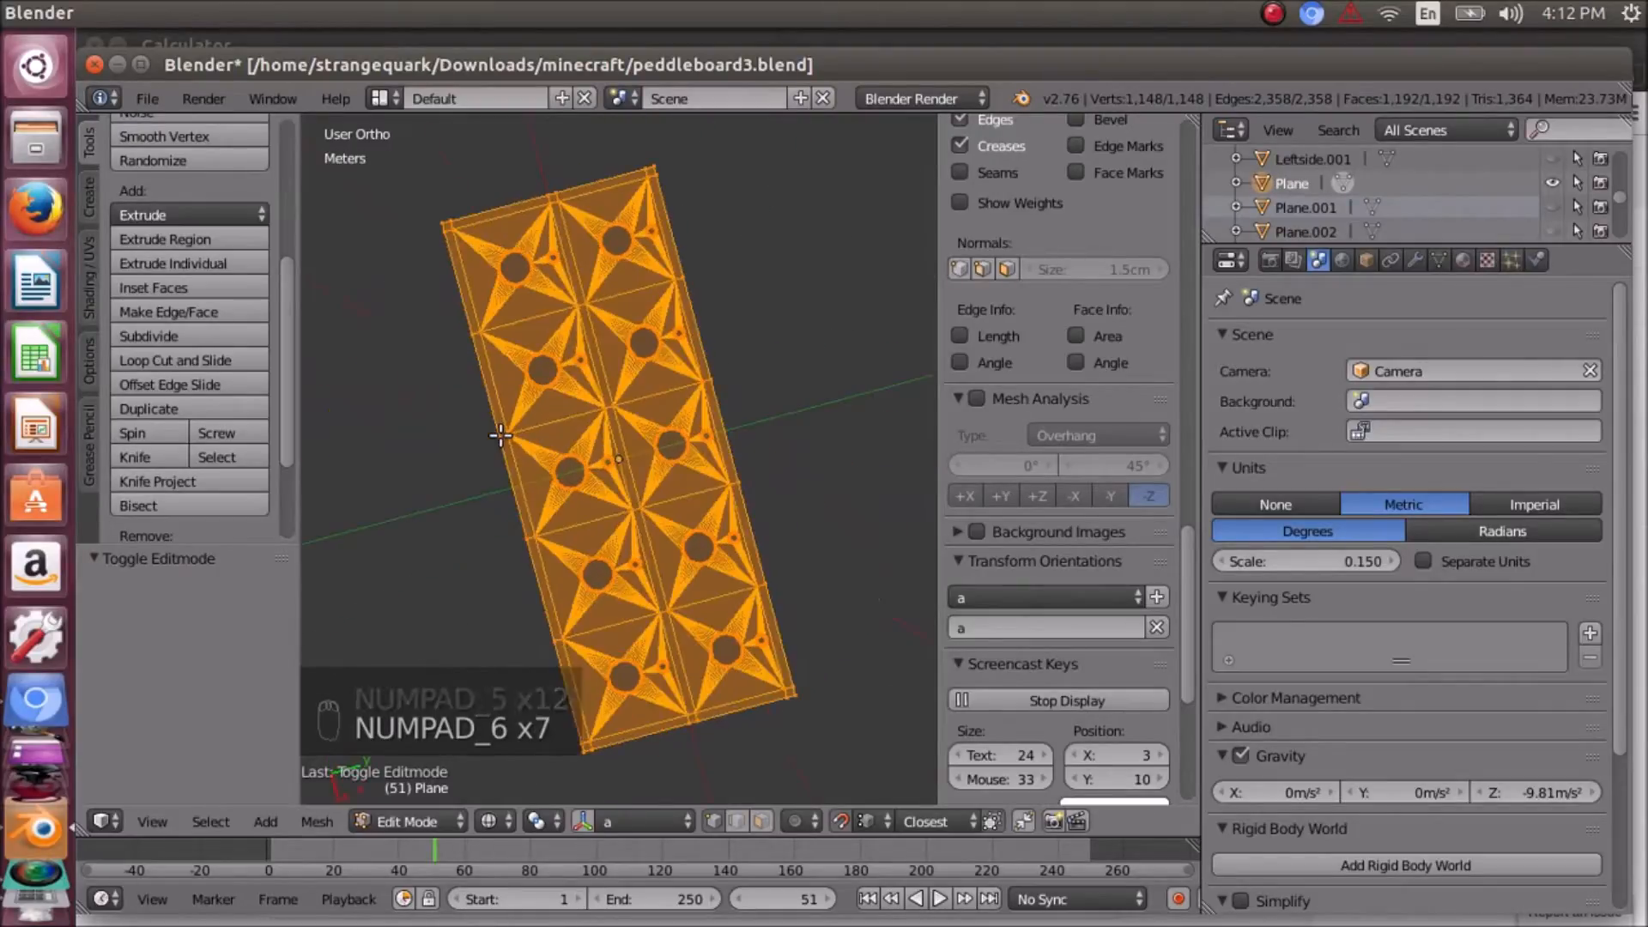
key("KP_6")
scroll(500, 436, "down", 2)
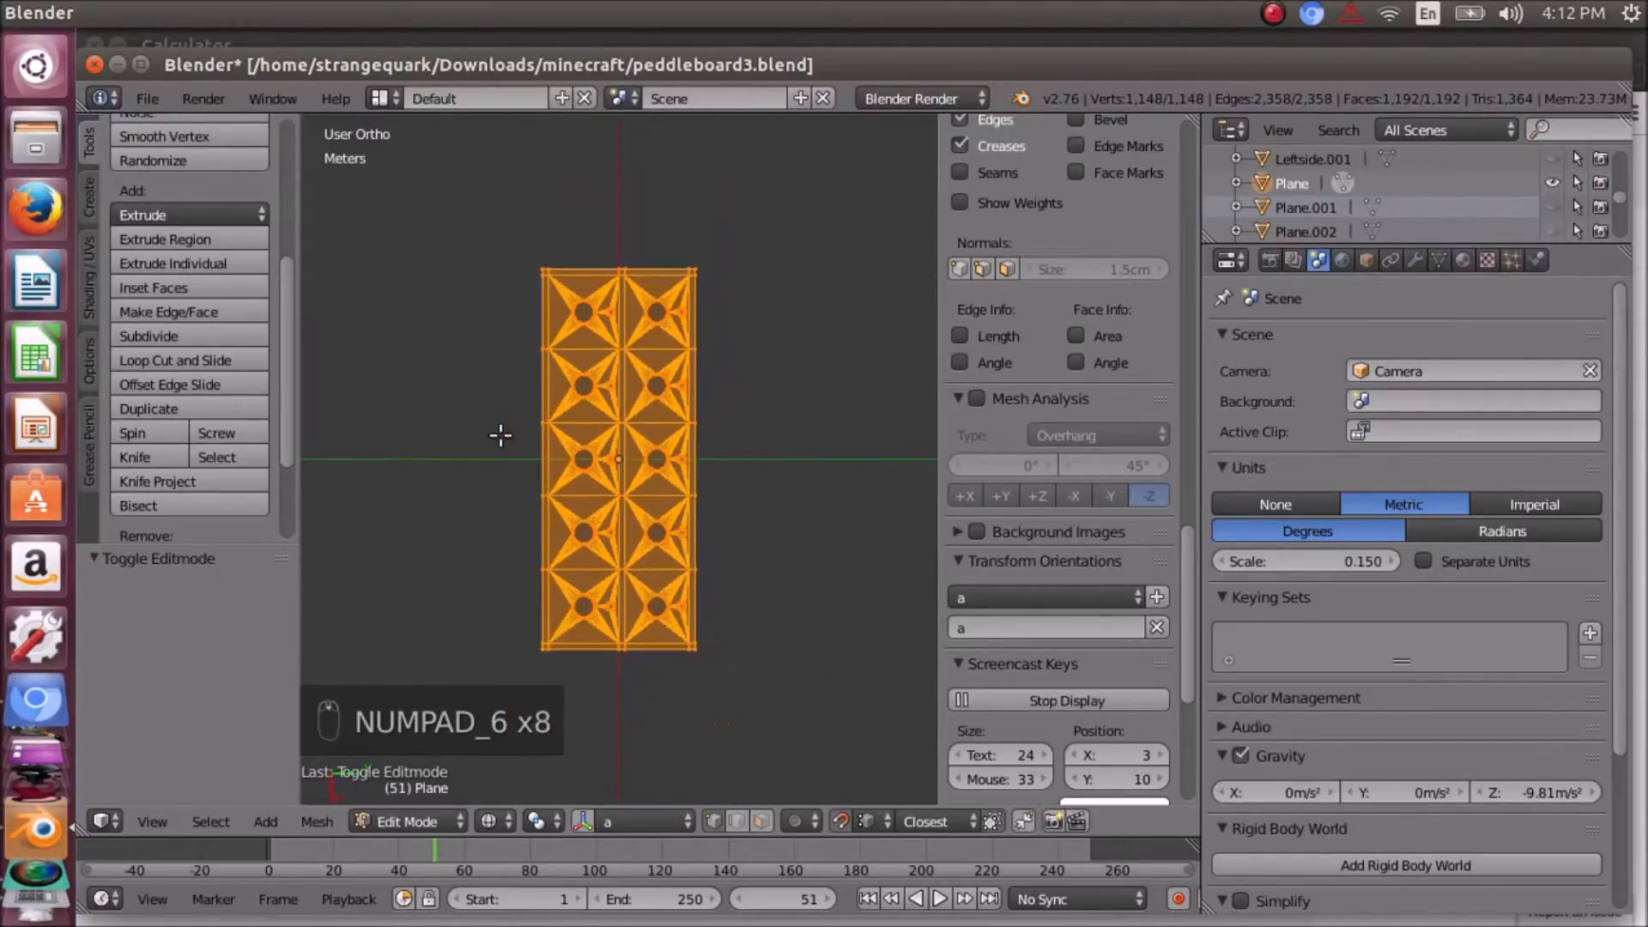
- Tilt the view down to the pedal board's end-on profile and examine its stepped, sloped outline
key("KP_2")
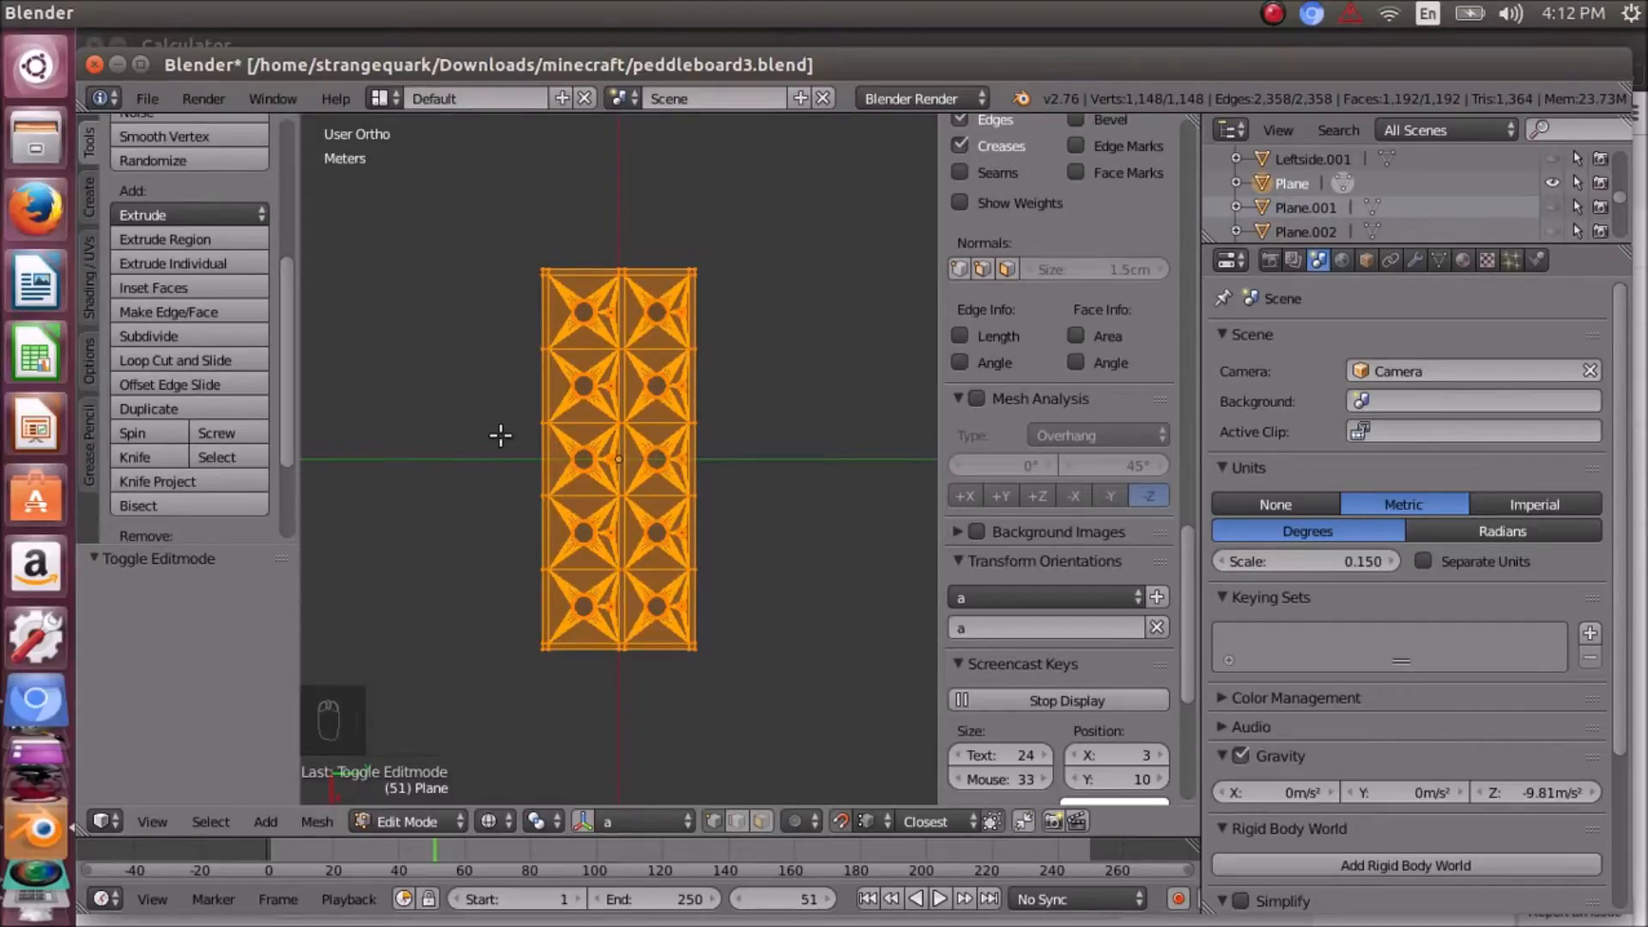
key("KP_2")
key("KP_2")
key("KP_2")
key("KP_2")
key("KP_2")
key("KP_2")
key("KP_2")
key("KP_2")
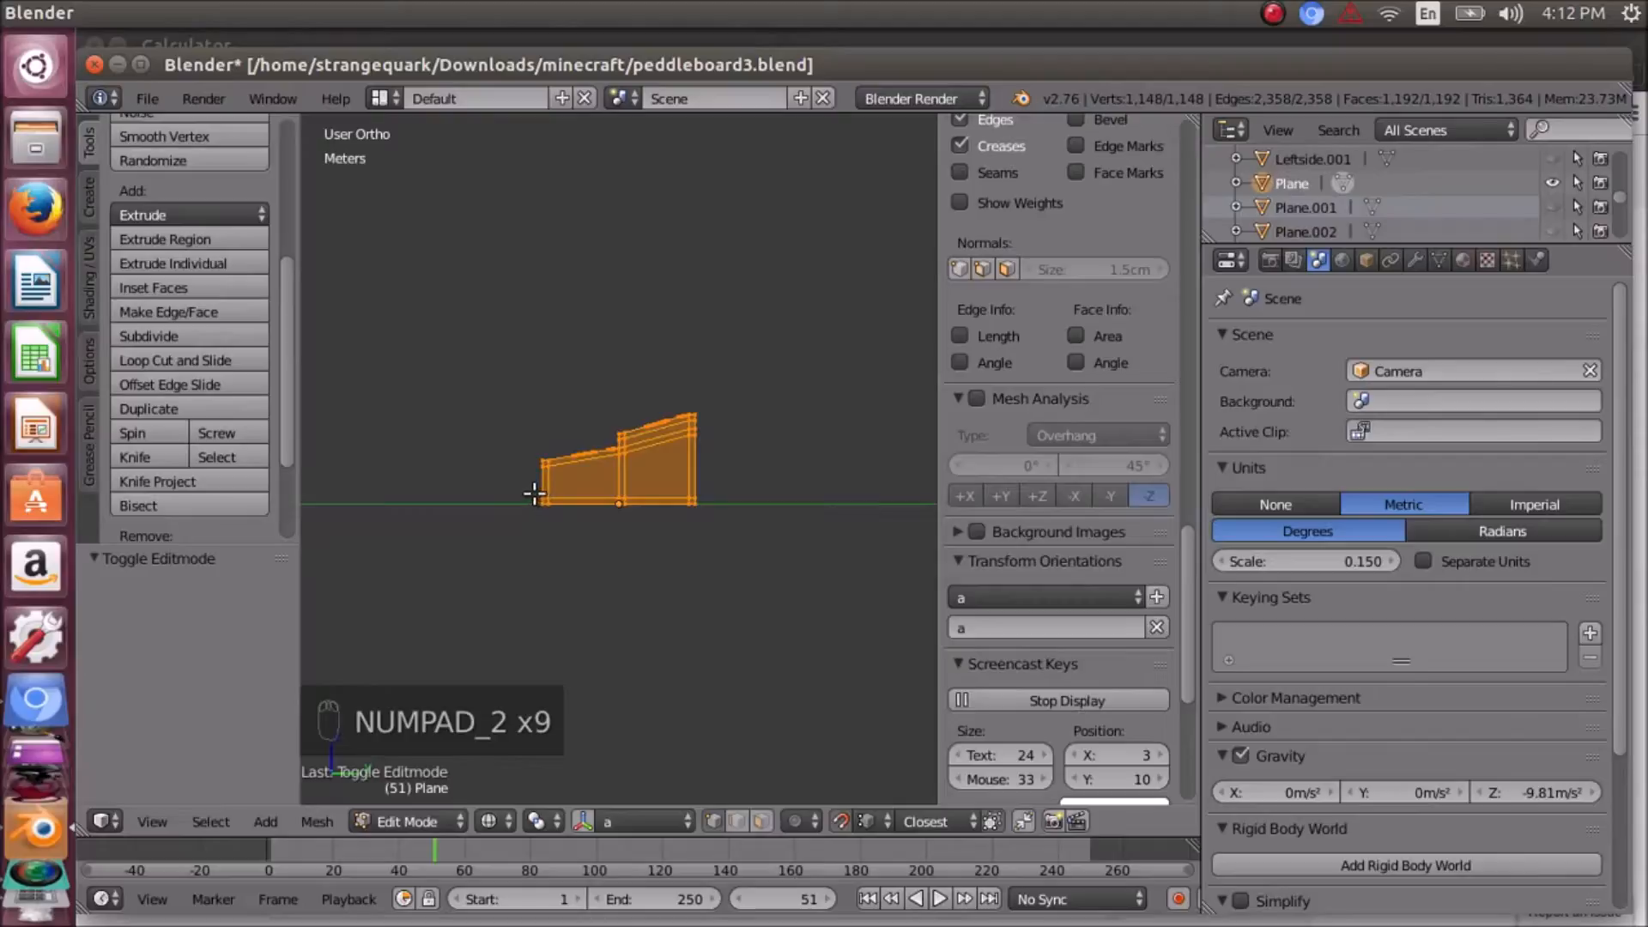
scroll(533, 493, "up", 7)
scroll(532, 490, "down", 3)
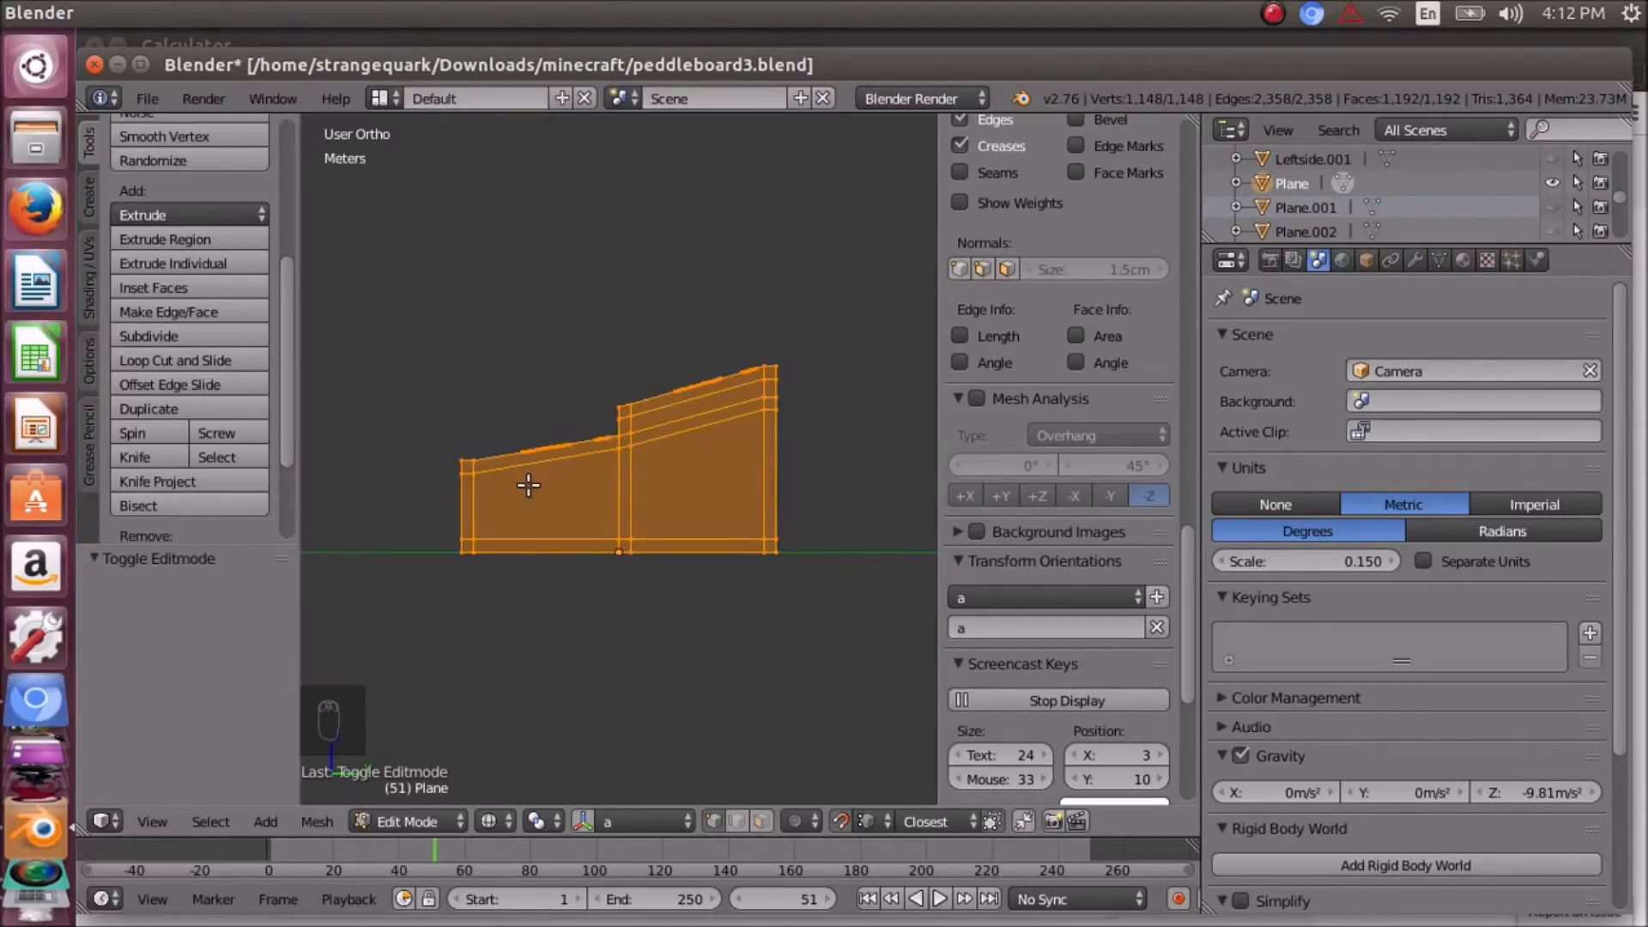
scroll(529, 486, "up", 3)
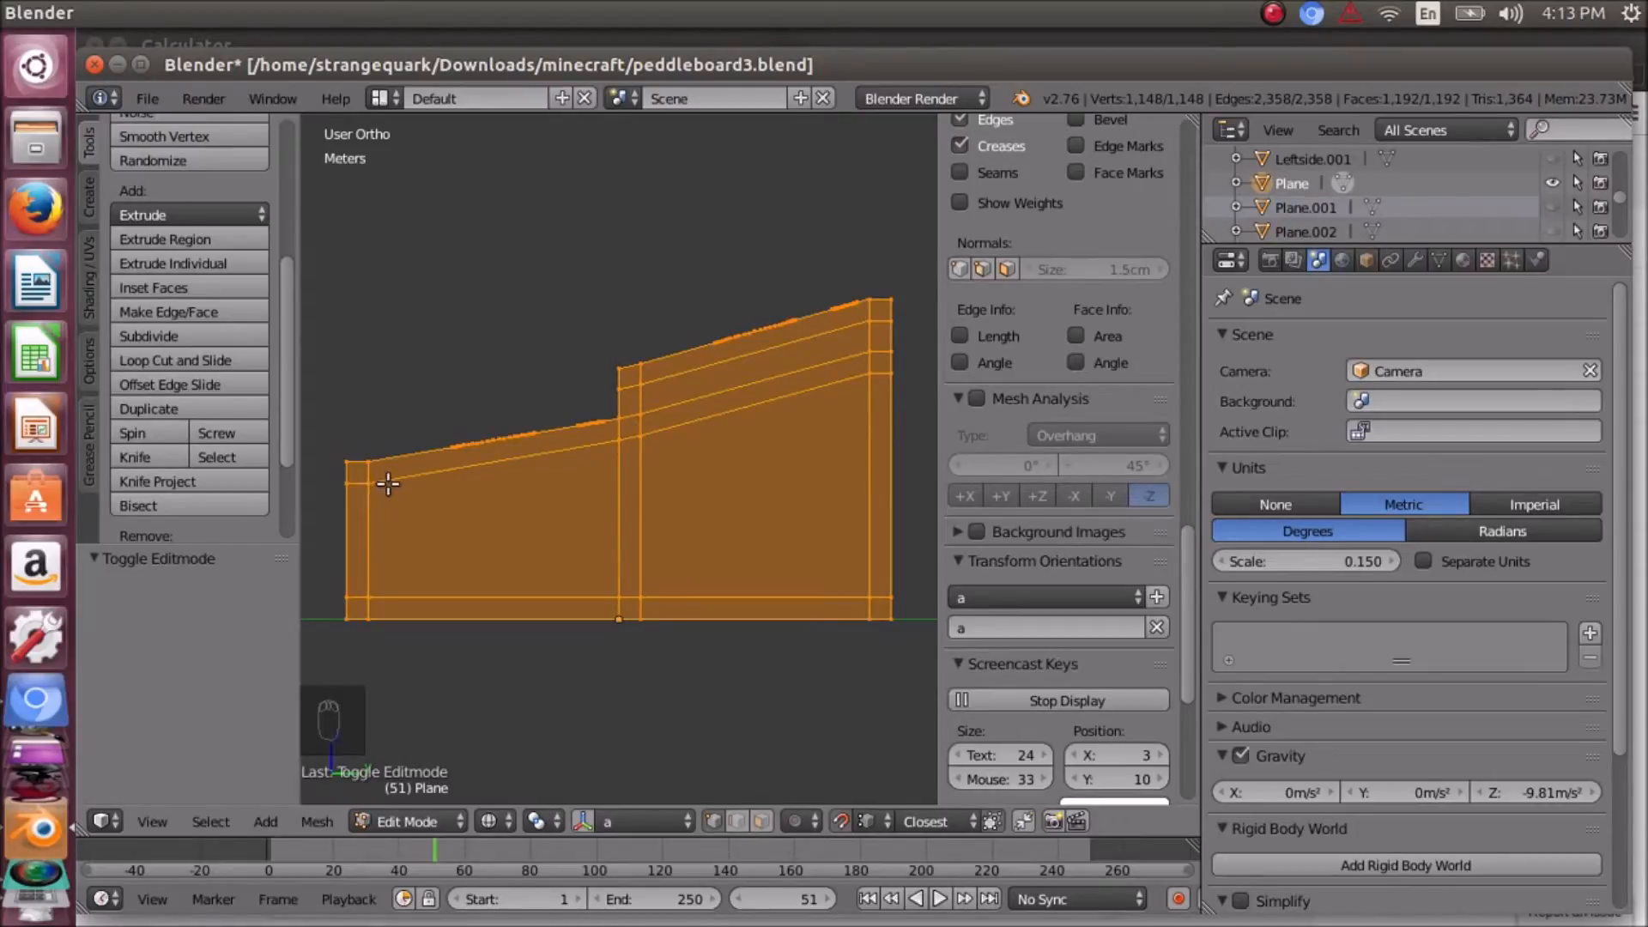
scroll(463, 459, "down", 4)
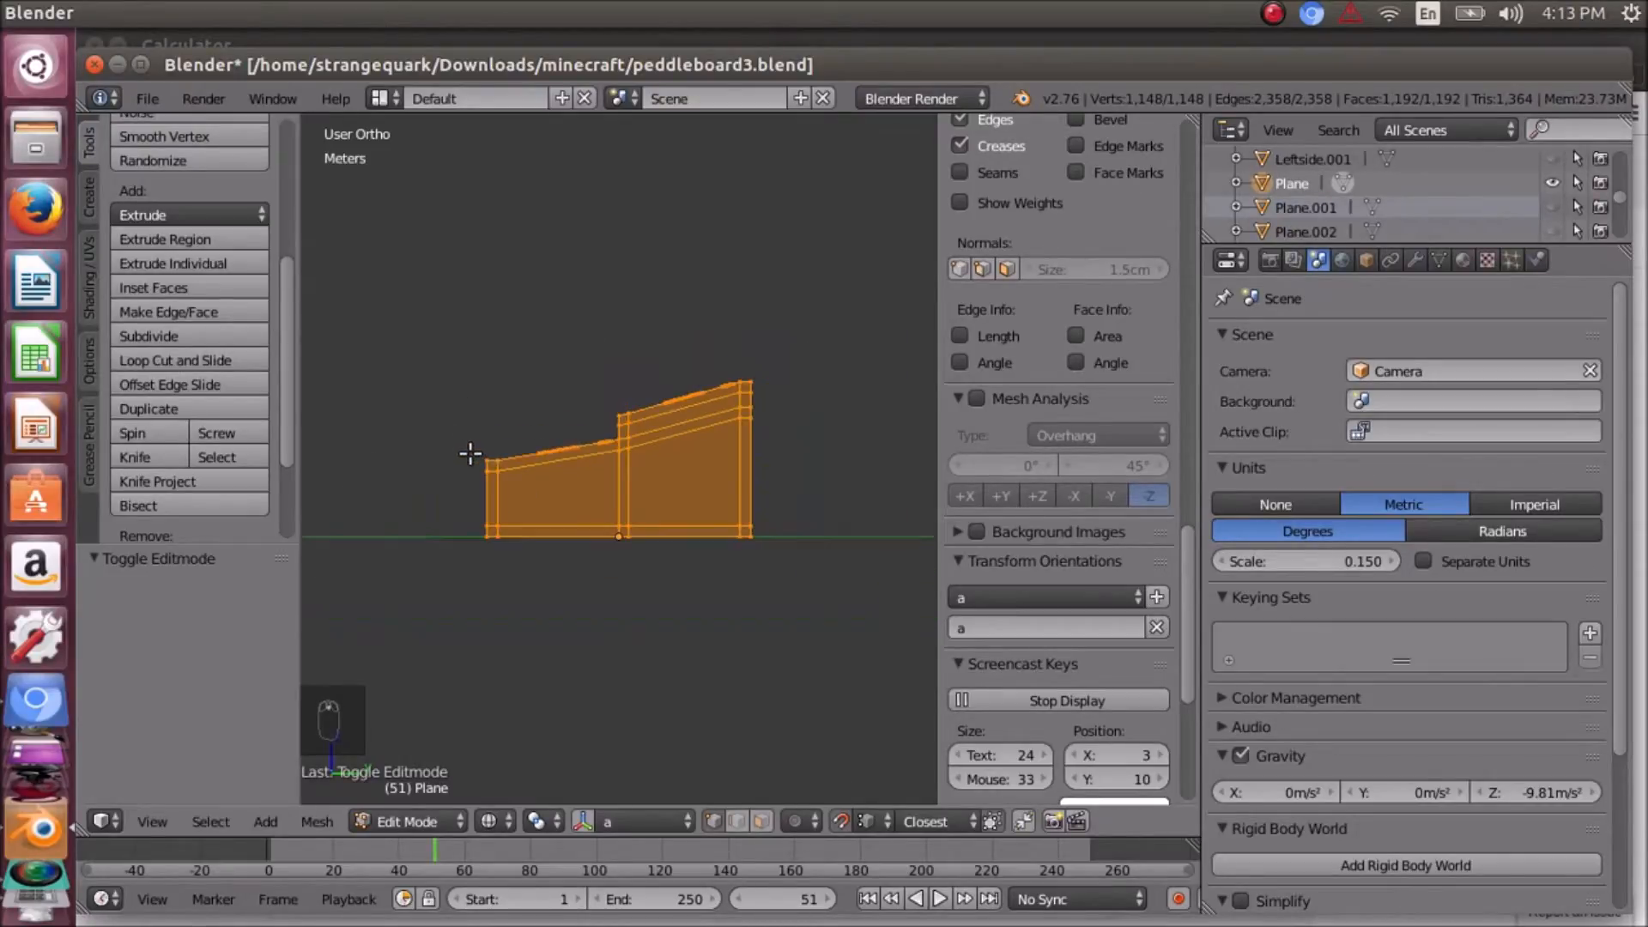
- Go back to the straight top view of the pedal board mesh and rotate it so the length runs vertically
middle_click_drag(496, 418, 454, 297)
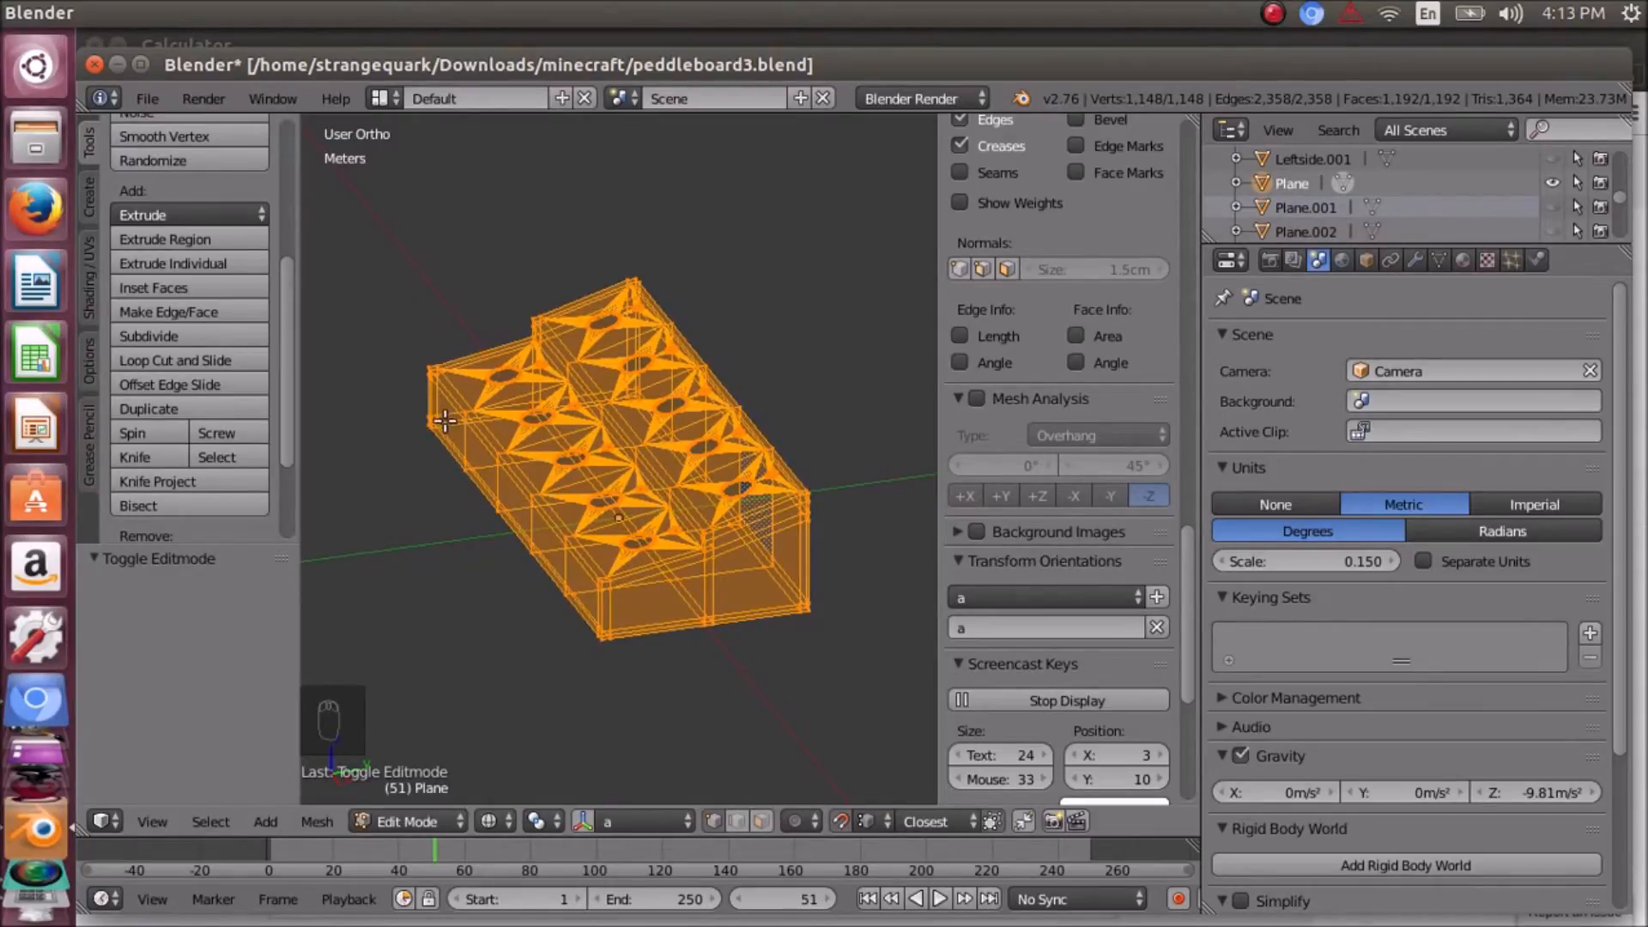
key("KP_7")
key("KP_6")
key("KP_6")
key("KP_6")
key("KP_6")
key("KP_6")
key("KP_6")
key("KP_6")
key("KP_6")
key("KP_6")
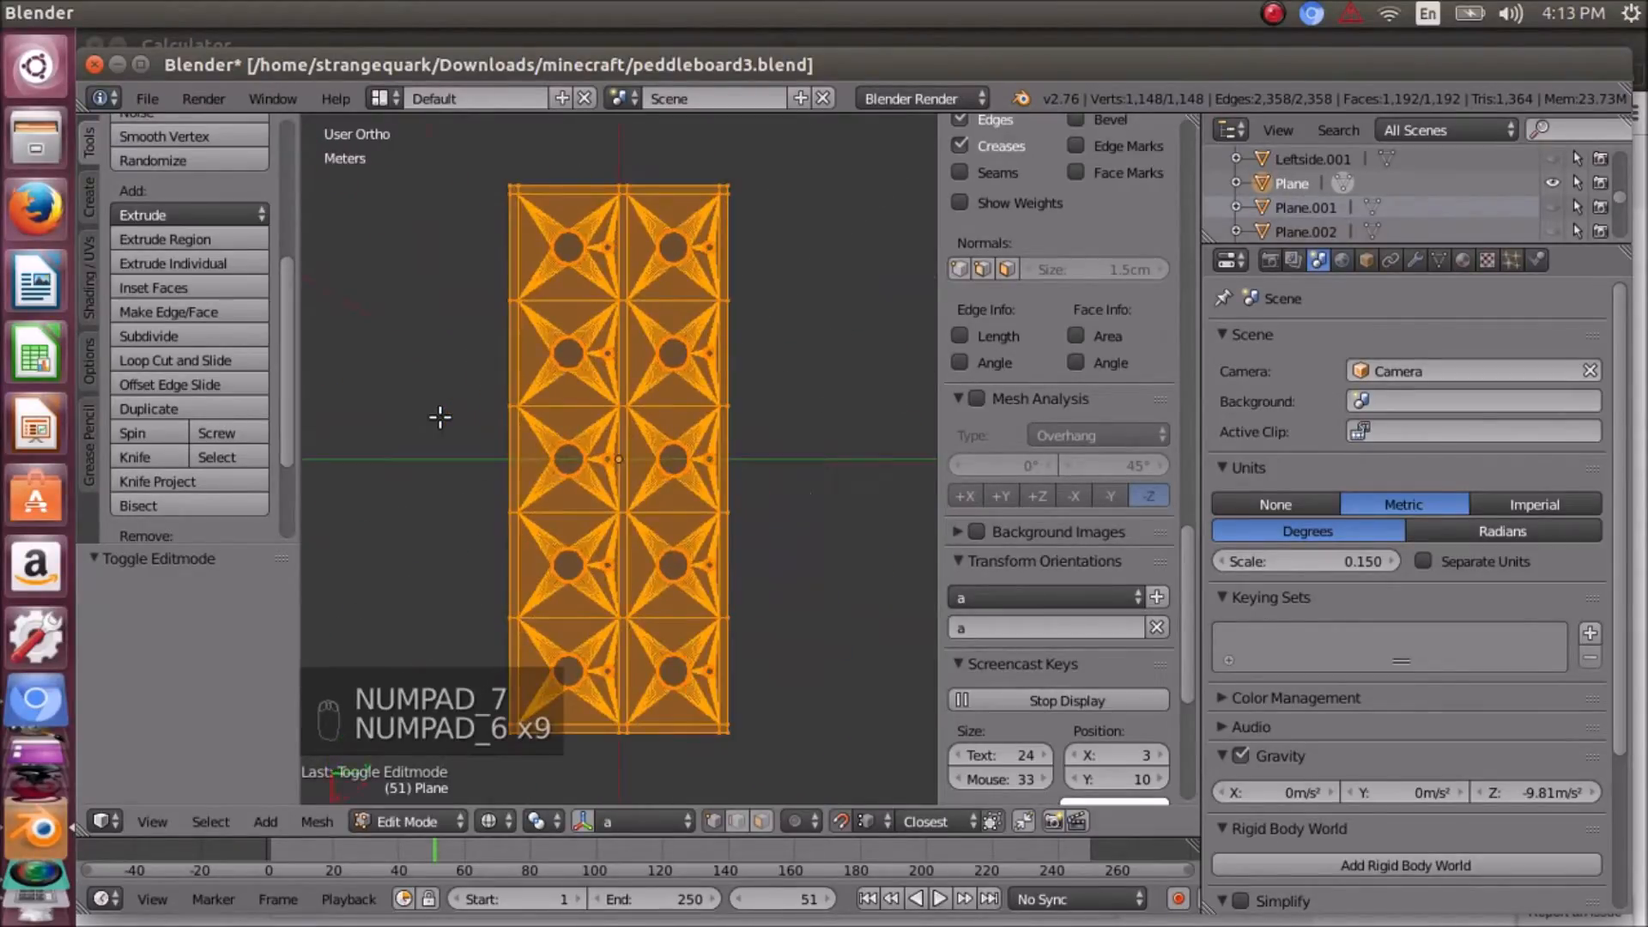
- Tilt down to the end-on side profile and examine the step and the lower sloped panel up close
key("KP_2")
key("KP_2")
key("KP_2")
key("KP_2")
key("KP_2")
key("KP_2")
key("KP_2")
key("KP_2")
key("KP_2")
key("KP_2")
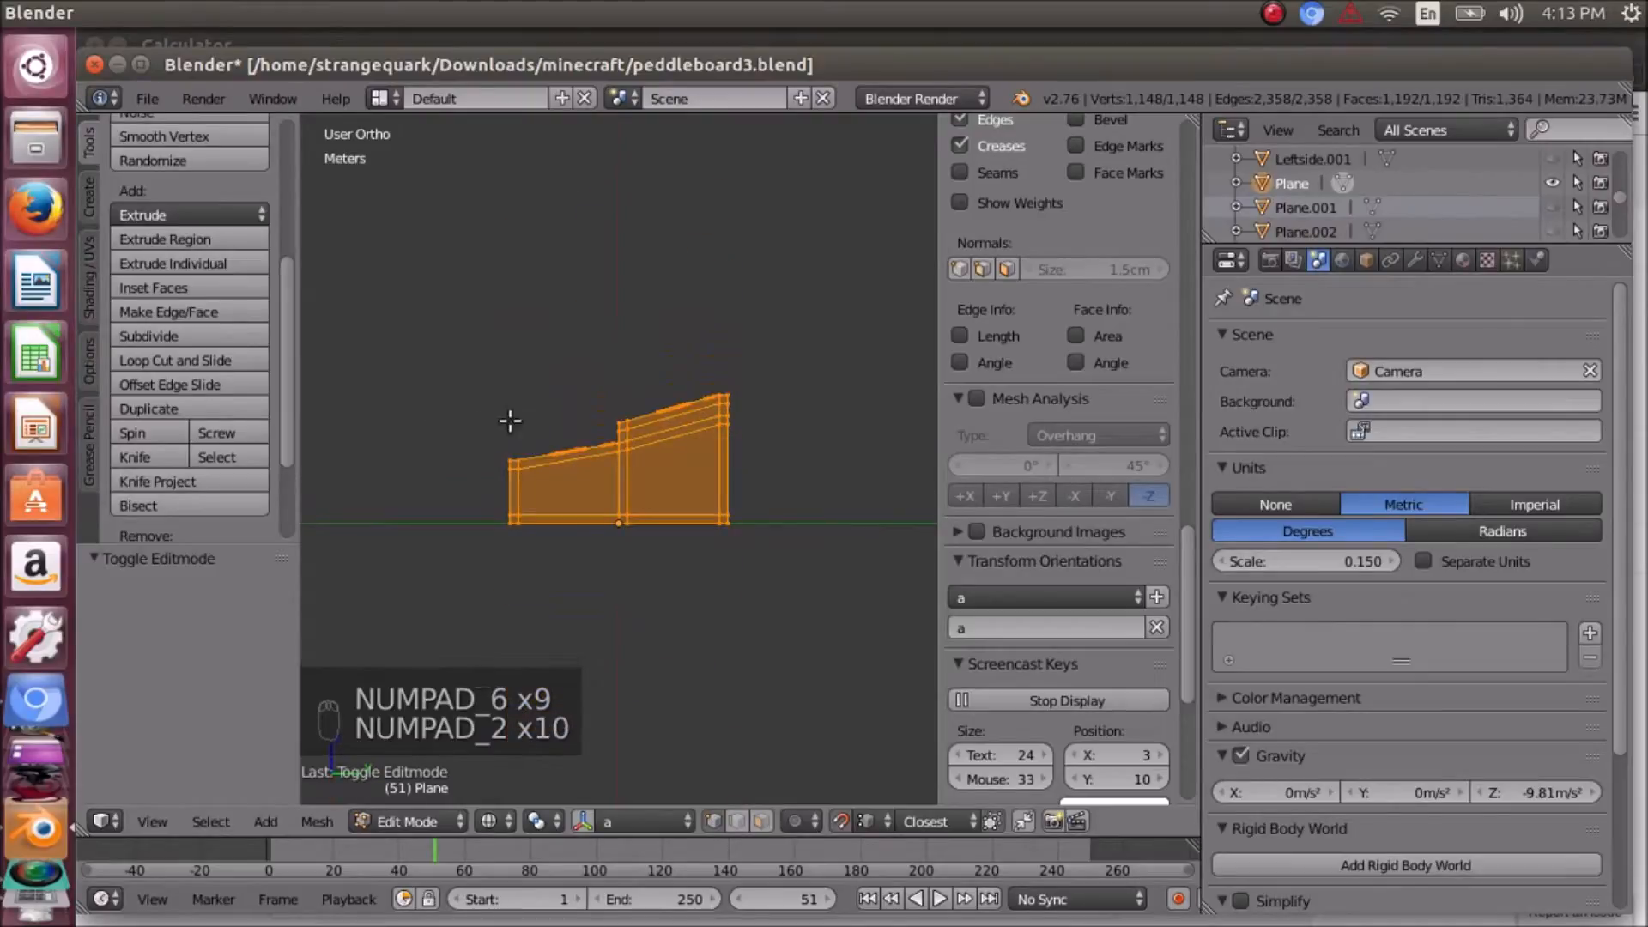
scroll(368, 433, "up", 6)
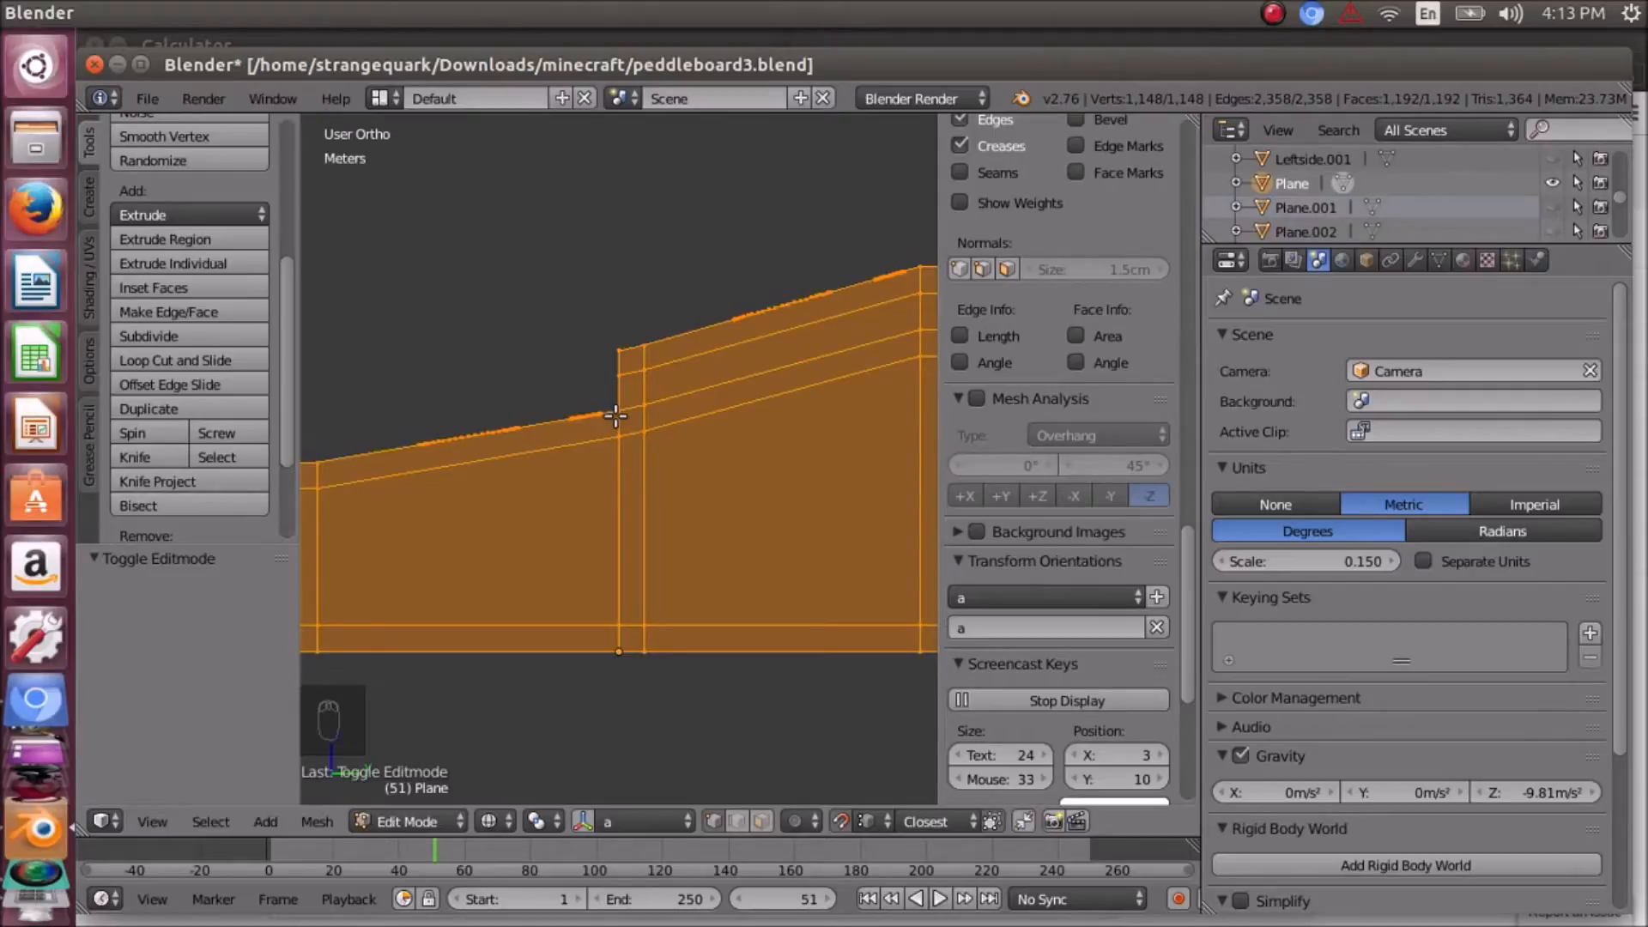
scroll(519, 427, "down", 2)
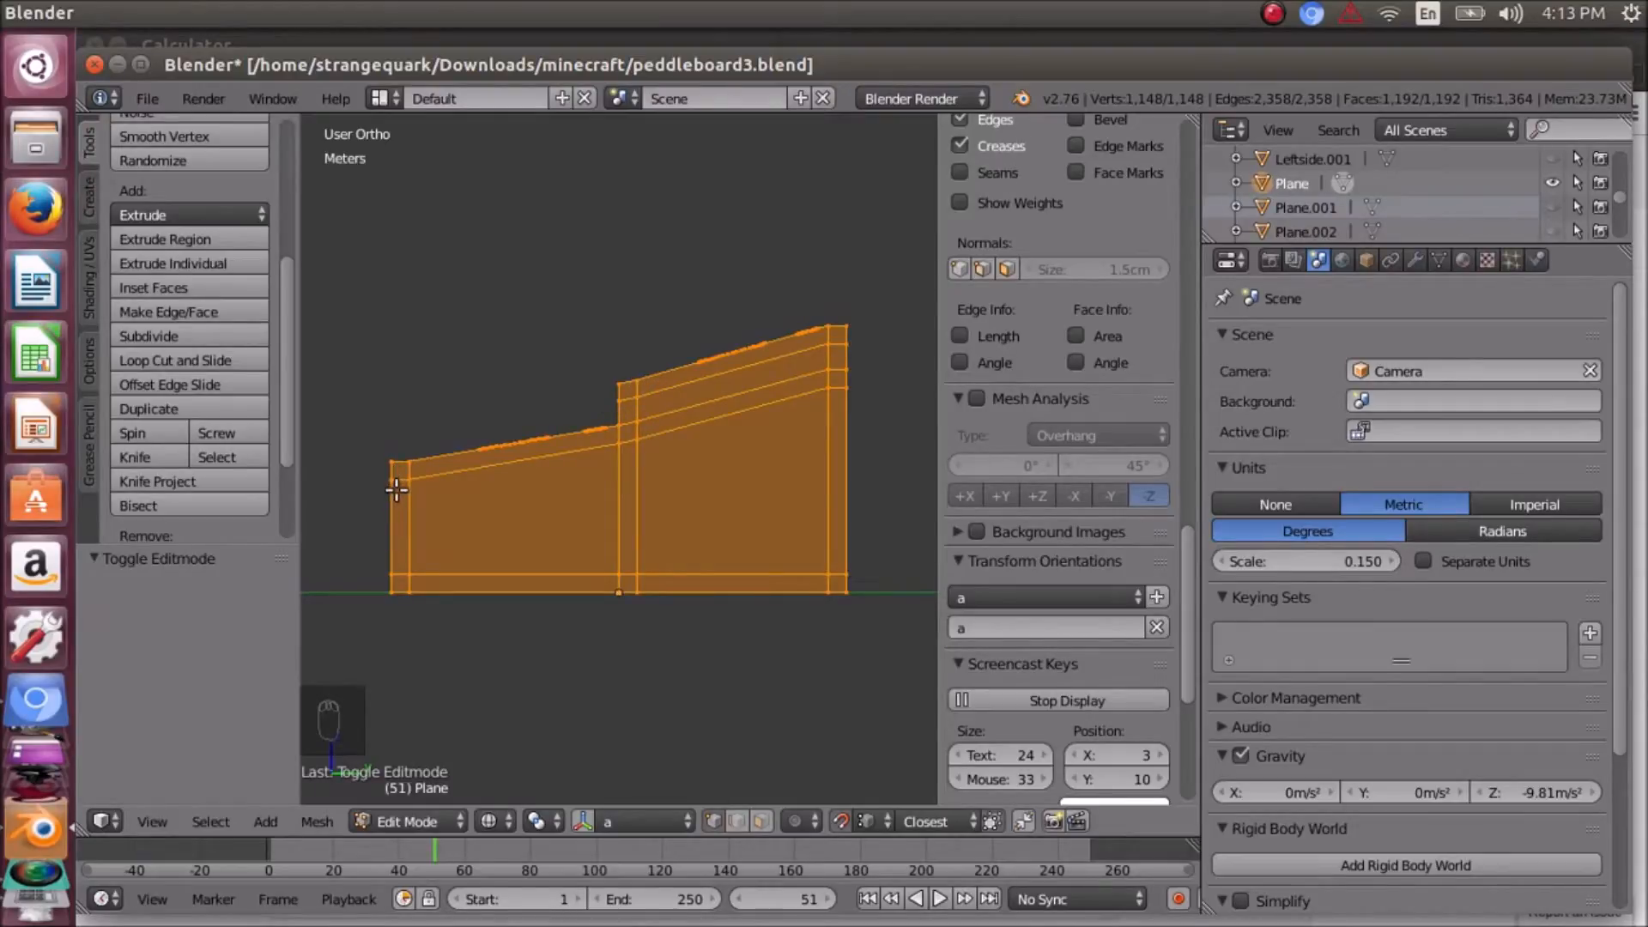
scroll(397, 478, "down", 2)
scroll(422, 458, "up", 4)
scroll(421, 458, "down", 3)
scroll(423, 460, "up", 4)
scroll(423, 460, "down", 2)
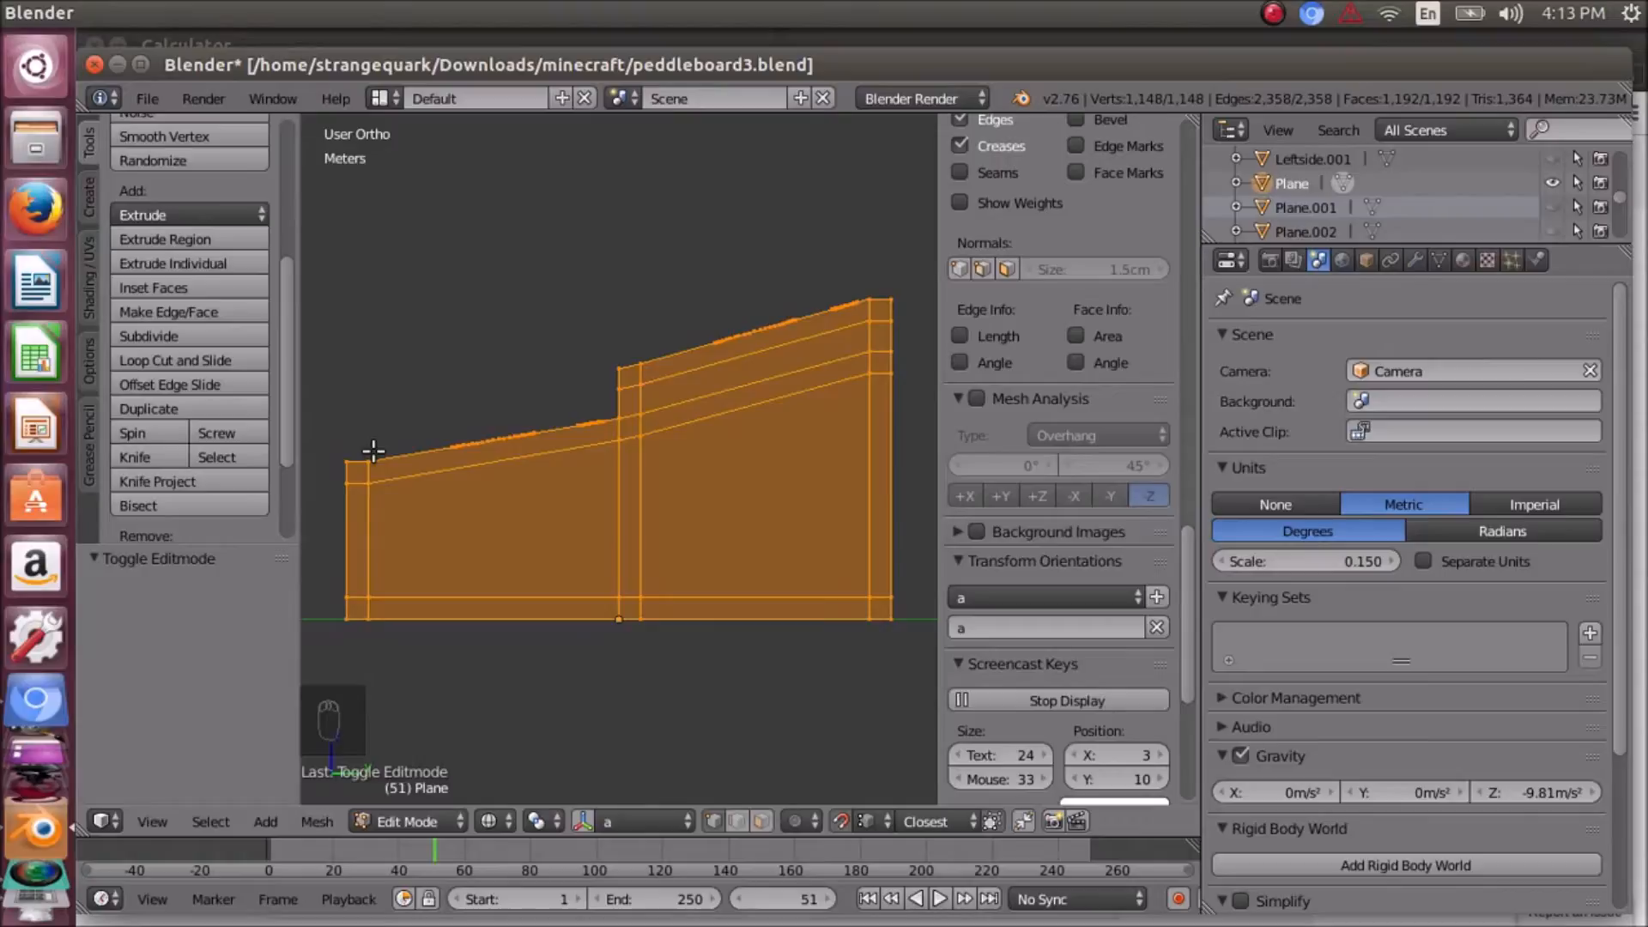
- Clear the selection and circle-select the vertices at both ends of the lower sloped top panel in the side profile
key("a")
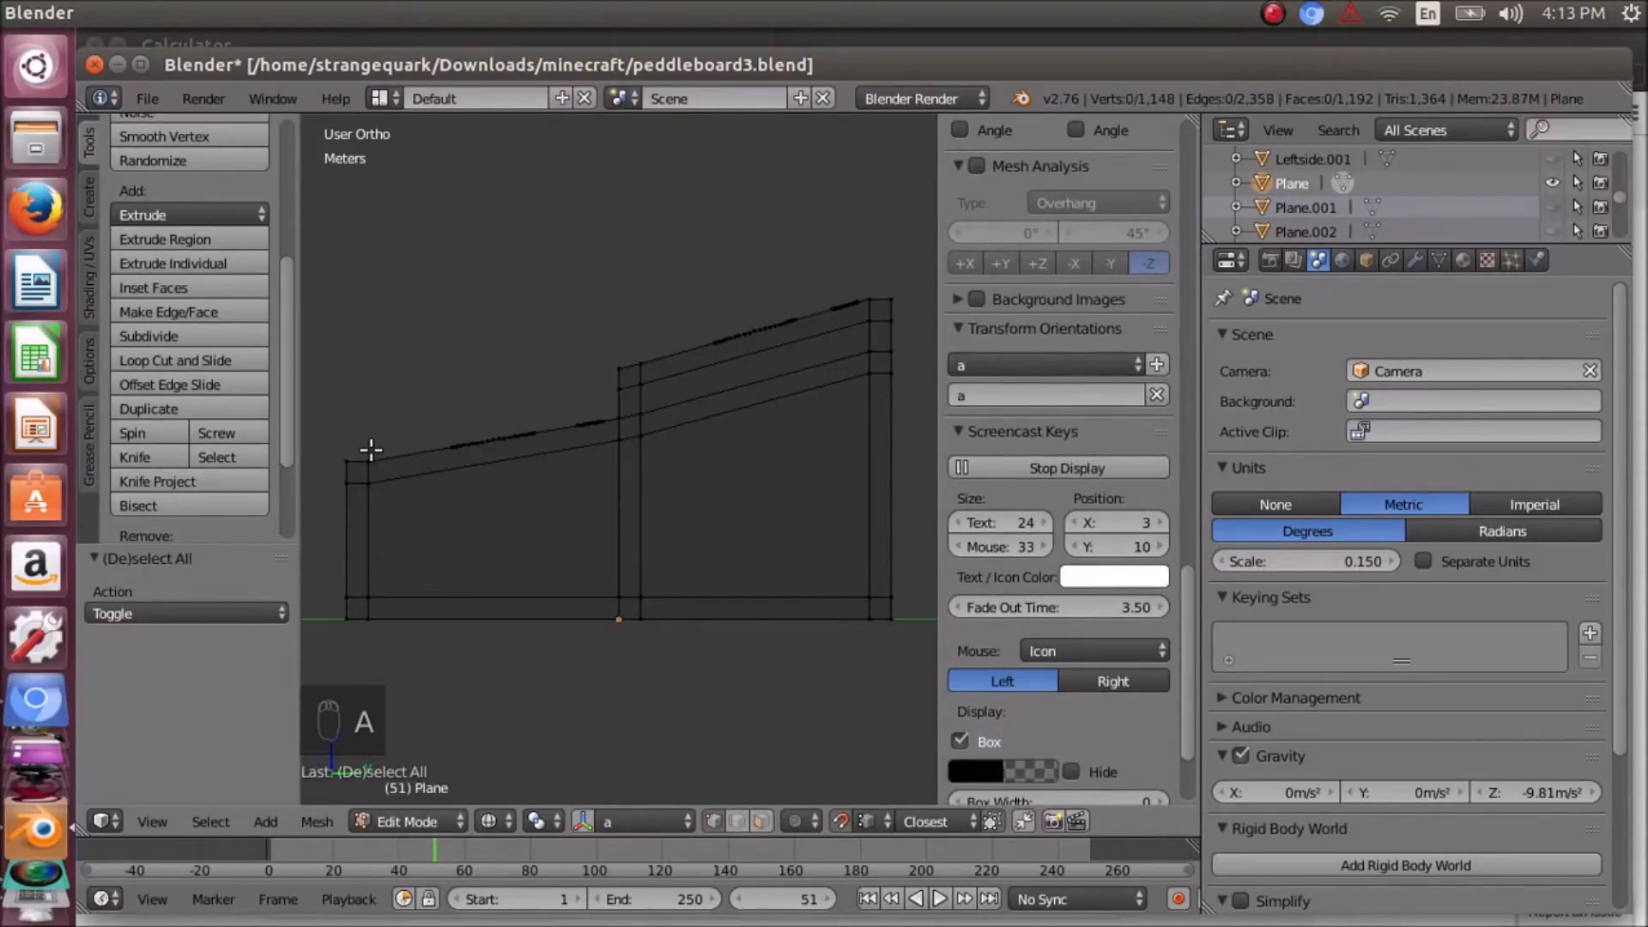
key("b")
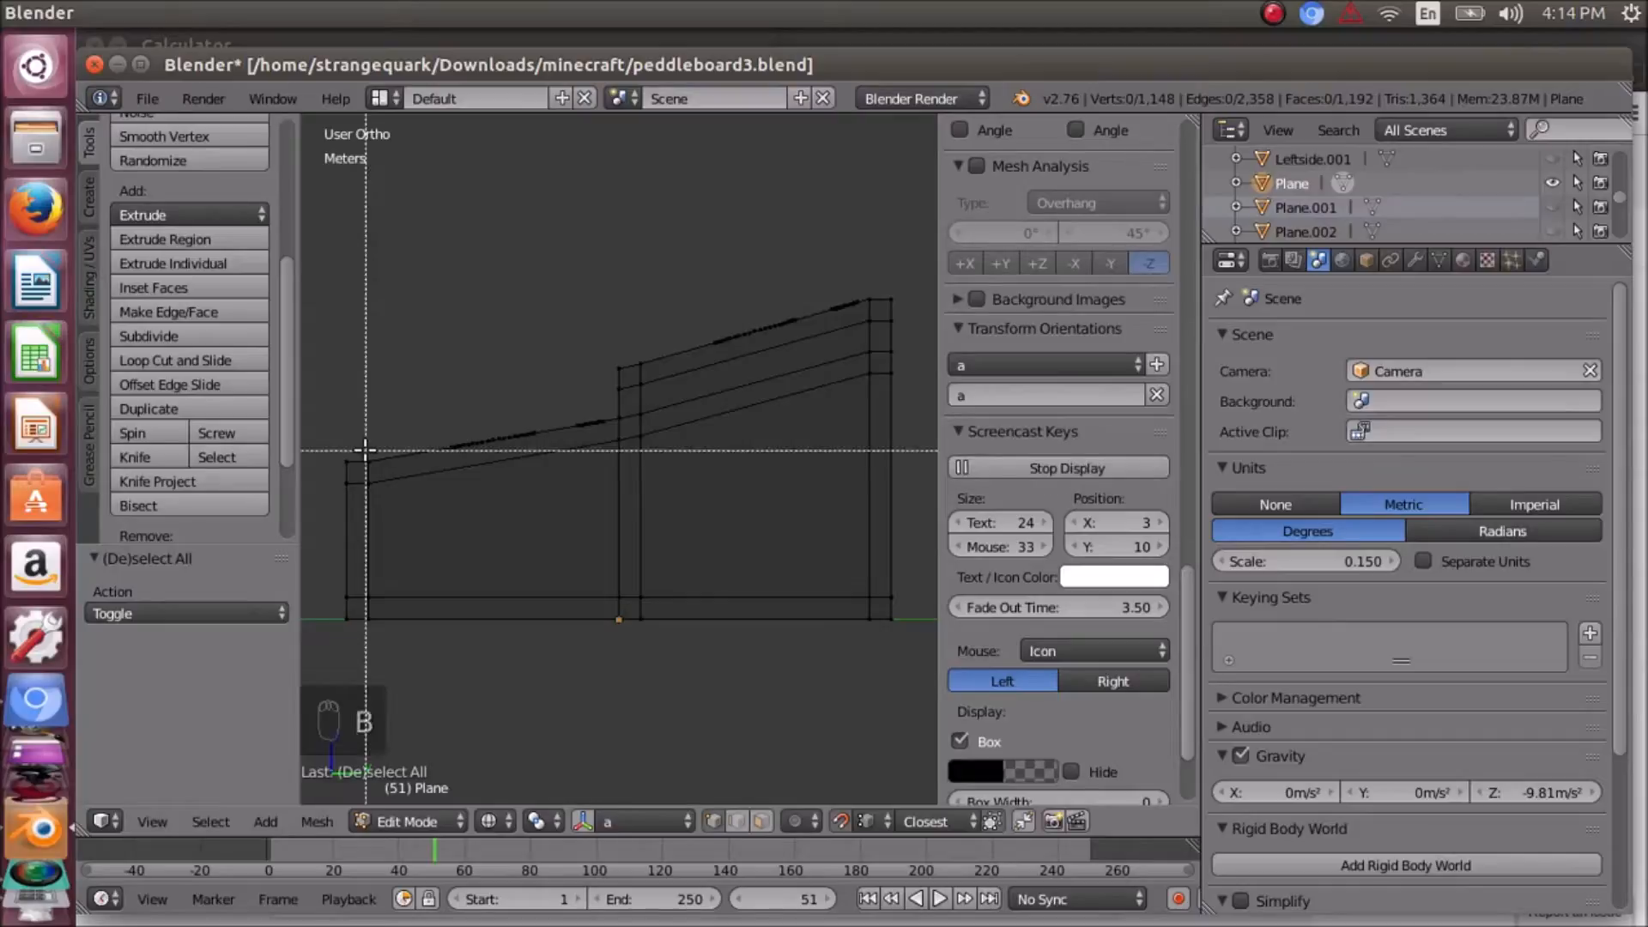
left_click_drag(365, 449, 387, 493)
key("c")
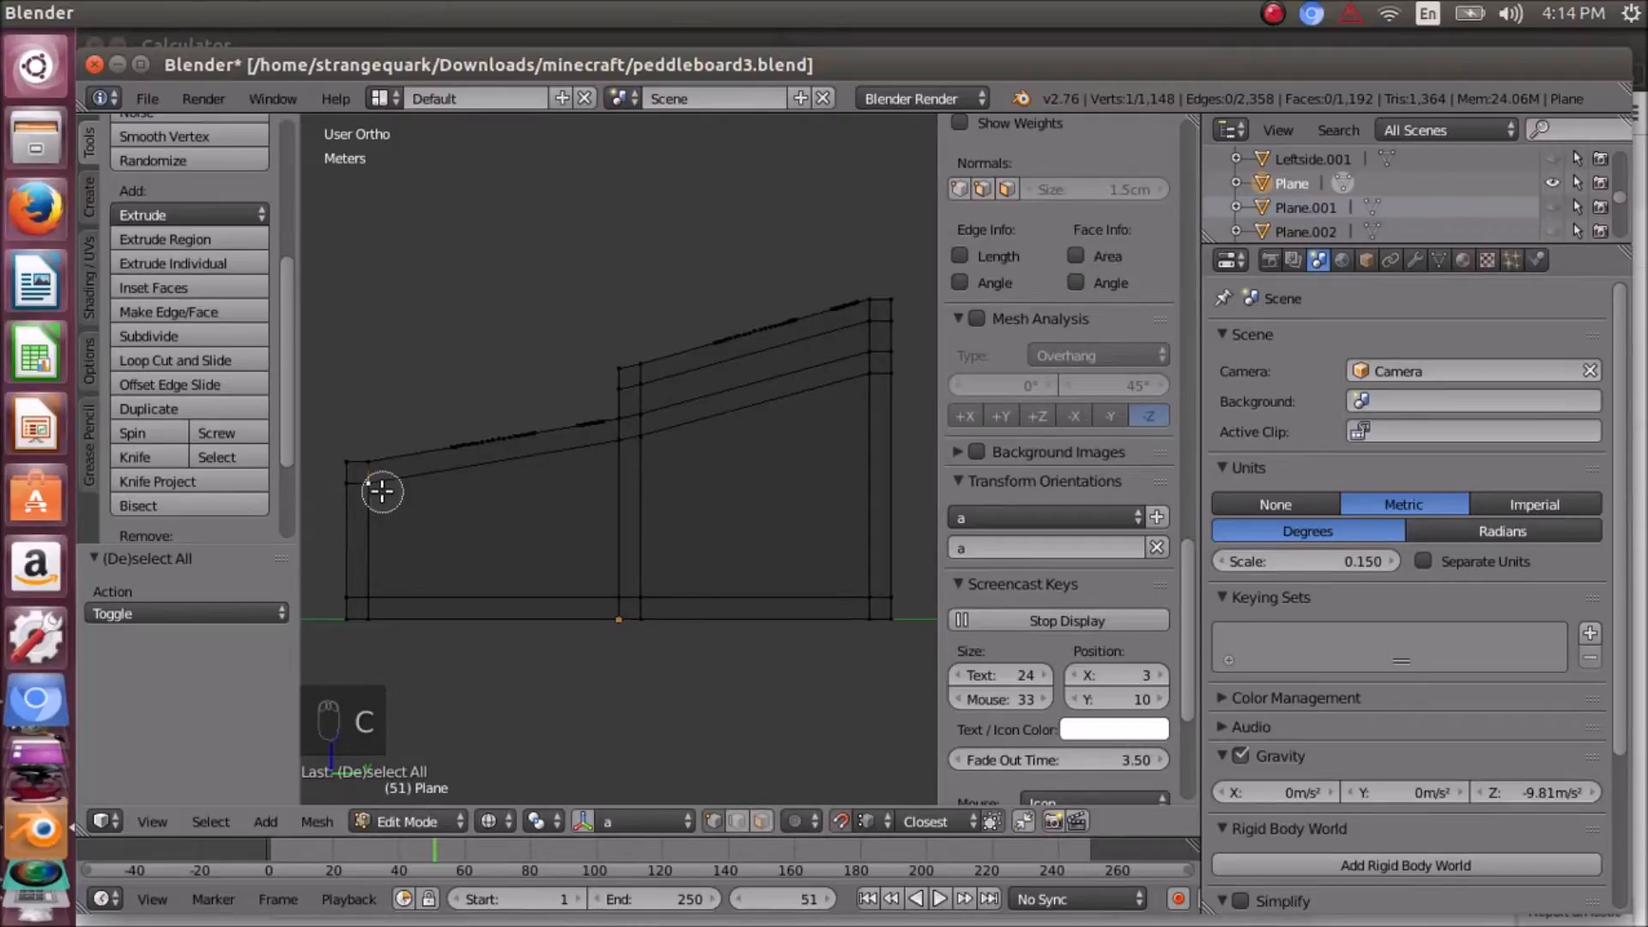
middle_click(380, 484)
scroll(381, 483, "up", 1)
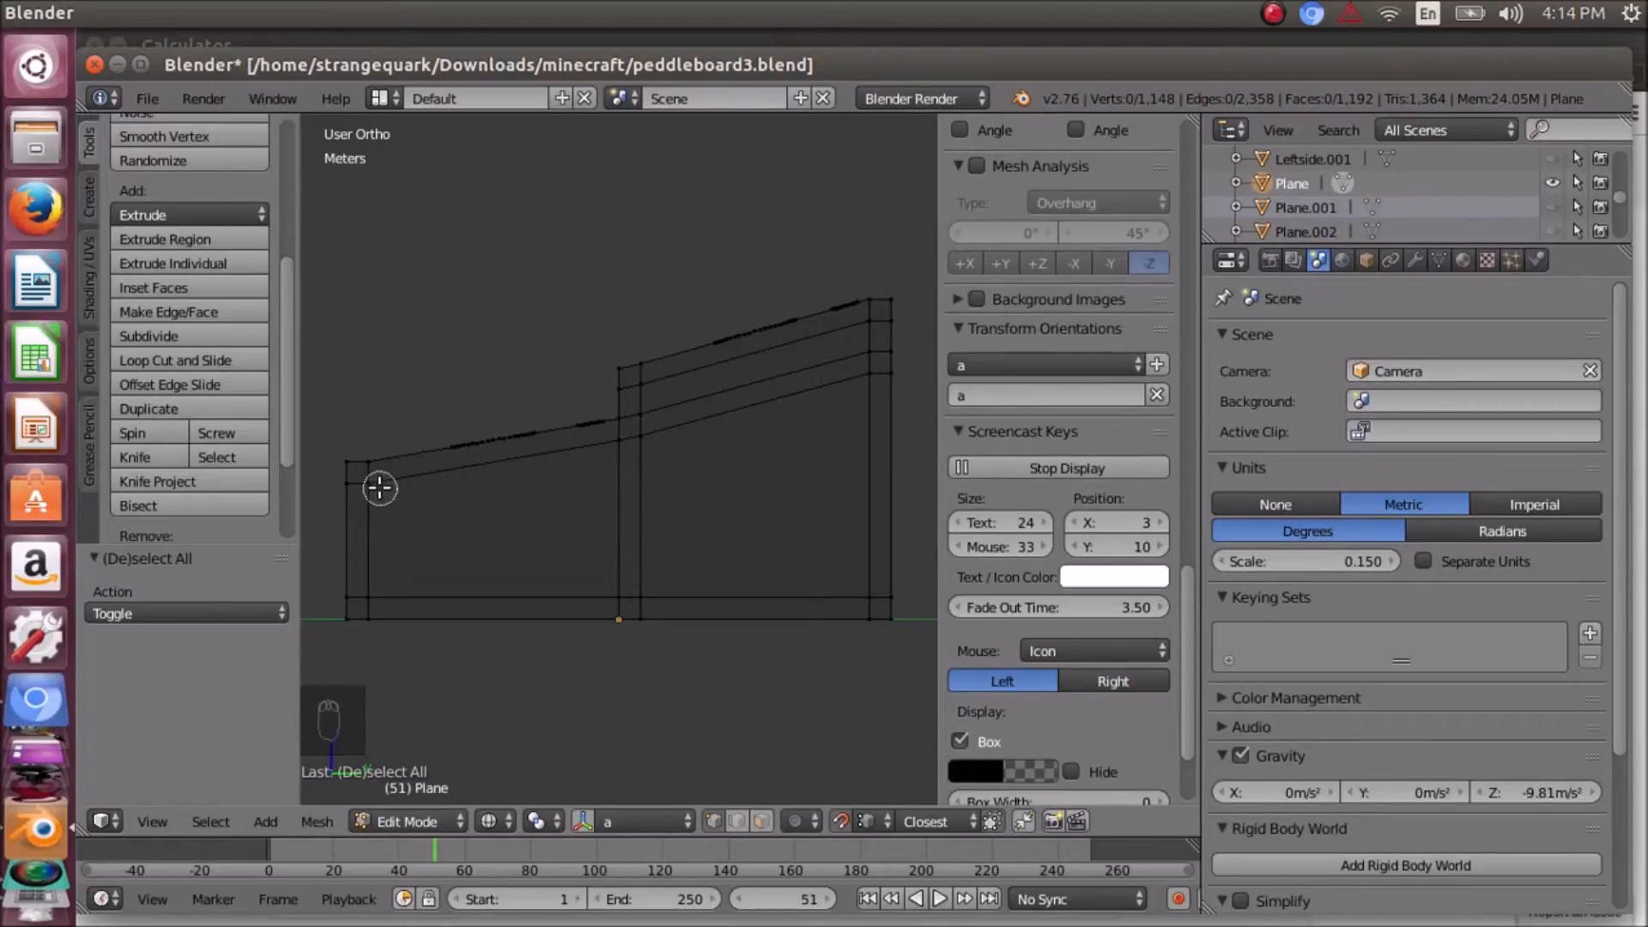
left_click_drag(379, 488, 380, 461)
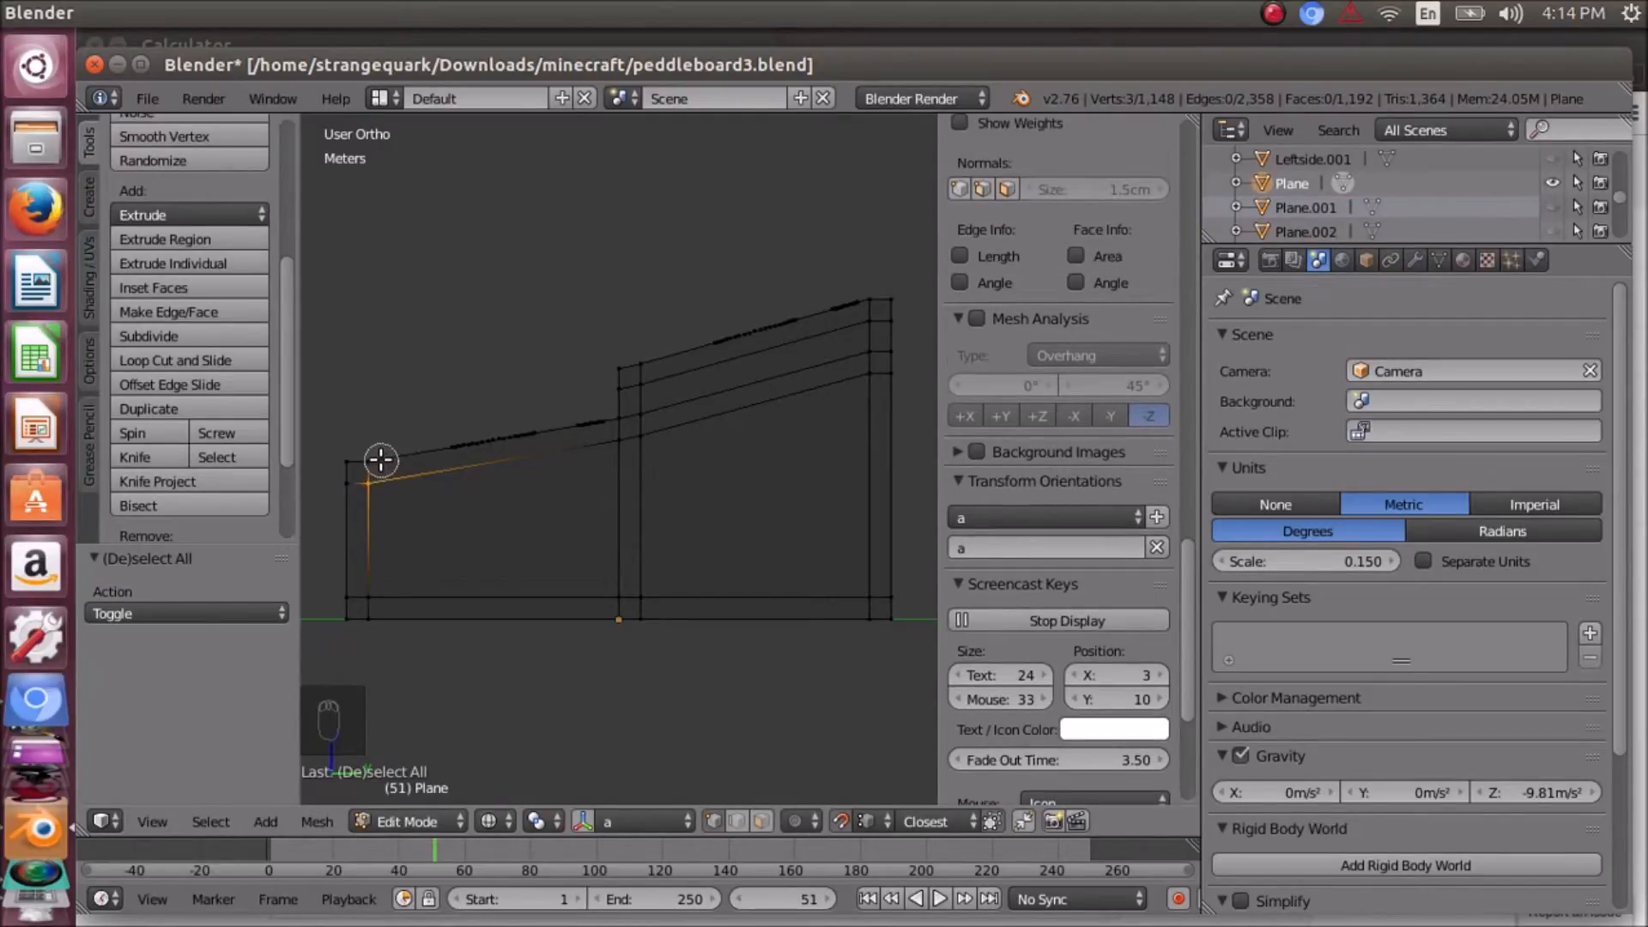
left_click_drag(618, 445, 616, 422)
right_click(541, 483)
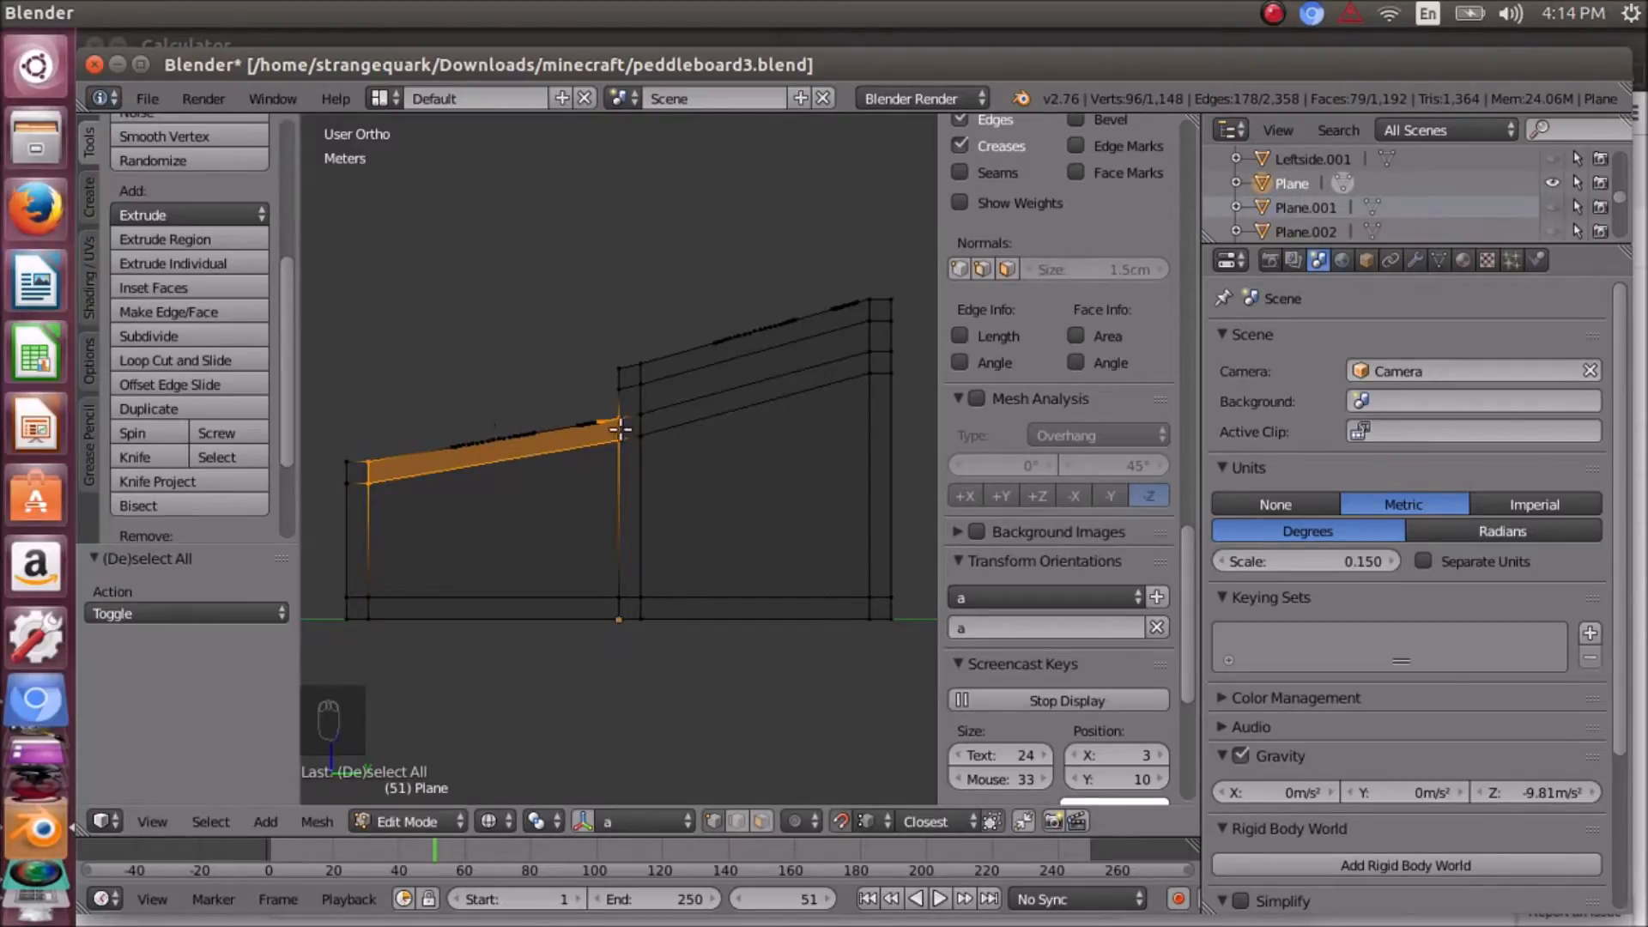
- Add the lower panel's hole vertices and its remaining front-end vertices to the selection in vertex select mode
key("c")
mouse_move(593, 427)
left_mouse_down()
mouse_move(430, 456)
mouse_move(445, 455)
left_mouse_up()
right_click(455, 455)
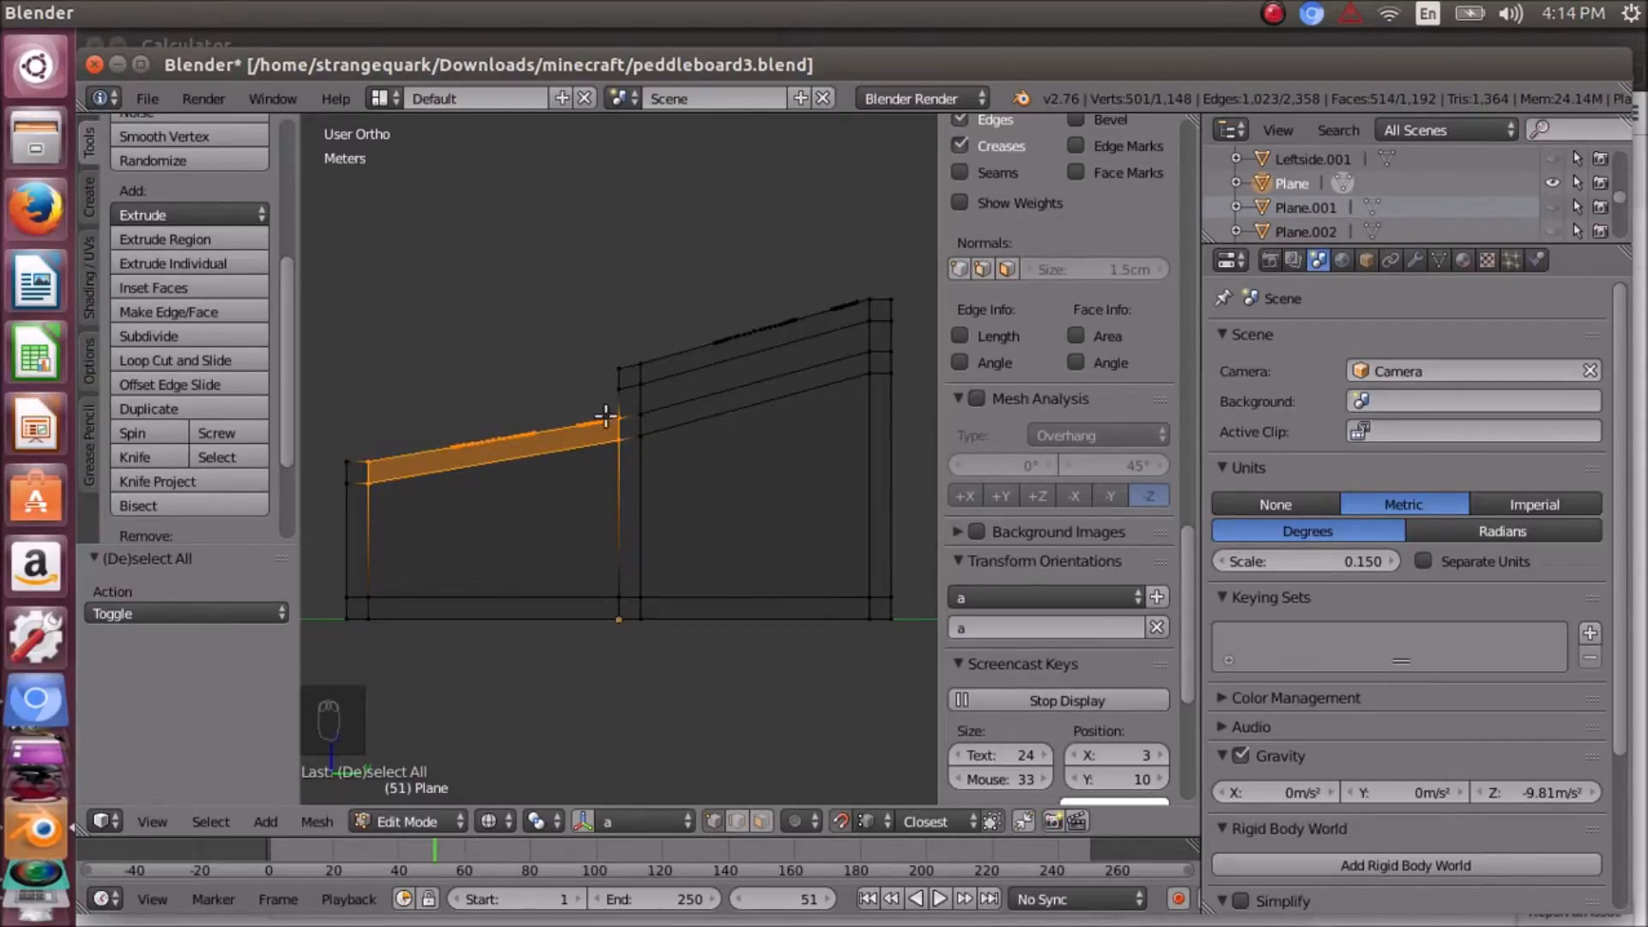
scroll(605, 416, "up", 2)
scroll(589, 397, "down", 3)
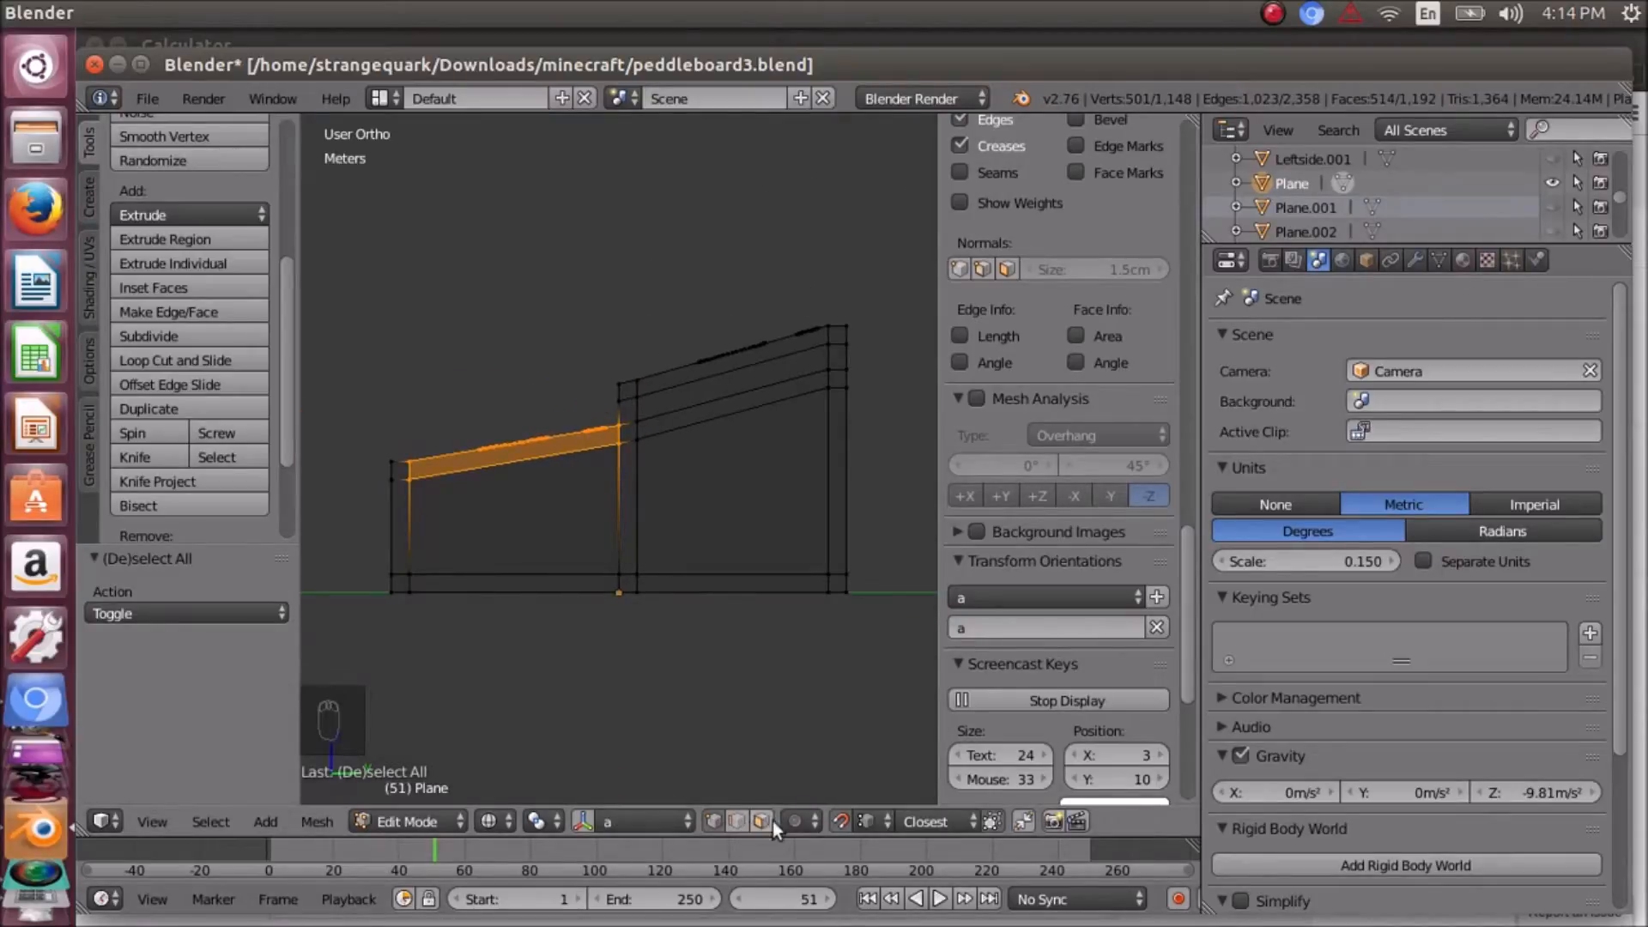
left_click(730, 820)
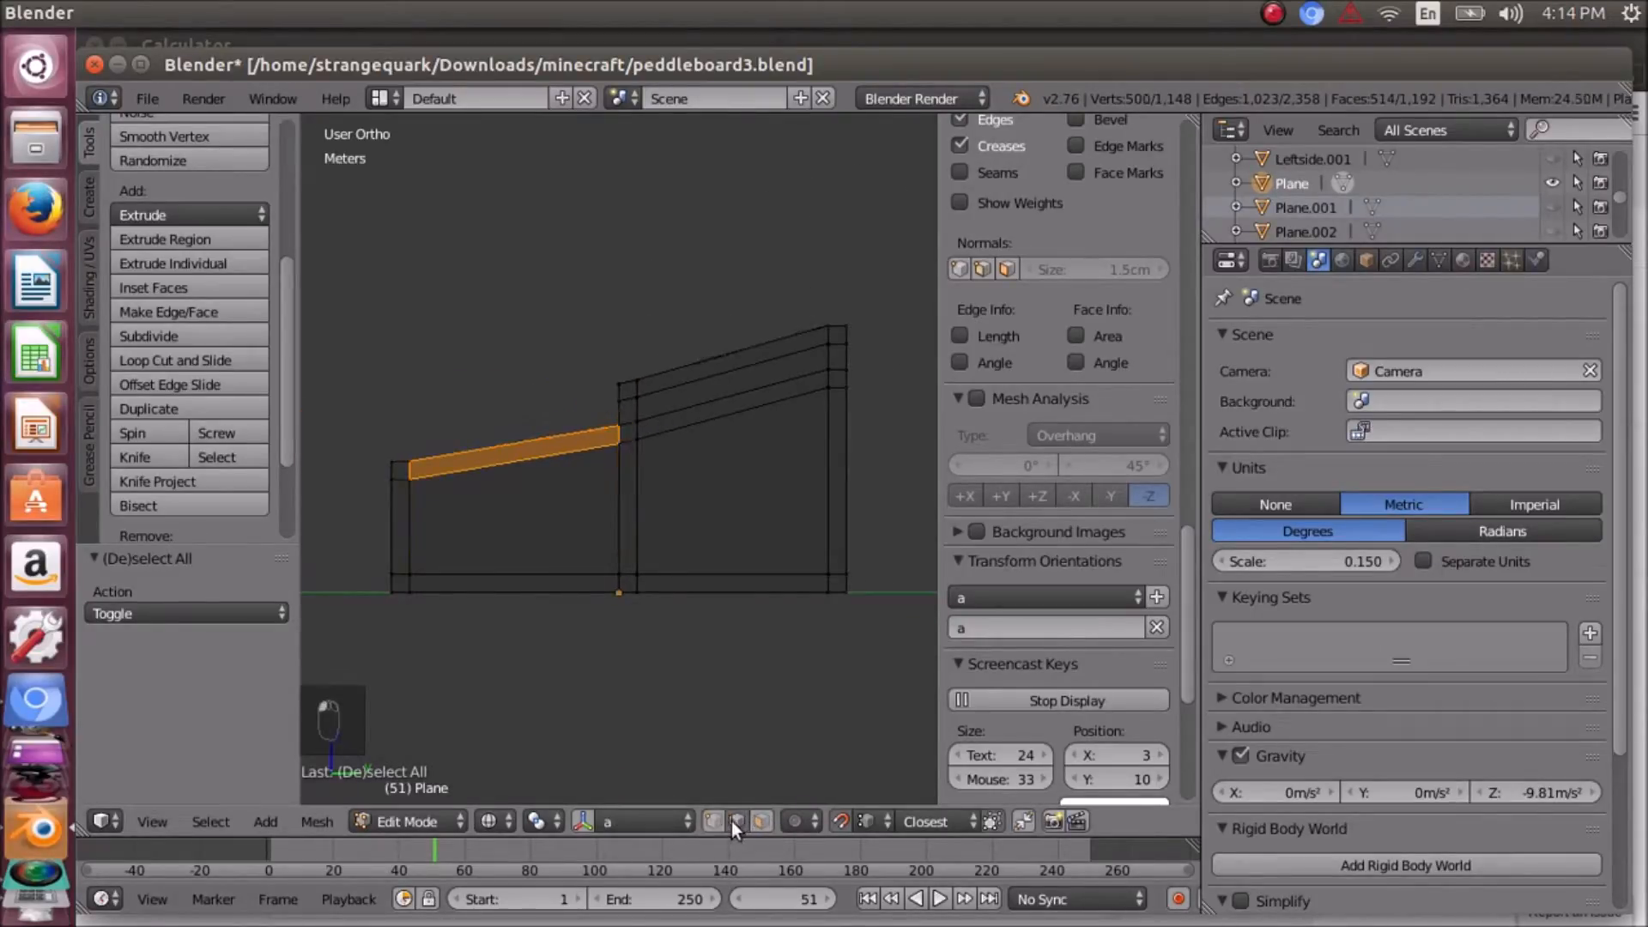
left_click(727, 820)
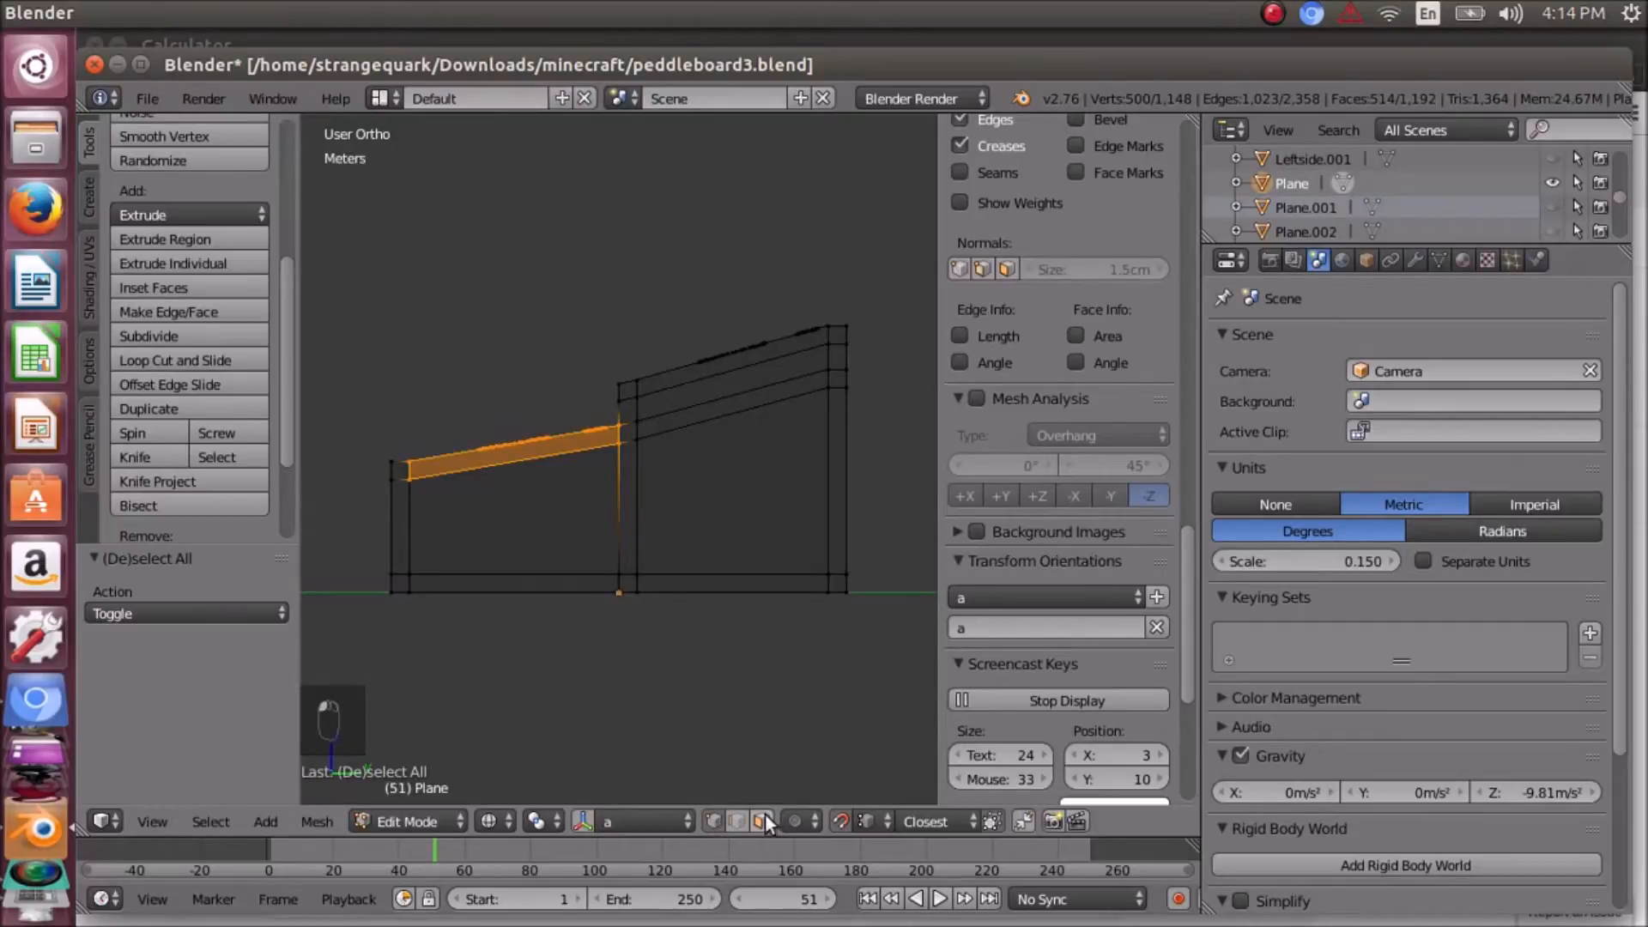
key("c")
left_click_drag(426, 460, 415, 463)
right_click(454, 473)
- Duplicate the selected lower panel geometry and place the copy about 8.2 cm above the frame, offset about -1.1 cm in X and -1.4 cm in Y
mouse_move(472, 436)
middle_mouse_down()
mouse_move(534, 532)
mouse_move(615, 471)
mouse_move(404, 475)
mouse_move(460, 441)
mouse_move(427, 417)
middle_mouse_up()
scroll(616, 471, "down", 5)
scroll(455, 430, "up", 3)
scroll(431, 414, "down", 5)
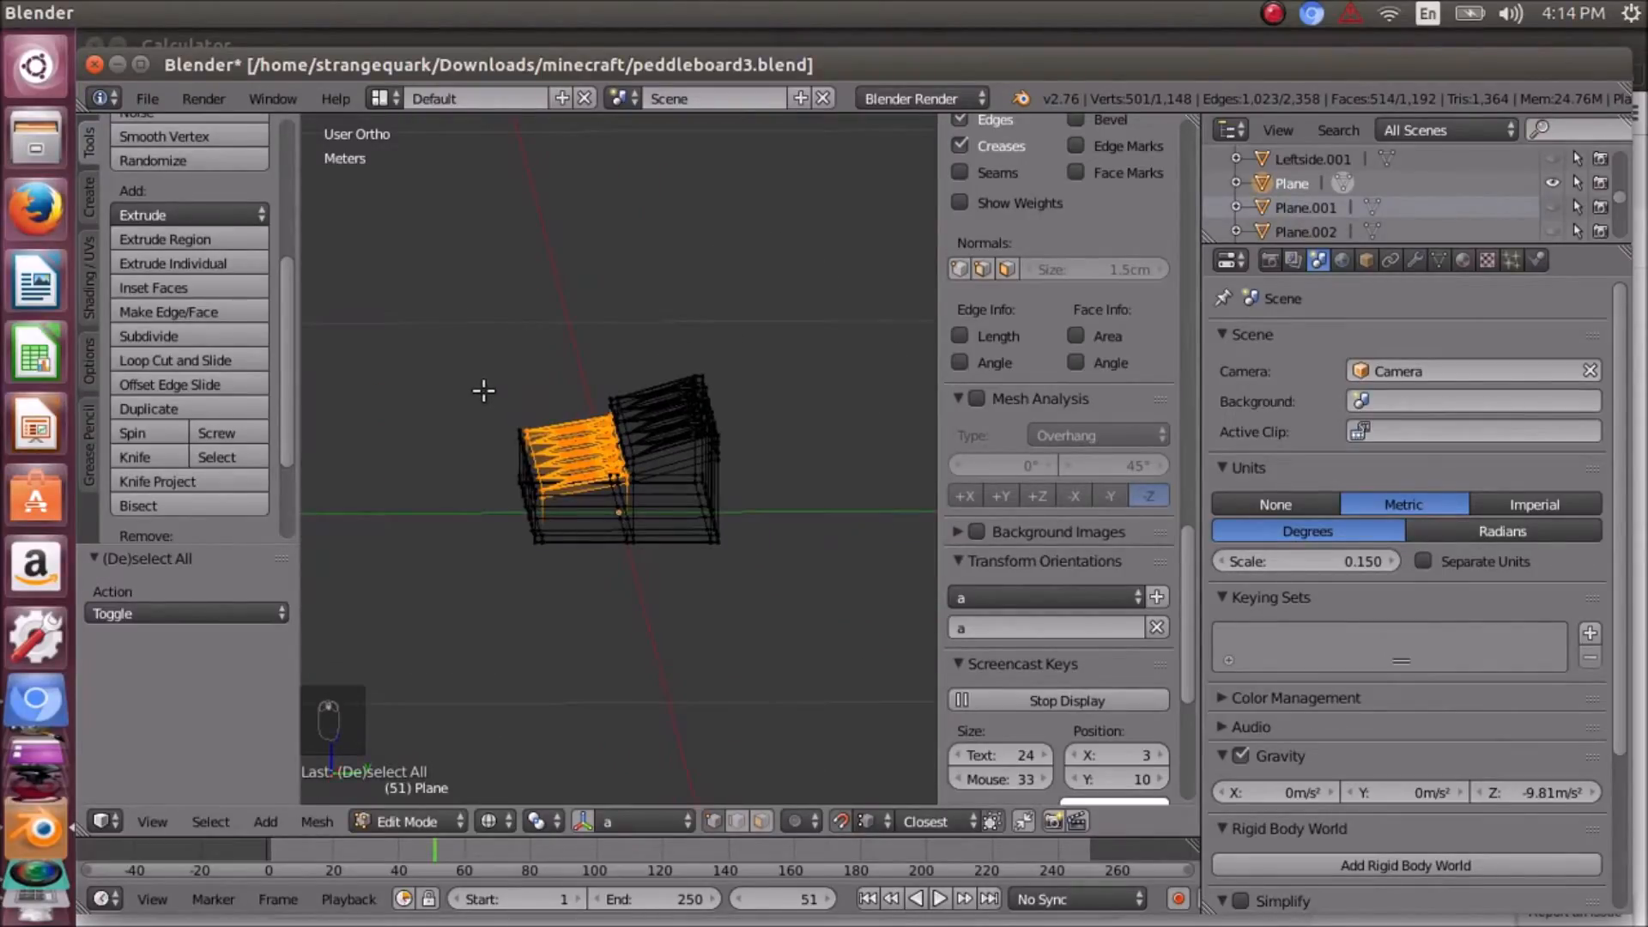
key("shift+d")
left_click(460, 272)
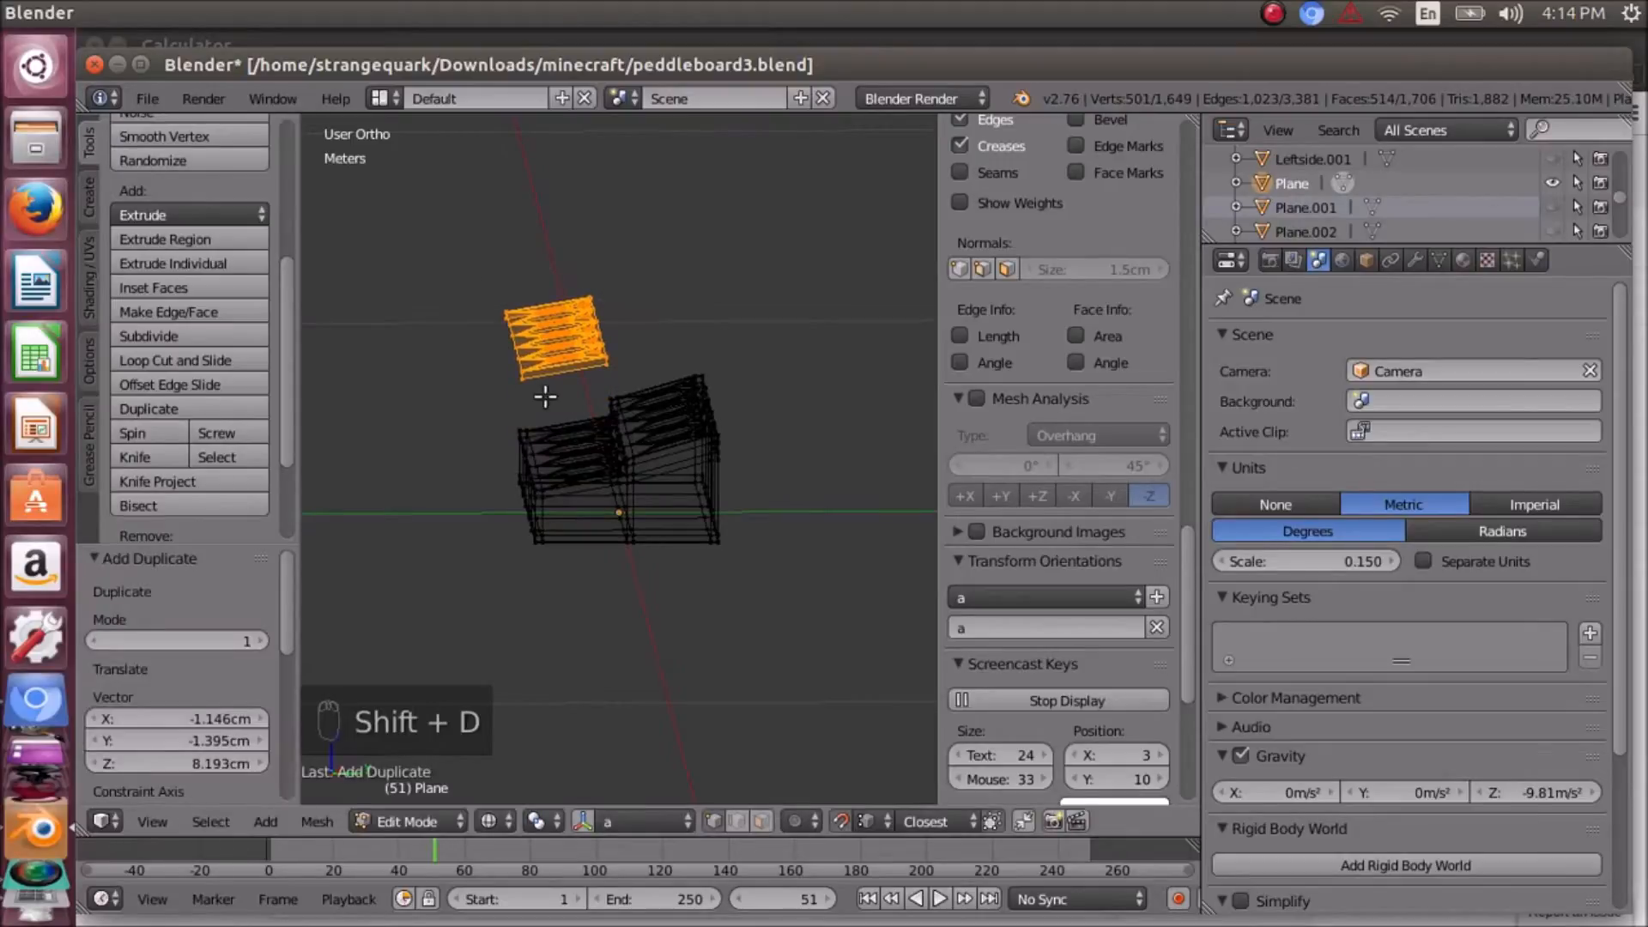
scroll(507, 367, "up", 5)
scroll(489, 356, "down", 3)
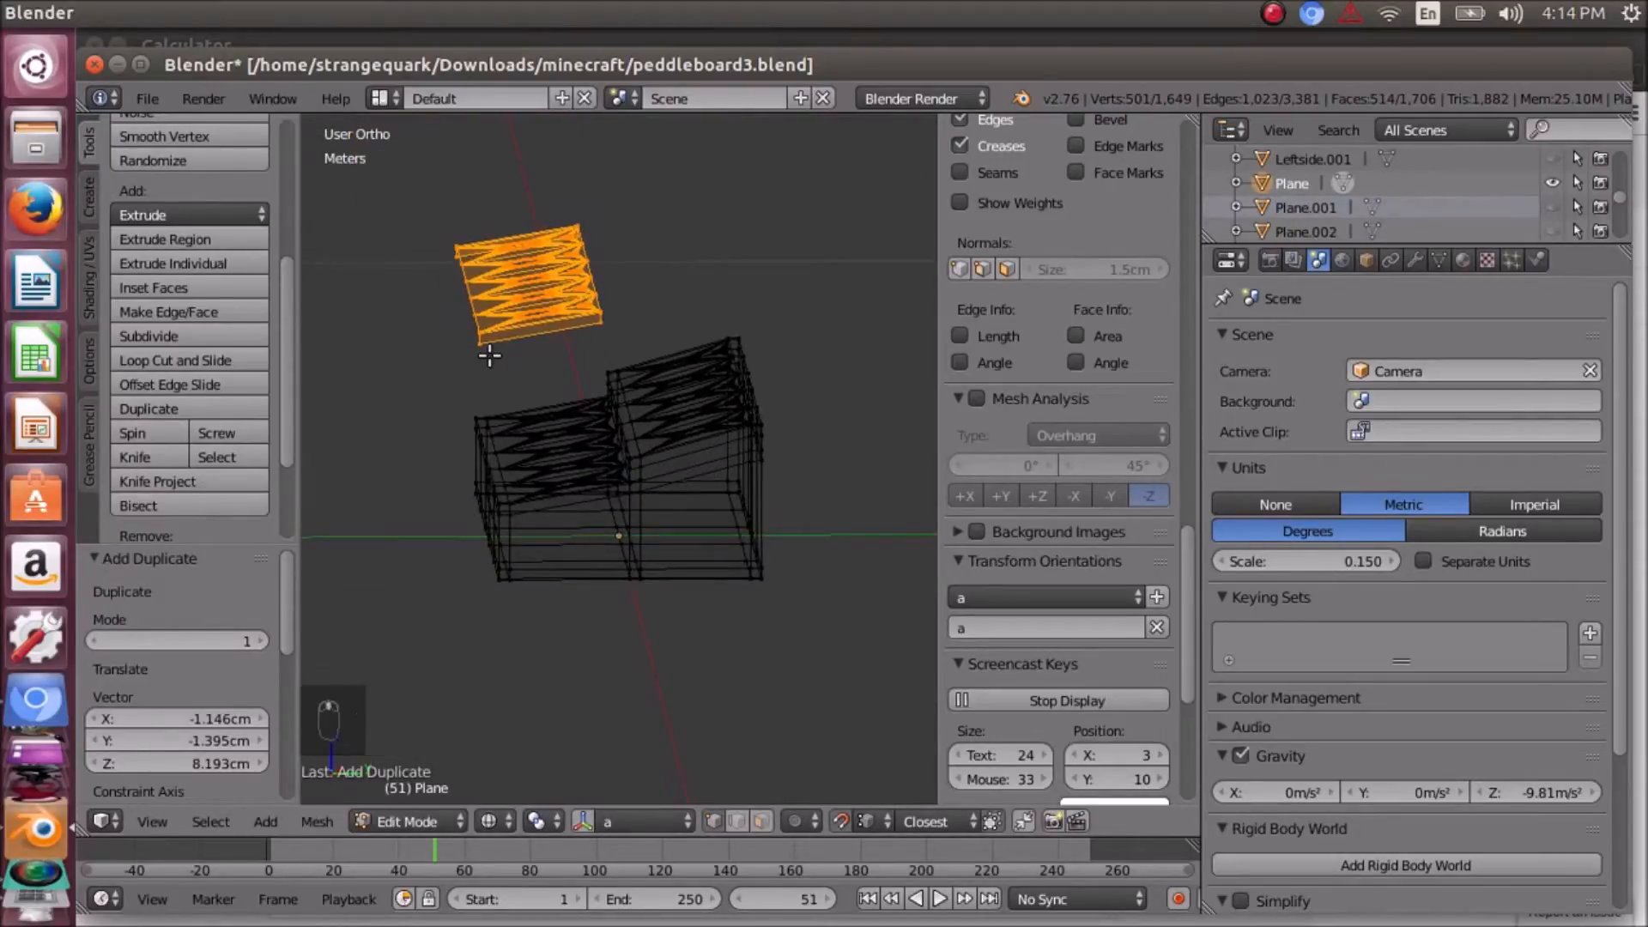
key("KP_Decimal")
scroll(519, 399, "up", 3)
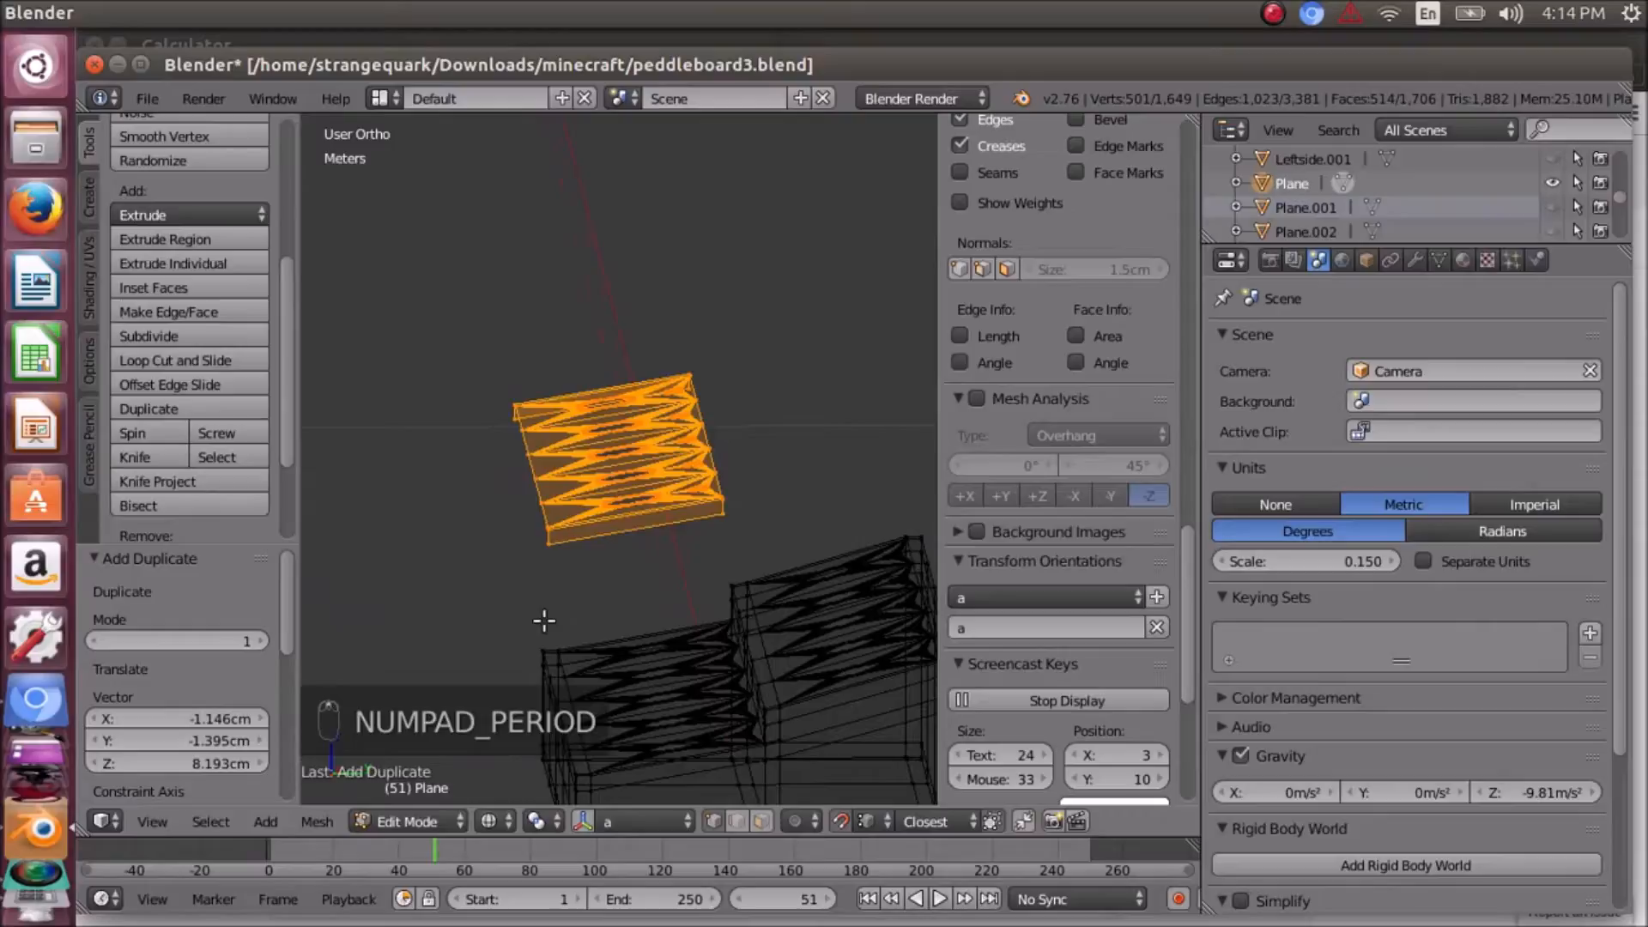
- Separate the duplicated panel from the mesh as its own object and select it in Object Mode
left_click(314, 821)
mouse_move(384, 508)
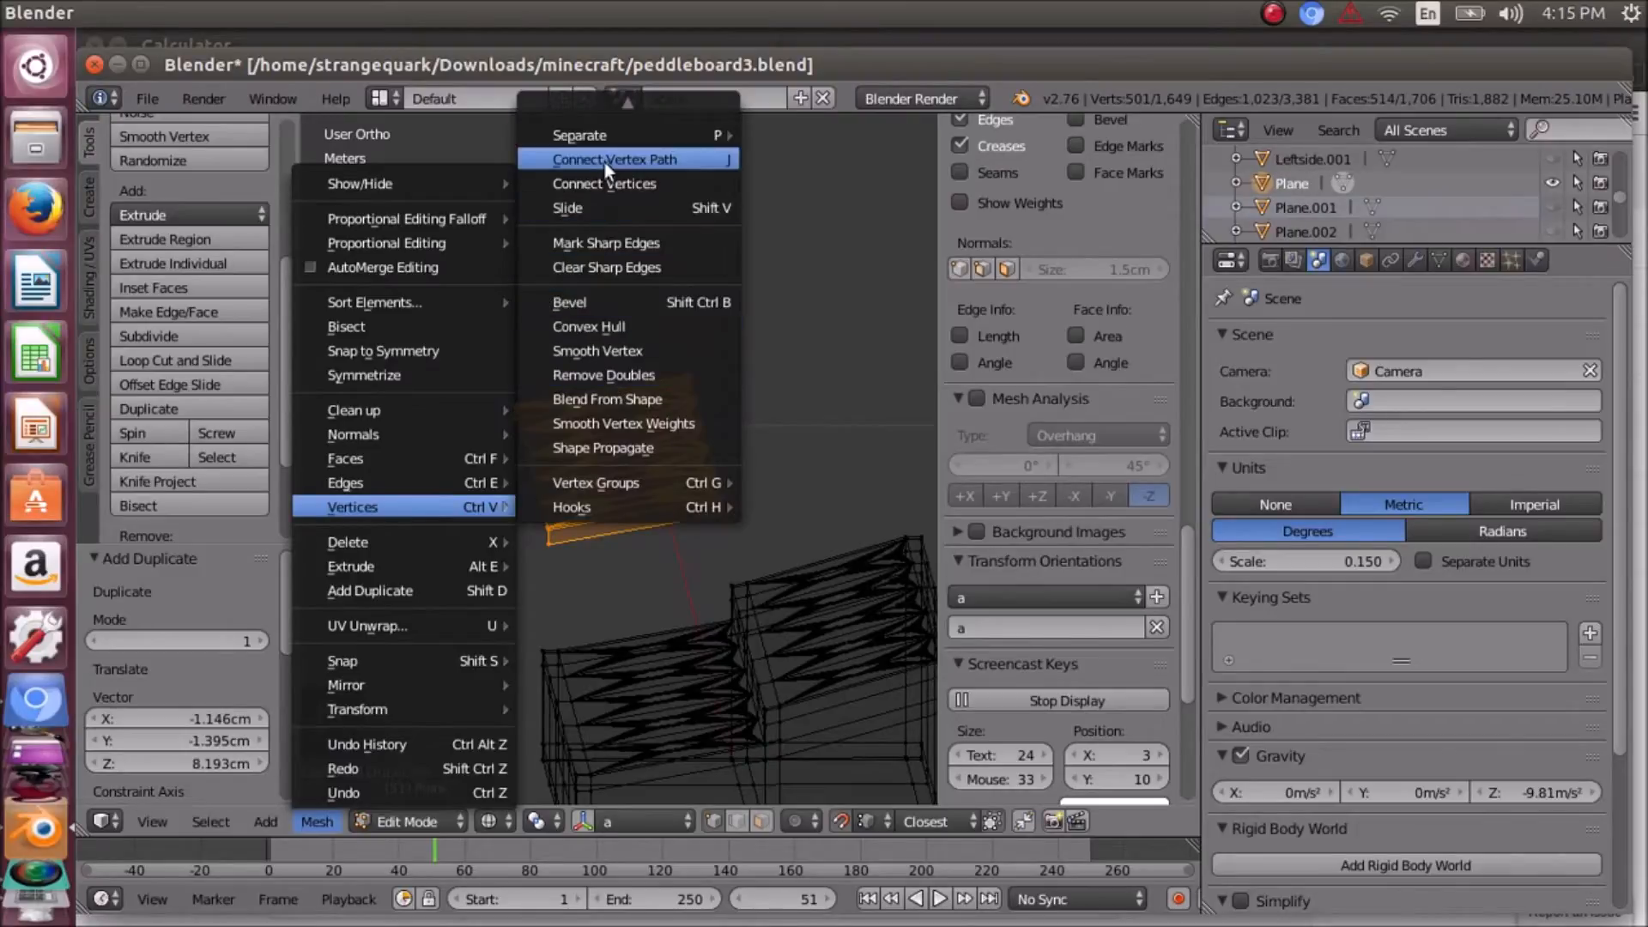
mouse_move(619, 133)
left_click(769, 135)
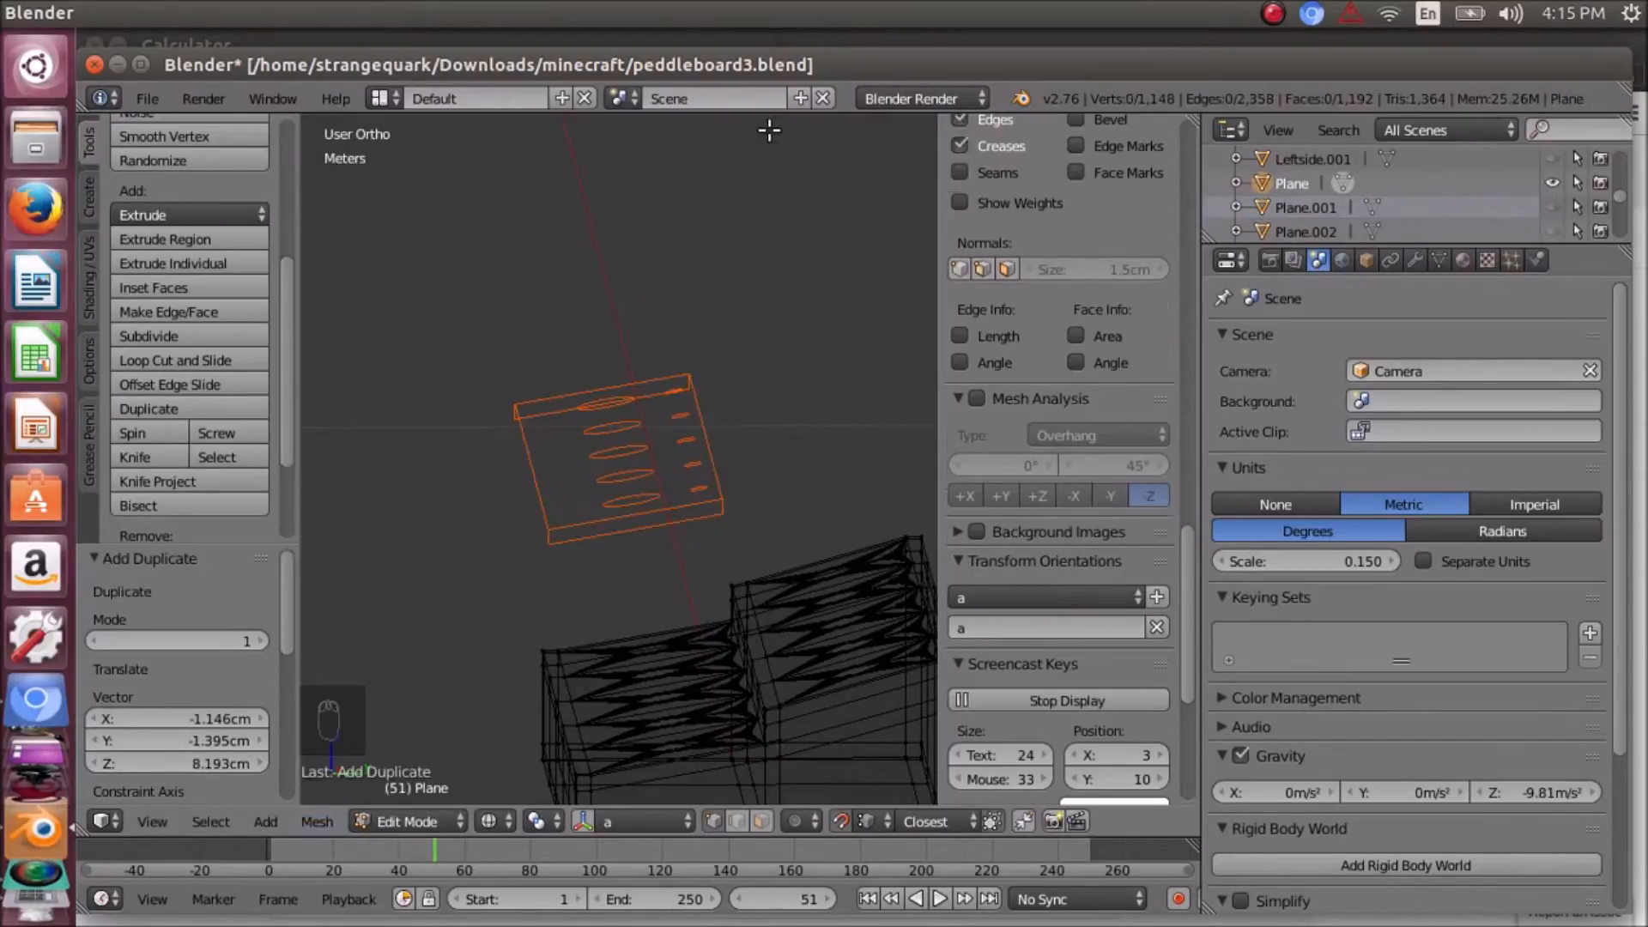
scroll(1459, 198, "down", 2)
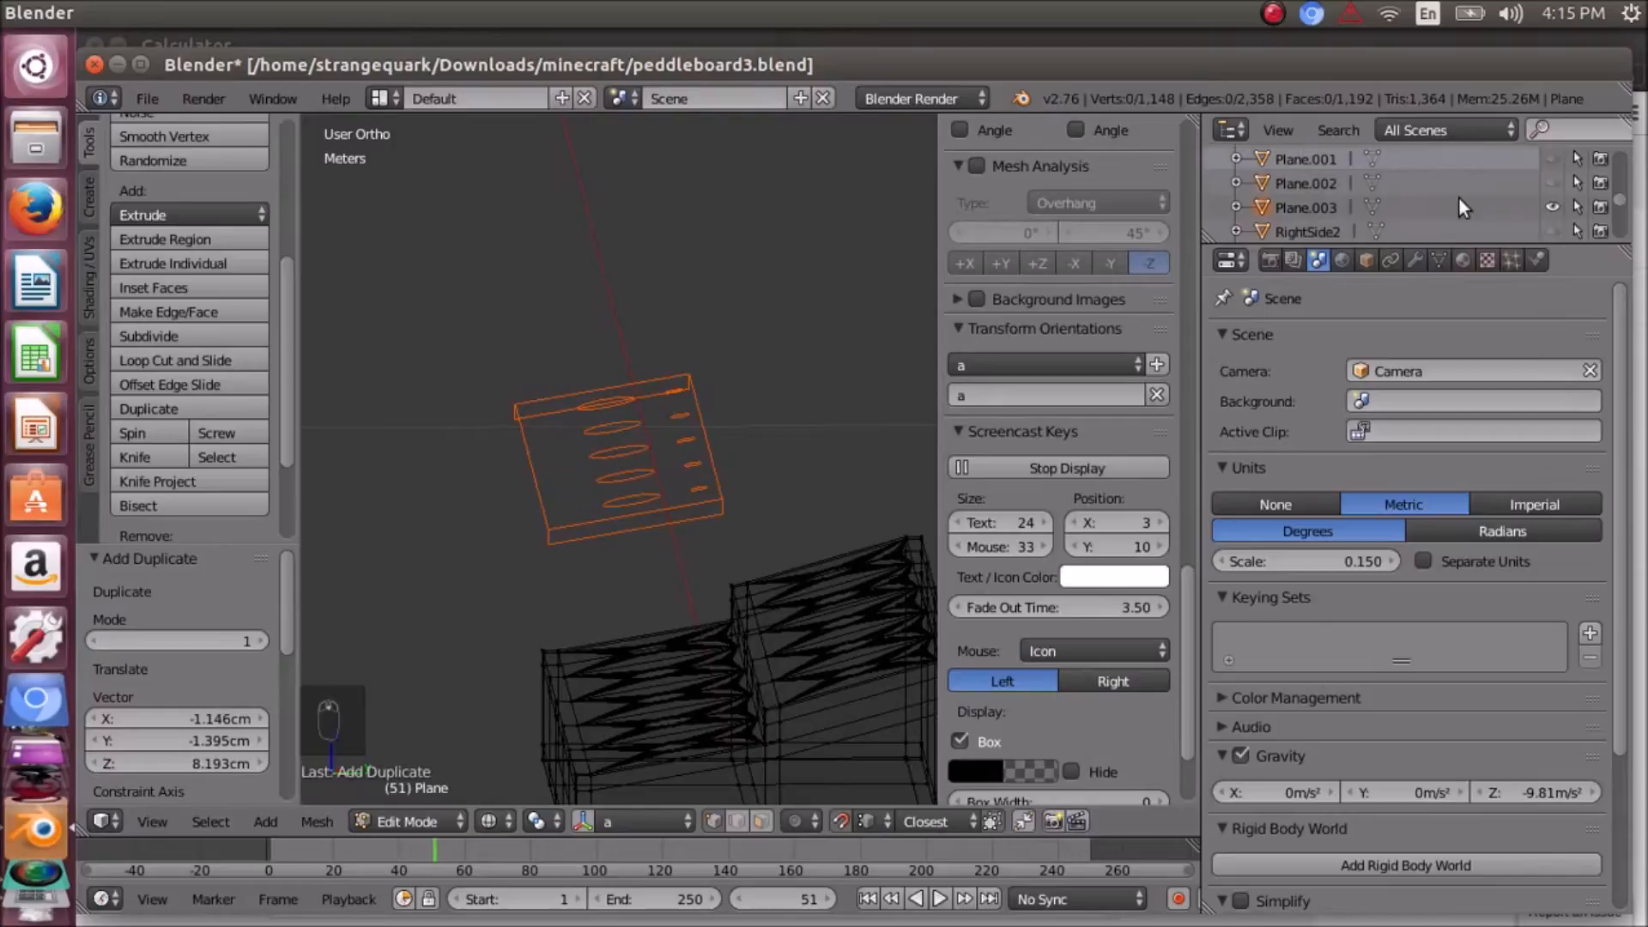
scroll(1455, 198, "up", 2)
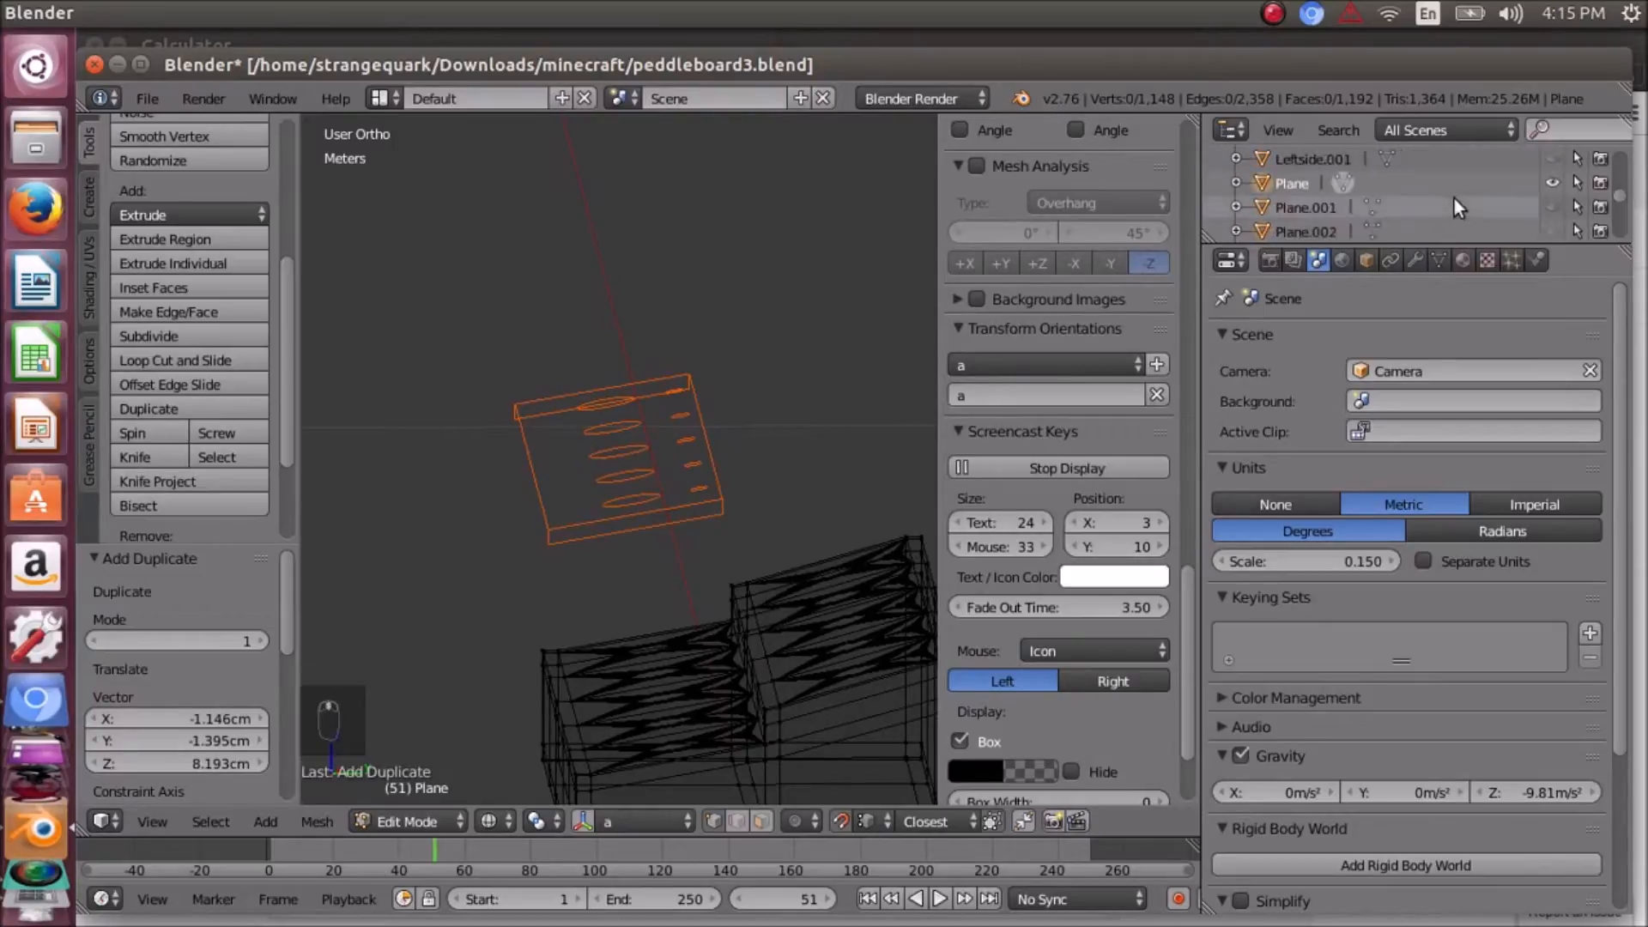
left_click(1310, 208)
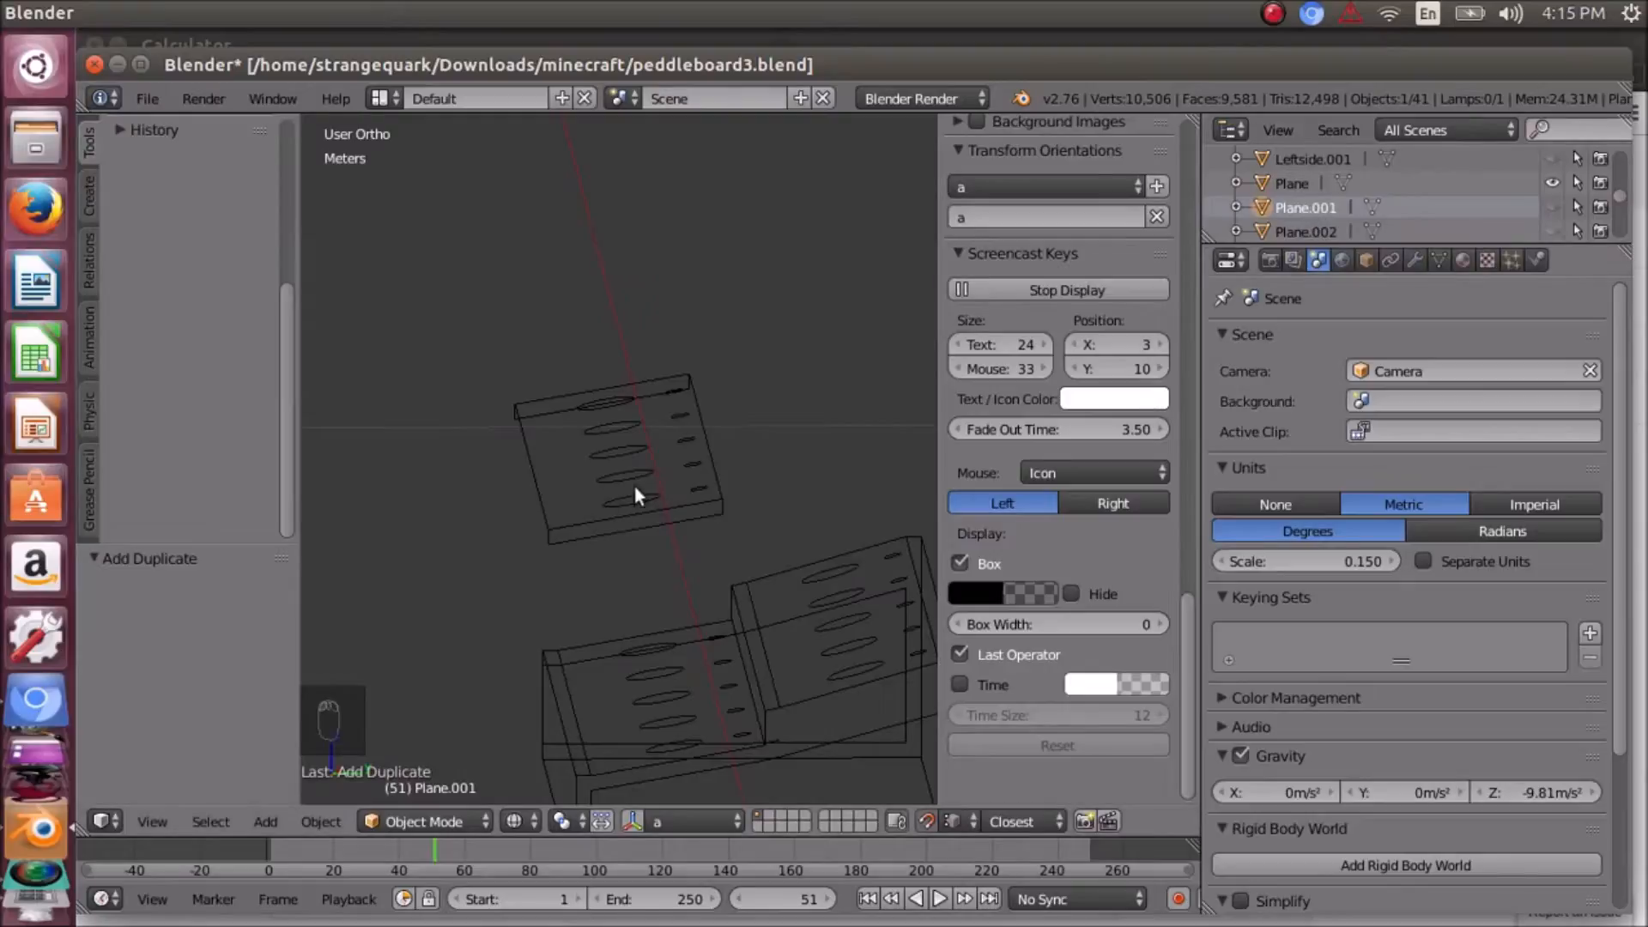
right_click(560, 503)
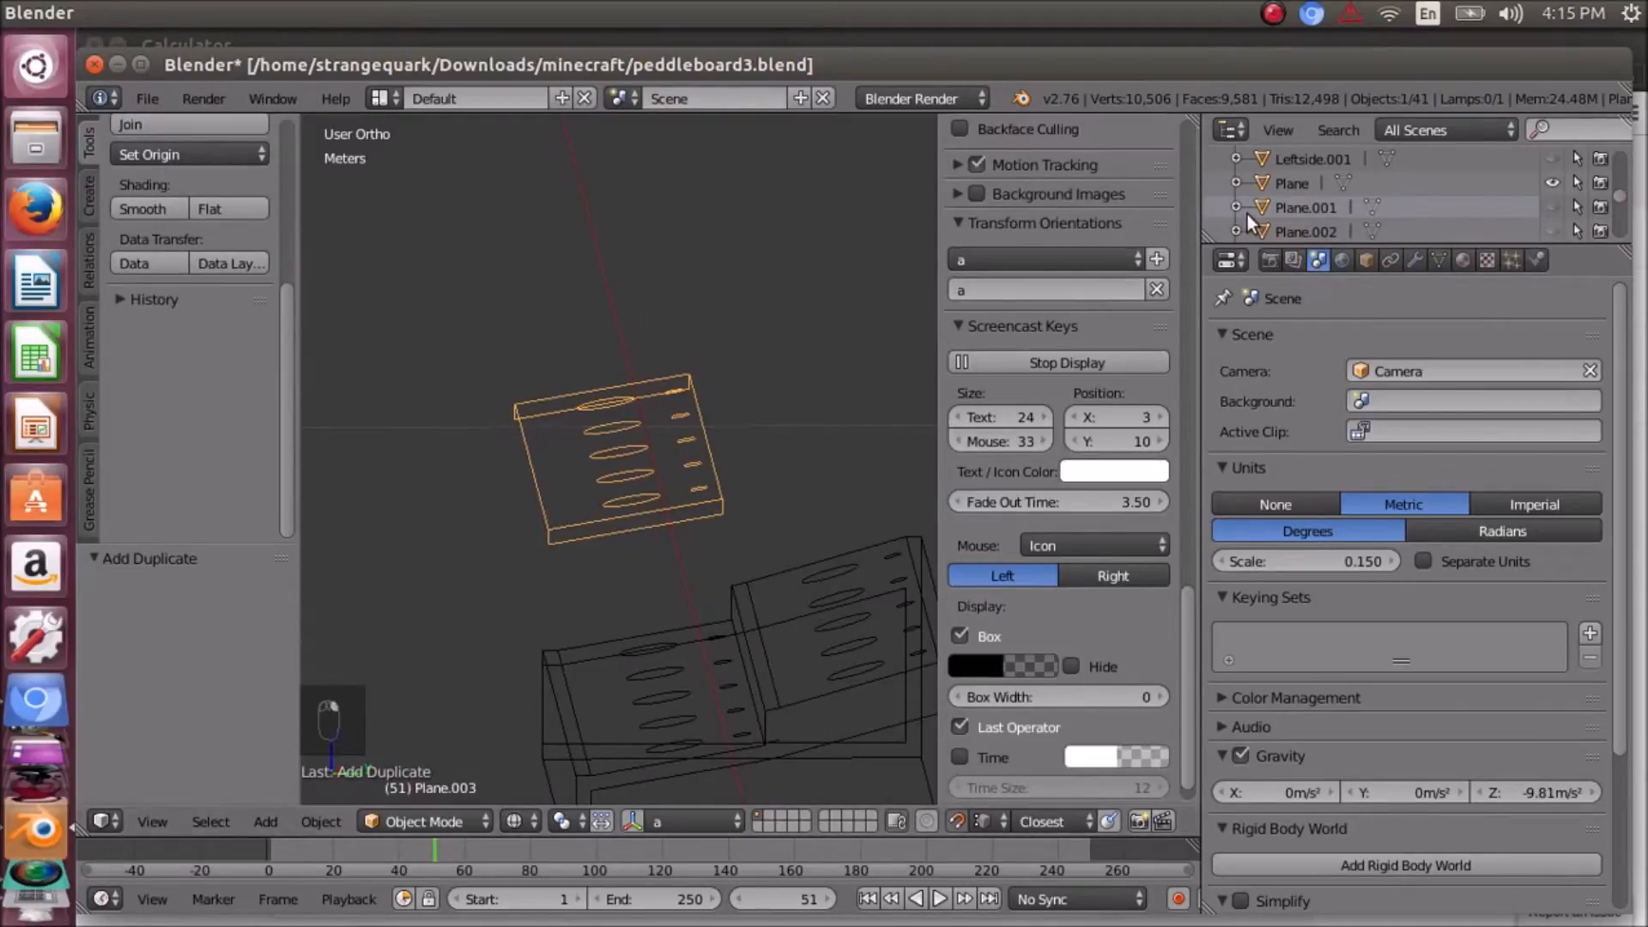
- Rename the separated panel object as TopLower.002
scroll(1280, 214, "down", 2)
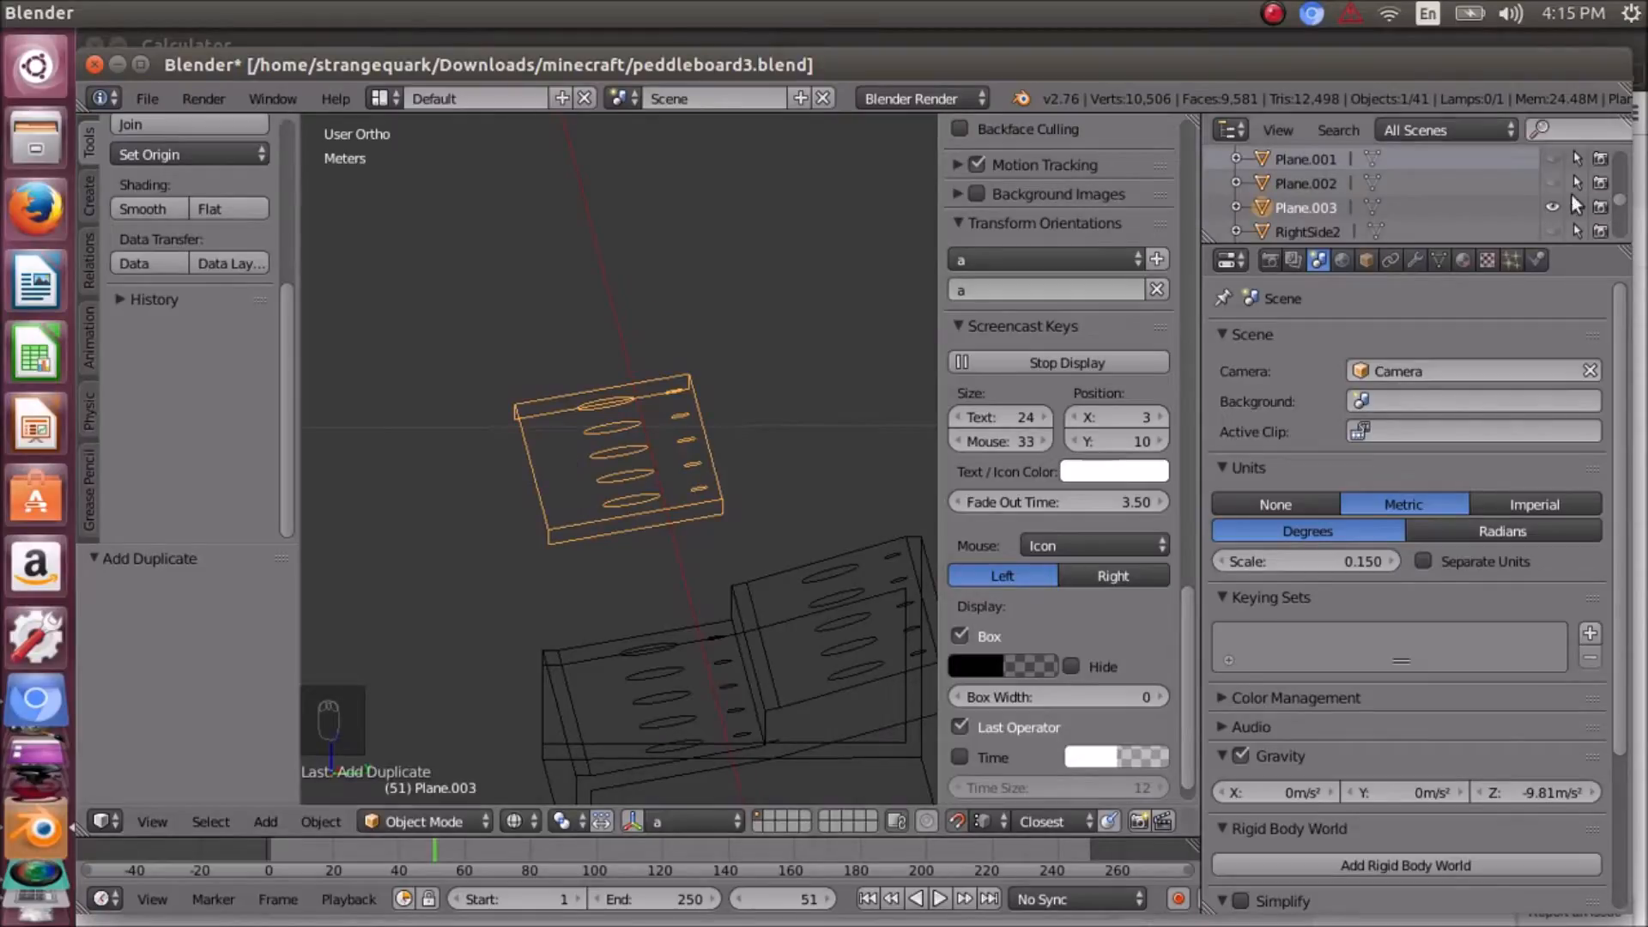
right_click(1308, 209)
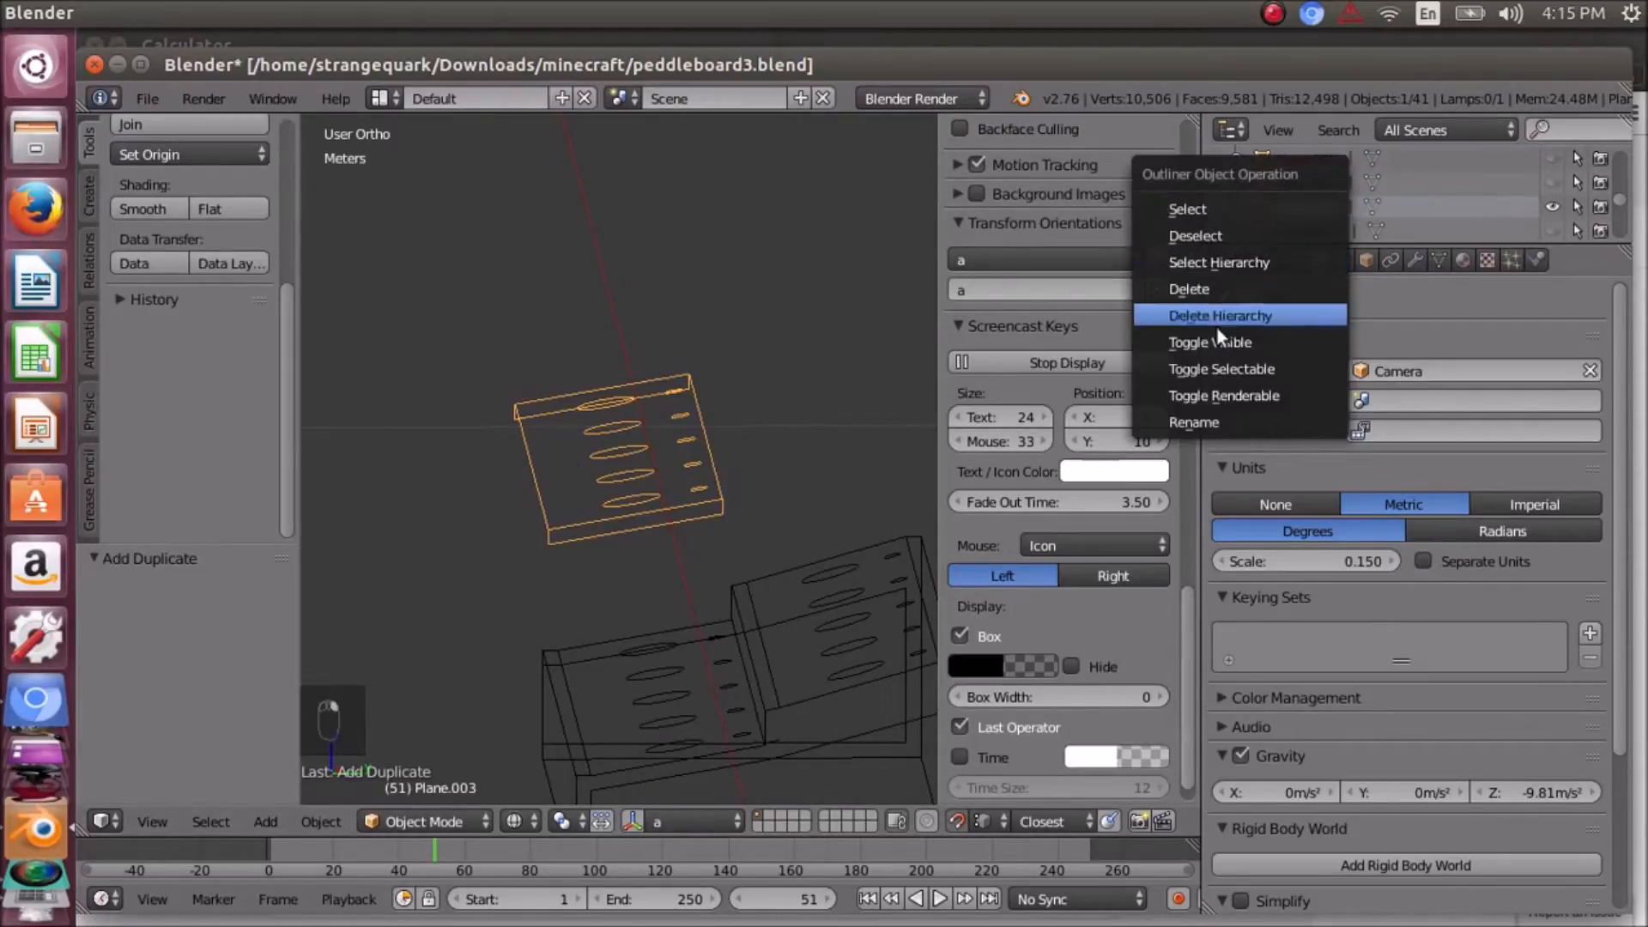
left_click(1214, 420)
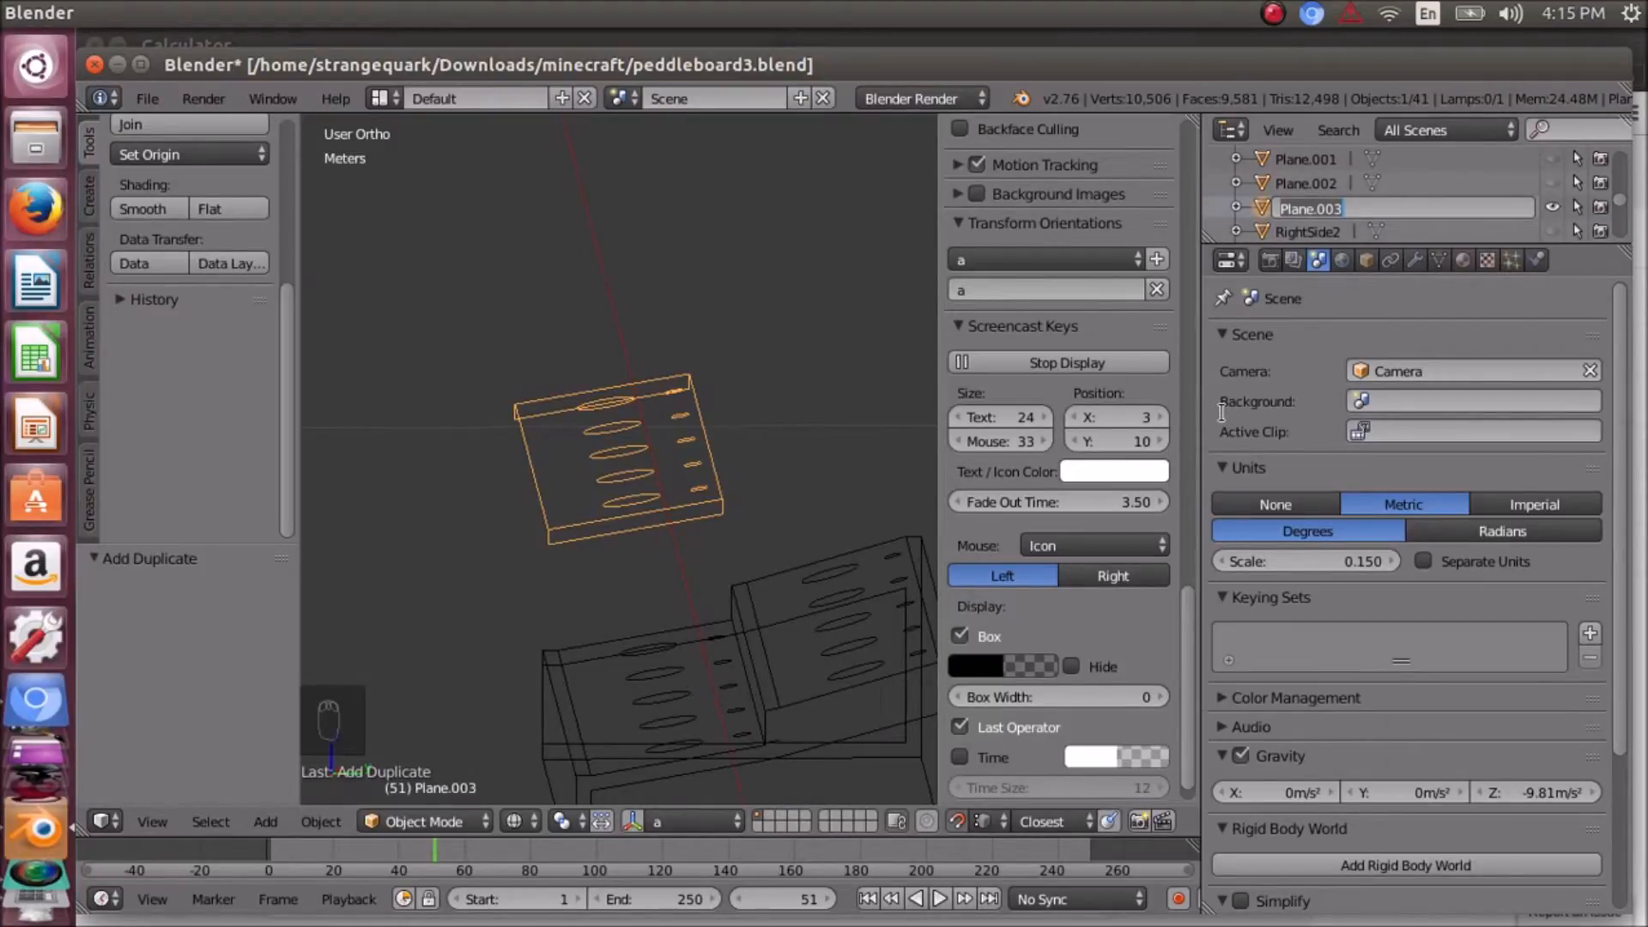
type("Tp")
key("Return")
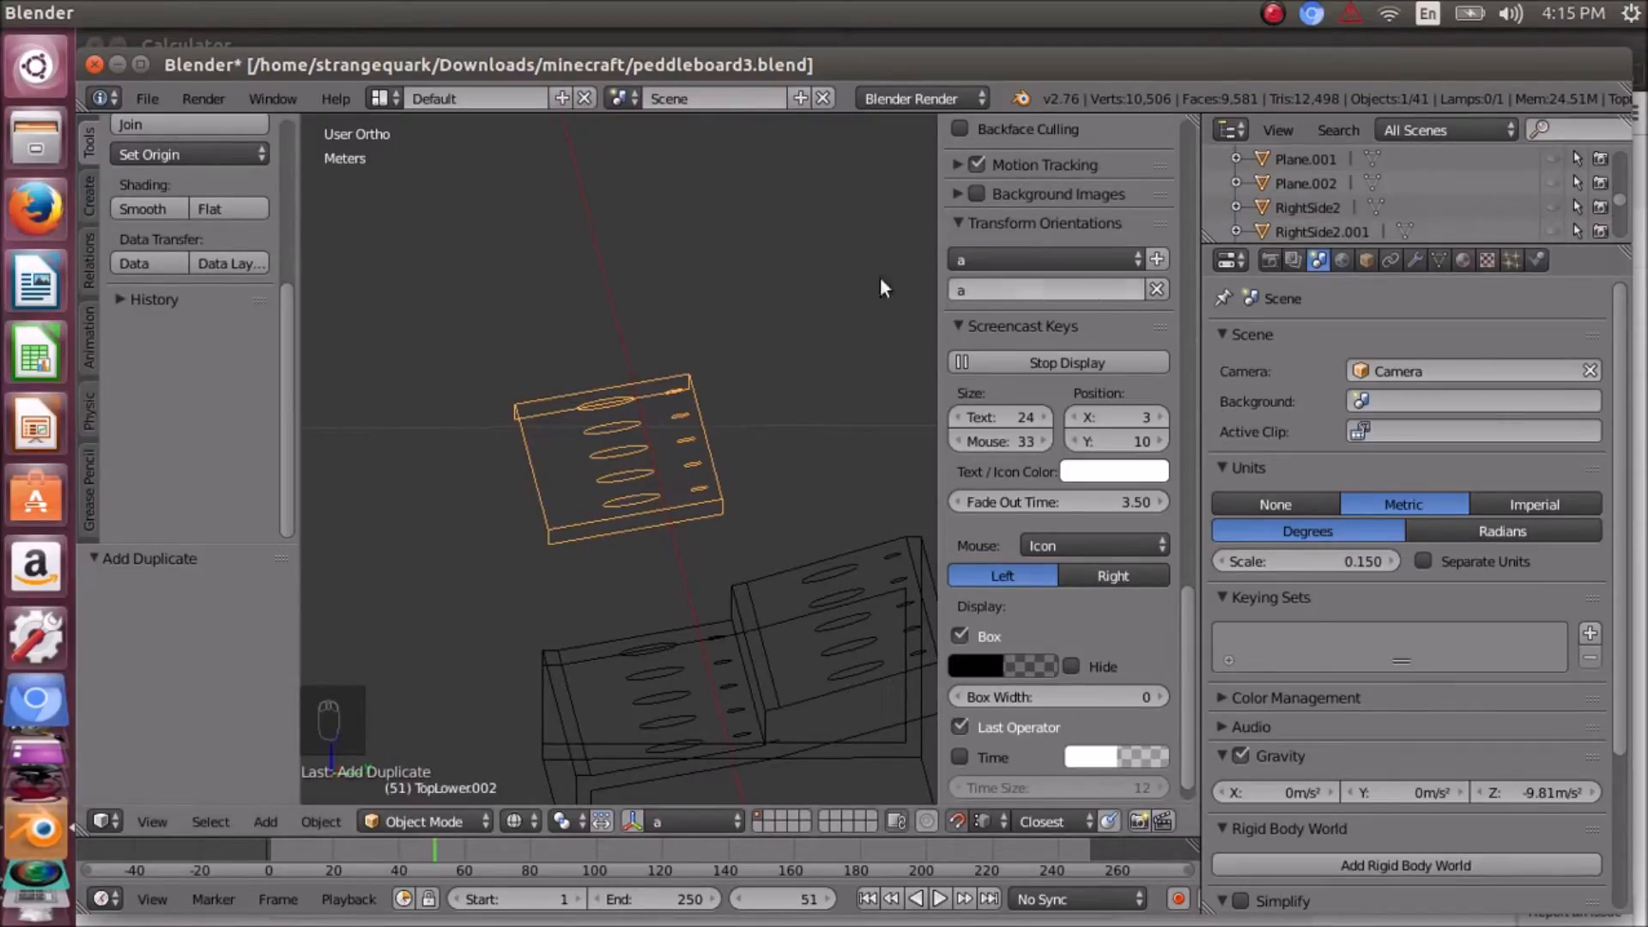
- Move the separated lower top panel clear of the frame by about 8.2 cm in X, 32.2 cm in Y and 3.3 mm in Z
middle_click_drag(580, 466, 620, 525)
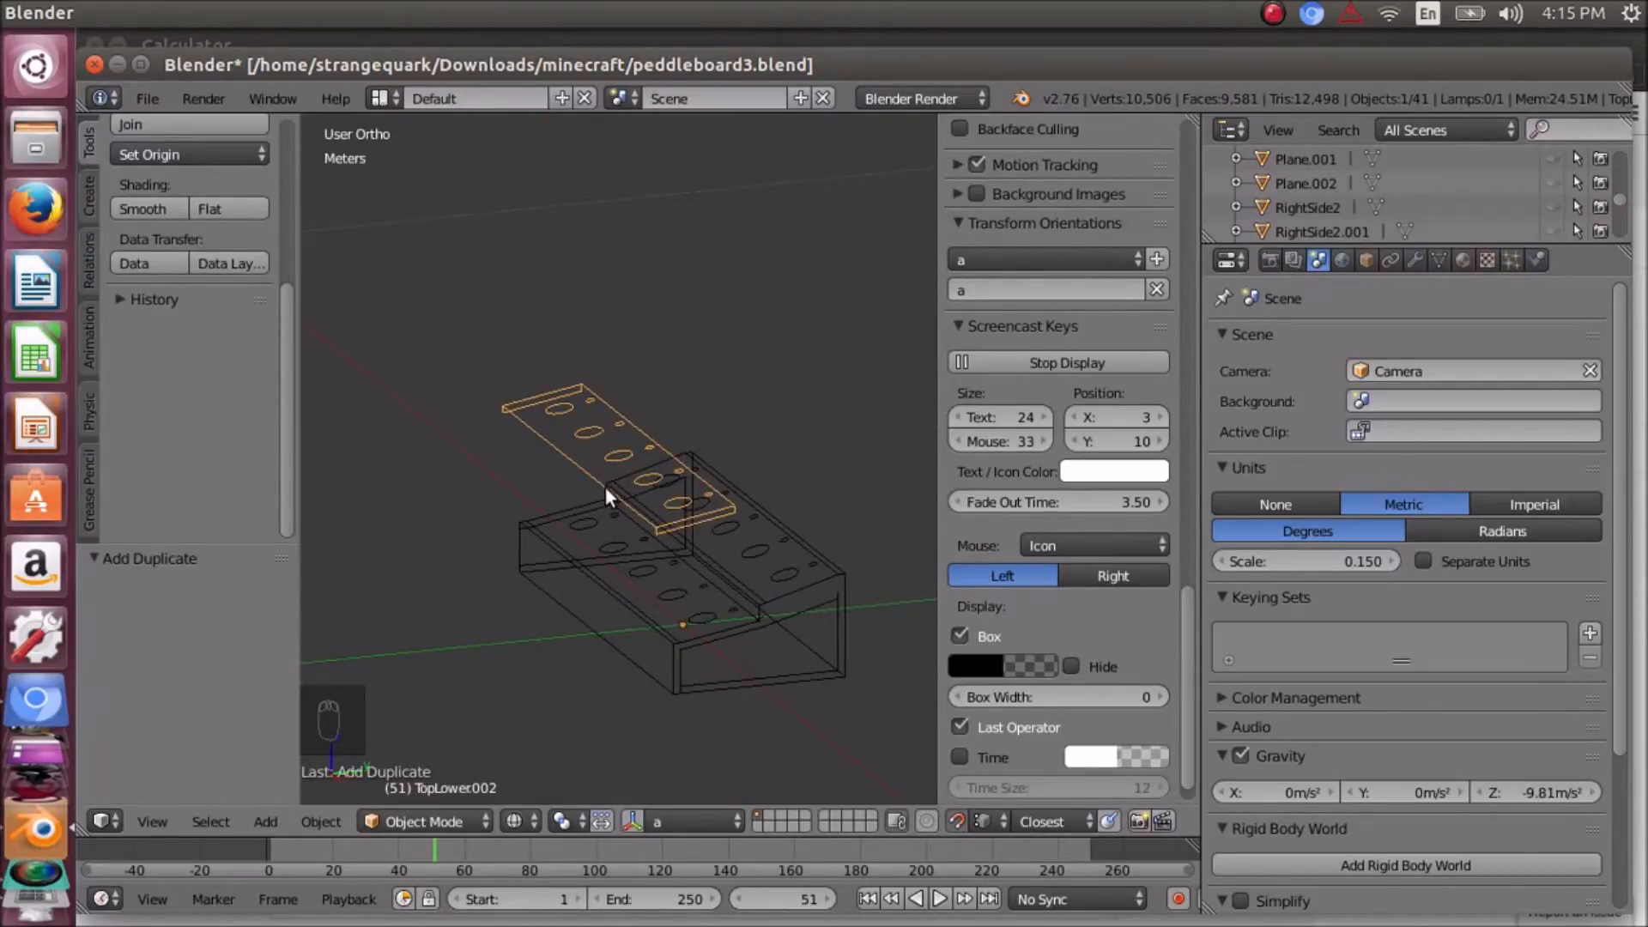
middle_click_drag(708, 377, 621, 376)
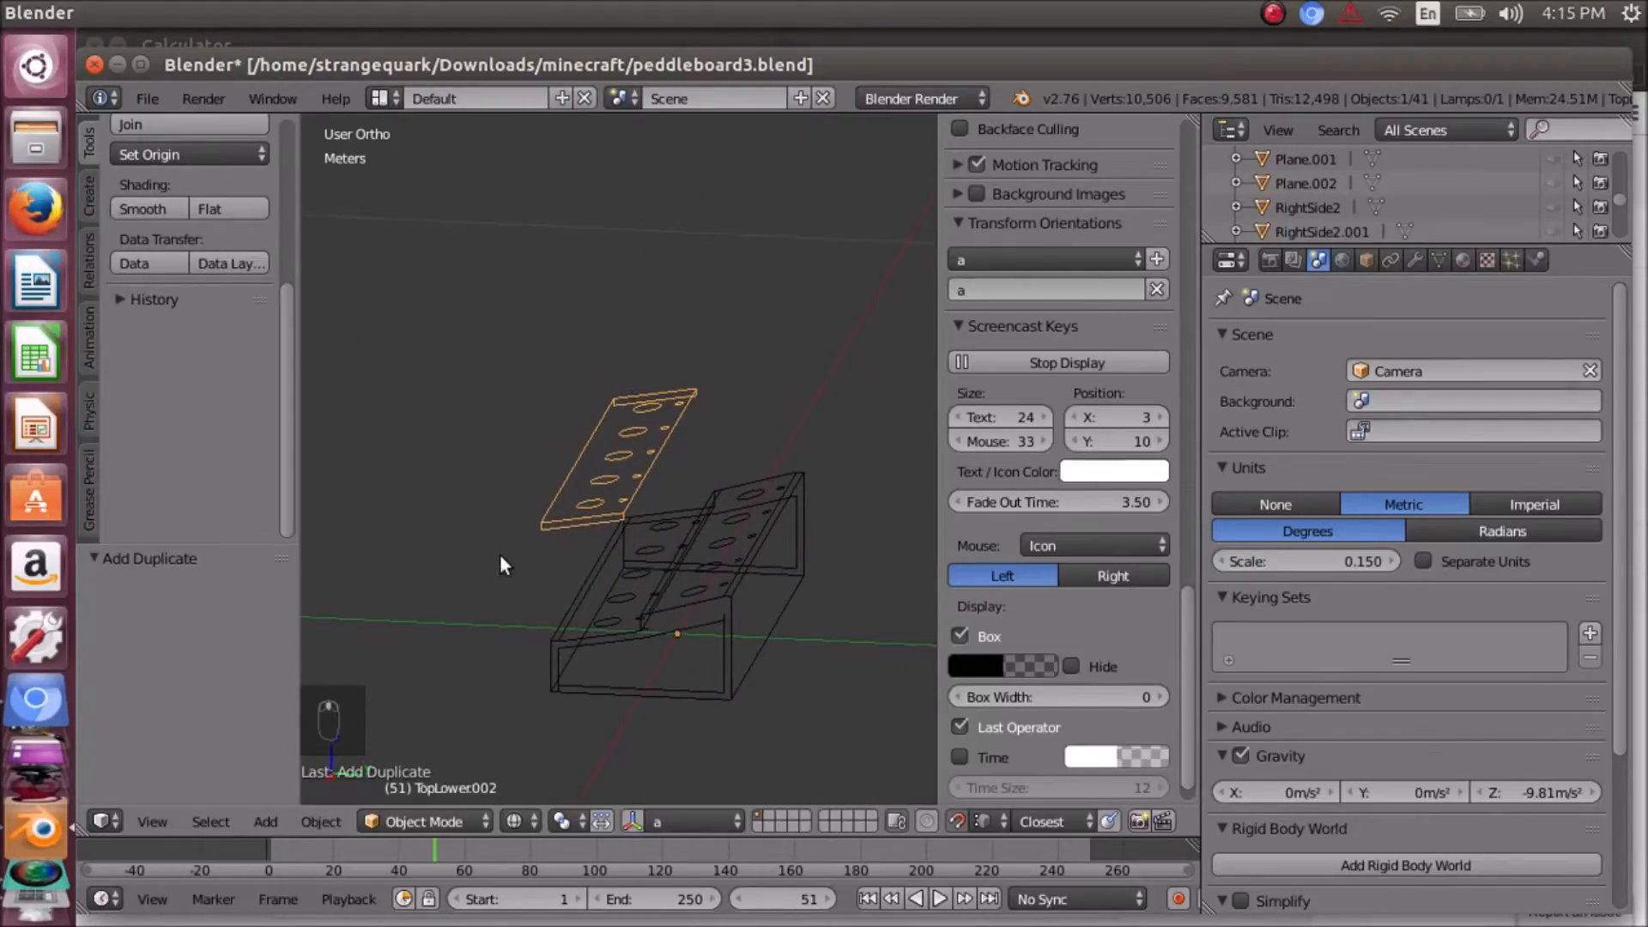
middle_click_drag(500, 554, 570, 561)
scroll(534, 519, "down", 4)
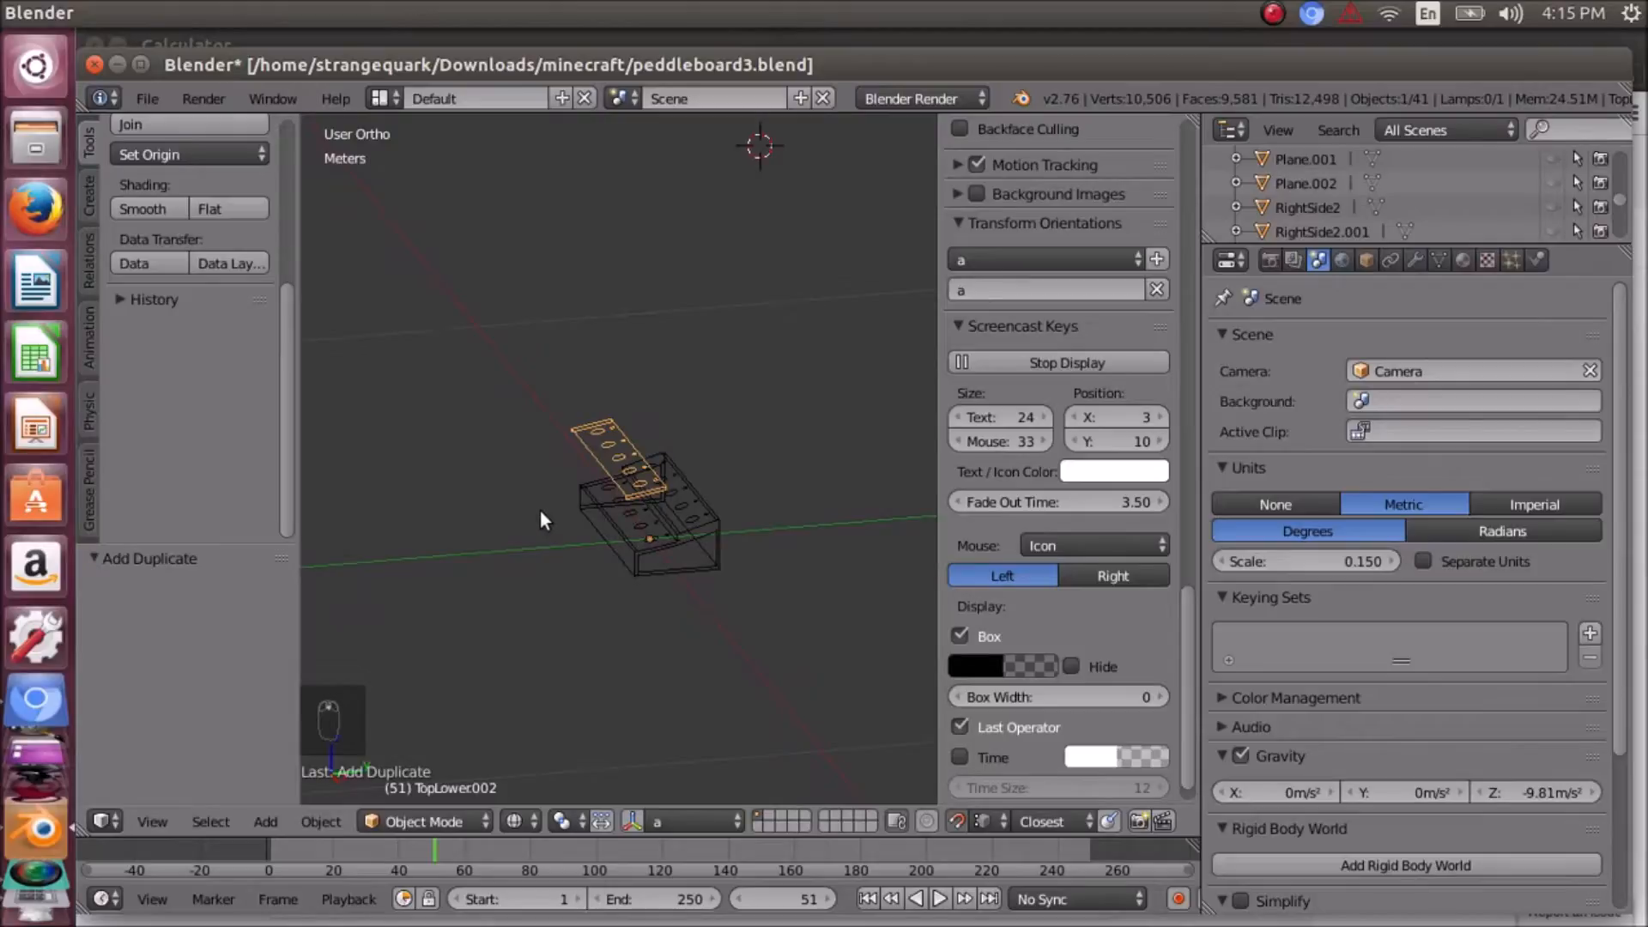
key("g")
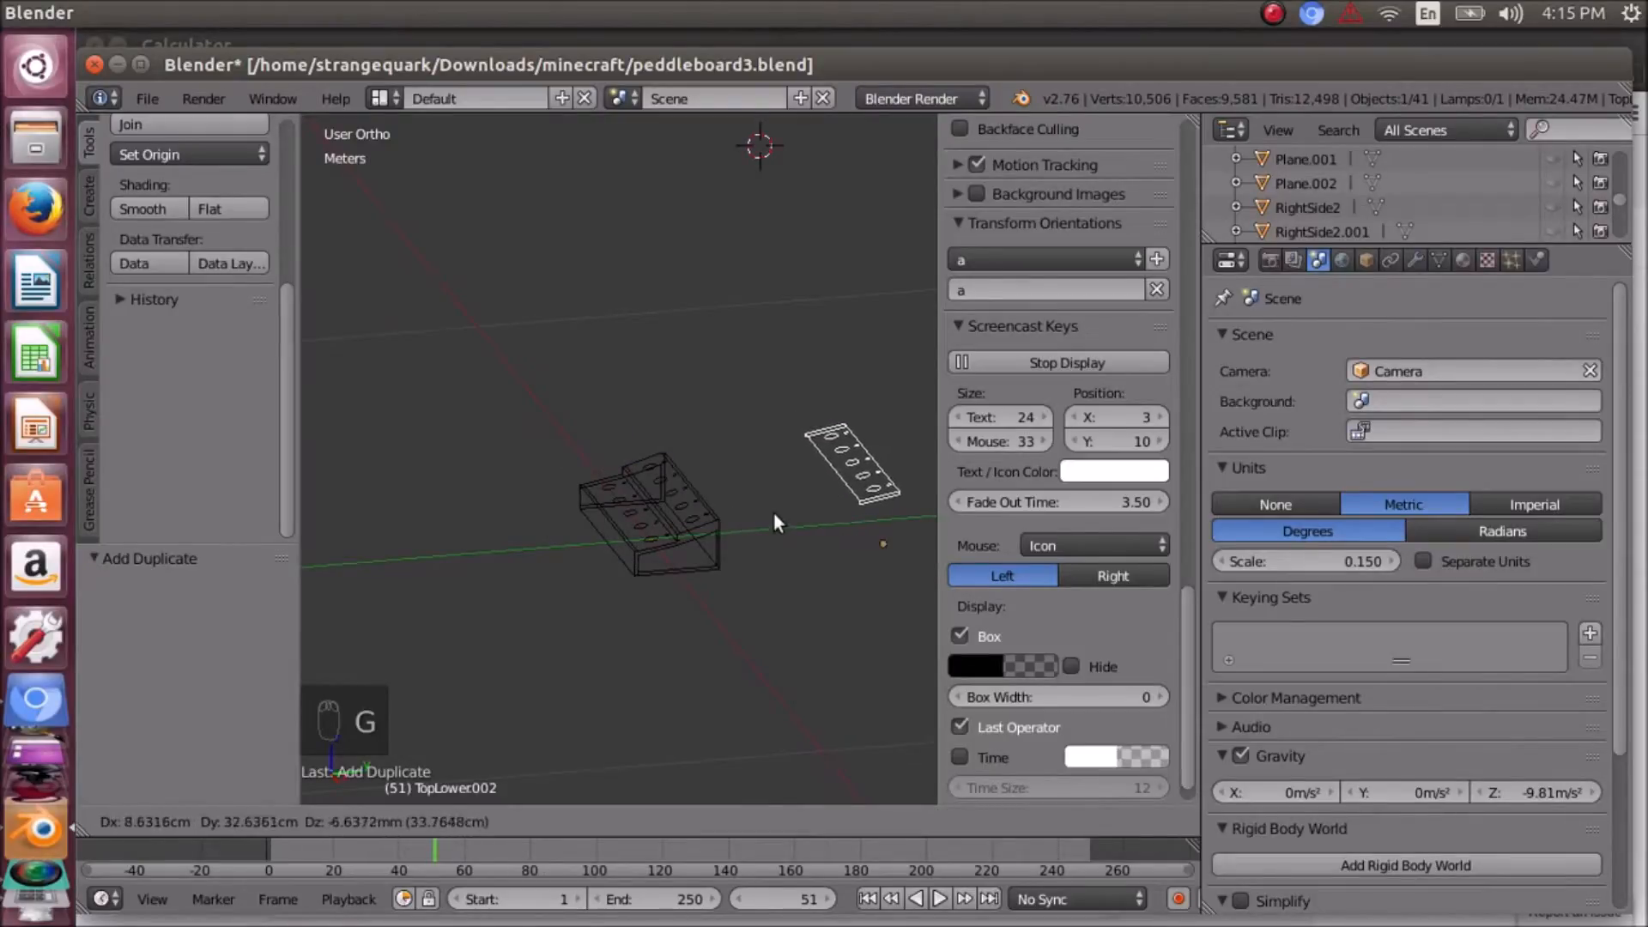
left_click(769, 508)
middle_click_drag(769, 510, 725, 535)
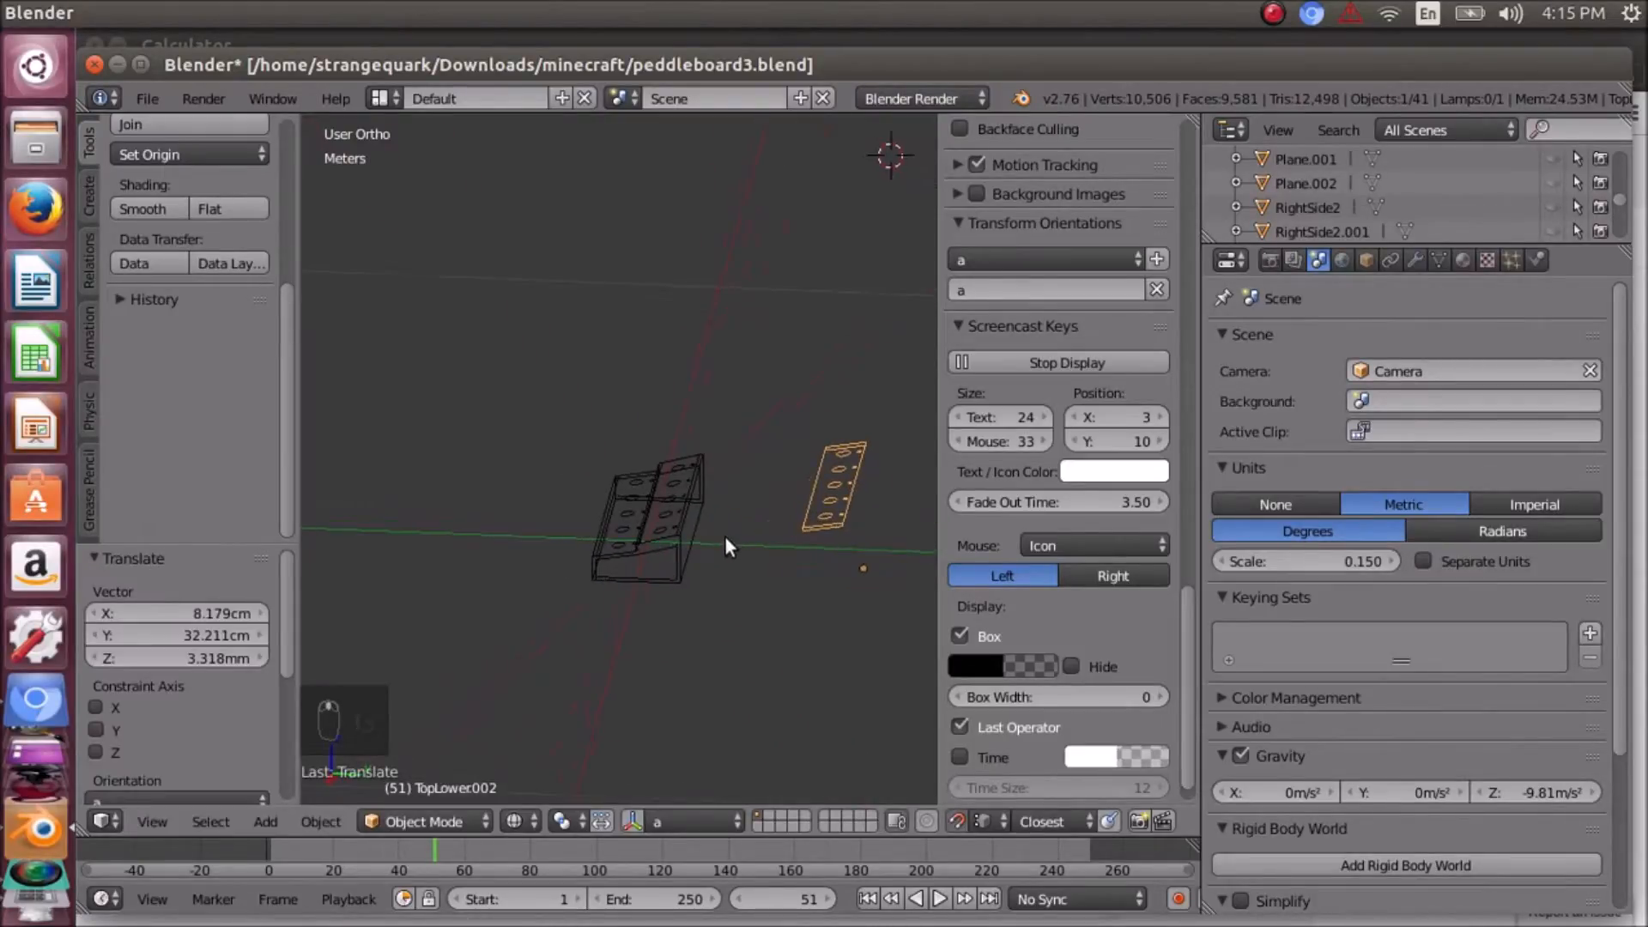
scroll(702, 563, "up", 5)
scroll(701, 562, "down", 4)
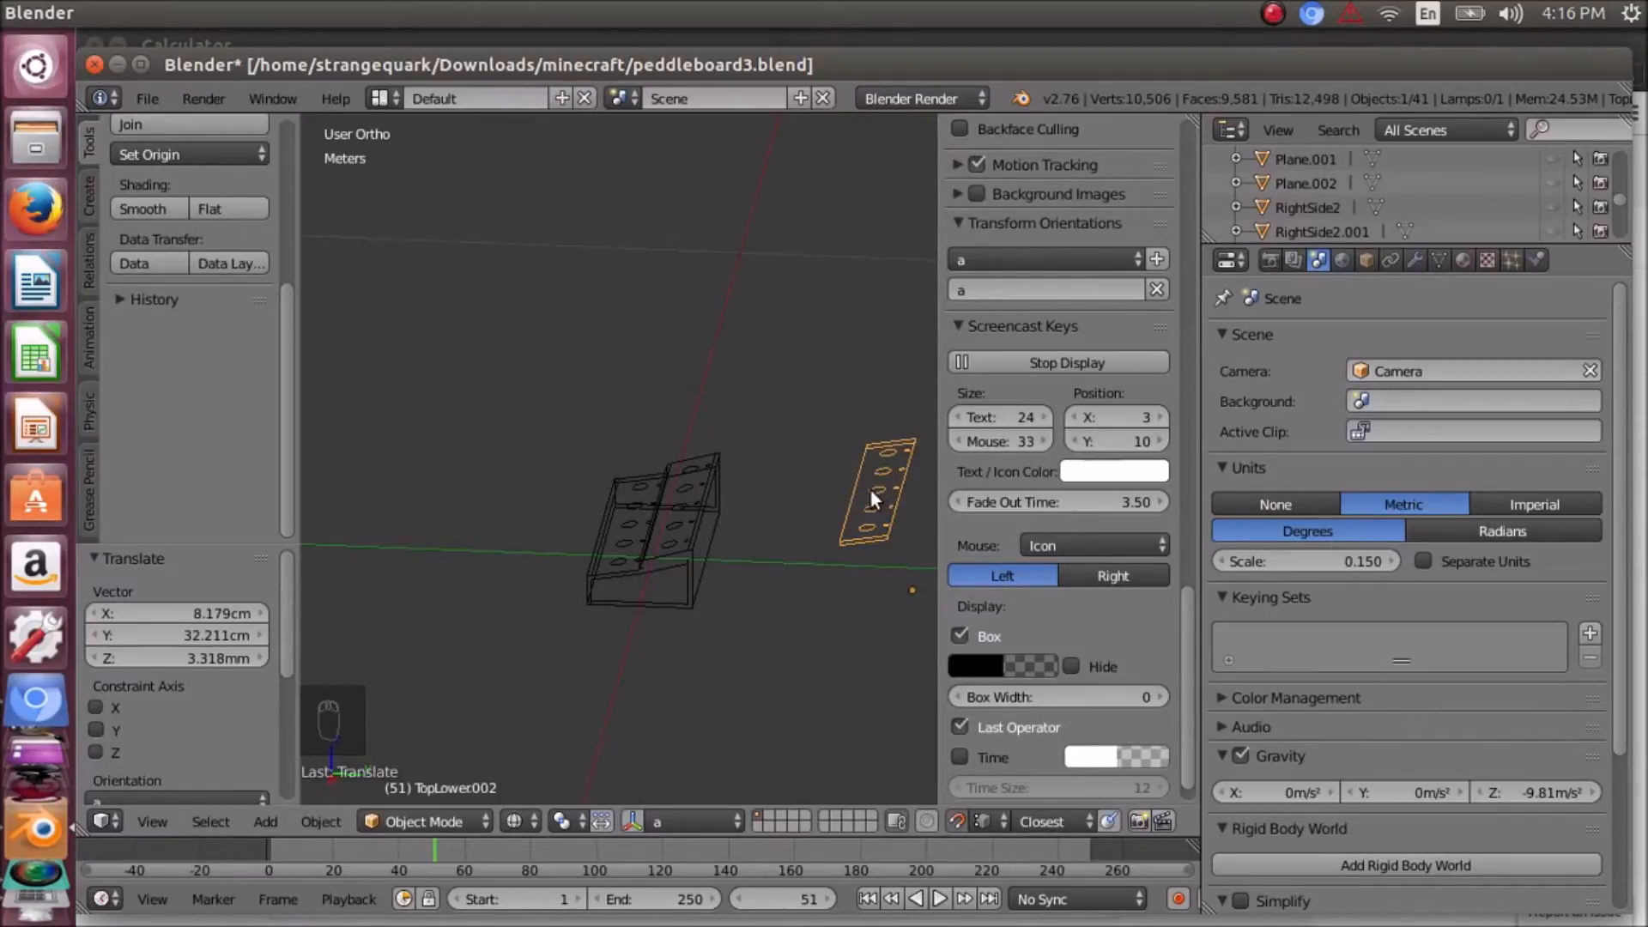
scroll(602, 563, "up", 3)
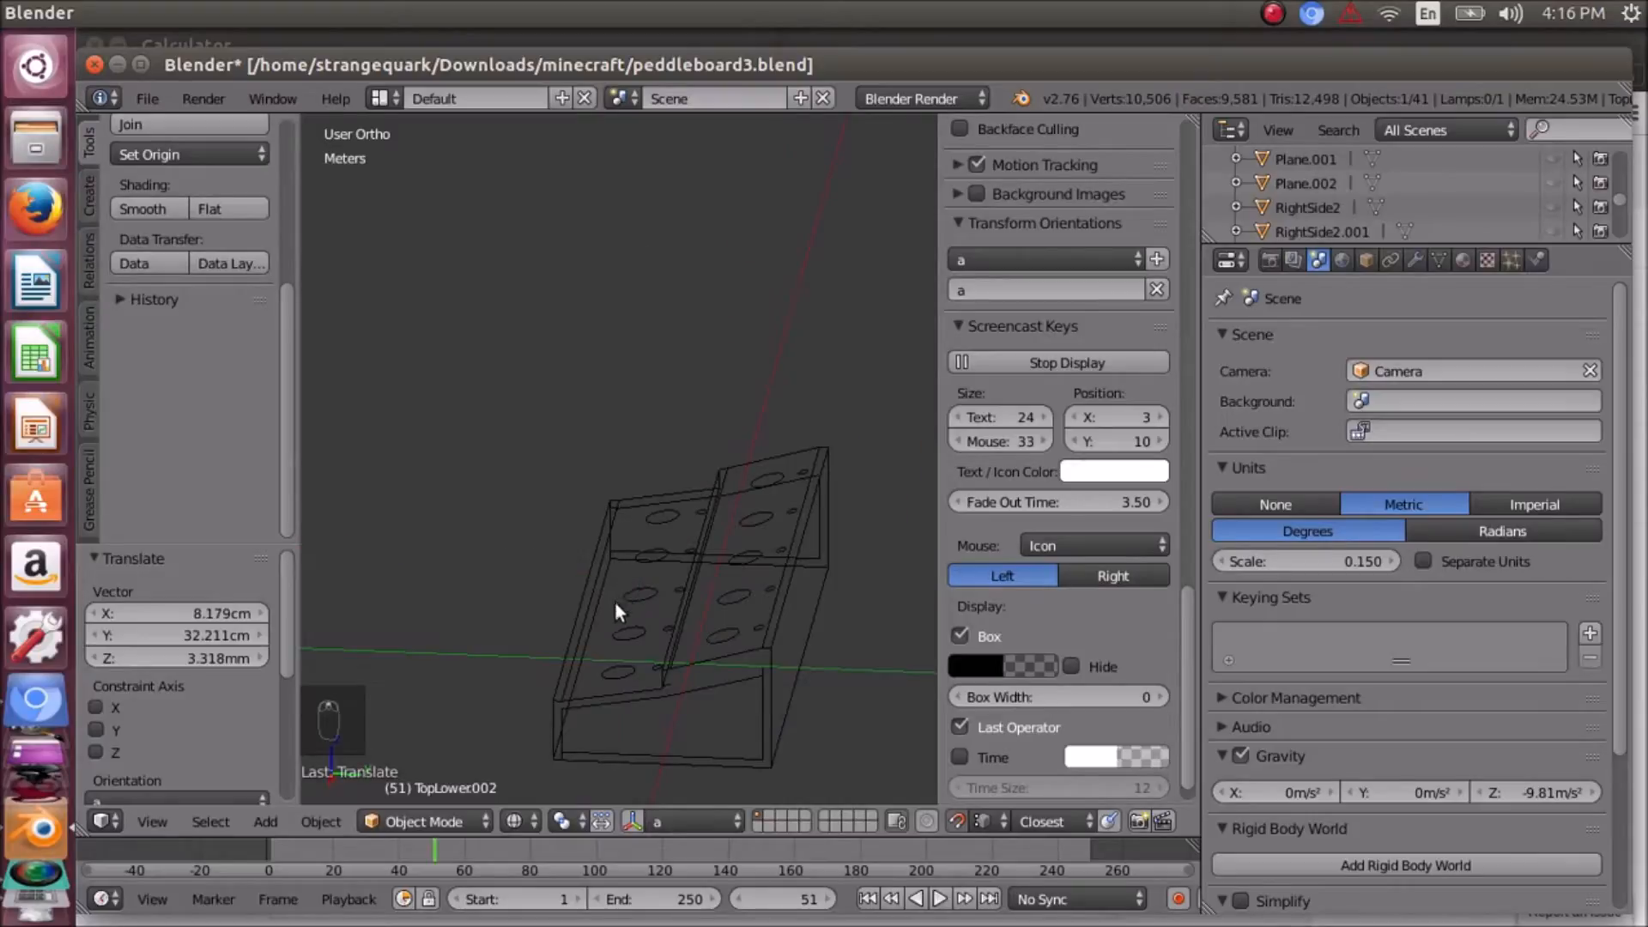
left_click(426, 819)
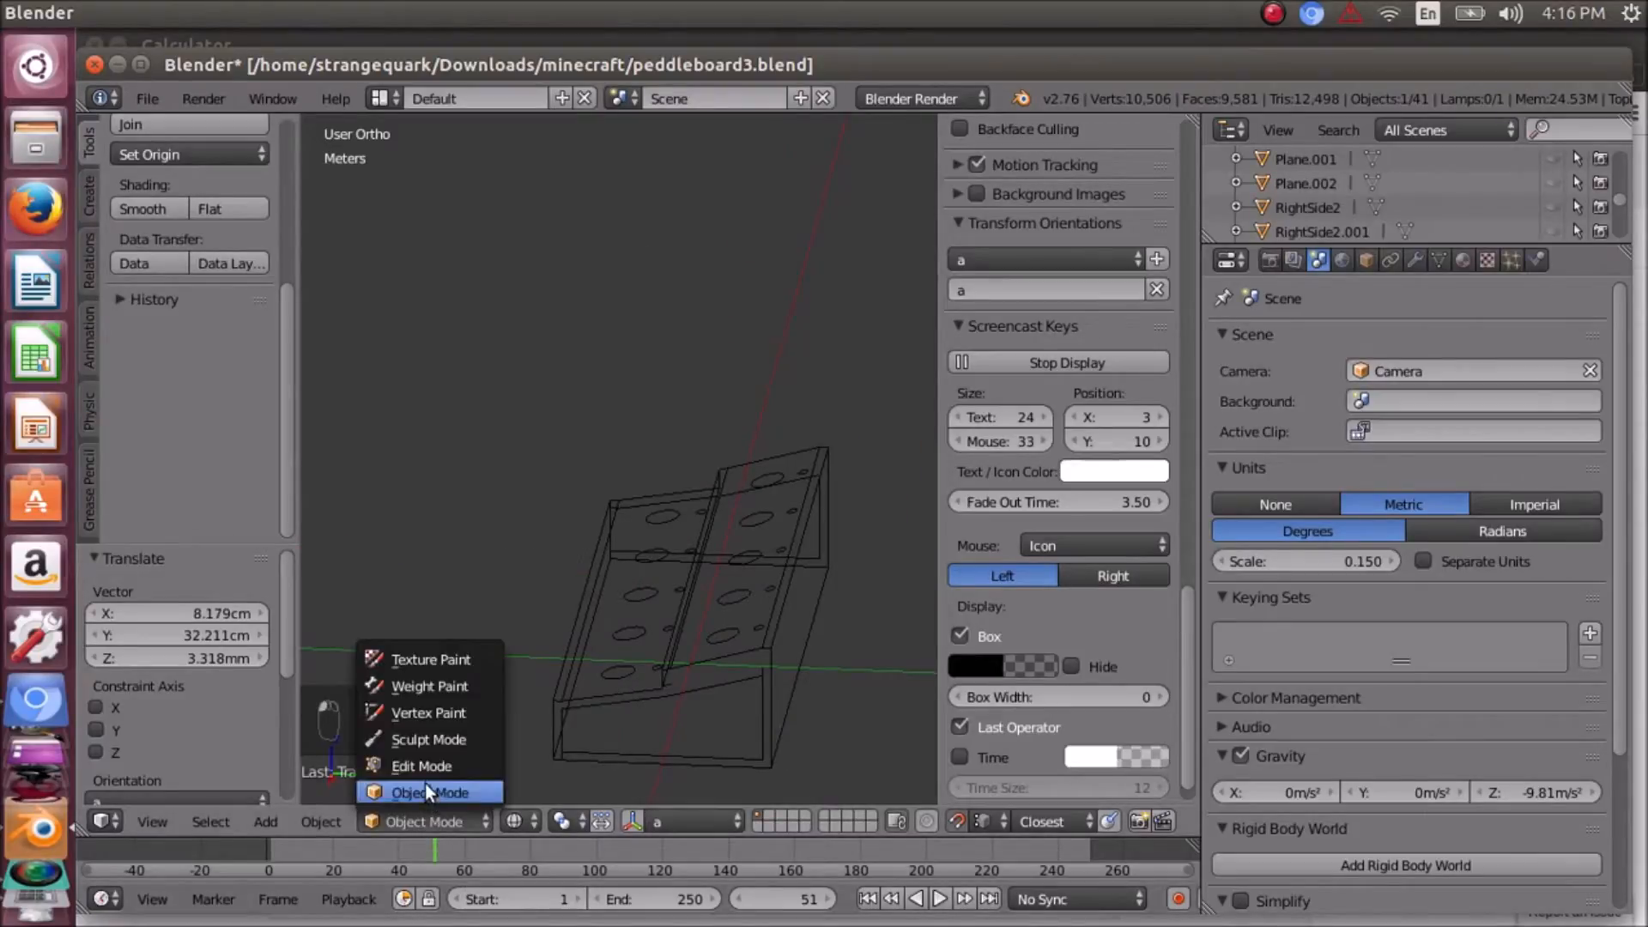
left_click(440, 761)
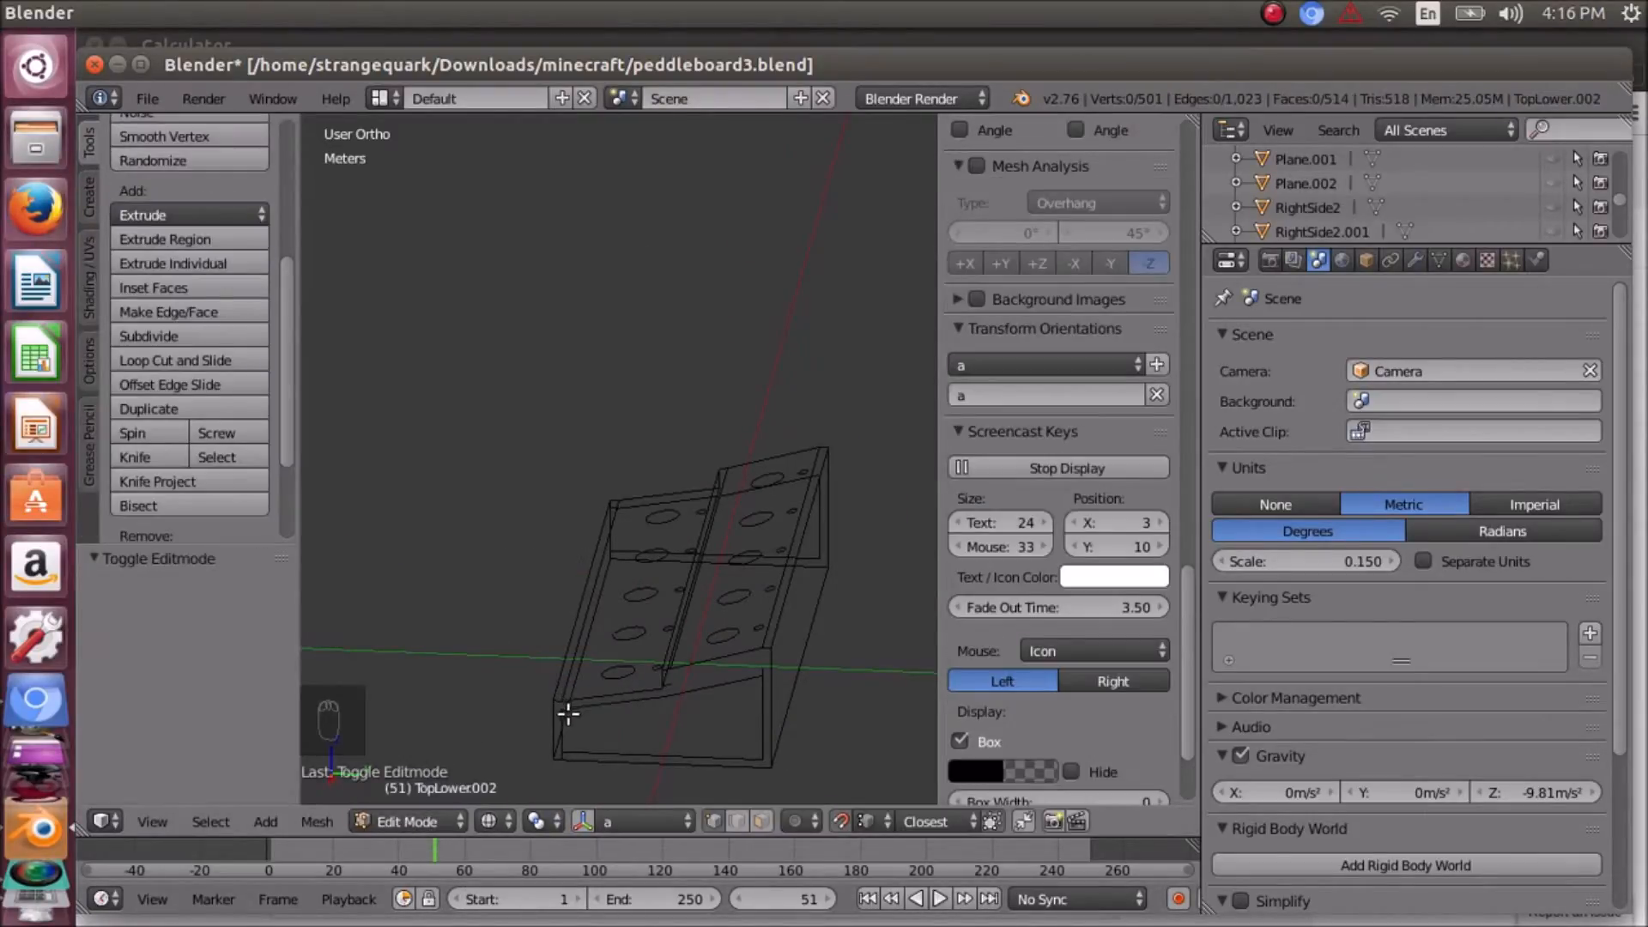
scroll(570, 651, "down", 3)
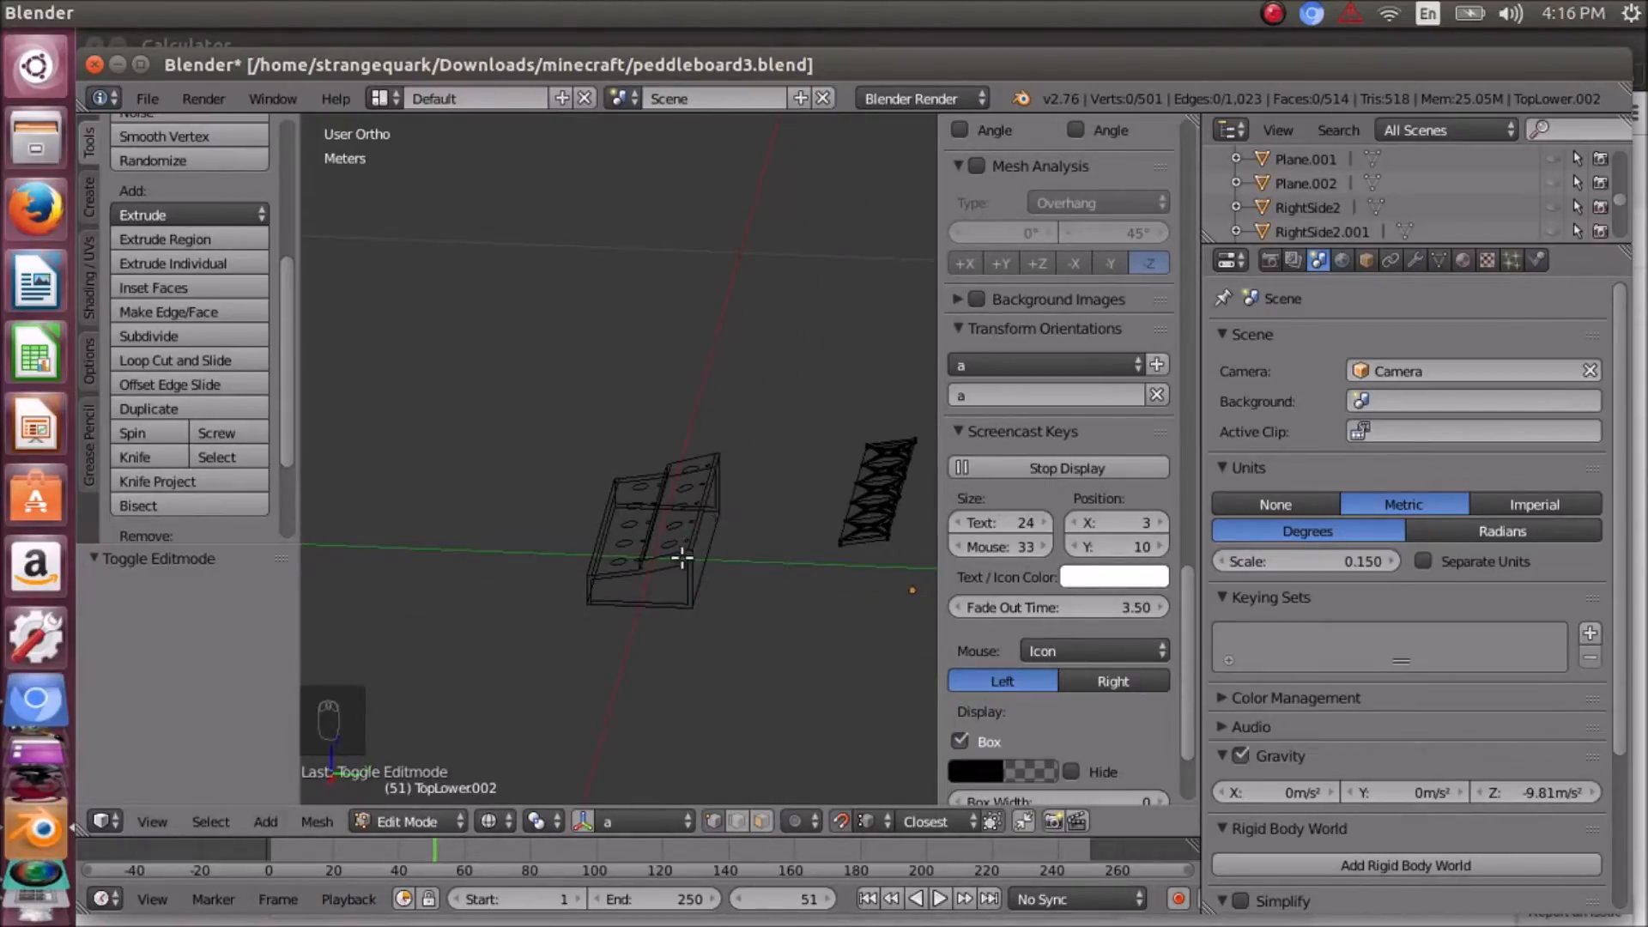
left_click(381, 823)
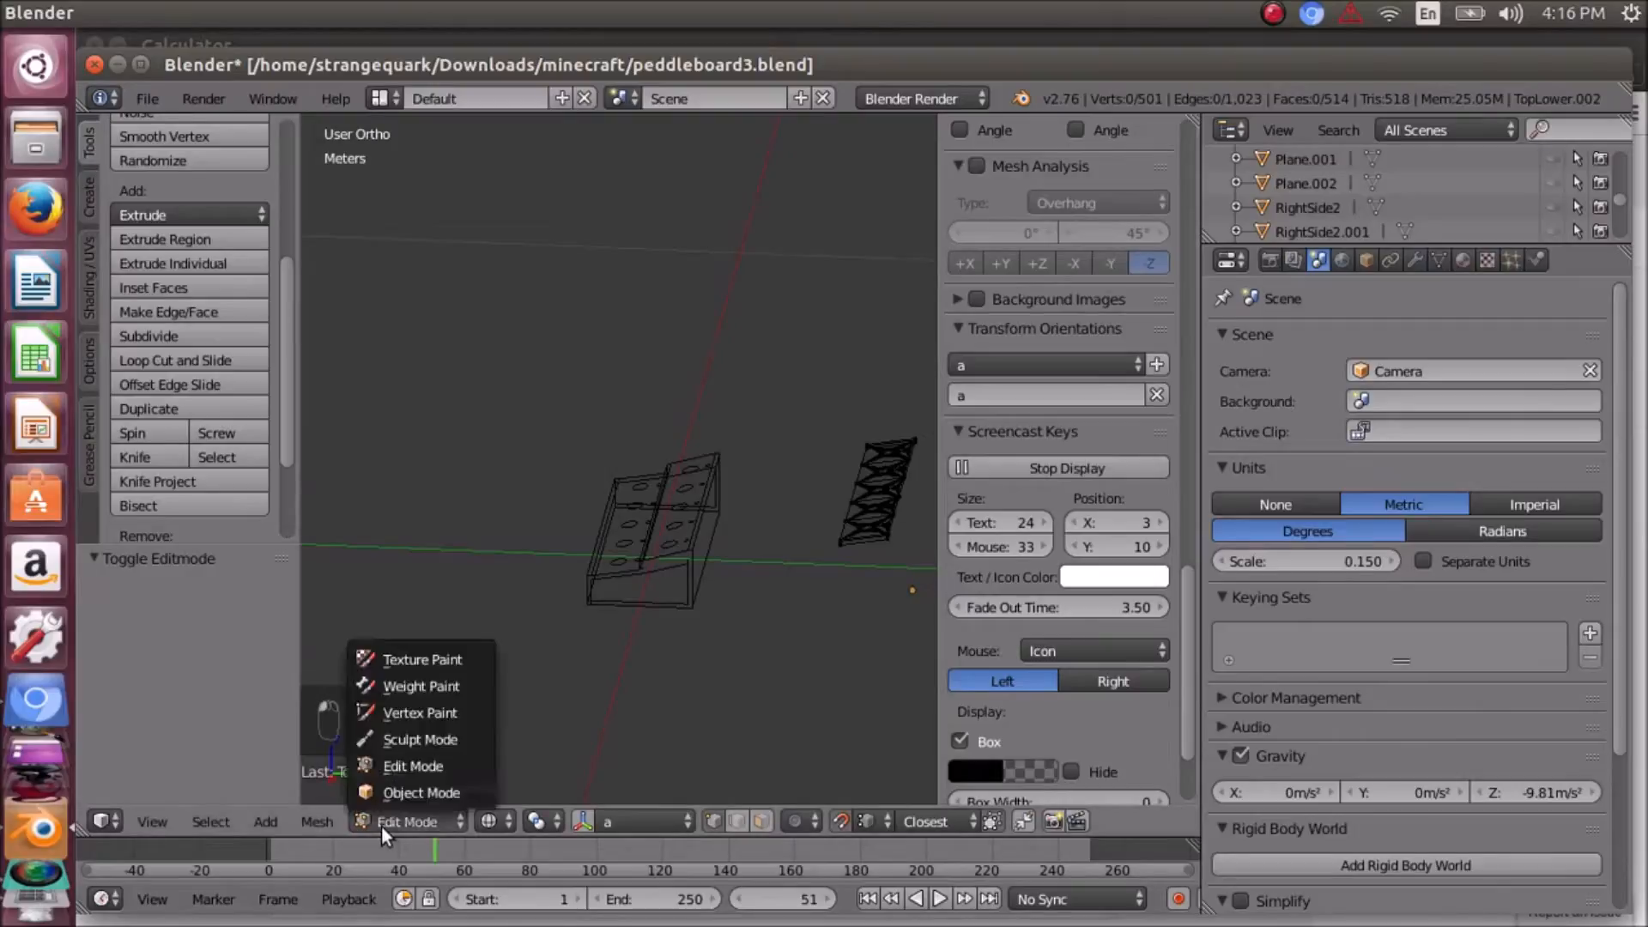
left_click(418, 785)
- Open the main pedal board mesh in Edit Mode and select a vertex at its low front corner
right_click(599, 570)
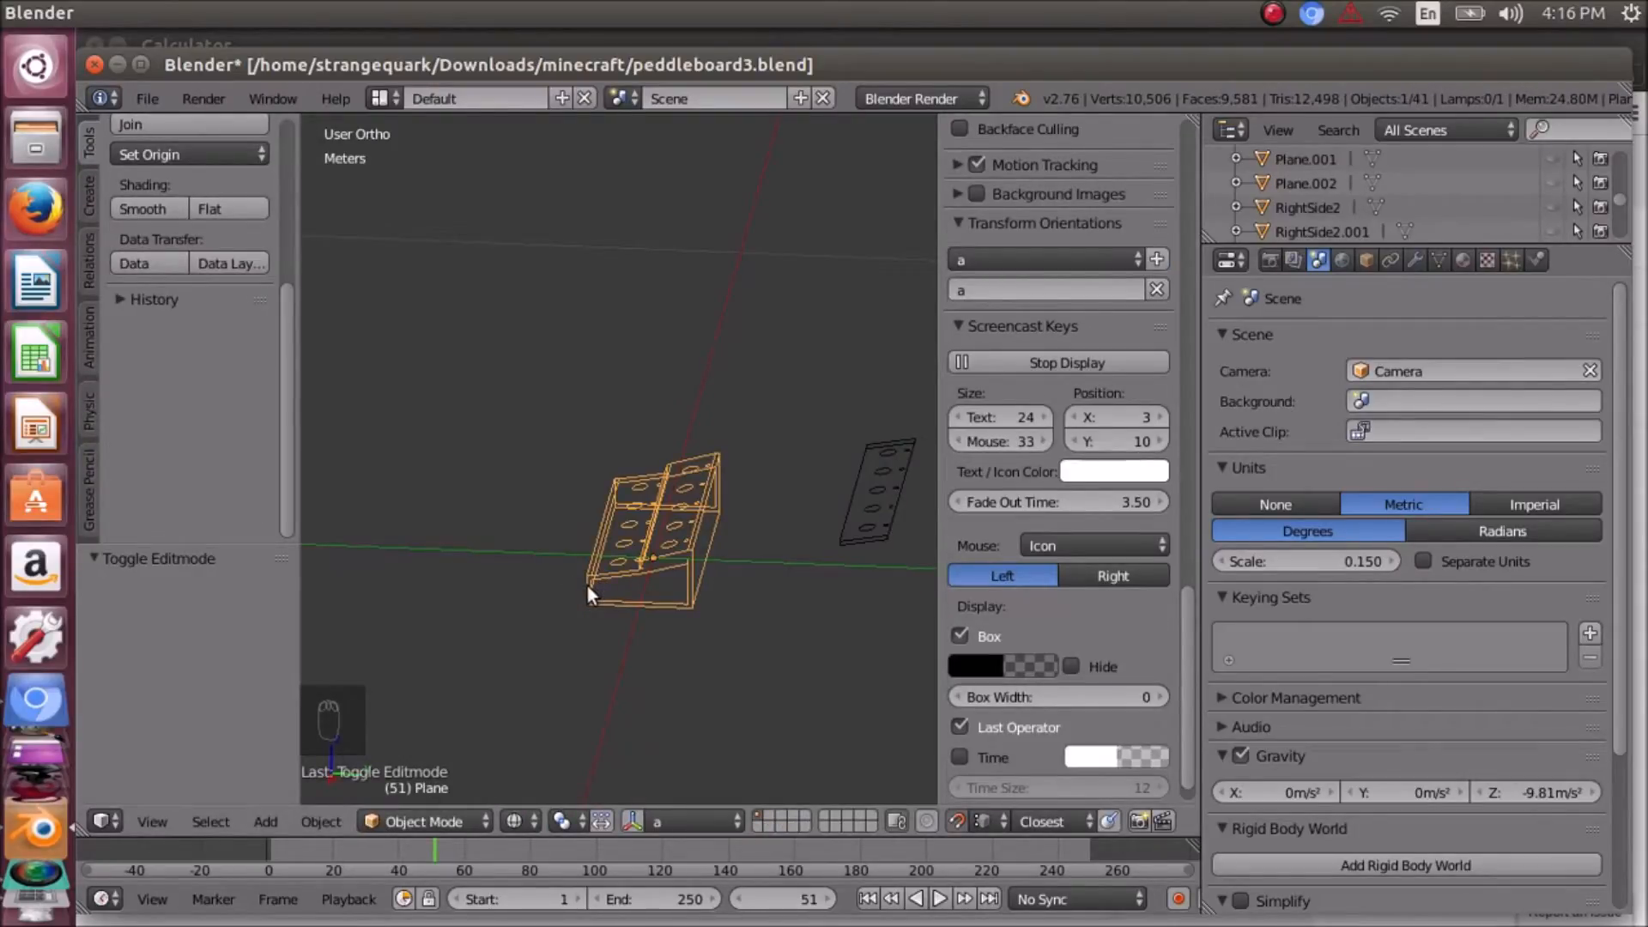
key("KP_Decimal")
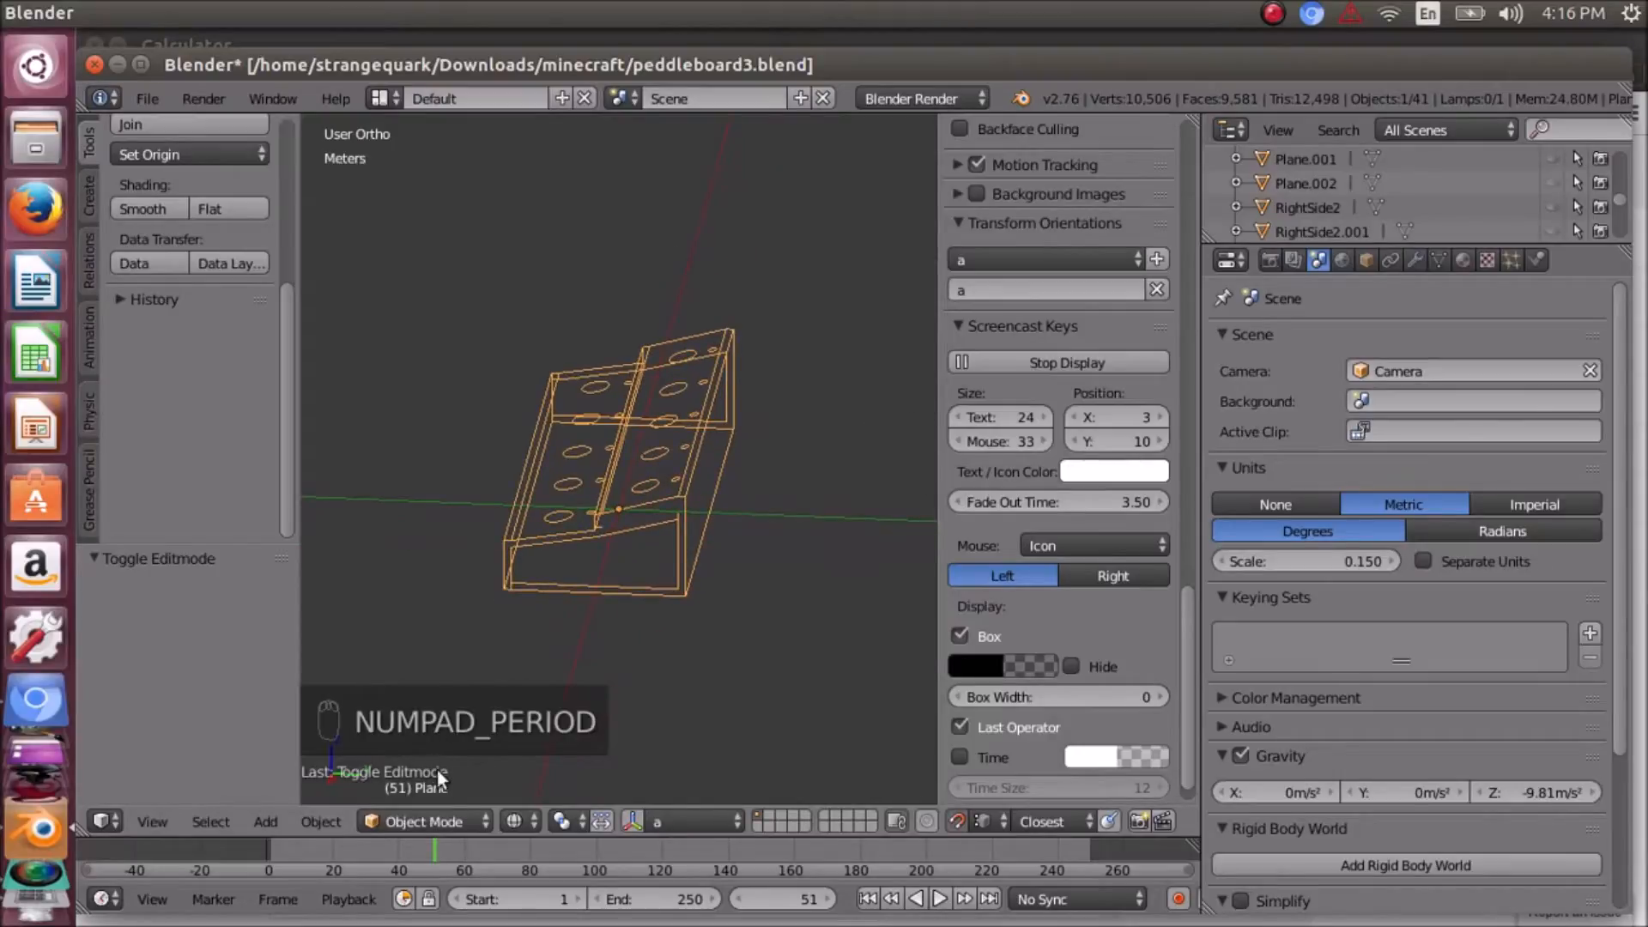
left_click(411, 820)
left_click(424, 763)
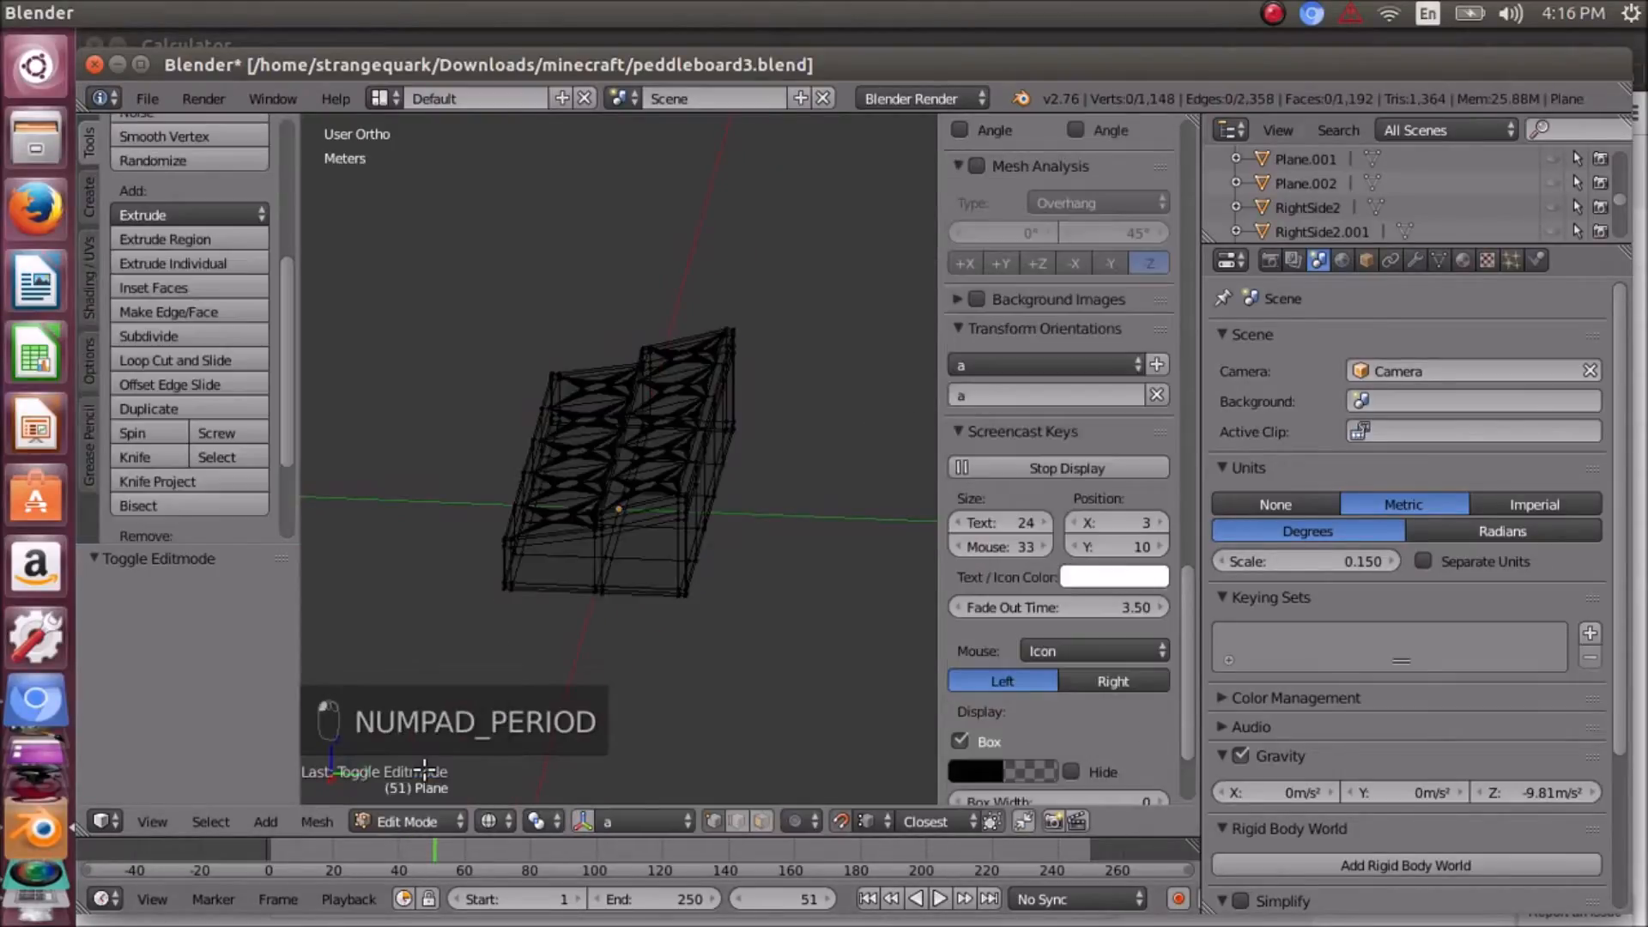
right_click(523, 556)
key("KP_Decimal")
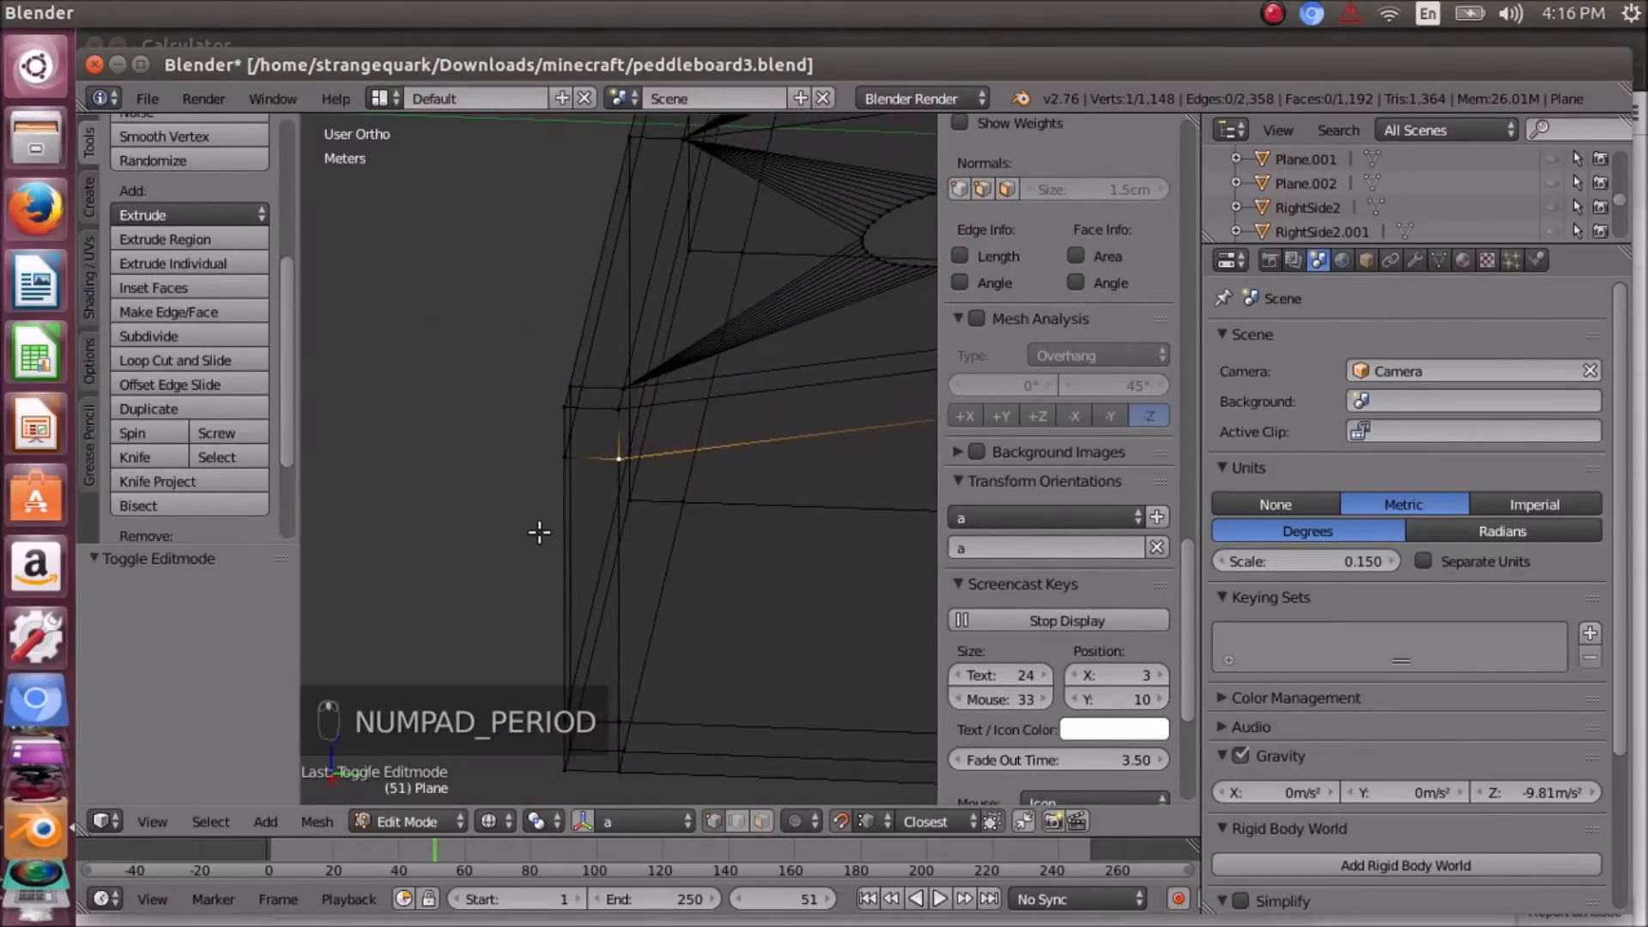
- Select the full height of the low front board, including its hidden geometry, in an exact side view of the pedal board
scroll(538, 531, "down", 3)
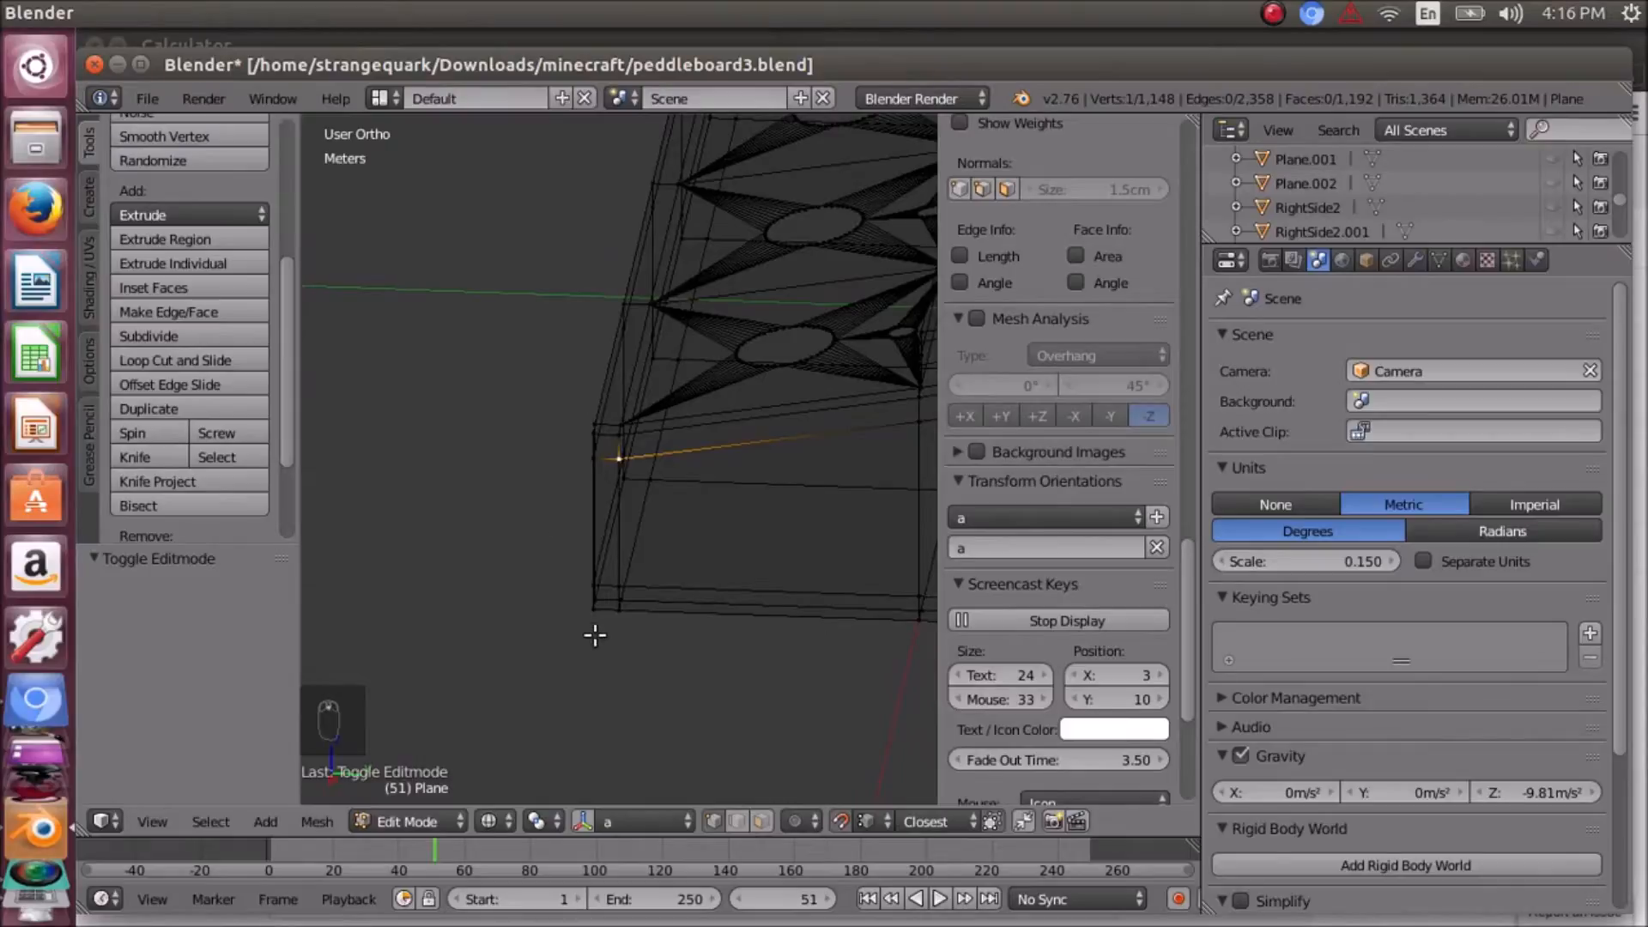
scroll(601, 601, "down", 2)
mouse_move(607, 566)
middle_mouse_down()
mouse_move(633, 610)
mouse_move(600, 600)
mouse_move(643, 604)
mouse_move(610, 600)
mouse_move(618, 589)
middle_mouse_up()
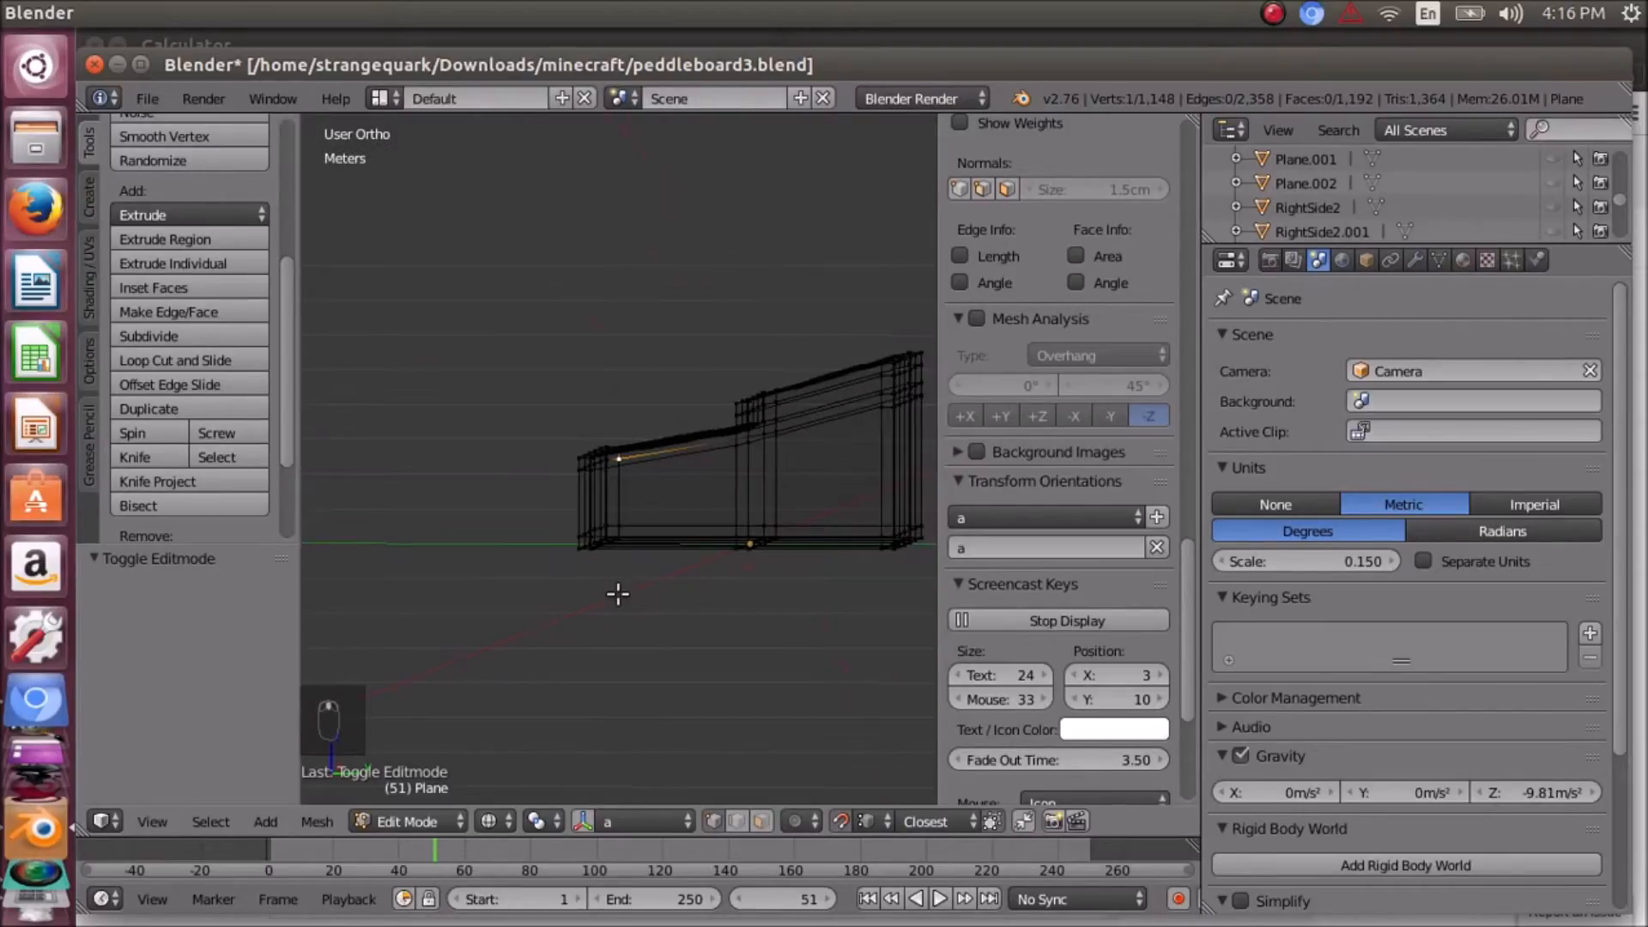
key("KP_7")
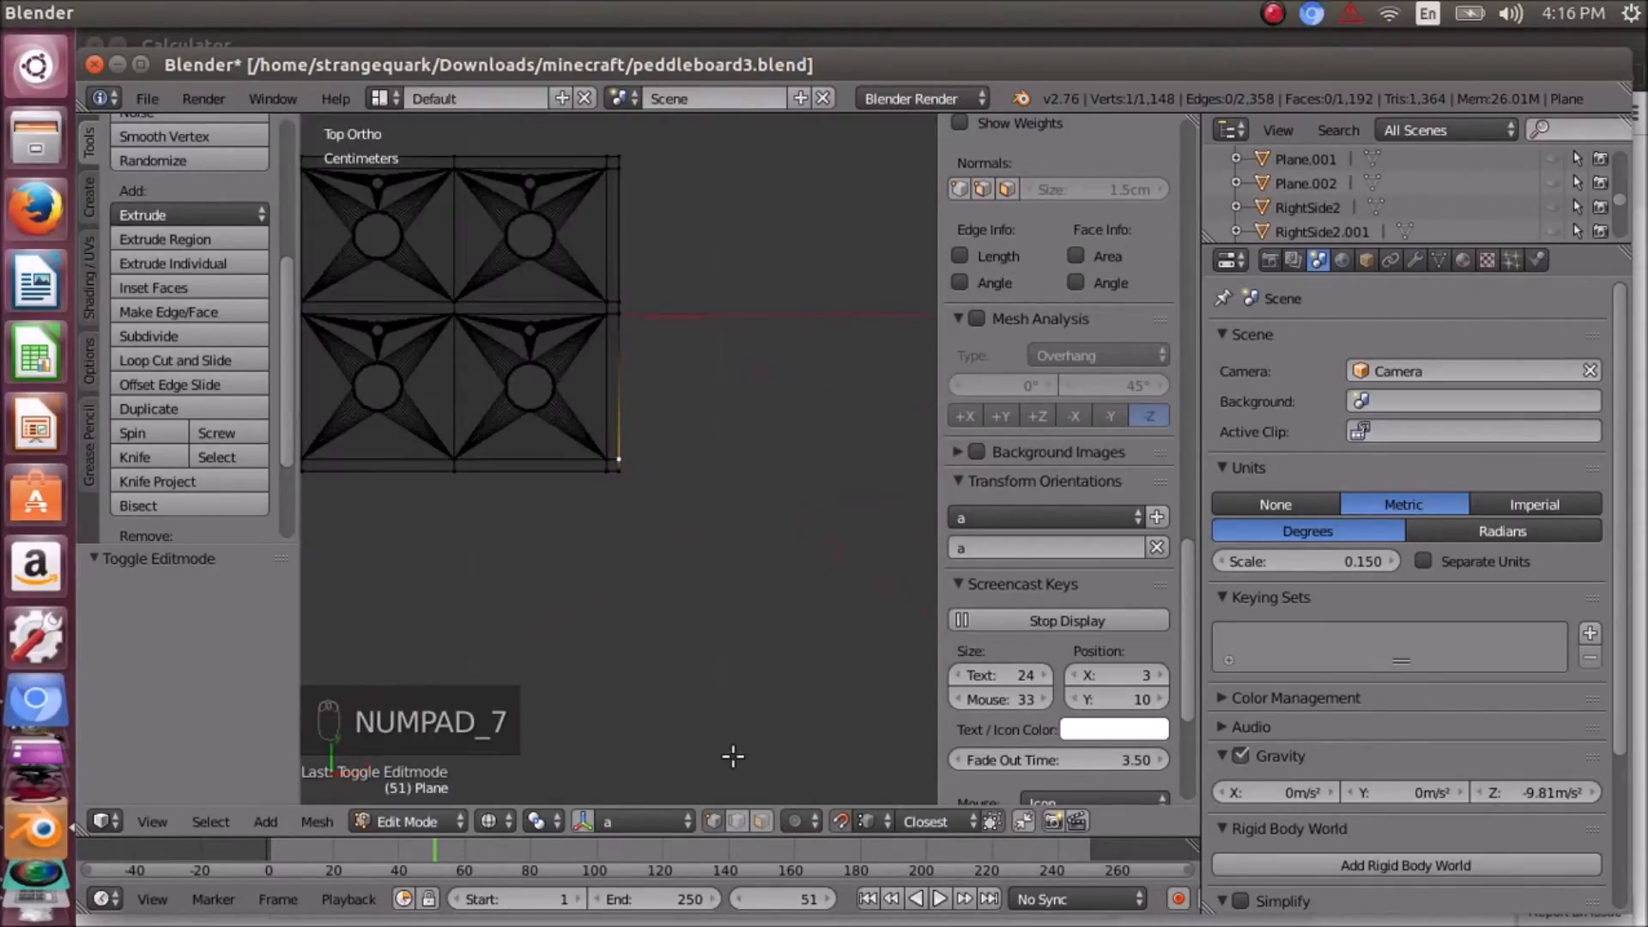
key("KP_6")
key("KP_6")
key("KP_6")
key("KP_6")
key("KP_6")
key("KP_6")
key("KP_6")
key("KP_6")
key("KP_6")
key("KP_6")
key("KP_6")
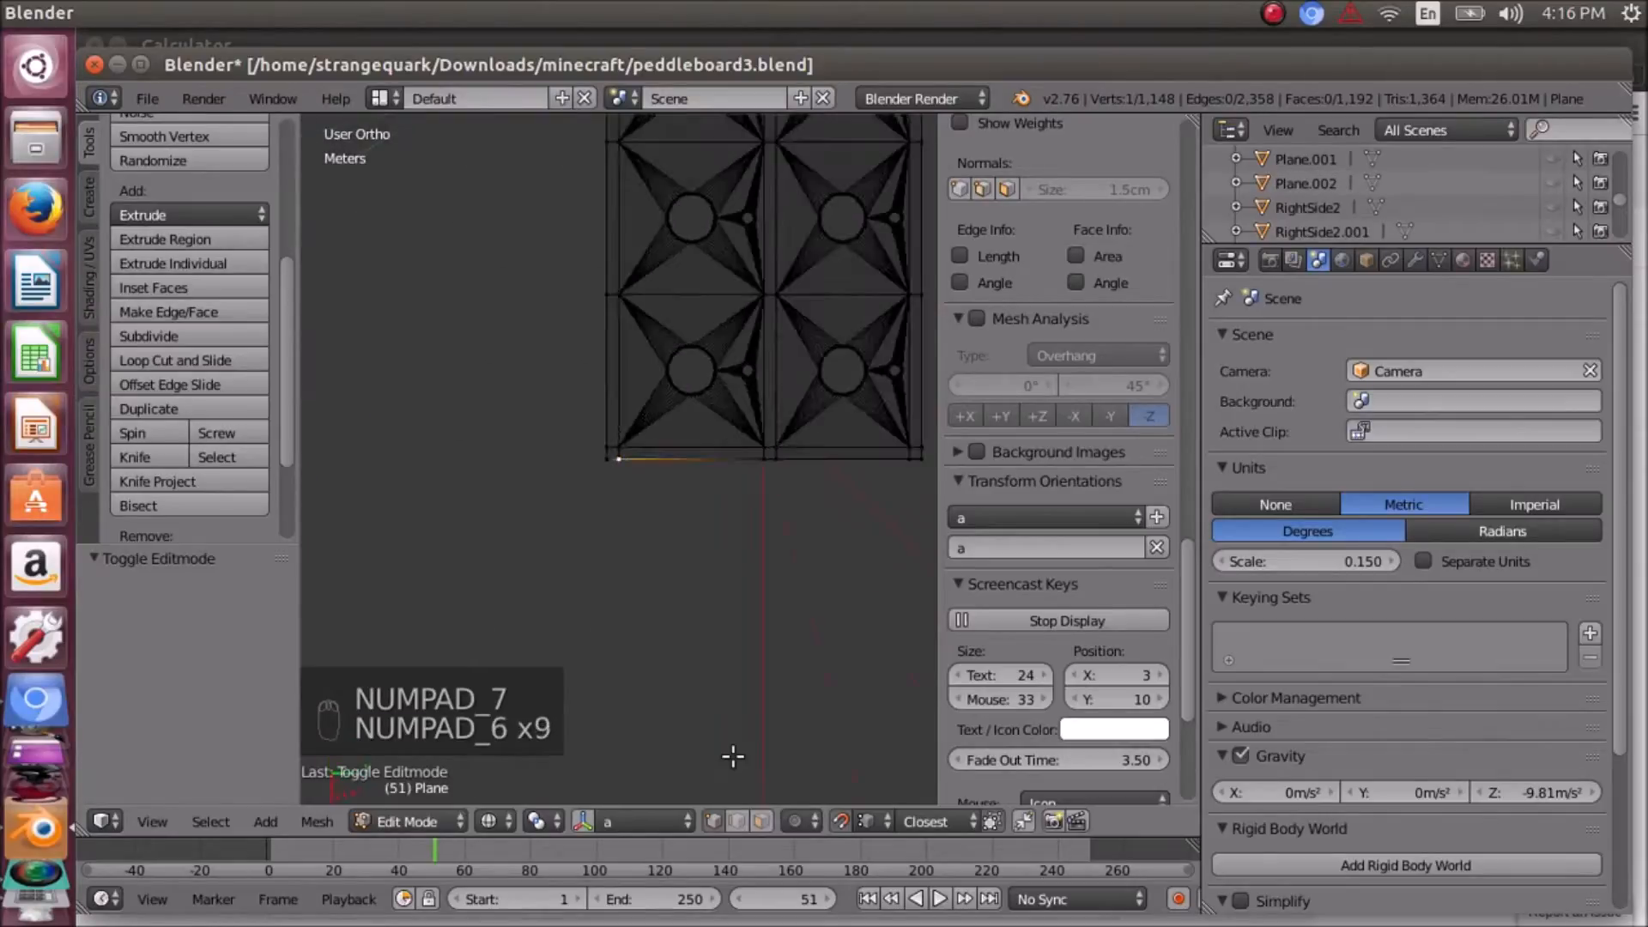
key("KP_4")
key("KP_2")
key("KP_2")
key("KP_2")
key("KP_2")
key("KP_2")
key("KP_2")
key("KP_2")
key("KP_2")
key("KP_2")
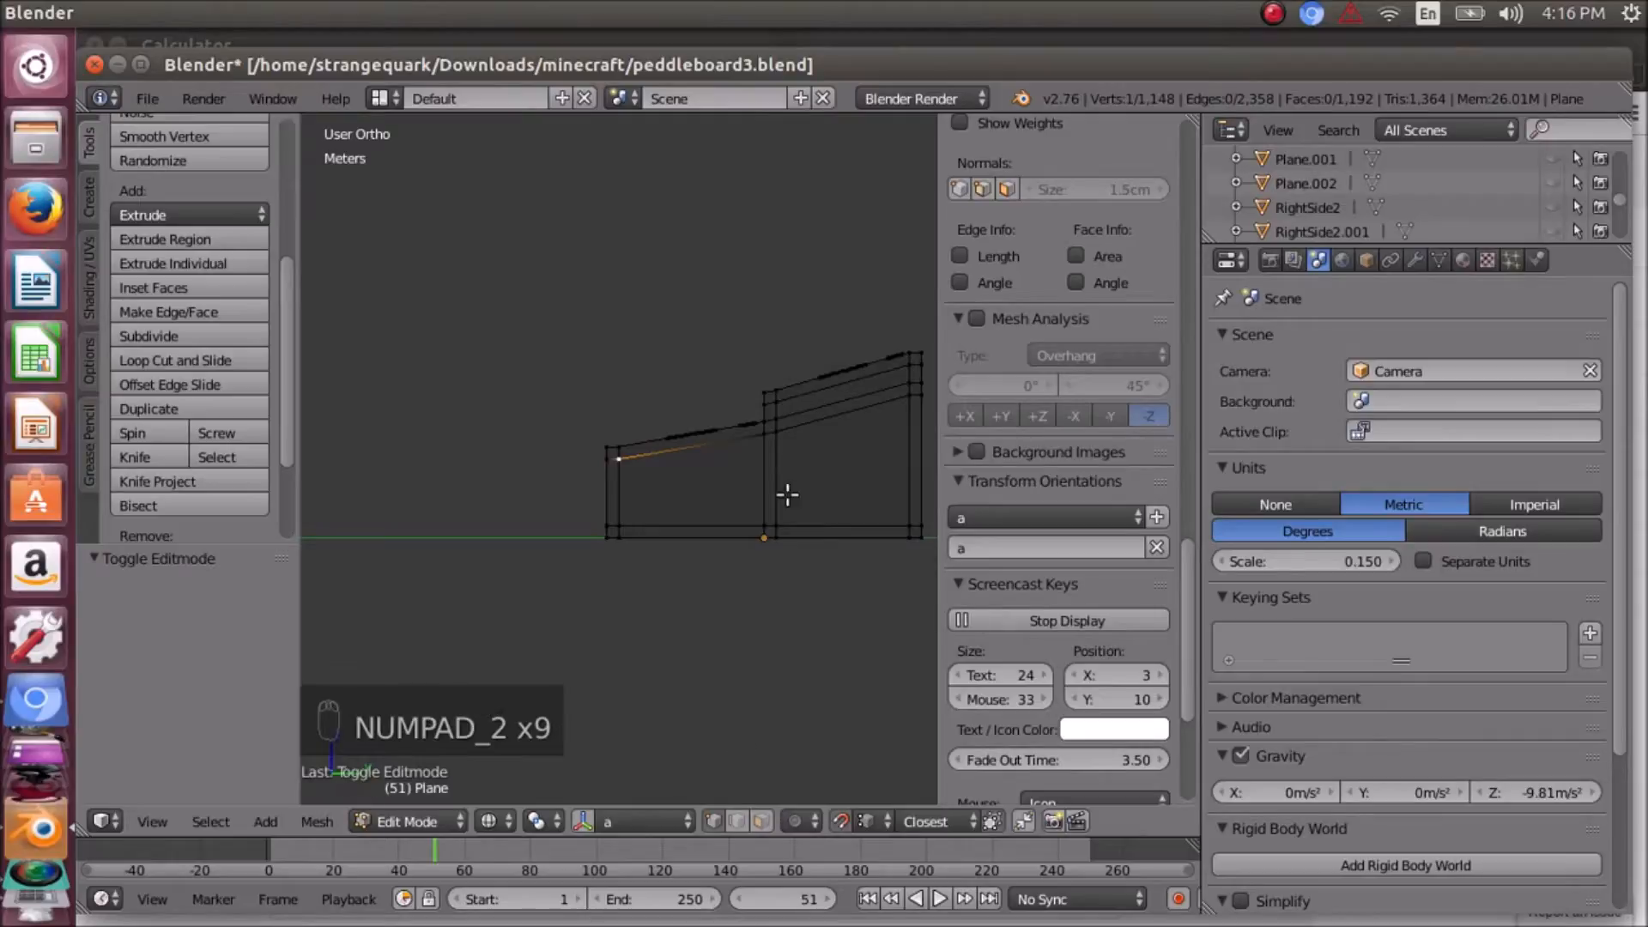
scroll(643, 468, "up", 3)
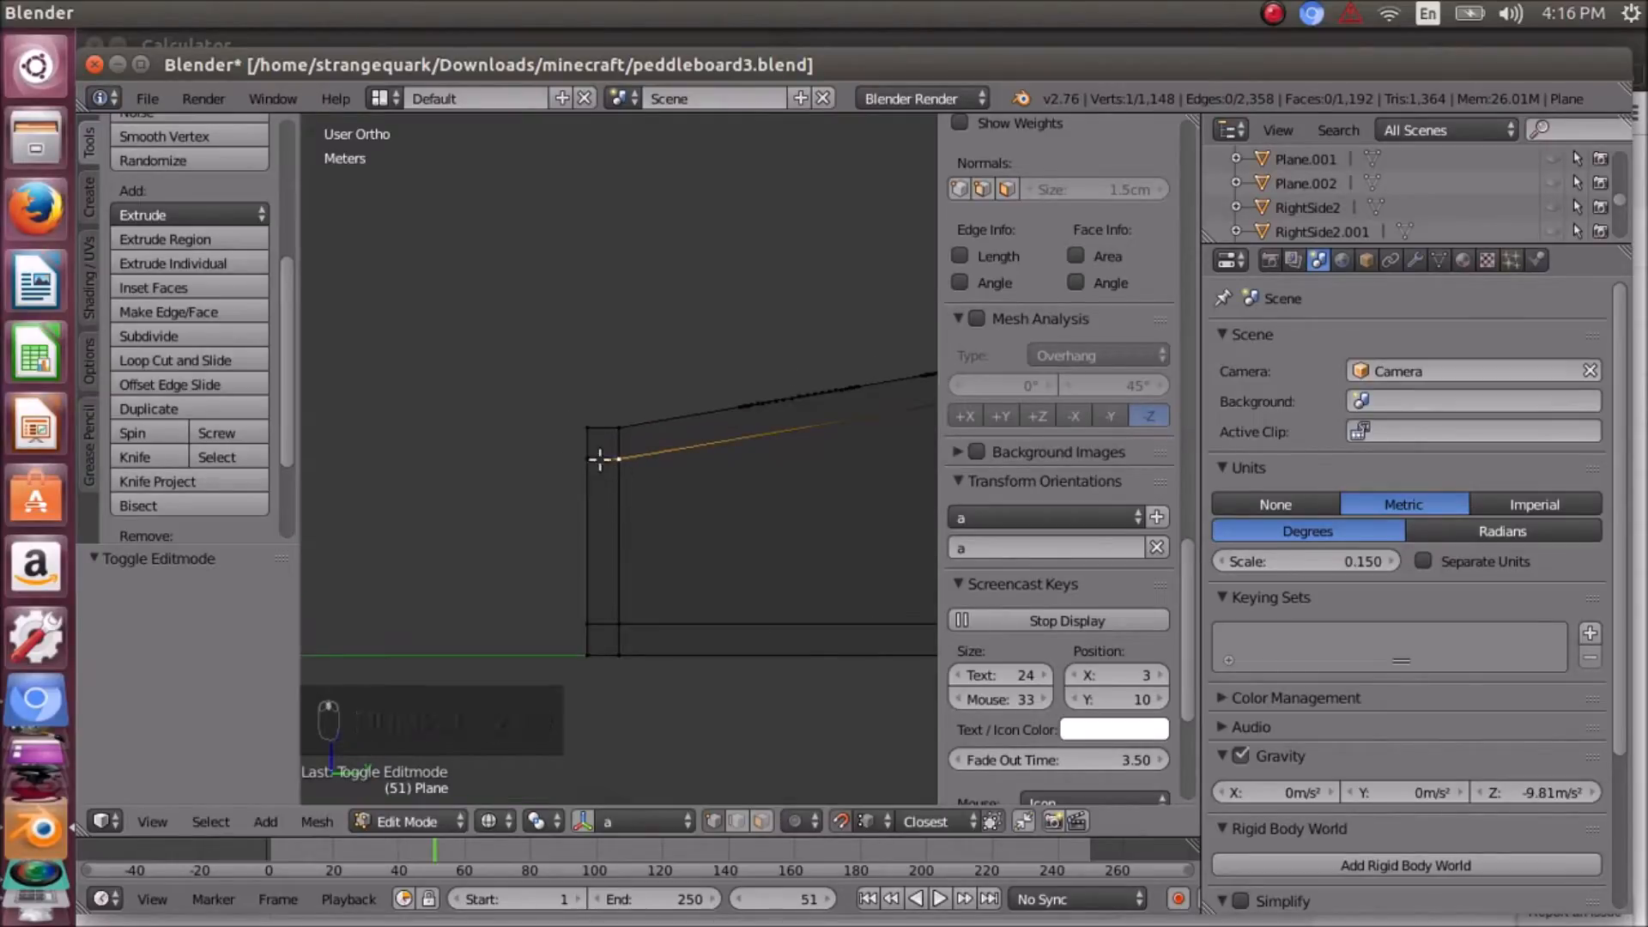
key("b")
left_click_drag(574, 397, 625, 671)
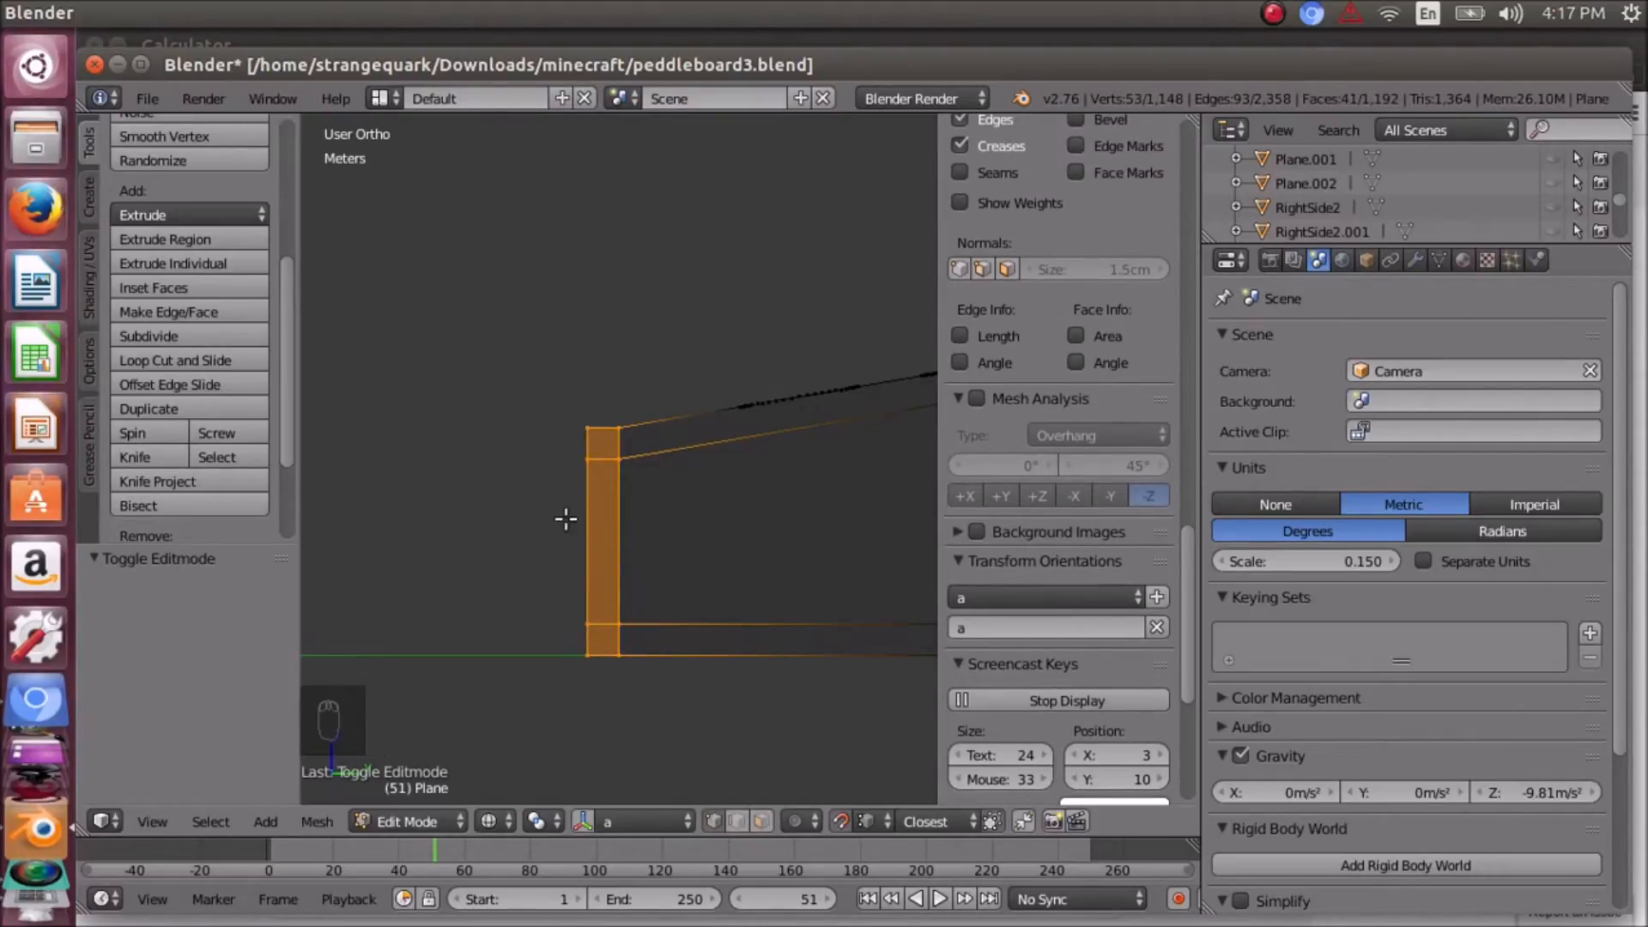
- Duplicate the selected front board and place the copy in front of the frame, offset about -6.9 mm in X, -5.5 cm in Y and -6.6 mm in Z
middle_click_drag(595, 423, 598, 463)
scroll(598, 463, "down", 6)
mouse_move(534, 524)
middle_mouse_down()
mouse_move(595, 564)
mouse_move(585, 533)
mouse_move(545, 514)
middle_mouse_up()
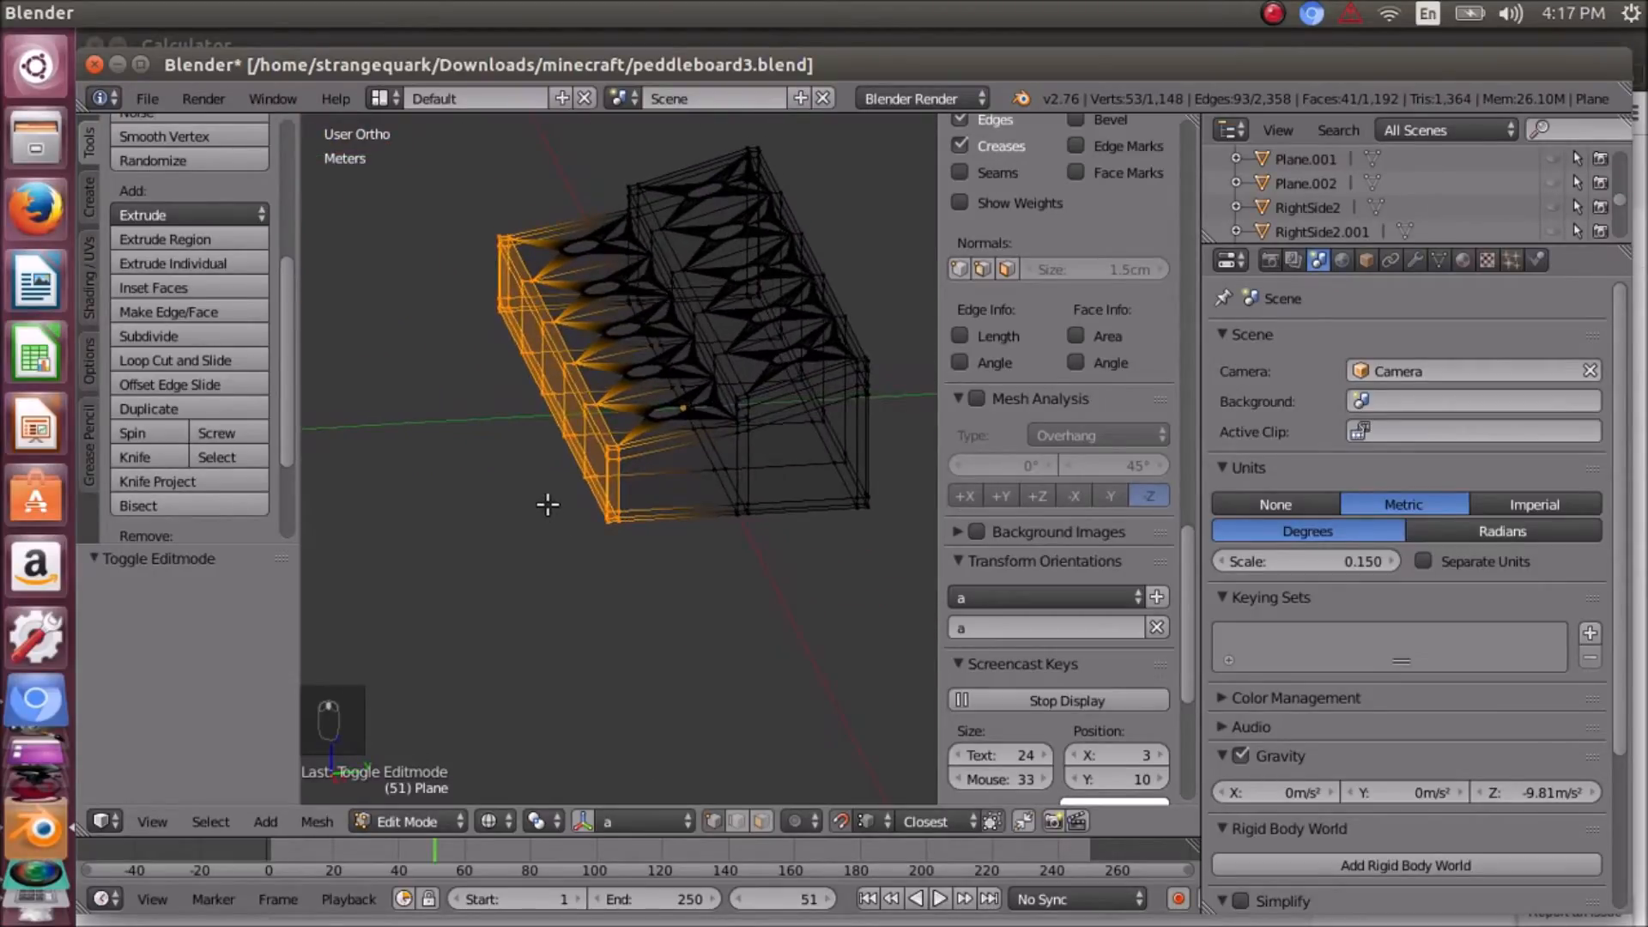
key("shift+d")
left_click(432, 504)
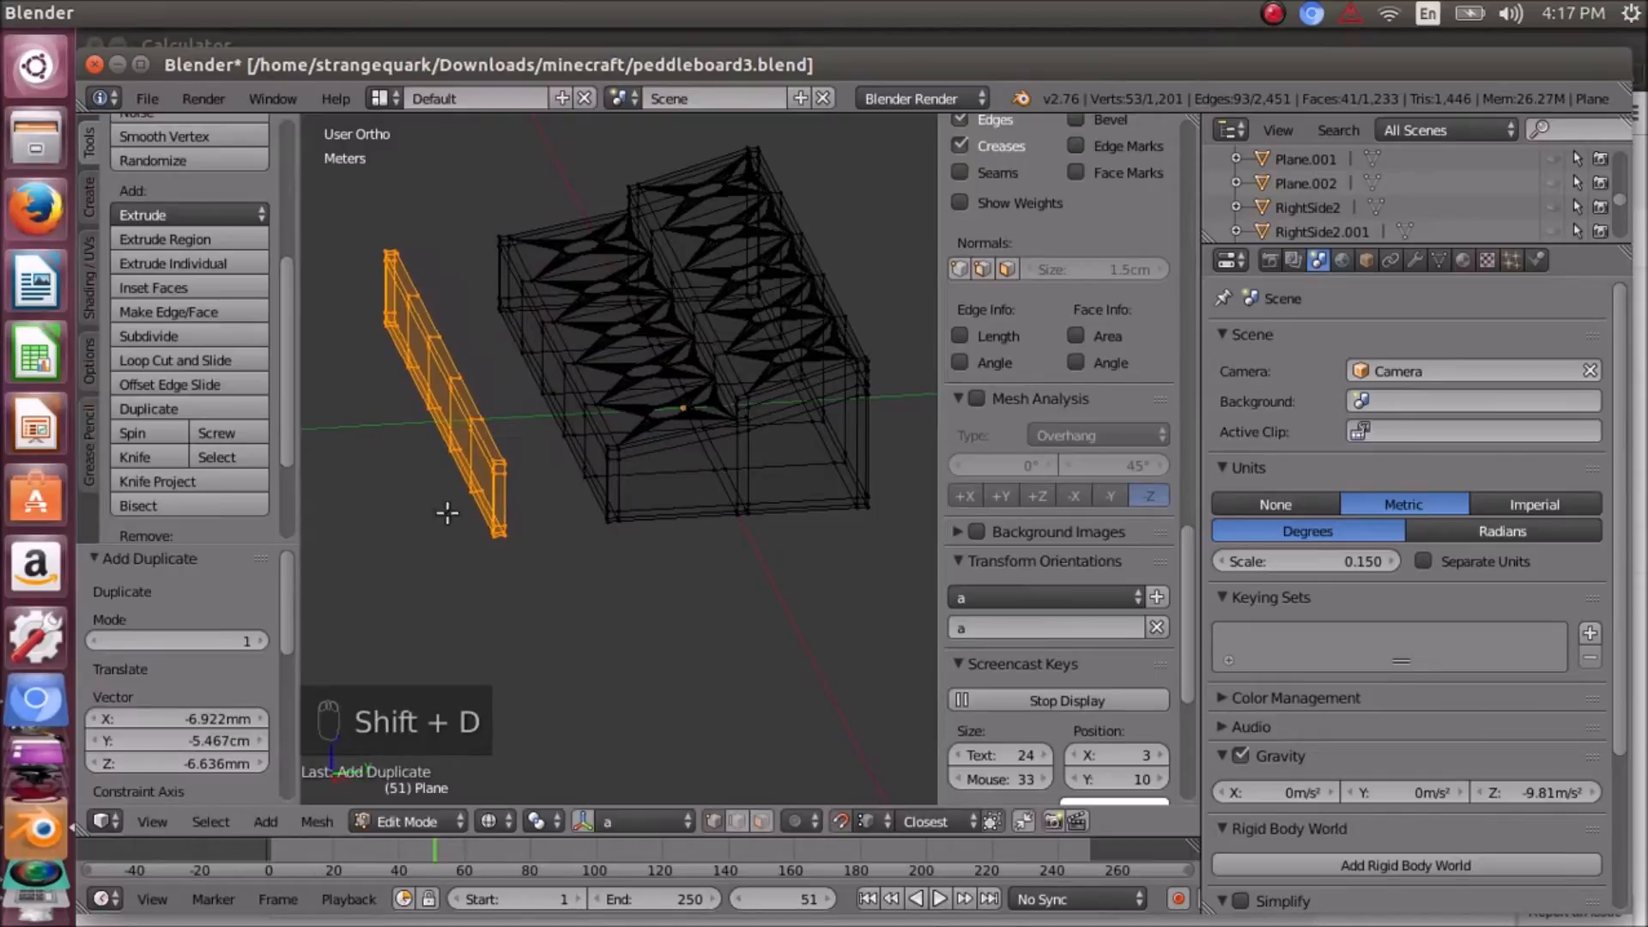
- Separate the duplicated front board from the mesh as its own object and return to Object Mode
left_click(316, 821)
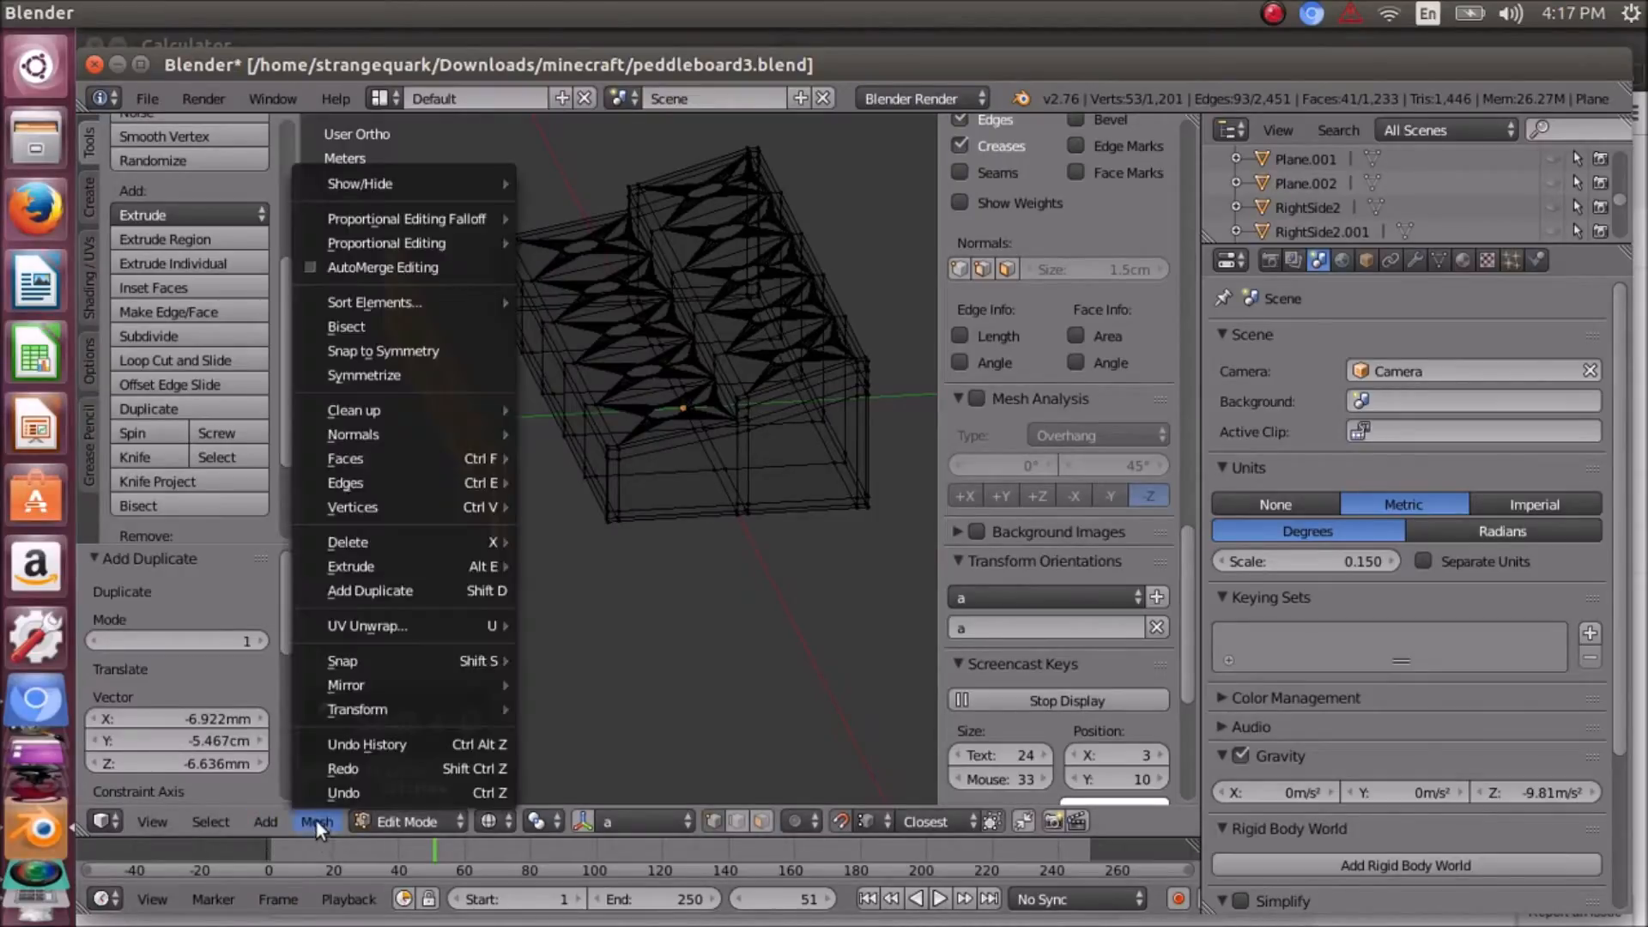
mouse_move(415, 410)
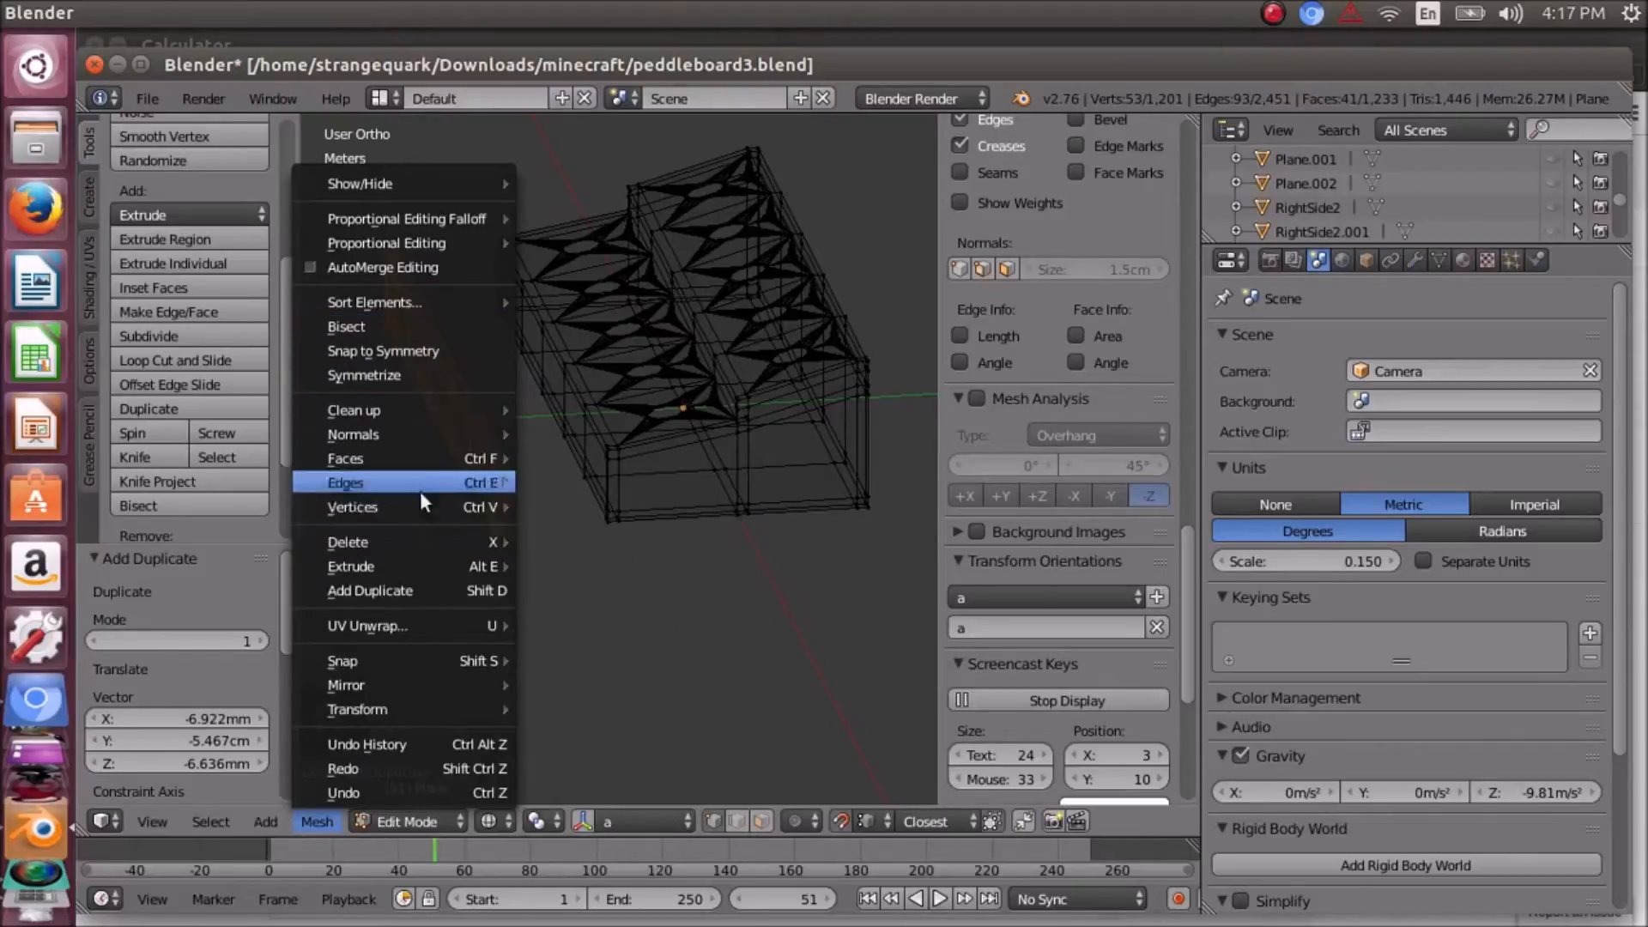
mouse_move(468, 504)
mouse_move(667, 133)
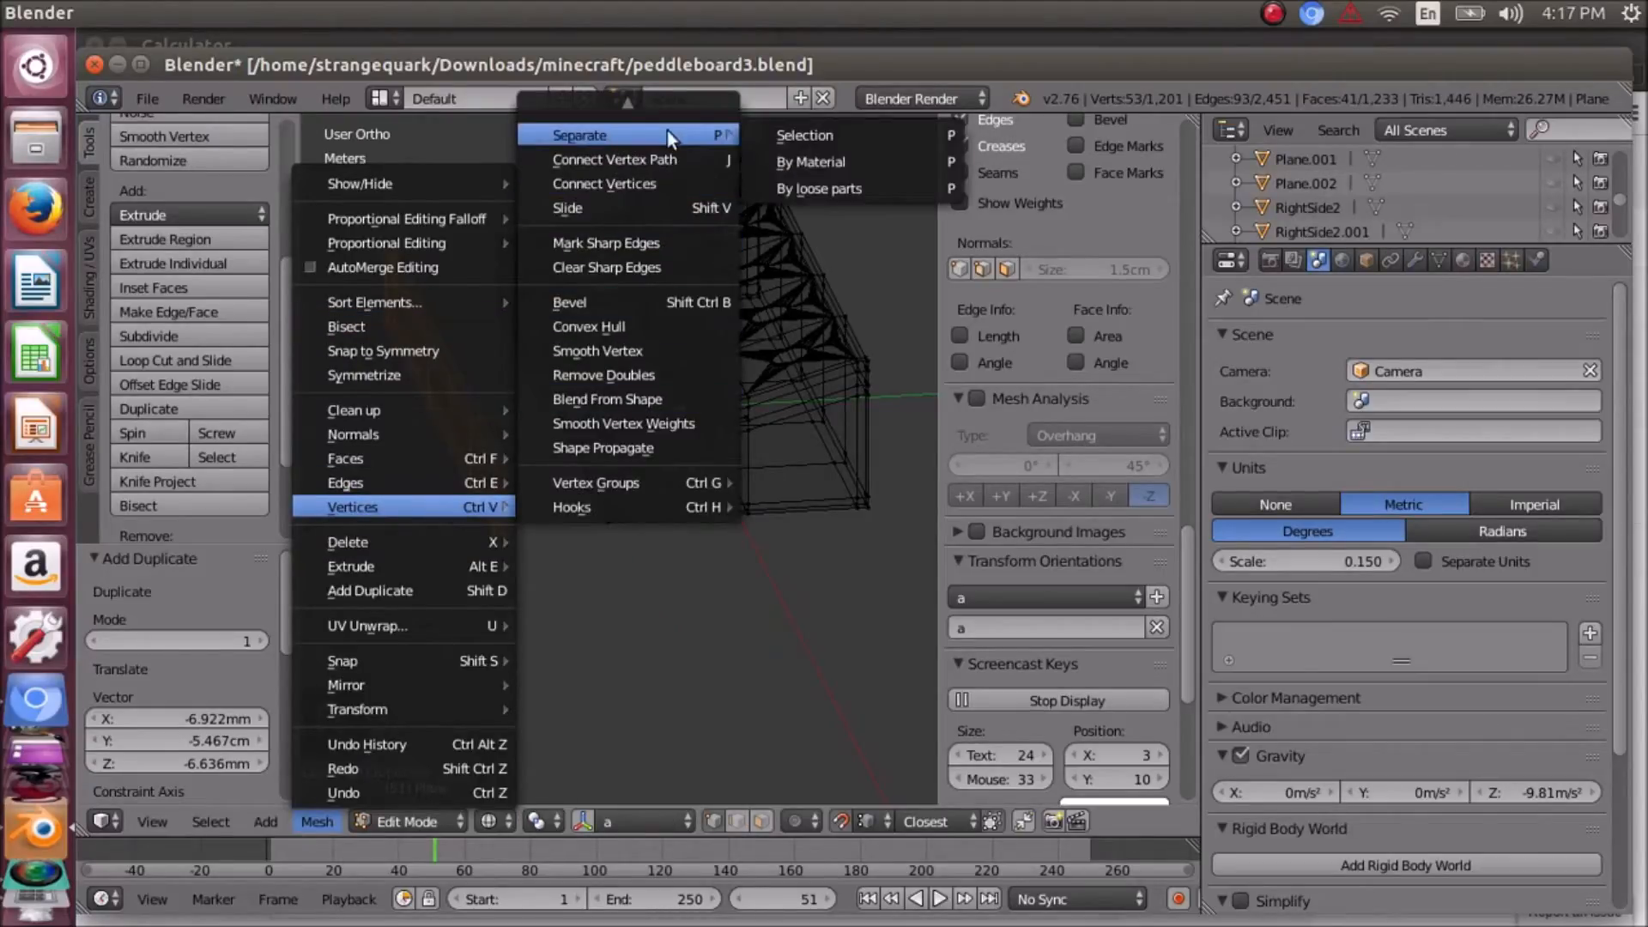
left_click(772, 135)
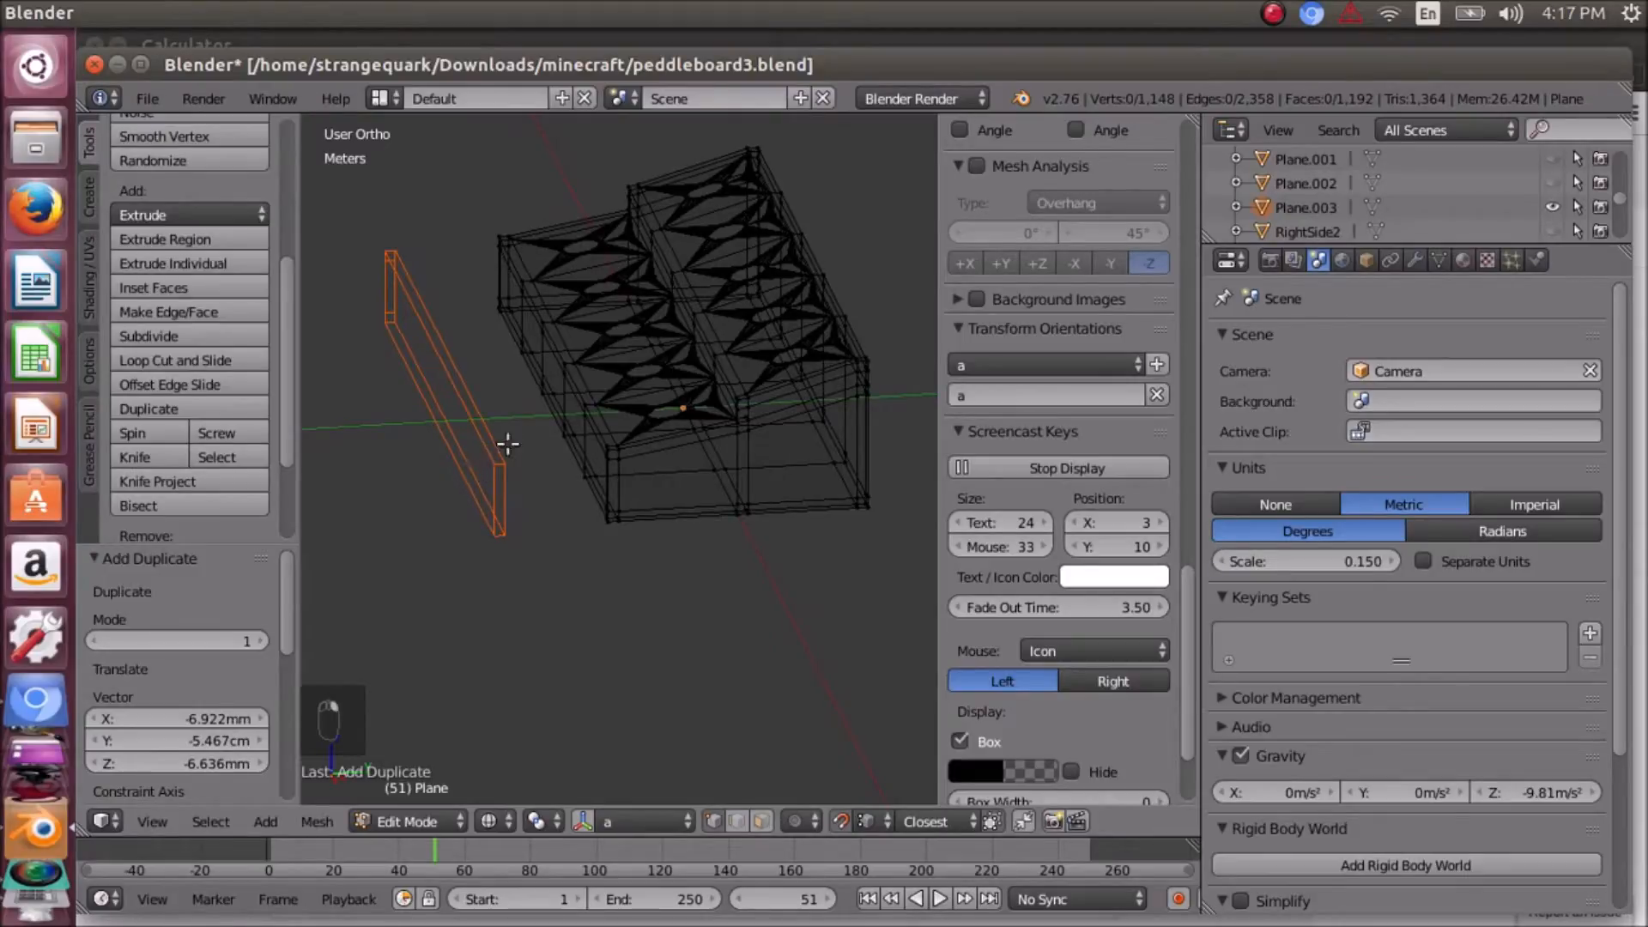
scroll(1387, 207, "down", 3)
scroll(1385, 207, "down", 3)
scroll(1376, 209, "up", 7)
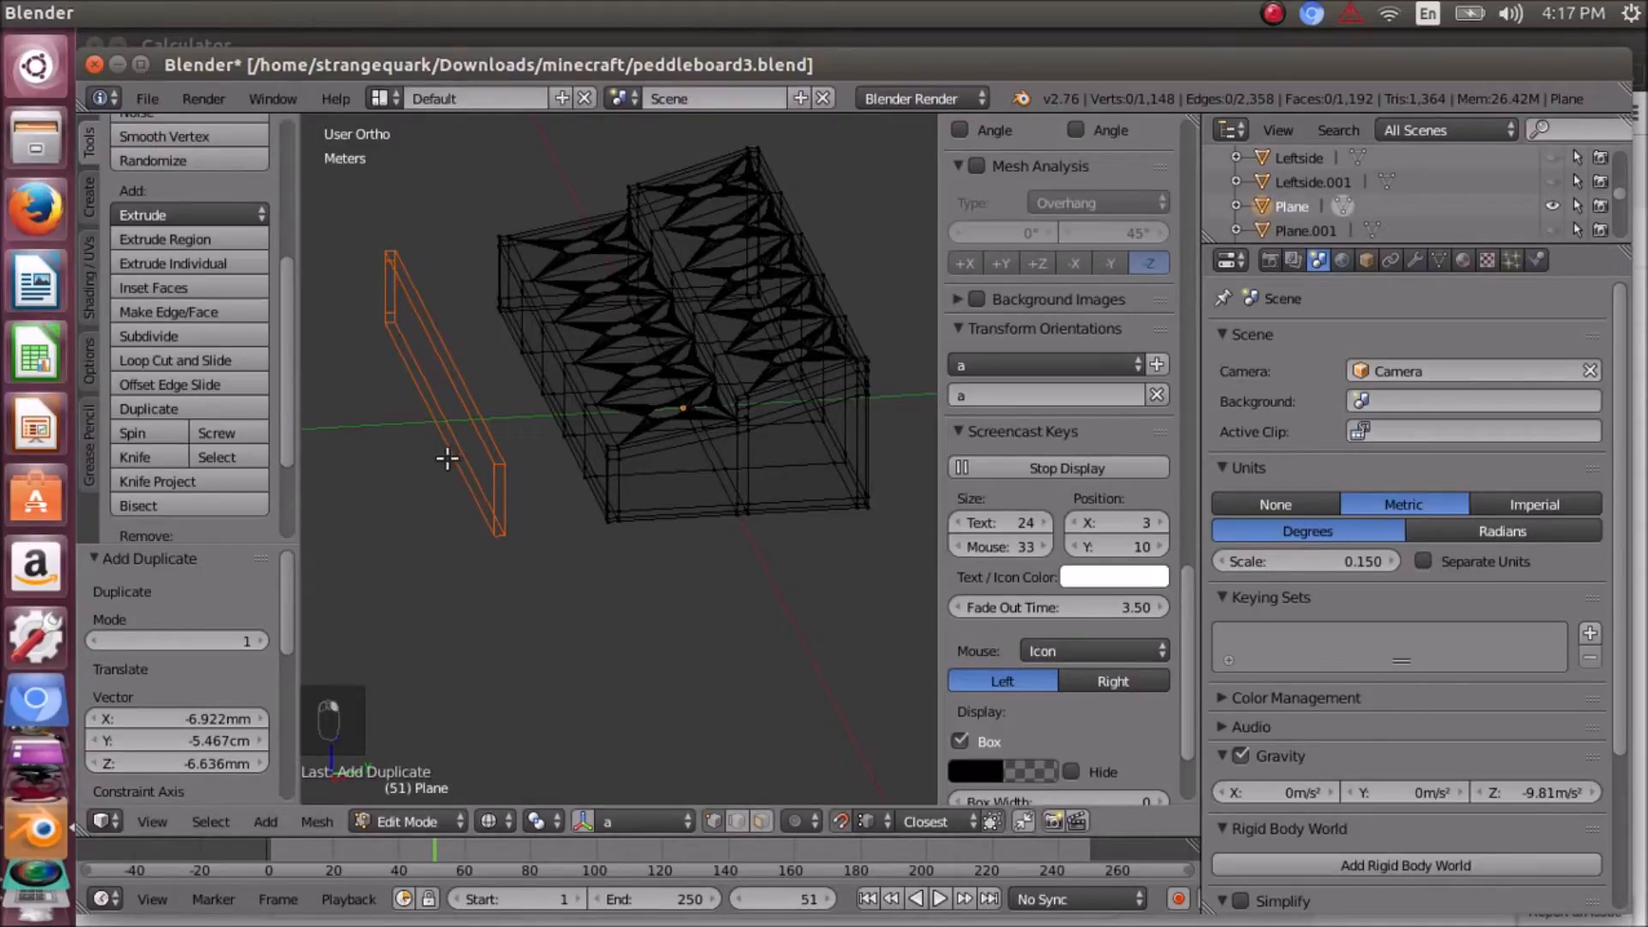
left_click(429, 822)
left_click(419, 790)
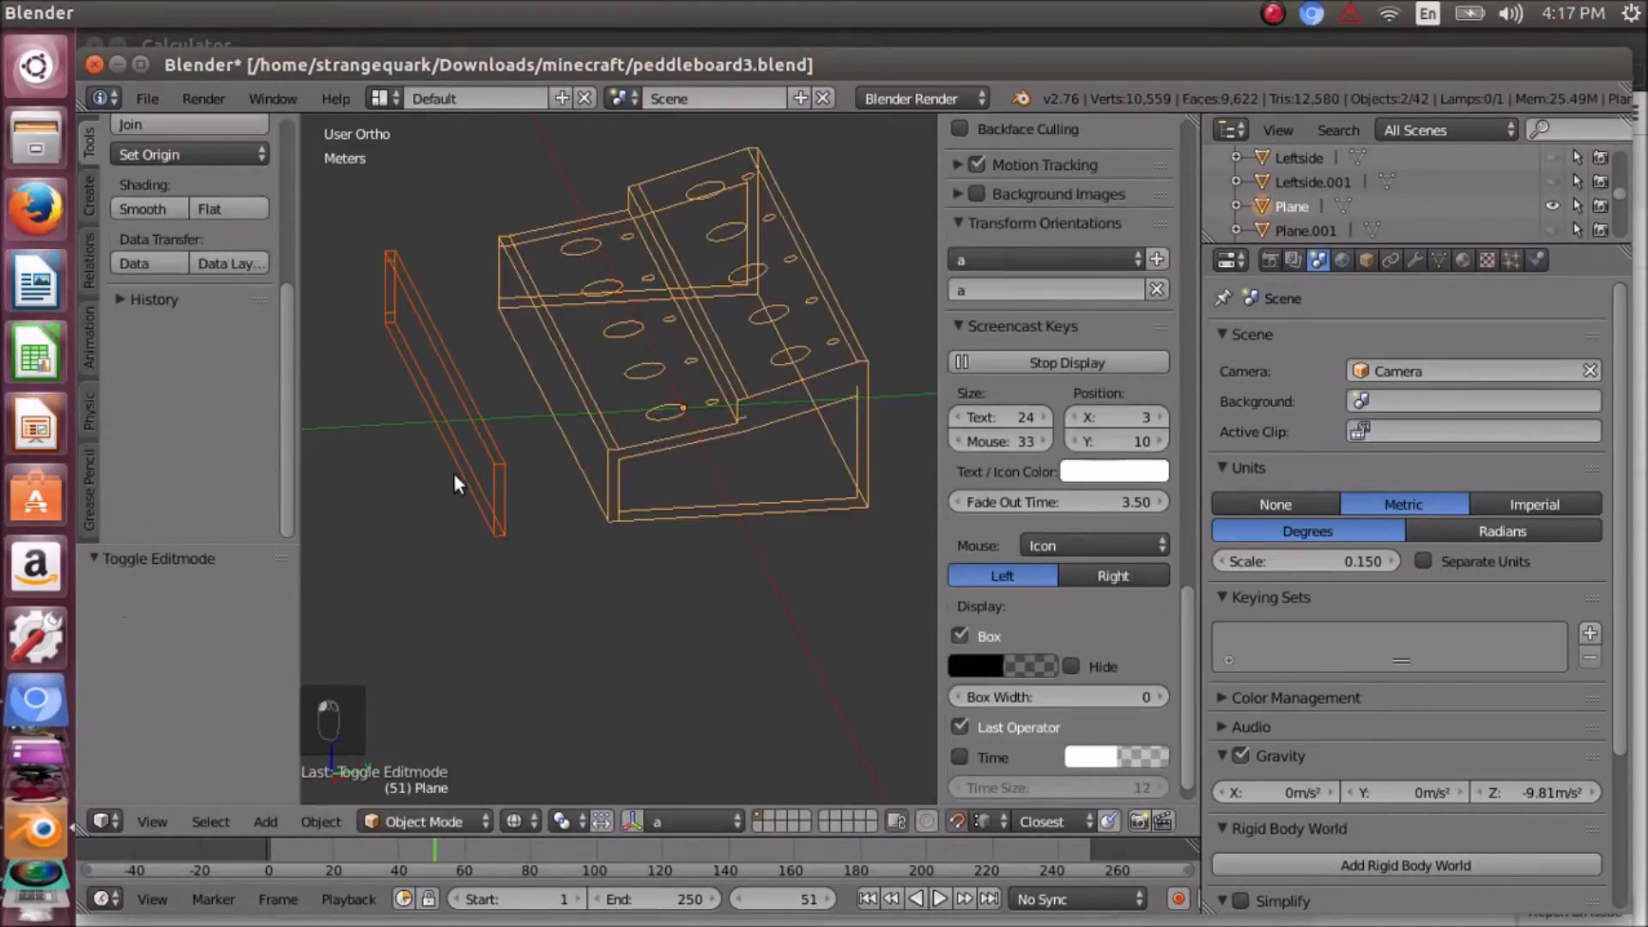
- Select only the separated front board and rename the object as FrontLower
scroll(1318, 193, "down", 5)
scroll(1311, 194, "up", 2)
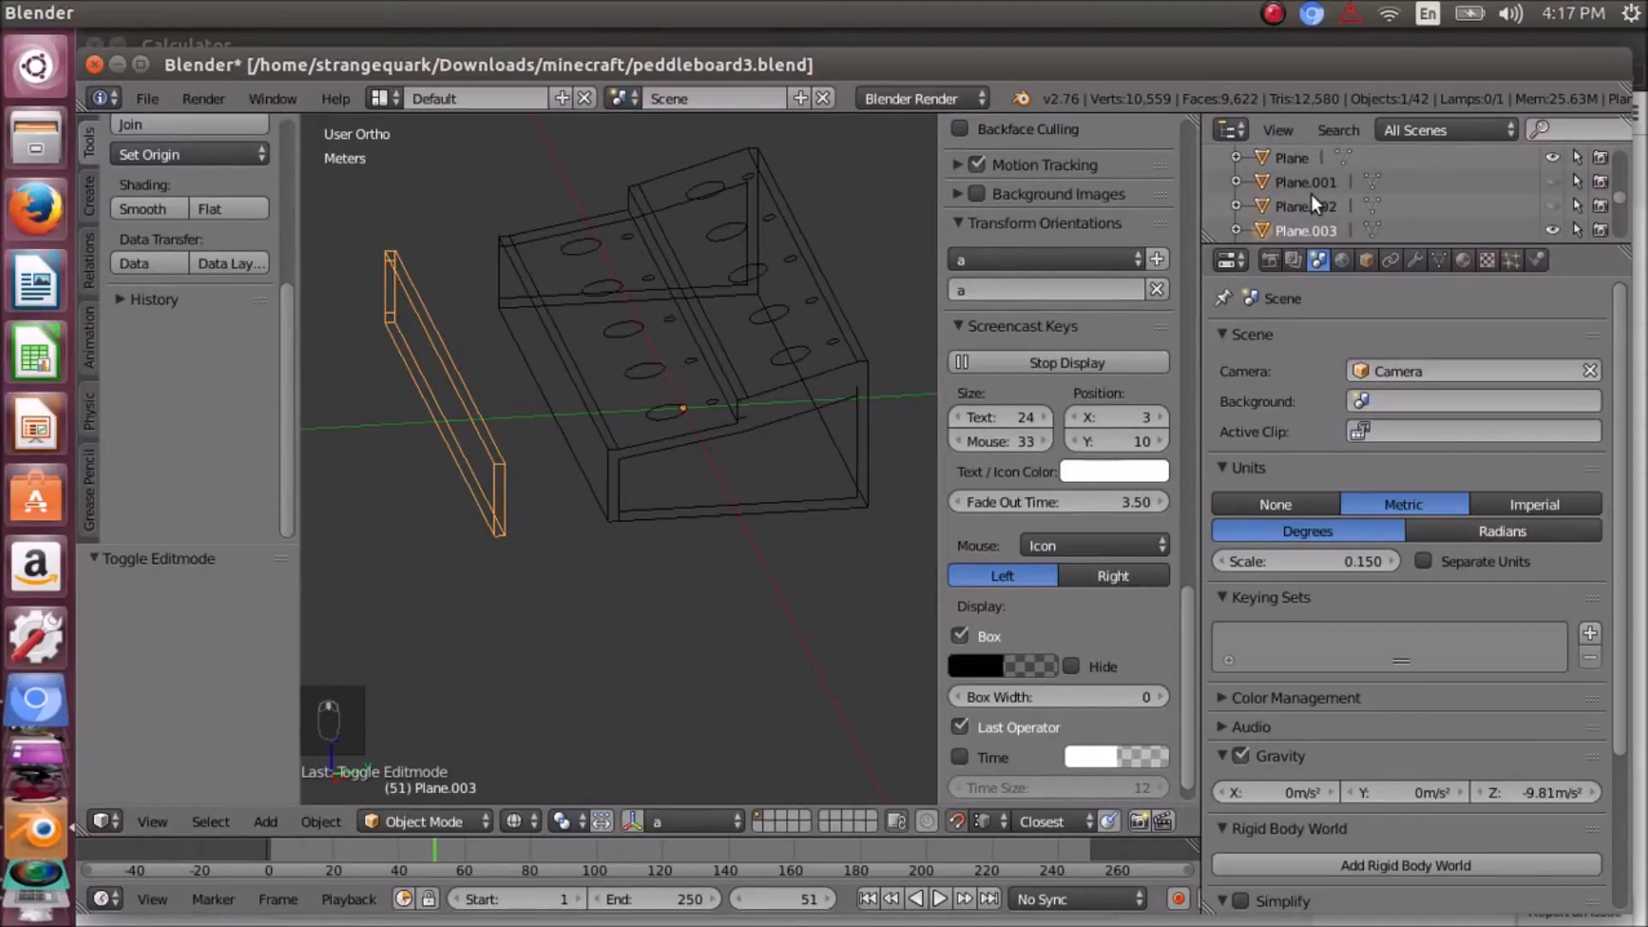
right_click(1297, 177)
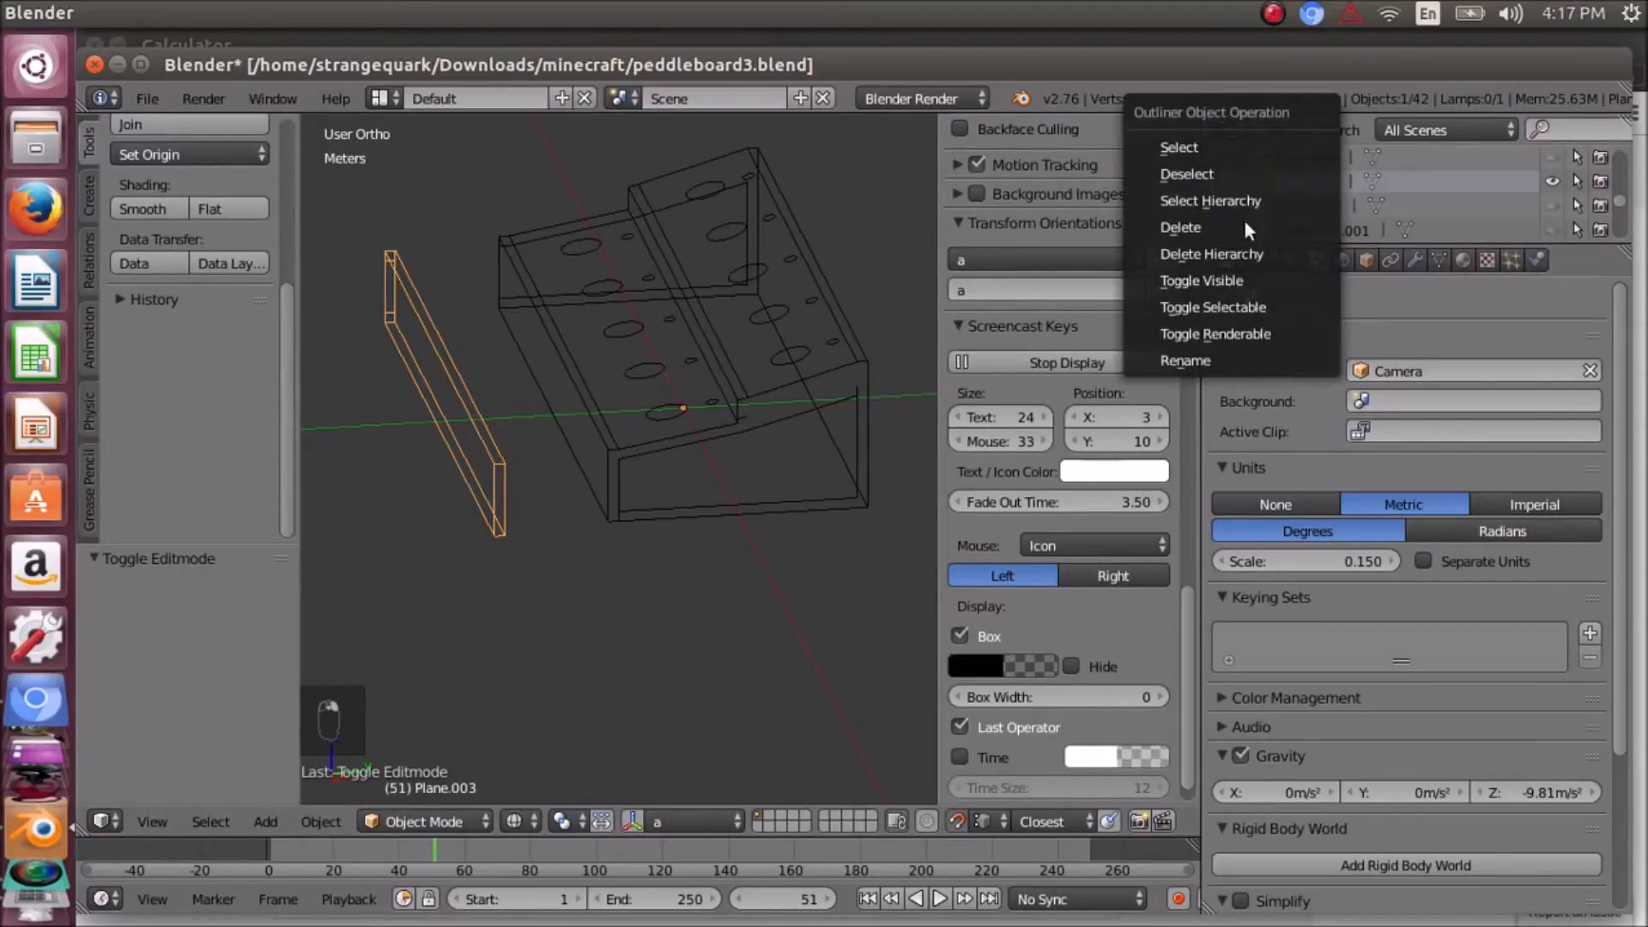
left_click(1219, 357)
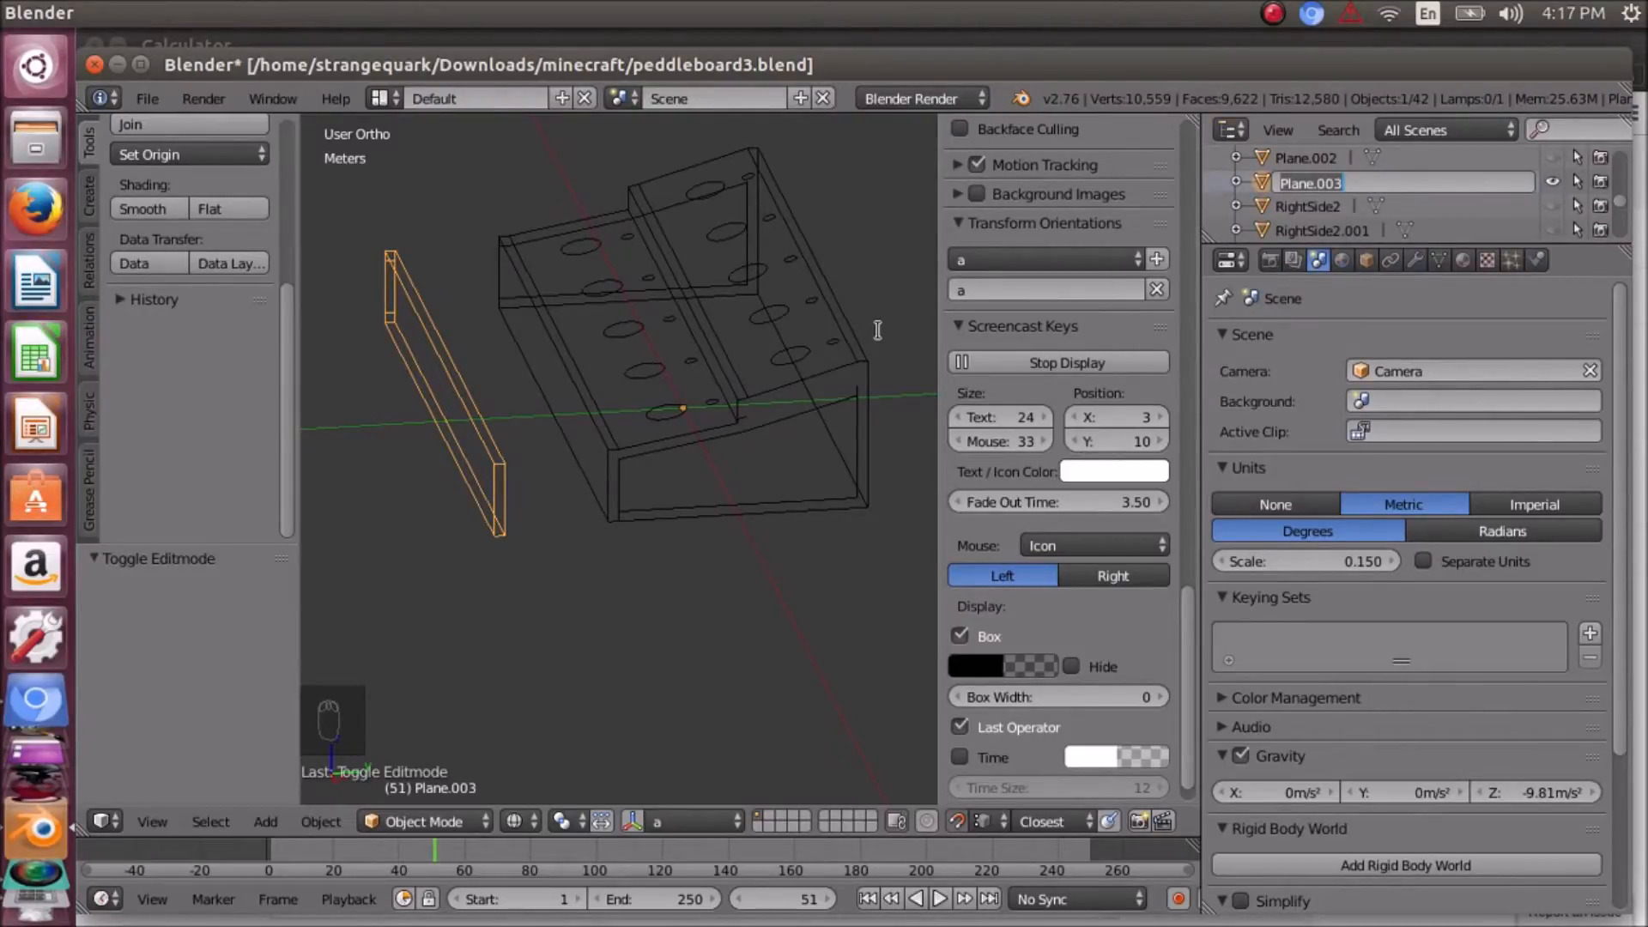
type("FrontLower")
key("Return")
- Move FrontLower to the other side of the frame by about 1.8 cm in X, 27.2 cm in Y and 8 cm in Z
scroll(570, 486, "down", 3)
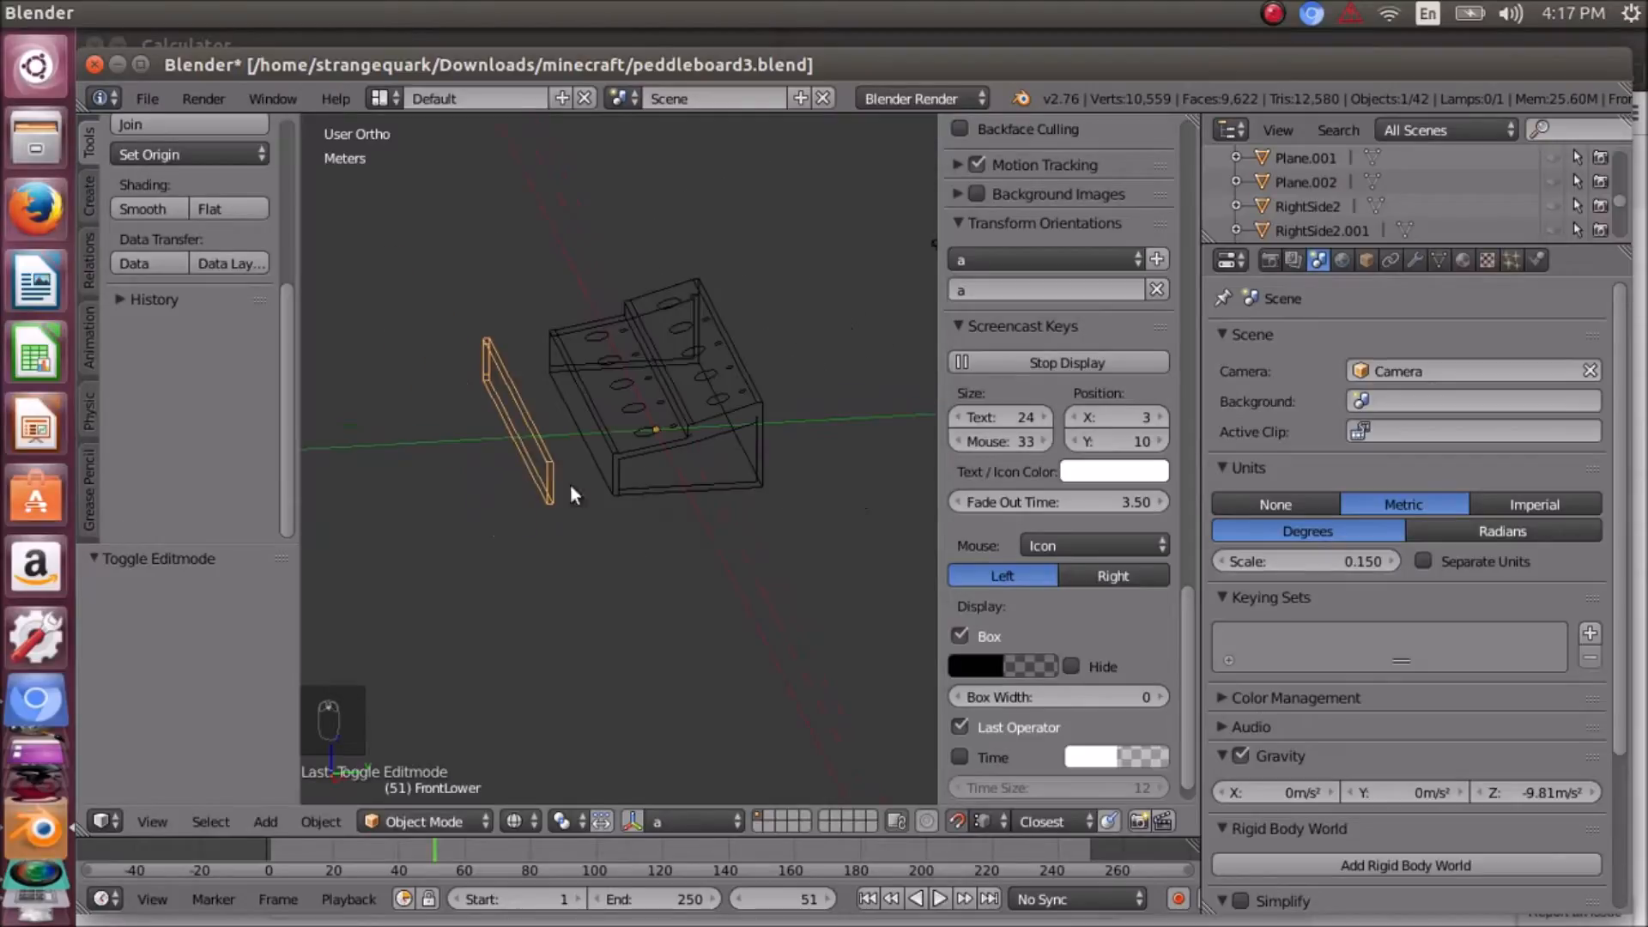
key("g")
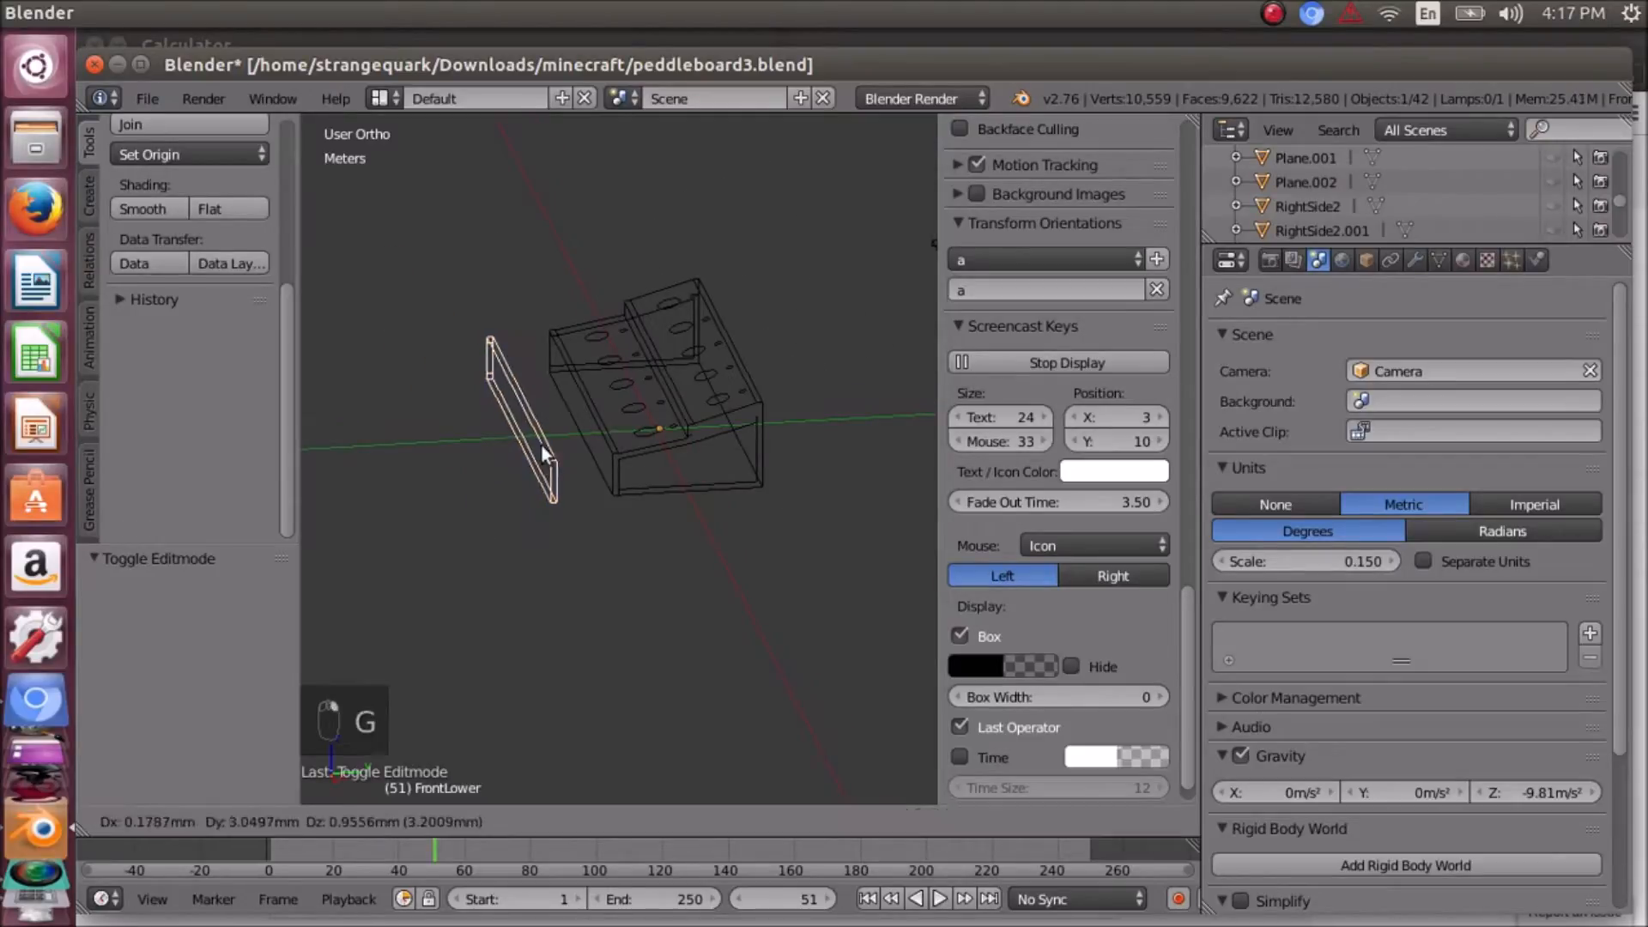
left_click(848, 352)
middle_click_drag(848, 378, 791, 388)
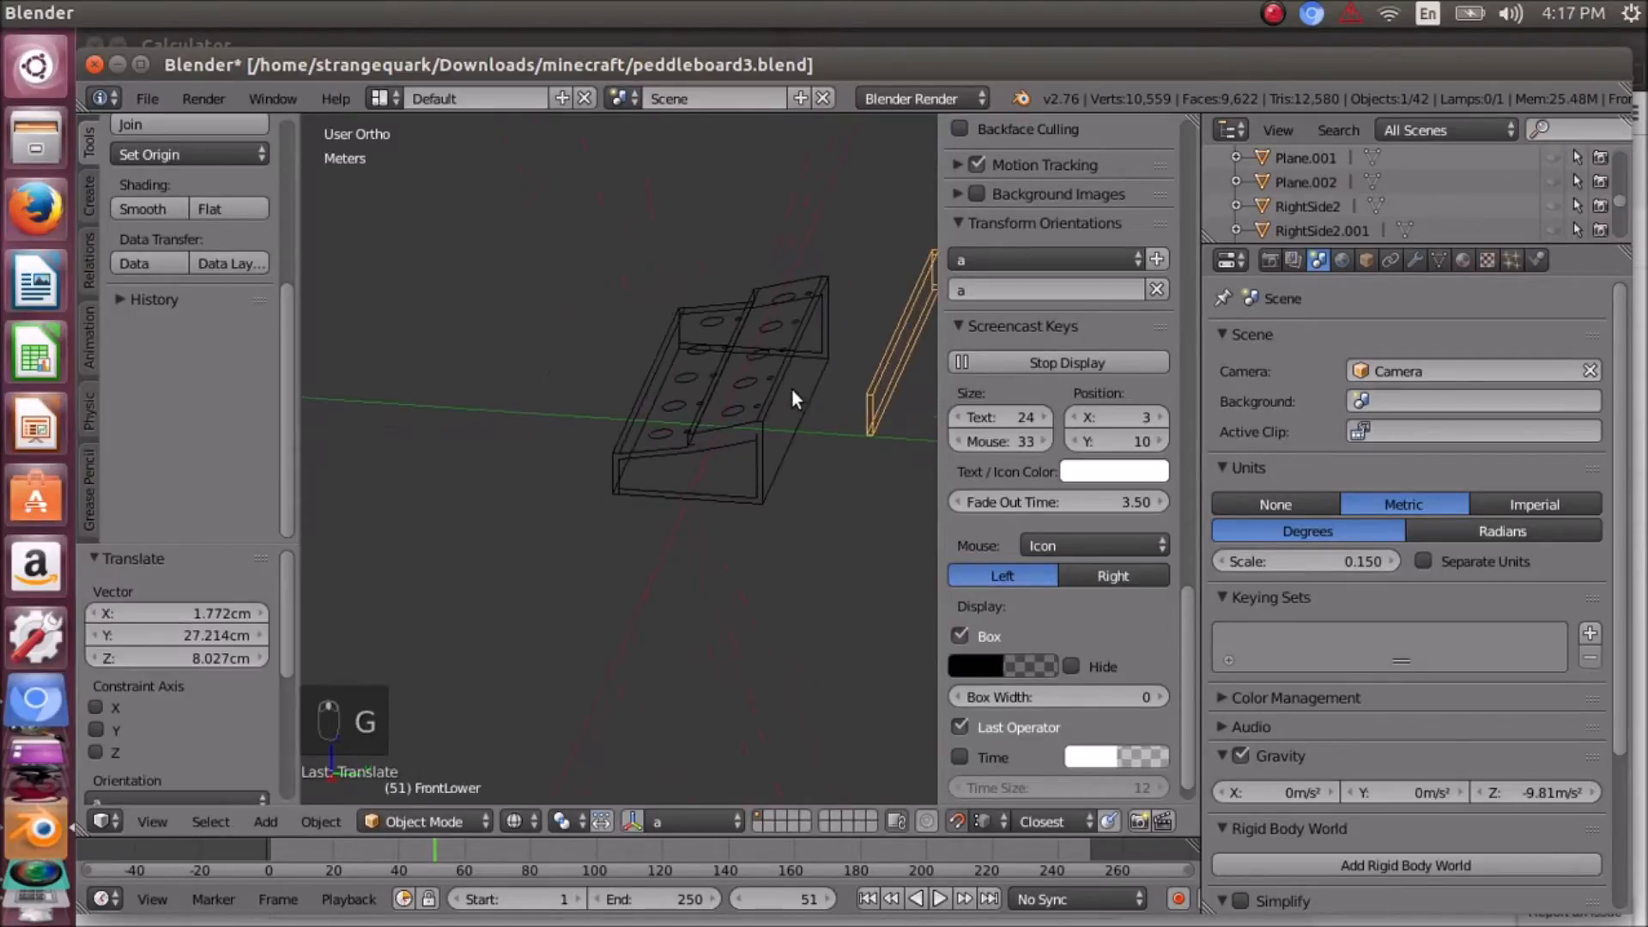
- Move FrontLower against the front edge of the separated lower top panel, by about 6 cm in X, 9.1 cm in Y and 1.2 cm in Z
scroll(795, 384, "down", 5)
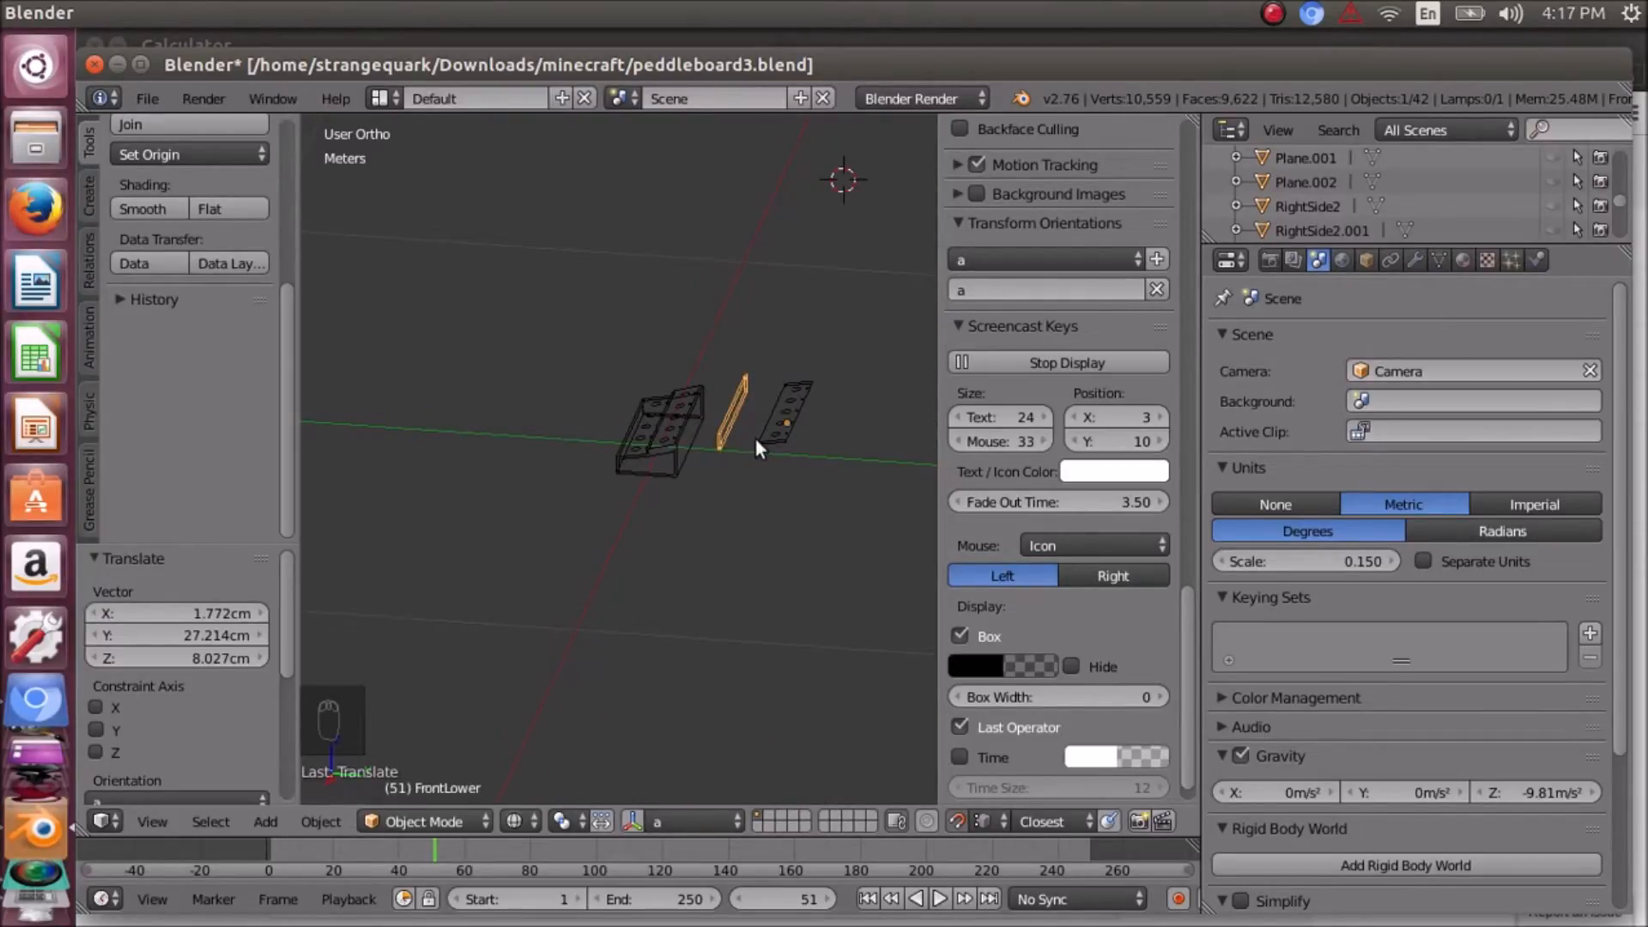
key("KP_Decimal")
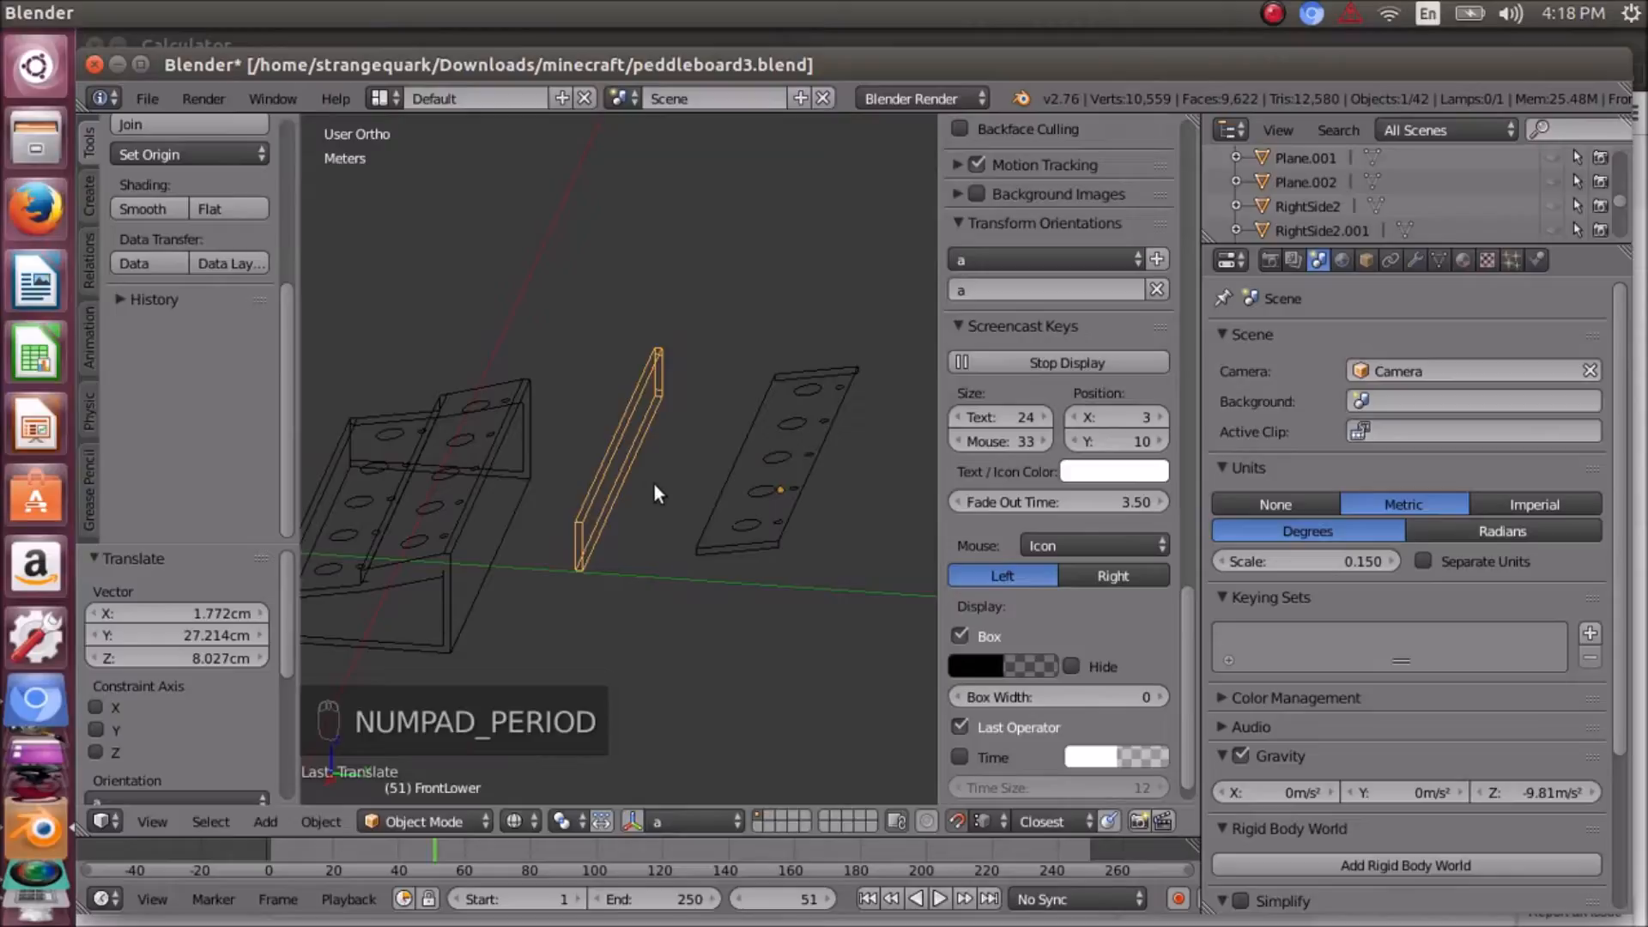
key("g")
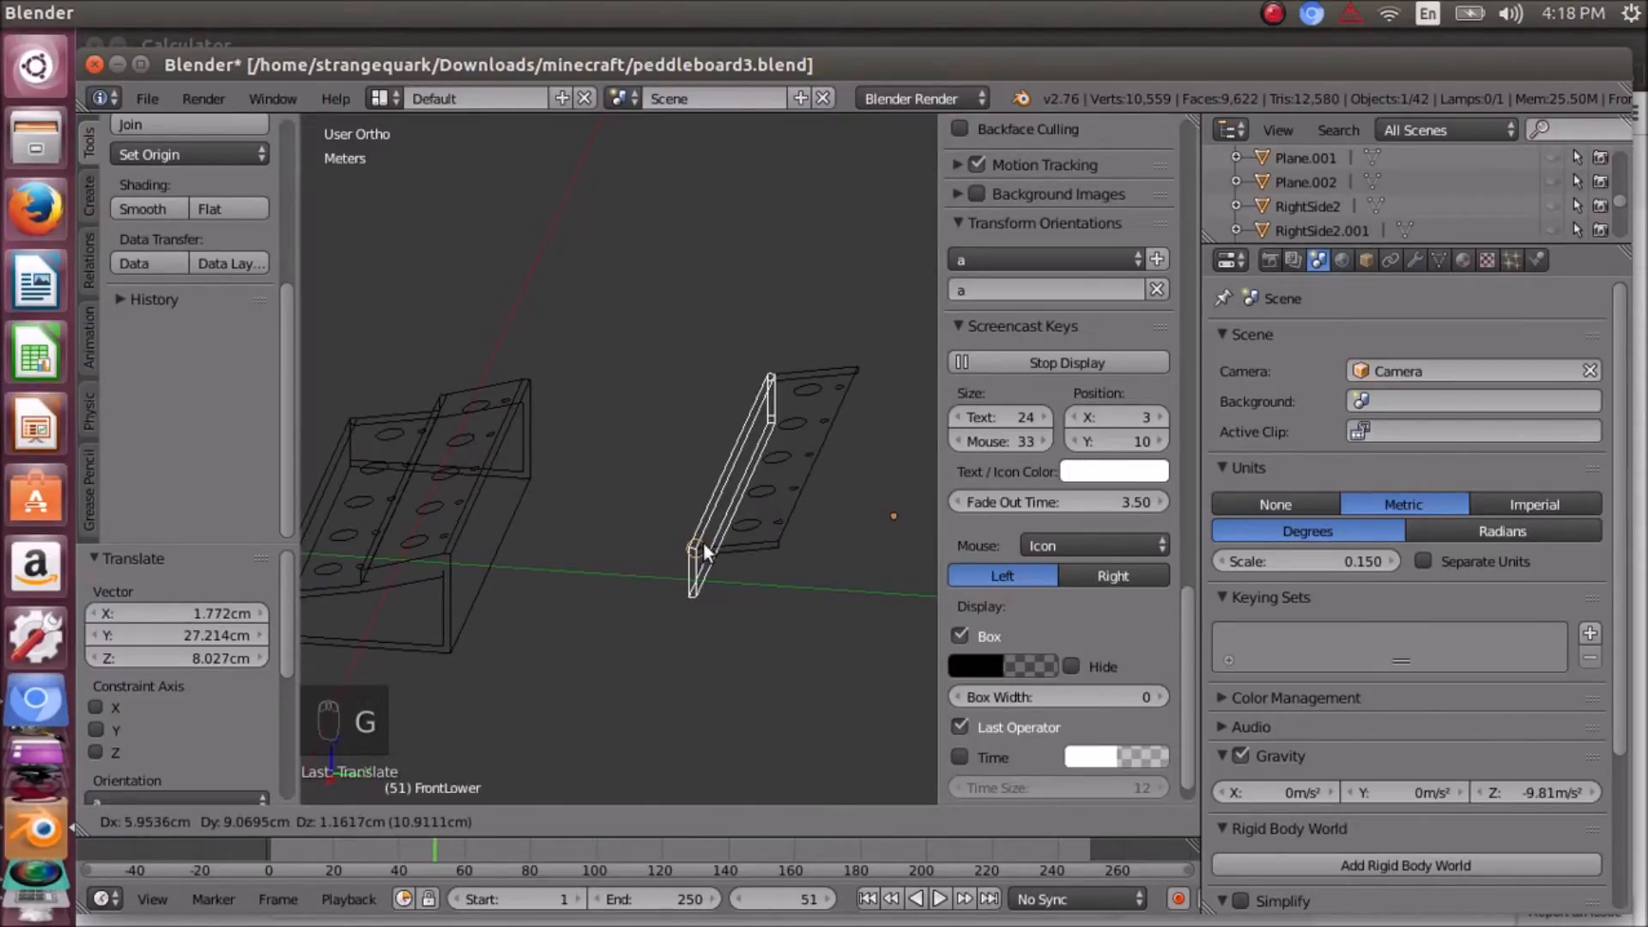
left_click(703, 541)
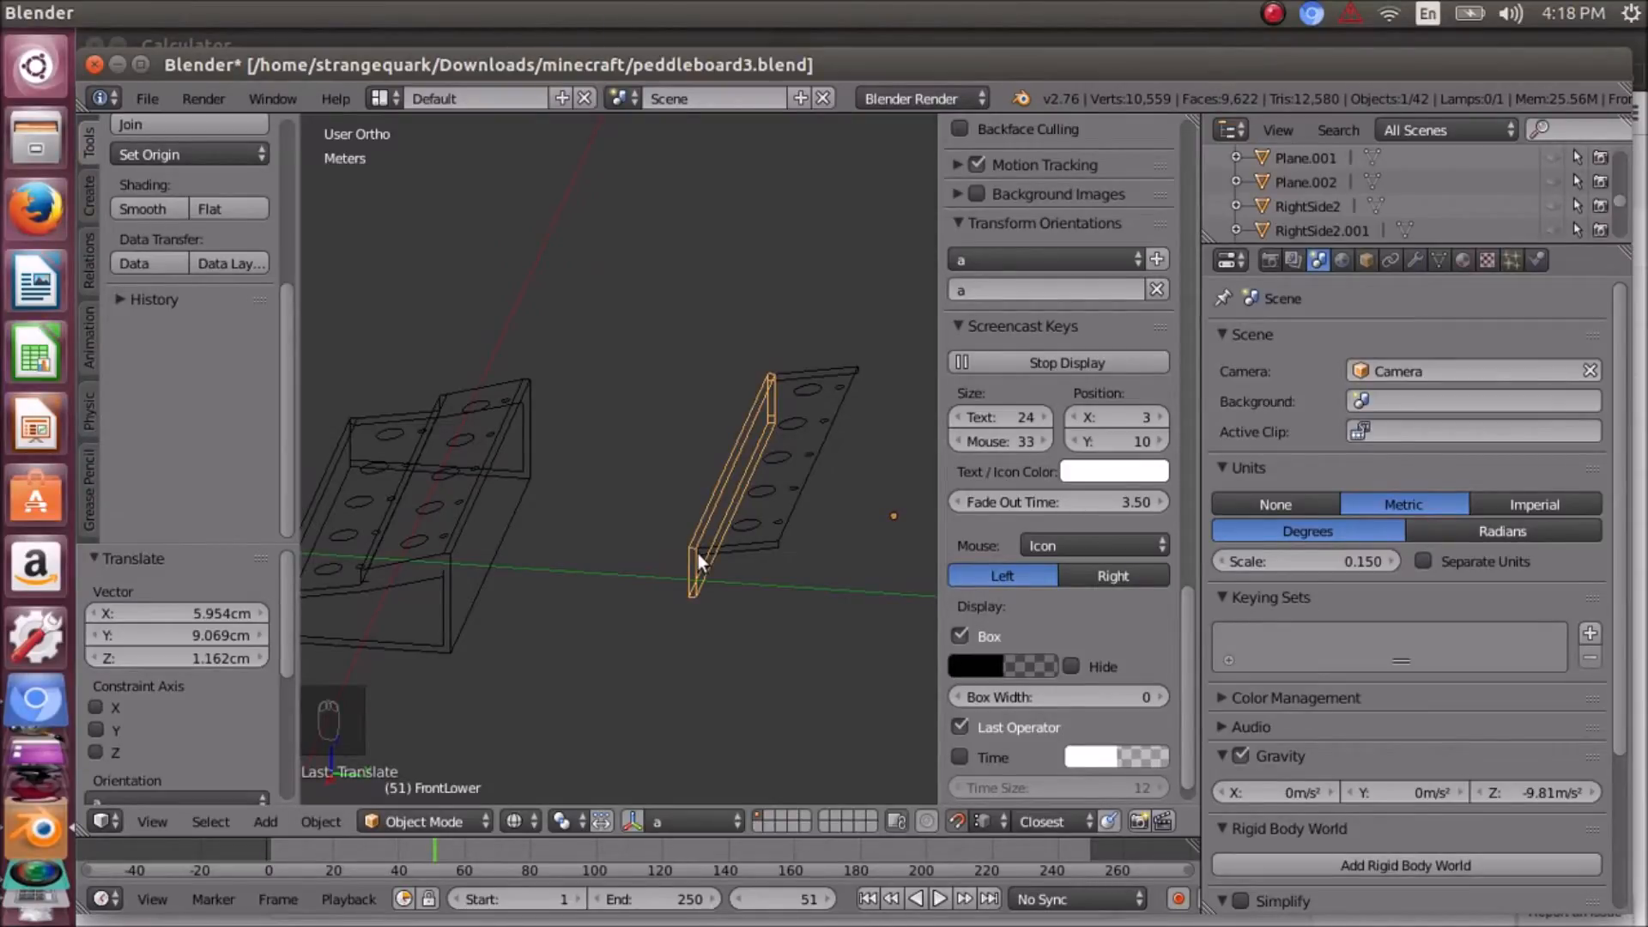
- Check from several angles and from the top how FrontLower meets the front edge of the lower top panel
key("KP_Decimal")
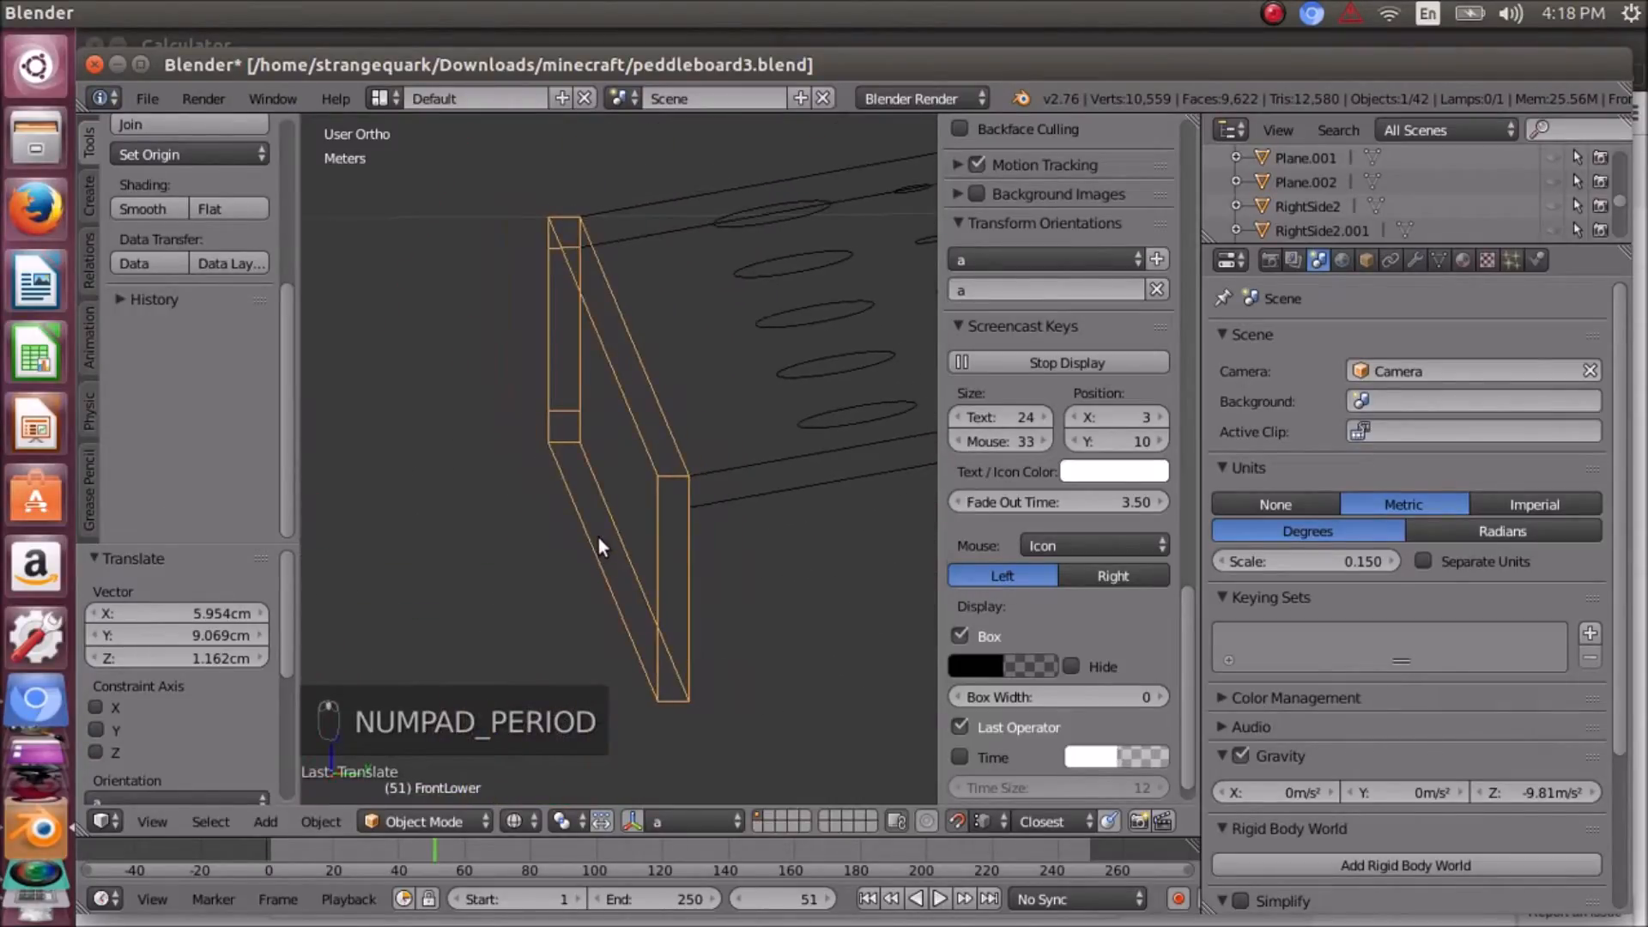
scroll(599, 537, "down", 6)
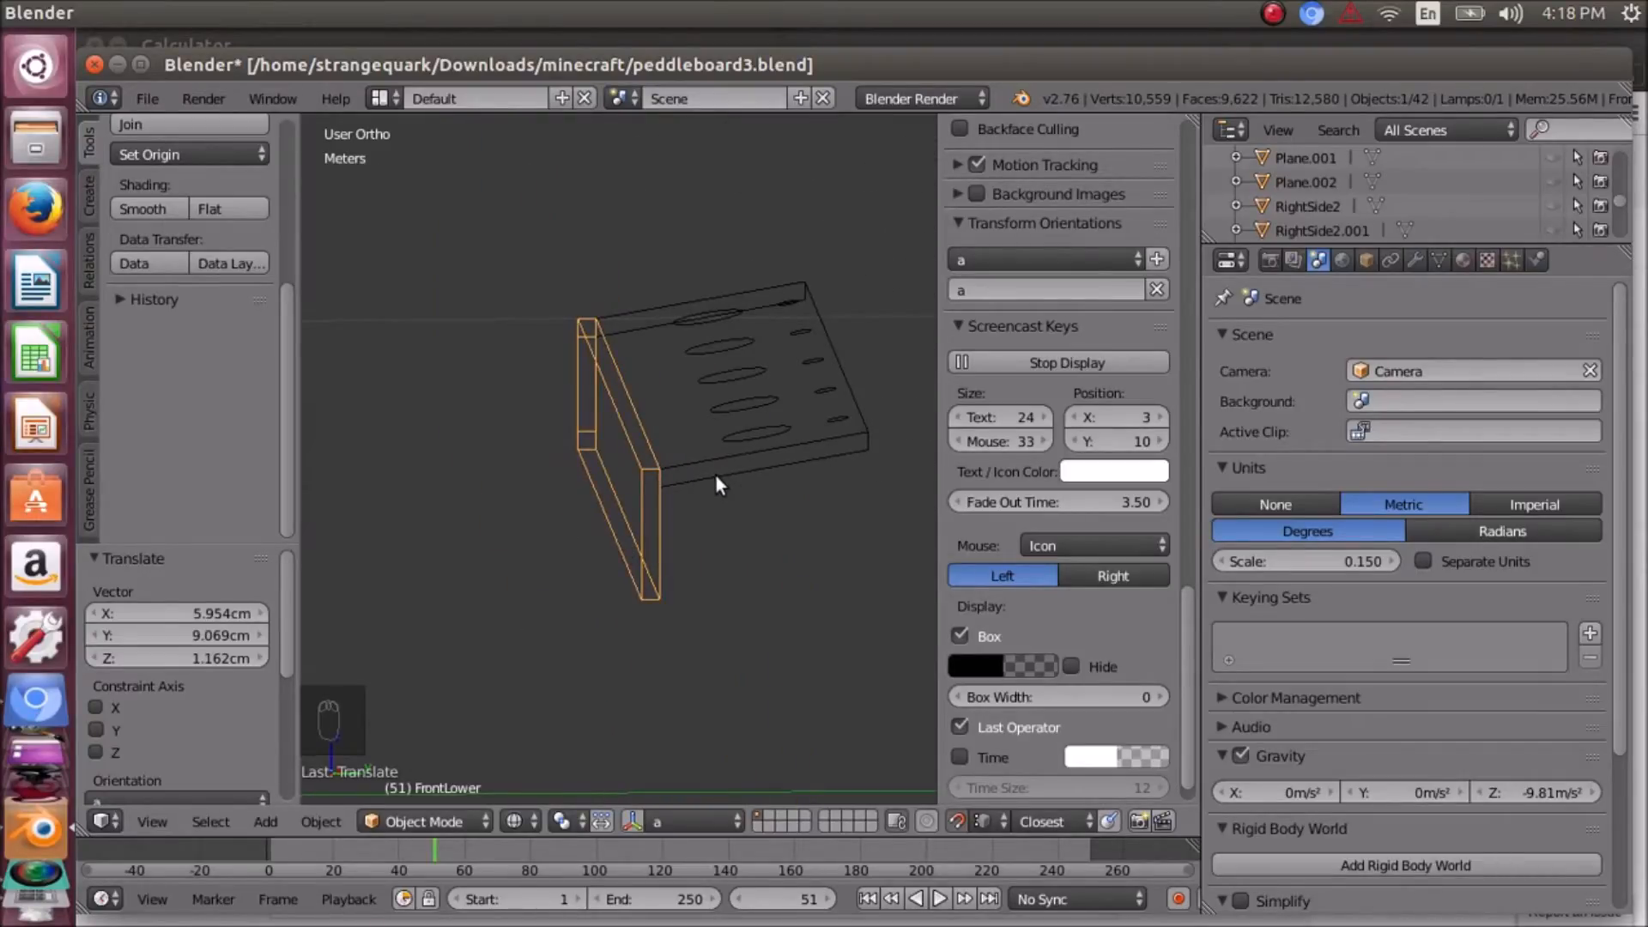
key("KP_Decimal")
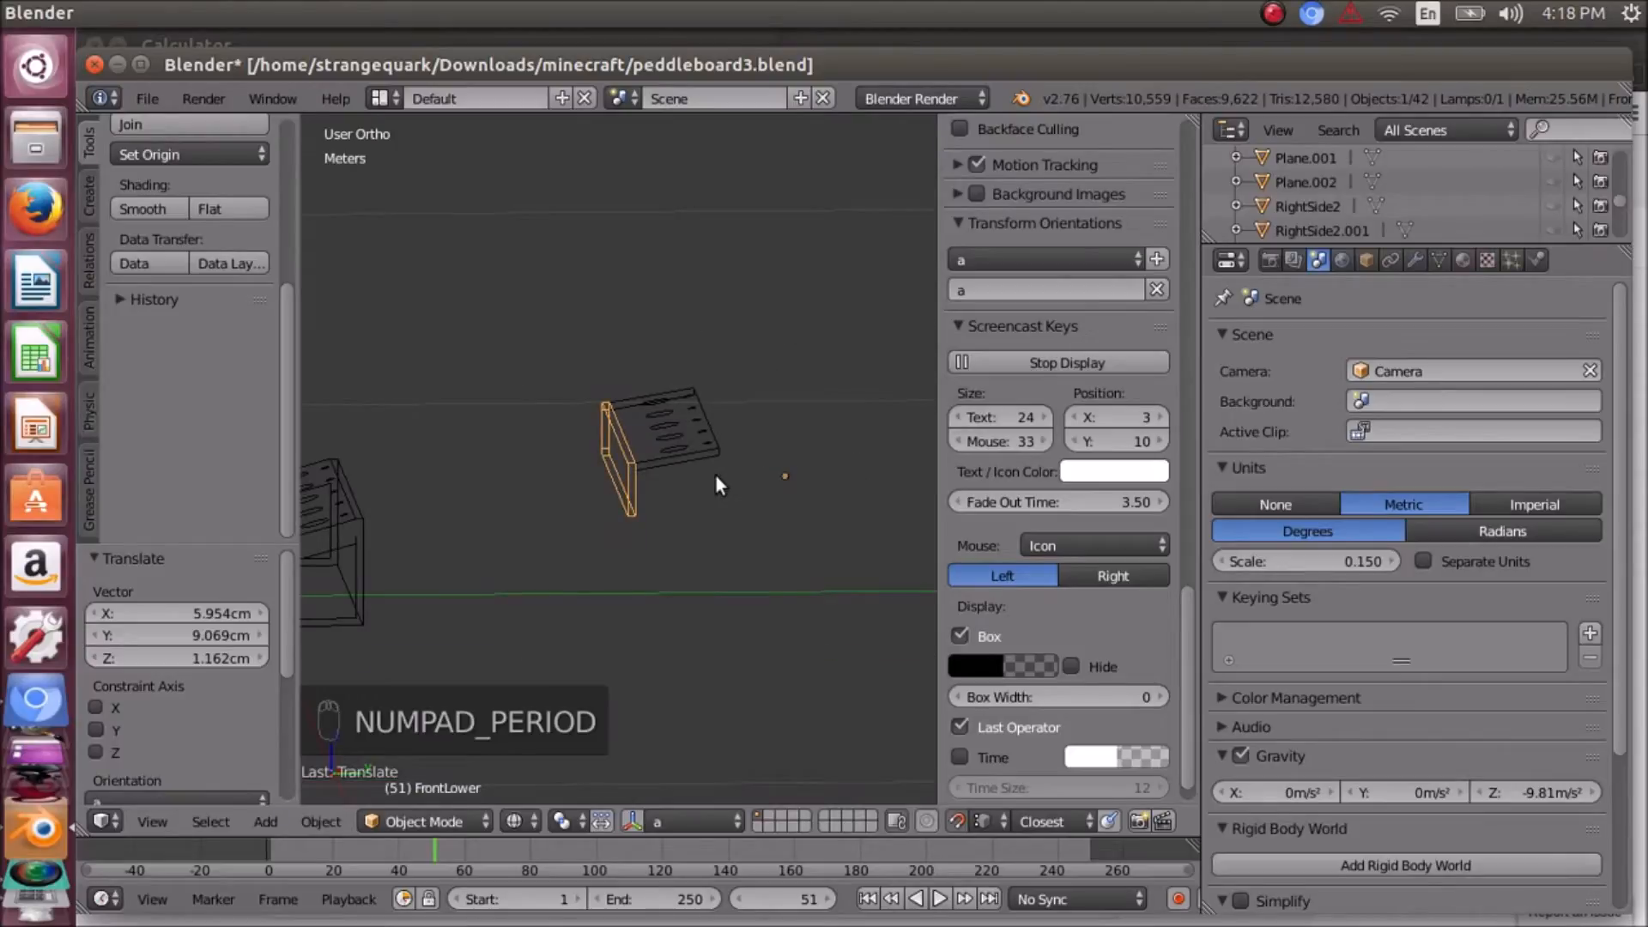
middle_click_drag(604, 520, 683, 479)
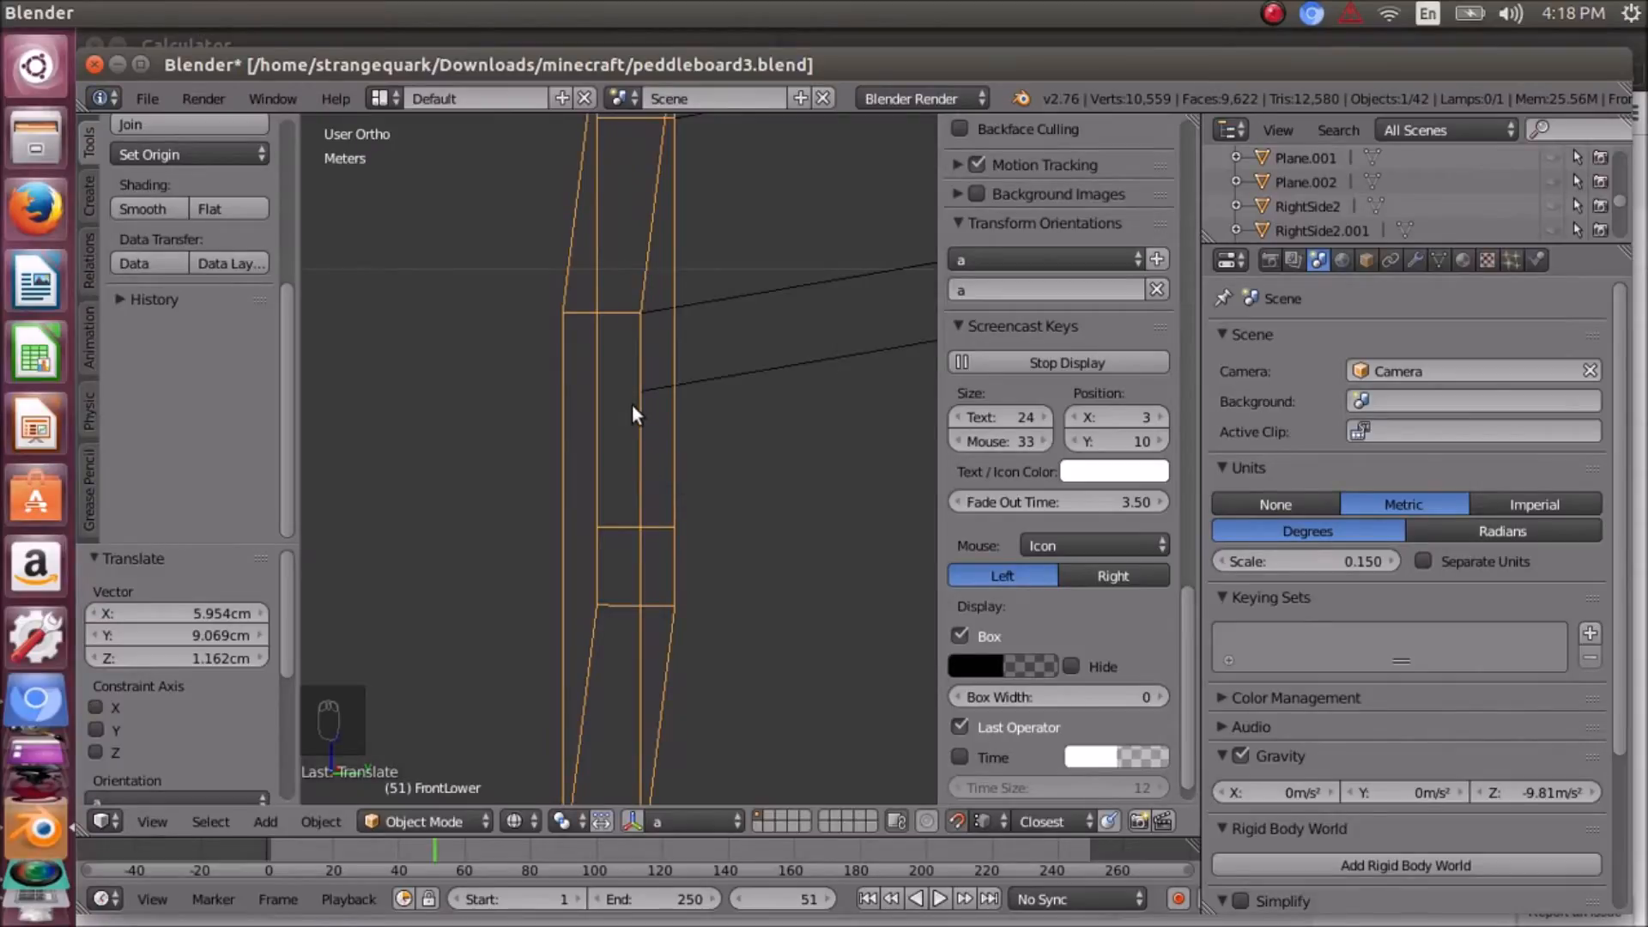
scroll(626, 402, "down", 2)
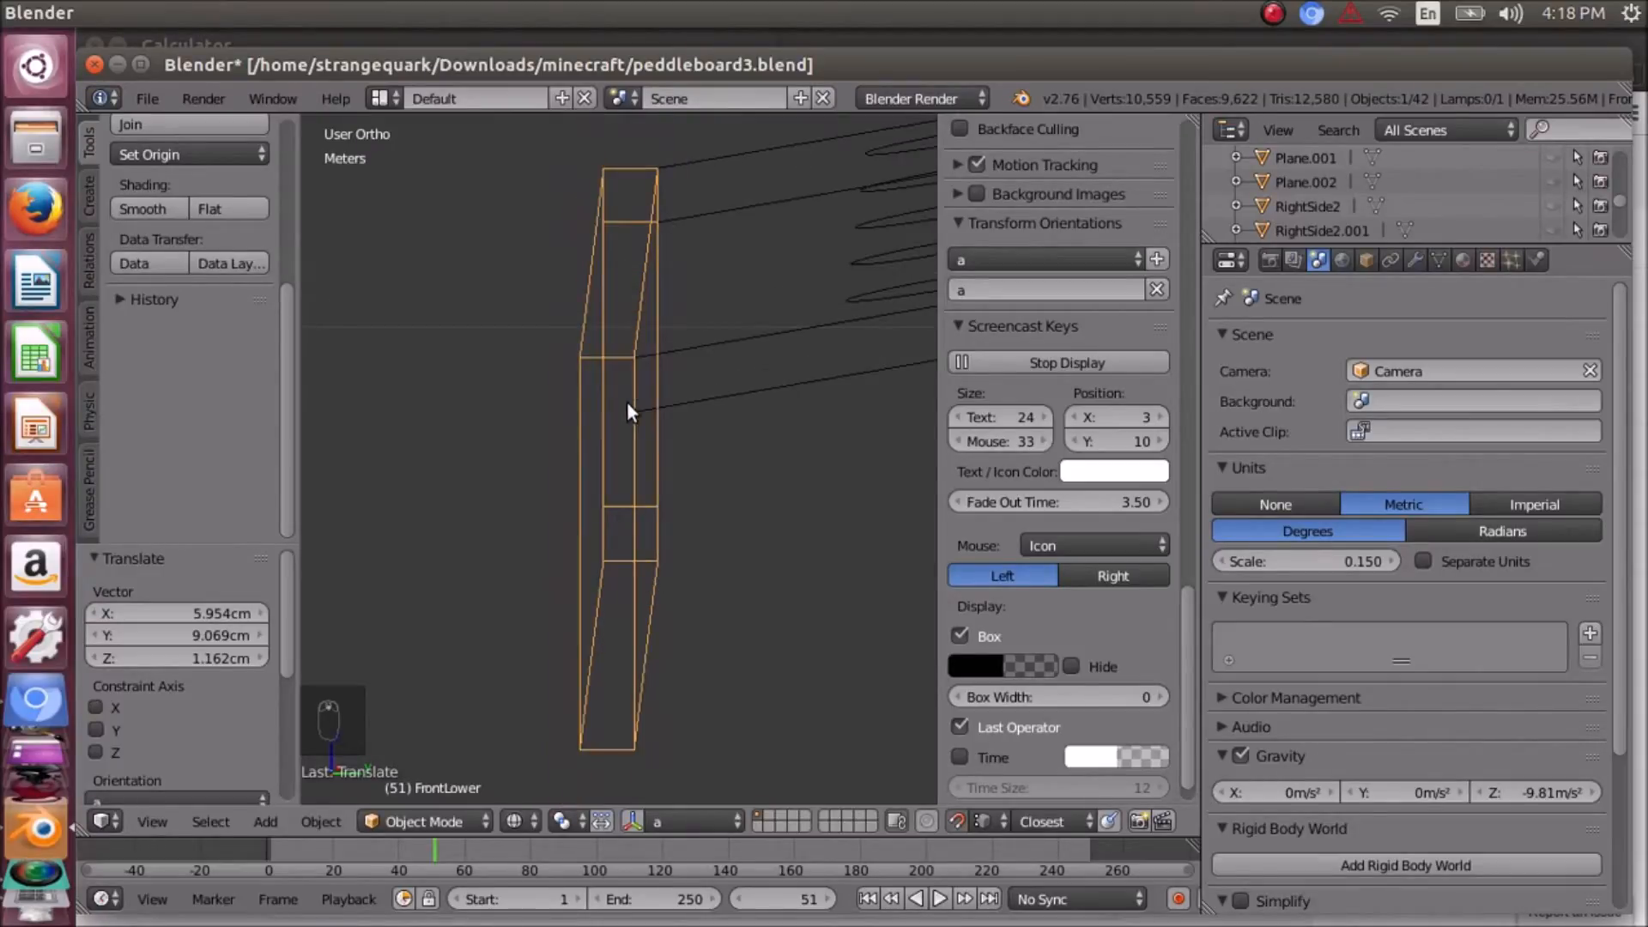
middle_click_drag(630, 404, 653, 459)
key("KP_7")
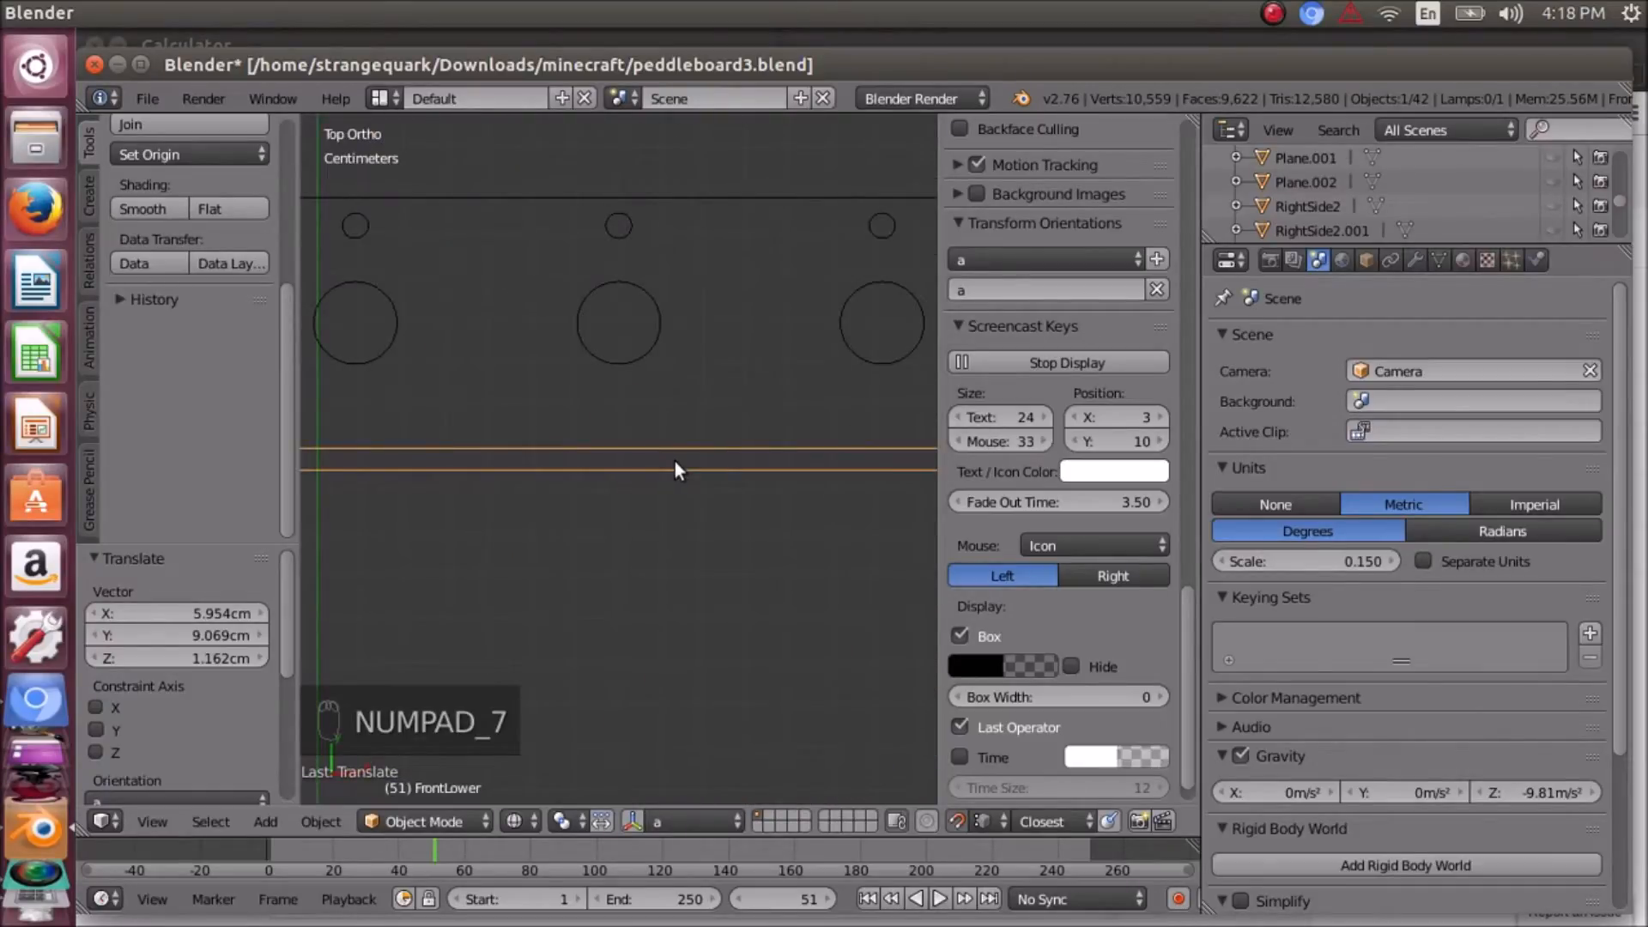
- Enter Edit Mode on FrontLower and select its end corner vertex that touches the lower top panel
left_click(434, 817)
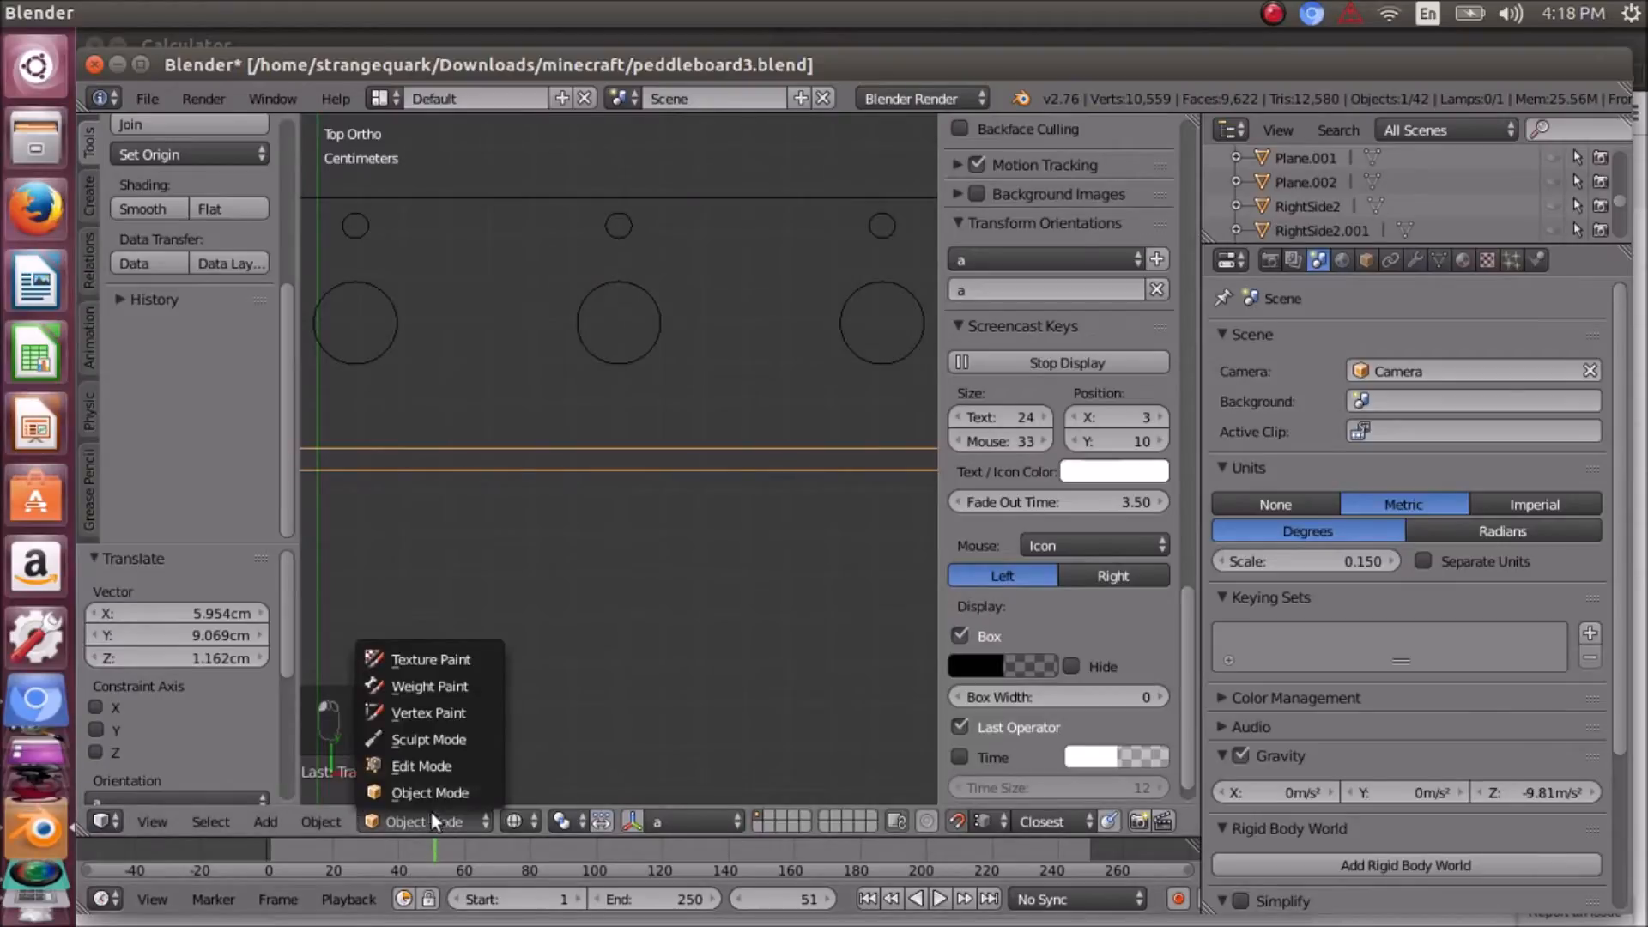
left_click(432, 766)
scroll(636, 489, "down", 5)
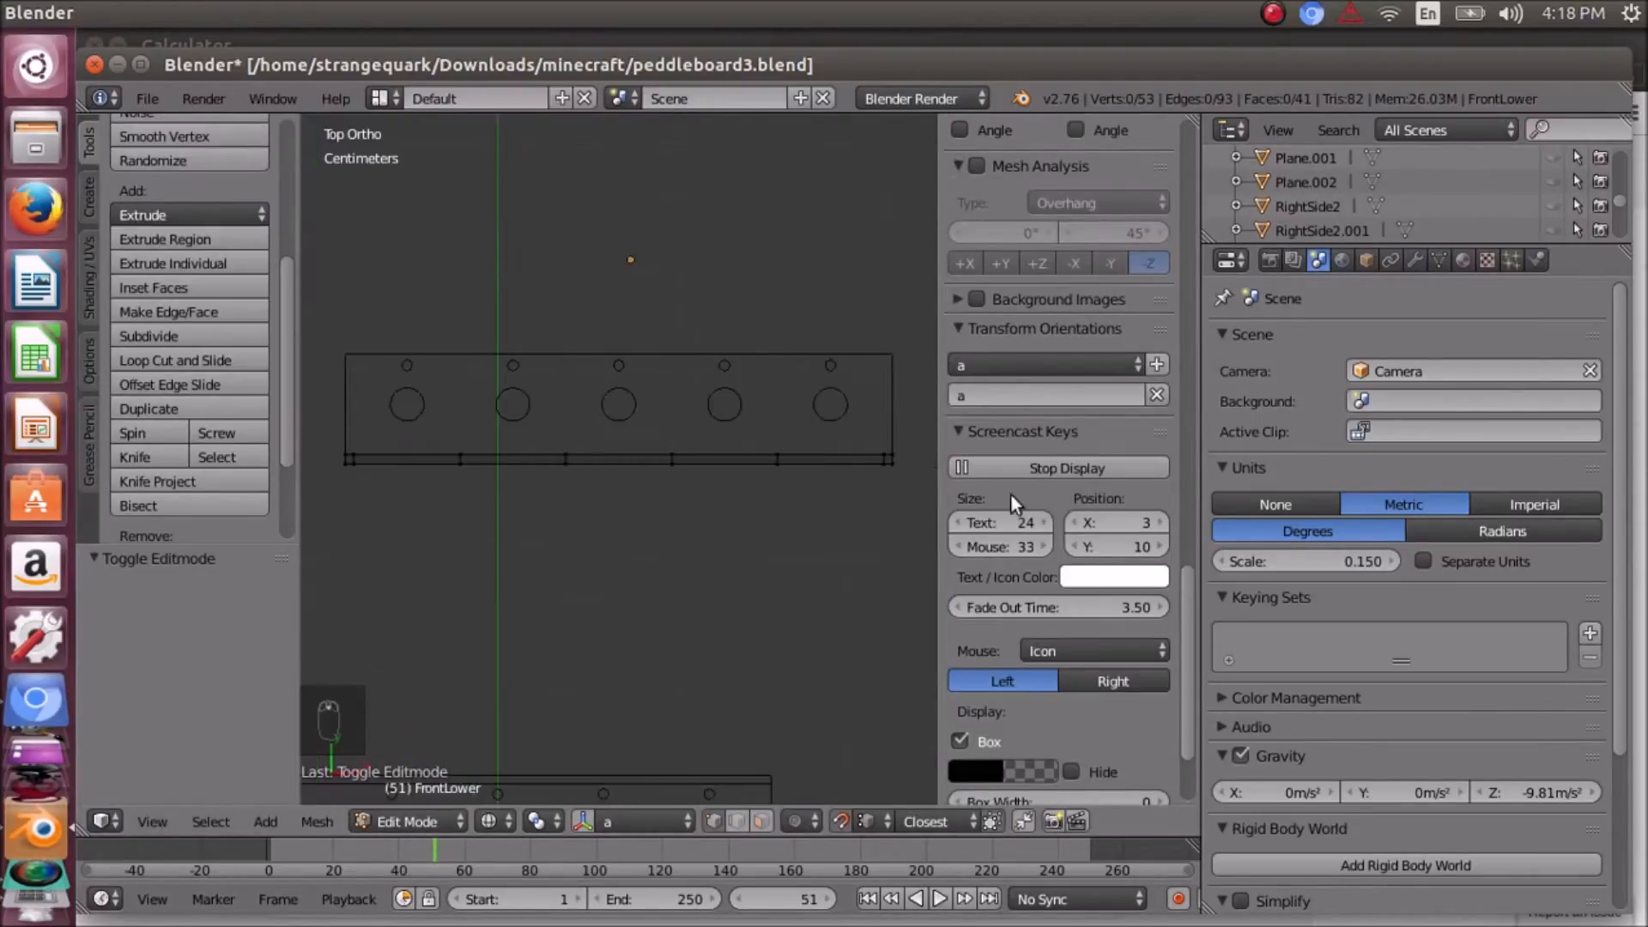
right_click(894, 455)
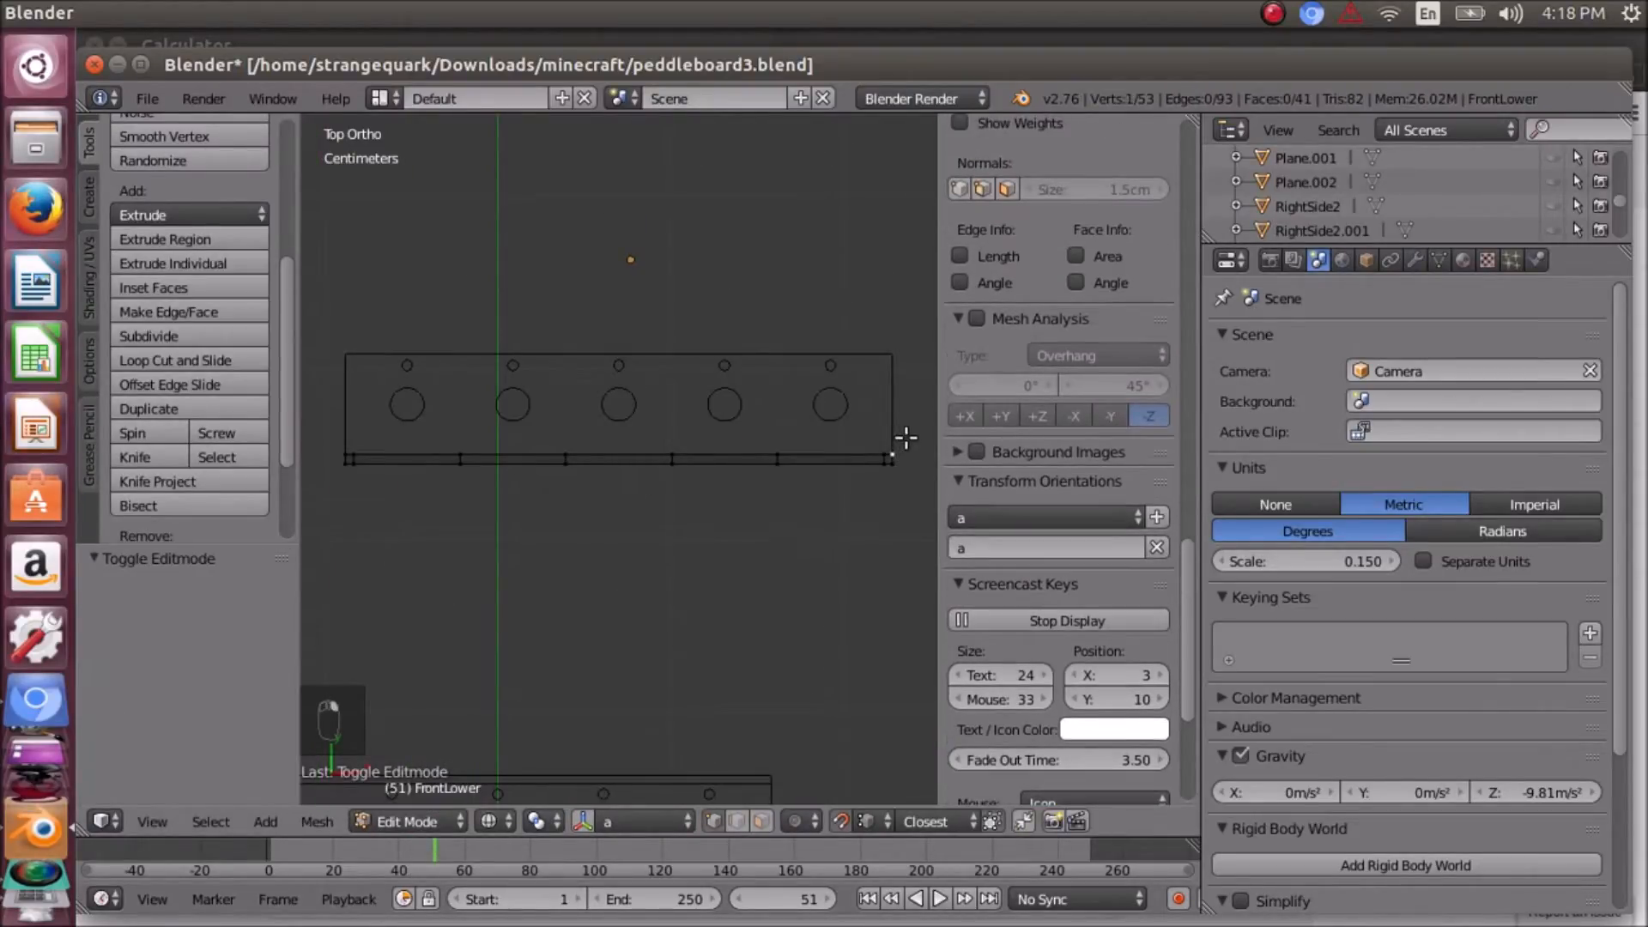
key("KP_Decimal")
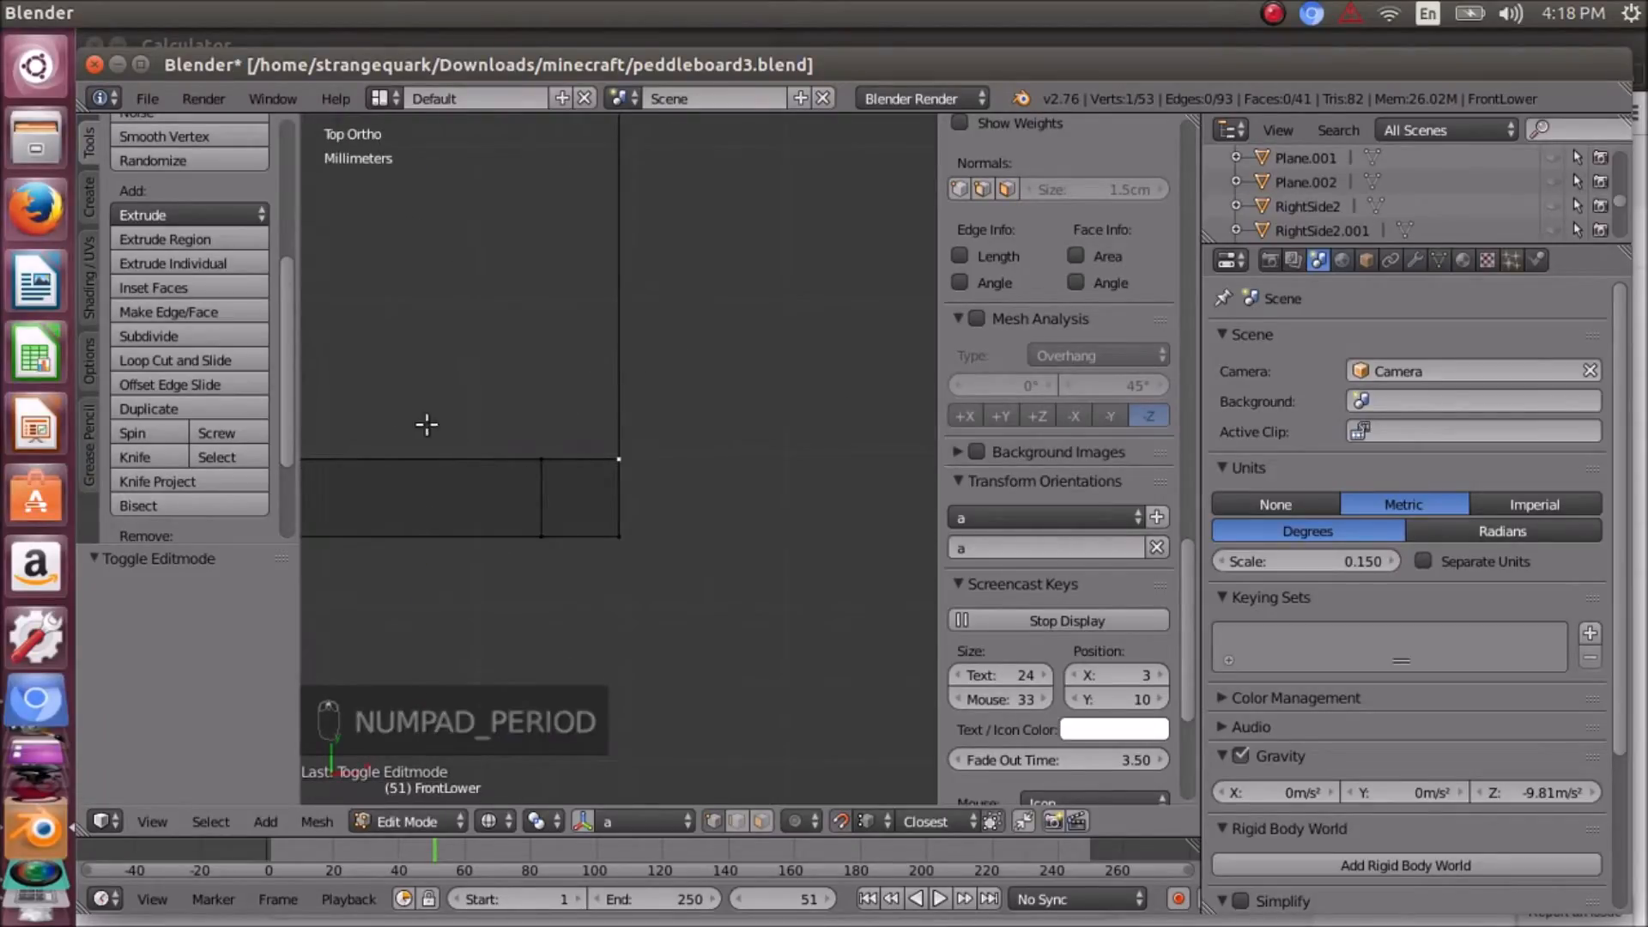
scroll(478, 442, "up", 1)
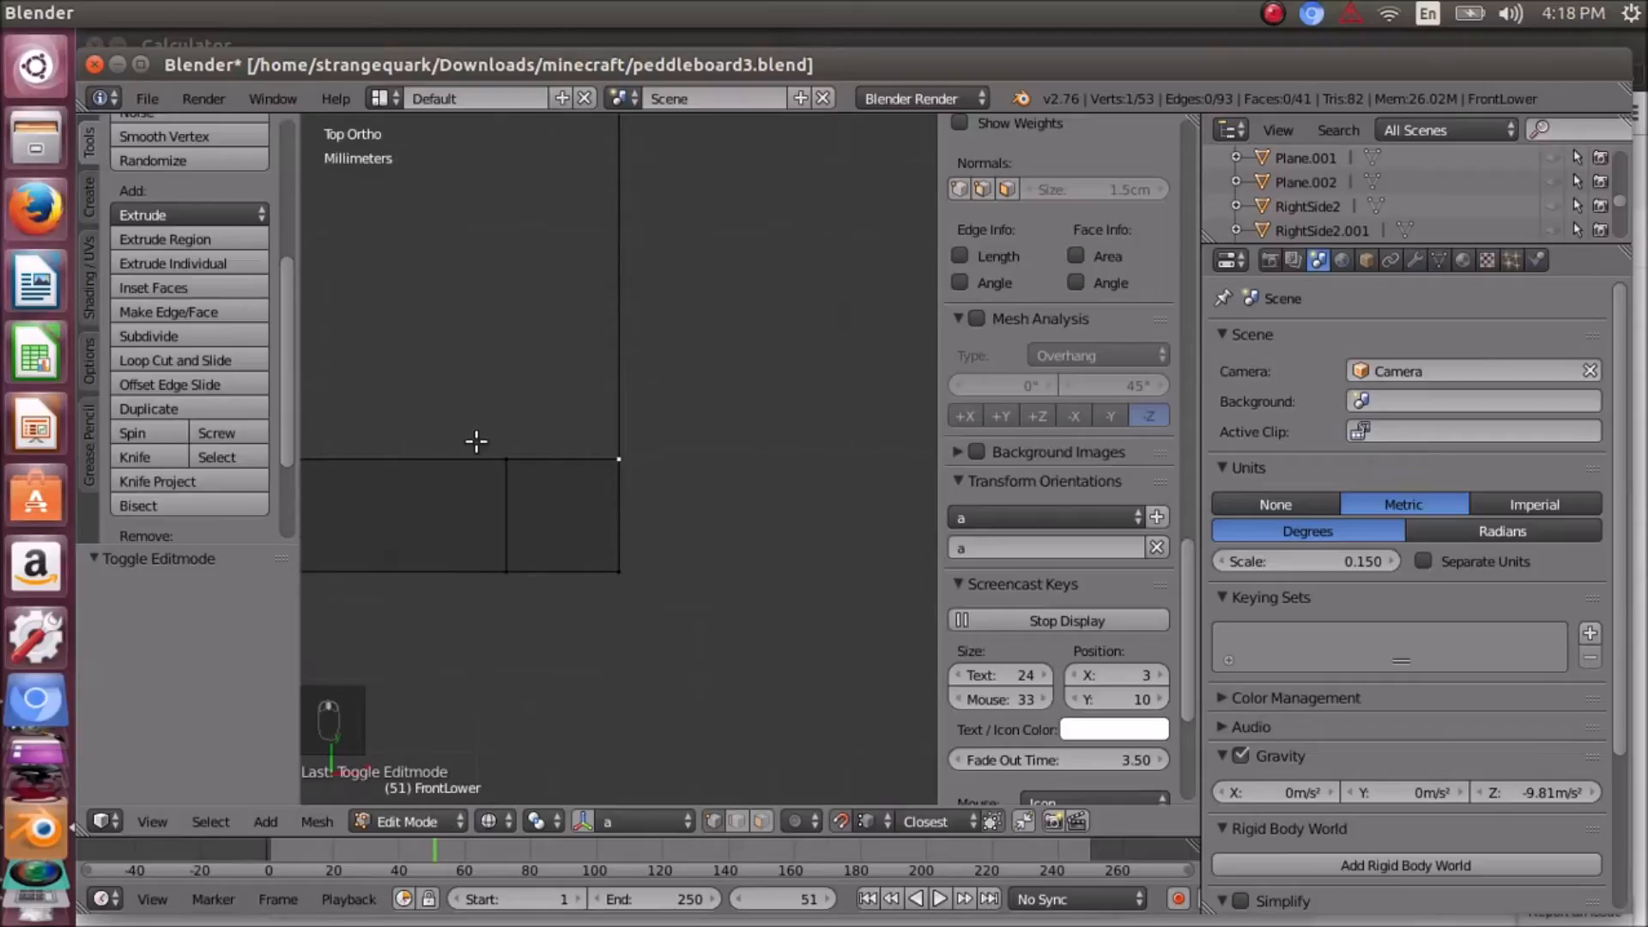
scroll(478, 442, "down", 4)
scroll(478, 442, "up", 13)
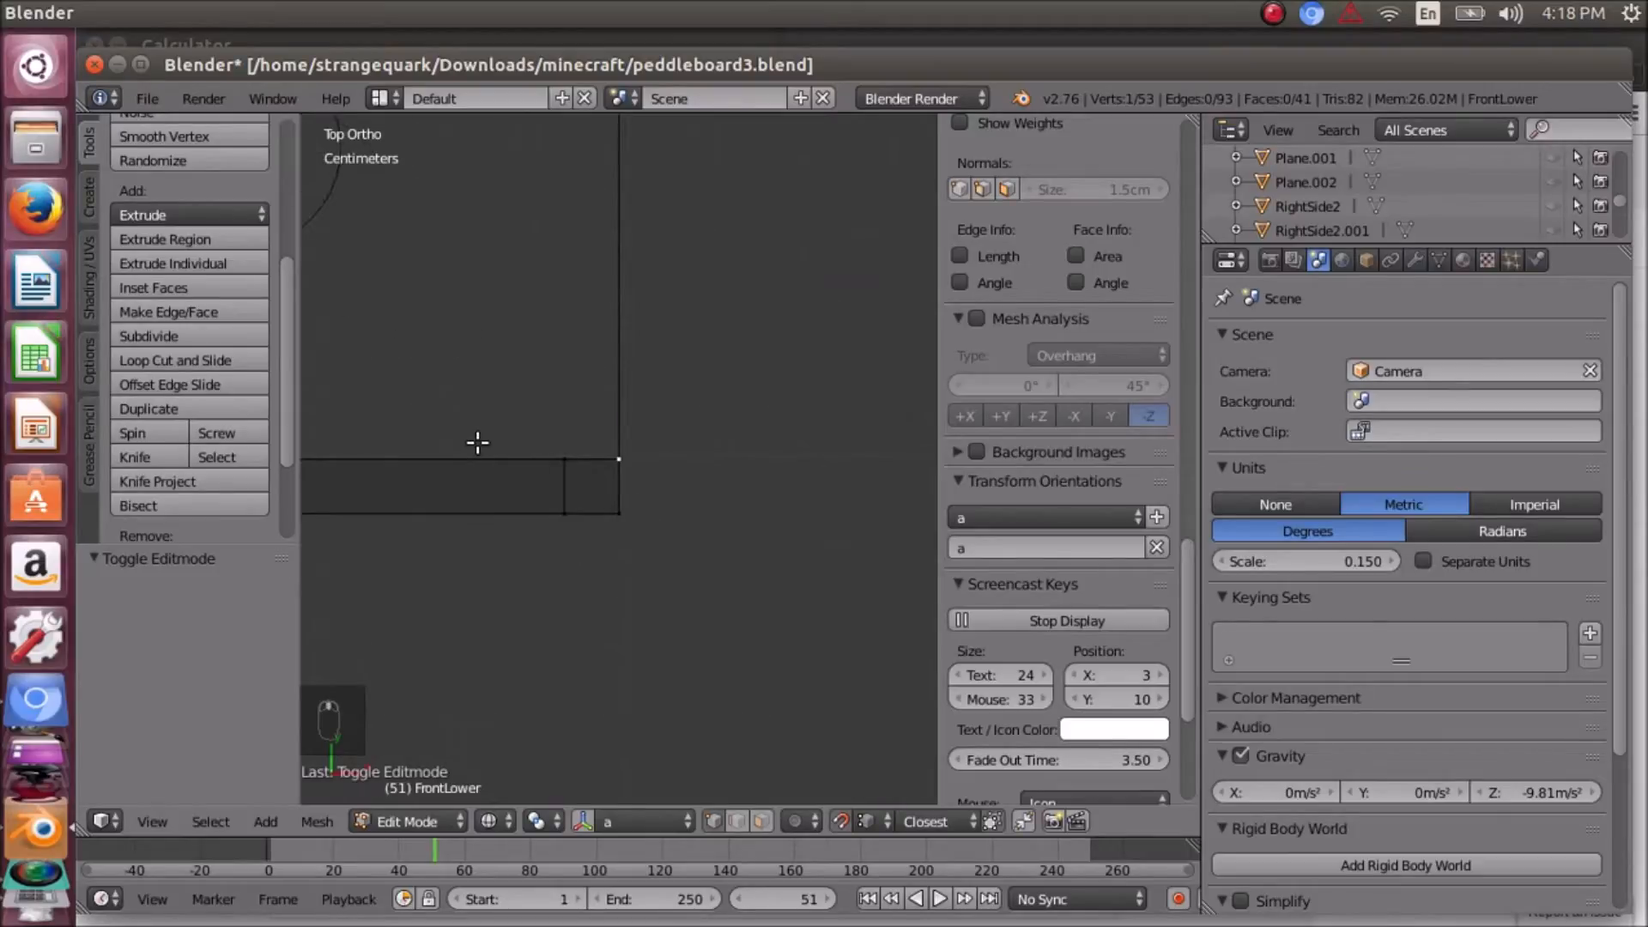
scroll(478, 442, "down", 7)
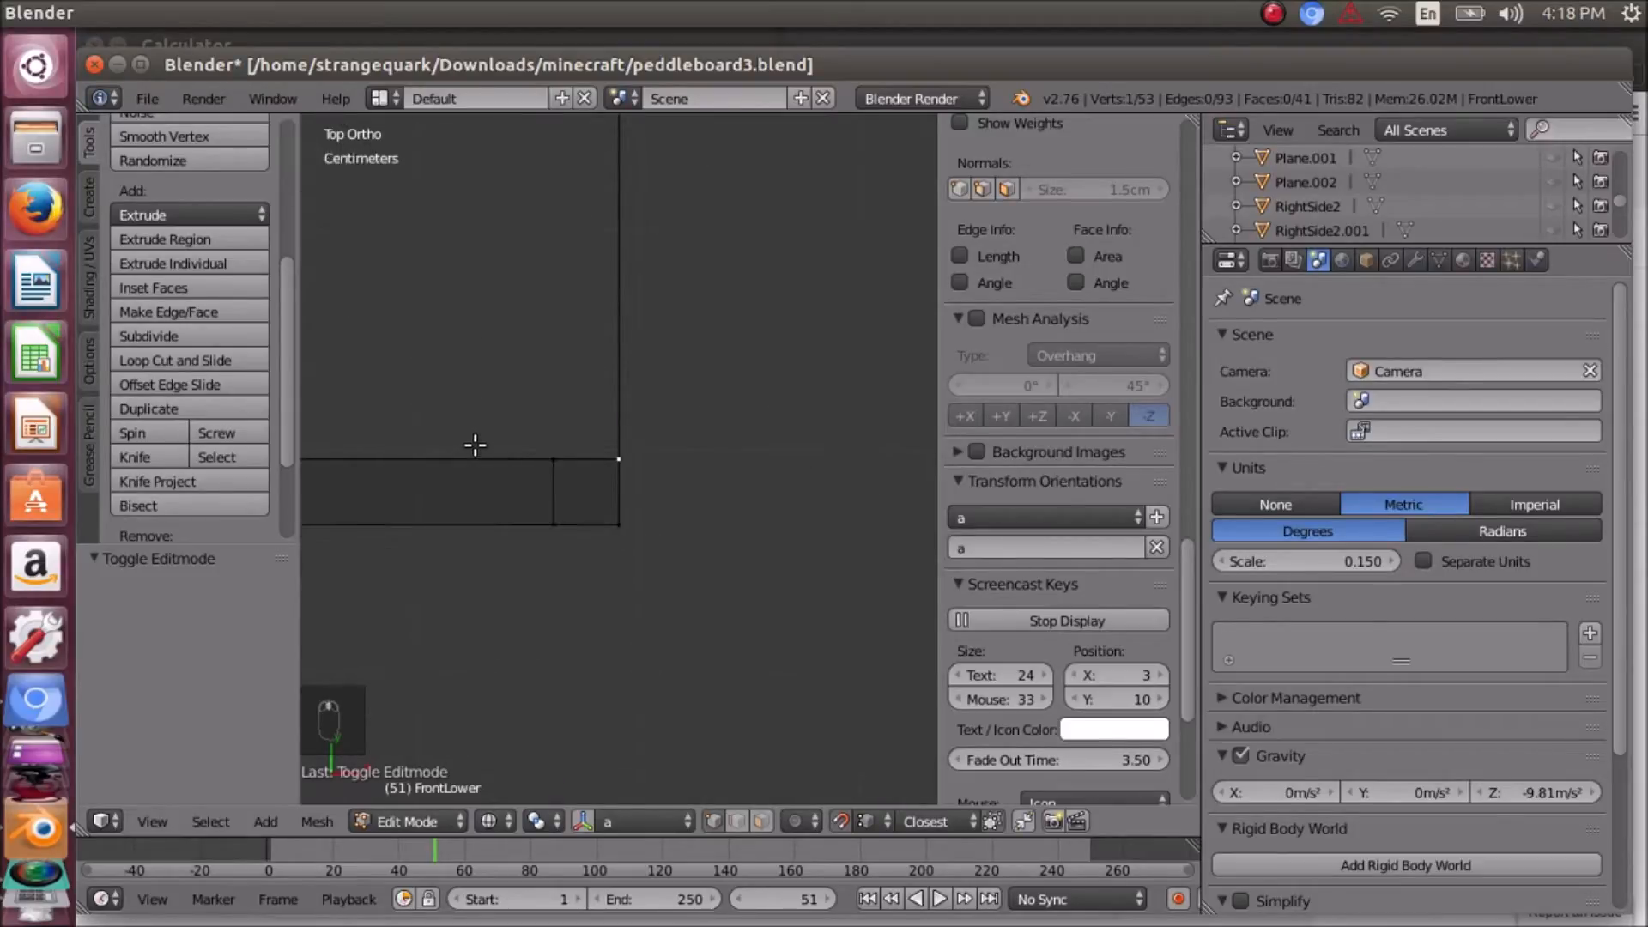
scroll(503, 402, "down", 4)
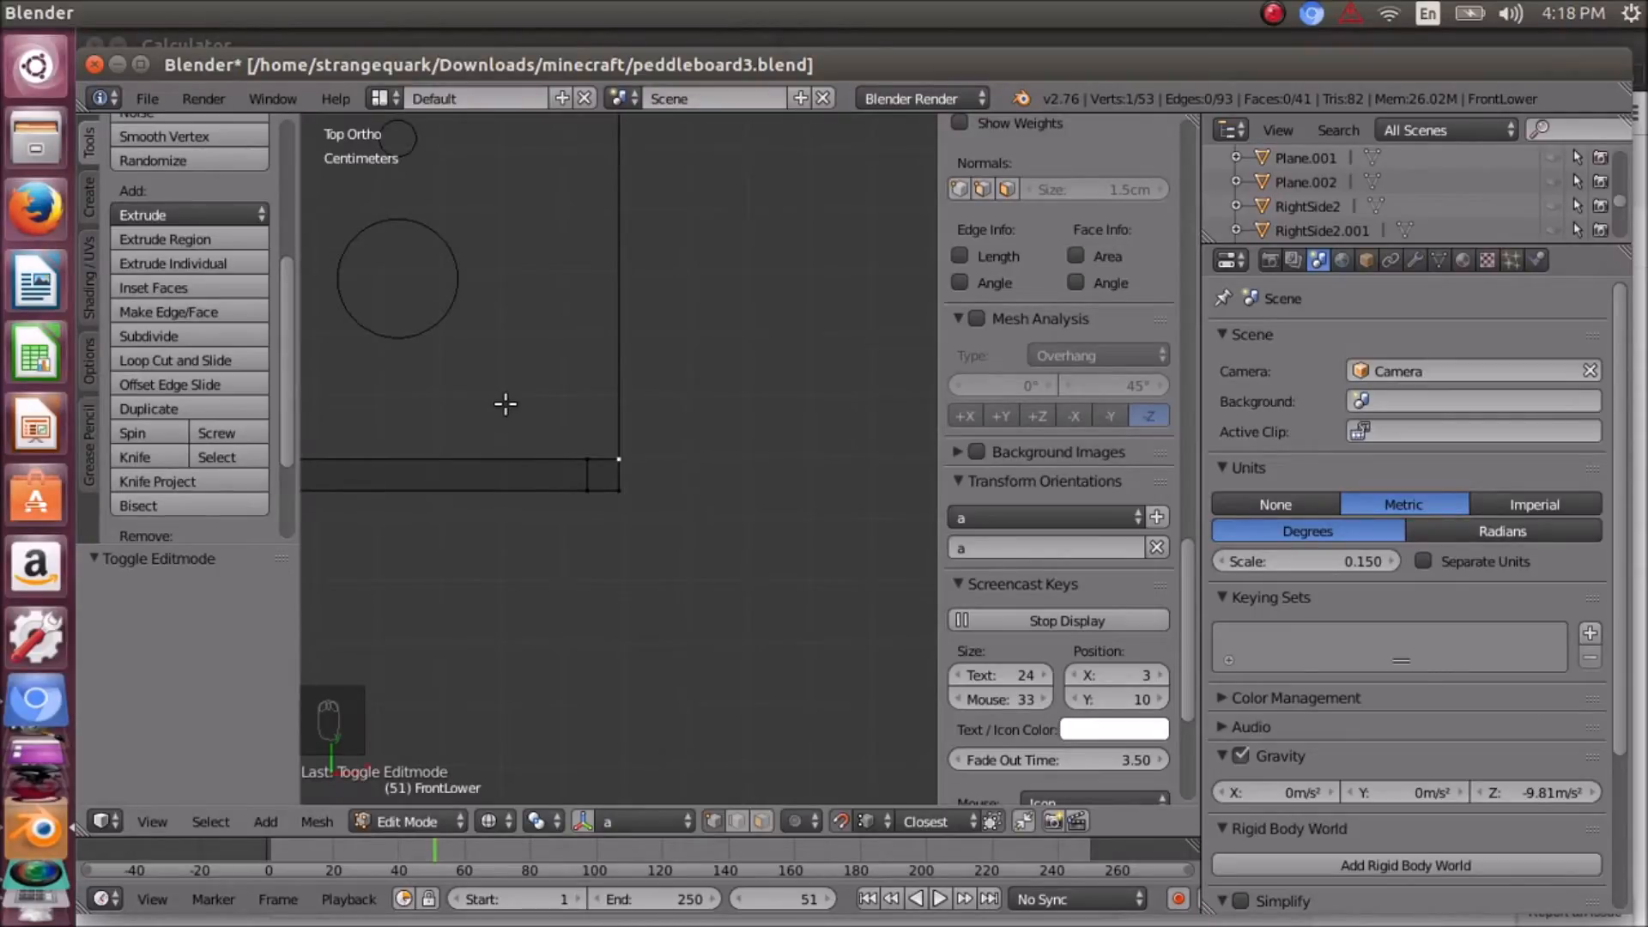
- Select the whole FrontLower mesh and snap its corner onto the matching corner of the lower top panel
key("a")
key("a")
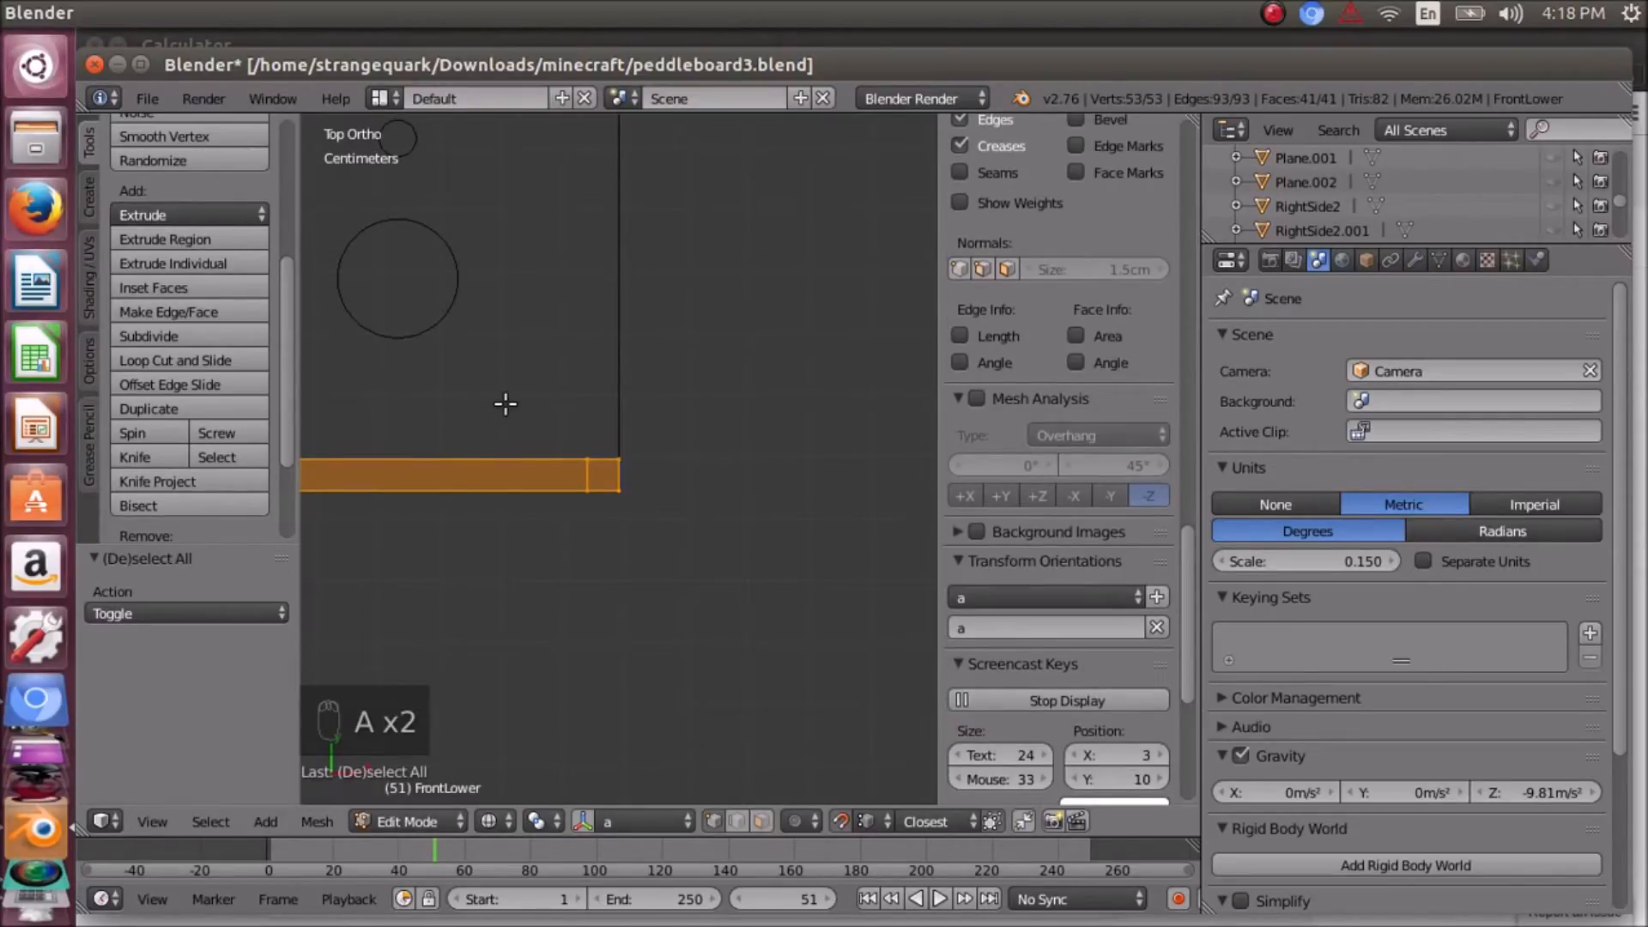
scroll(506, 403, "up", 6)
scroll(629, 502, "up", 5)
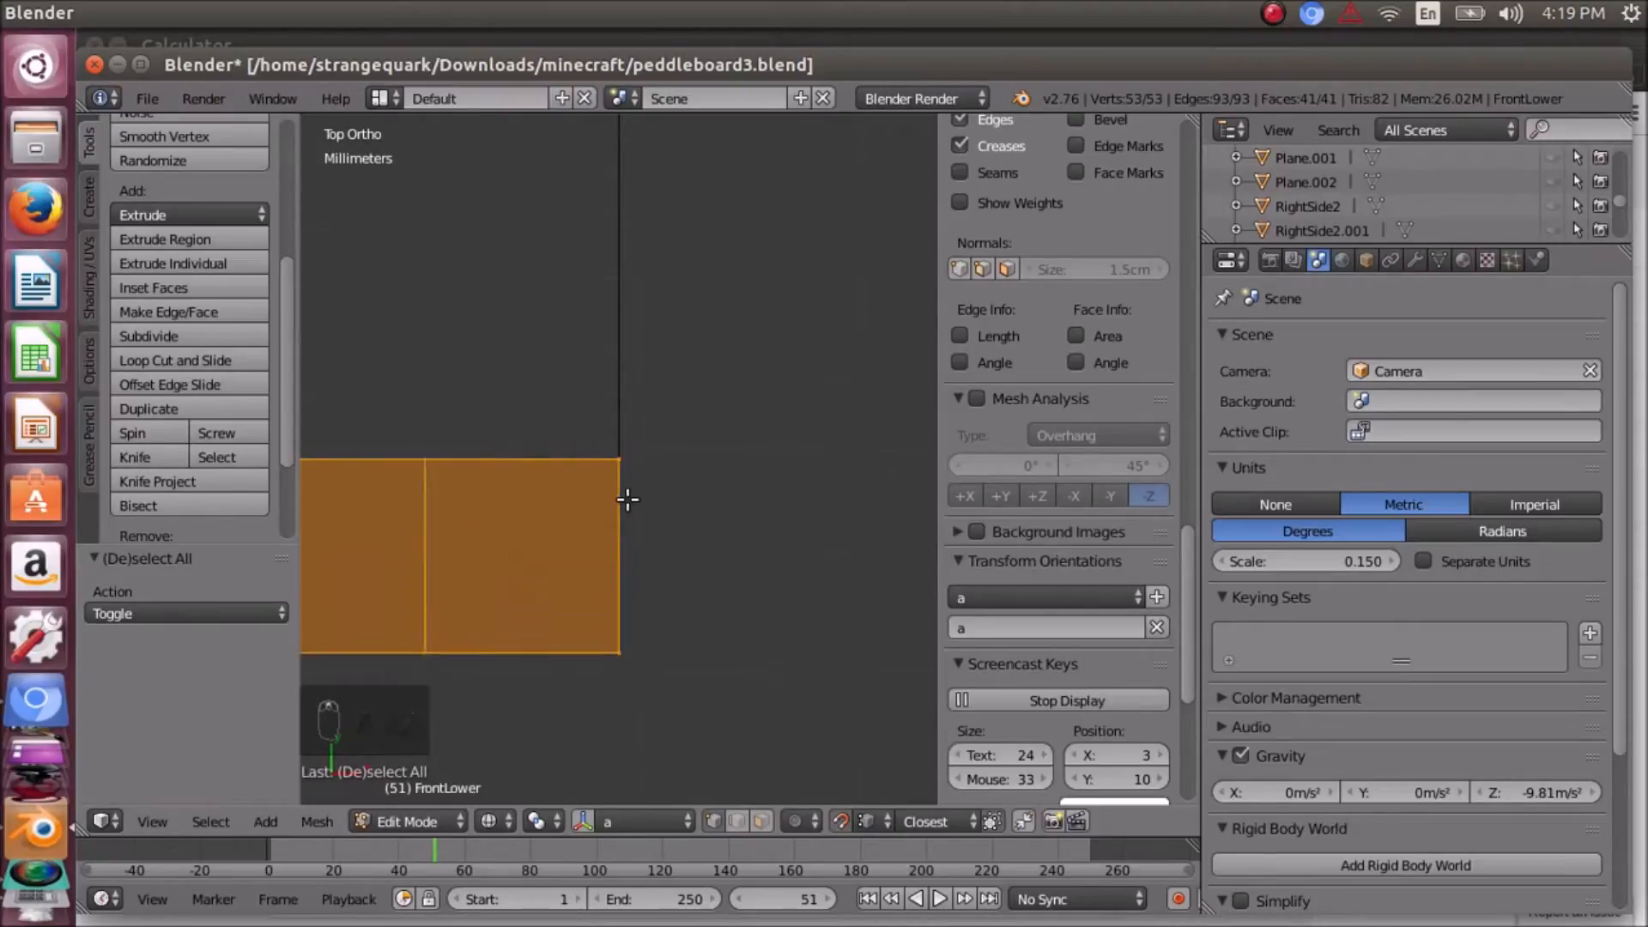
key("g")
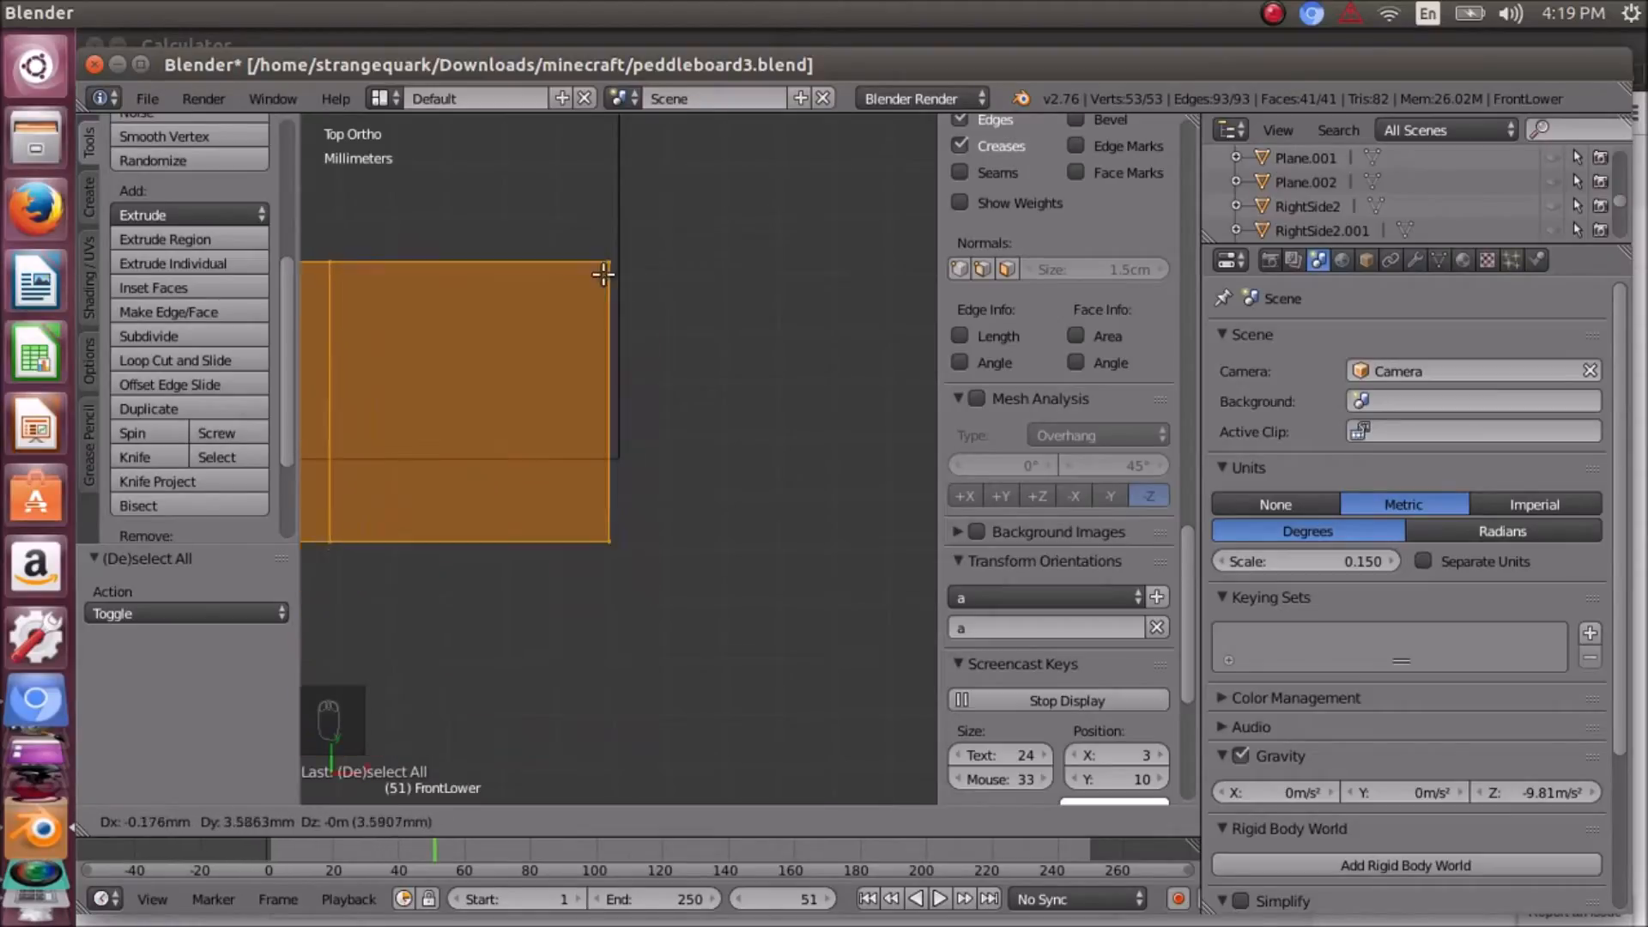
left_click(616, 449)
- Inspect the joint between FrontLower and the lower top panel beside the original frame, and look through the scene's object list
middle_click_drag(666, 489, 505, 396)
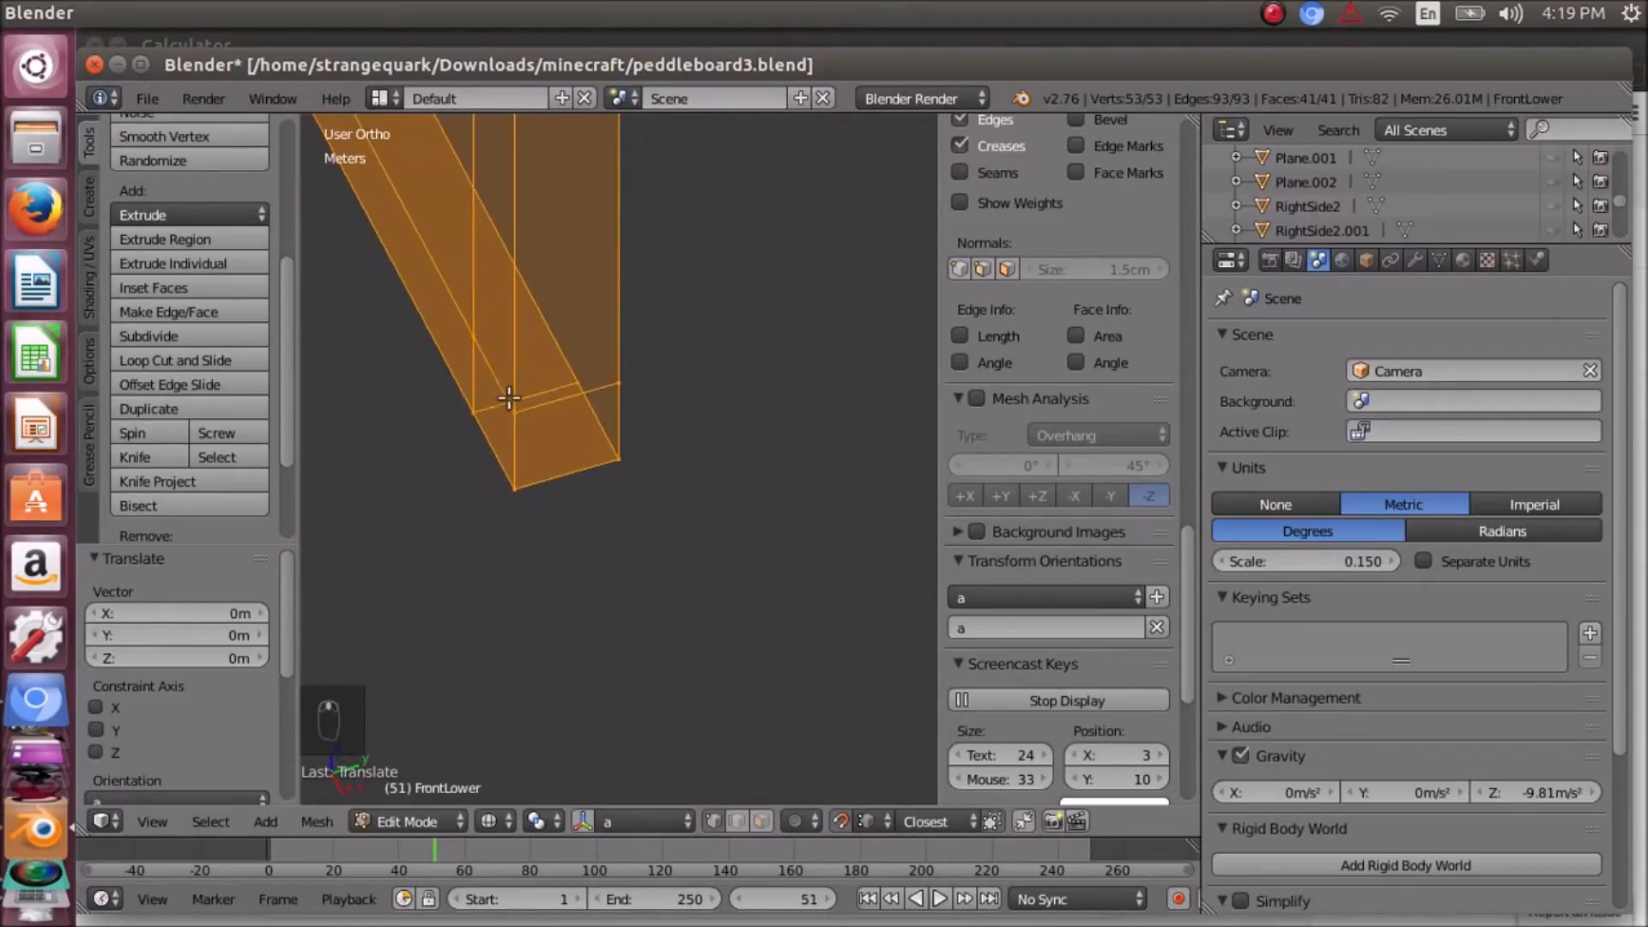
scroll(515, 404, "down", 5)
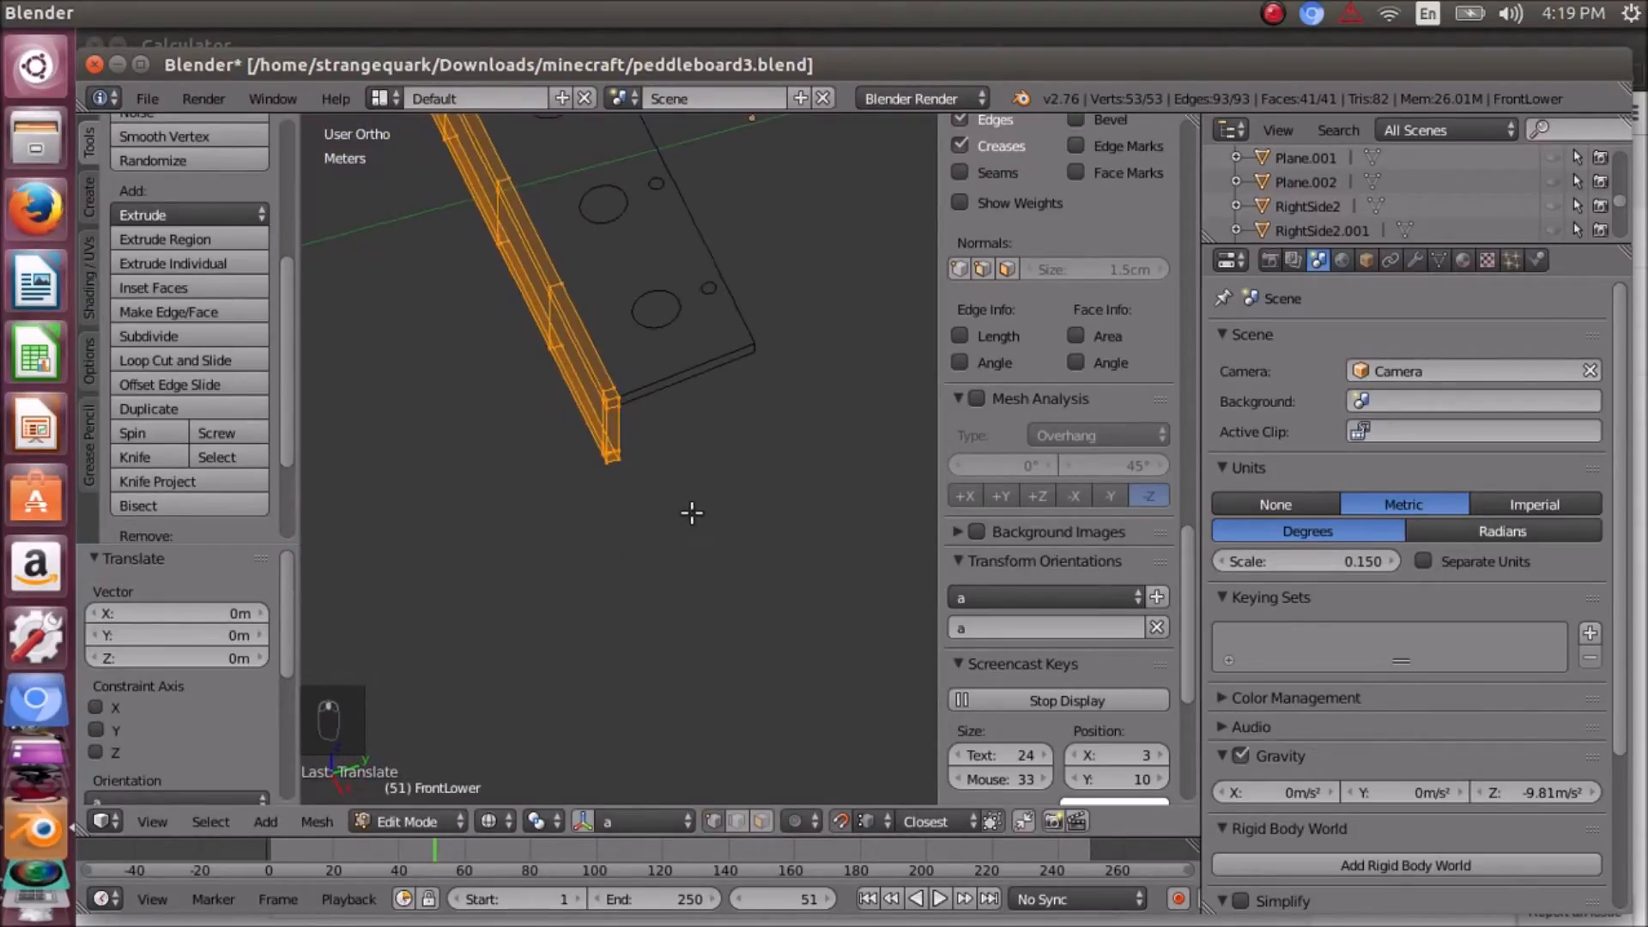
middle_click_drag(692, 513, 596, 397)
scroll(590, 391, "down", 4)
middle_click_drag(541, 466, 588, 486)
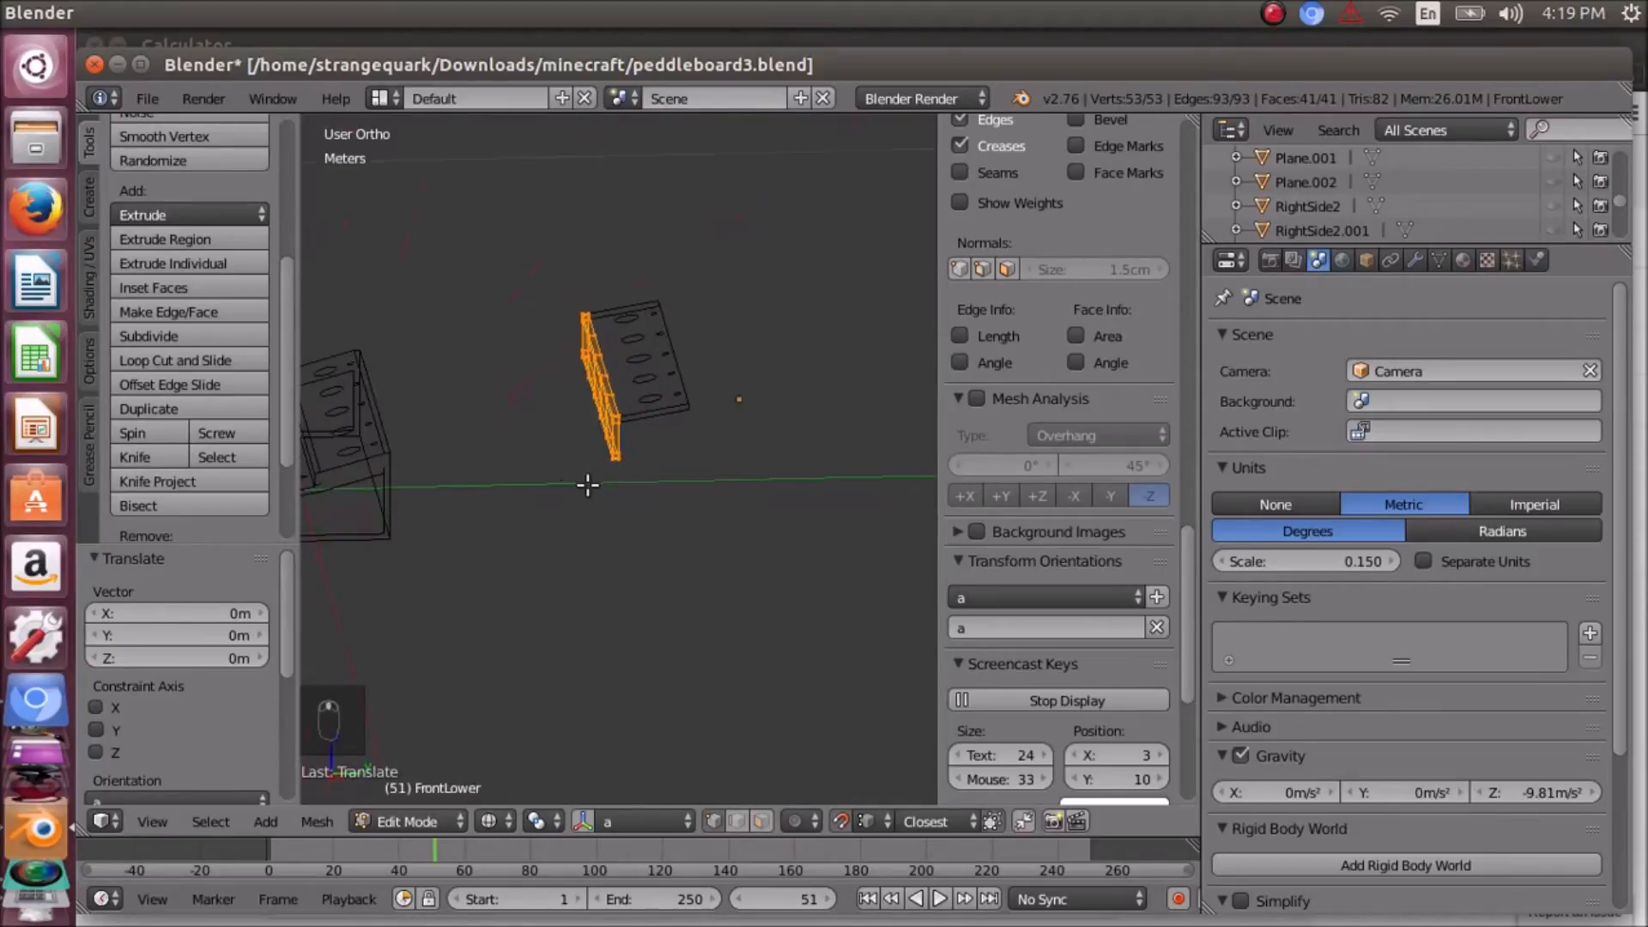
scroll(587, 485, "down", 5)
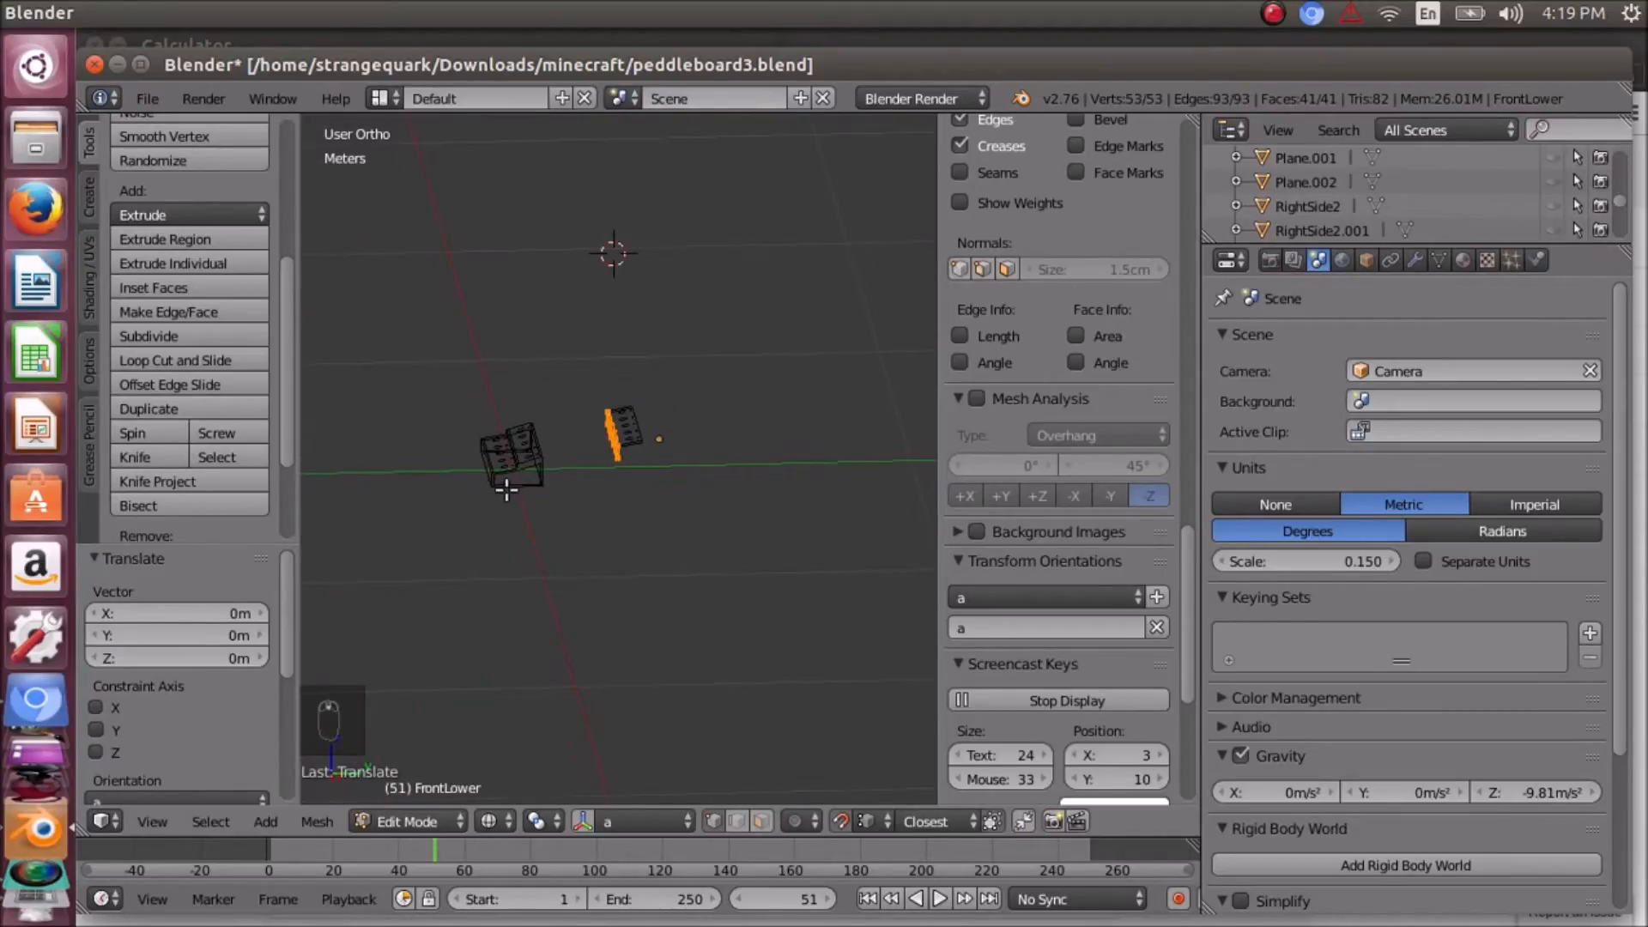
scroll(606, 461, "up", 3)
scroll(606, 462, "up", 1)
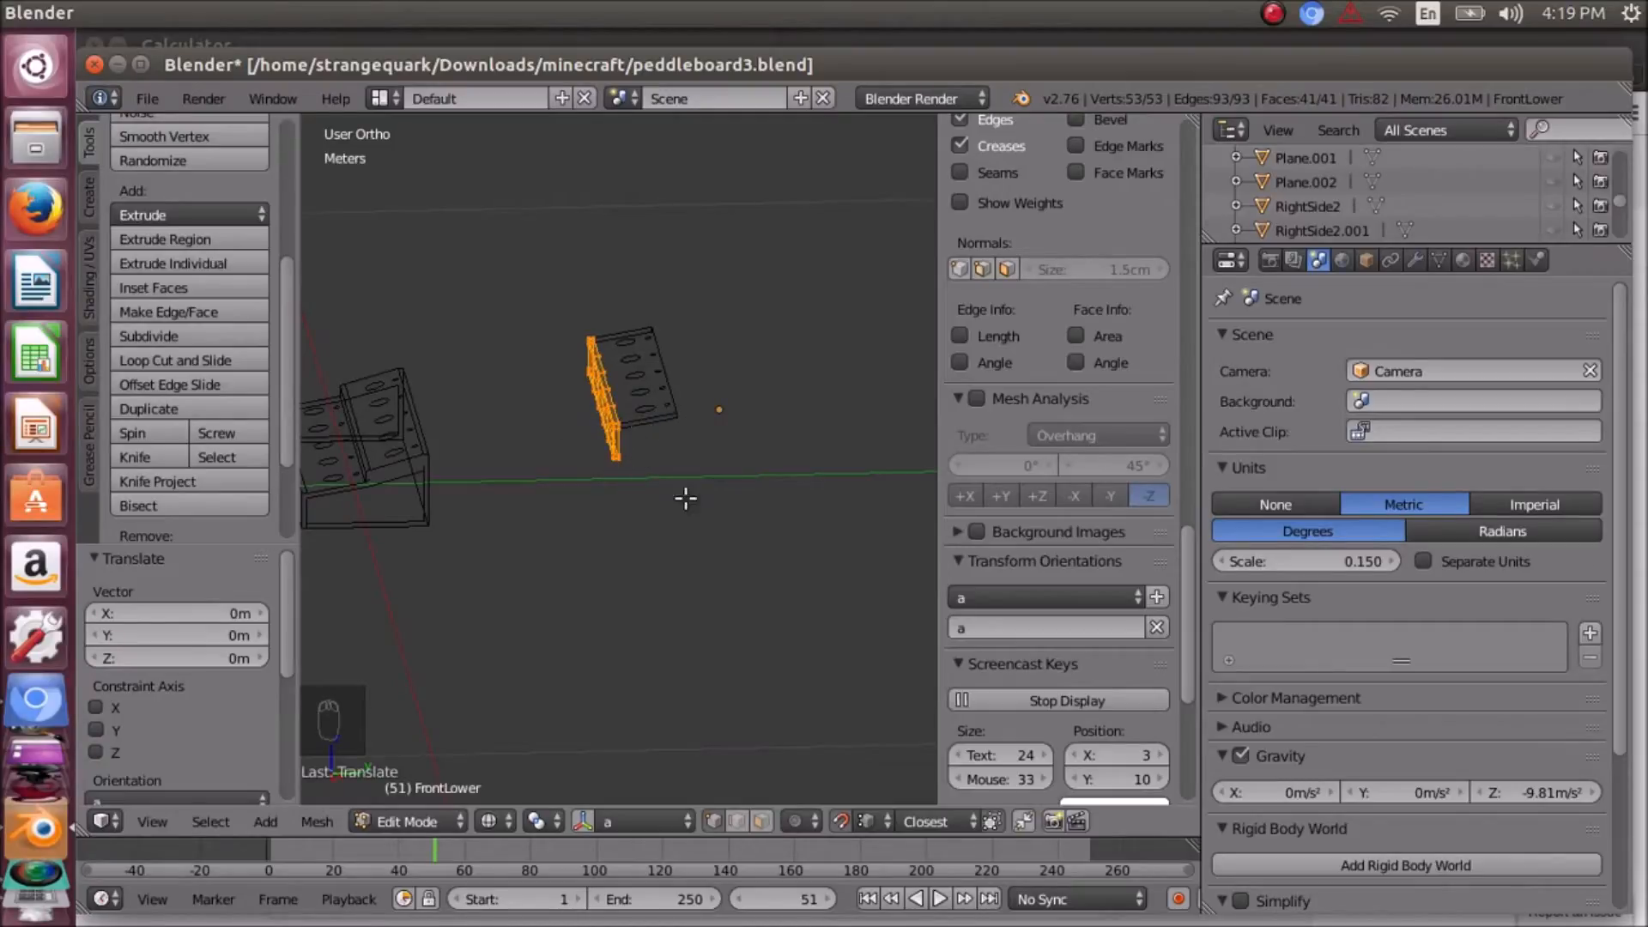
middle_click_drag(437, 558, 593, 572)
scroll(601, 572, "up", 5)
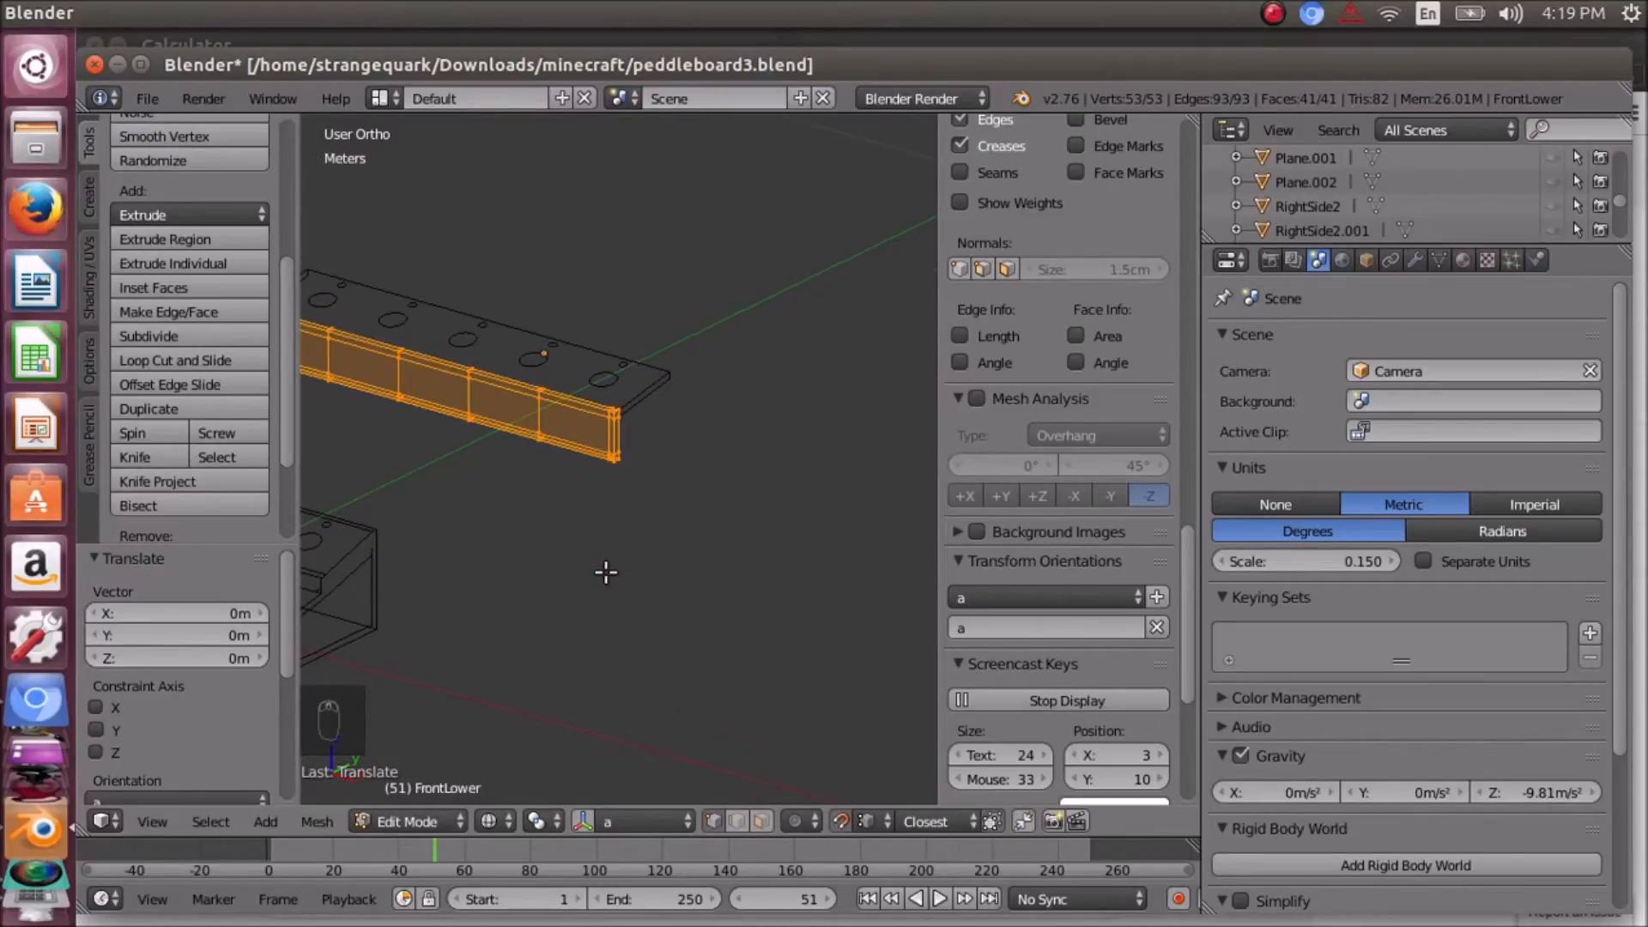
scroll(552, 537, "down", 4)
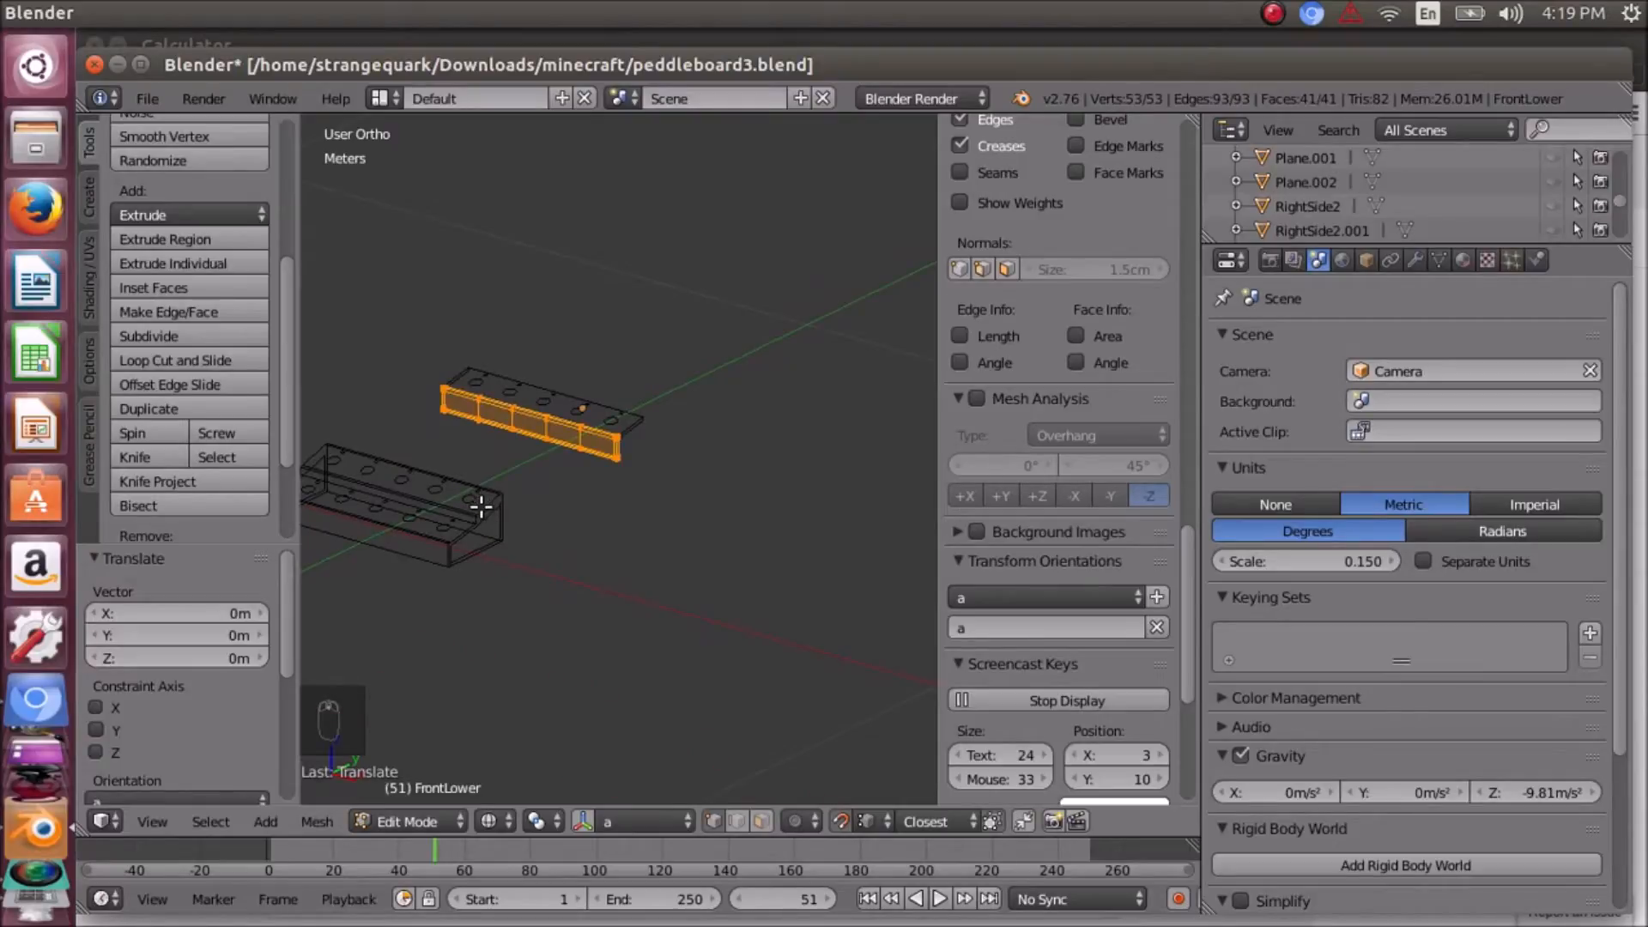
scroll(547, 481, "up", 3)
scroll(687, 456, "up", 2)
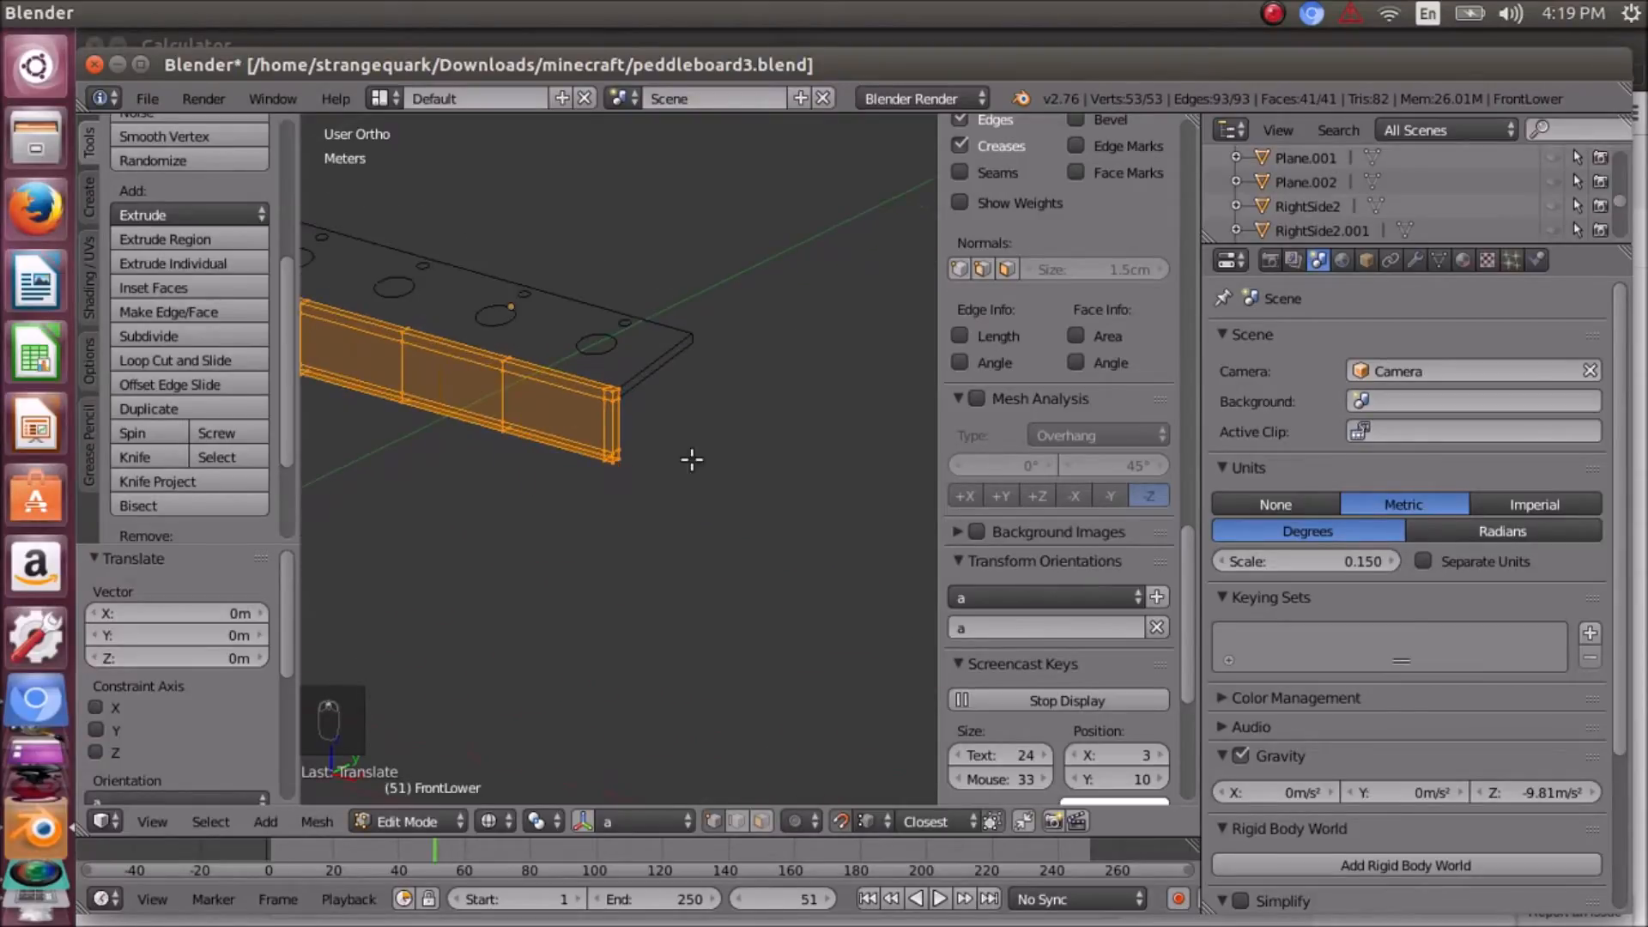
middle_click_drag(722, 494, 545, 489)
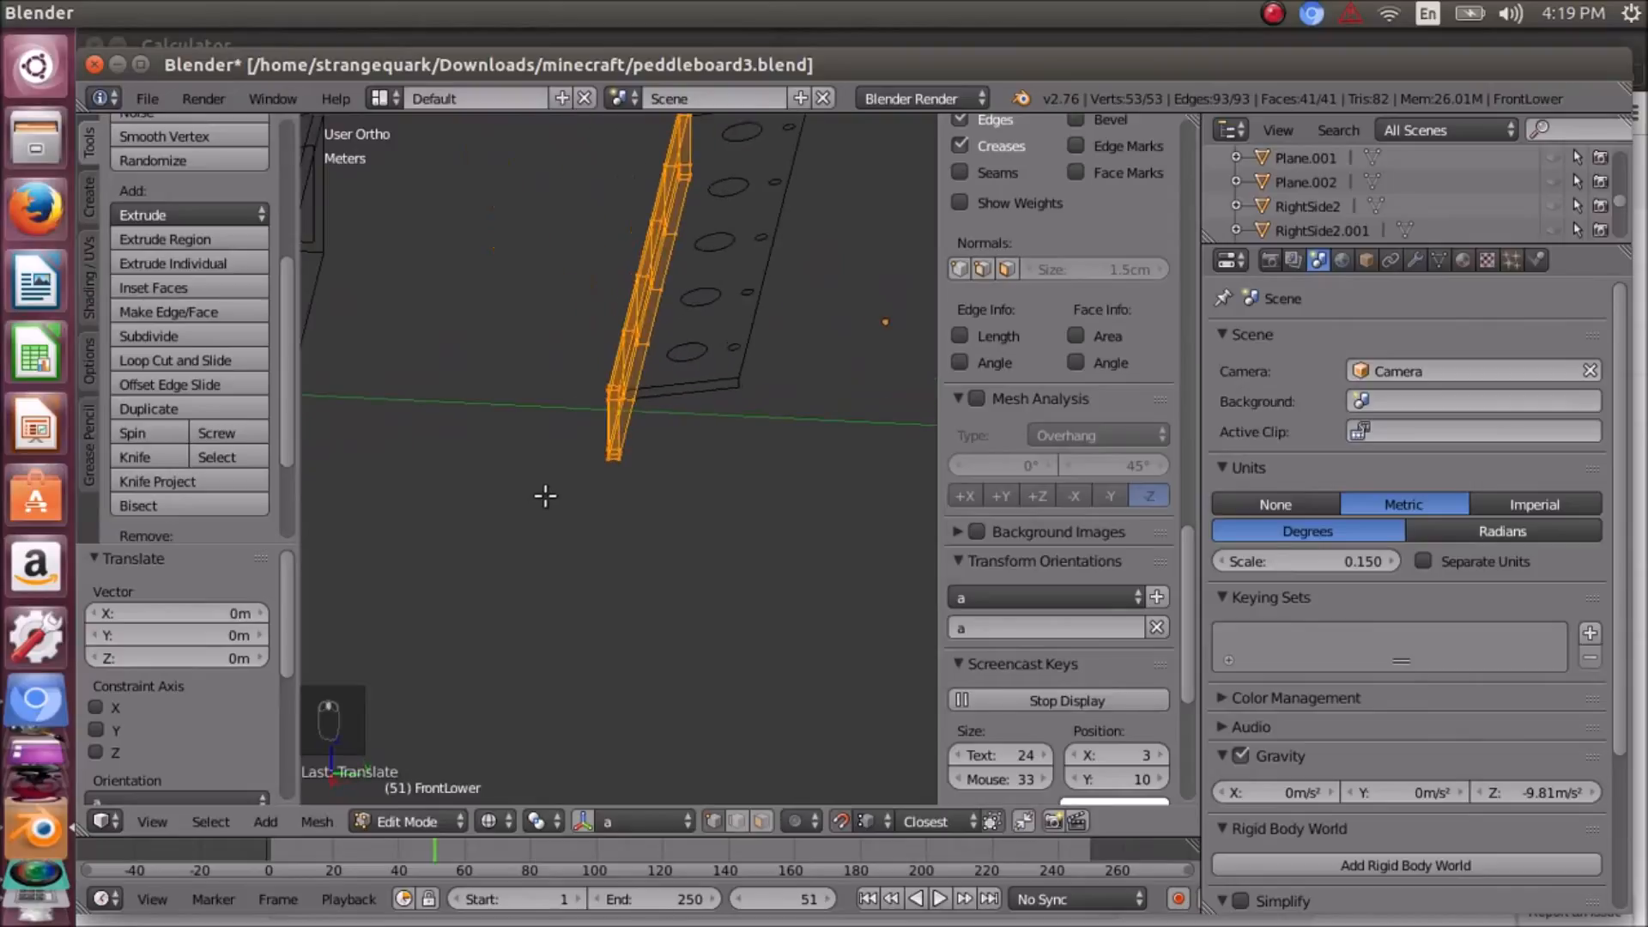
scroll(541, 482, "down", 3)
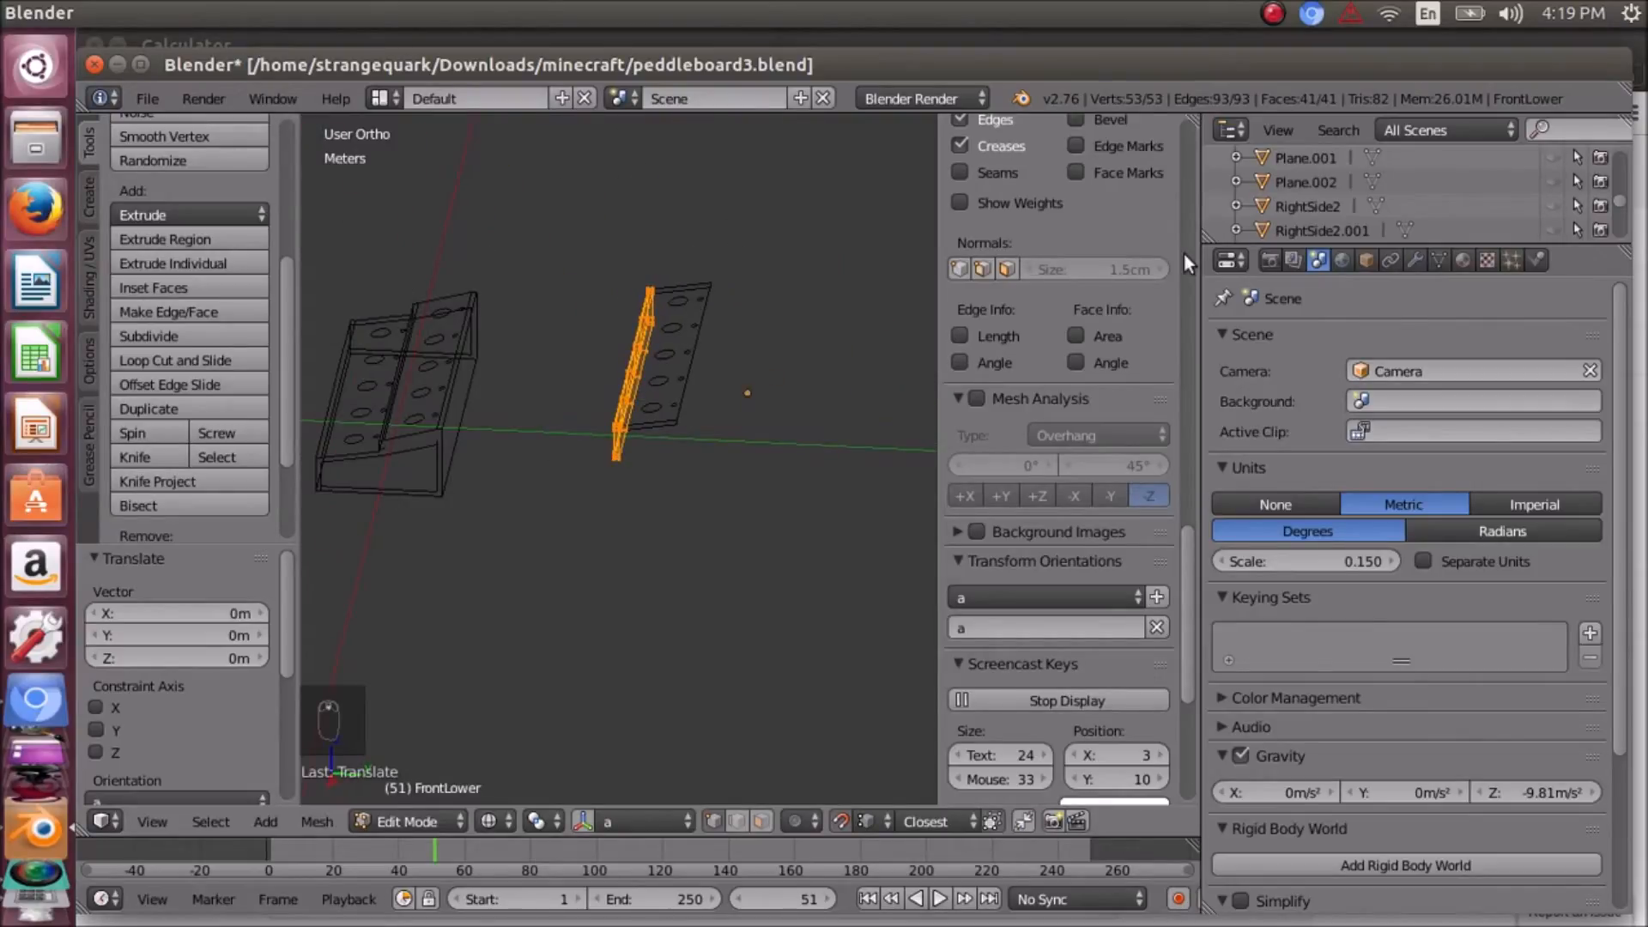
scroll(1374, 215, "down", 2)
scroll(1374, 215, "down", 3)
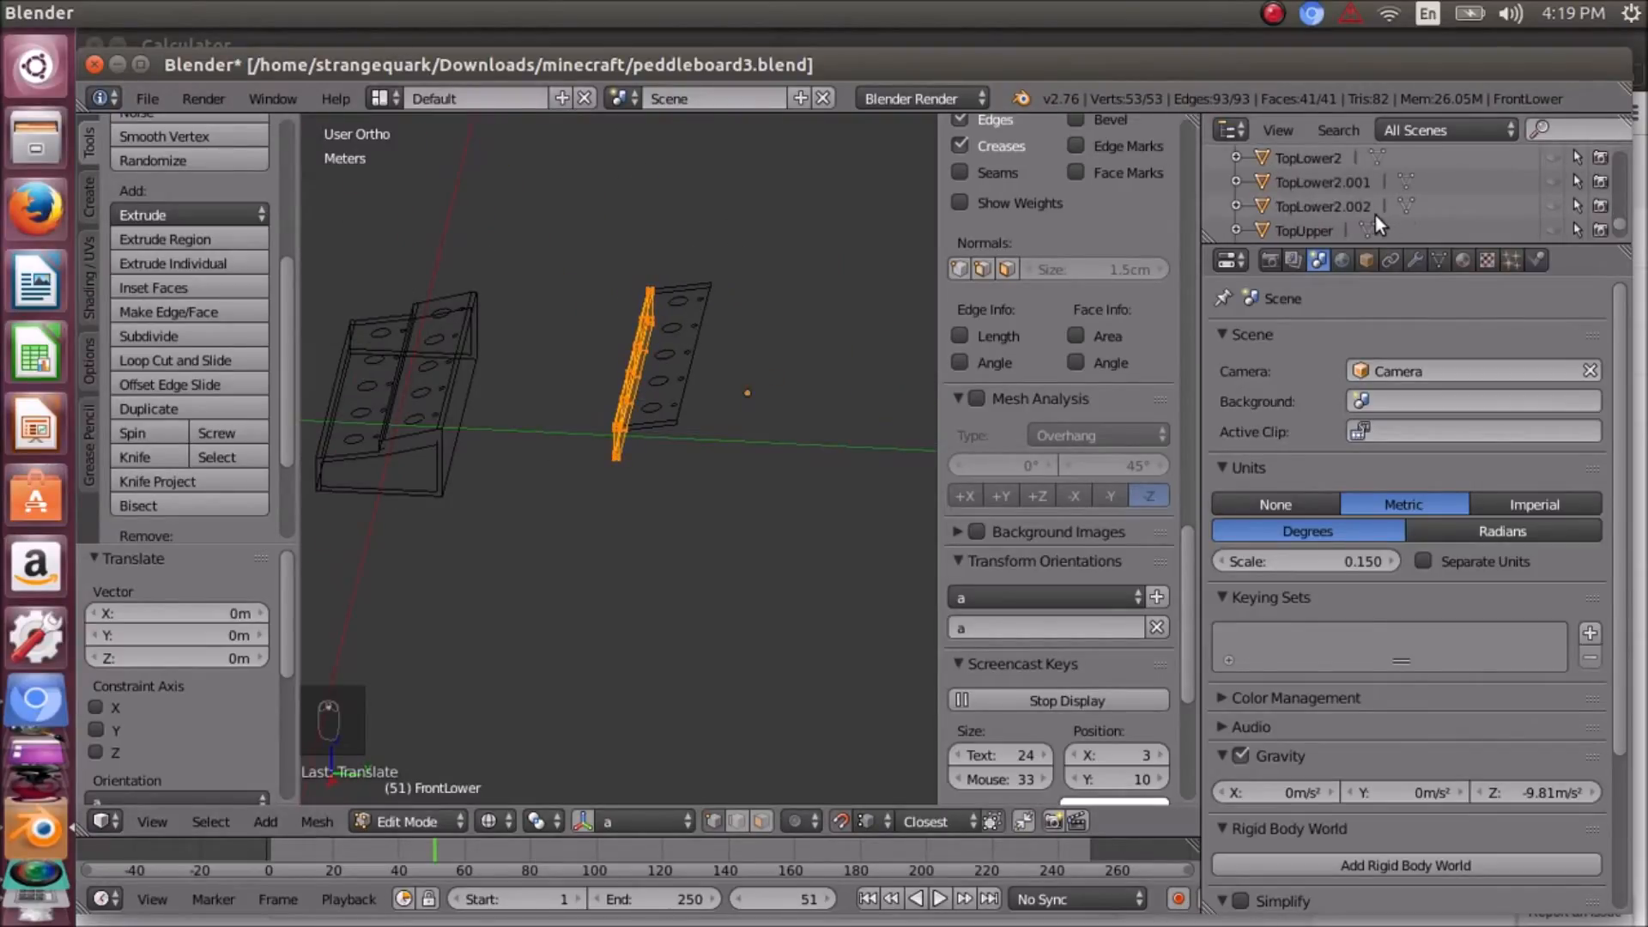
scroll(1375, 215, "up", 4)
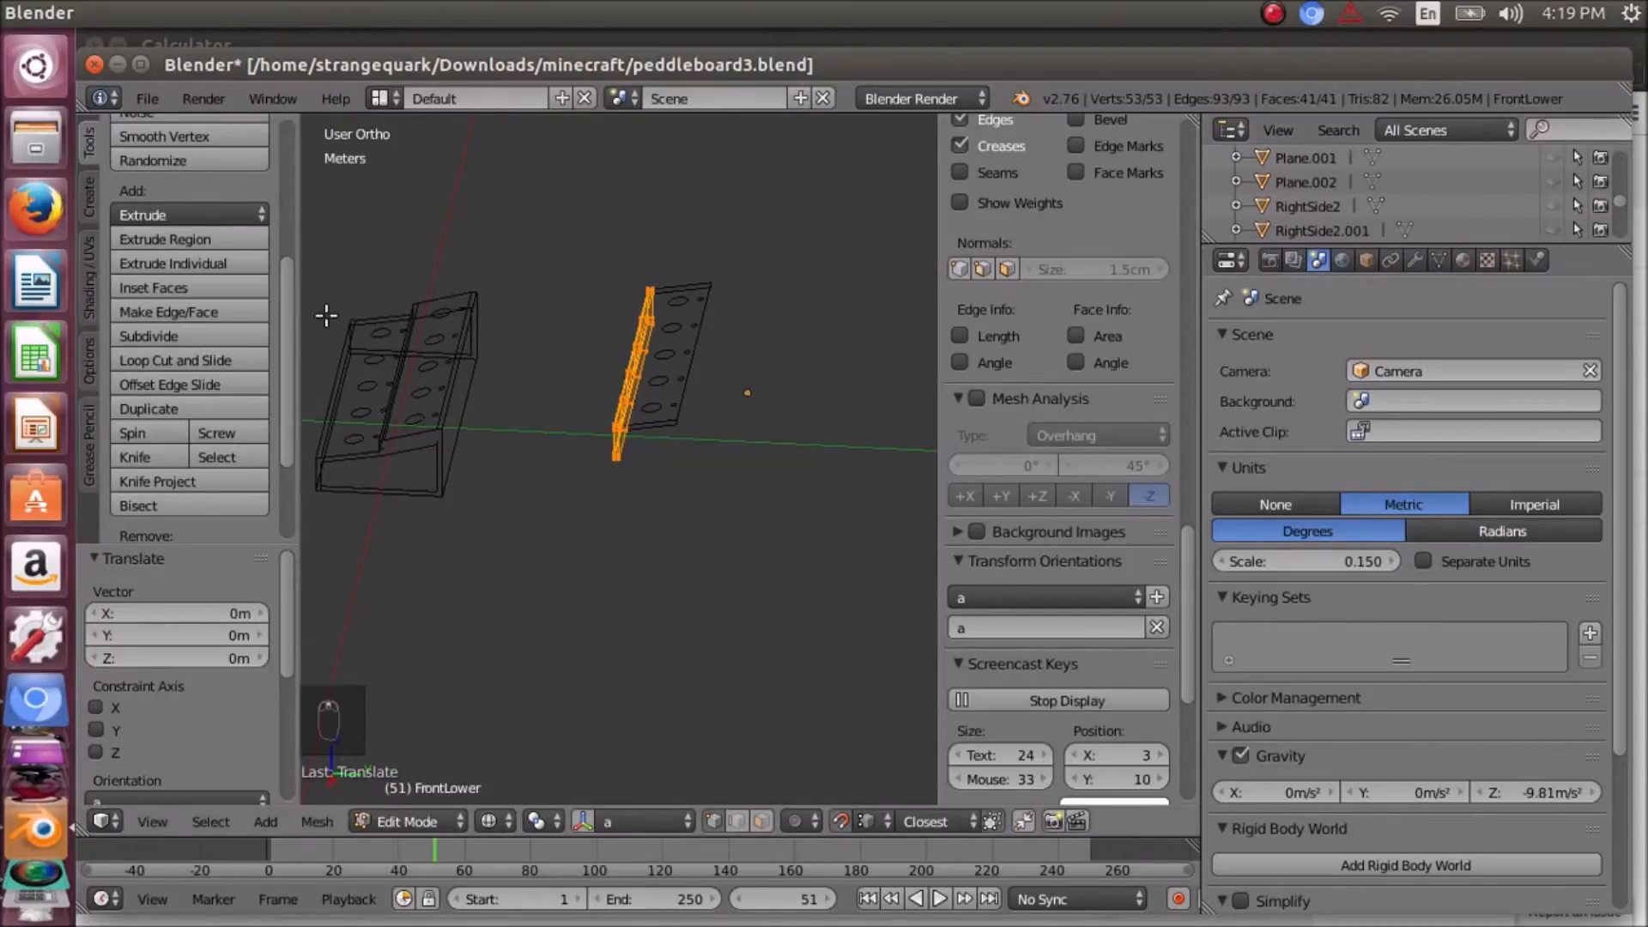
- Save the current file and open the recent file peddleboard4.blend
left_click(144, 100)
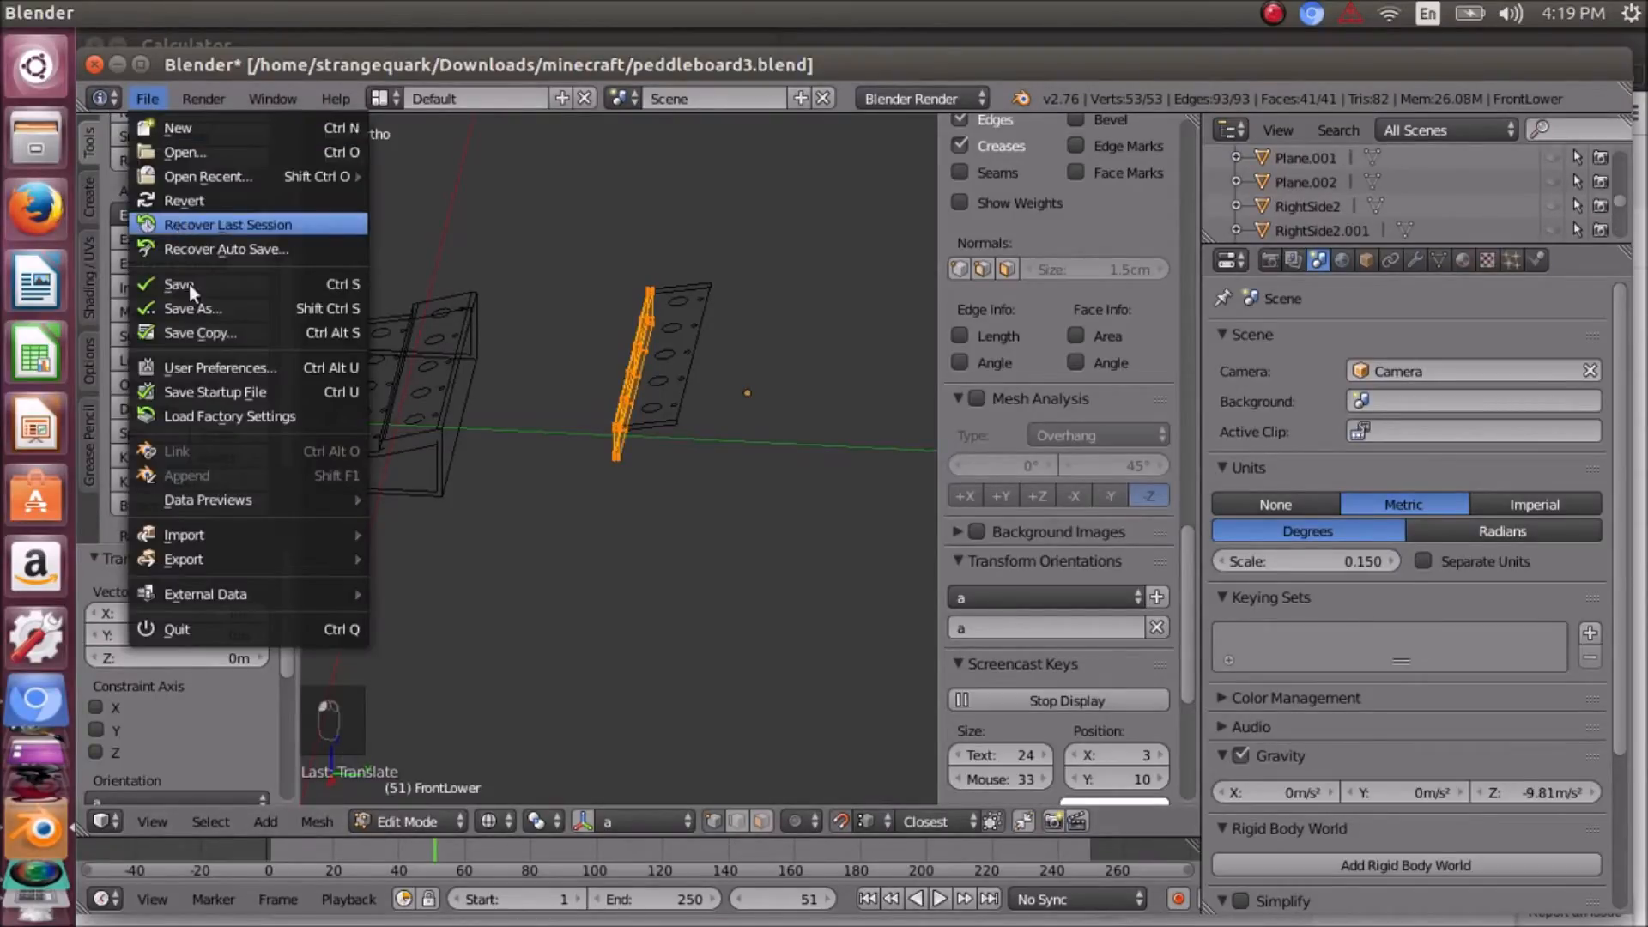
left_click(176, 284)
left_click(151, 101)
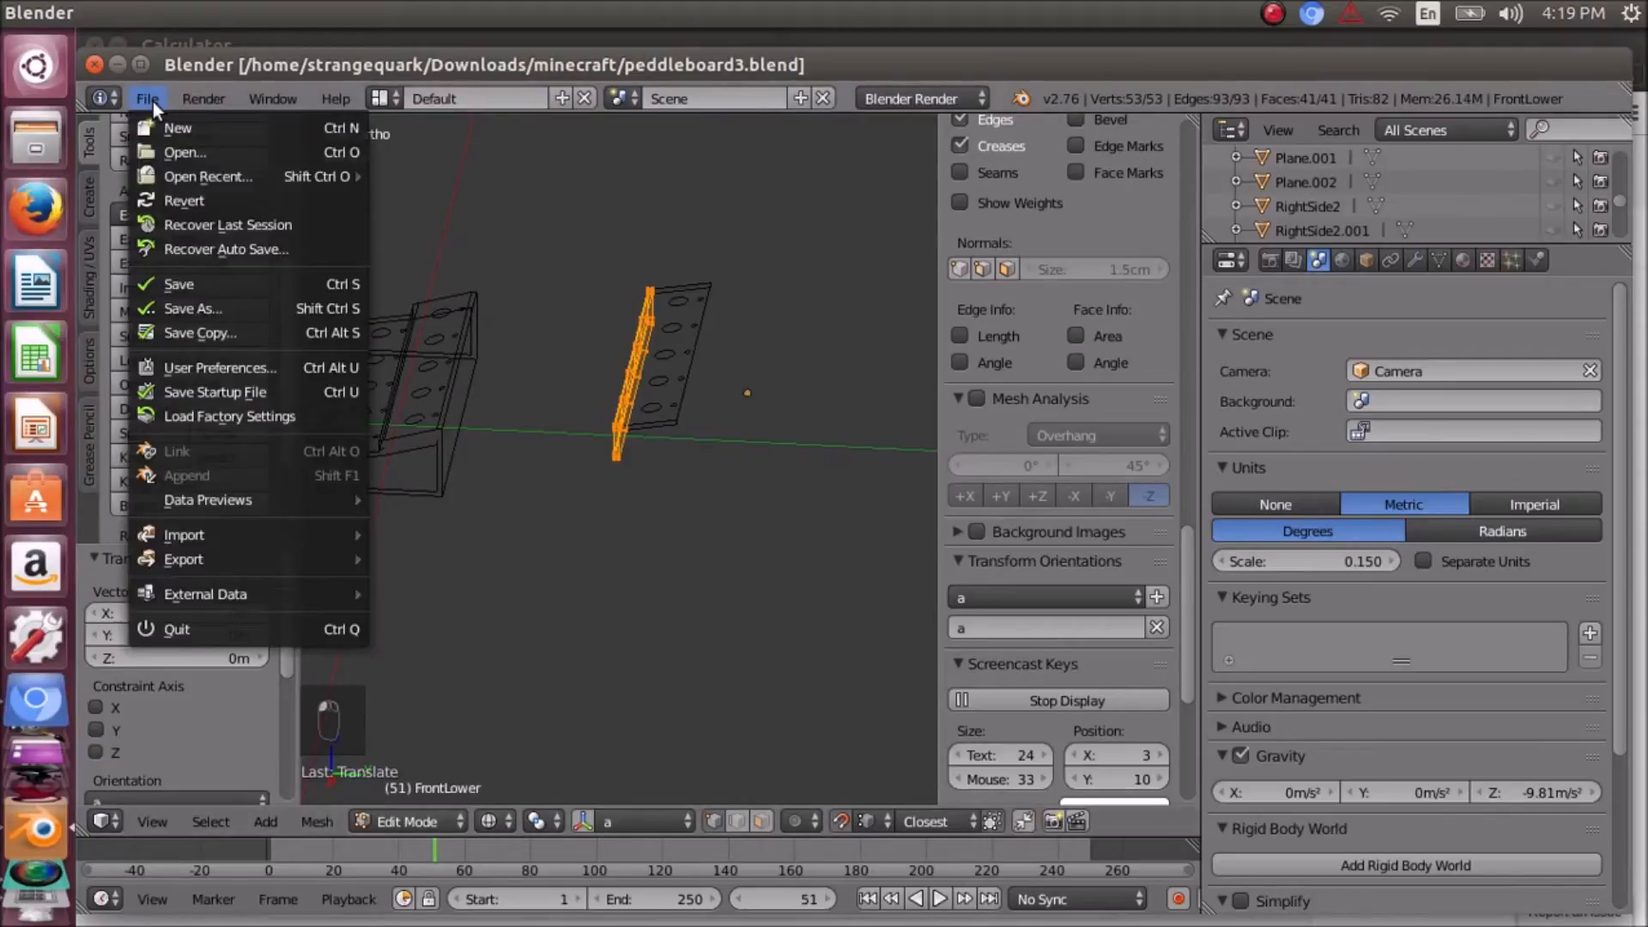
mouse_move(255, 170)
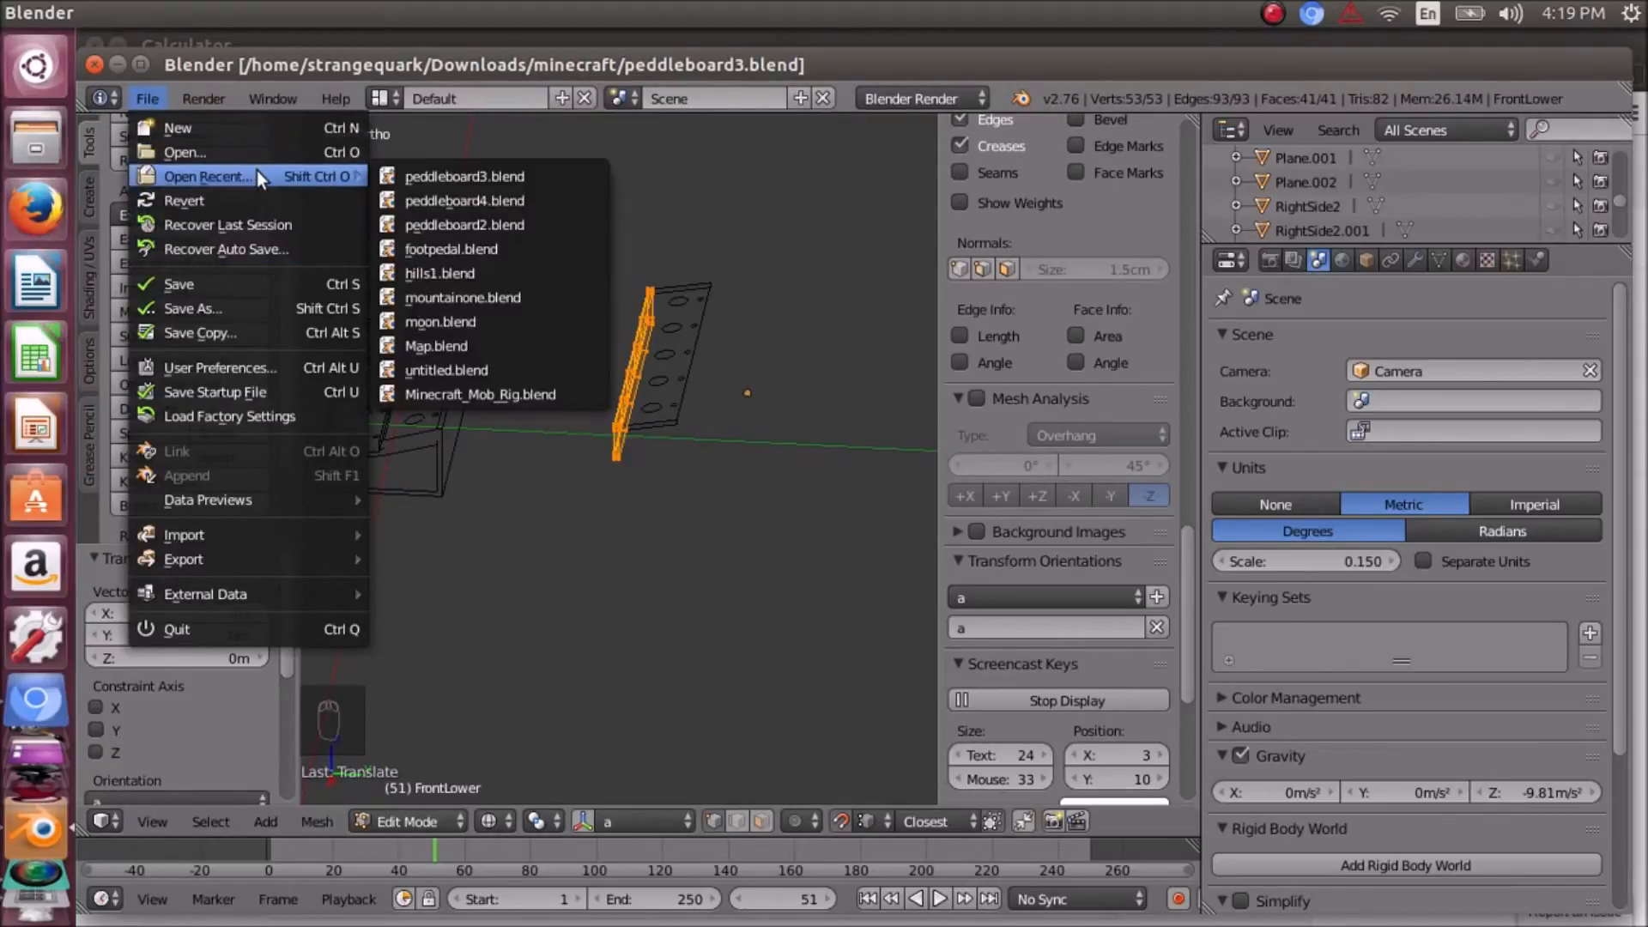
left_click(467, 192)
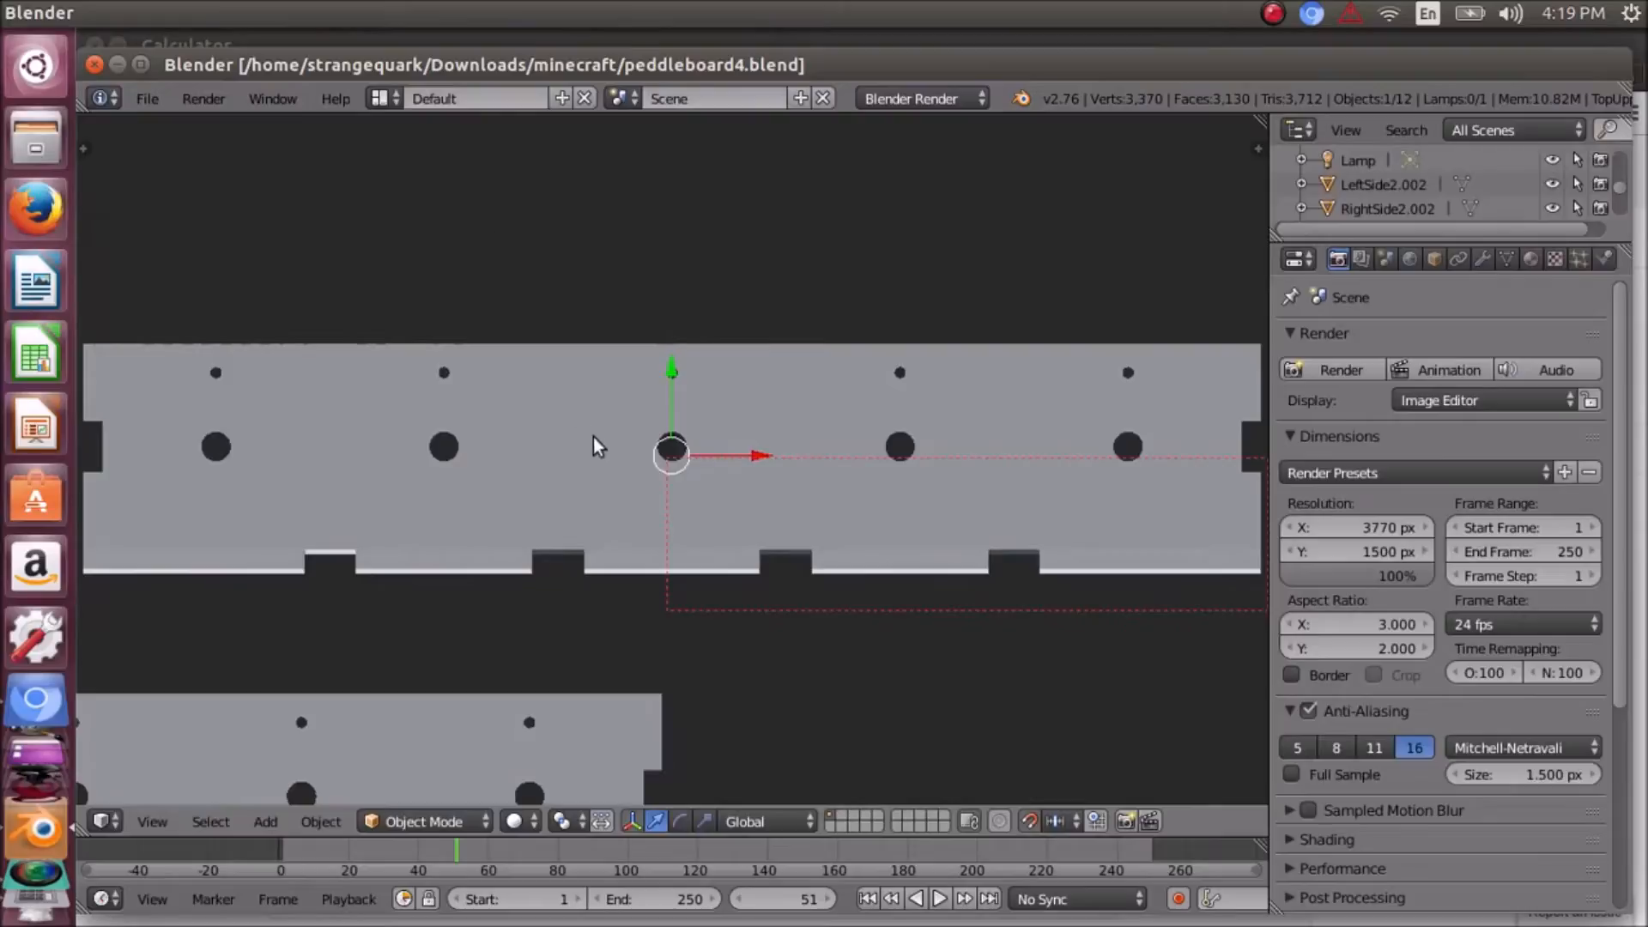
- Select the box's RightSide2.002 end panel, frame it, and display the scene in wireframe at an angle showing the assembled box
scroll(583, 419, "down", 6)
middle_click_drag(672, 563, 477, 410)
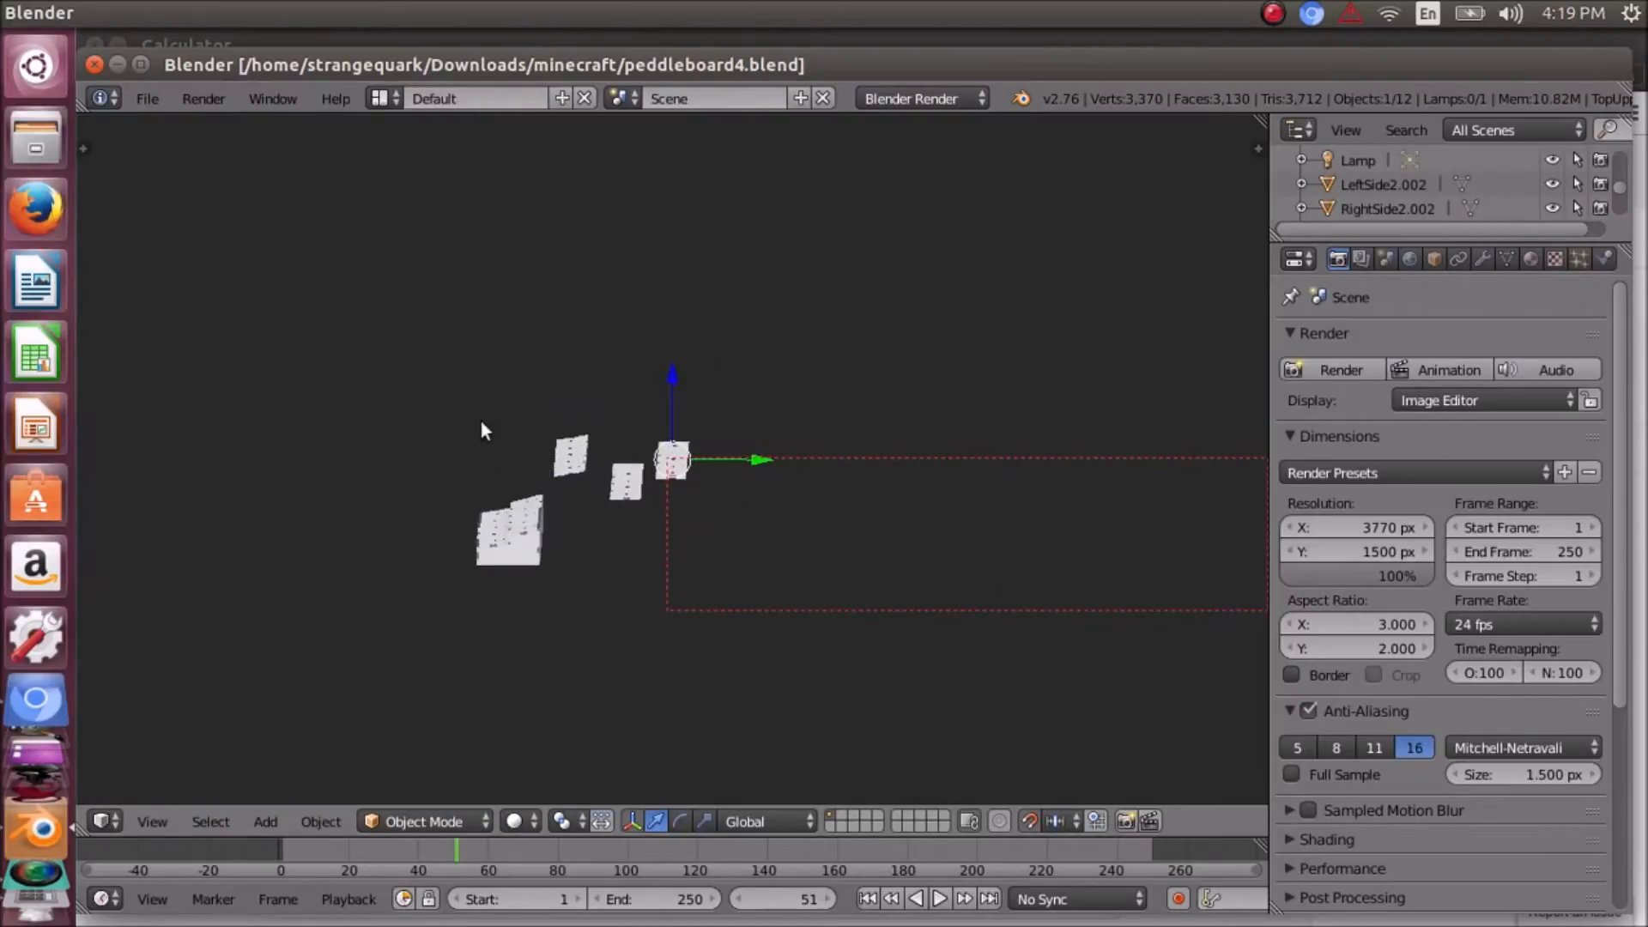
right_click(519, 544)
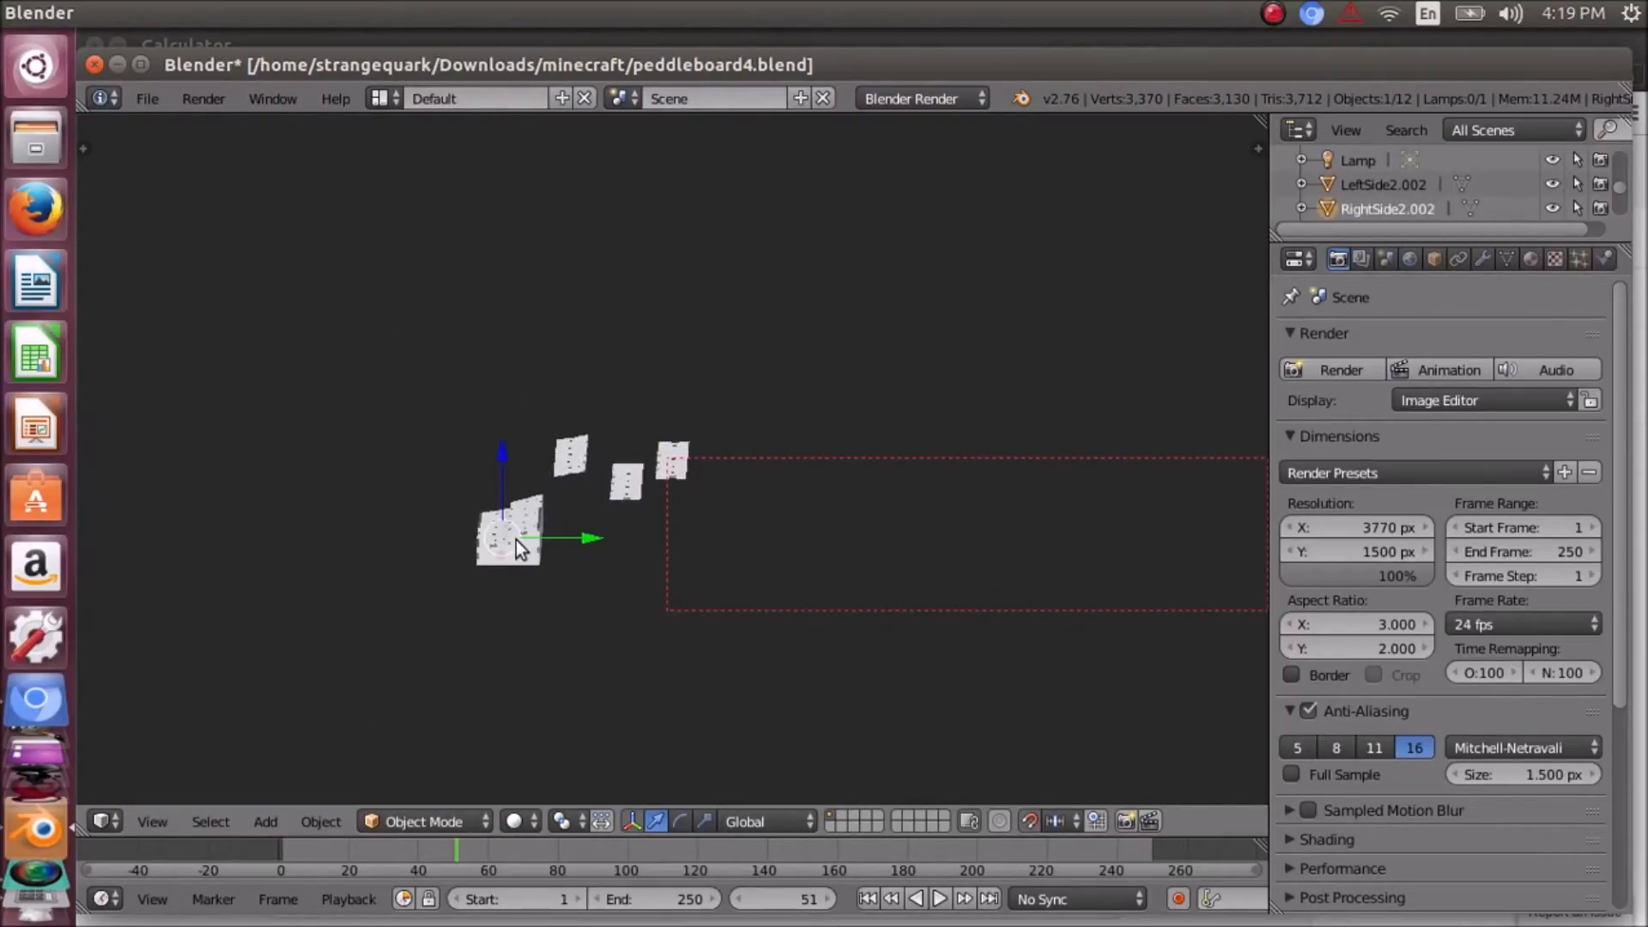
key("KP_Decimal")
key("z")
middle_click_drag(502, 475, 630, 559)
scroll(630, 559, "down", 5)
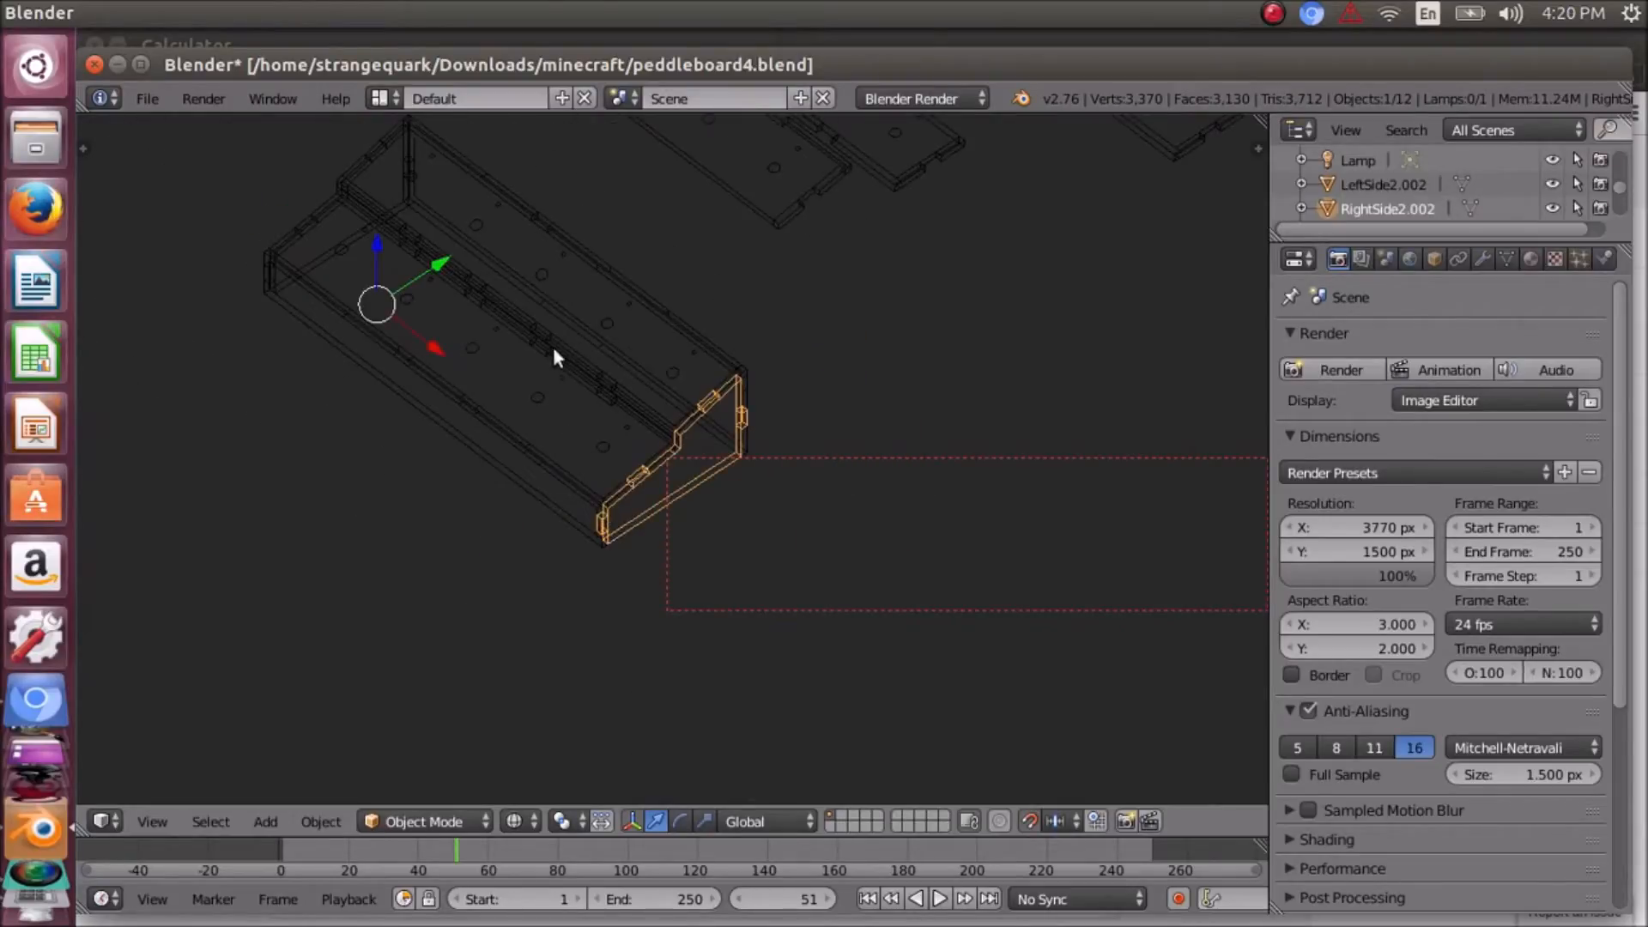
- Select the assembled box's lower top, lower front and back panels in turn and examine how they fit together
right_click(620, 307)
right_click(474, 381)
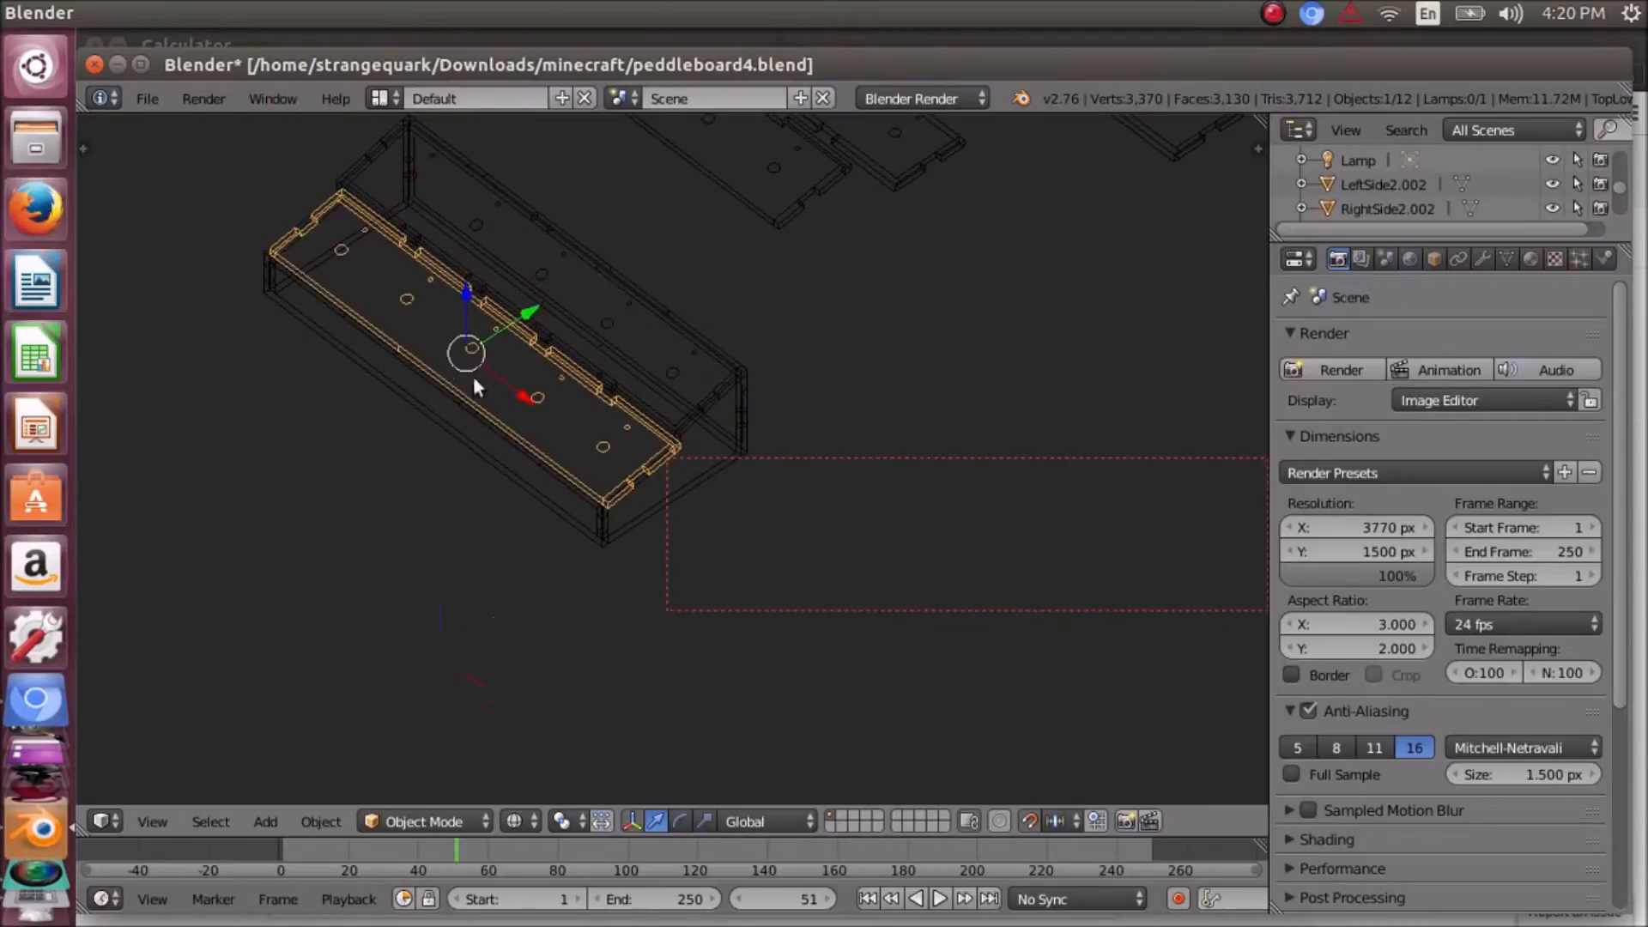
right_click(425, 393)
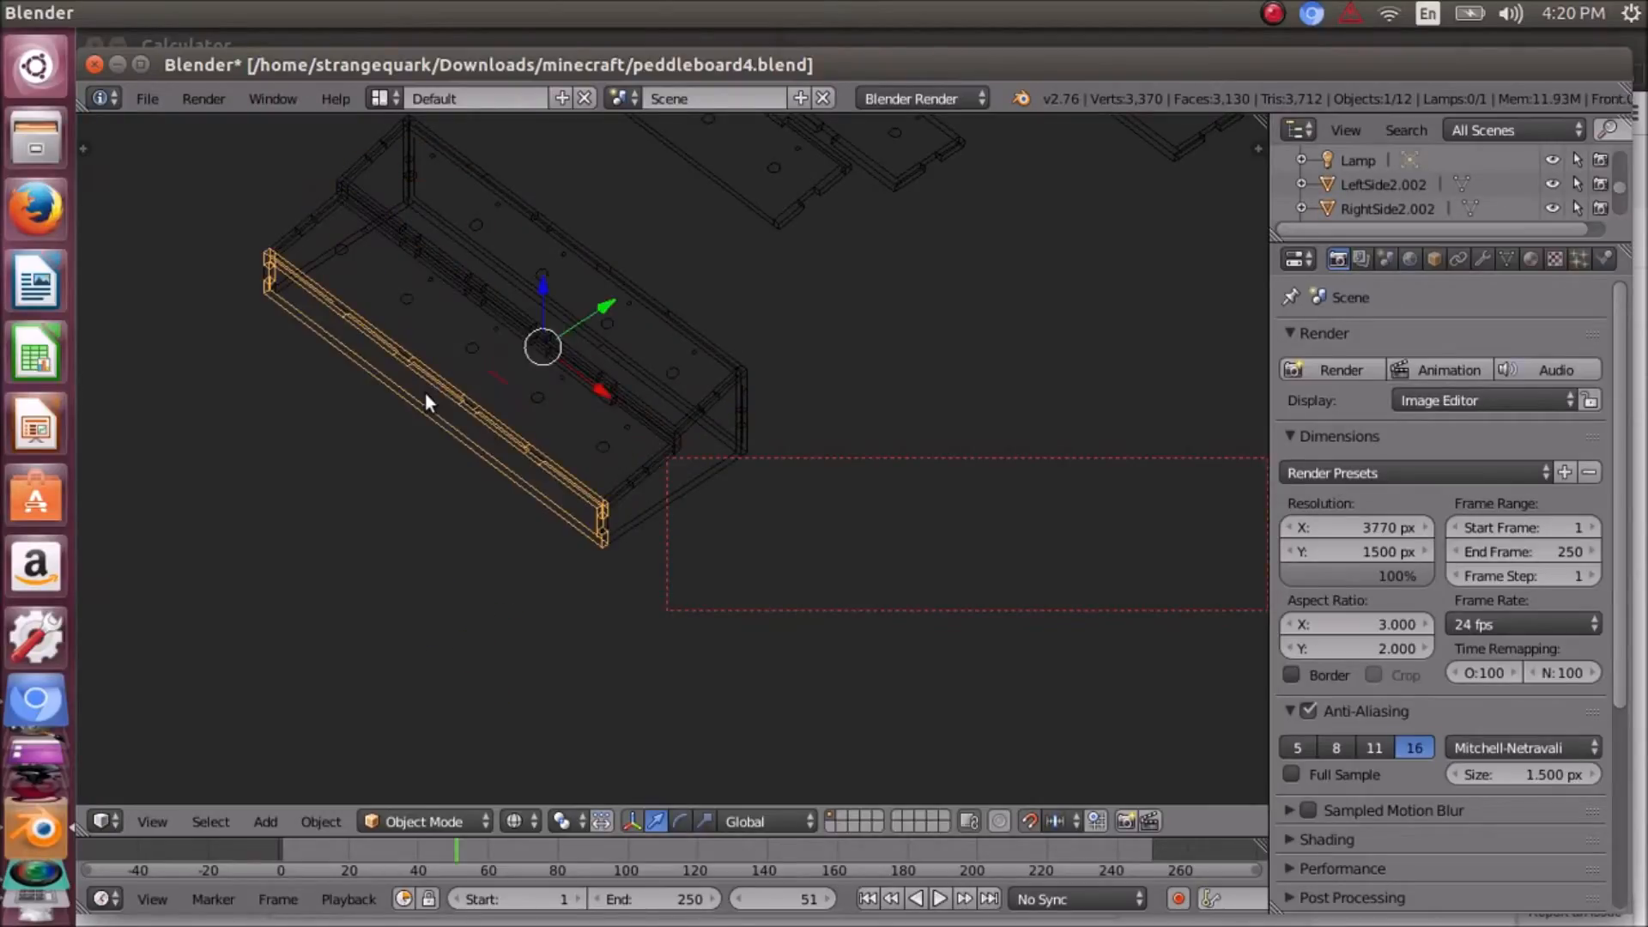
right_click(307, 250)
right_click(455, 212)
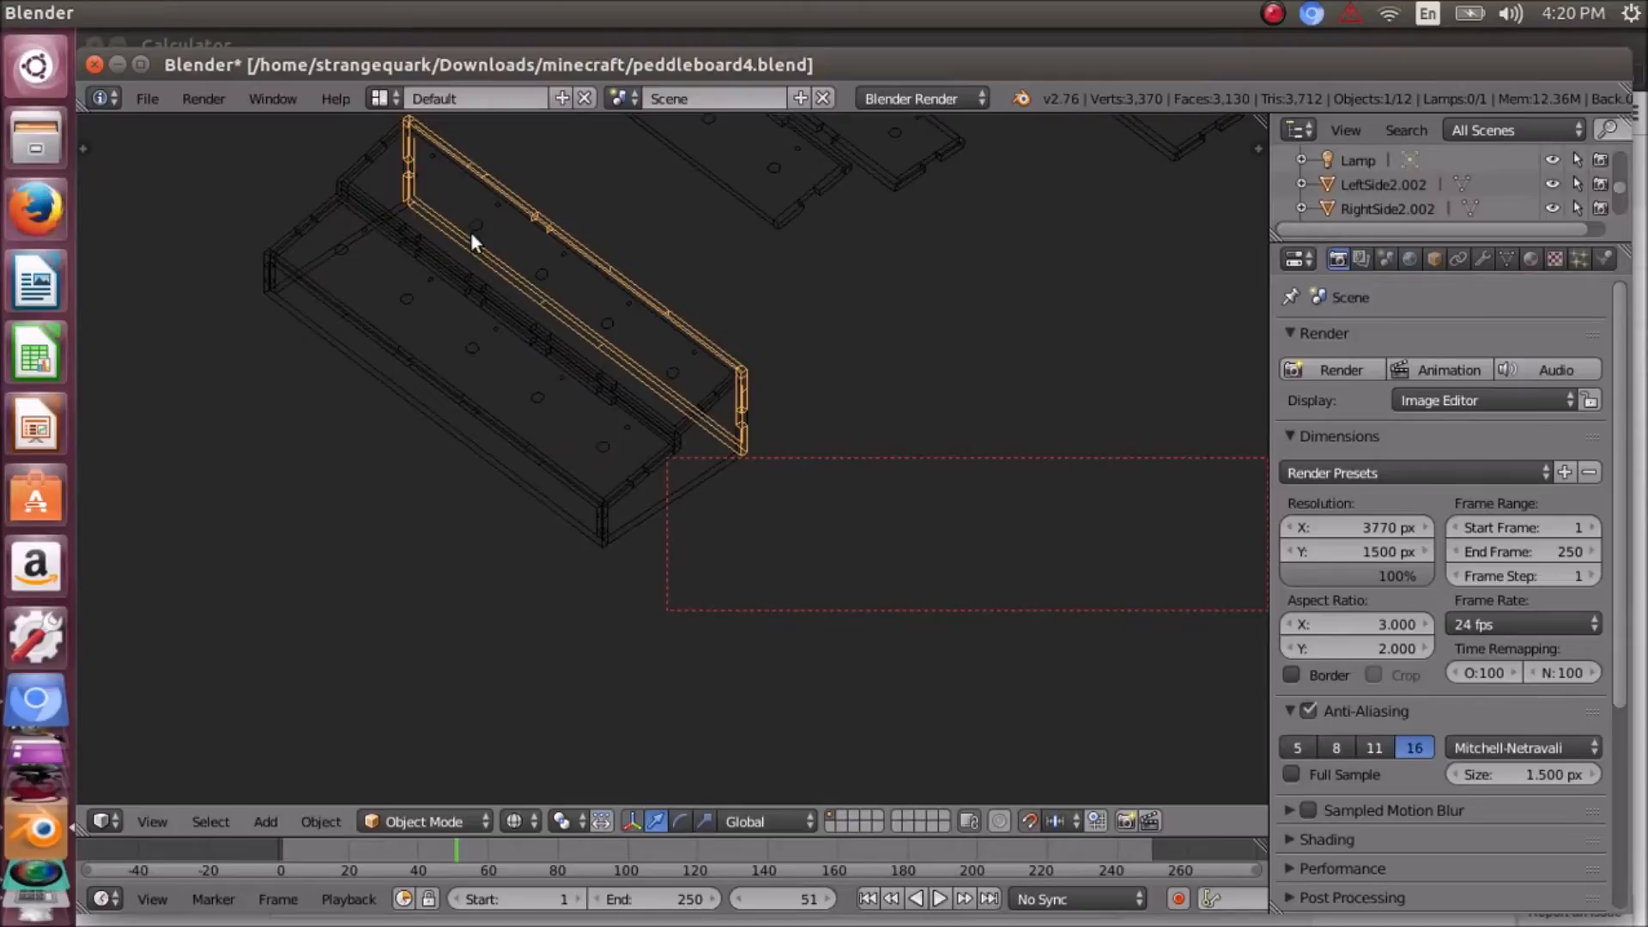
mouse_move(581, 327)
middle_mouse_down()
mouse_move(489, 319)
mouse_move(573, 322)
middle_mouse_up()
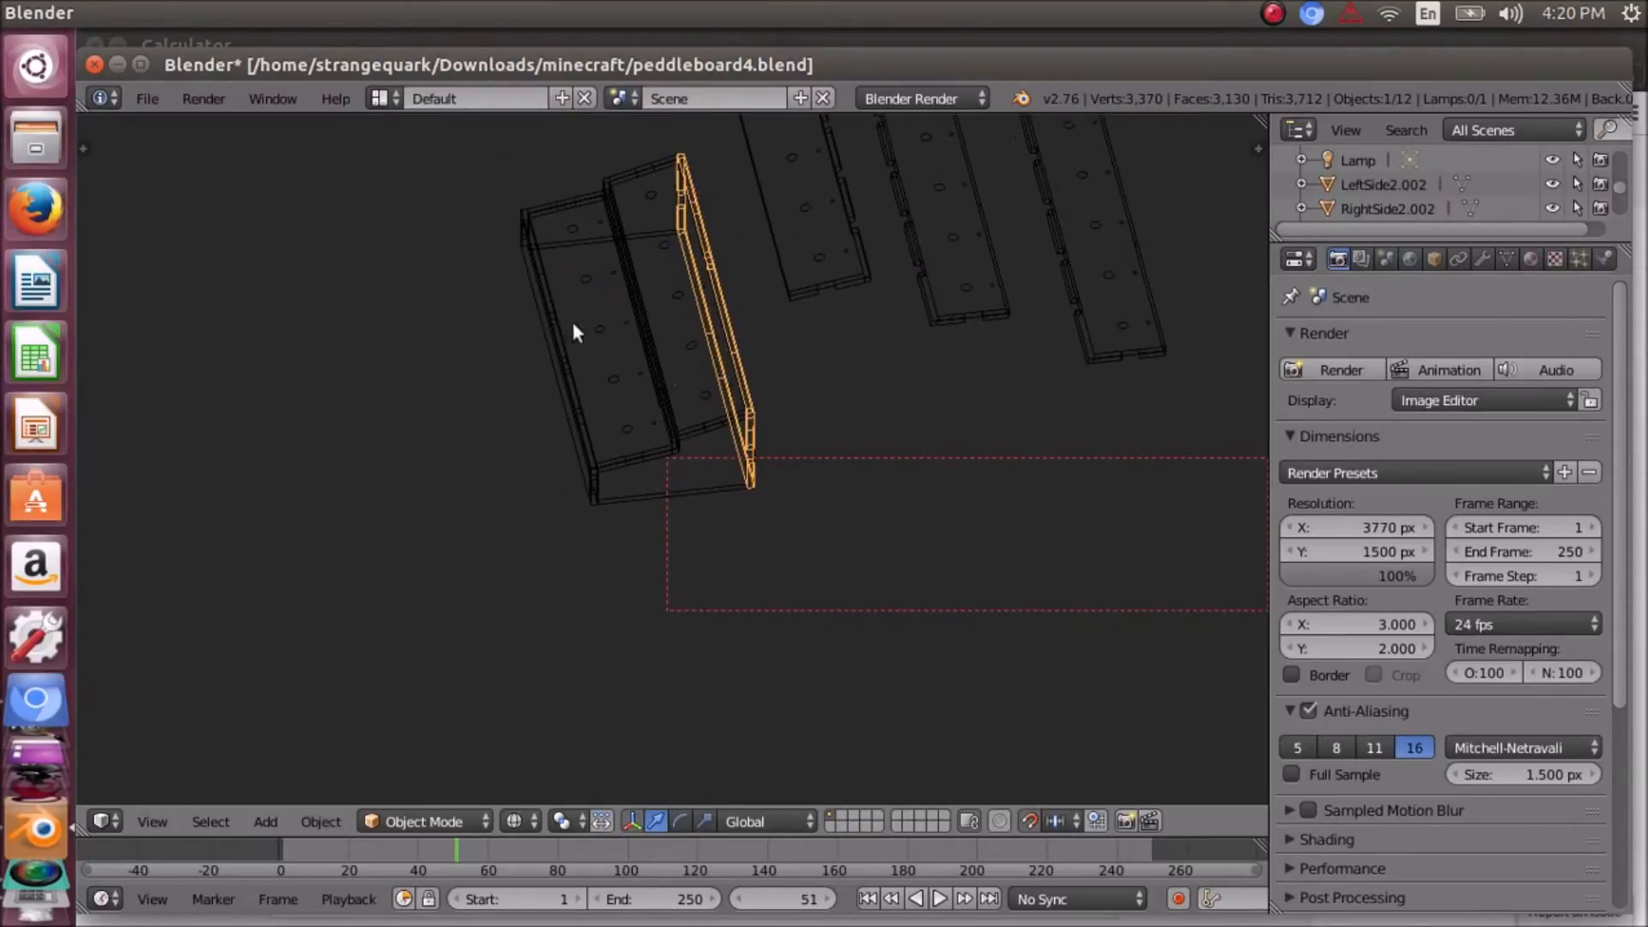
right_click(703, 399)
scroll(643, 390, "up", 8)
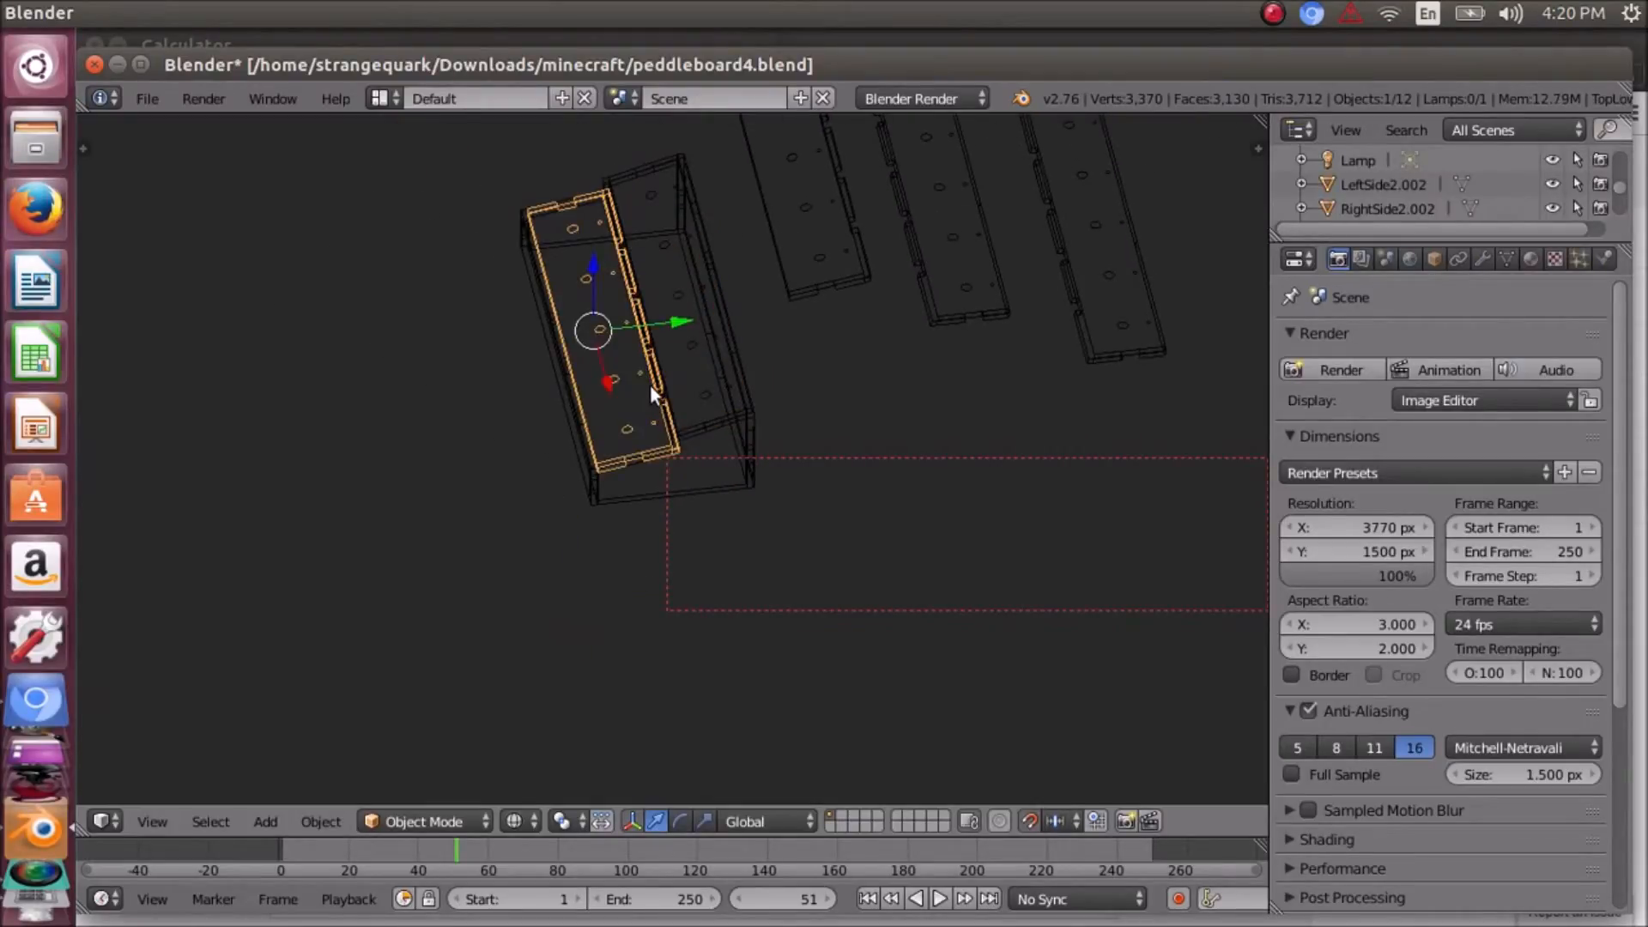
scroll(613, 387, "down", 6)
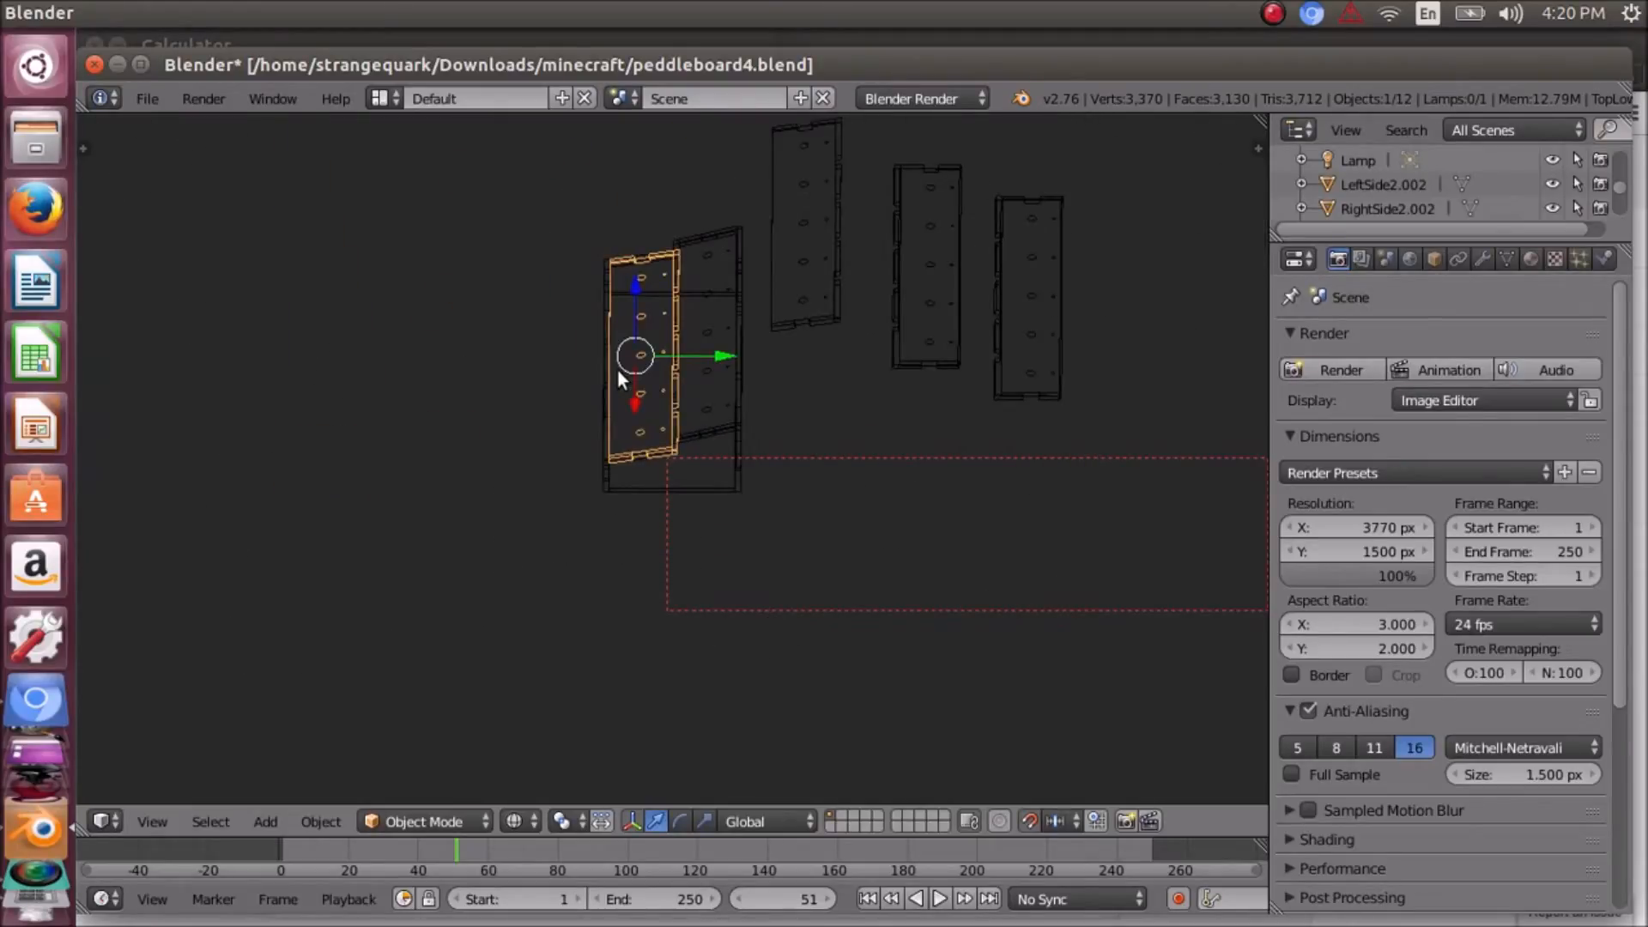
scroll(616, 369, "down", 3)
middle_click_drag(613, 505, 669, 490)
scroll(661, 488, "up", 6)
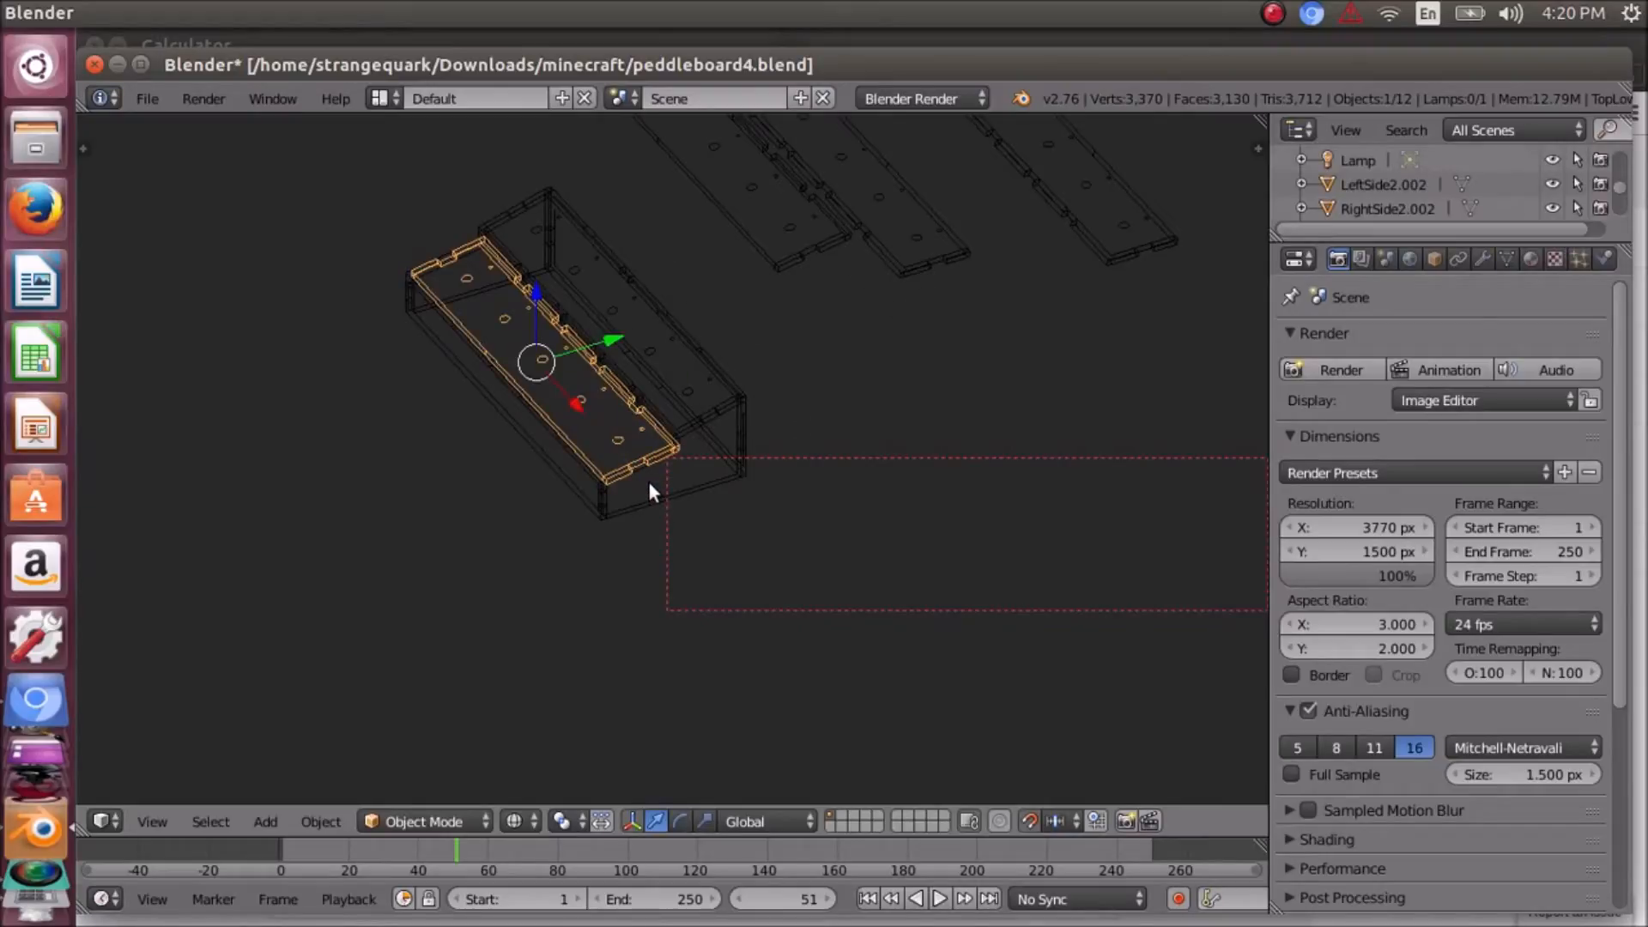
- Select the lower front panel of the assembled box and examine it head-on from the front
right_click(567, 478)
scroll(570, 475, "down", 3)
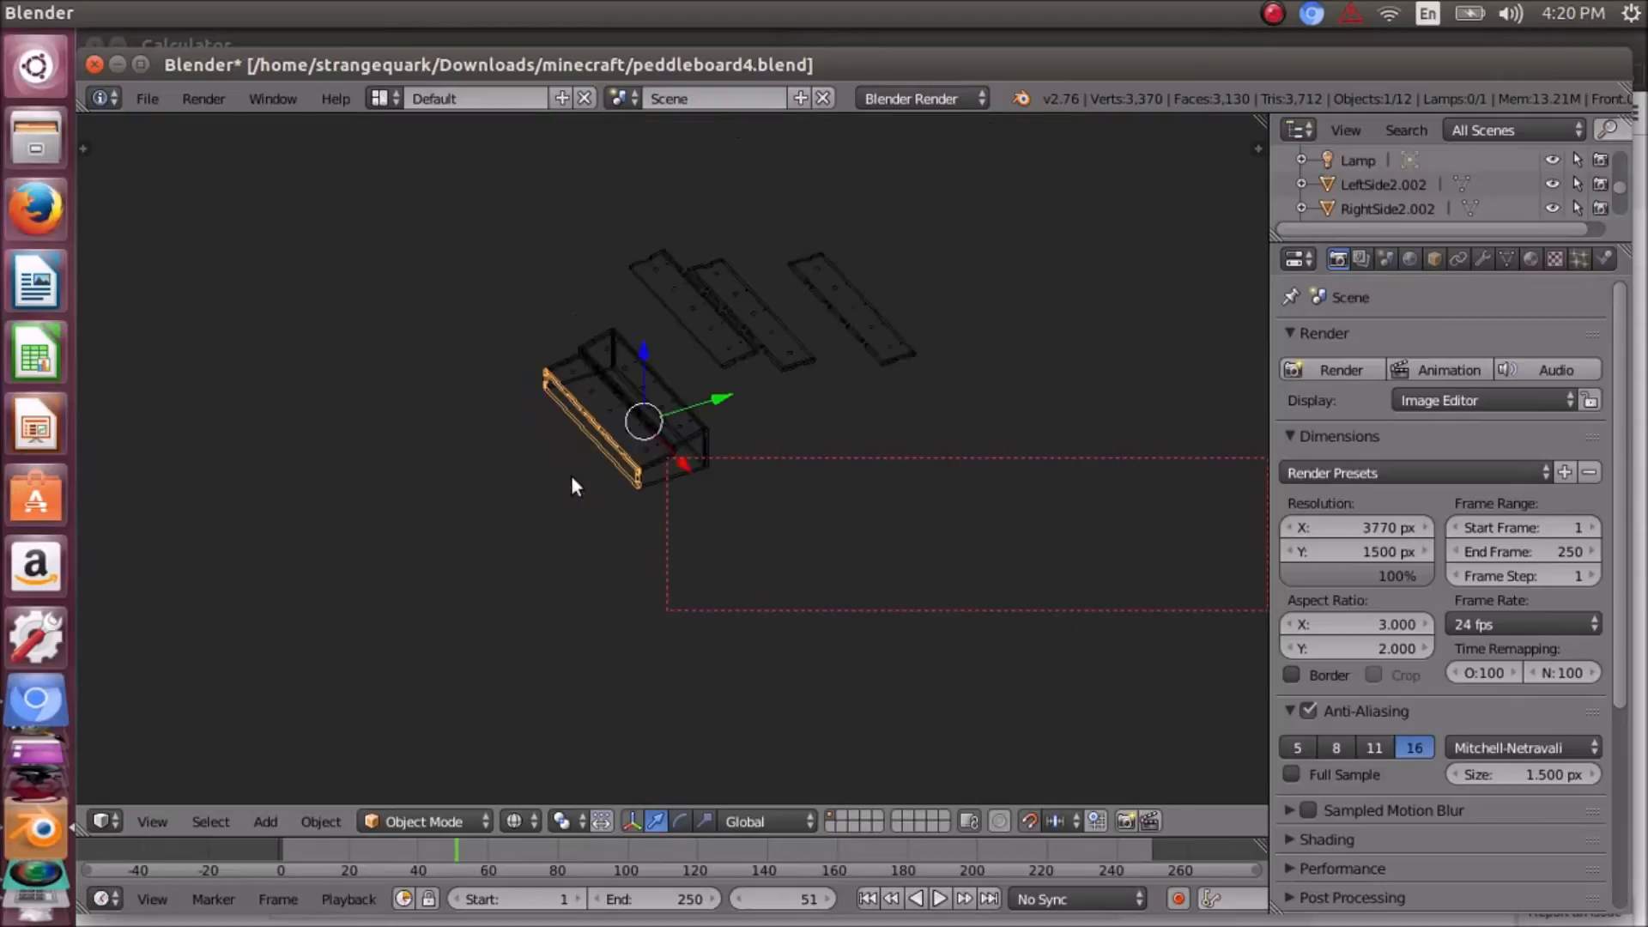
scroll(570, 476, "up", 4)
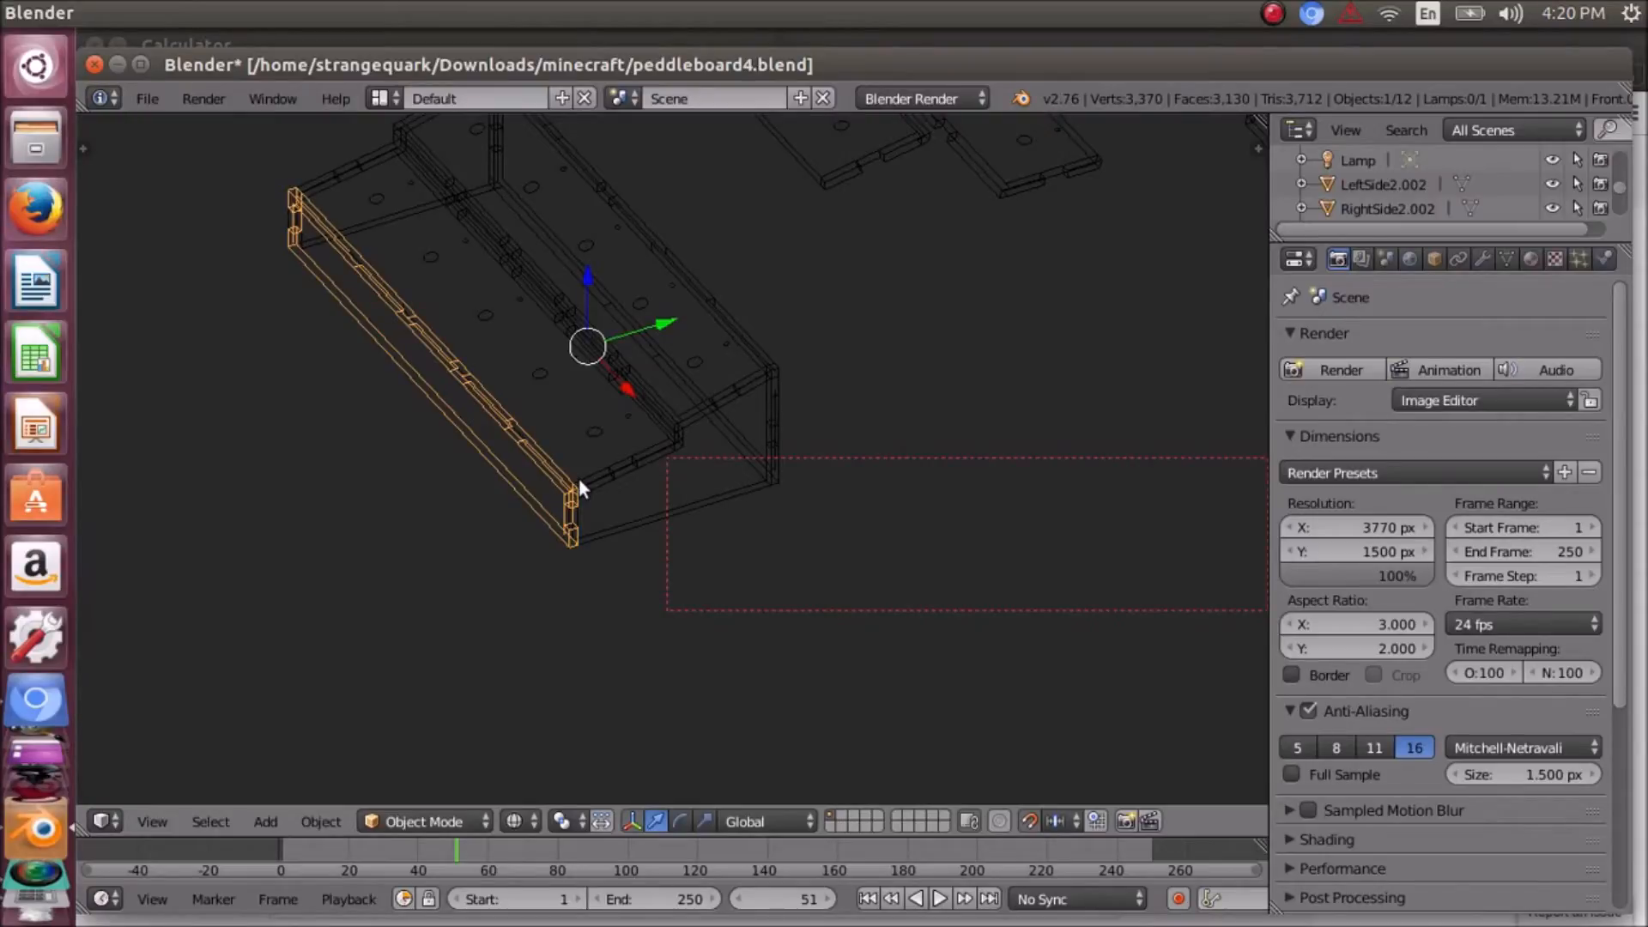
key("KP_Decimal")
key("KP_7")
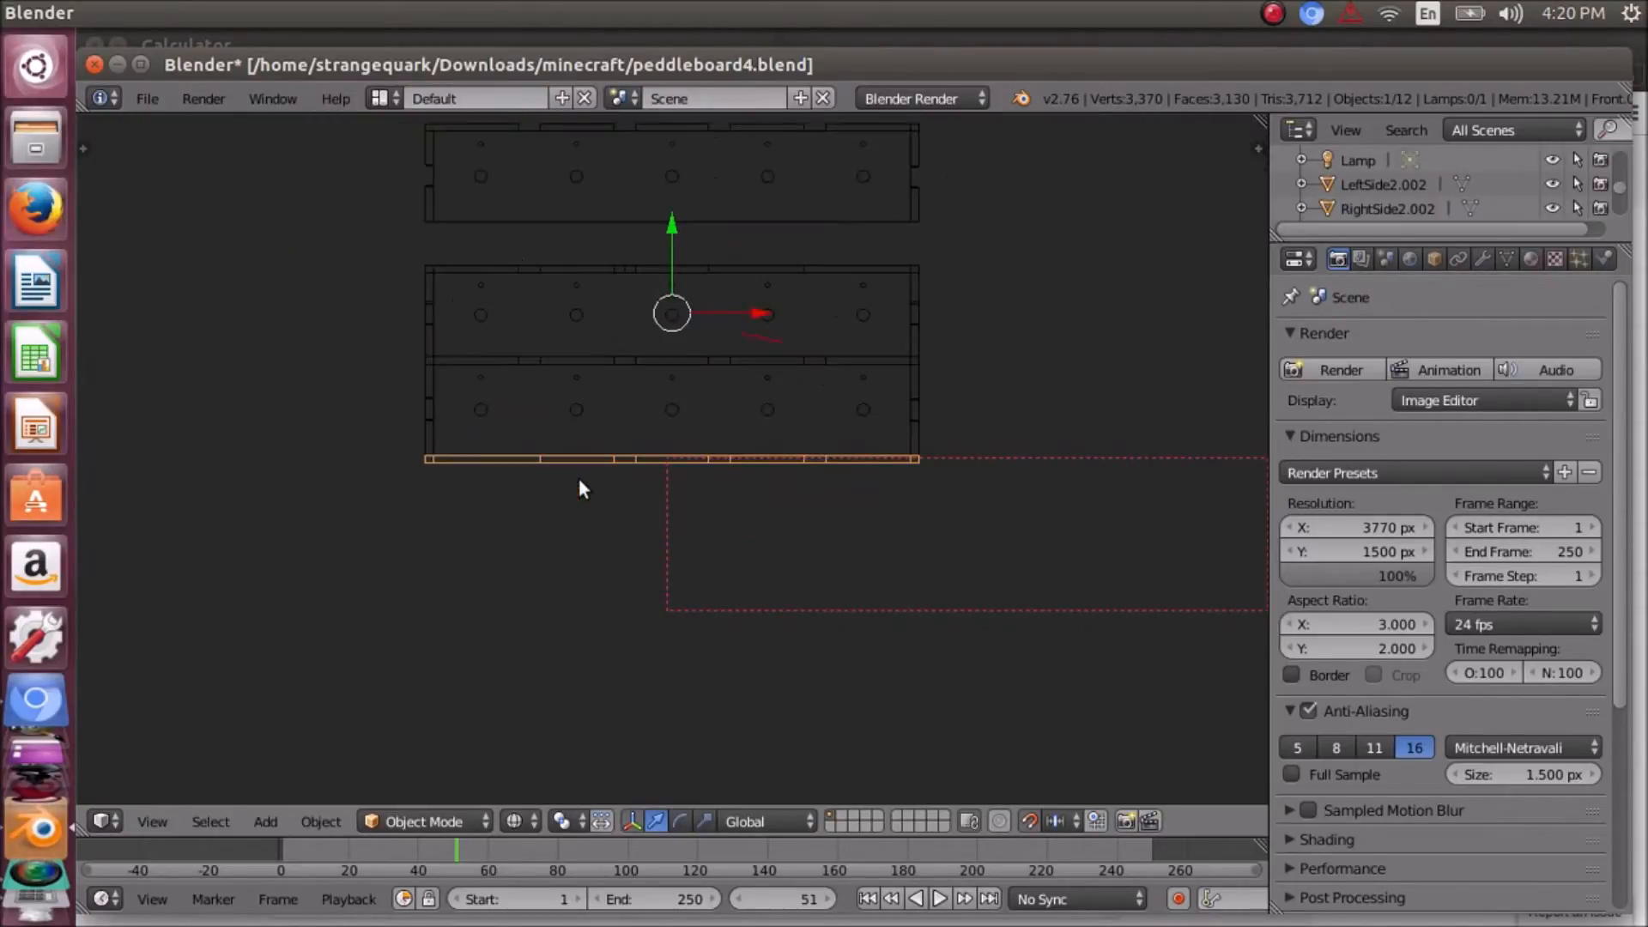
key("KP_2")
key("KP_2")
key("KP_2")
key("KP_2")
key("KP_2")
key("KP_2")
key("KP_2")
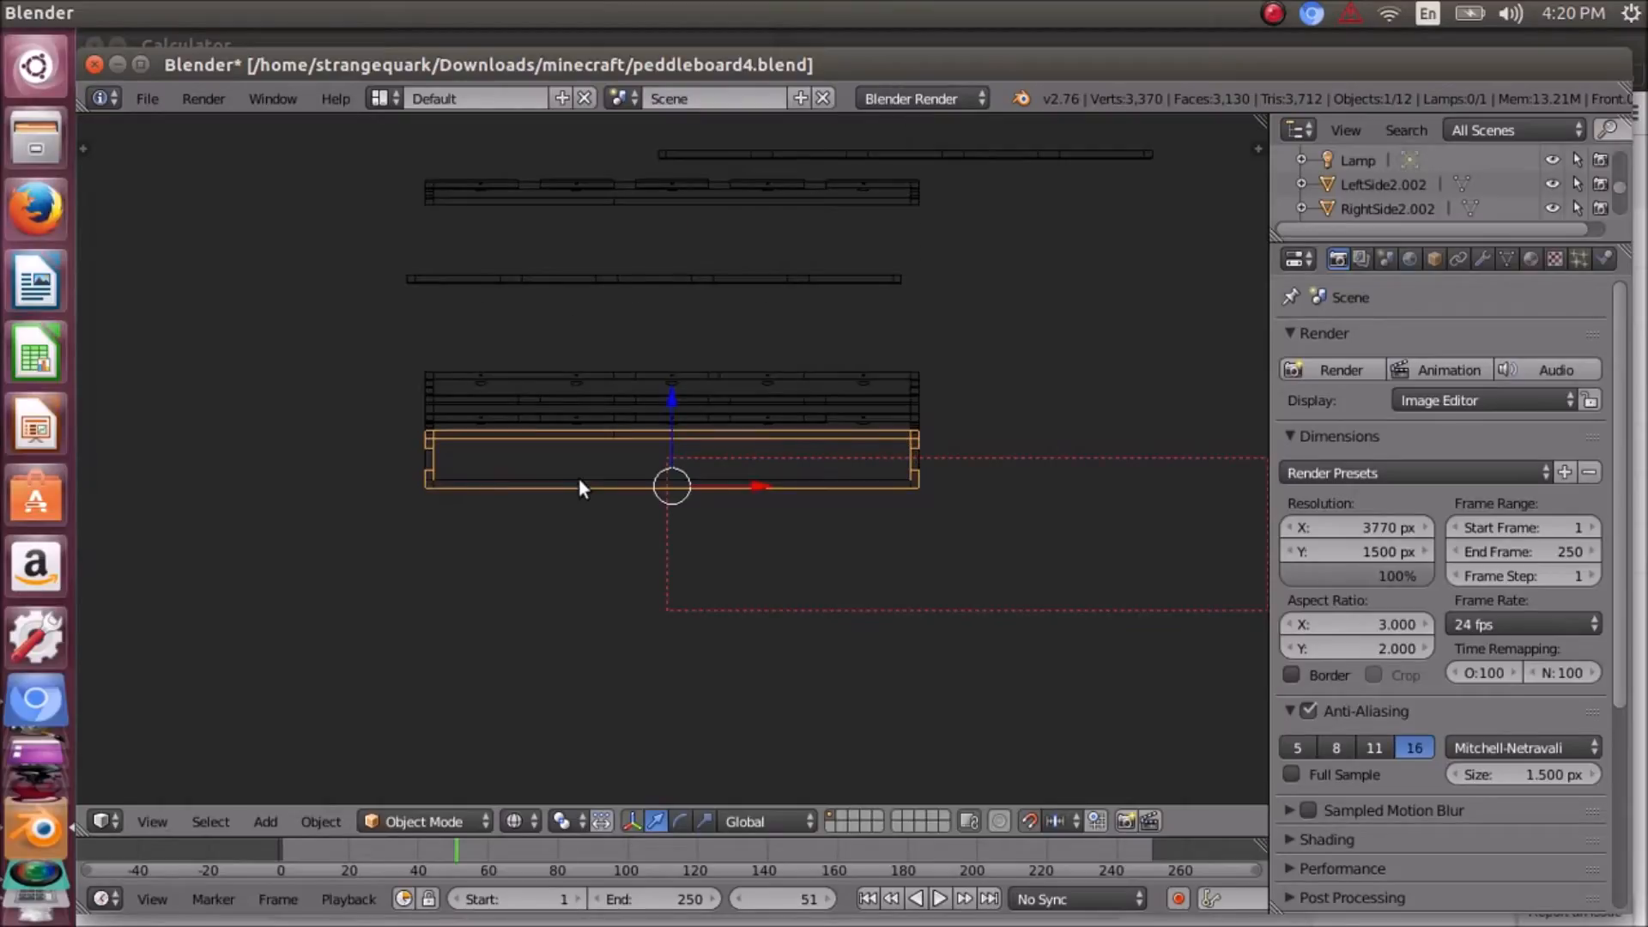
key("KP_2")
scroll(739, 477, "up", 5)
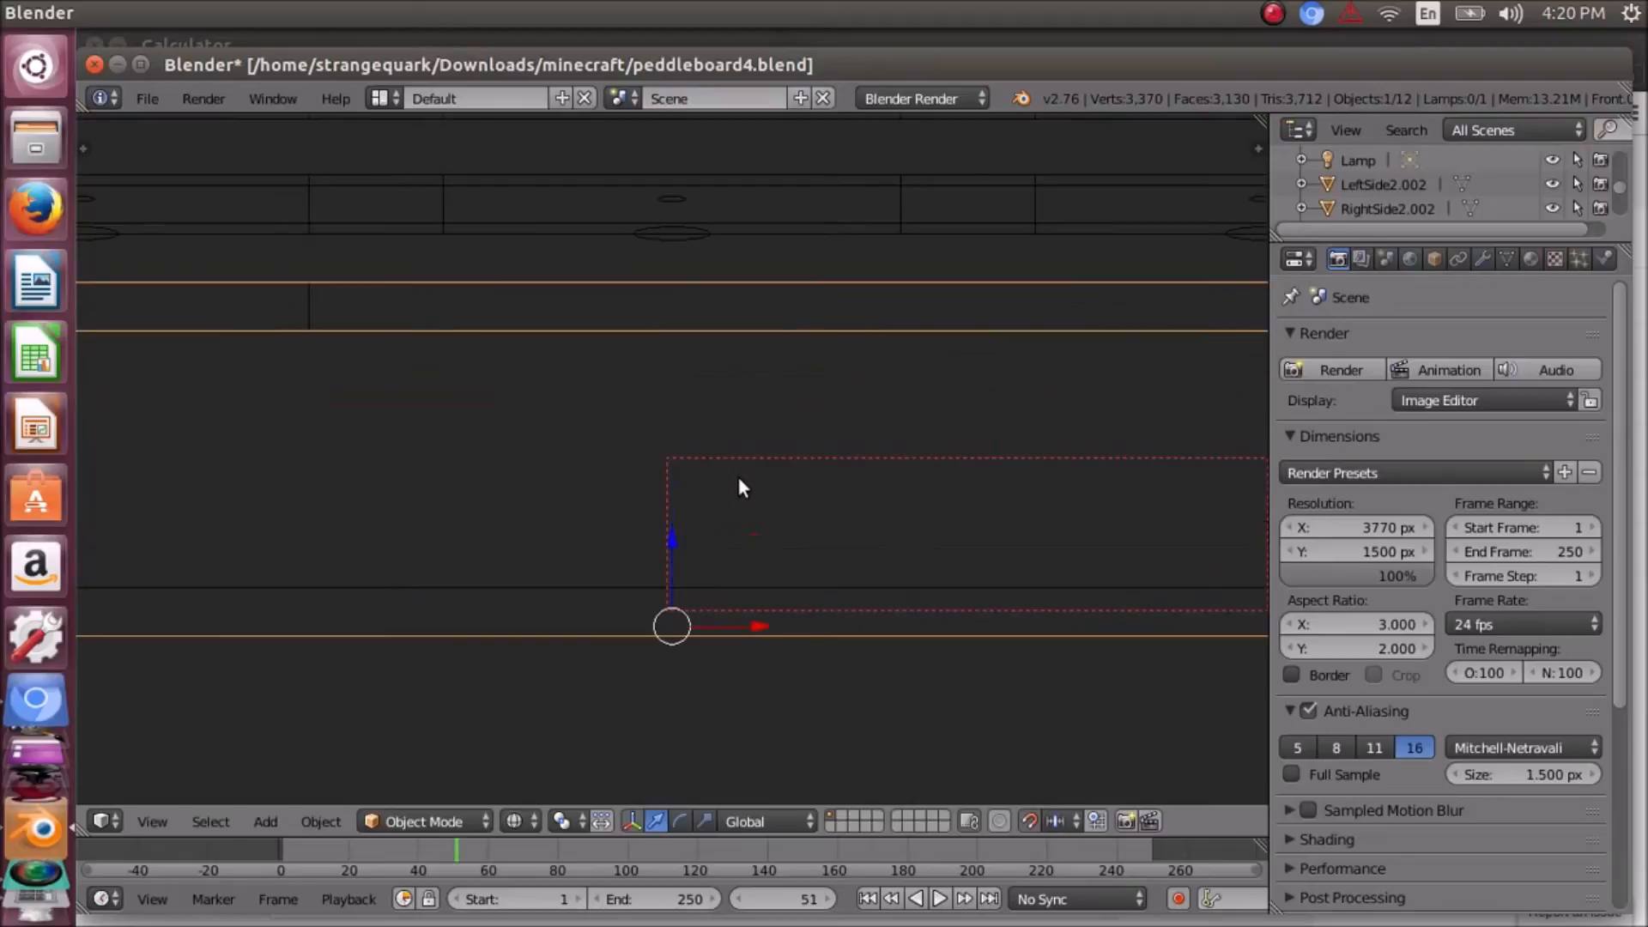
- Examine the lower front panel's notches and edges against the adjoining panels from raised, head-on and side angles
scroll(739, 487, "down", 3)
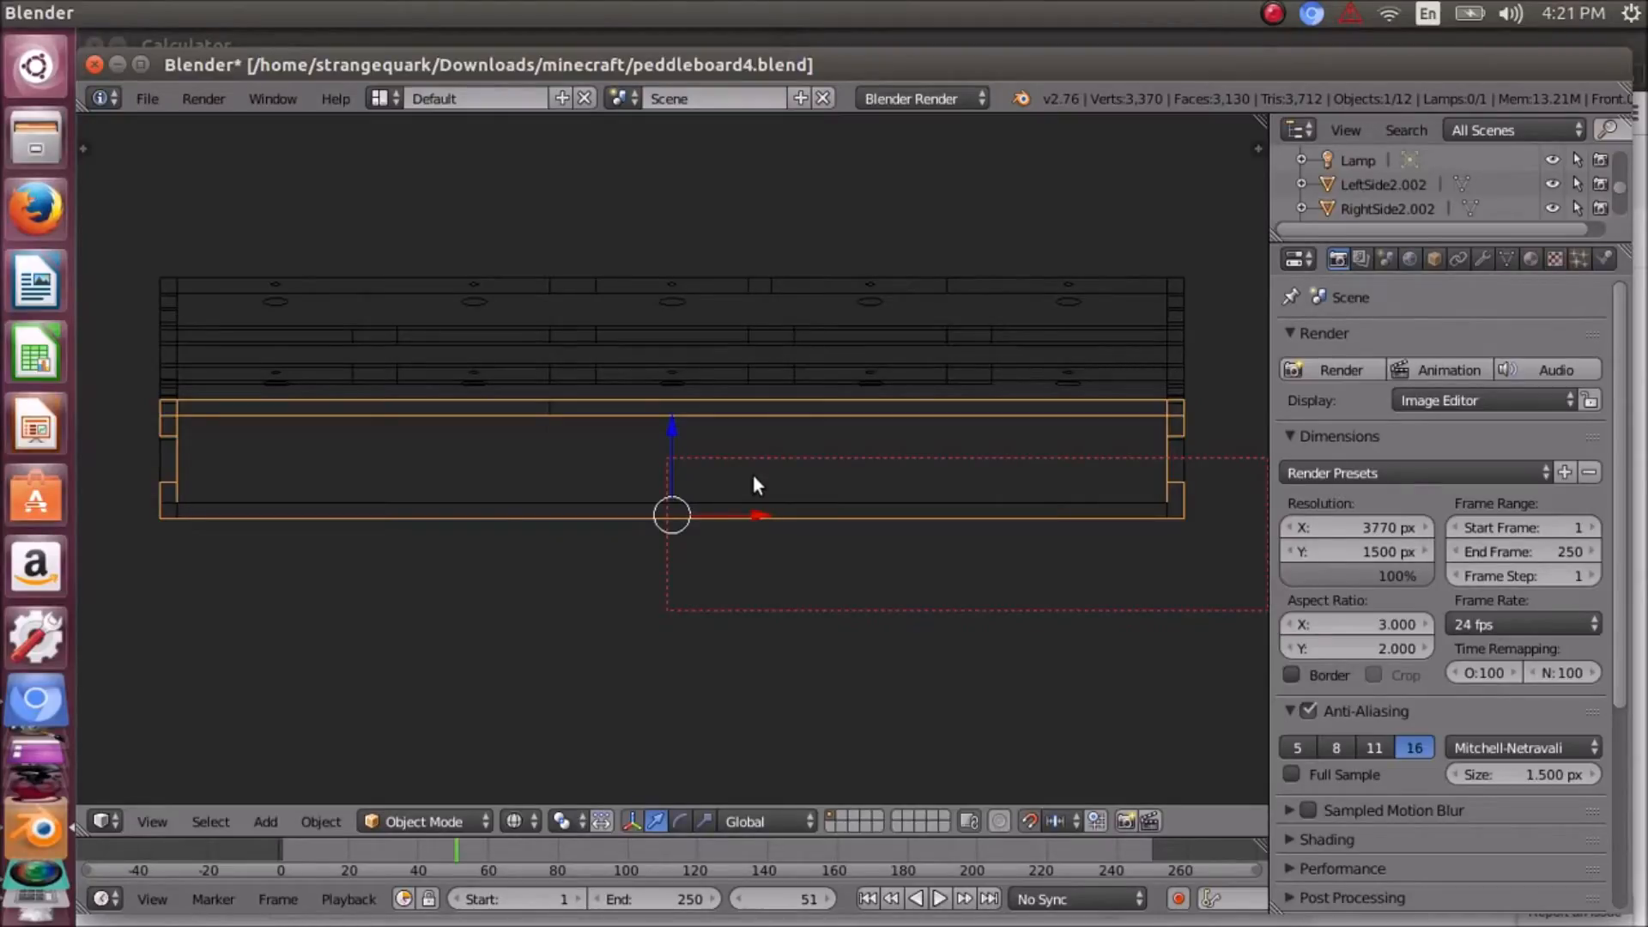
key("KP_8")
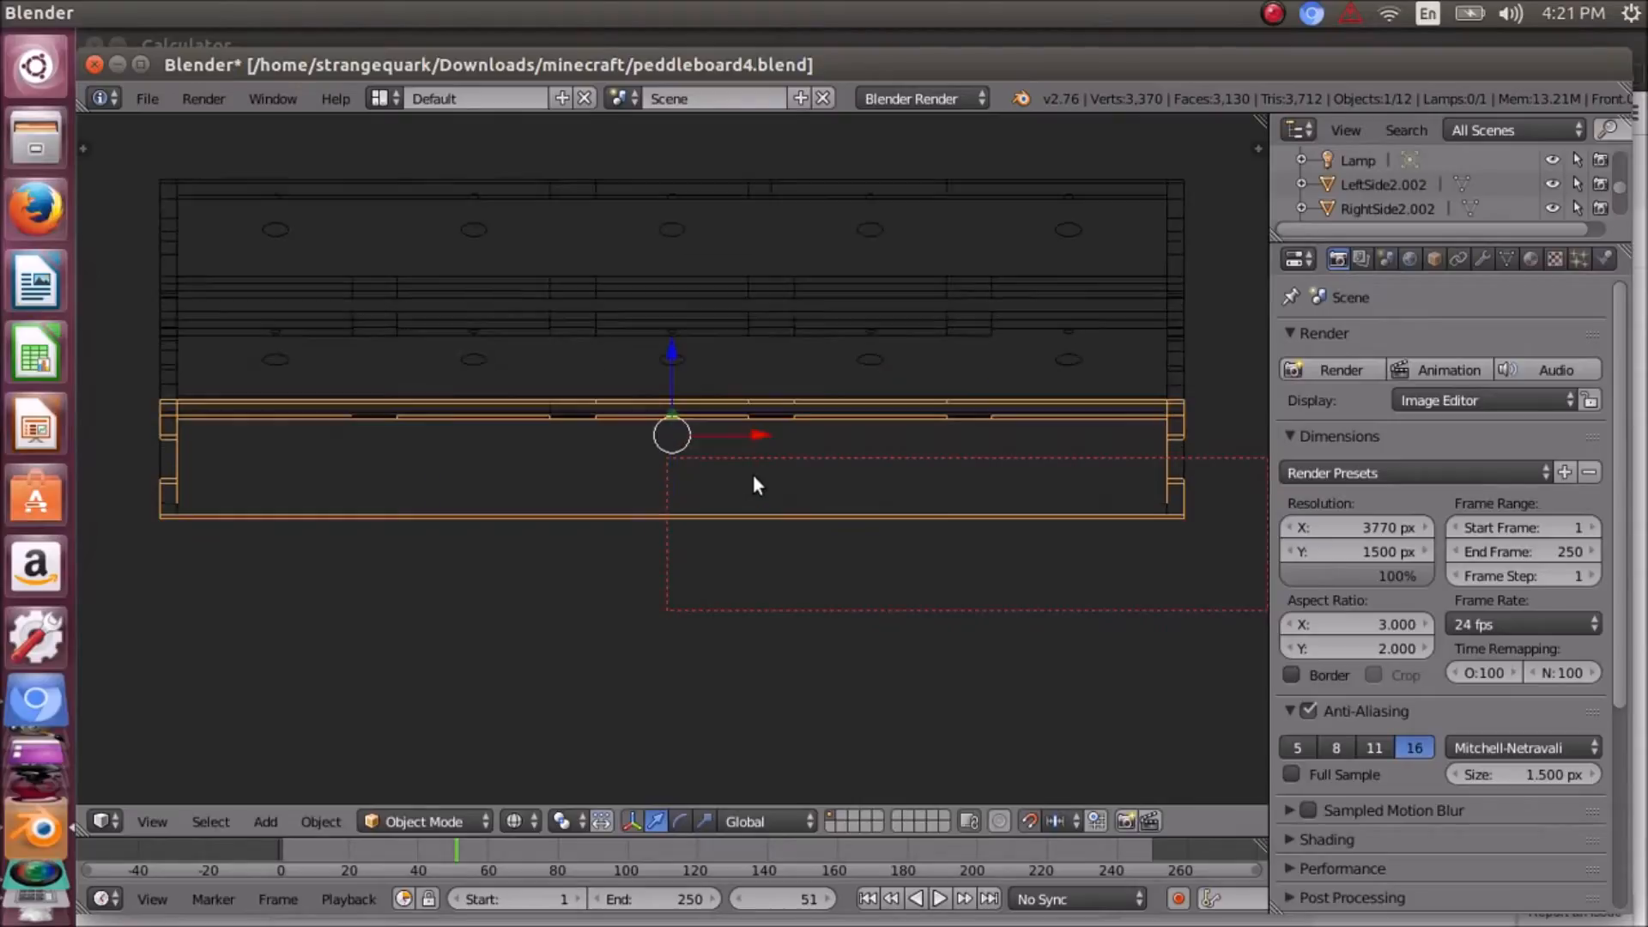
key("KP_8")
key("KP_4")
key("KP_4")
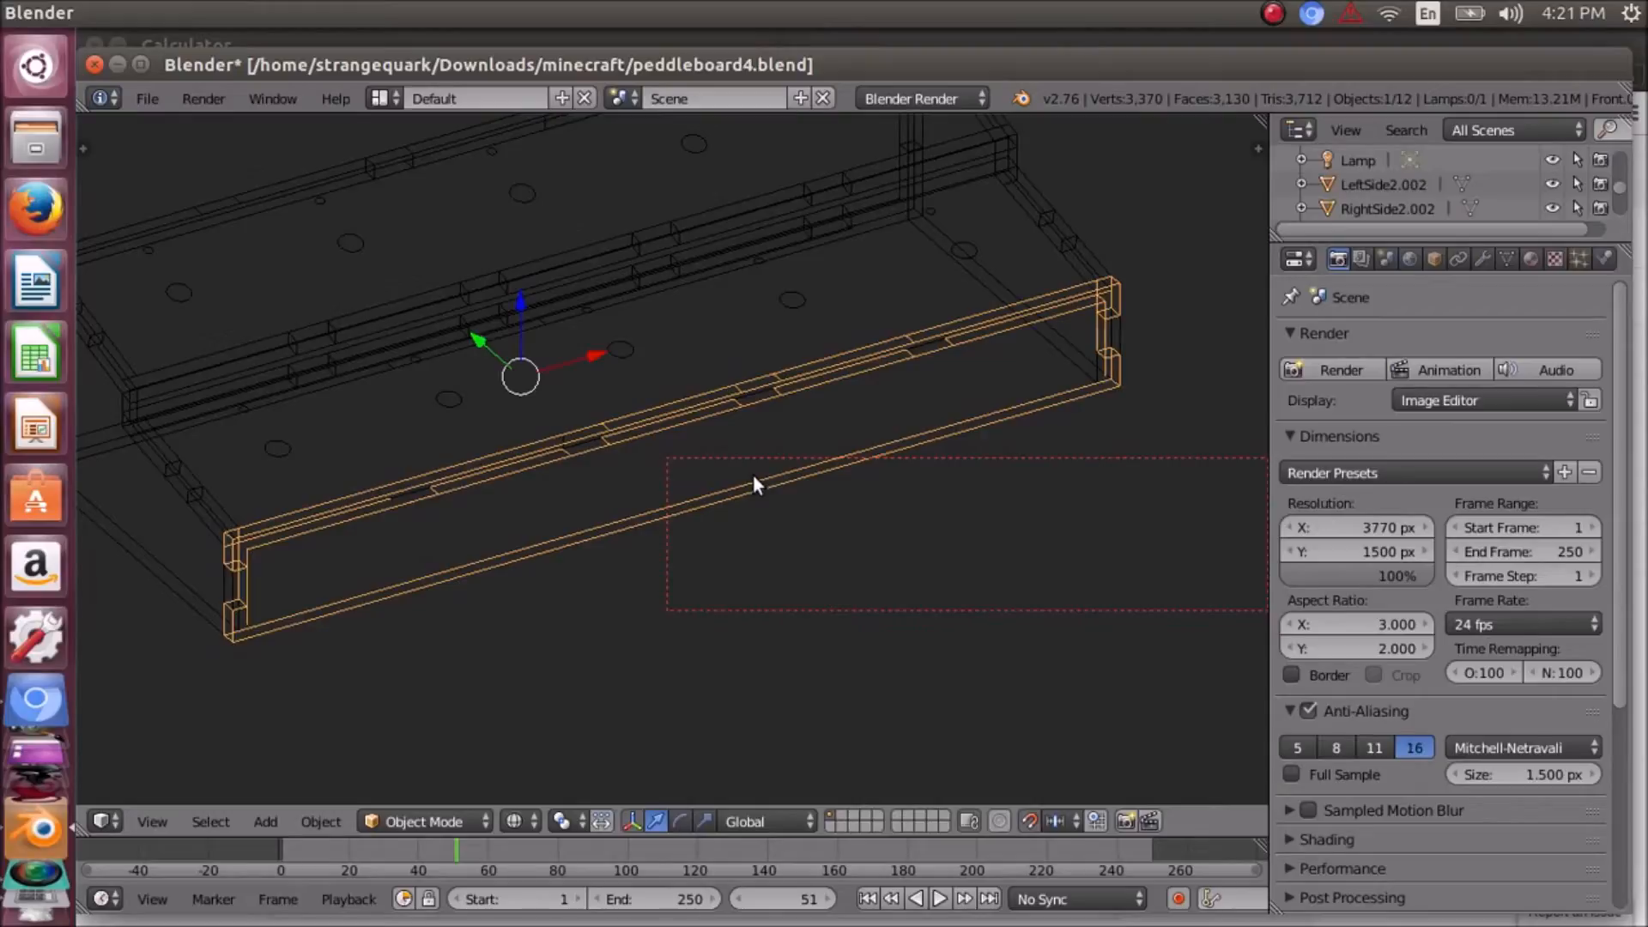
key("KP_7")
key("KP_2")
key("KP_2")
key("KP_2")
key("KP_2")
key("KP_2")
key("KP_2")
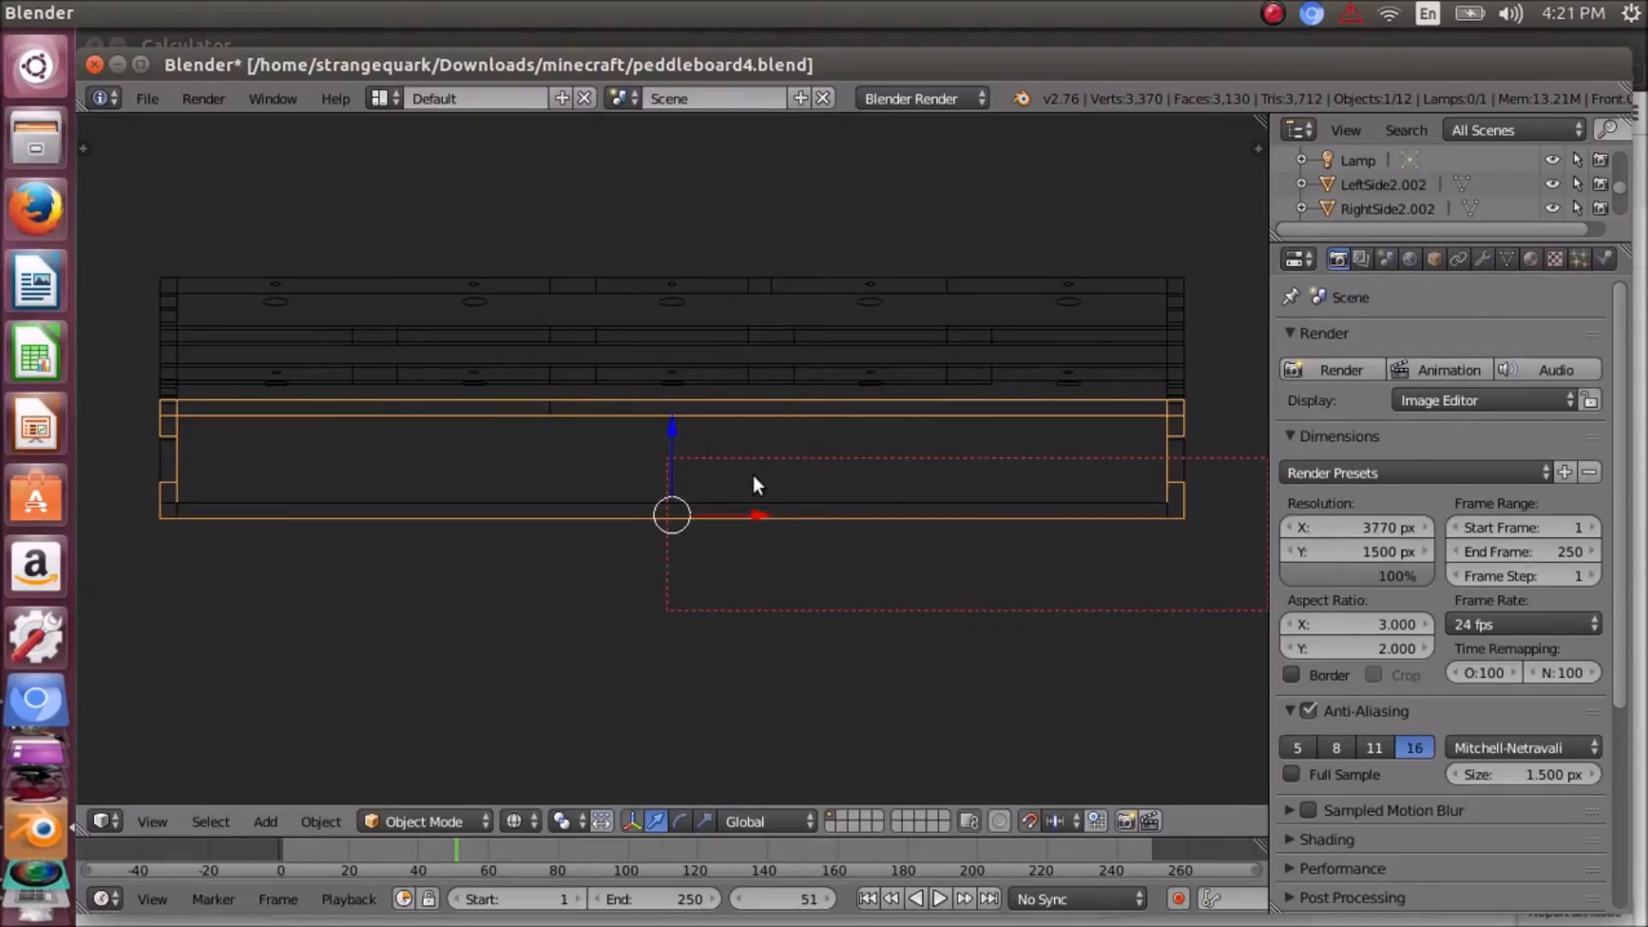
scroll(666, 470, "up", 4)
scroll(666, 470, "down", 5)
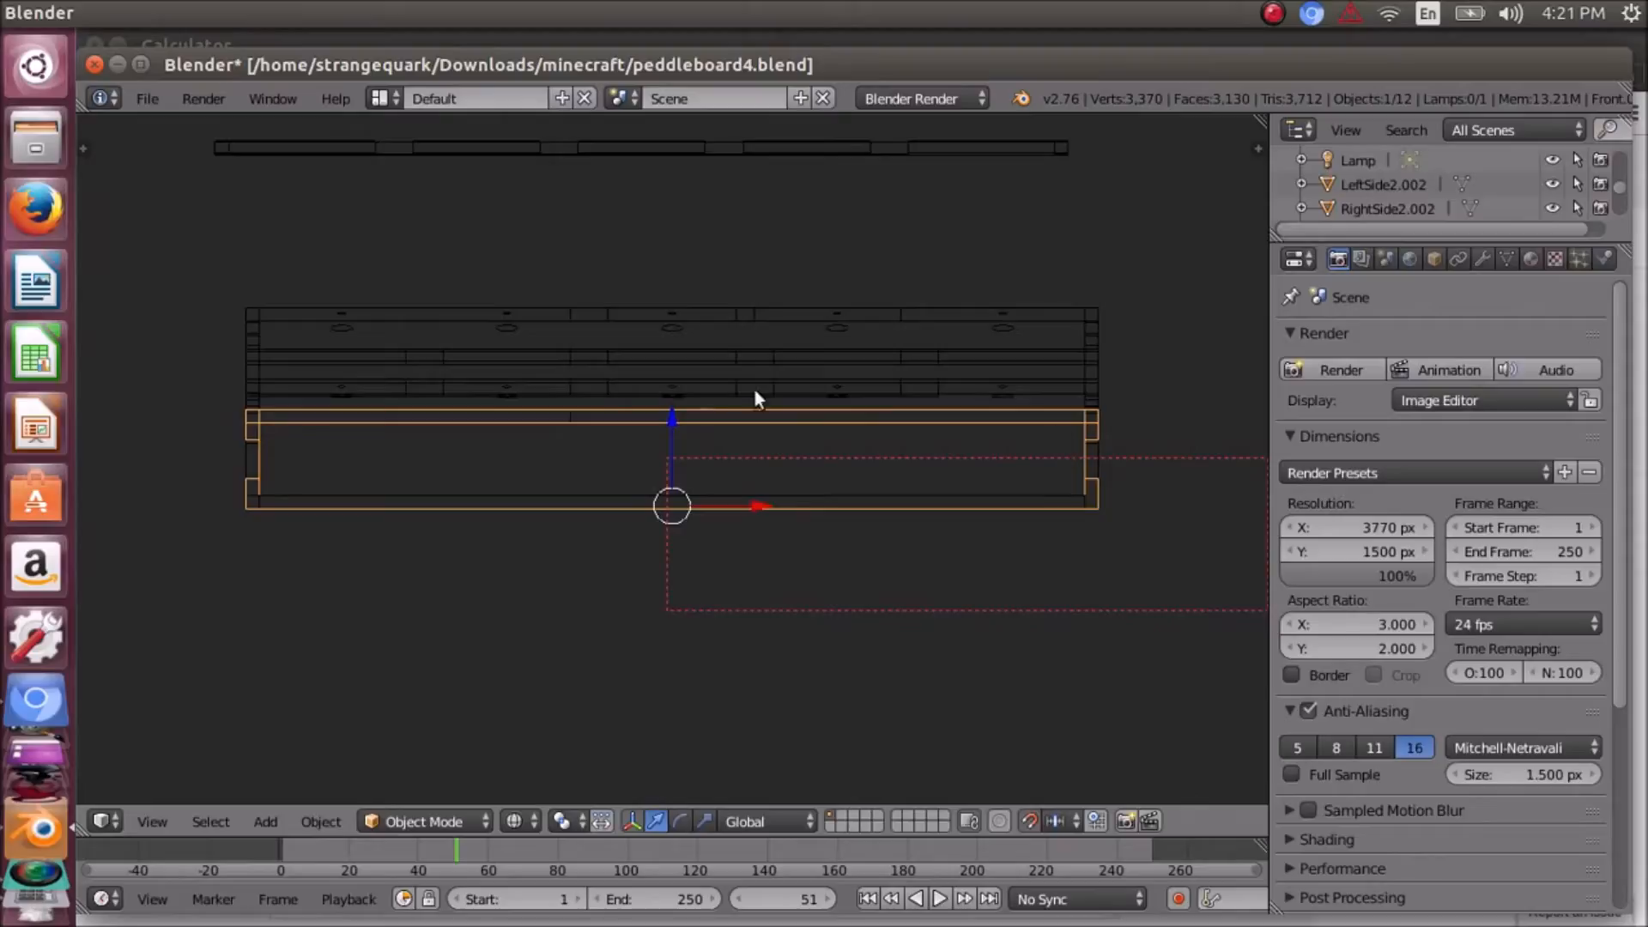
scroll(306, 485, "up", 3)
scroll(305, 486, "down", 3)
middle_click_drag(443, 463, 711, 495)
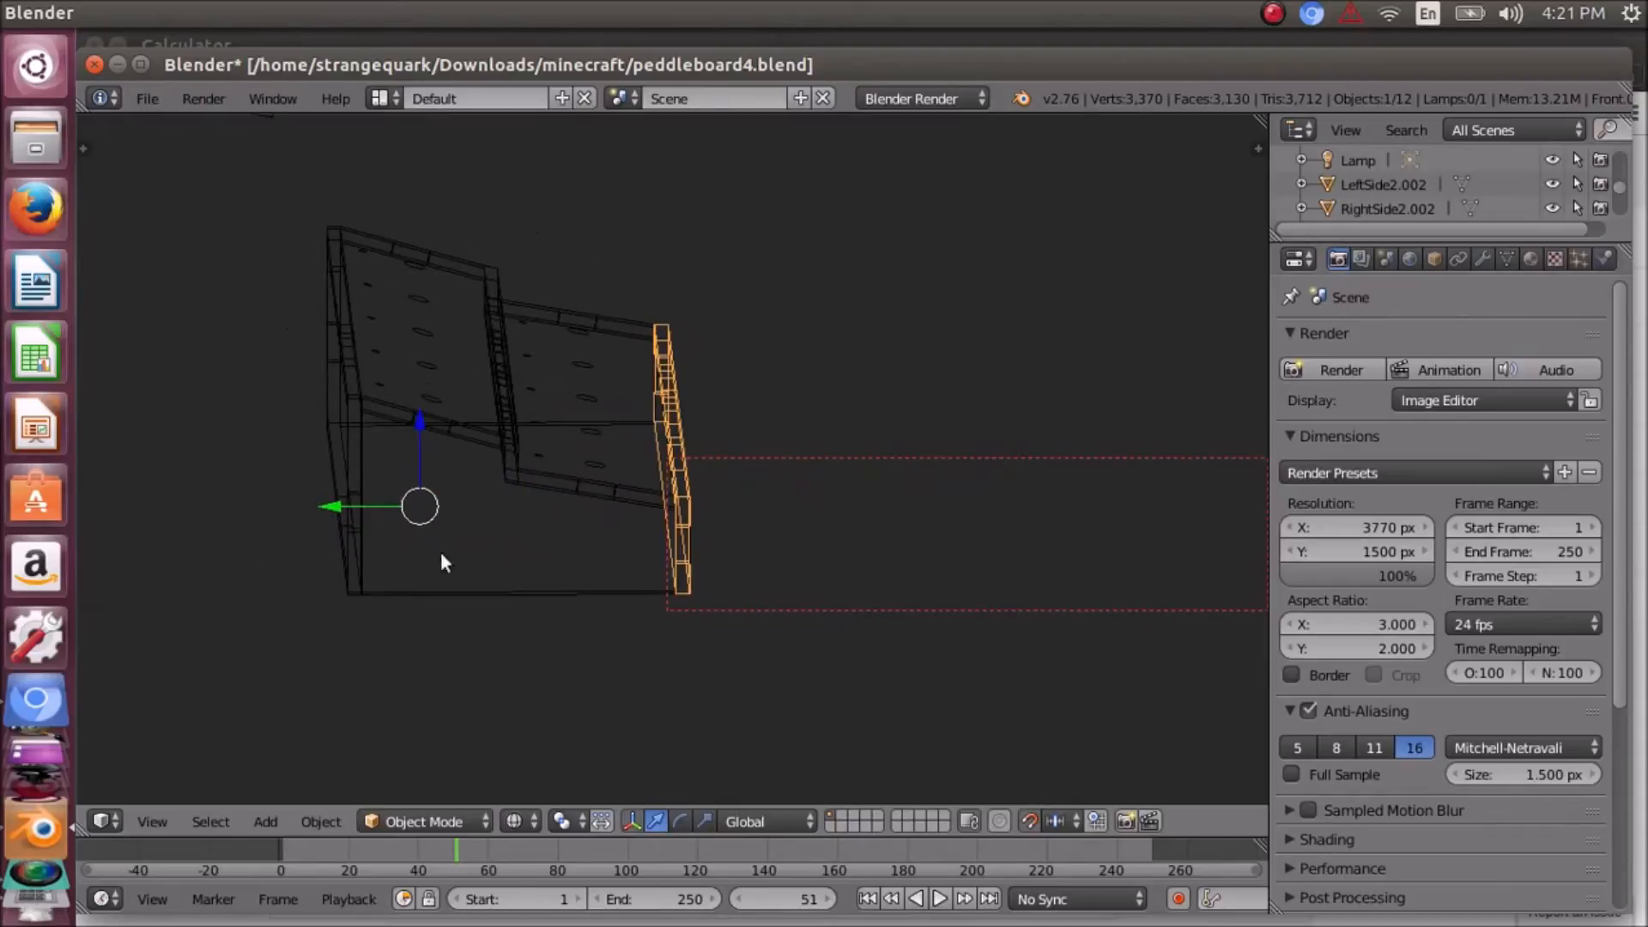
- Select the LeftSide2.002 end panel, frame it, and view its stepped profile straight from the side
right_click(495, 440)
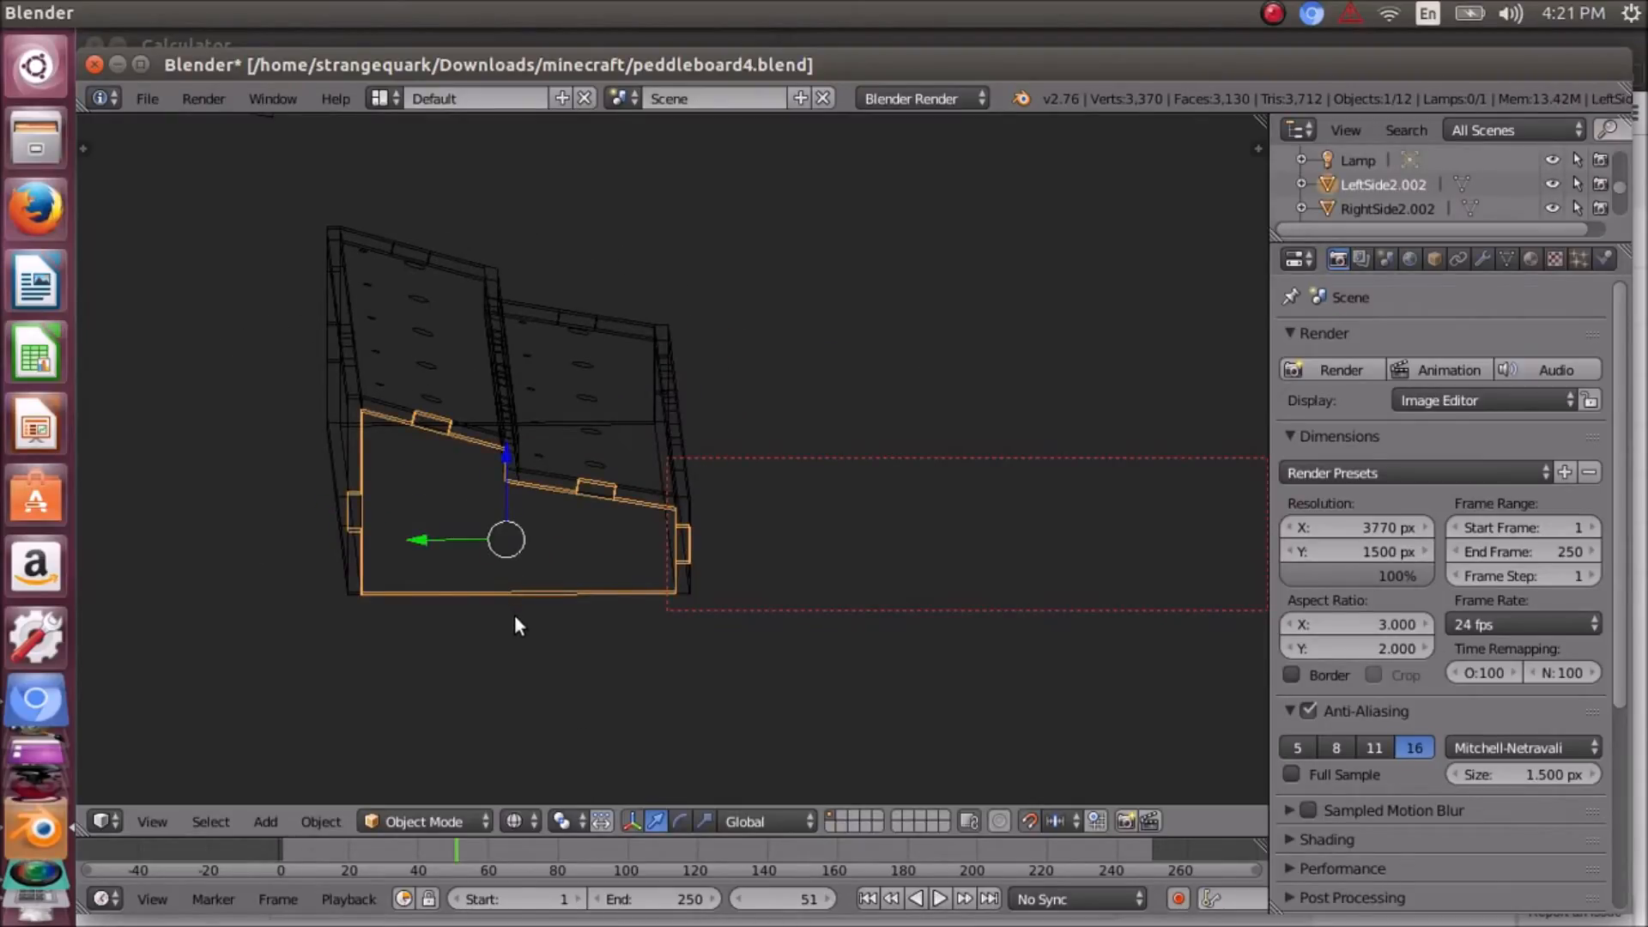
key("KP_7")
key("KP_Decimal")
key("KP_4")
key("KP_4")
key("KP_4")
key("KP_4")
key("KP_4")
key("KP_4")
key("KP_2")
key("KP_2")
key("KP_2")
key("KP_2")
key("KP_2")
key("KP_2")
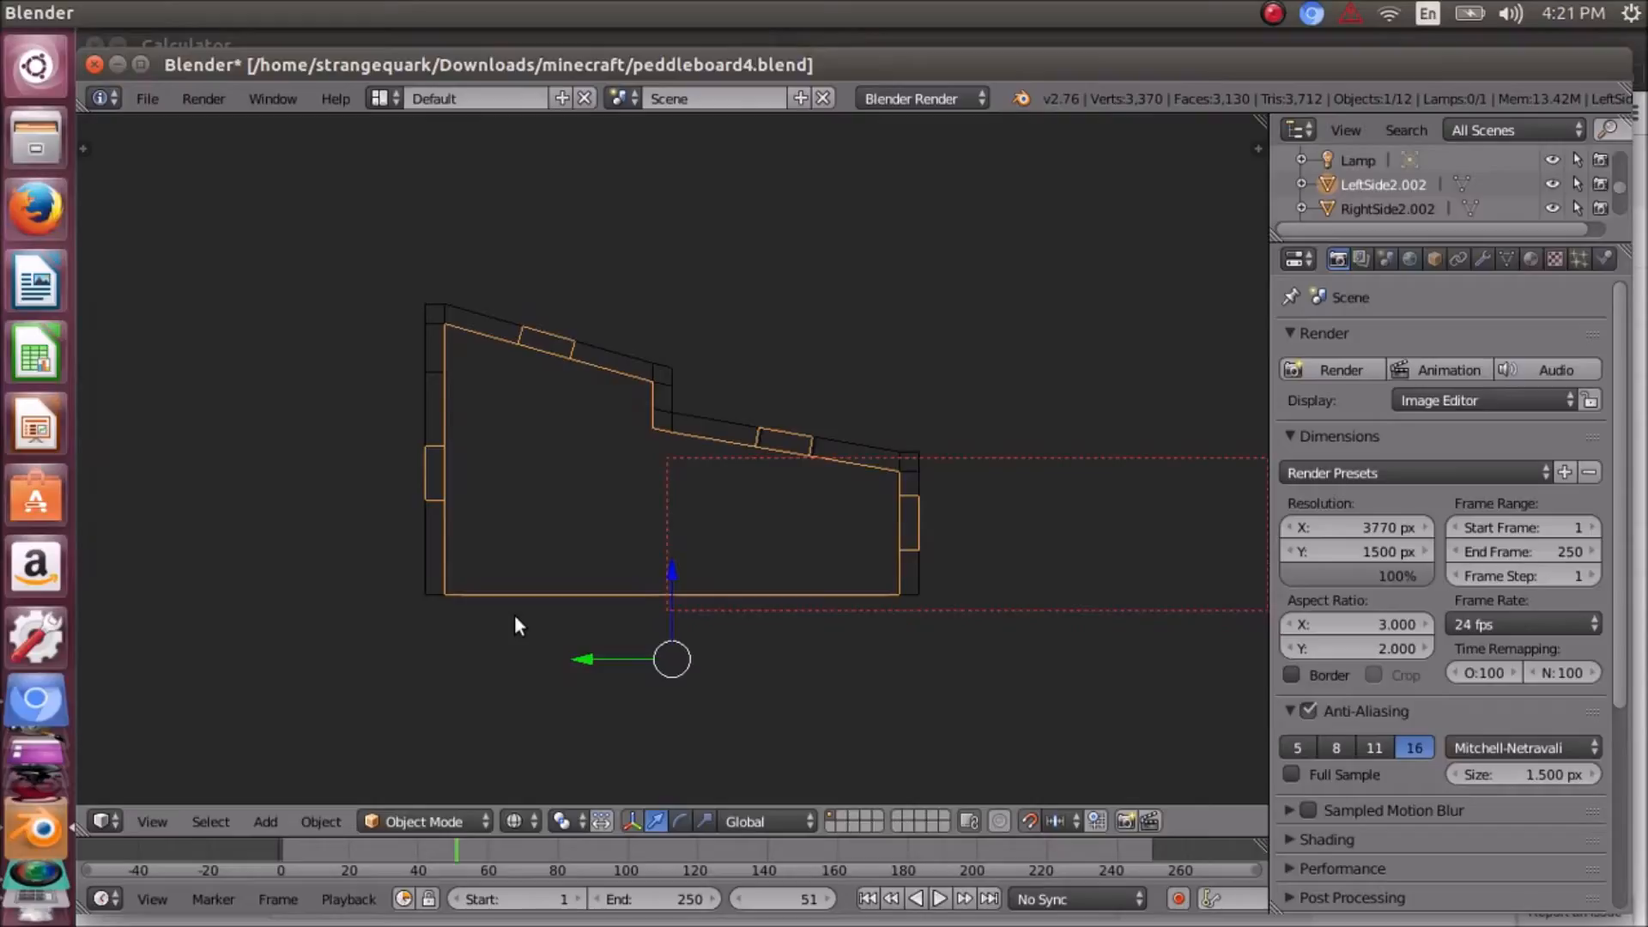
- Examine the LeftSide2.002 profile and how its tabs meet the edges of the surrounding panels
scroll(441, 502, "down", 2)
scroll(441, 501, "up", 2)
scroll(438, 501, "up", 3)
scroll(436, 501, "down", 3)
scroll(436, 501, "down", 2)
scroll(436, 501, "up", 5)
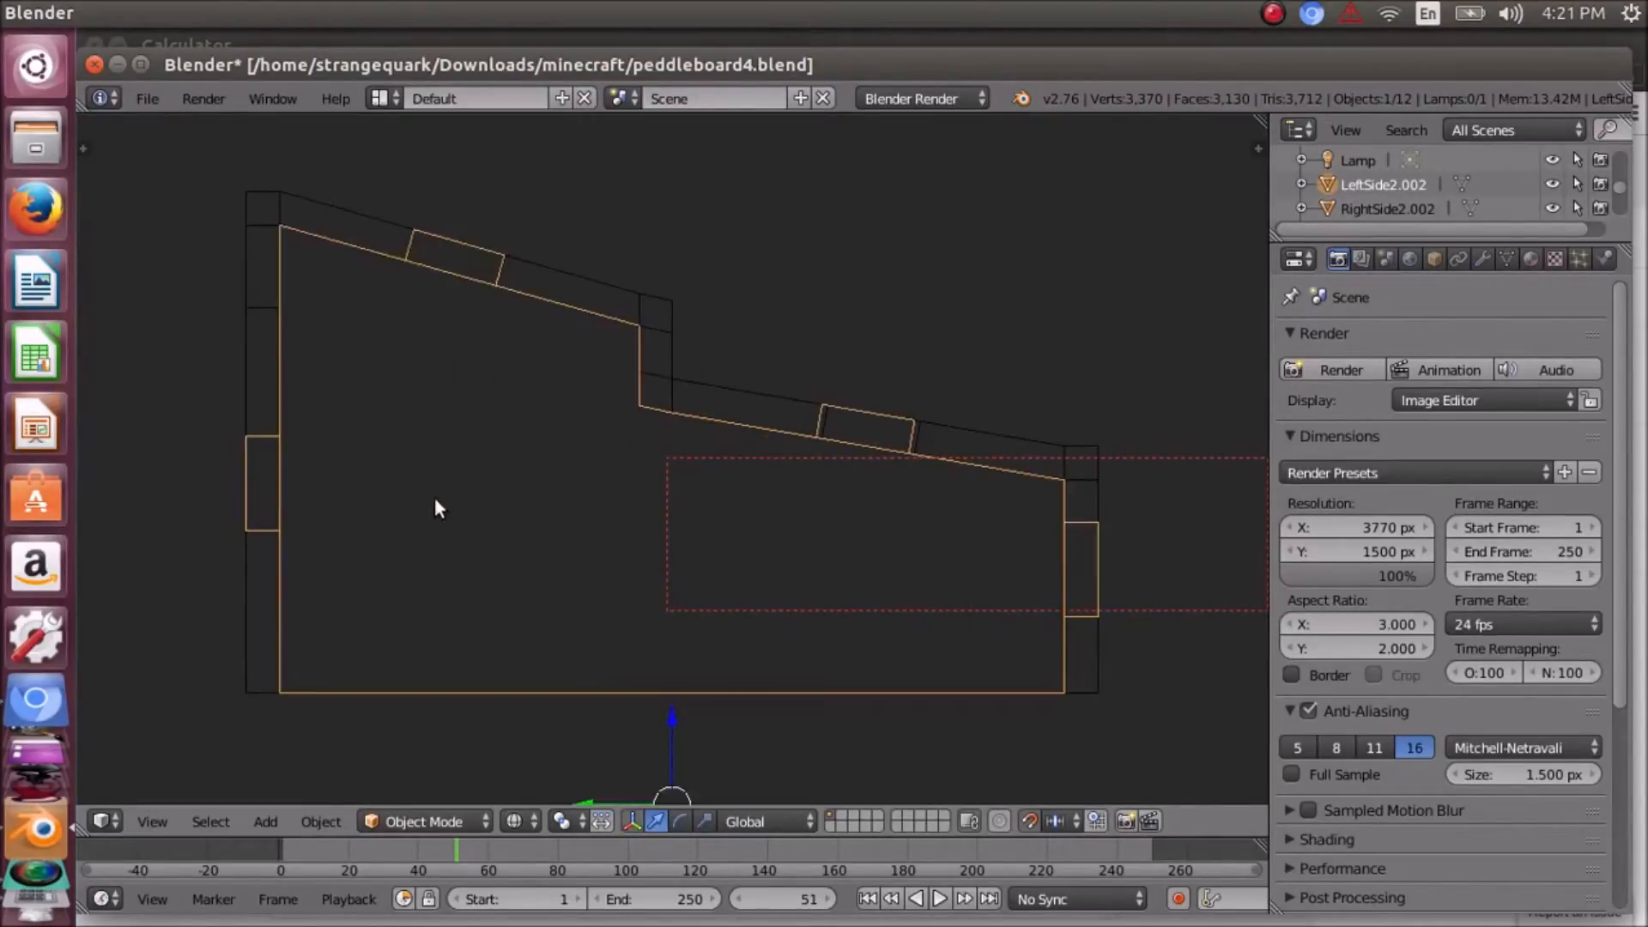
scroll(436, 500, "up", 2)
scroll(436, 500, "down", 1)
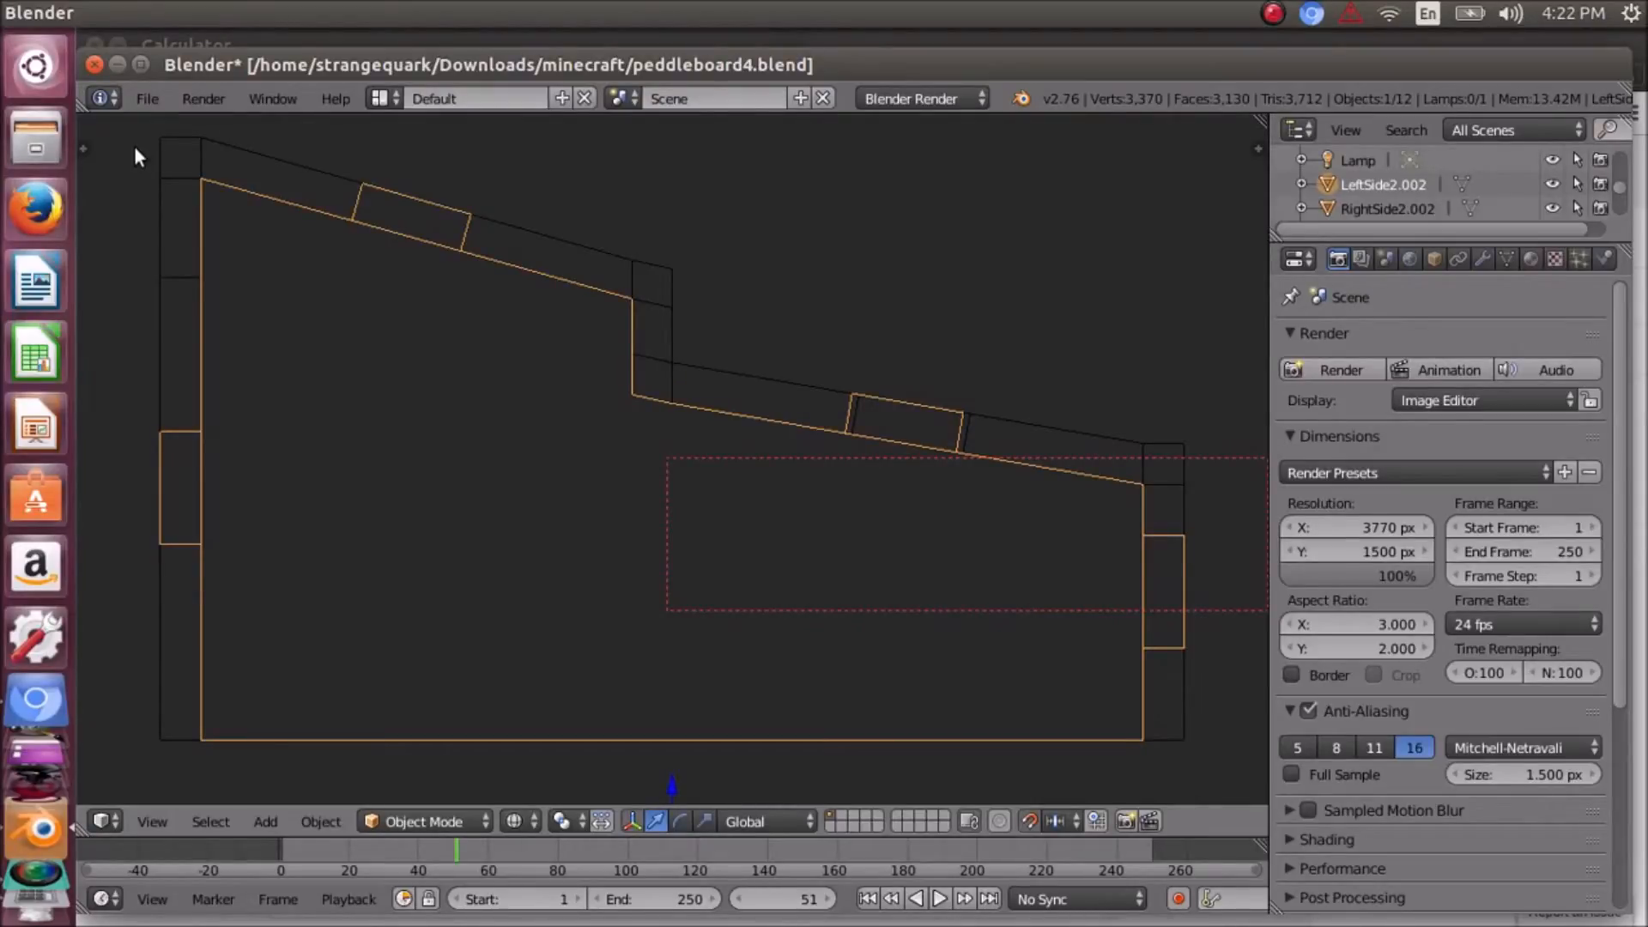
- Examine the LeftSide2.002 end of the assembled box in an angled view, including its tabs and stepped edge
scroll(504, 410, "down", 10)
mouse_move(503, 411)
middle_mouse_down()
mouse_move(570, 415)
mouse_move(507, 467)
mouse_move(526, 423)
middle_mouse_up()
scroll(669, 402, "down", 1)
middle_click_drag(668, 401, 585, 452)
scroll(620, 387, "down", 4)
scroll(625, 386, "up", 6)
scroll(626, 388, "up", 4)
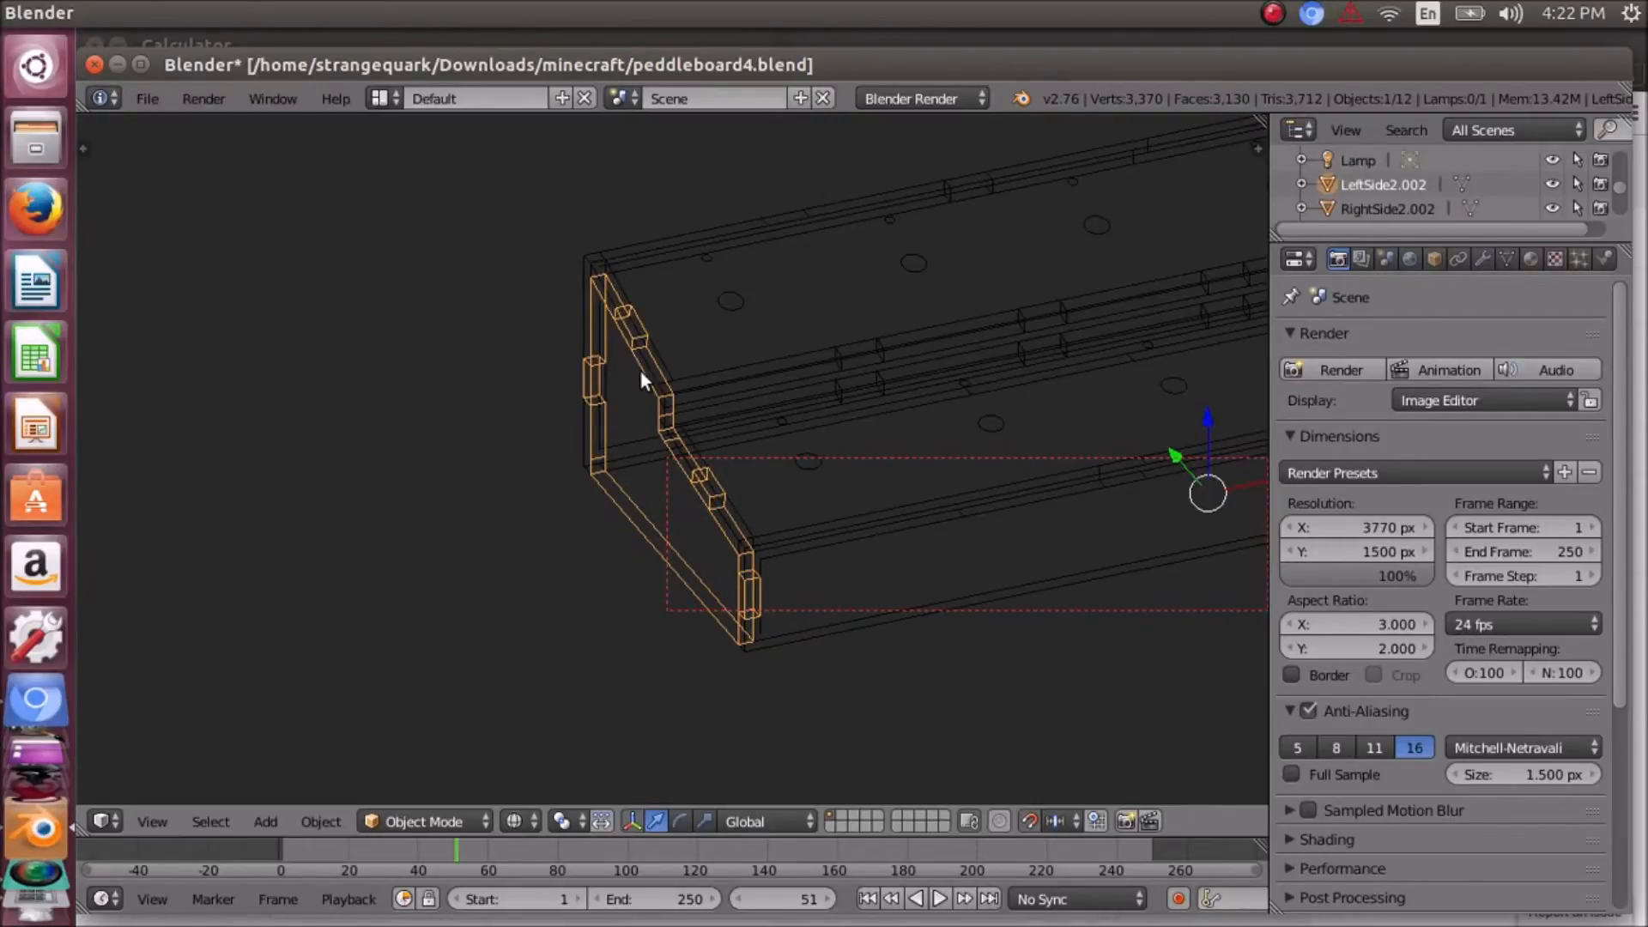
scroll(679, 376, "down", 2)
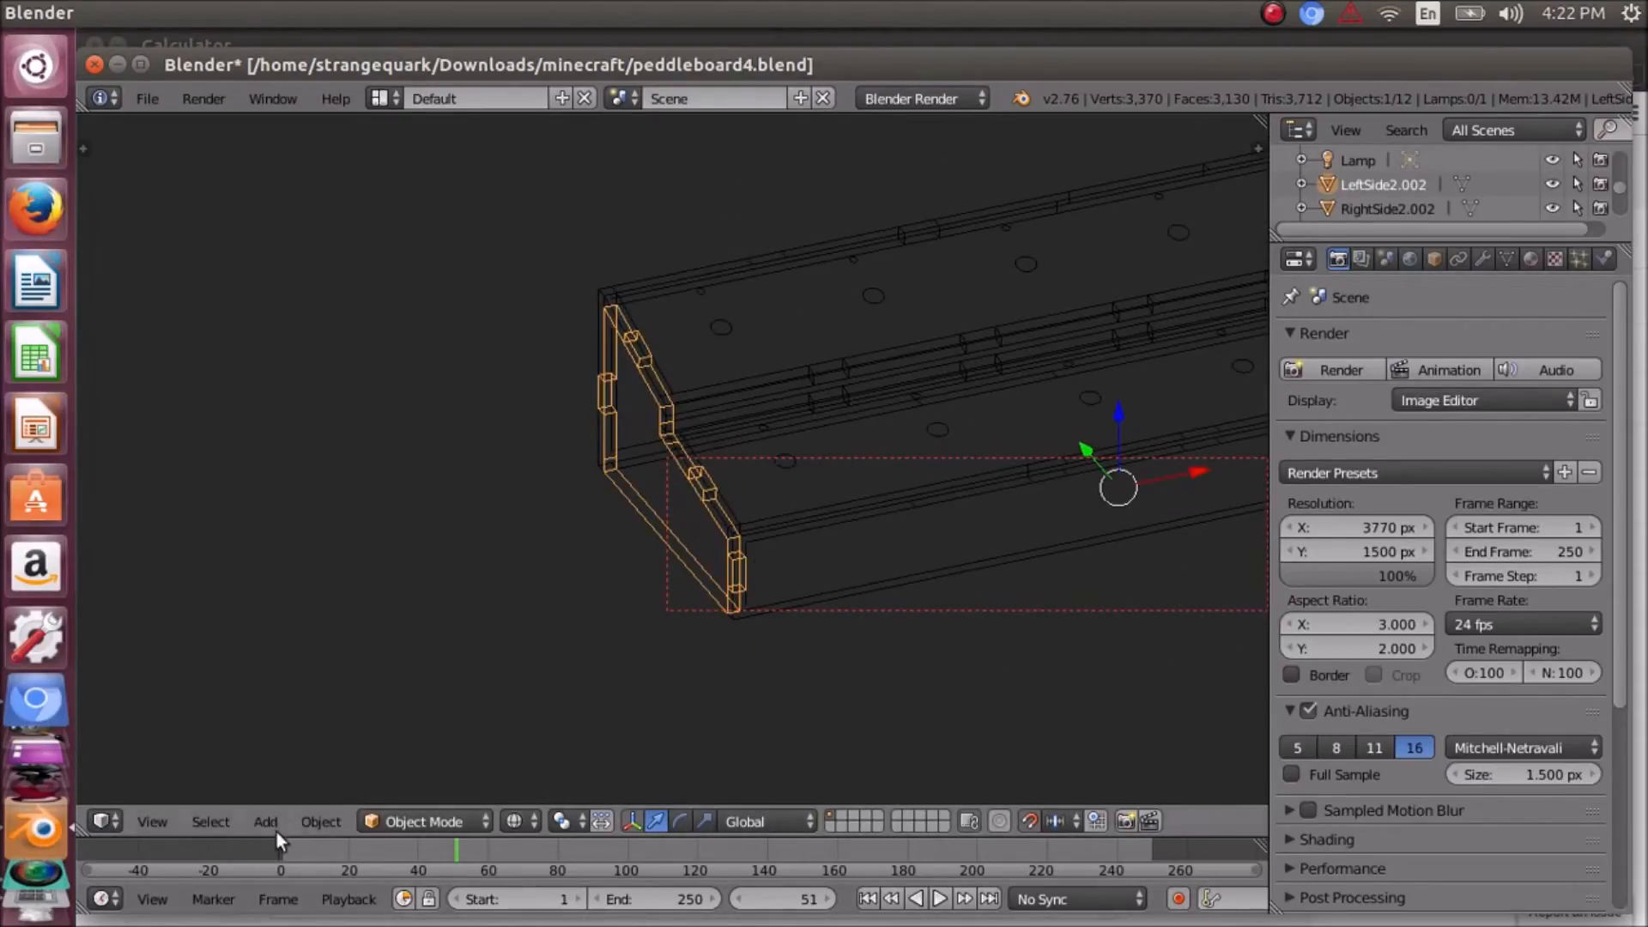
- Enter Edit Mode on LeftSide2.002, switch to vertex selection, and select the inner corner vertex at the profile's step
left_click(450, 825)
left_click(420, 761)
scroll(650, 515, "up", 3)
scroll(651, 515, "up", 3)
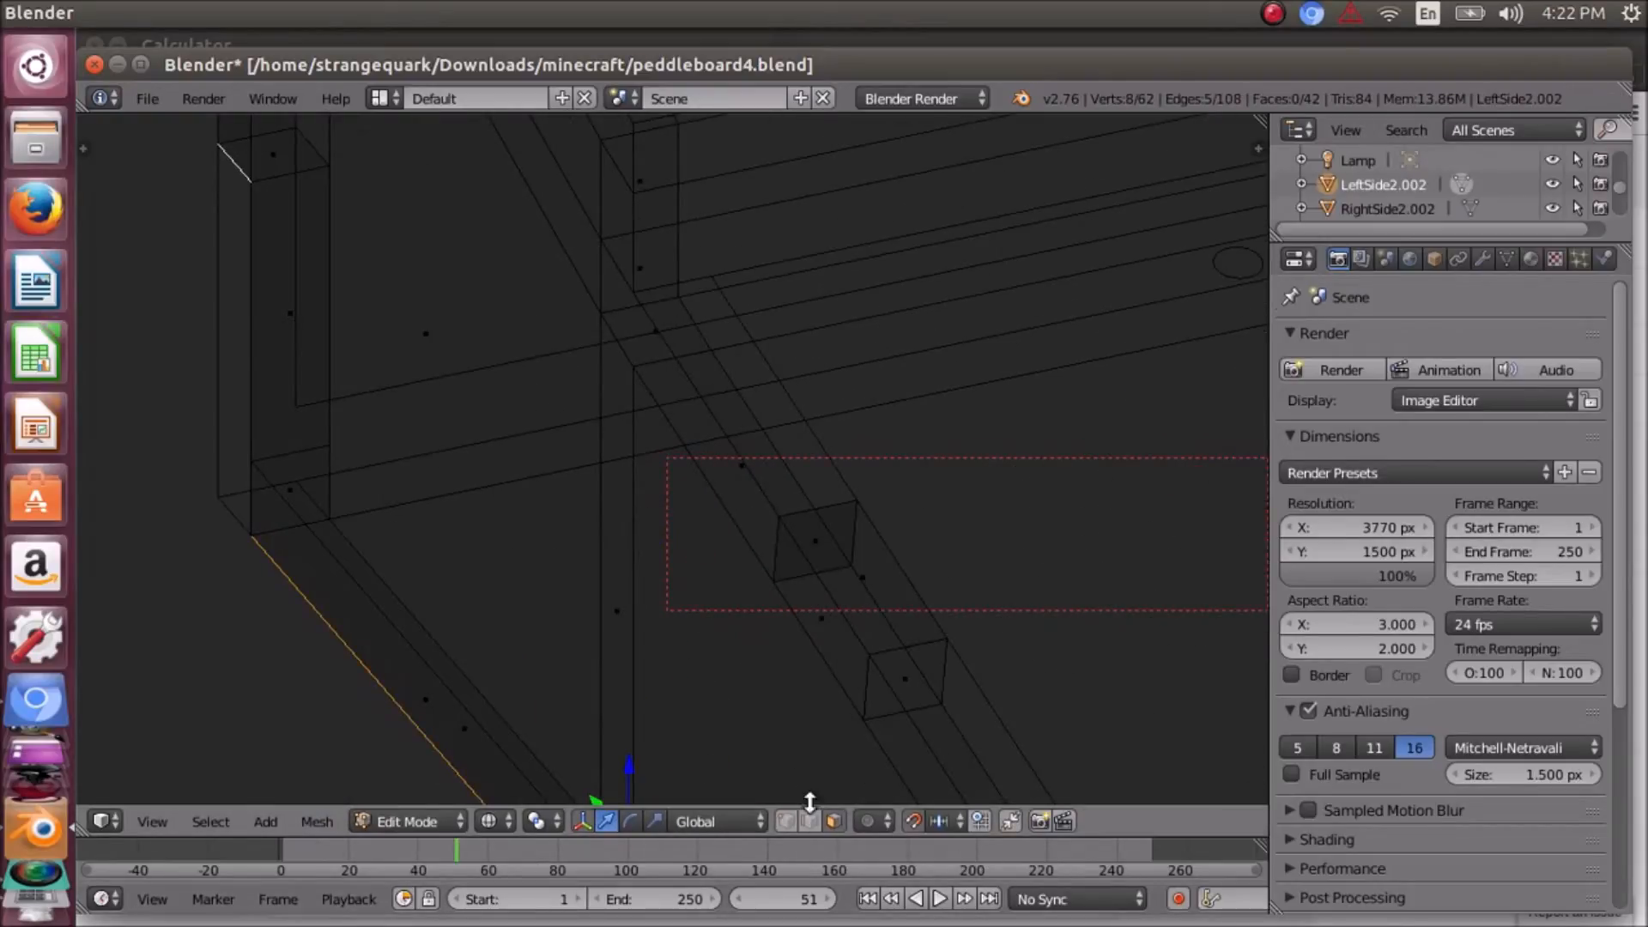
left_click(782, 820)
right_click(643, 376)
- Add the nearest base vertex of the lower slope's tab to the selection and set the transform orientation to Normal
scroll(685, 446, "down", 3)
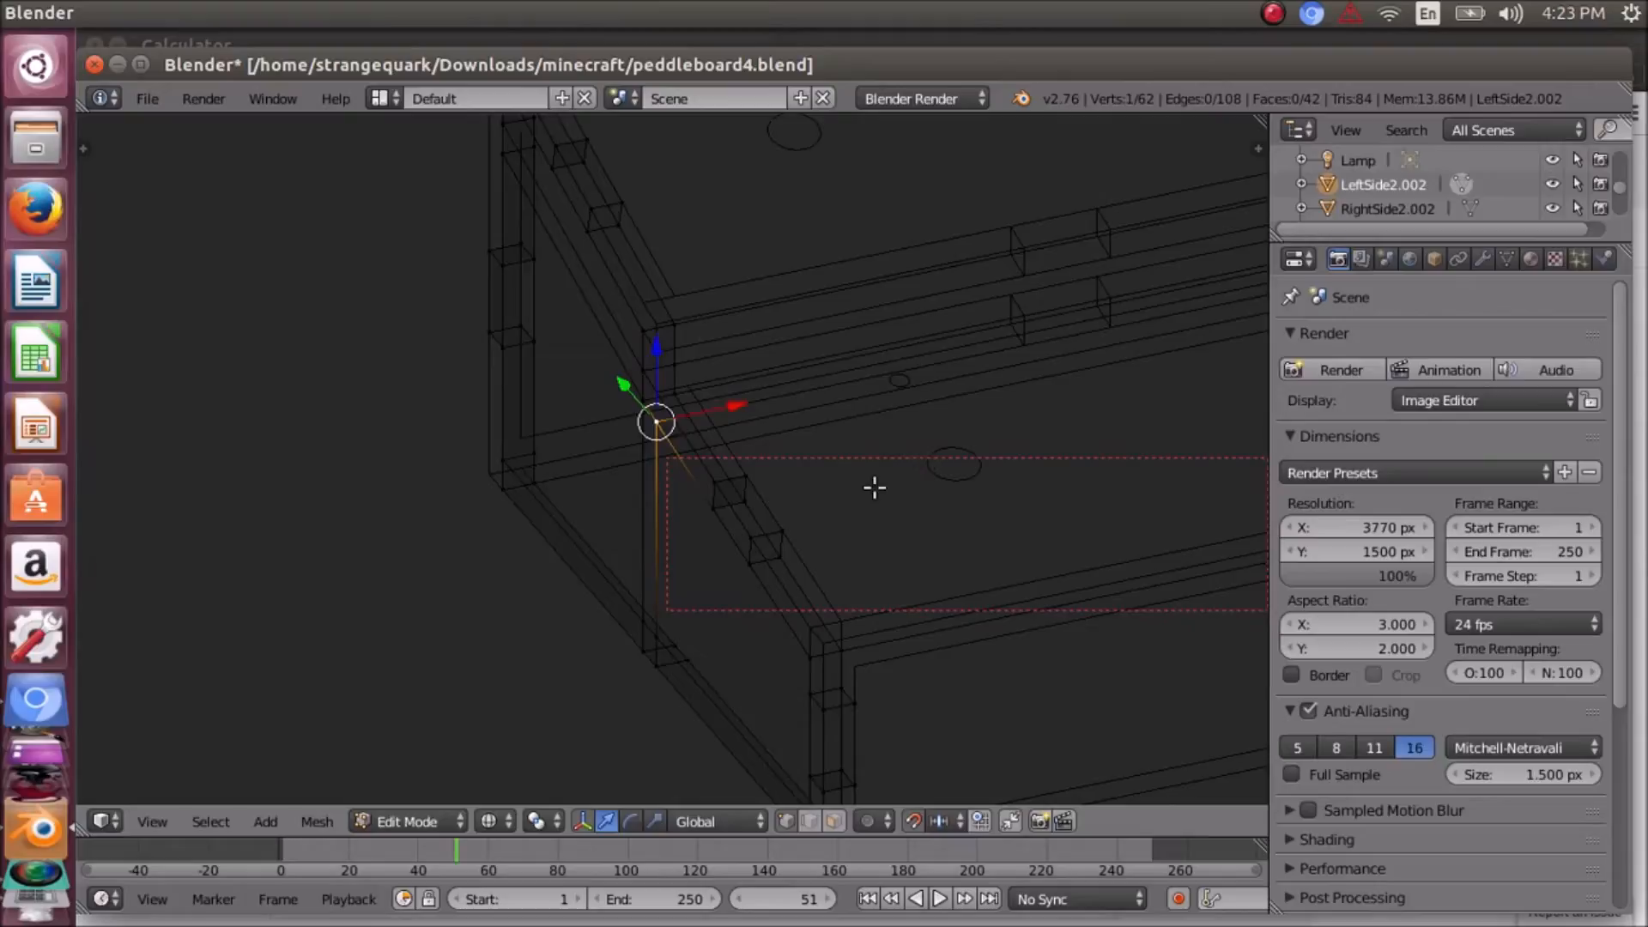
scroll(738, 553, "up", 2)
scroll(729, 553, "up", 2)
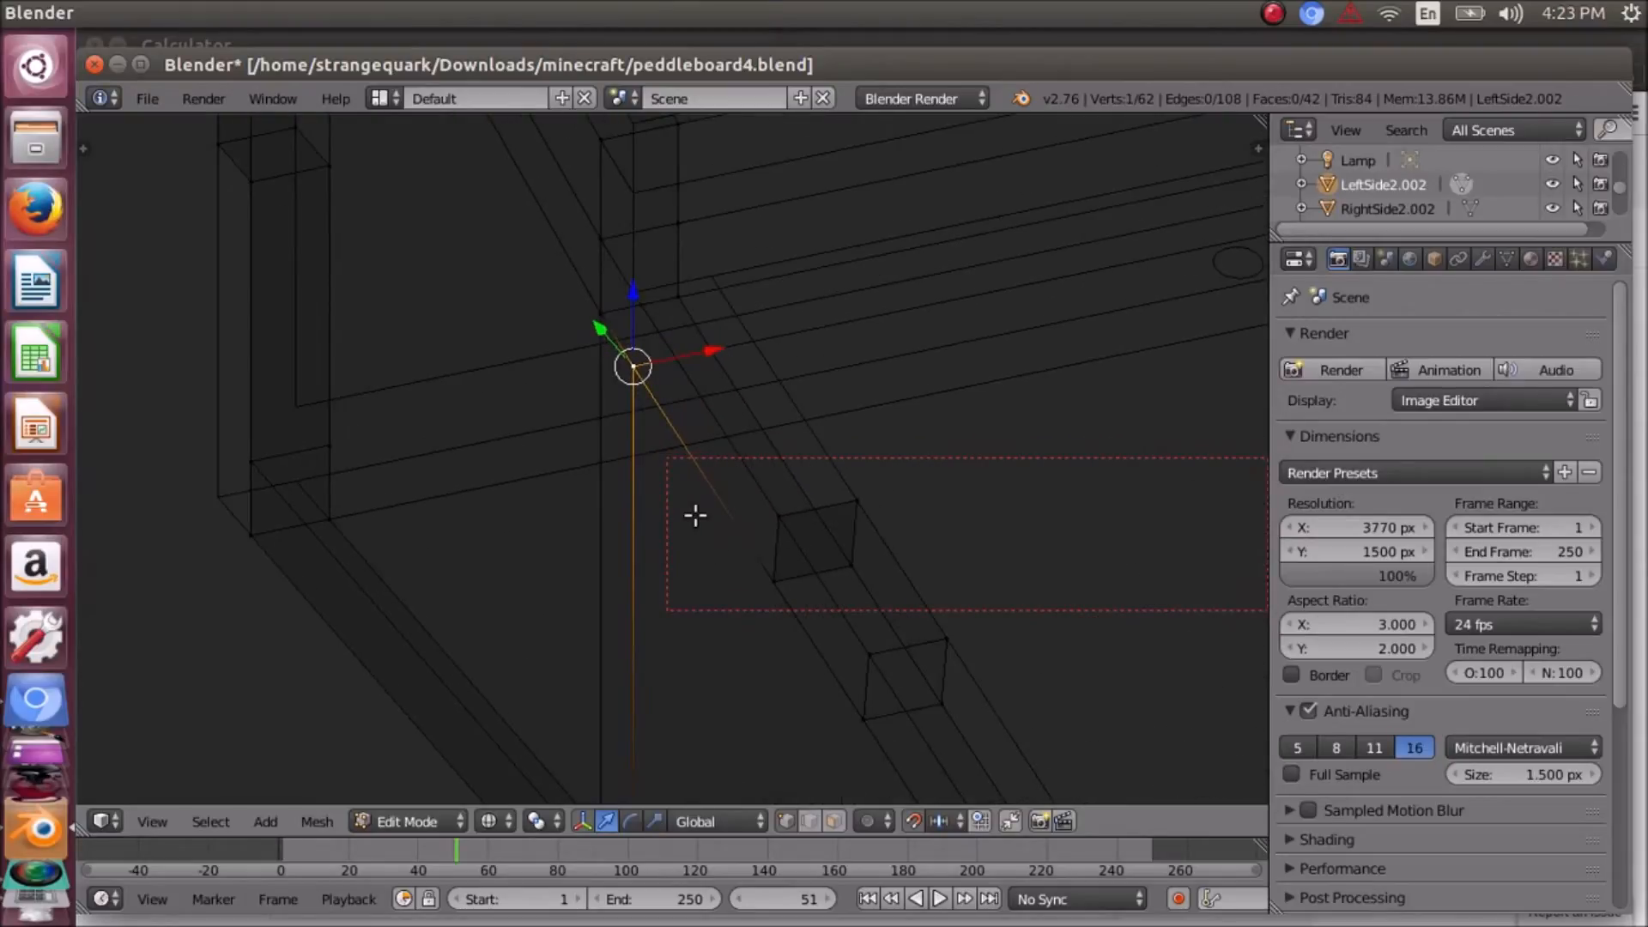
right_click(778, 578, "shift")
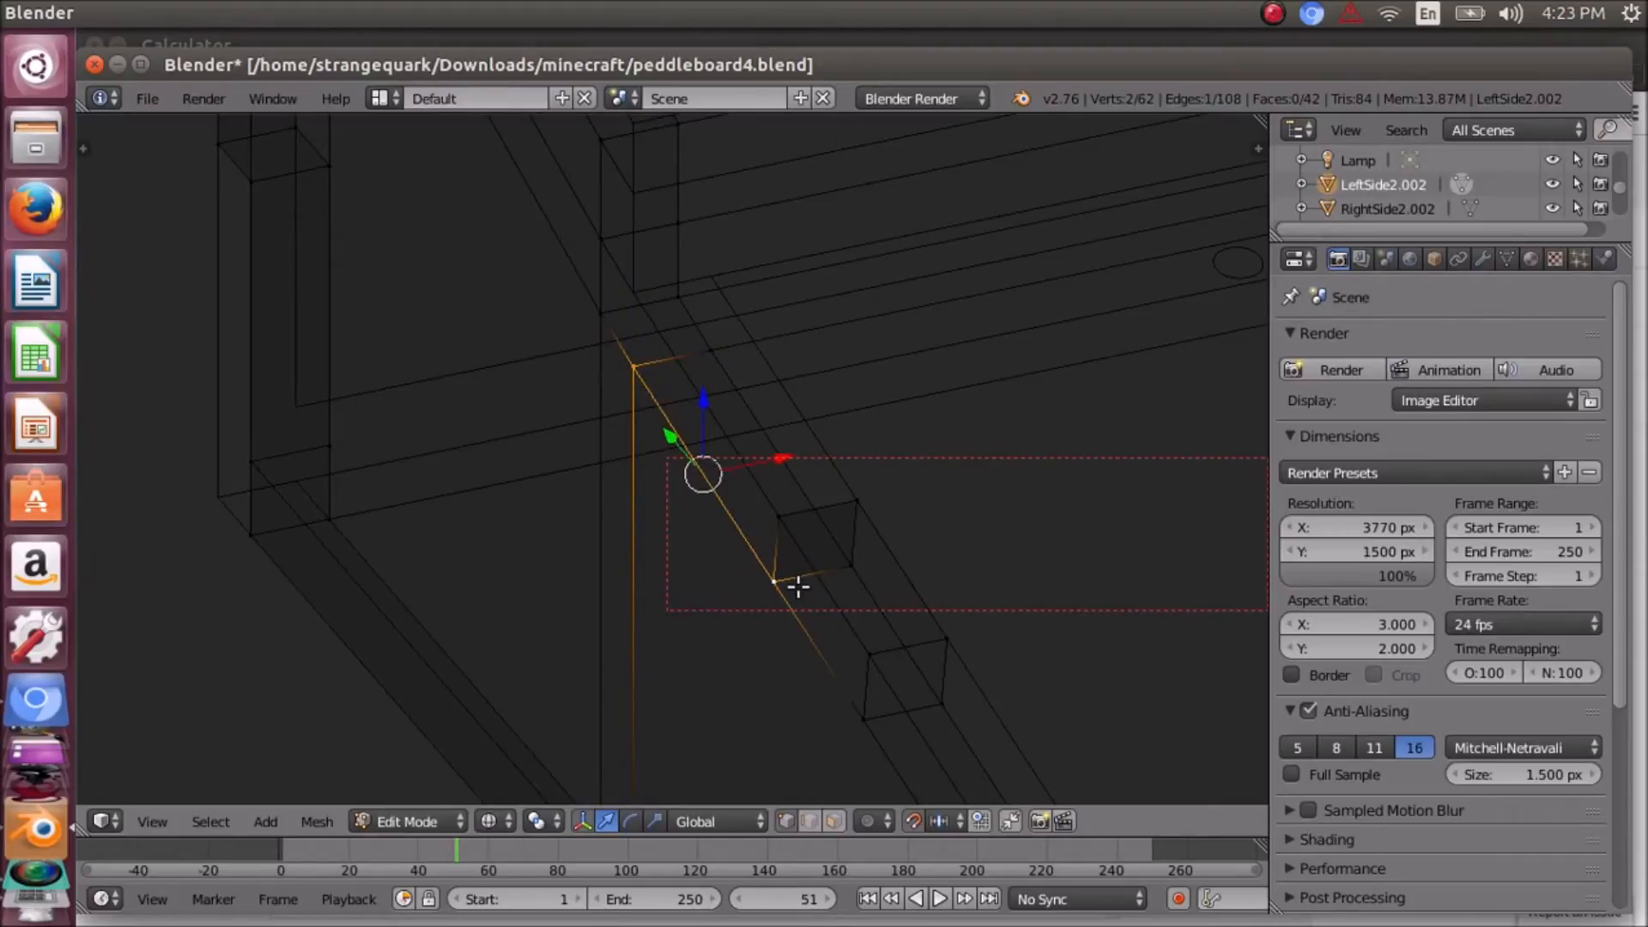
left_click(723, 817)
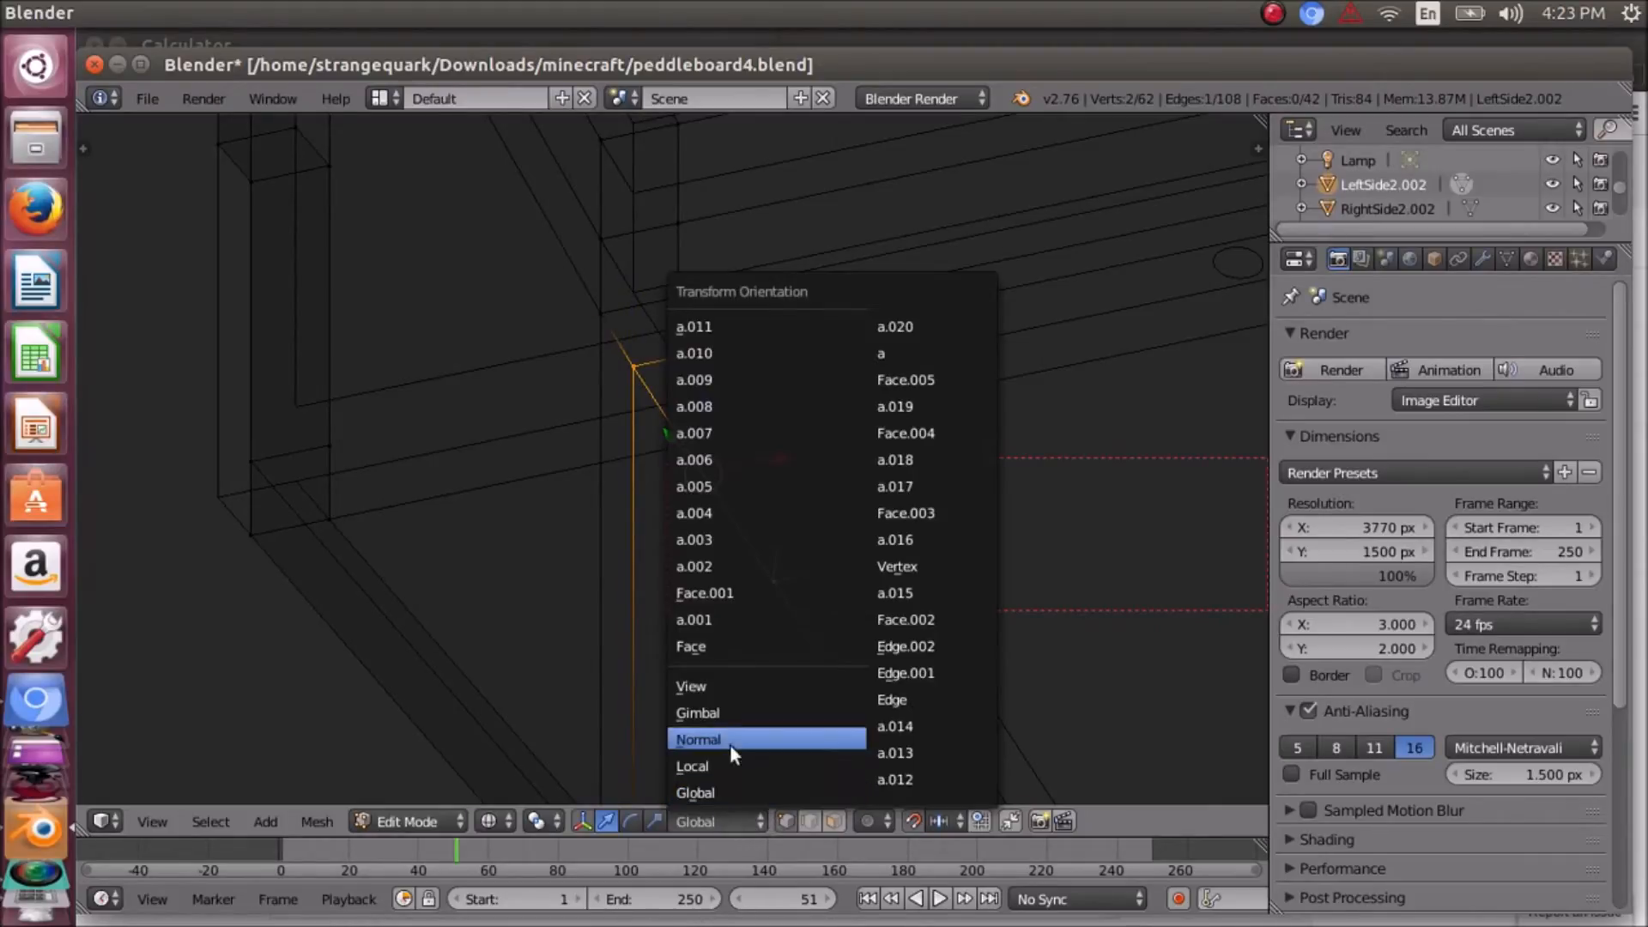
left_click(687, 739)
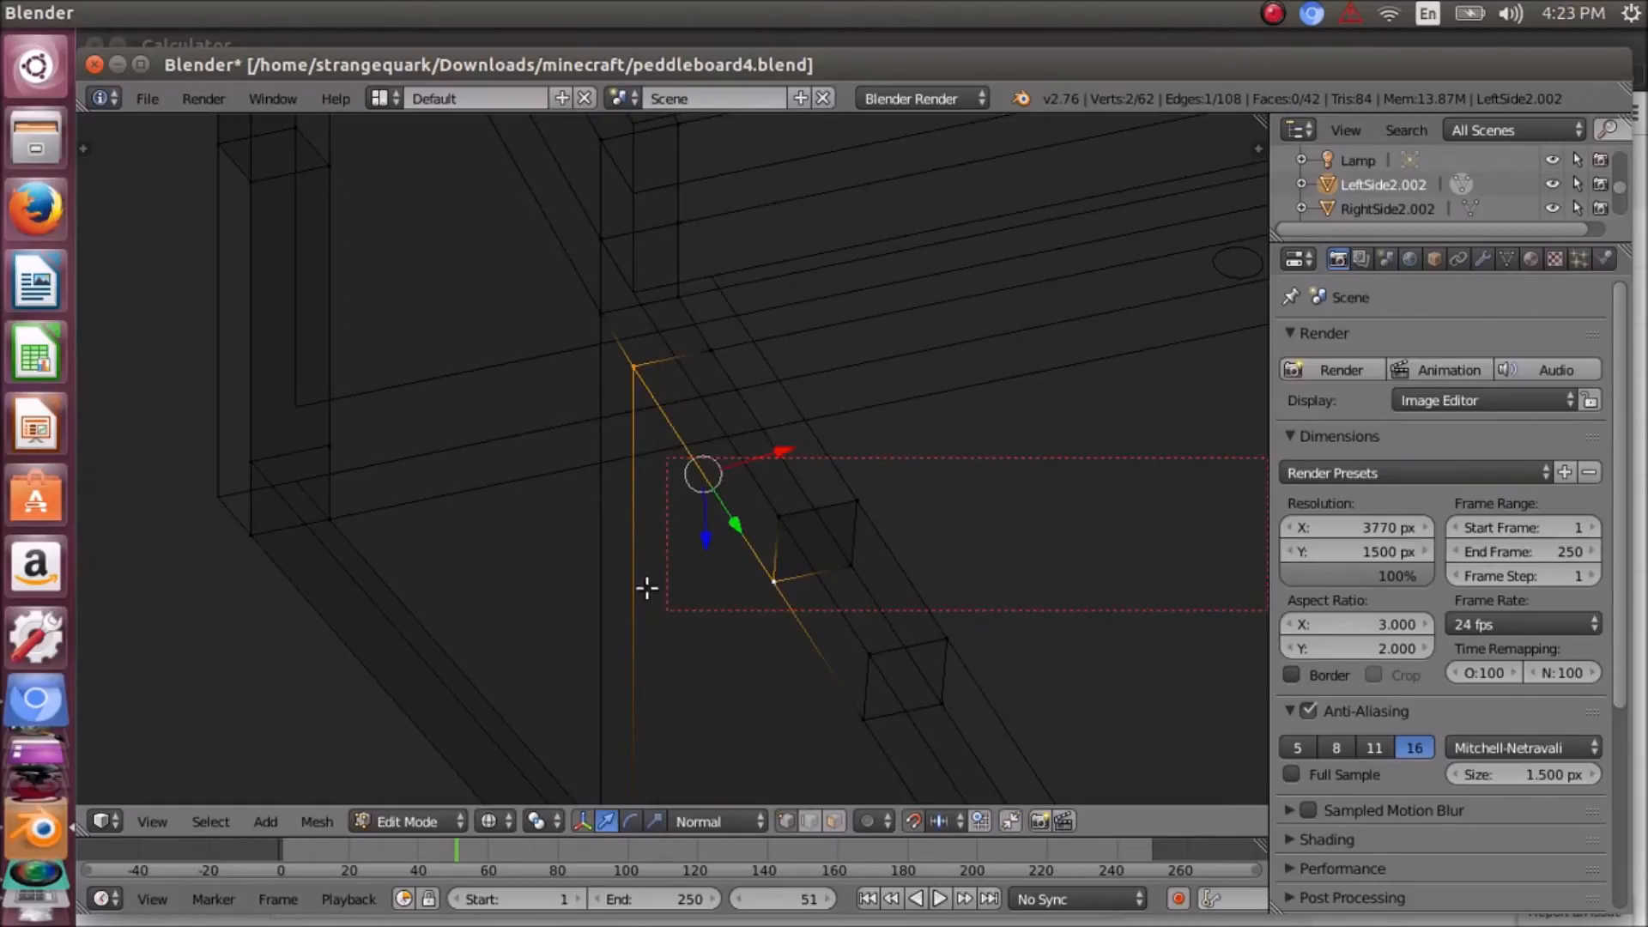
- Select only the inner corner vertex at the step of LeftSide2.002 and examine its Normal axes
right_click(633, 367)
scroll(687, 436, "up", 2)
scroll(688, 436, "down", 3)
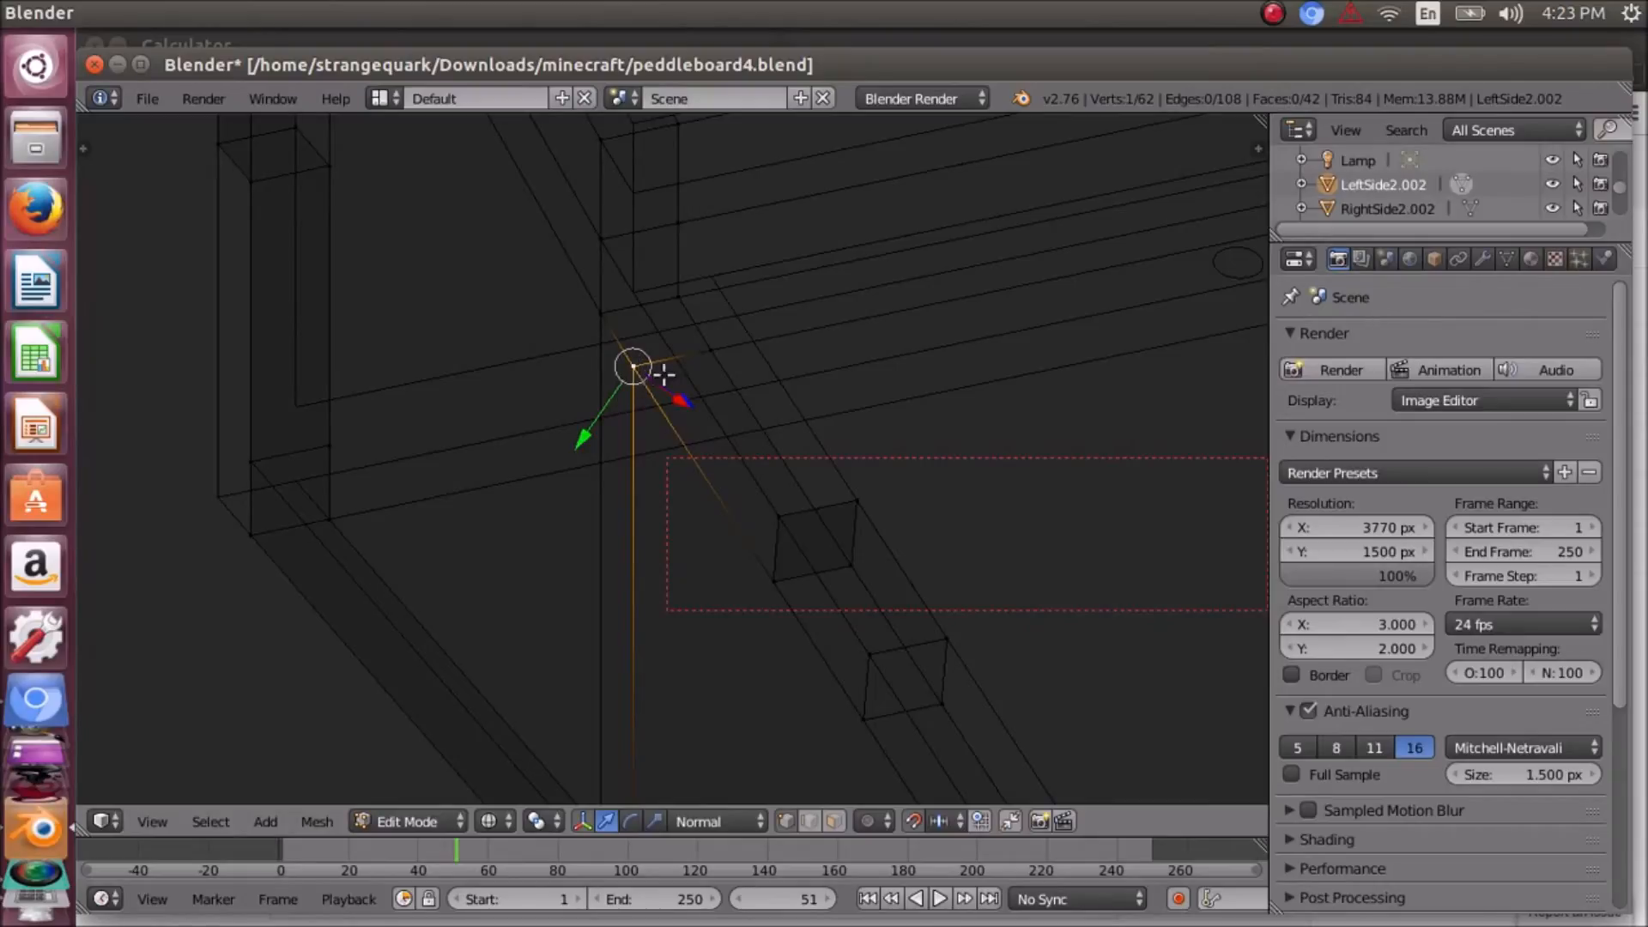
mouse_move(831, 490)
middle_mouse_down()
mouse_move(718, 493)
mouse_move(852, 515)
middle_mouse_up()
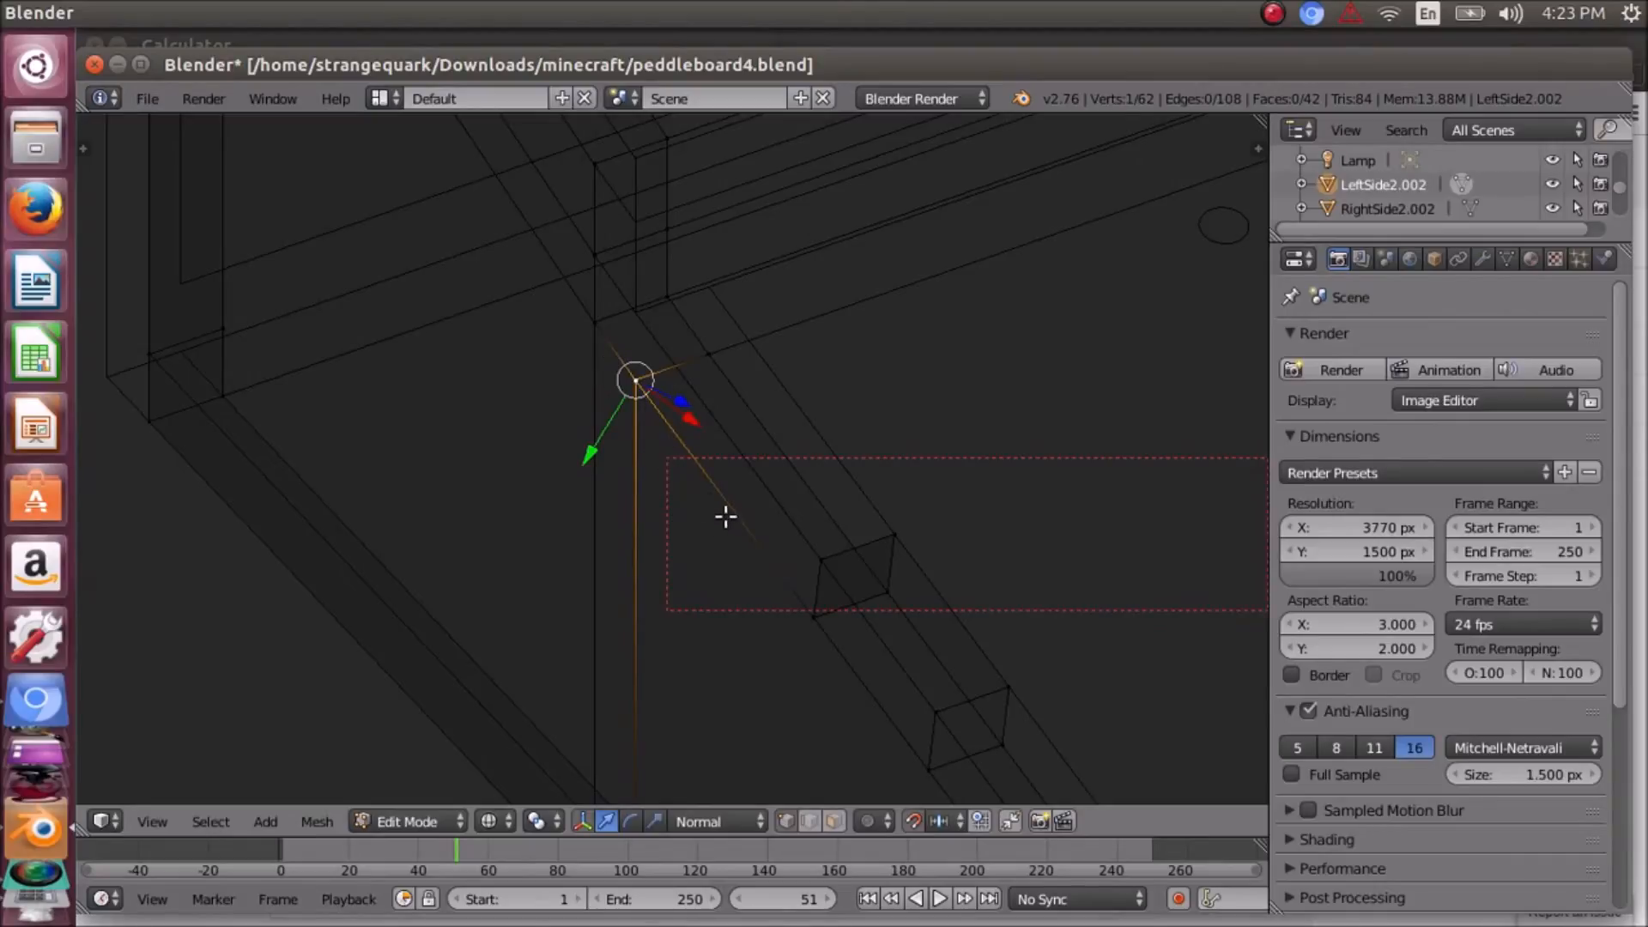
- Add the nearest base vertex of the lower slope's tab to the selection and show the Properties region and Tool Shelf
right_click(811, 614, "shift")
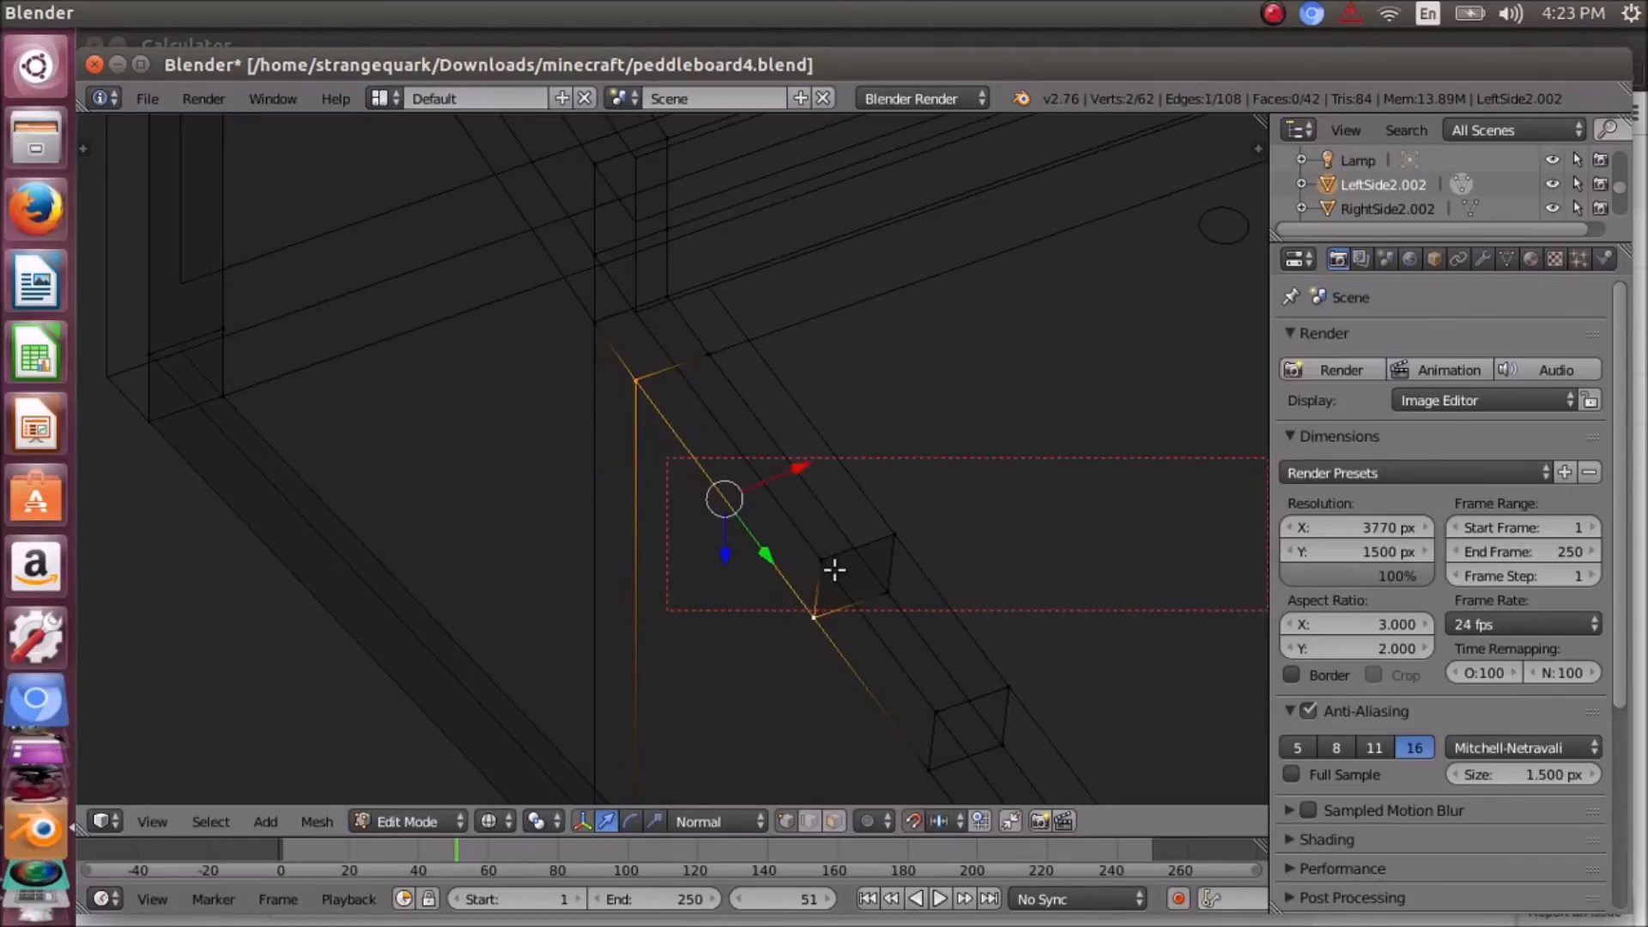
middle_click_drag(805, 663, 794, 603)
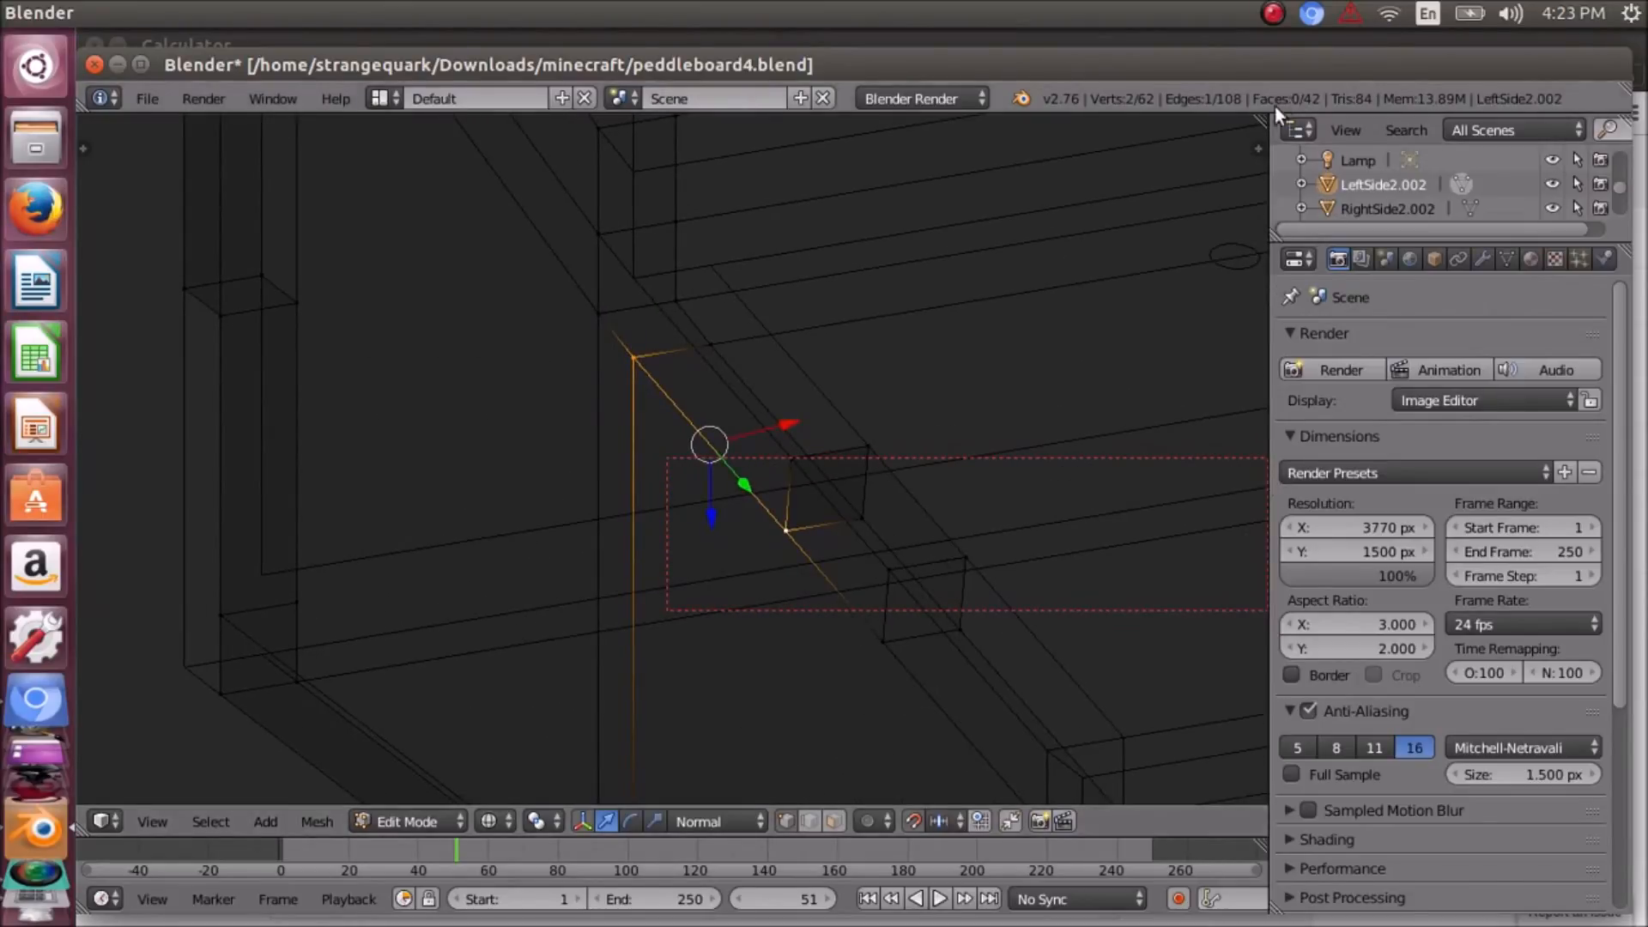
left_click(1259, 149)
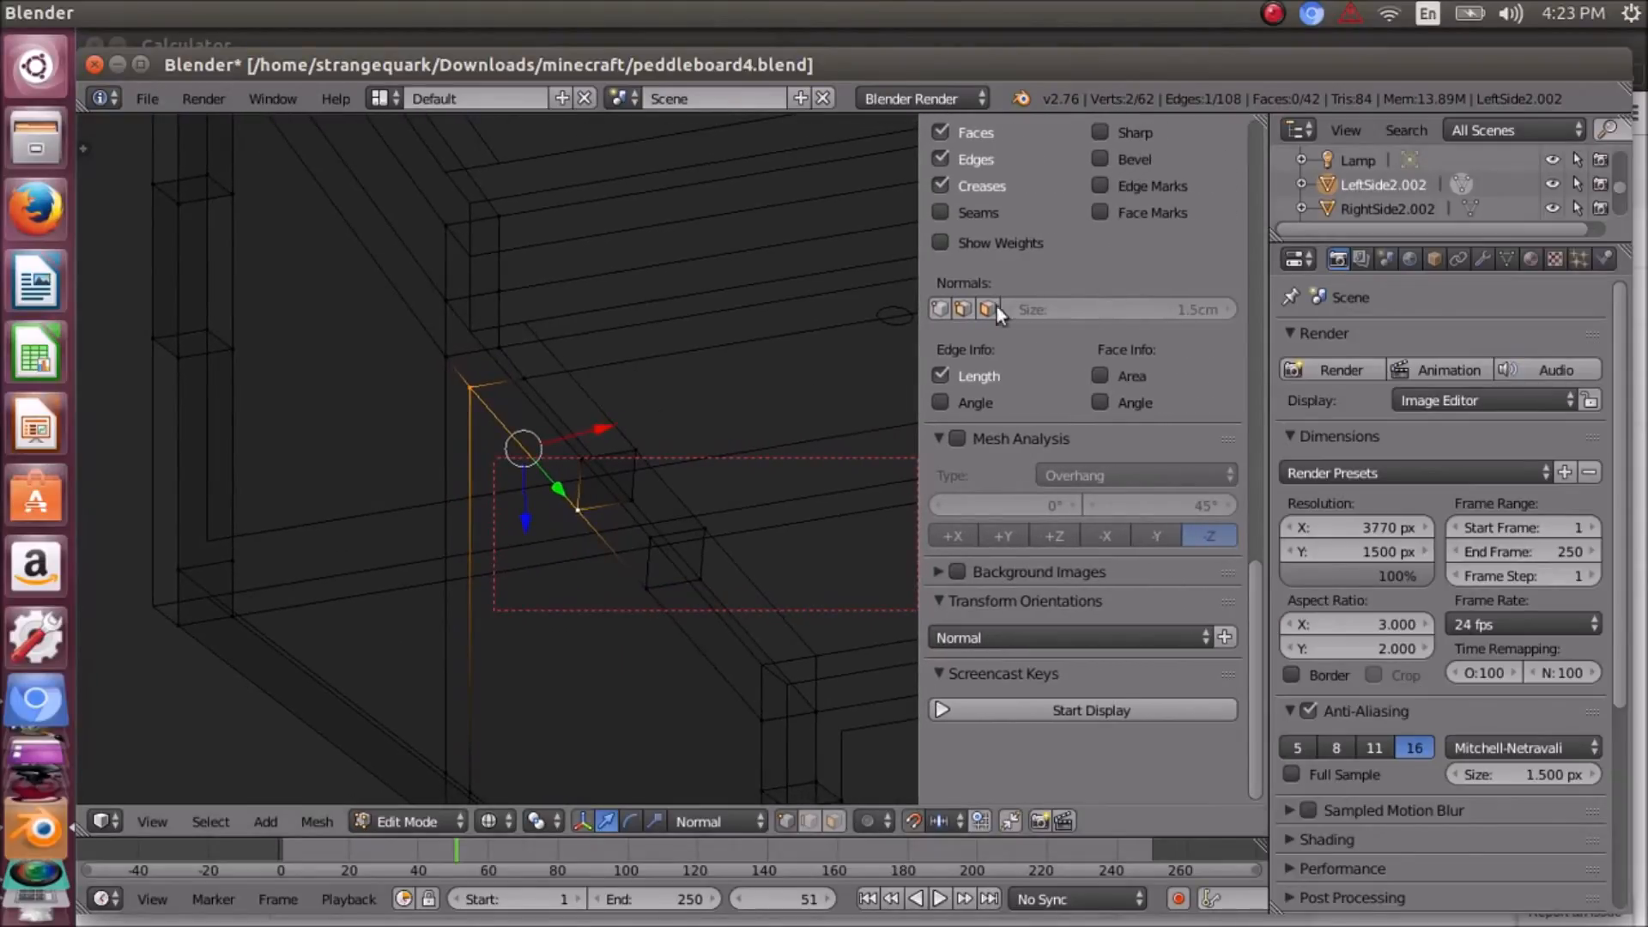
scroll(1089, 662, "up", 2)
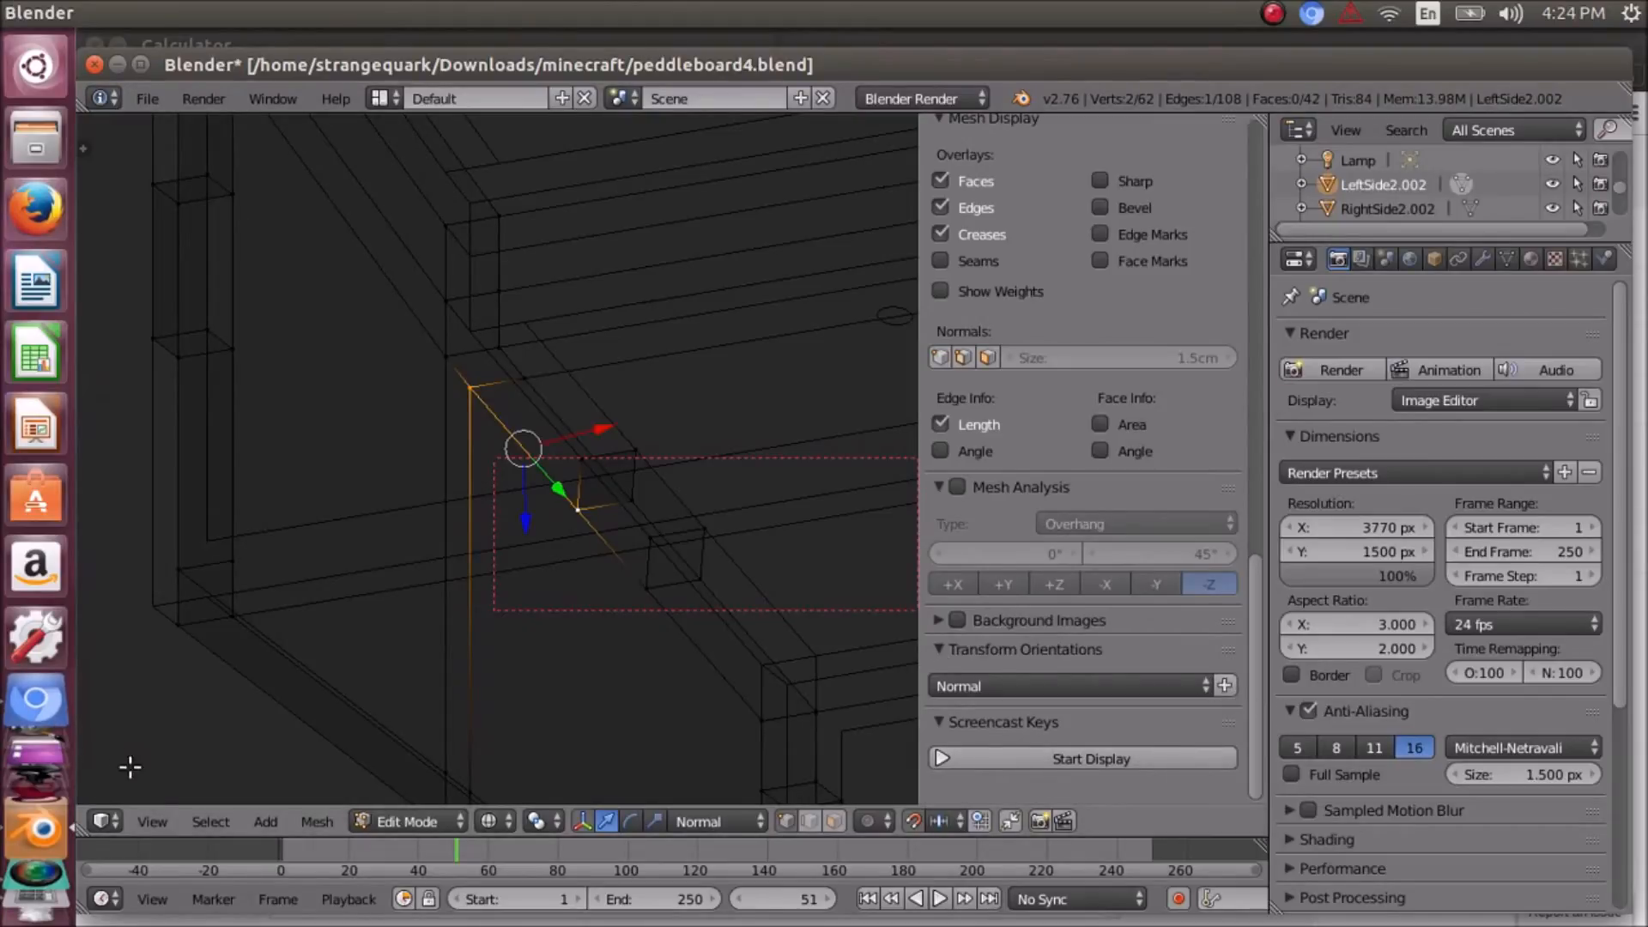
left_click(151, 822)
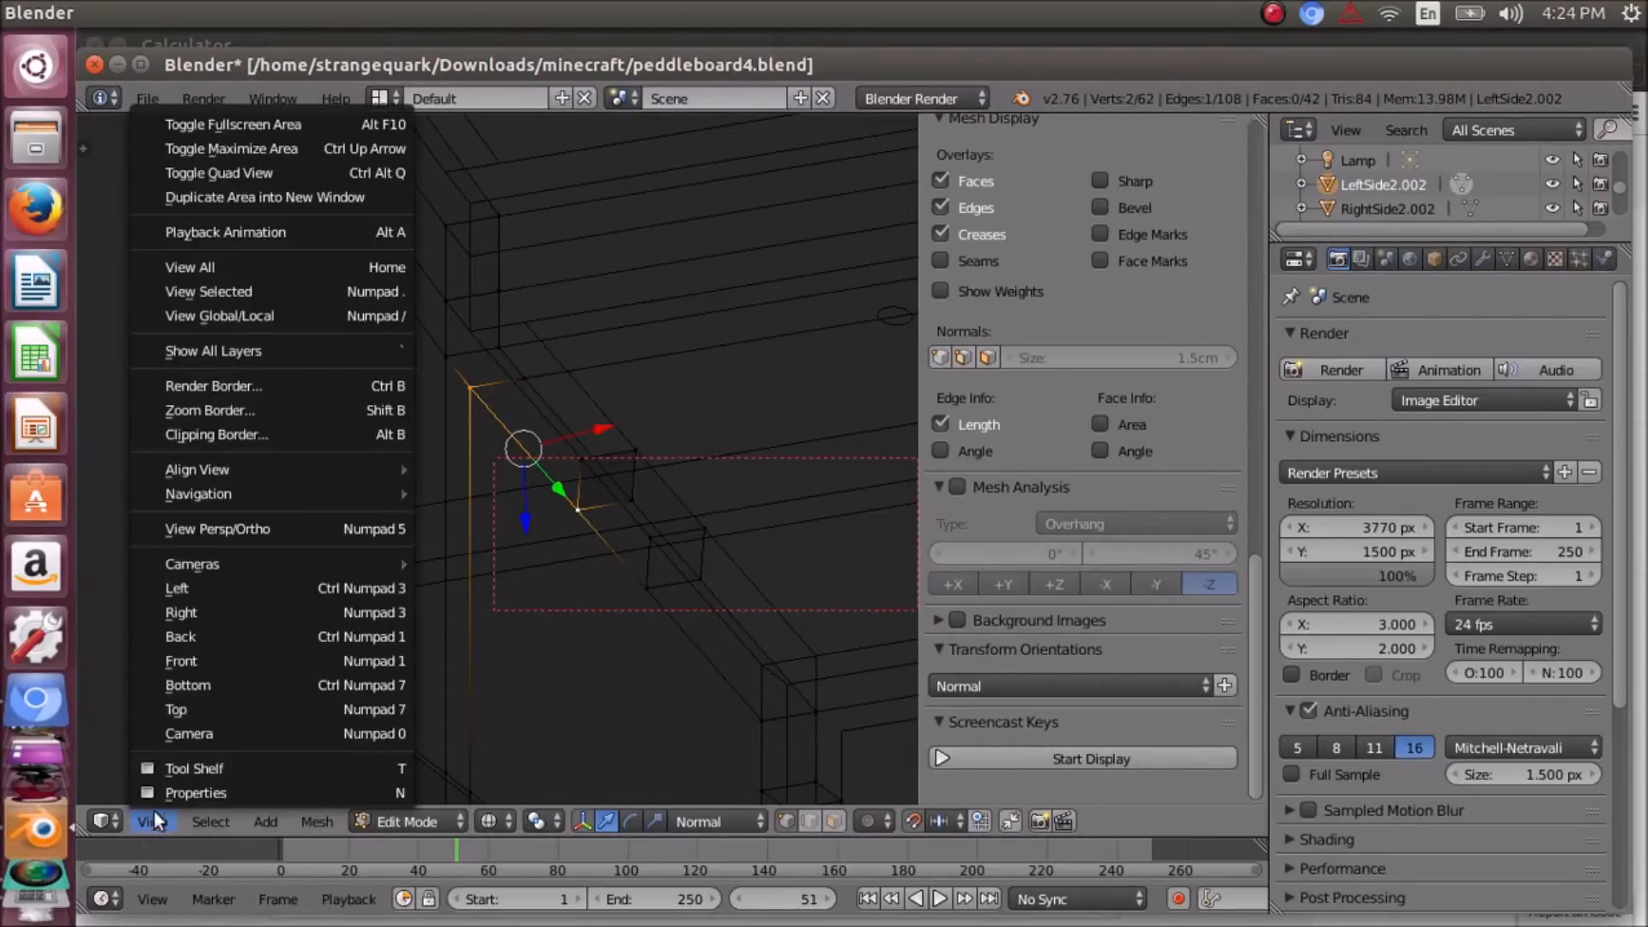
left_click(172, 768)
- Create a custom transform orientation named a from the selected edge, with Use after creation and Overwrite previous enabled
left_click(129, 610)
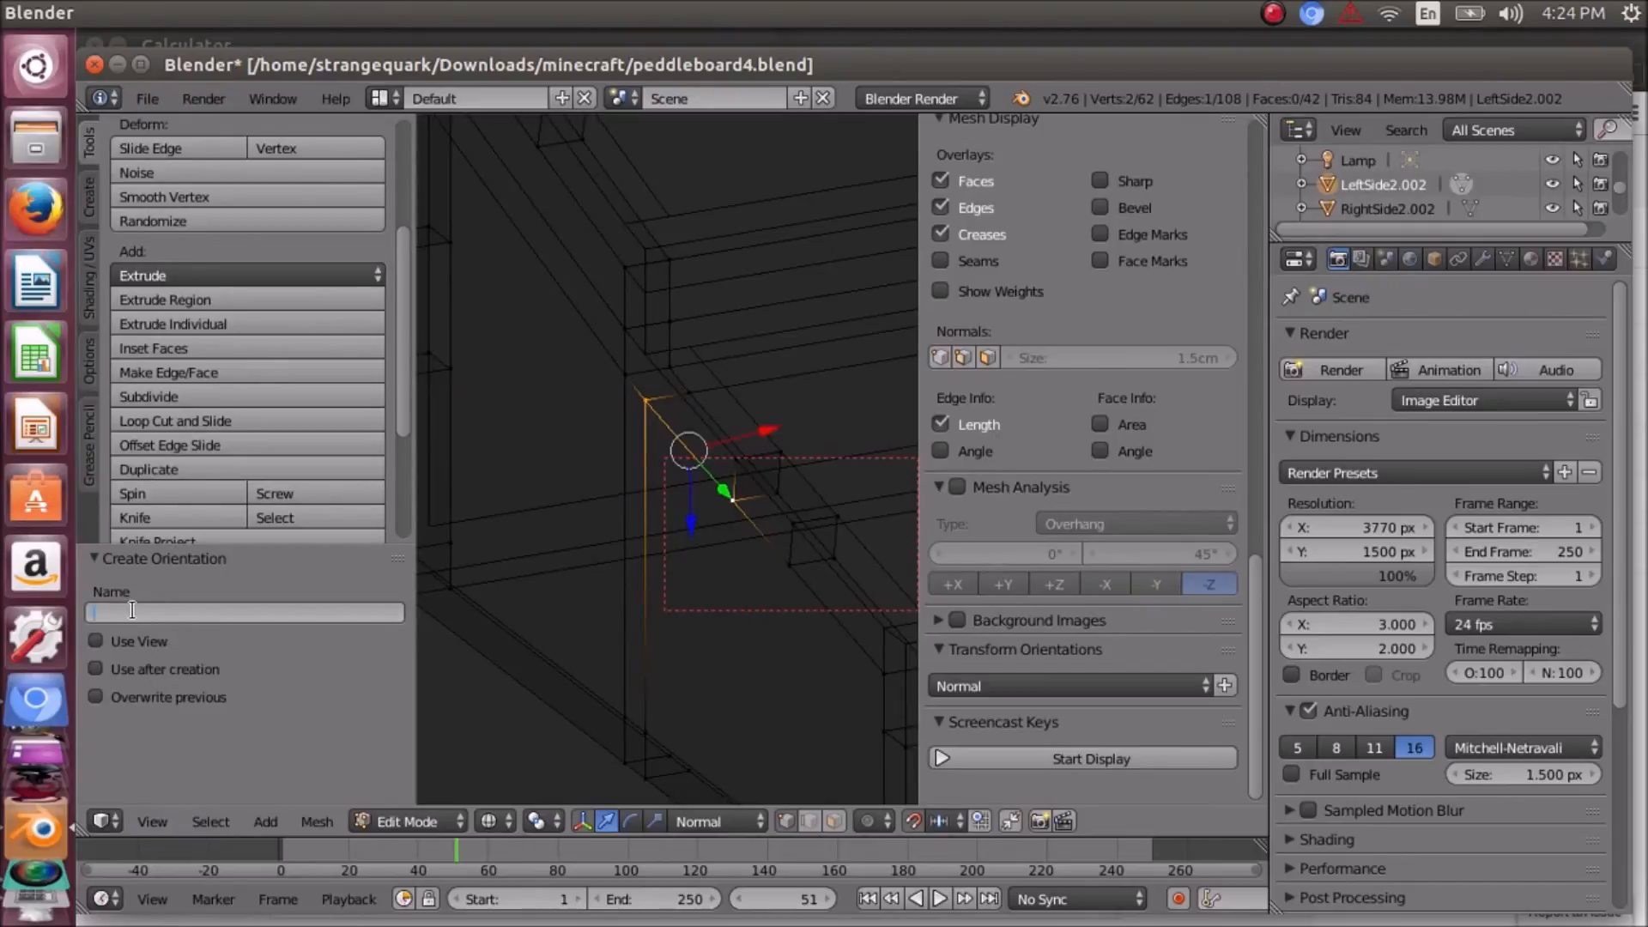
type("a")
left_click(96, 668)
left_click(94, 697)
scroll(729, 499, "up", 4)
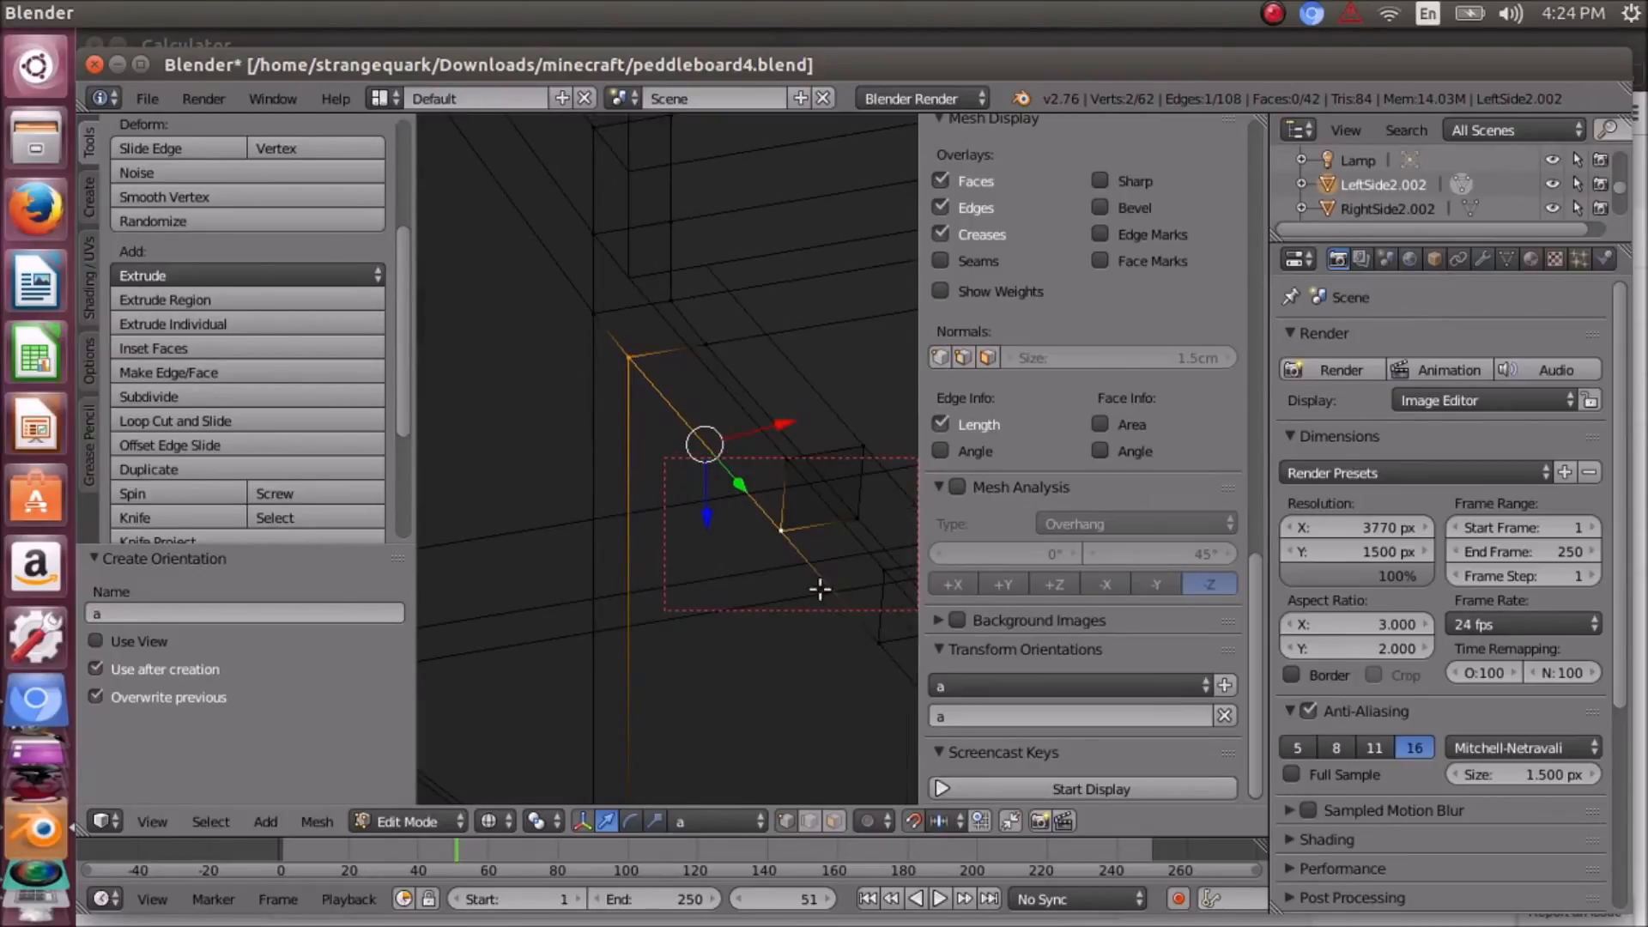
- Try extruding only the inner corner vertex along the Y axis of orientation a, and undo the extrusion
right_click(629, 357)
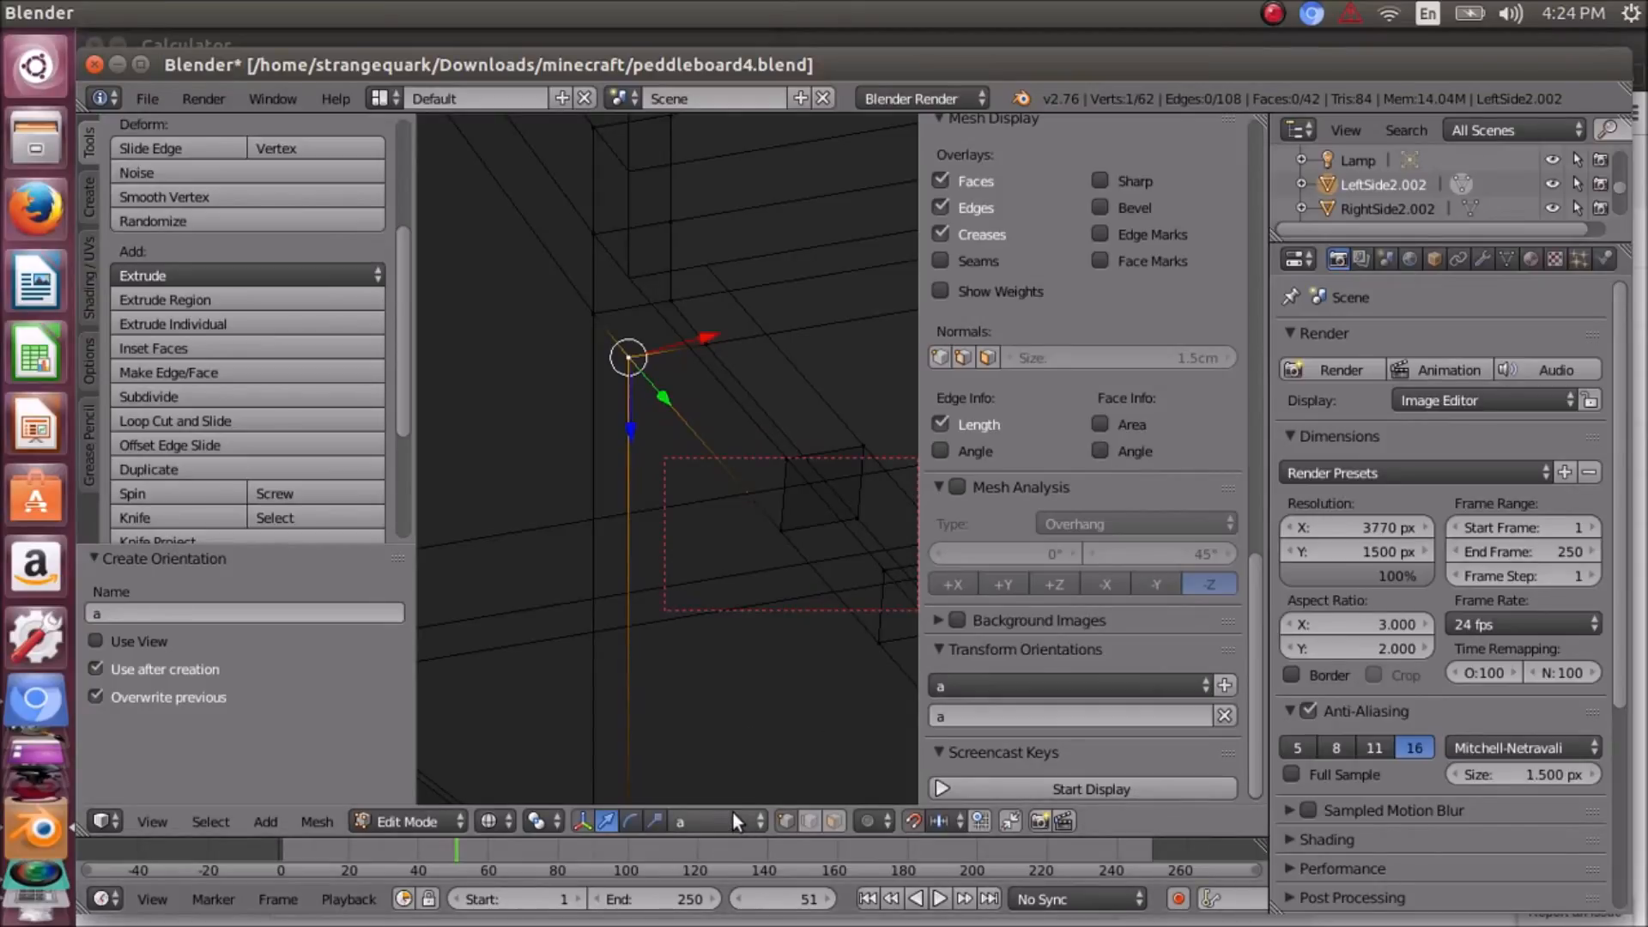
middle_click_drag(689, 491, 663, 461)
scroll(663, 462, "down", 3)
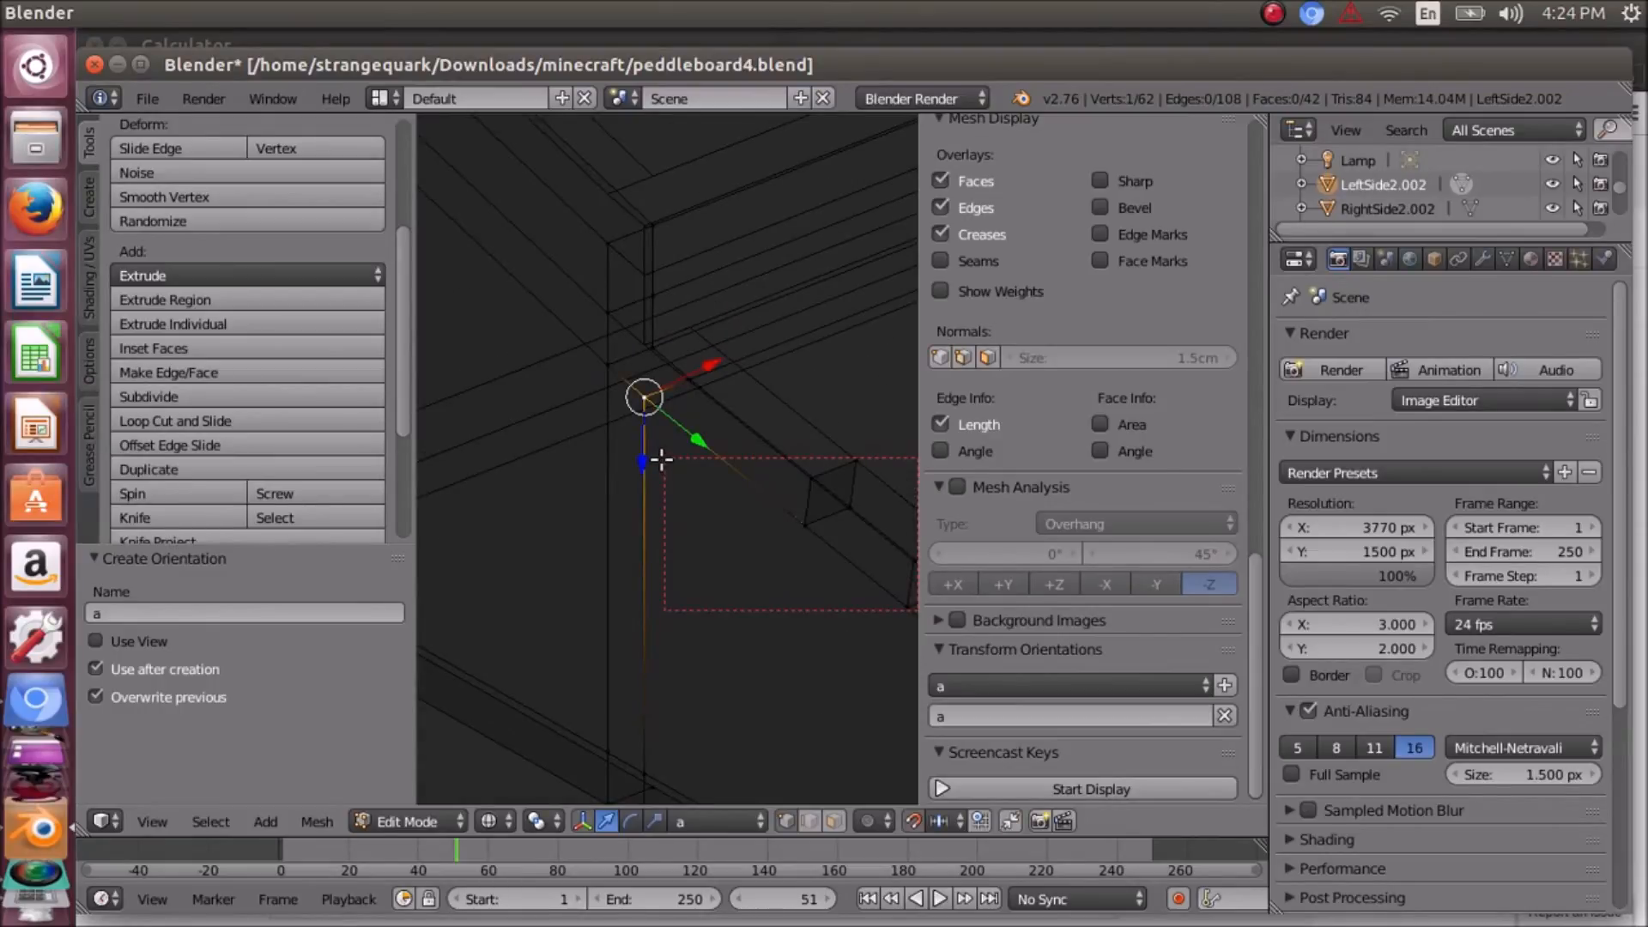
key("e")
key("y")
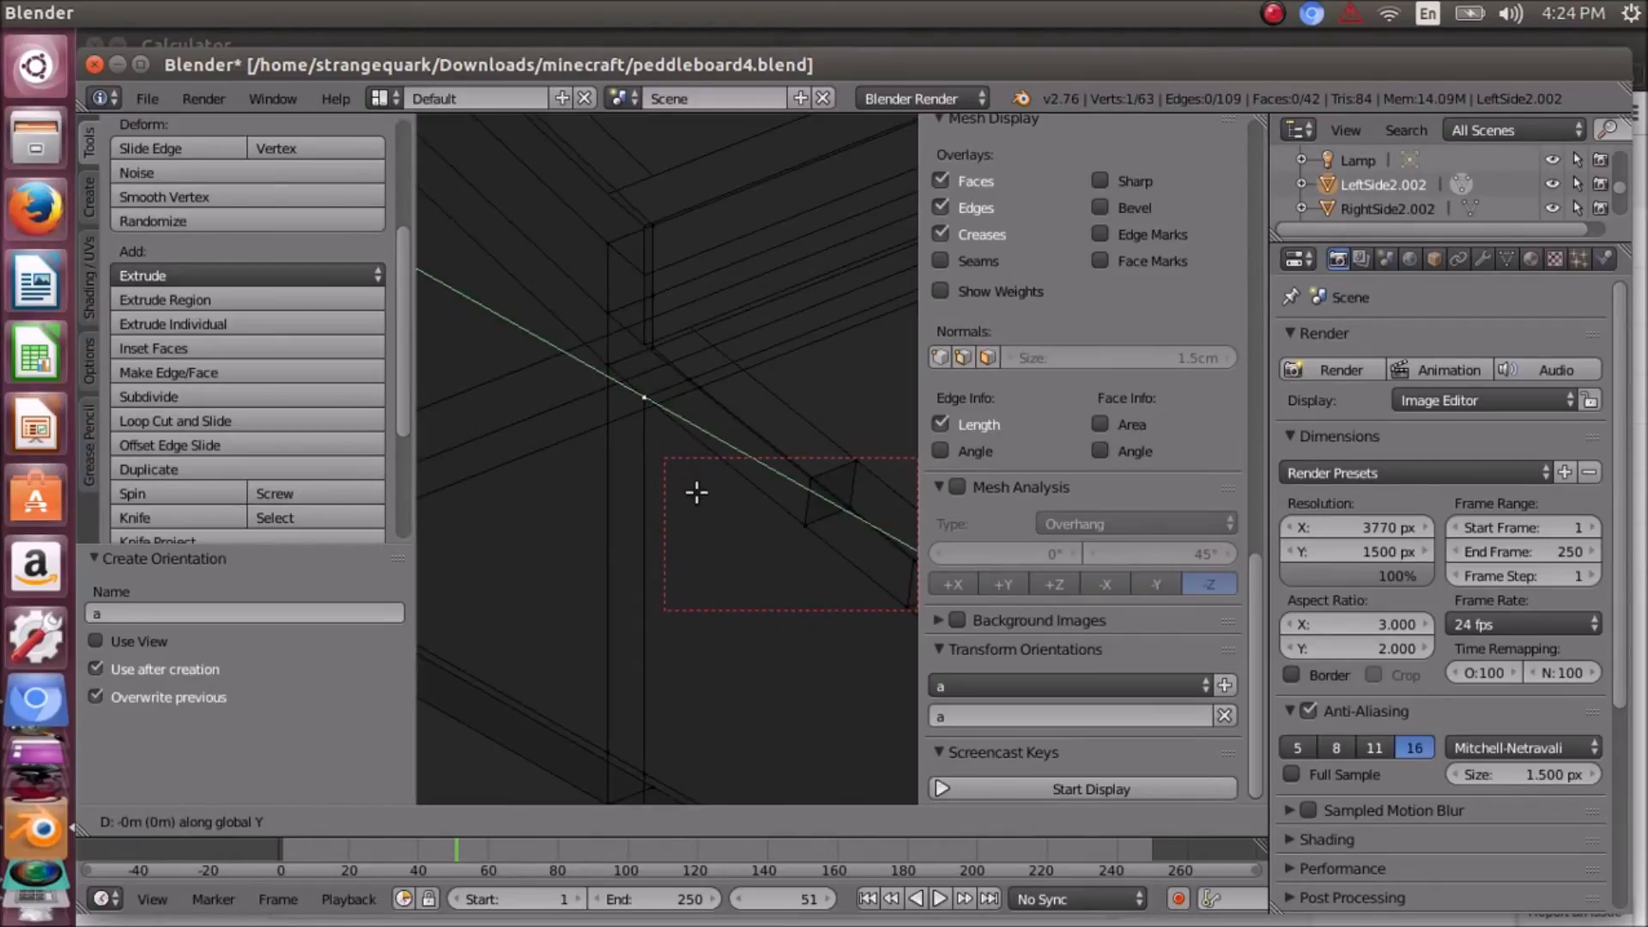
key("y")
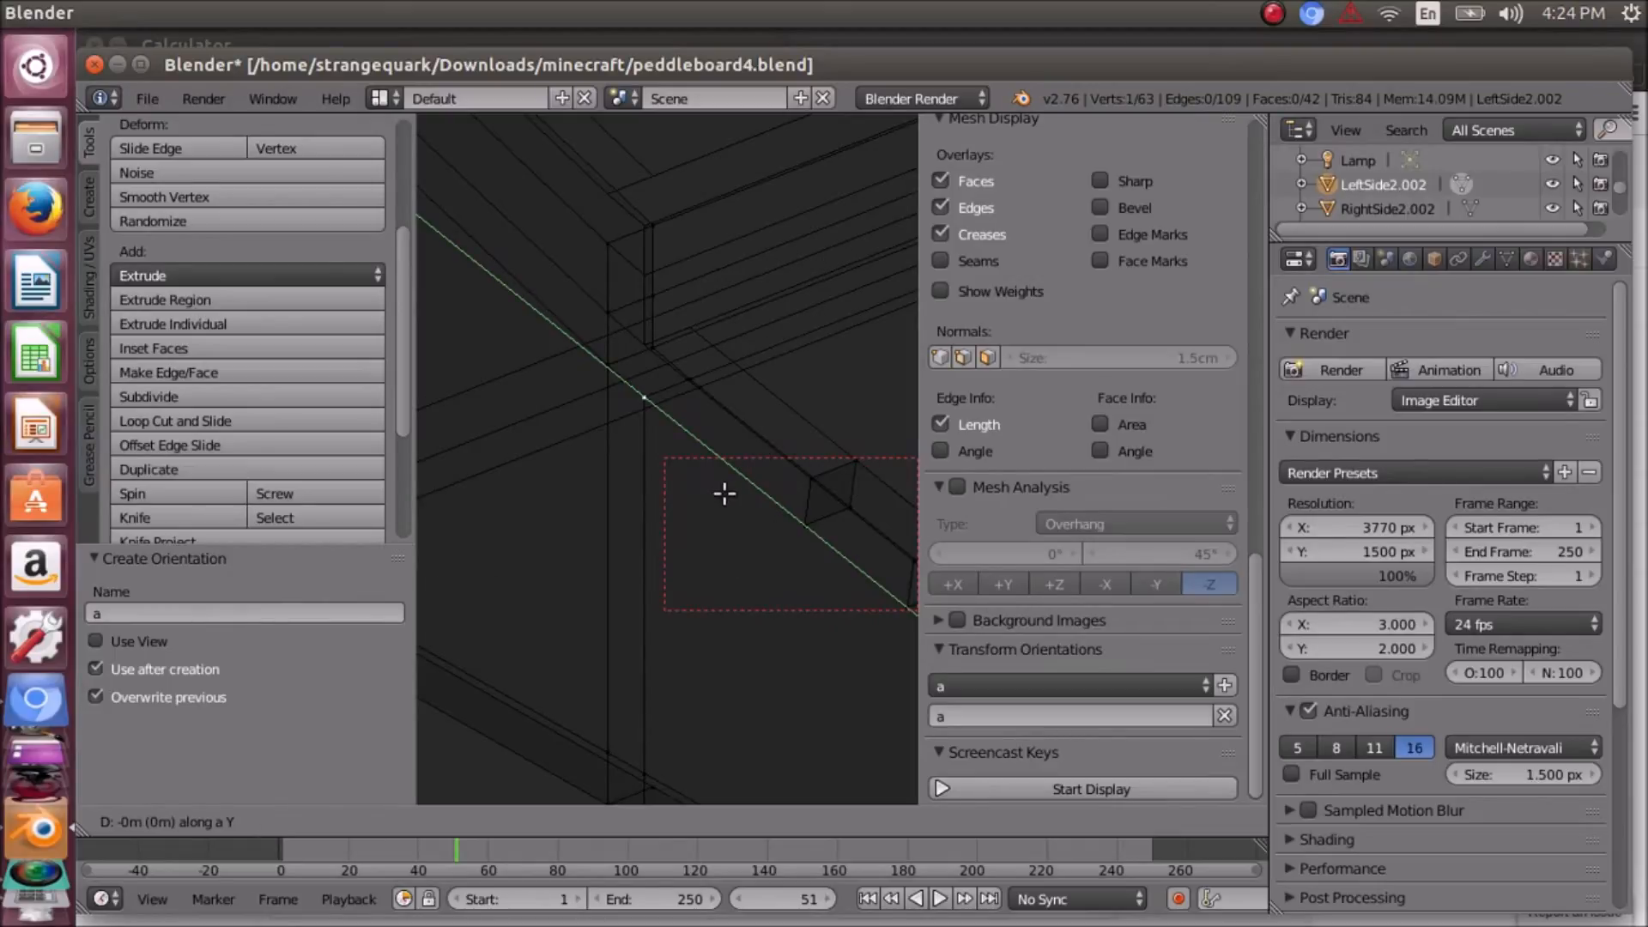
left_click(768, 535)
key("ctrl+z")
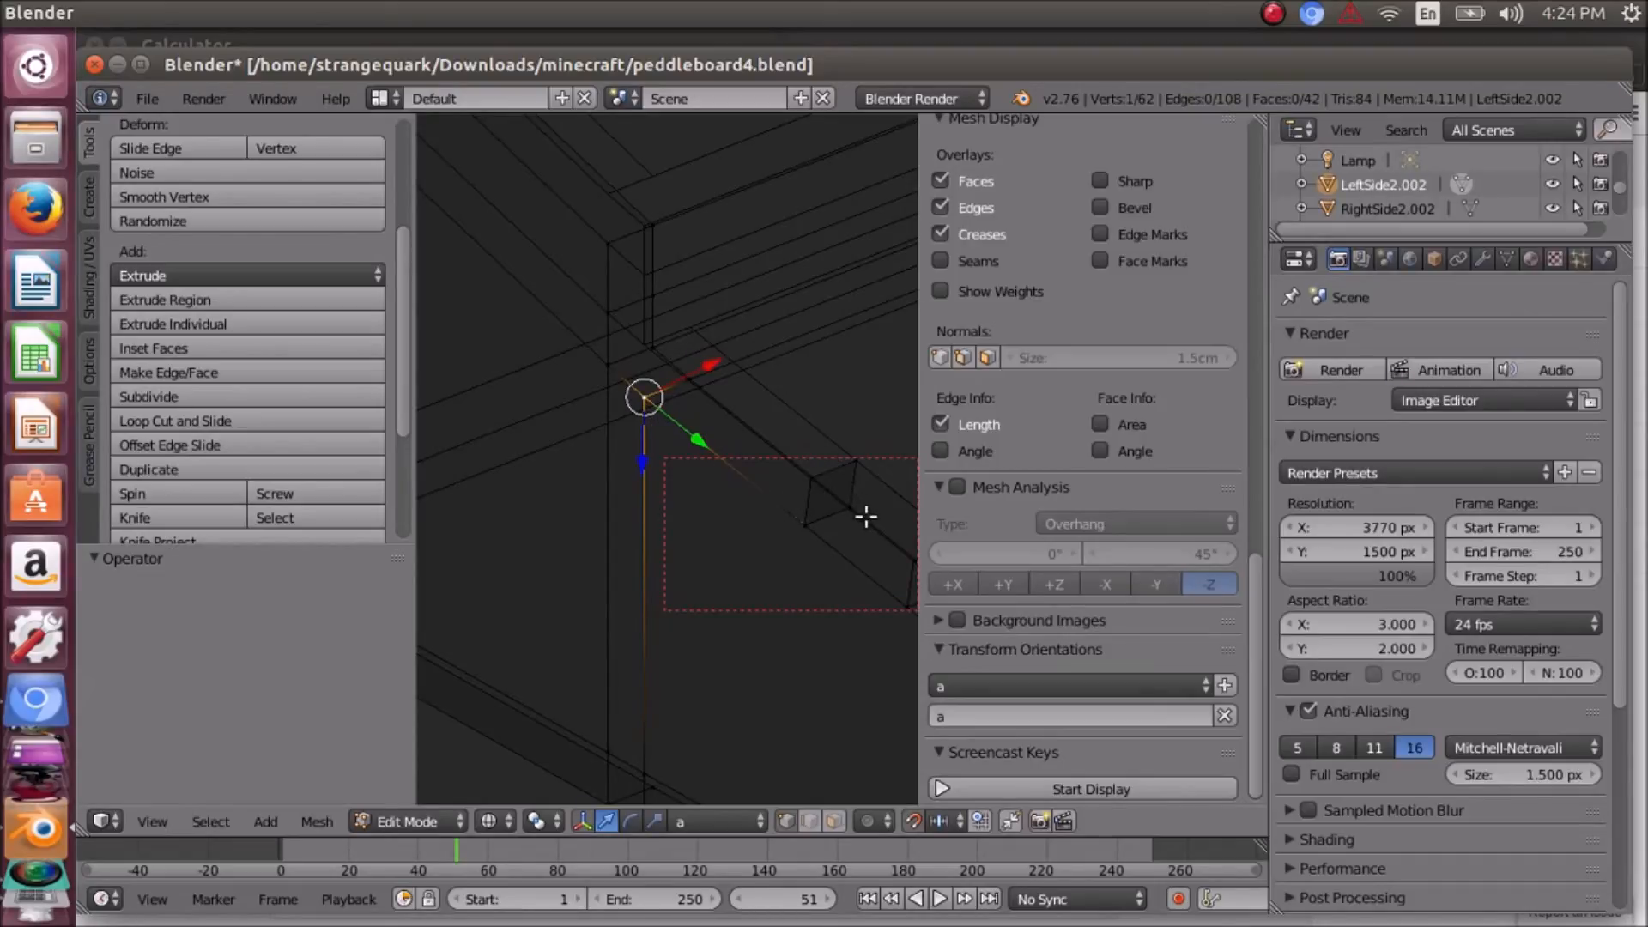
- Repeat the trial extrusion of the inner corner vertex along orientation a's Y axis and undo it again
middle_click_drag(846, 511, 786, 518)
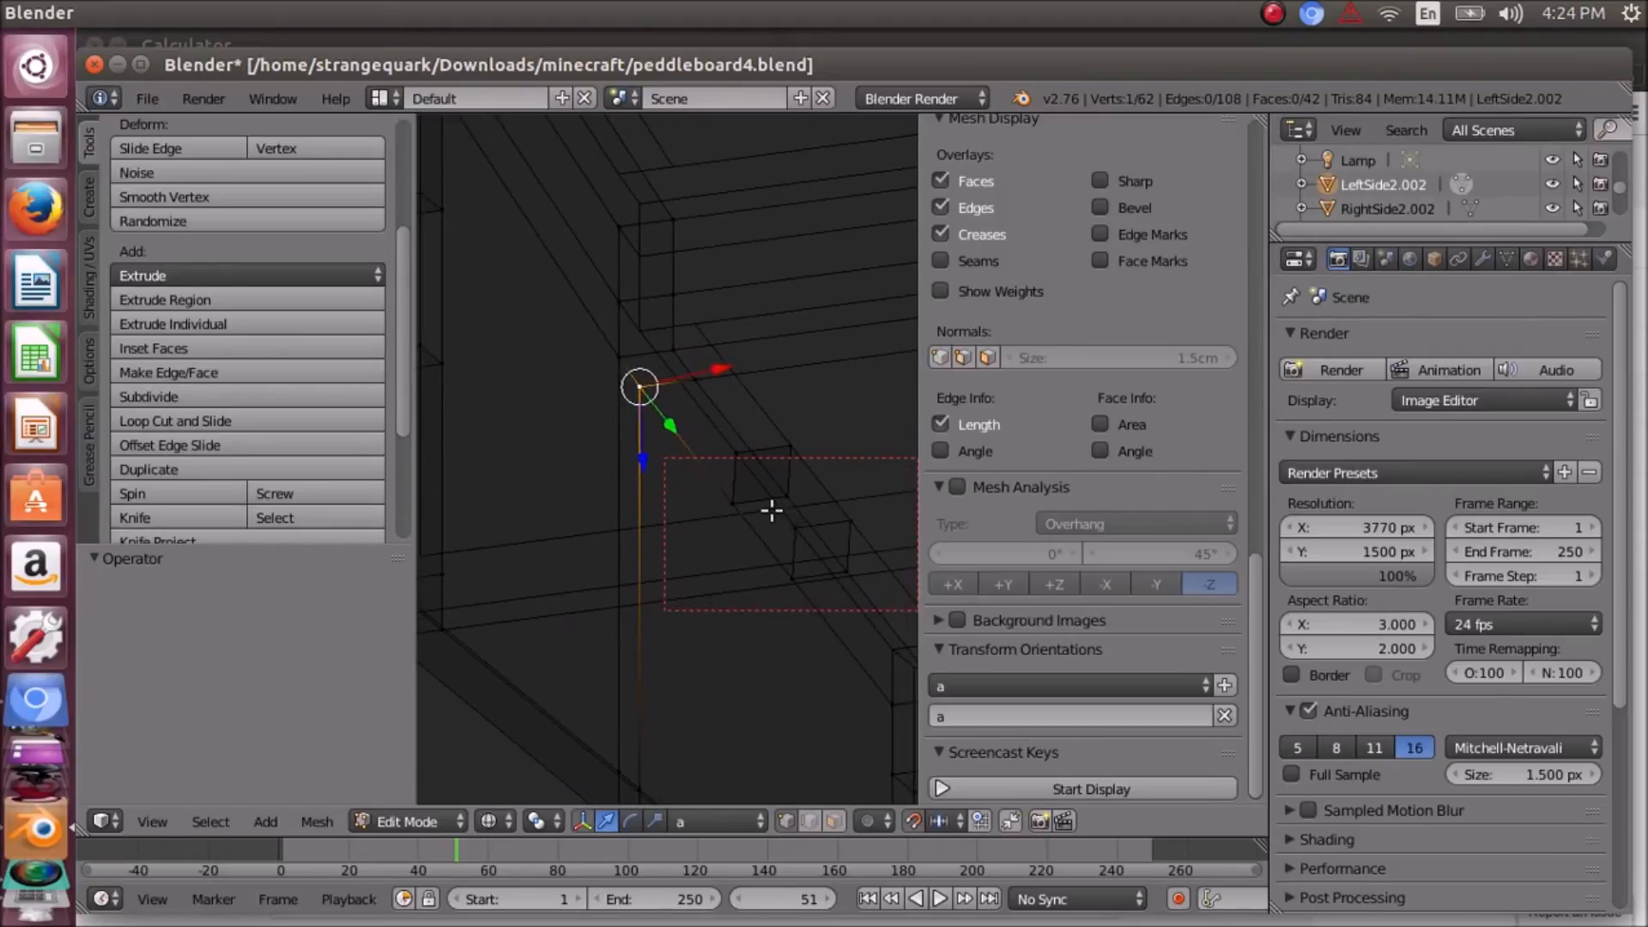
middle_click_drag(736, 507, 769, 523)
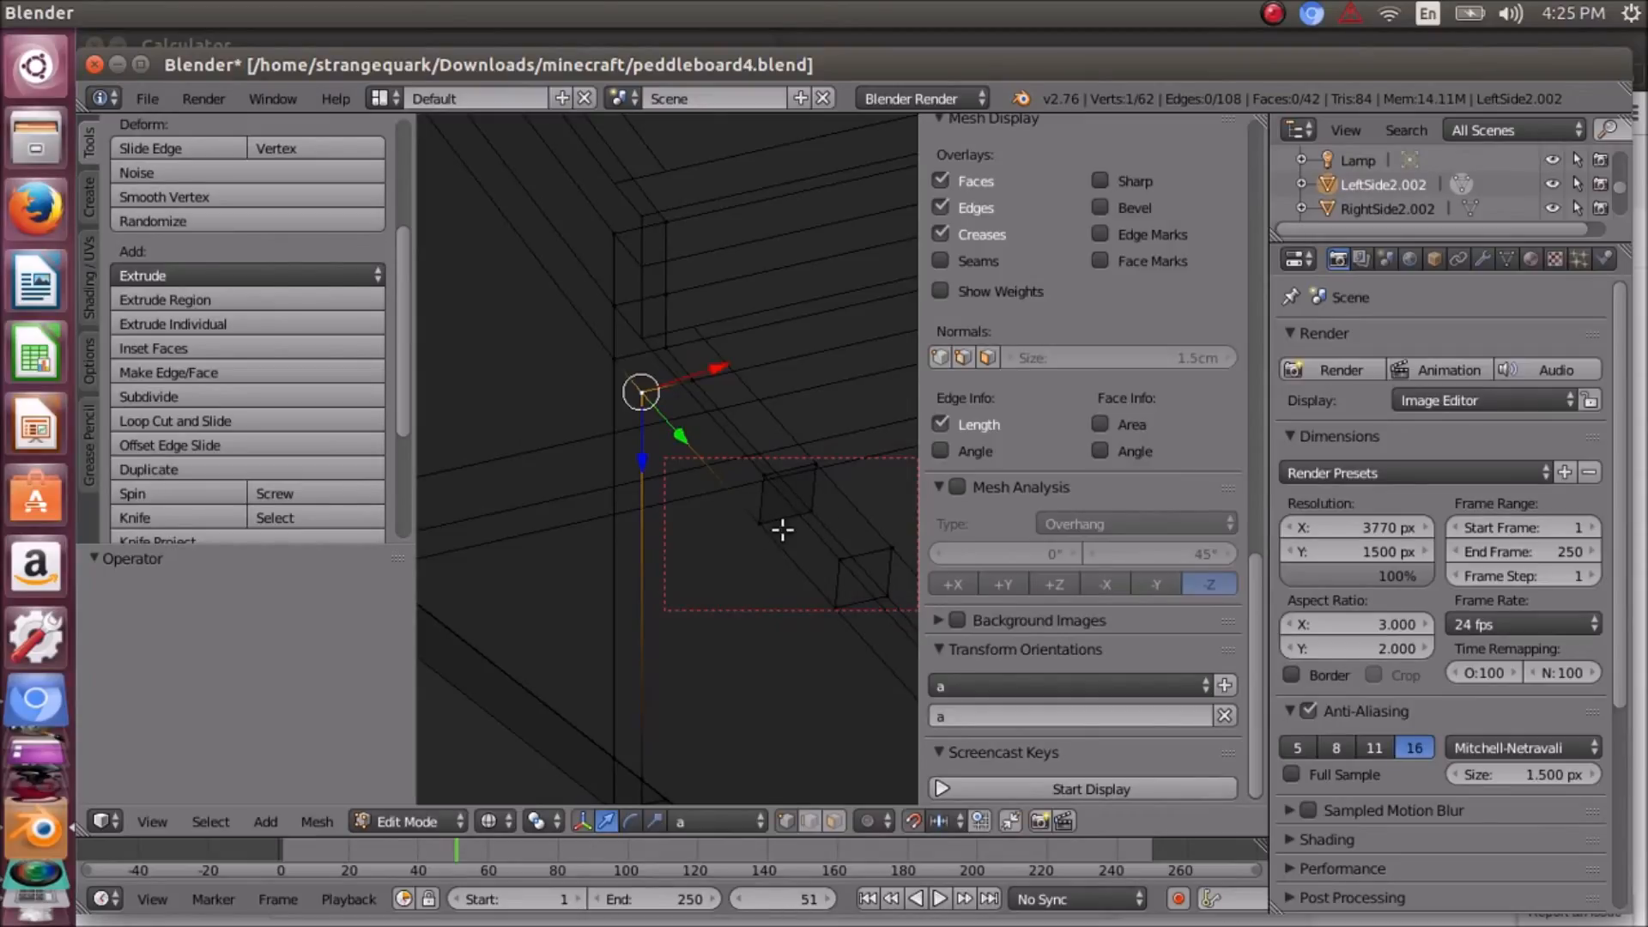
middle_click_drag(798, 519, 700, 554)
middle_click_drag(626, 600, 717, 600)
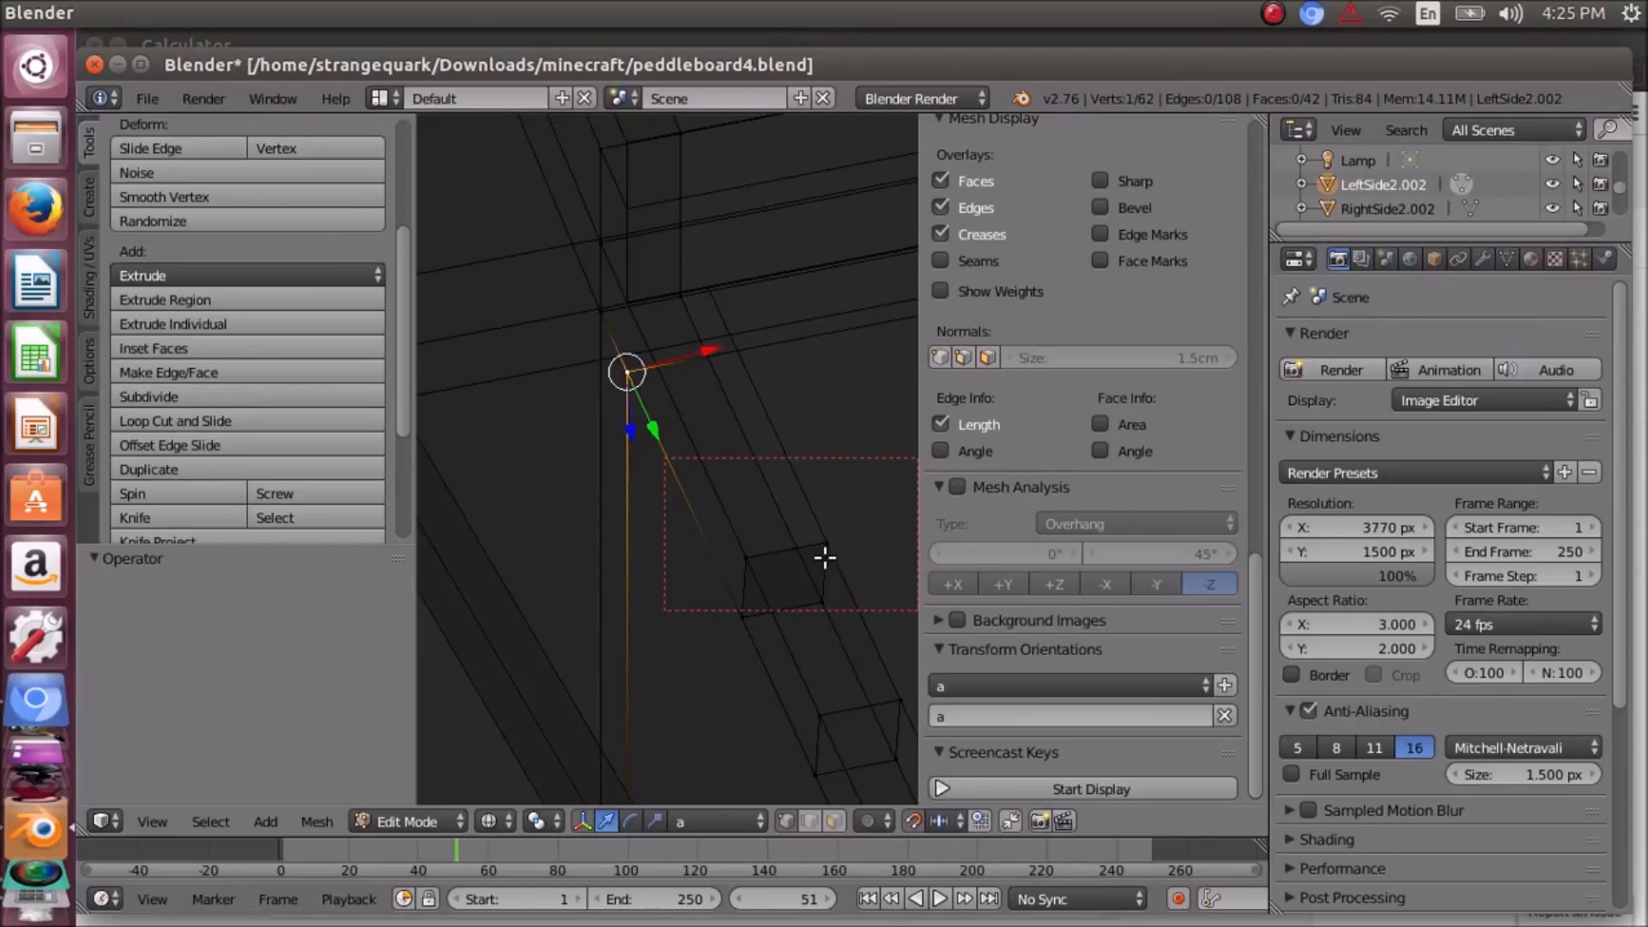
key("e")
key("y")
key("y")
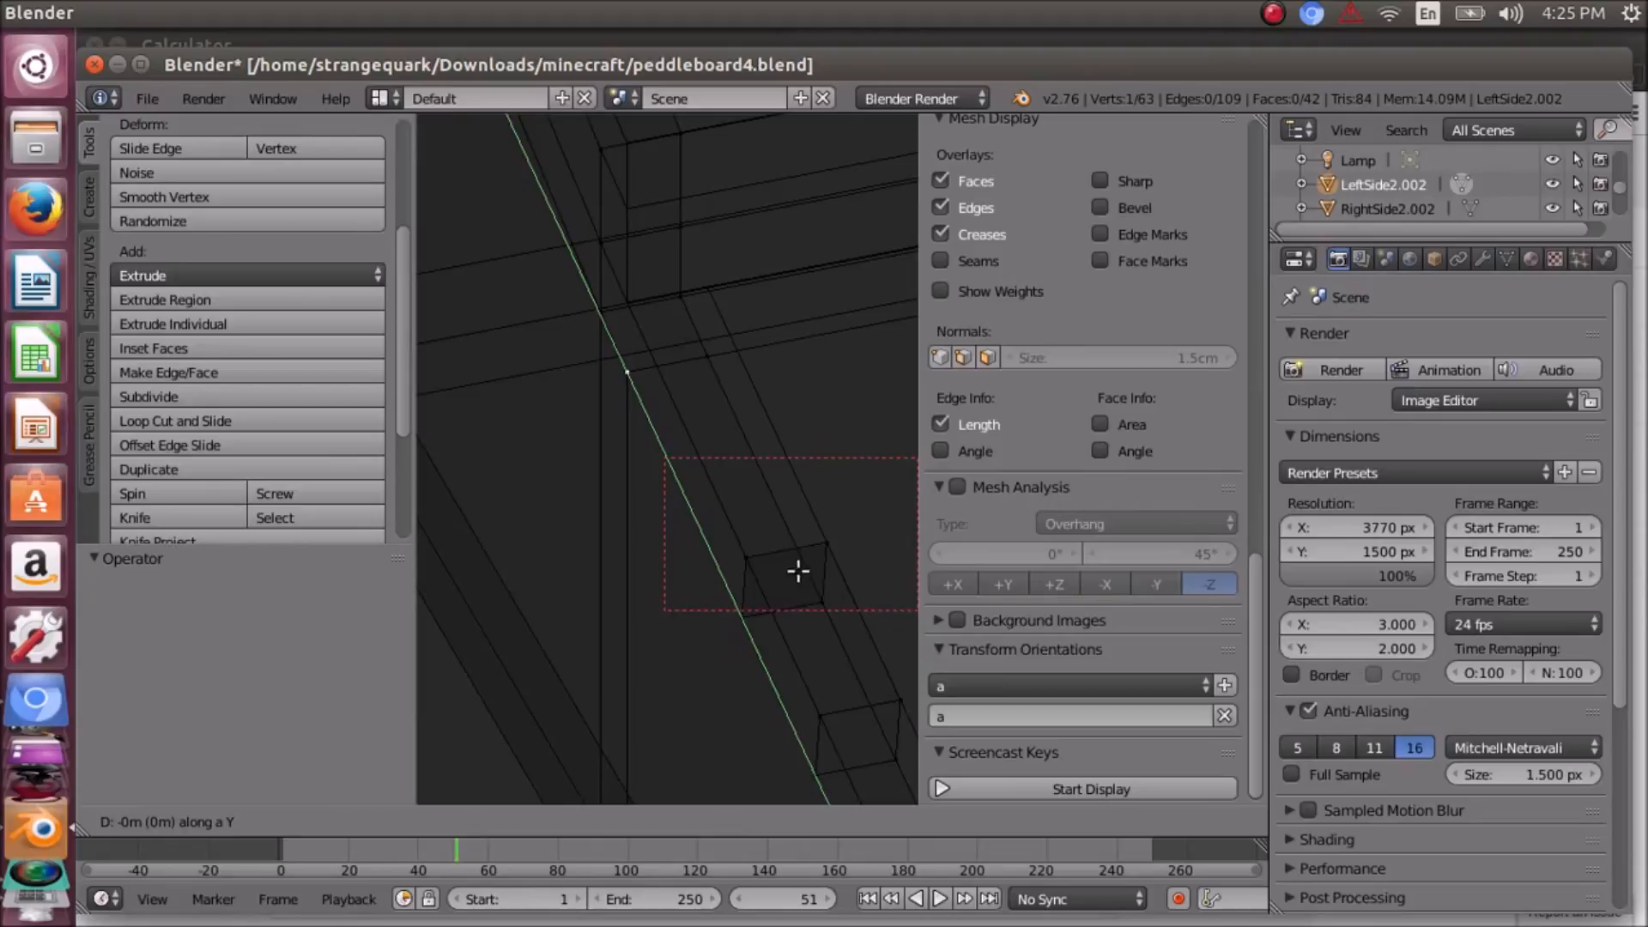
left_click(822, 595)
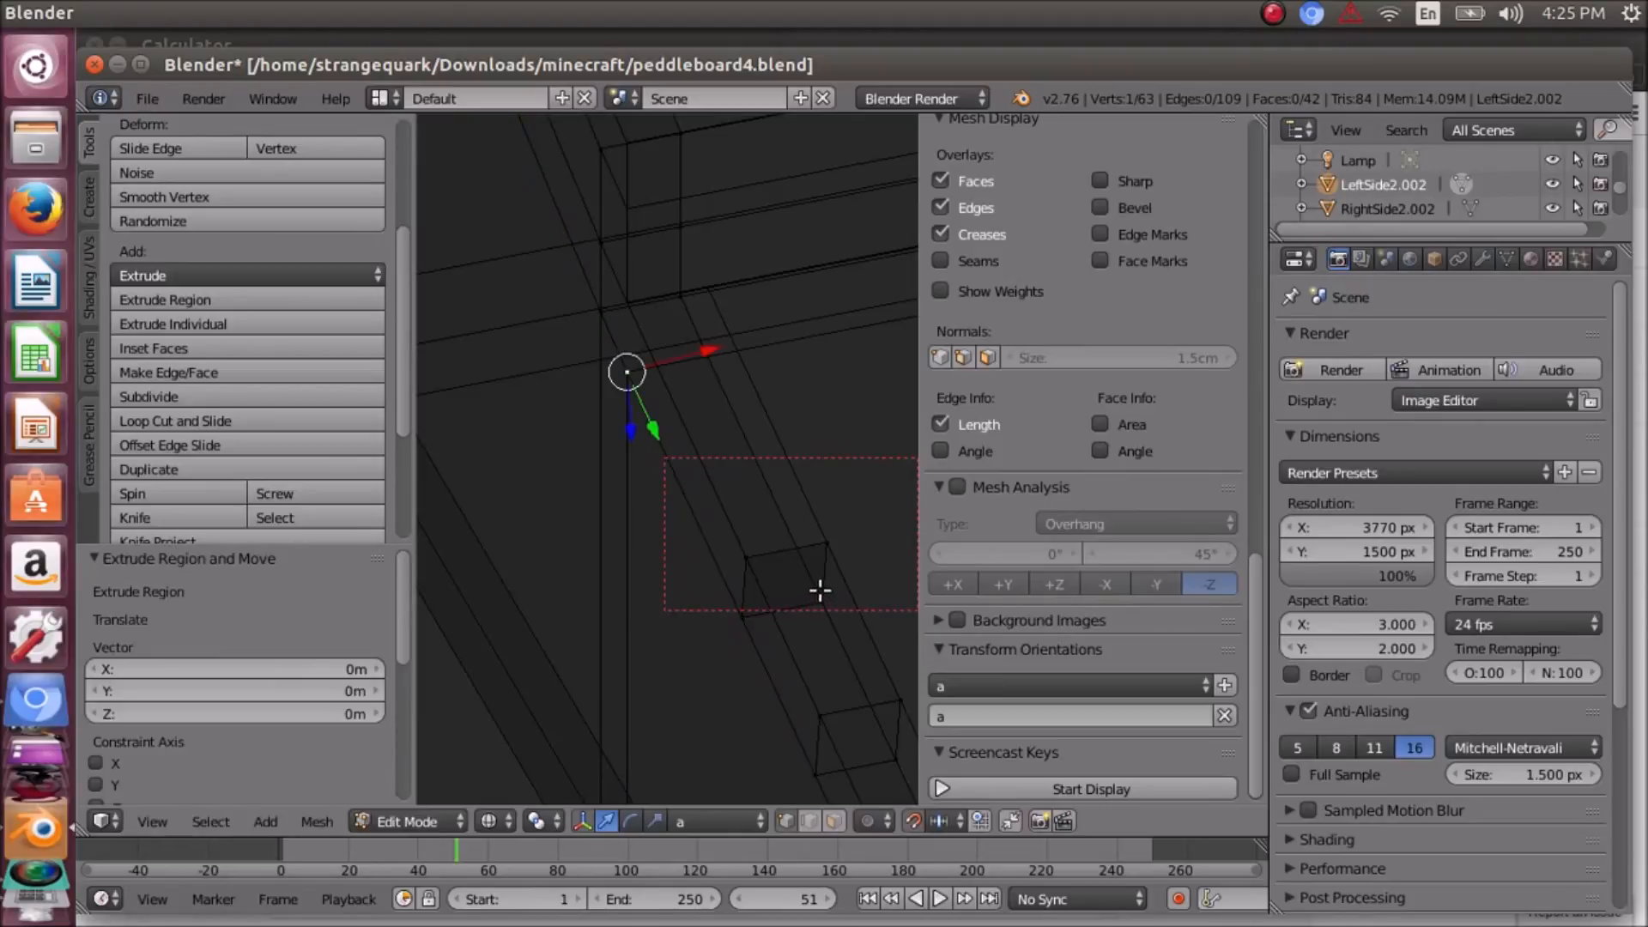
key("ctrl+z")
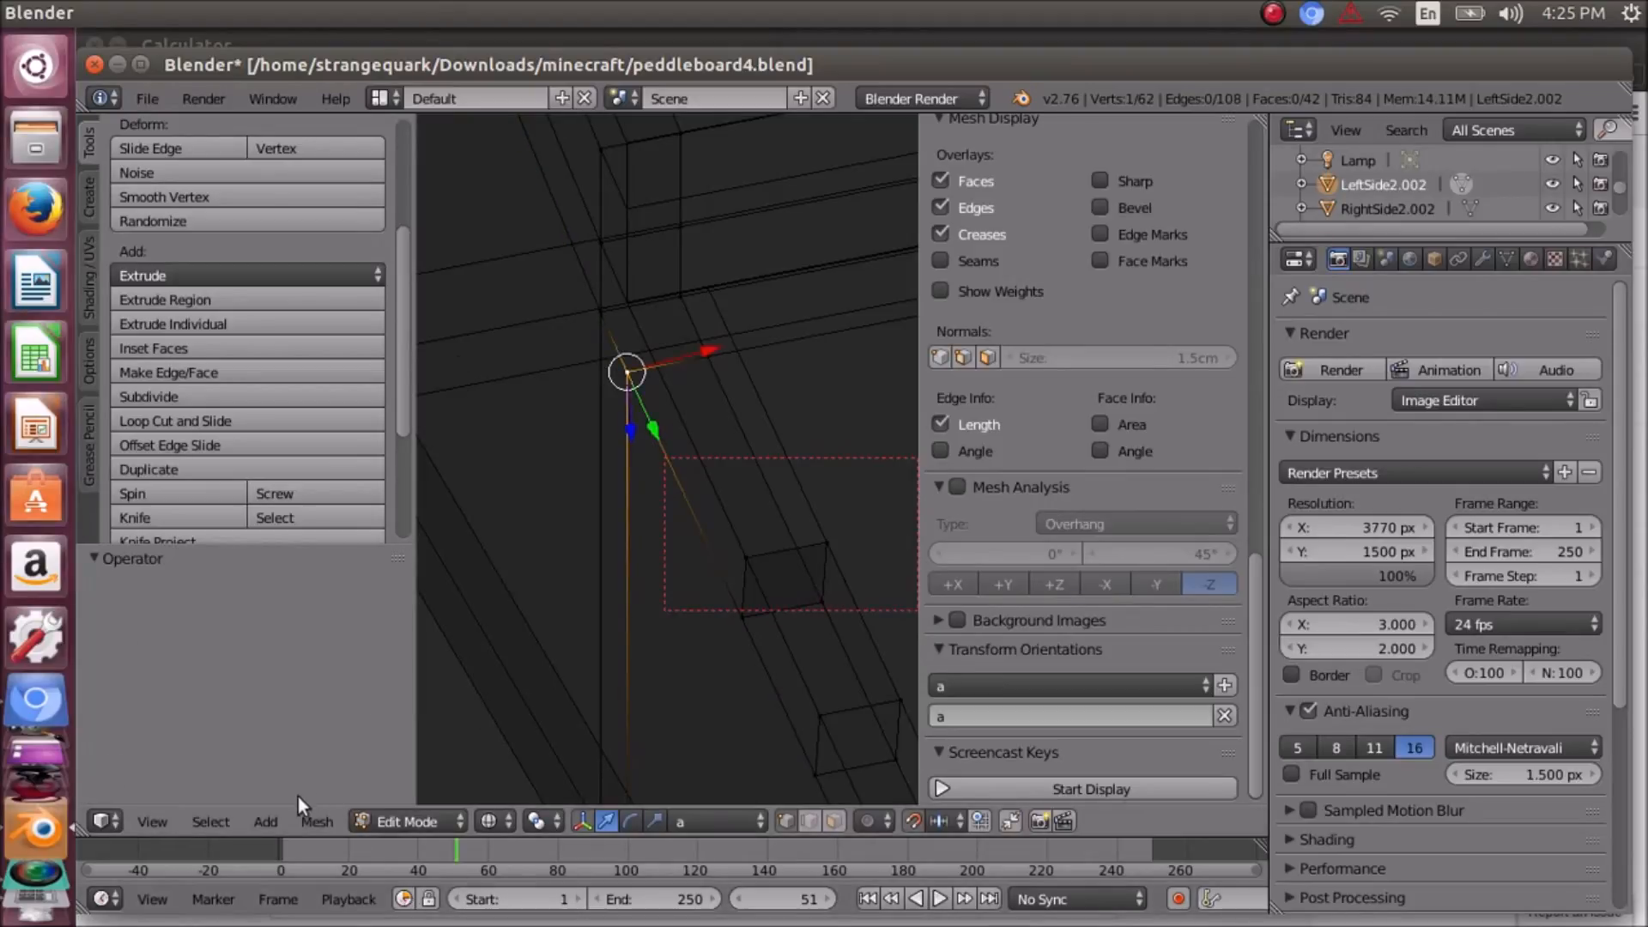
- Open the recent file peddleboard3.blend and switch the FrontLower part from Edit Mode to Object Mode
left_click(146, 100)
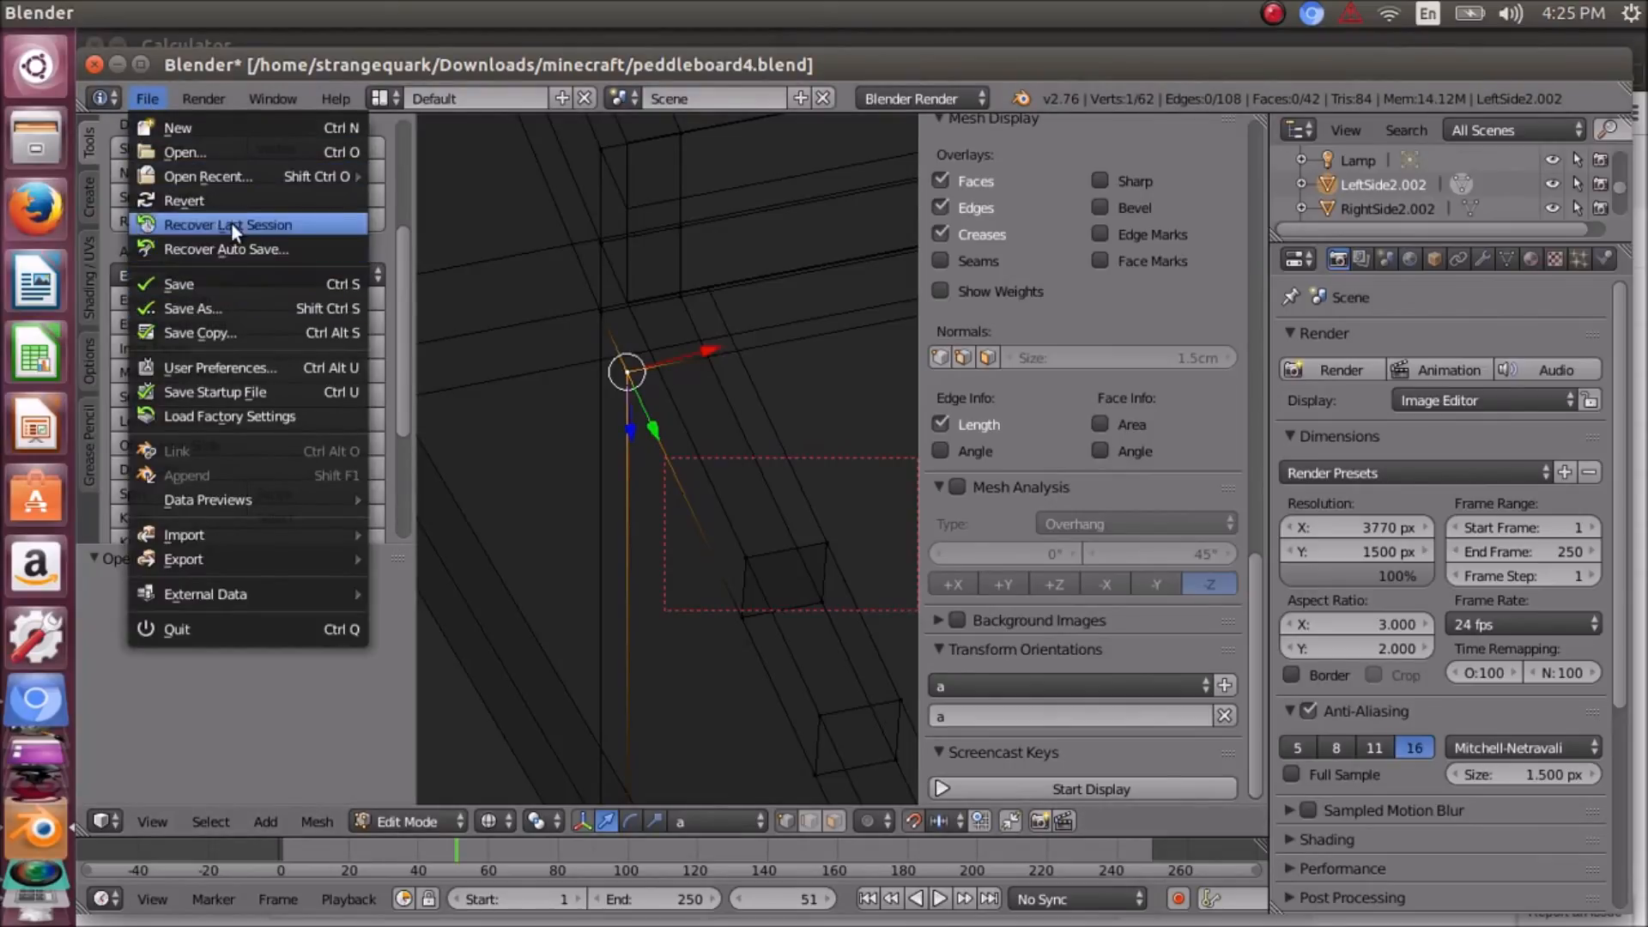
mouse_move(255, 176)
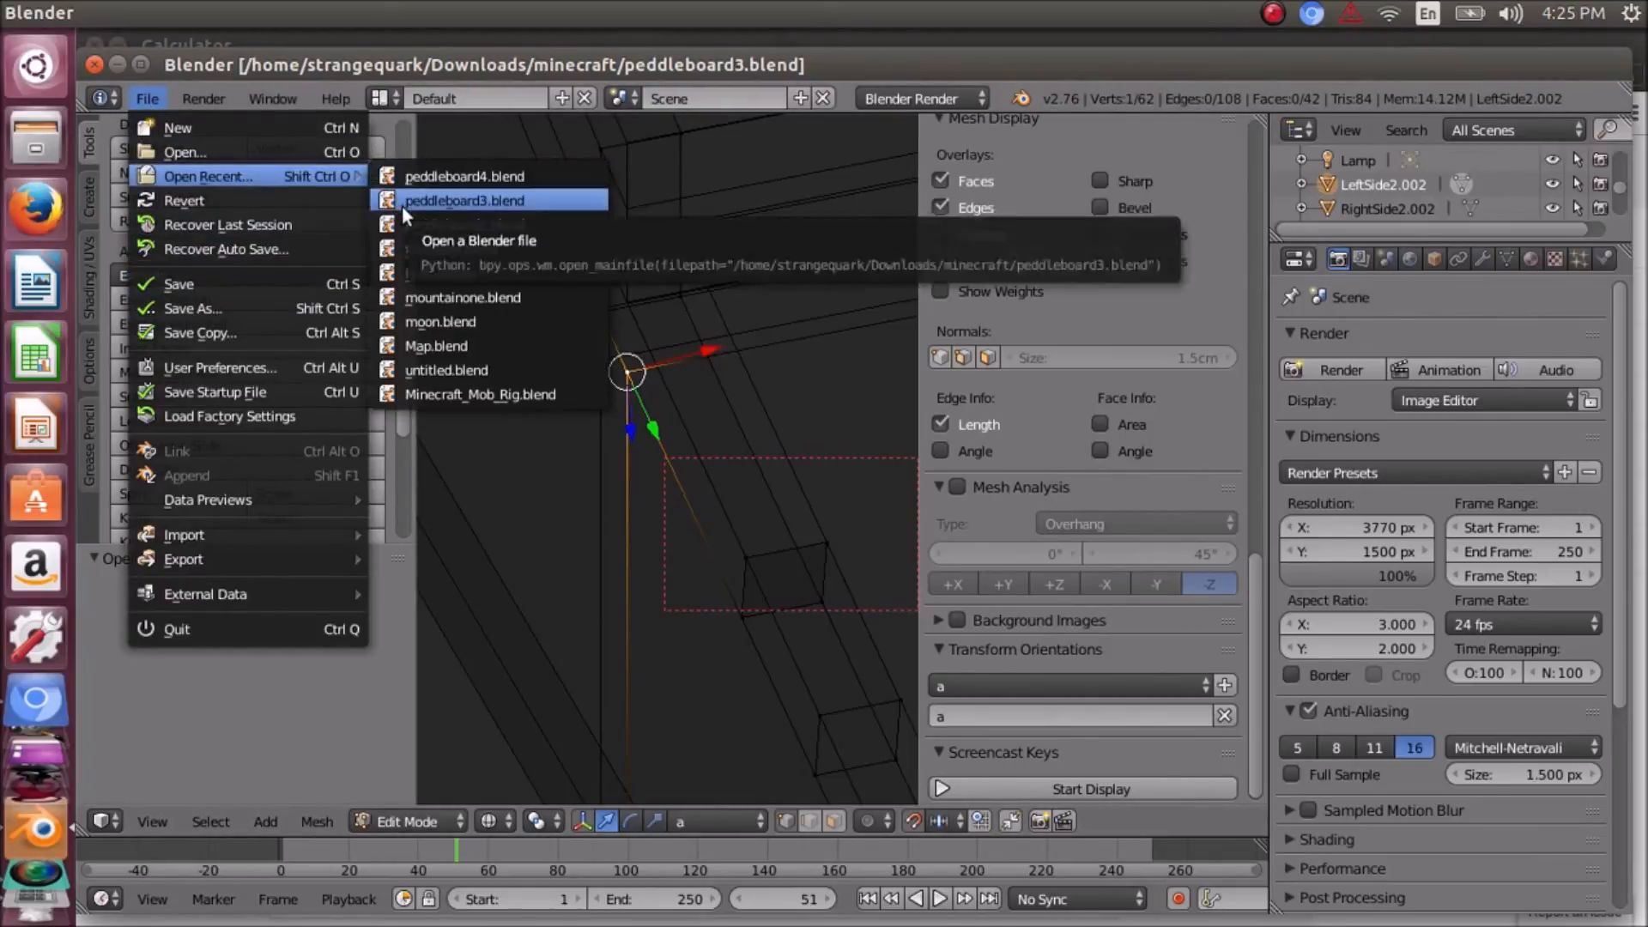
left_click(401, 205)
scroll(617, 526, "up", 3)
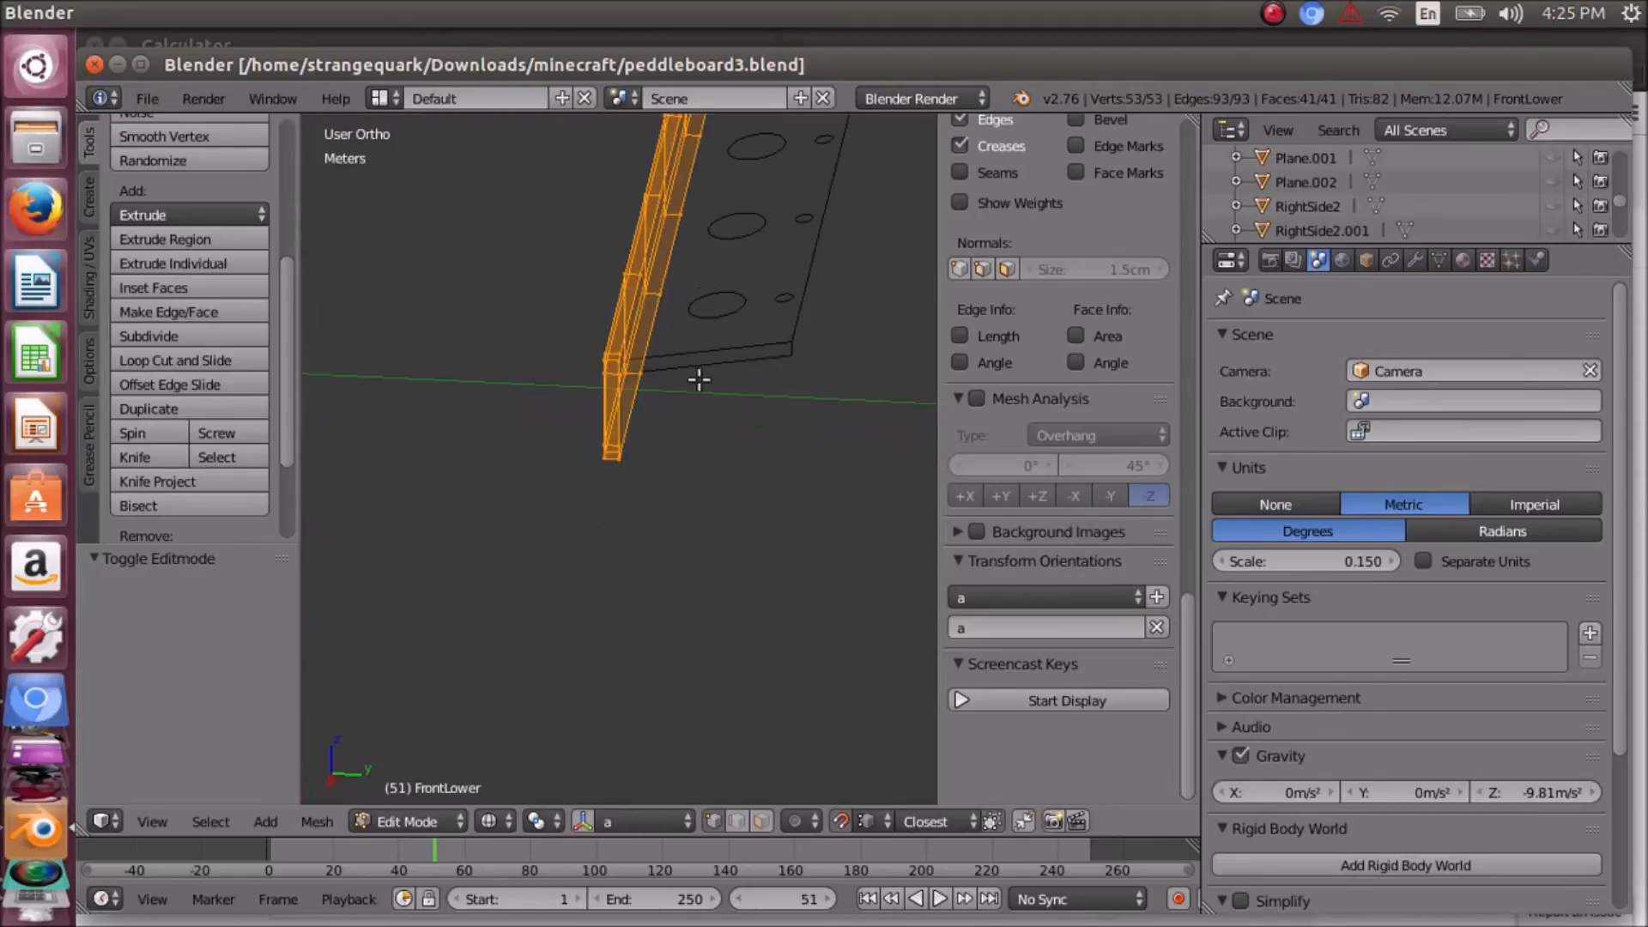
scroll(695, 375, "up", 1)
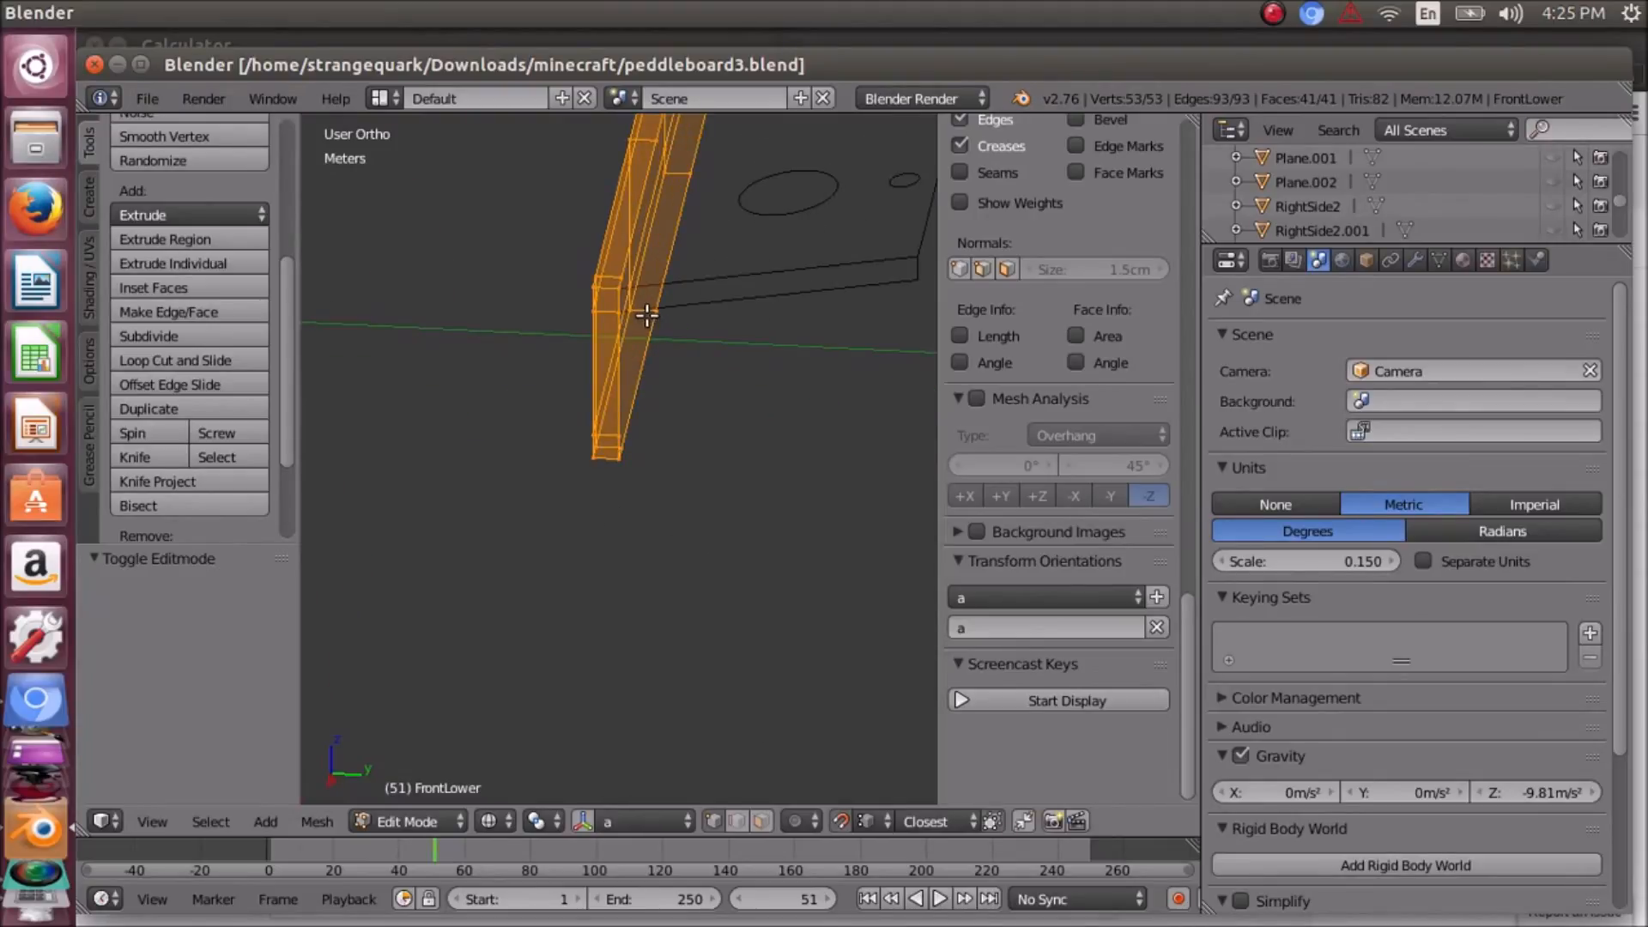
left_click(428, 827)
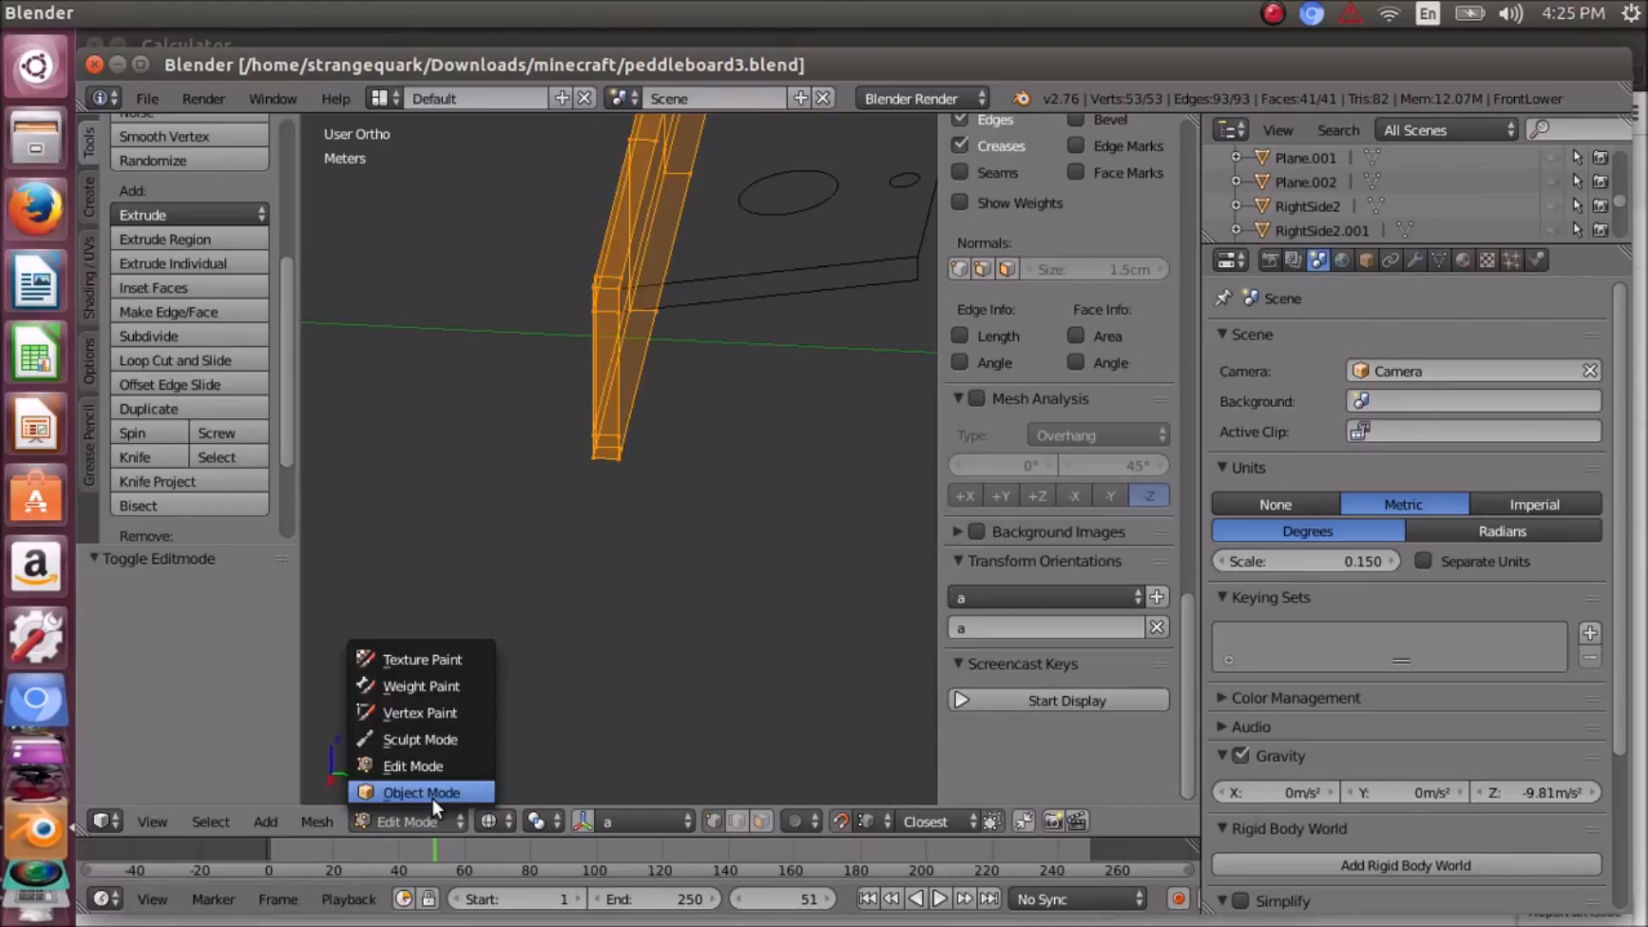
left_click(431, 795)
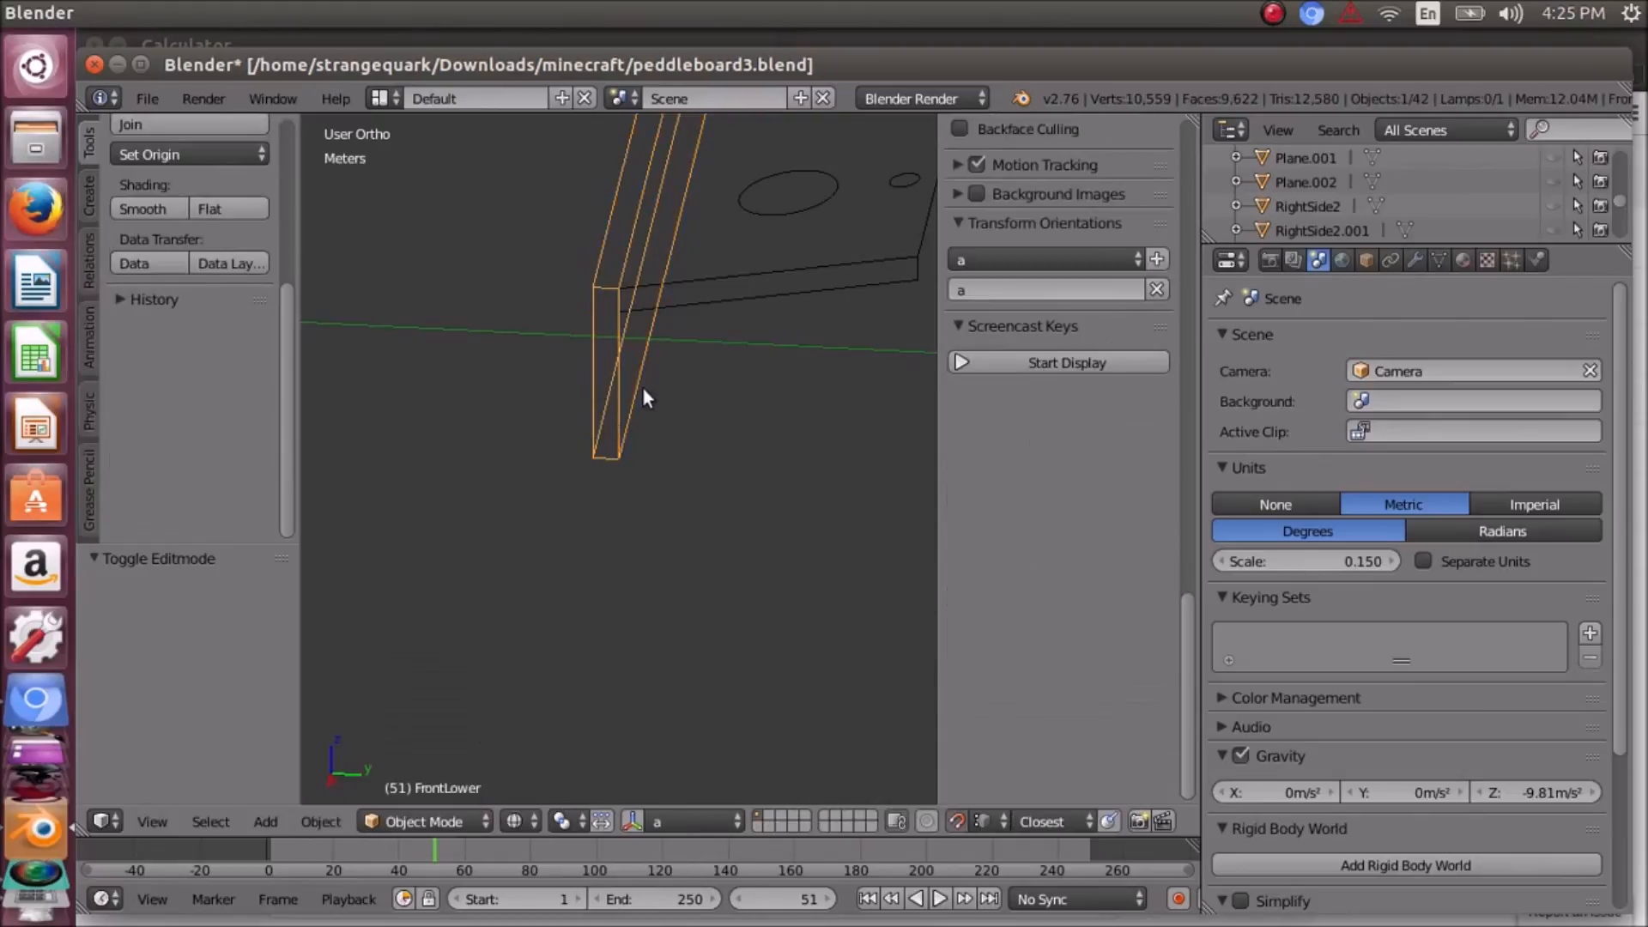
- Select the perforated TopLower.002 panel and enter Edit Mode on it
right_click(686, 288)
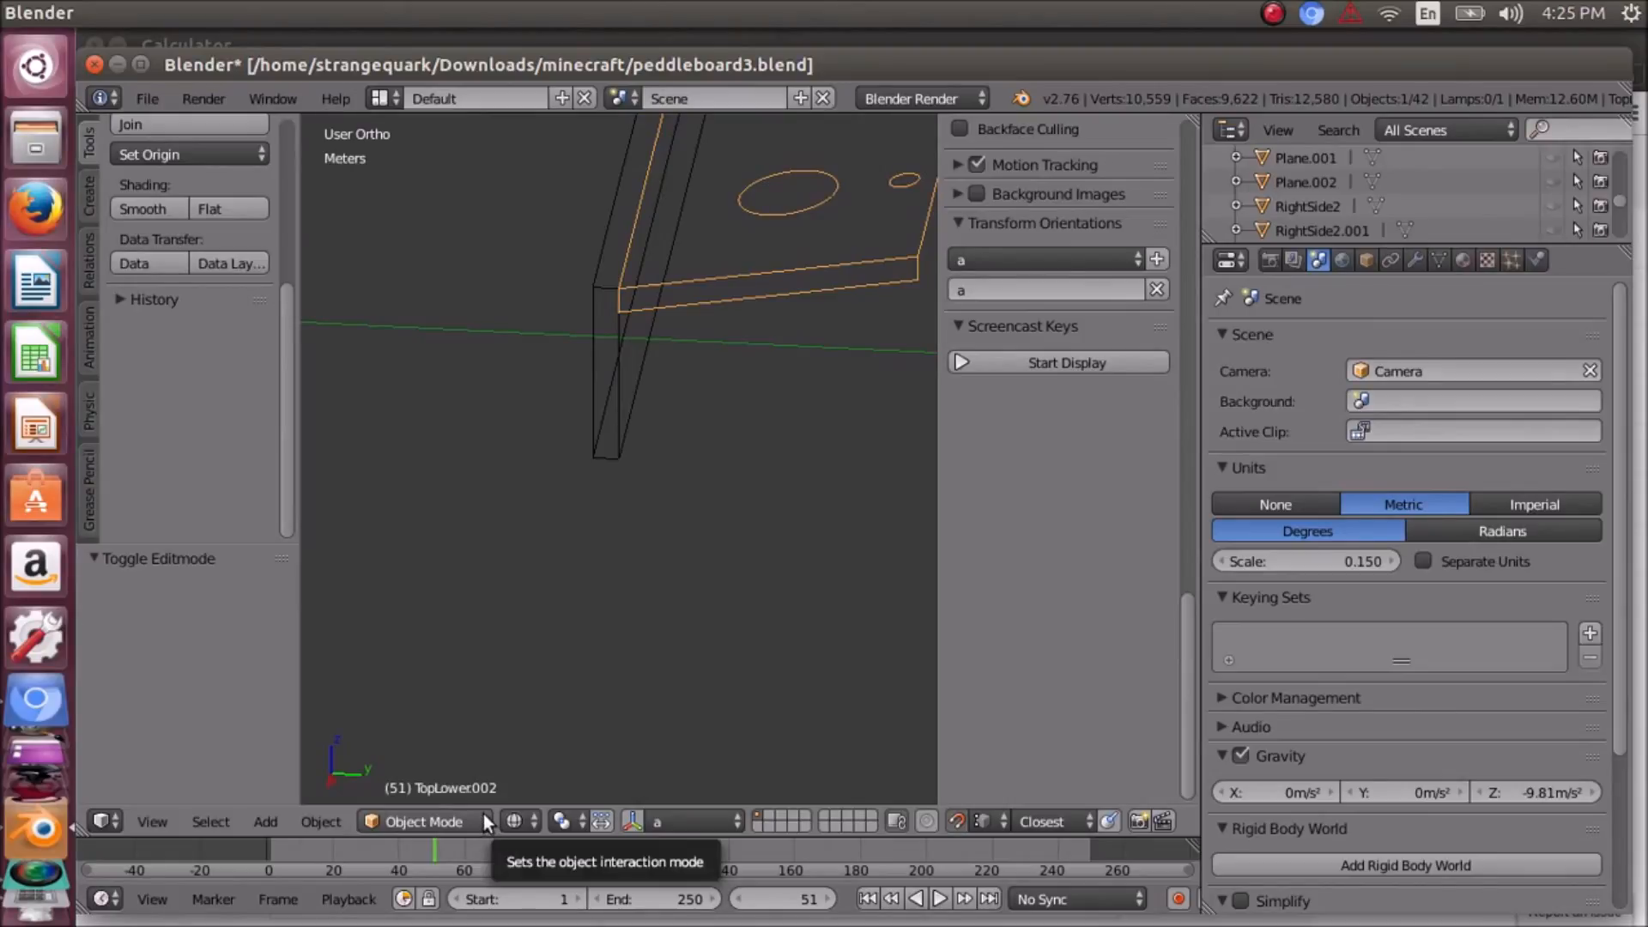
left_click(450, 821)
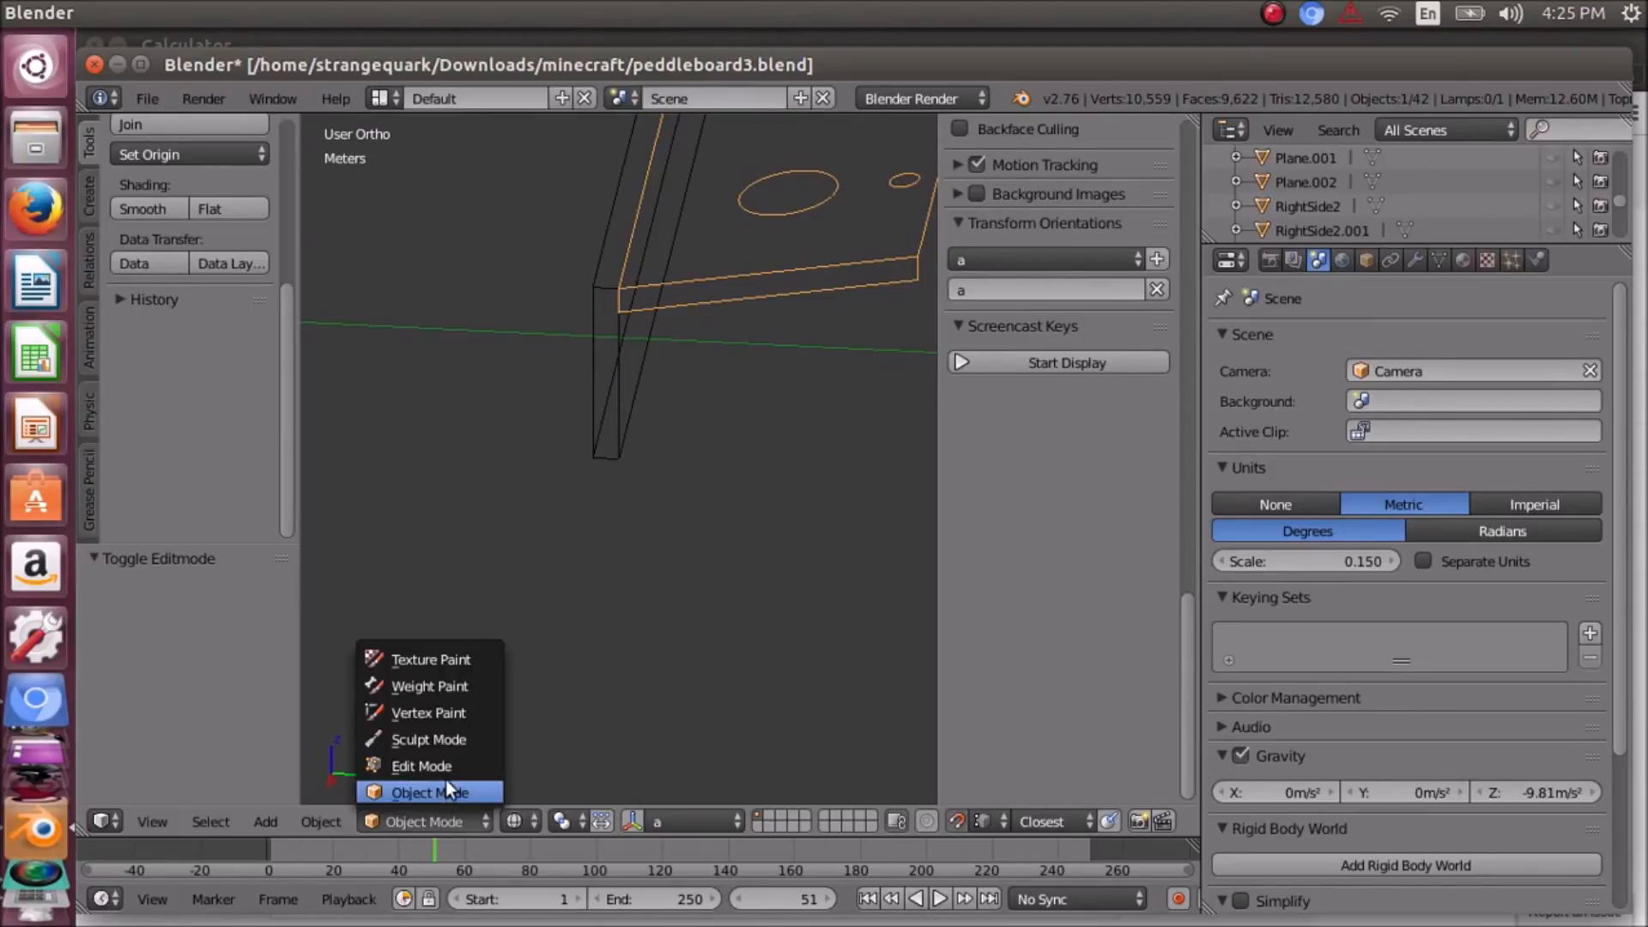
left_click(447, 767)
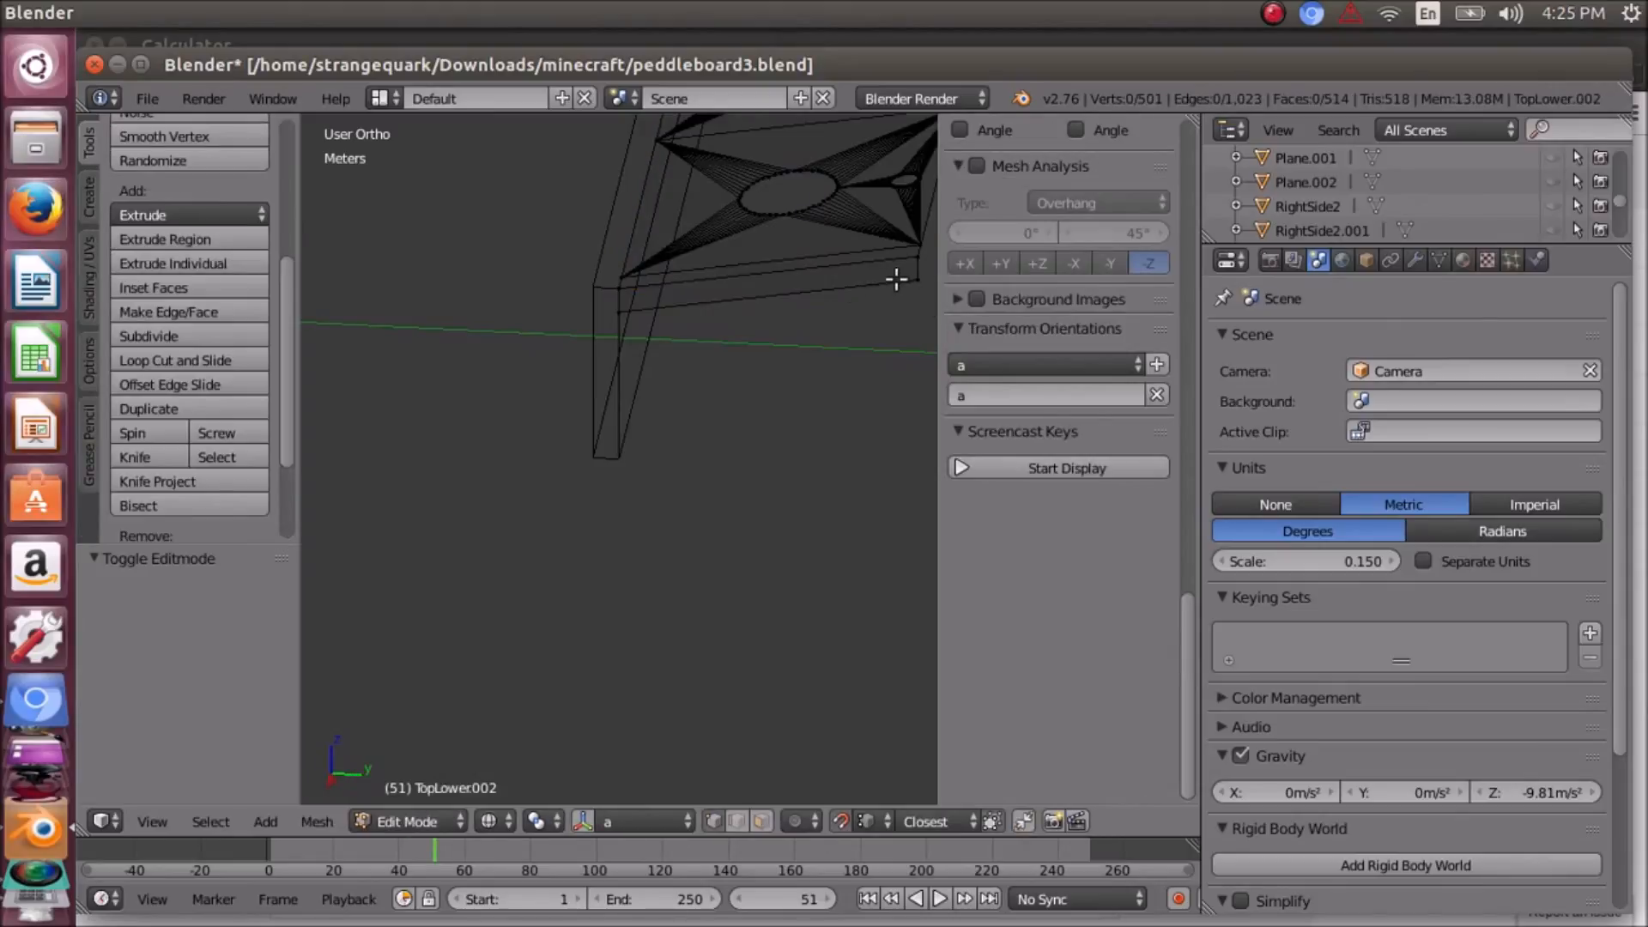
- Select the two outer corner vertices of the upper edge at the near short end of TopLower.002
right_click(915, 257)
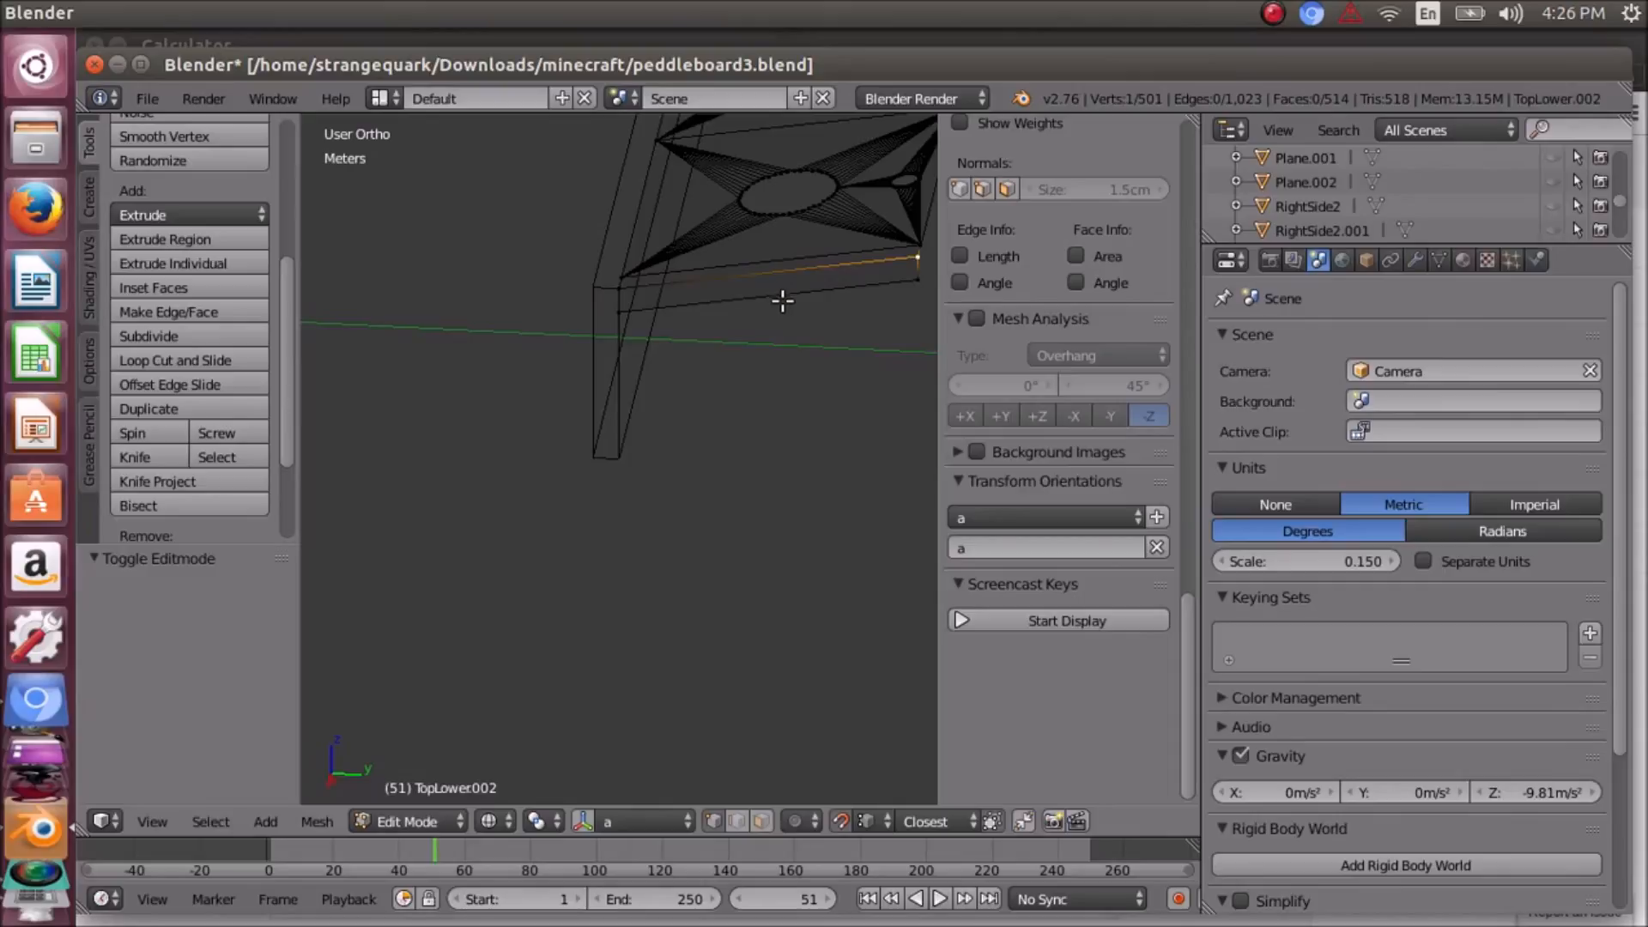
right_click(621, 279, "shift")
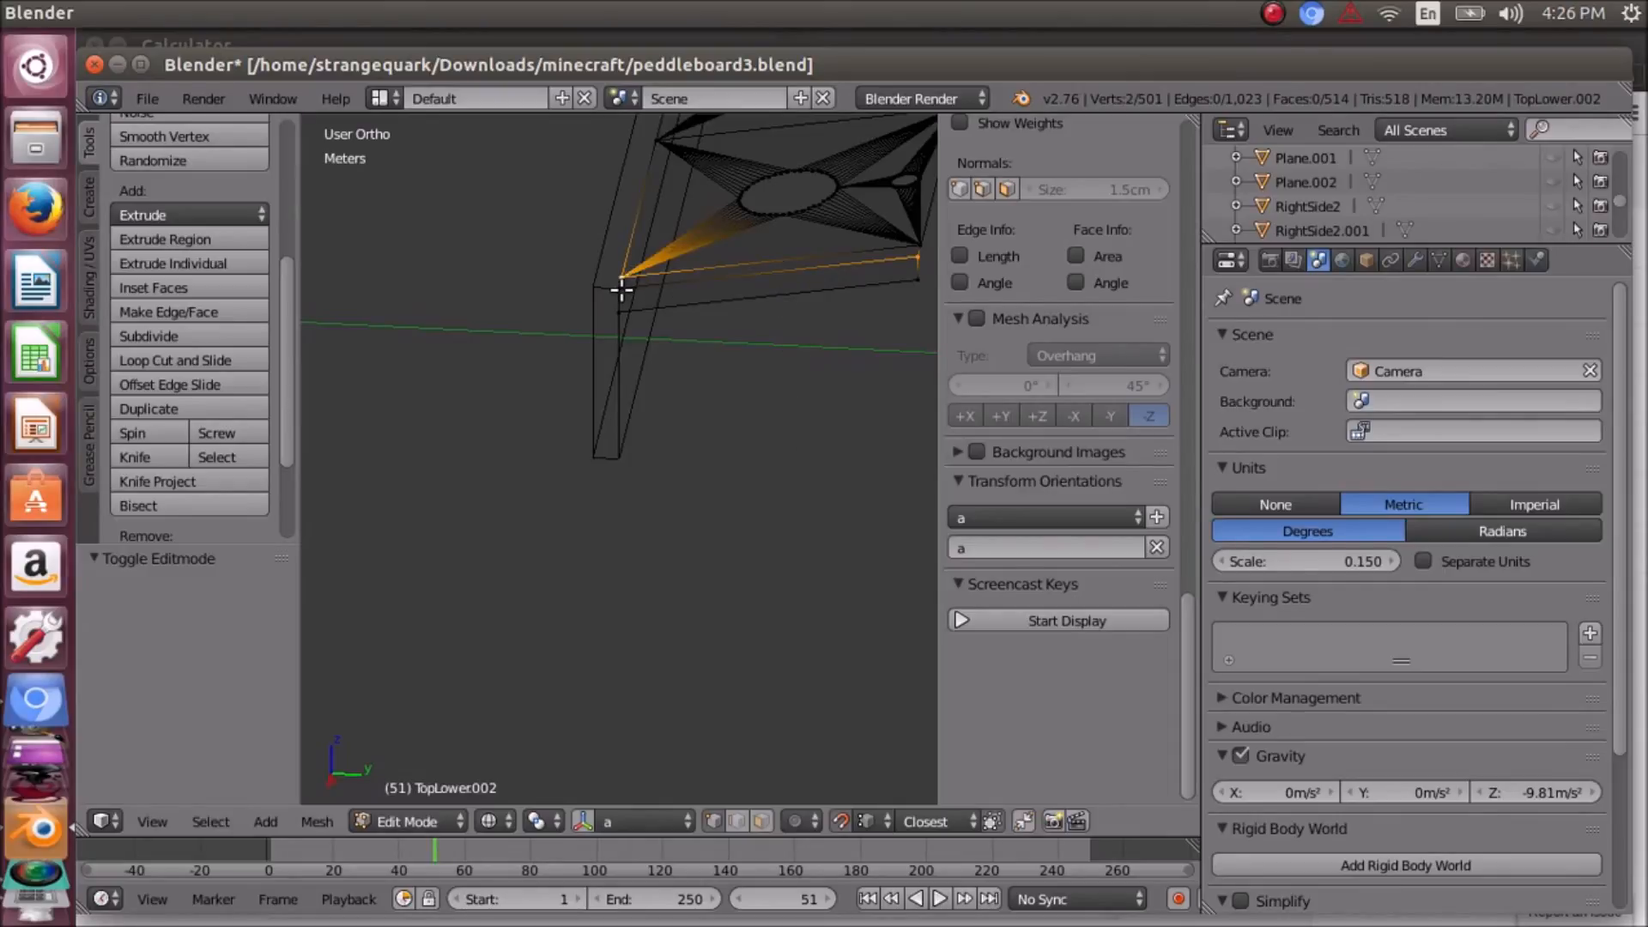
right_click(621, 290)
right_click(918, 254, "shift")
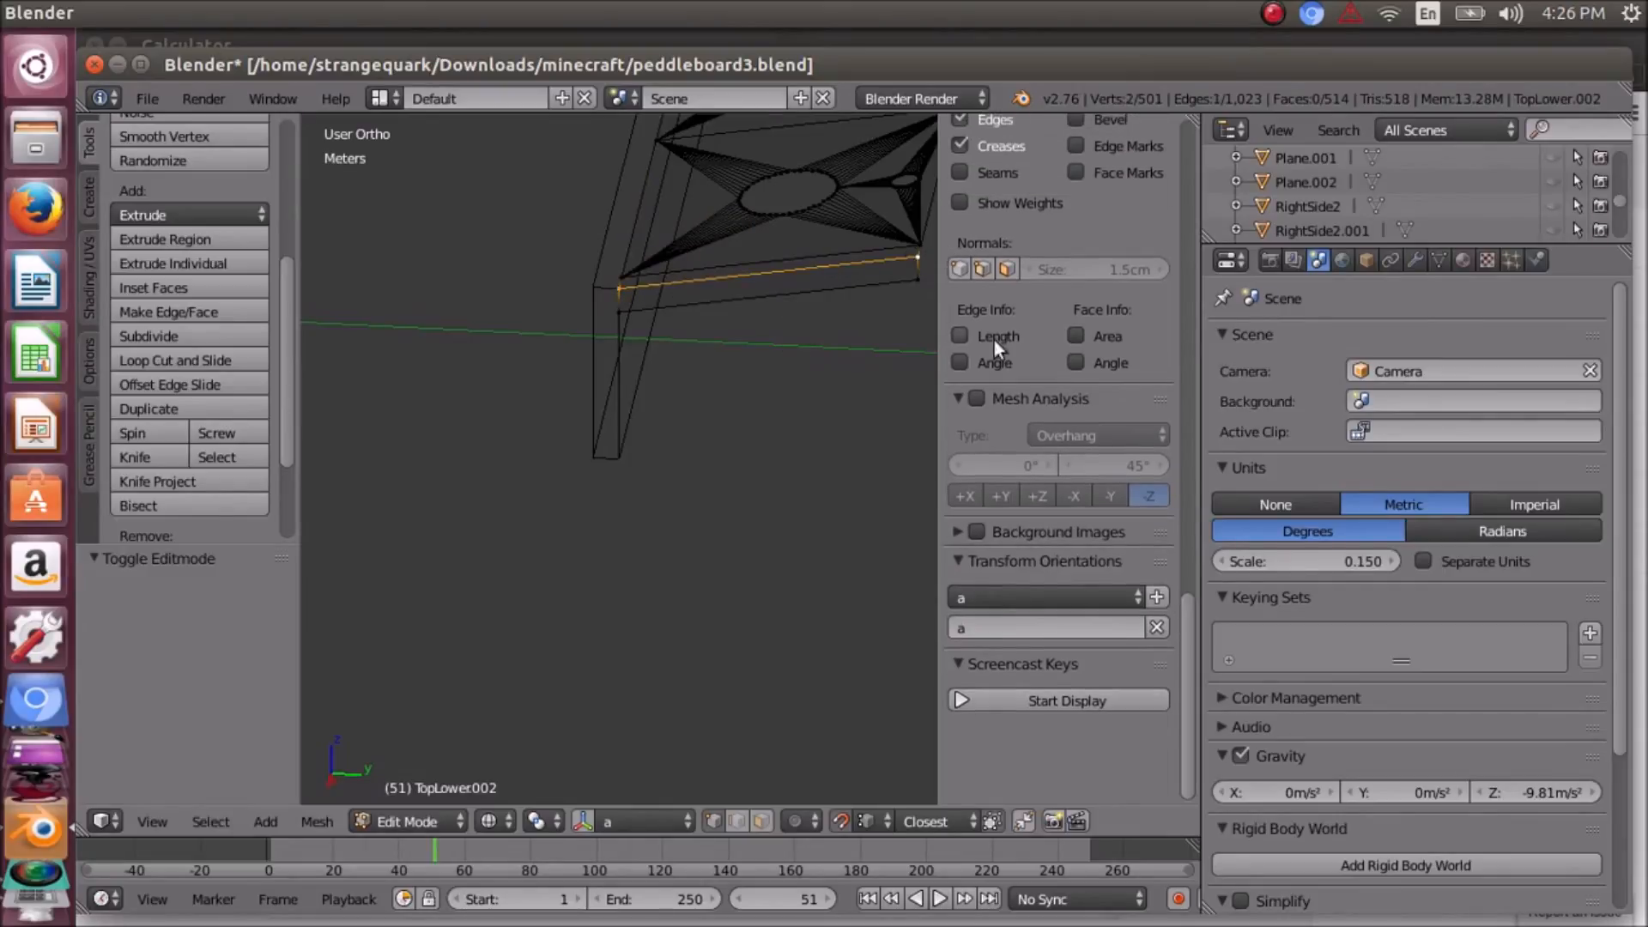
- Delete the custom orientation a and set the transform orientation to Normal
left_click(1157, 627)
left_click(1114, 596)
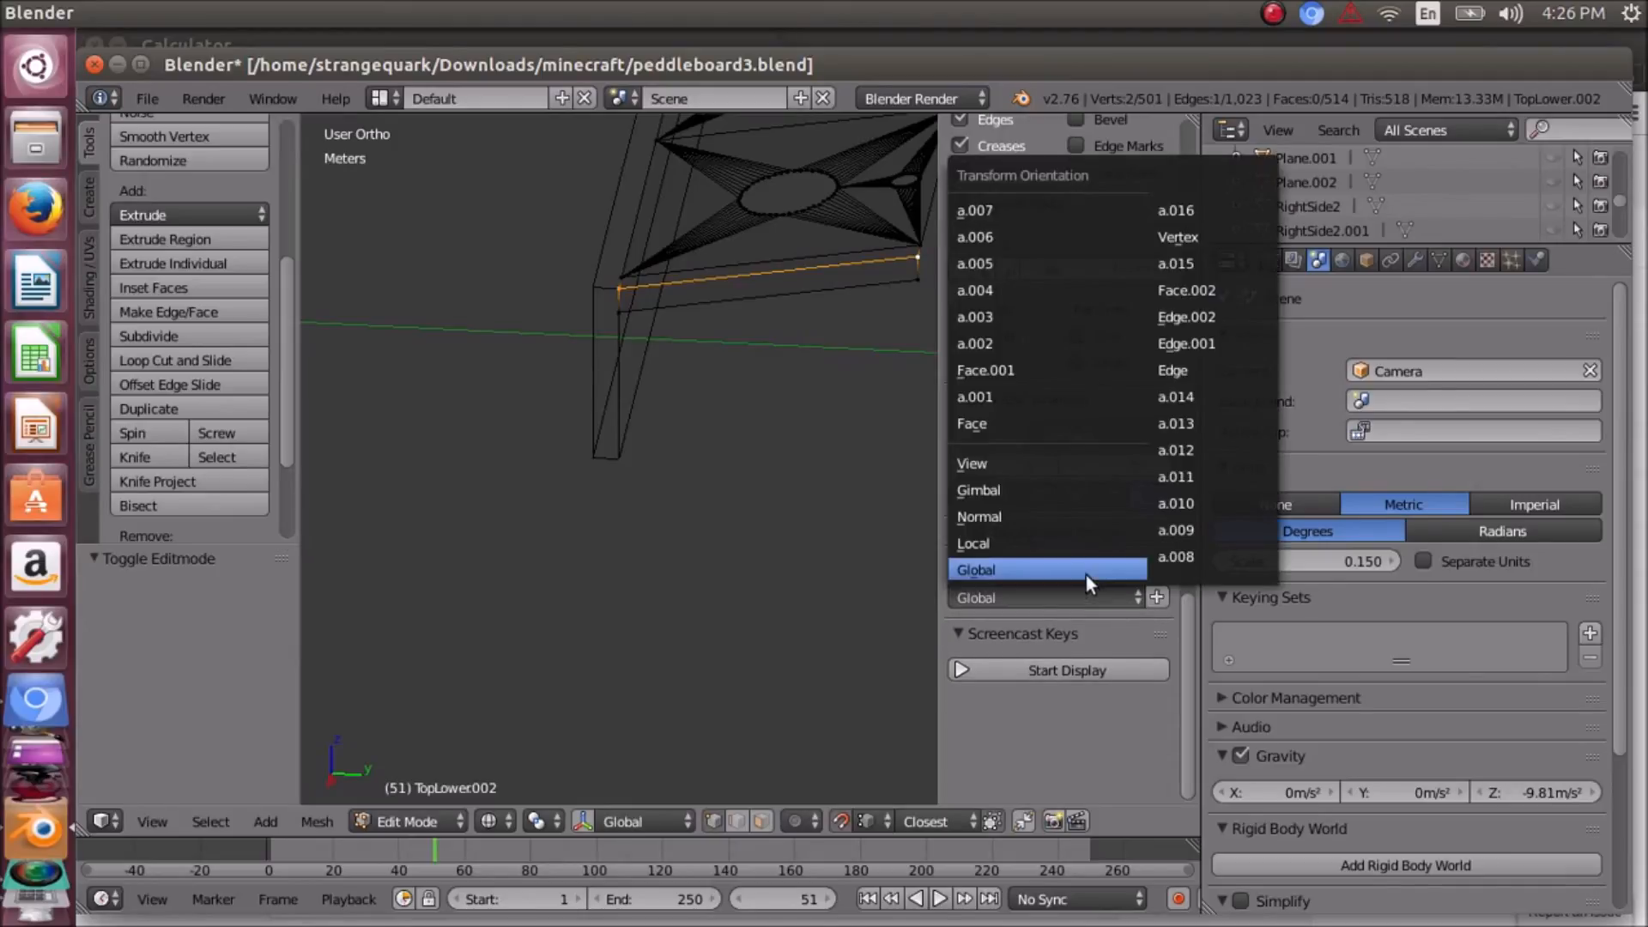
left_click(1045, 515)
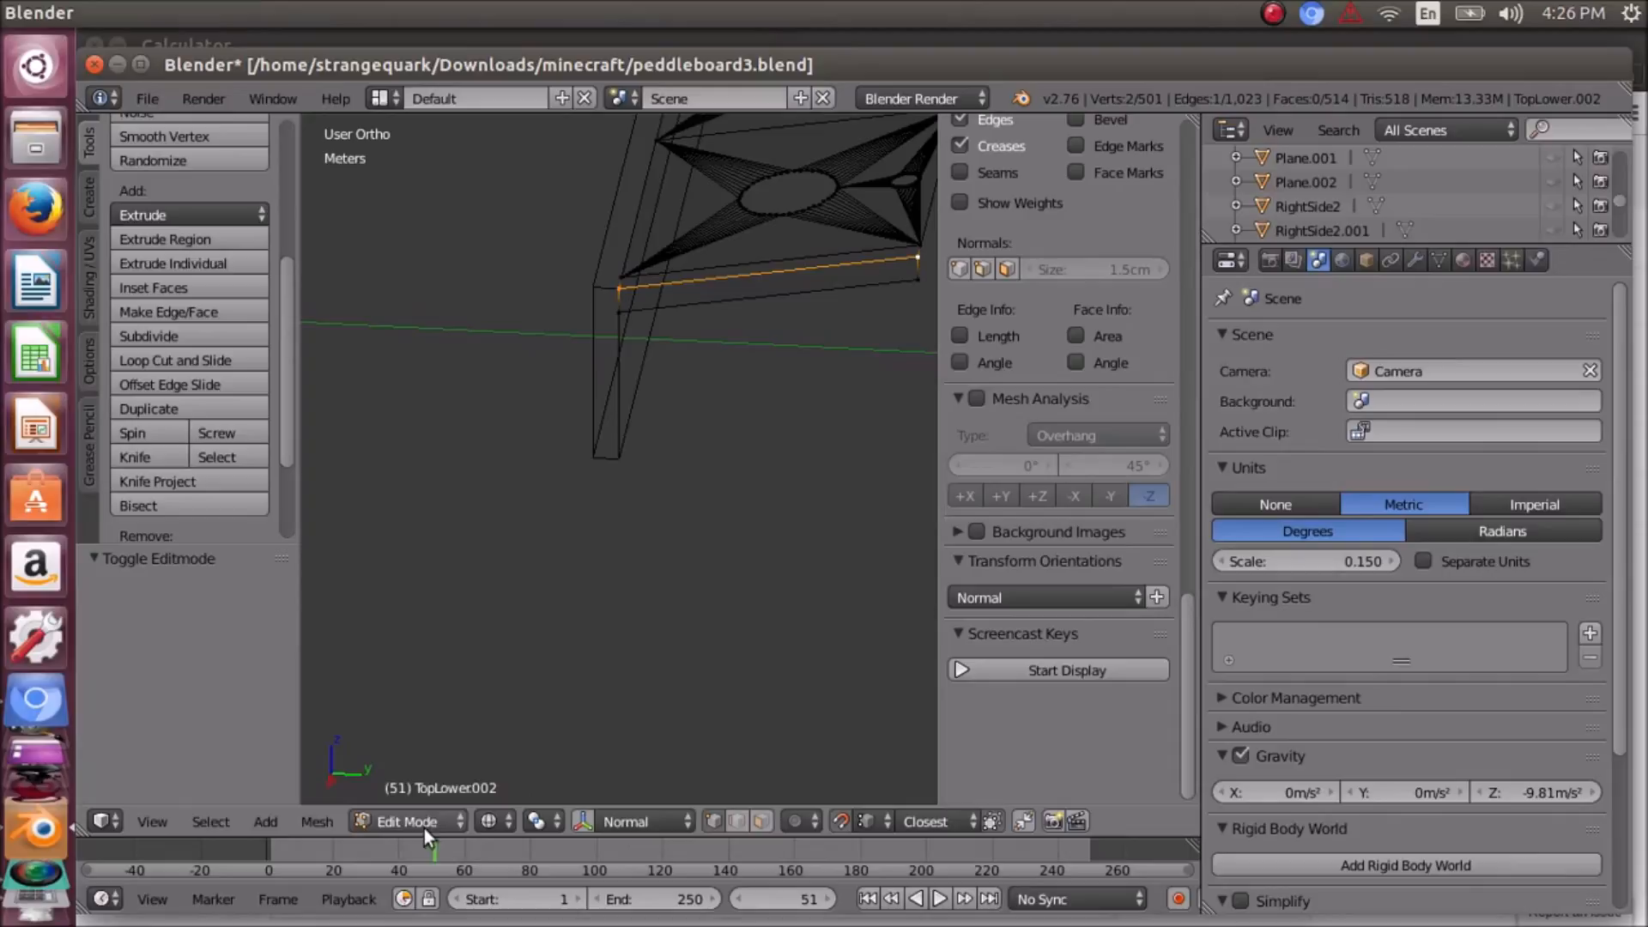
- Show the 3D manipulator on the selected end edge of TopLower.002 and examine its Normal axes
left_click(587, 817)
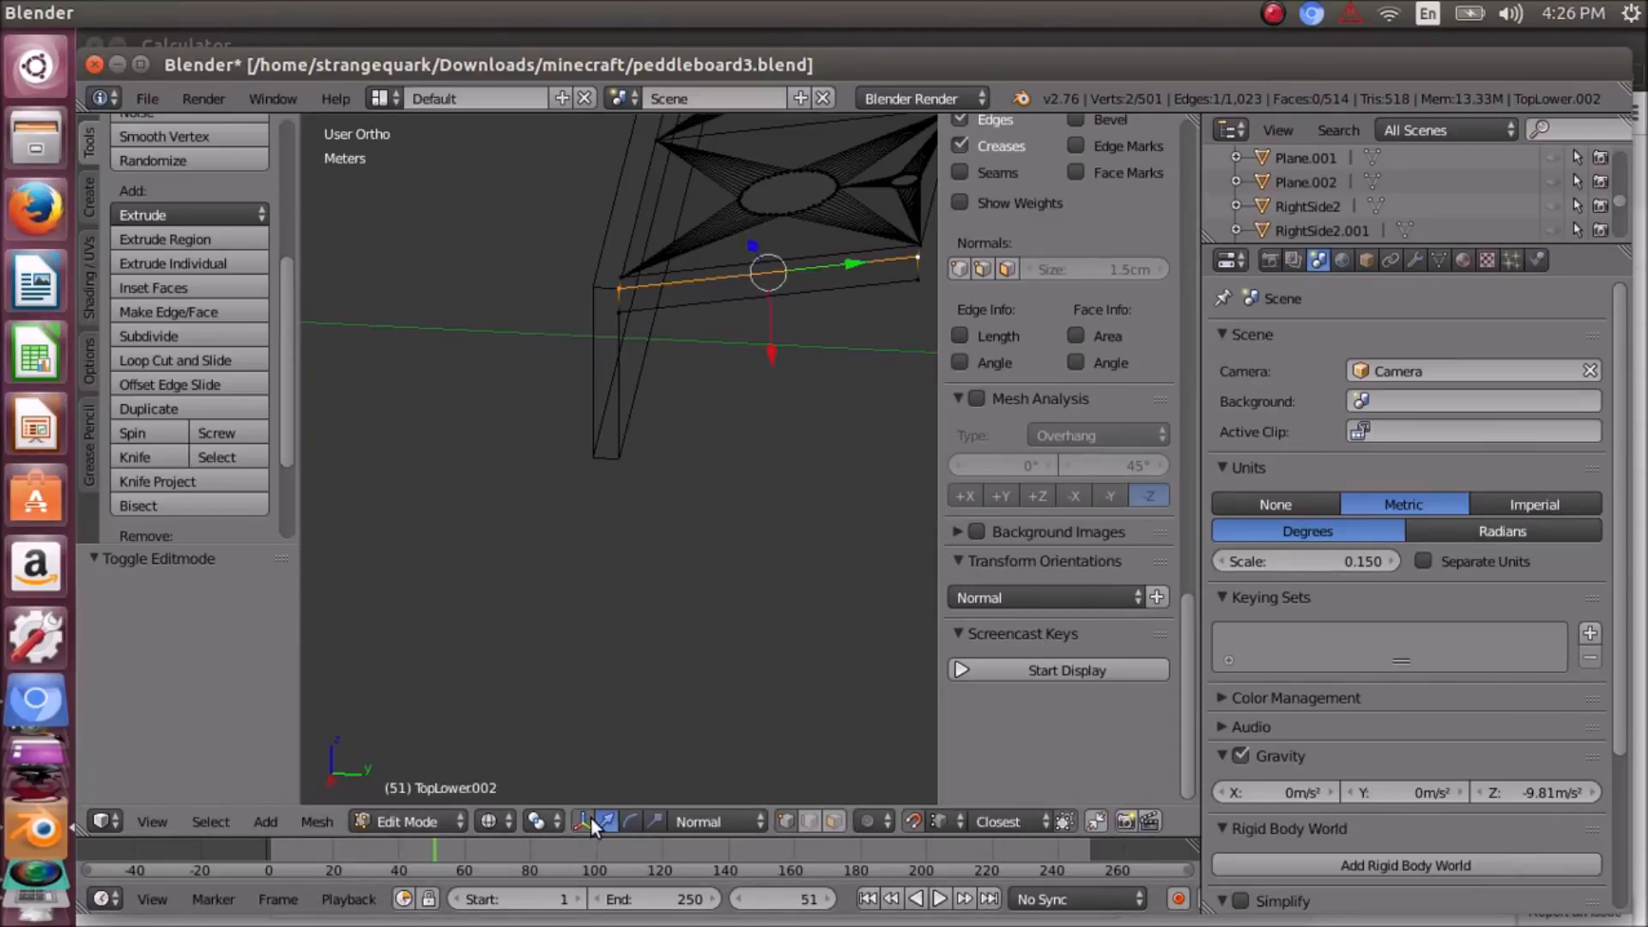
middle_click_drag(806, 382, 666, 456)
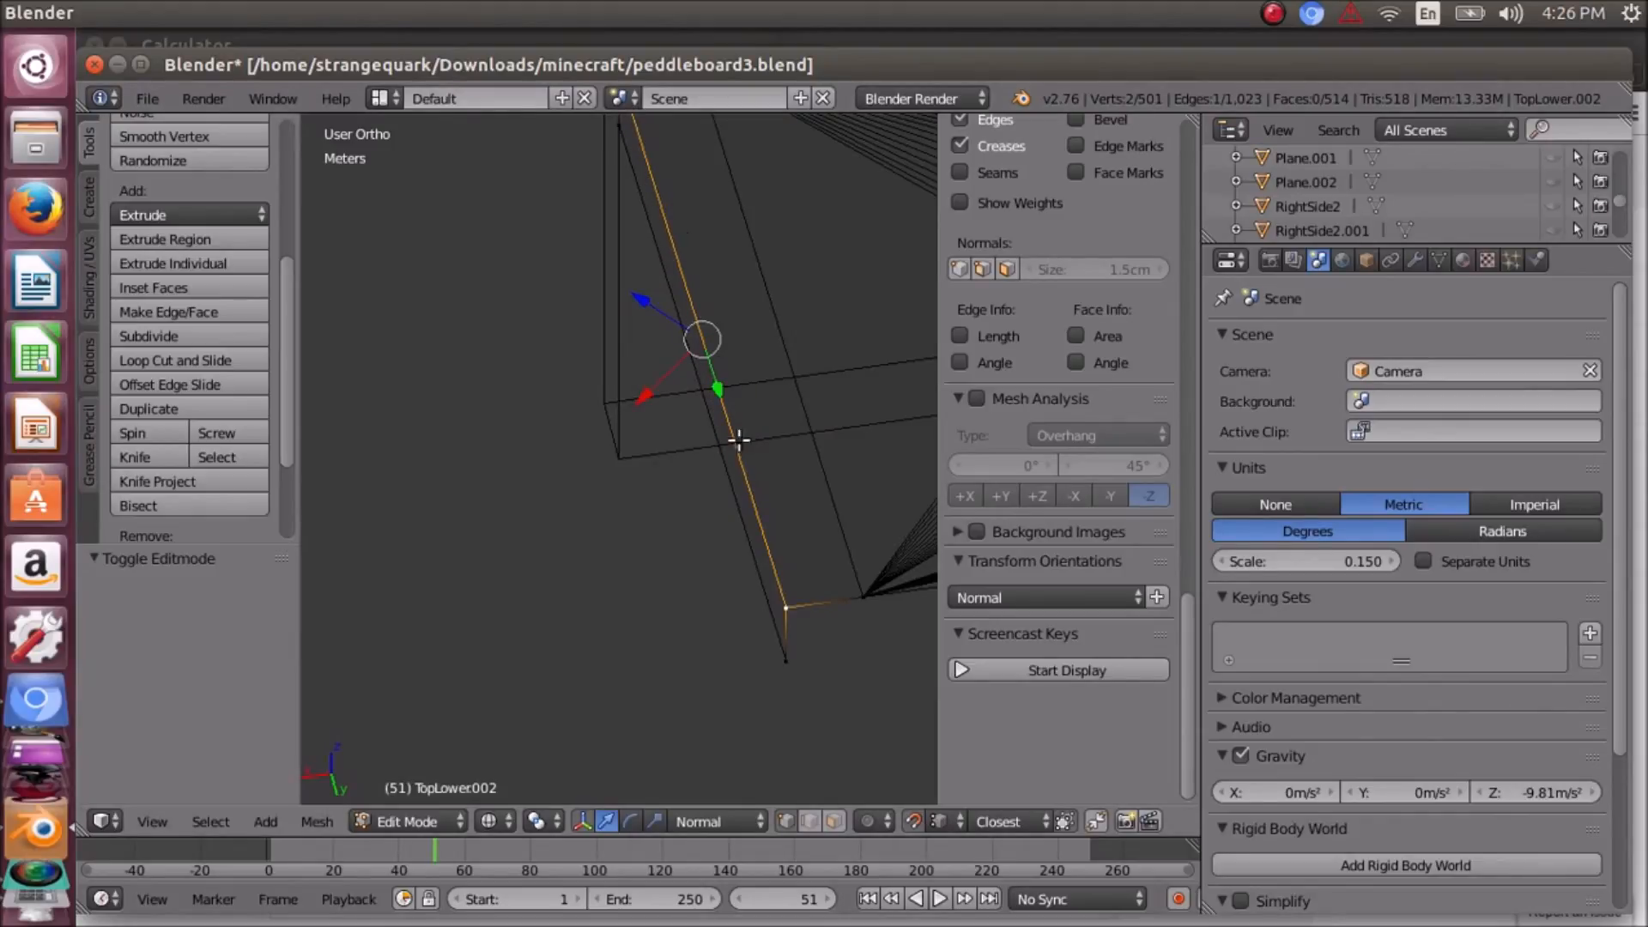
middle_click_drag(735, 507, 698, 529)
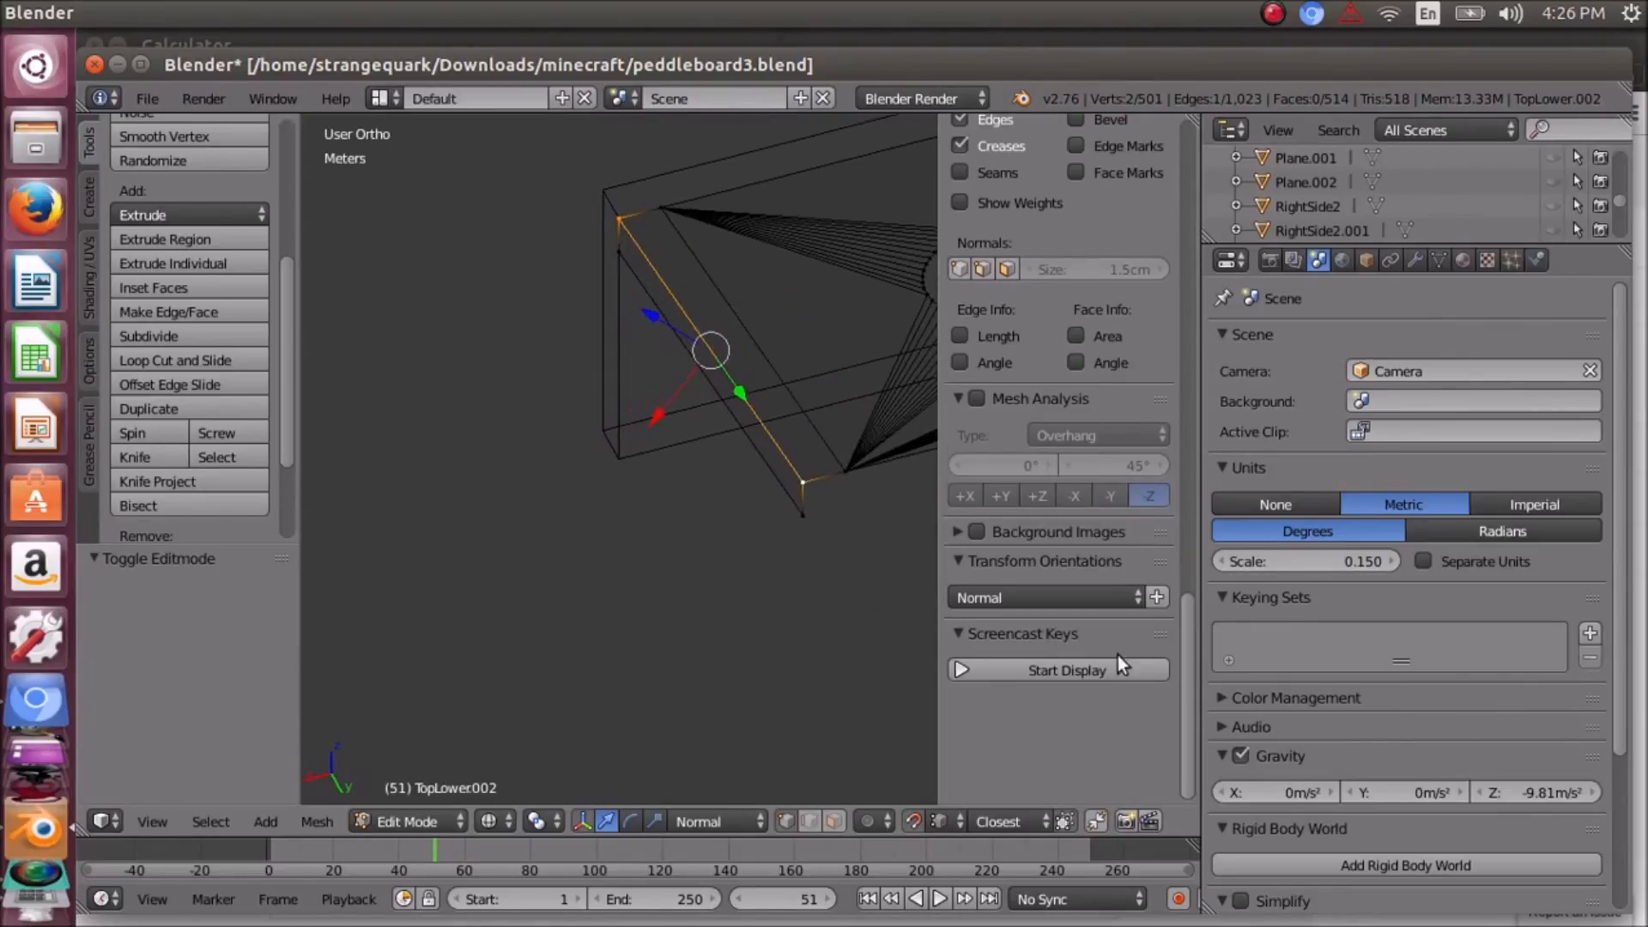
- Create a custom transform orientation named a from the selected end edge, using it after creation and overwriting the previous one
left_click(1157, 599)
left_click(132, 615)
left_click(98, 668)
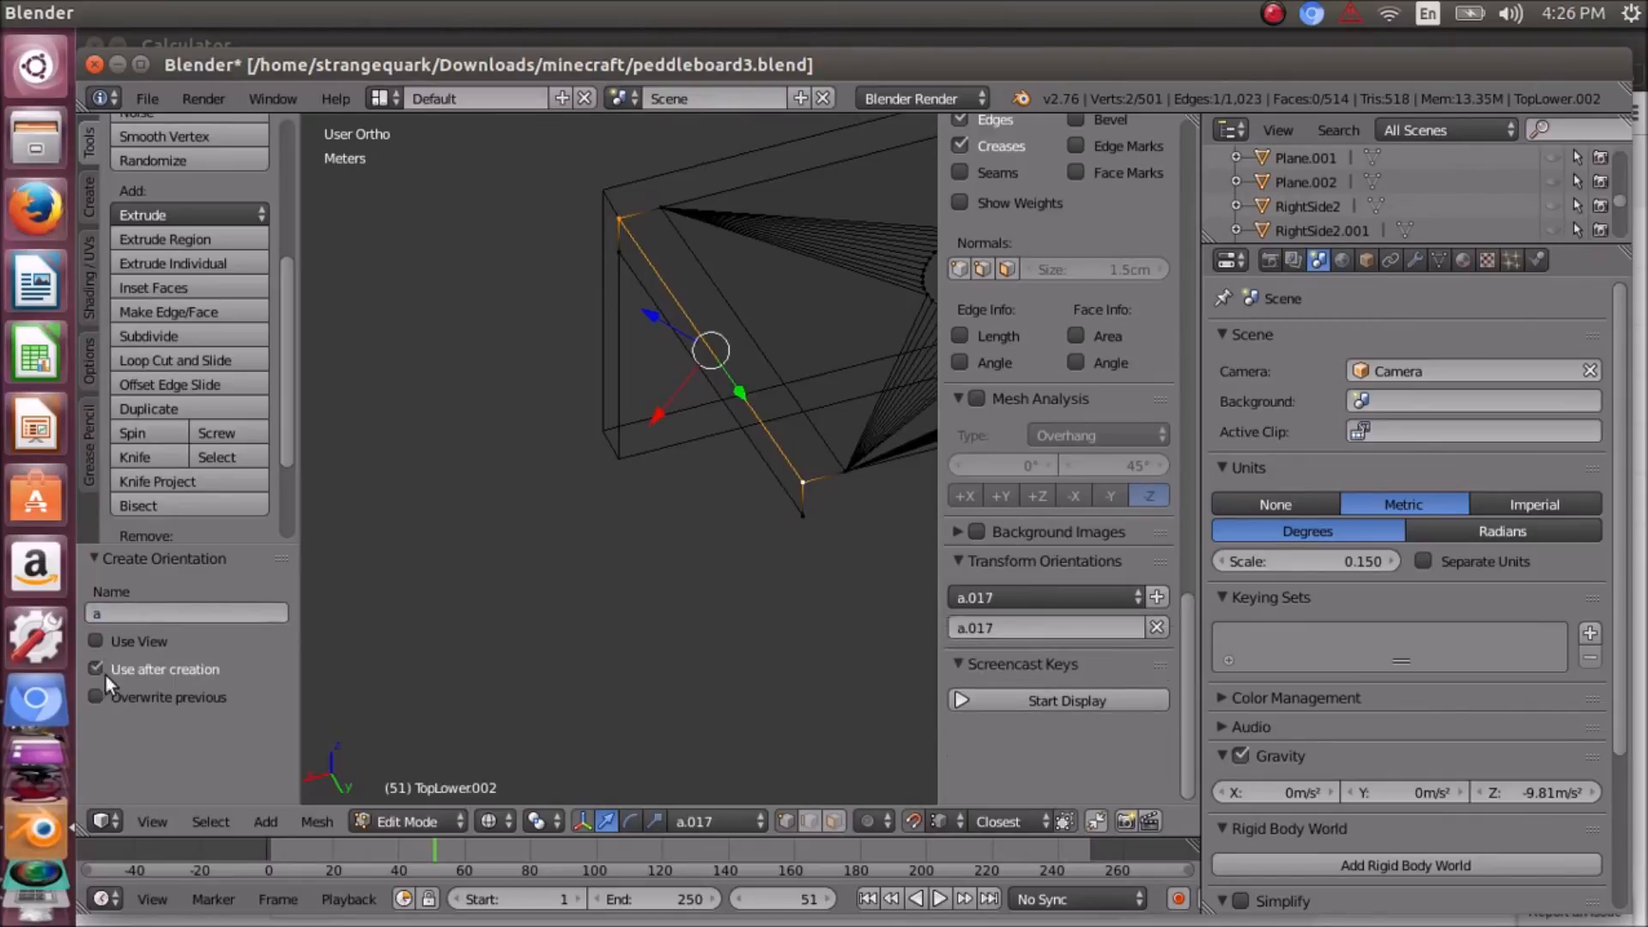
left_click(98, 695)
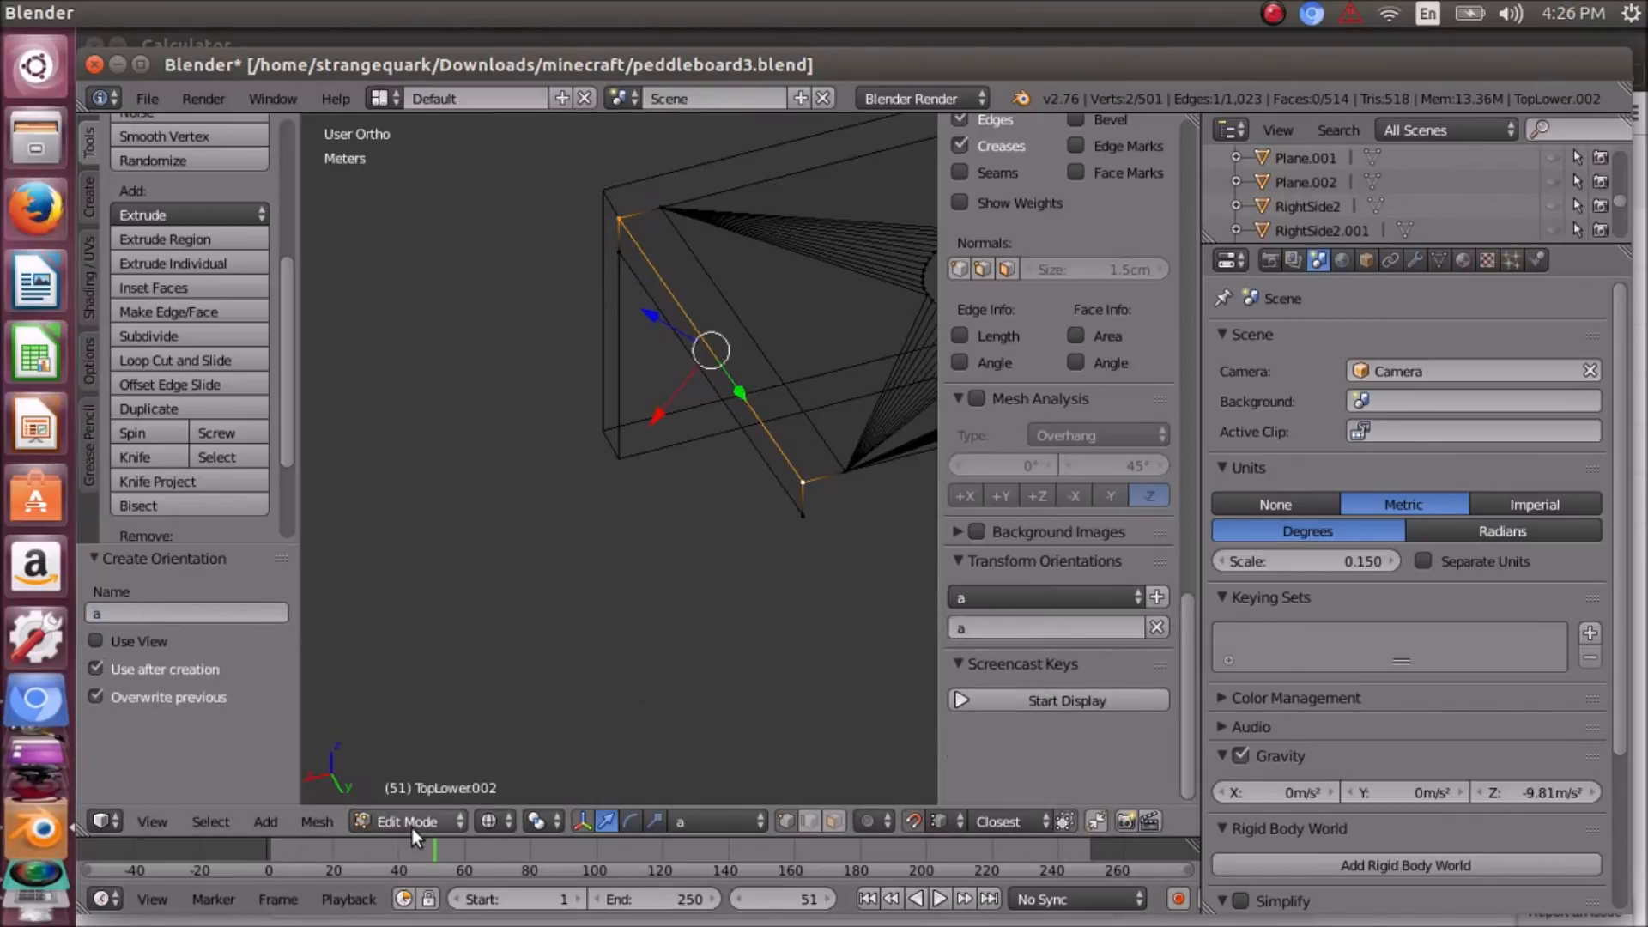
- Try extruding the lower corner vertex of the end edge about 3.7 cm up the slope along orientation a's Y axis, and undo the extrusion
right_click(809, 469)
mouse_move(711, 457)
middle_mouse_down()
mouse_move(729, 446)
mouse_move(694, 443)
middle_mouse_up()
scroll(723, 442, "down", 1)
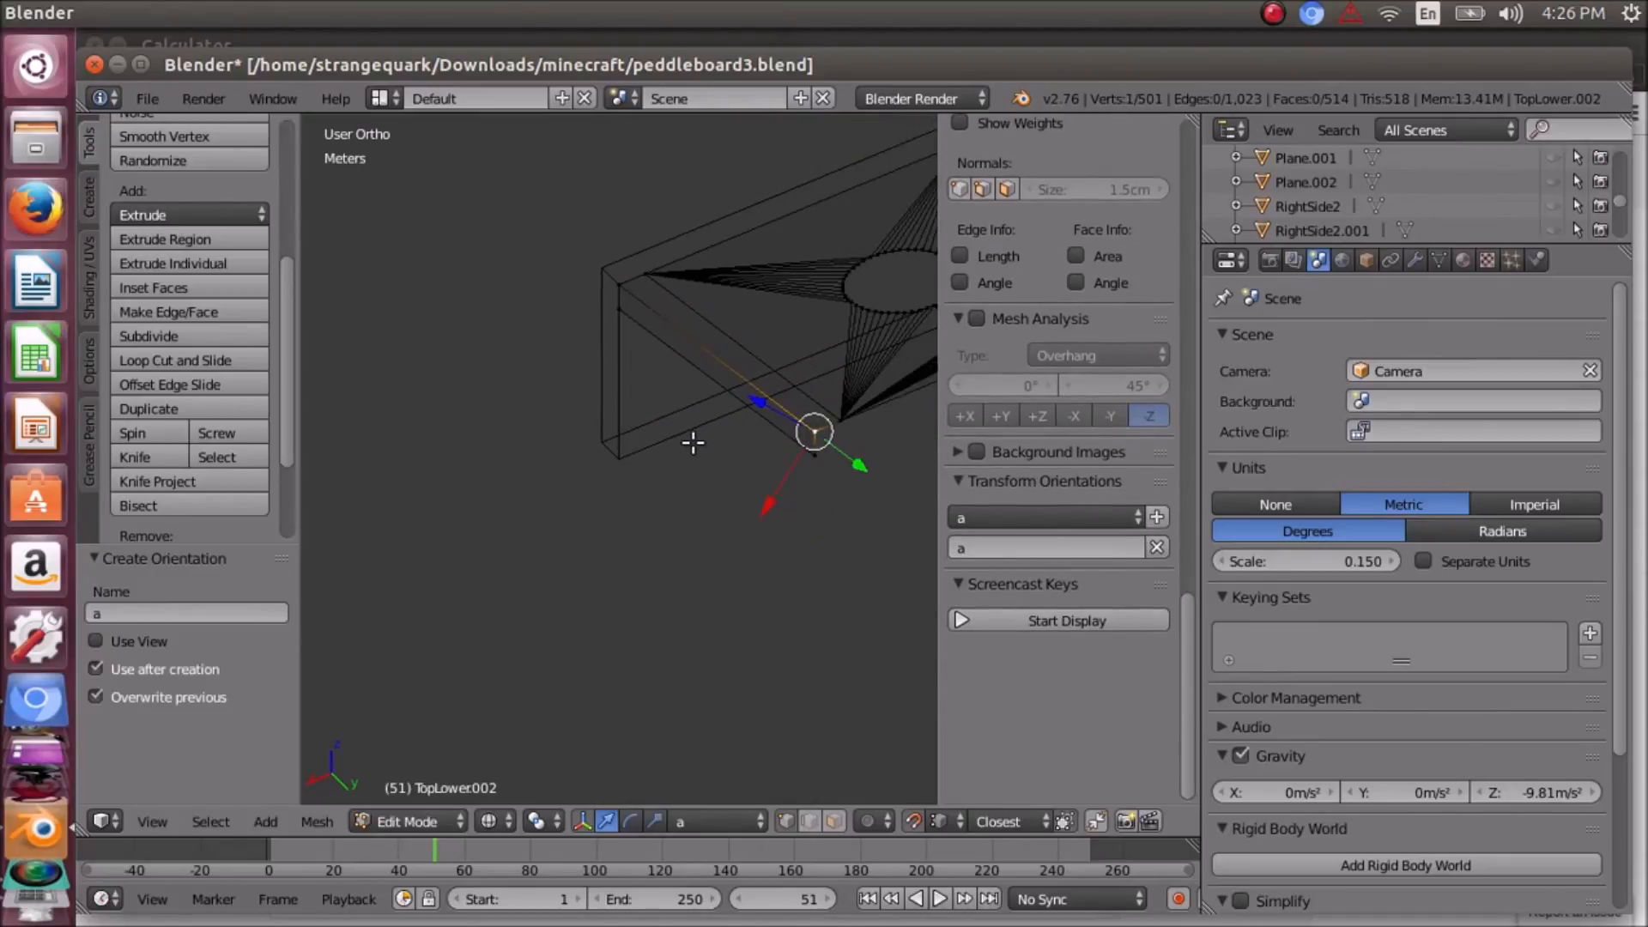
key("e")
key("y")
key("y")
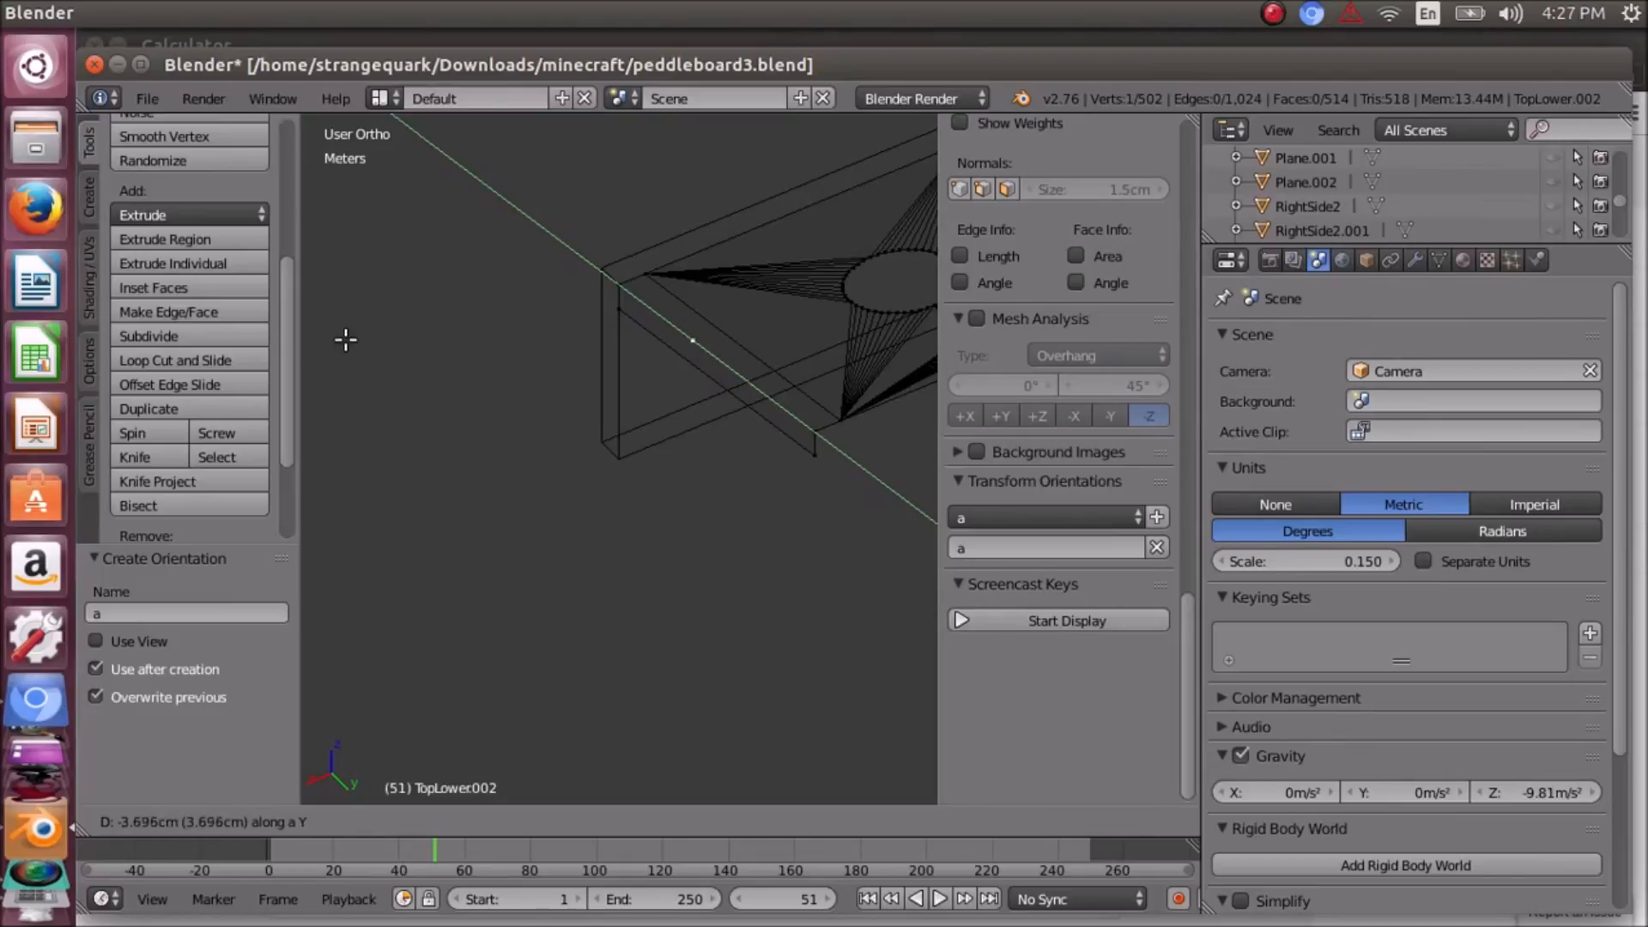
key("Escape")
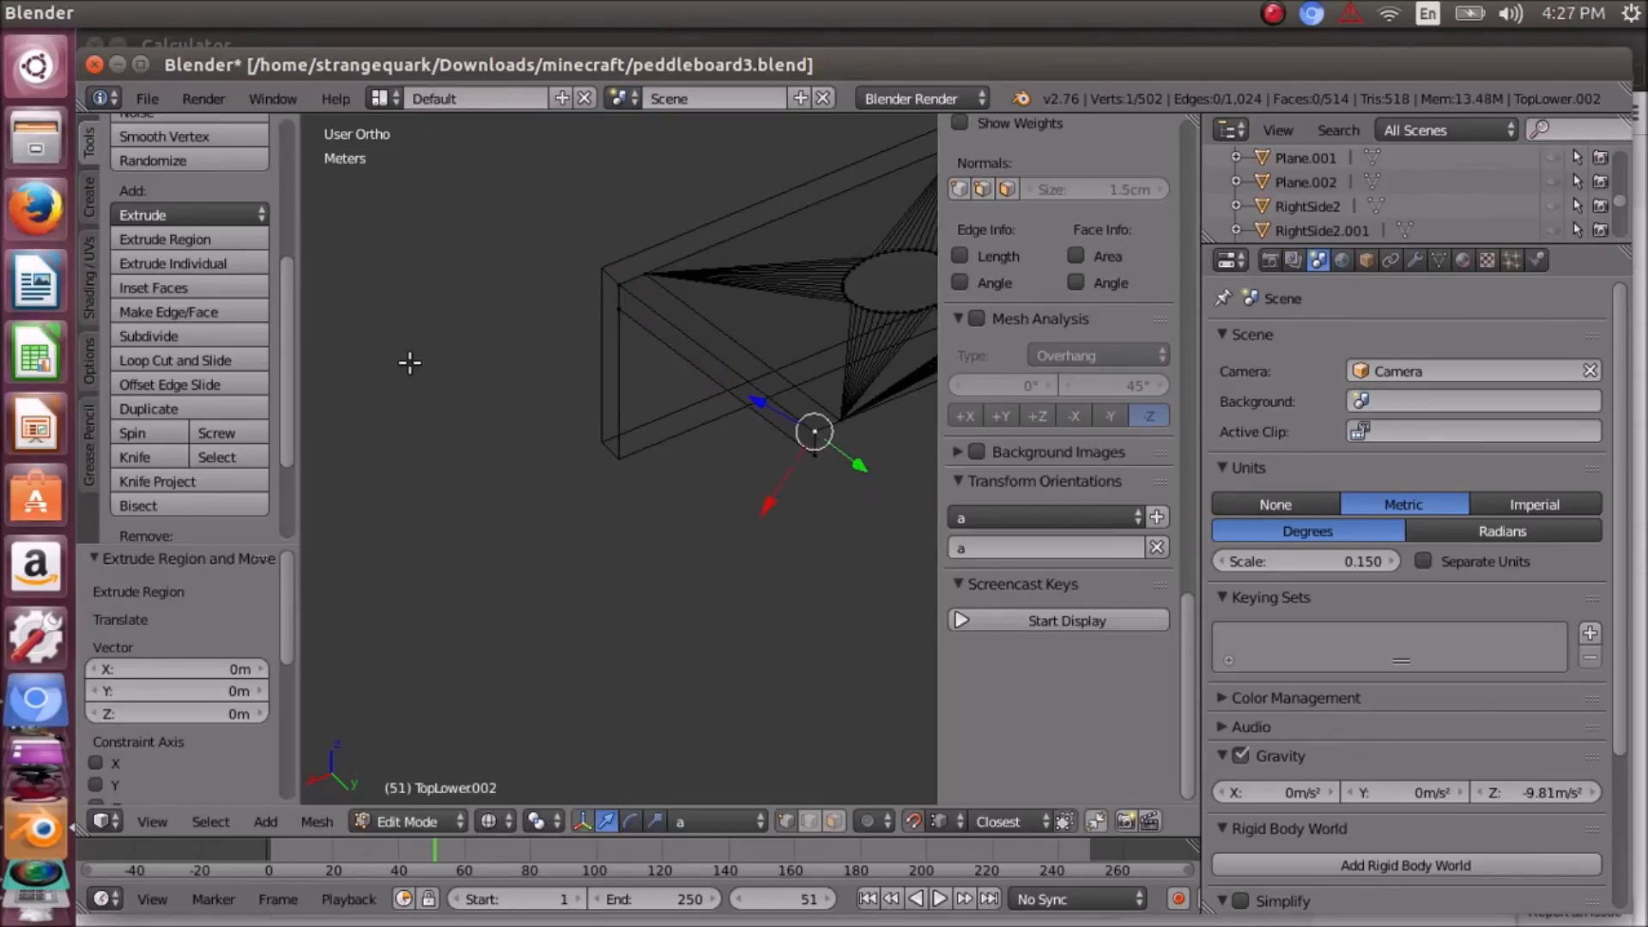
key("ctrl+z")
- Examine the axes of orientation a at the corner vertex and the slope of TopLower.002 beside the assembled pedal board
scroll(416, 361, "up", 2)
scroll(605, 549, "up", 2)
middle_click_drag(610, 546, 635, 575)
scroll(595, 556, "down", 4)
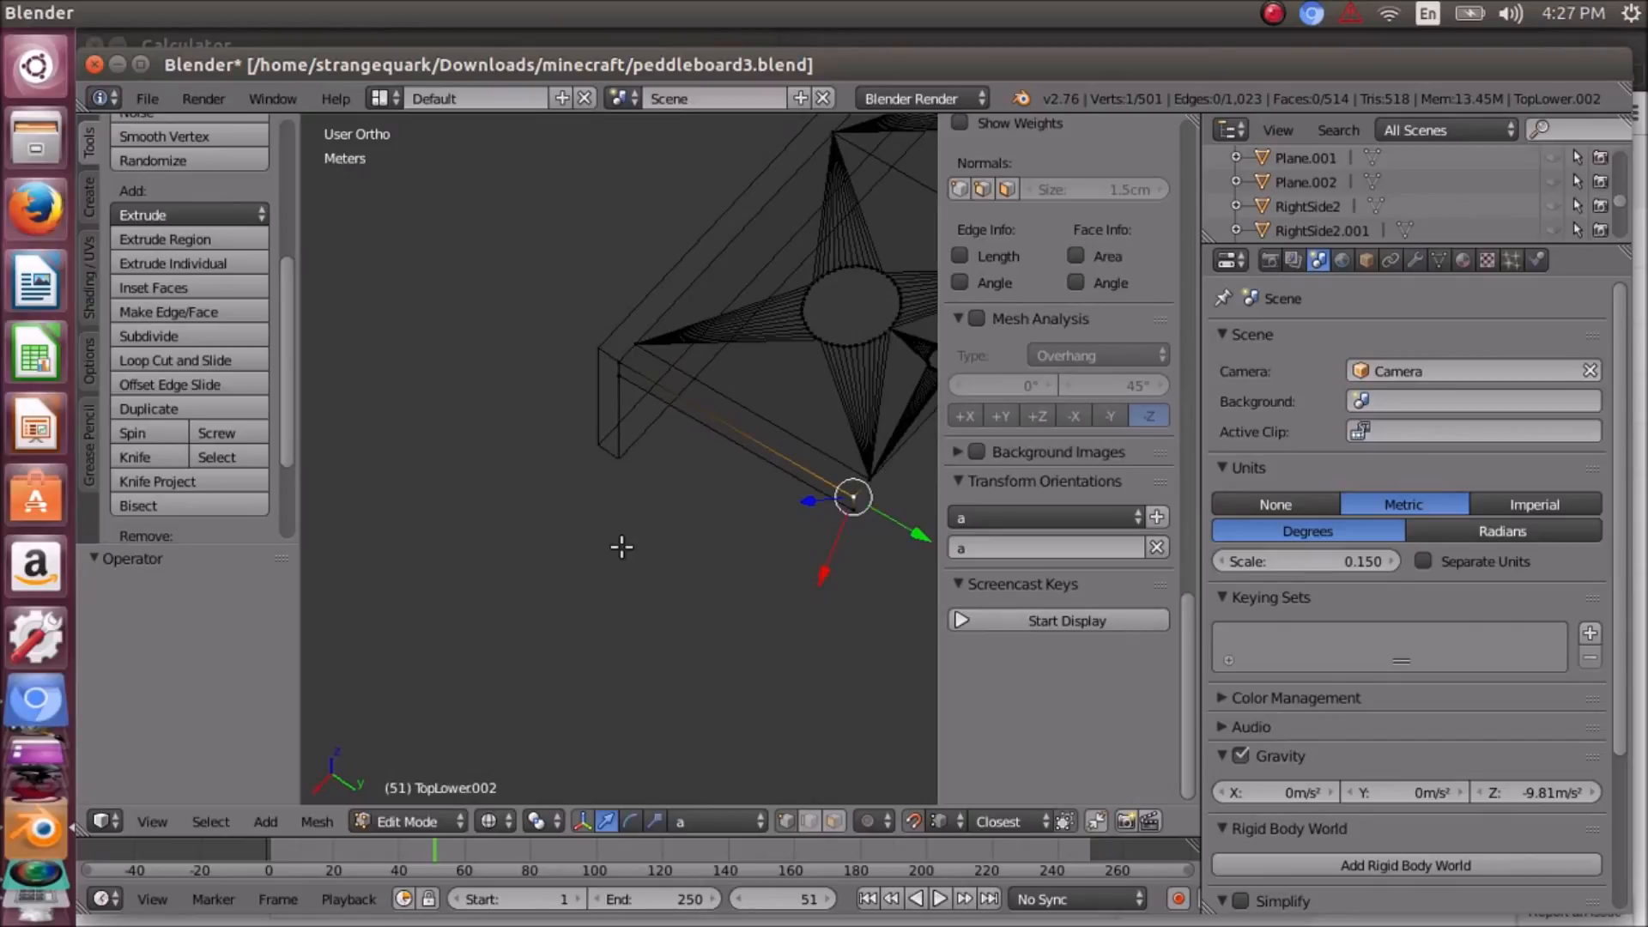
mouse_move(624, 552)
middle_mouse_down()
mouse_move(506, 516)
mouse_move(533, 559)
mouse_move(607, 548)
mouse_move(636, 519)
mouse_move(609, 517)
mouse_move(592, 545)
mouse_move(654, 547)
middle_mouse_up()
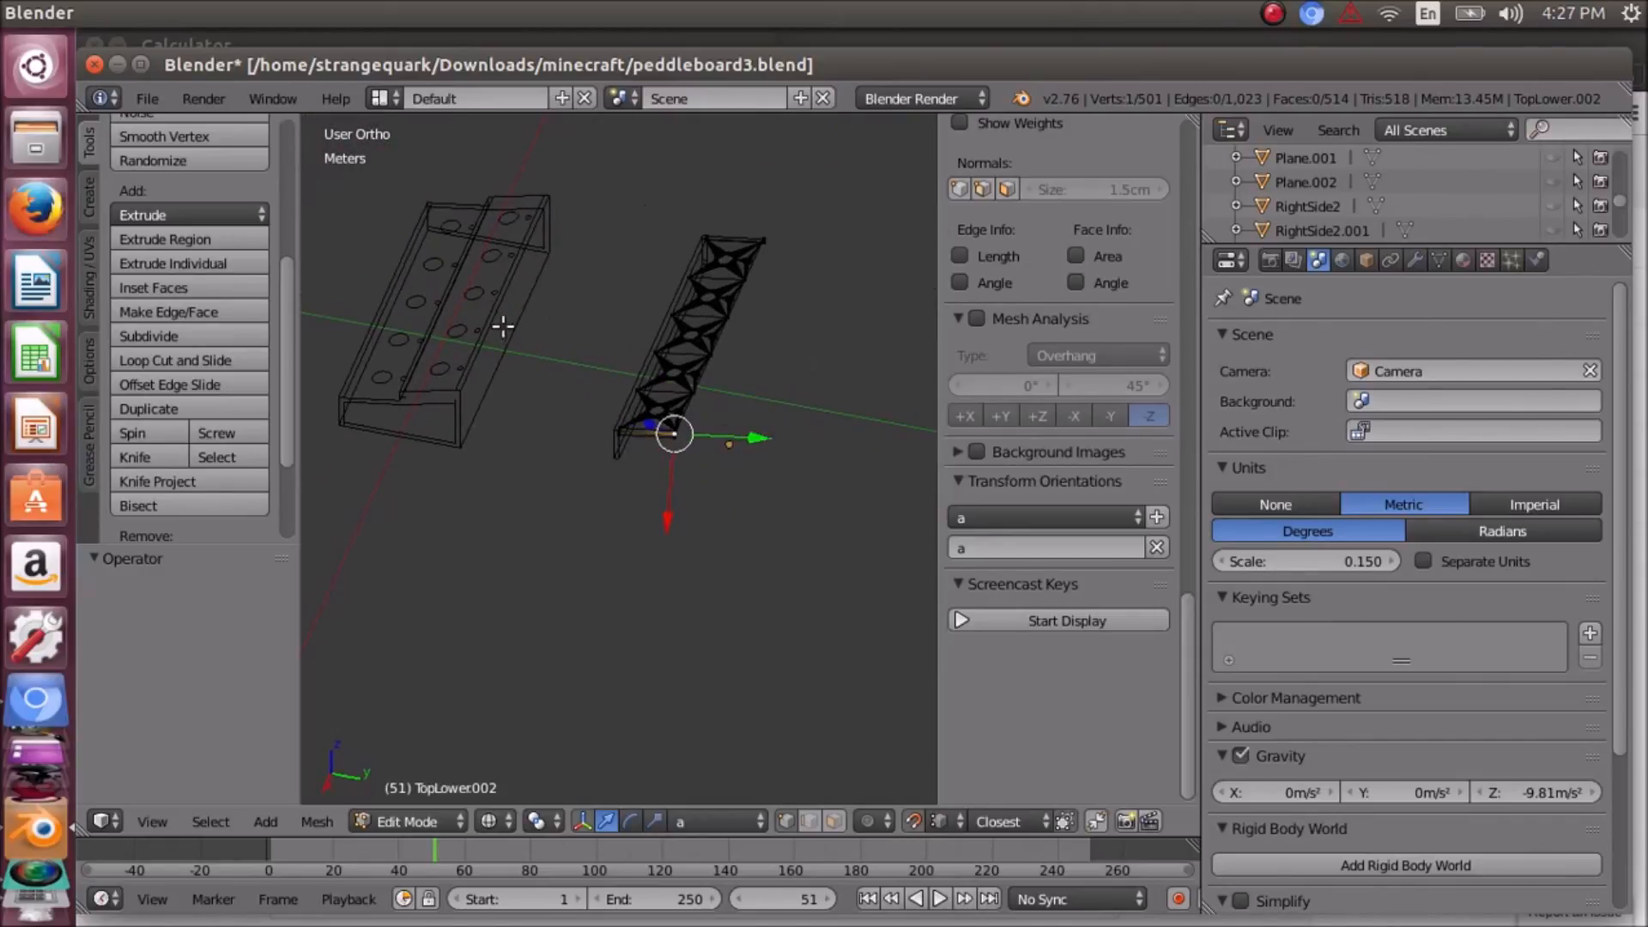
scroll(634, 408, "up", 3)
scroll(555, 453, "up", 1)
middle_click_drag(555, 454, 593, 457)
scroll(593, 457, "down", 5)
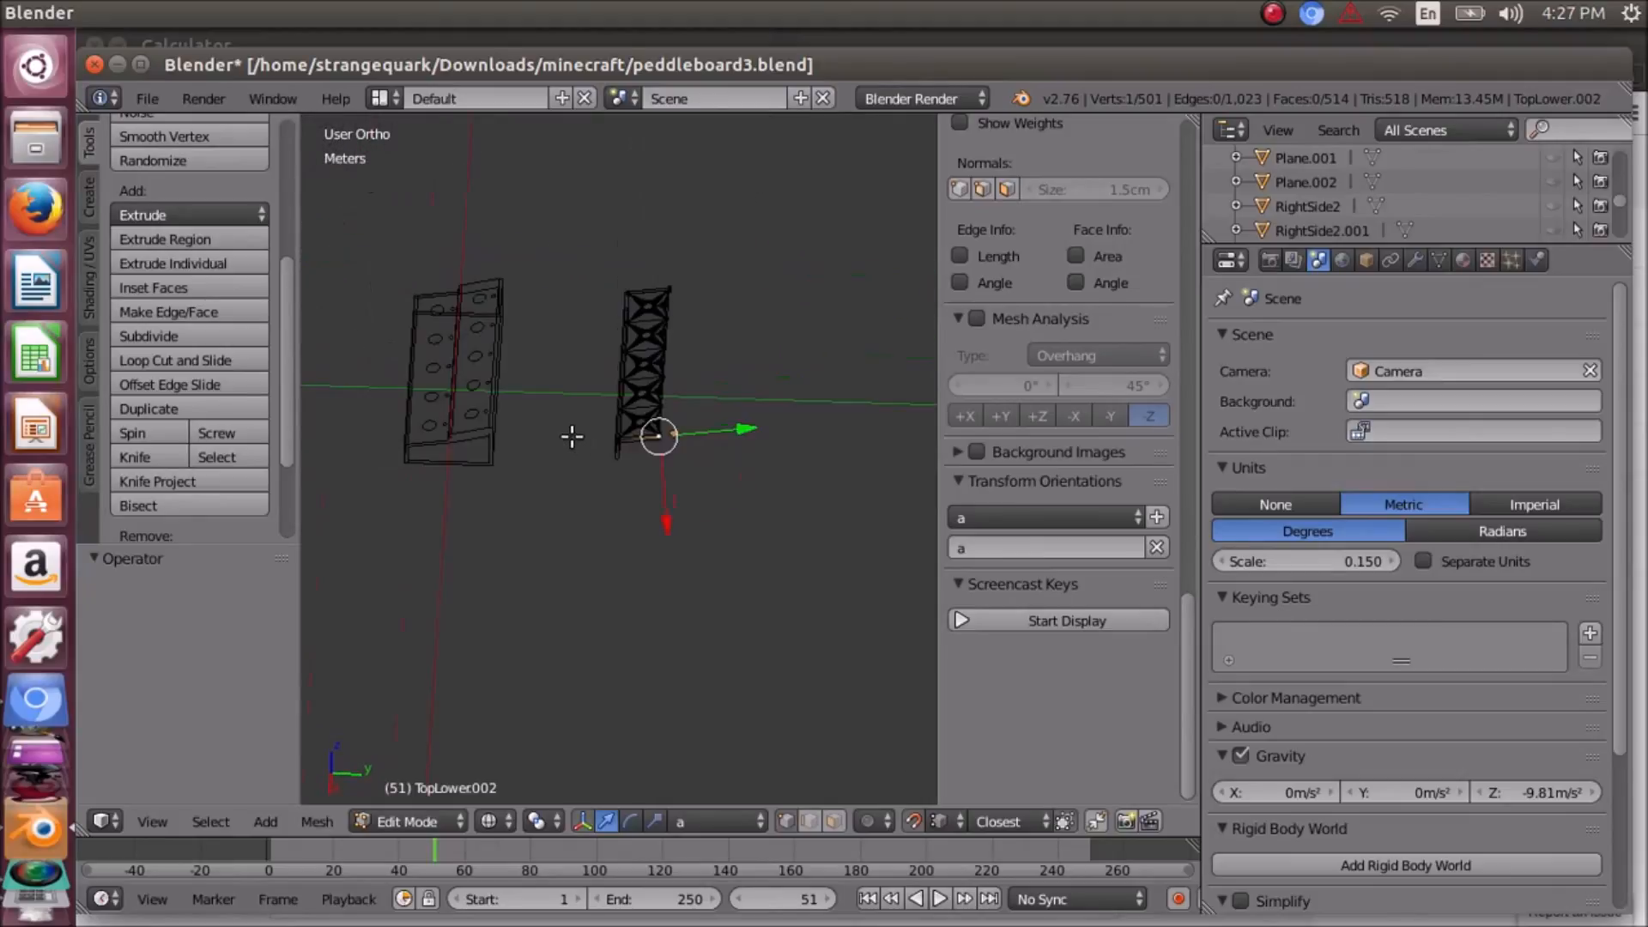
- Save the pedal board project to its existing file, peddleboard3.blend
left_click(148, 100)
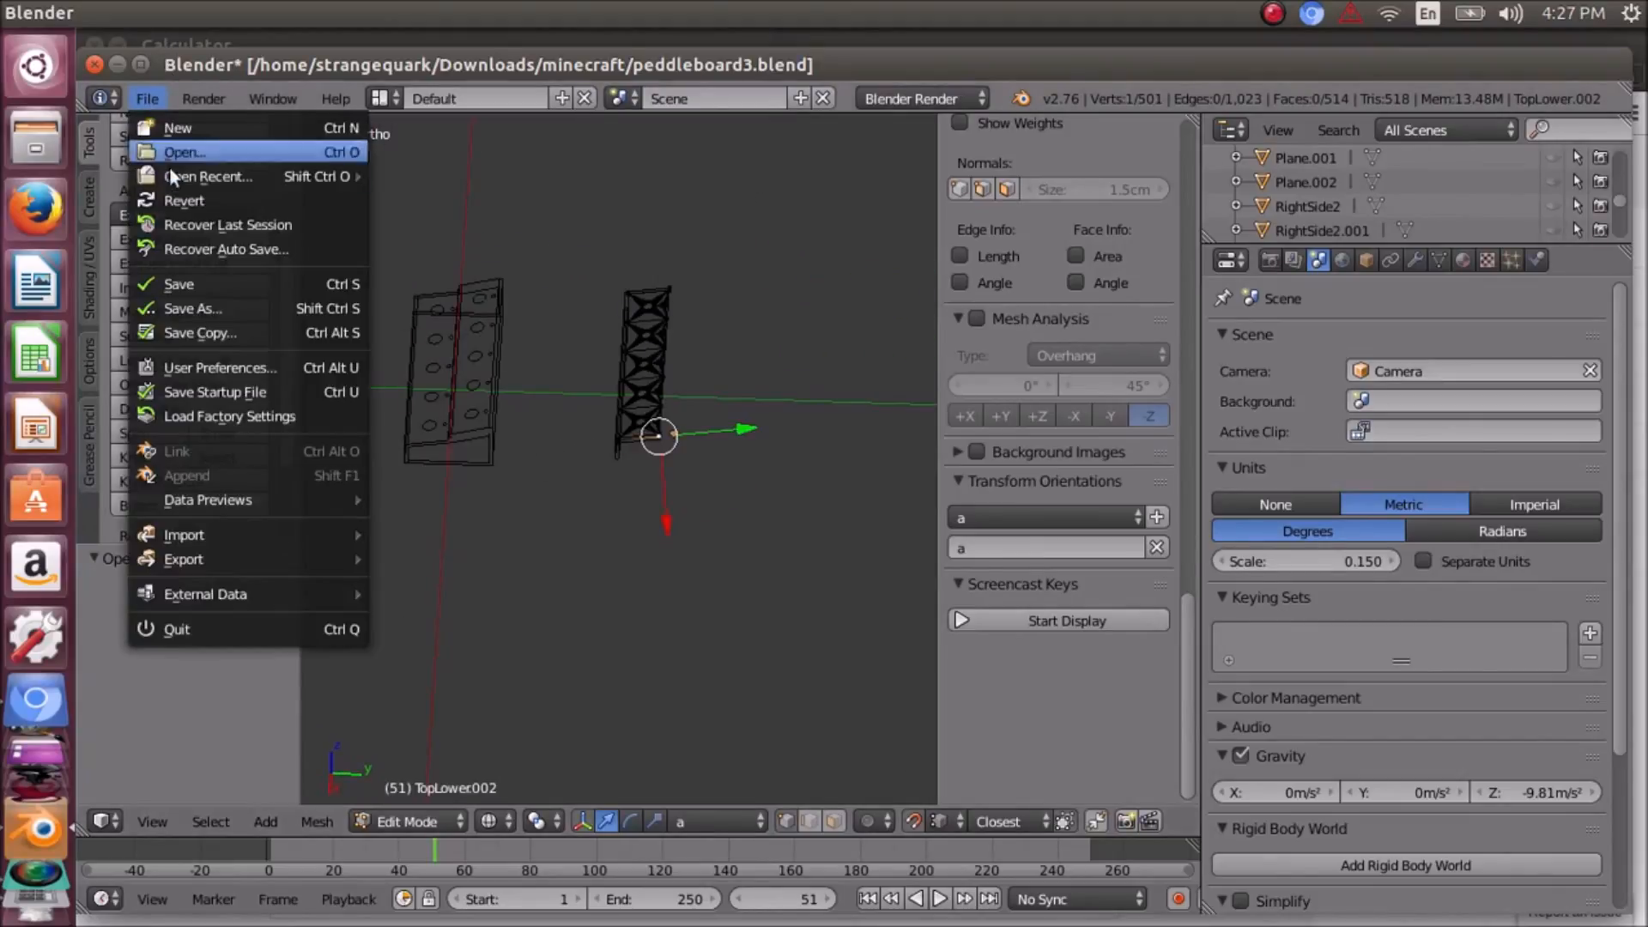
left_click(209, 285)
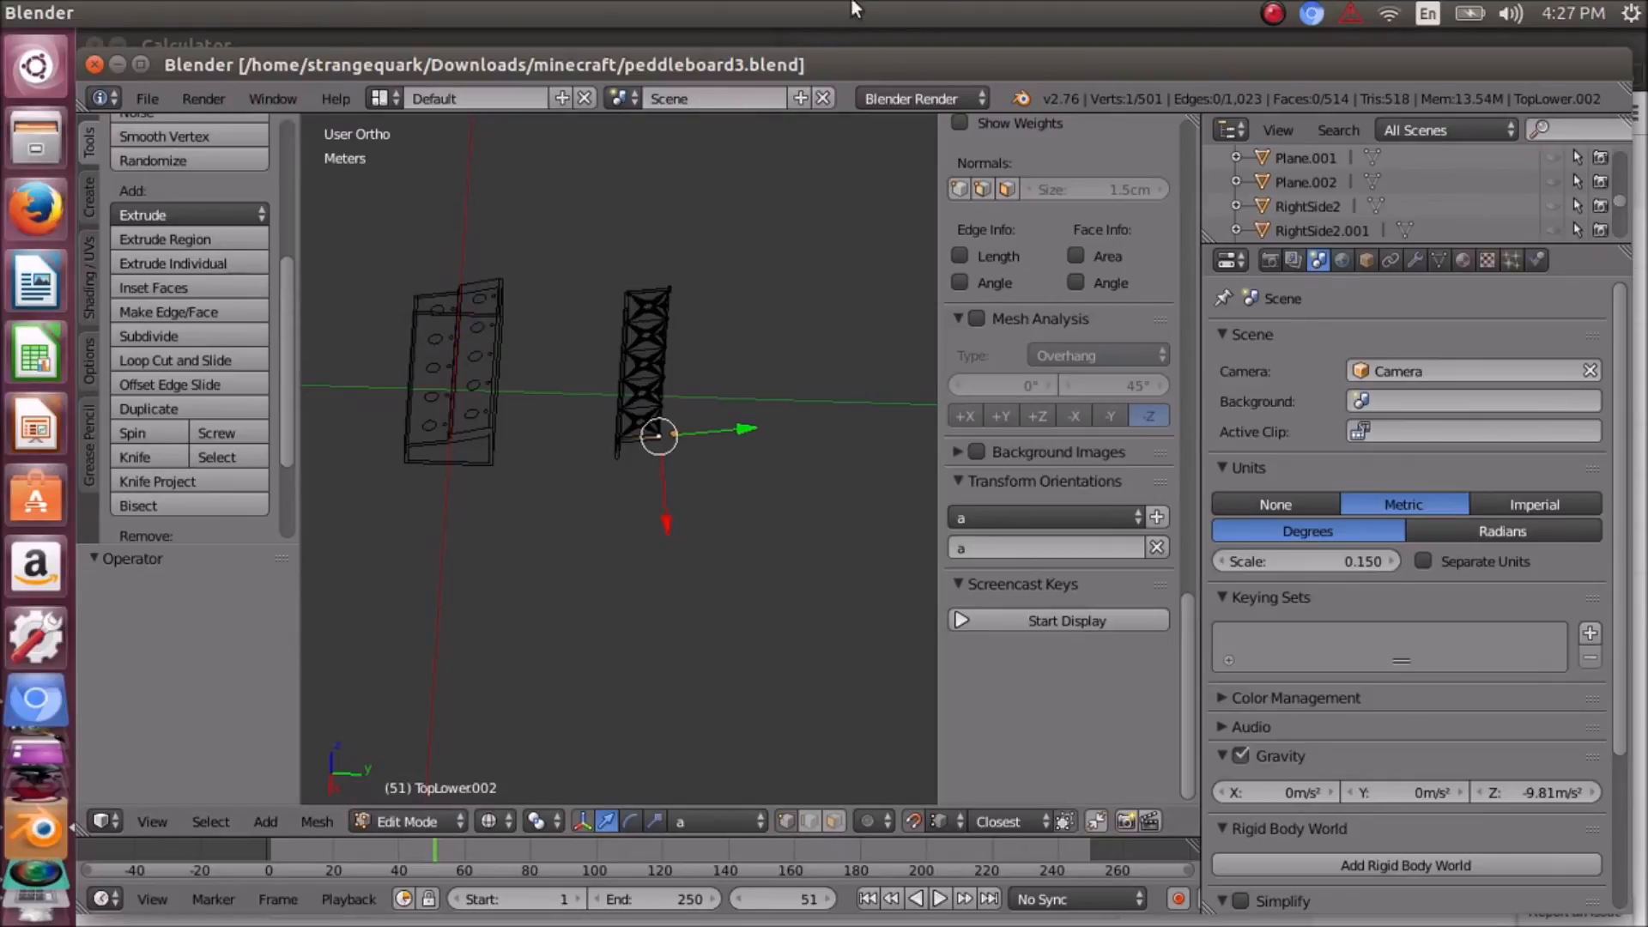
left_click(1272, 12)
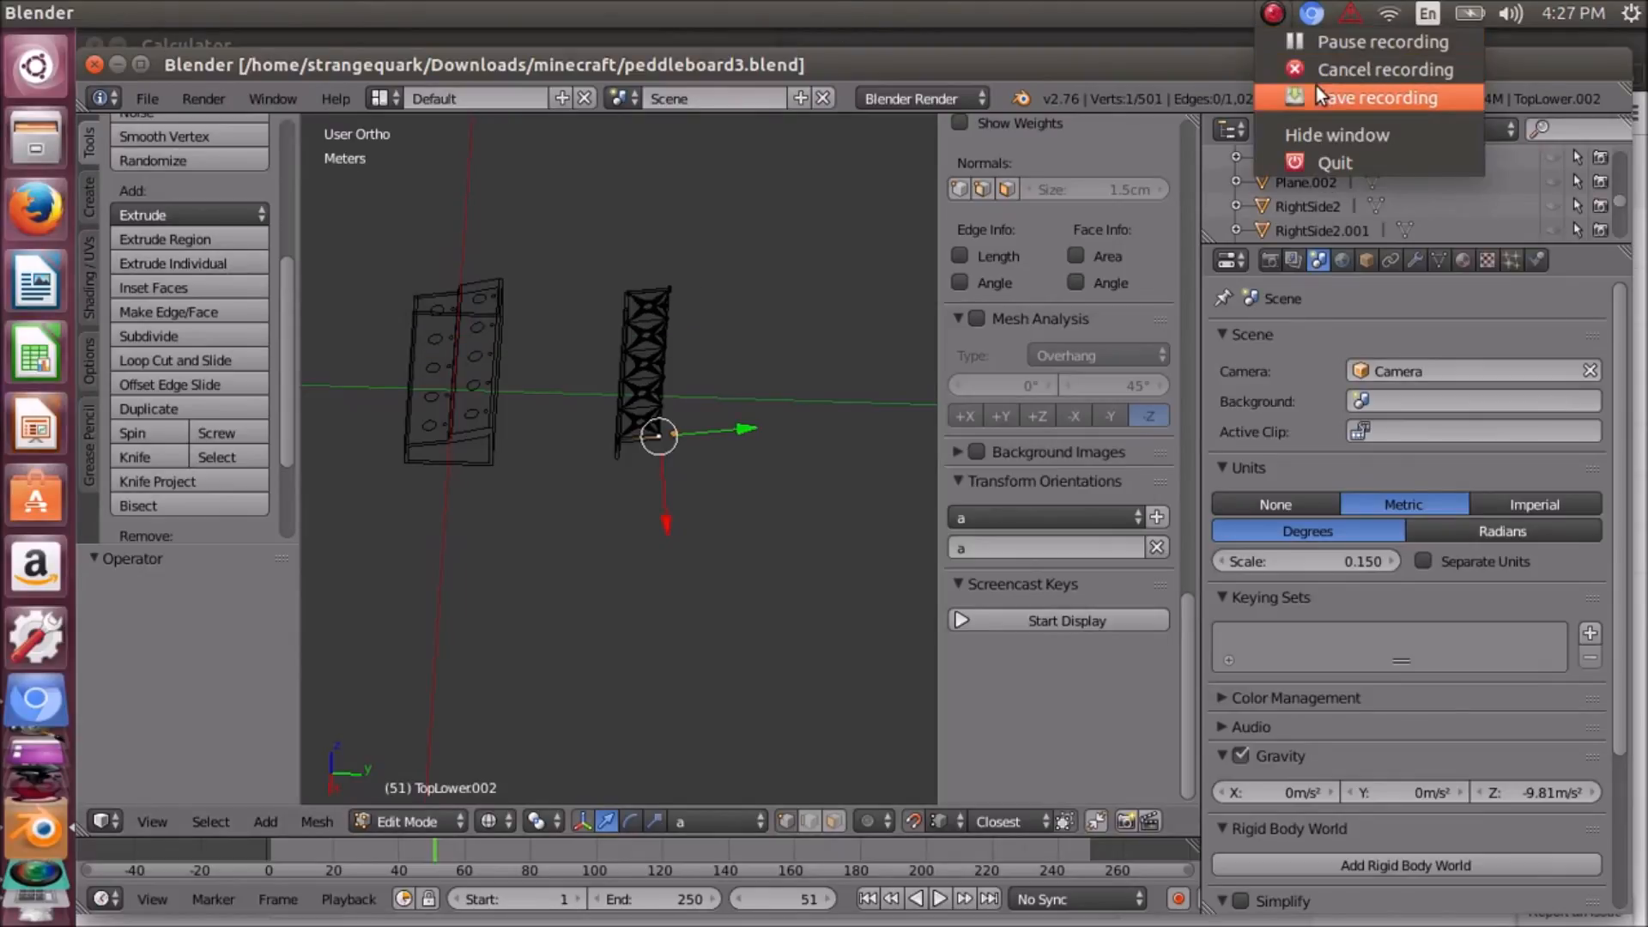